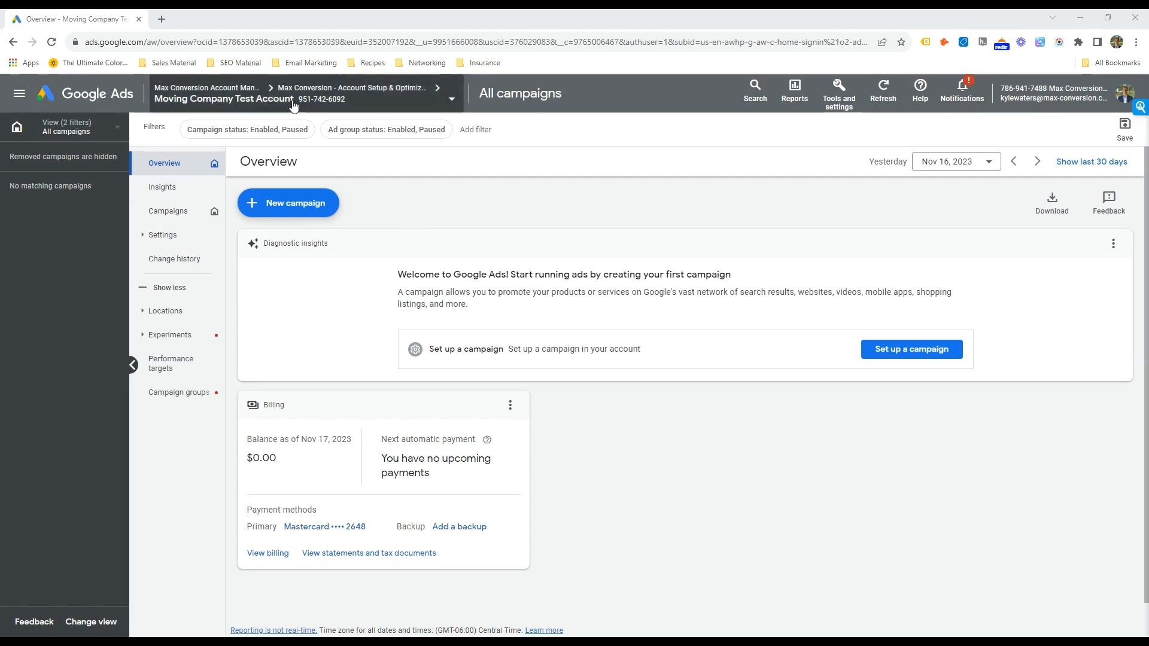
Step: Look at the Google Ads home page and its sign-up option in a new browser tab, and close that tab
click(159, 19)
text(ads)
key(Return)
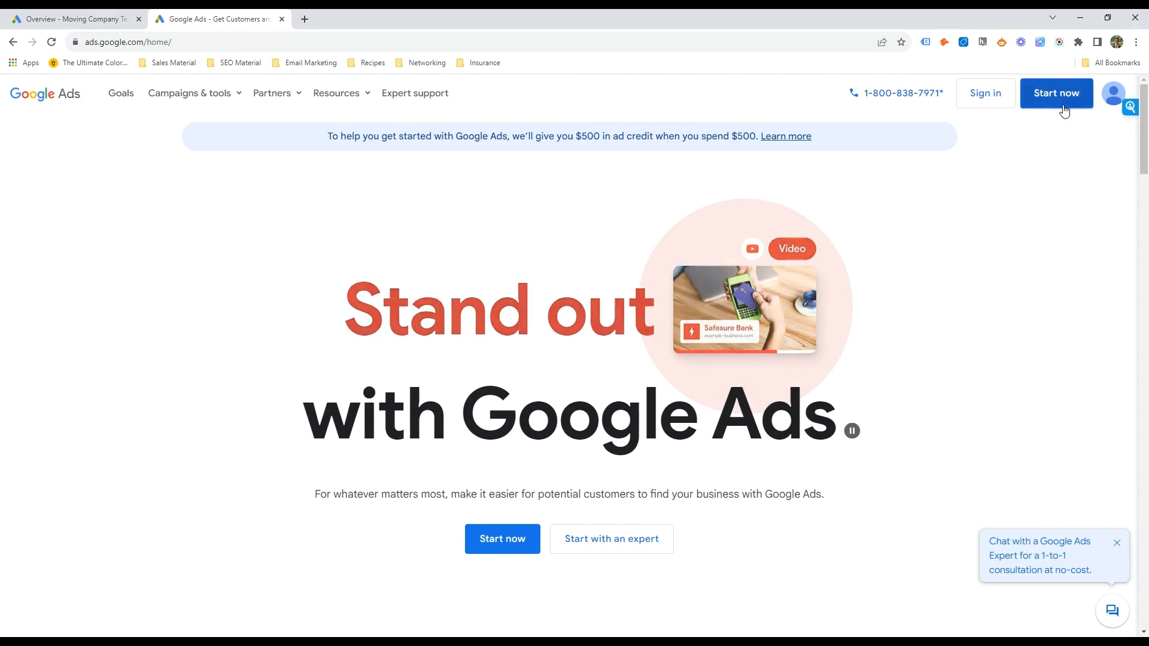
click(282, 19)
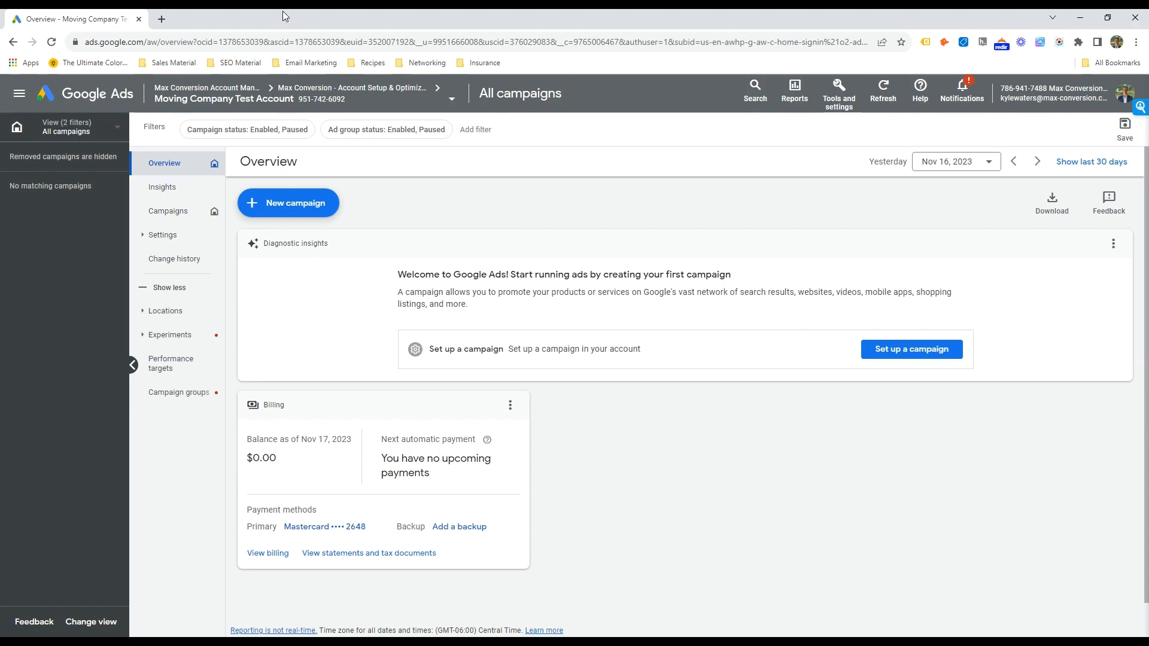
Step: Start creating a campaign without a goal's guidance and choose Search as the campaign type
click(196, 219)
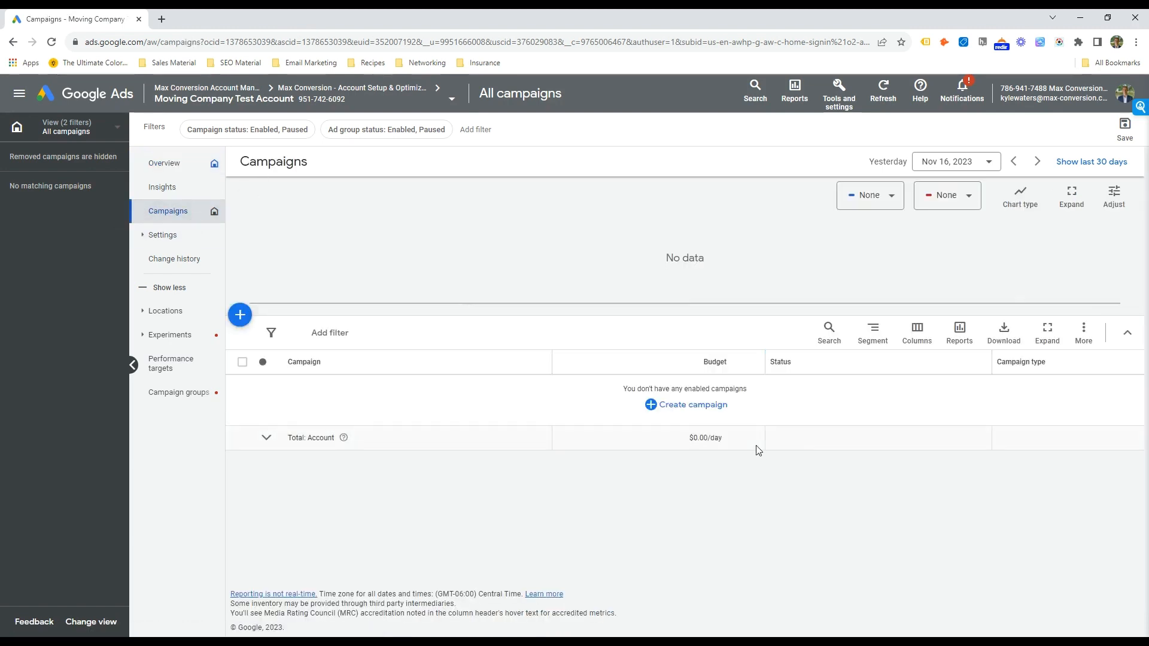
click(710, 405)
click(725, 411)
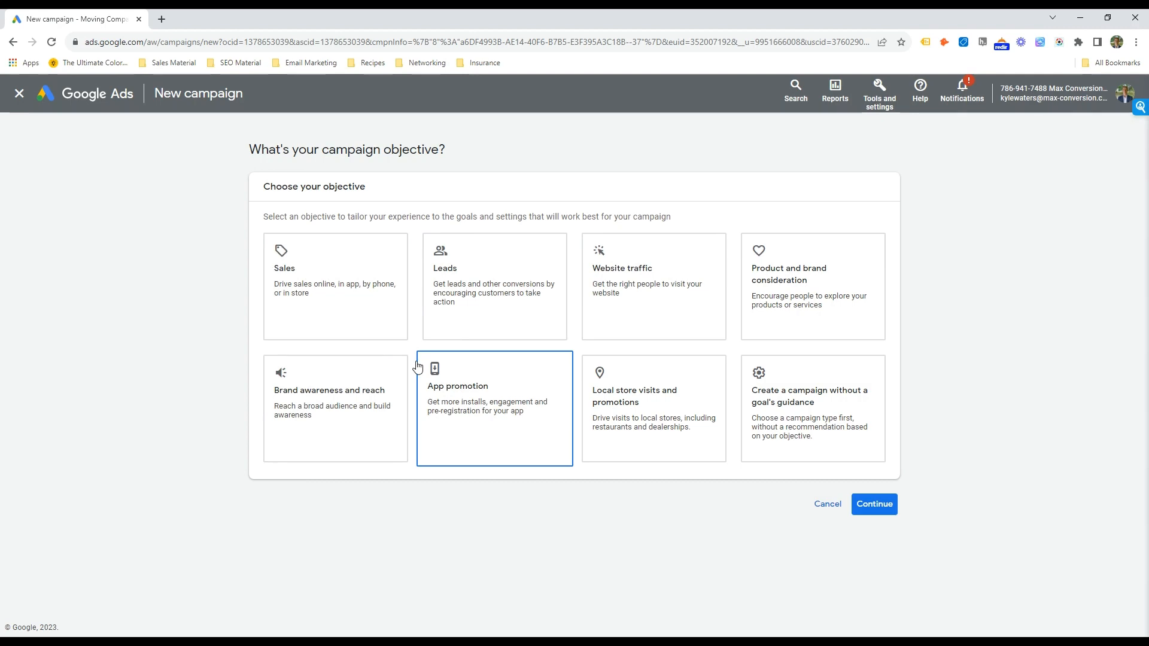
click(753, 381)
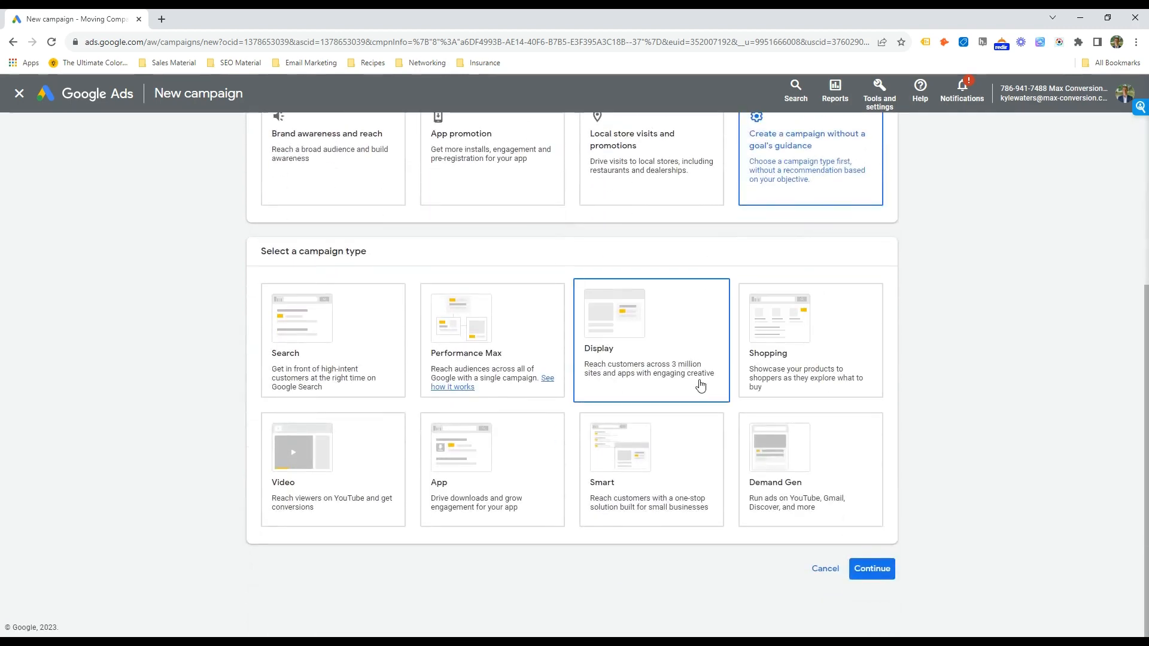
click(329, 333)
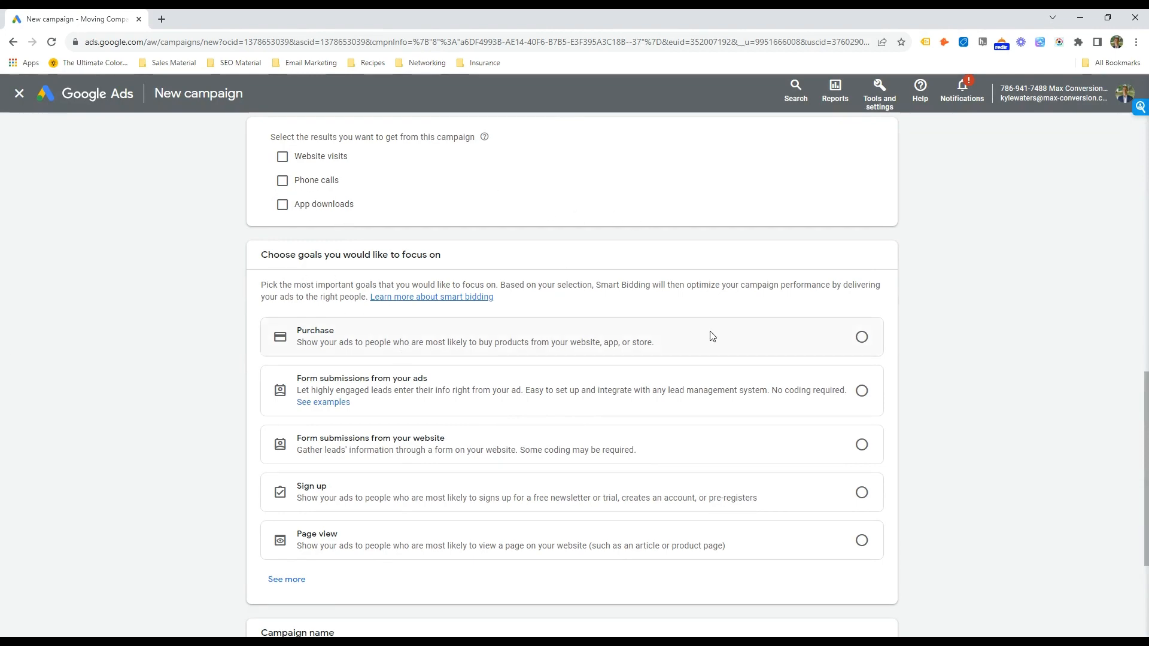
Step: Name the campaign "General Flooring Campaign - Installation, Refinishing, Repair" and submit the setup page
scroll(364, 515, down, 1)
scroll(389, 367, down, 2)
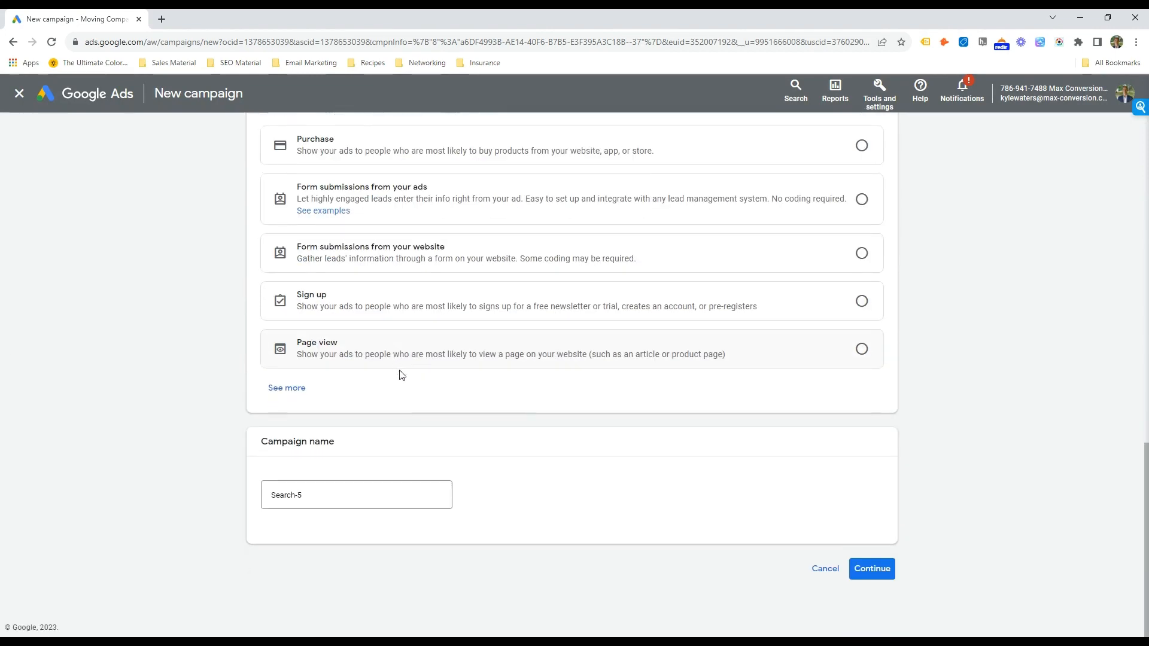
triple_click(351, 495)
text(G)
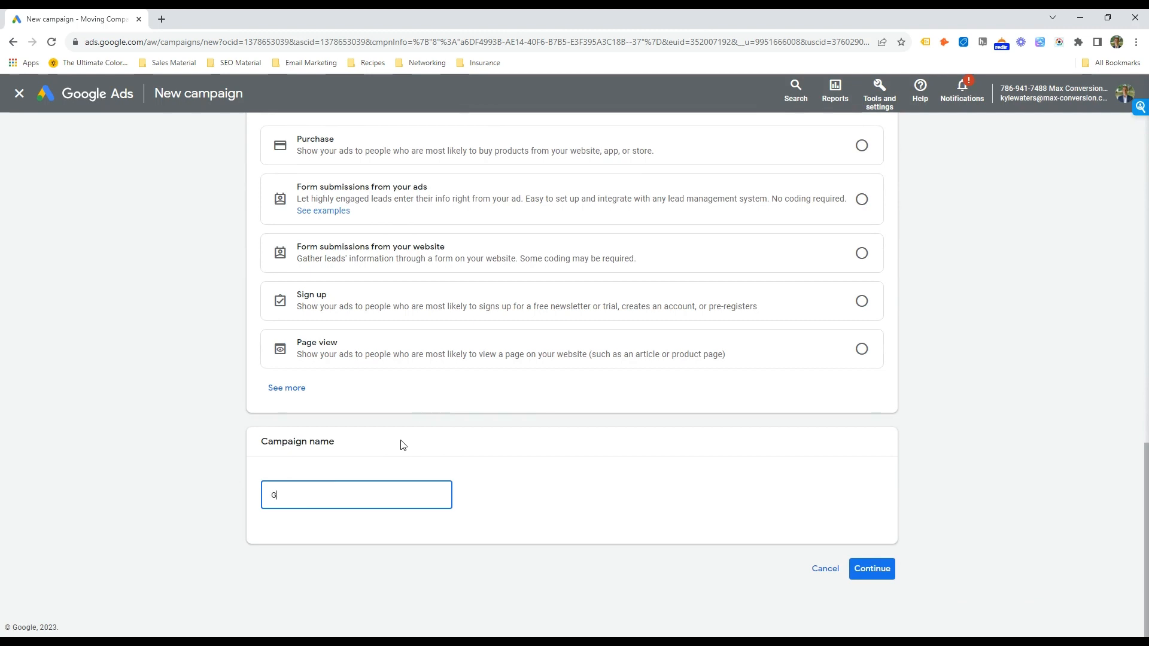
text(eneral Flooring Campaign - Installation, Refinish)
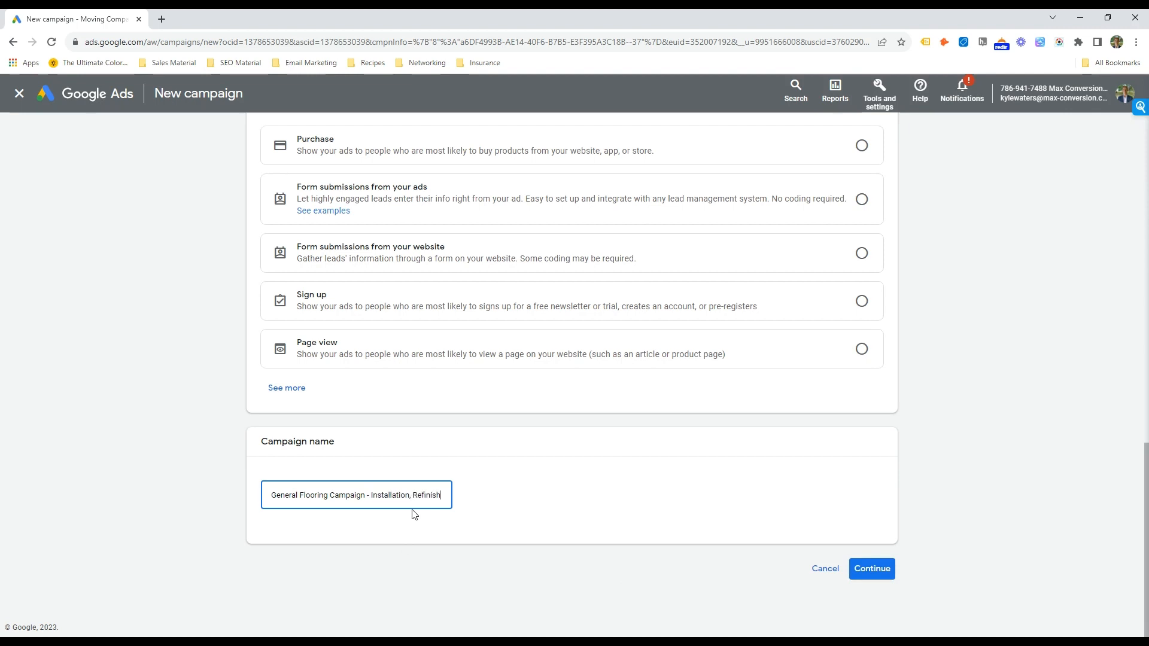
text(ing, Repair)
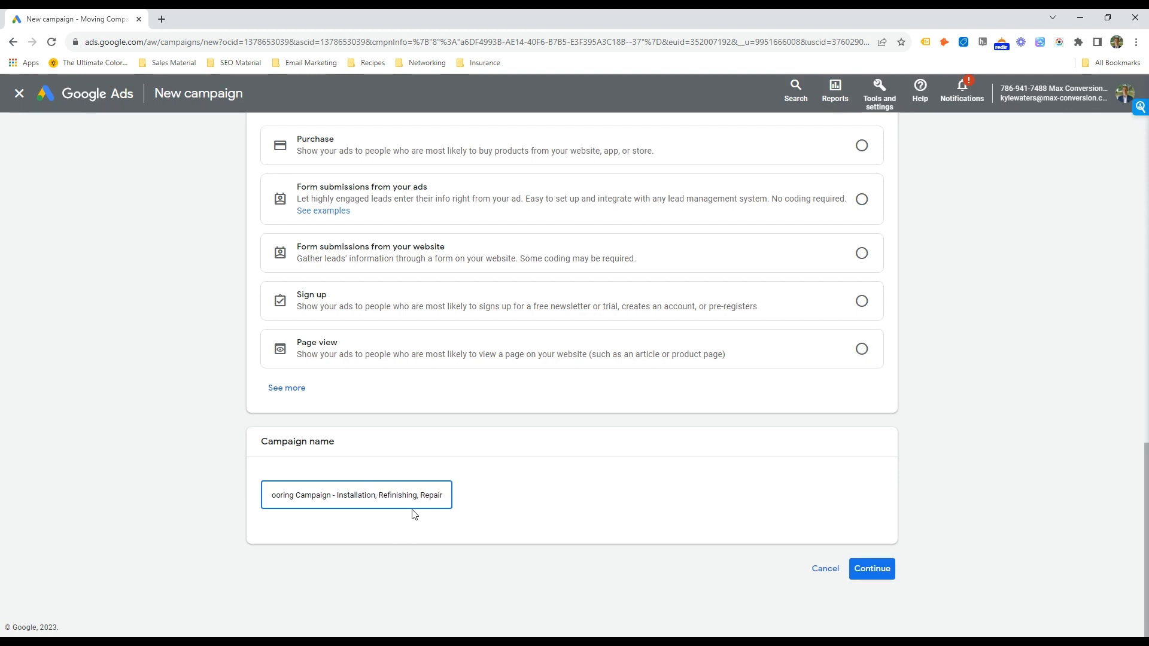
text(&)
click(870, 571)
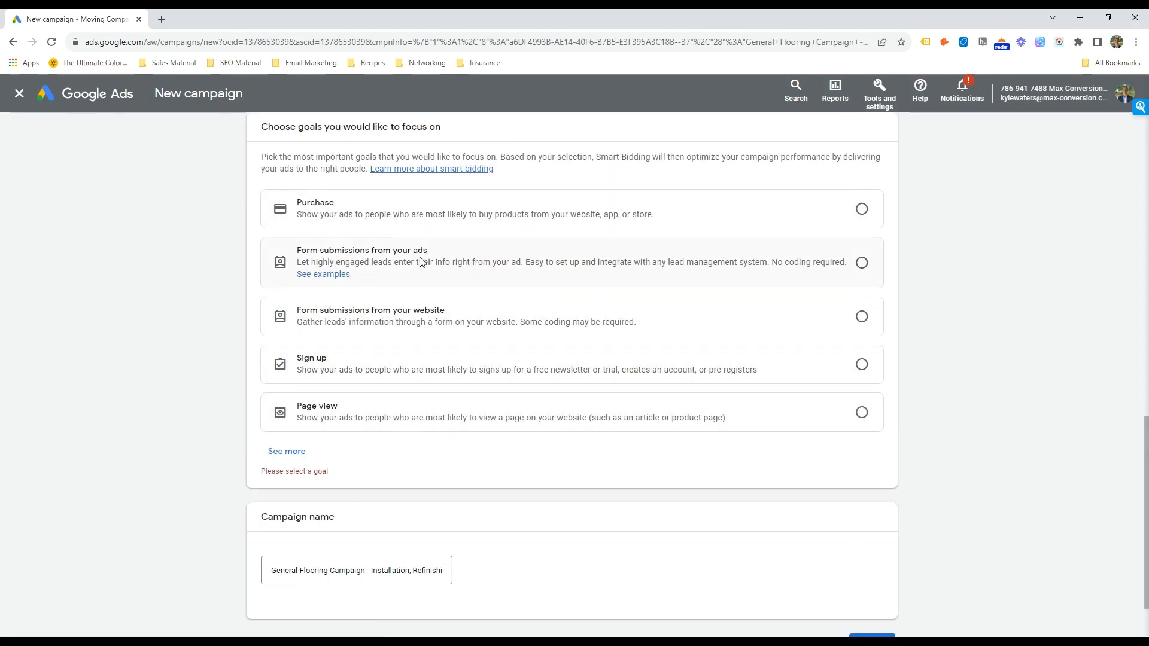
Step: Choose form submissions from the website as the campaign's focus goal and continue to the bidding settings
click(435, 326)
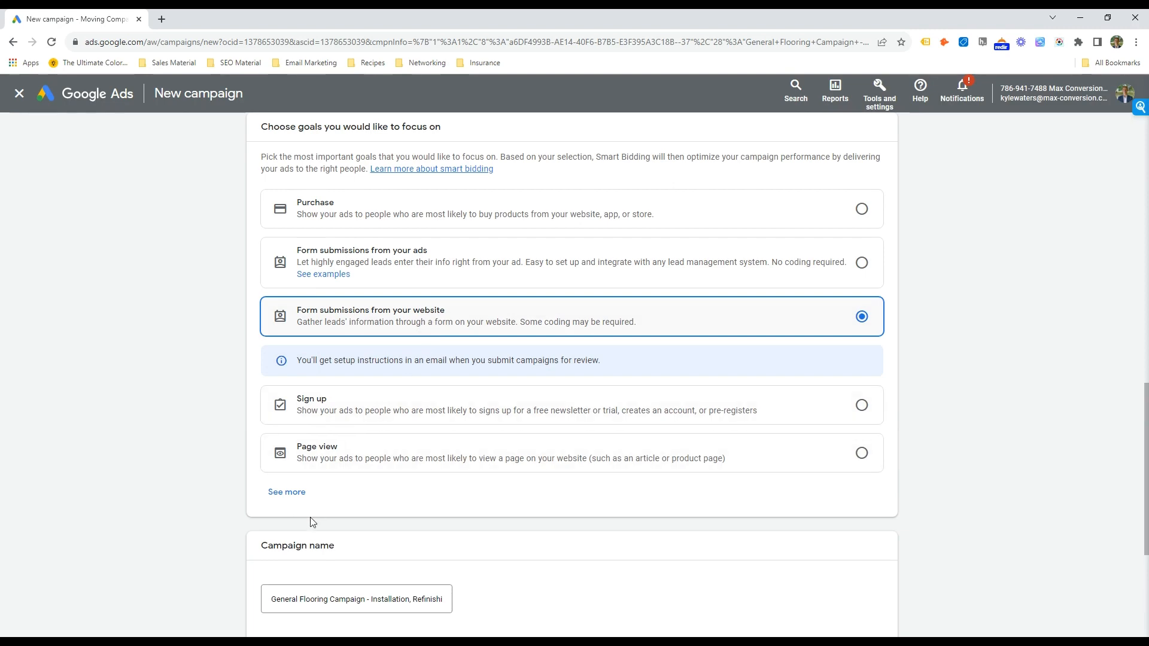
scroll(313, 523, down, 4)
click(862, 578)
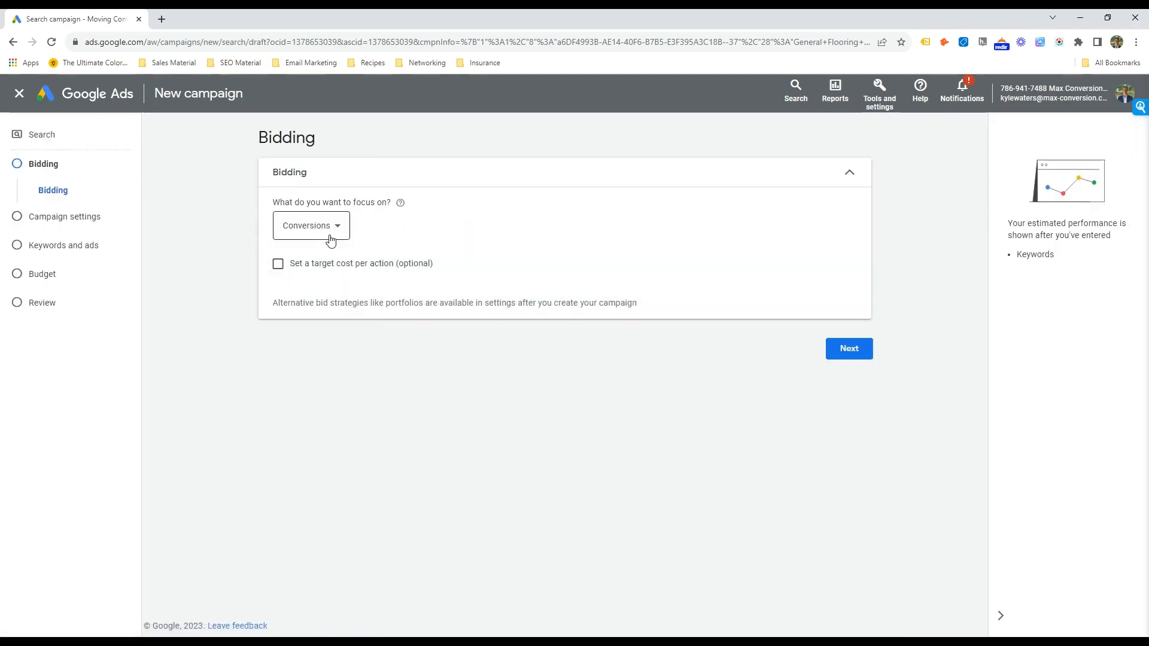
Step: Set the bidding focus to Clicks and enable a maximum cost per click bid limit
click(331, 240)
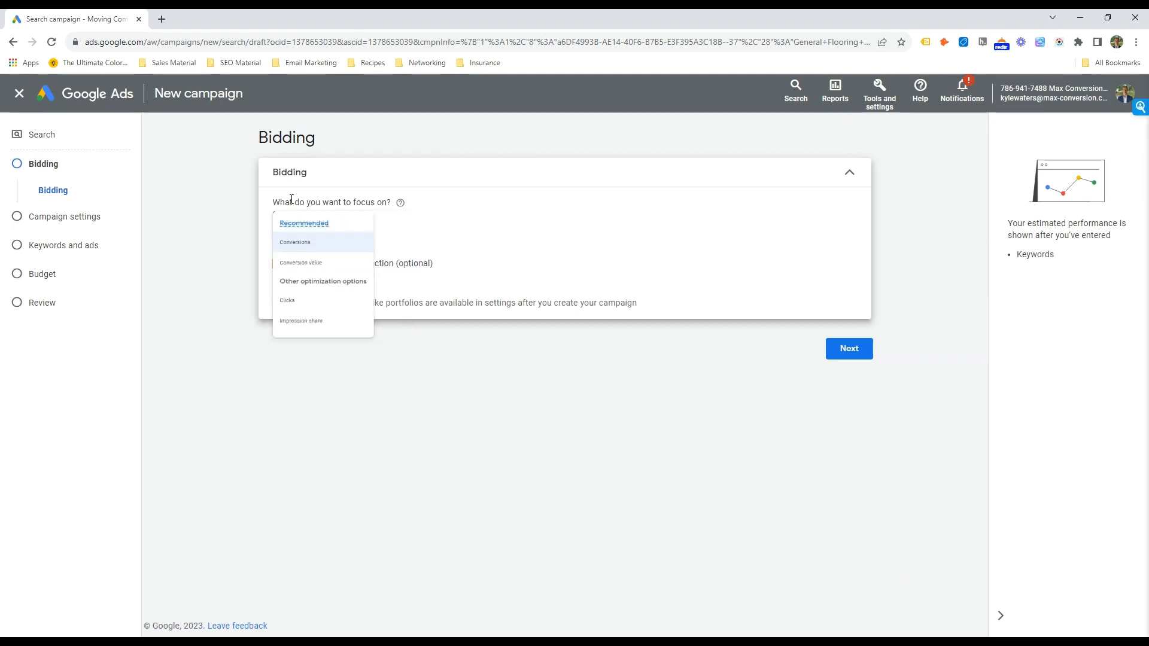
drag(281, 202, 333, 216)
click(418, 224)
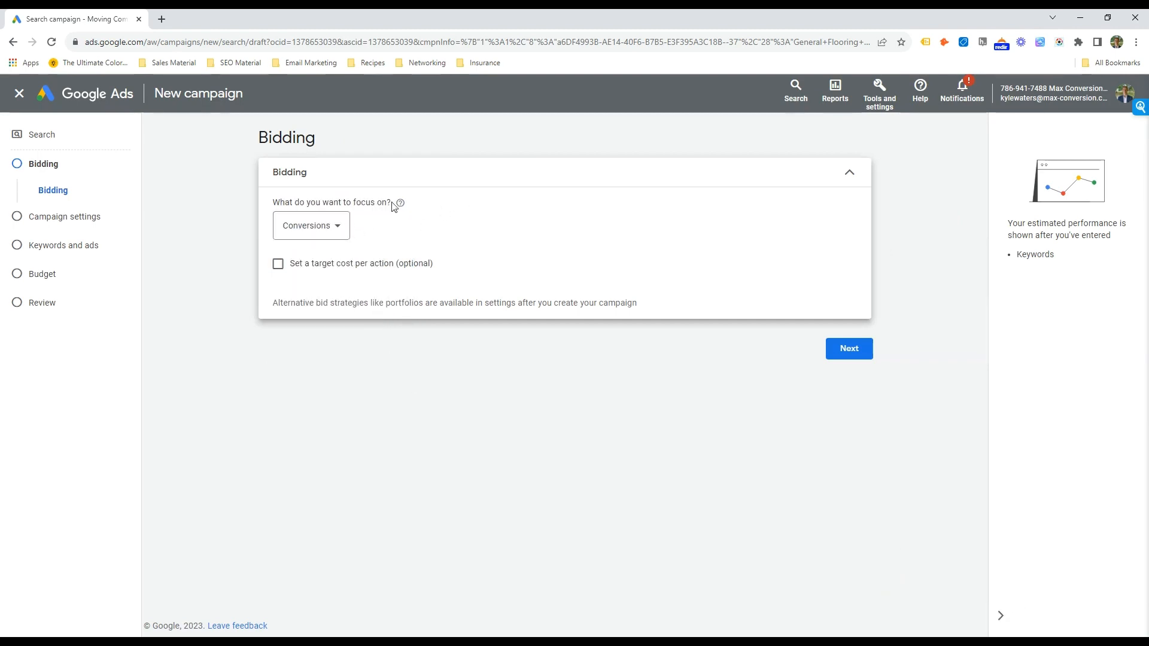
click(302, 230)
click(323, 335)
click(333, 265)
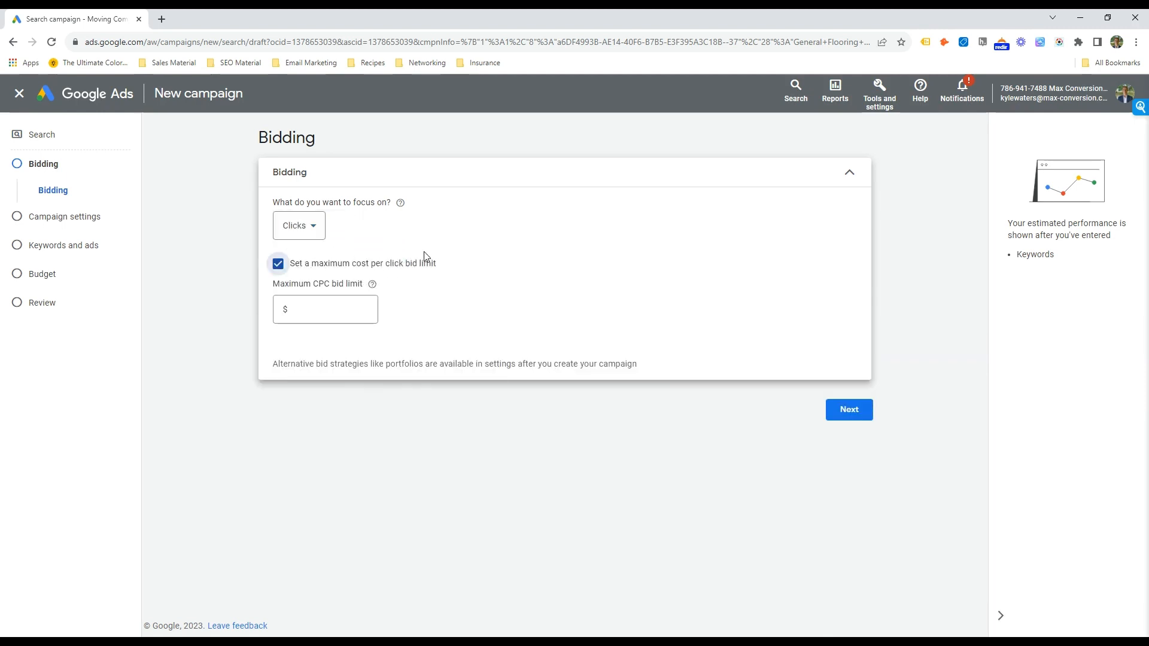
click(311, 238)
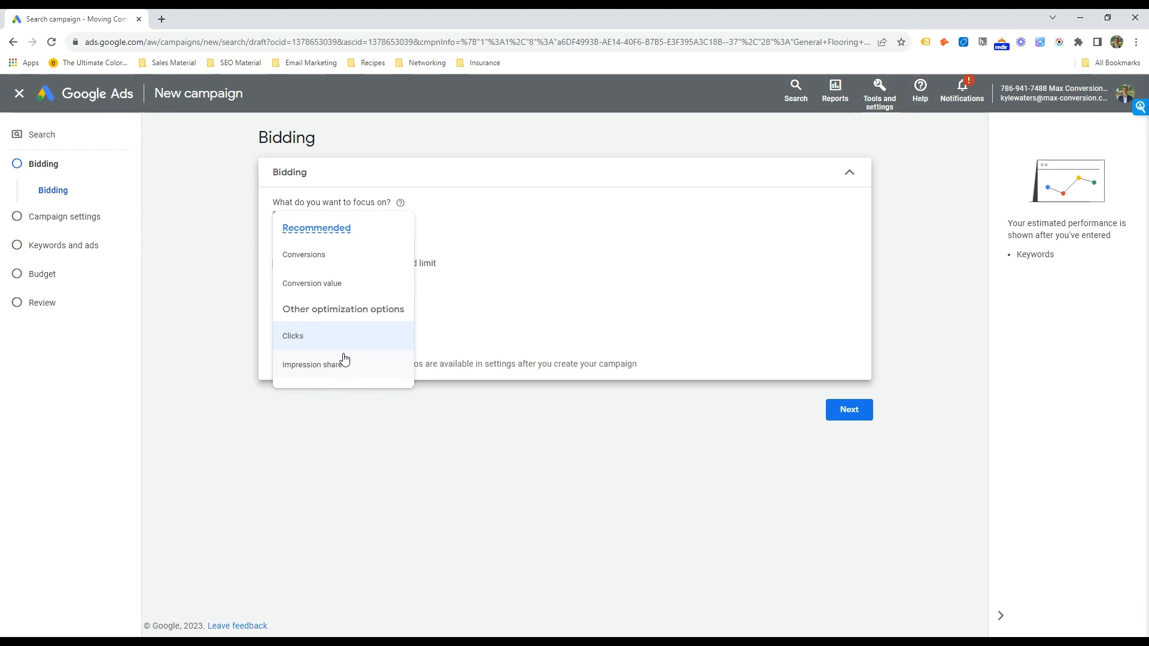
click(353, 335)
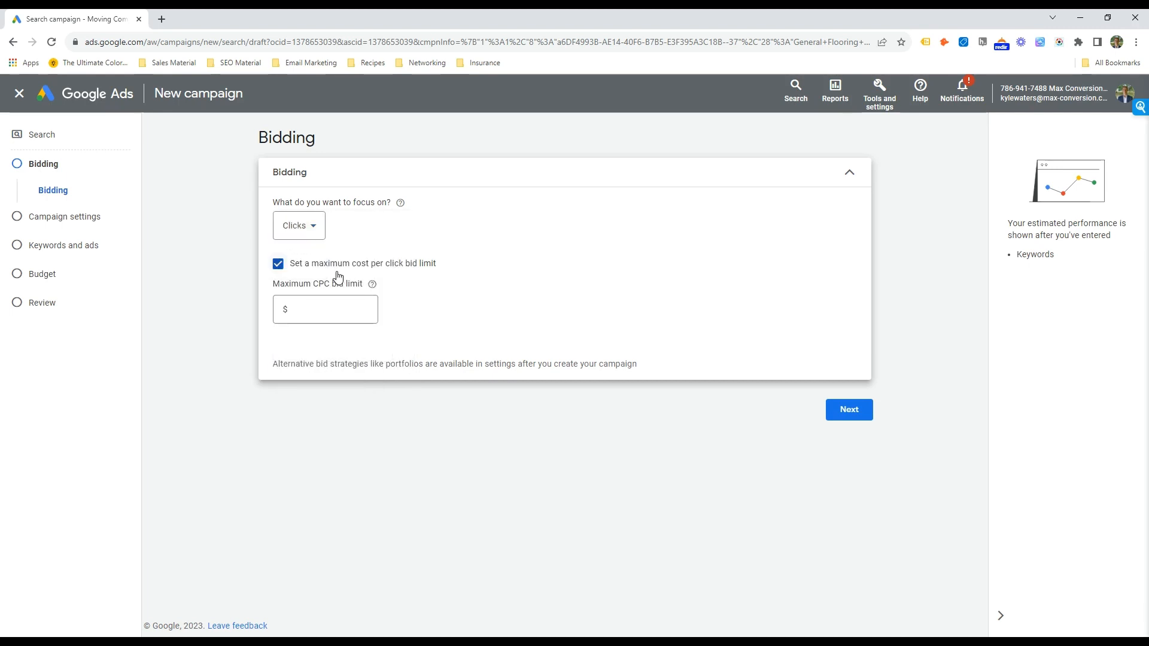
Step: Set the maximum CPC bid limit to $5 and continue to the campaign settings
click(341, 307)
text(5)
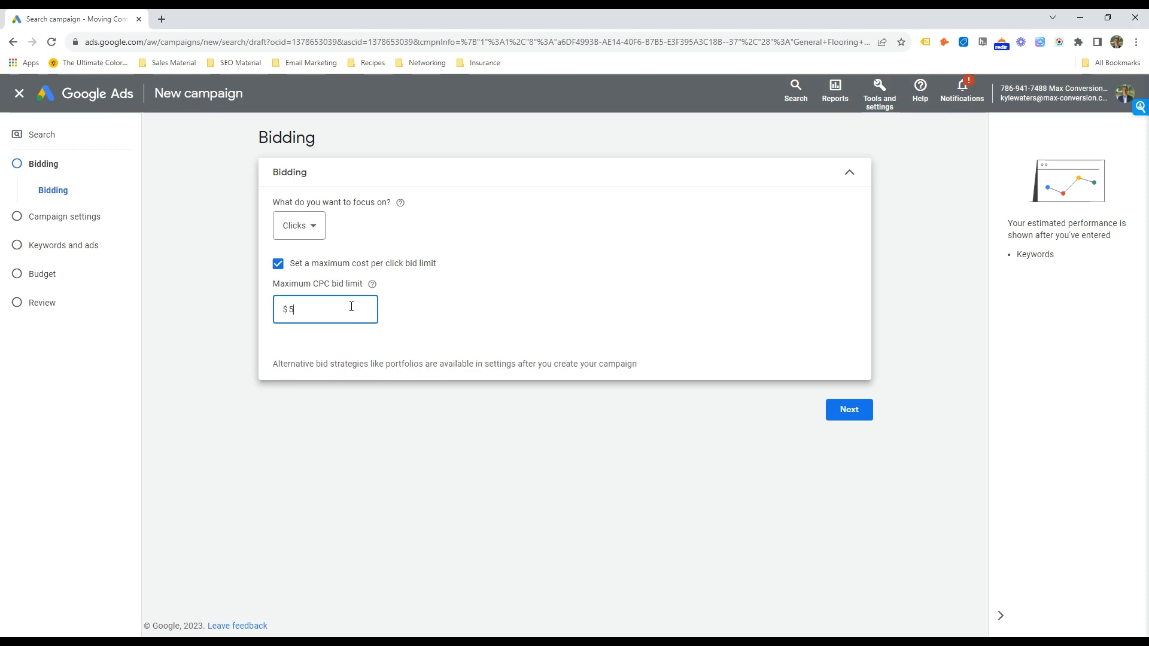
click(865, 415)
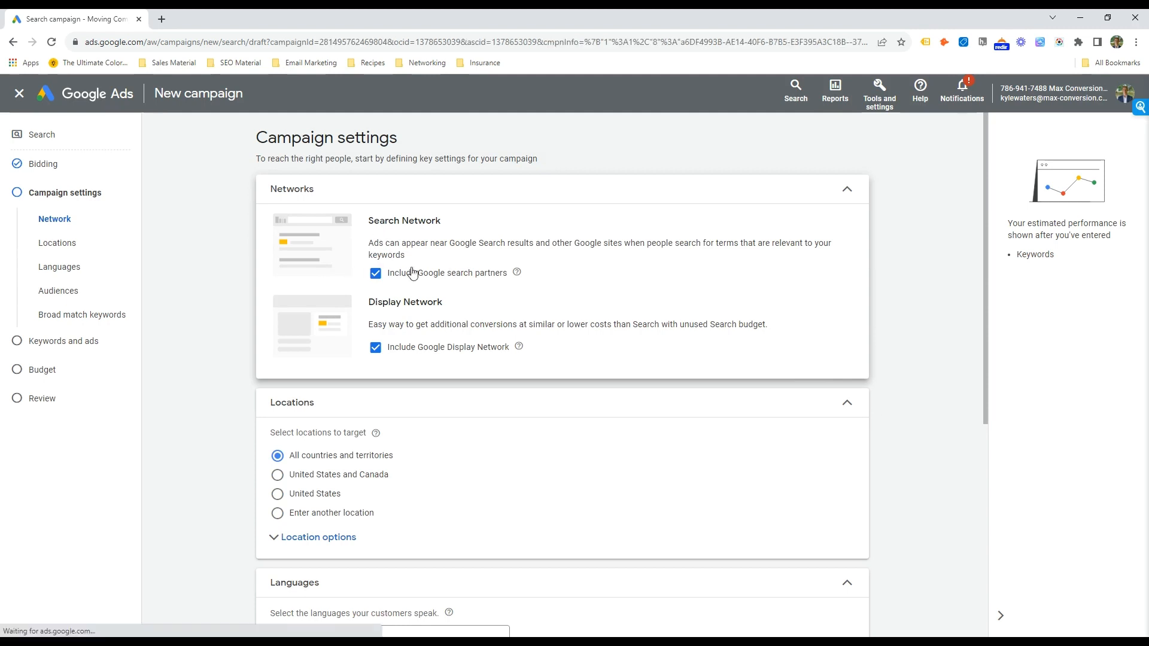
Step: Exclude the Google Display Network and Google search partners from the campaign's networks
click(396, 384)
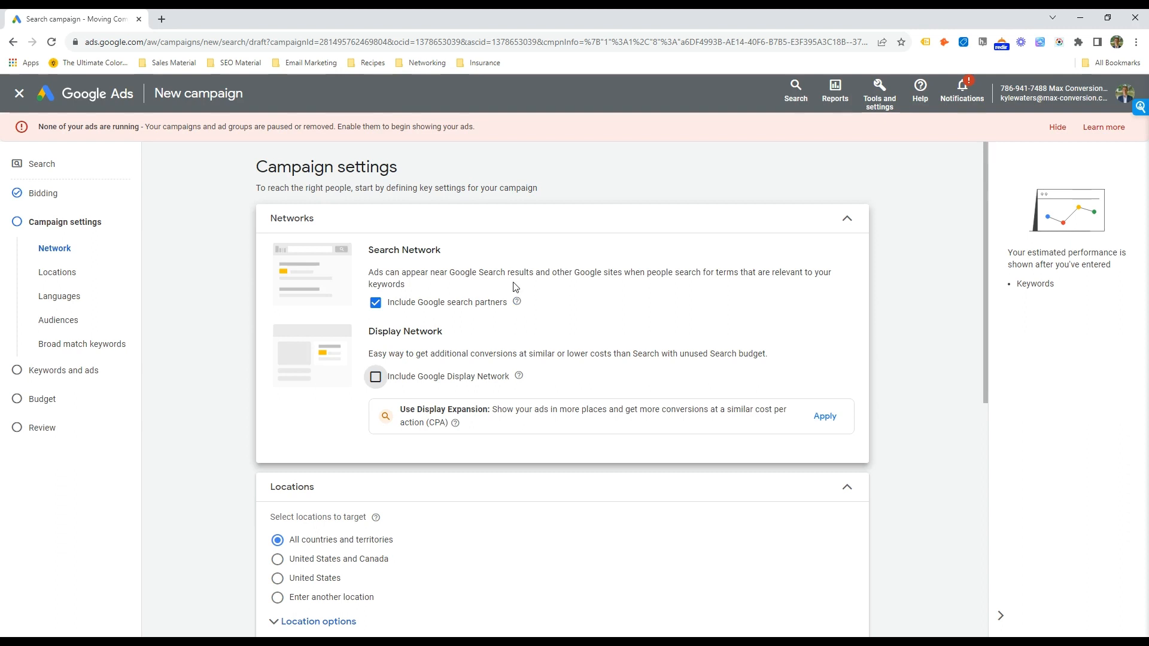
mouse_move(518, 304)
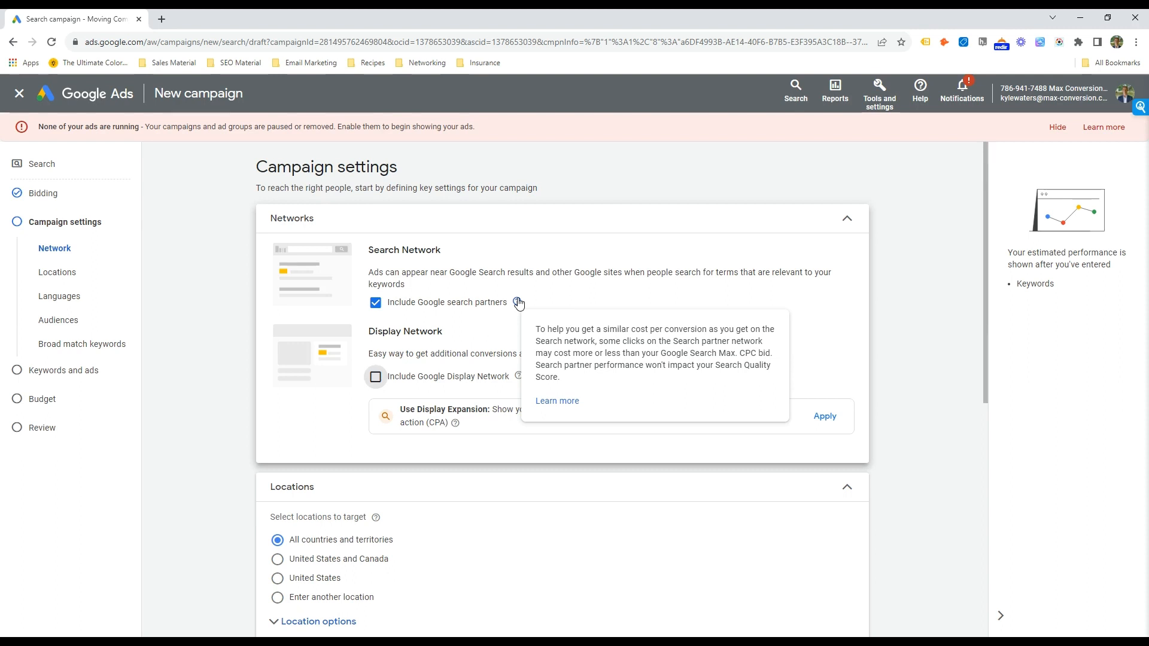
click(477, 304)
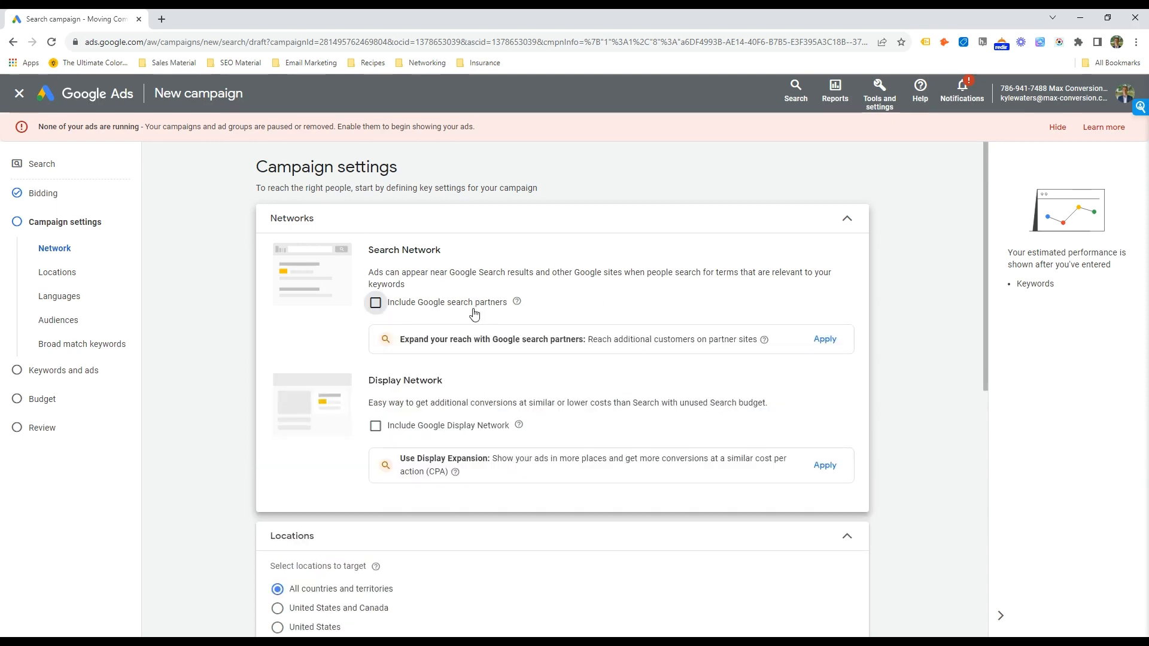
Step: Expand the location options and target the St. Louis MO Nielsen DMA region and the city of Kirkwood, Missouri as custom locations
scroll(500, 331, down, 3)
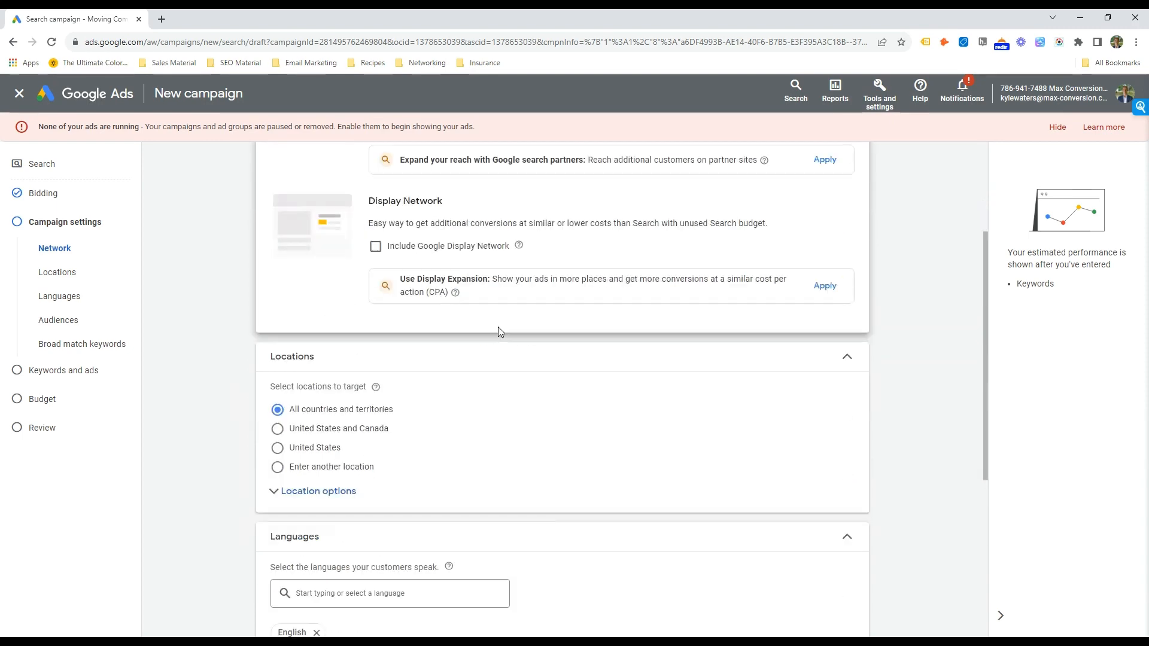
click(332, 491)
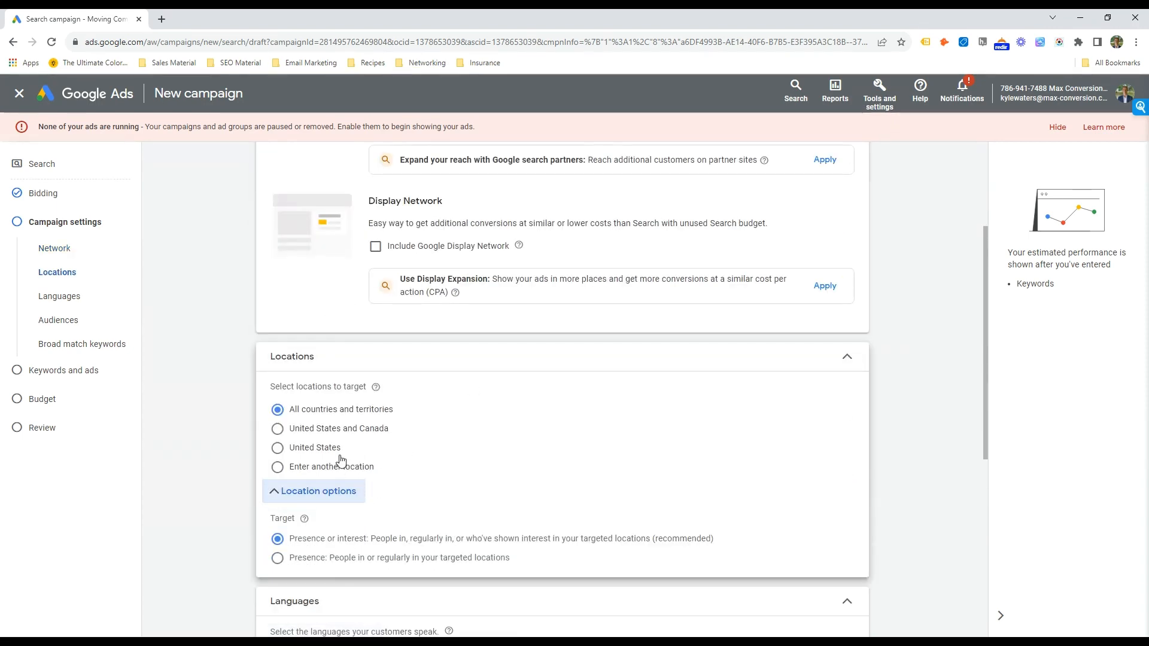
click(320, 468)
scroll(386, 448, down, 1)
click(386, 447)
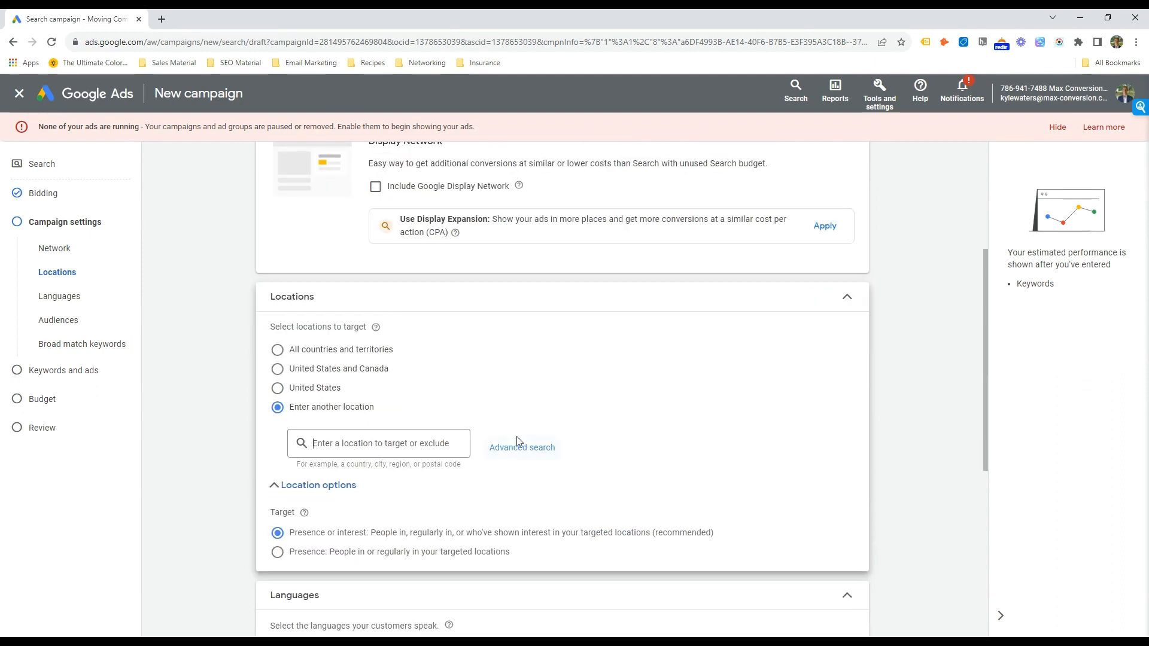
text(st louis)
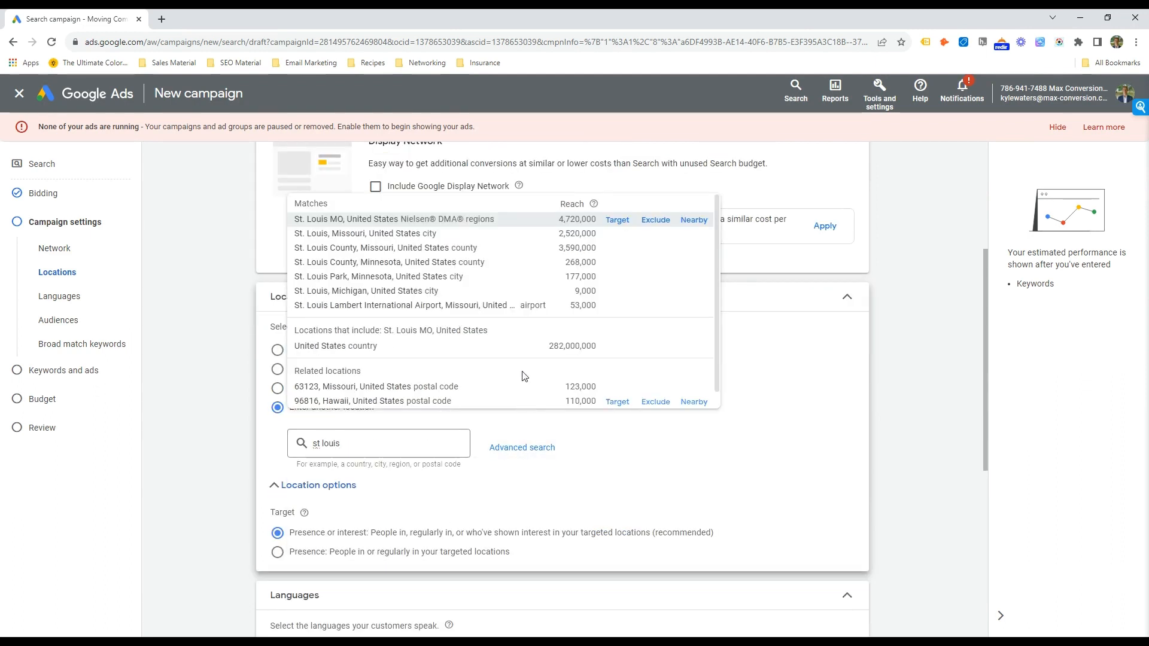
click(617, 220)
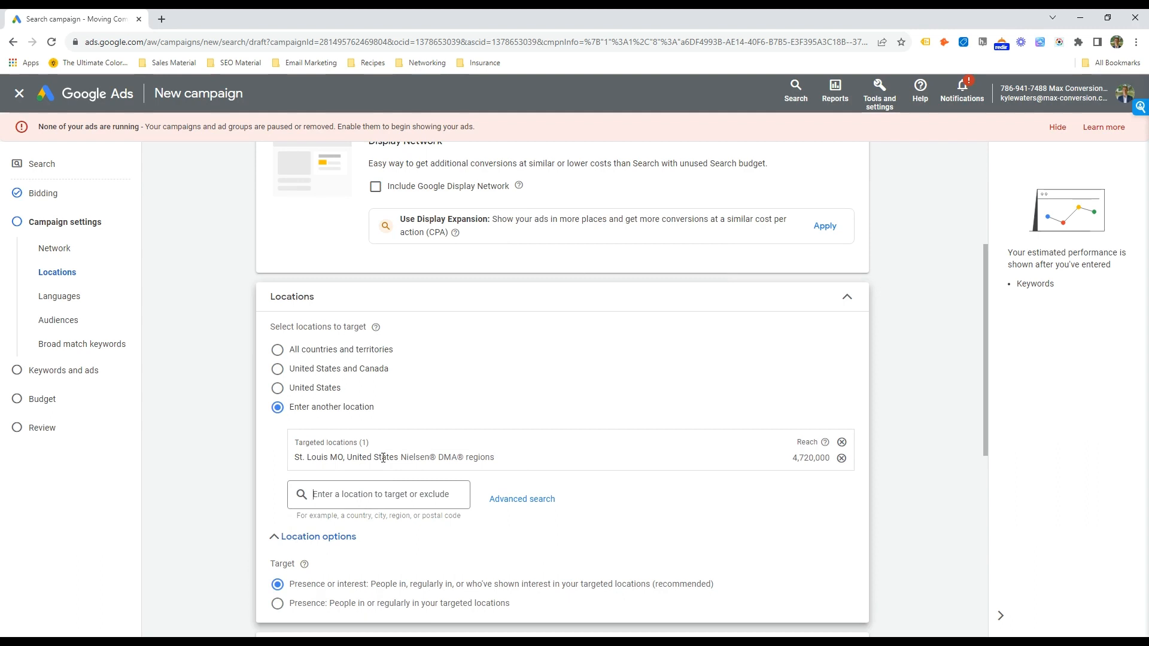
text(kirkwood)
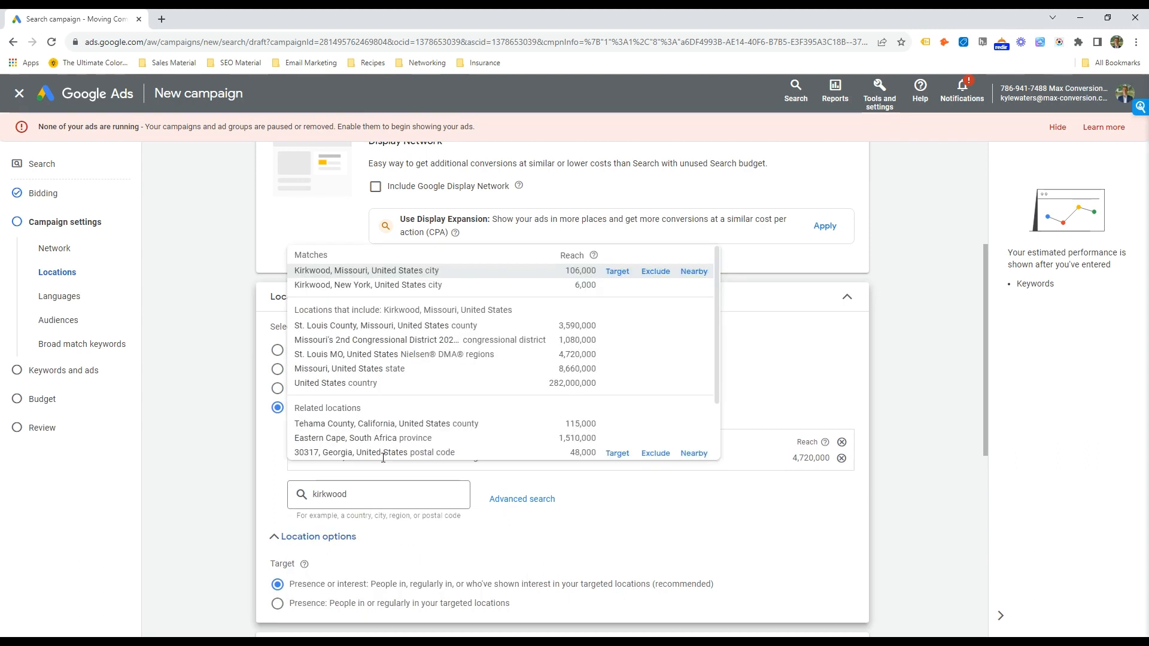
key(Return)
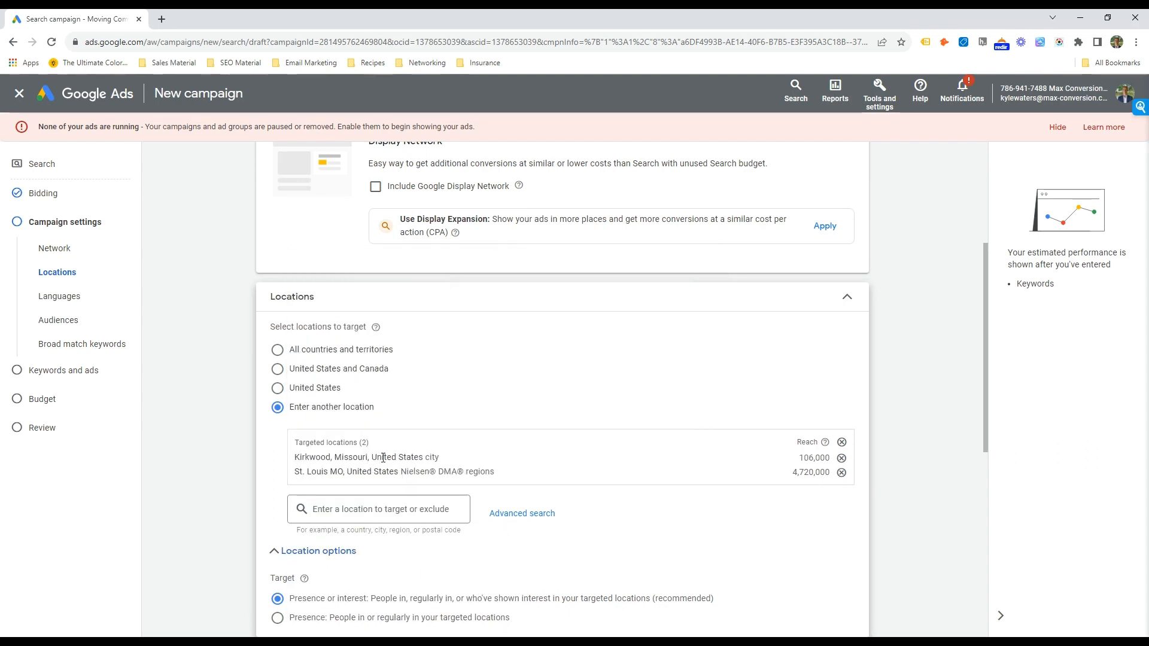
text(chesterfield)
key(Return)
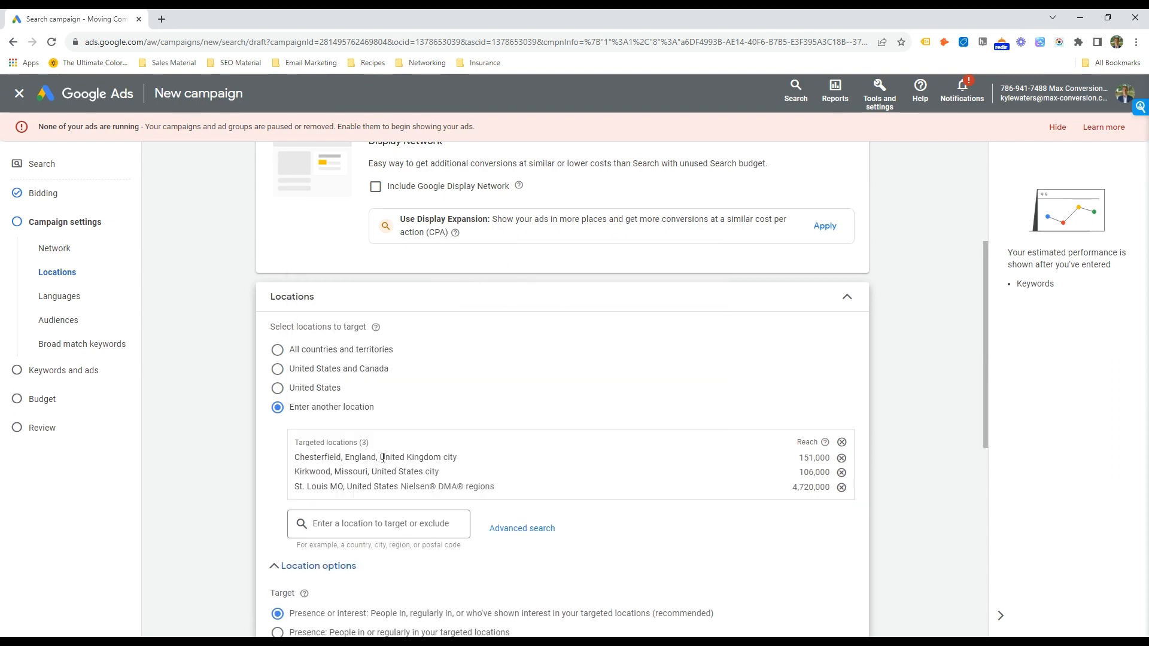
click(841, 458)
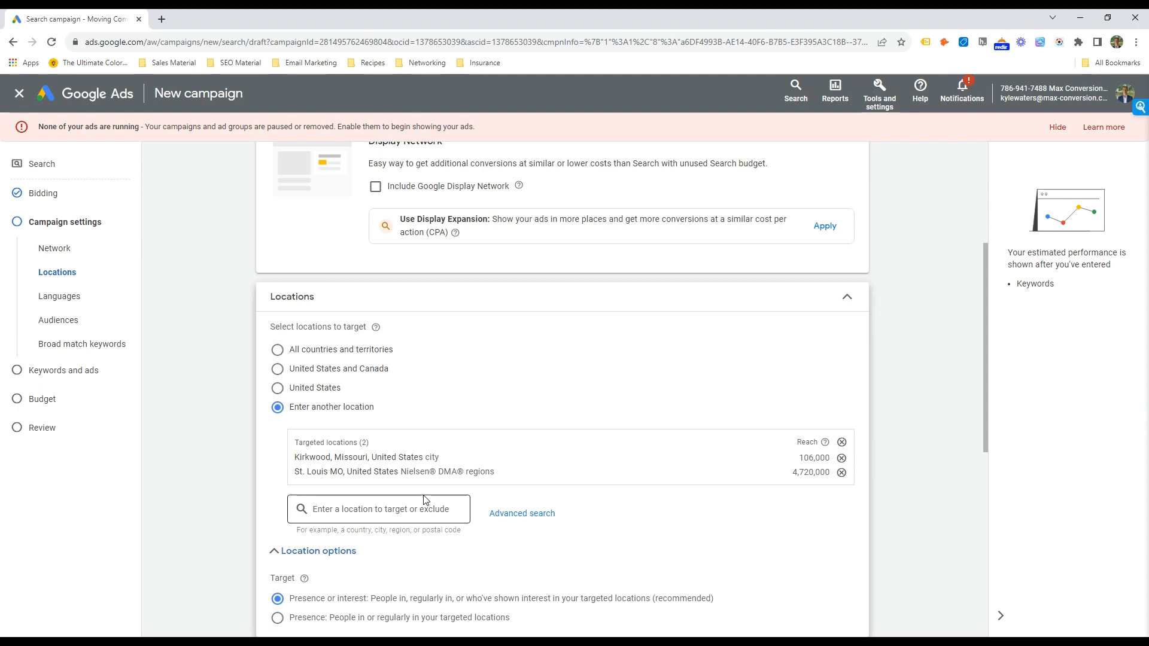
Step: Search the advanced location options in bulk for chesterfield, mo; st charles, mo; st peters, mo; and fenton, mo
click(501, 514)
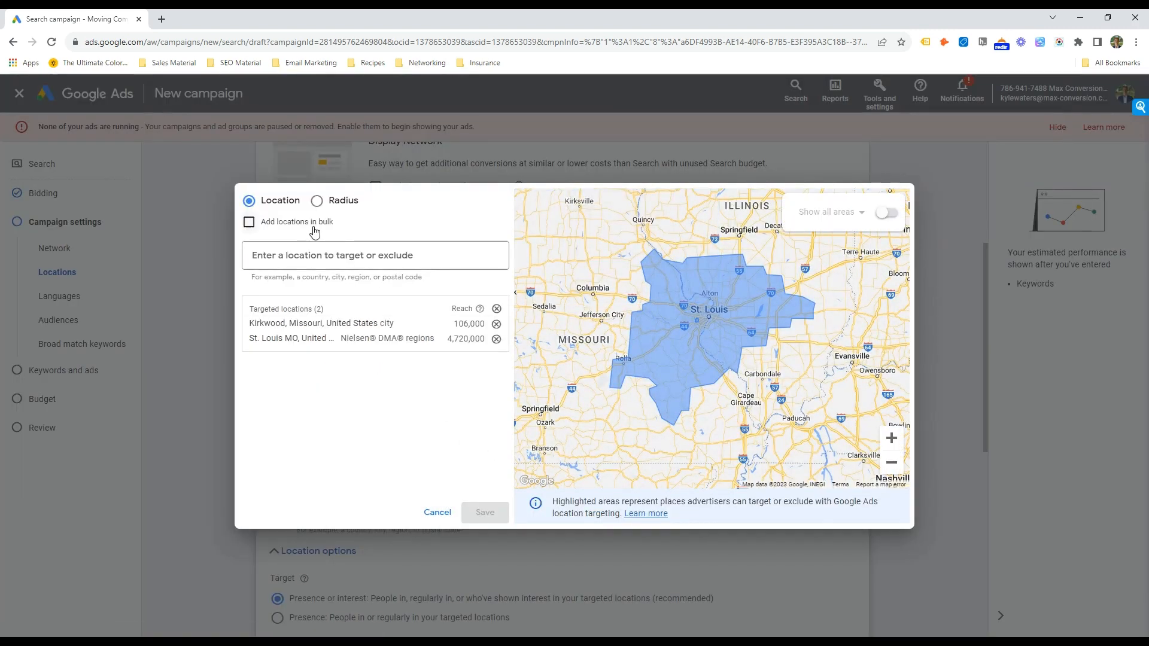
click(268, 223)
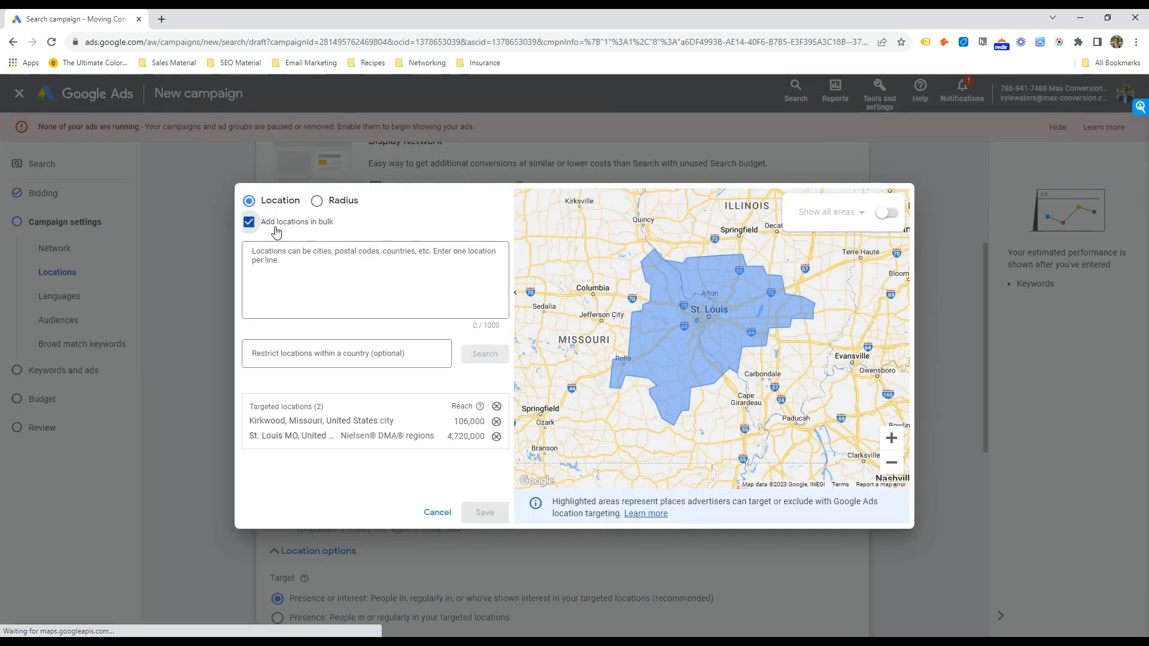
click(285, 271)
text(chesterfield, mo)
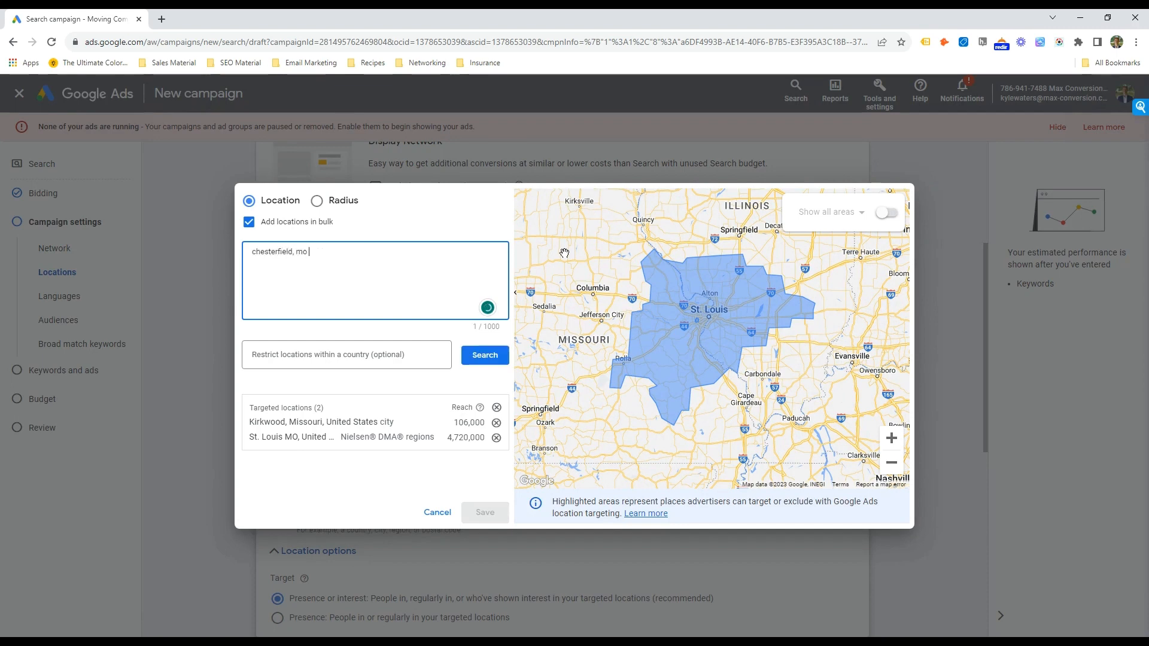
key(ctrl+shift+Left)
key(Left)
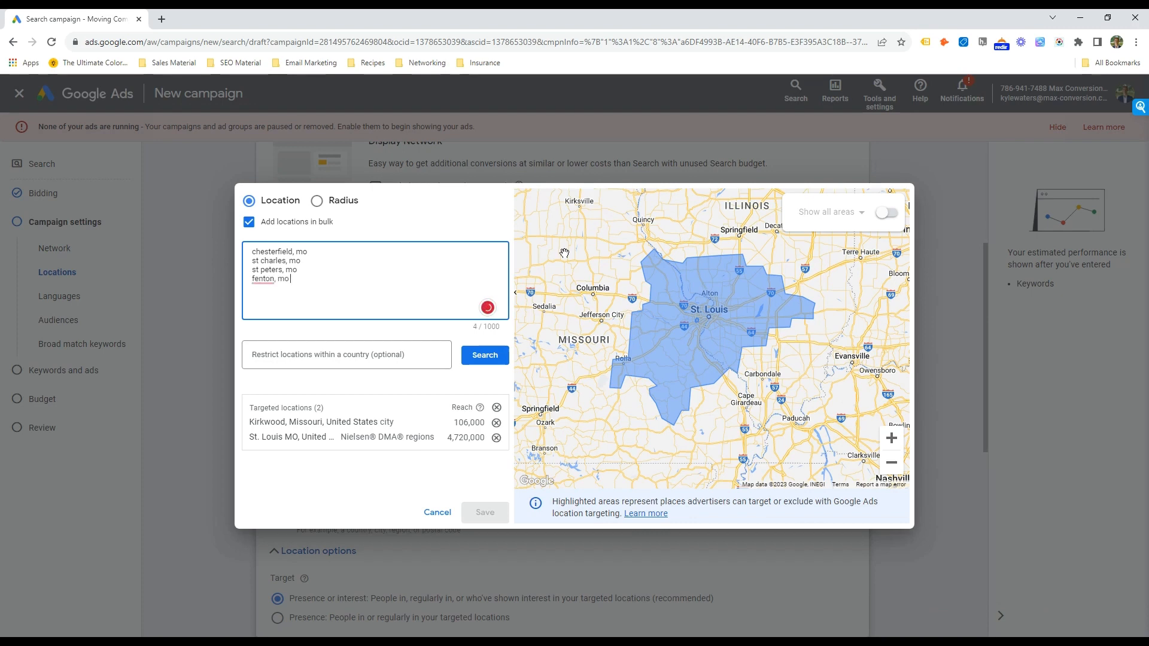
click(485, 359)
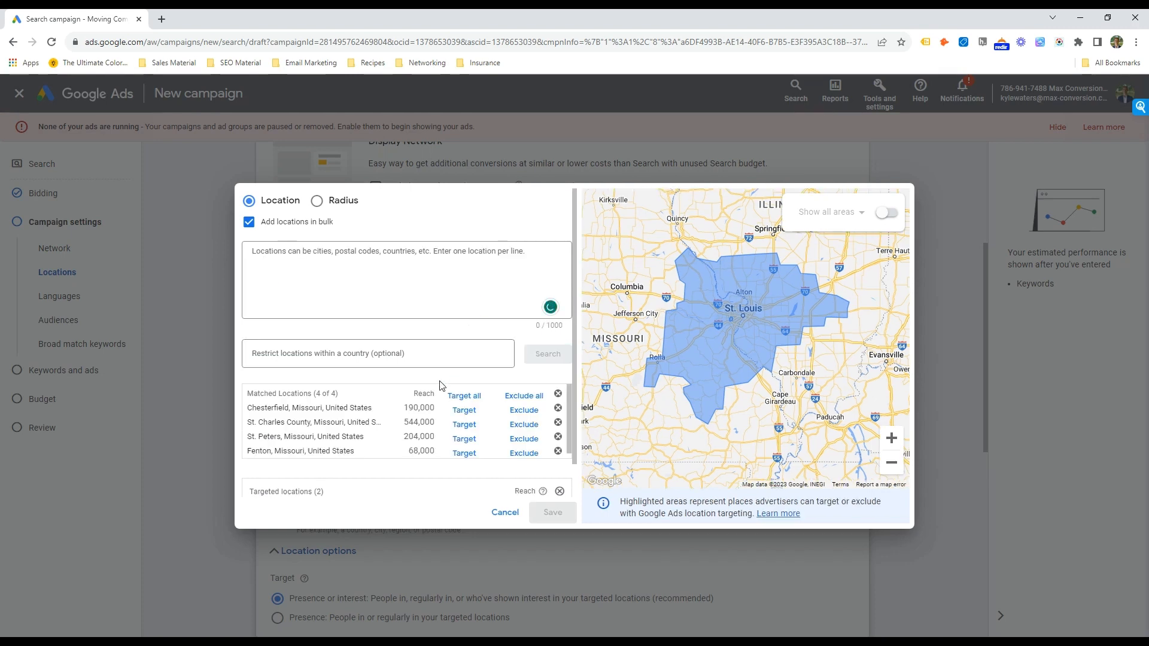
Step: Target all matched locations from the bulk search and save the location selection
click(471, 397)
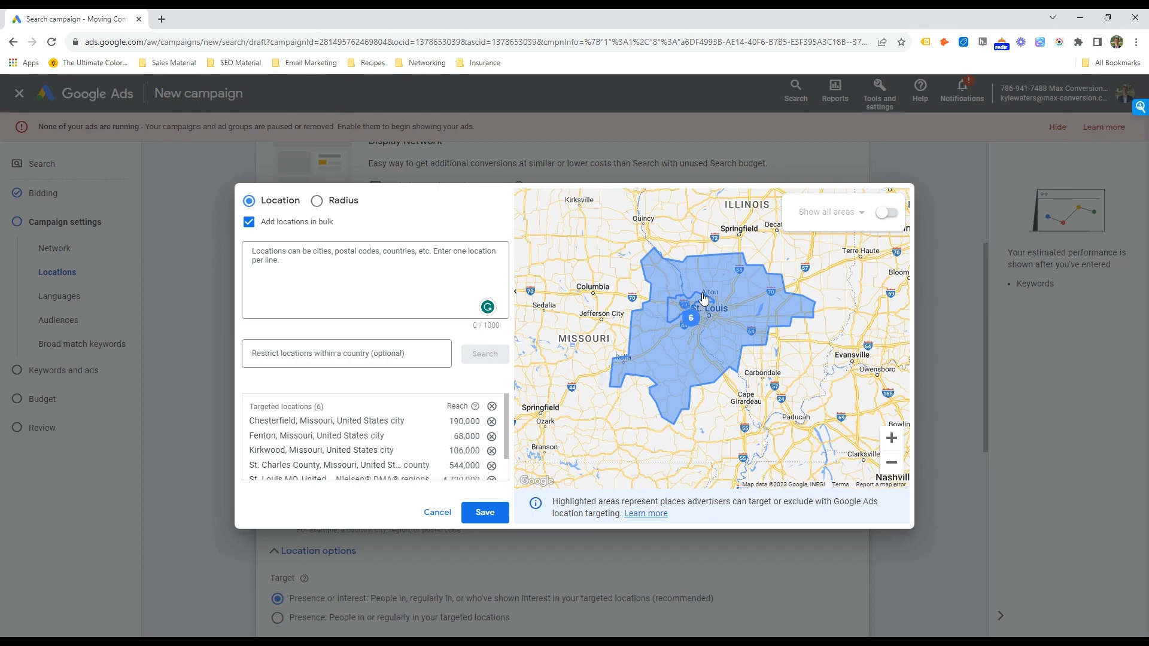
scroll(703, 298, up, 5)
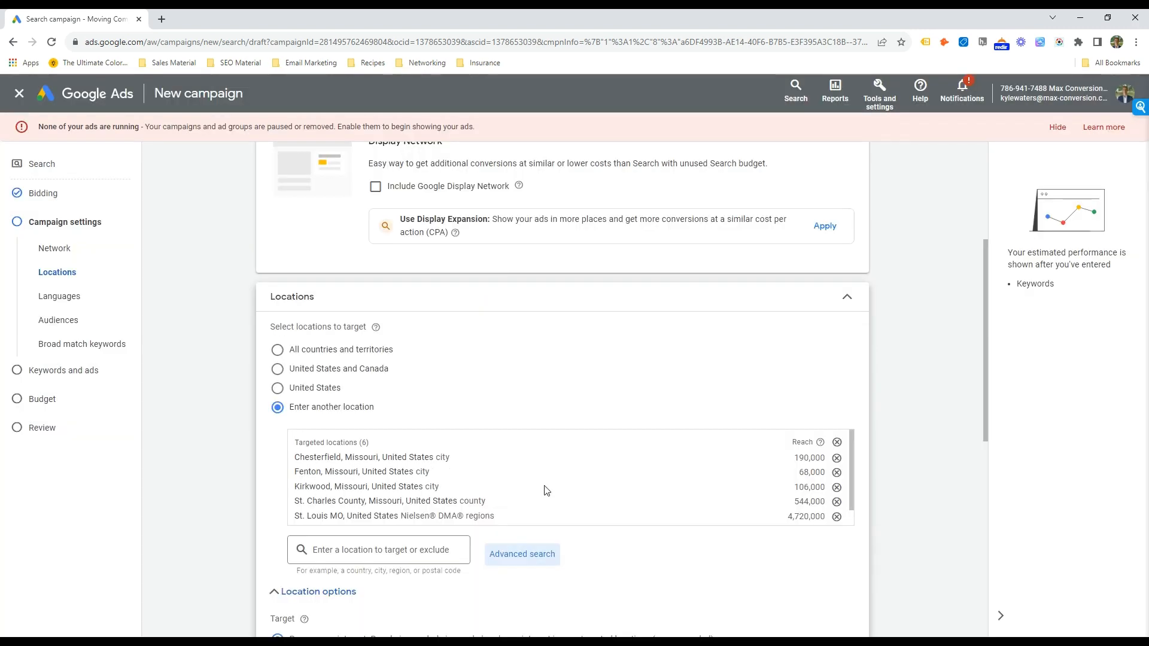
click(483, 513)
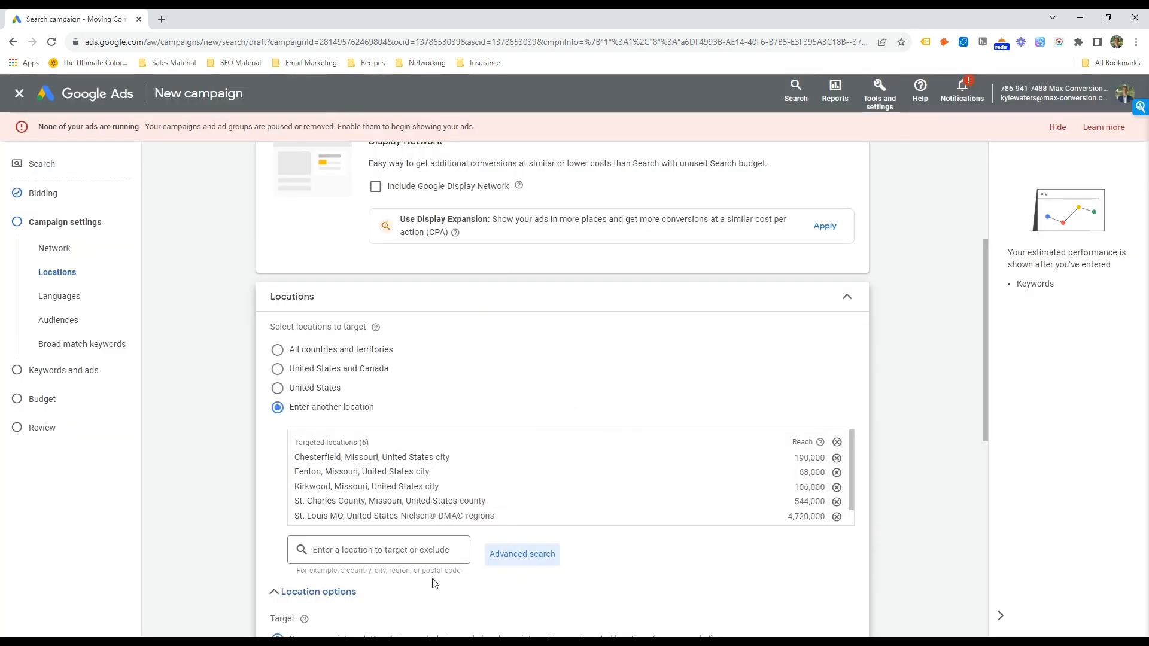
Step: Set the location target option to Presence: People in or regularly in your targeted locations
scroll(431, 572, down, 1)
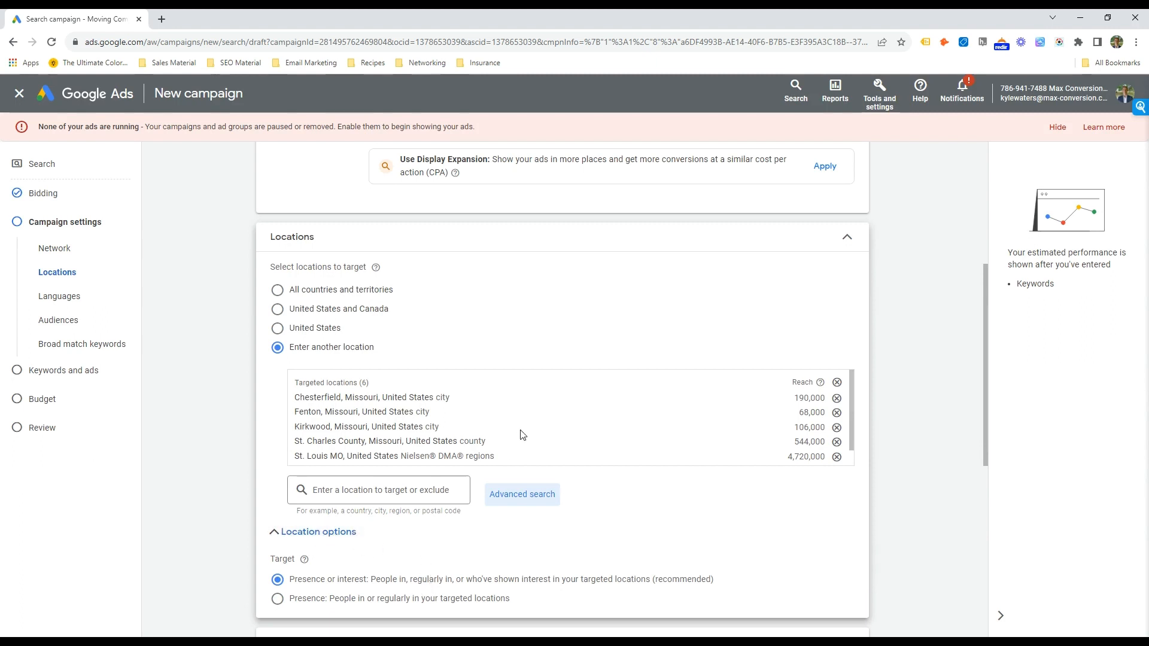
scroll(386, 536, down, 1)
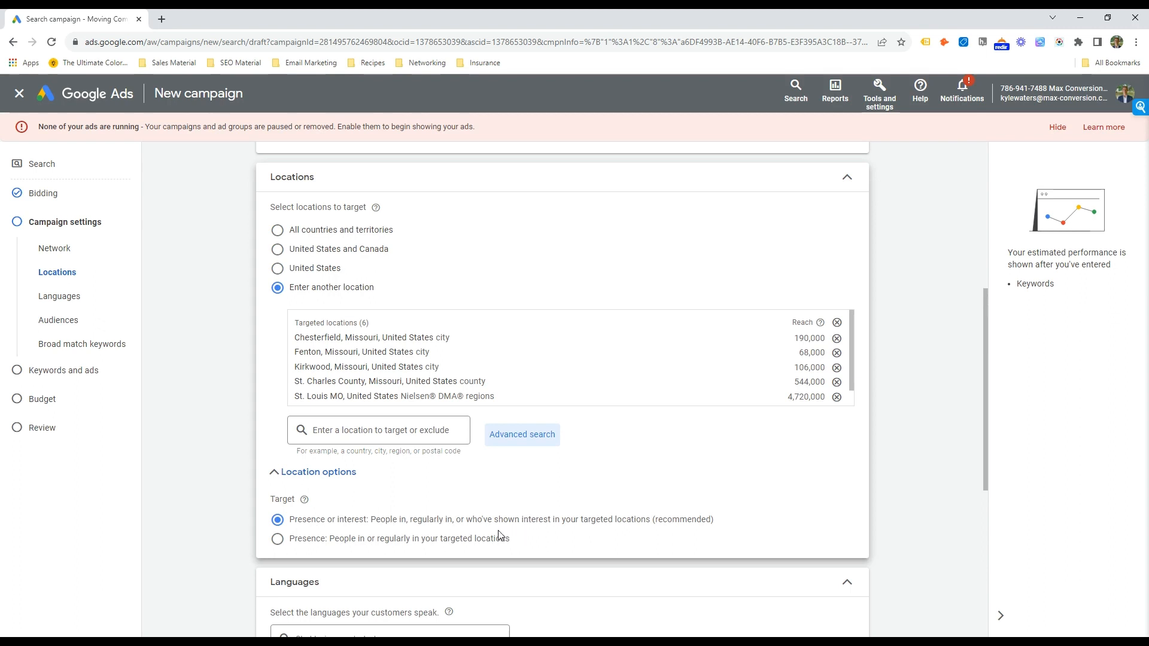
click(440, 541)
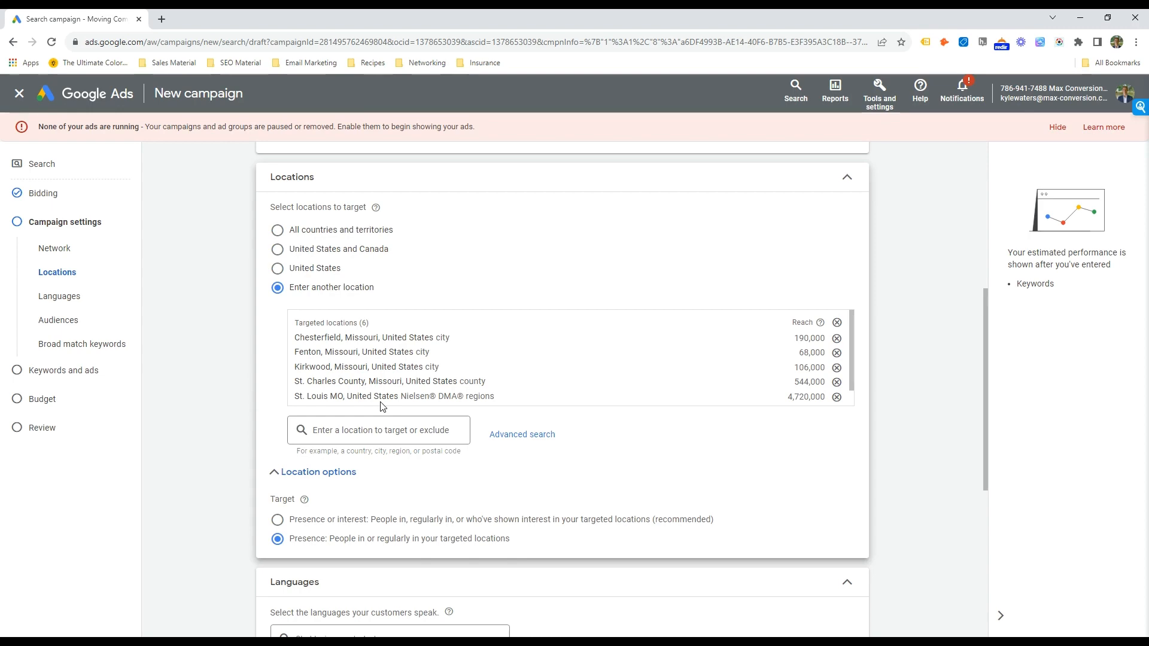
Step: Review the campaign's language choices and expand the audience segments section
scroll(383, 407, down, 4)
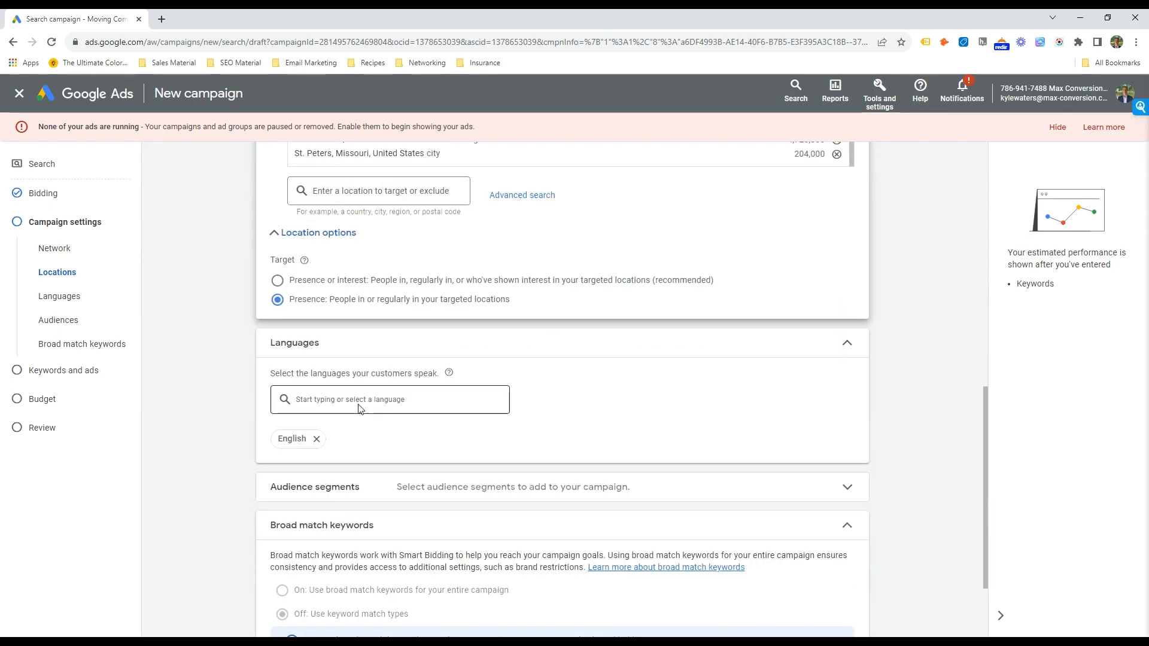
scroll(443, 461, down, 1)
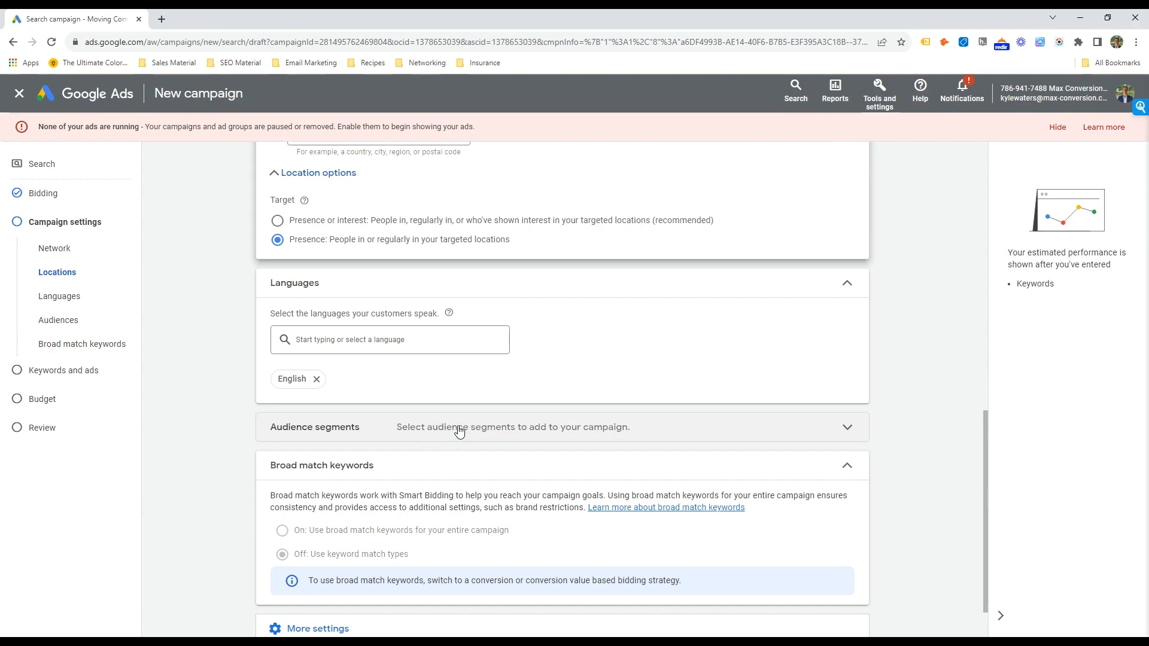
click(385, 334)
click(687, 316)
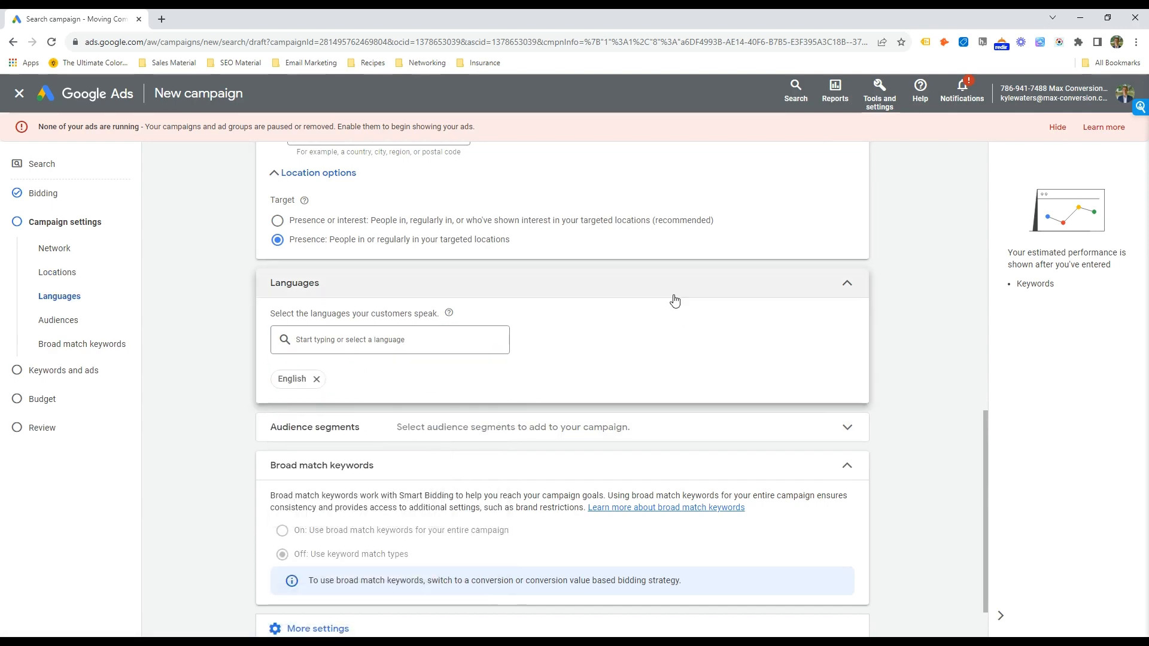
scroll(577, 400, down, 1)
click(531, 367)
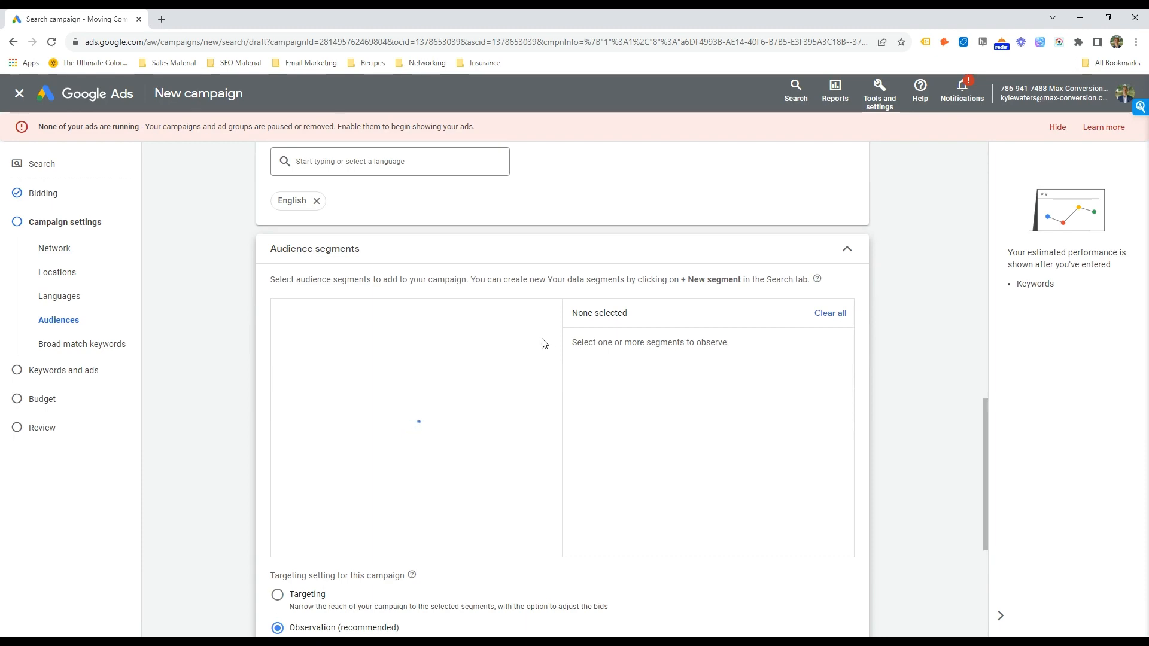
Step: Expand the additional campaign settings and set ad rotation to Do not optimize: Rotate ads indefinitely
scroll(361, 458, down, 4)
click(407, 572)
scroll(500, 465, down, 3)
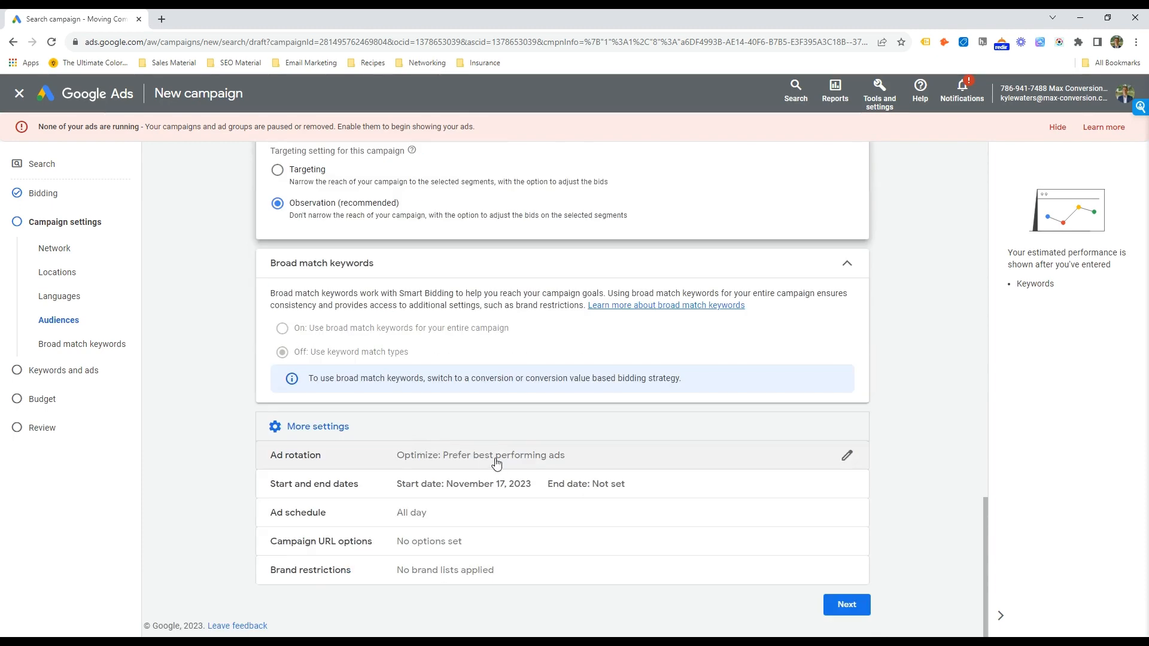
click(506, 469)
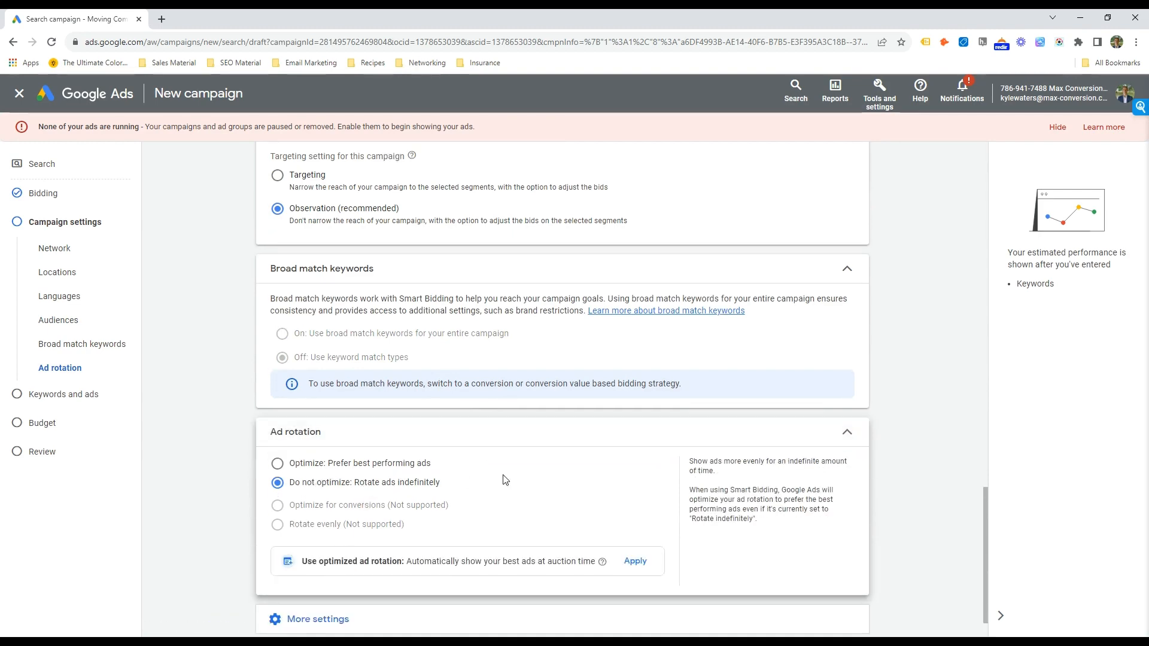
scroll(505, 480, down, 1)
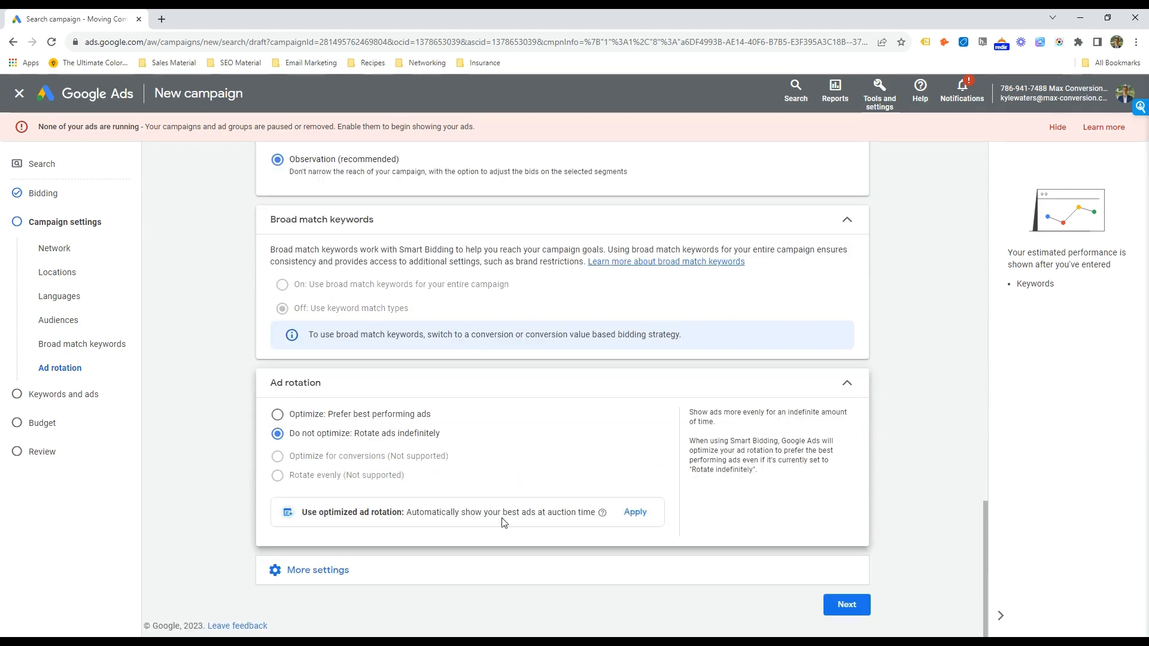
Step: Set the ad schedule to Mondays - Fridays from 09:00 to 17:00
click(409, 571)
scroll(488, 490, down, 2)
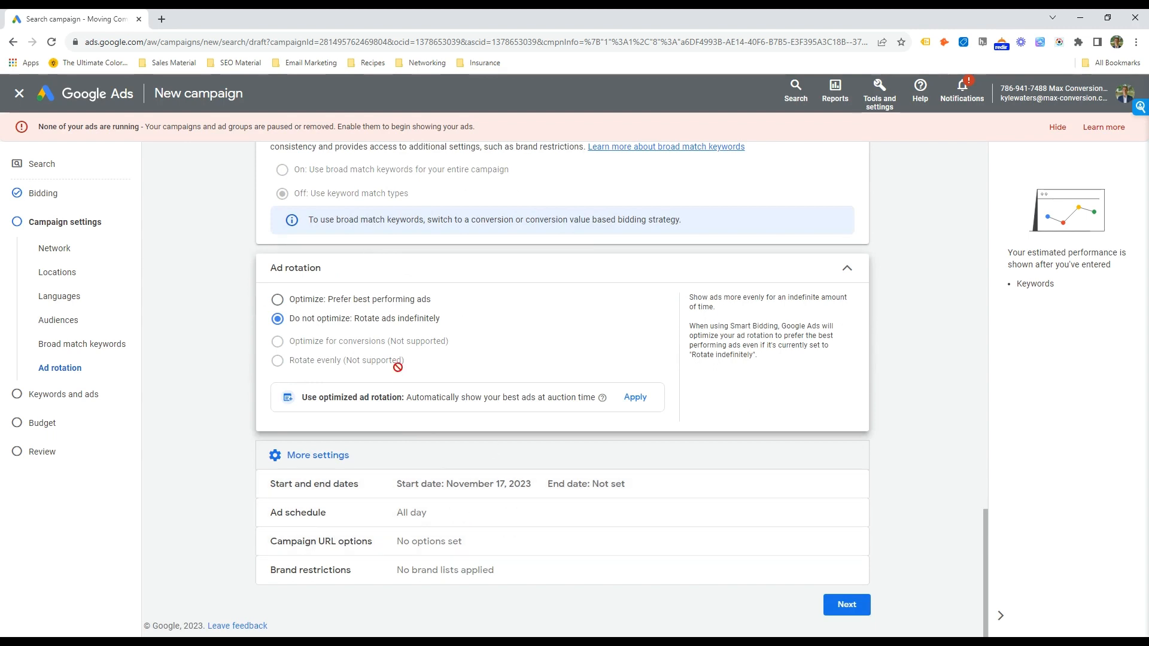
click(457, 515)
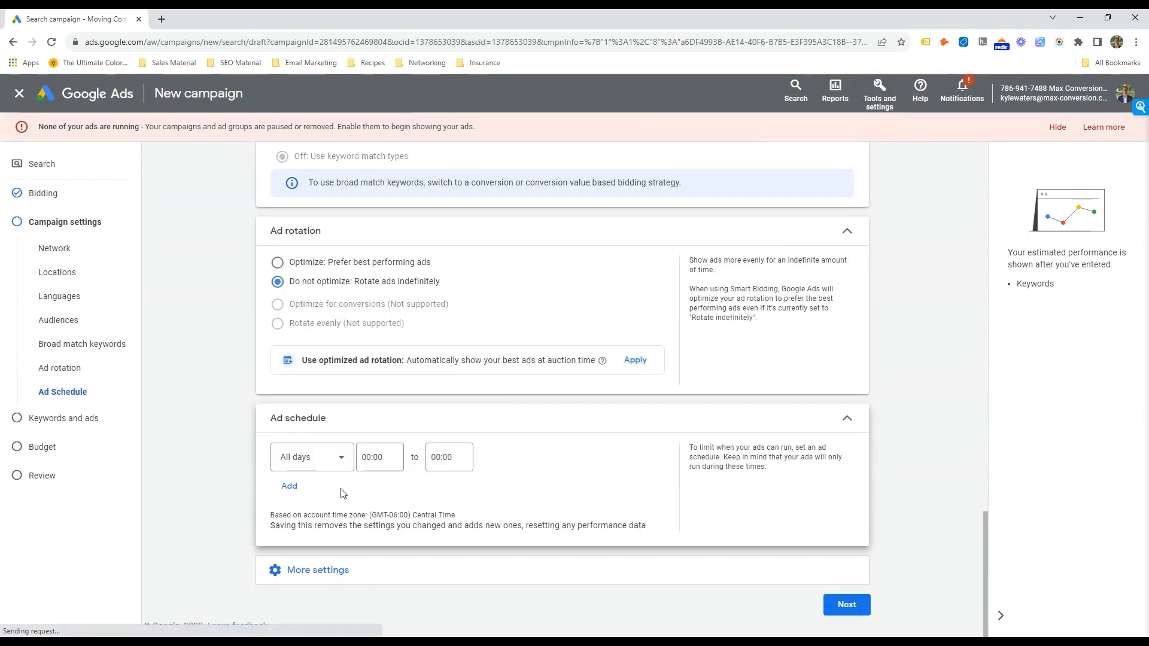
click(326, 458)
click(323, 288)
click(407, 456)
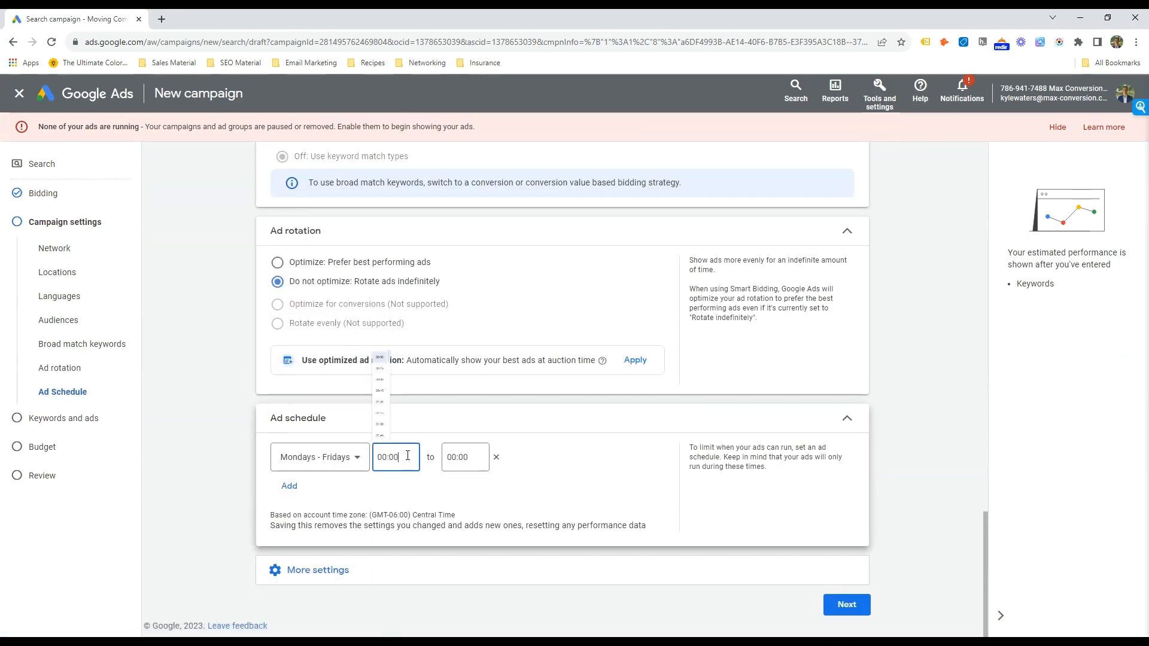
scroll(405, 323, down, 15)
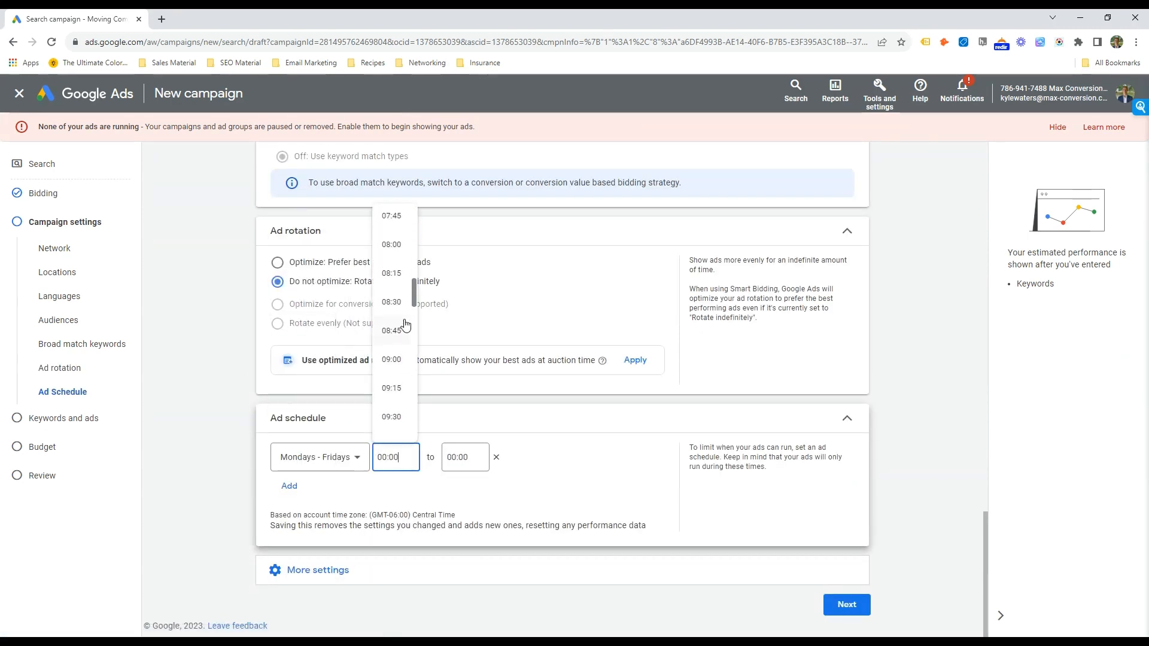
click(392, 359)
scroll(473, 371, down, 11)
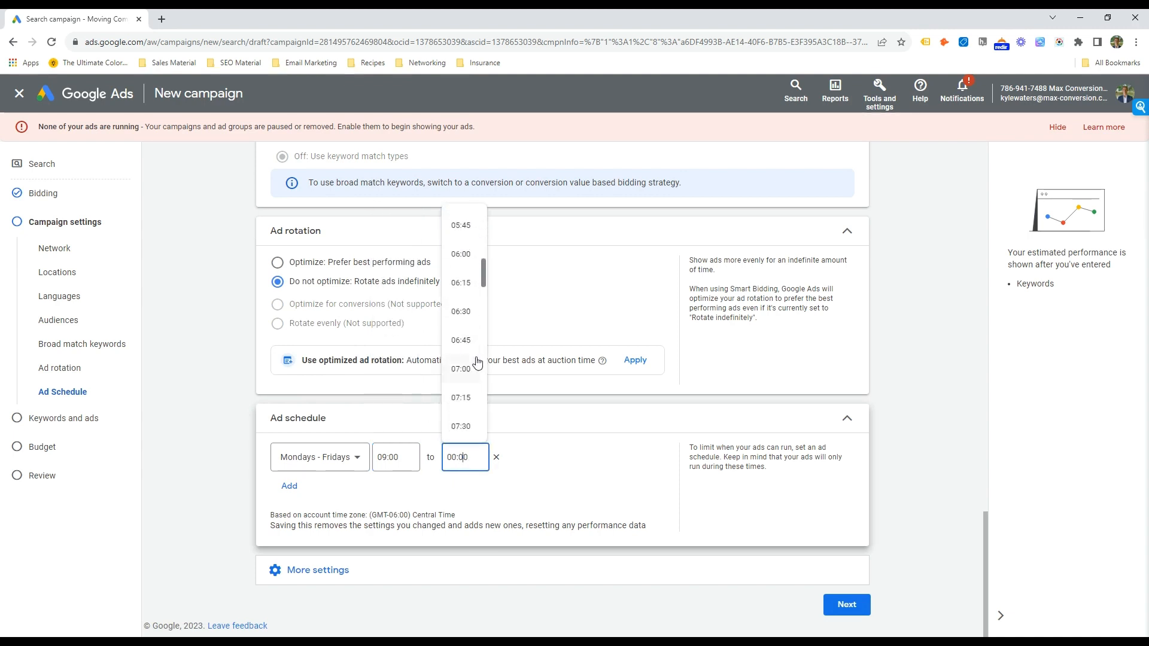
scroll(477, 365, down, 20)
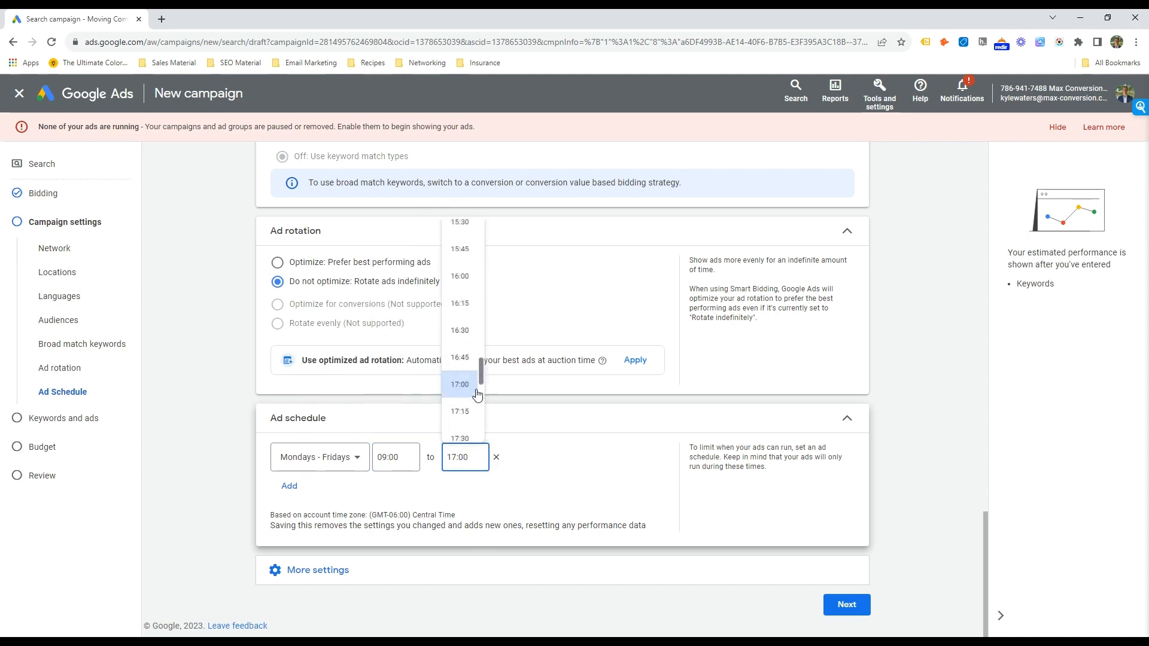
click(477, 395)
Step: Check the remaining additional settings, including the campaign URL options, and continue to Keywords and ads
click(658, 572)
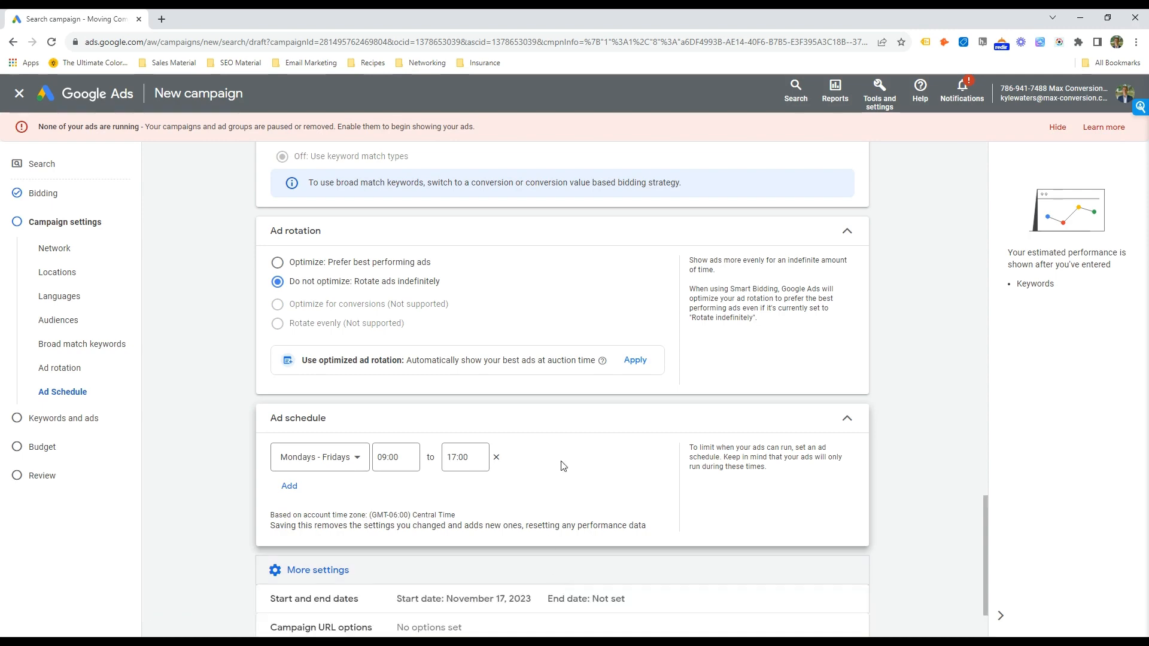
scroll(562, 466, down, 2)
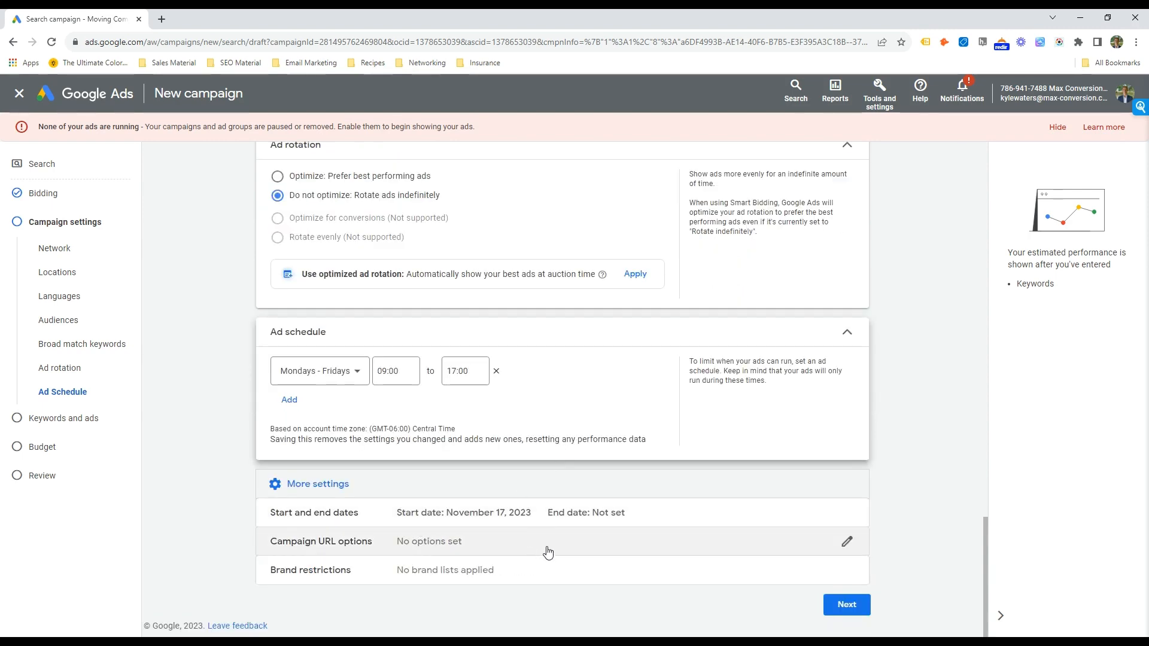
click(452, 542)
click(862, 606)
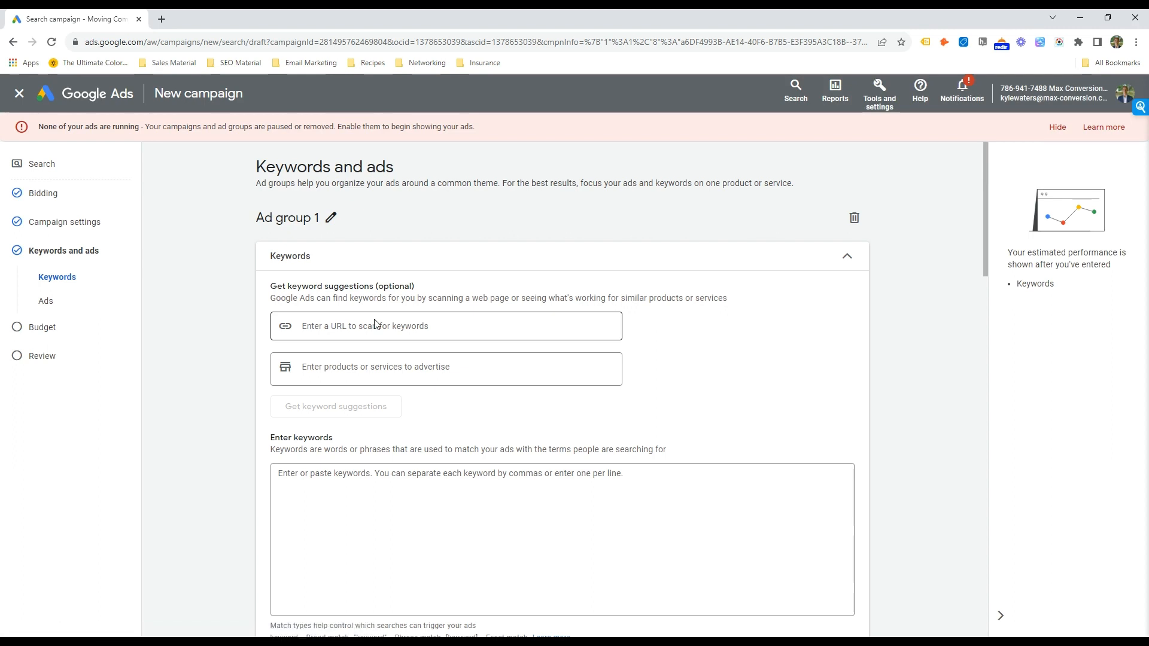
Step: Switch to the Flooring Ad Groups file in Notepad and review its list of ad group themes
drag(1148, 114, 1015, 142)
drag(878, 168, 1019, 177)
click(968, 166)
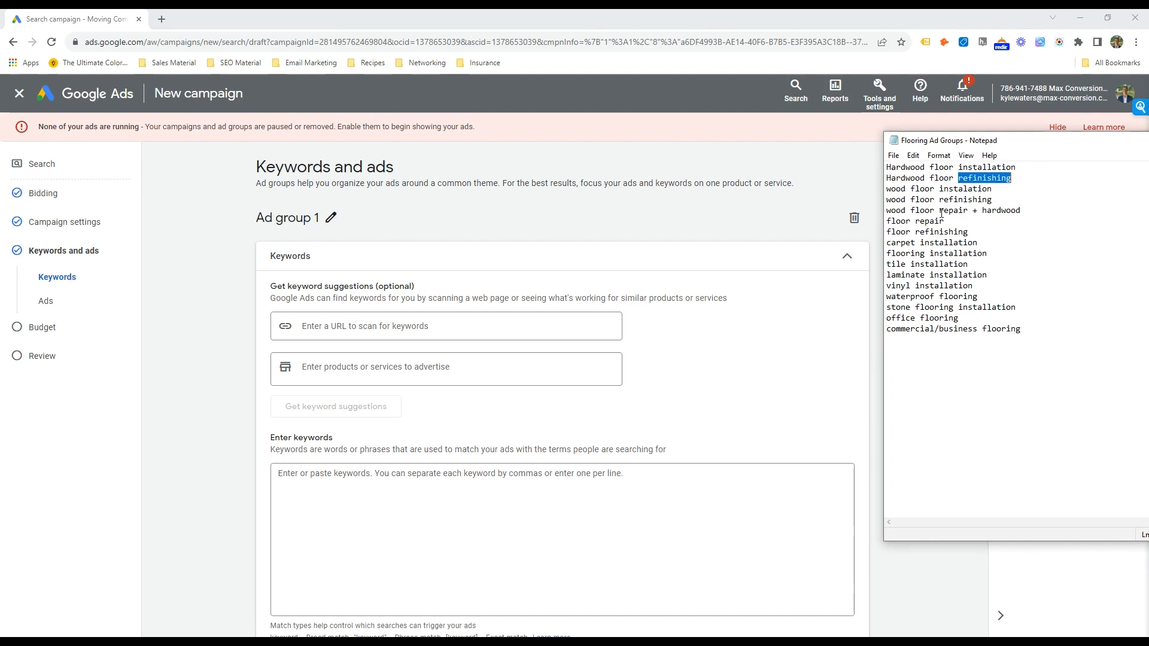
drag(941, 212, 944, 243)
double_click(924, 222)
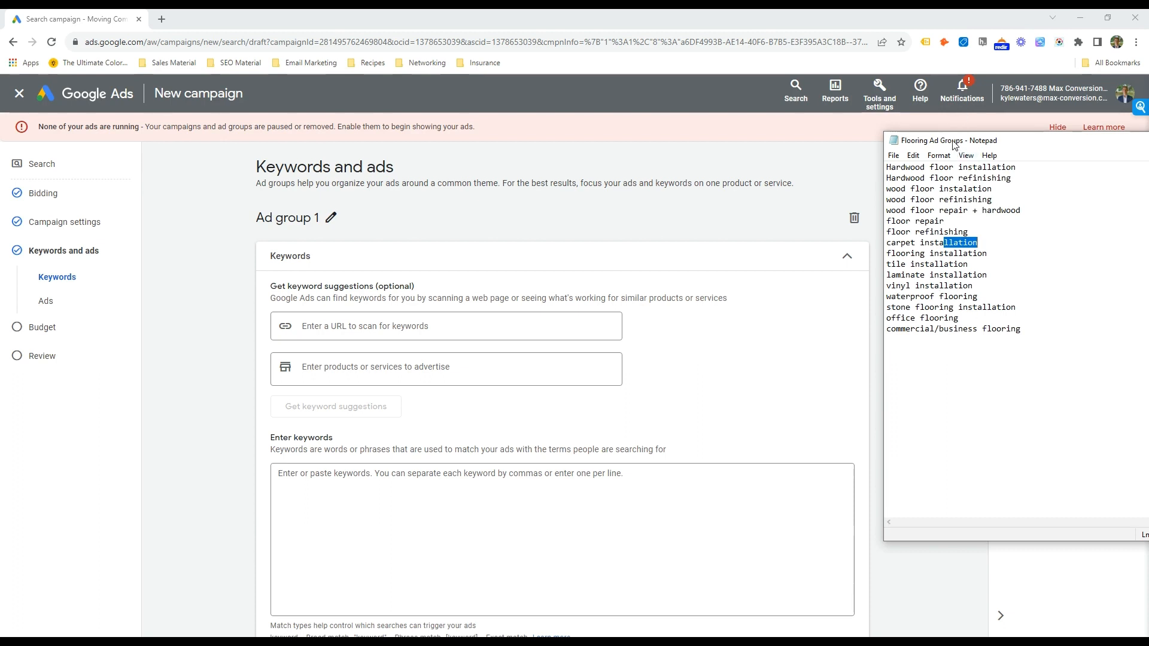
Step: Add General Flooring Installation as a new line at the end of the ad groups list in Notepad
click(951, 189)
key(Return)
text(Gner)
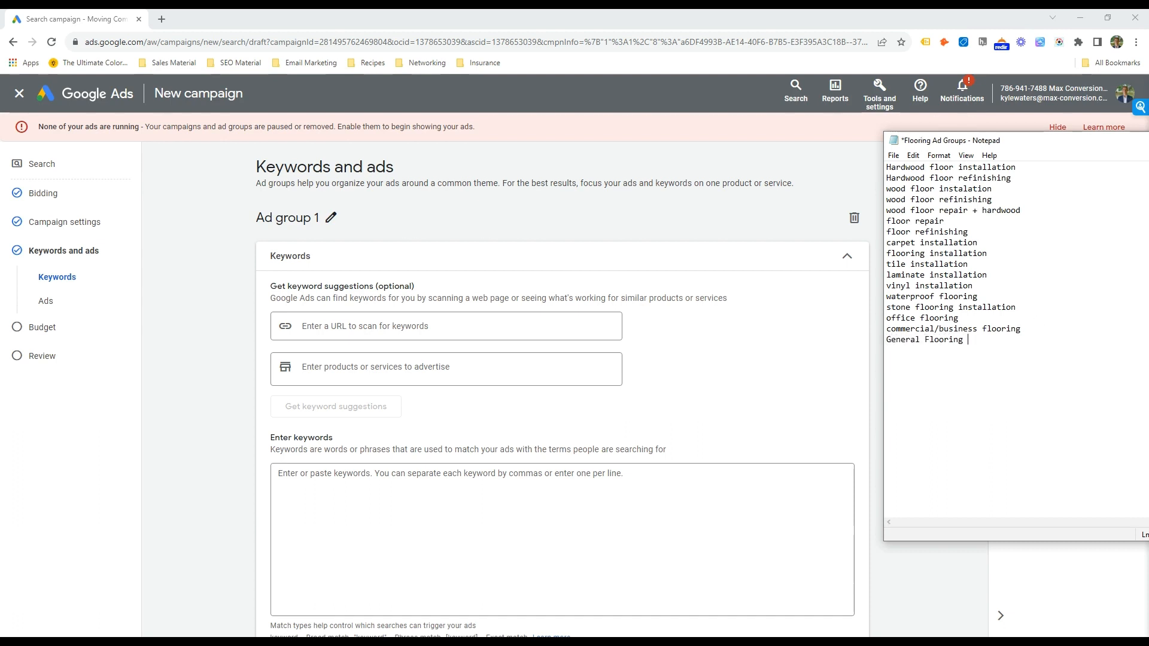
text(tallation)
Step: Copy General Flooring Installation from the list and rename Ad group 1 in Google Ads with it
drag(1026, 339, 877, 343)
key(ctrl+c)
click(331, 216)
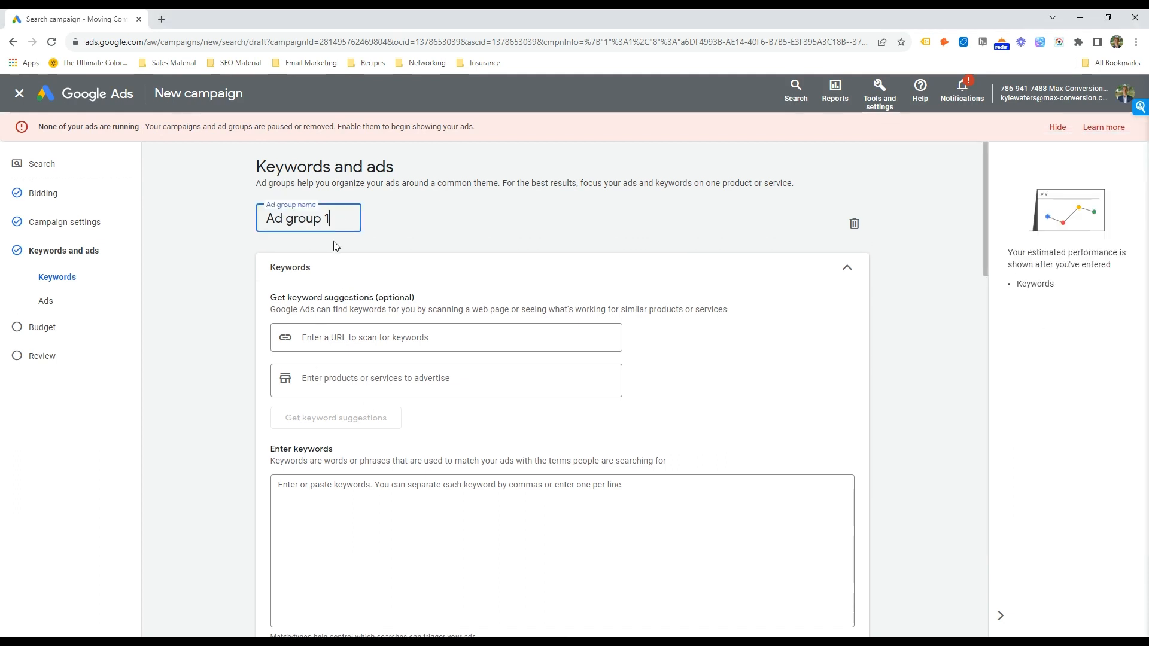
double_click(335, 219)
key(ctrl+a)
key(ctrl+v)
key(Return)
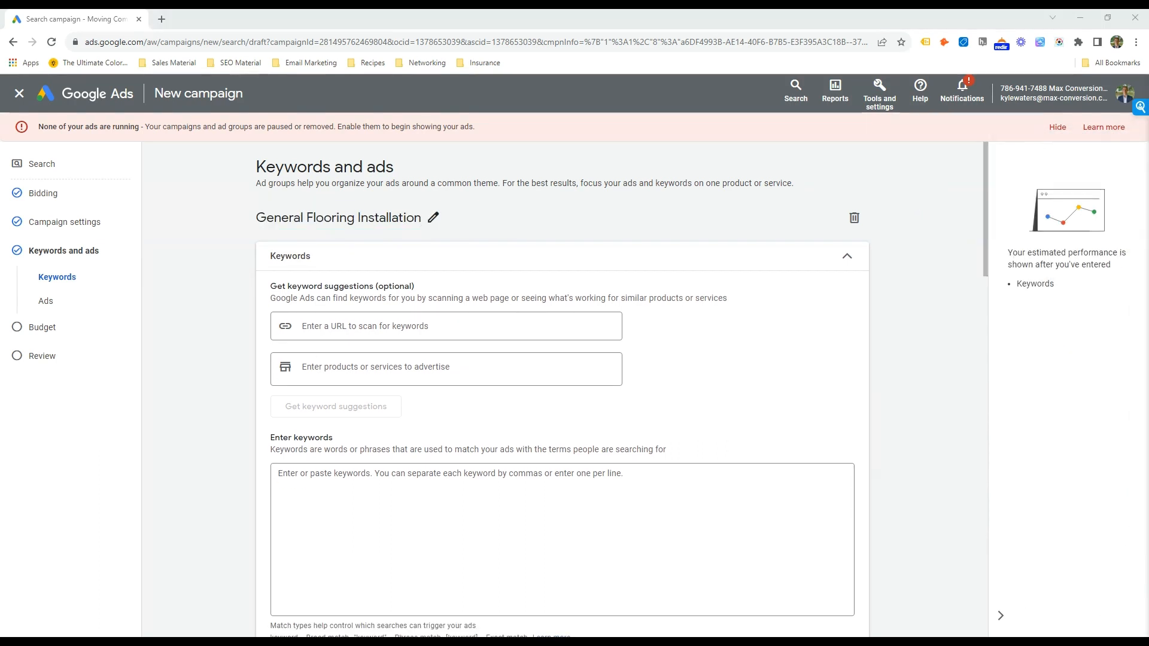
Step: Add flooring installation as the product or service for the ad group's keyword suggestions
drag(436, 298, 440, 320)
click(391, 359)
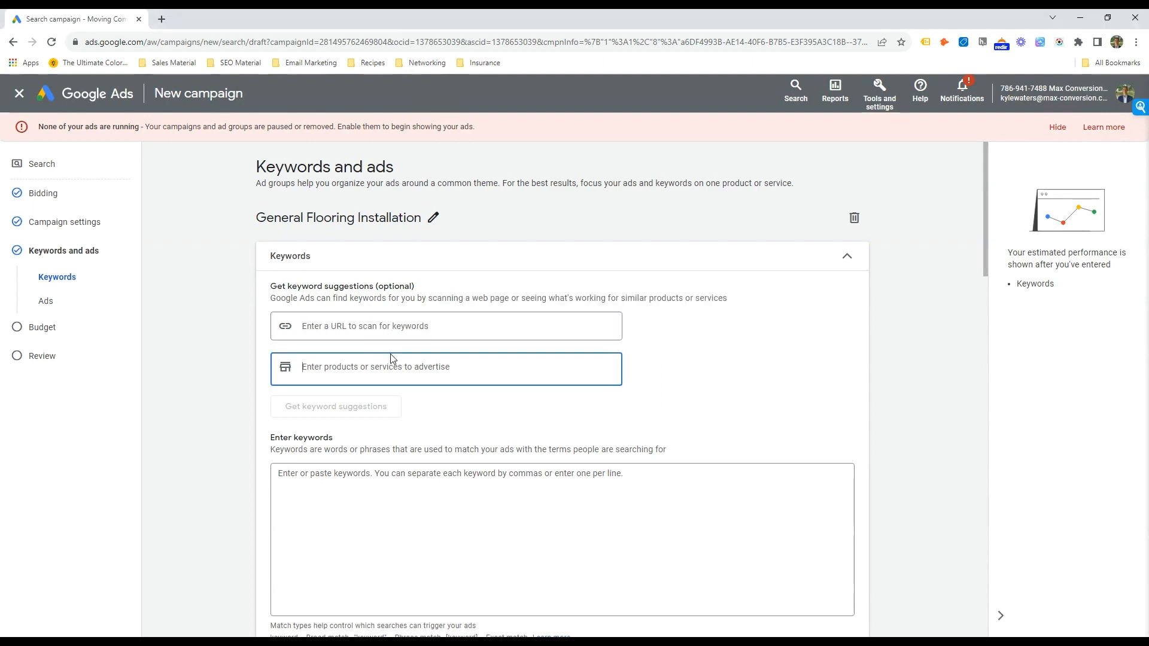
text(flooring installat)
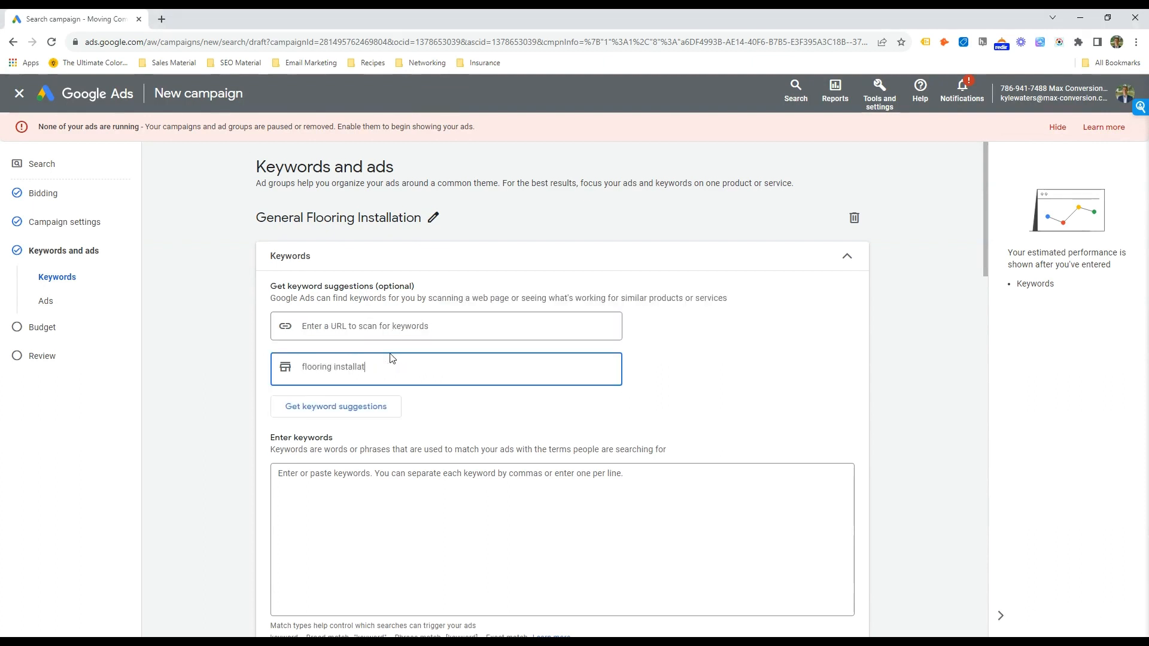
text(ion)
key(Return)
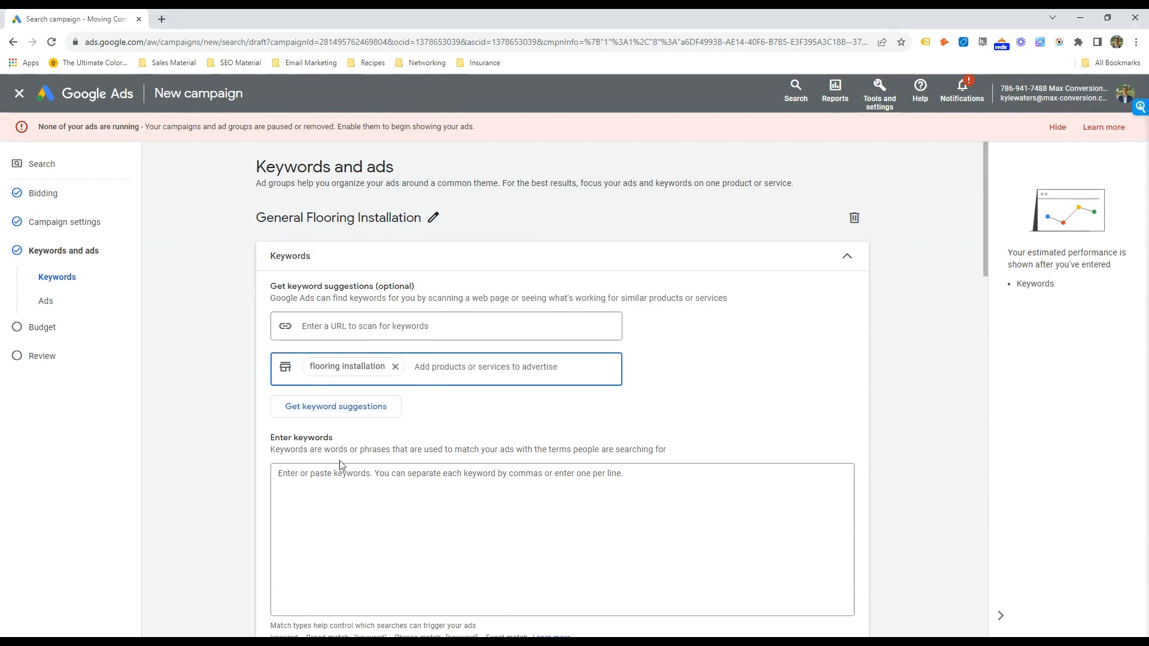
Step: Get keyword suggestions for flooring installation and delete carpet installation and carpet installation near me from the keyword list
click(364, 406)
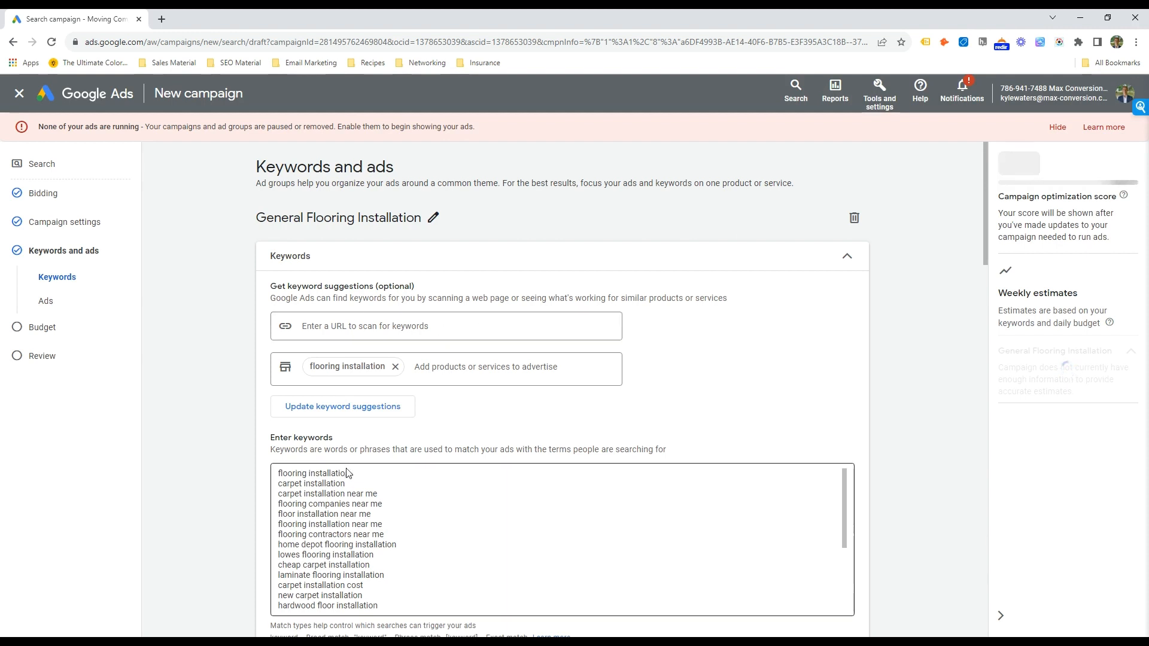
drag(278, 484, 346, 485)
drag(372, 566, 319, 566)
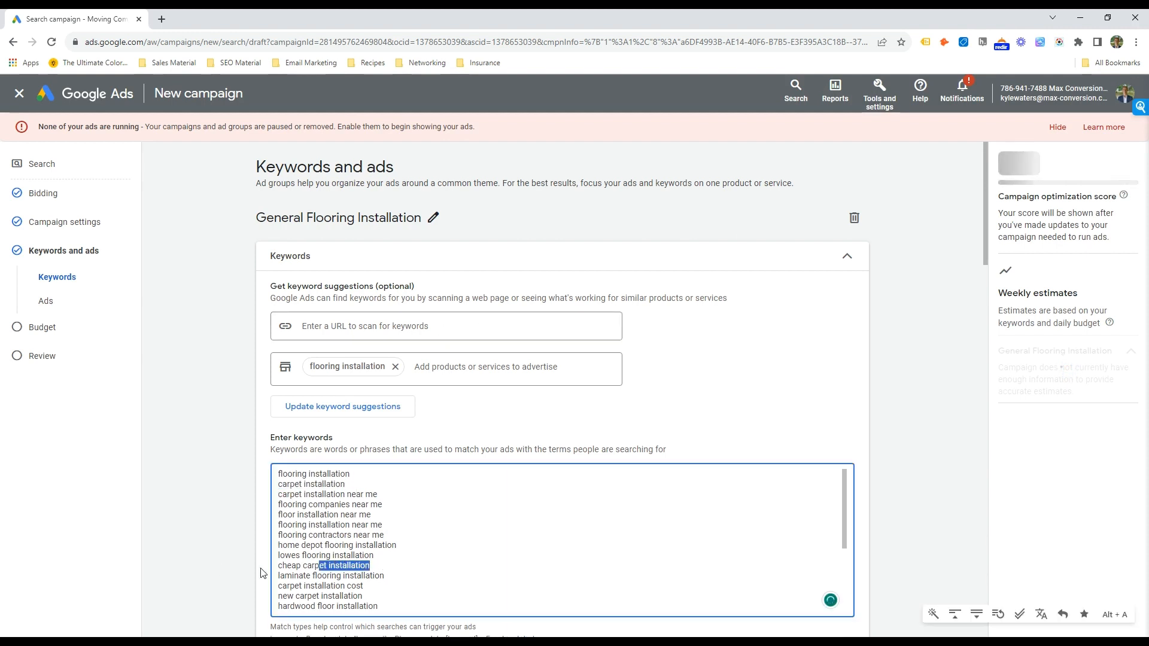
click(542, 507)
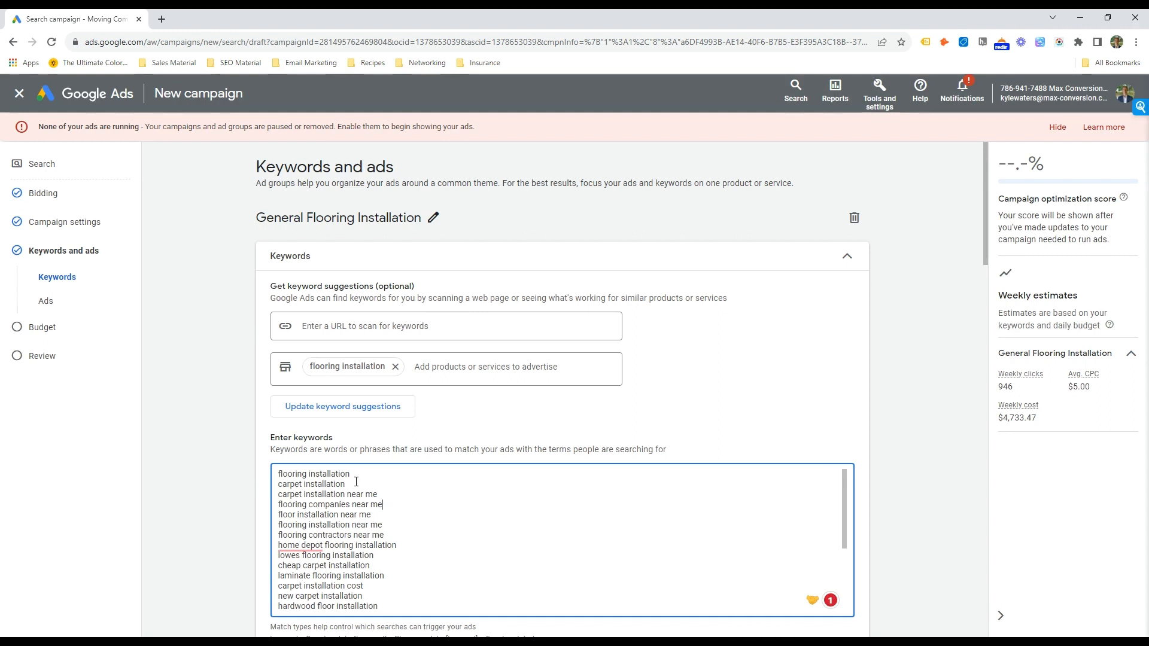
drag(319, 491, 241, 494)
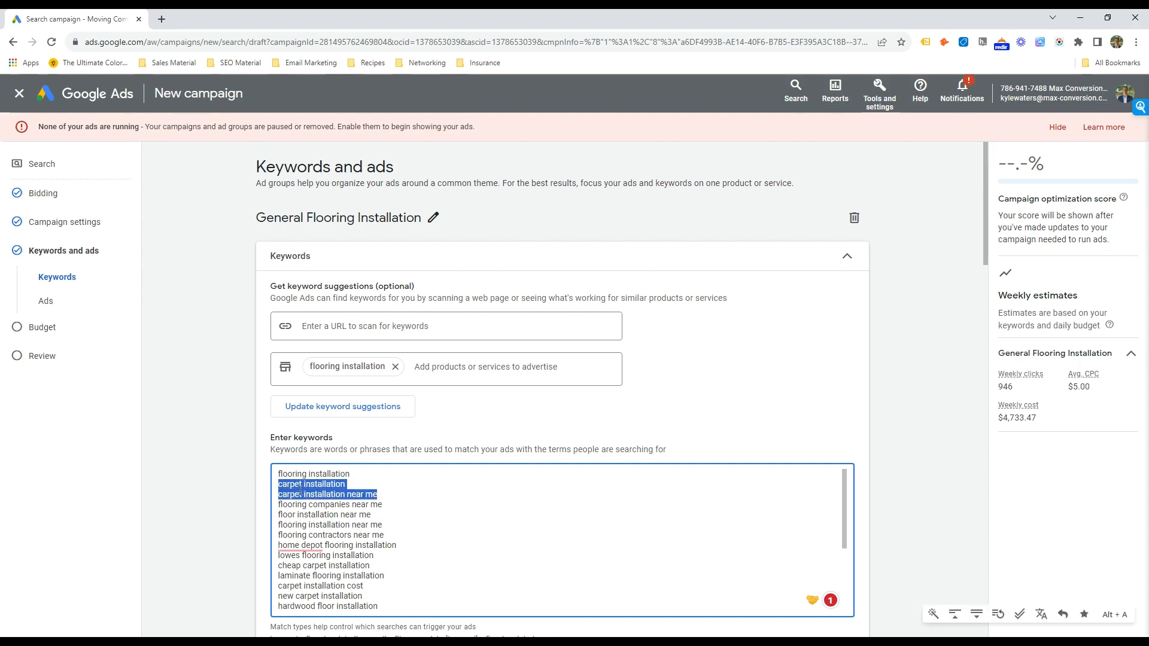
key(BackSpace)
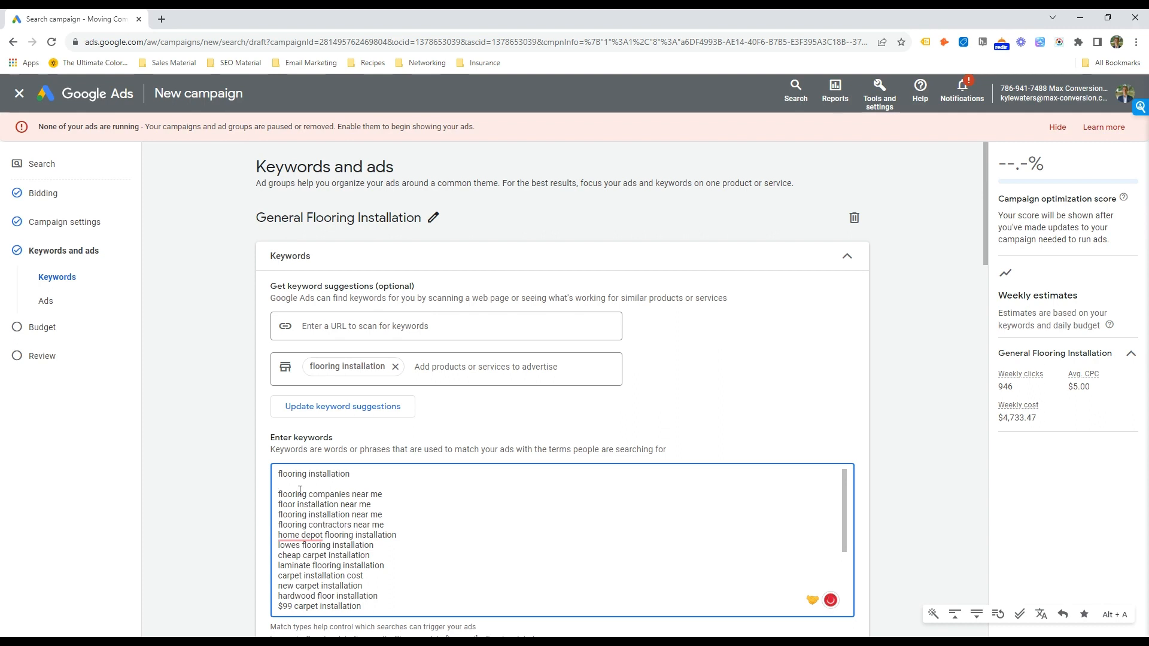
key(BackSpace)
Step: Shorten flooring contractors near me to flooring contractors and delete the home depot and lowes flooring installation keywords
drag(384, 485, 267, 507)
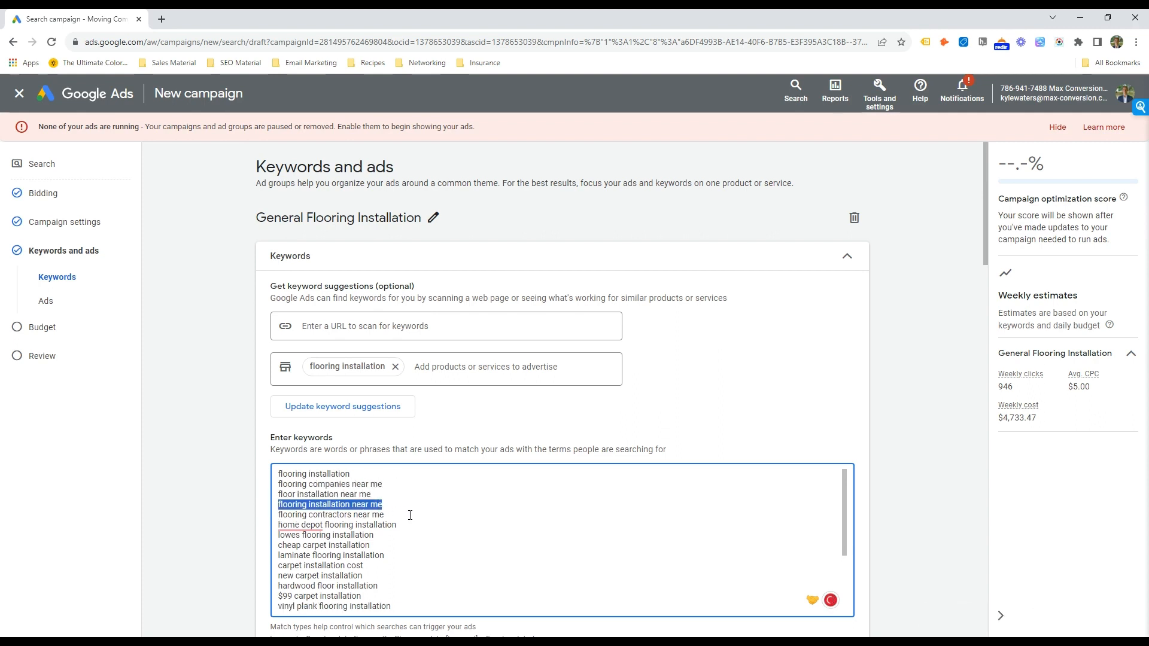
drag(410, 515, 254, 520)
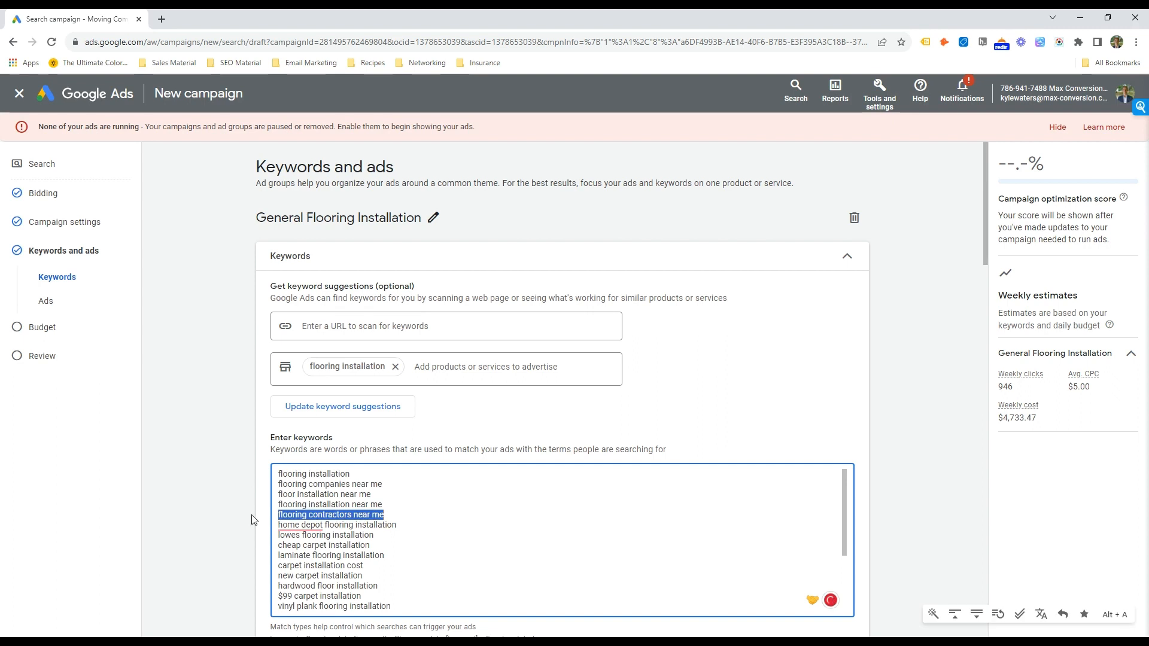
click(355, 516)
key(BackSpace)
drag(355, 516, 238, 529)
key(BackSpace)
drag(413, 535, 269, 536)
key(BackSpace)
key(BackSpace)
Step: Delete all remaining suggested keywords below flooring contractors, from cheap carpet installation through tile contractor near me
drag(372, 536, 267, 531)
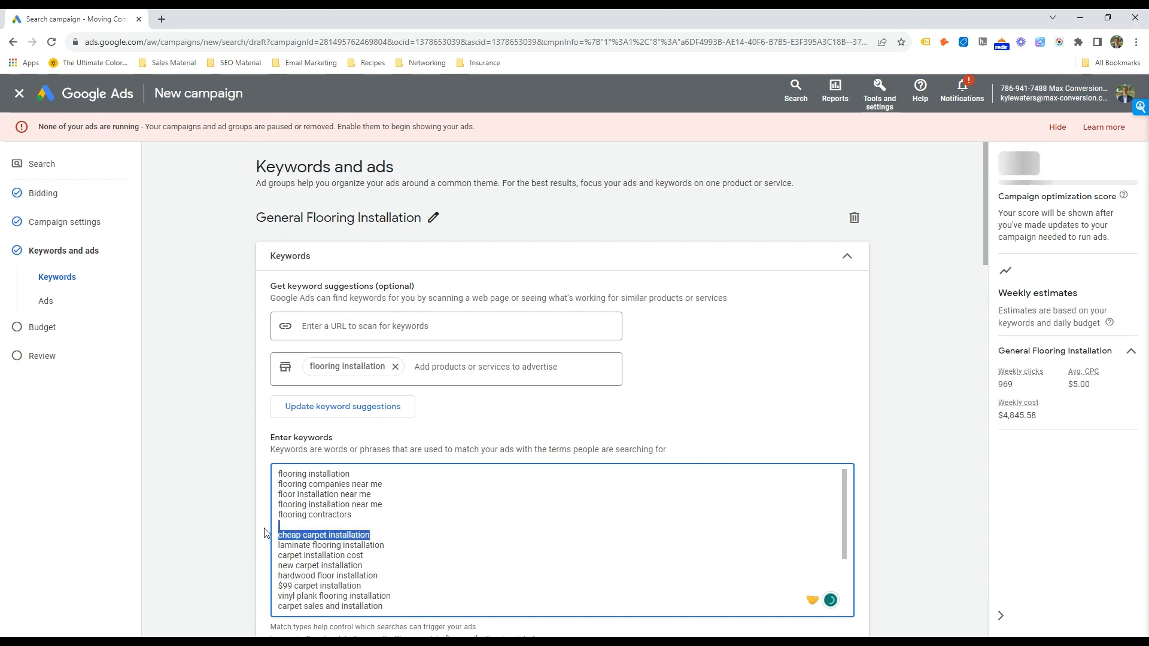
key(BackSpace)
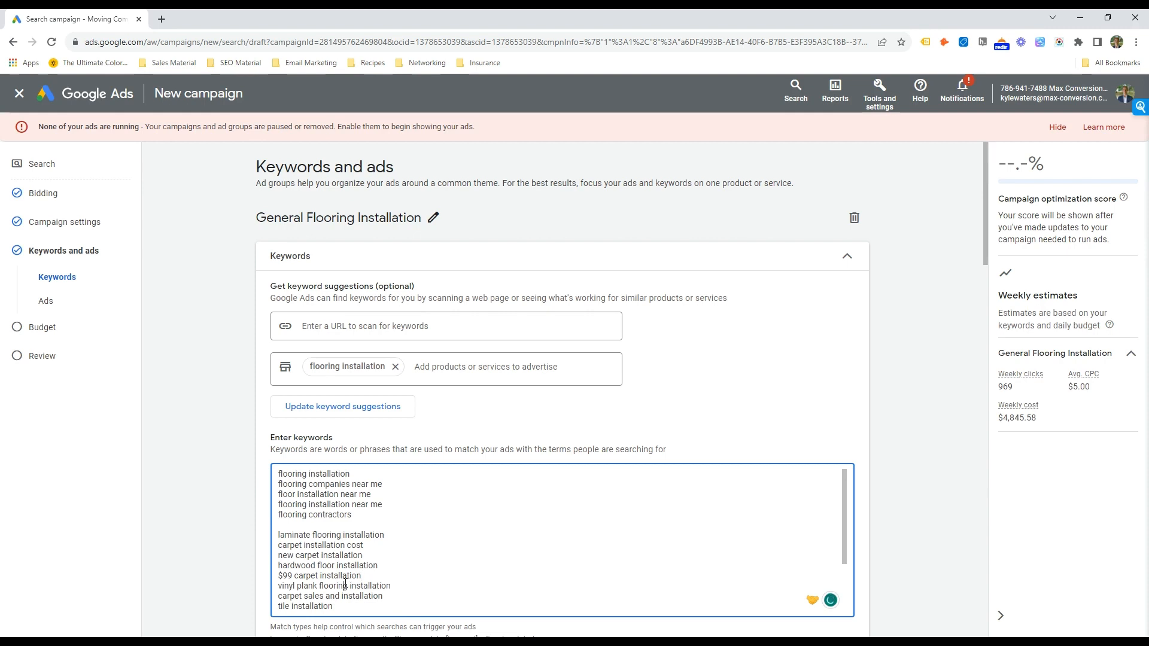
scroll(311, 599, down, 2)
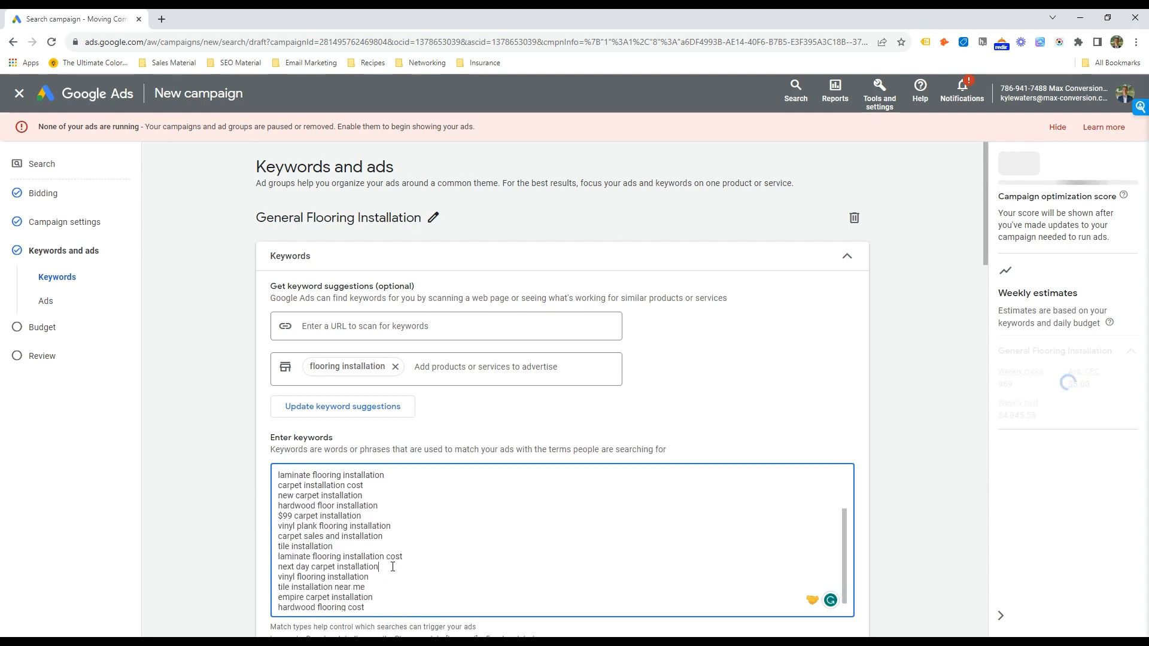
drag(404, 557, 276, 543)
key(Delete)
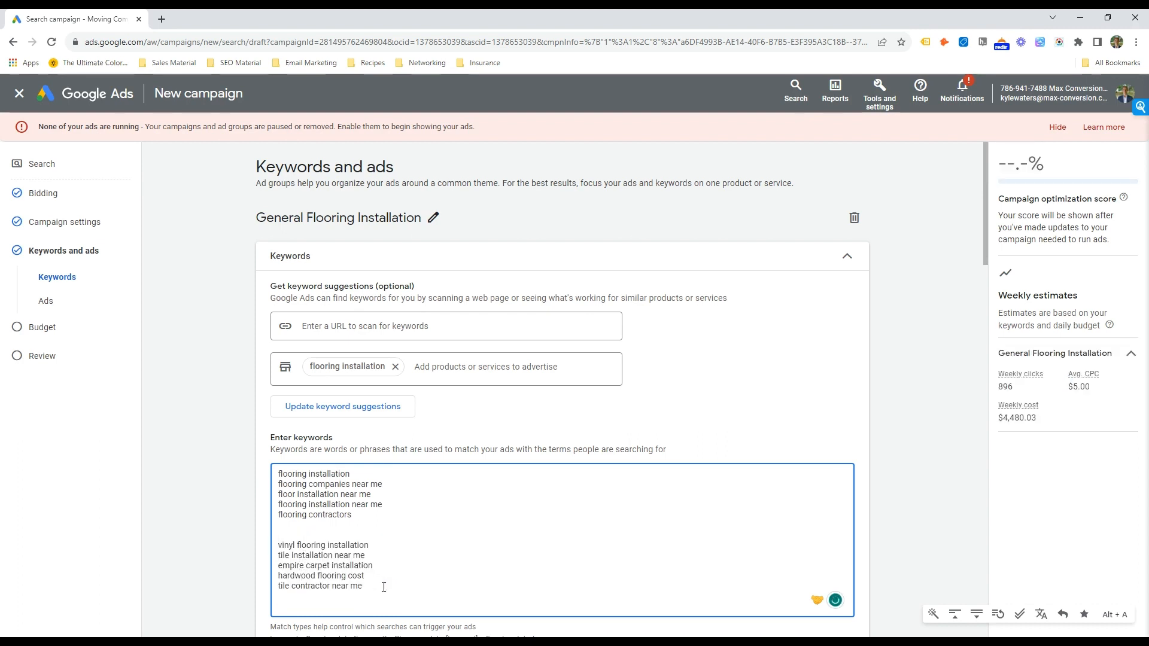
drag(384, 587, 277, 534)
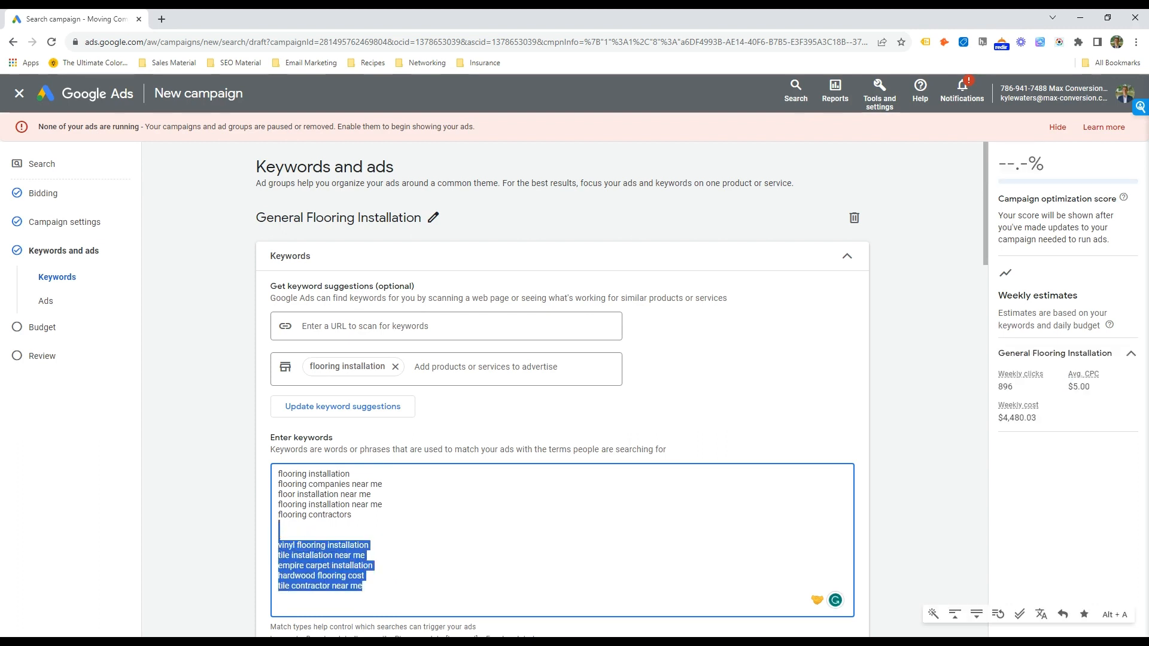
key(Delete)
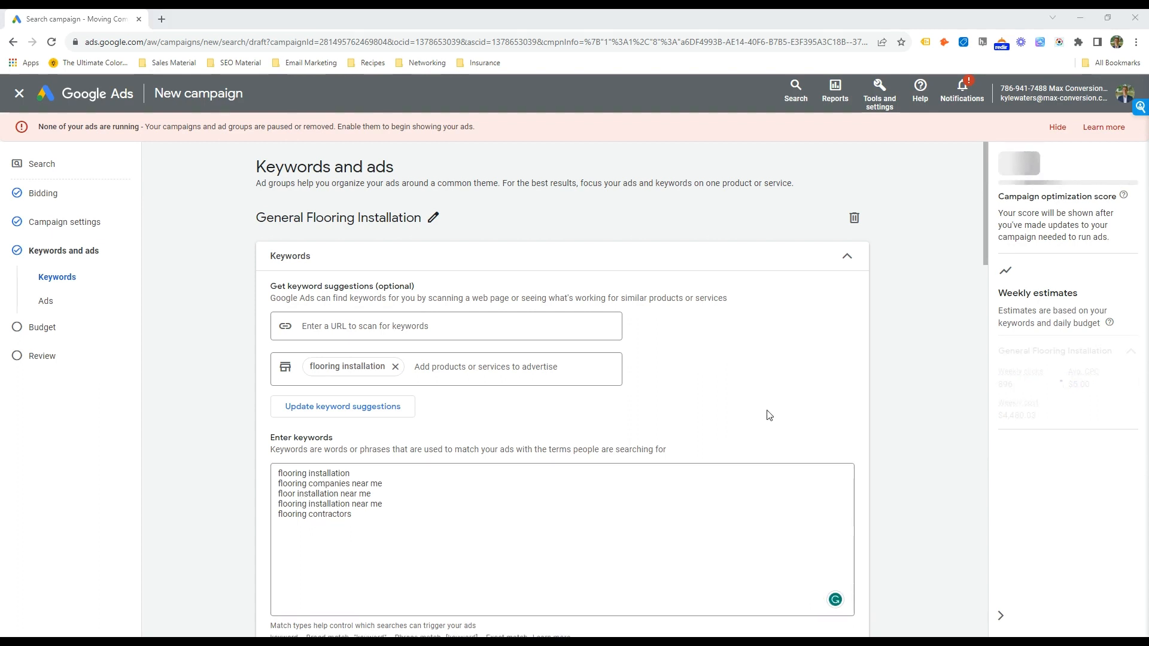
Step: Add flooring companies and flooring install service as new lines at the end of the keyword list
double_click(330, 494)
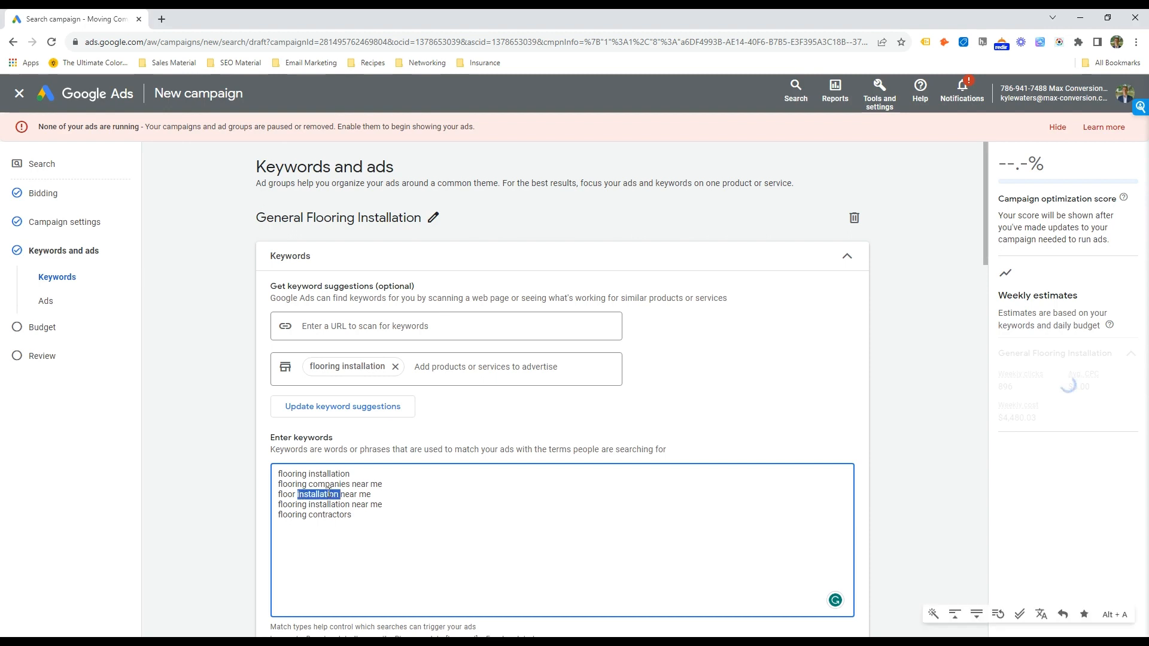
double_click(329, 505)
click(349, 525)
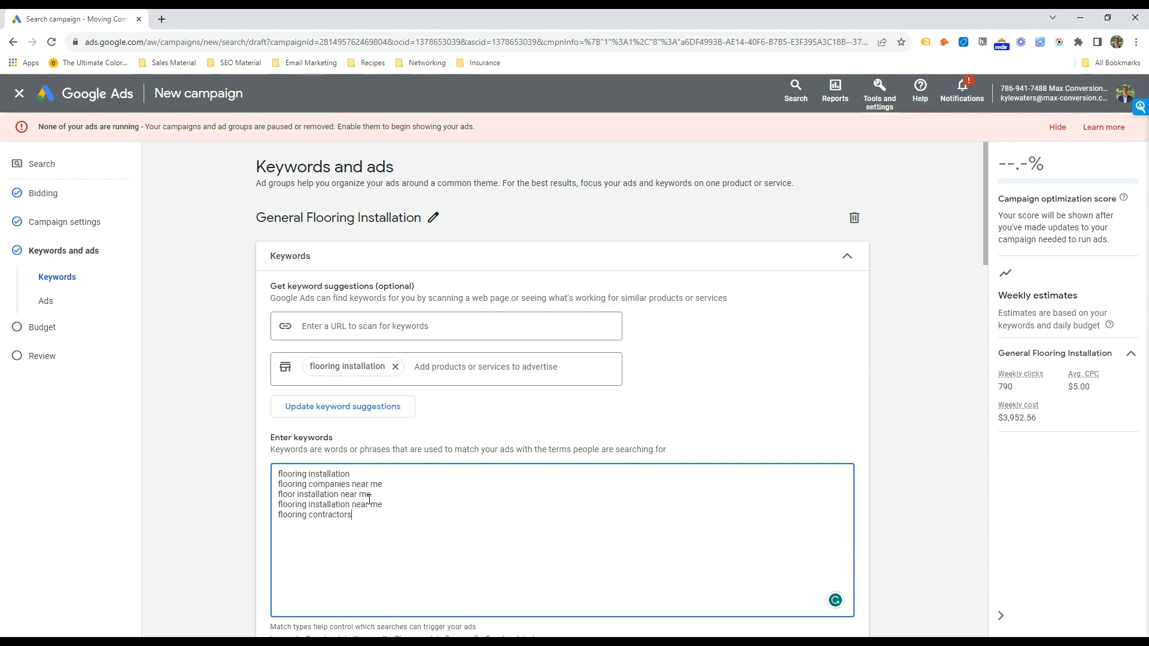
text(ooring companies)
key(Return)
text(flooring install )
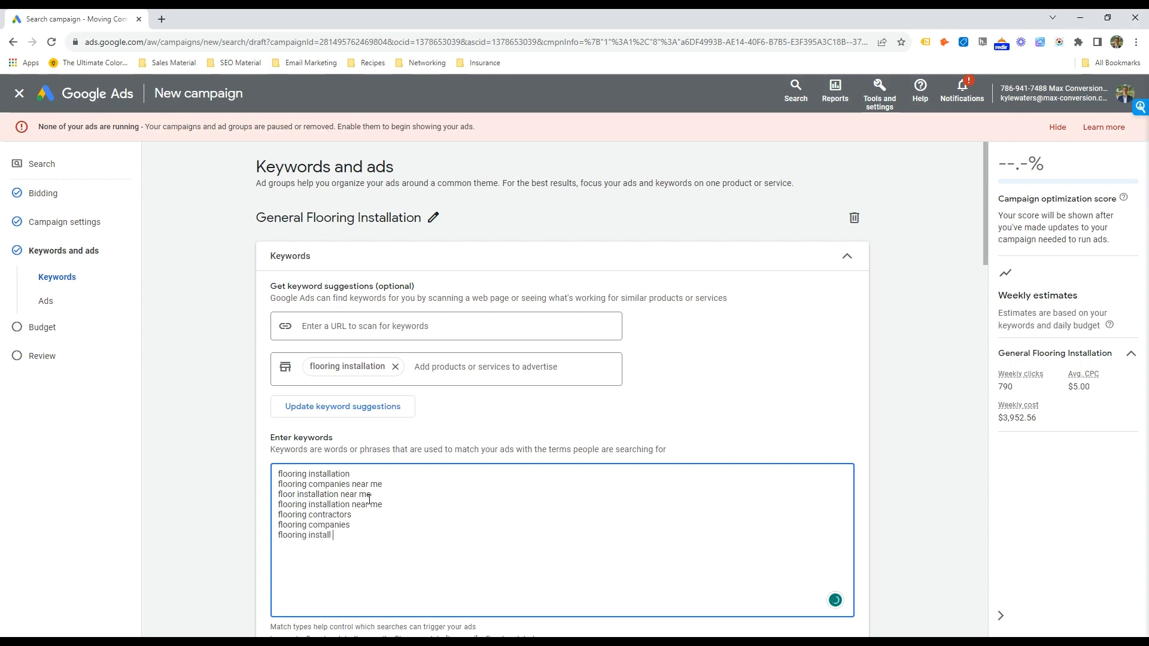
text(service)
Step: Add flooring install and professional flooring company as products or services and update the keyword suggestions
click(433, 367)
text(flooring install)
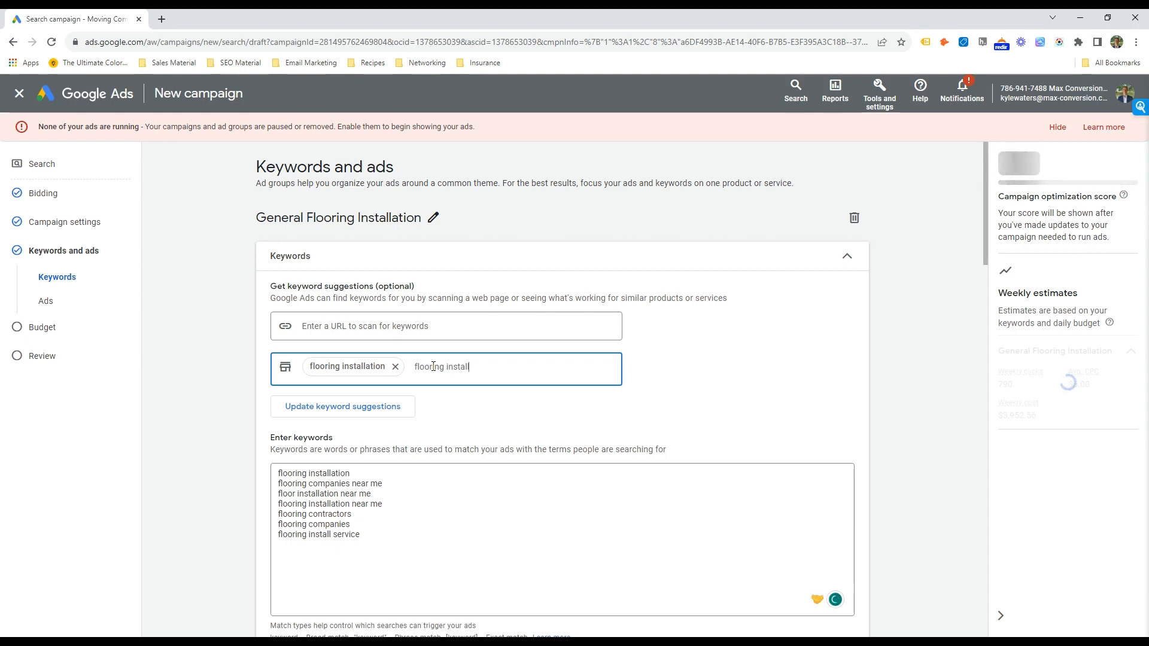
key(Return)
text(professional flo)
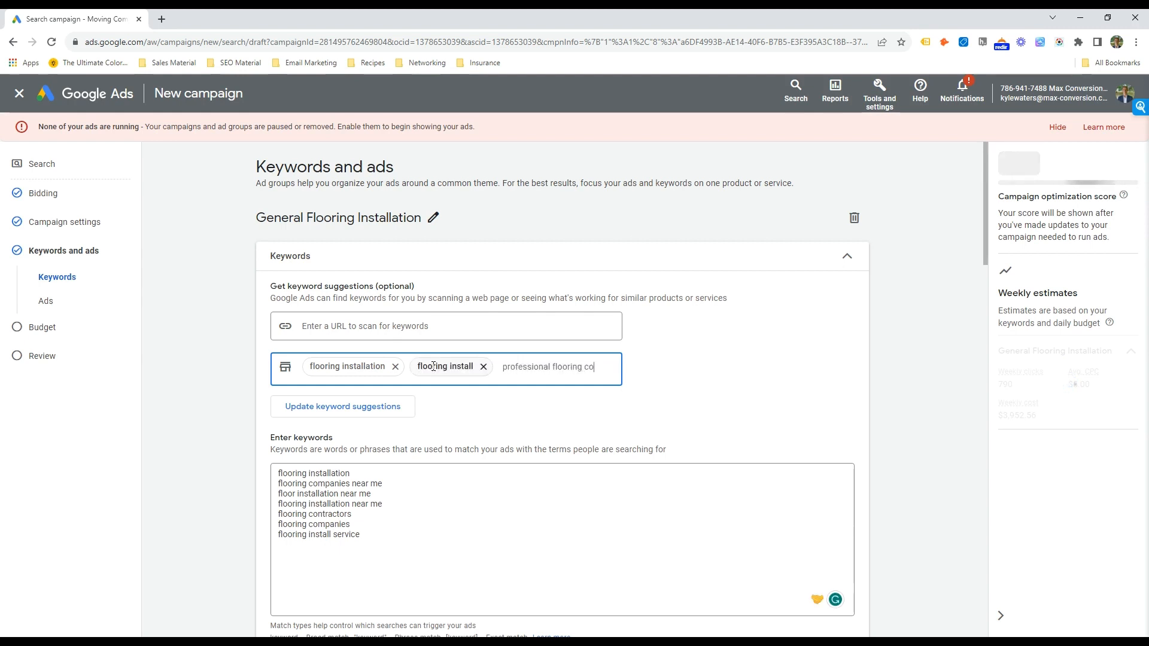
text(oring company)
key(Return)
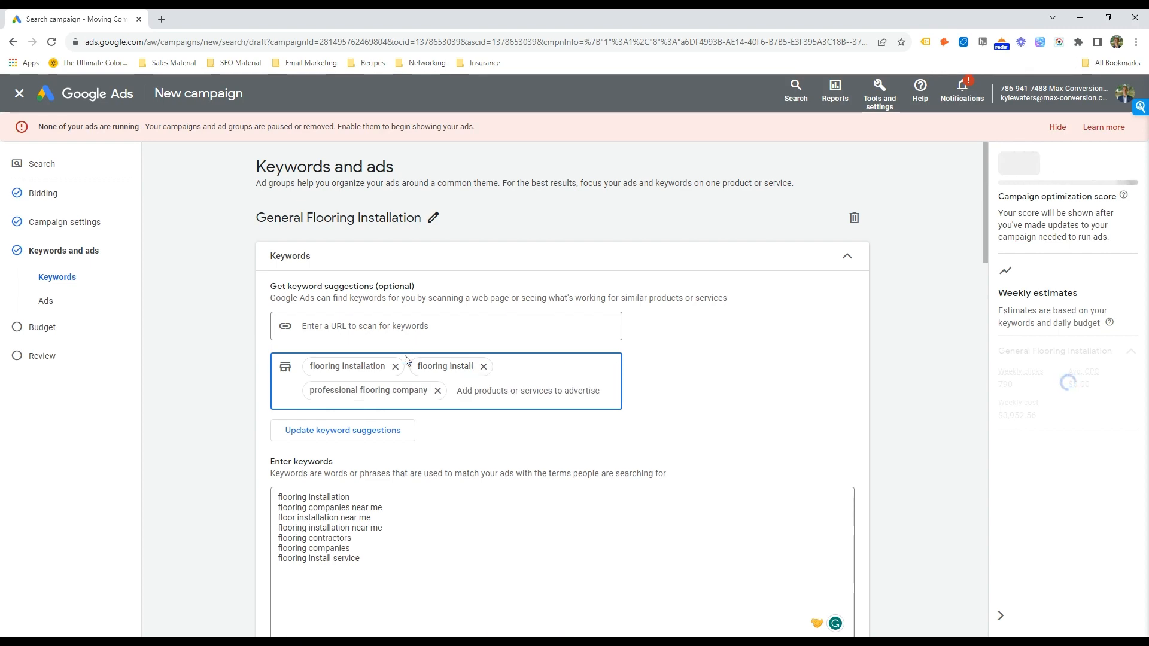
click(358, 430)
click(648, 409)
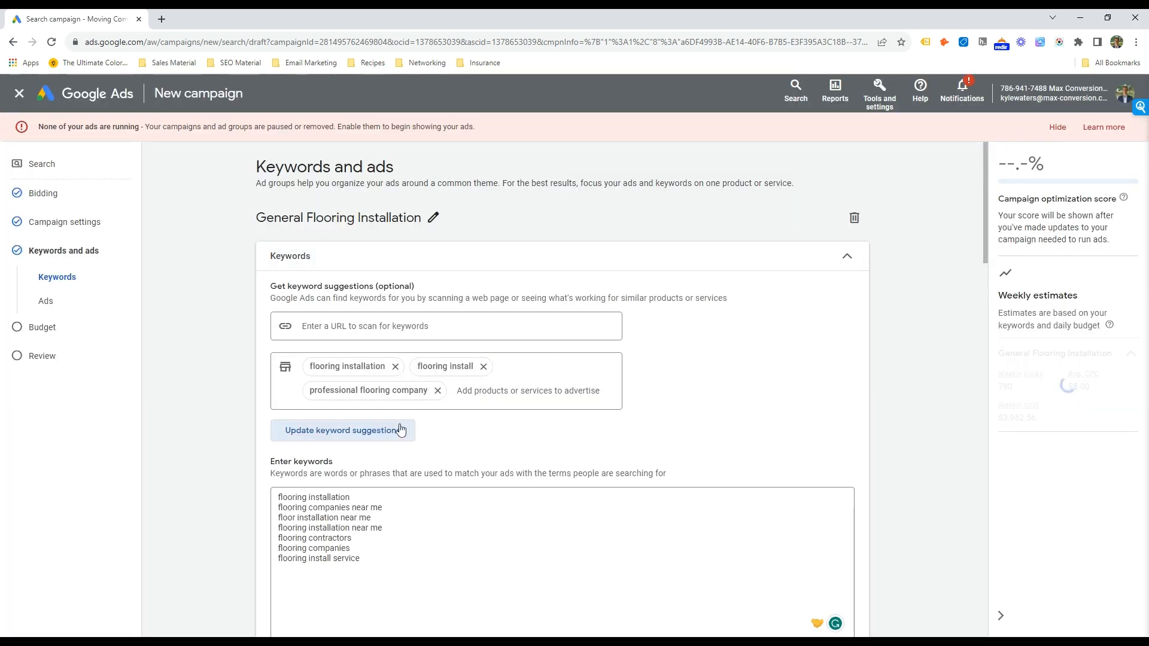
Step: Add professional flooring company and flooring install as new lines at the end of the keyword list
scroll(397, 428, down, 1)
click(379, 513)
key(Return)
text(p)
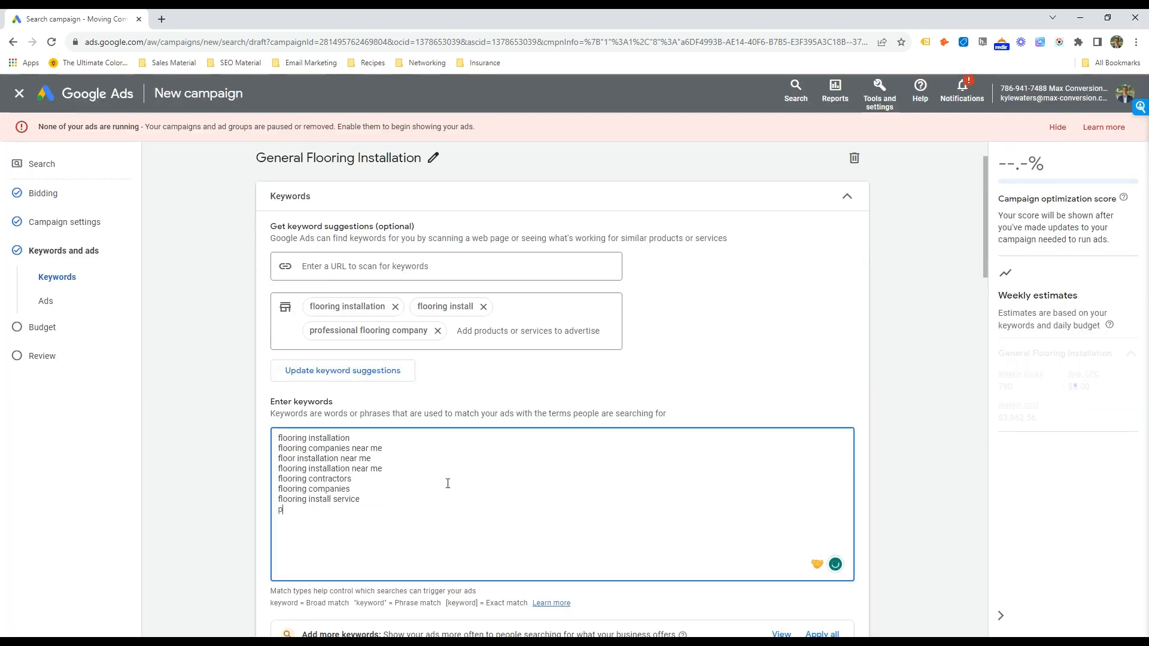
text(rofessional flooring c)
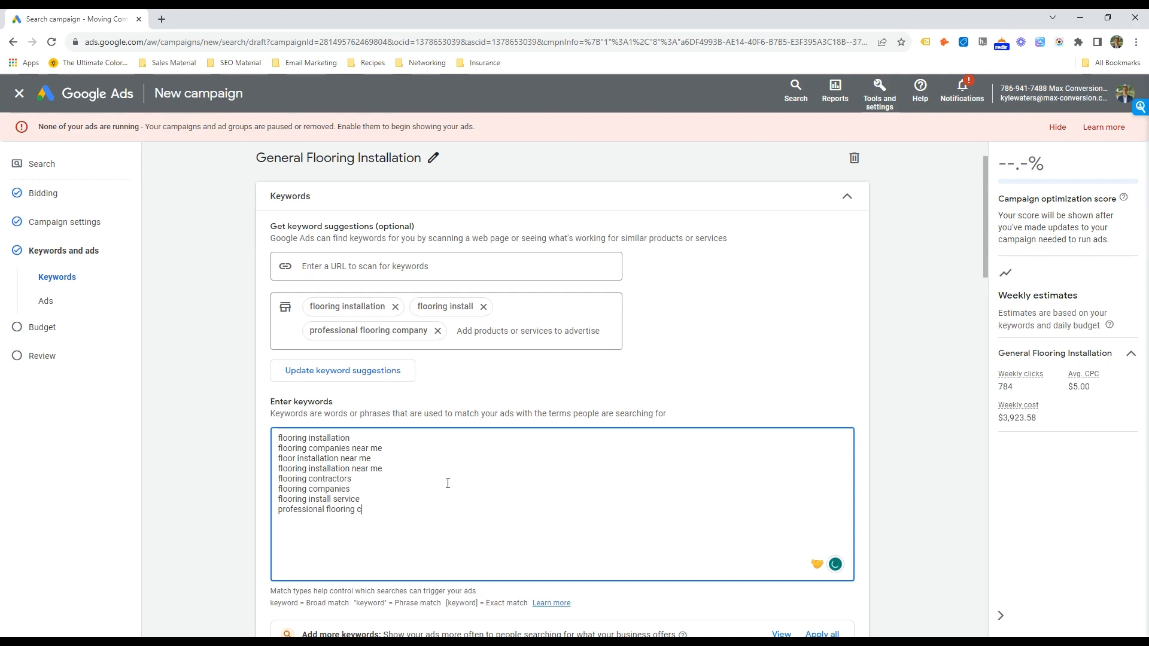
text(ompany flooring install)
key(shift+Home)
key(BackSpace)
key(shift+Left)
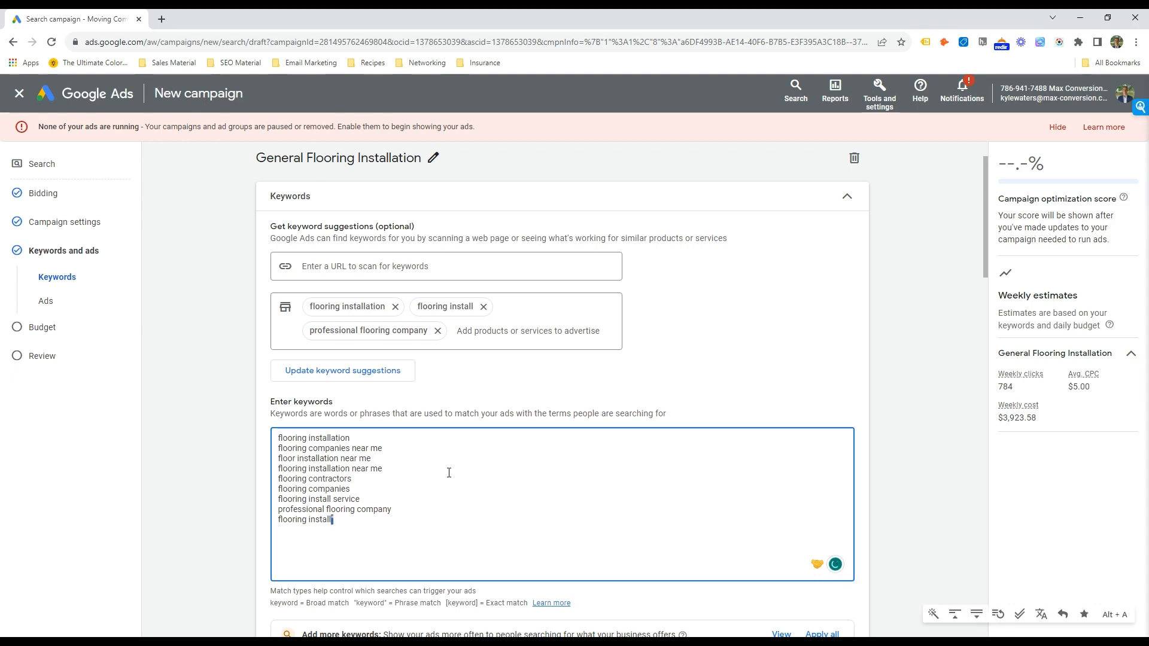
key(Right)
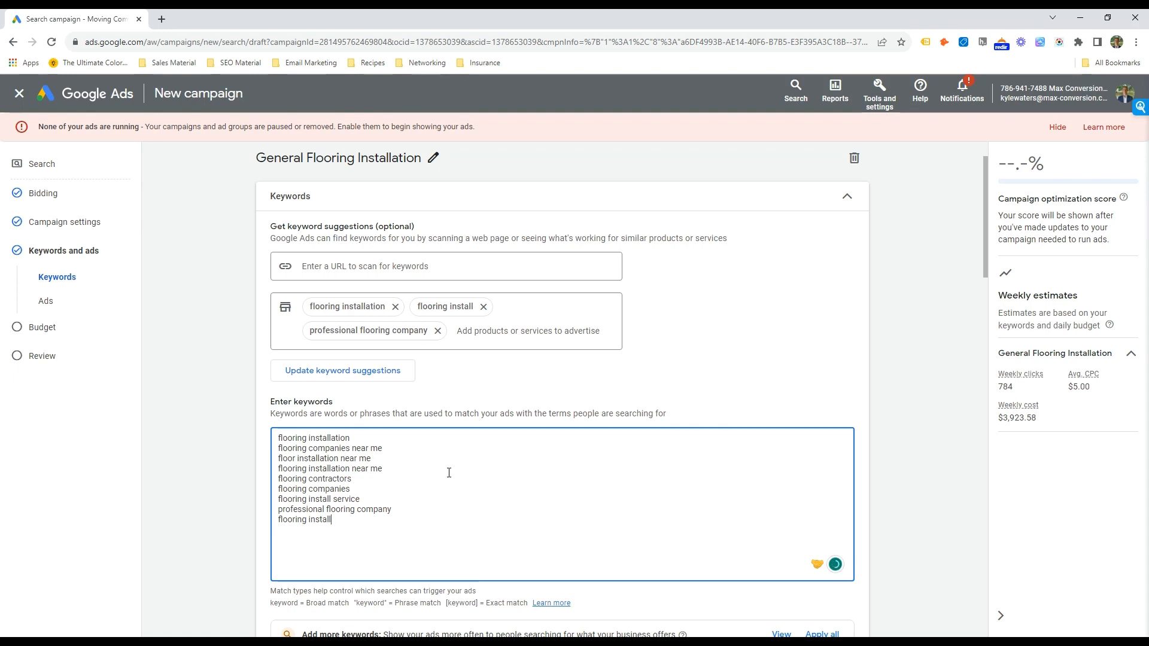
Step: Make the first keyword phrase match by enclosing it in quotation marks as "flooring installation"
drag(245, 438, 239, 438)
click(364, 440)
text(")
key(Home)
text(")
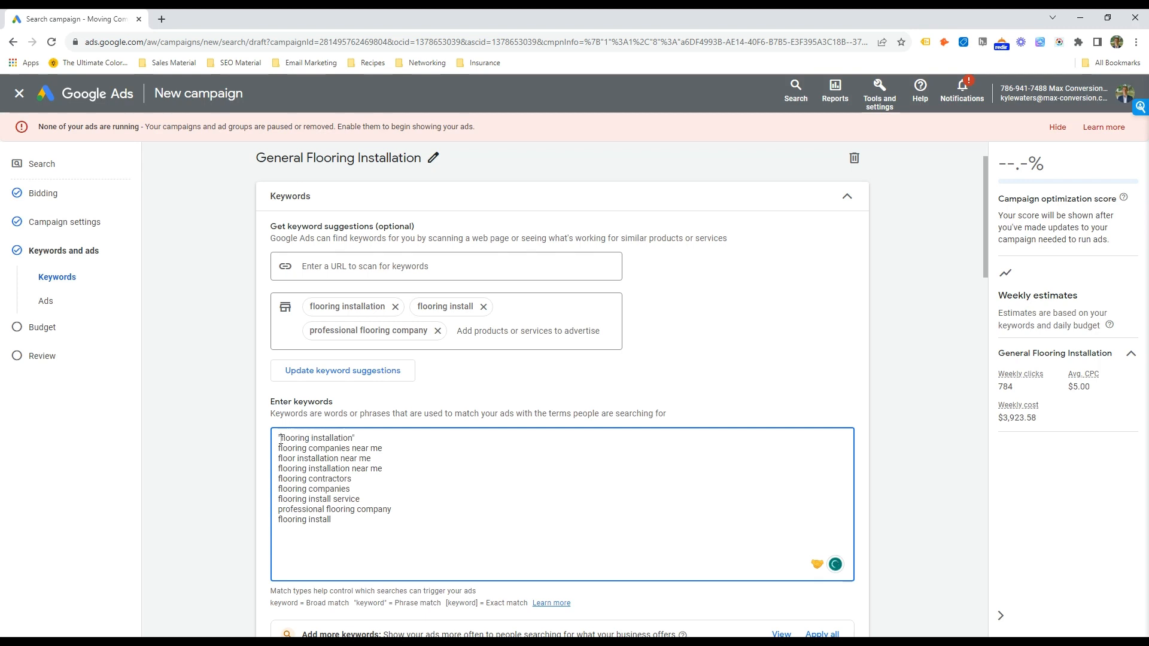
drag(281, 439, 353, 438)
click(352, 438)
drag(281, 438, 353, 439)
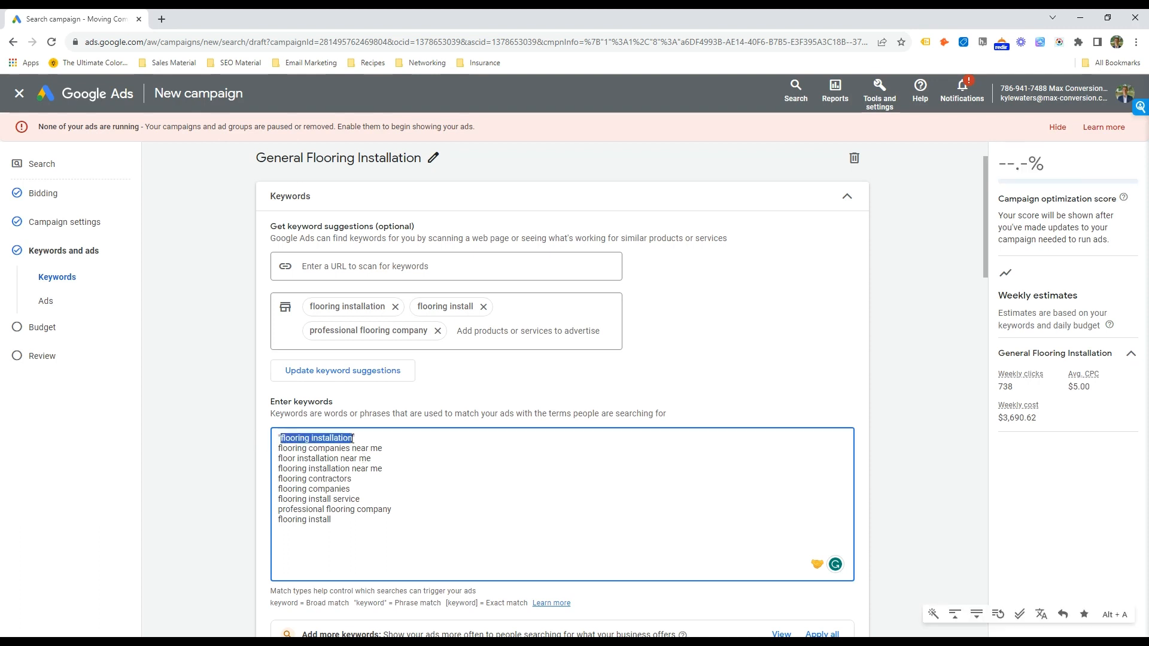
Step: Make the second keyword exact match by enclosing it in square brackets as [flooring companies near me]
click(352, 438)
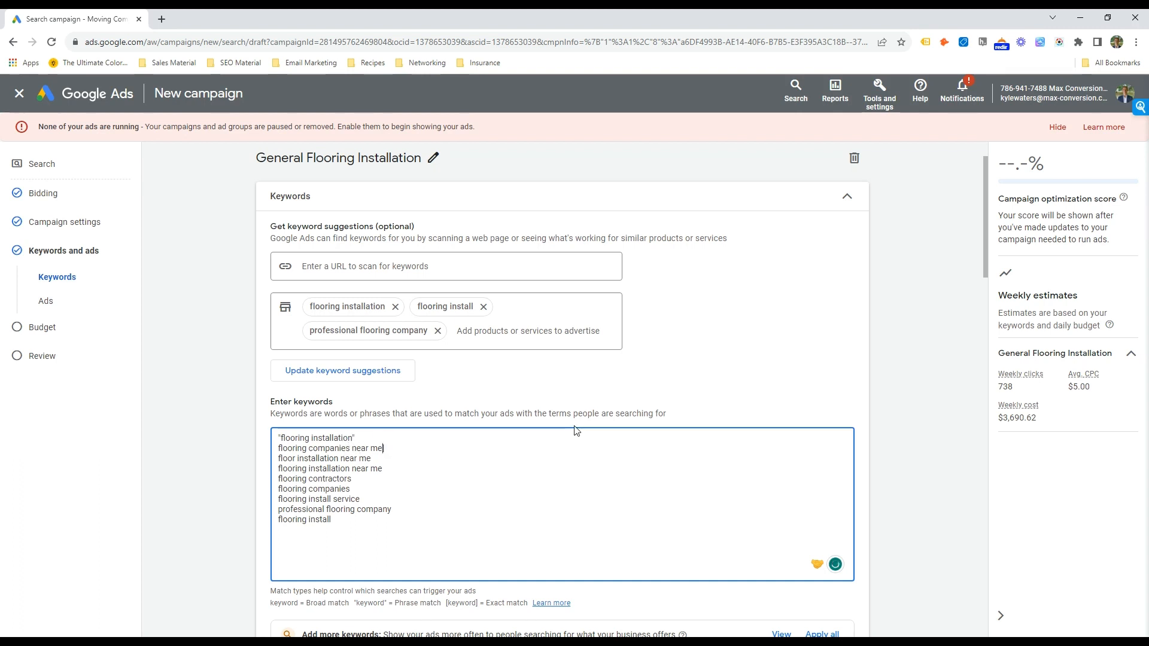
text([)
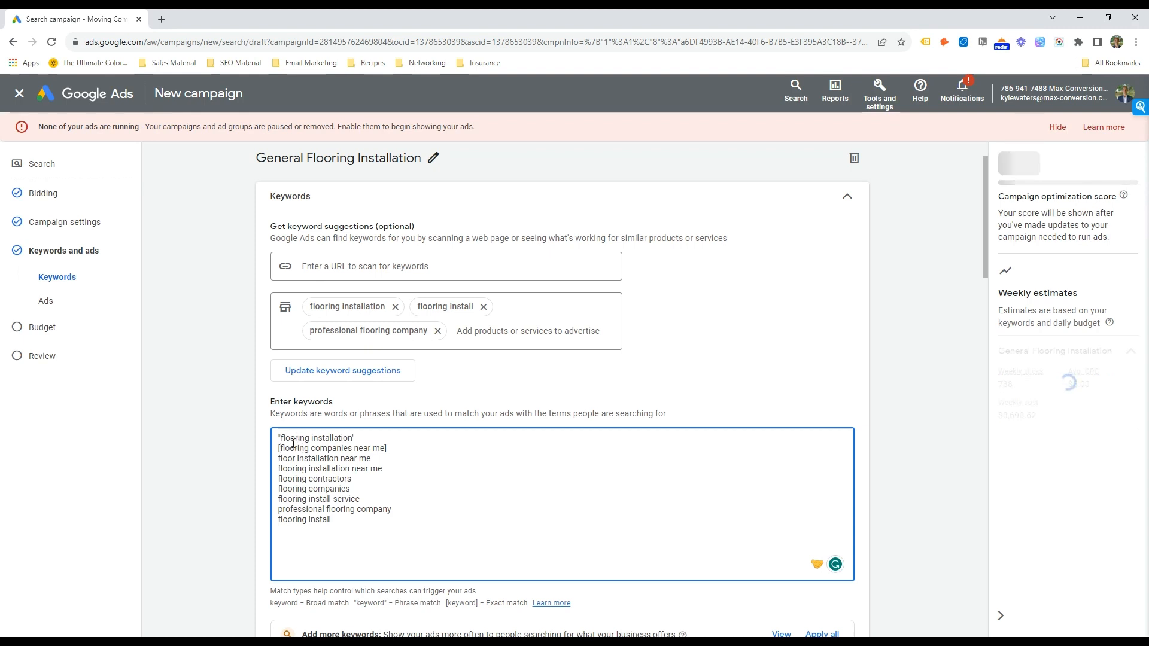
drag(279, 448, 446, 449)
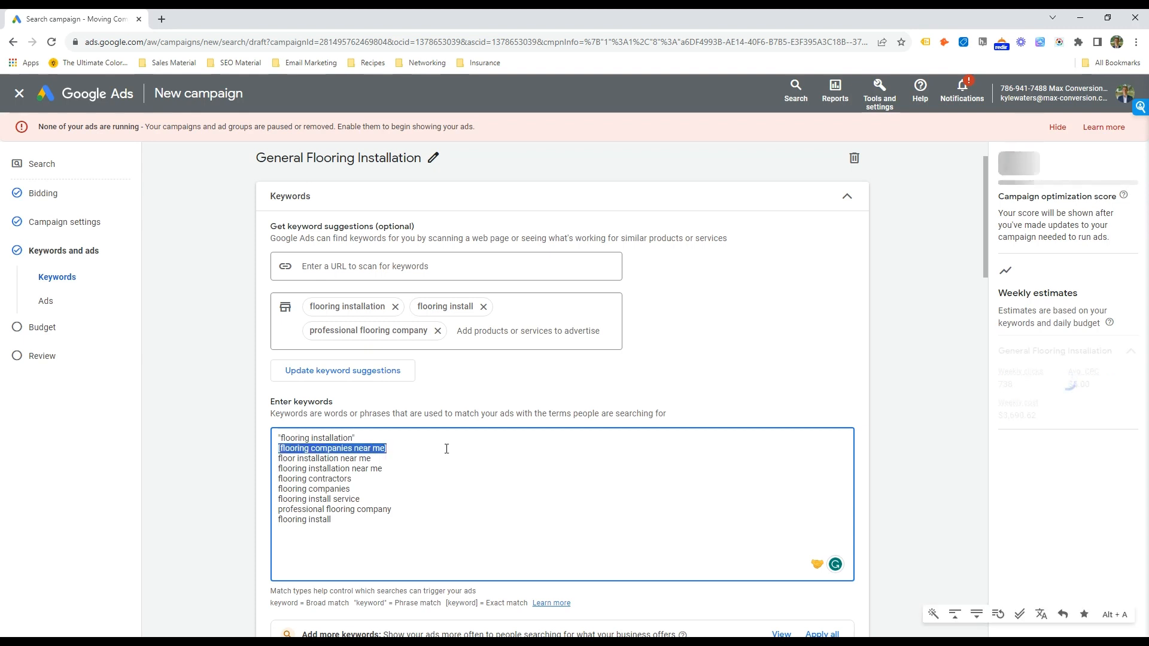
click(385, 451)
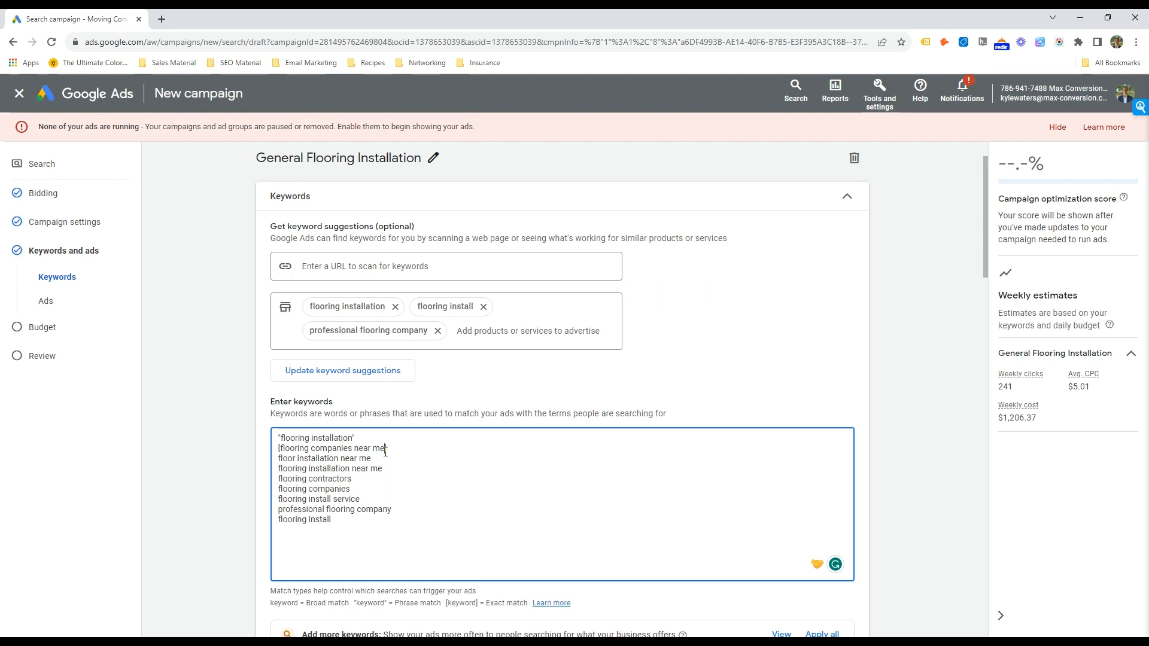
Step: Search Google in a new browser tab for the misspelled query fliiring companyes near me and highlight the line showing the corrected query
click(161, 19)
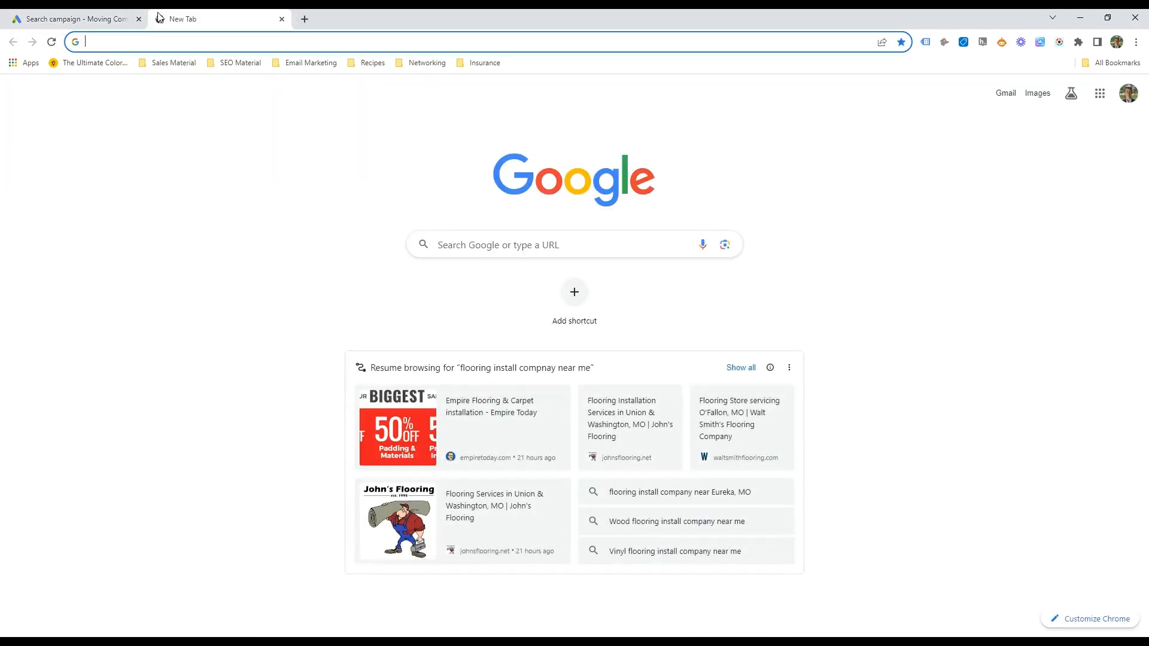
text(fliiring )
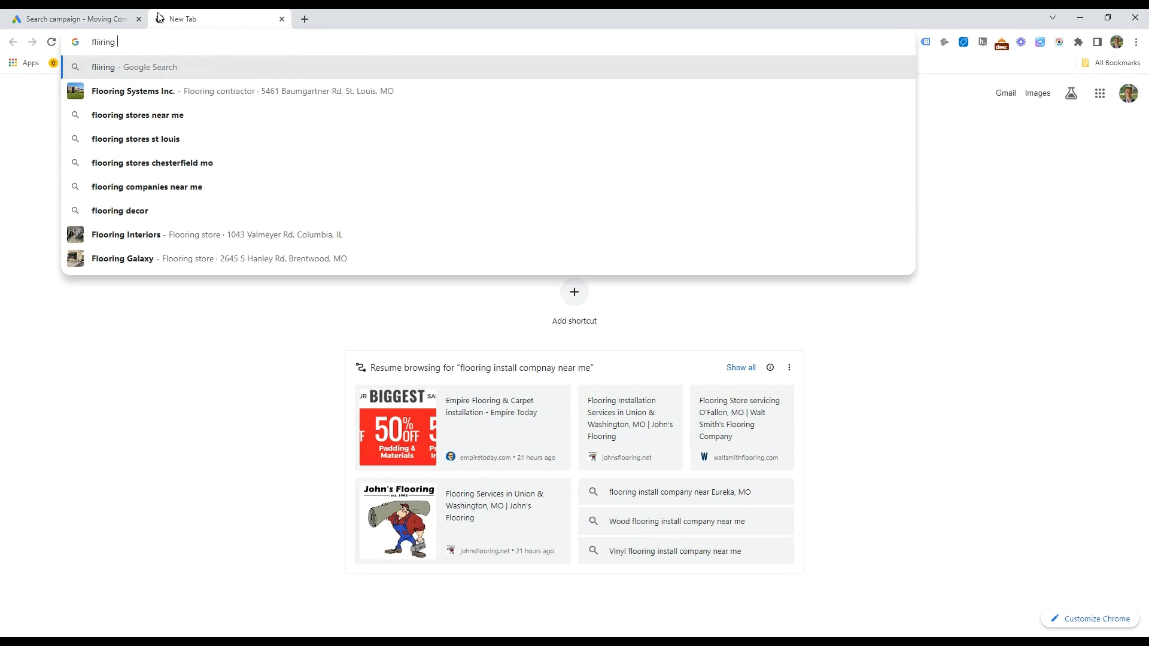
text(companyes near me)
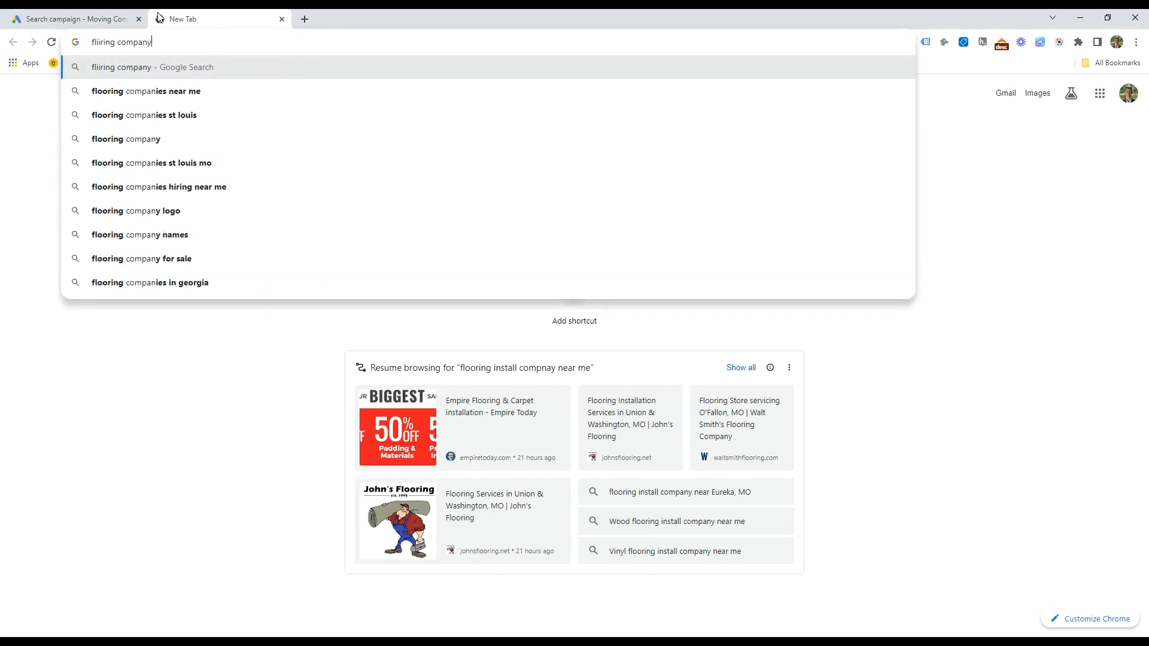
key(Return)
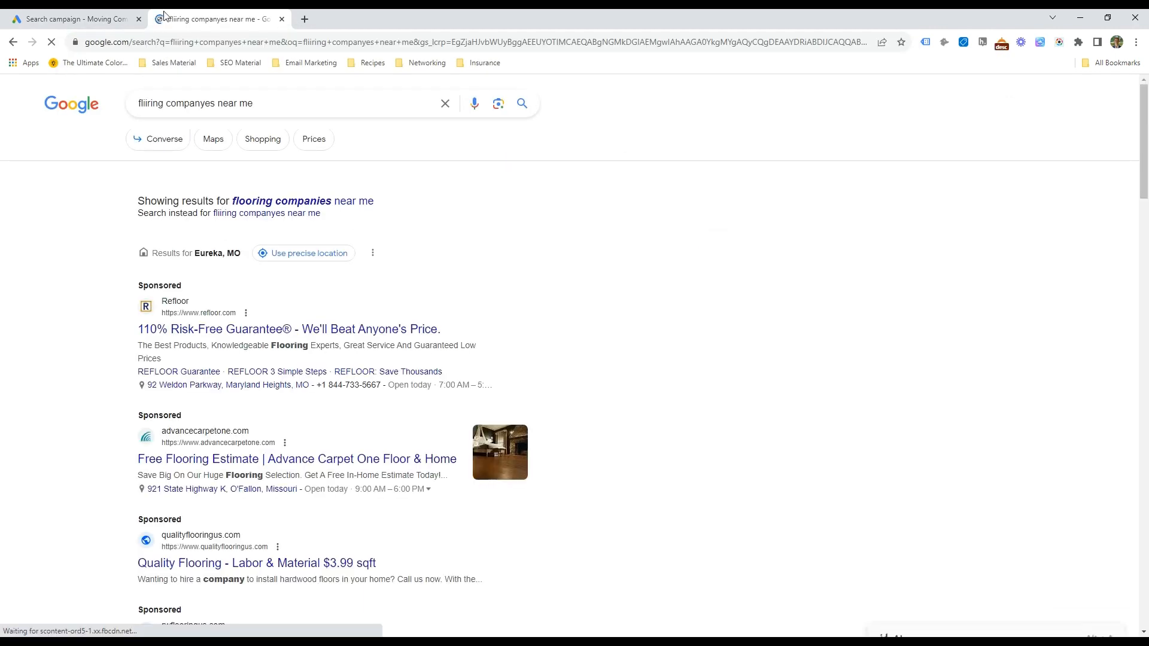
drag(137, 202, 408, 203)
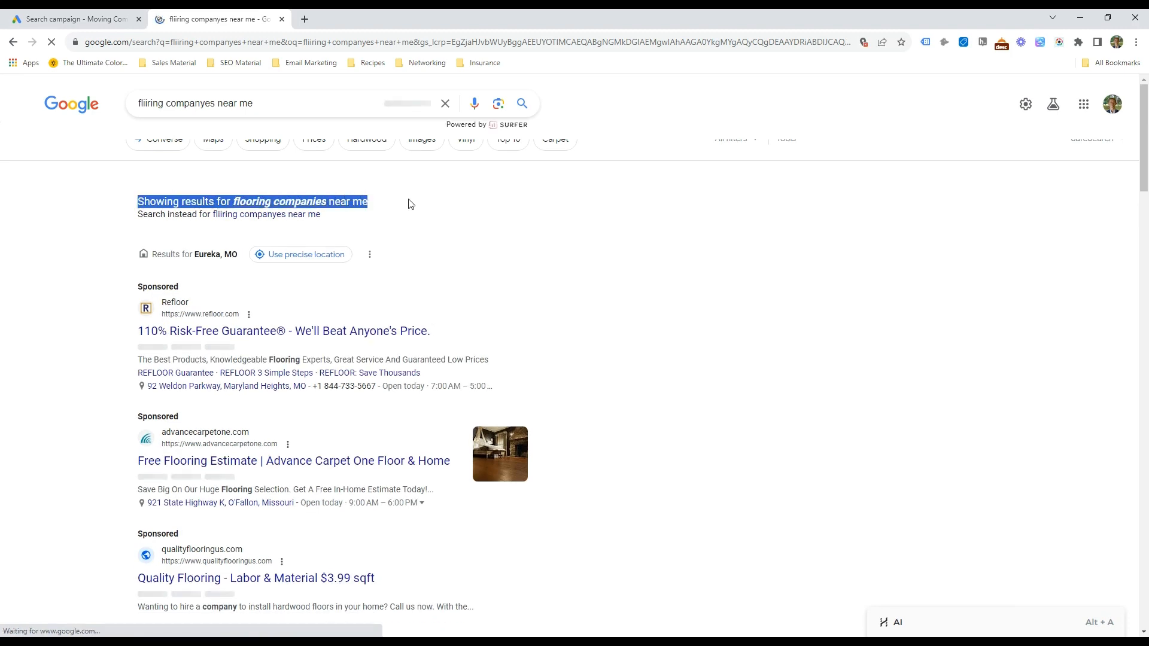
Step: Return to the campaign draft, highlight the exact match keyword [flooring companies near me], and close the Google search results tab
click(408, 202)
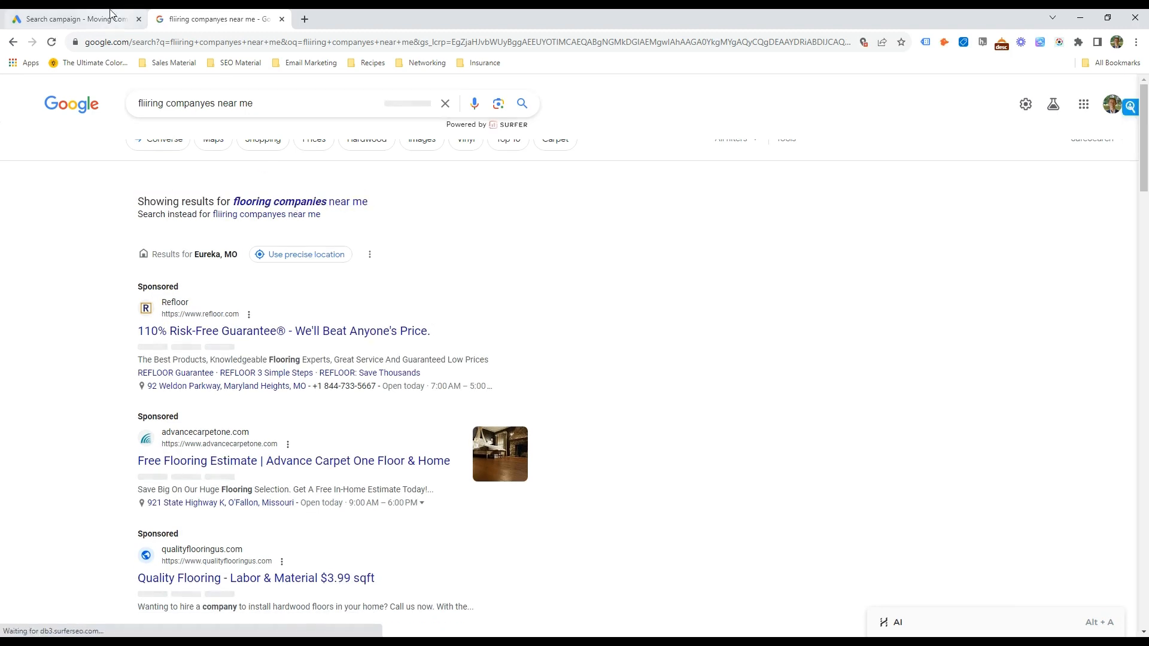
click(77, 19)
drag(387, 449, 268, 446)
click(290, 448)
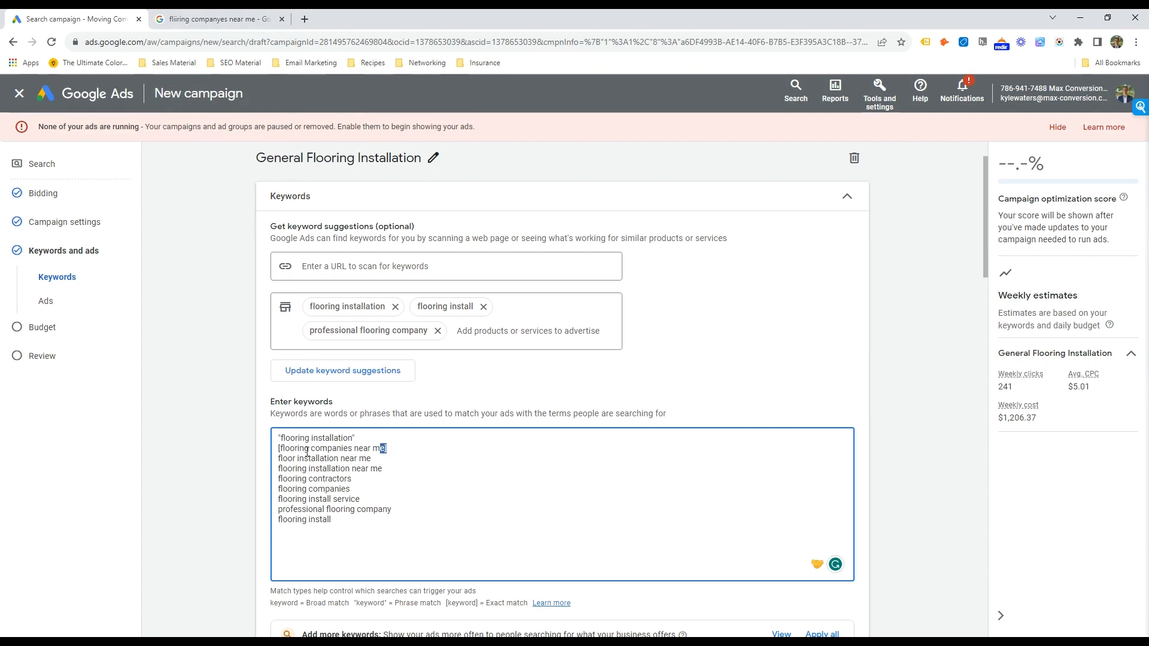
drag(386, 449, 277, 451)
click(349, 460)
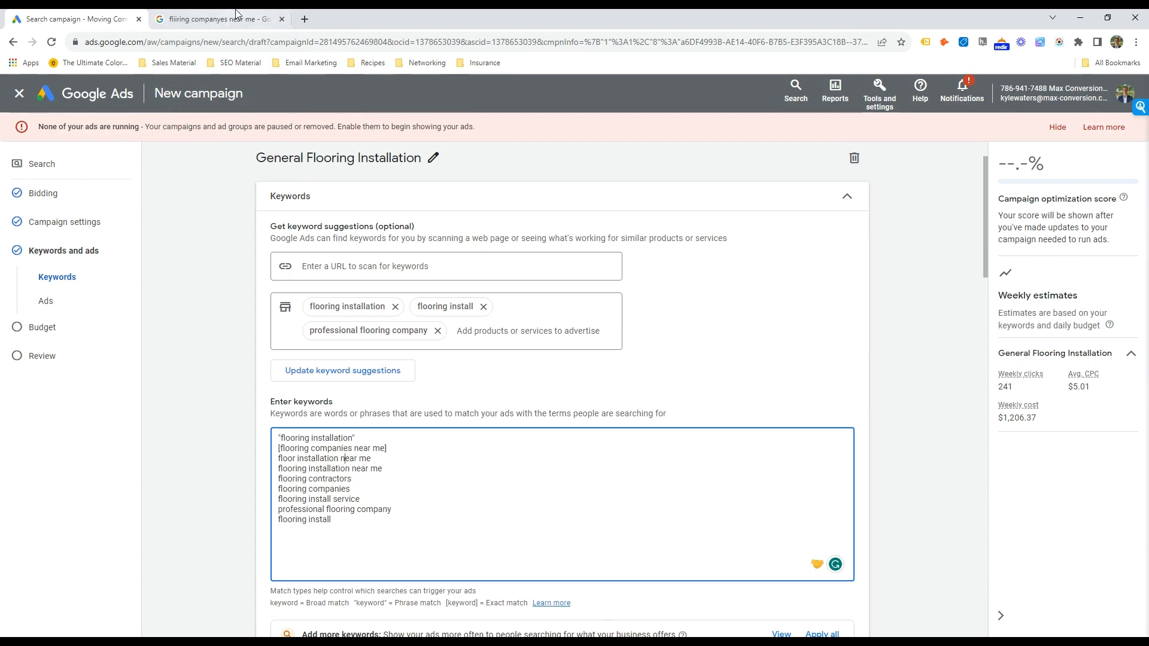
click(281, 19)
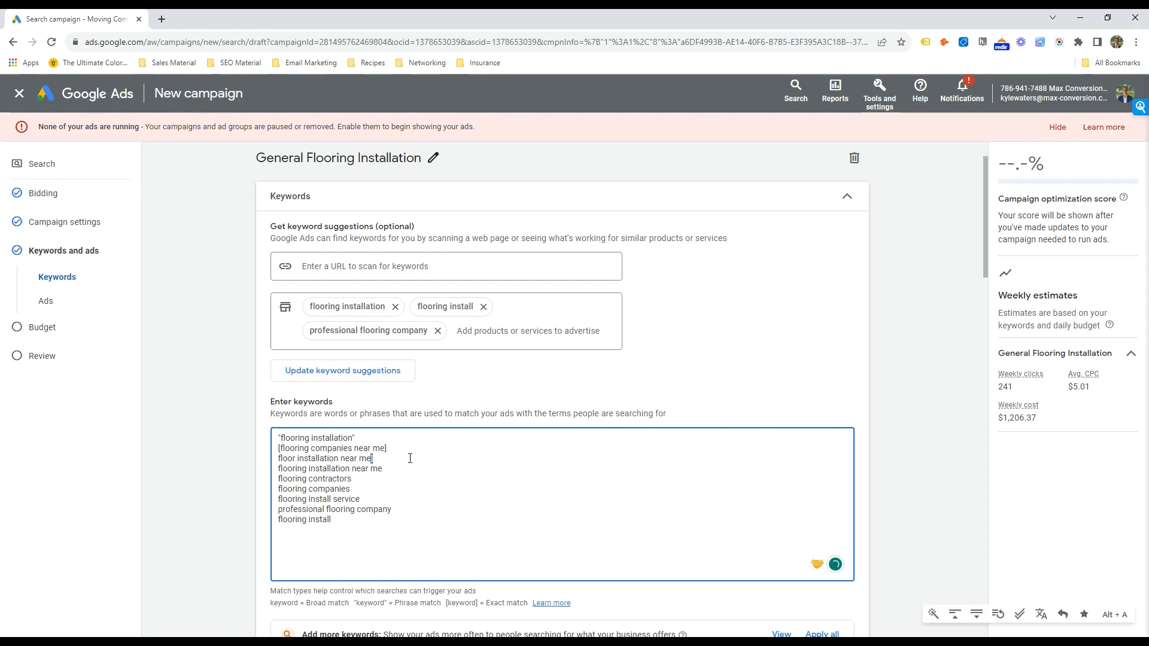
Step: Make the third and fourth keywords exact match as [floor installation near me] and [flooring installation near me]
key(ctrl+Left)
key(ctrl+Left)
key(ctrl+Left)
key(ctrl+Left)
text([)
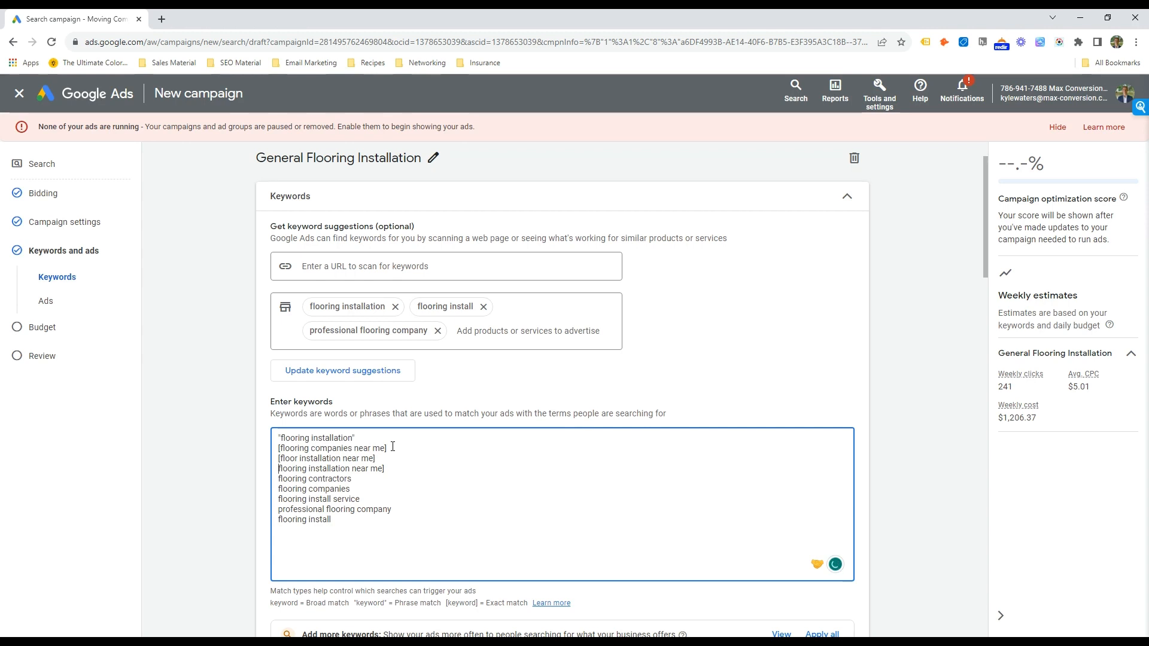
text([)
Step: Make the next two keywords phrase match by enclosing them in quotation marks as "flooring contractors" and "flooring companies"
text(")
key(Home)
text(")
key(Down)
key(Home)
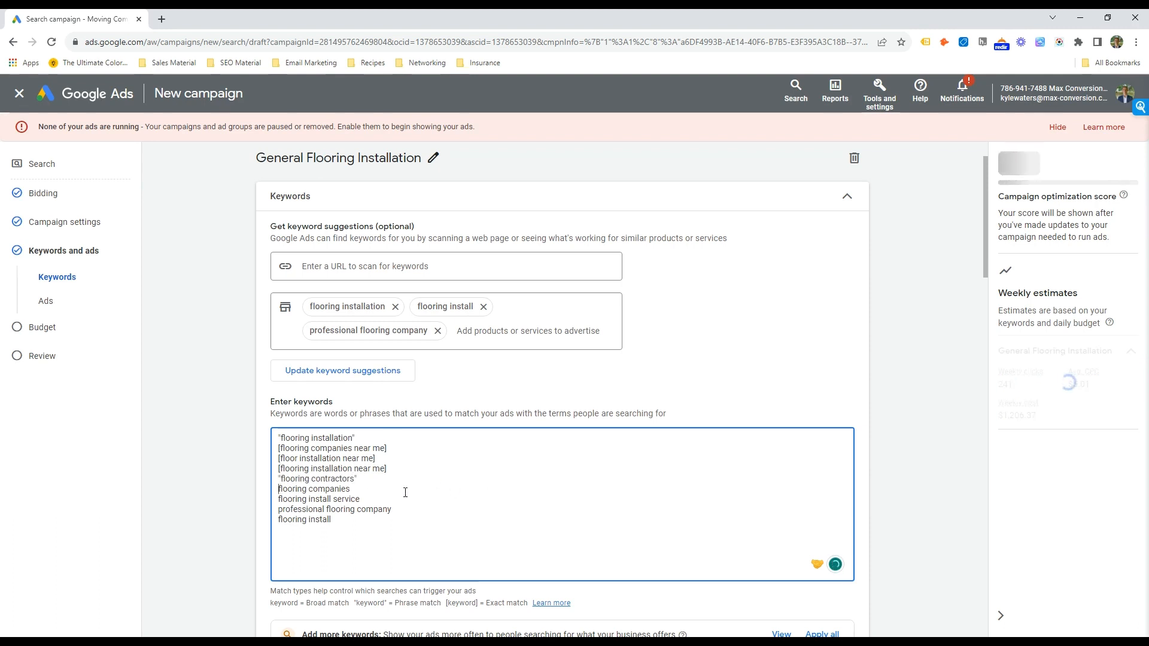
text(")
key(End)
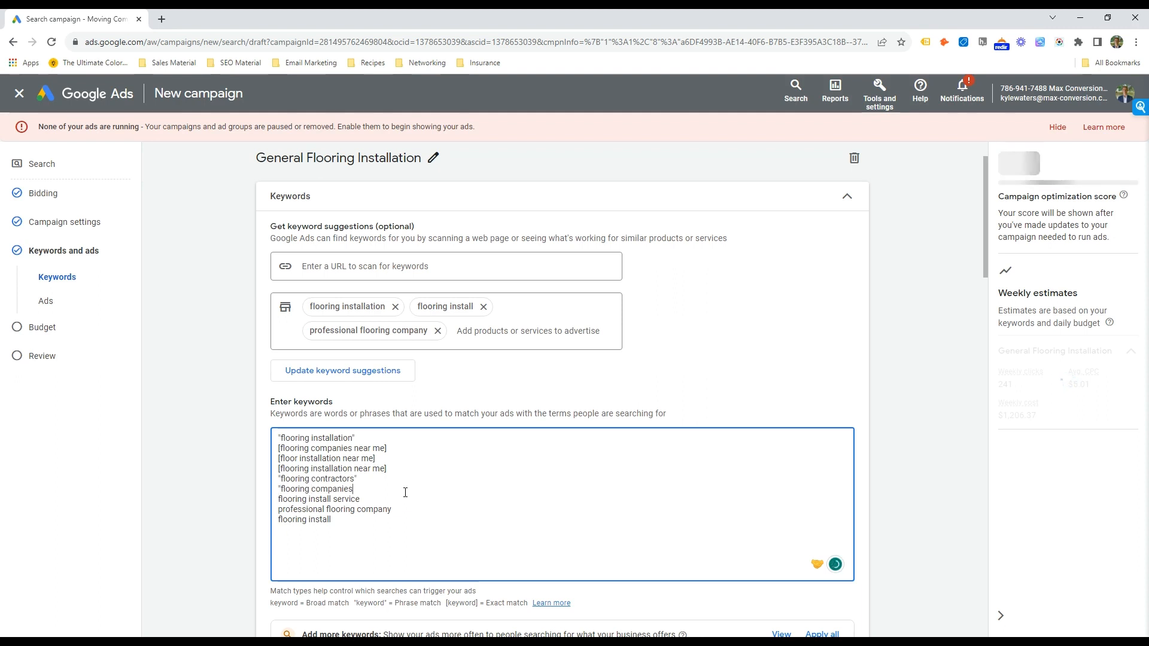
text(")
Step: Make the seventh and eighth keywords phrase match as "flooring install service" and "professional flooring company"
key(Down)
key(Home)
text(")
key(End)
text(")
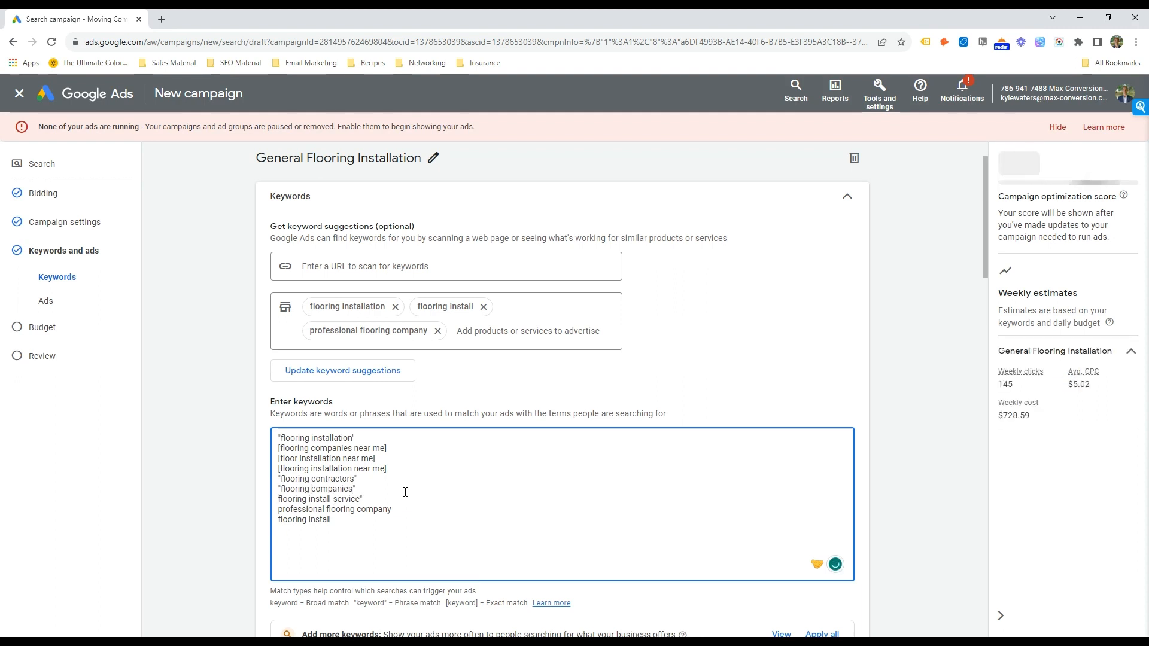
key(Home)
text(")
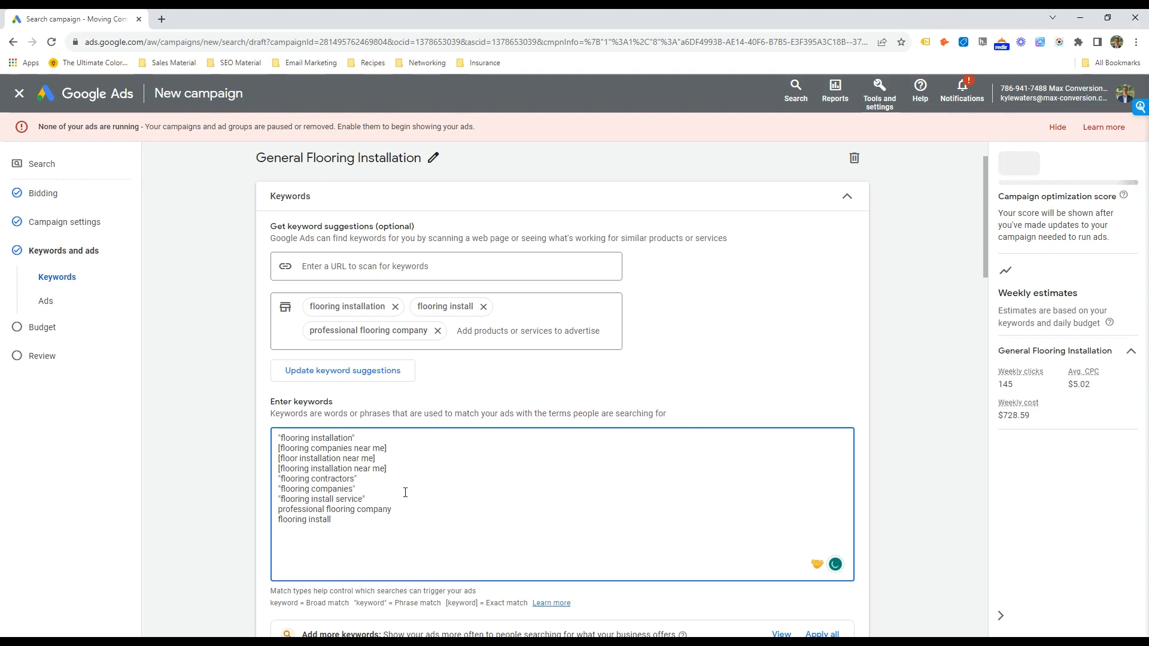
key(Down)
key(Home)
text(")
Step: Make the last keyword exact match by enclosing it in square brackets as [flooring install]
key(Down)
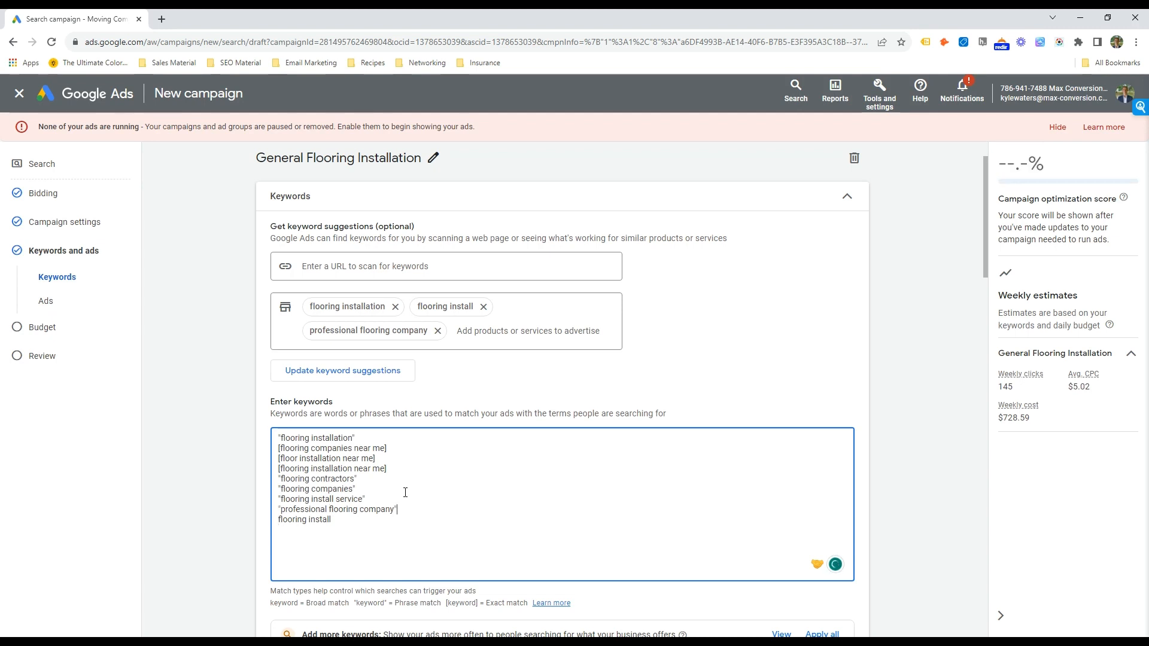
text([)
drag(332, 530, 267, 518)
click(299, 520)
scroll(379, 487, down, 3)
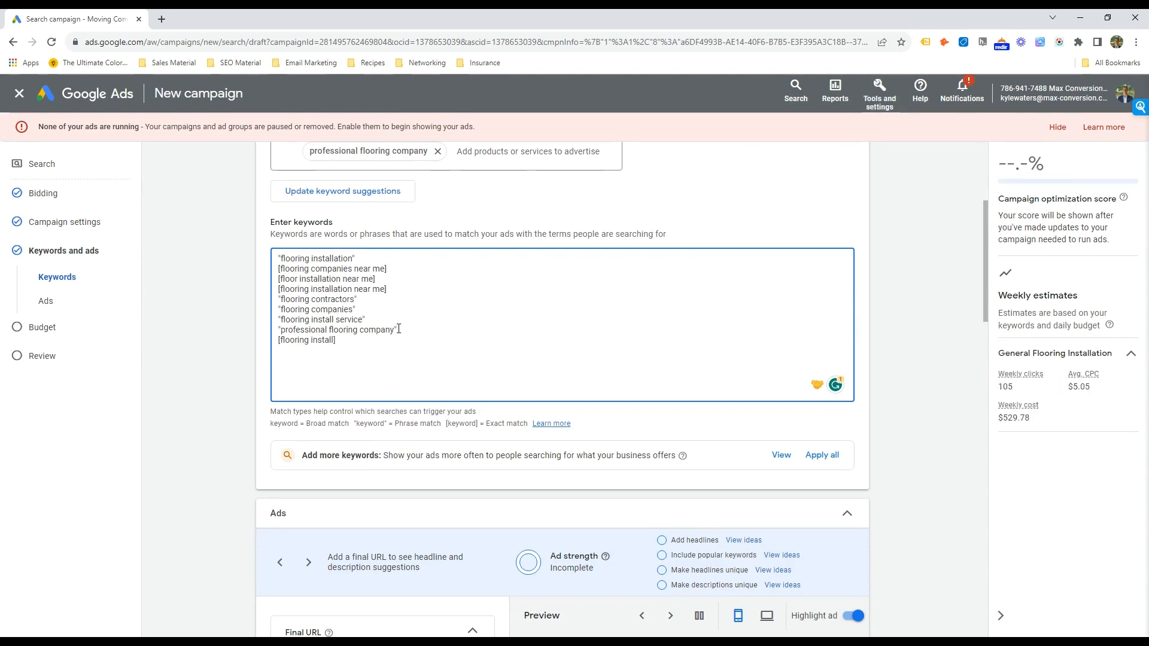
scroll(410, 383, down, 4)
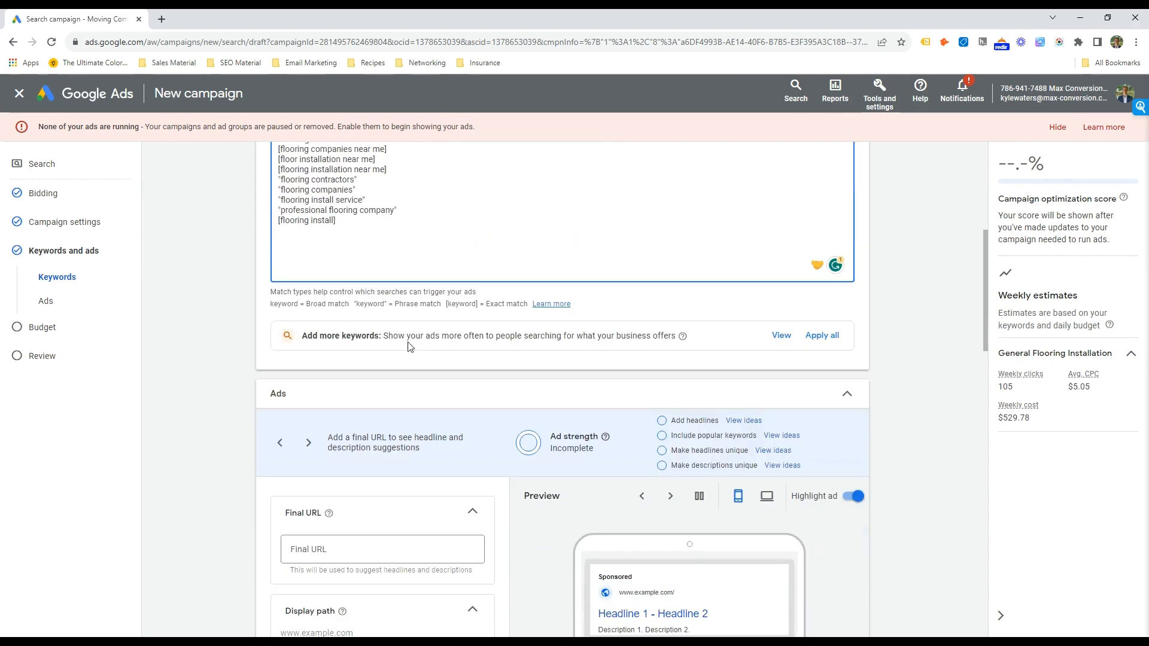
click(346, 423)
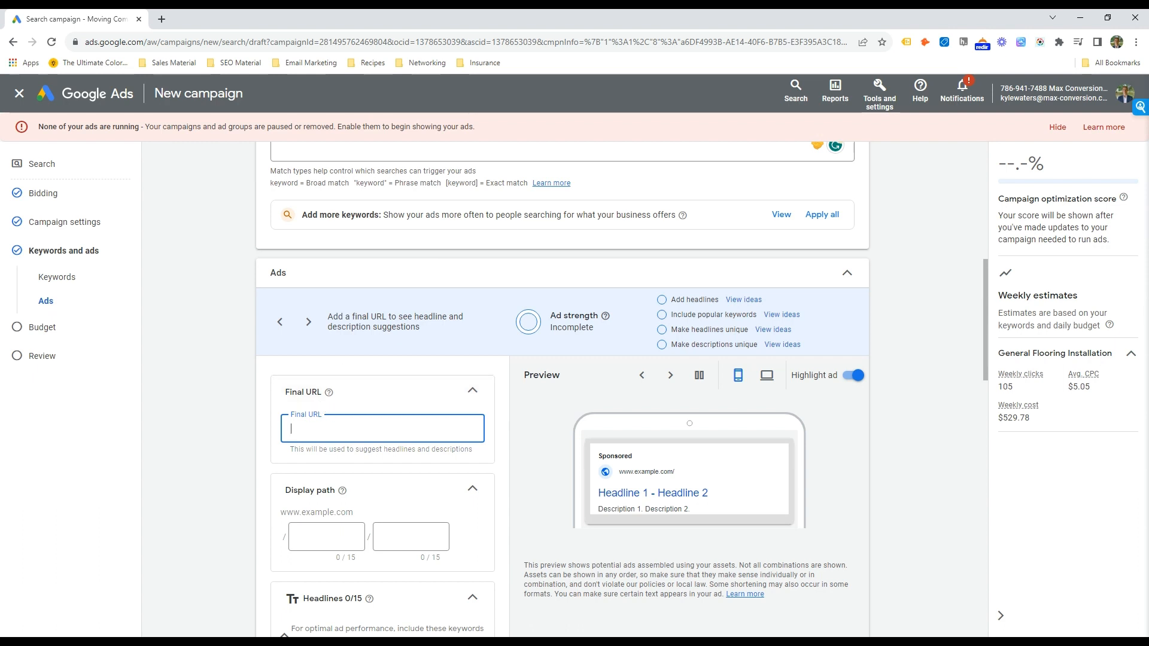
key(alt+Tab)
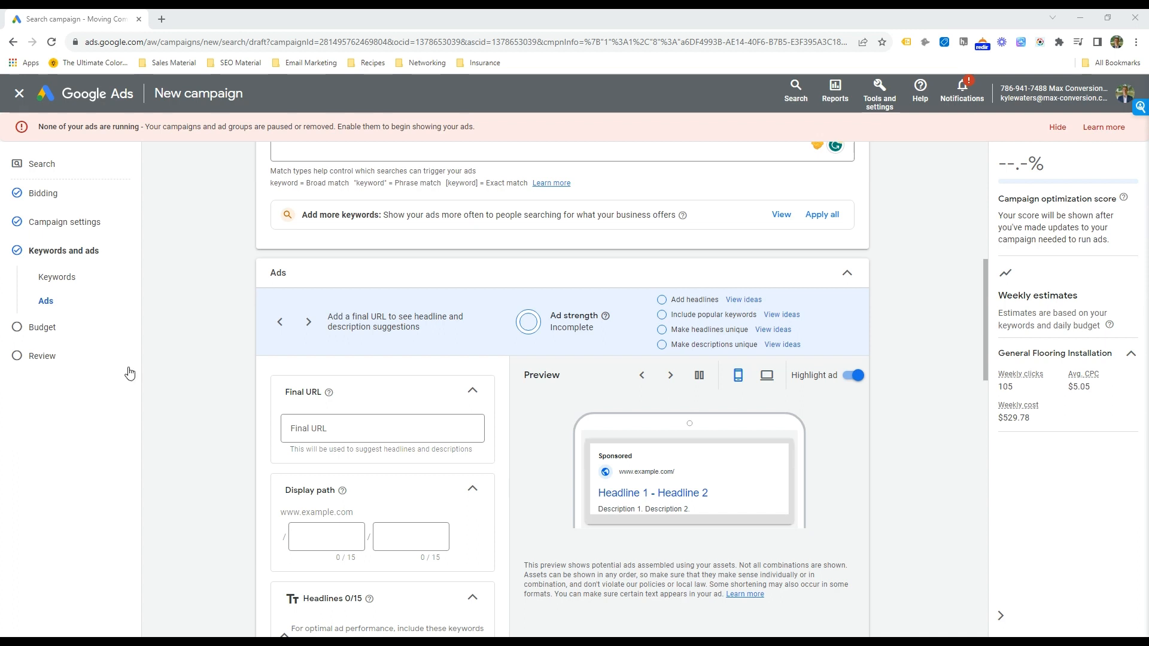
click(367, 429)
text(https://www.flooringcompany.com)
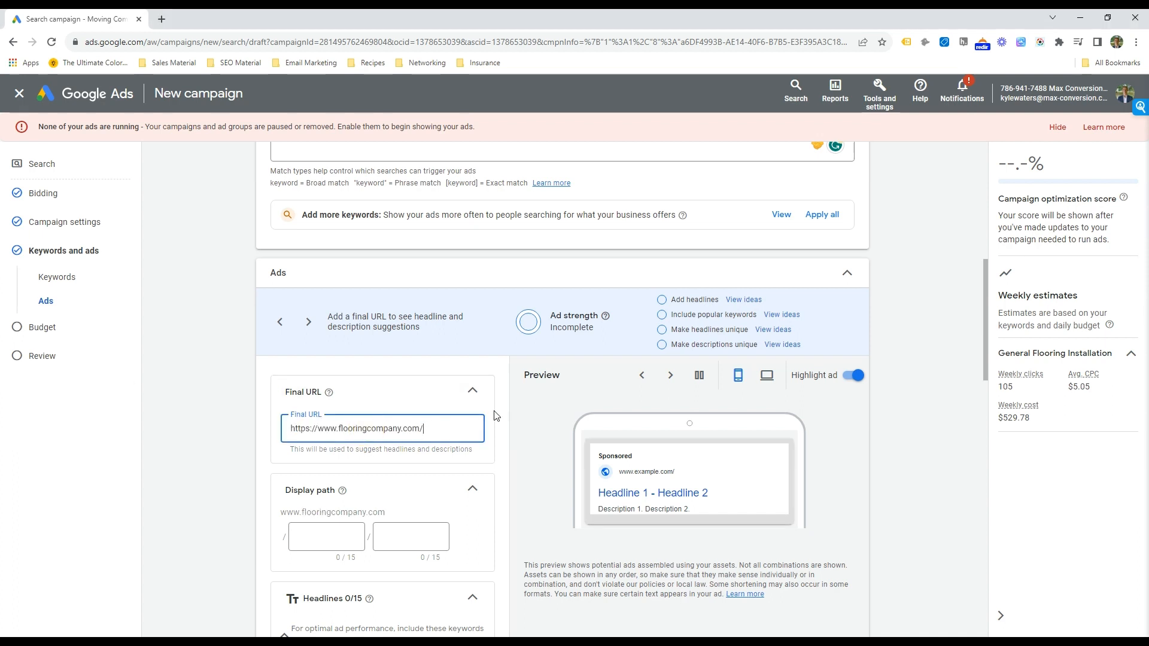
Step: Set the two parts of the ad's display path to Flooring and Installation
scroll(496, 416, down, 1)
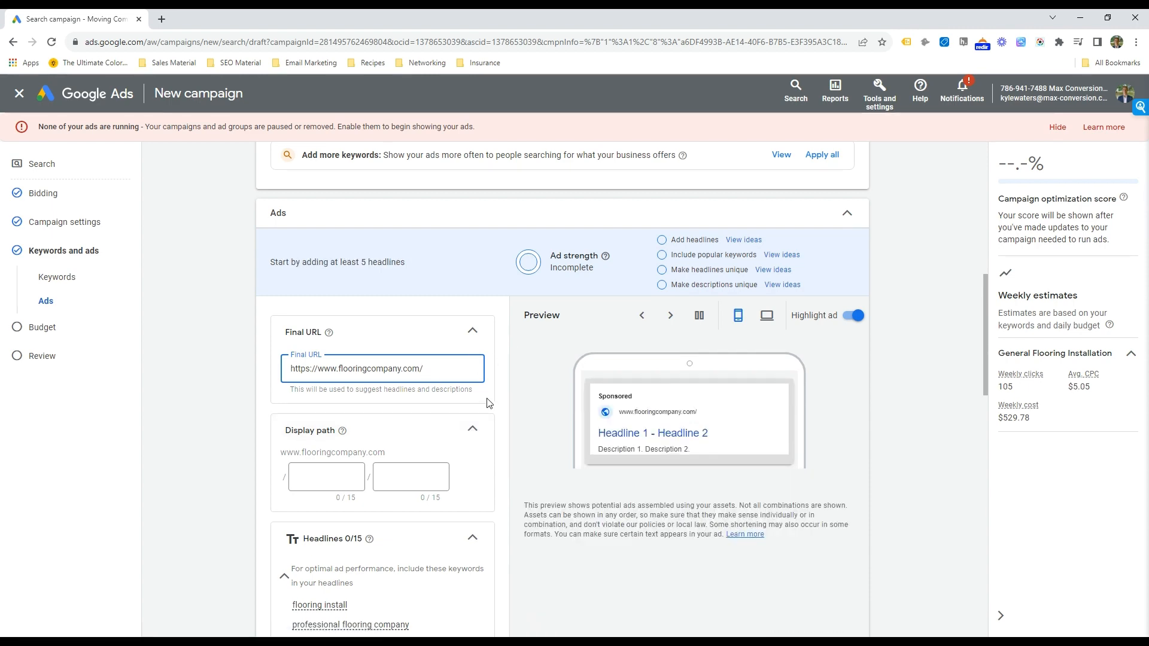
scroll(489, 403, down, 1)
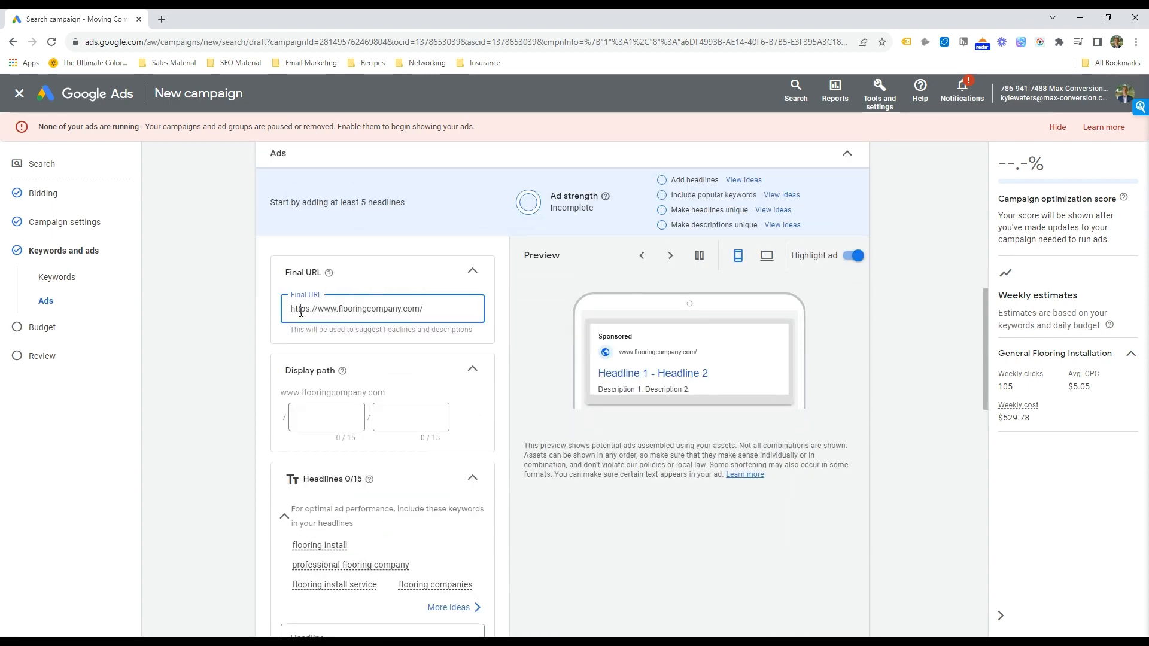
triple_click(301, 311)
click(323, 413)
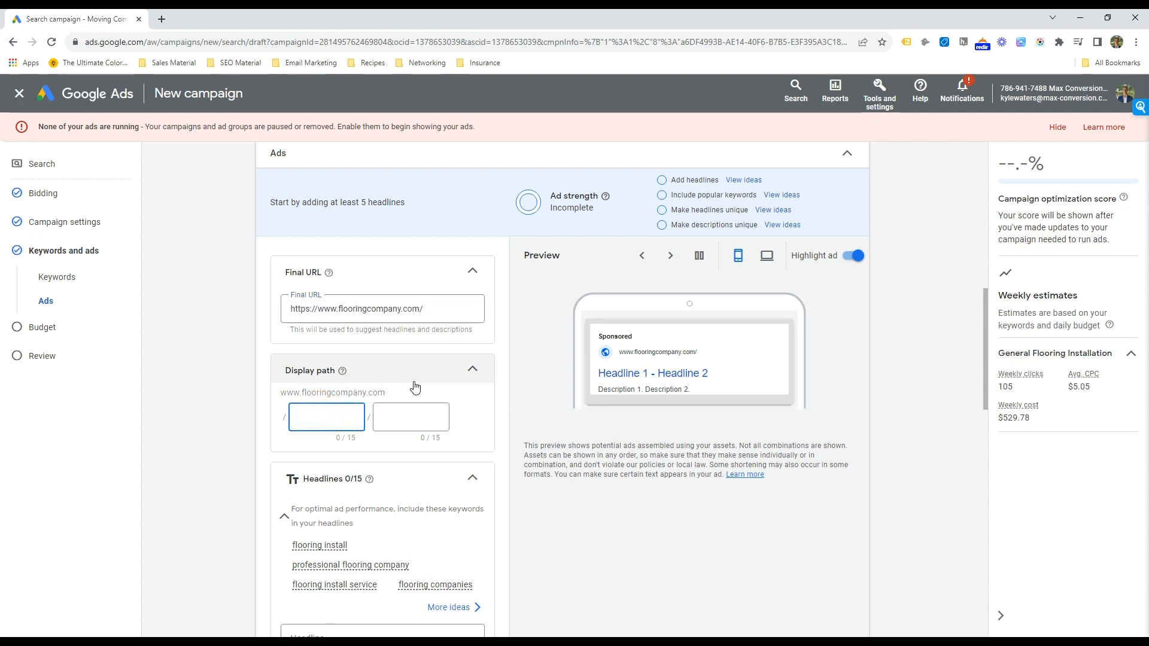
key(Tab)
text(In)
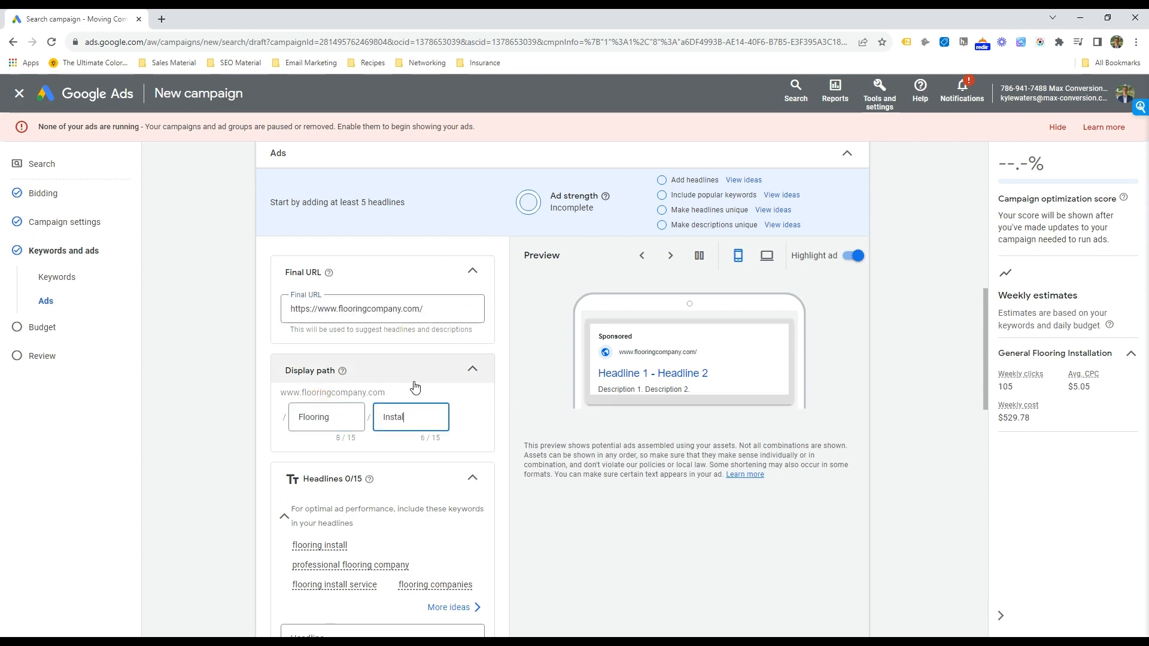
Step: Rename the ad group from General Flooring Installation to Flooring Installation
scroll(415, 388, up, 10)
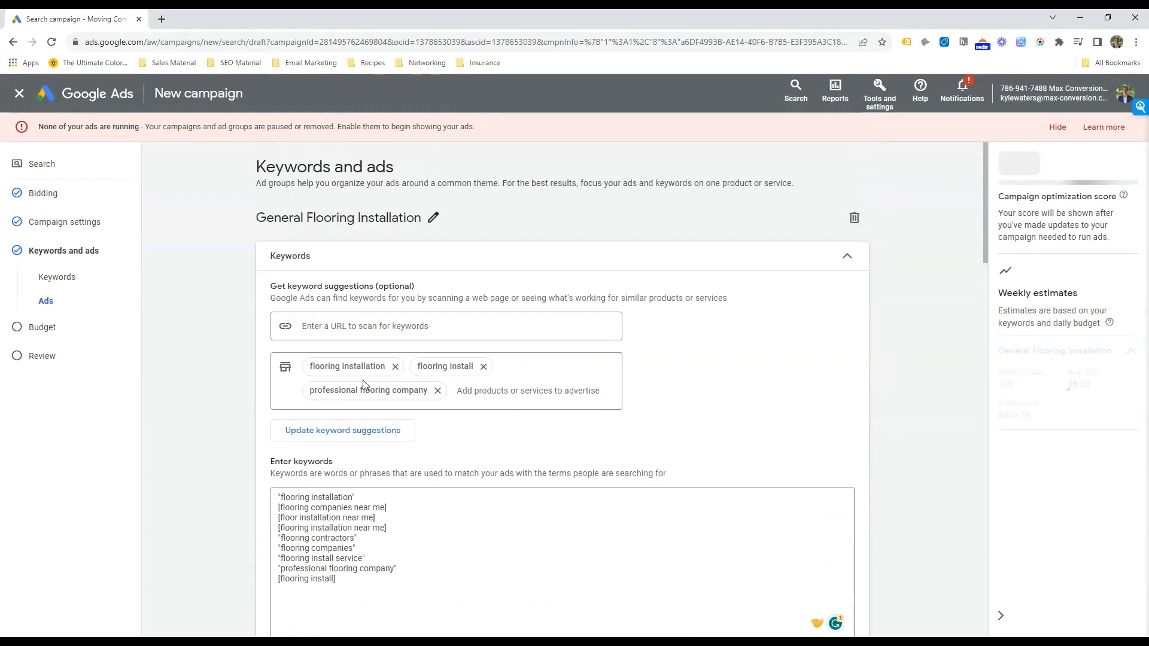
scroll(437, 215, down, 10)
scroll(430, 203, up, 9)
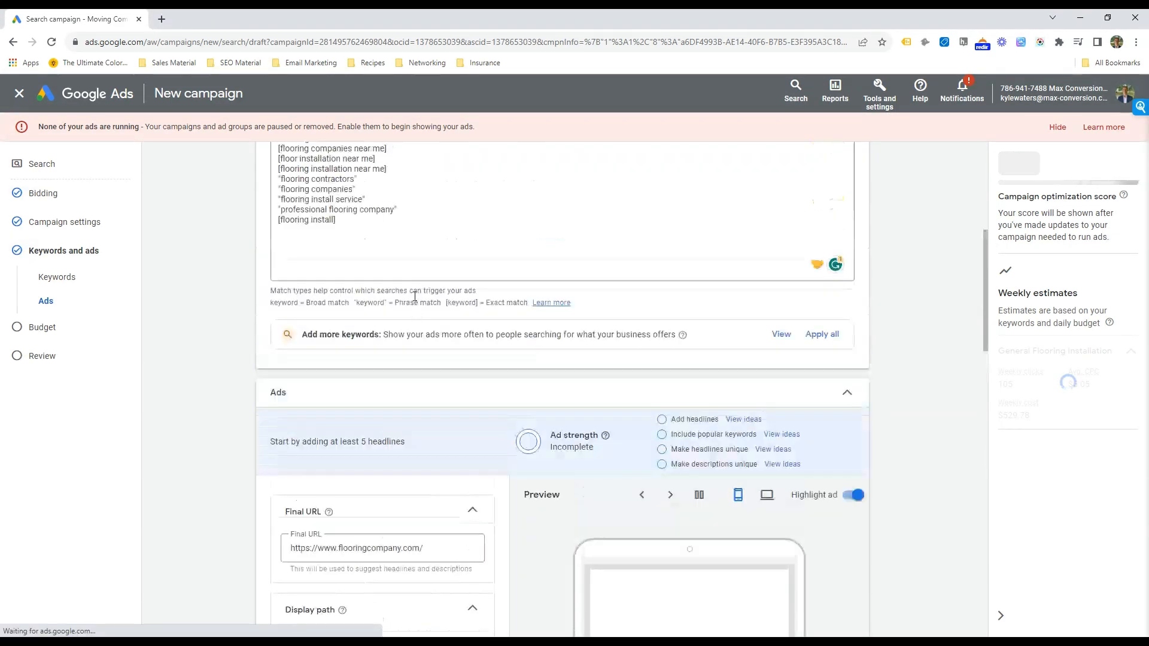
click(430, 158)
drag(255, 166, 284, 170)
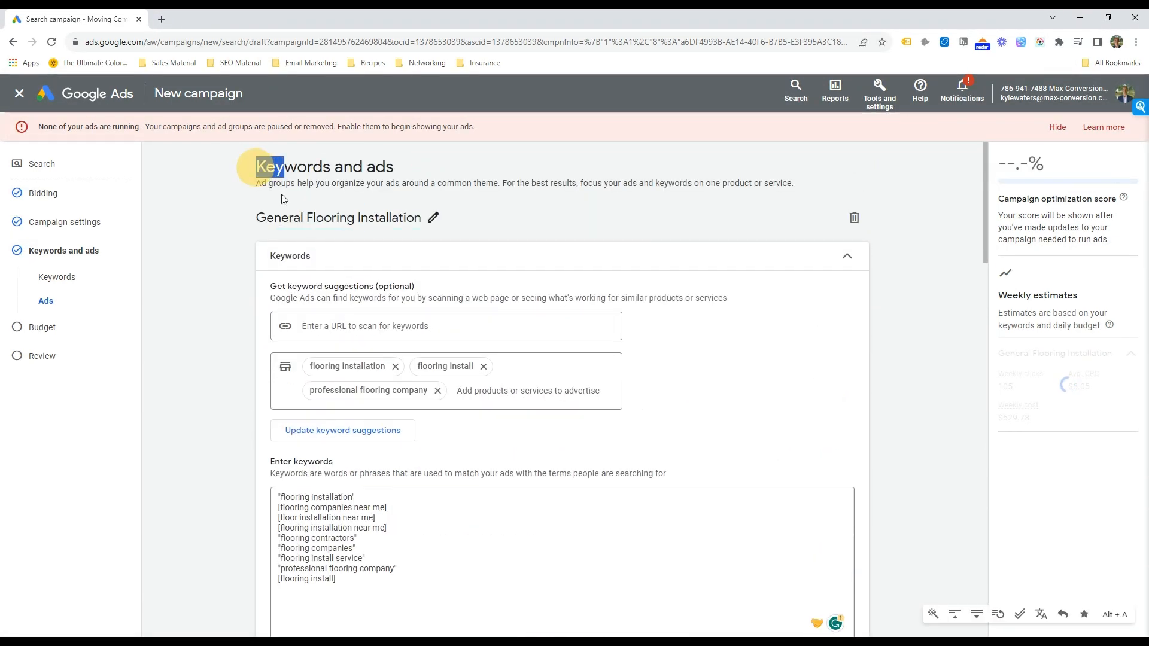
click(430, 224)
key(ctrl+a)
text(Flooring Install)
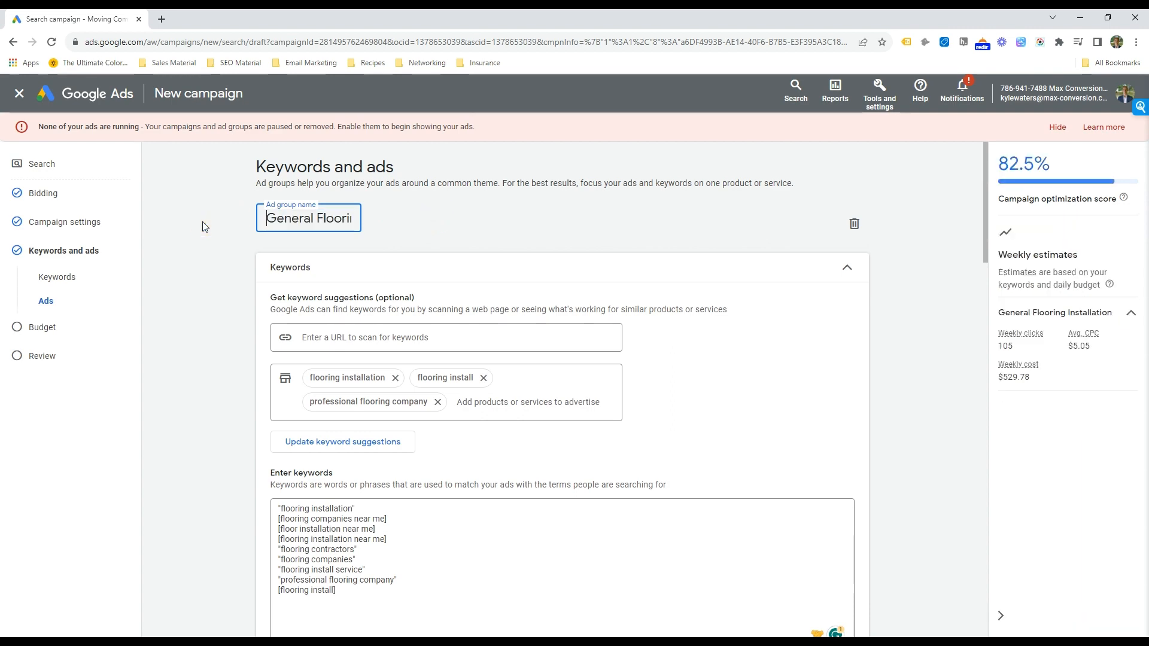
click(639, 259)
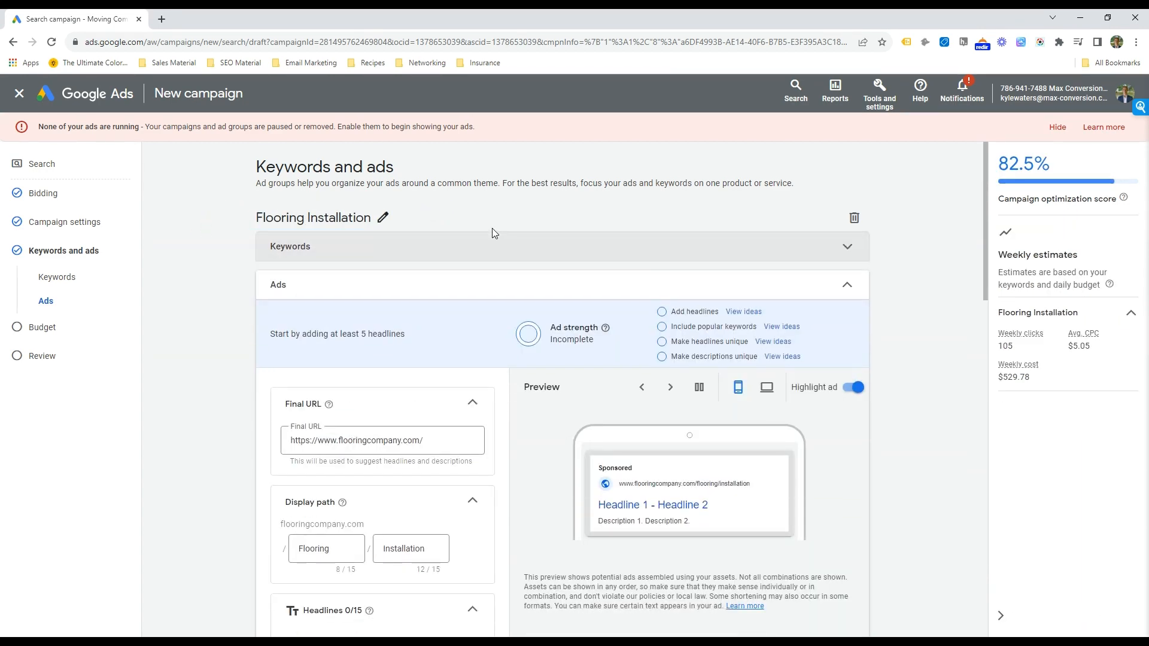
Step: Enter Discount On Flooring Installation as the ad's first headline
scroll(425, 358, down, 2)
scroll(426, 364, down, 1)
click(320, 369)
click(405, 369)
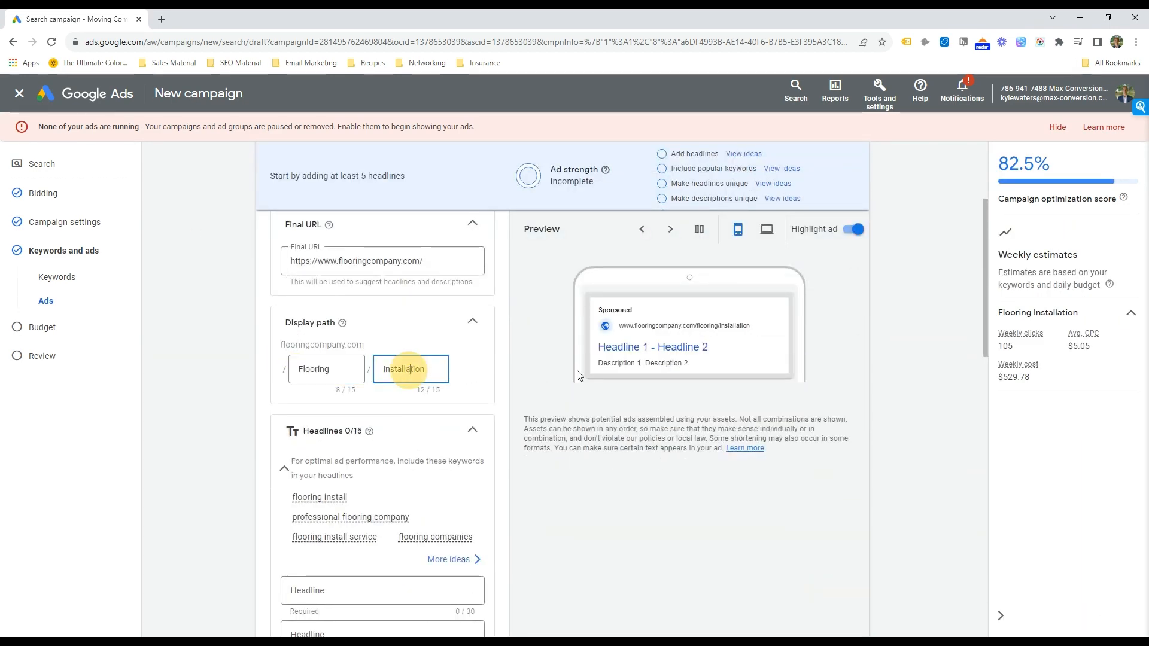
scroll(359, 419, down, 3)
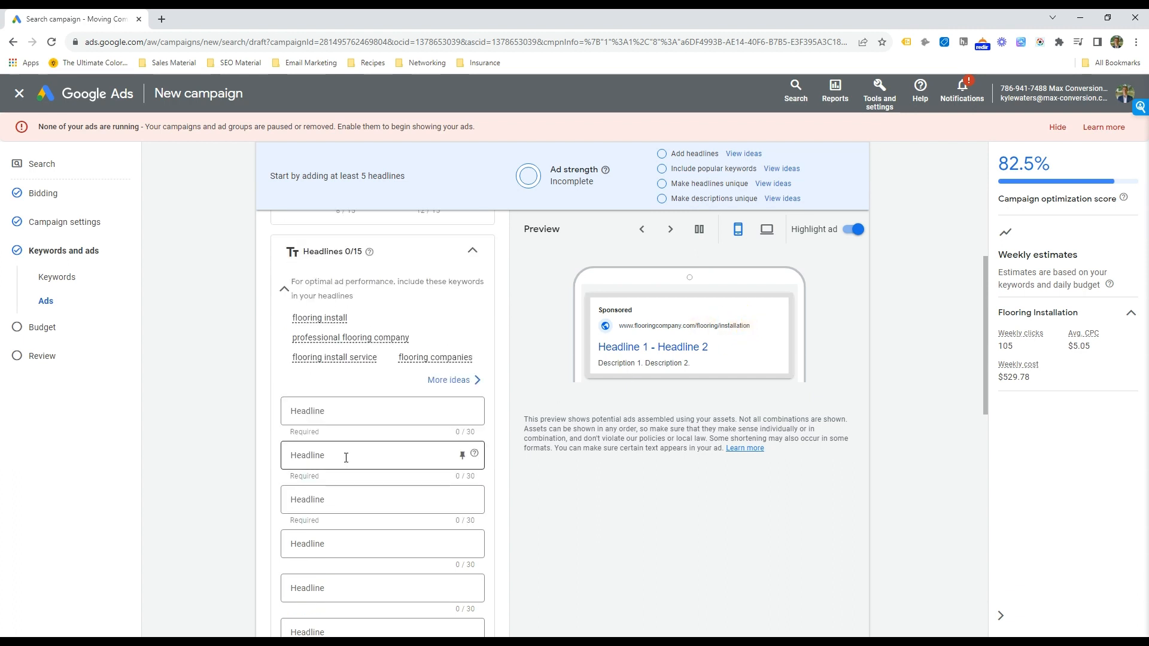
click(348, 407)
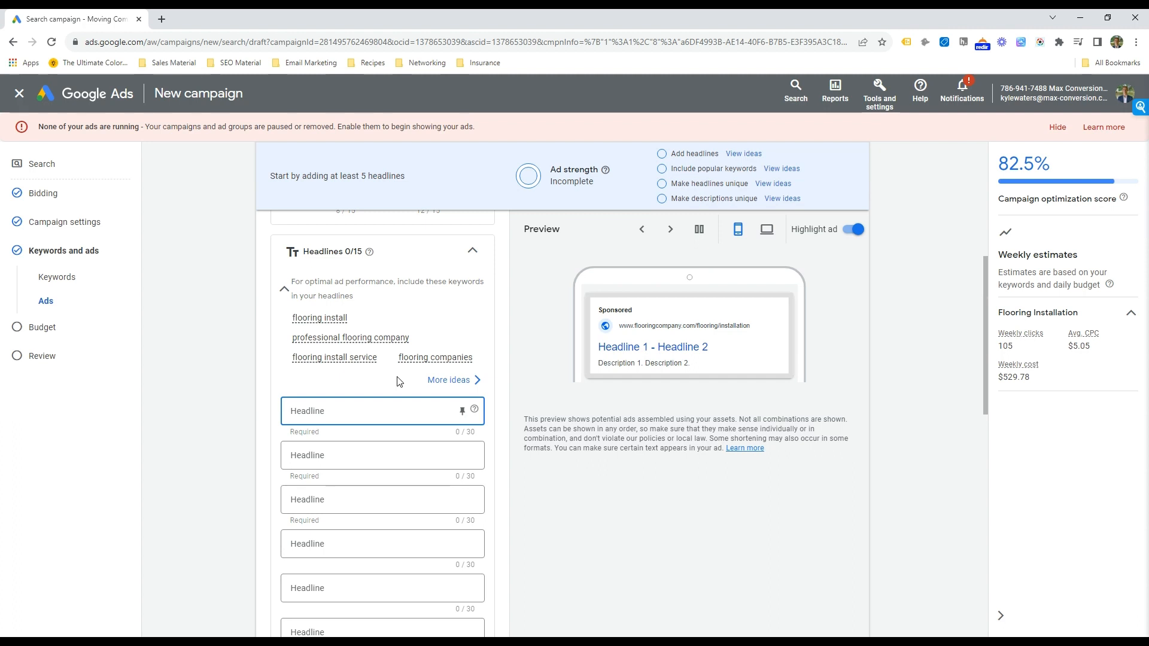
text(Dis)
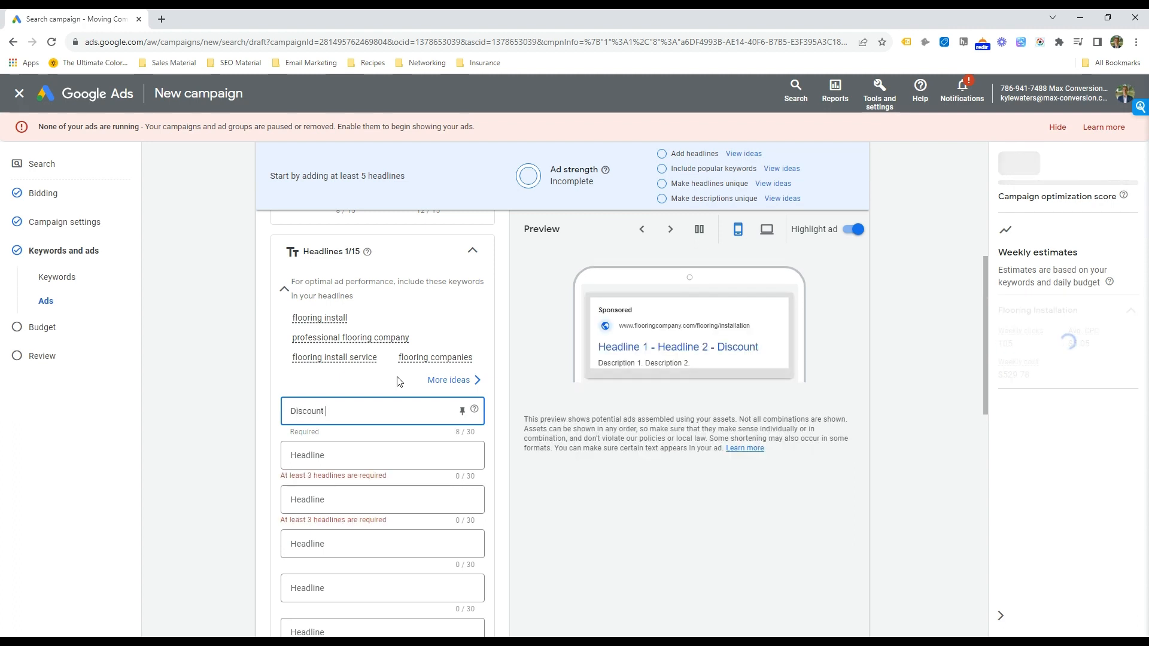
text(count )
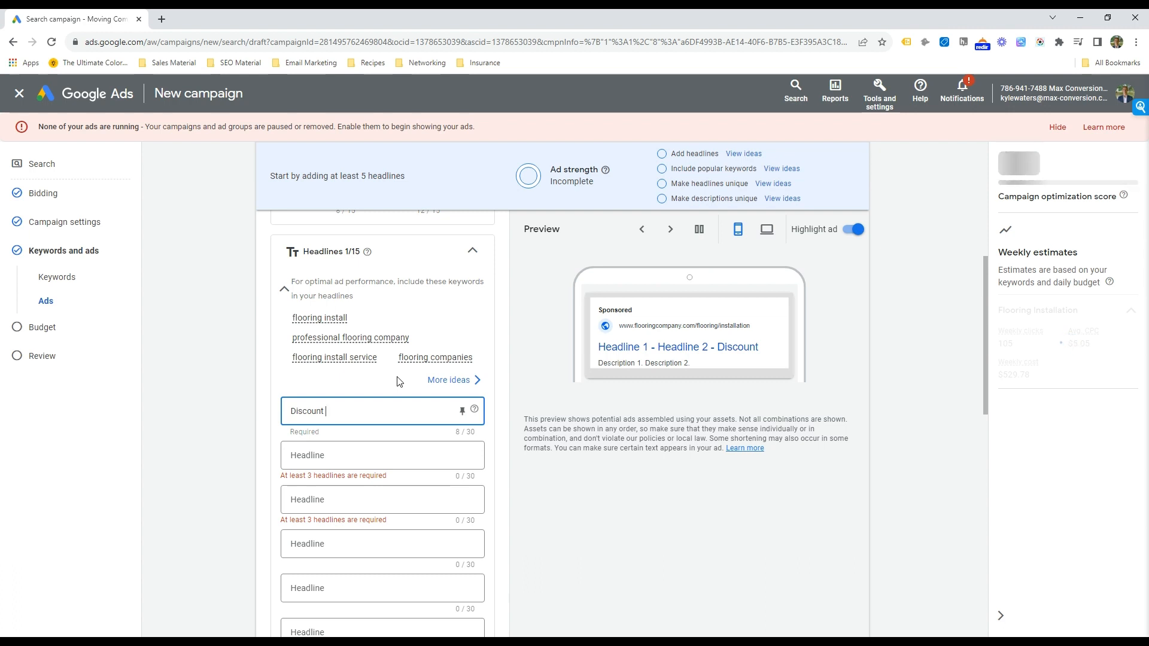
text(On Flo)
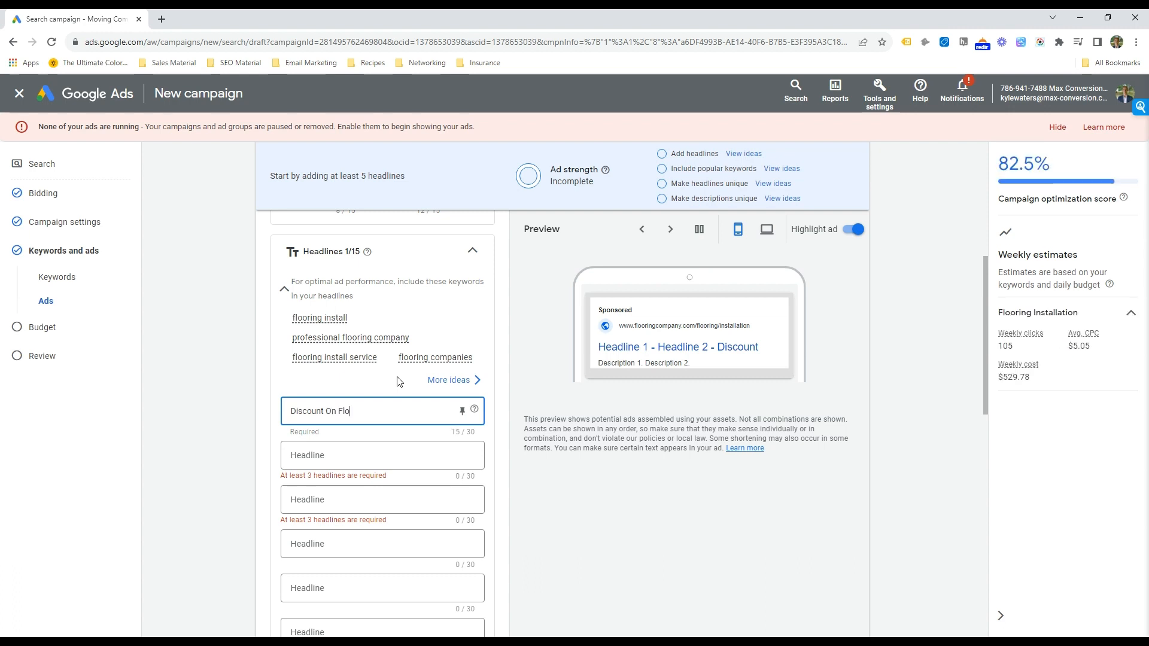
text(oring Installation)
key(Tab)
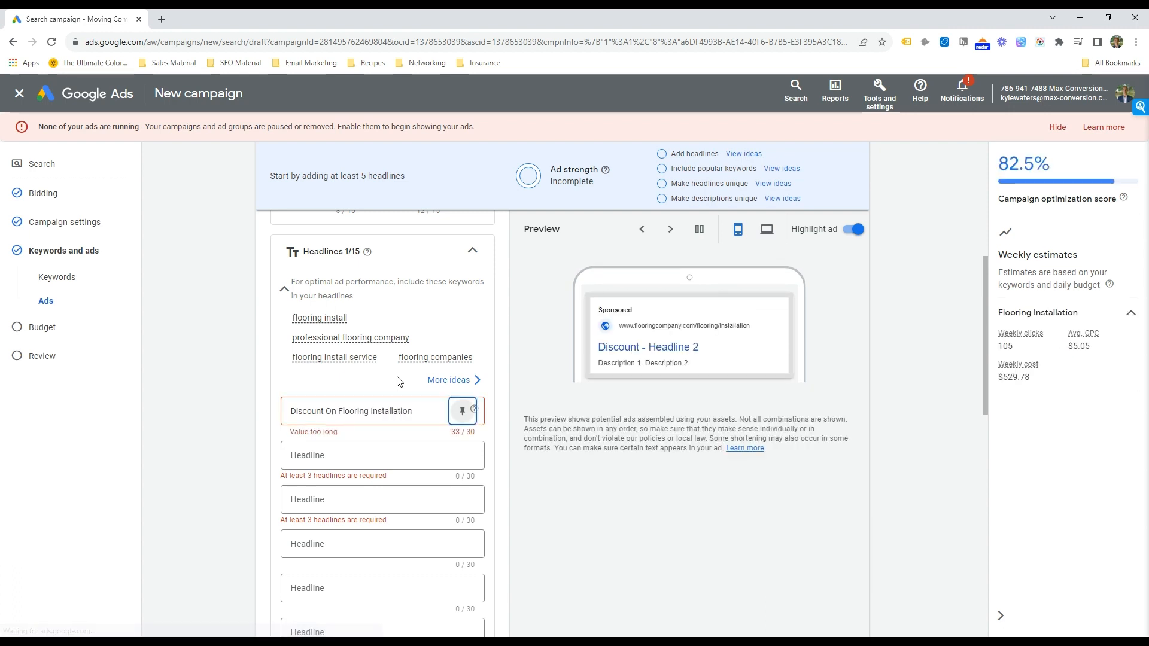
Step: Shorten the first headline to Discount On Flooring Installs
double_click(394, 411)
key(BackSpace)
text(in)
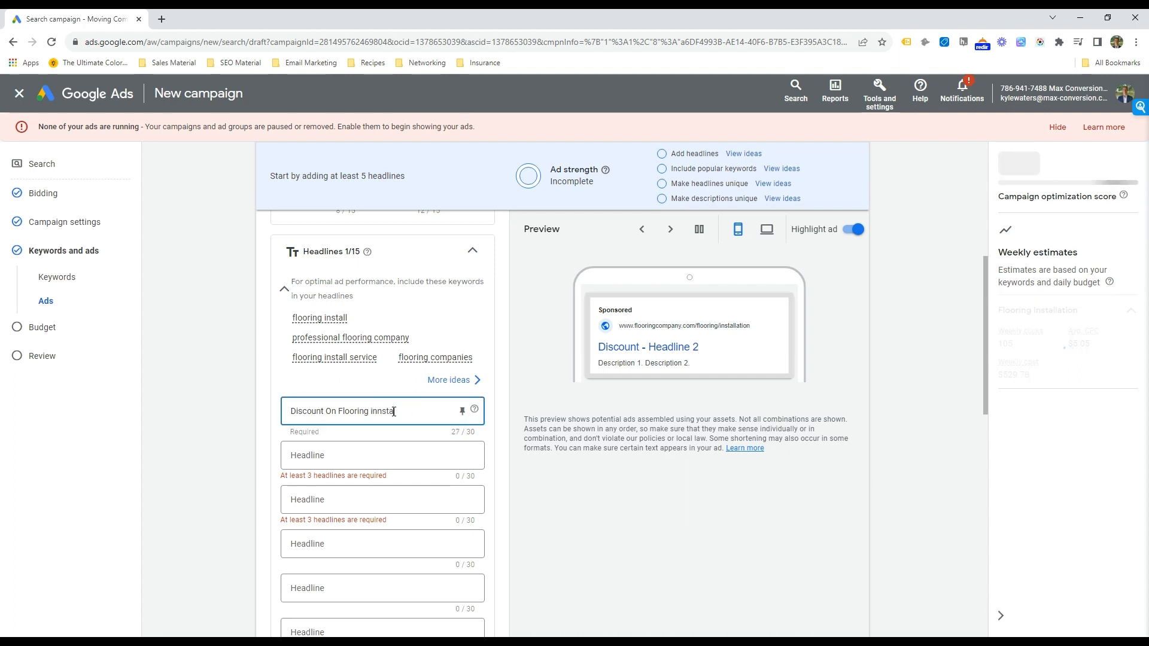
key(BackSpace)
key(BackSpace)
text(Installs)
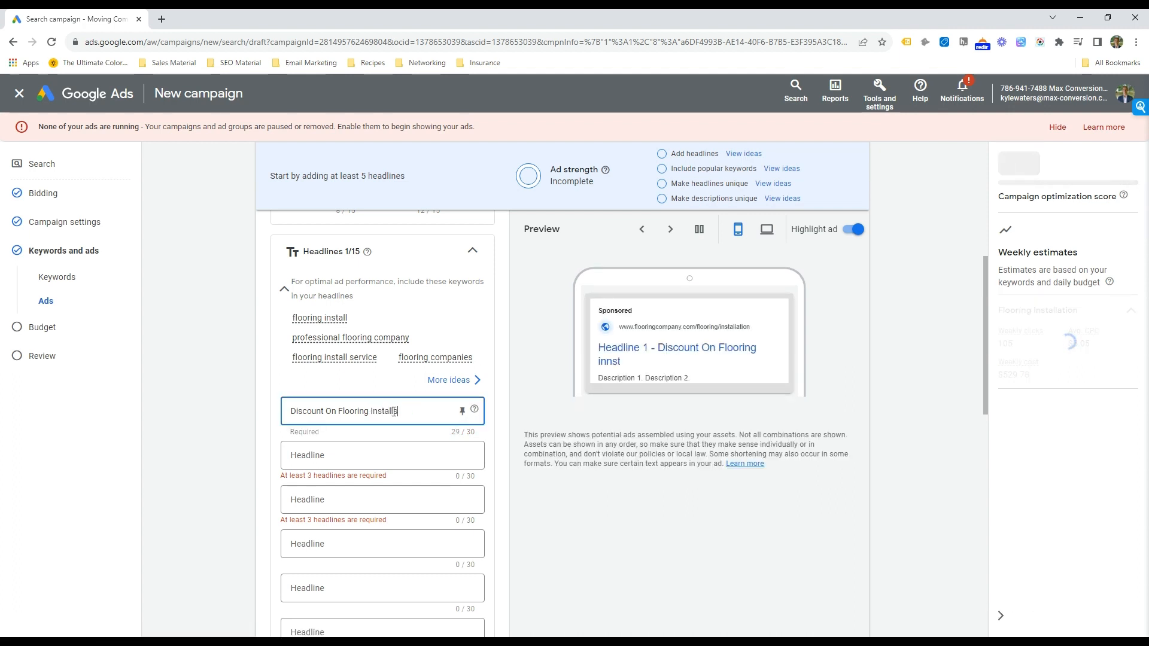
key(Tab)
key(Tab)
key(Tab)
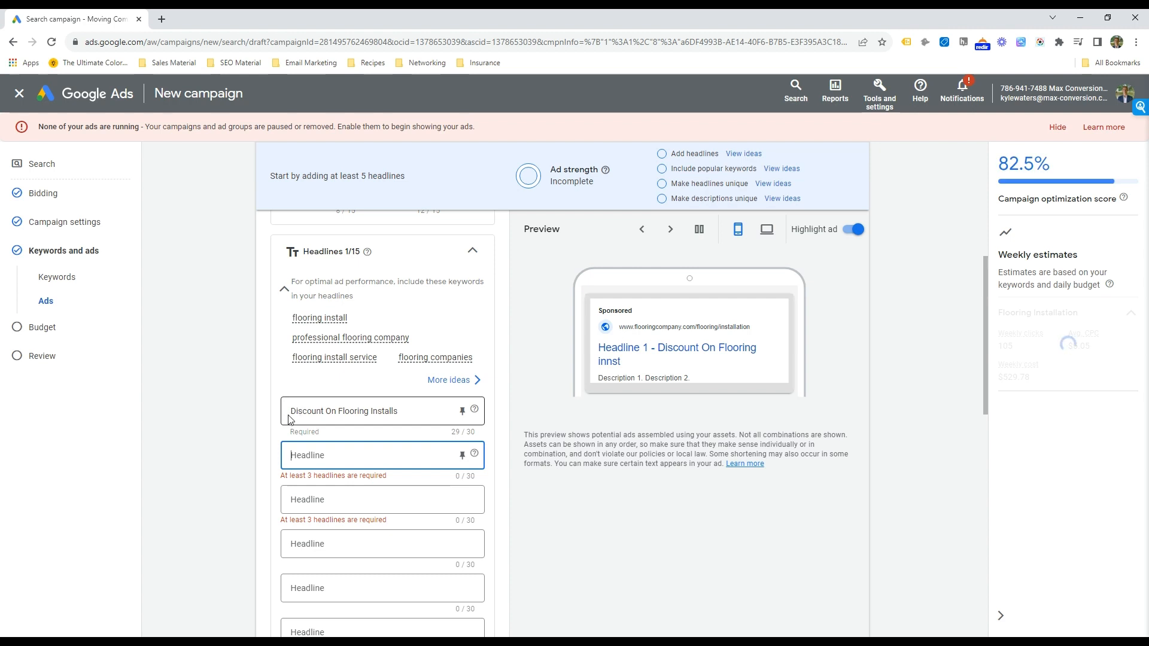
click(291, 415)
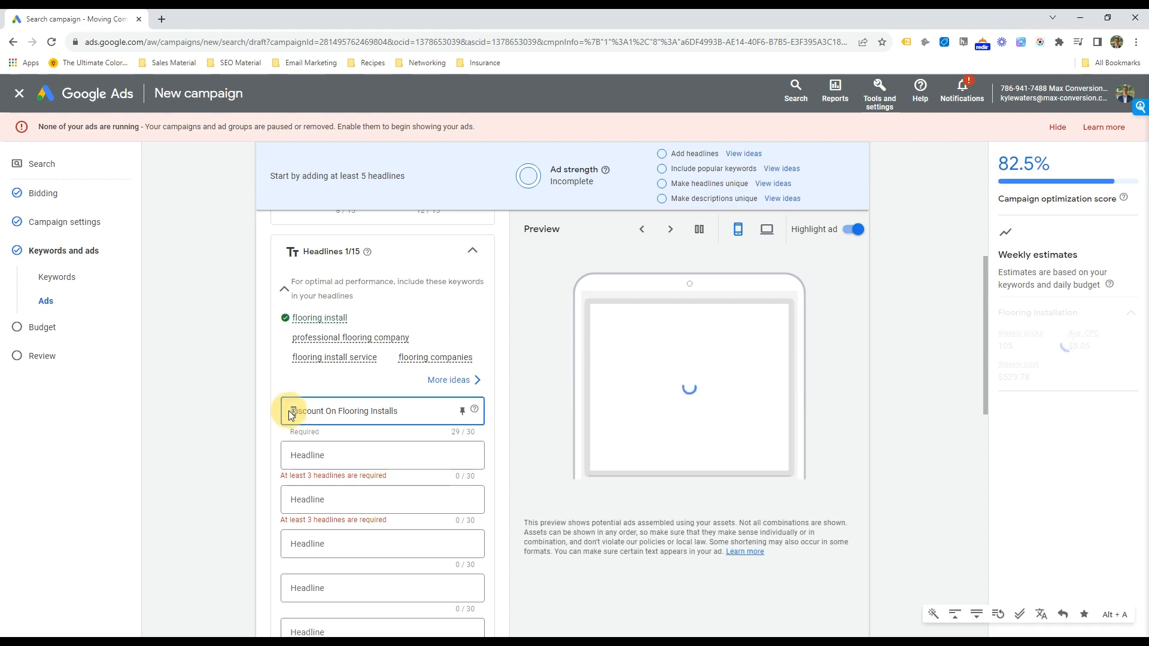
Step: Enter Professional Flooring Install as the ad's second headline
click(338, 412)
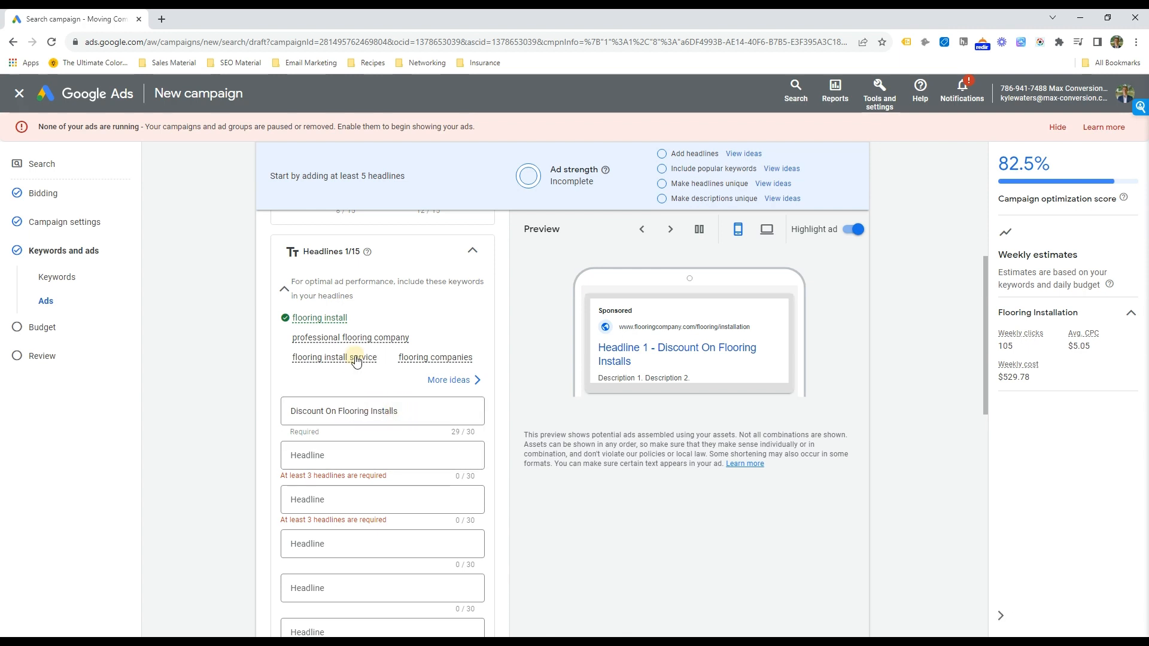
click(345, 453)
text(P)
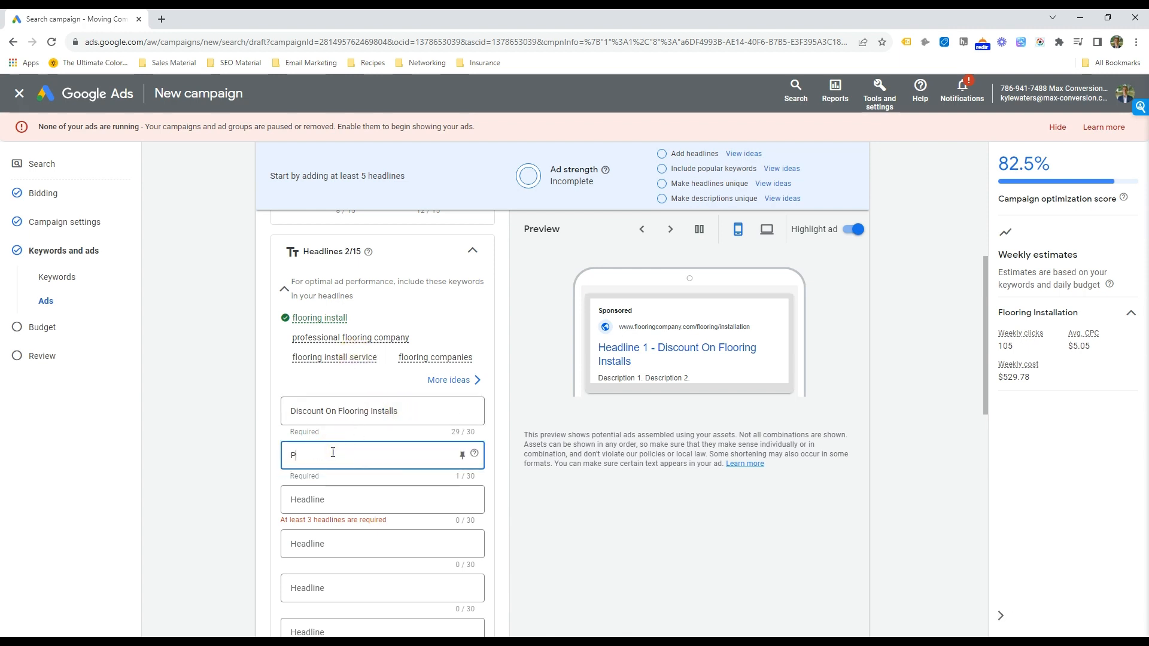
text(rofessional Flooring )
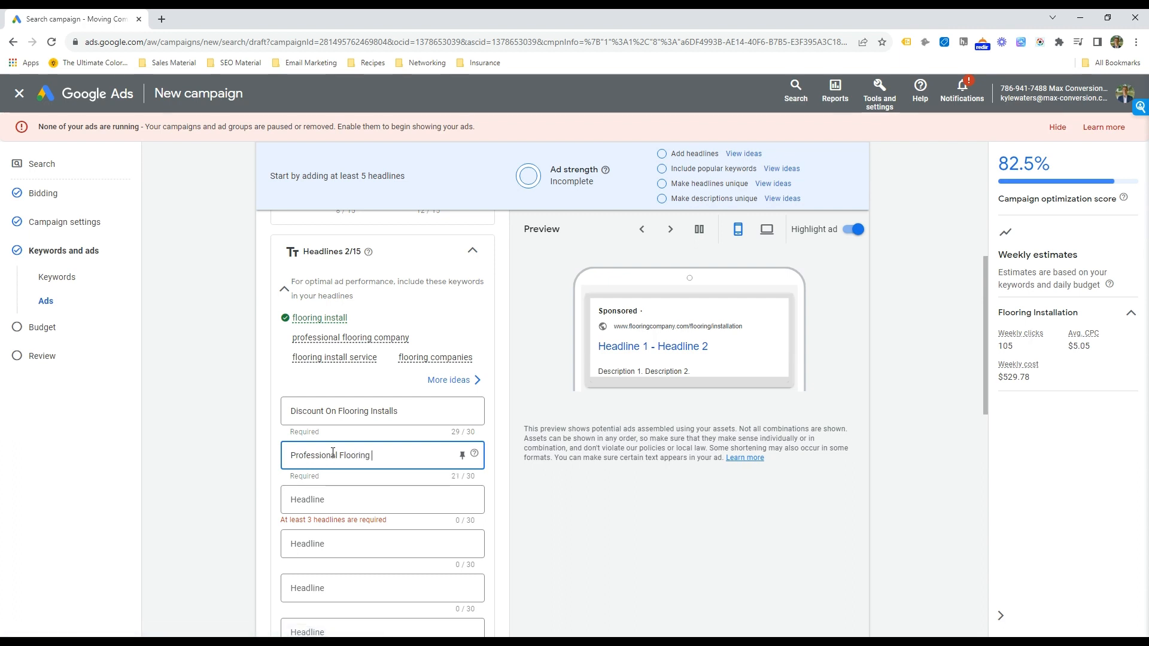
text(Installers)
key(BackSpace)
key(Tab)
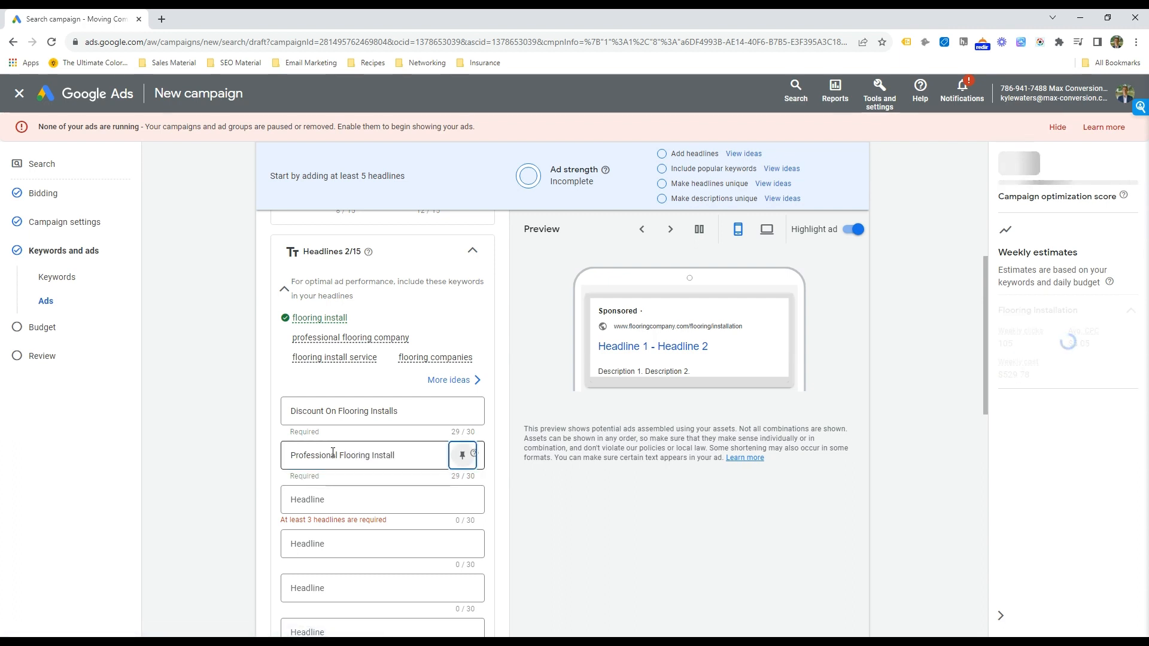
key(Tab)
Step: Enter Flooring Company In St Louis as the third headline and Best In The Business as the fourth
text(Floori)
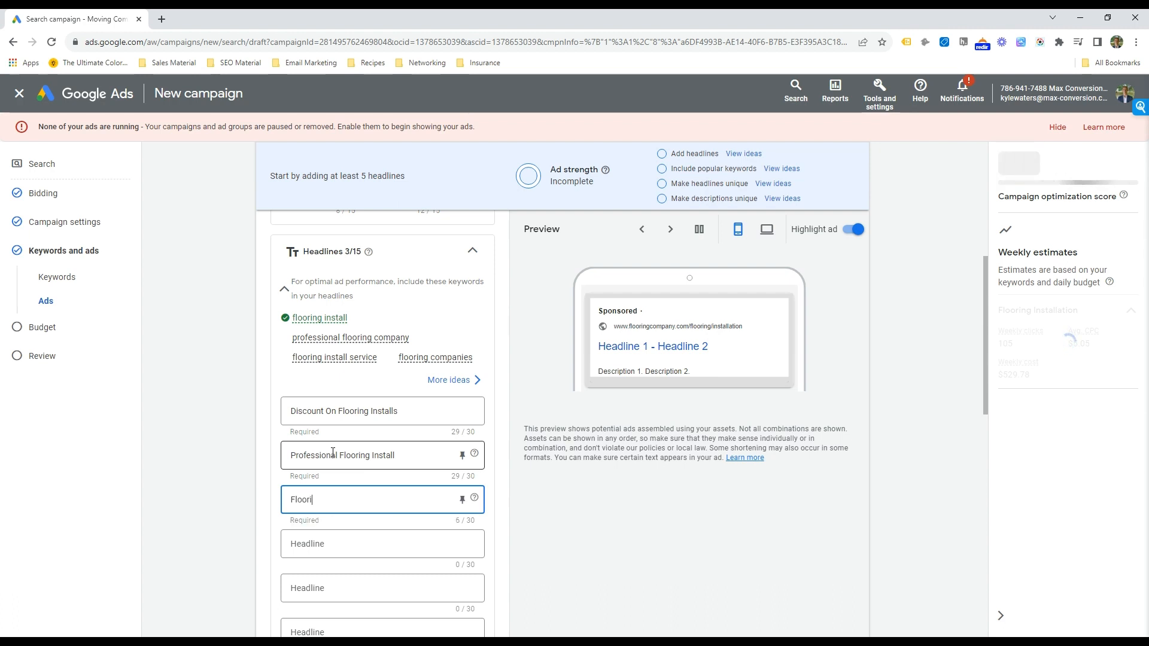
text(ng Company In St)
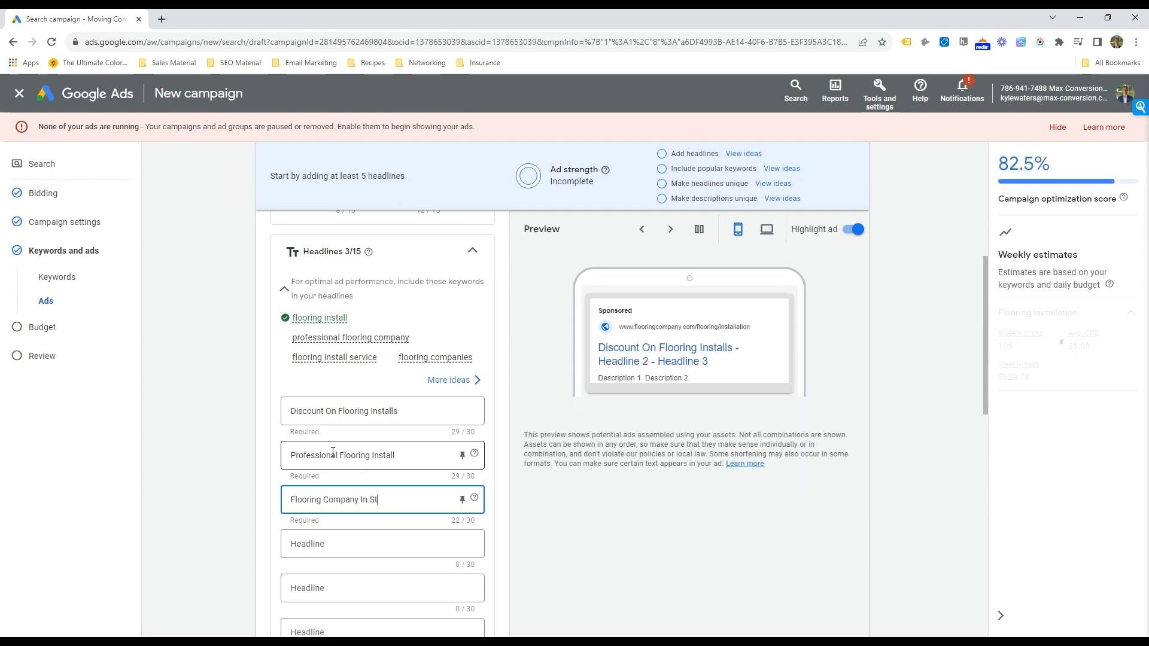
text( Louis)
key(Tab)
key(Tab)
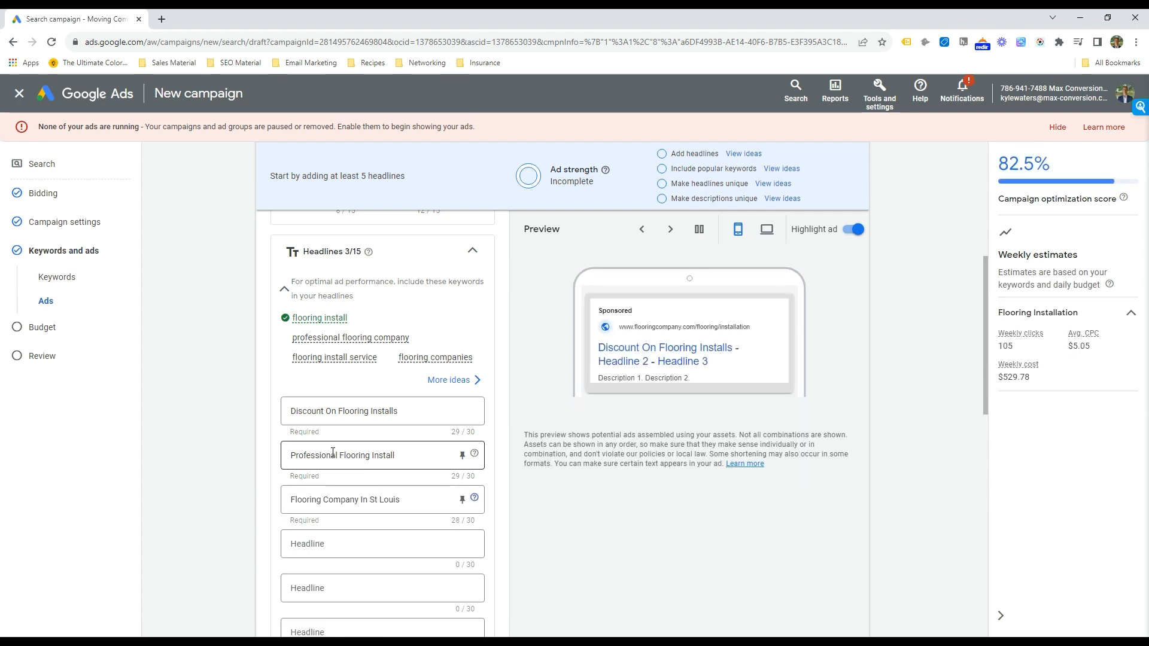
text(Best In The Business)
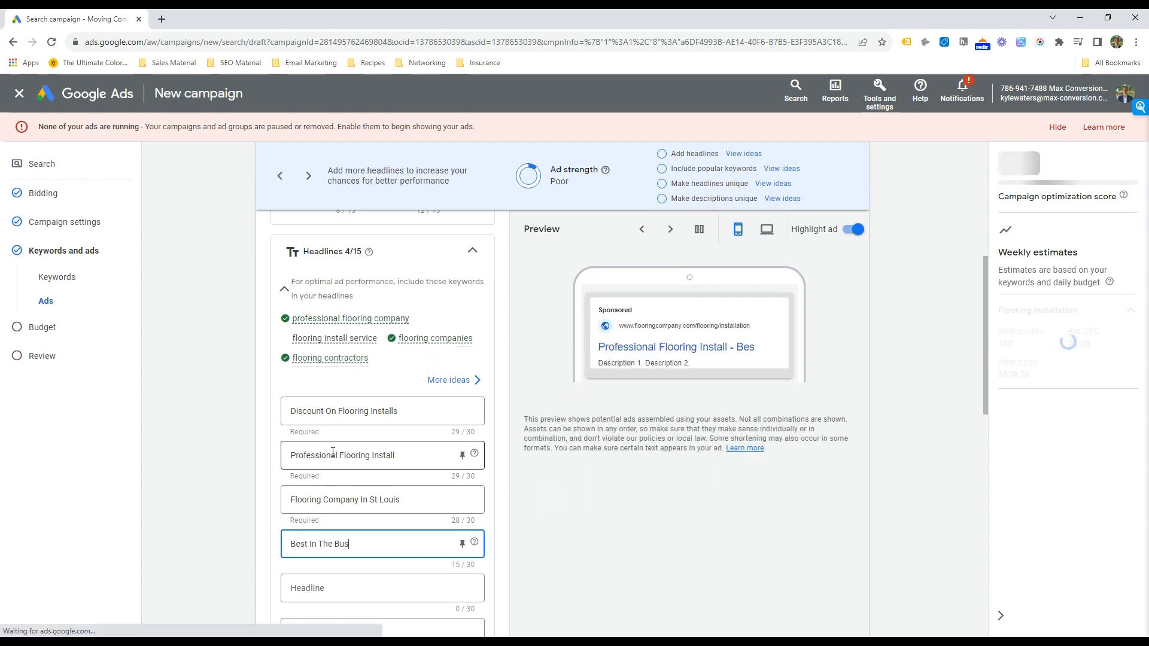
key(Tab)
key(Tab)
Step: Enter Get A Quote Online as the ad's fifth headline, correcting the capitalization and spelling
text(Get )
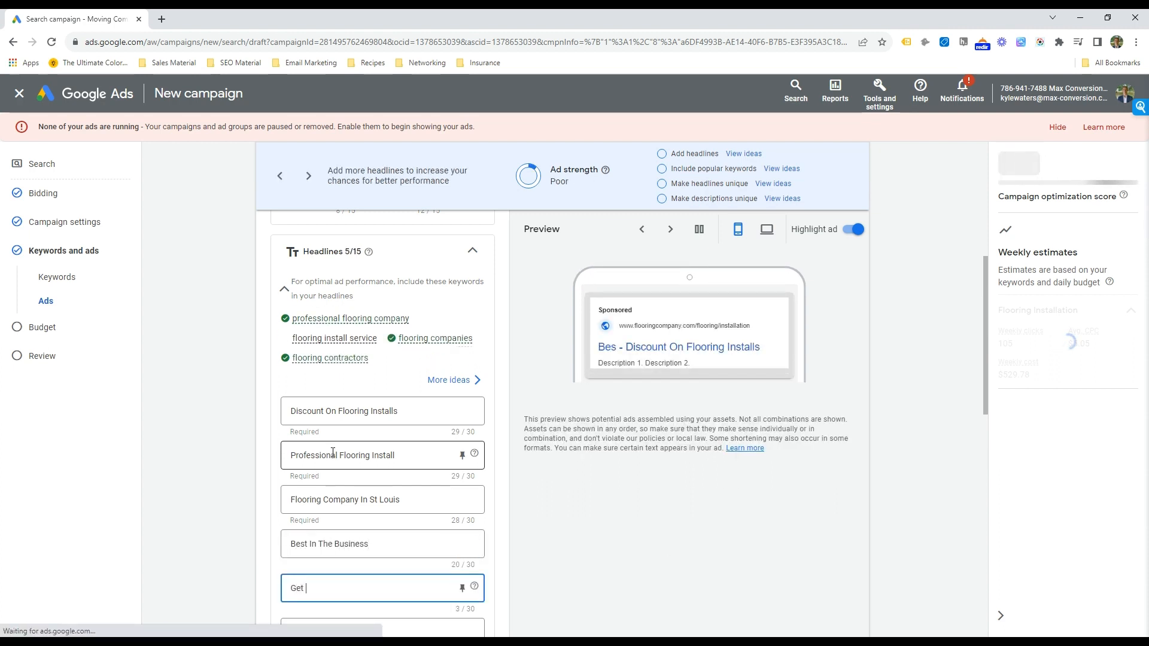
text(A quote Onilne)
key(ctrl+shift+Left)
key(ctrl+shift+Left)
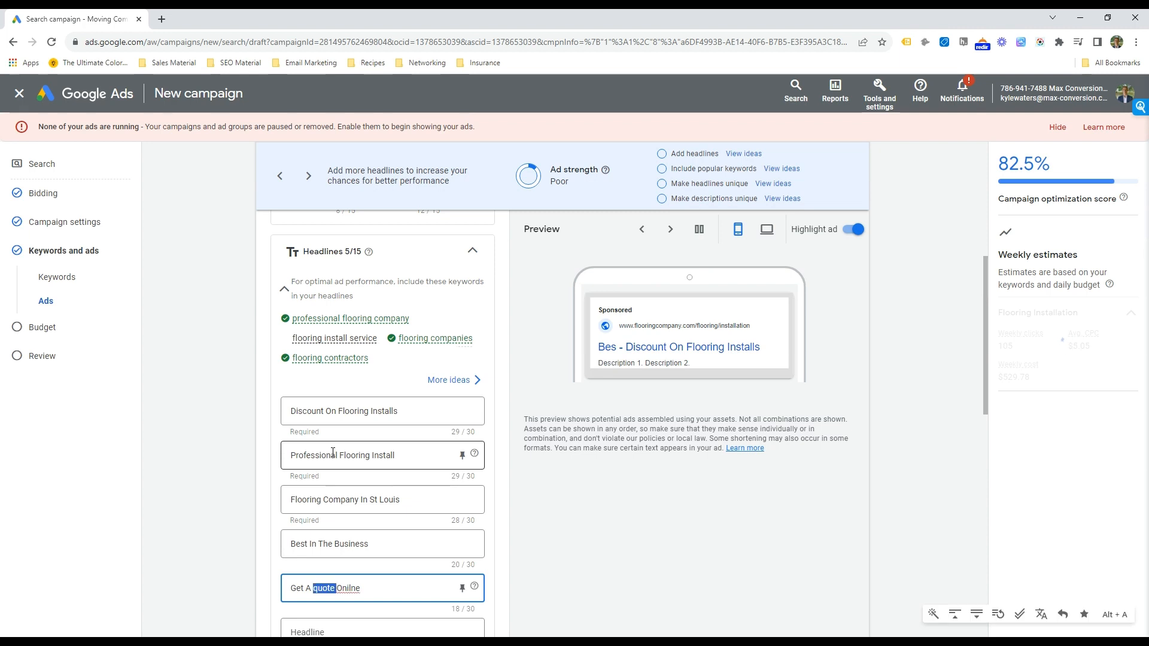
text(Quote Online)
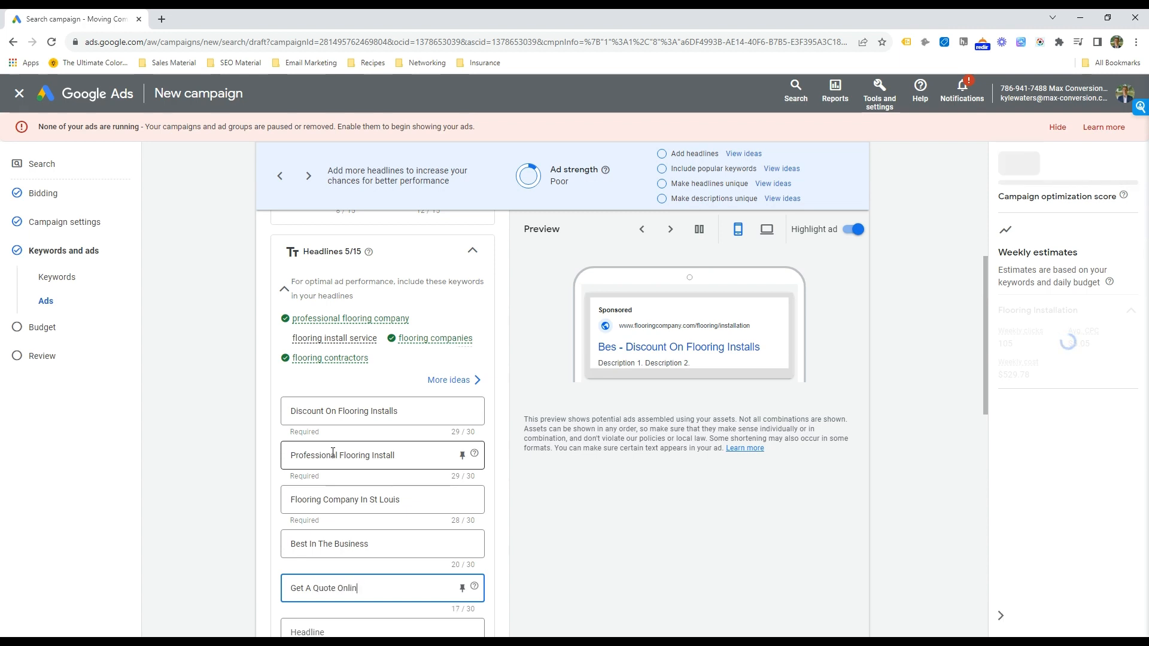
key(Tab)
Step: Enter Next Day Flooring Installation as the ad's sixth headline
text(N)
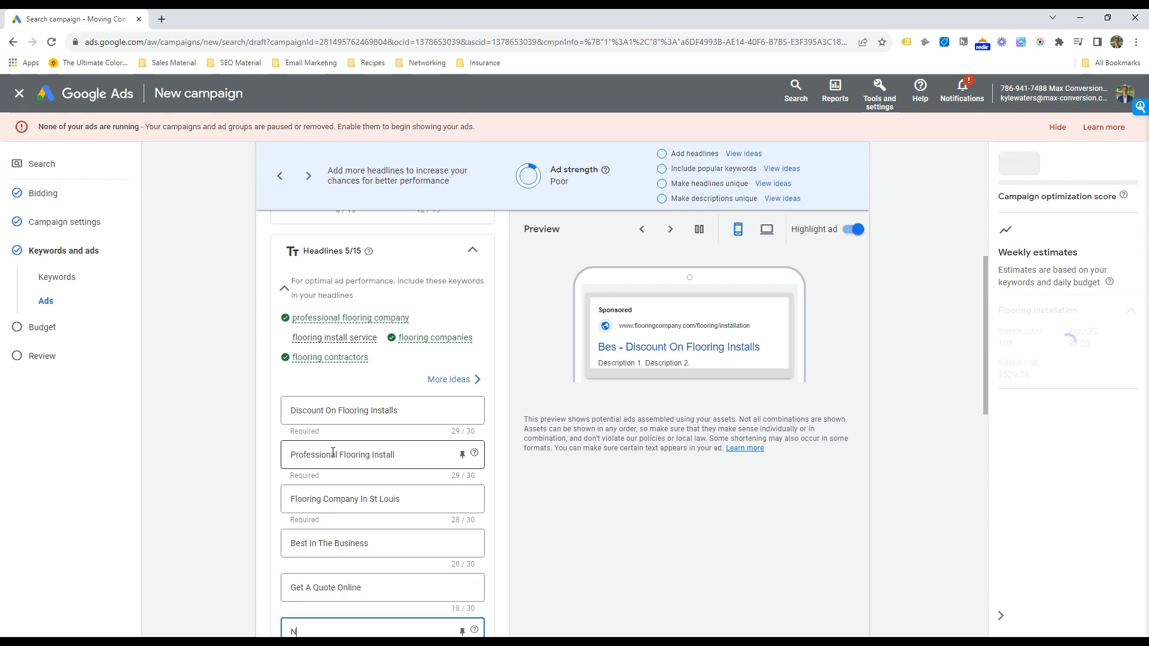
text(ext Day Floorin)
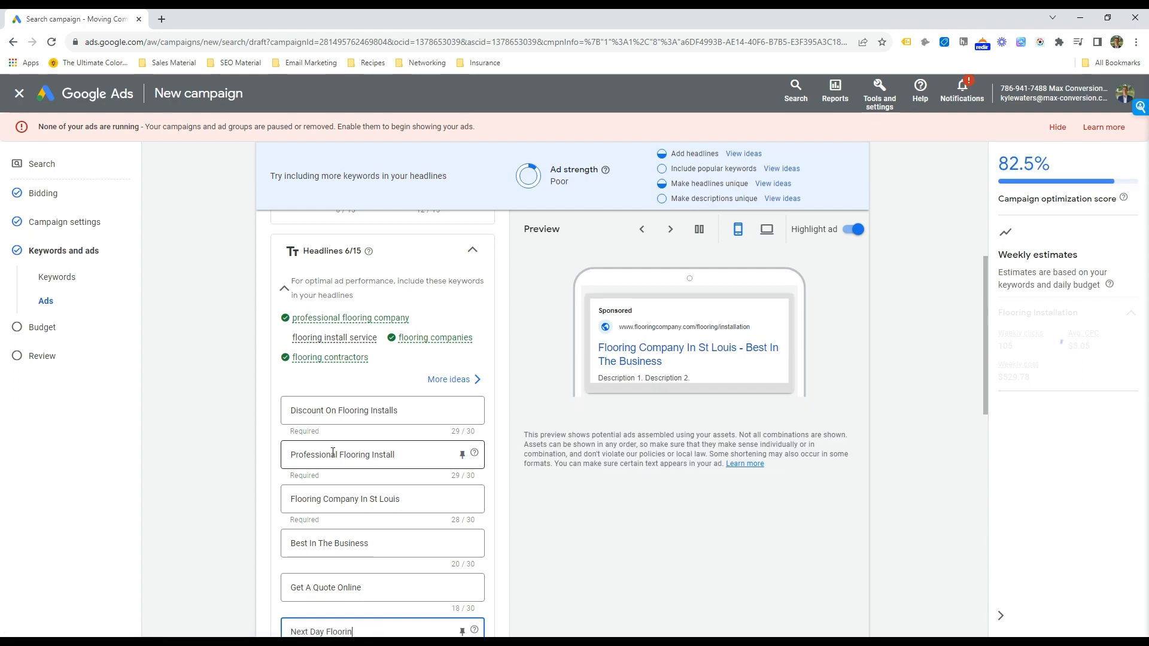
text(g)
scroll(359, 443, down, 5)
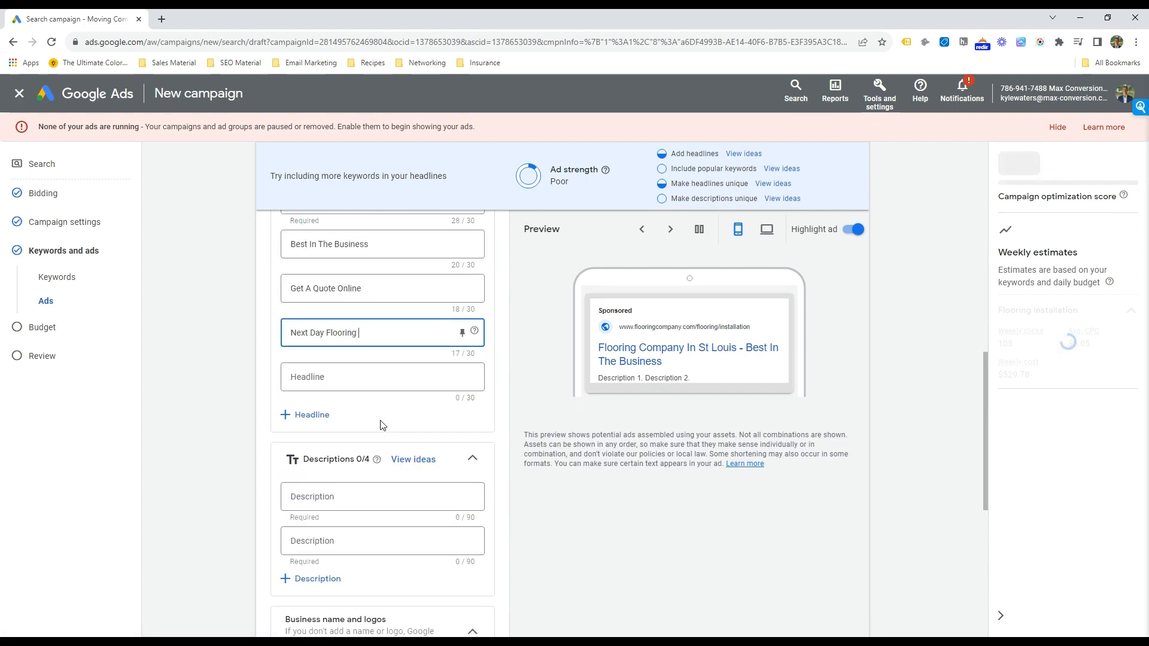
text(Installation)
key(Tab)
key(Tab)
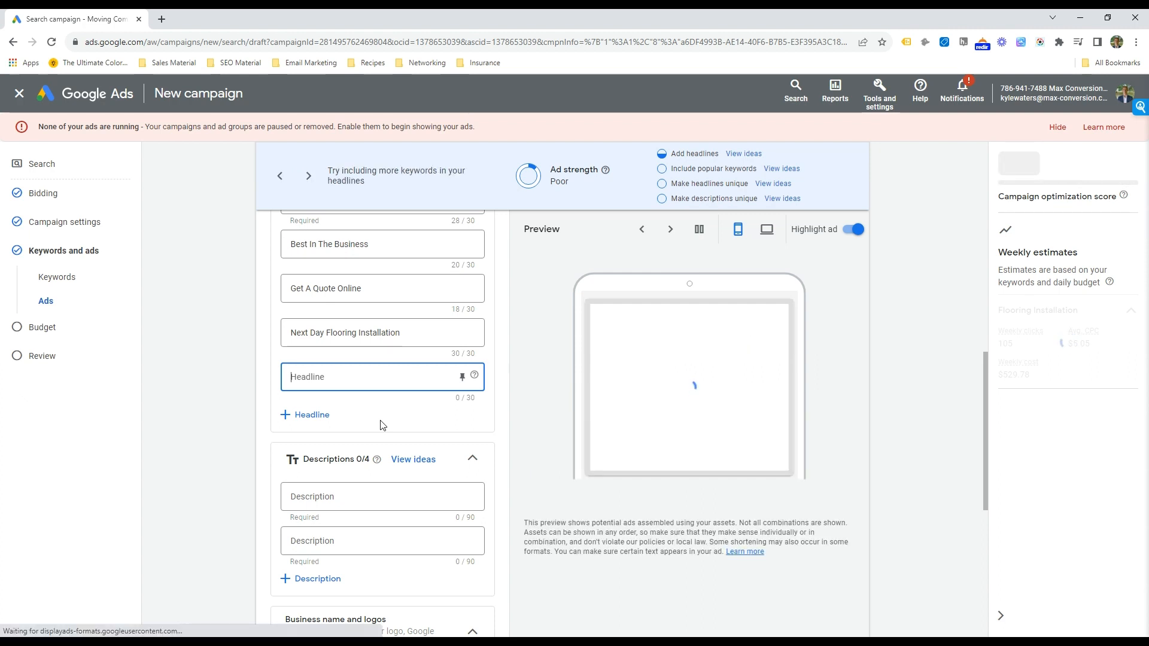
Step: Enter #1 Rated Flooring Company as the ad's seventh headline
text(#1 R)
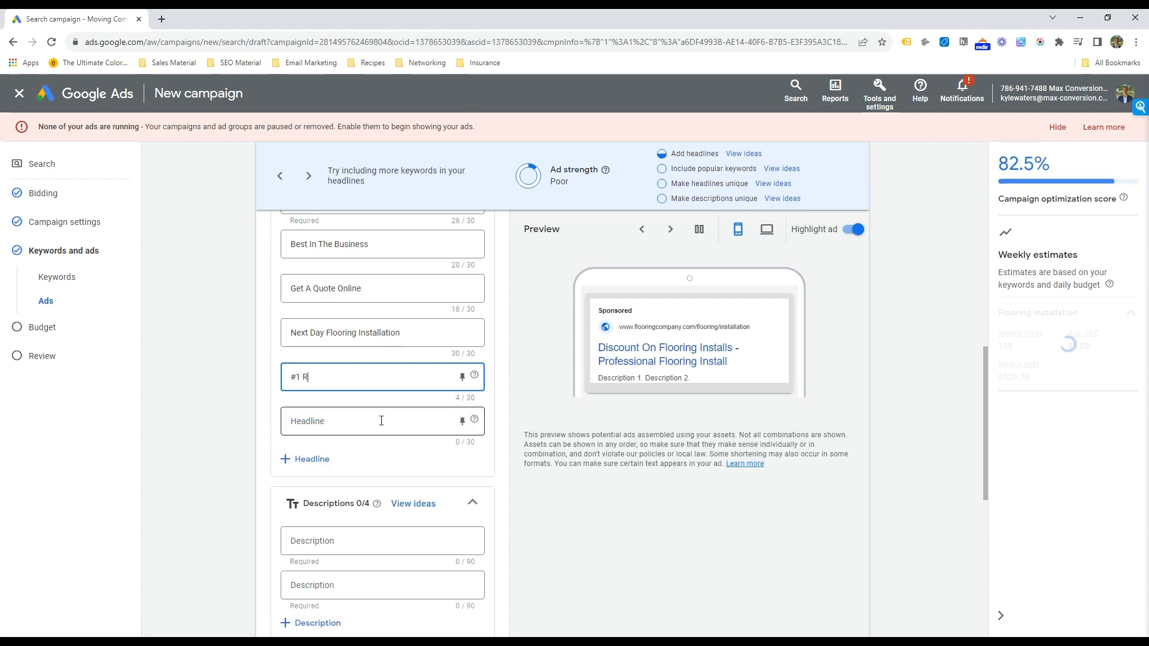
text(ated Flooring Com)
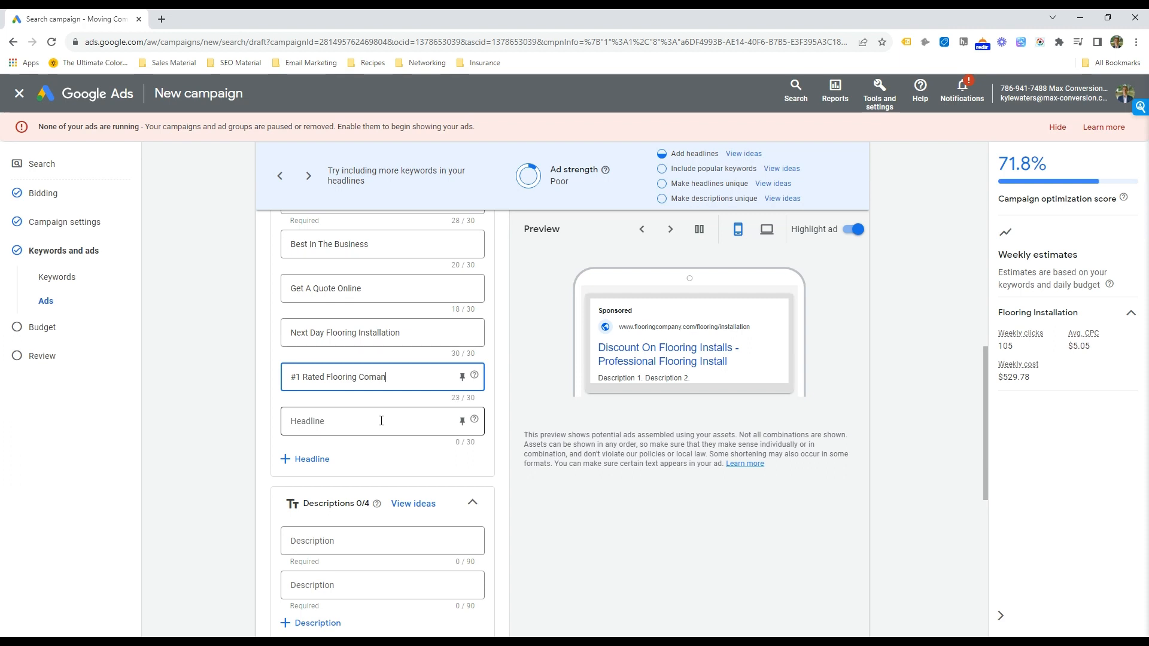
text(pany)
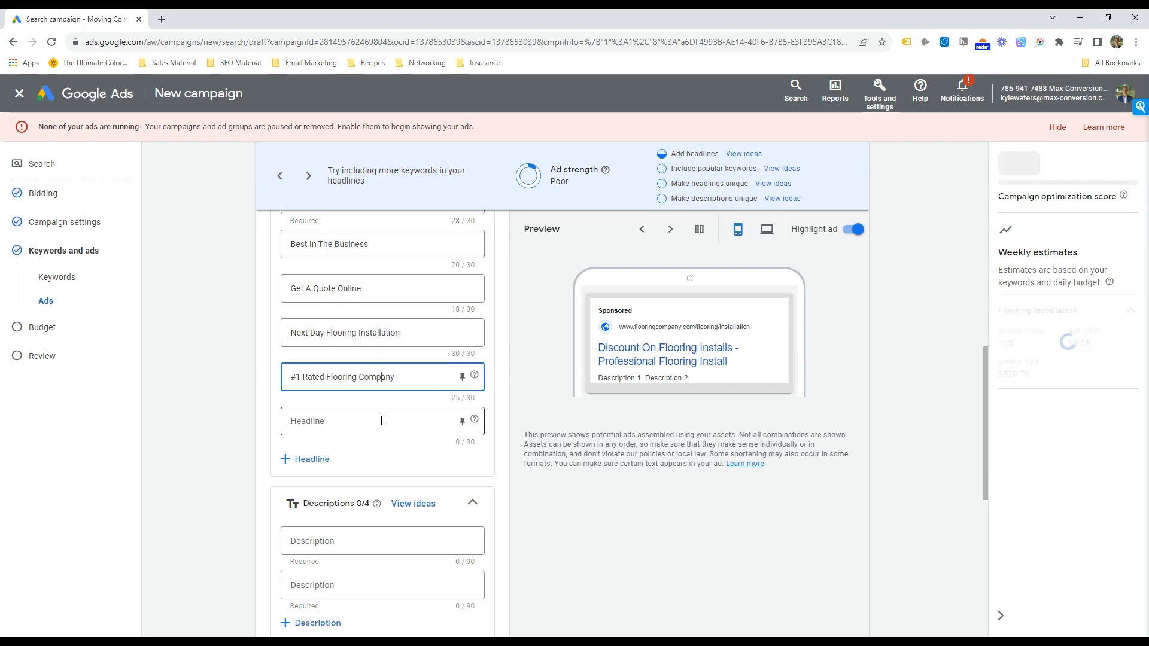
Step: Review the wording of the third headline about the St Louis company and the first headline about discounts
scroll(314, 401, up, 3)
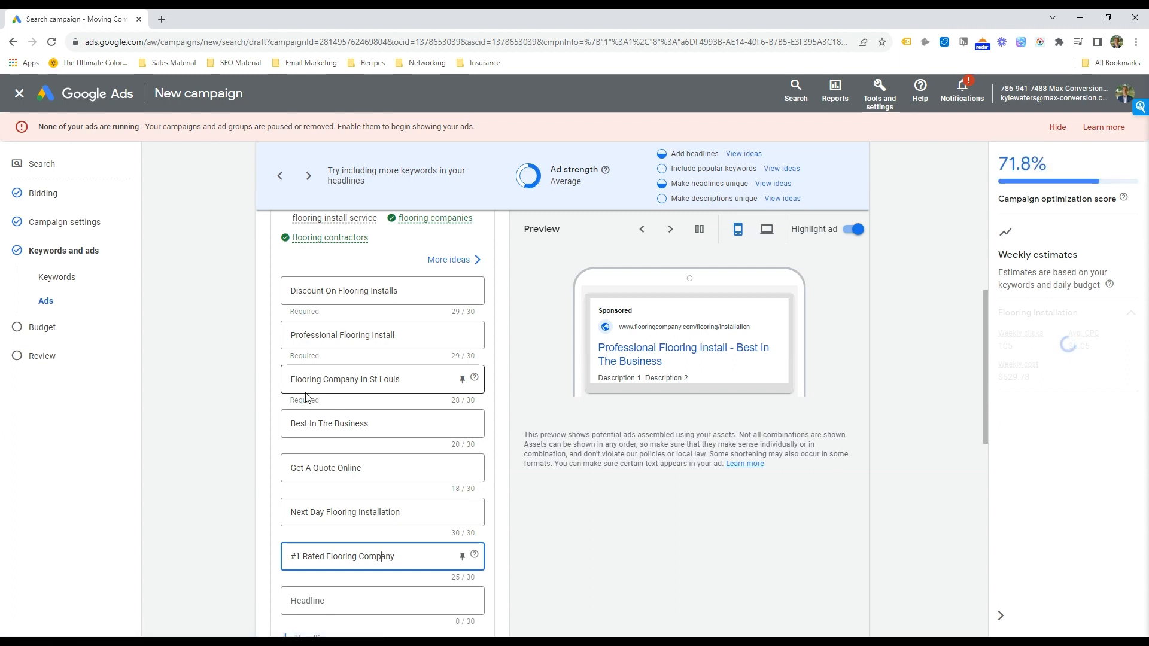
drag(316, 379, 379, 380)
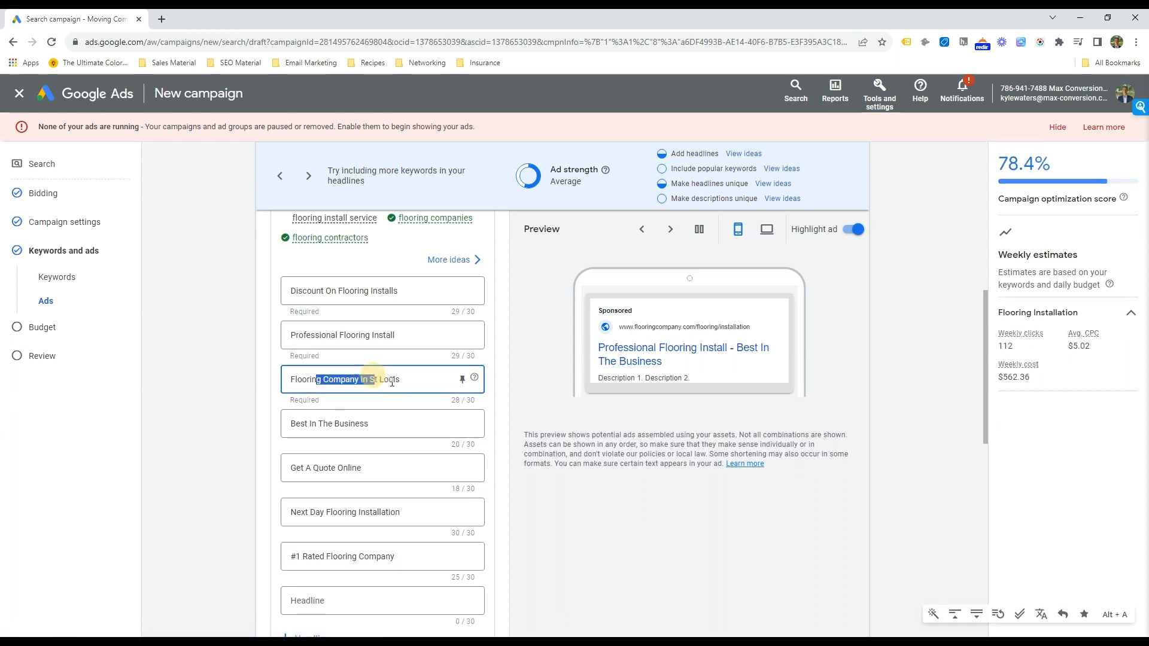
click(390, 379)
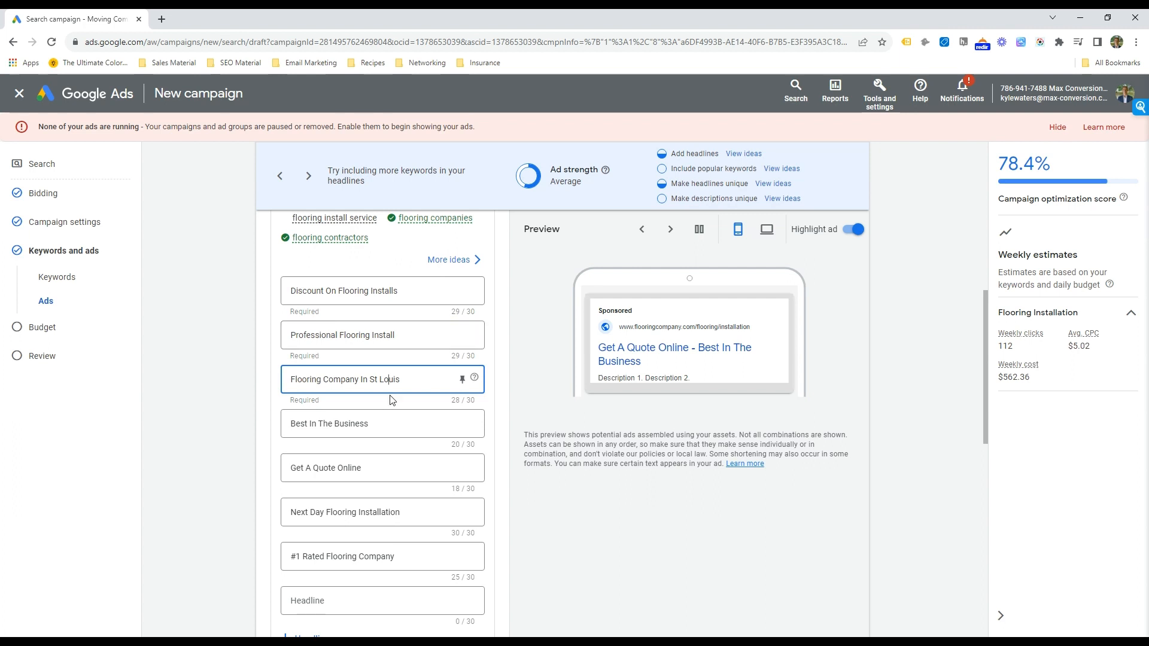
drag(404, 379, 256, 385)
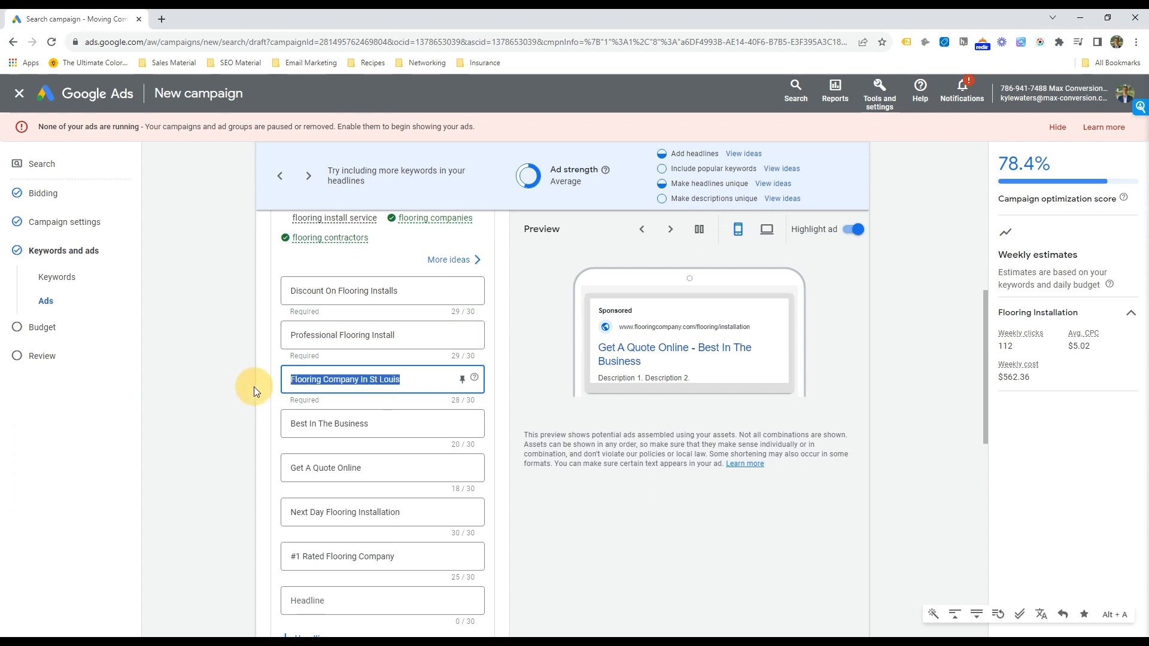
click(376, 379)
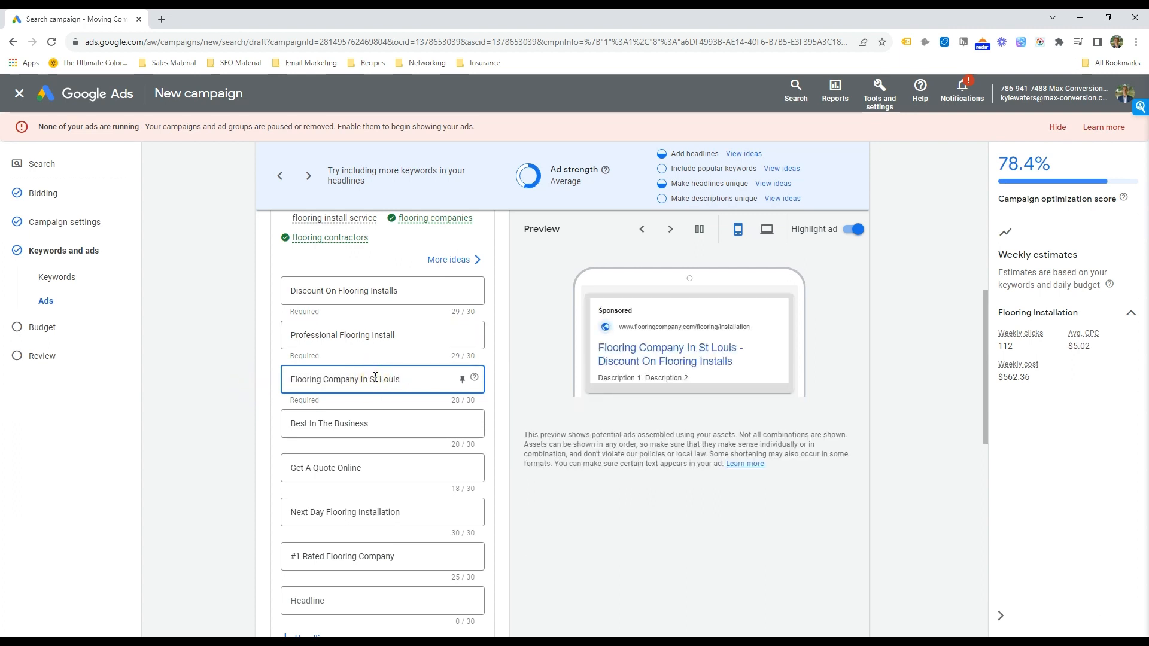
click(384, 290)
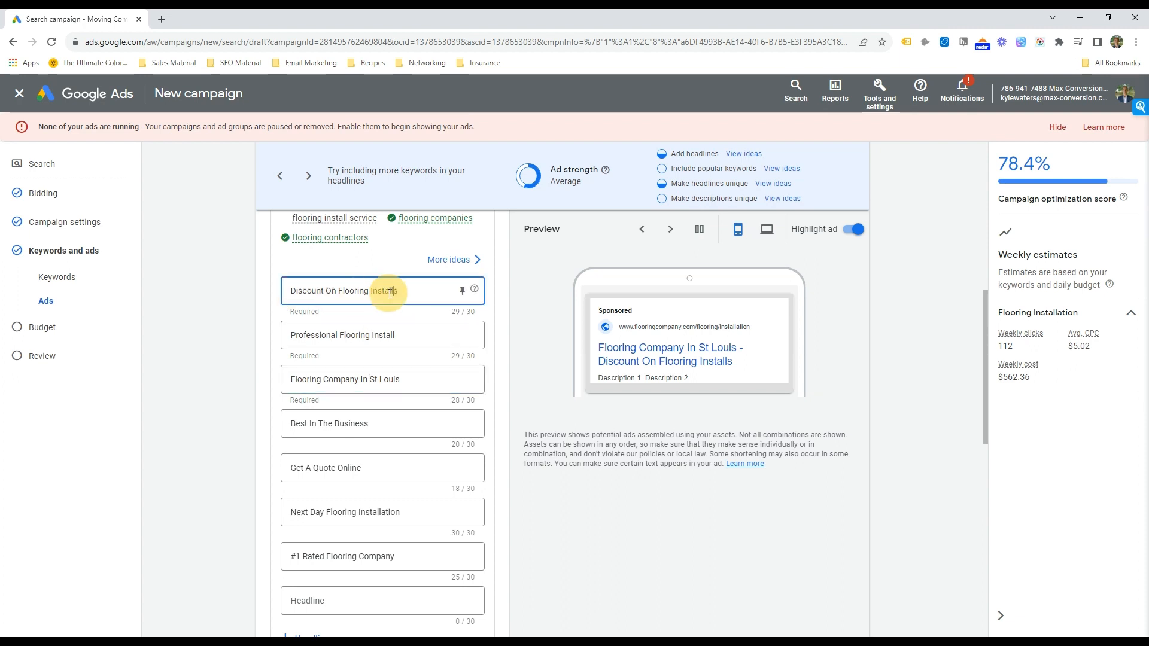
triple_click(392, 291)
click(406, 289)
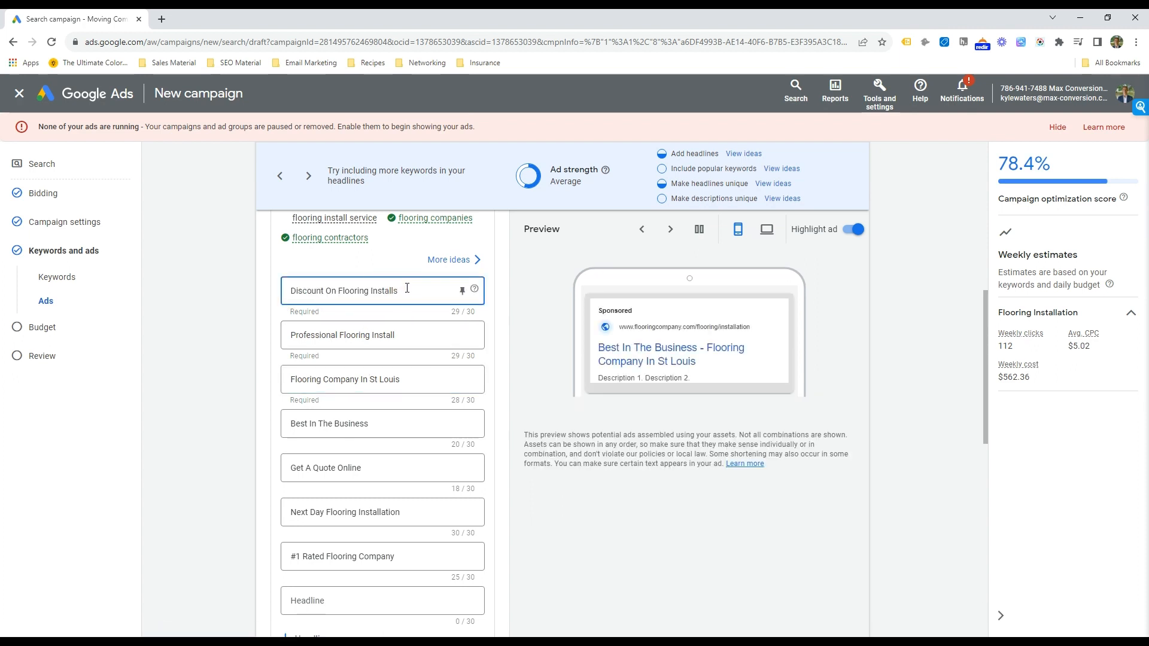
Step: Enter the first description: Flooring Installation Services In St. Louis, MO. We Are #1 Rated In The Area. Get In Touch
scroll(397, 335, down, 4)
click(348, 482)
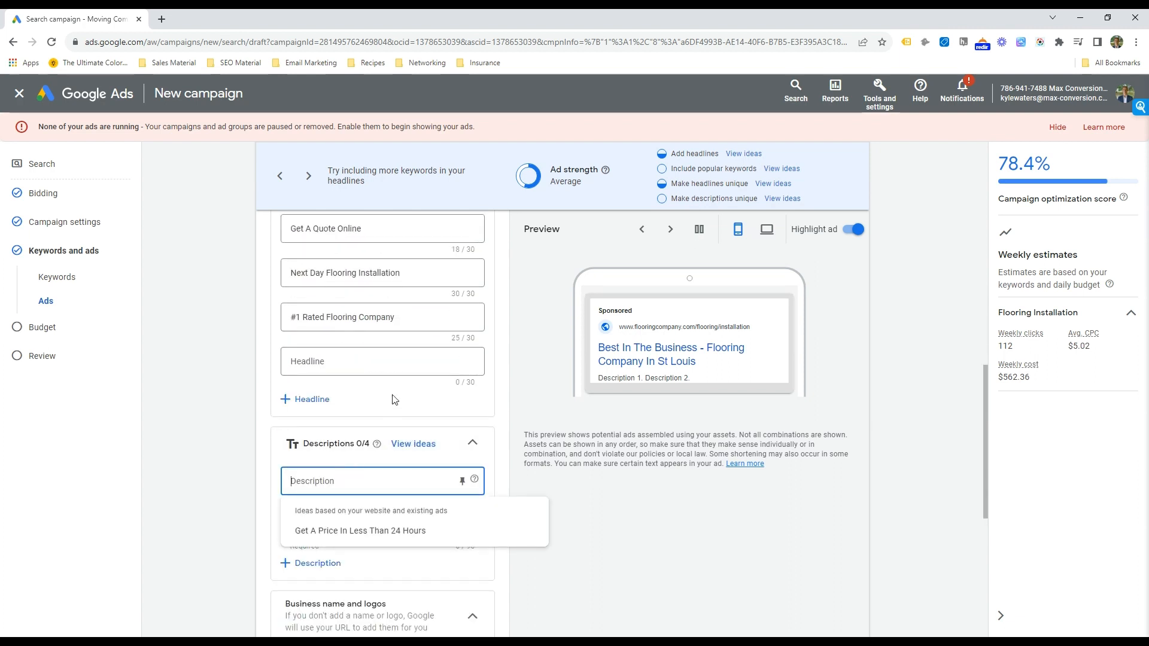
text(Floorin)
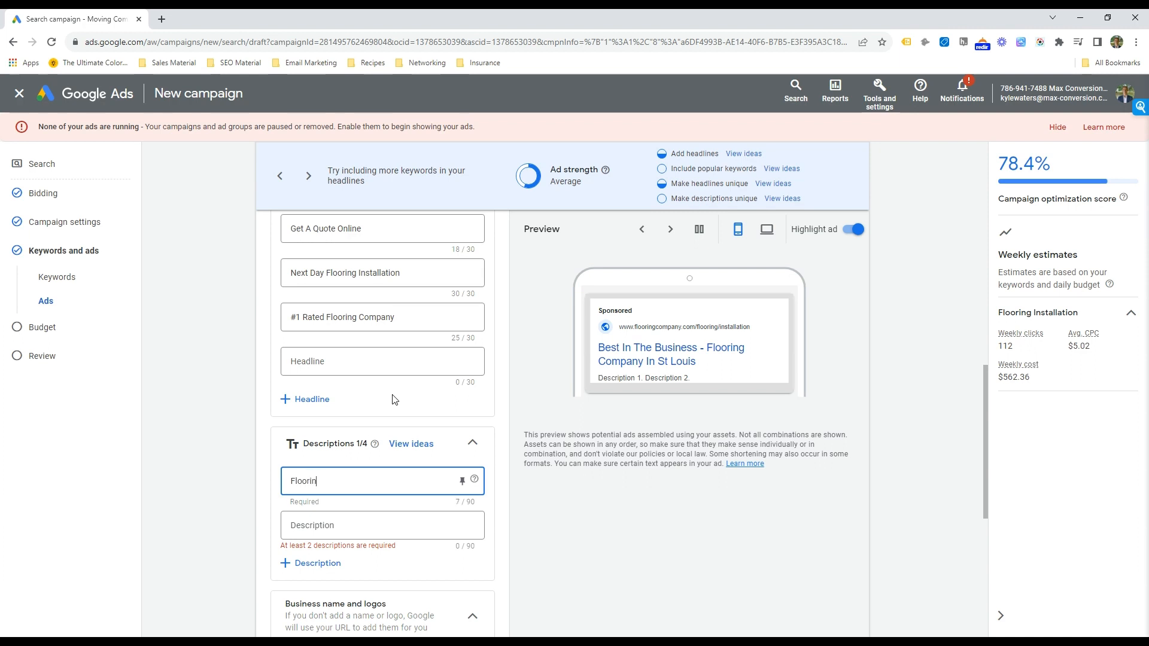
text(g Instal)
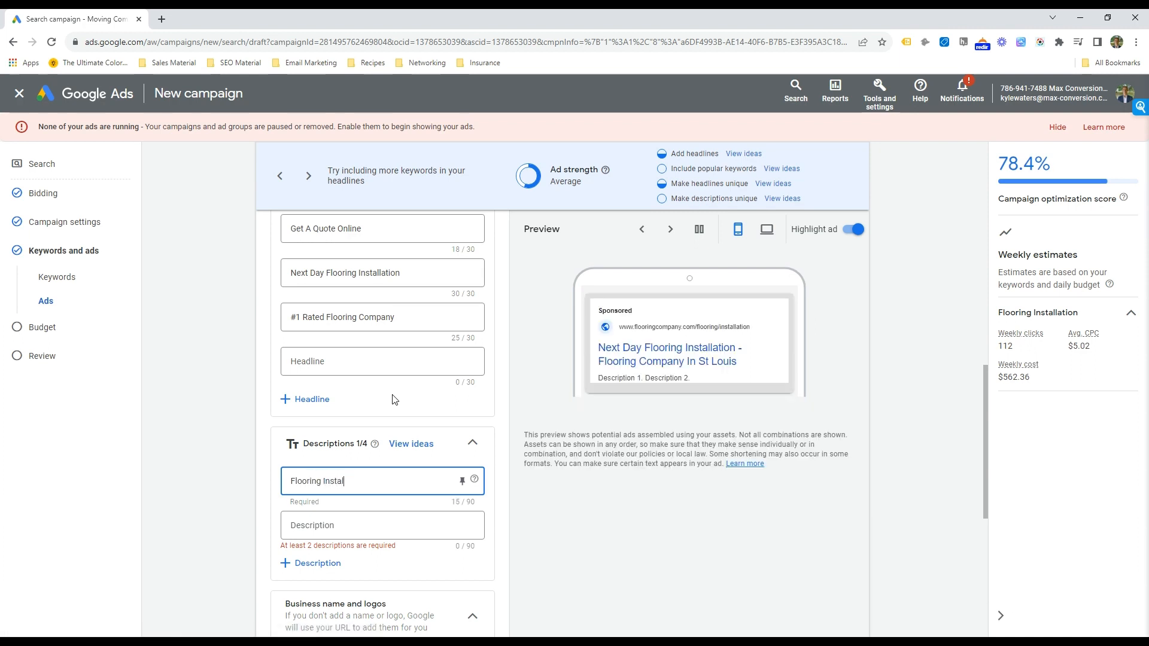
text(lation Service)
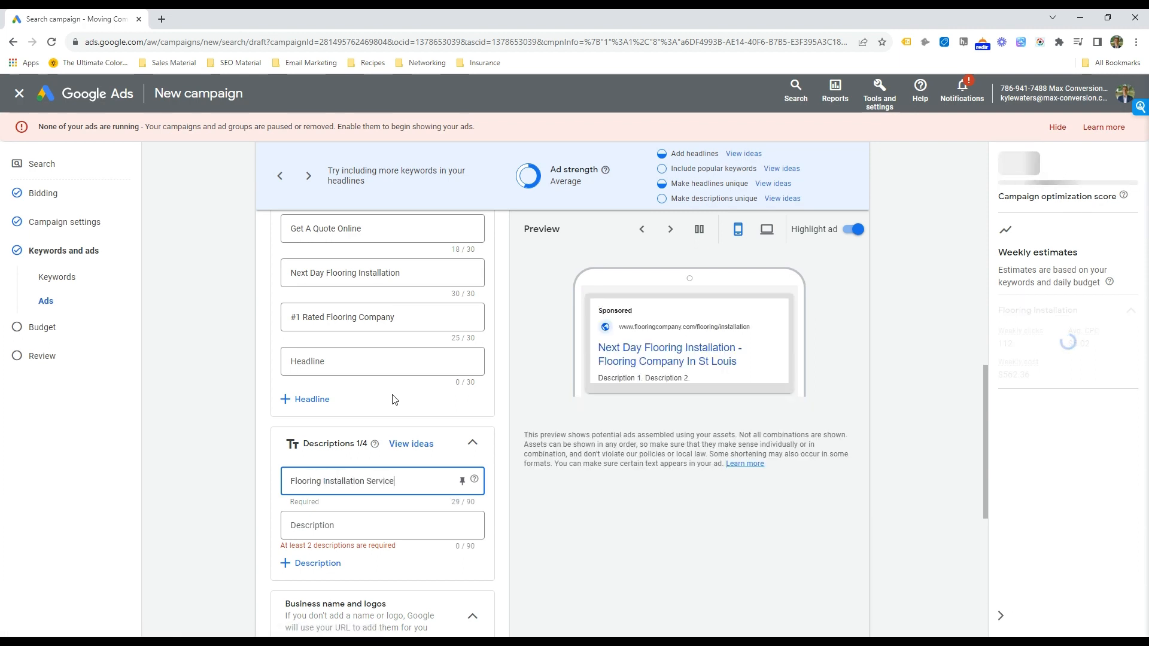
text(s In St. )
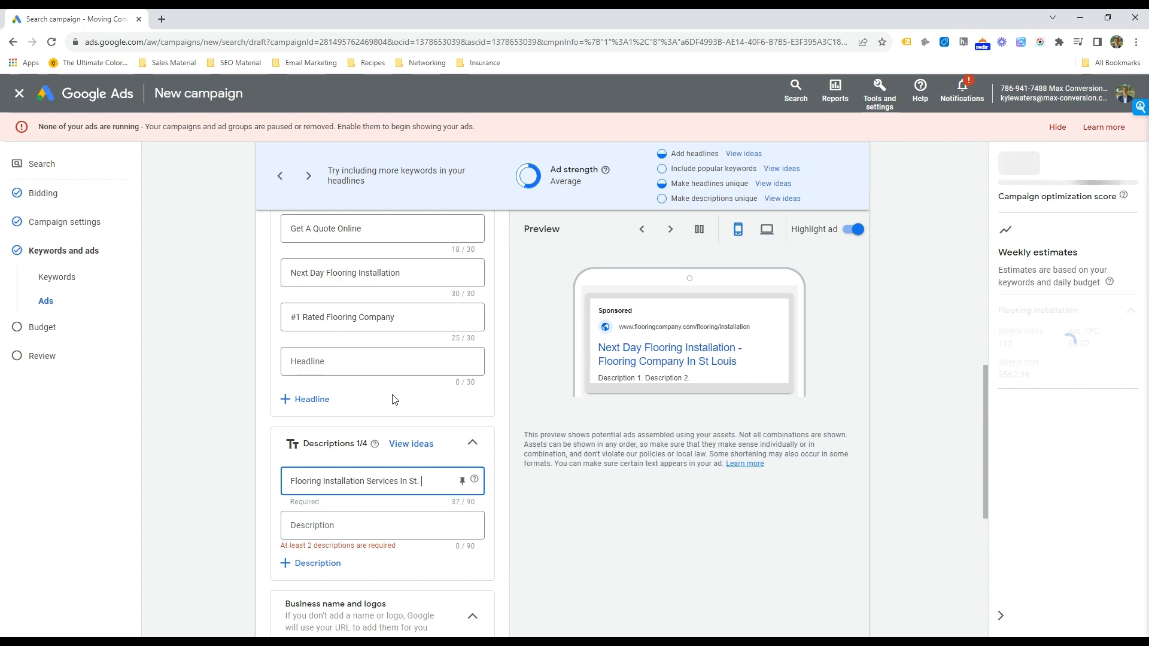
text(Louis, MO)
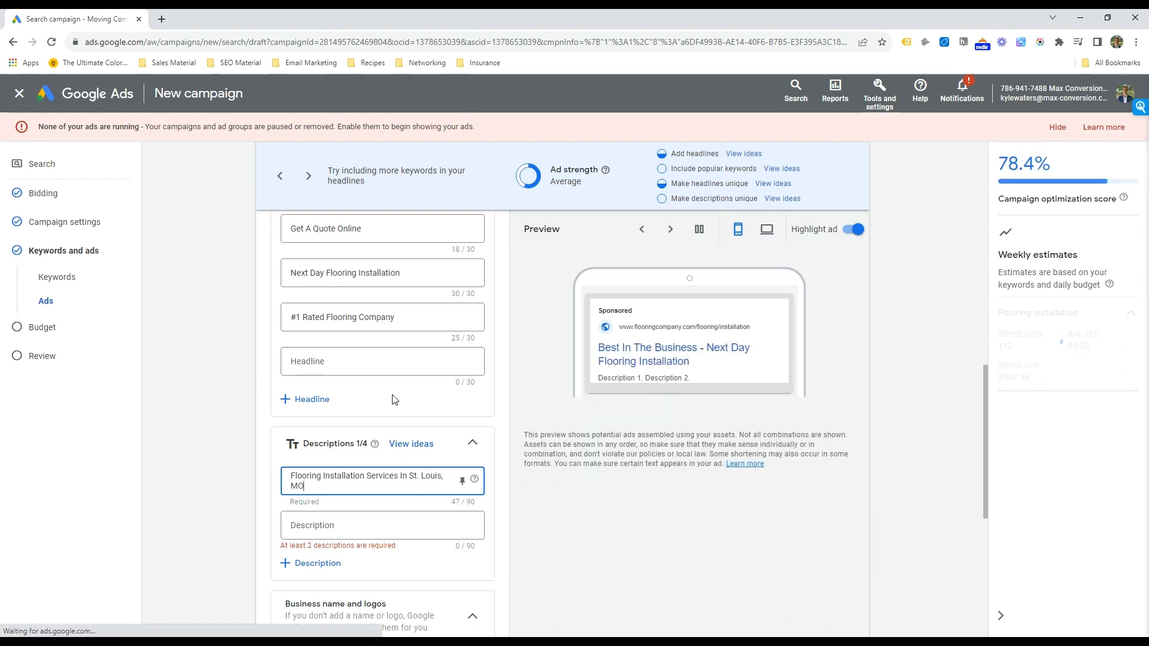
text(. We Are #)
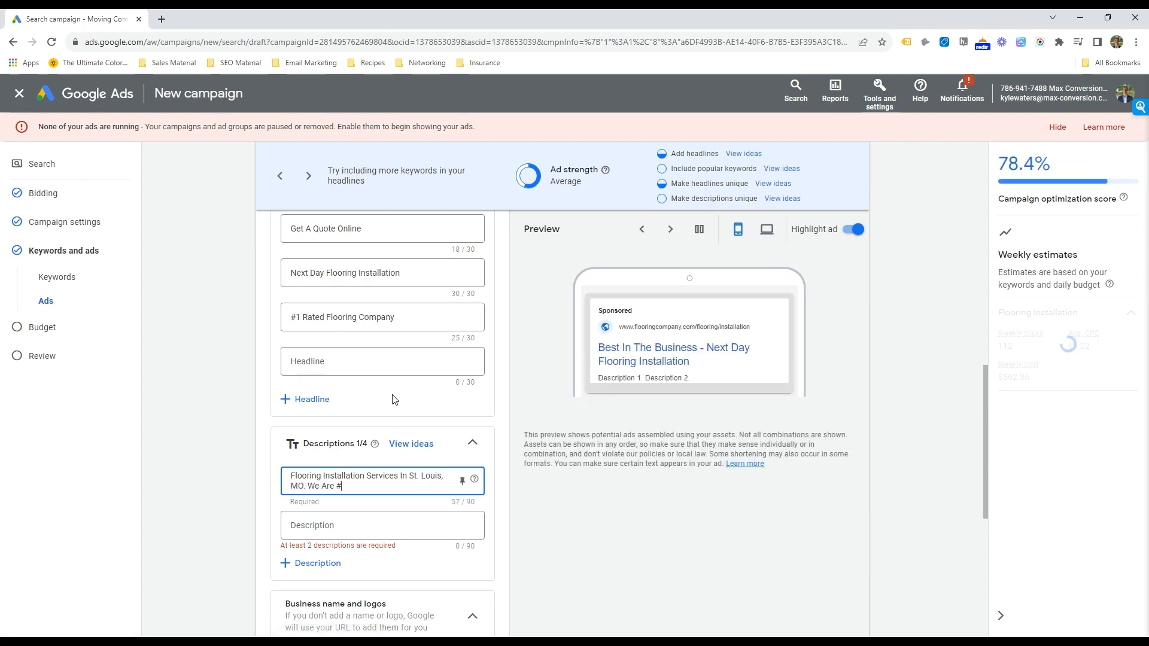
text(1 Rated In )
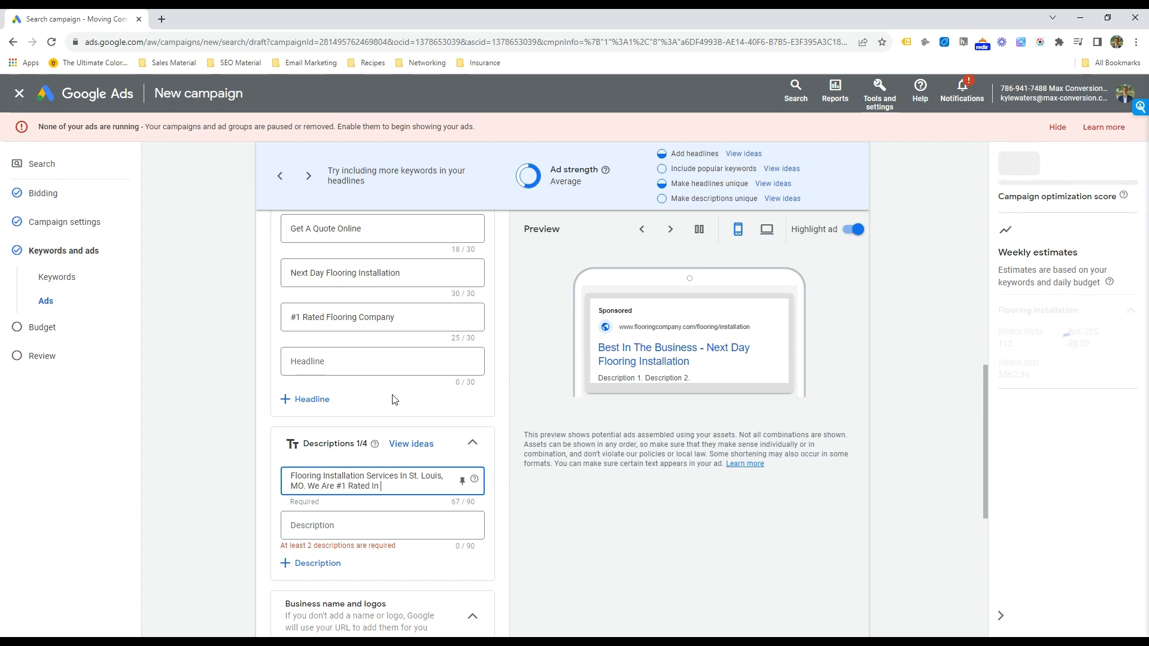
text(The ARea)
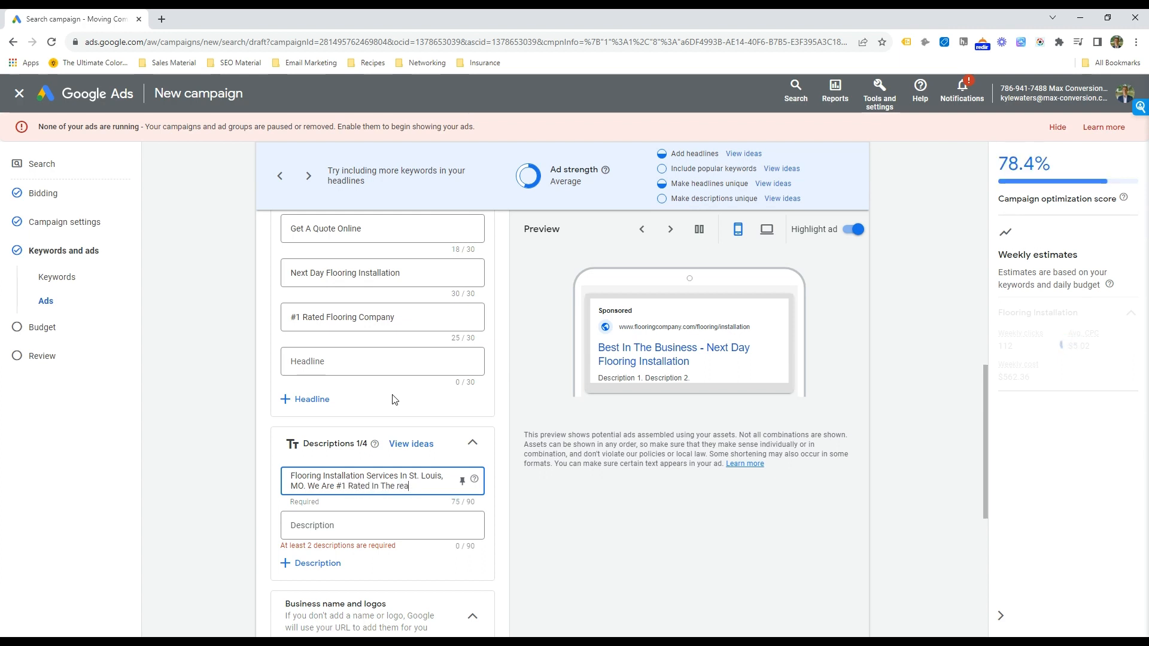
text(. Get In T)
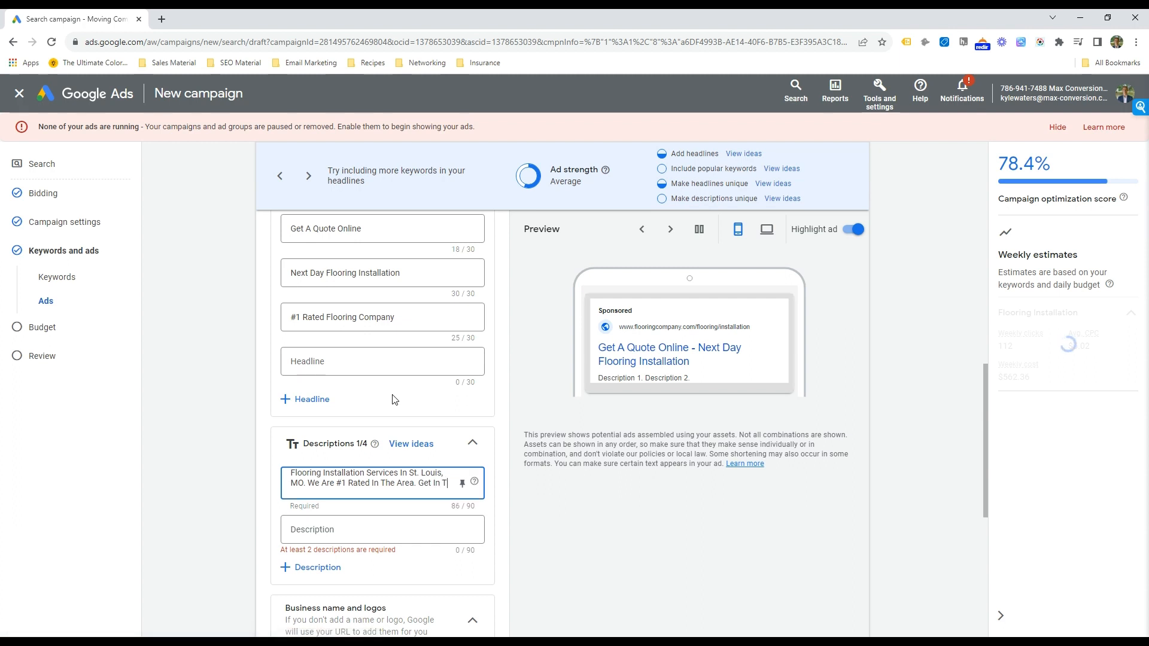
text(ouch.)
key(BackSpace)
key(Tab)
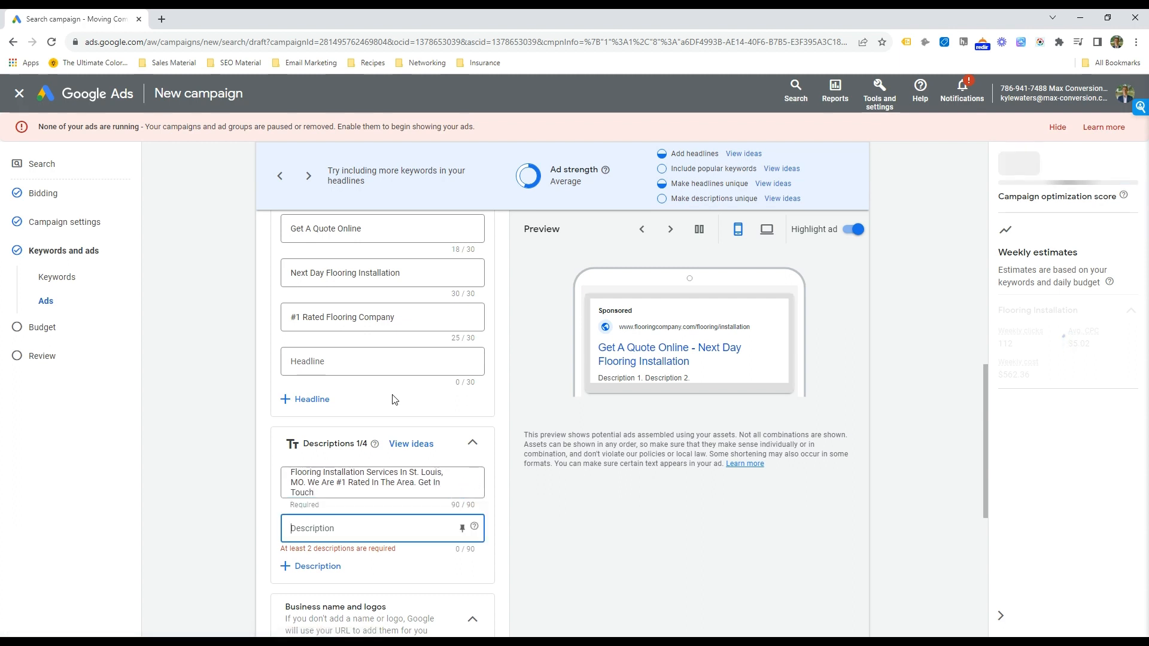
Step: Use the suggested Get A Price In Less Than 24 Hours as second description, adding: We Install All Types Of Floors. Wood, Carpet, & More
click(316, 524)
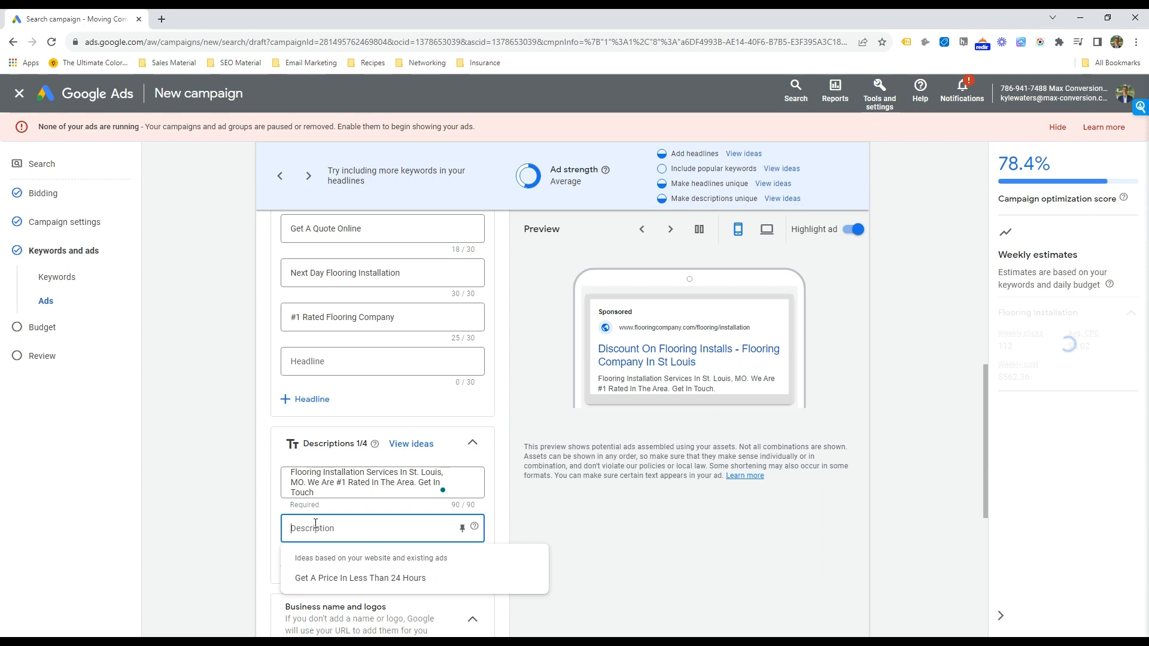
click(347, 577)
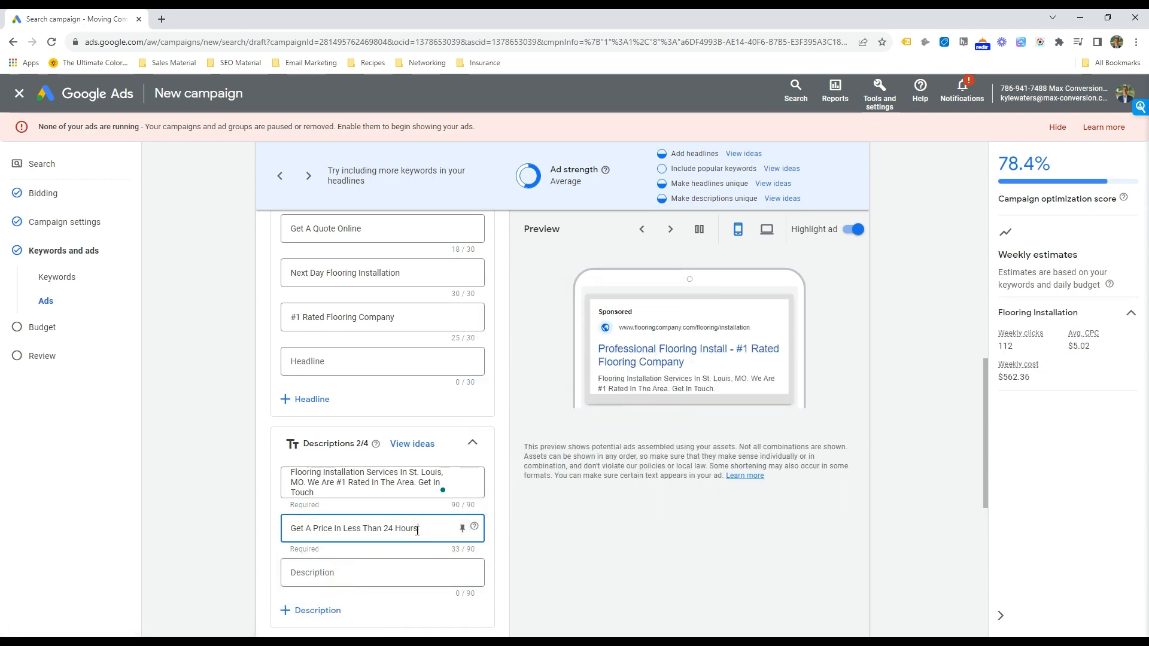
text(. We Inst)
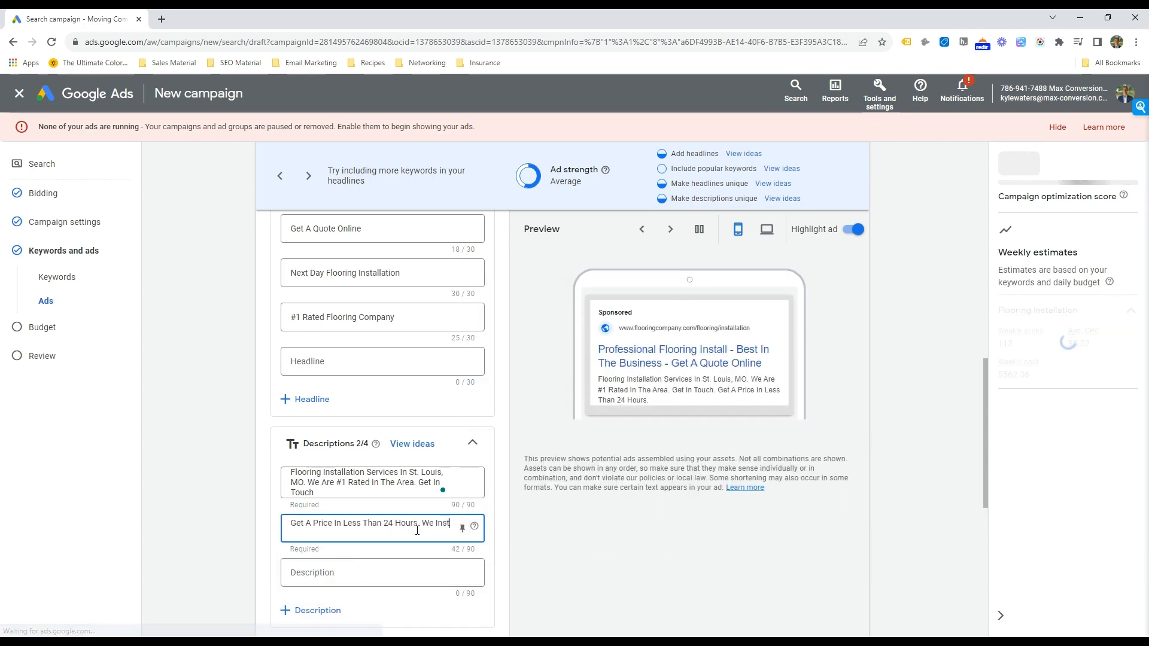
text(all All Types of)
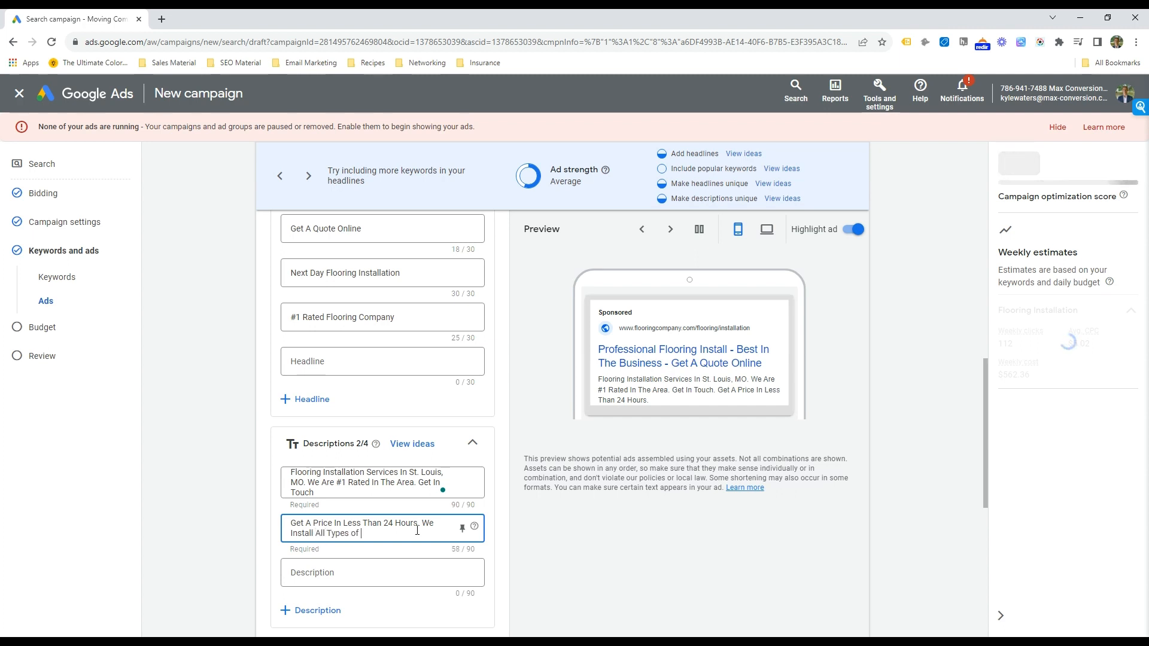
key(BackSpace)
key(BackSpace)
key(BackSpace)
text(Of Floors)
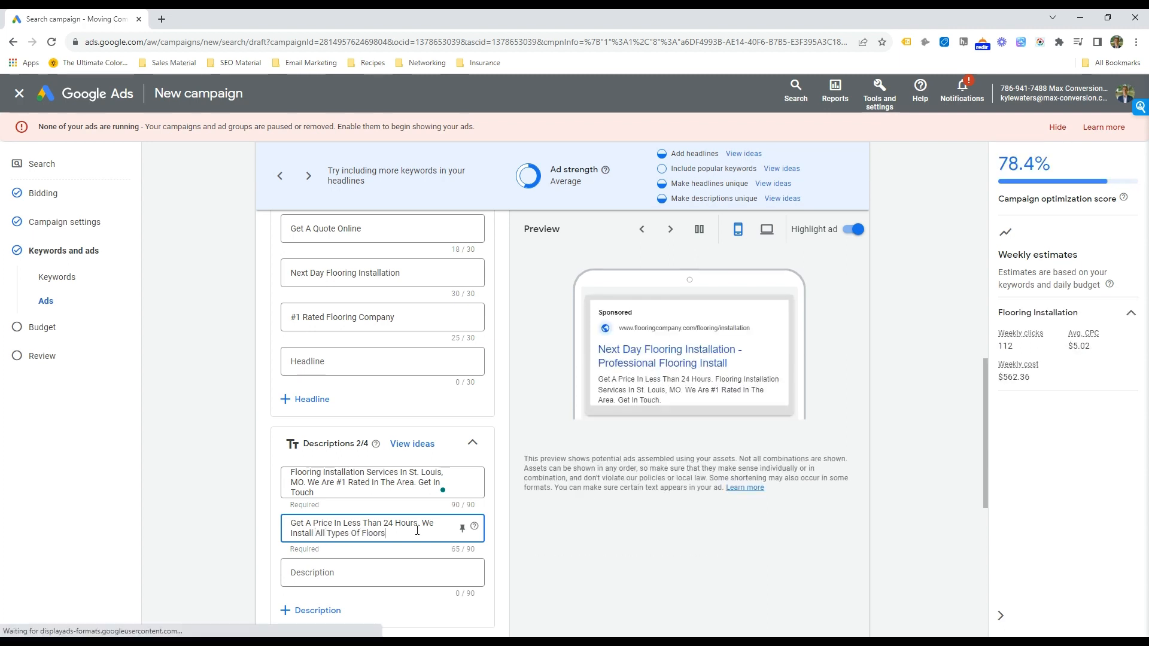
text(. Wood, Carpet,)
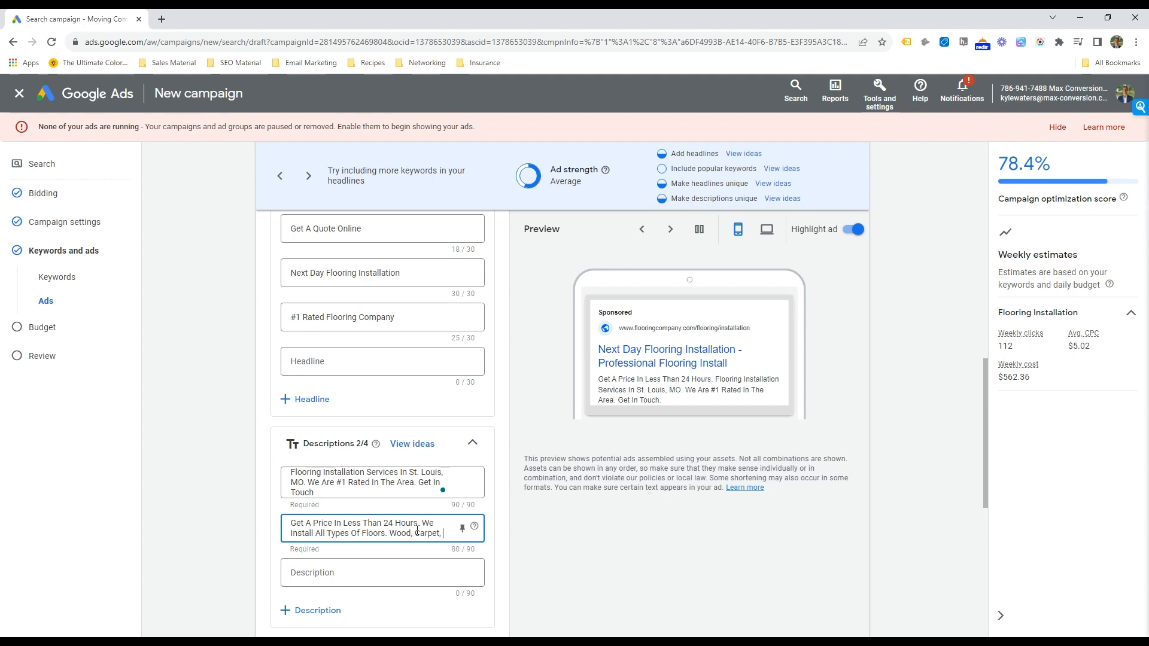
text( & More.)
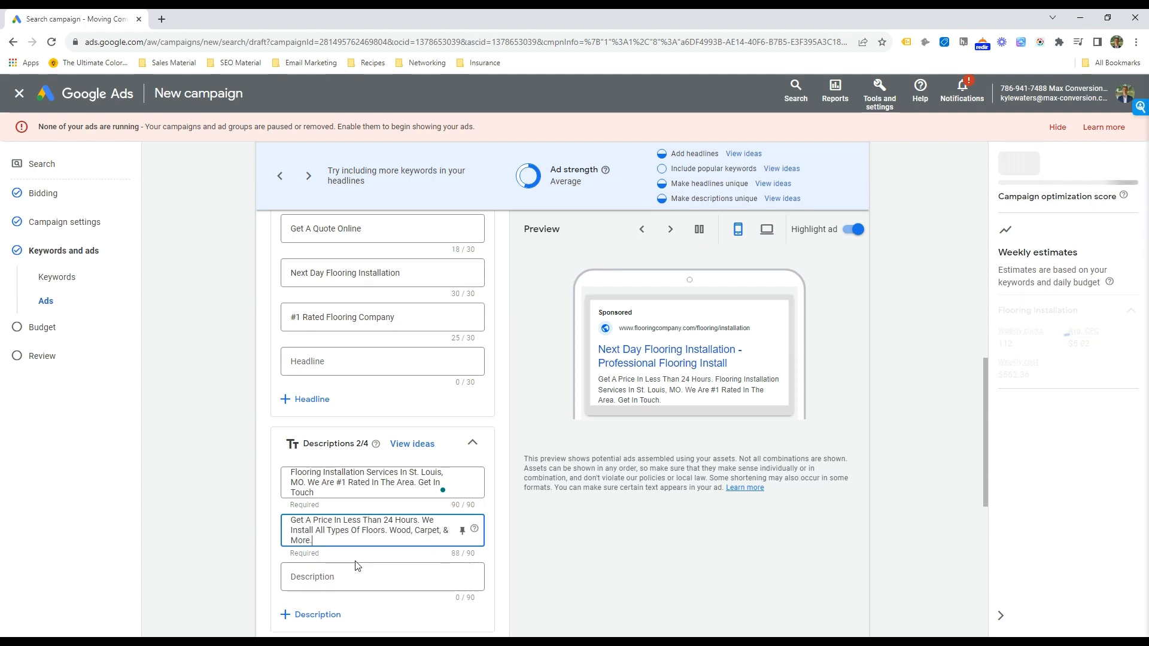
Step: Enter the third description: Tile Installation, Flooring Repair, Hardwood Installation, Waterproof Flooring, Offices
click(323, 575)
text(Qoo)
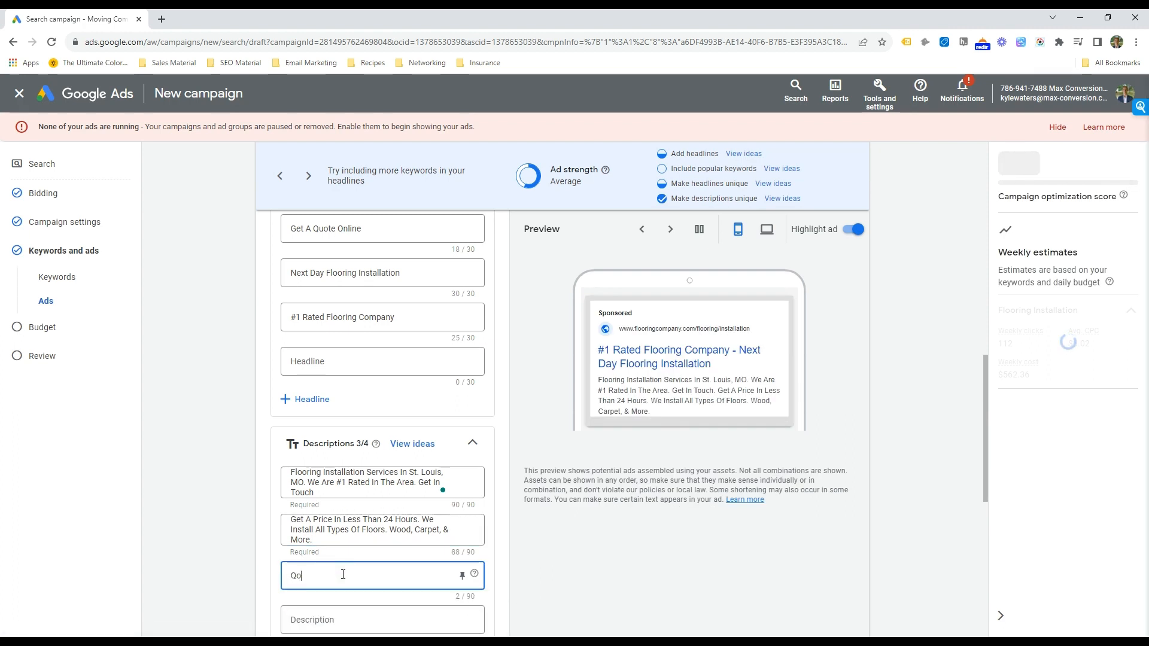
key(BackSpace)
key(BackSpace)
key(BackSpace)
text(Tile Ins)
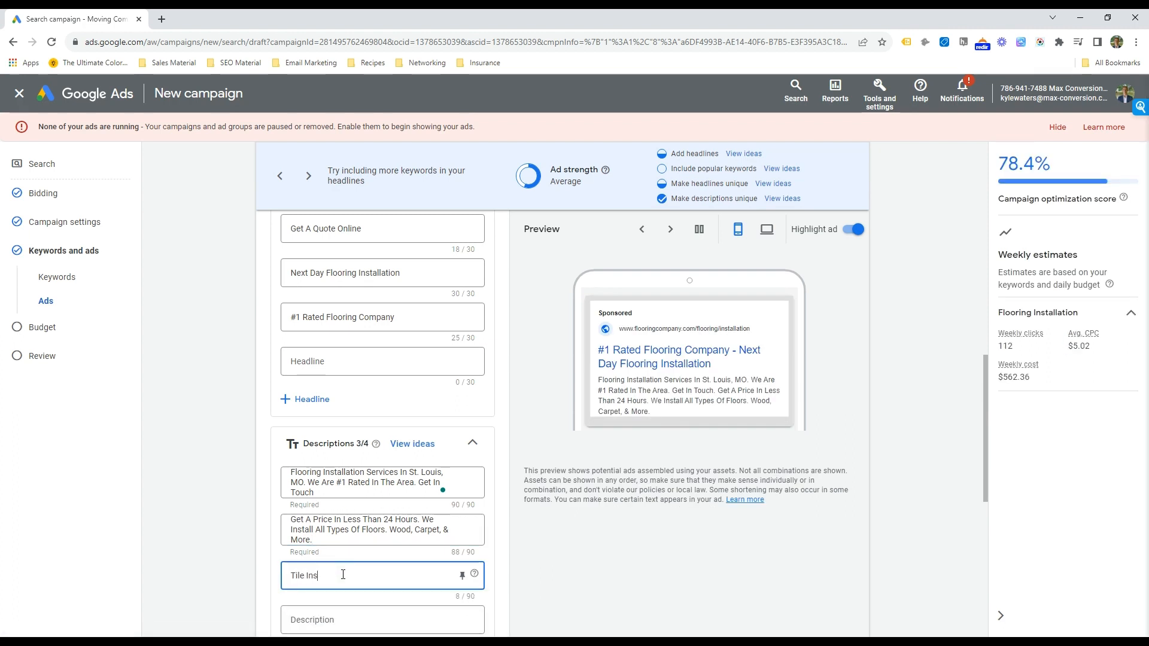
text(tallation, Flooring repari)
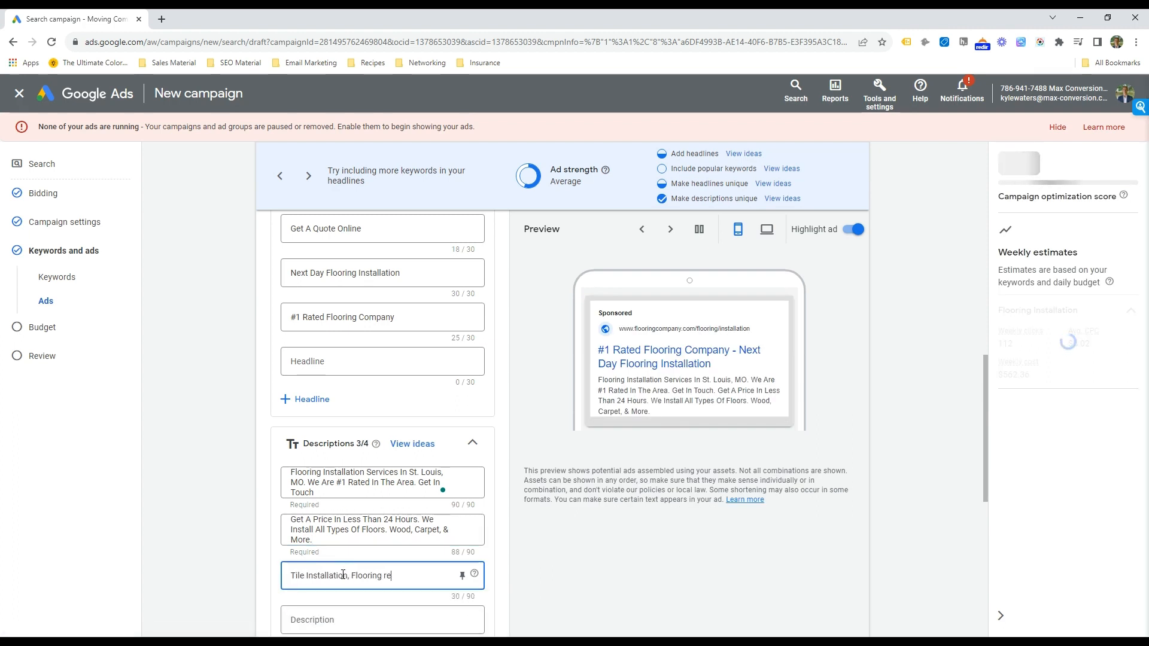
key(ctrl+shift+Left)
text(rpe)
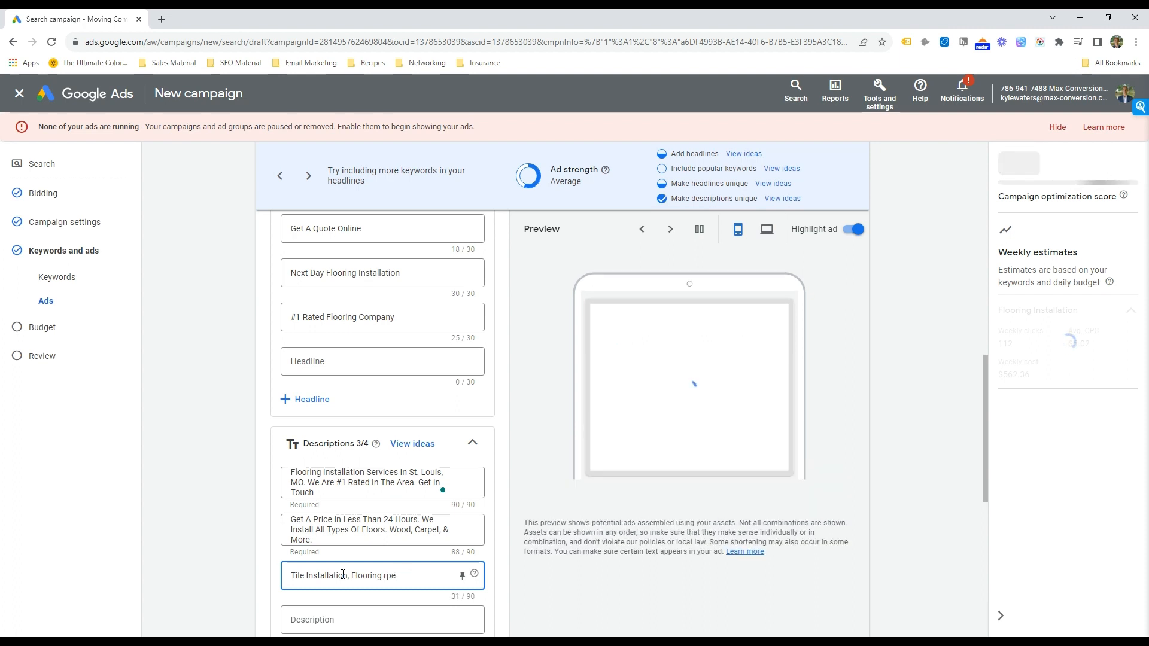
key(BackSpace)
key(BackSpace)
key(BackSpace)
text(Repair,)
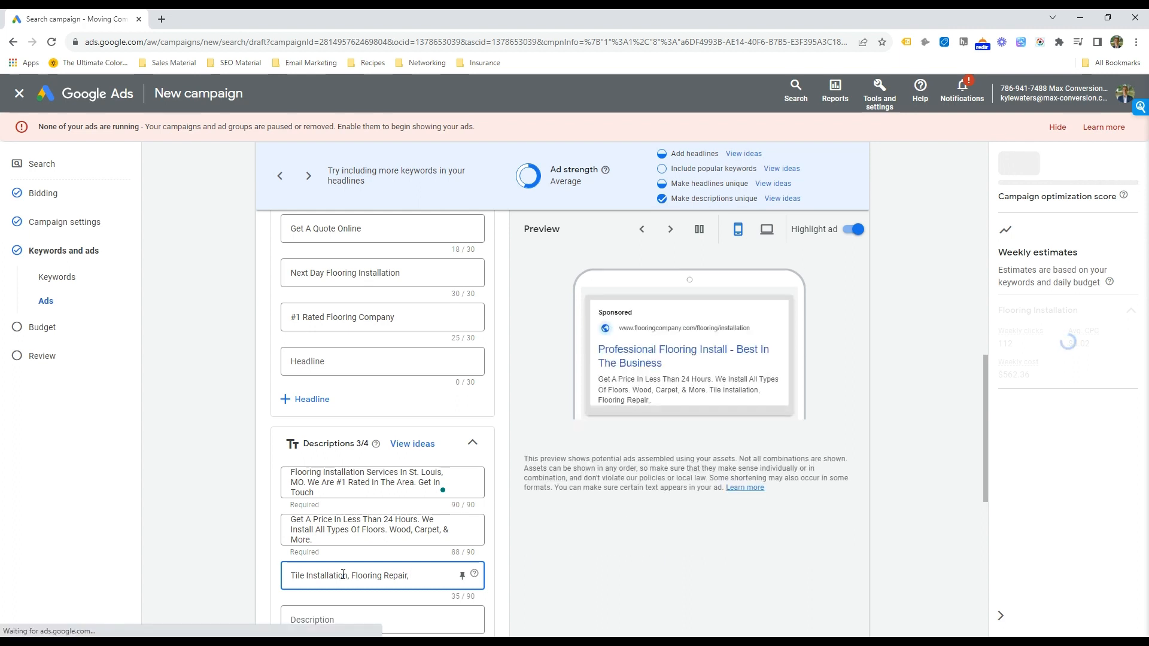
text(Hardwood Installation)
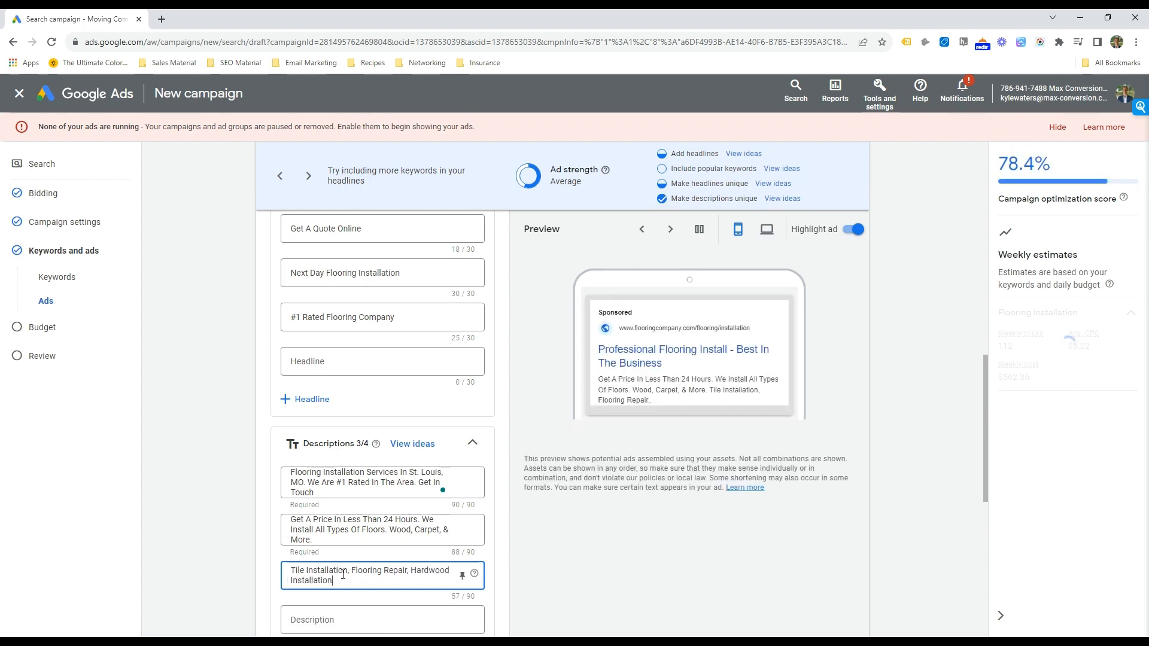
text(,)
text( Wat)
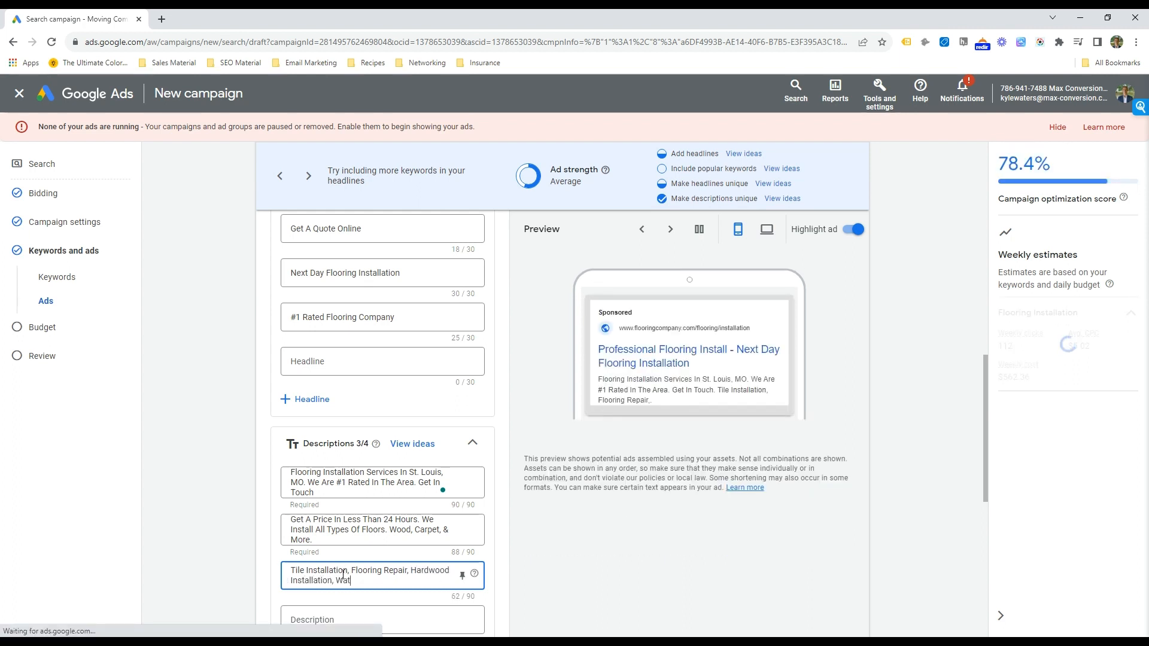
text(erfroof Floo)
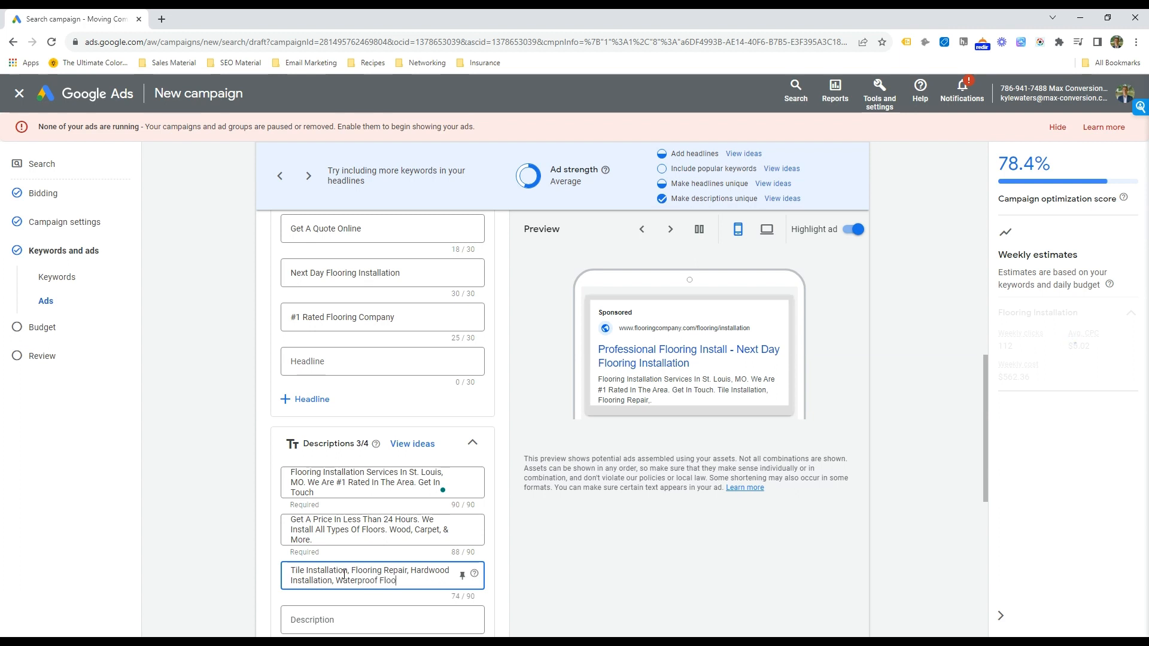
text(ring, )
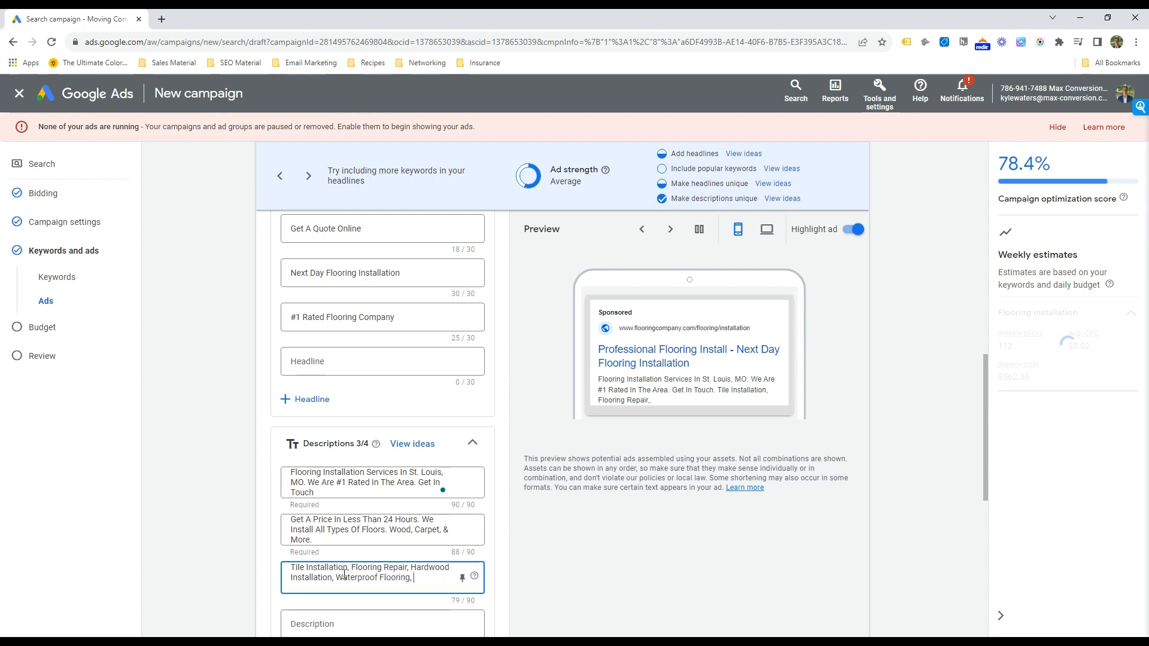
text(Offices.)
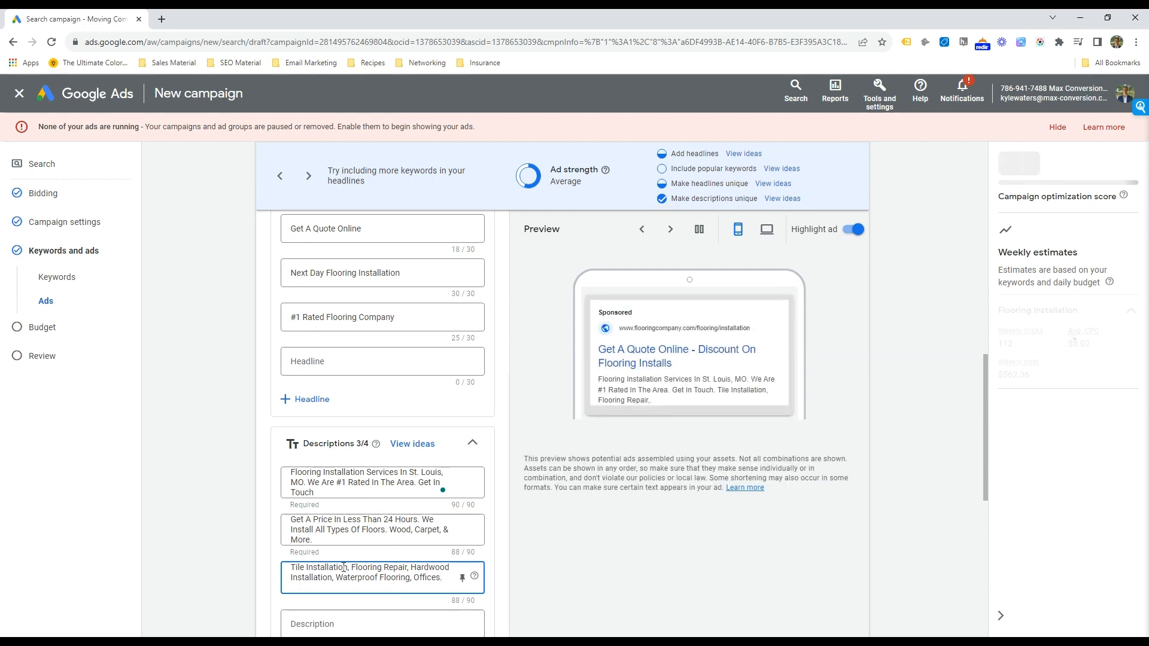
Step: Review the ad's three descriptions alongside its headlines, including the St. Louis wording in the first description
scroll(331, 454, down, 1)
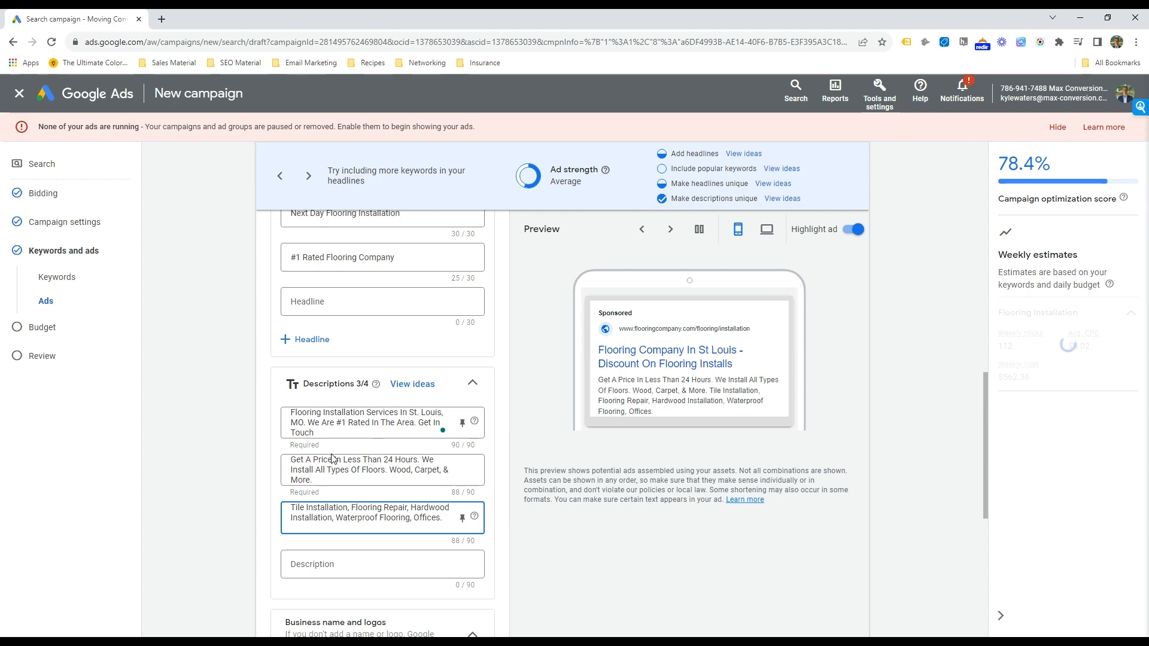
scroll(333, 459, down, 3)
scroll(341, 466, up, 6)
scroll(357, 480, down, 3)
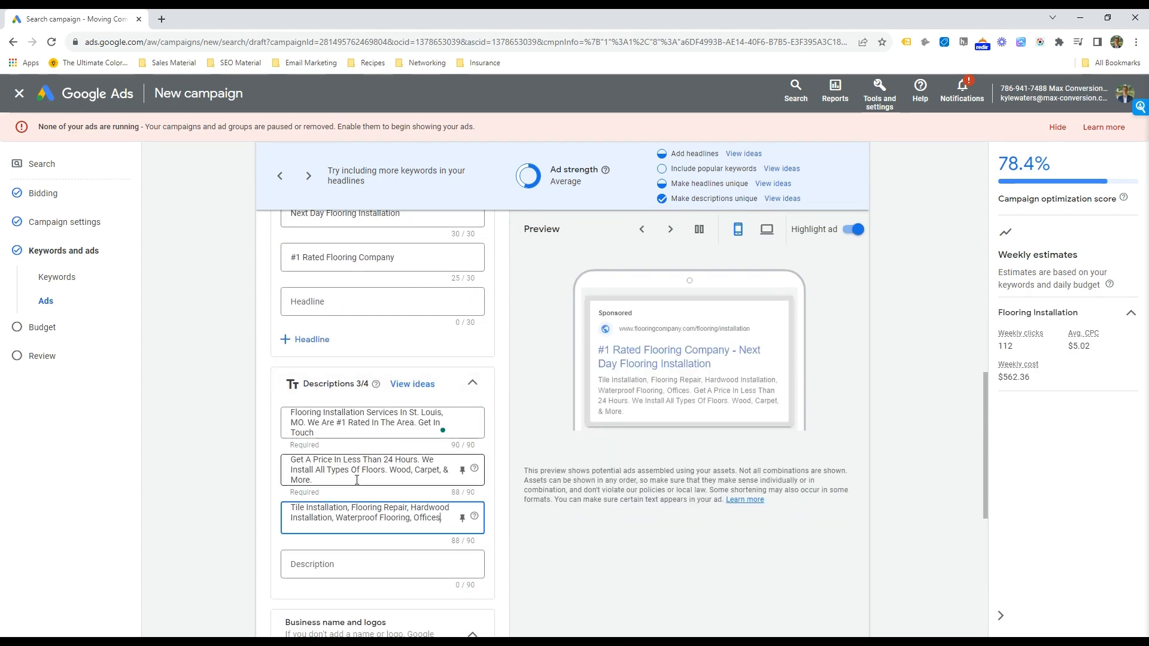
click(347, 422)
click(369, 471)
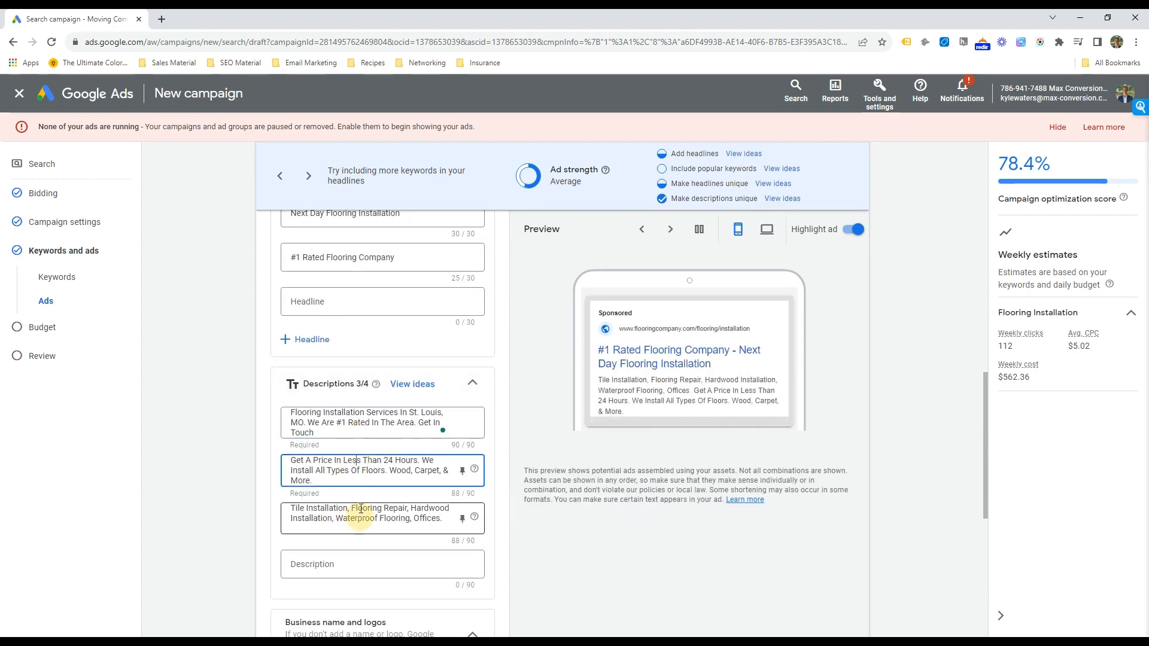
click(336, 424)
scroll(367, 400, up, 5)
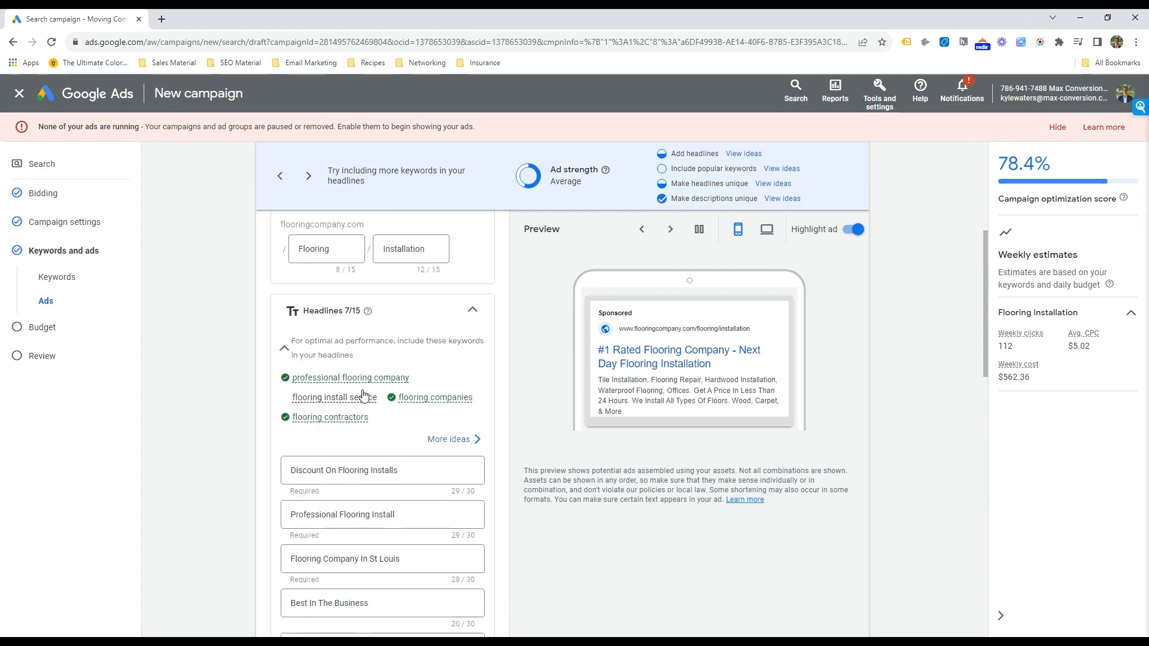
scroll(303, 304, down, 7)
drag(291, 295, 396, 296)
click(344, 295)
scroll(372, 353, up, 1)
scroll(374, 355, up, 12)
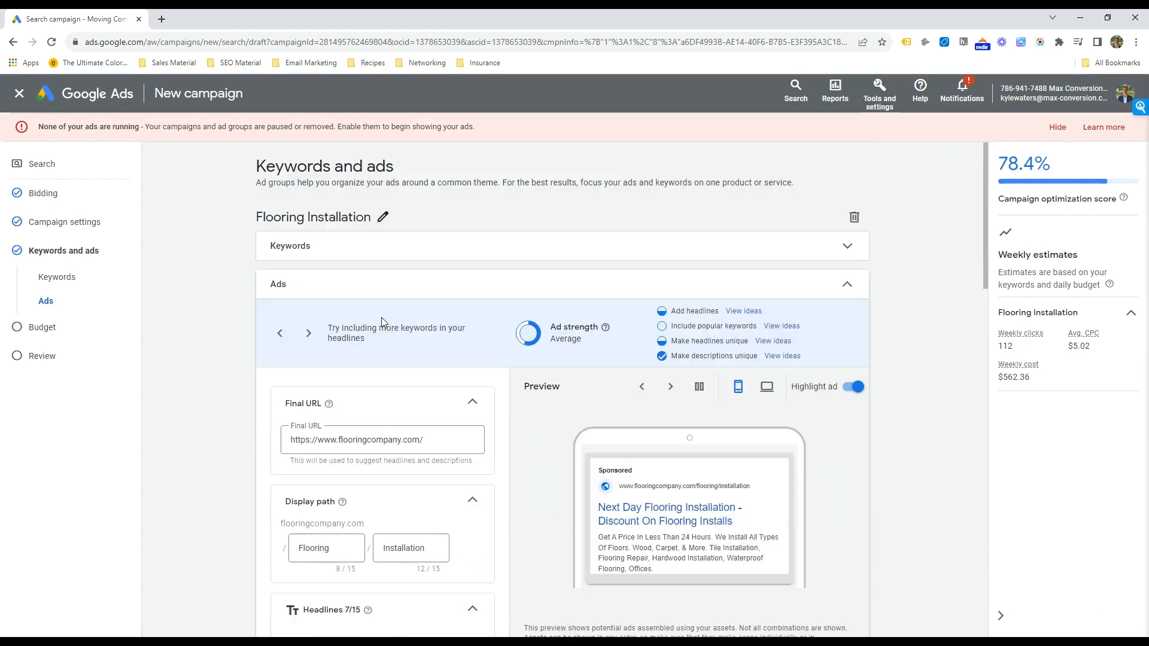
scroll(340, 322, down, 8)
scroll(340, 321, down, 10)
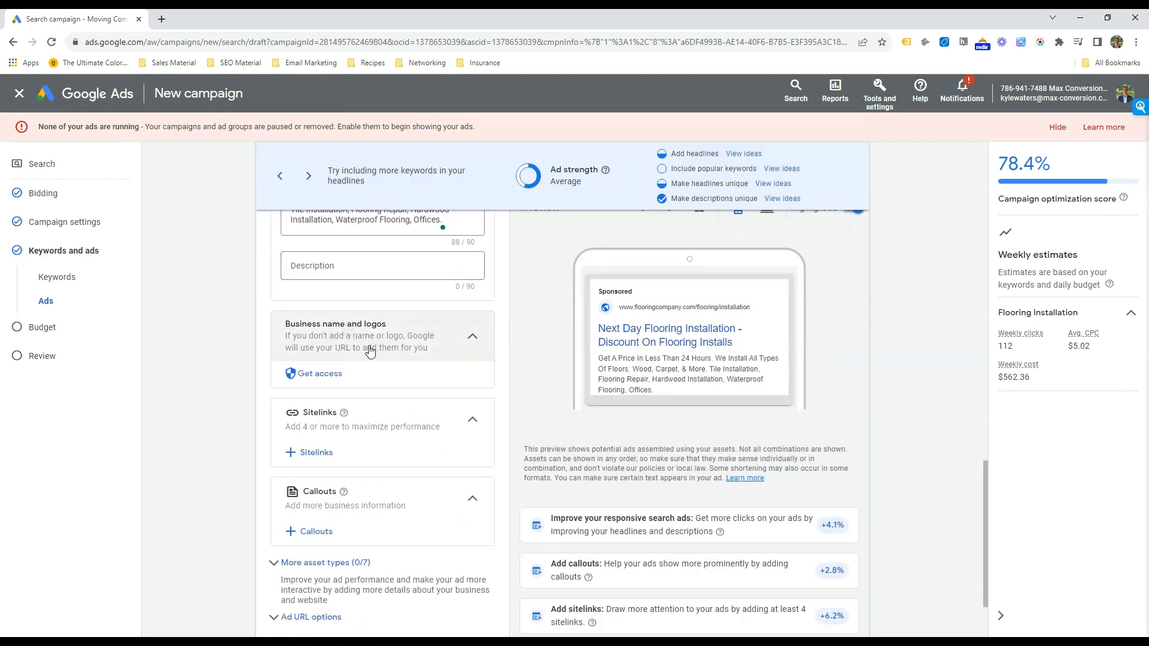
scroll(367, 351, up, 5)
drag(410, 353, 442, 354)
click(441, 354)
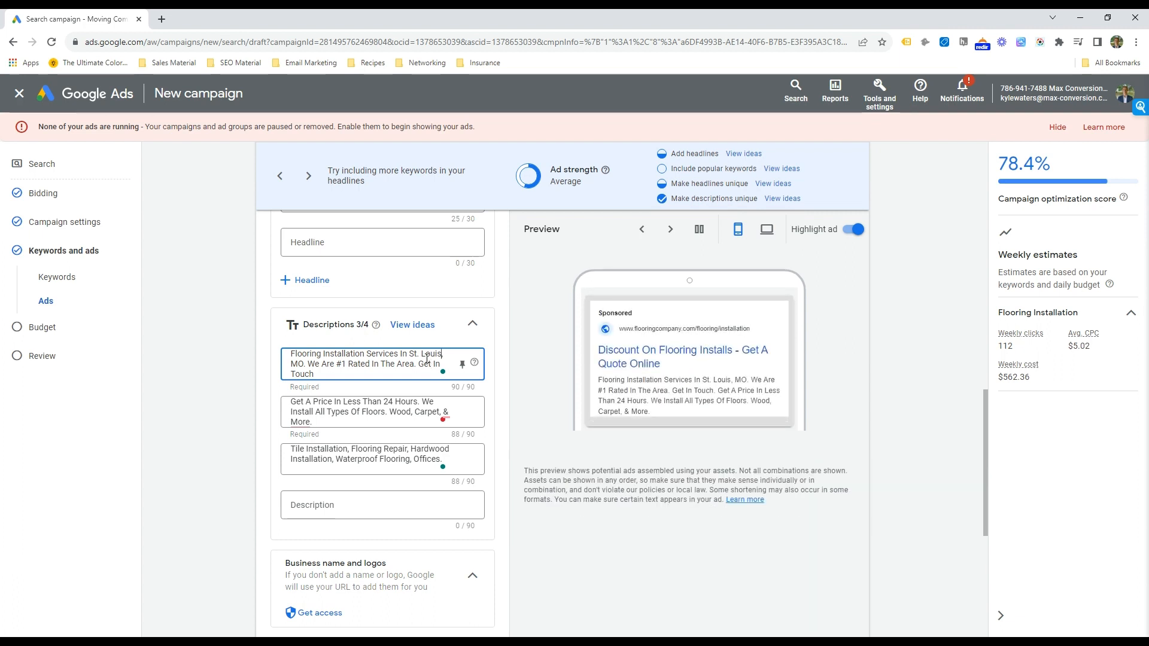
Step: Check the remaining asset sections and the ad URL options, leave them empty, and finish the ad
scroll(364, 430, down, 2)
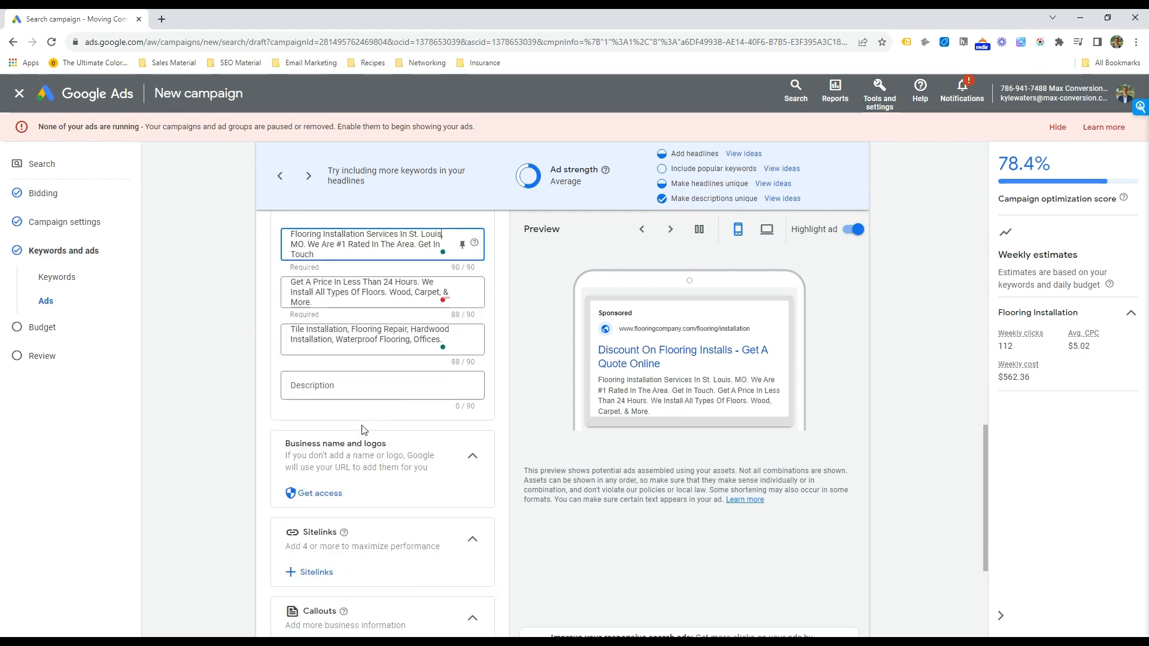
click(320, 243)
scroll(431, 437, down, 4)
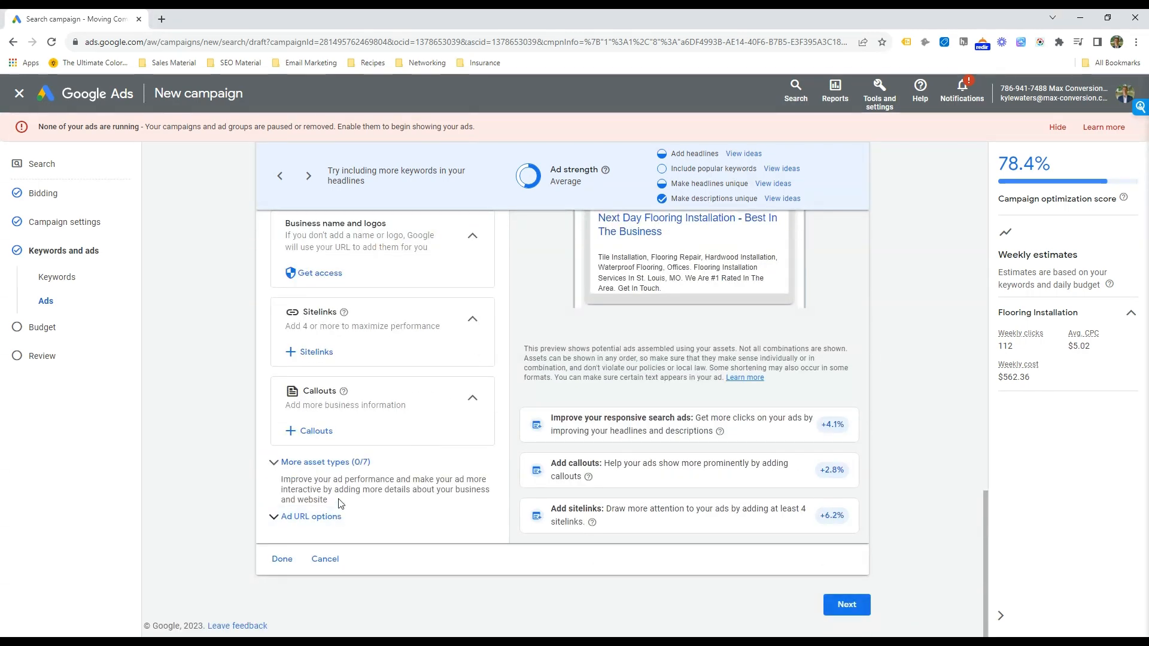
scroll(344, 475, up, 2)
scroll(308, 392, down, 2)
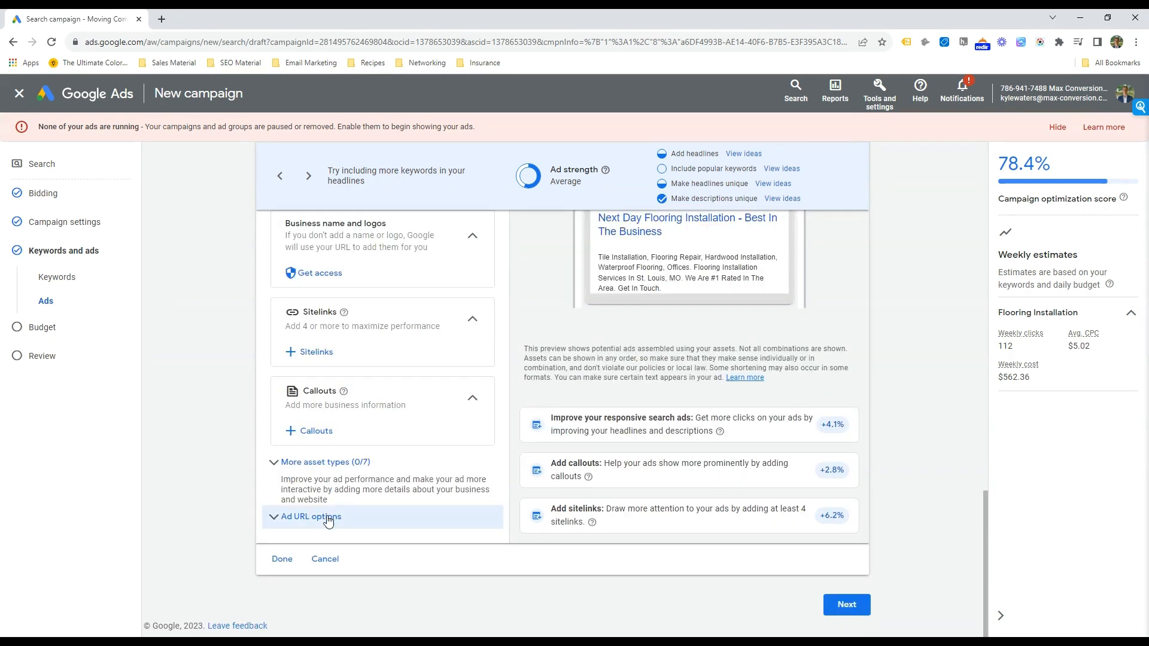
click(307, 516)
scroll(287, 527, down, 3)
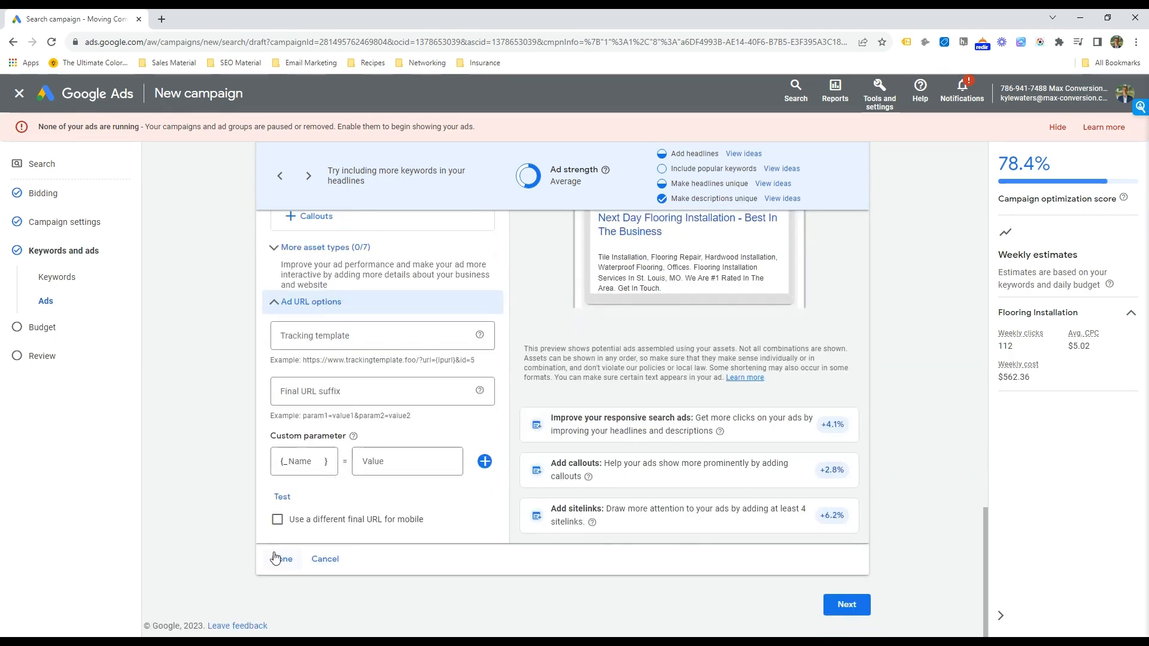
click(329, 303)
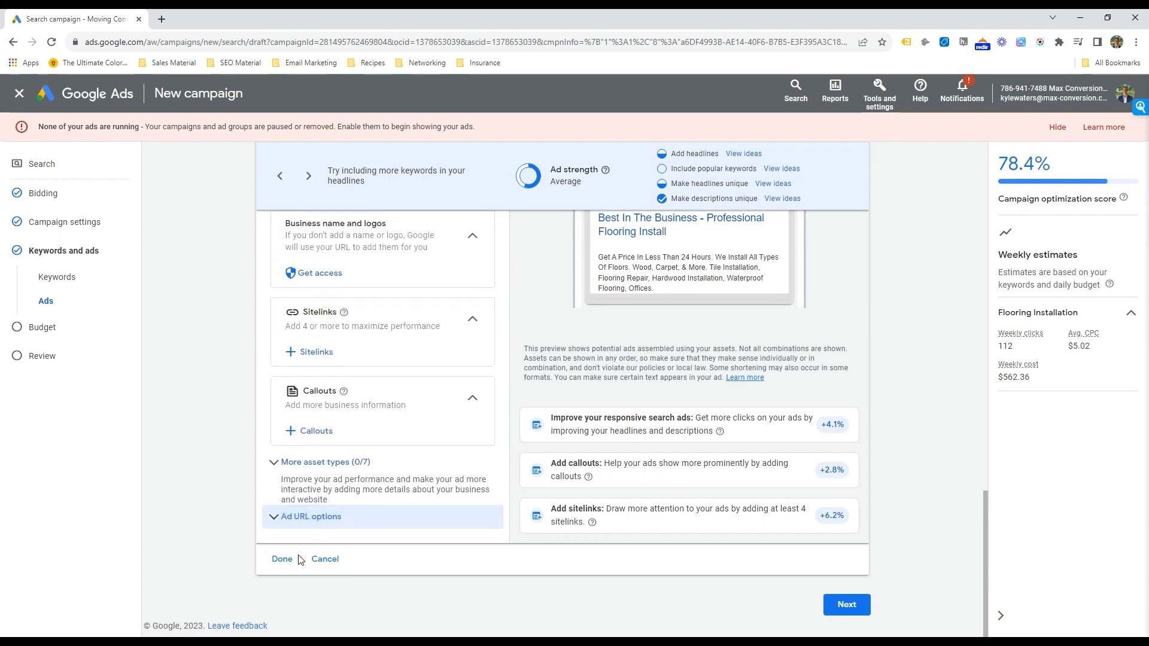
click(282, 559)
Step: Continue to the budget, choose the $113.52 average daily budget, and proceed to the campaign review
click(831, 351)
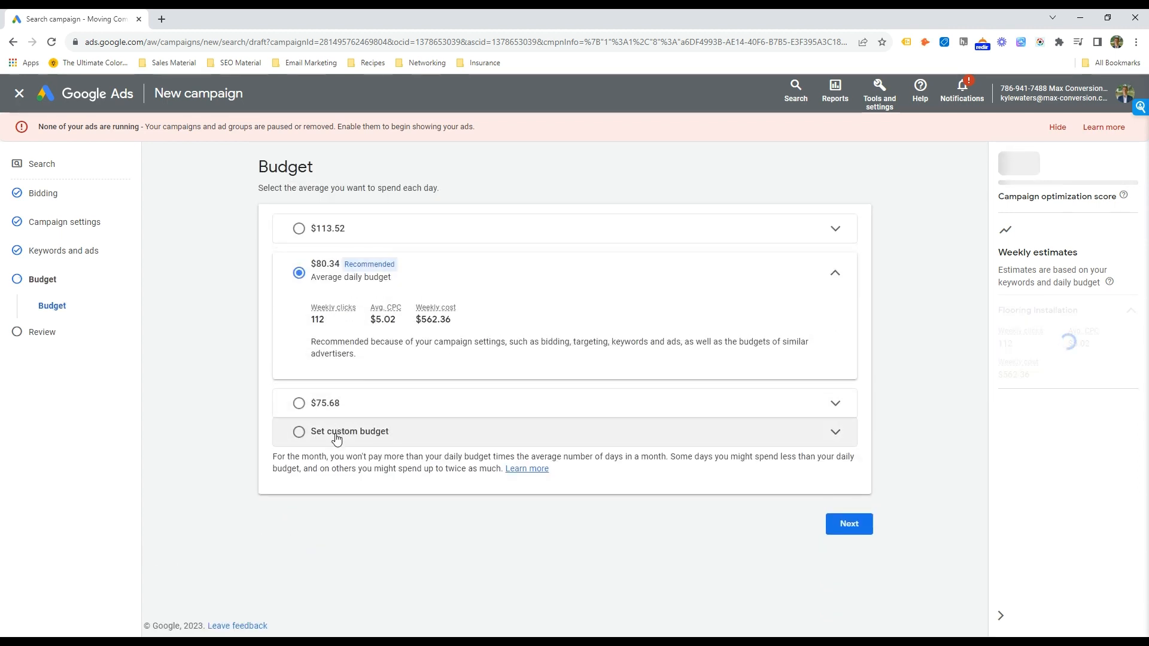
click(299, 229)
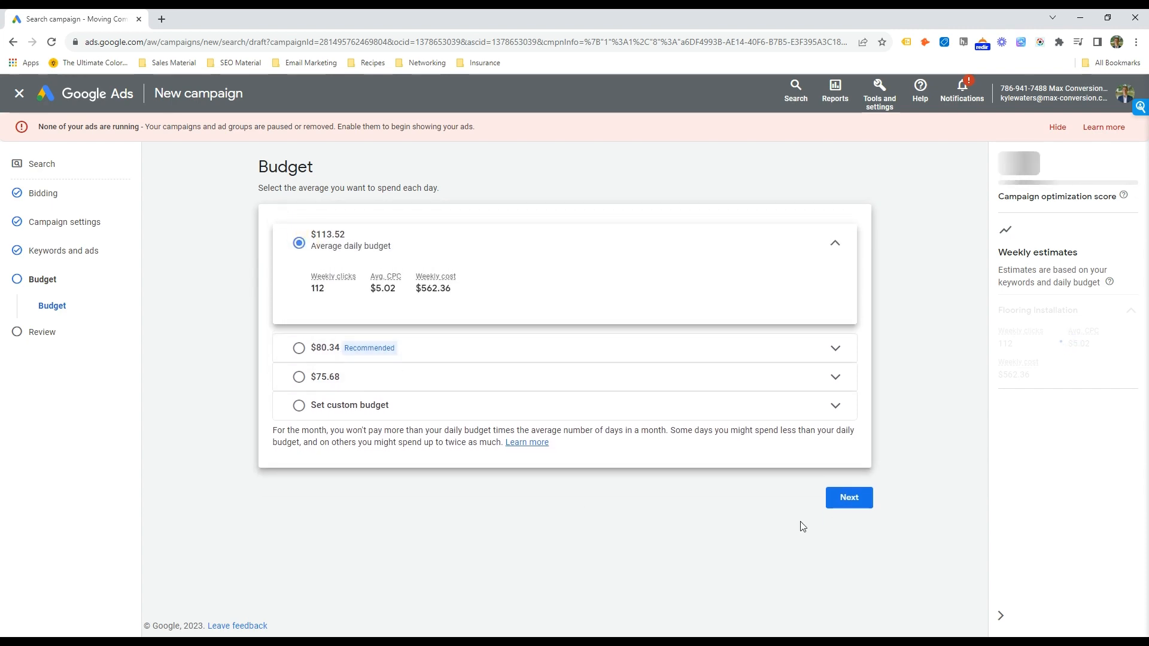
click(854, 492)
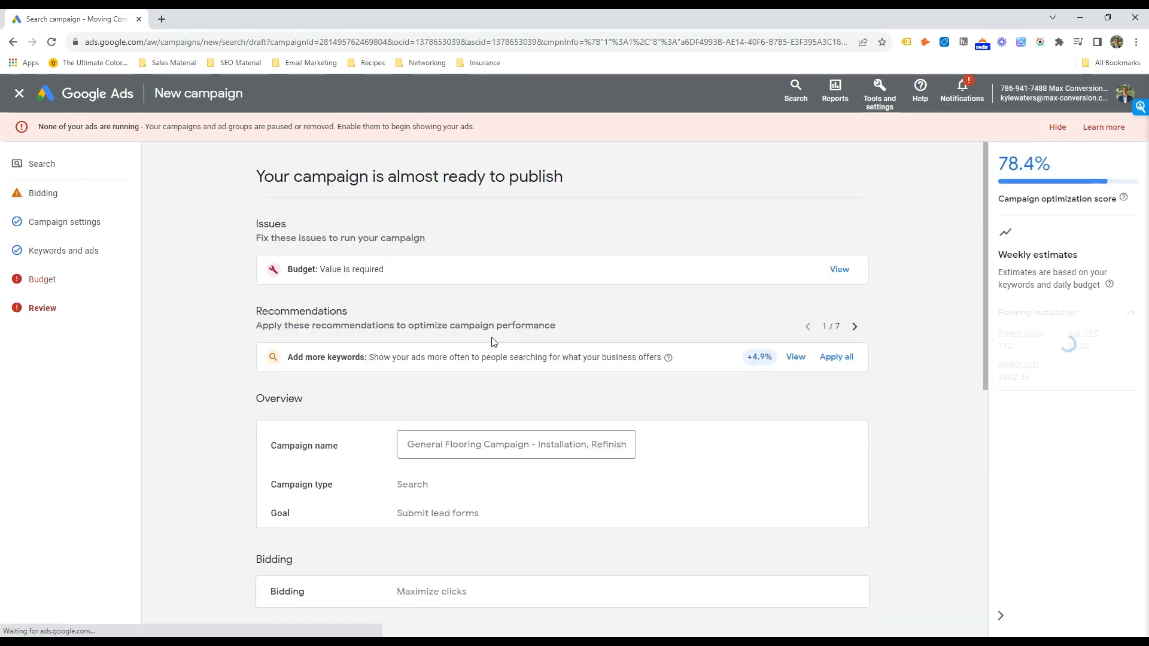
Step: Review the campaign summary from its issues down to the budget, and publish the campaign
scroll(595, 332, down, 10)
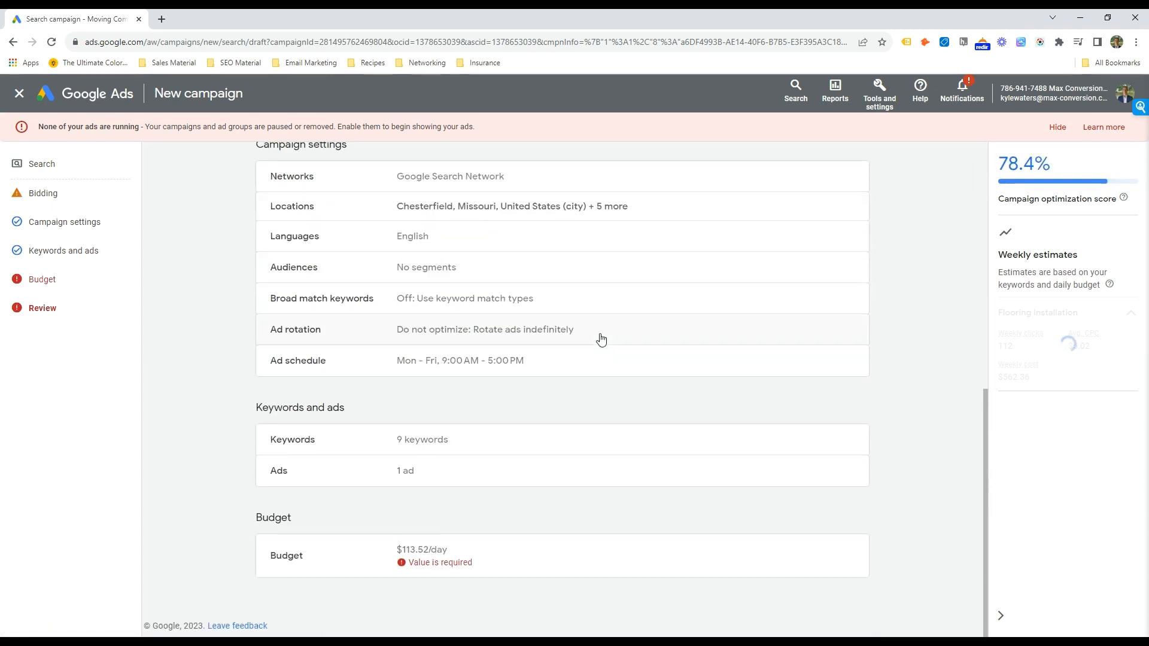
scroll(612, 532, up, 8)
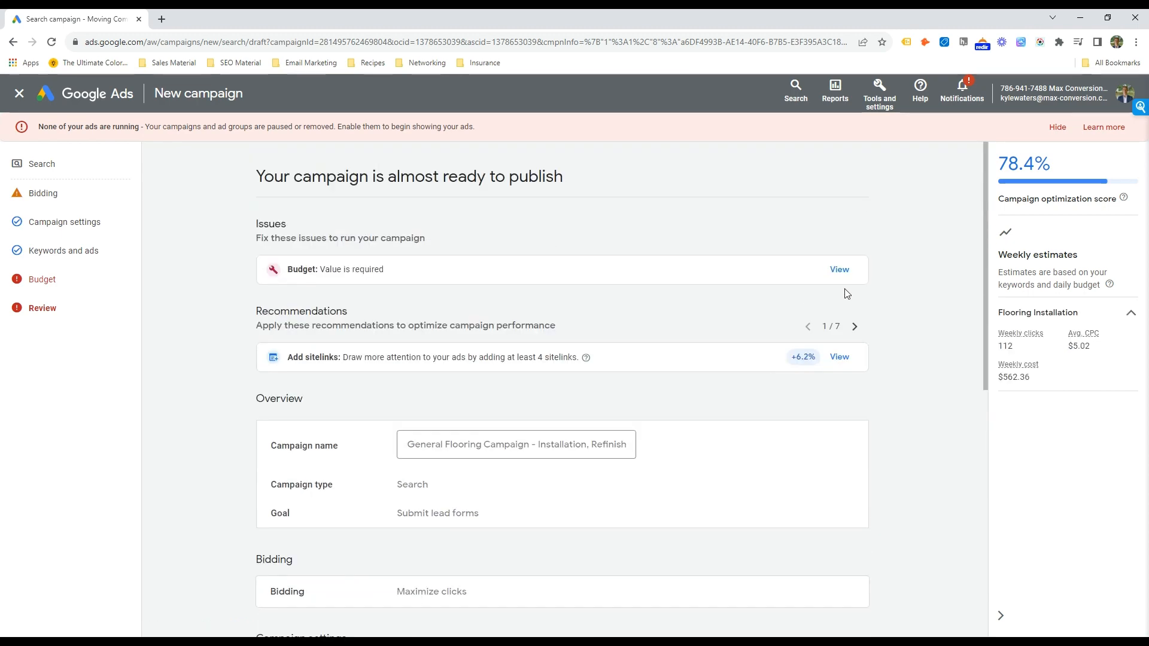
scroll(846, 292, down, 8)
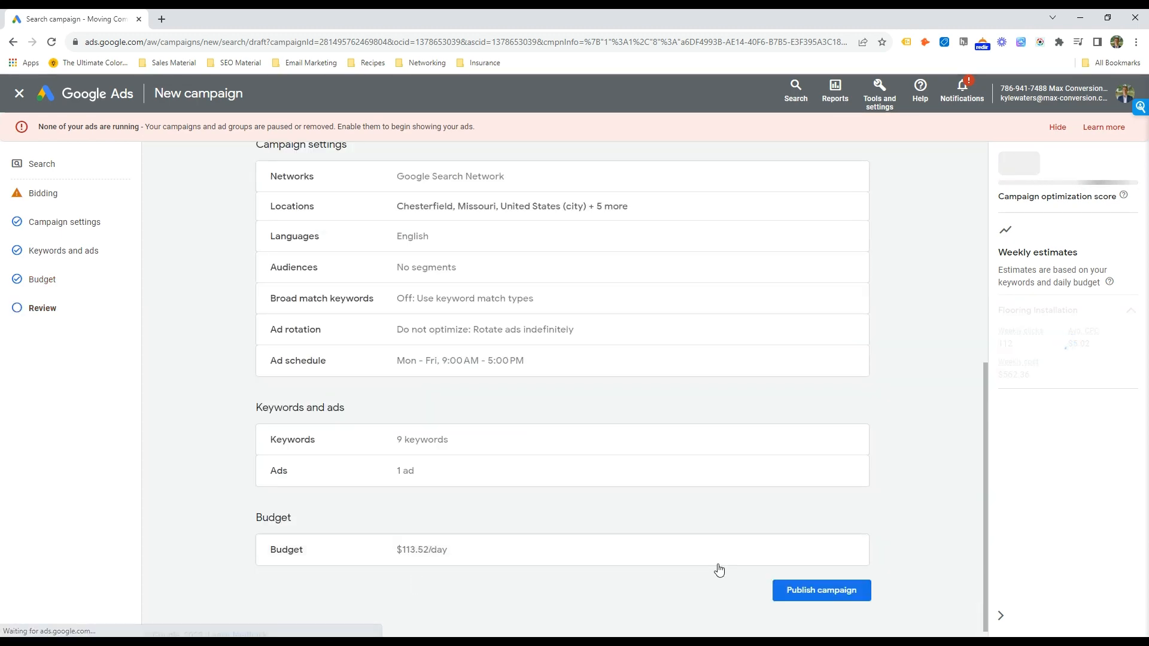
click(797, 588)
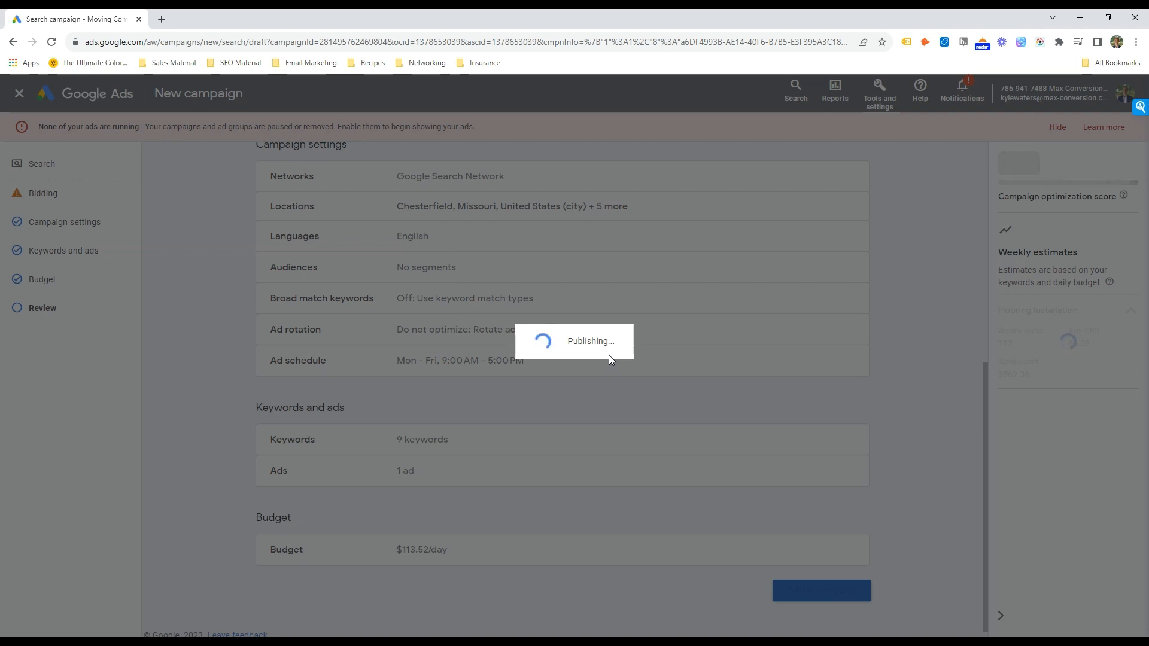
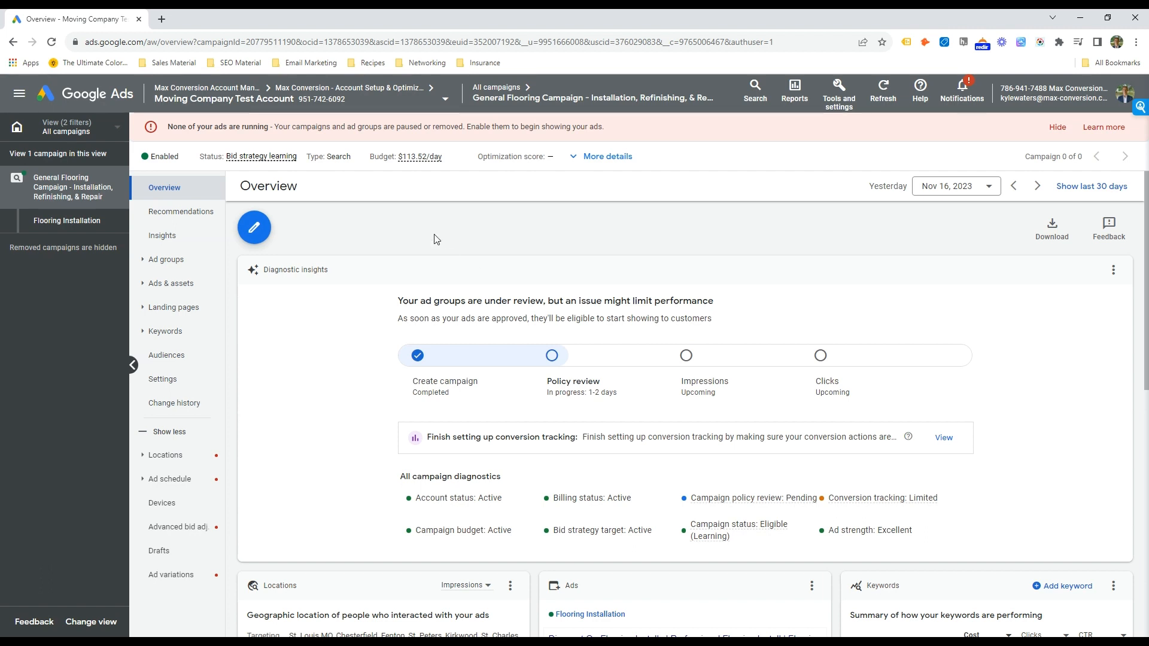
Step: Pause the published General Flooring Campaign and open its list of ad groups
click(178, 152)
click(177, 186)
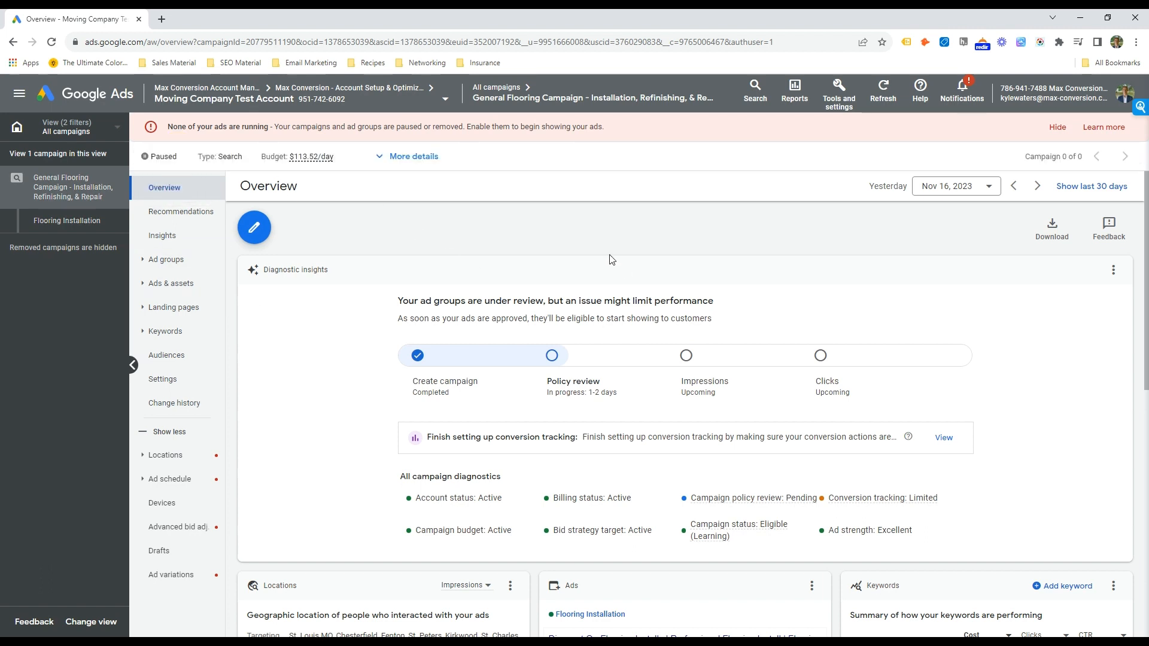
click(195, 259)
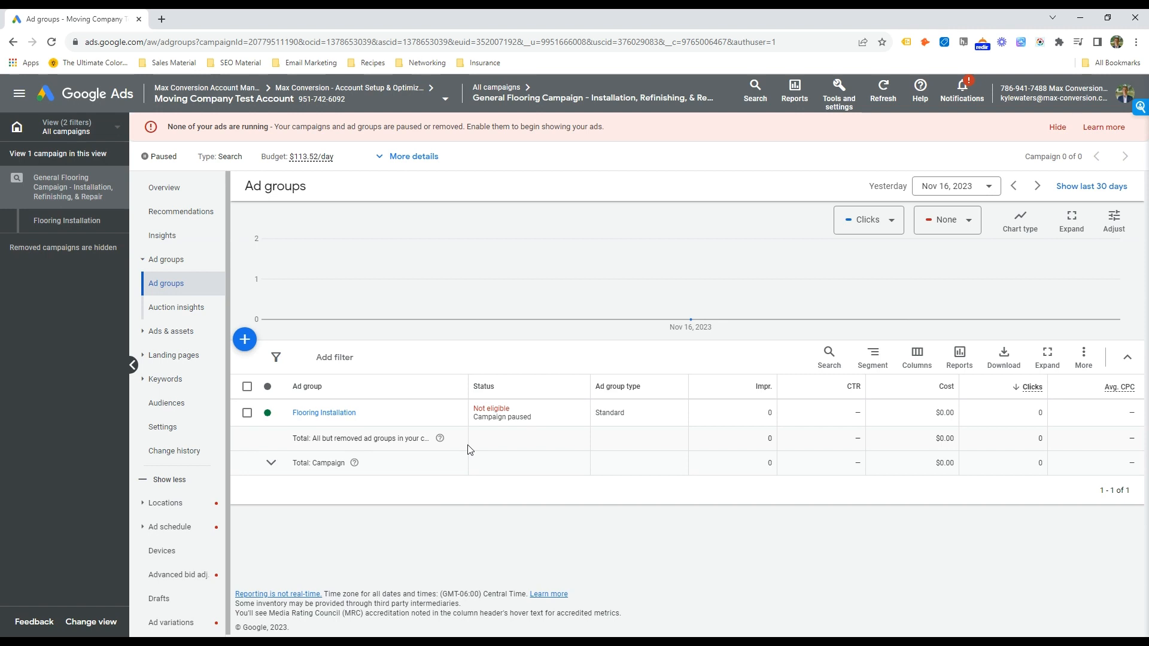
Step: Switch to the Flooring Ad Groups list in Notepad and add the lines installation, refinishing and repair below its last entry
drag(1148, 128, 954, 129)
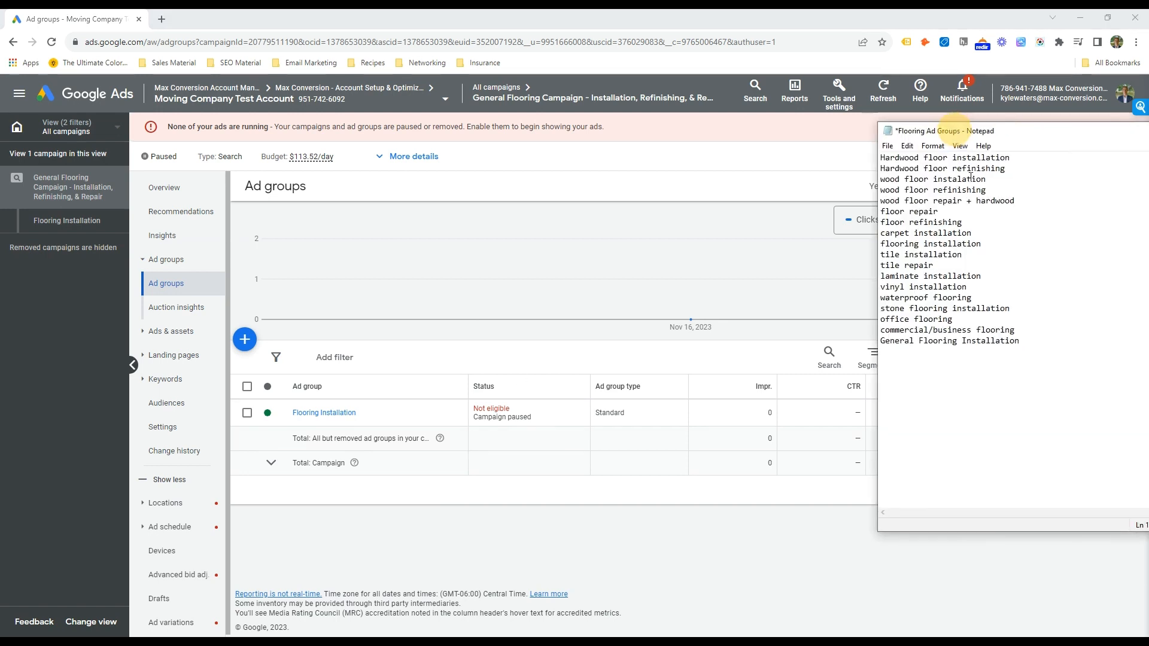
drag(982, 320, 866, 150)
drag(1064, 277, 1063, 268)
click(1060, 268)
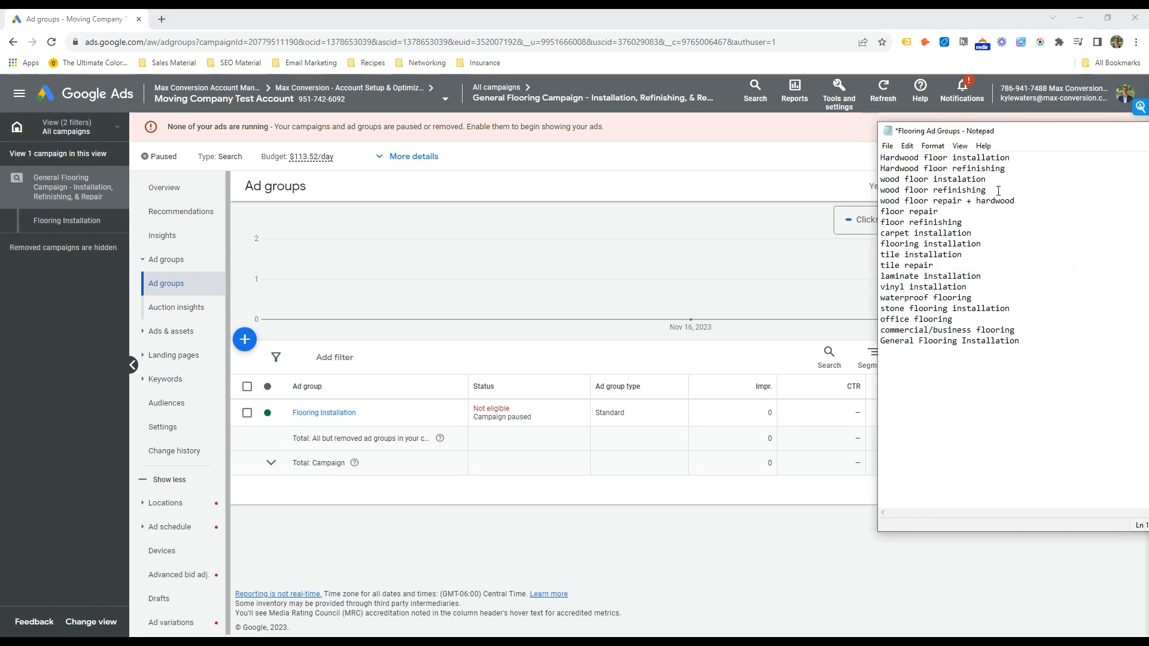
click(1018, 339)
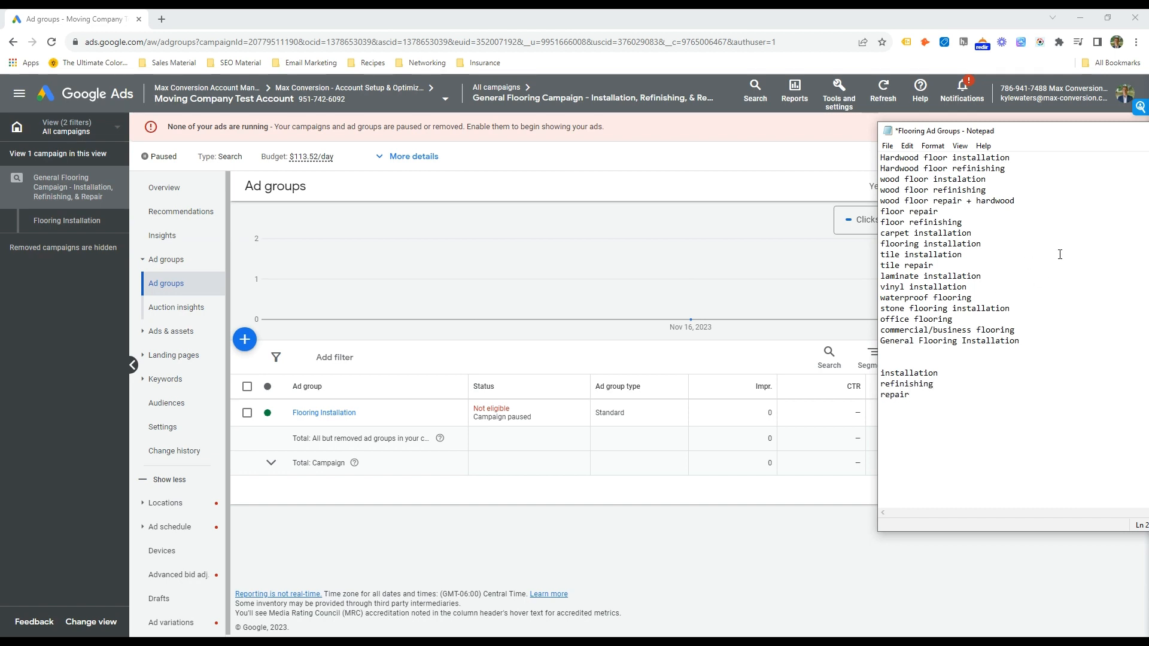
Step: Add the entry Flooring refinishing directly below General Flooring Installation, reusing the existing words in the list
drag(924, 397, 866, 372)
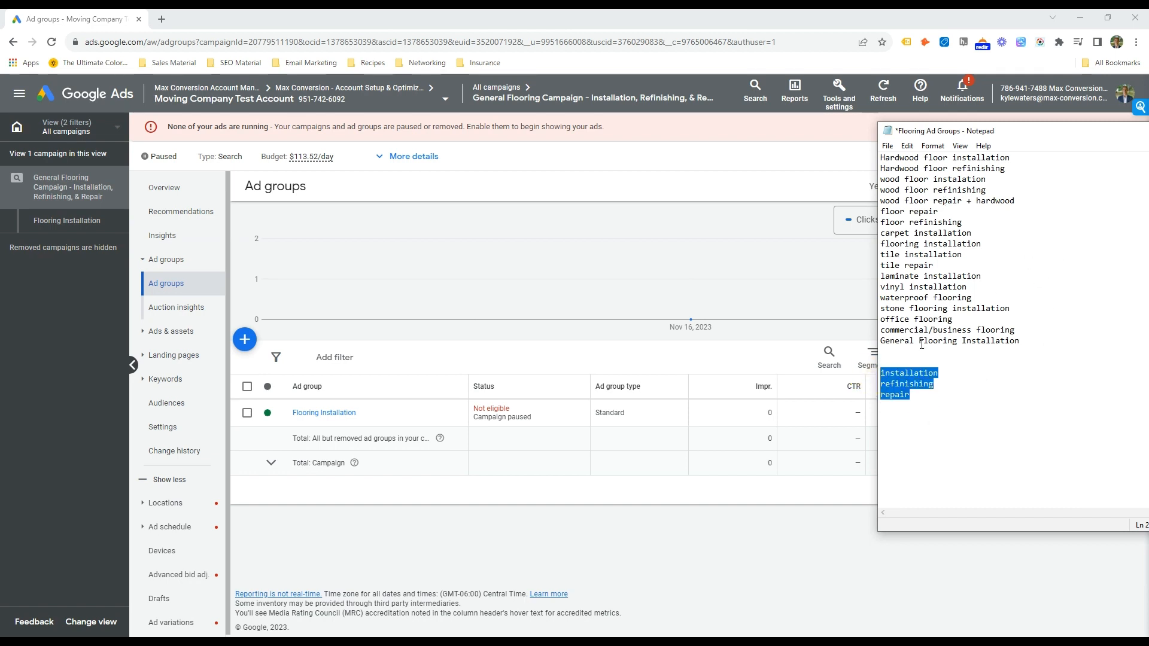
drag(919, 343, 1030, 343)
key(ctrl+c)
click(895, 357)
key(ctrl+v)
drag(940, 373, 876, 375)
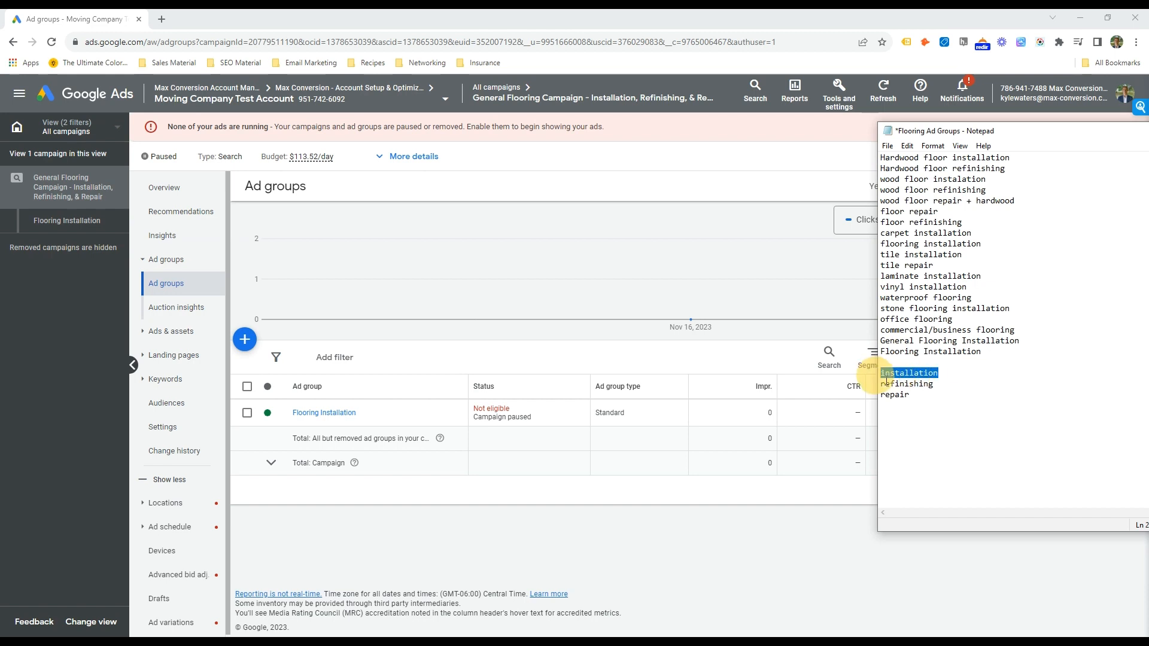
double_click(893, 383)
key(ctrl+c)
double_click(953, 353)
key(ctrl+v)
Step: Add the entry flooring repair below Flooring refinishing and delete the separate lines installation, refinishing and repair
click(901, 396)
click(948, 362)
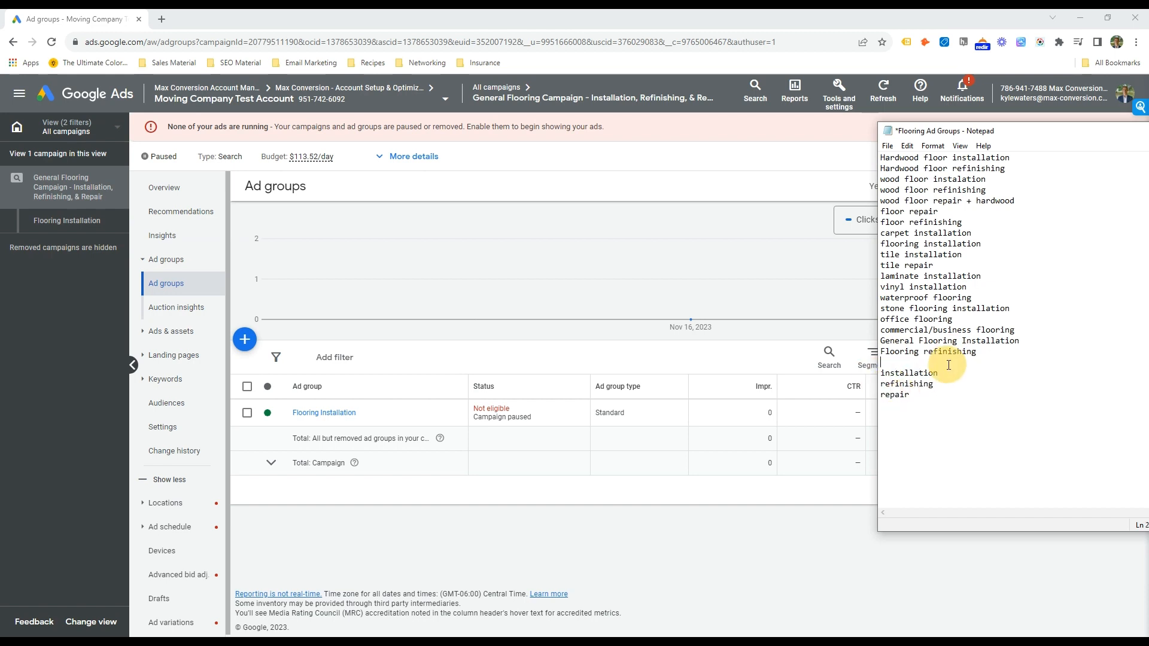
text(flooring repair)
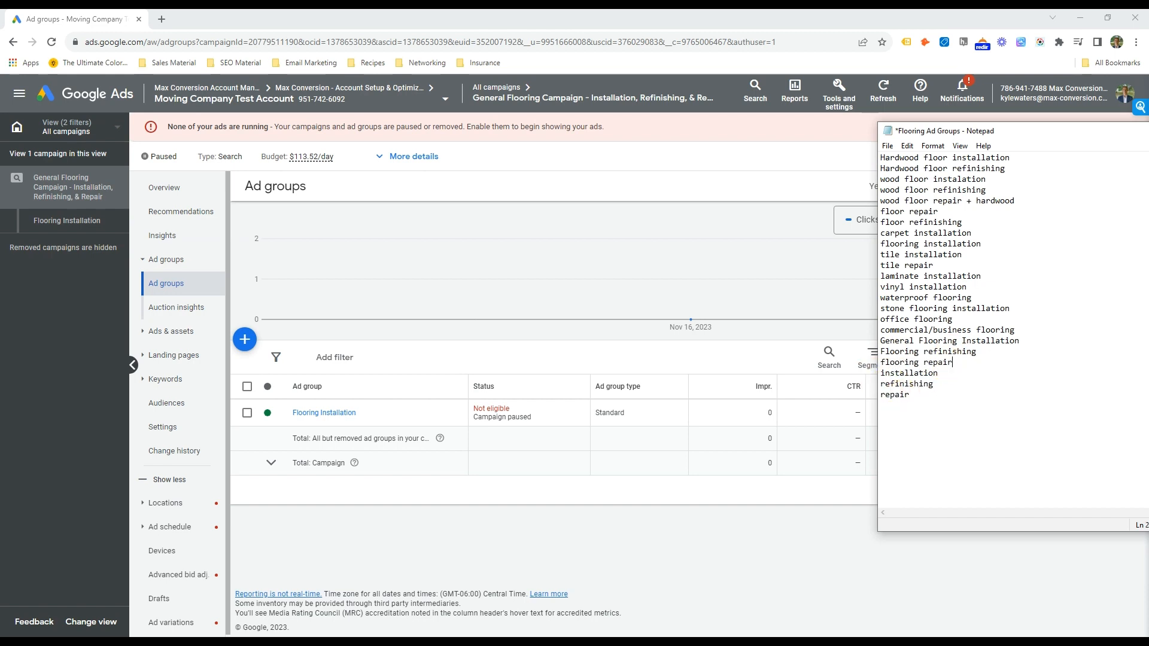
key(shift+Home)
key(shift+Up)
key(shift+Up)
key(BackSpace)
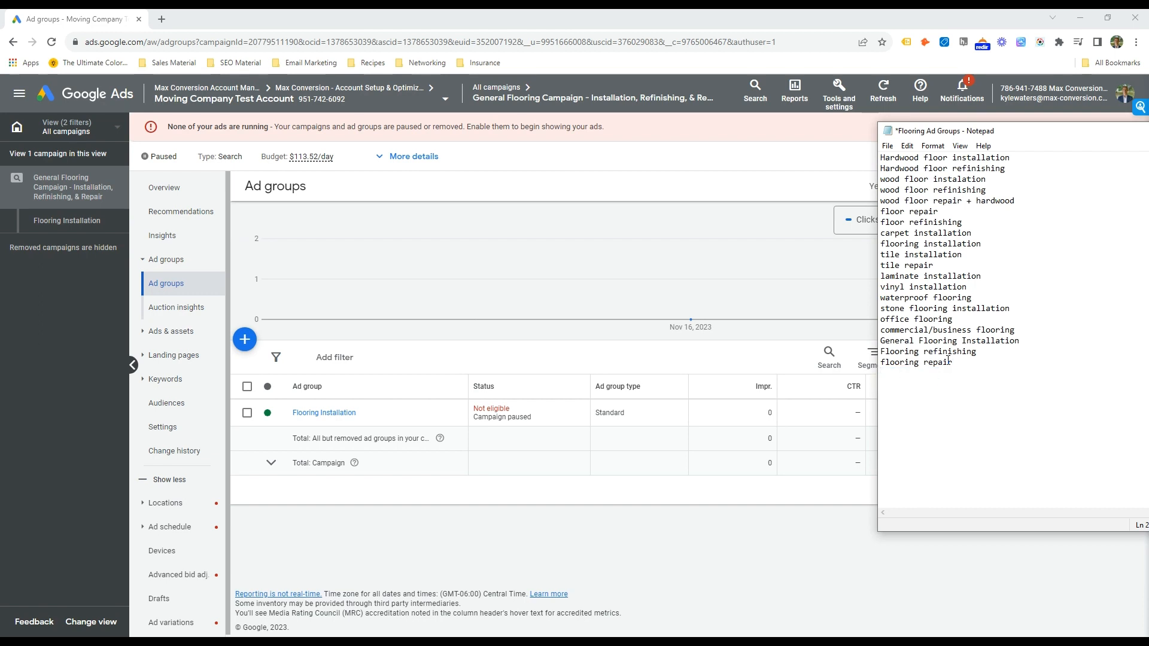
drag(1097, 405, 930, 101)
click(953, 188)
click(908, 147)
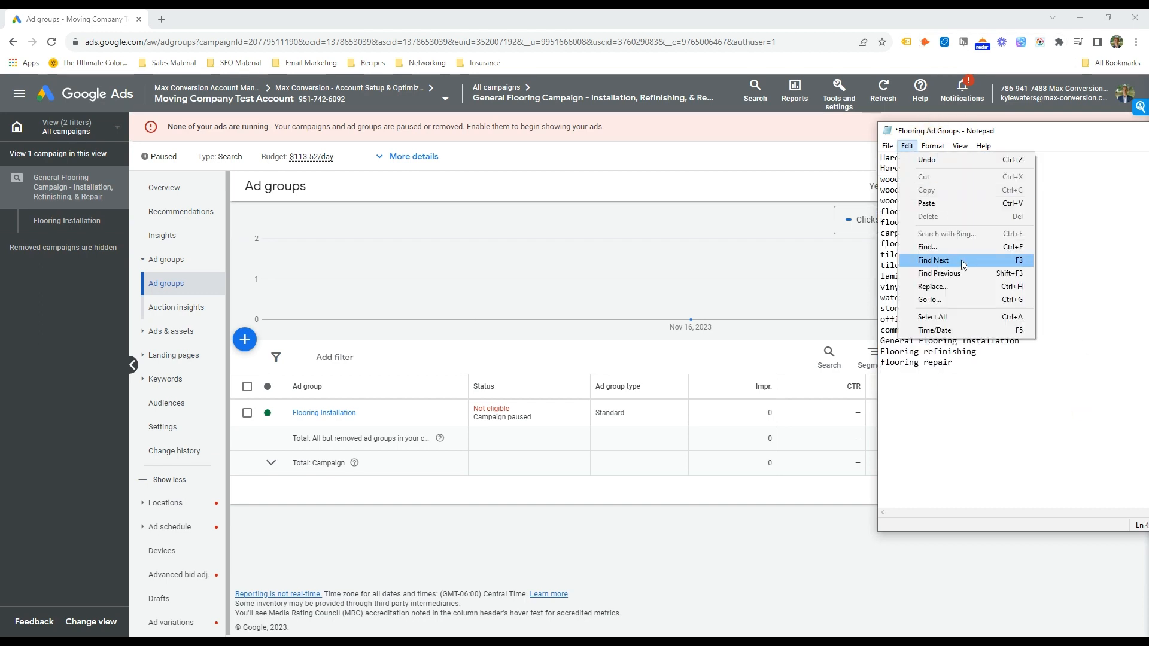
click(933, 261)
click(1112, 235)
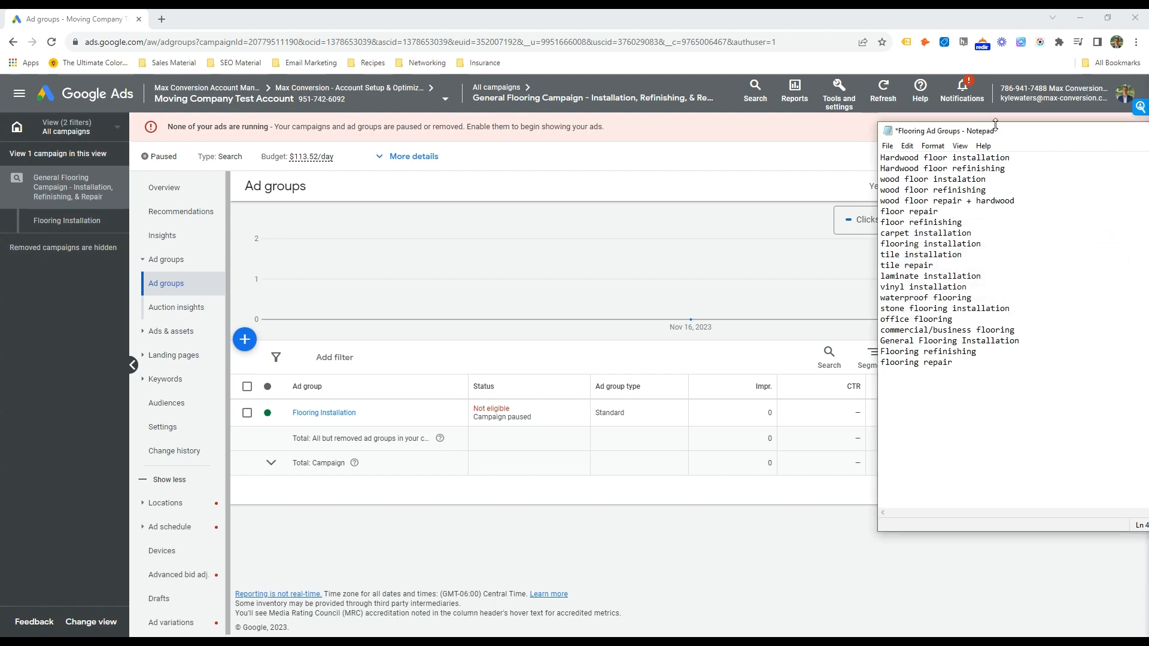
Step: Copy the Flooring Installation ad group in Google Ads and paste it into General Flooring Campaign - Installation, Refinishing, & Repair
click(247, 413)
click(309, 358)
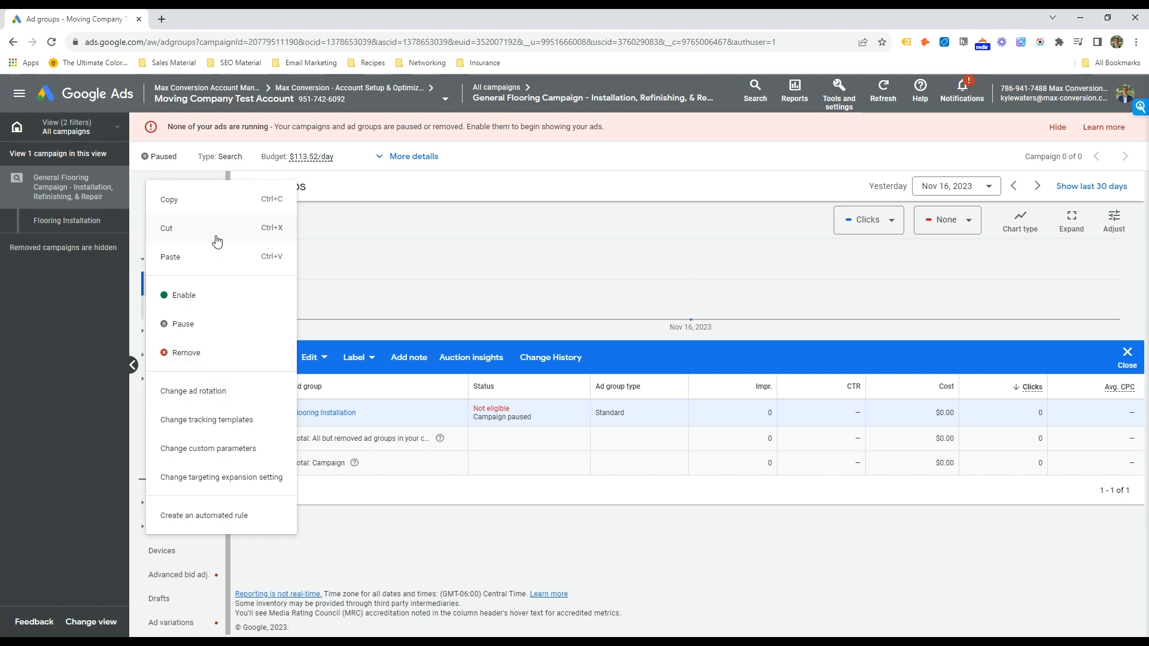
click(201, 201)
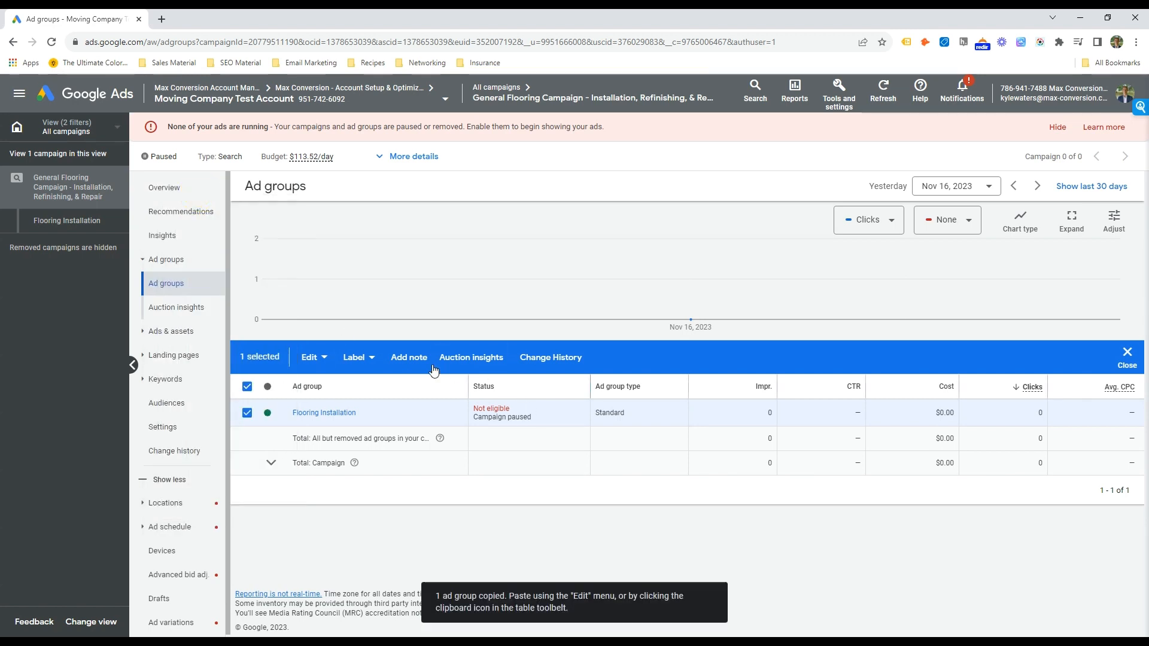
click(1127, 357)
click(787, 357)
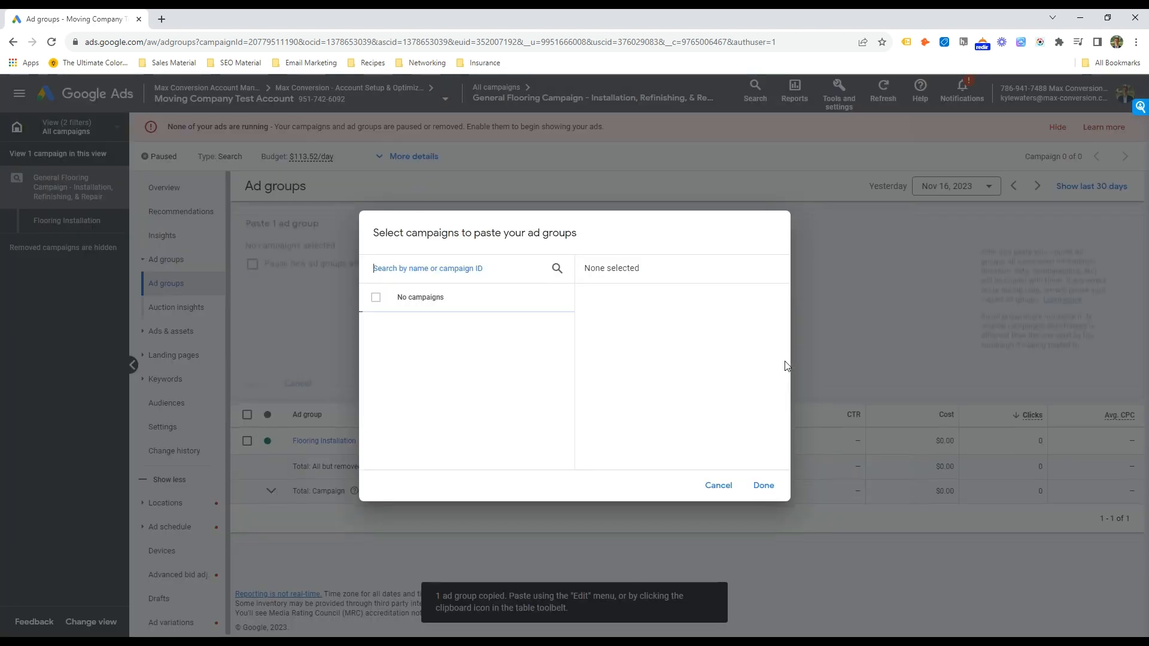
click(467, 327)
click(763, 485)
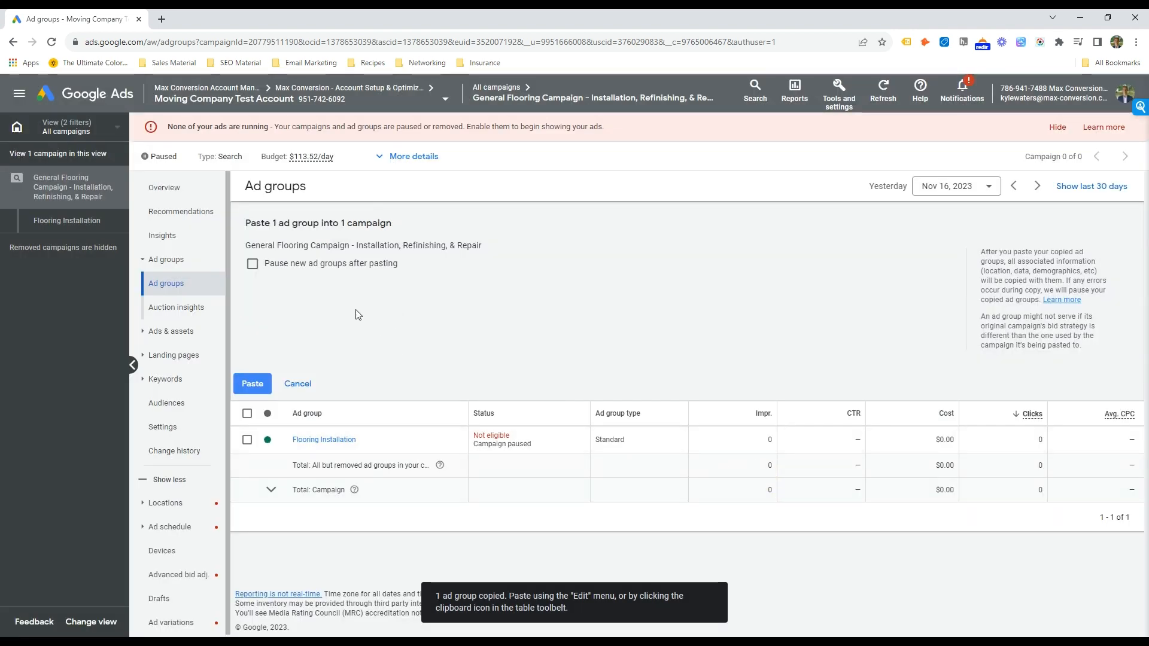
click(250, 384)
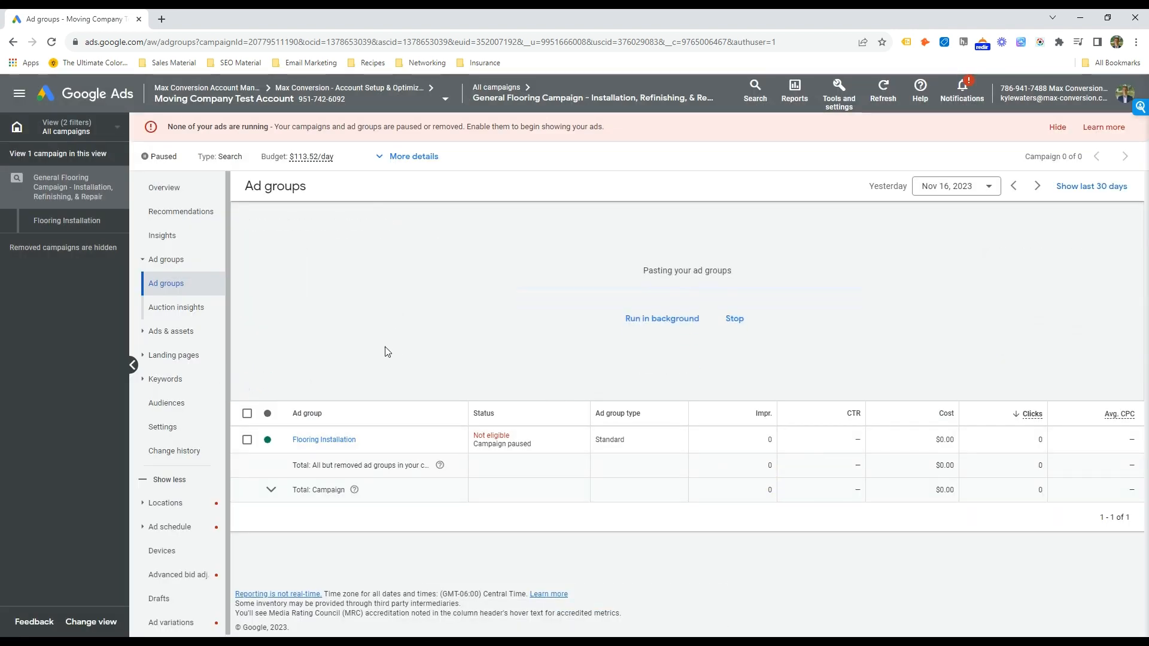
Step: Switch to the Flooring Ad Groups list in Notepad and number its entries 1 to 20, from Hardwood floor installation to flooring repair
key(alt+Tab)
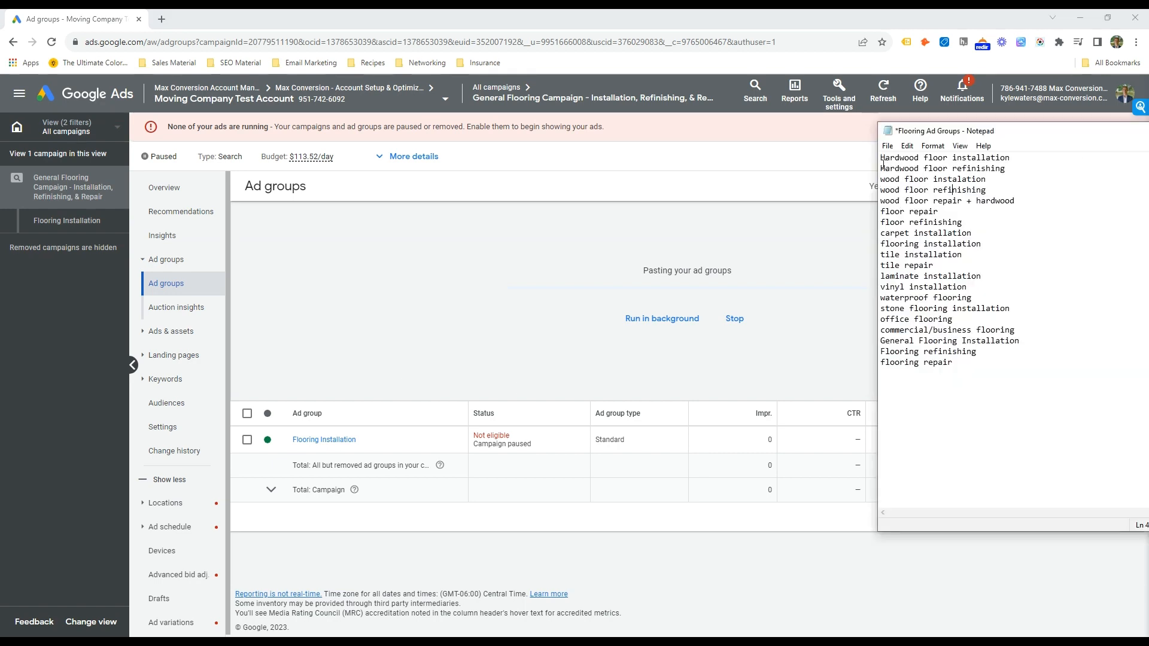
text(1. )
text(2 )
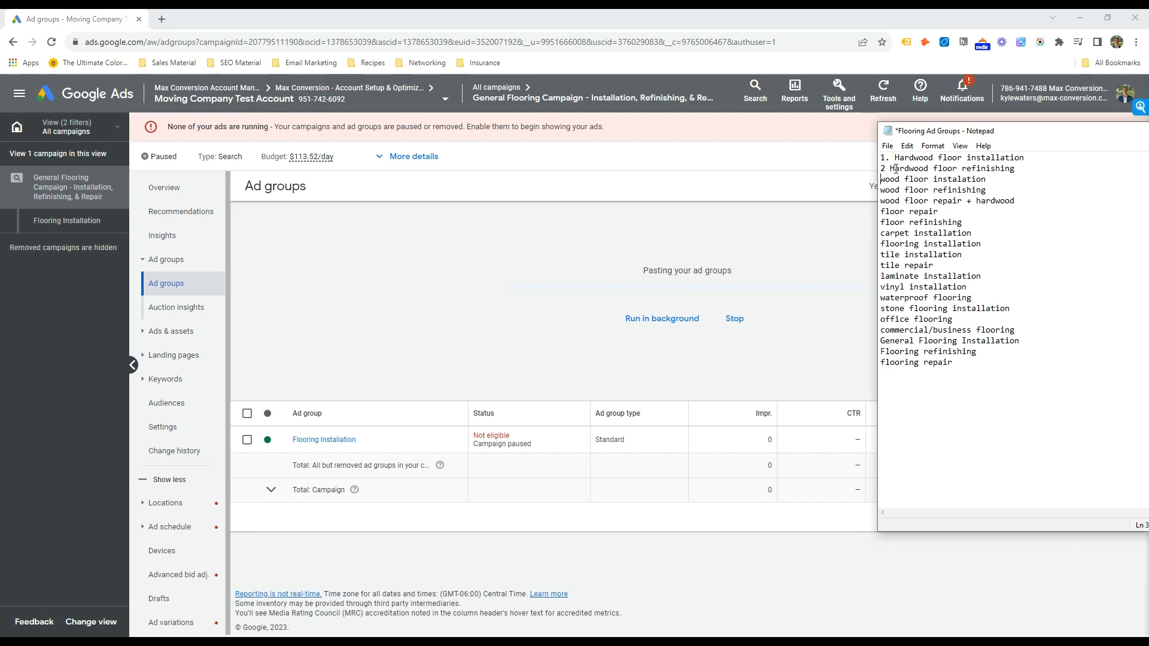
text(3)
key(Down)
key(Home)
text(4)
key(Down)
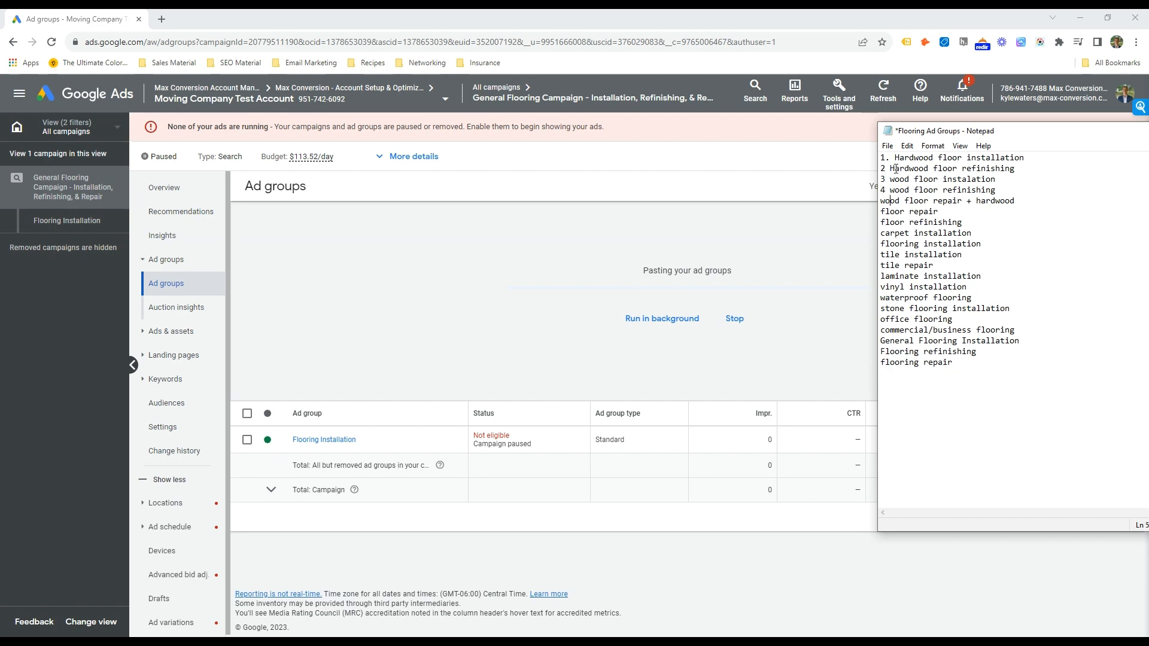
key(Home)
text(5 )
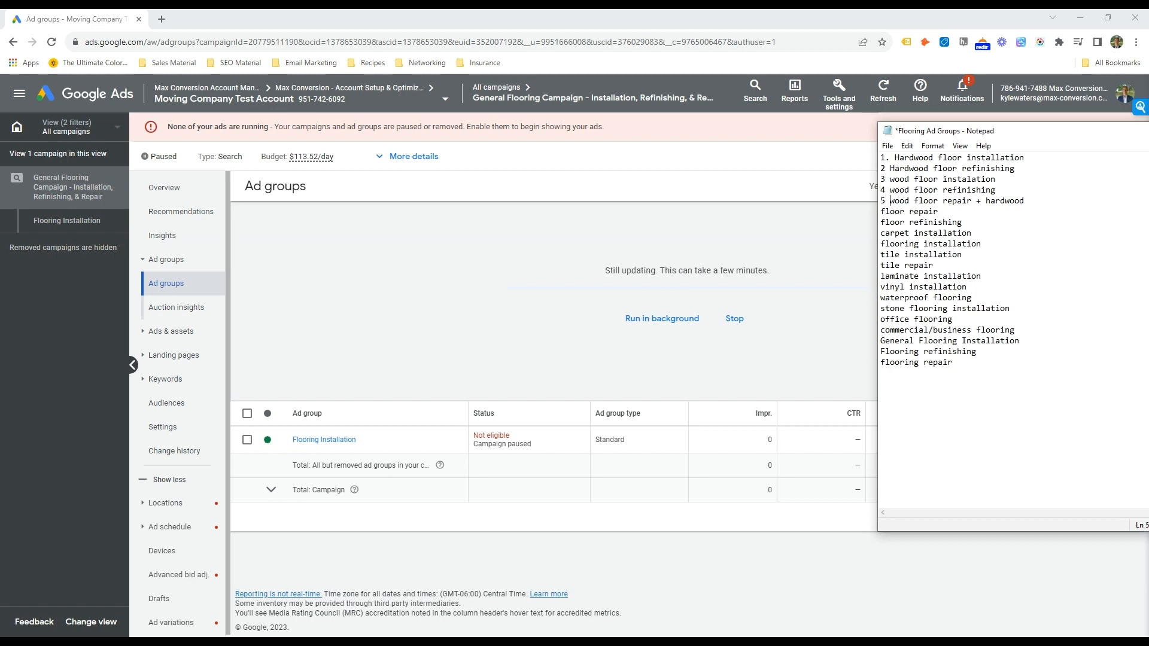
text(6 )
text(7 )
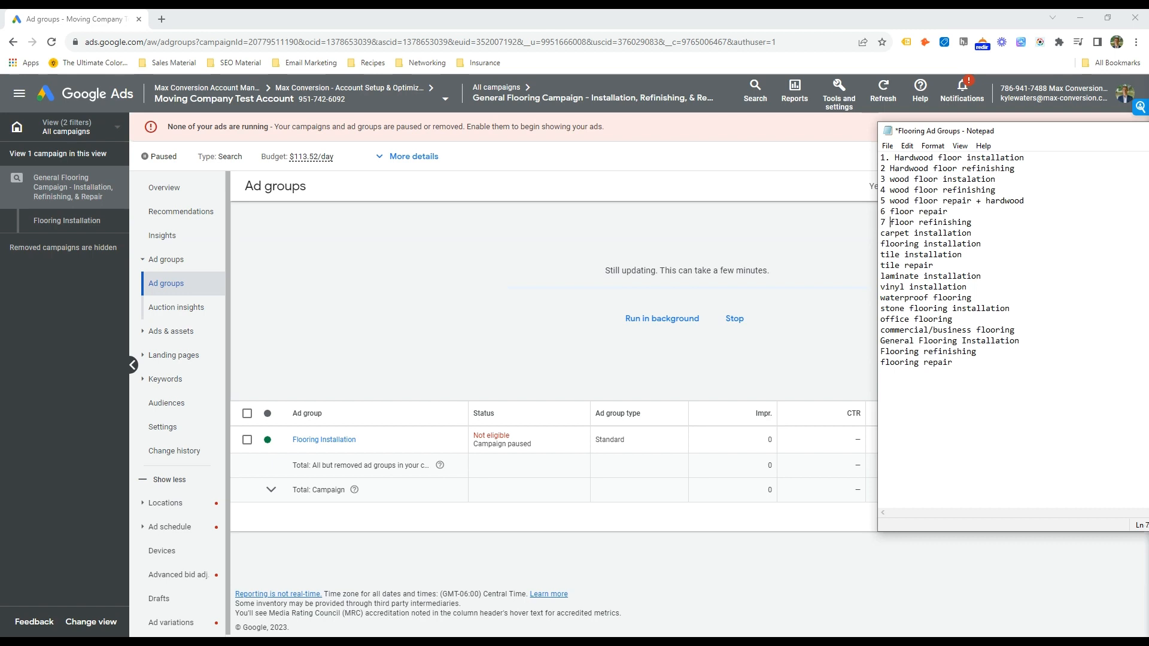
text(8)
key(Down)
key(Home)
text(9)
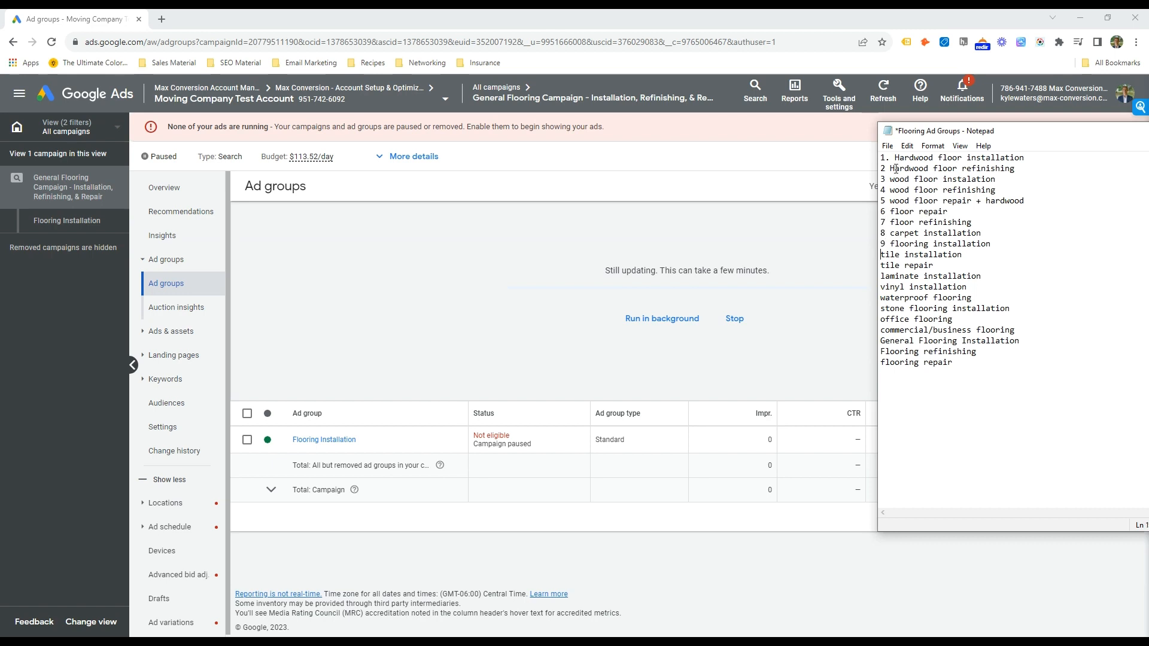
key(Down)
key(Home)
text(10)
key(Down)
key(Home)
text(1)
text(1 )
text(12 )
text(13)
key(Down)
key(Home)
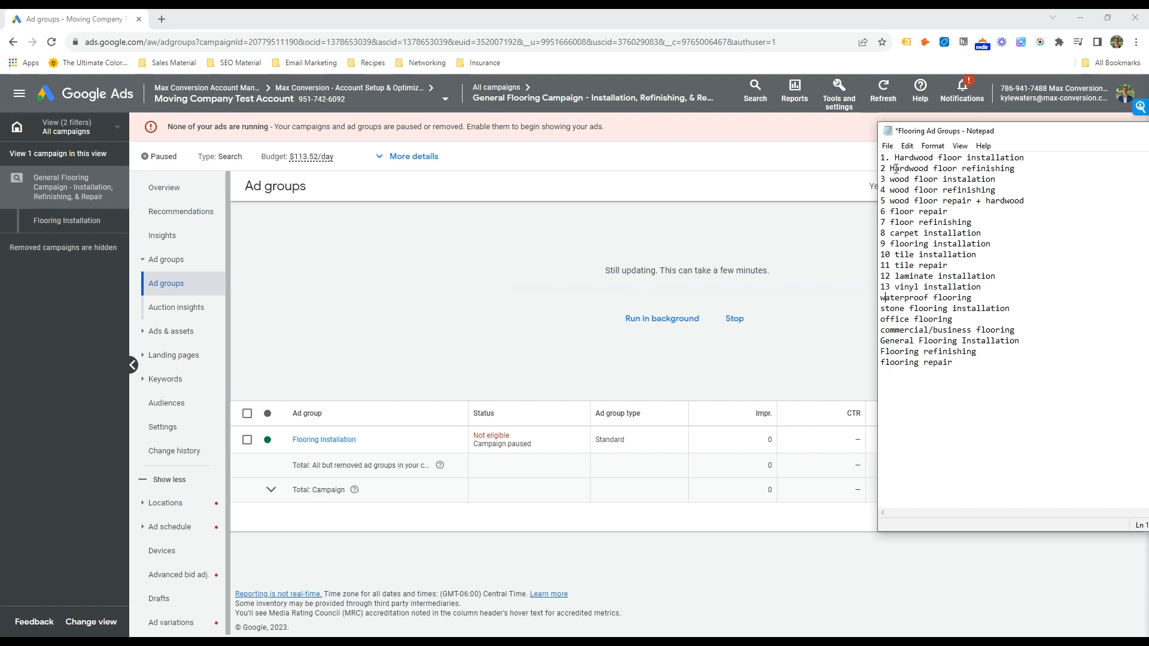
text(14)
key(Down)
key(Home)
text(15 )
text(16 )
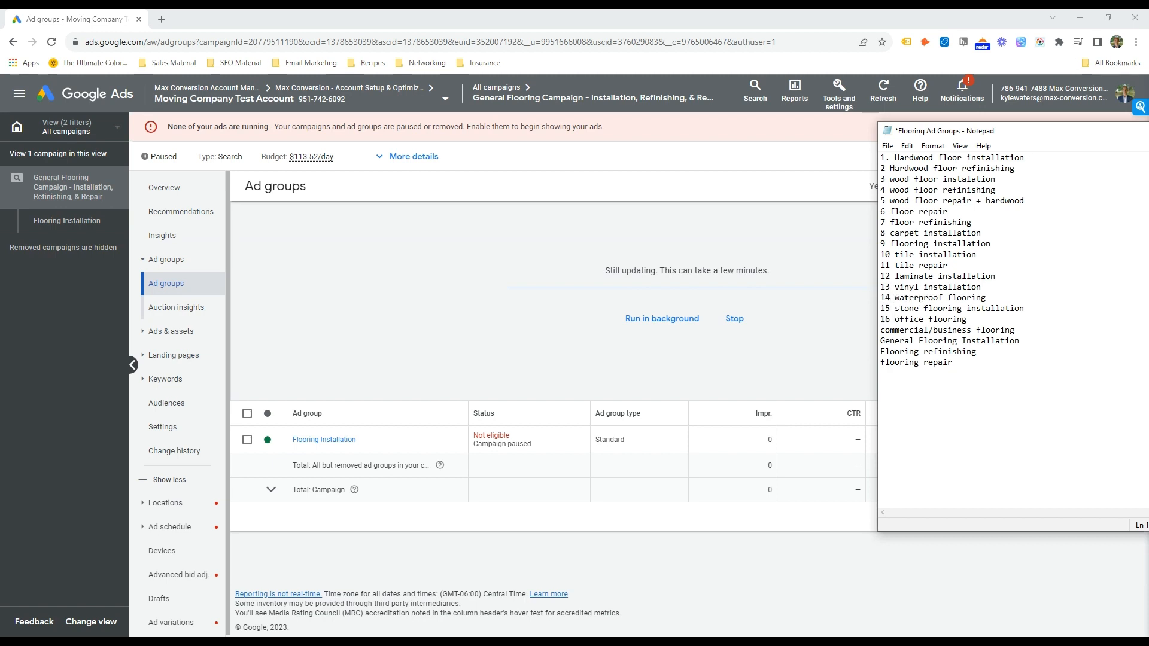
text(17 )
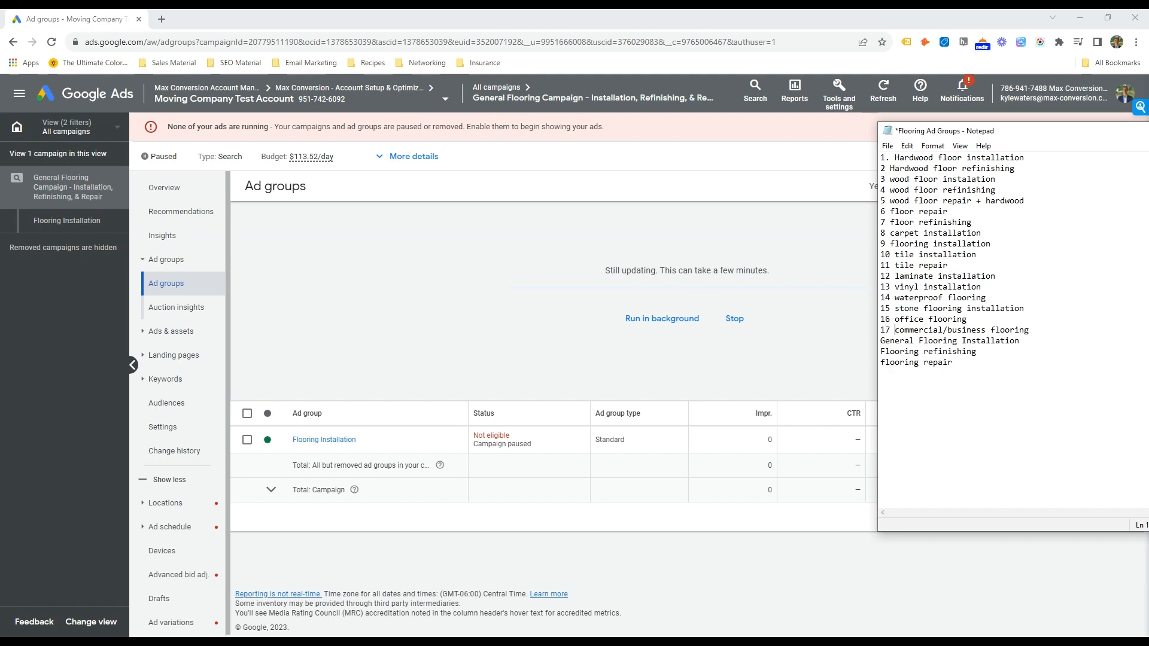
text(18 )
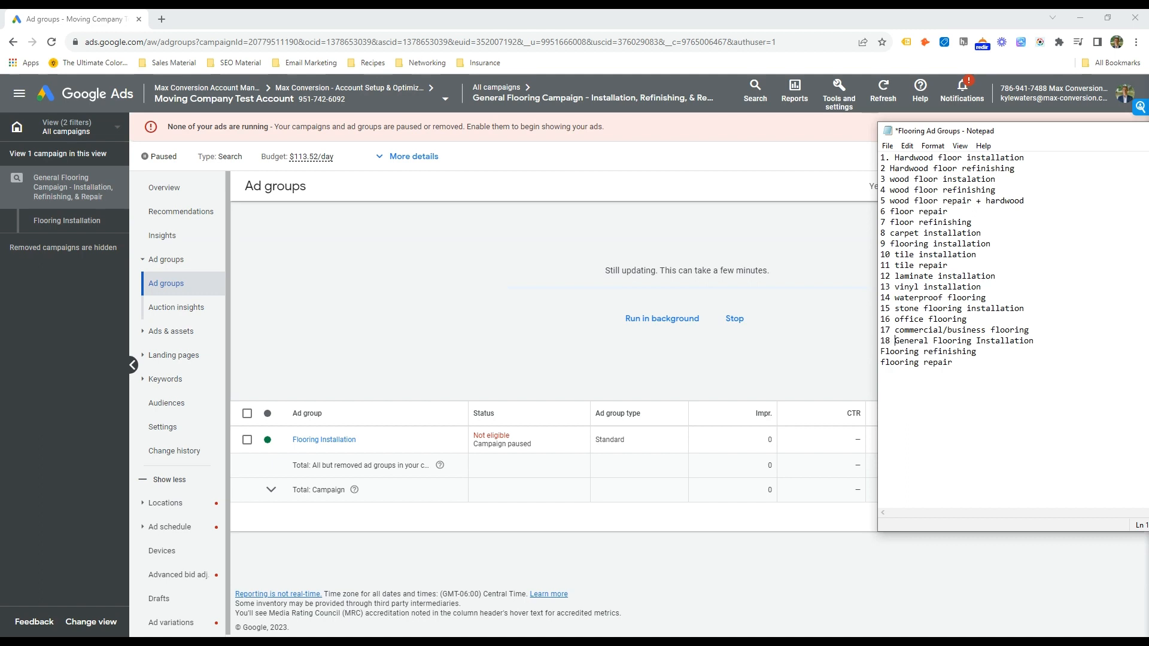
text(19 )
text(20)
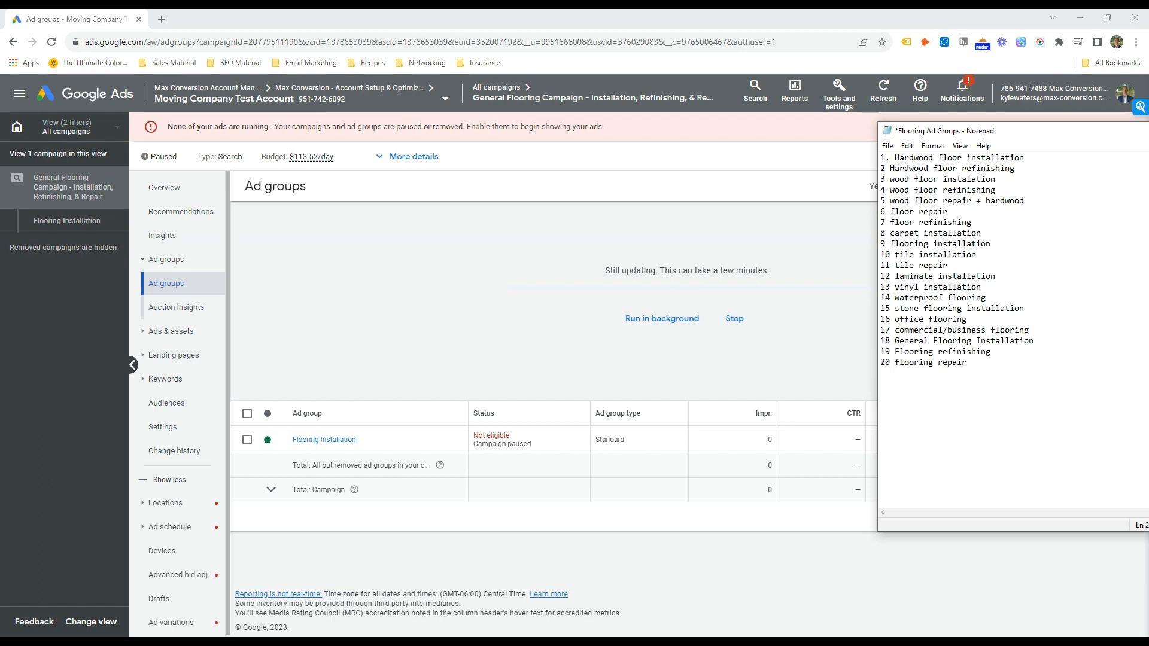
Step: Remove the period after the number 1 in the first line of the list
key(ctrl+a)
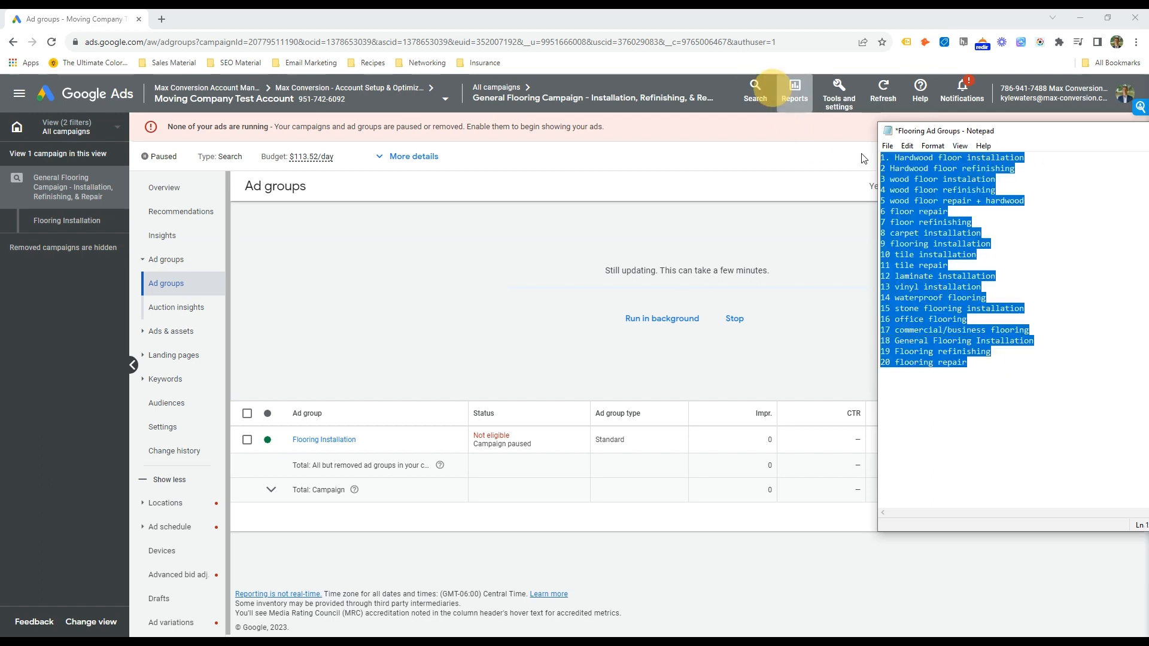
click(1103, 296)
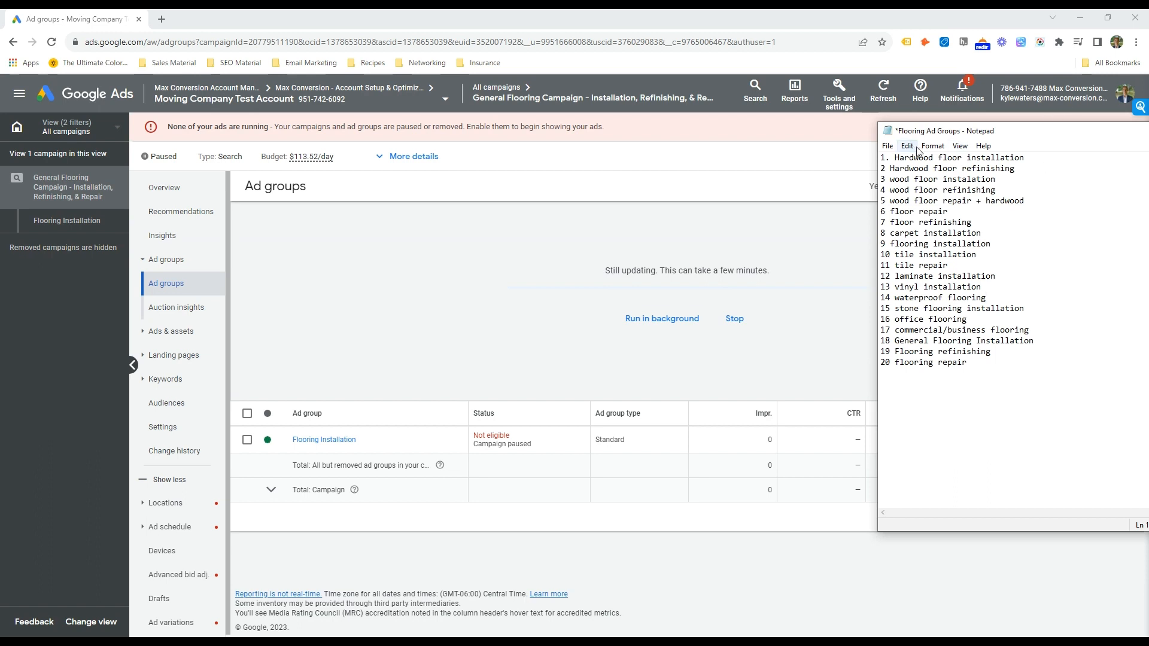
click(892, 158)
key(Delete)
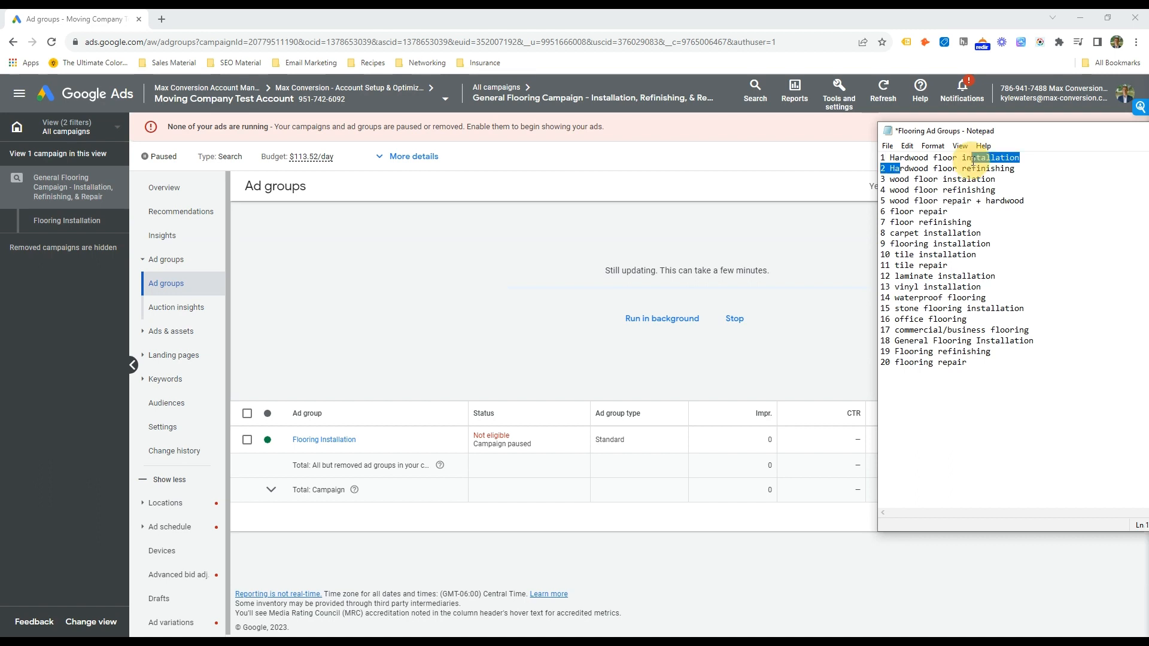
drag(890, 179, 1033, 184)
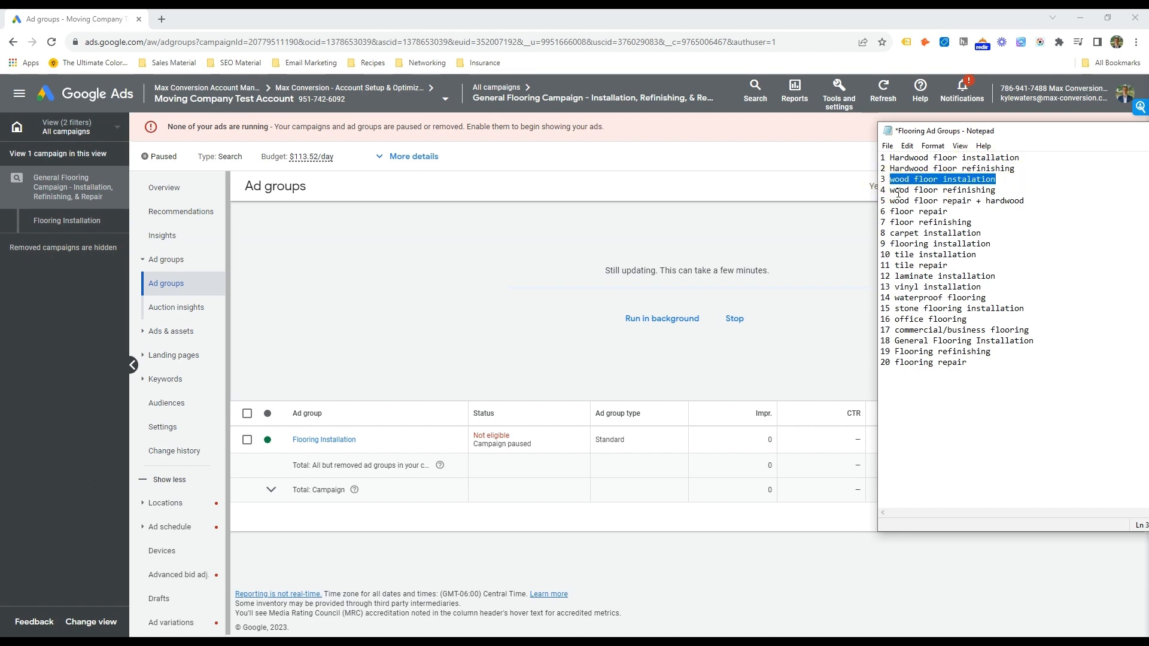
double_click(903, 169)
click(905, 178)
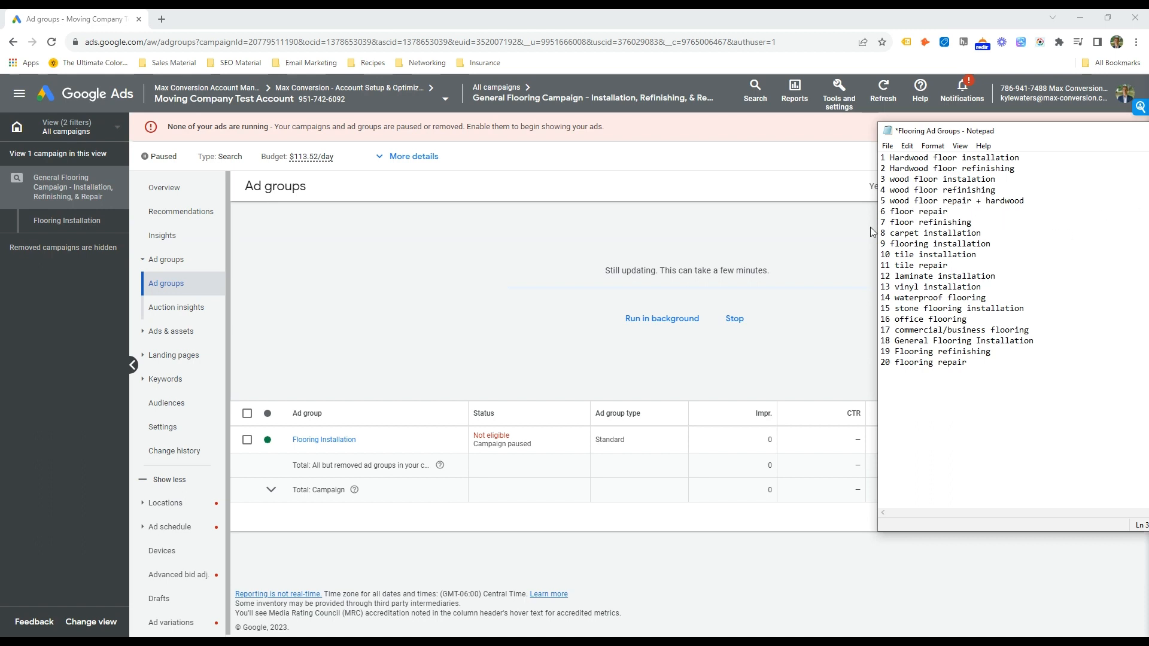
Step: Delete the last three entries, General Flooring Installation, Flooring refinishing and flooring repair, including their numbers
drag(964, 370, 875, 349)
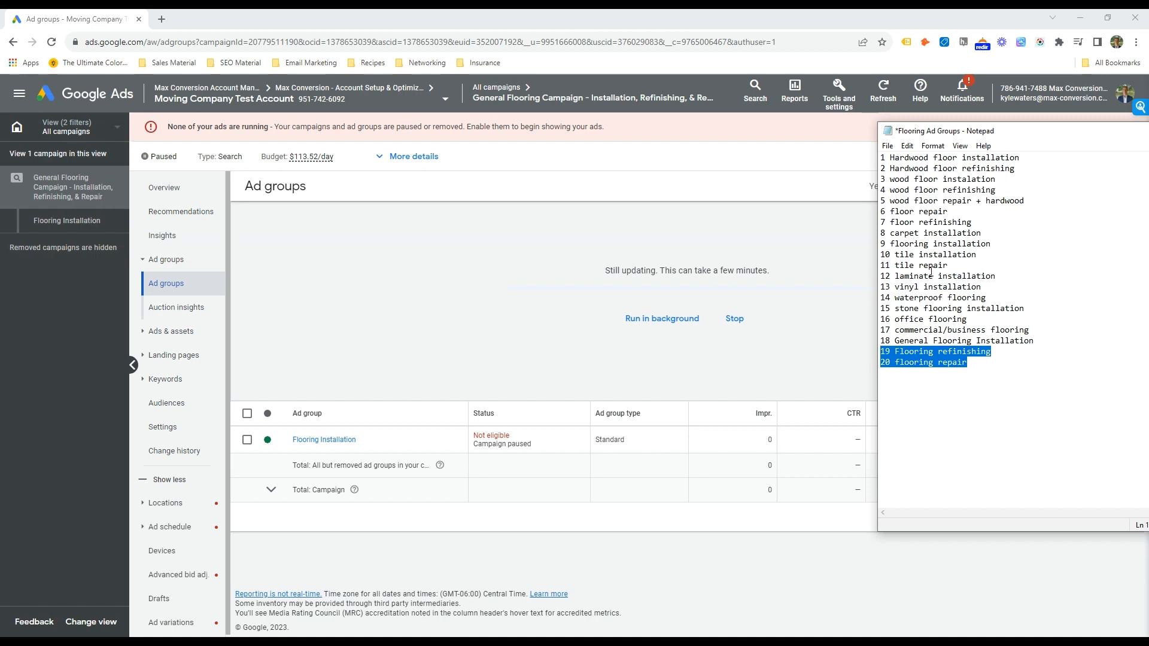
key(BackSpace)
drag(995, 243, 892, 212)
click(1042, 339)
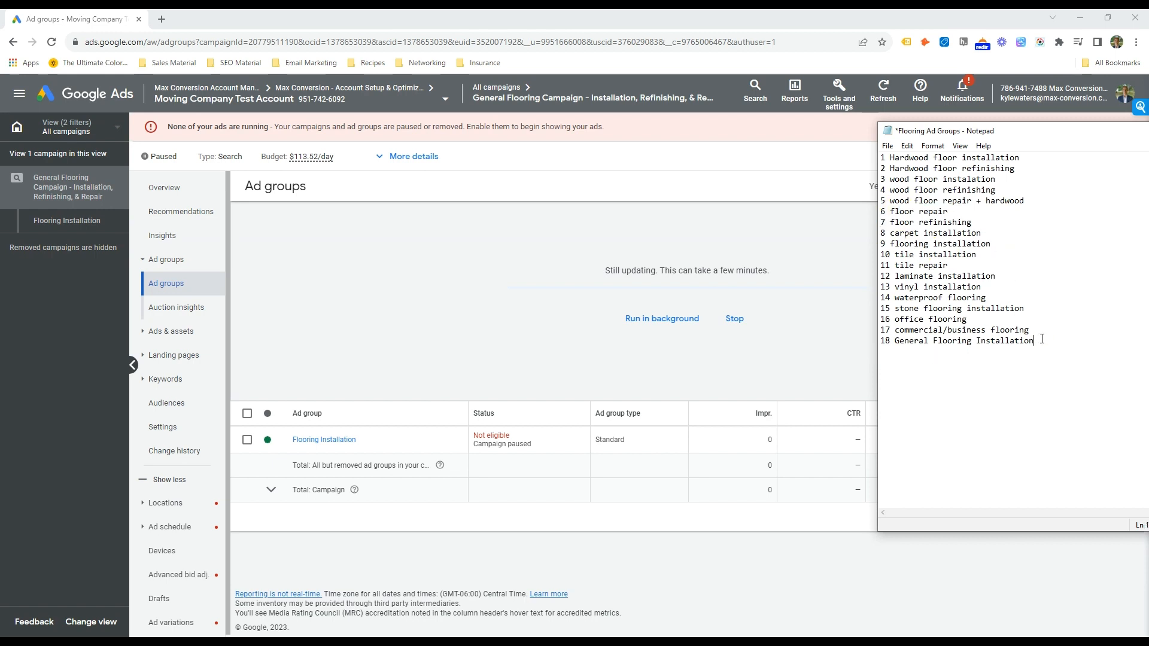
drag(1042, 340, 886, 341)
key(BackSpace)
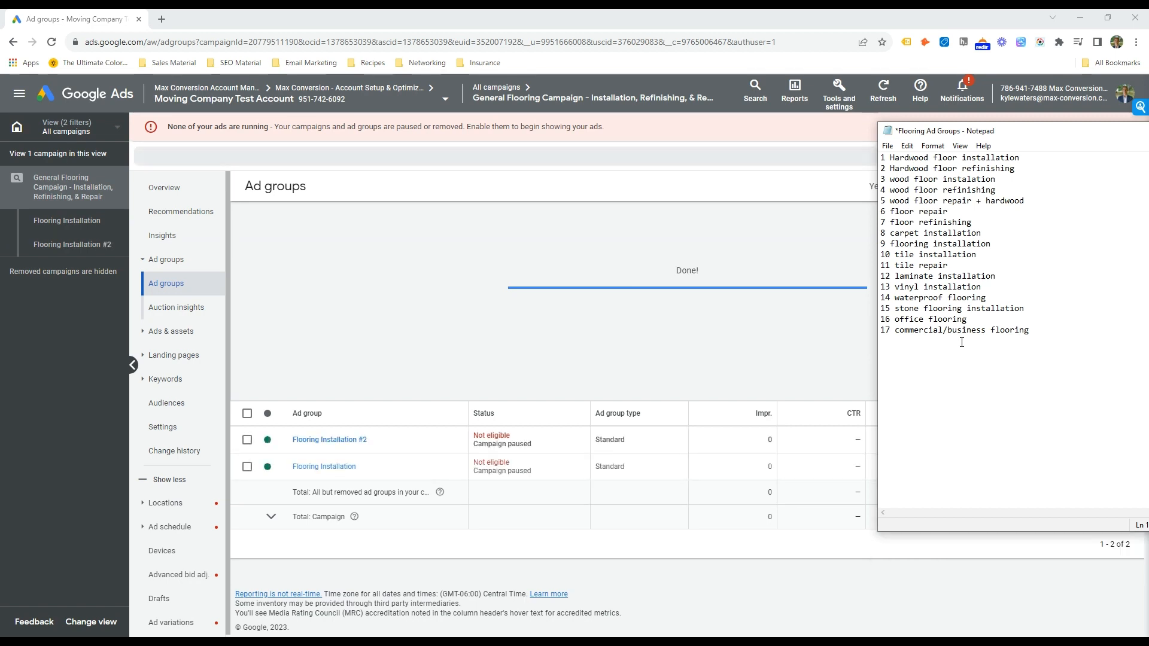
Step: Move commercial/business flooring into entry 16 after office flooring, separated by a comma, and delete the leftover number 17
drag(1037, 325, 895, 330)
key(ctrl+c)
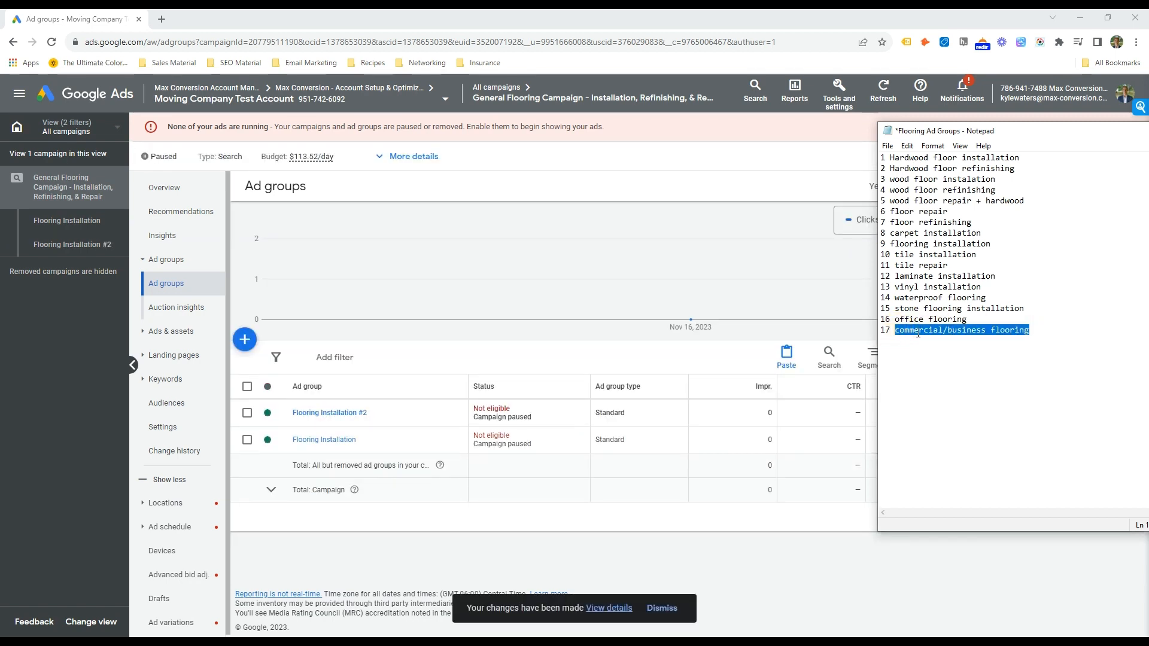
key(BackSpace)
click(980, 319)
text(,)
key(ctrl+v)
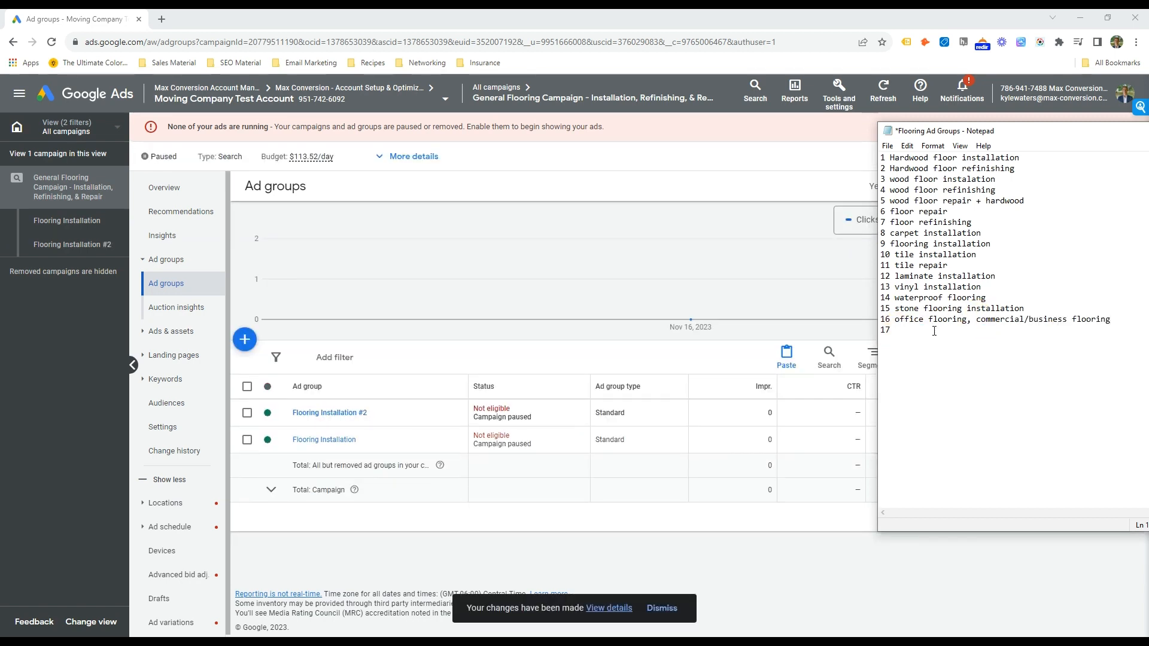
click(906, 331)
key(shift+Home)
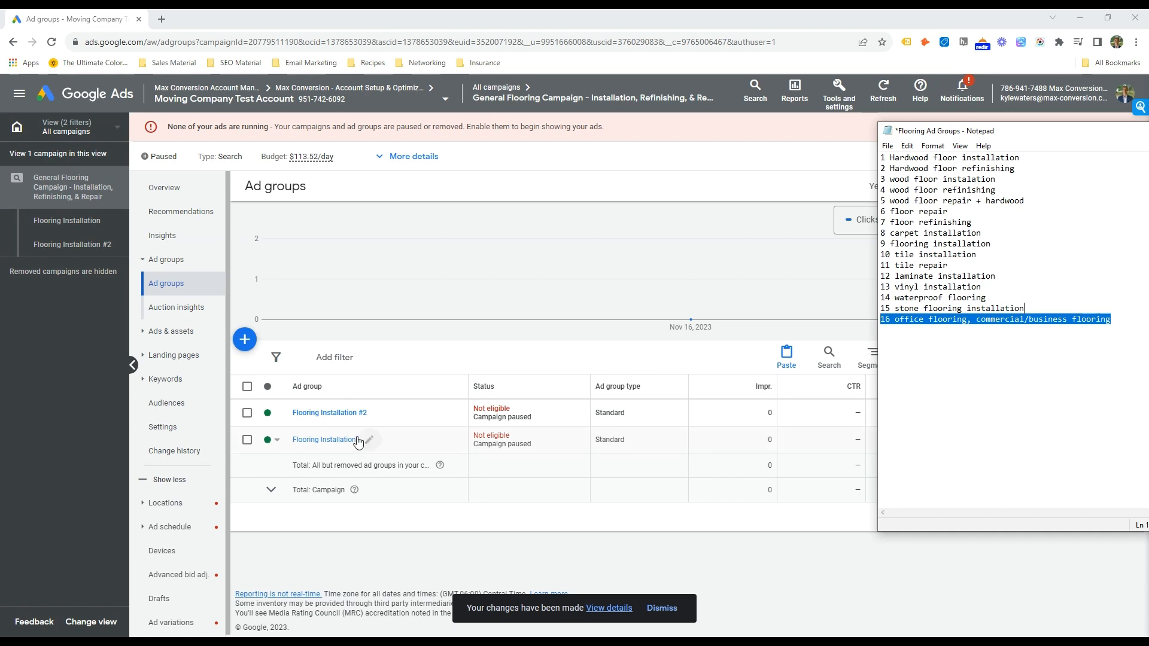
Step: Switch to Google Ads and rename the ad group Flooring Installation #2 as Flooring Repair
click(381, 413)
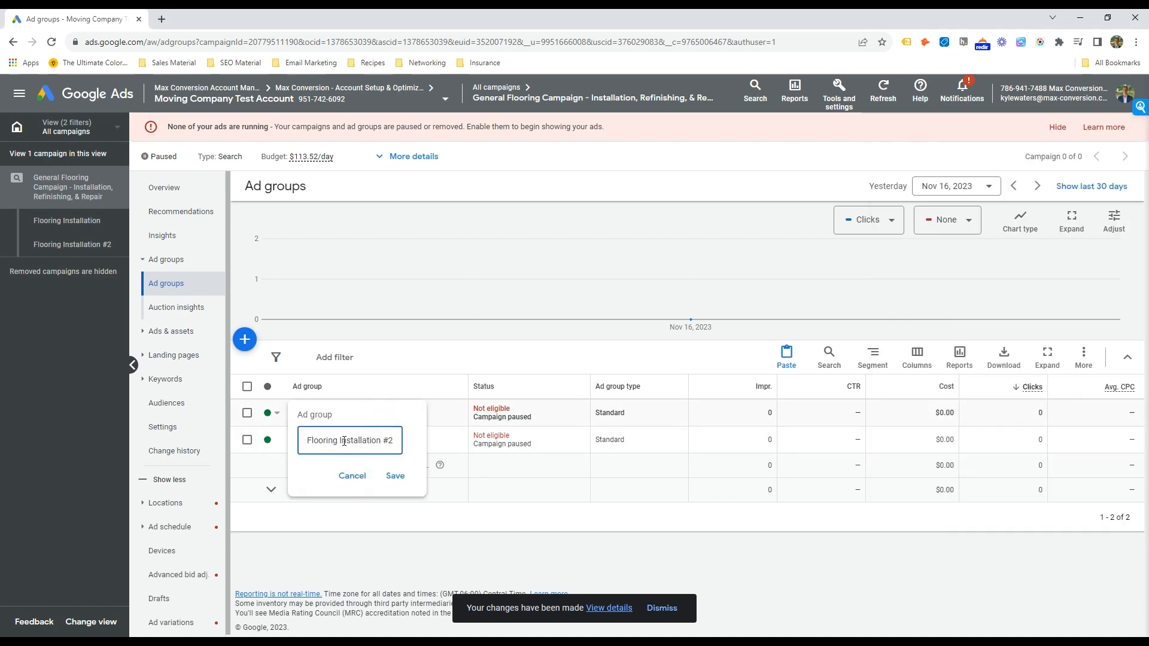
drag(342, 441, 450, 423)
key(BackSpace)
click(395, 476)
Step: Paste the copied ad group into General Flooring Campaign - Installation, Refinishing, & Repair again and let it run in the background
click(784, 360)
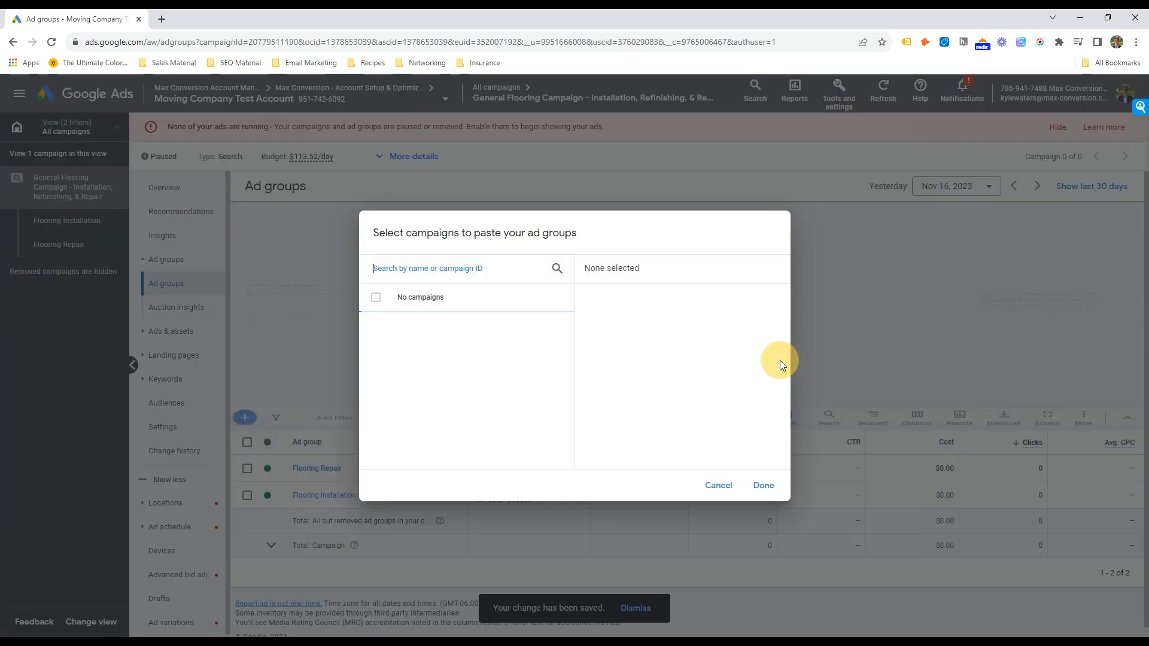
click(771, 486)
click(264, 386)
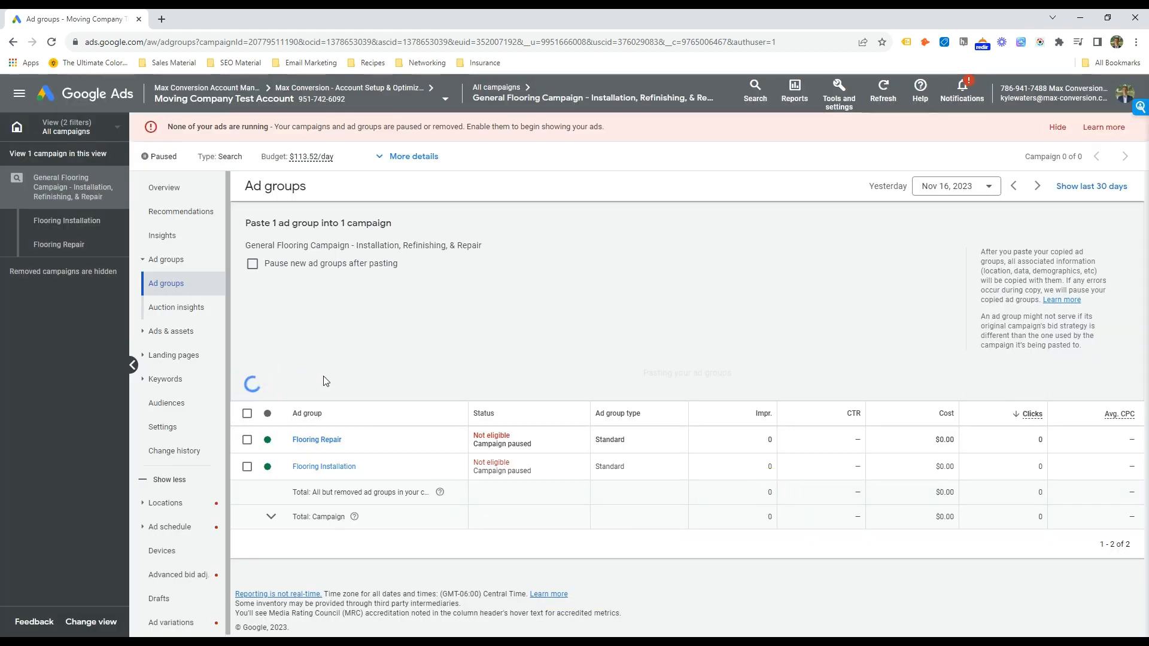
click(626, 316)
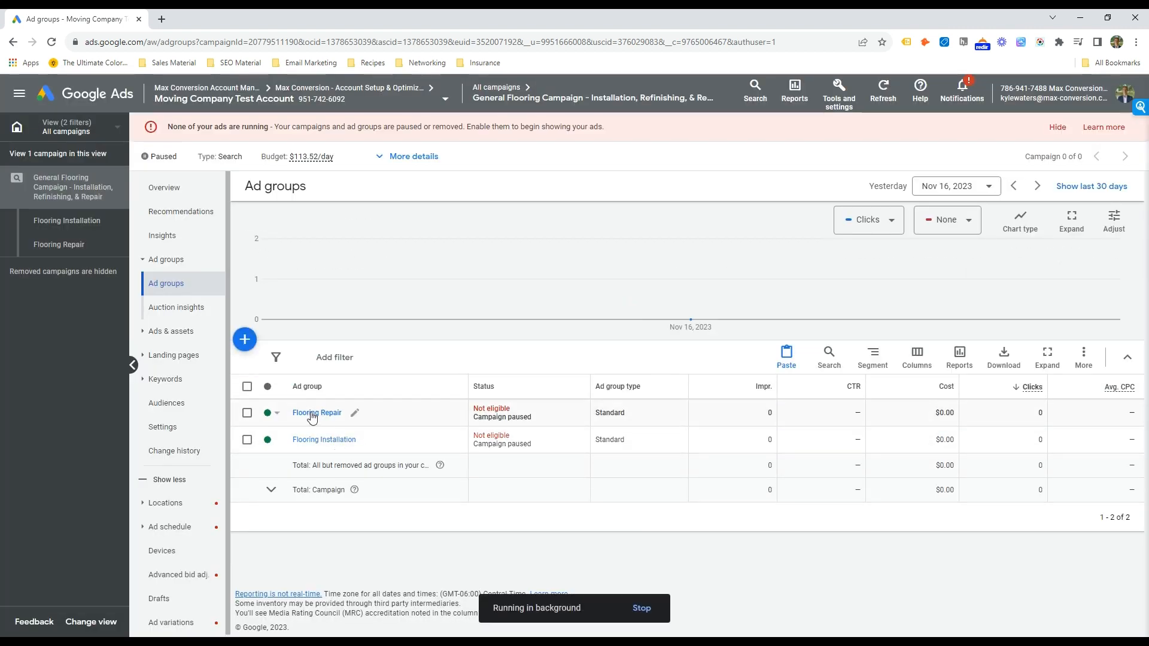
Step: Remove all search keywords from the Flooring Repair ad group
click(315, 413)
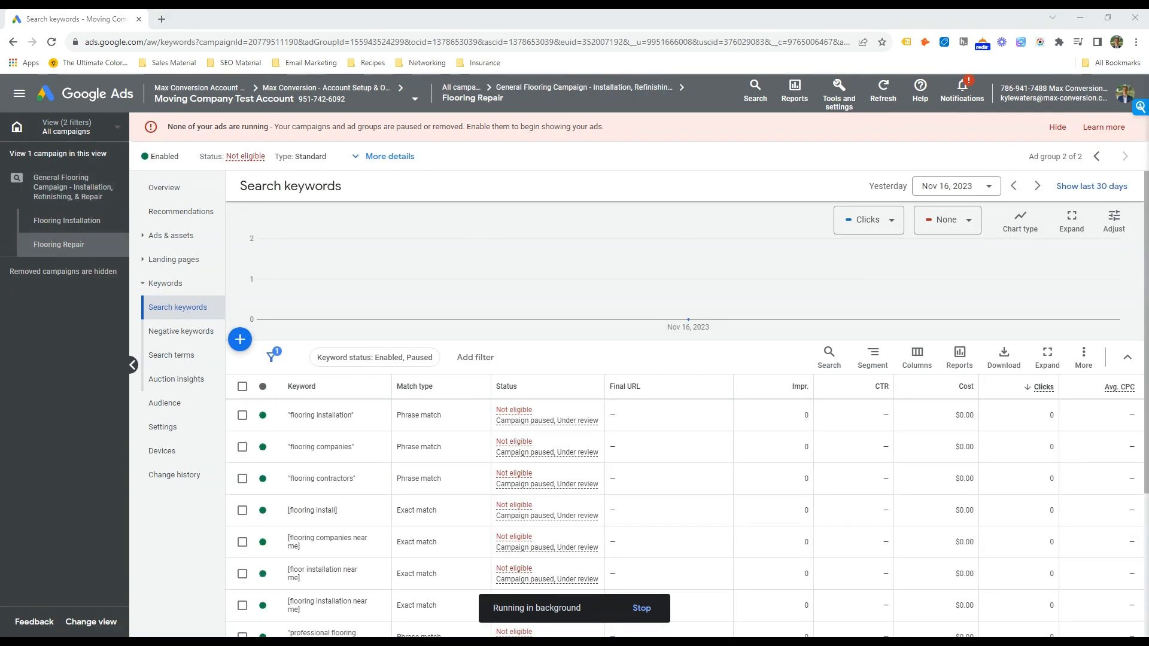
click(241, 386)
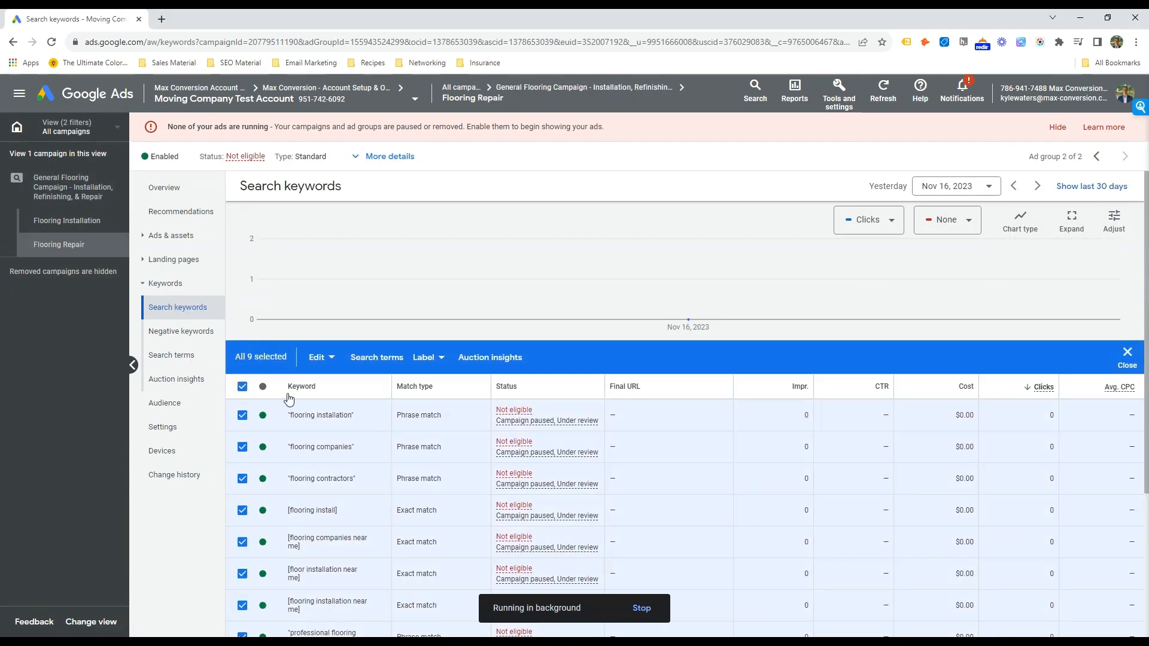
click(319, 357)
click(233, 327)
click(689, 398)
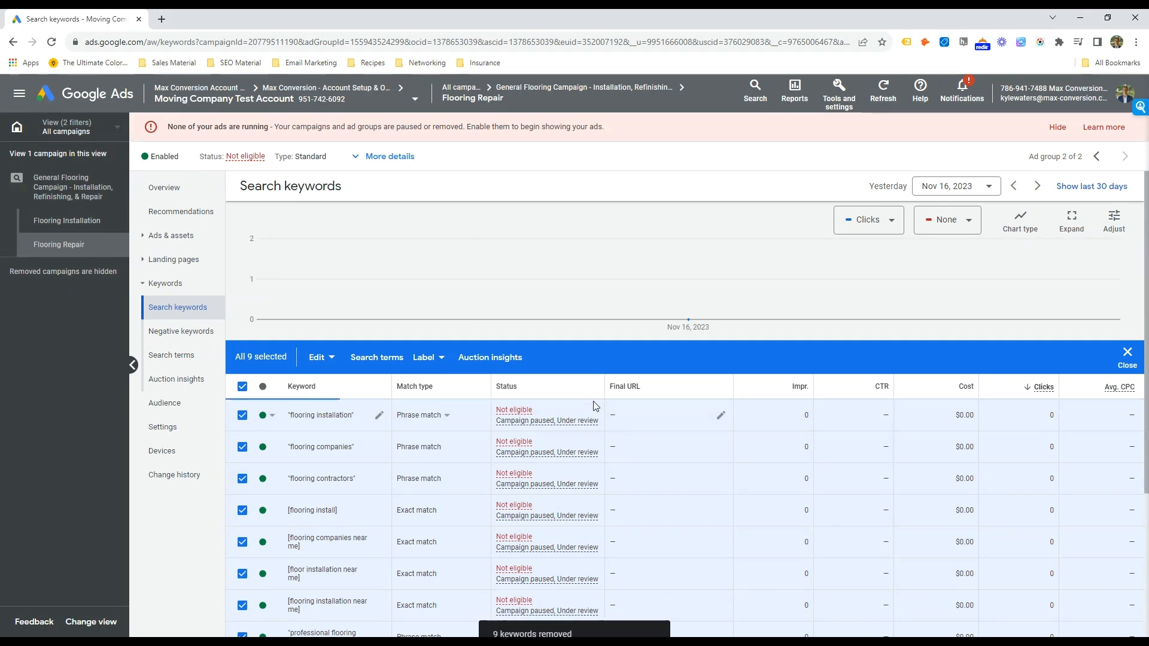
Step: Start adding keywords to the Flooring Repair ad group and look up keyword ideas for flooring repair
click(686, 428)
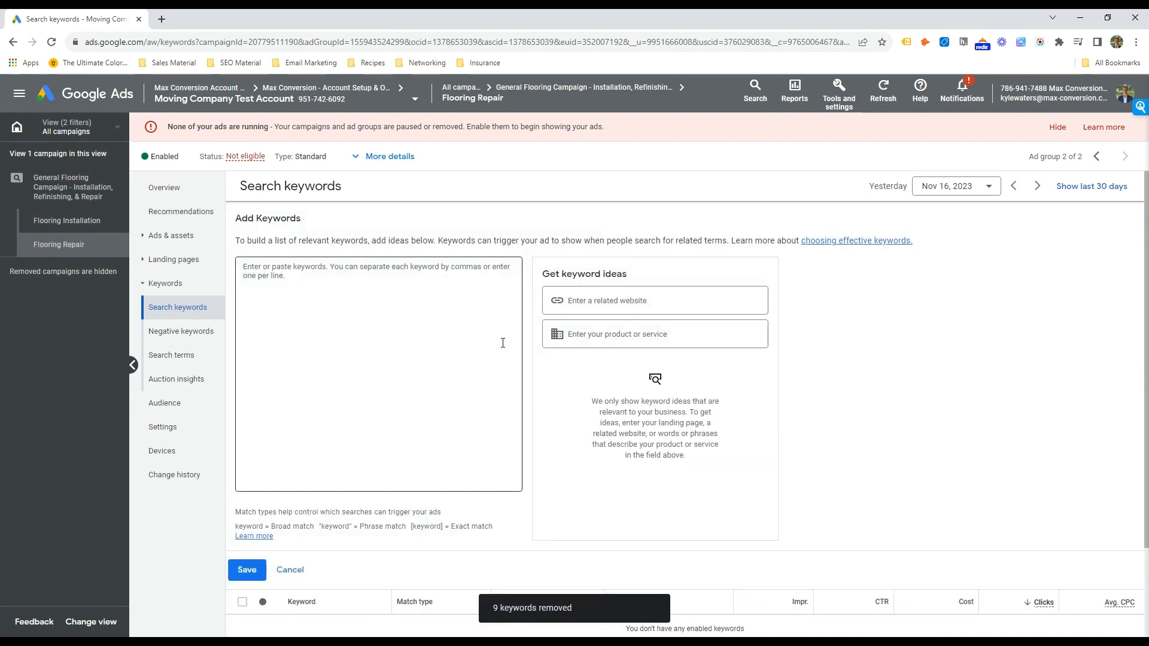
click(608, 340)
text(flooring r)
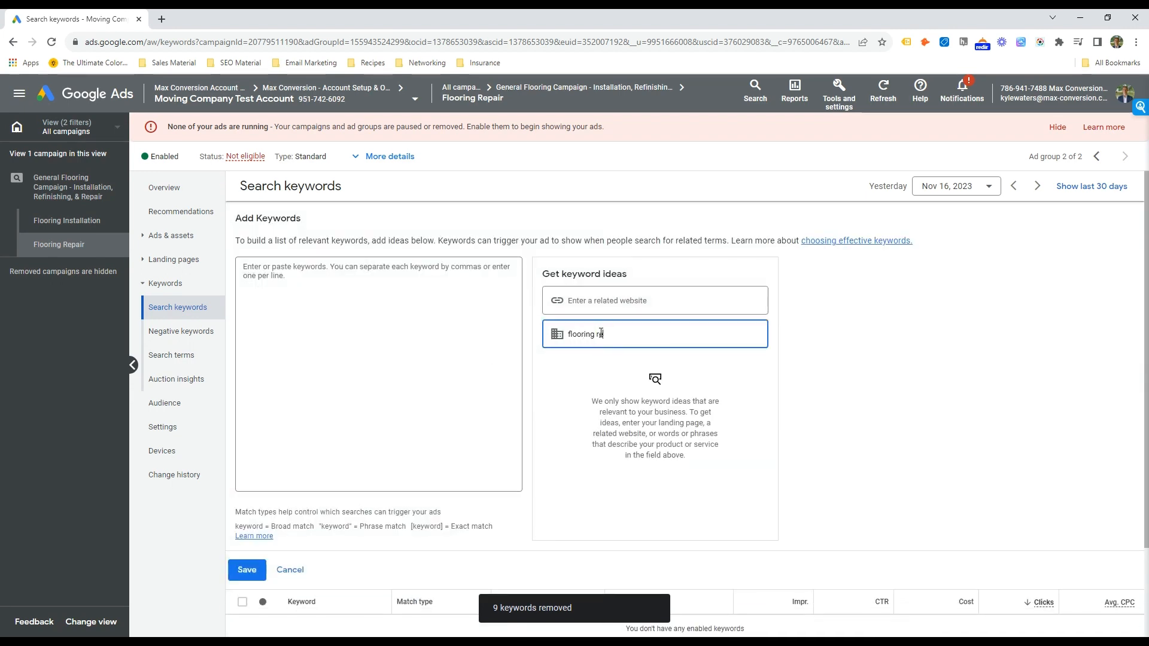
text(air)
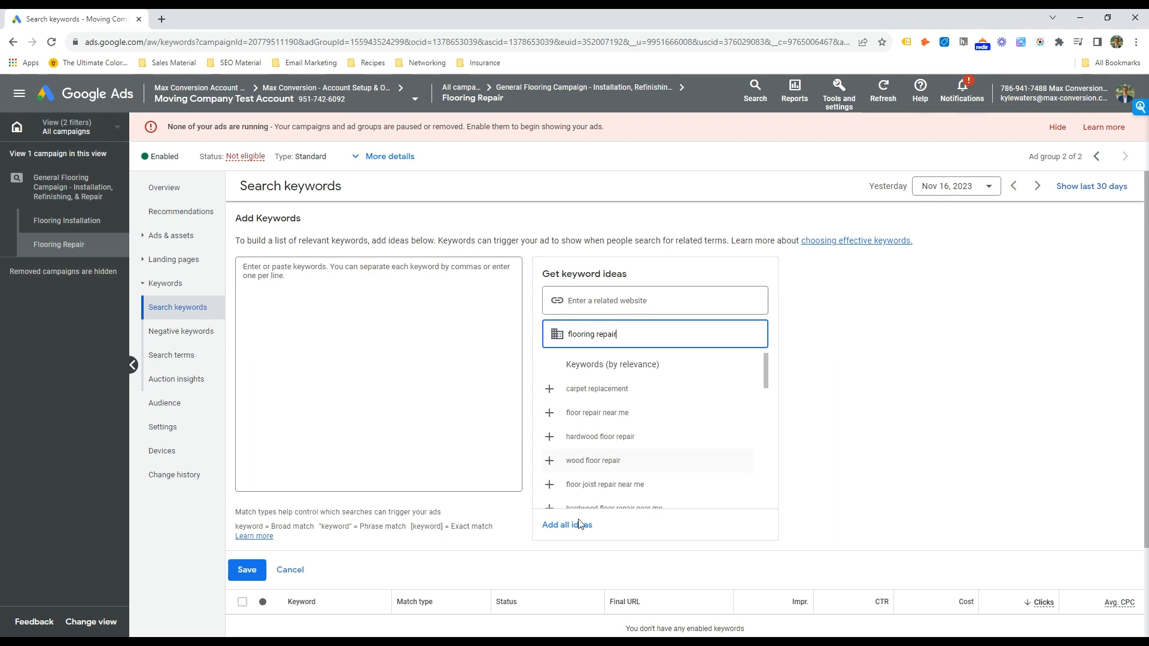
scroll(613, 457, down, 1)
scroll(613, 453, up, 1)
Step: Open Keyword Planner and close the extra browser tab
click(853, 106)
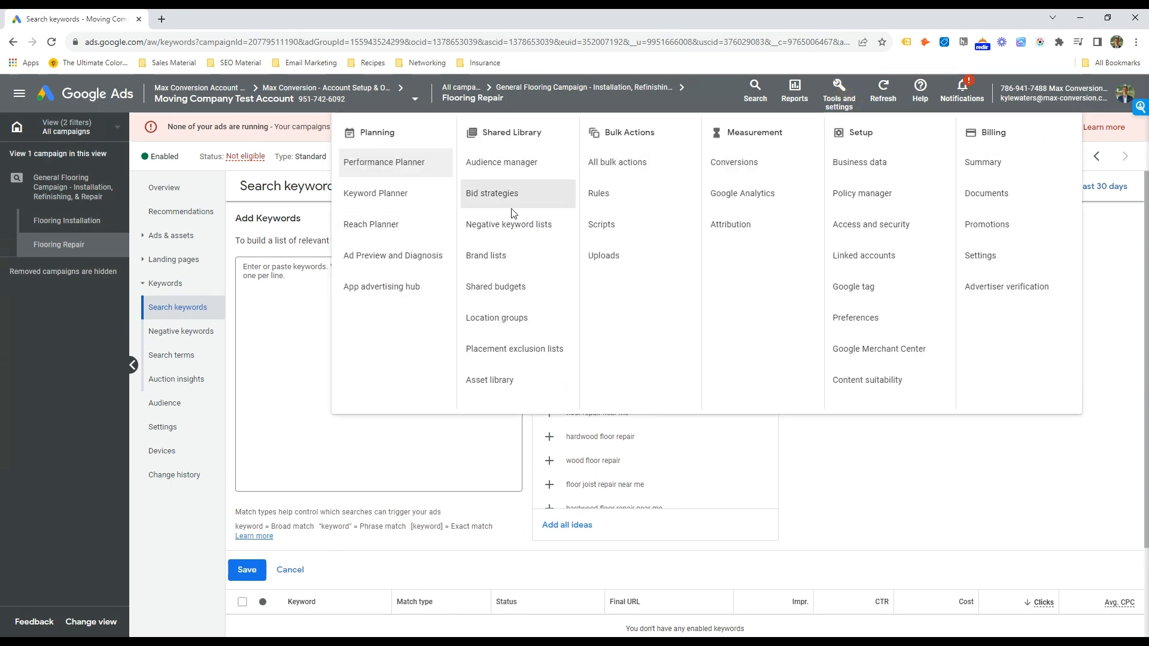
middle_click(406, 203)
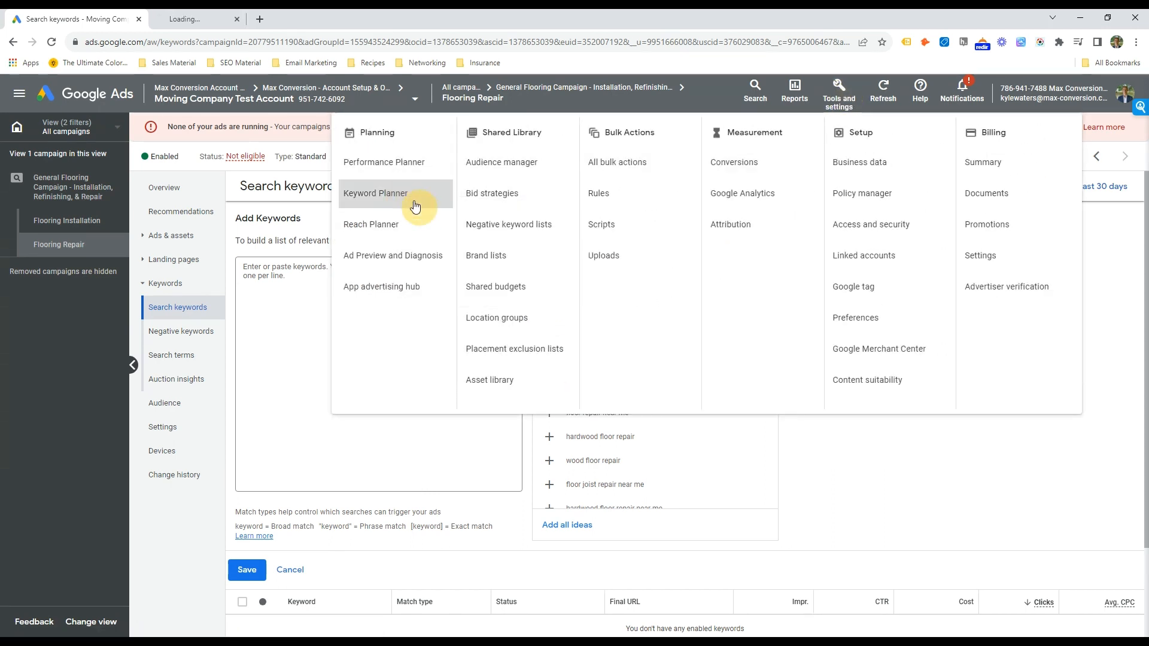
click(412, 206)
click(282, 19)
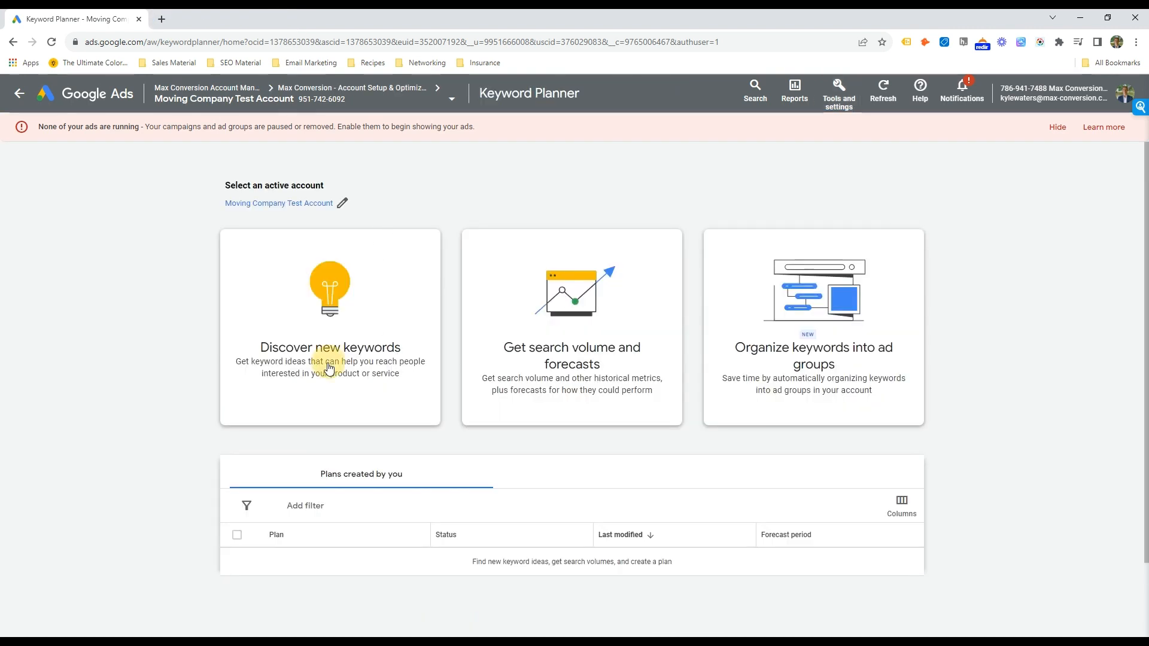
Step: Discover new keywords for flooring repair, flooring repair company, repair my floor and flooring company to repair
click(344, 367)
text(floori)
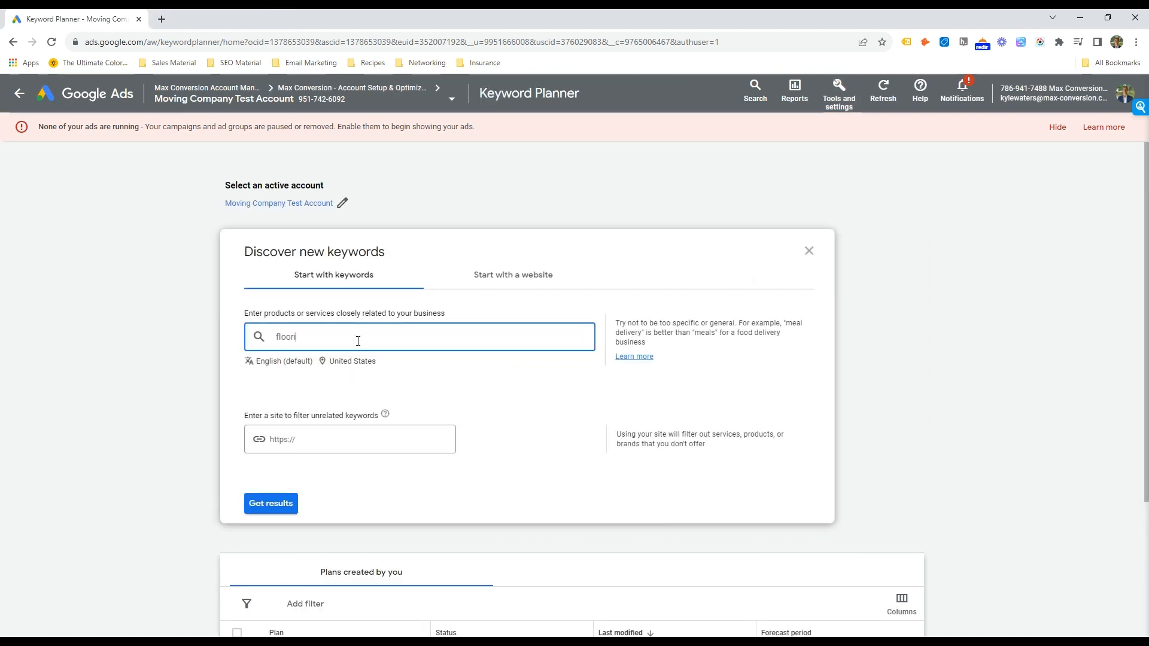
text(ng repair)
key(Return)
text(floo)
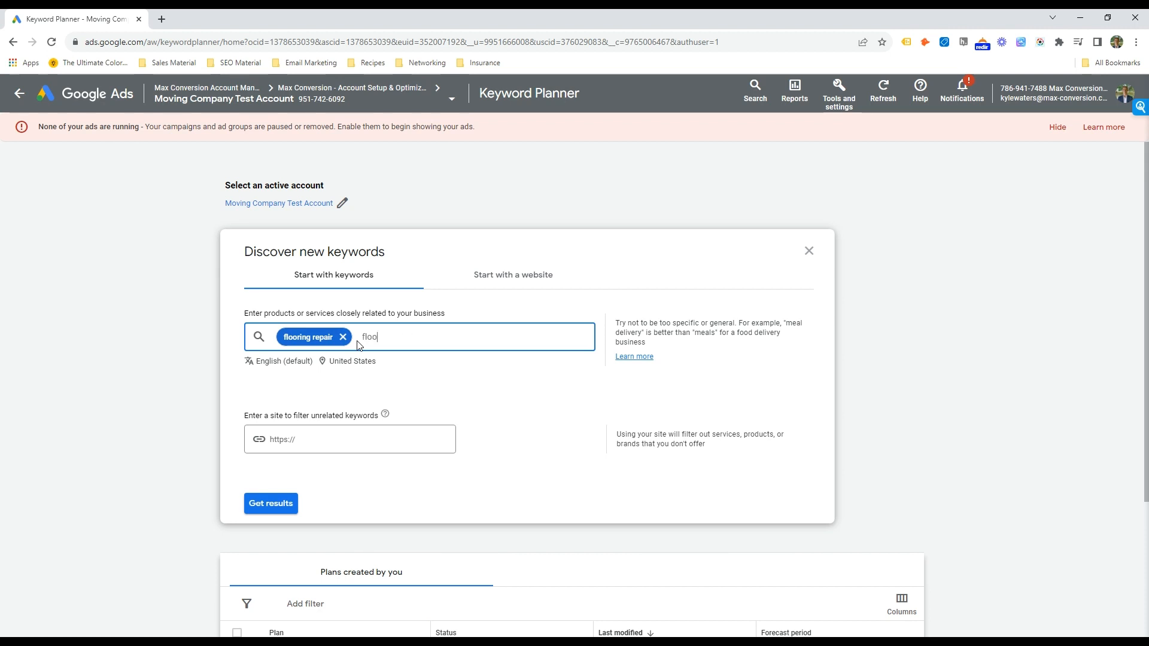
text(ring repair company)
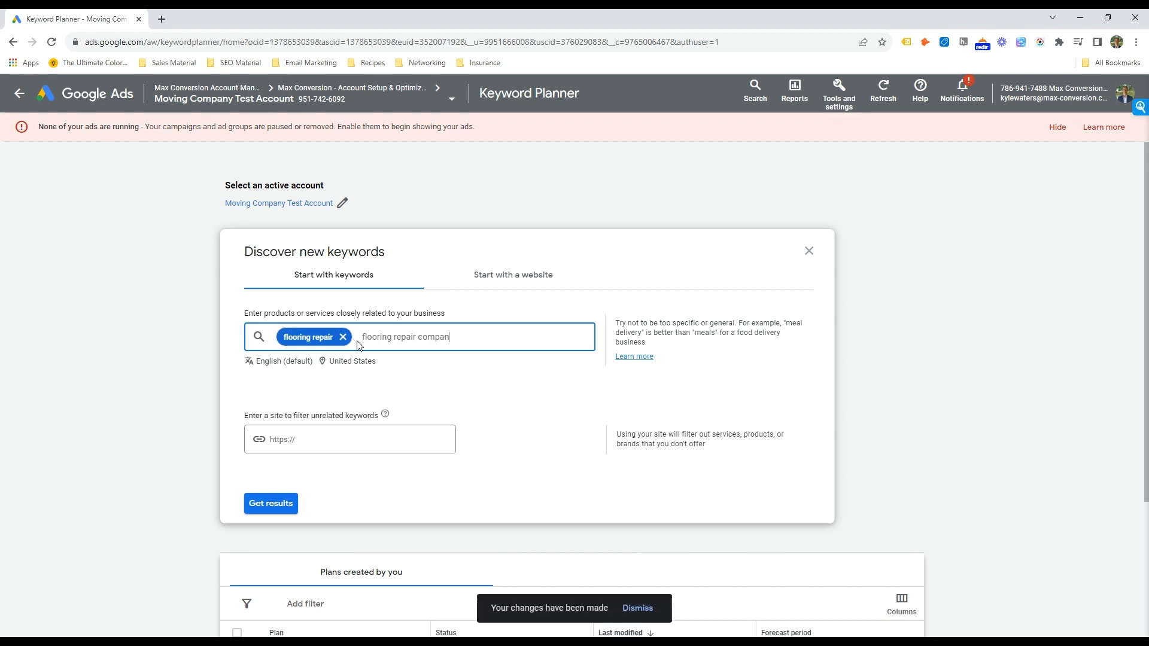
key(Return)
text(f)
text(epair my floor)
key(Return)
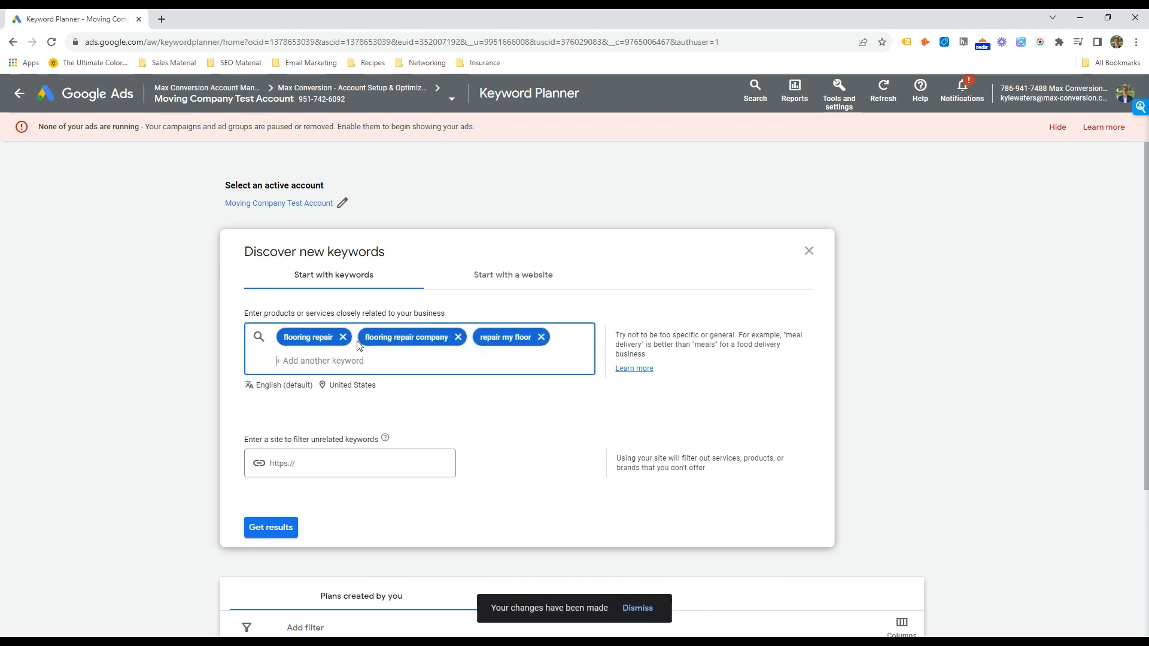
text(flooring company to repair)
key(Return)
click(263, 529)
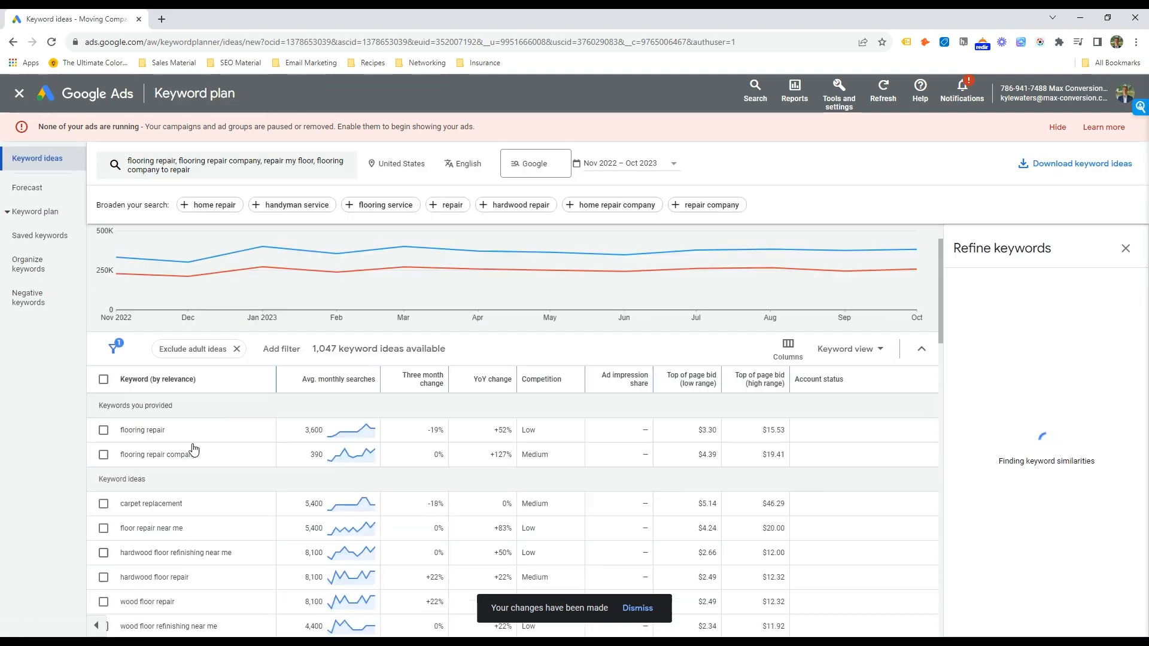
Step: Select the provided keywords flooring repair and flooring repair company, keeping the list sorted by relevance
click(103, 394)
click(104, 370)
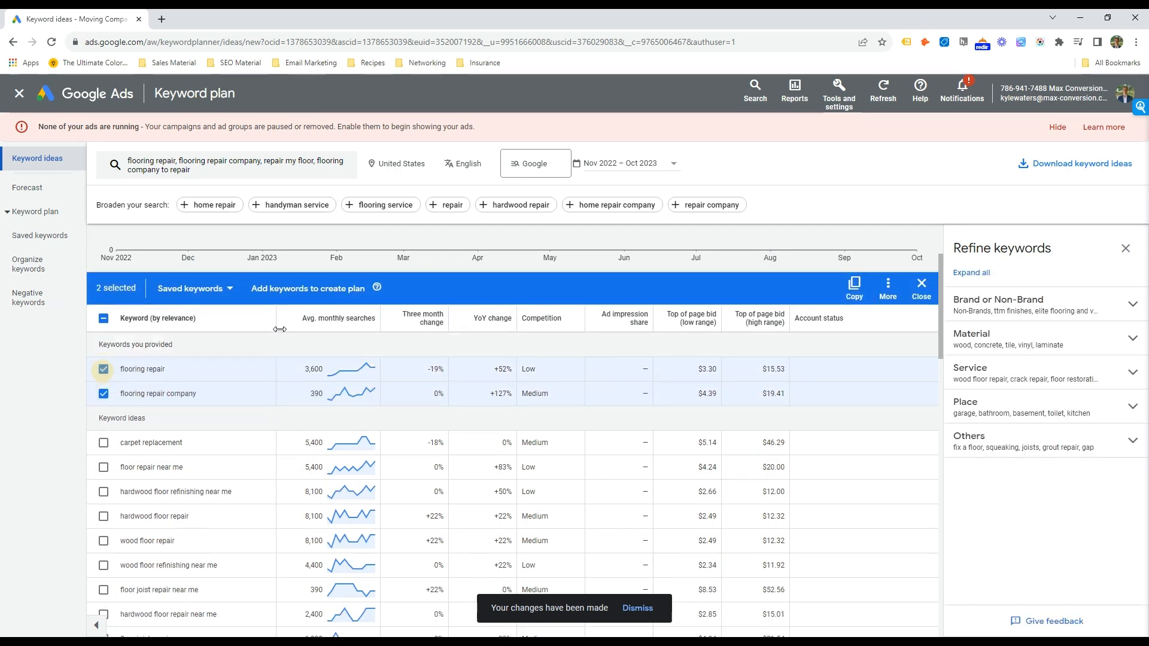
click(352, 324)
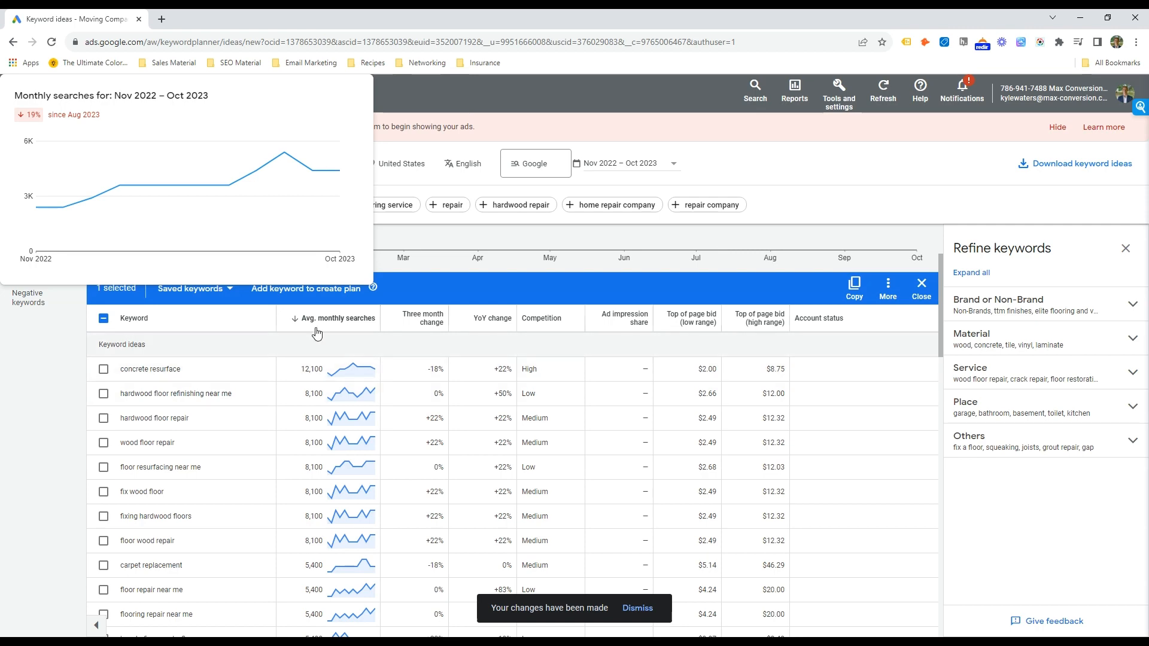
click(205, 321)
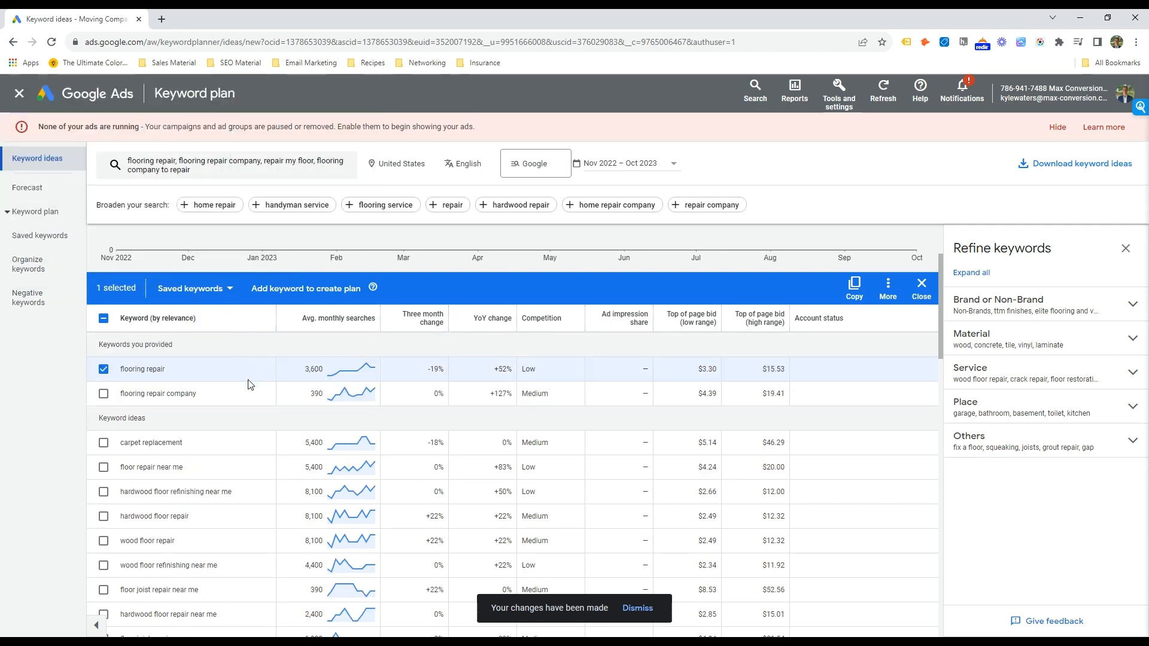
click(104, 394)
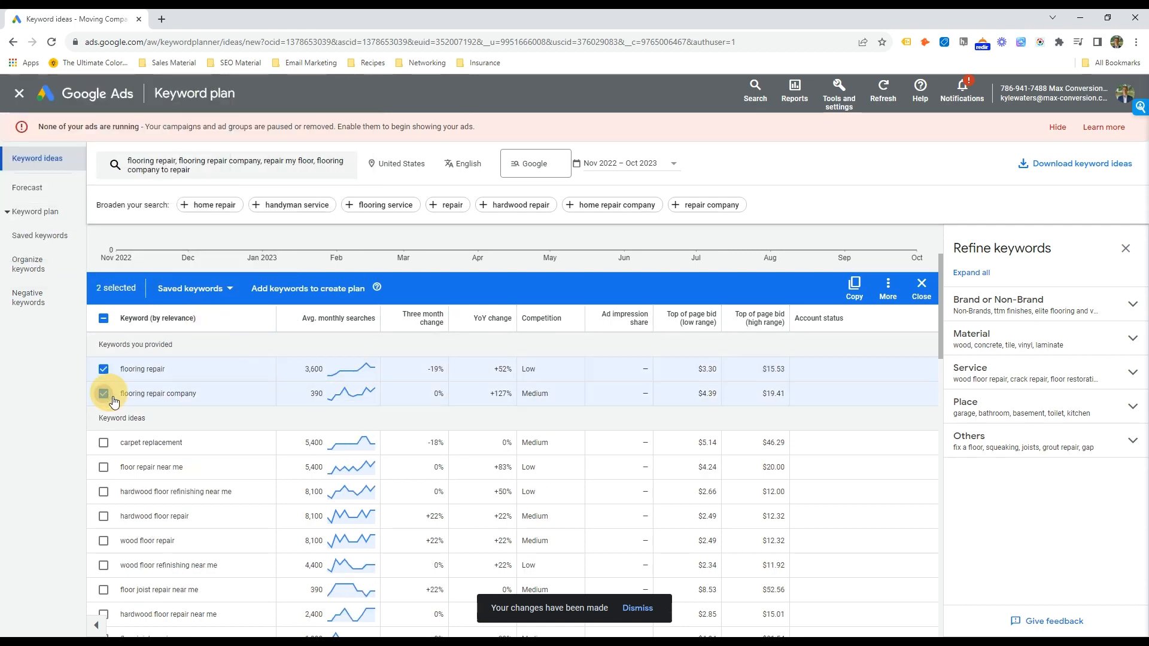
Step: Add floor repair near me to the selected keywords and look through the remaining keyword ideas
scroll(114, 400, down, 1)
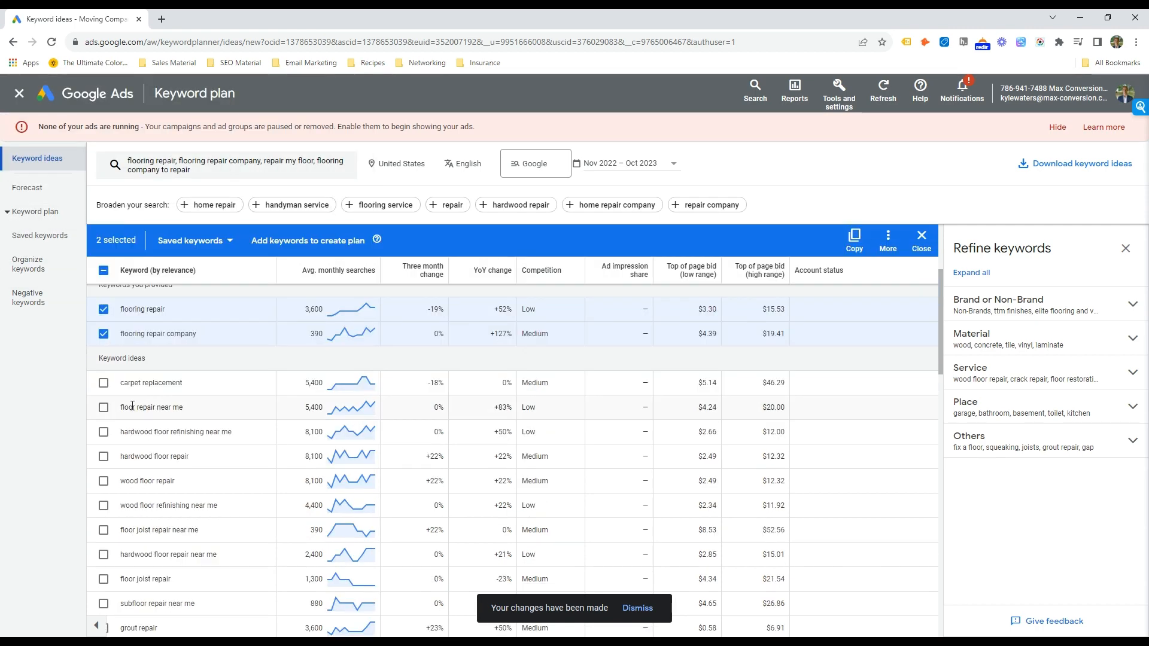
click(102, 409)
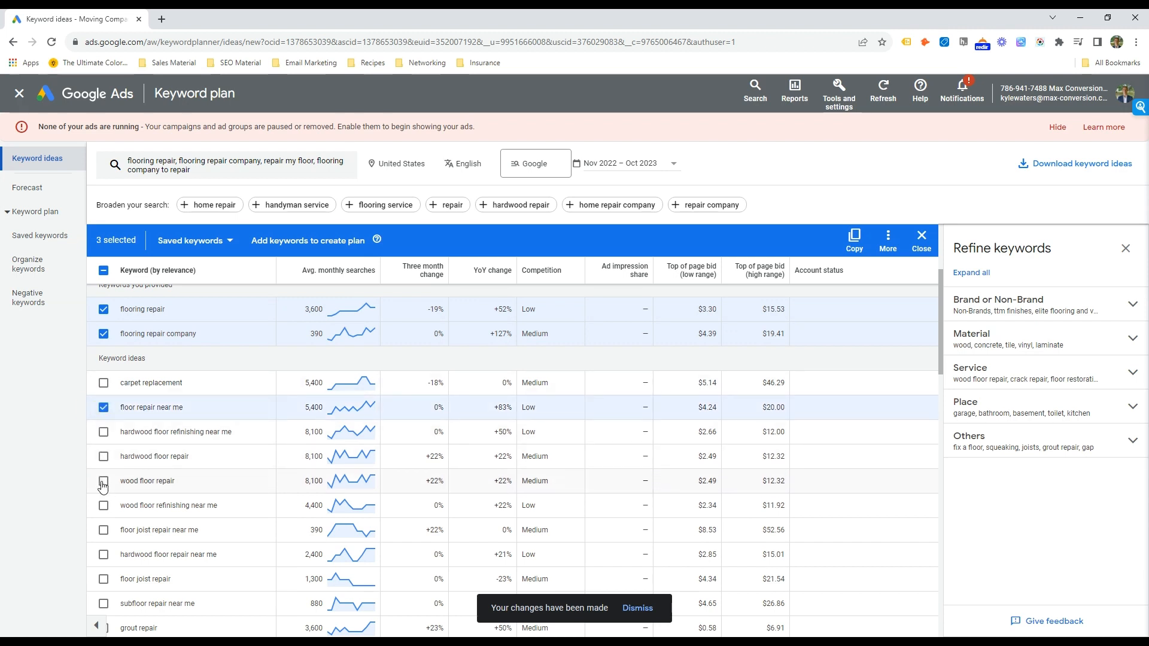
scroll(103, 486, down, 1)
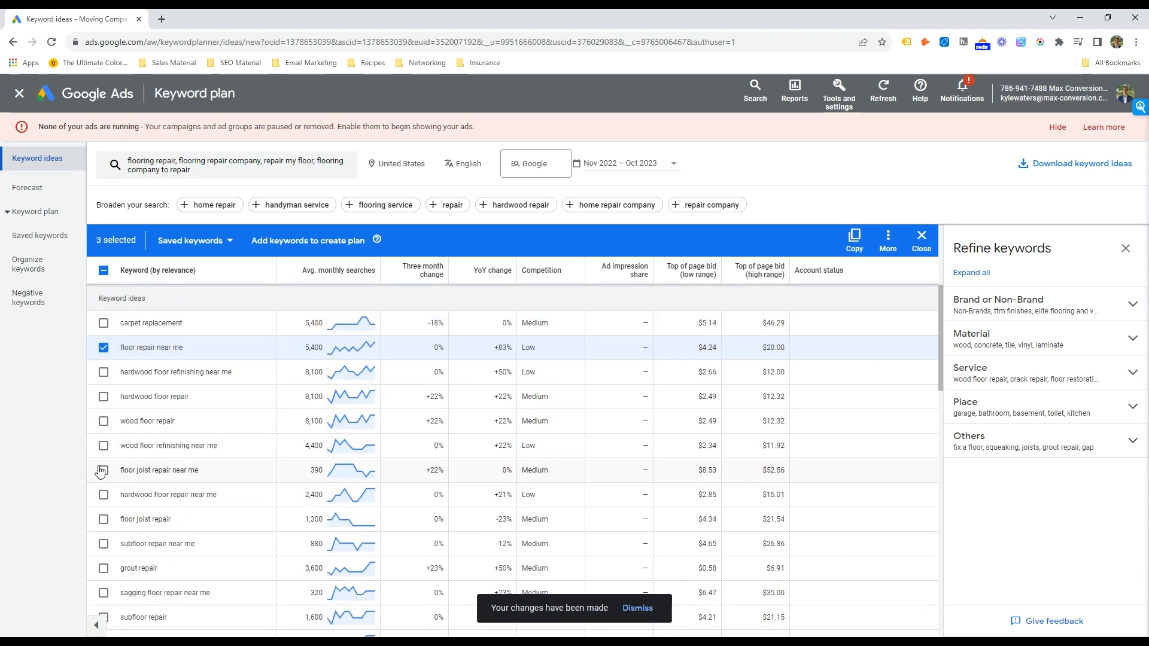
click(101, 471)
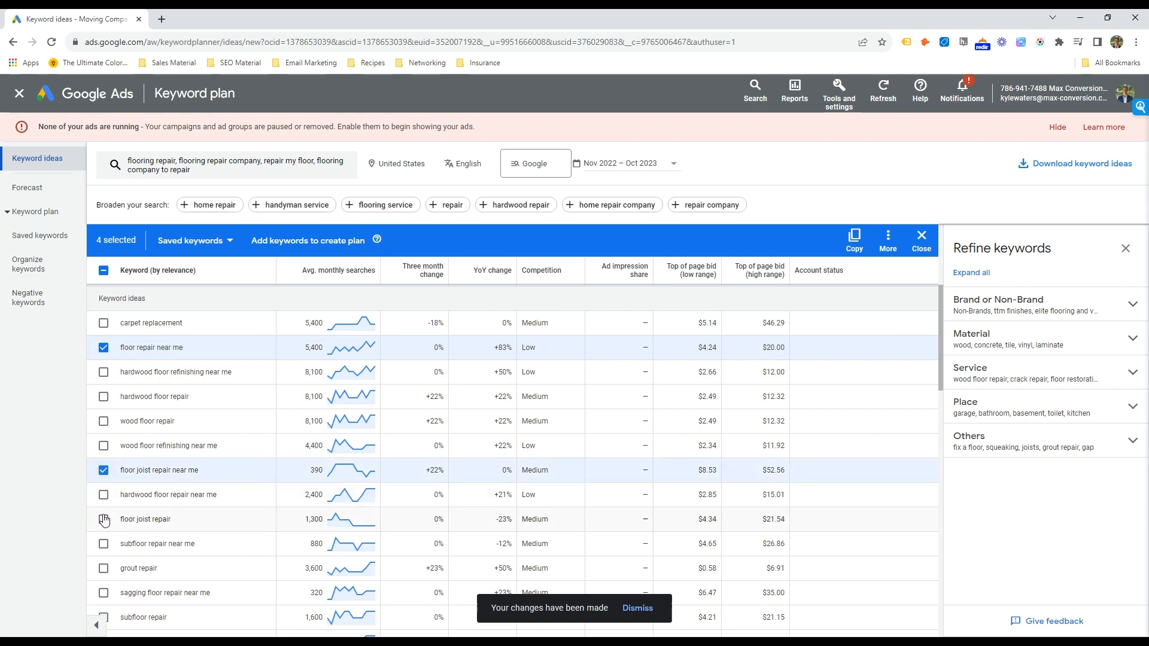
click(103, 471)
scroll(103, 471, down, 1)
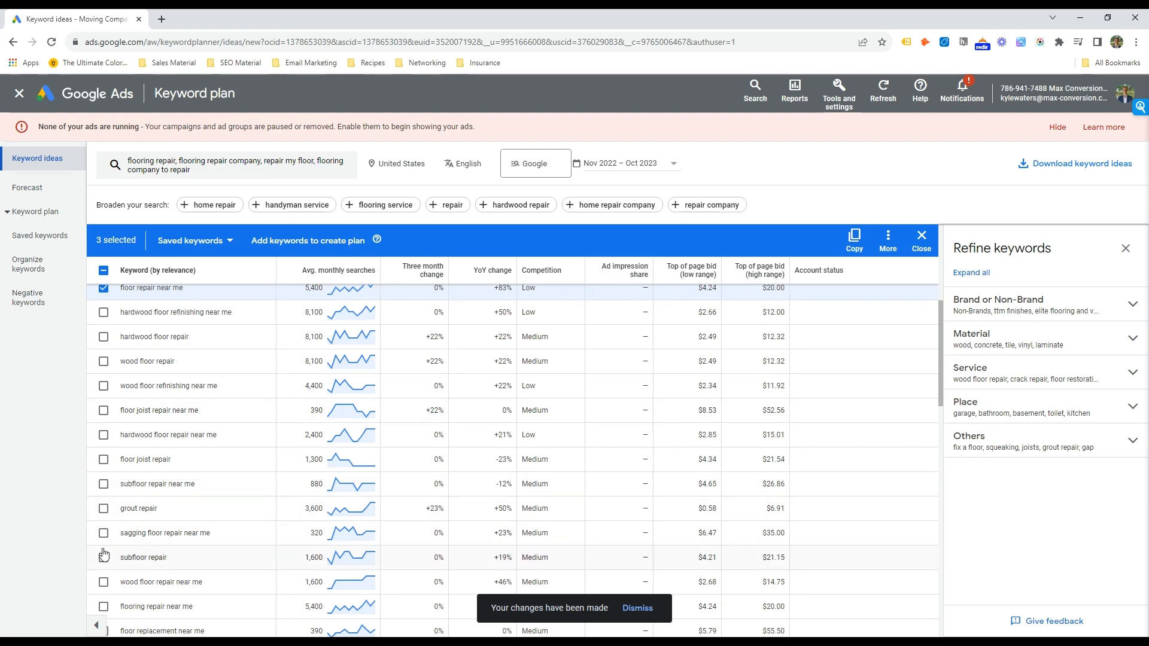
scroll(104, 511, down, 4)
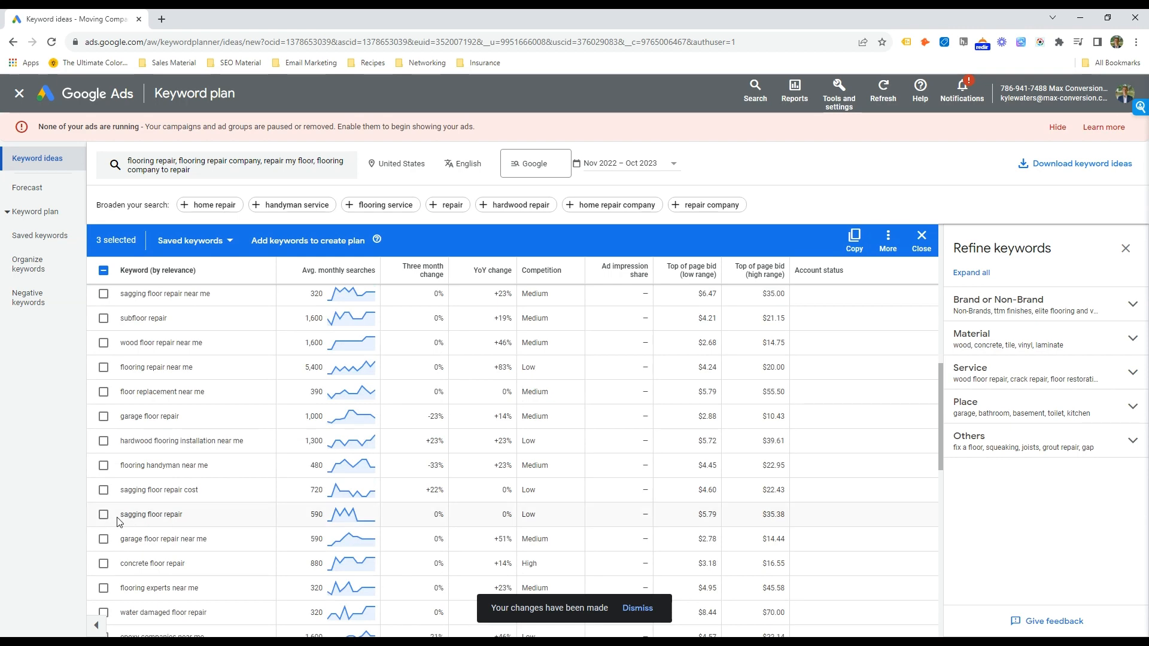
scroll(118, 523, up, 6)
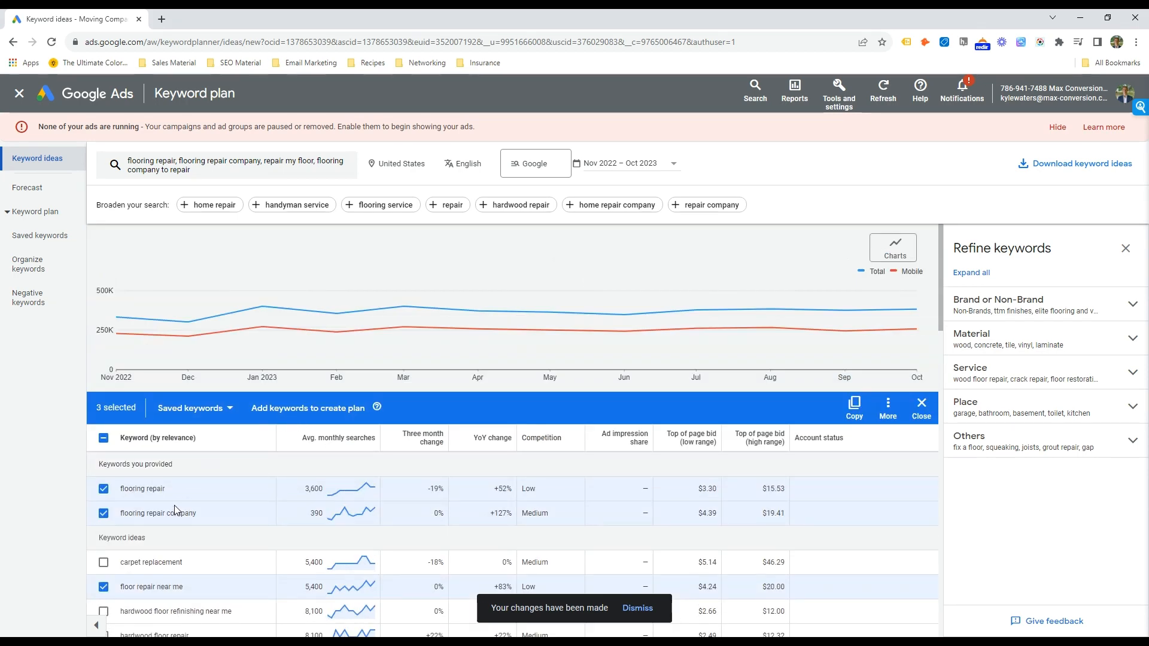
click(224, 420)
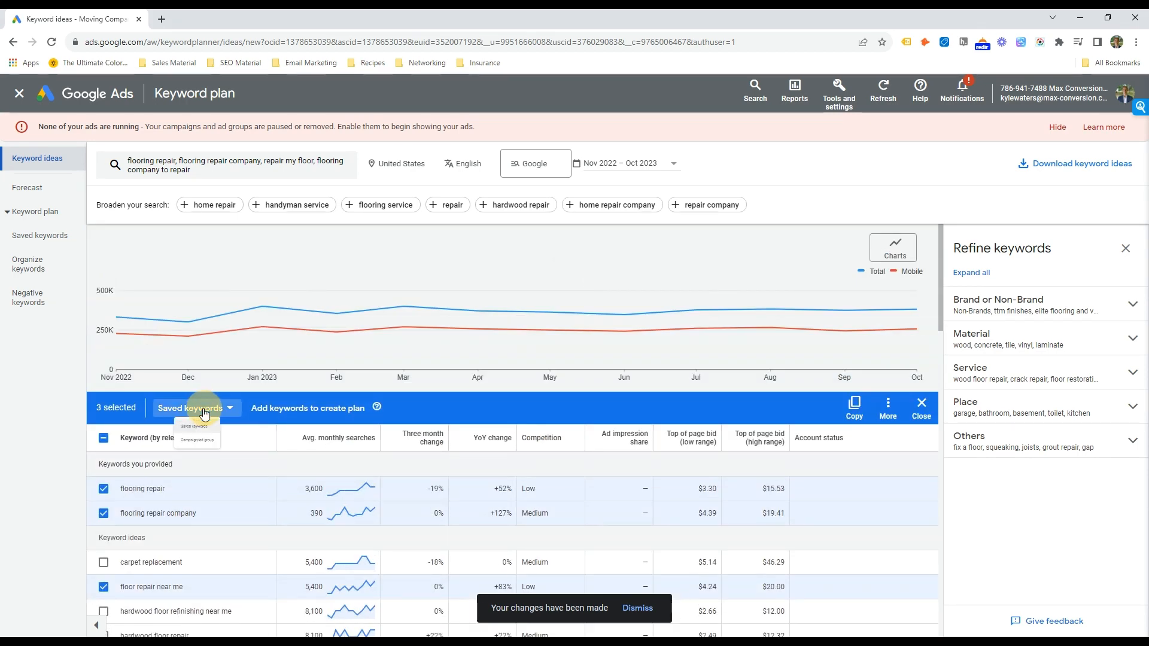
click(213, 462)
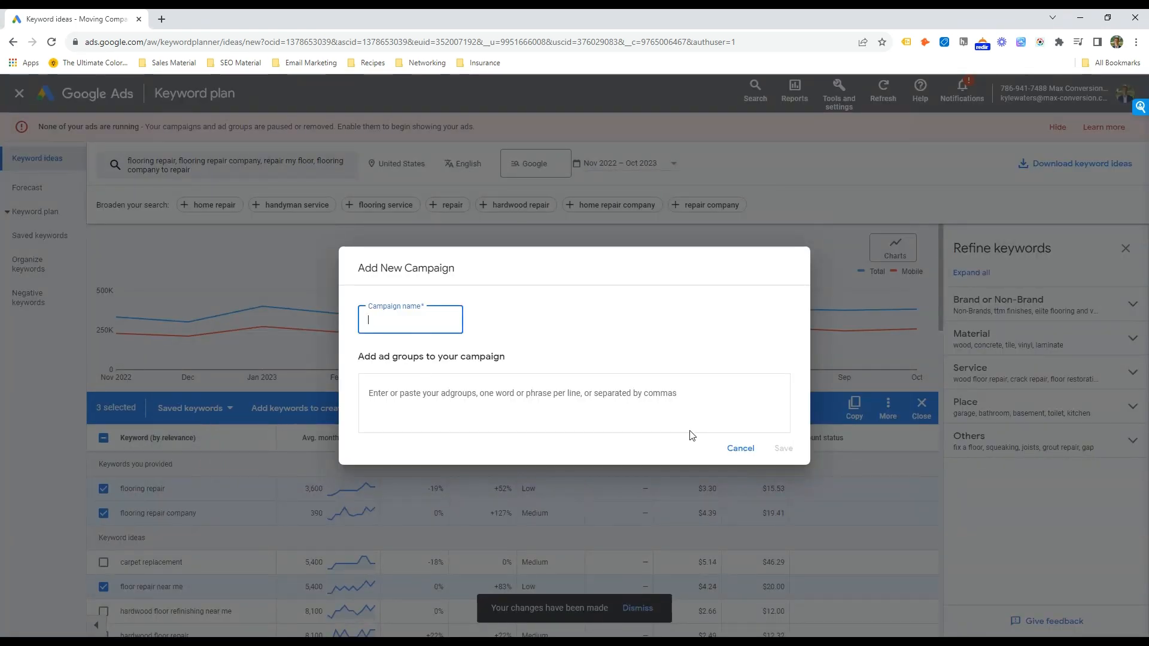
click(741, 449)
Step: Add the selected keywords to a keyword plan and return to the Flooring Repair ad group's search keywords
click(246, 411)
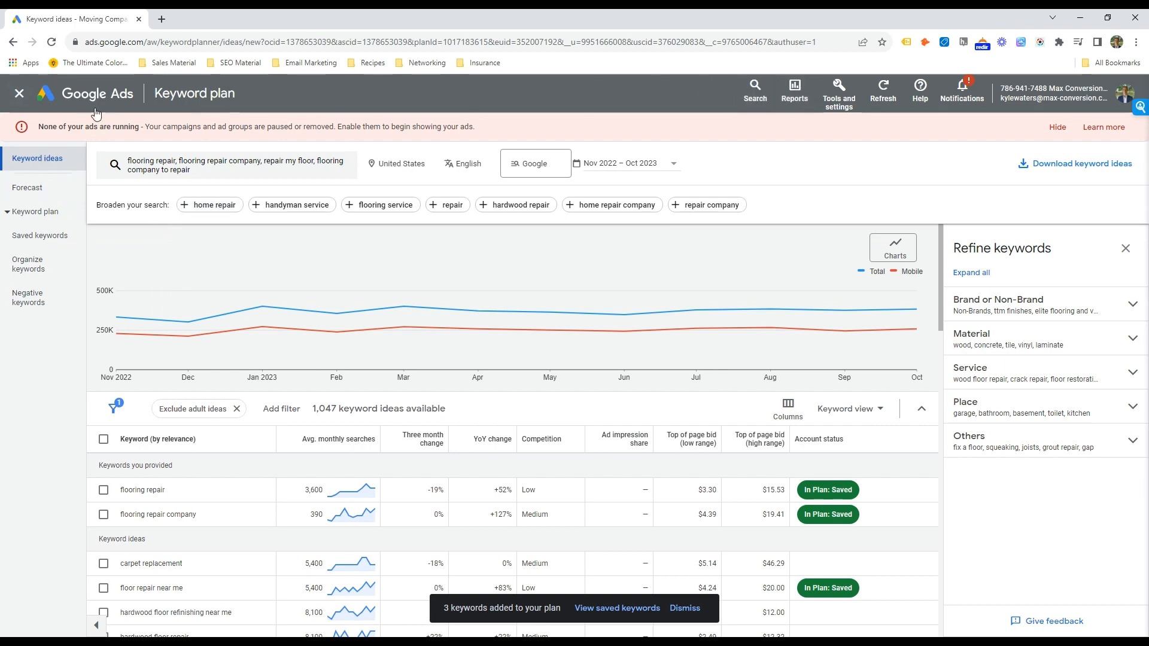
click(19, 93)
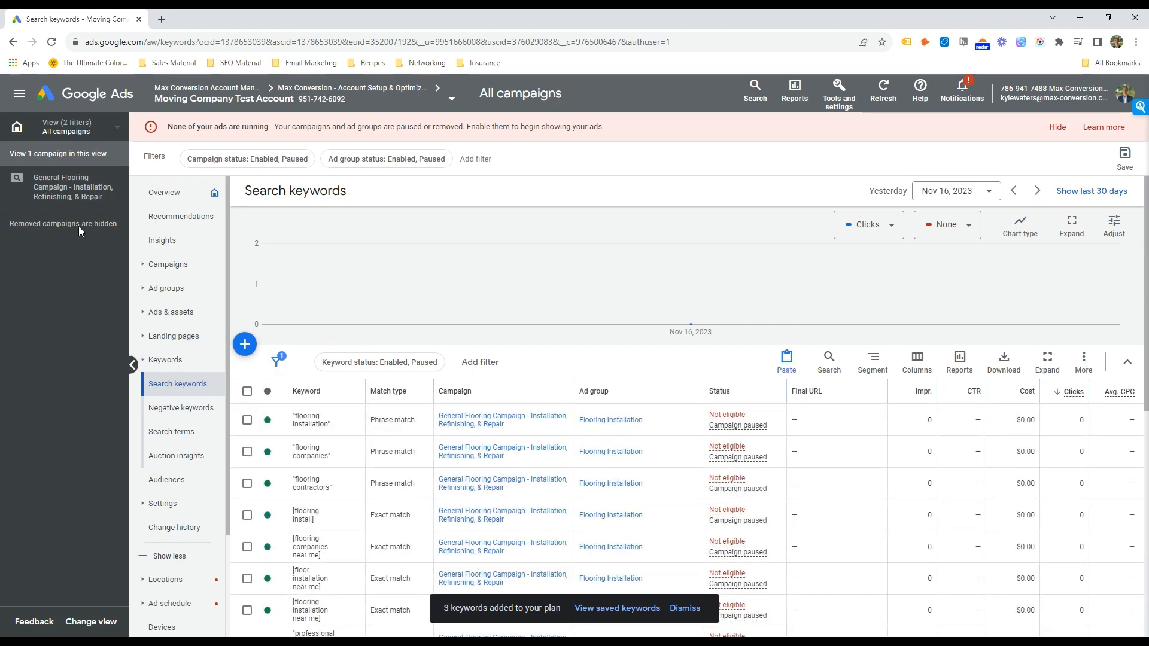
click(69, 187)
click(89, 261)
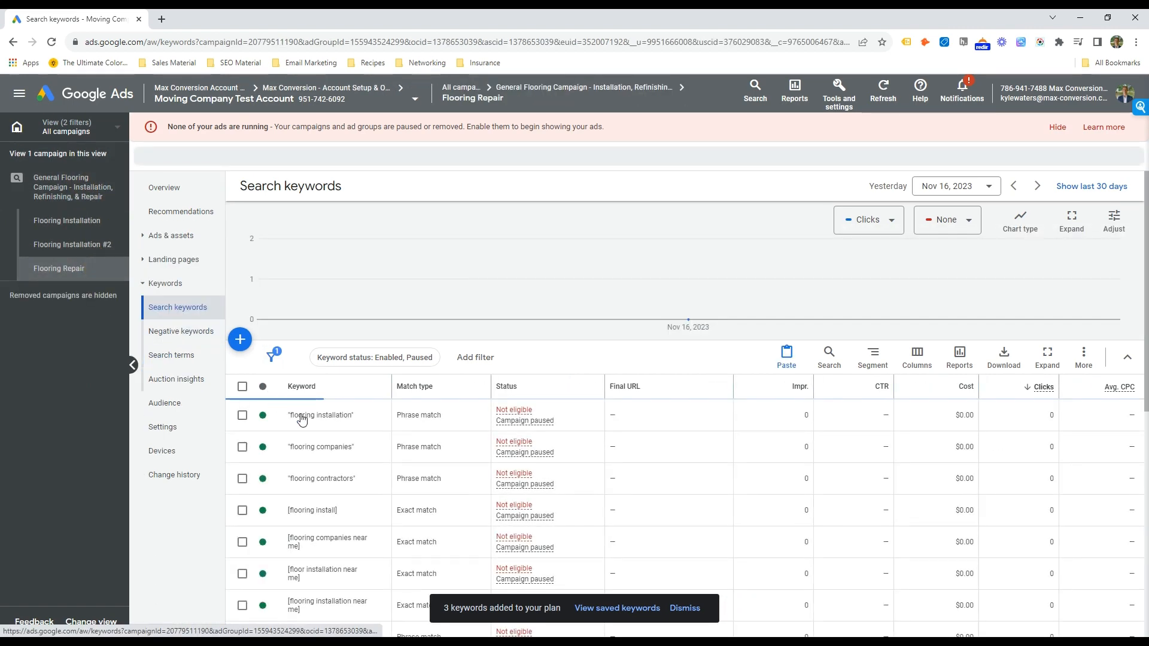
Step: Enter flooring repair and flooring repair company as new keywords, and add floor repair near me from ideas for flooring repair service
click(240, 339)
text(flooring repair company)
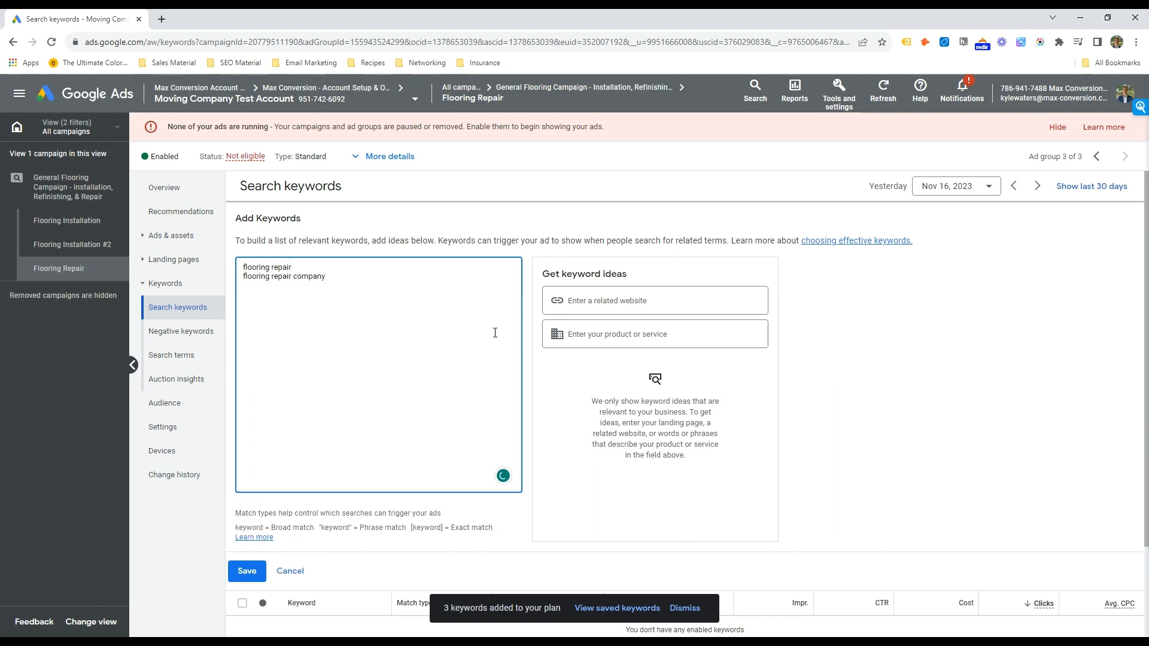
click(588, 332)
text(flooring)
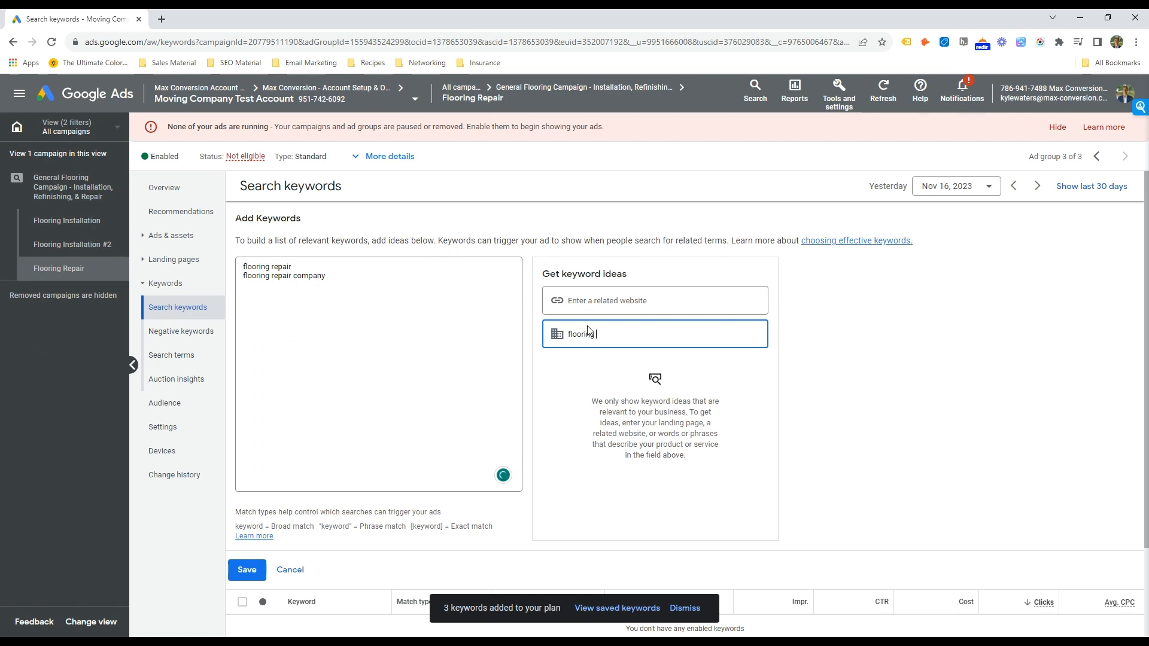
text( repair service)
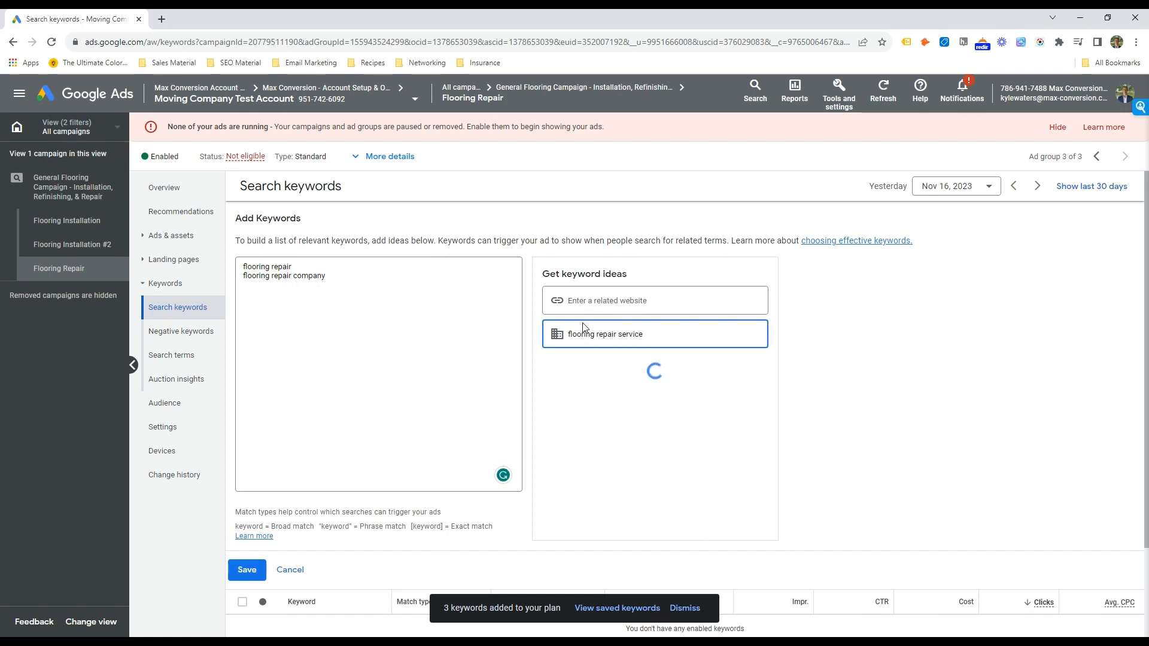
click(660, 391)
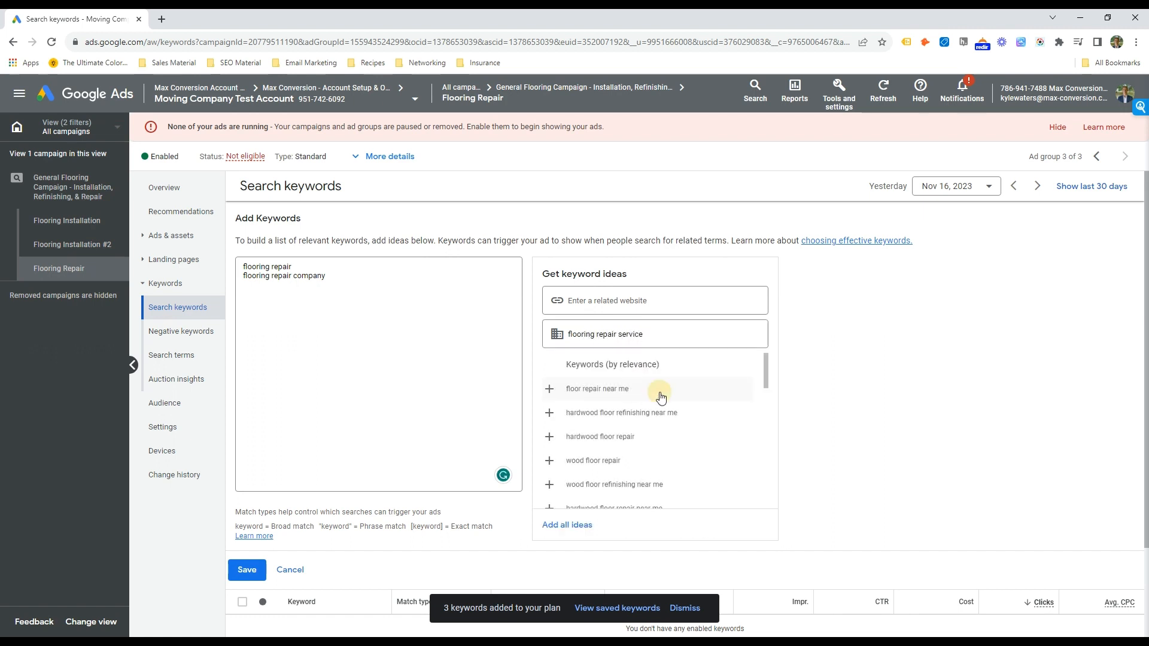
scroll(658, 428, down, 1)
scroll(657, 436, down, 5)
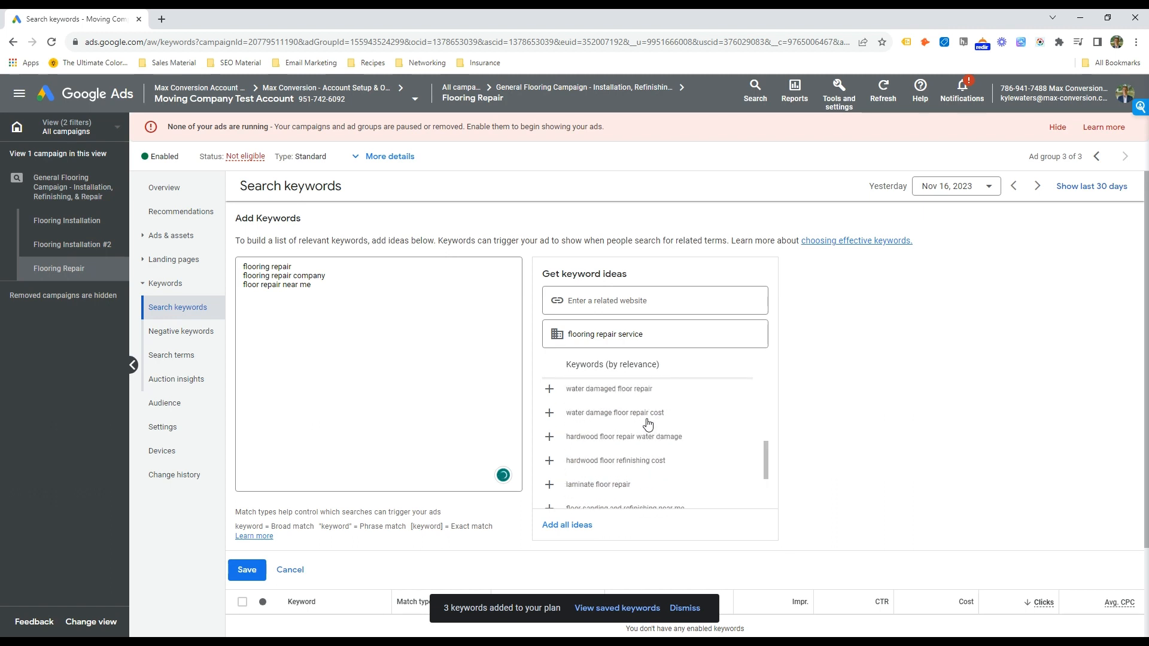
Step: Add floor repair contractor, floor repair service, flooring repair contractor and flooring repair service to the new keyword list
click(380, 316)
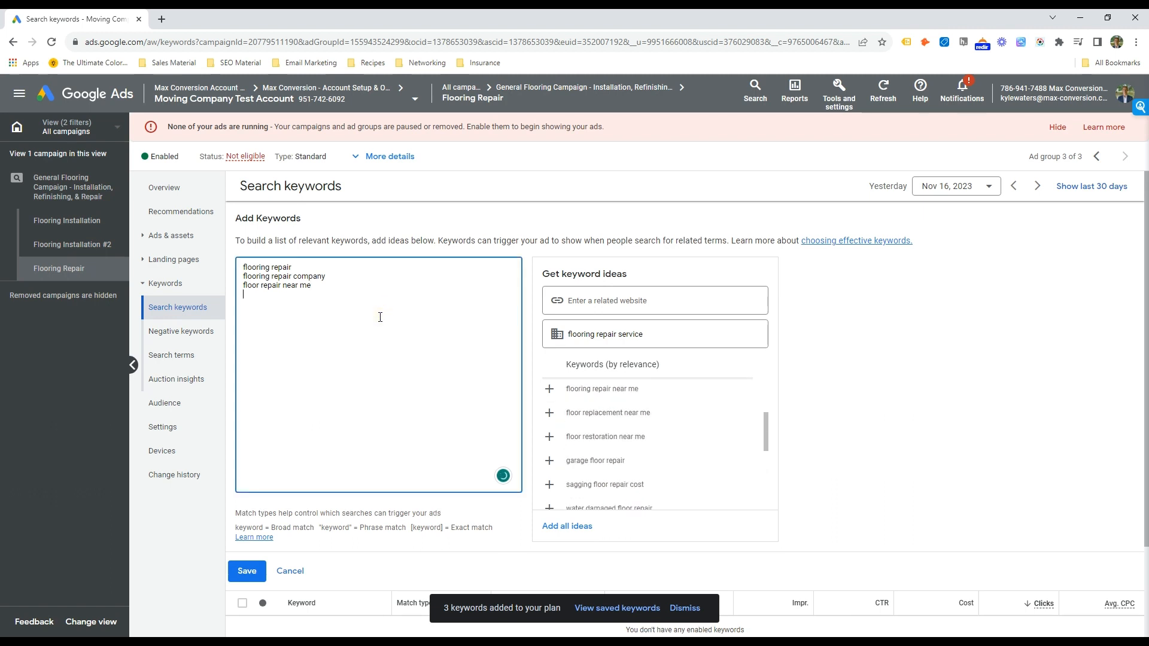
text(floor repair contractor)
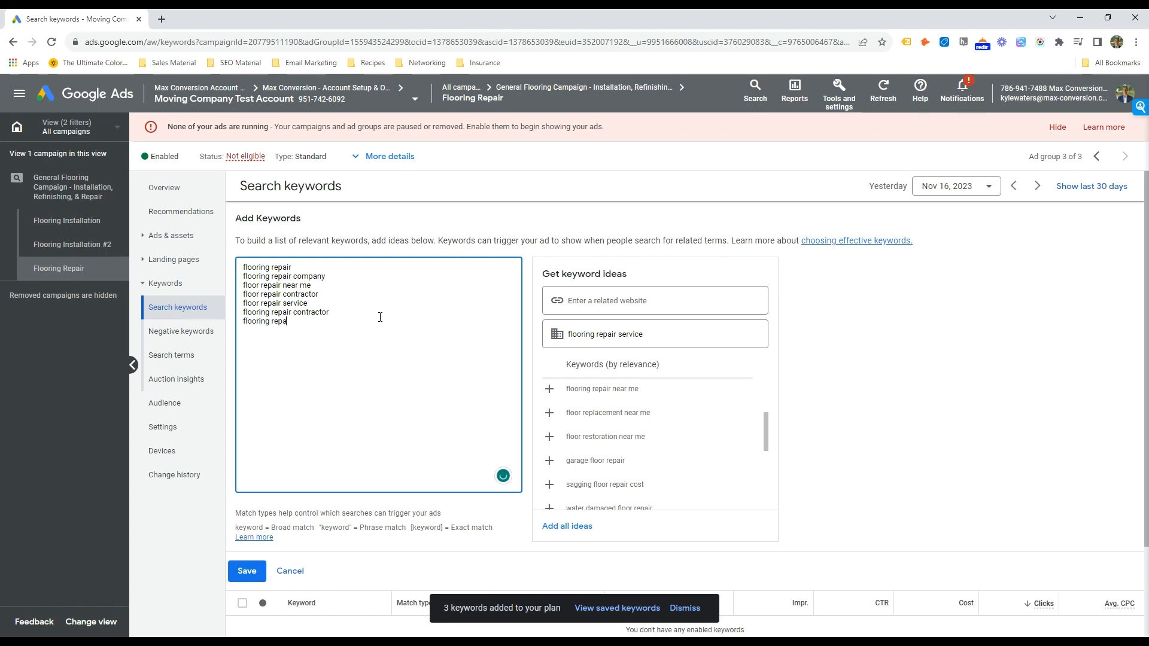
Step: Make floor repair near me an exact match and all other new keywords phrase matches, and save the list
text(")
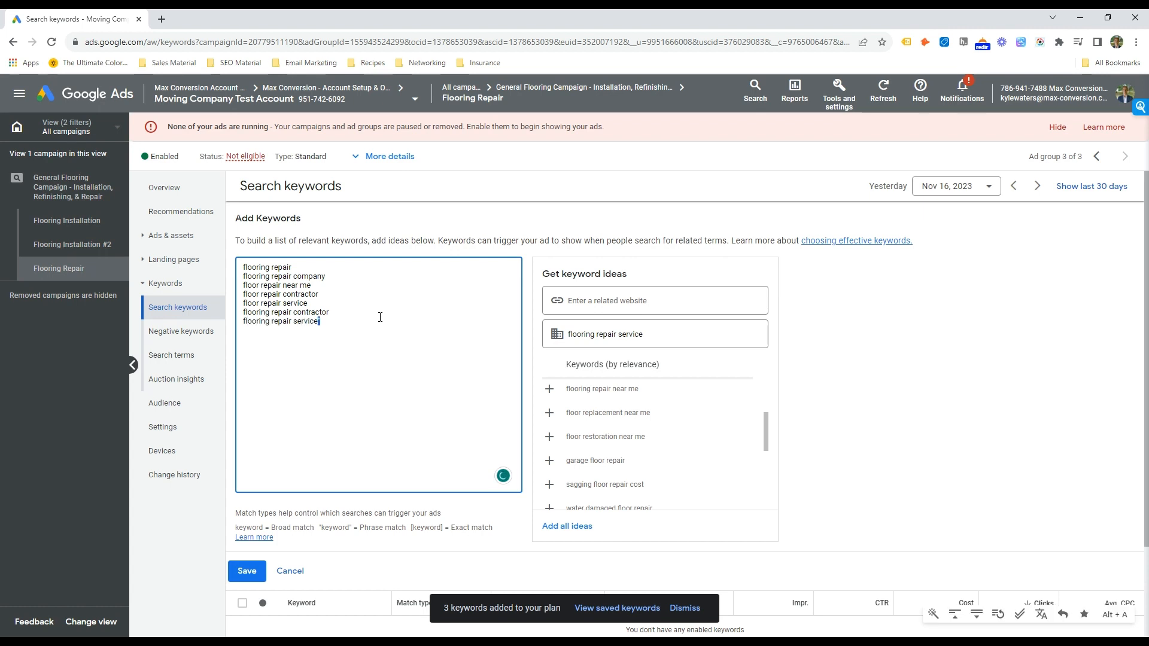
key(Up)
key(End)
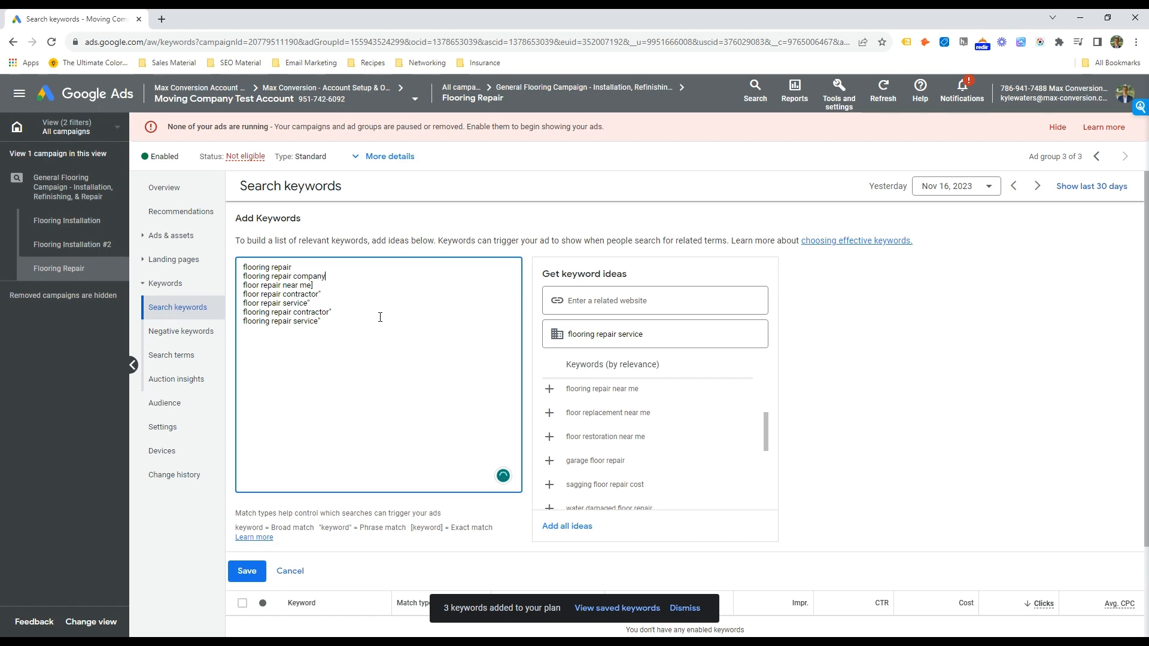
key(Down)
key(Home)
text(")
key(Down)
key(Home)
text(")
key(Down)
key(Home)
text(")
key(Down)
key(Home)
text(")
key(Down)
key(Home)
text(")
key(Down)
key(Home)
text(")
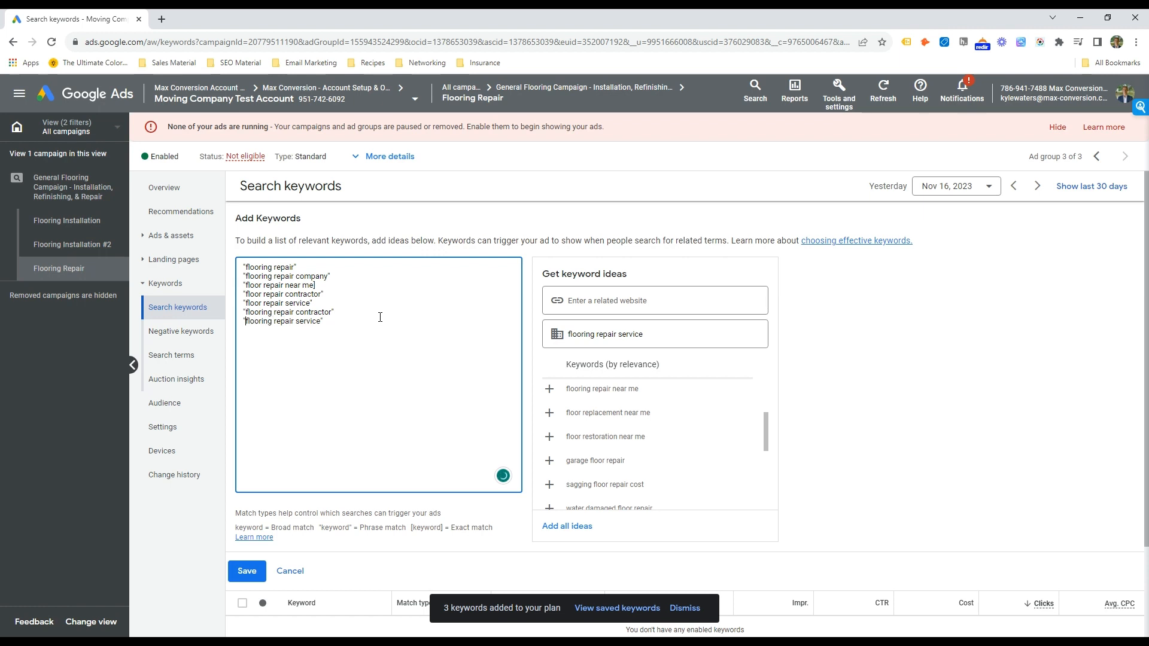
key(BackSpace)
text([)
click(247, 571)
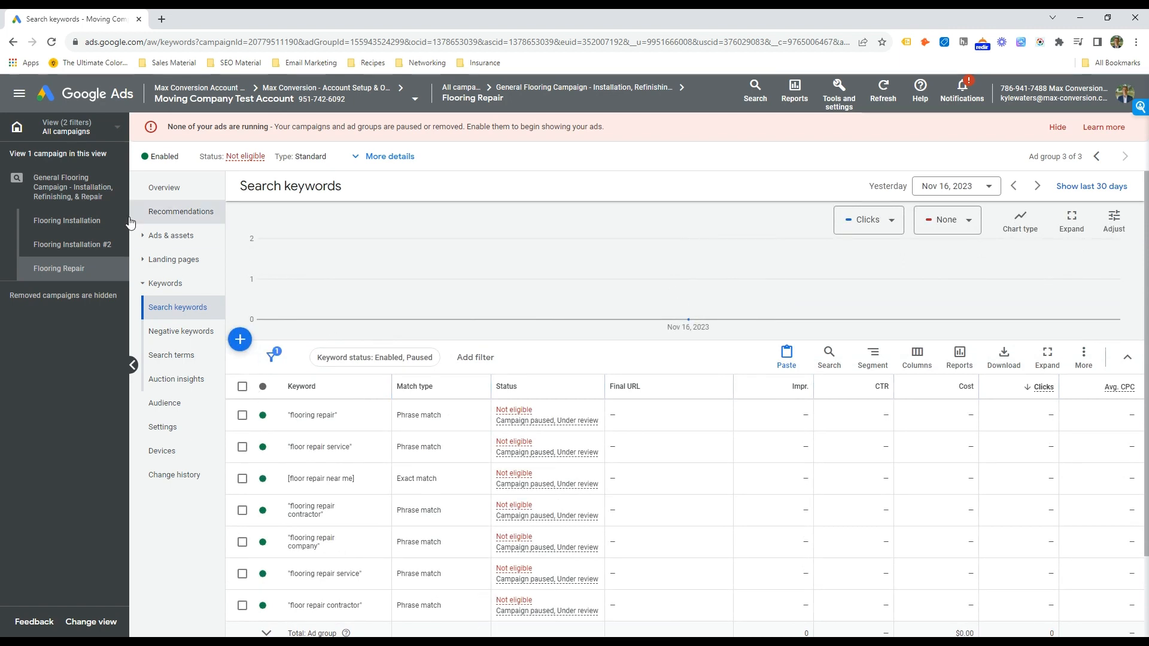
Step: Open the Flooring Repair ad group's responsive search ad for editing
scroll(299, 448, down, 2)
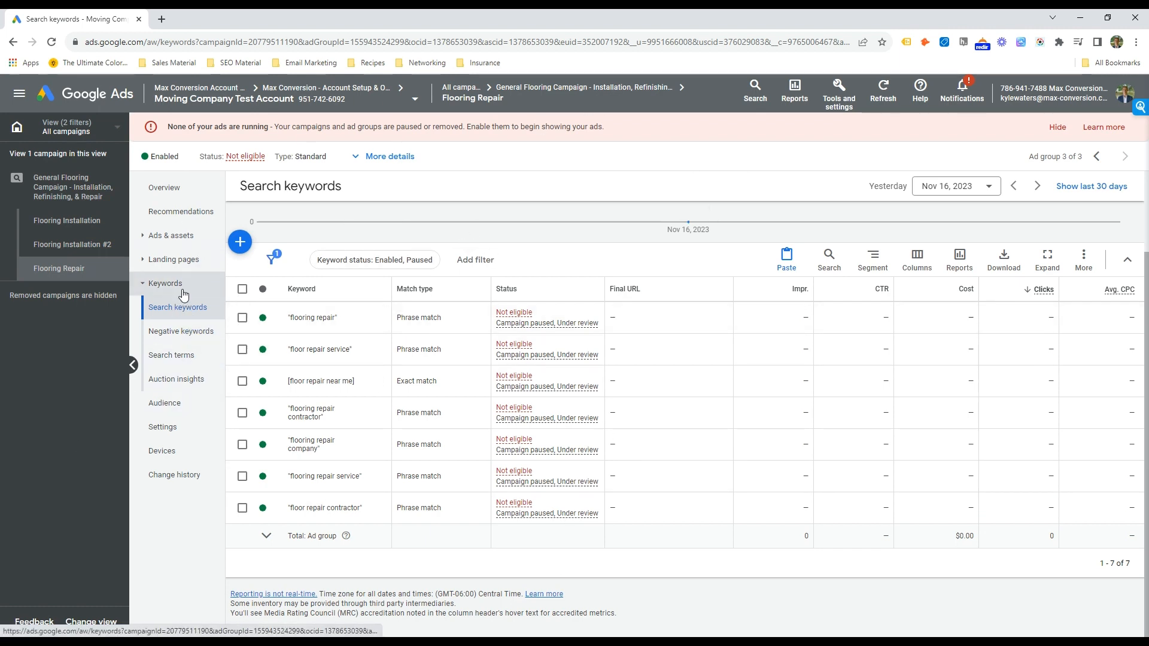
click(161, 235)
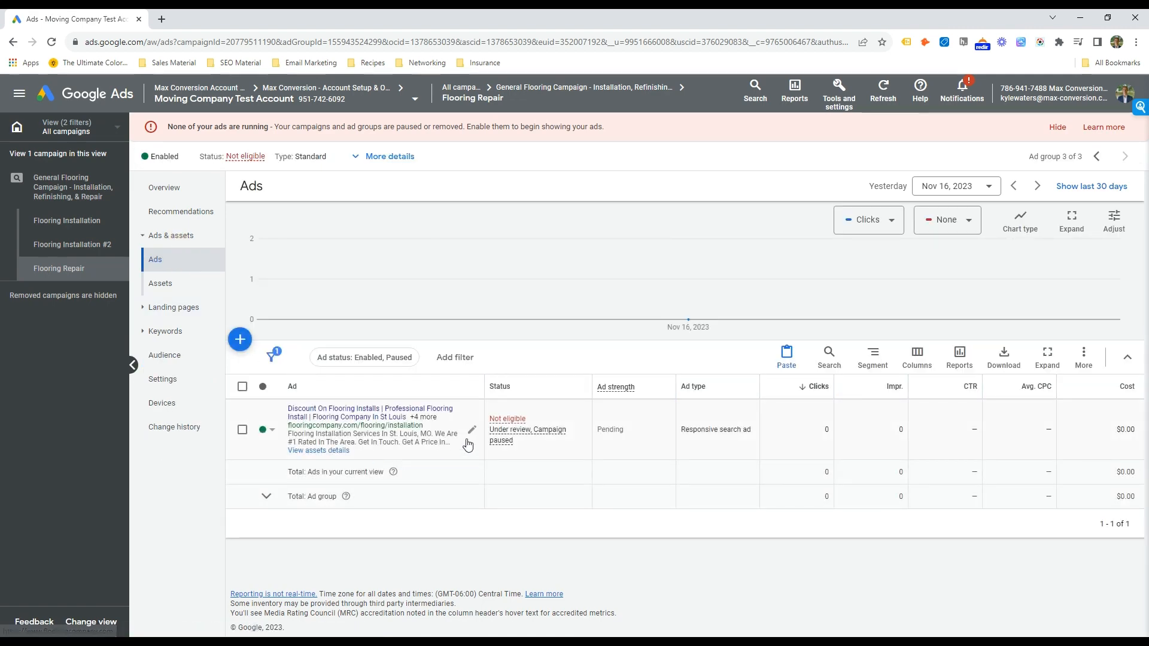
click(465, 441)
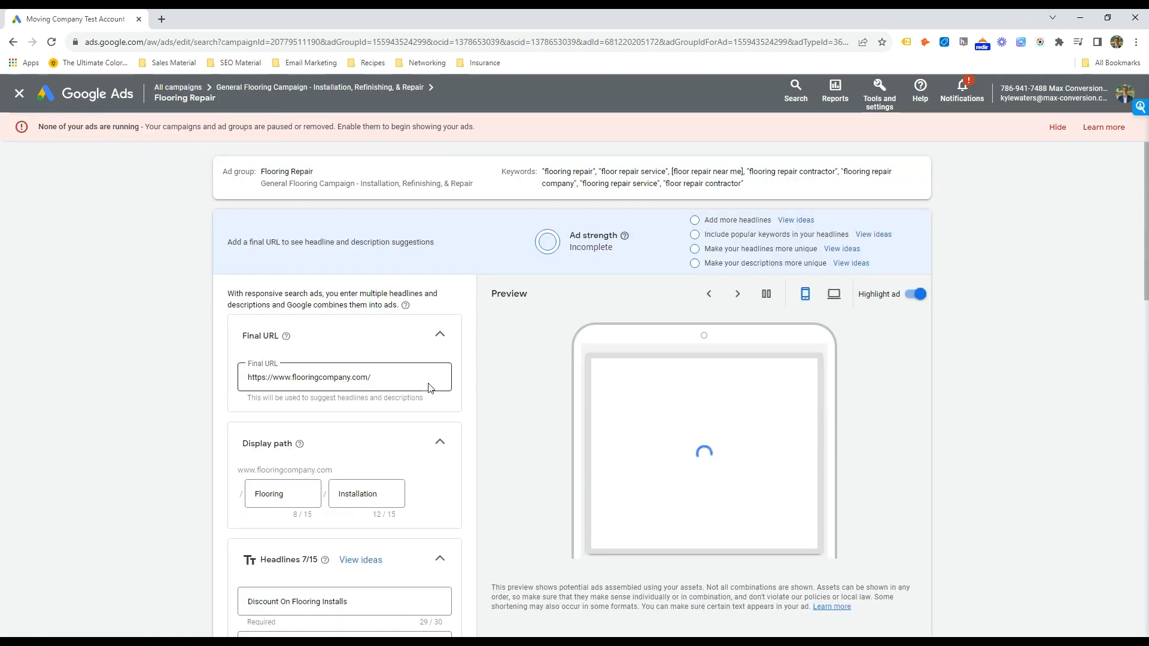
Step: Change the display path's second part to Repair and the first two headlines to Discount On Flooring Repair and Professional Flooring Repair
click(301, 437)
key(Tab)
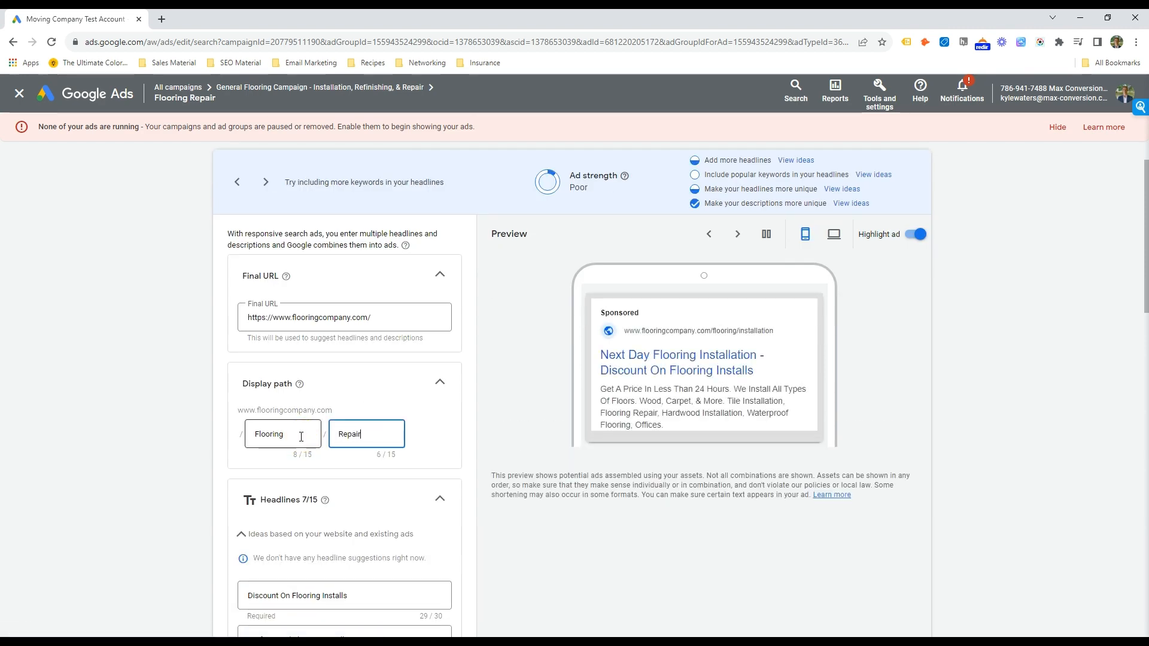
scroll(316, 428, down, 5)
double_click(335, 297)
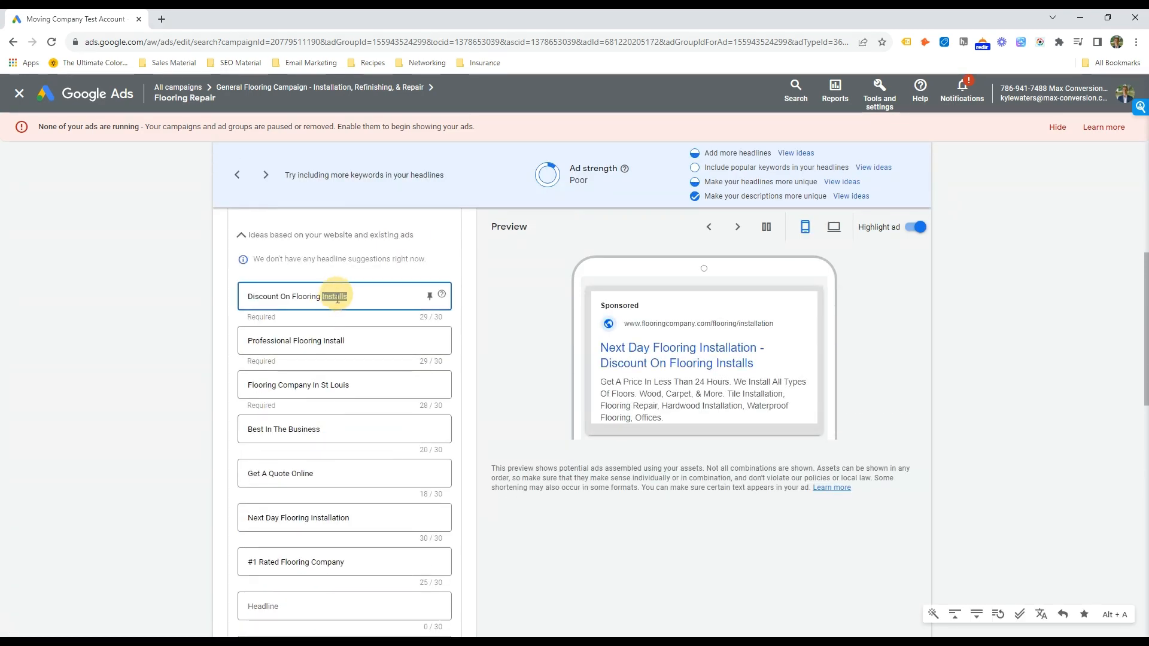
text(Repair)
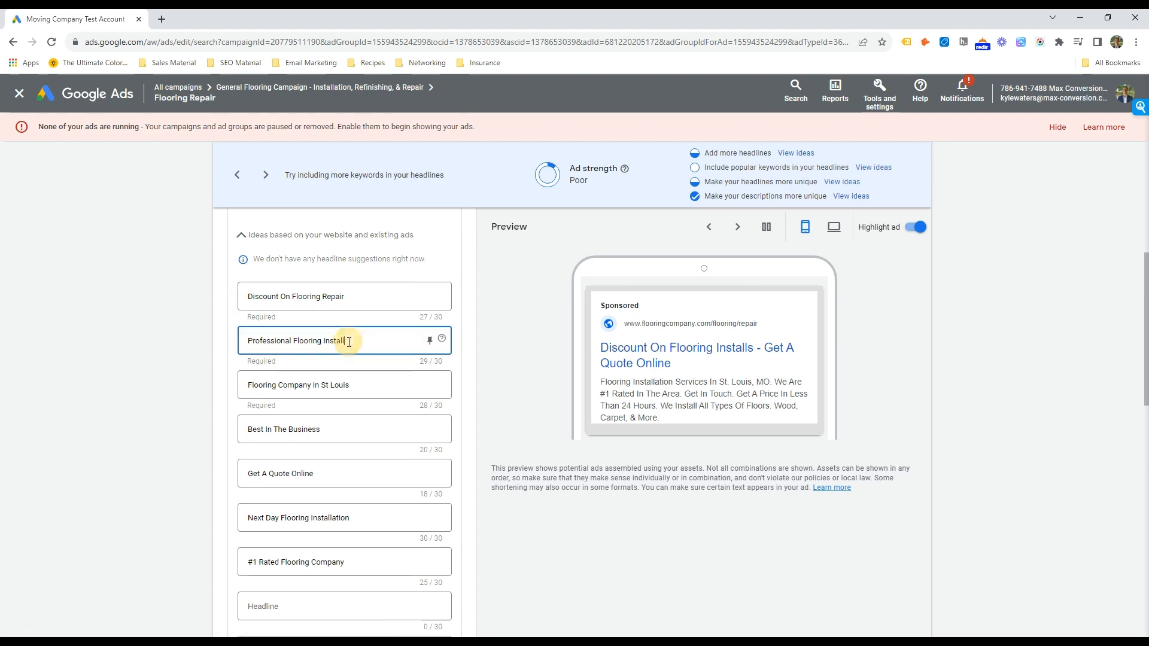
double_click(351, 341)
text(Repair)
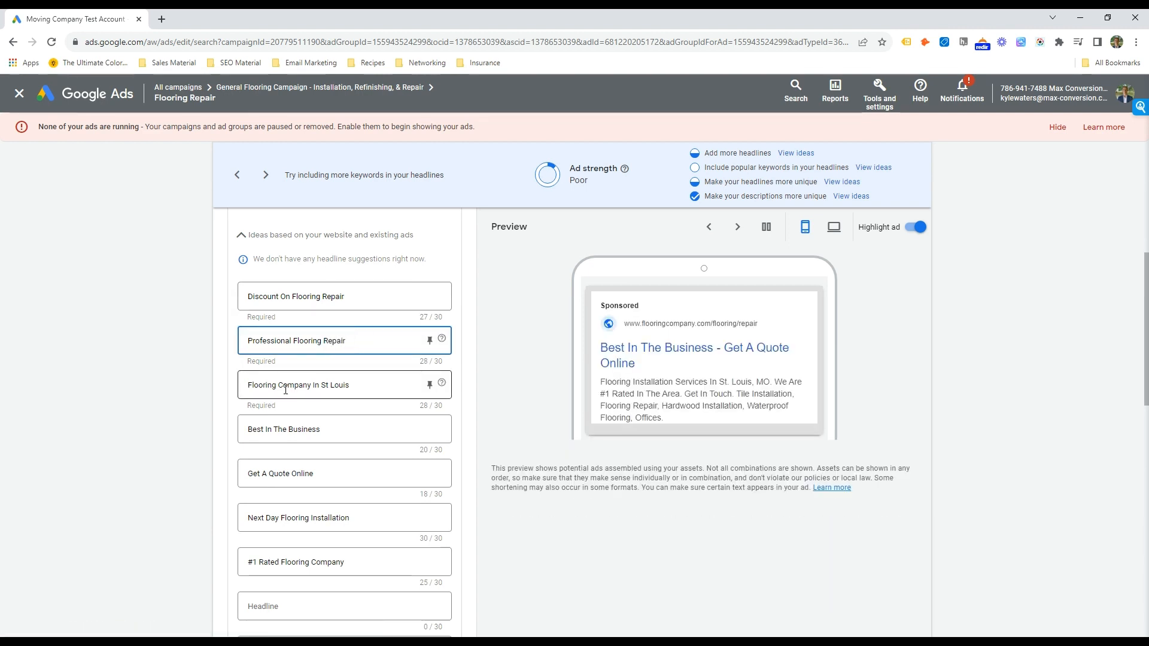
Step: Change the next-day headline to Next Day Flooring Repair and add the headline Best Floor Repair Company STL
scroll(309, 503, down, 1)
double_click(338, 458)
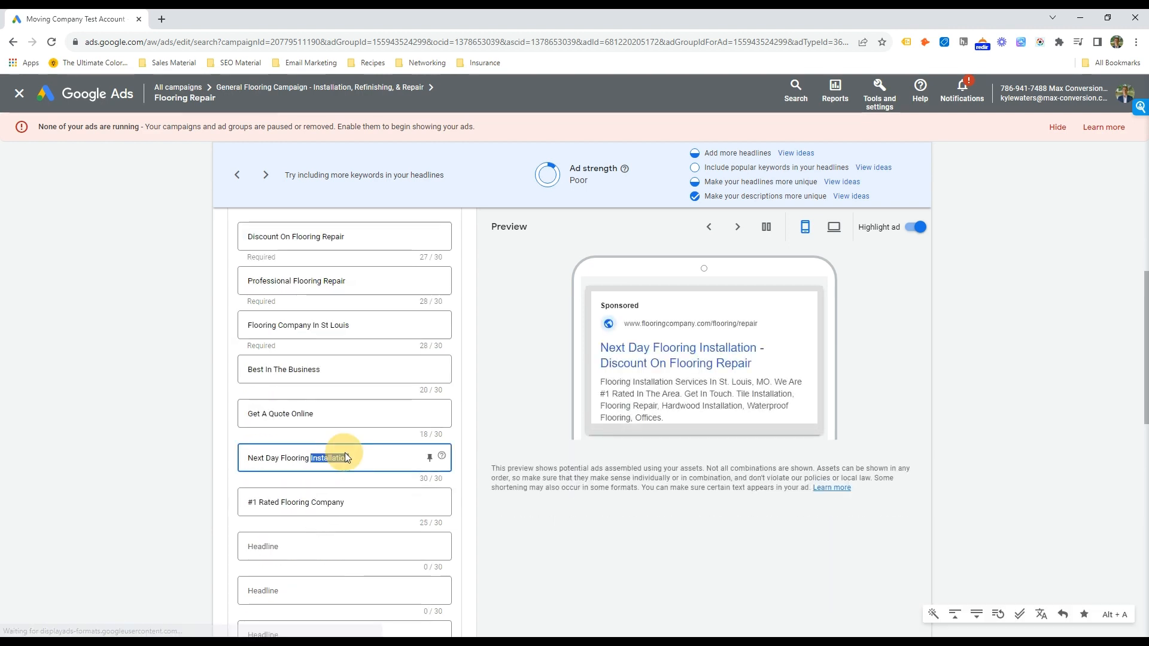
text(Repair)
scroll(376, 434, down, 2)
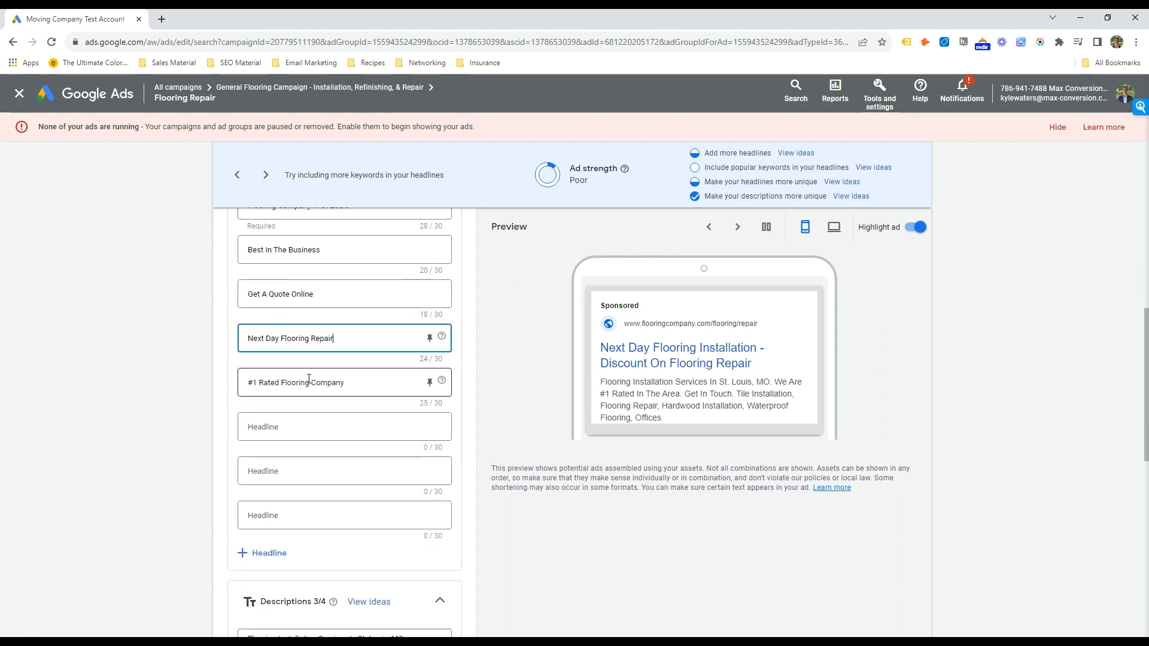
click(289, 424)
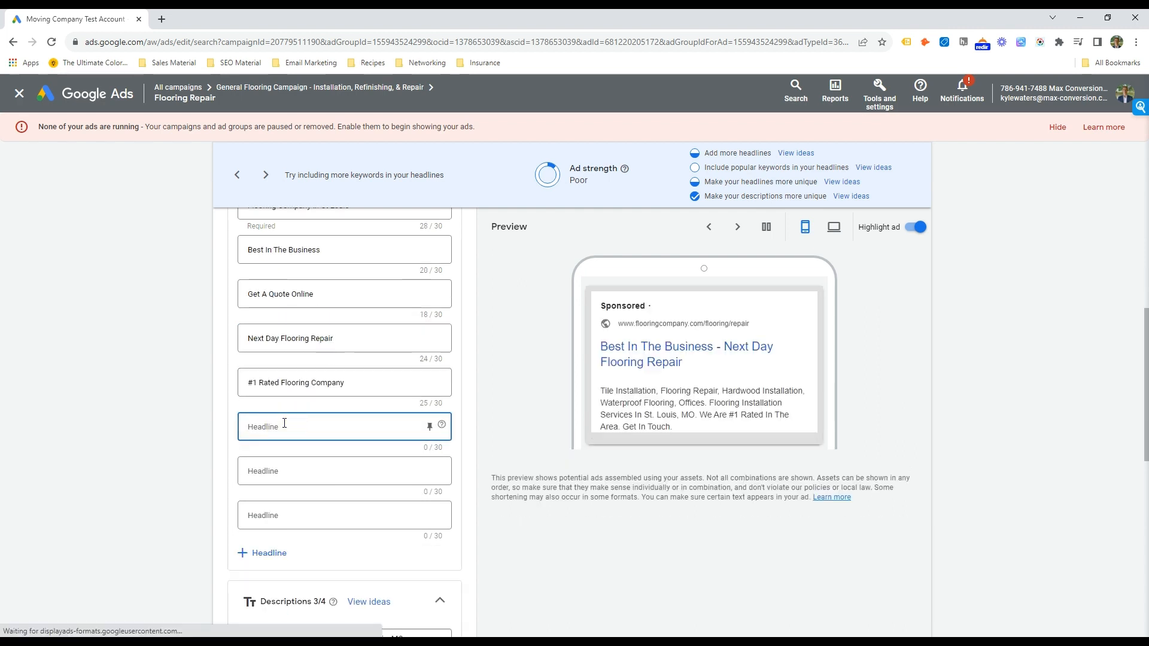
text(Best Floor Repair Company STL)
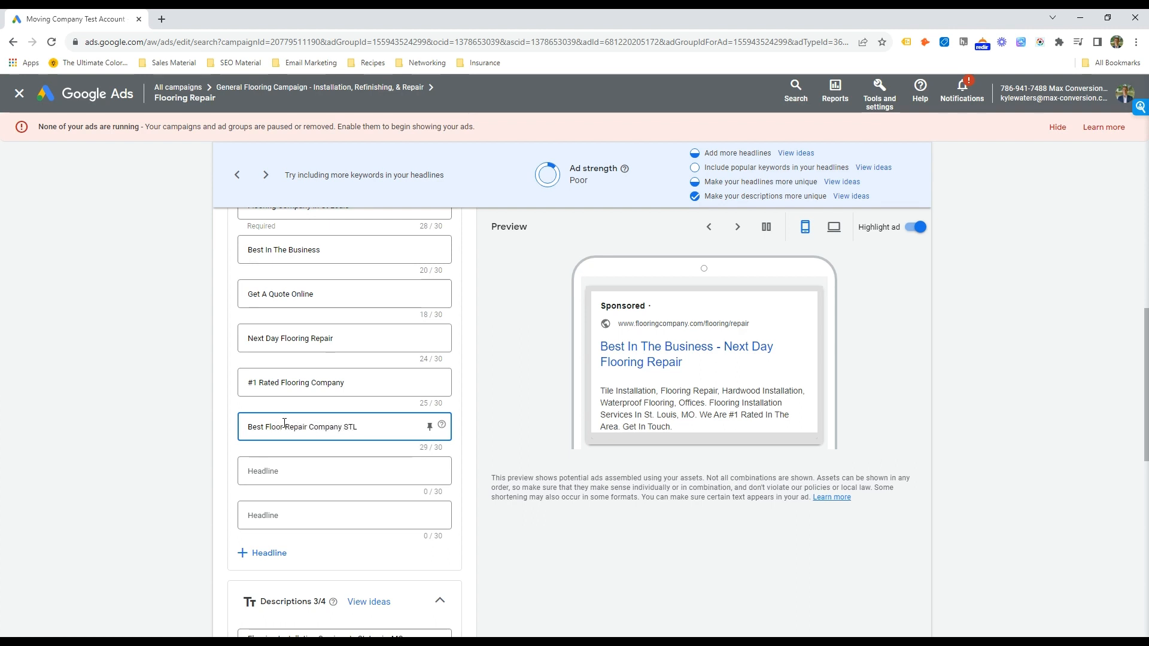
Step: Replace the word Tile with Floor at the start of the third description
scroll(284, 423, down, 3)
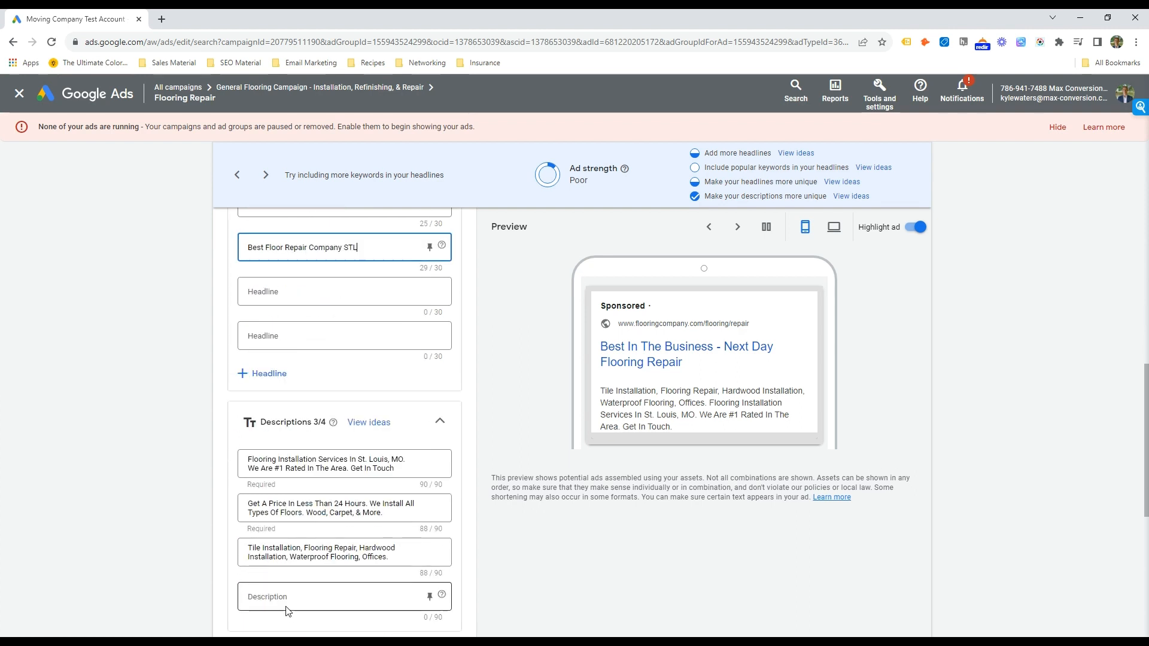
double_click(290, 459)
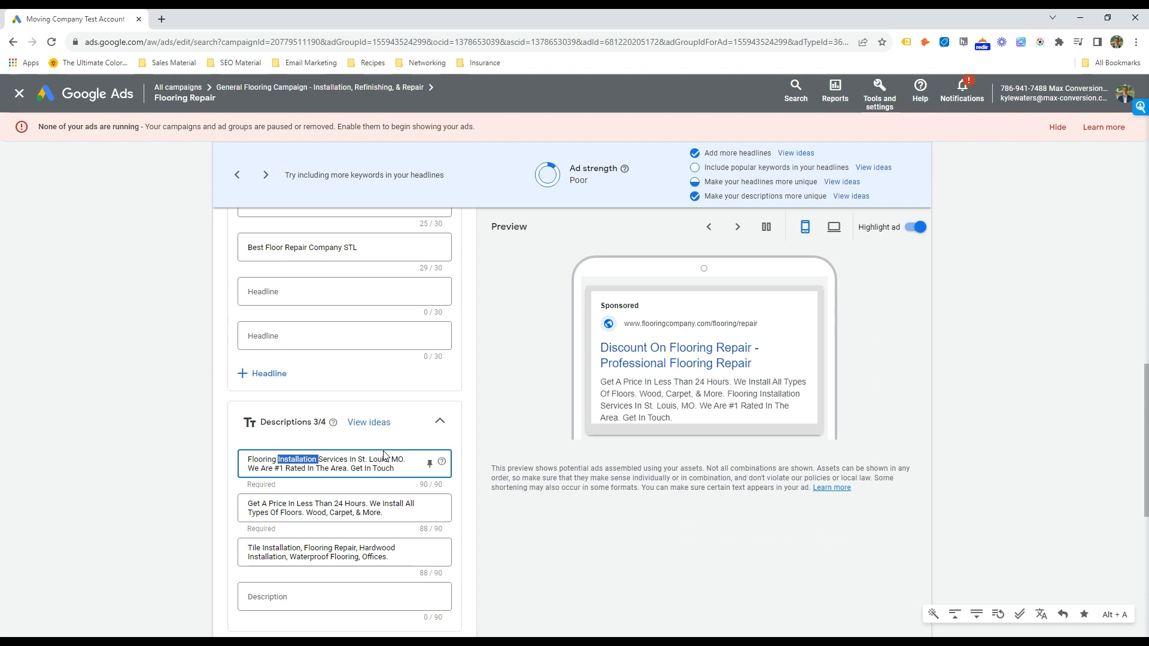
drag(314, 504, 363, 514)
double_click(283, 548)
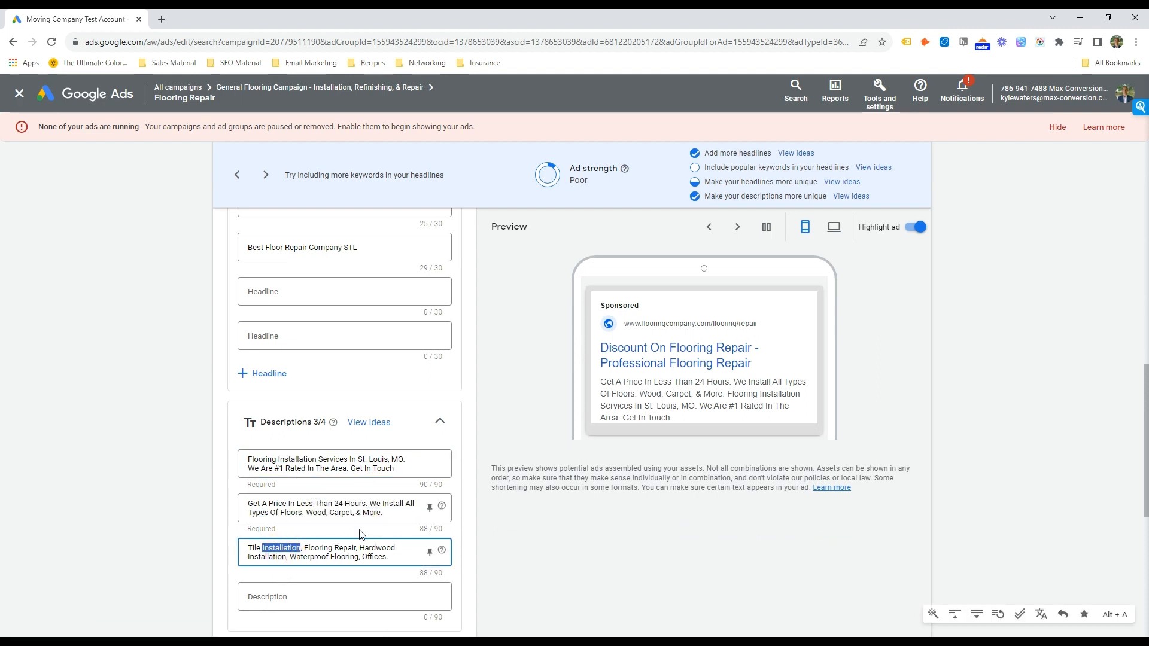
key(Left)
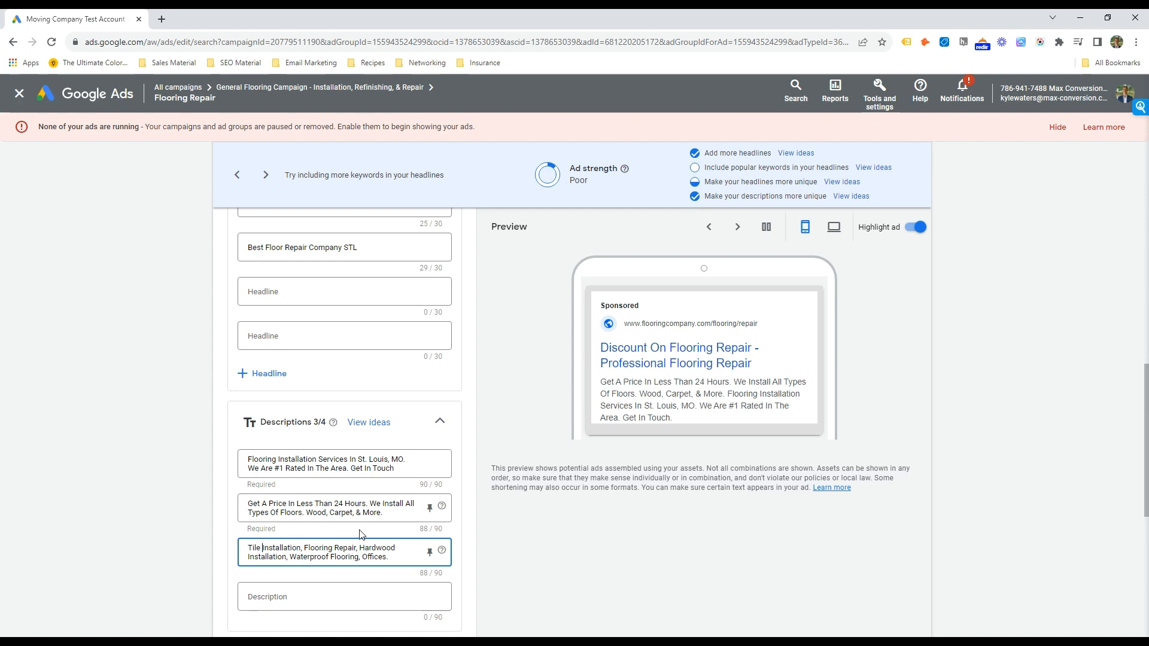
key(BackSpace)
key(BackSpace)
key(BackSpace)
key(BackSpace)
key(BackSpace)
text(Floor)
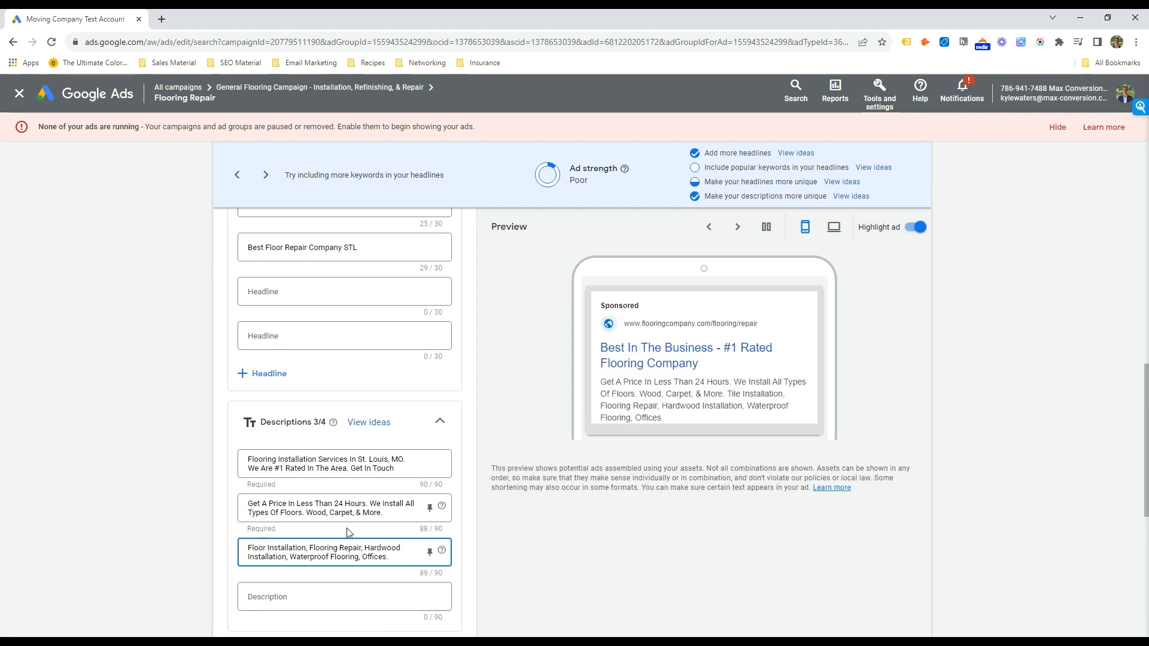
Step: Change the first description to offer Flooring Repair Services and end it with Get In Touch Today
click(299, 460)
double_click(298, 459)
text(Repair)
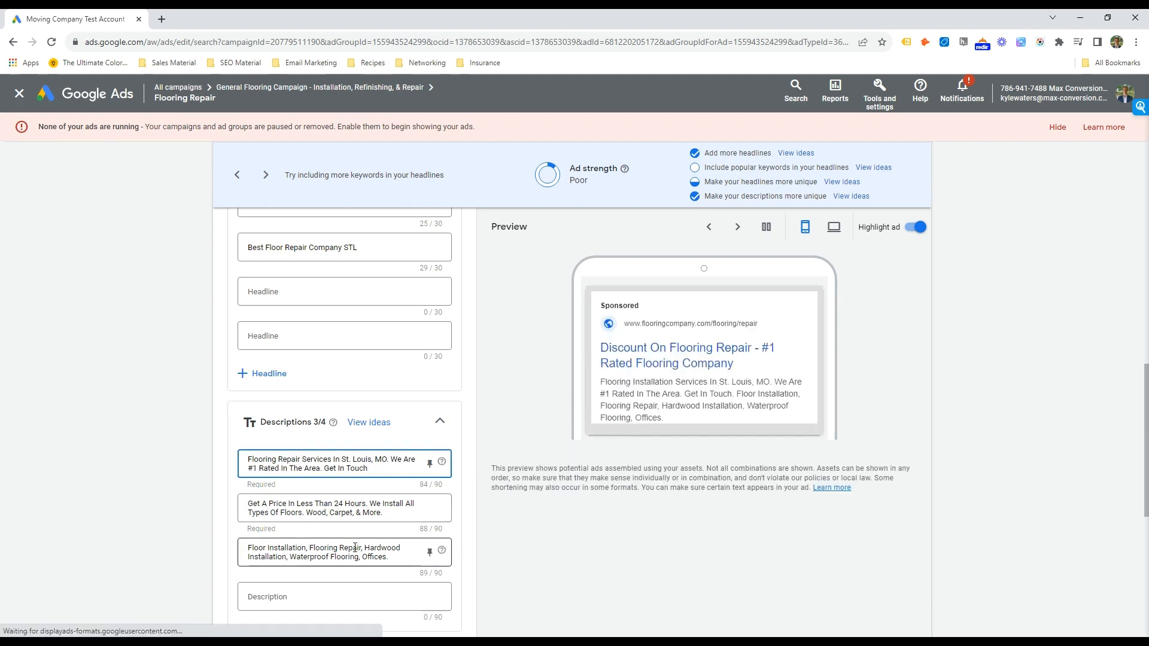
drag(324, 460, 374, 470)
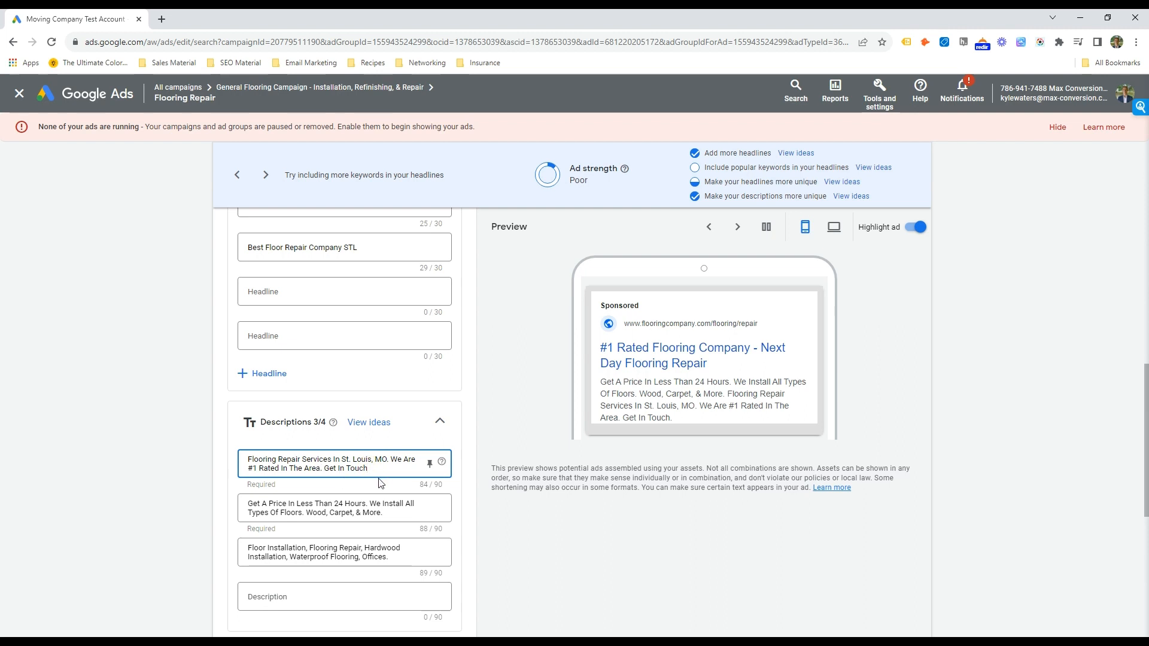
text(E and)
key(ctrl+shift+Left)
key(ctrl+shift+Left)
text(Today)
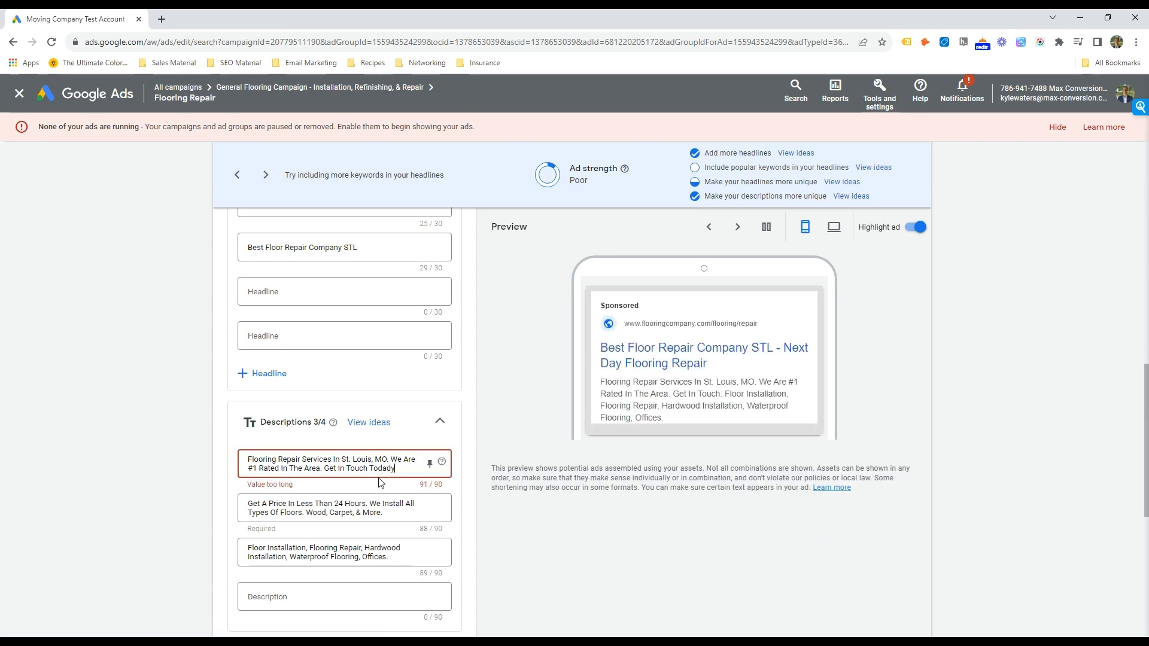
Step: Search the page for install and select the word Install in the second description
scroll(378, 477, up, 8)
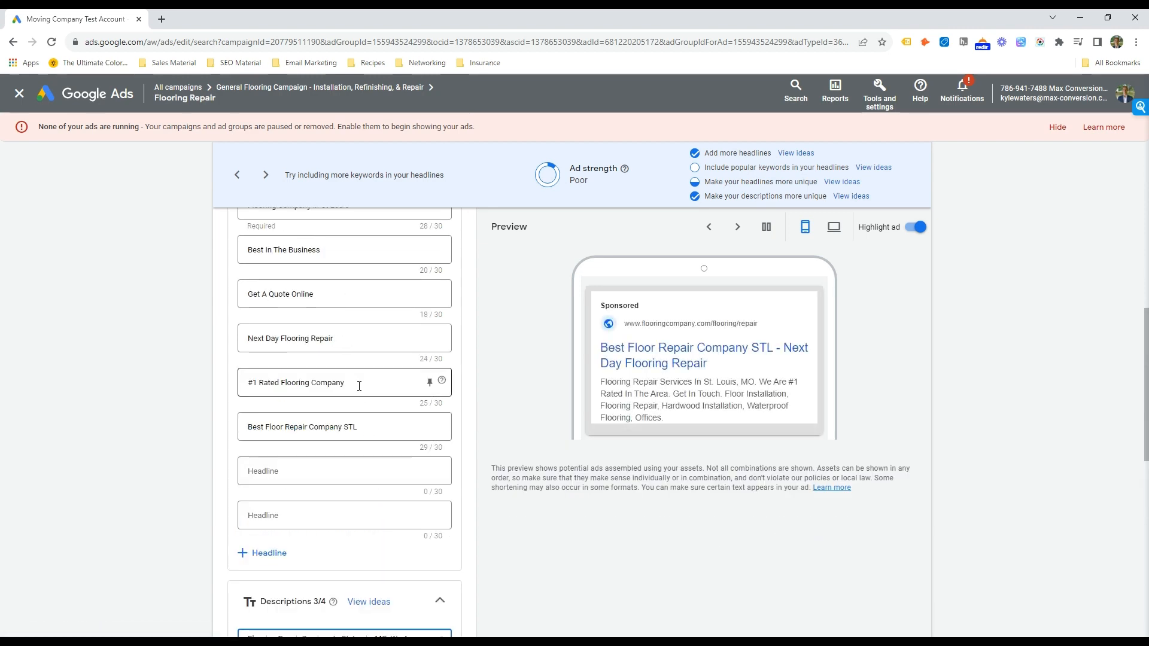
key(ctrl+f)
text(install)
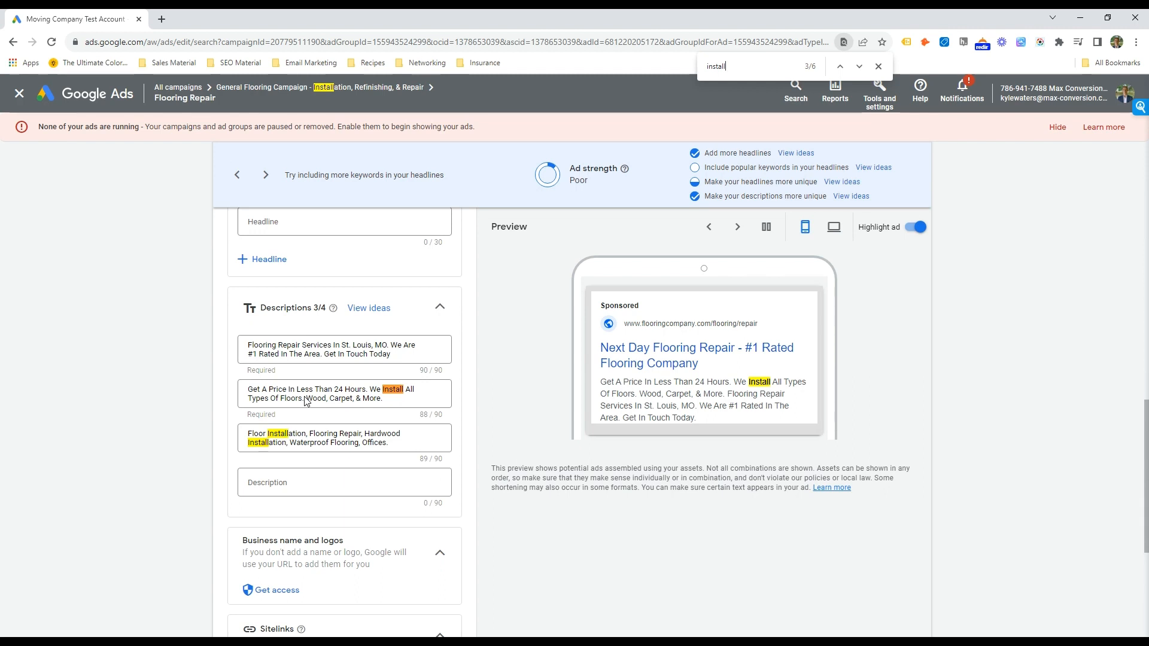
double_click(393, 389)
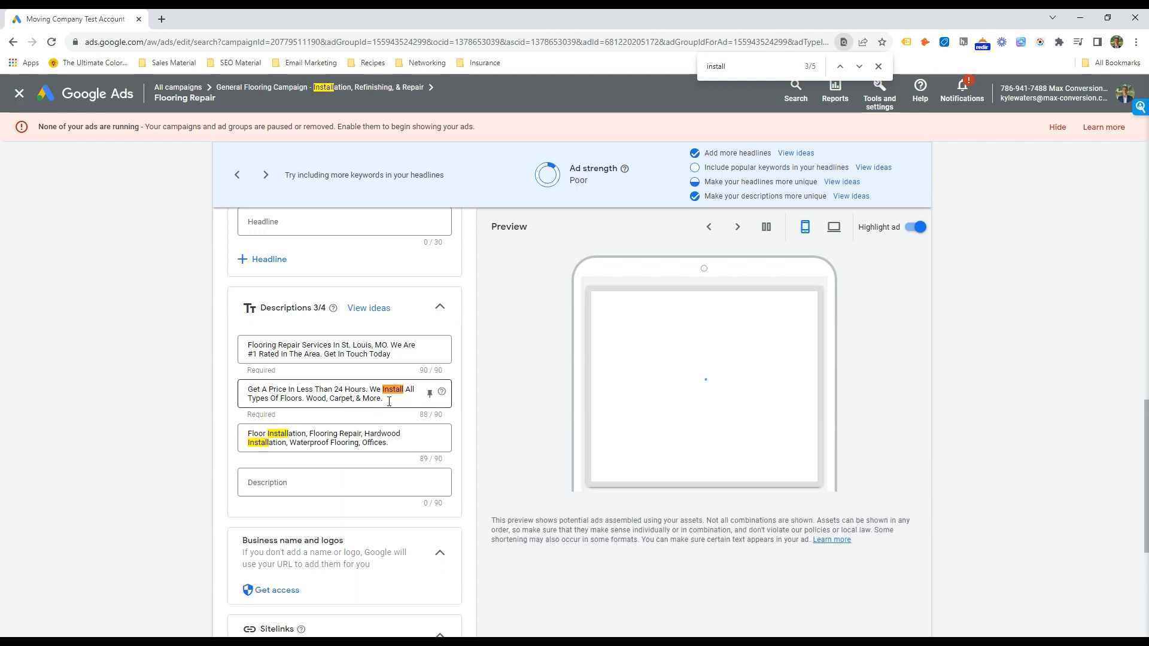
Step: Use "Repair" instead of "Install" in the second description, change "Hardwood Installation" to "Hardwood Refinishing" in the third, and save the ad
text(Repair)
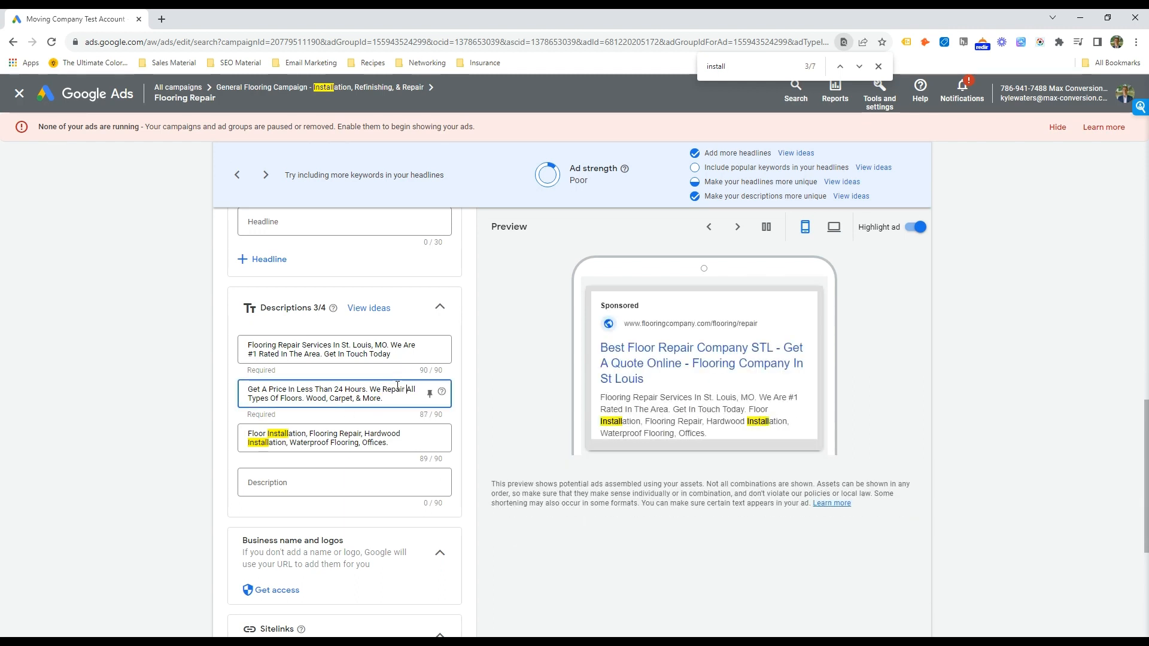
click(314, 431)
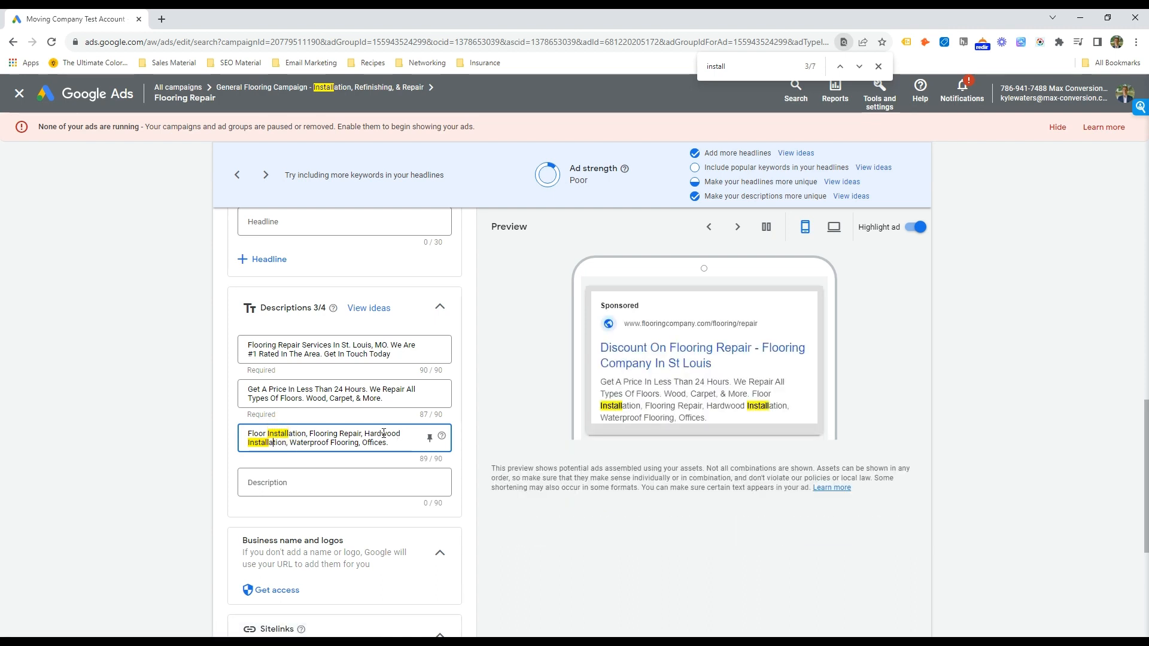
double_click(270, 443)
text(R)
text(efinishing)
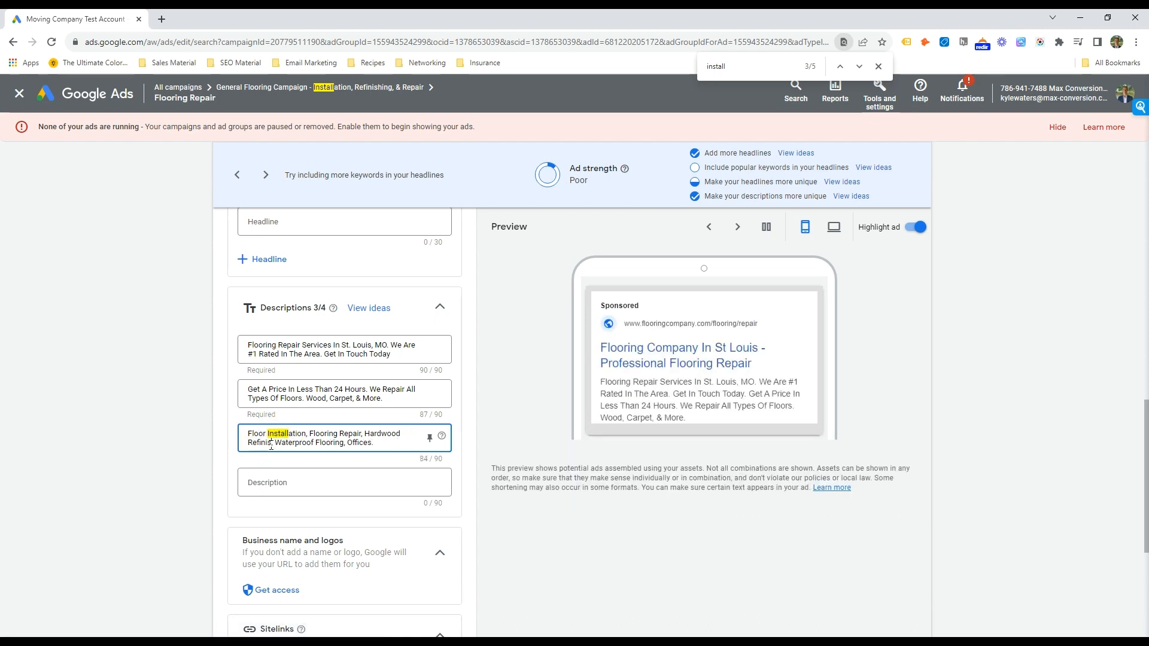
scroll(262, 473, down, 5)
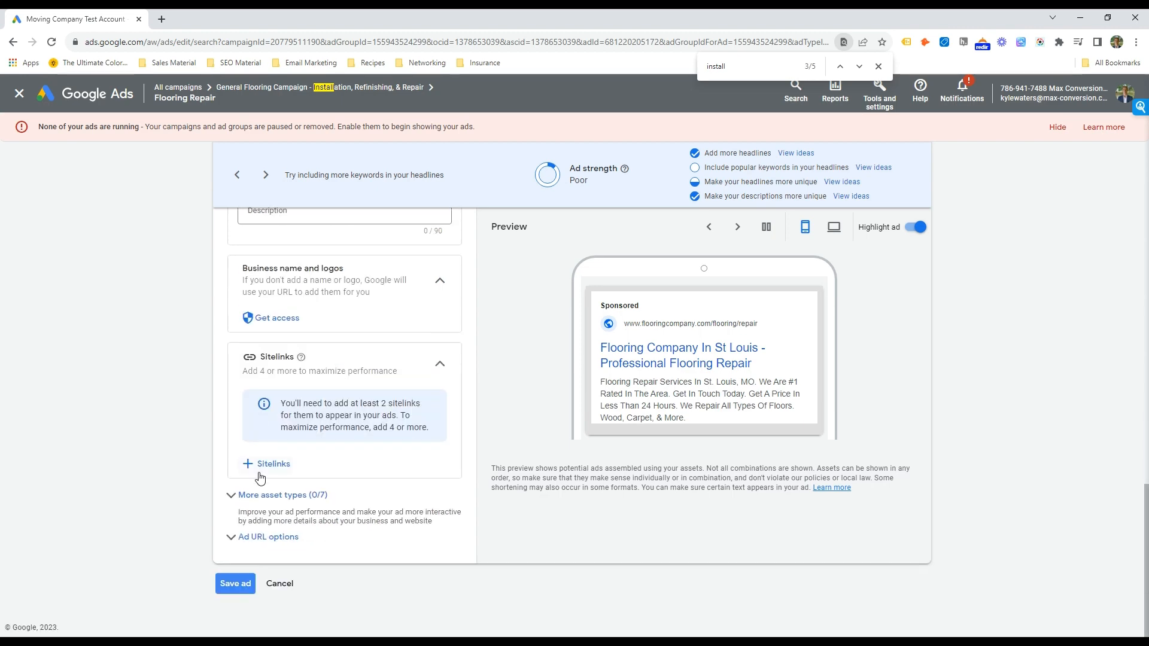
click(235, 583)
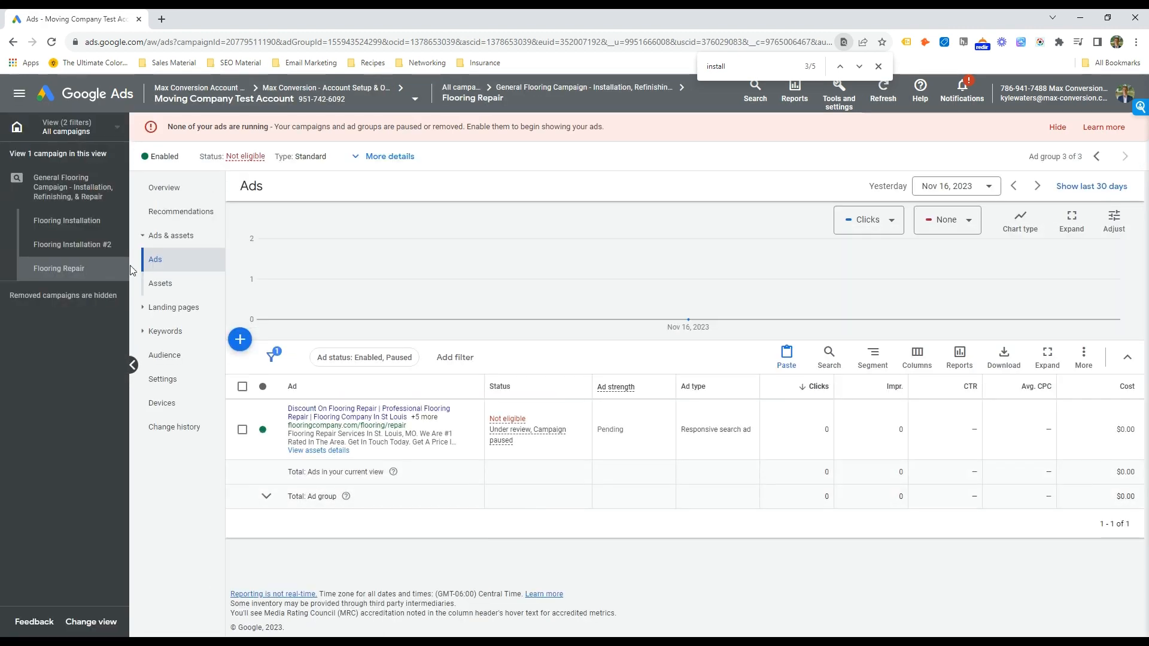
Step: Rename the campaign's "Flooring Installation #2" ad group as "Flooring Refinishing"
click(159, 188)
click(190, 261)
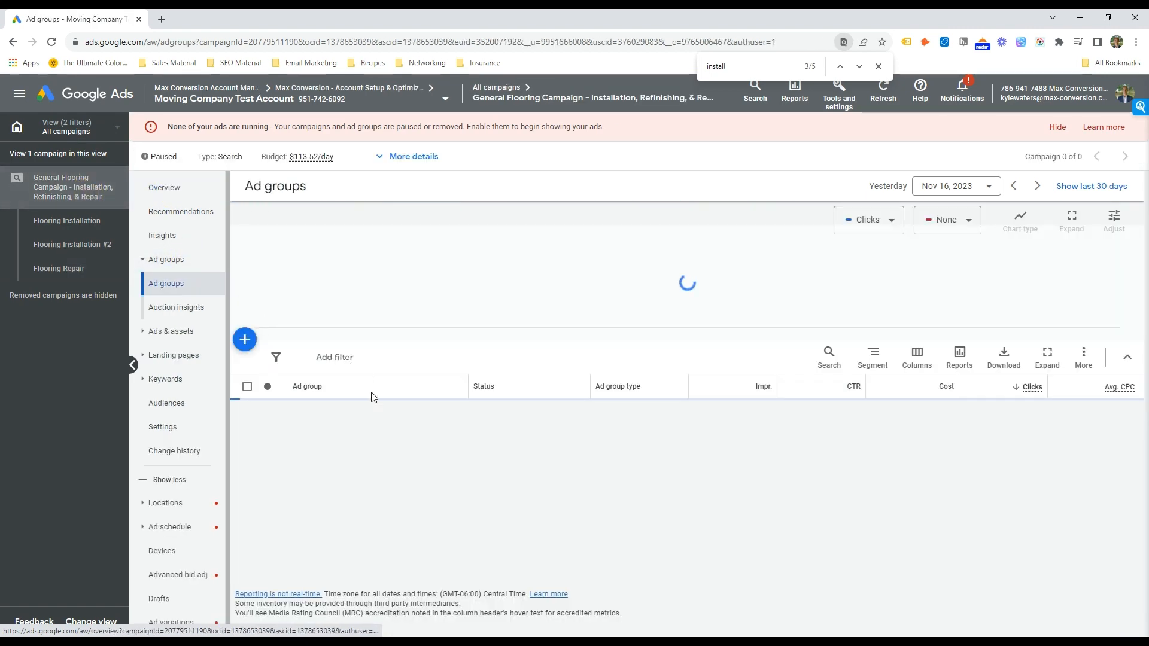
click(383, 467)
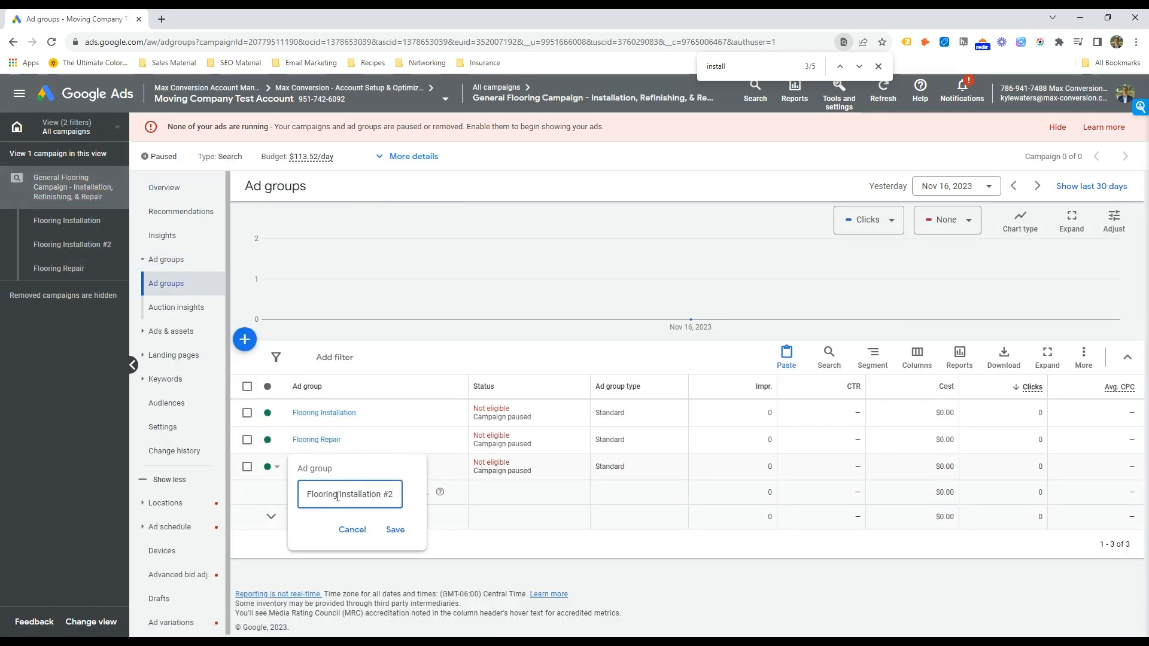
drag(339, 494, 540, 473)
text(Refinishing)
click(395, 530)
Step: Permanently remove all existing keywords from the Flooring Refinishing ad group
click(337, 468)
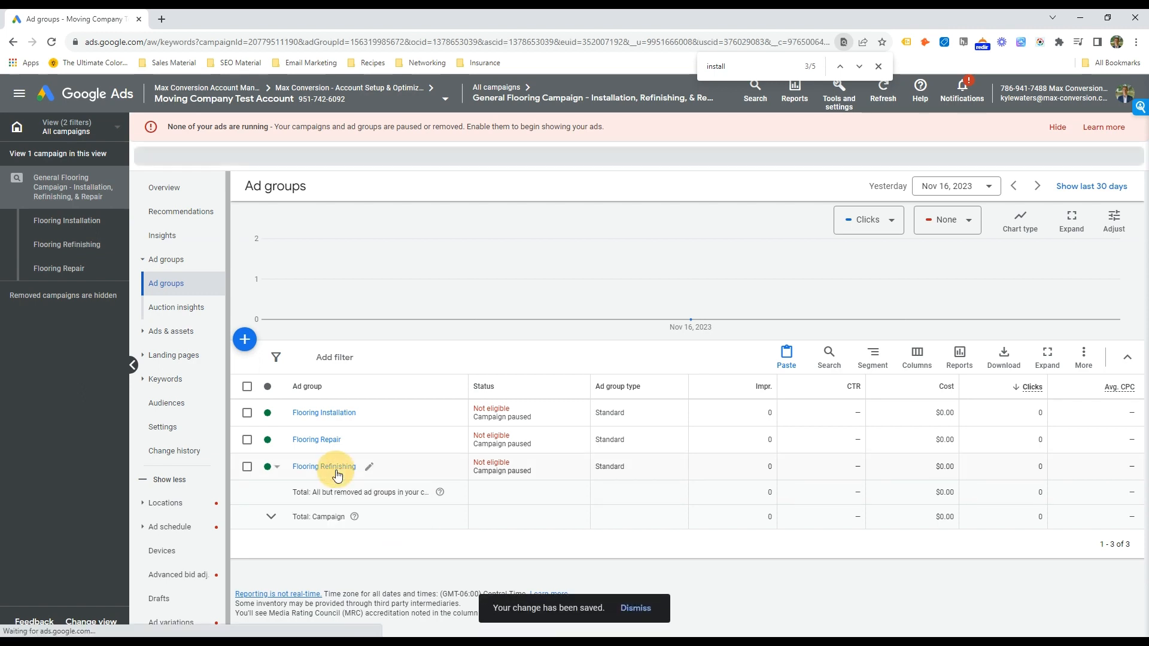
click(242, 387)
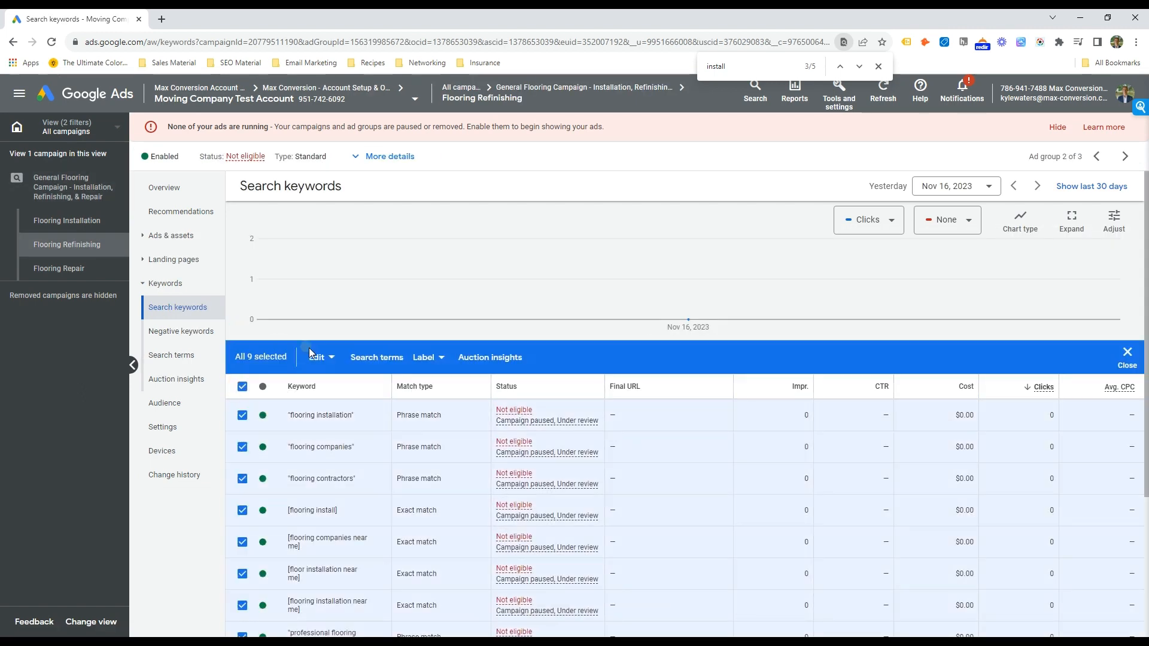
click(316, 357)
click(226, 329)
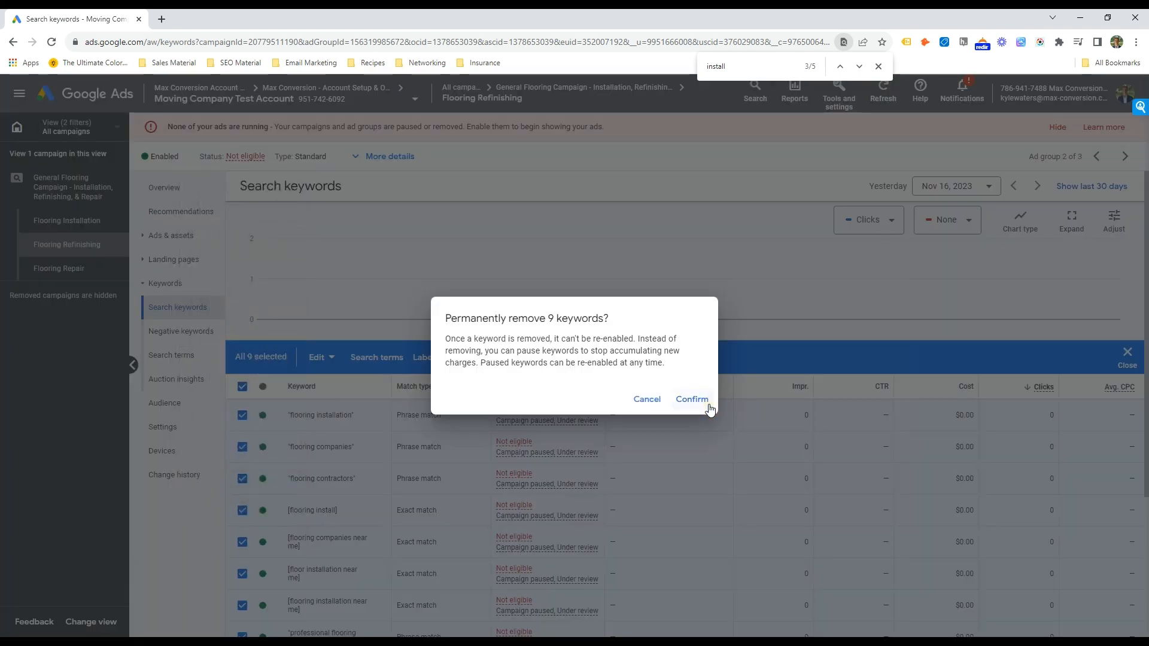
click(692, 400)
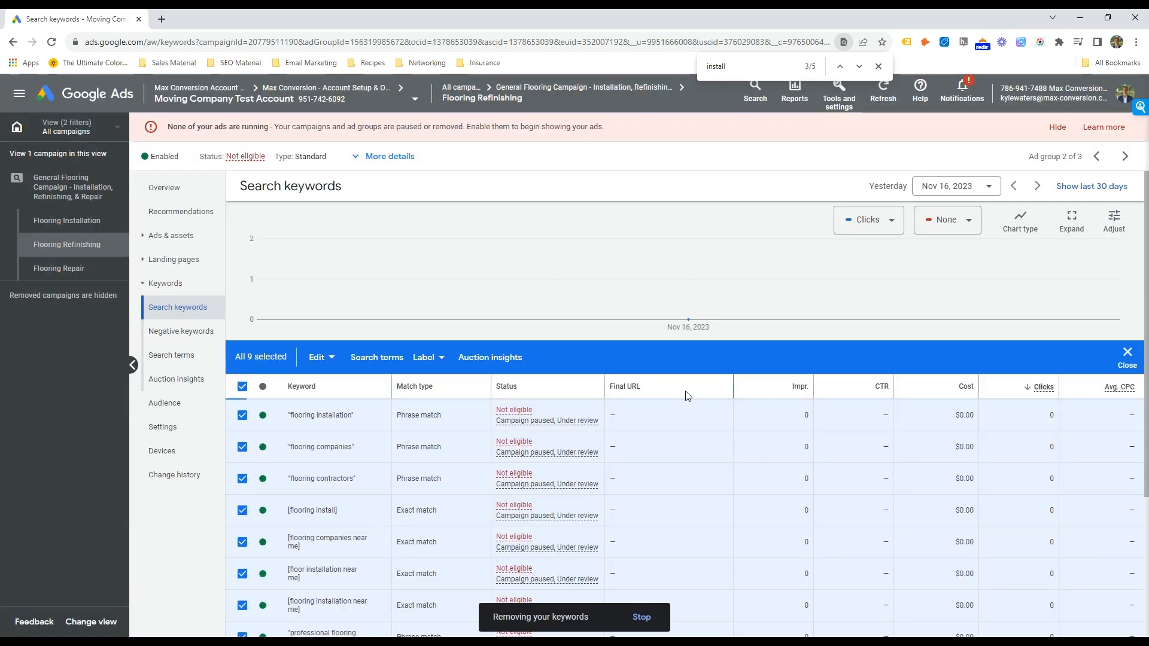
Step: Start adding keywords to the Flooring Refinishing ad group and get keyword ideas for "floor refinishing services"
click(240, 339)
click(615, 333)
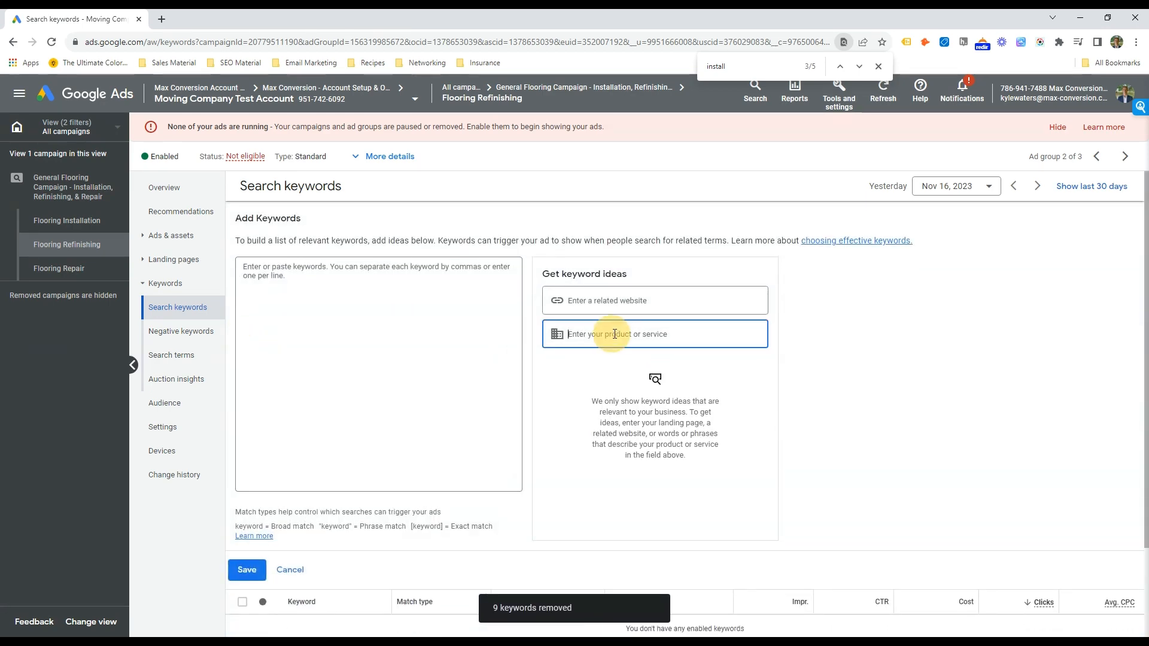
text(floor refinishing services)
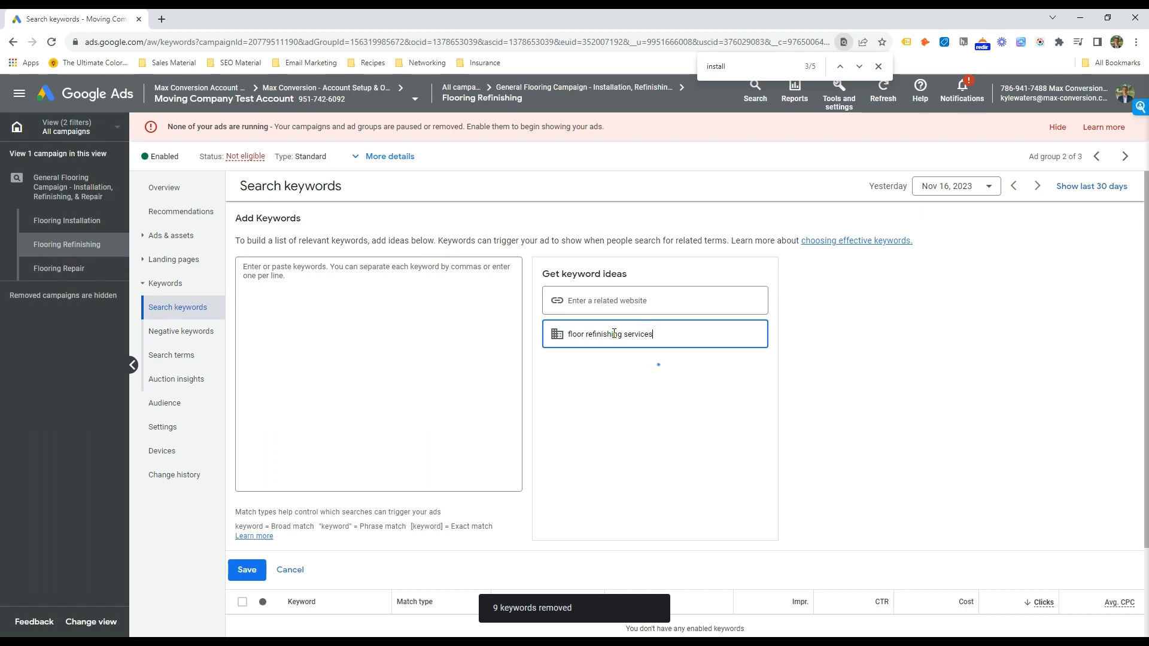
Step: Enter "floor refinishing services" and "floor refinishing" as the first two keywords in the list
triple_click(615, 334)
key(ctrl+c)
click(343, 344)
key(ctrl+v)
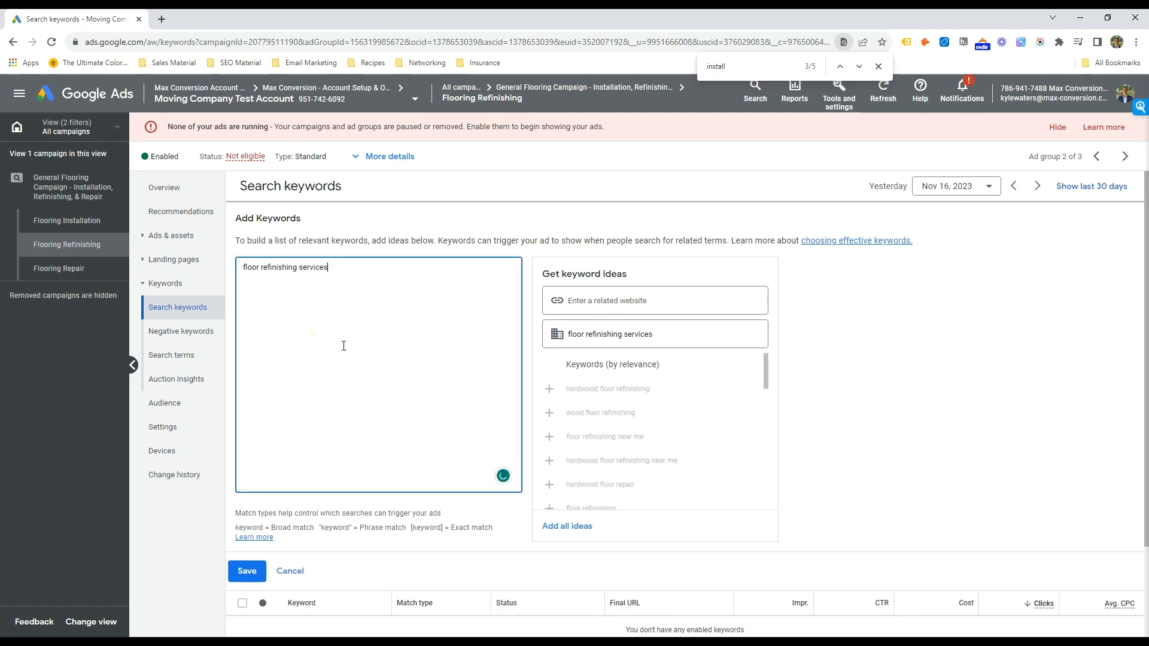
key(Return)
key(ctrl+v)
key(BackSpace)
key(BackSpace)
key(BackSpace)
key(BackSpace)
key(BackSpace)
key(BackSpace)
key(BackSpace)
key(BackSpace)
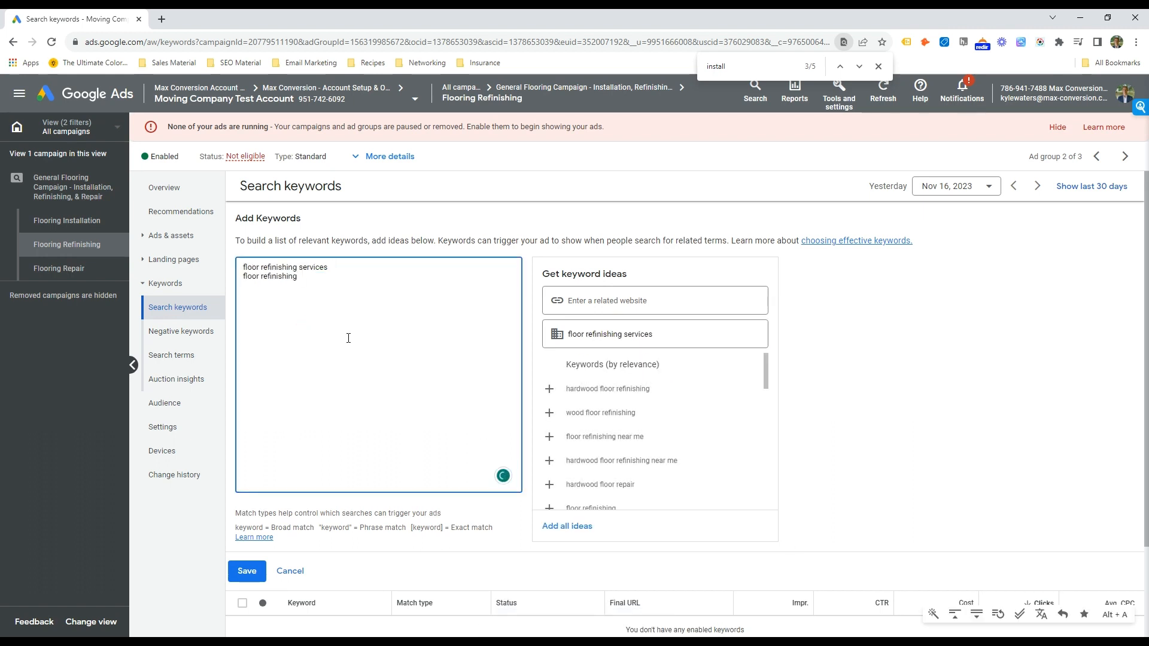
Step: Add the suggested keywords floor refinishing near me, floor sanding near me, floor restoration near me, floor refinishing cost and floor restoration
click(669, 441)
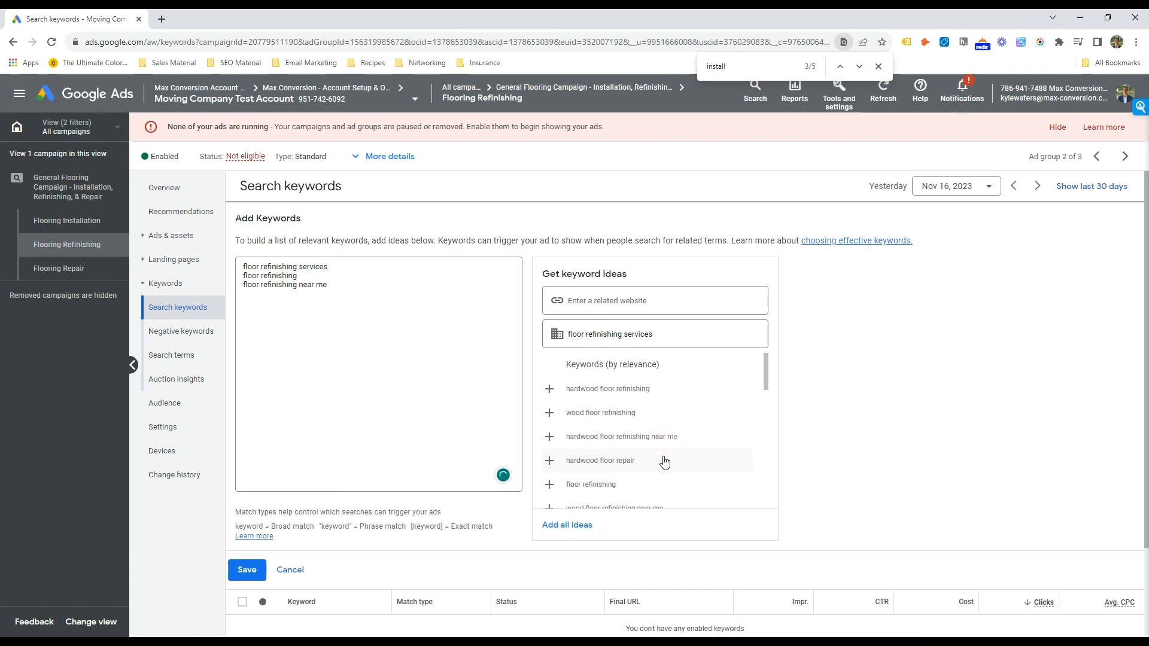
scroll(655, 454, down, 1)
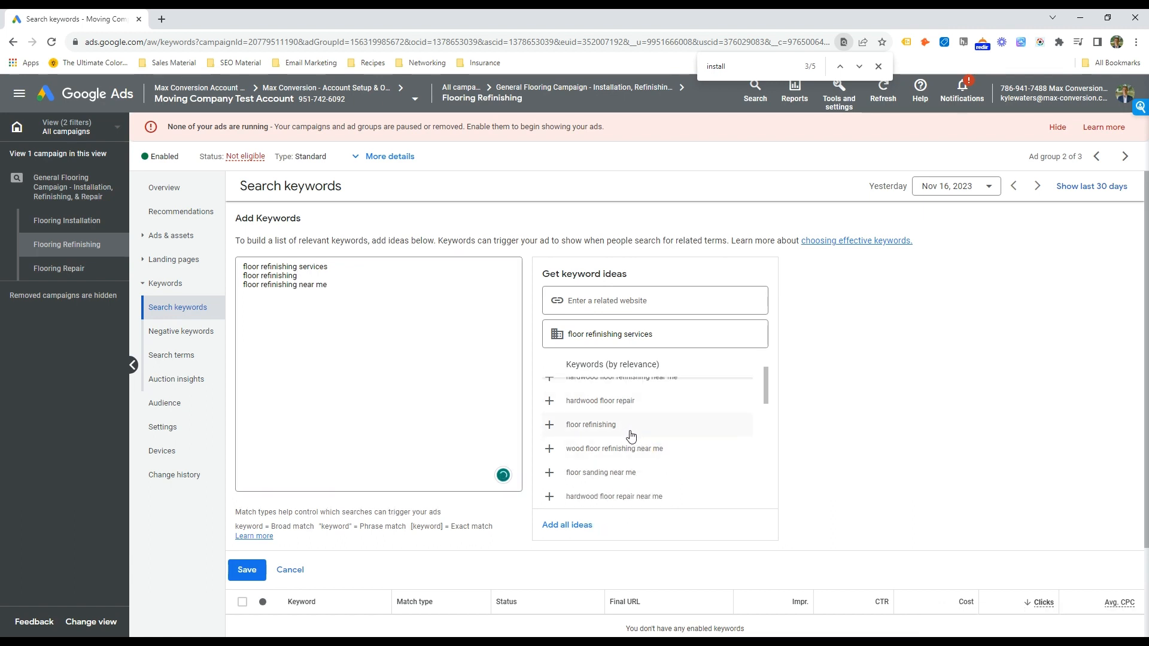
scroll(635, 470, down, 1)
click(622, 414)
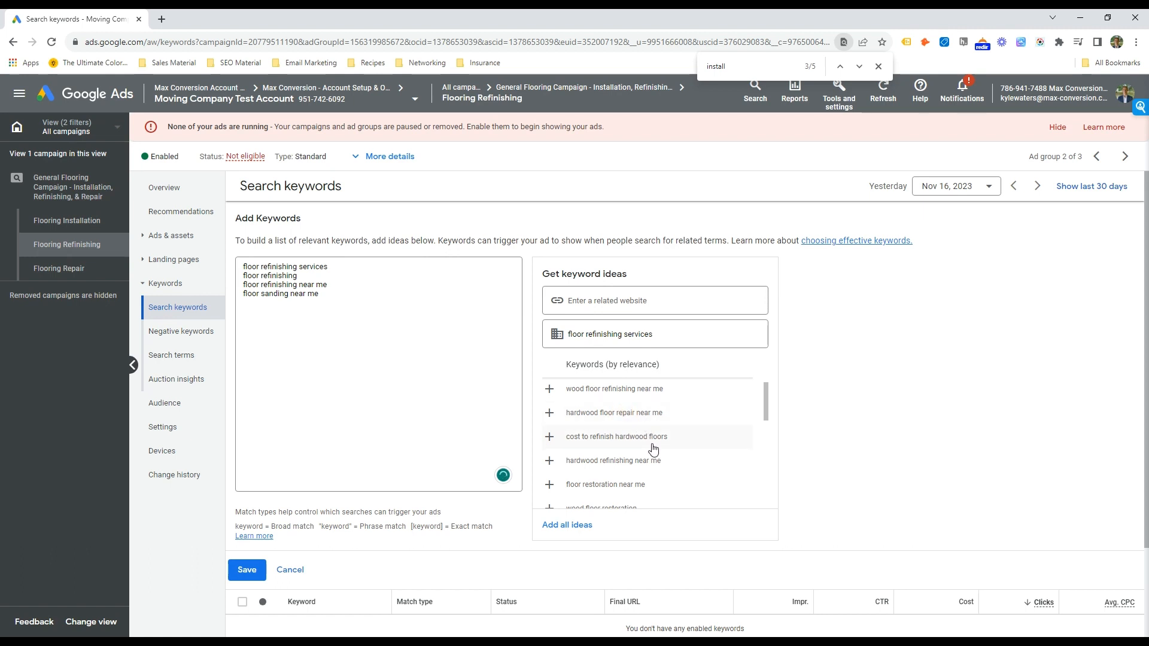
scroll(652, 459, down, 1)
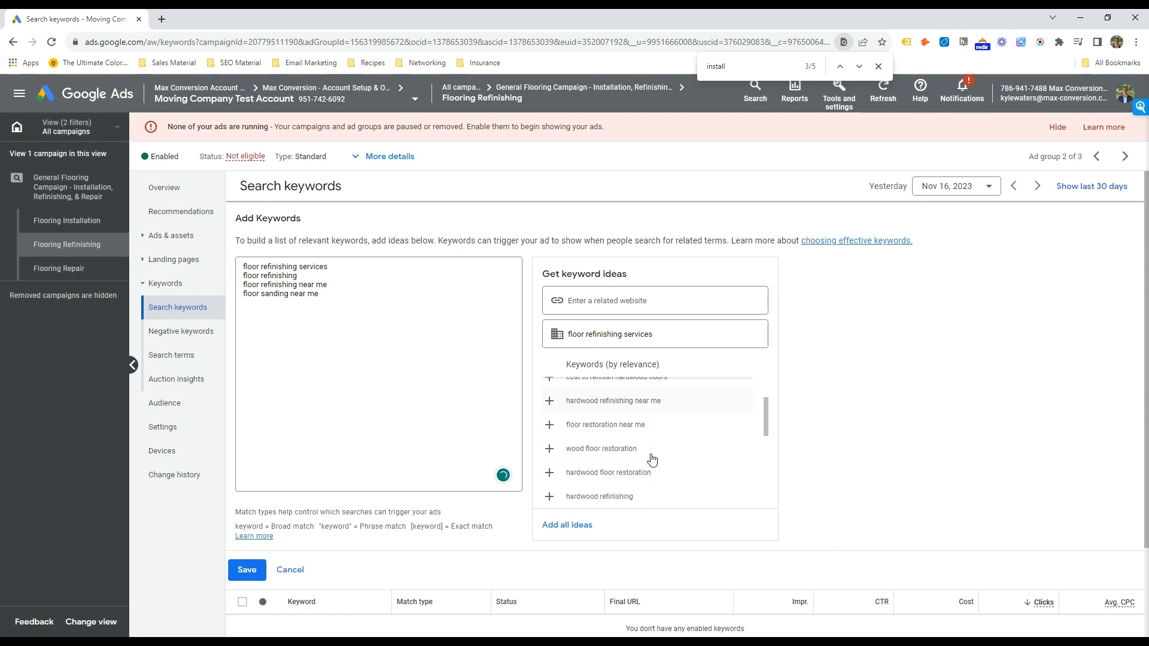
click(644, 431)
scroll(636, 473, down, 2)
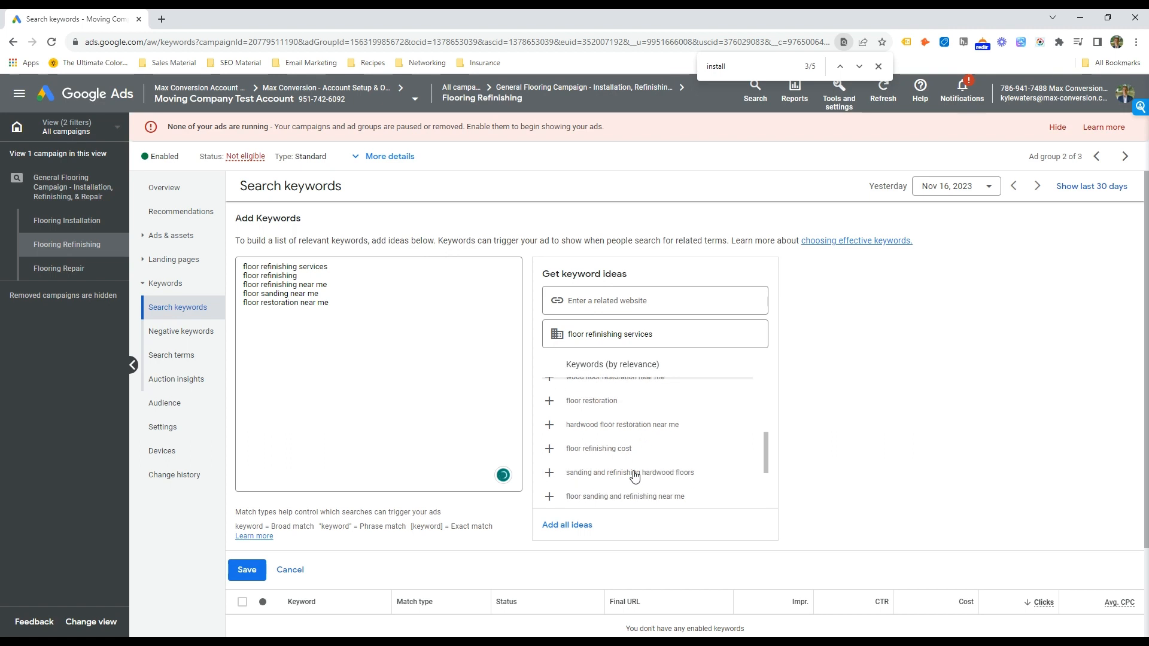
click(616, 448)
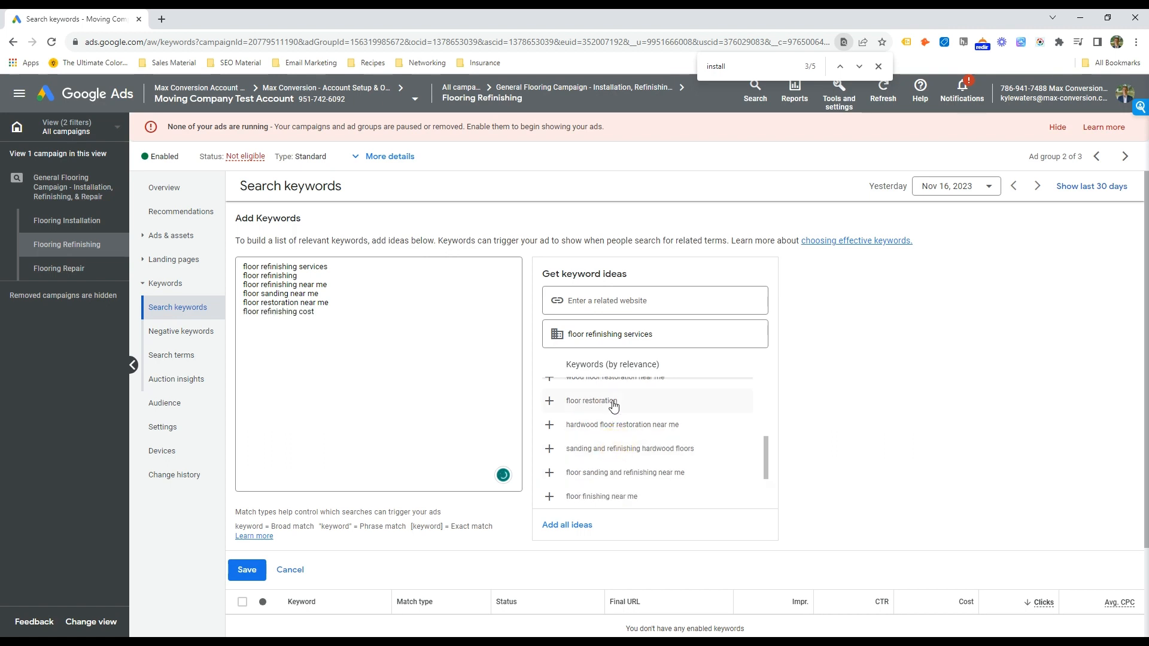
click(611, 402)
Step: Make floor restoration, floor refinishing cost, floor refinishing and floor refinishing services phrase match keywords by enclosing them in quotation marks
click(358, 329)
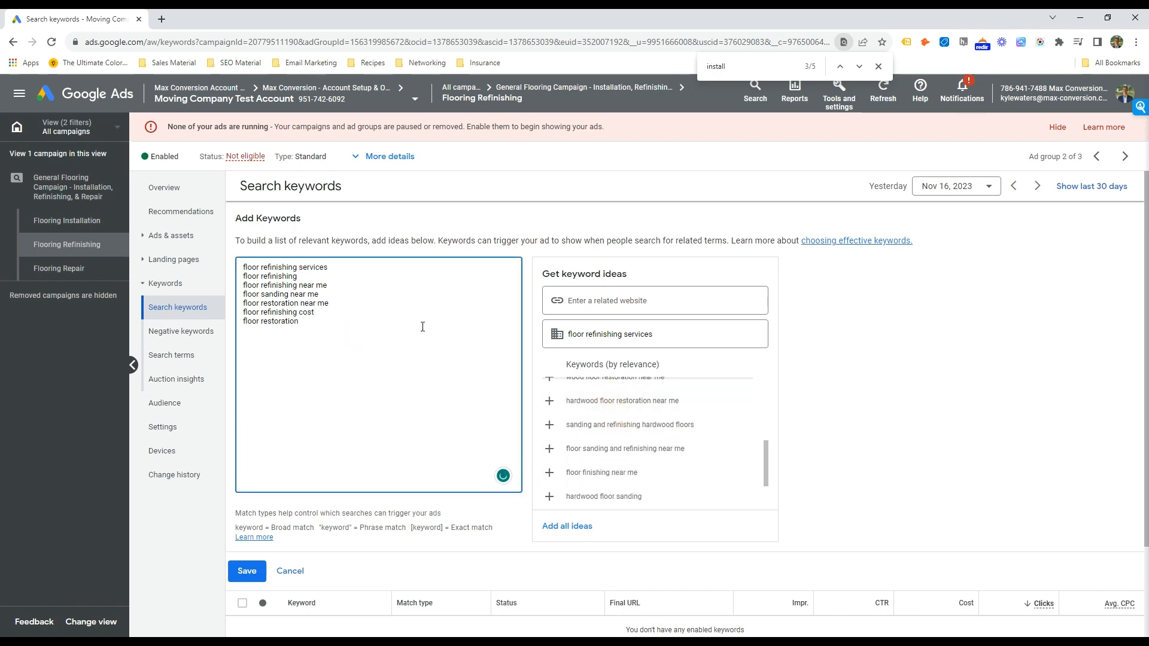
text(")
key(Up)
text(")
key(Down)
key(Home)
text(")
key(Up)
text(")
key(End)
key(Right)
text(")
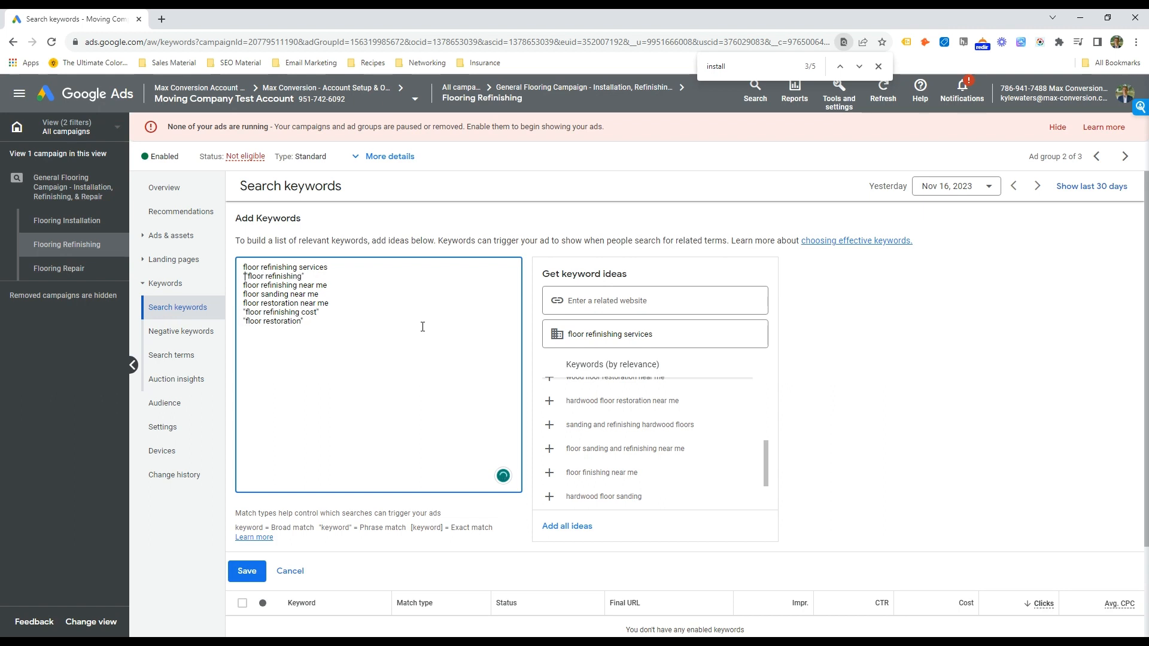
key(Delete)
text(")
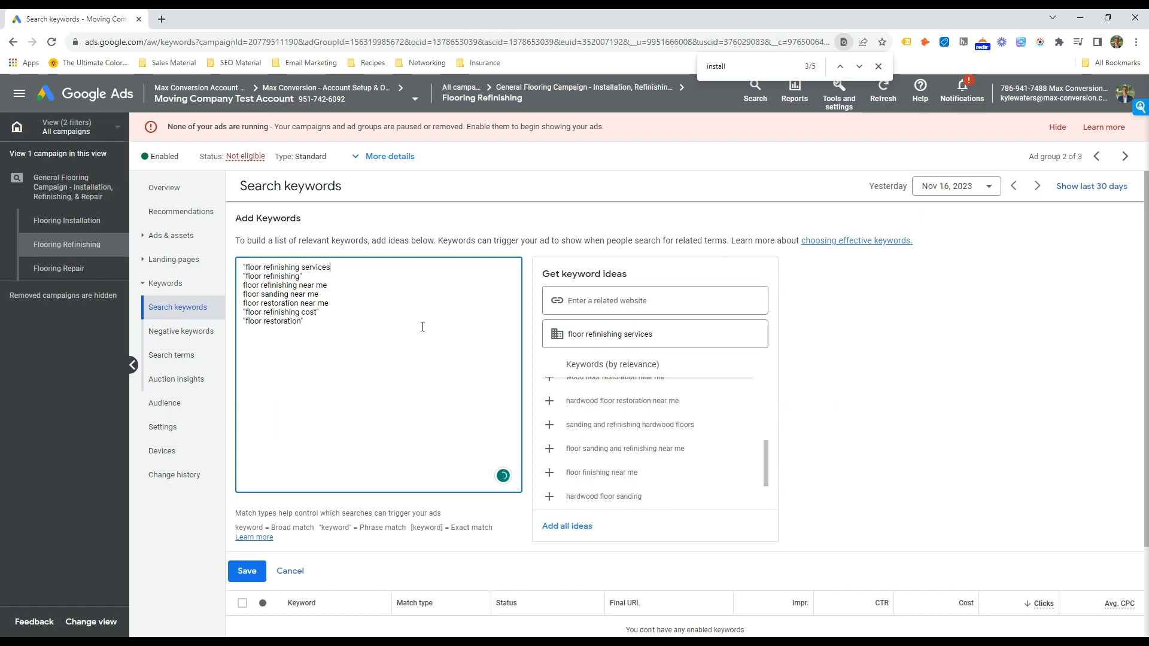
Step: Enclose the three "near me" keywords in square brackets as exact match and save the keyword list
key(Down)
key(BackSpace)
key(Left)
text(])
key(Down)
text(] [)
key(Down)
key(Left)
text([)
key(Down)
key(Left)
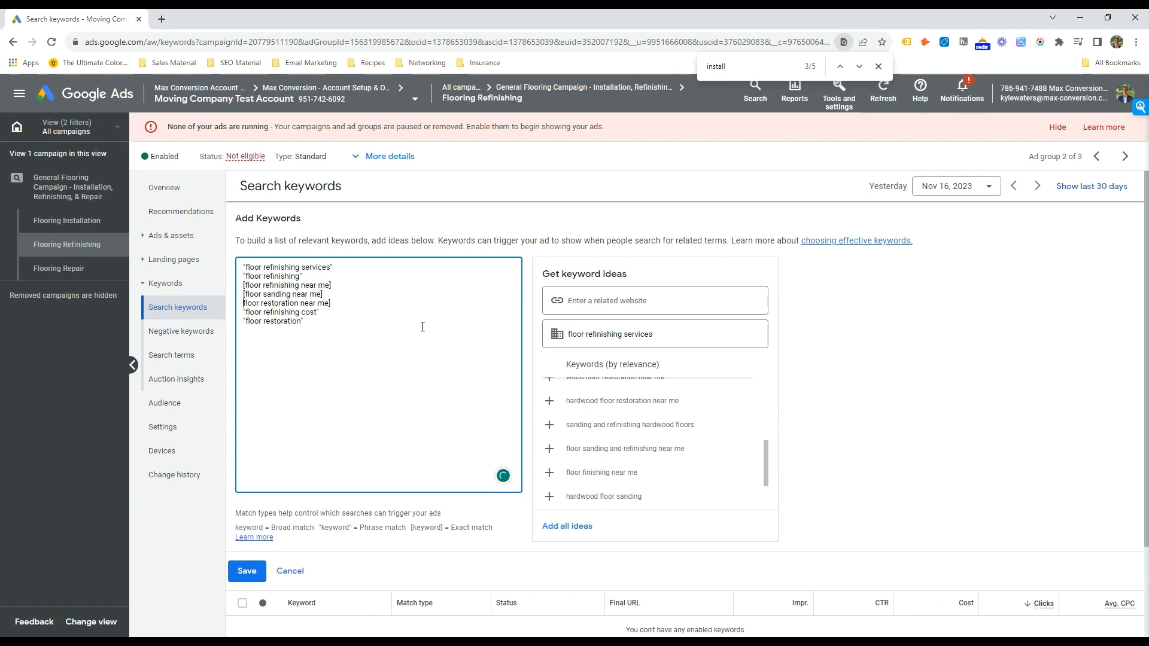
text([)
click(246, 571)
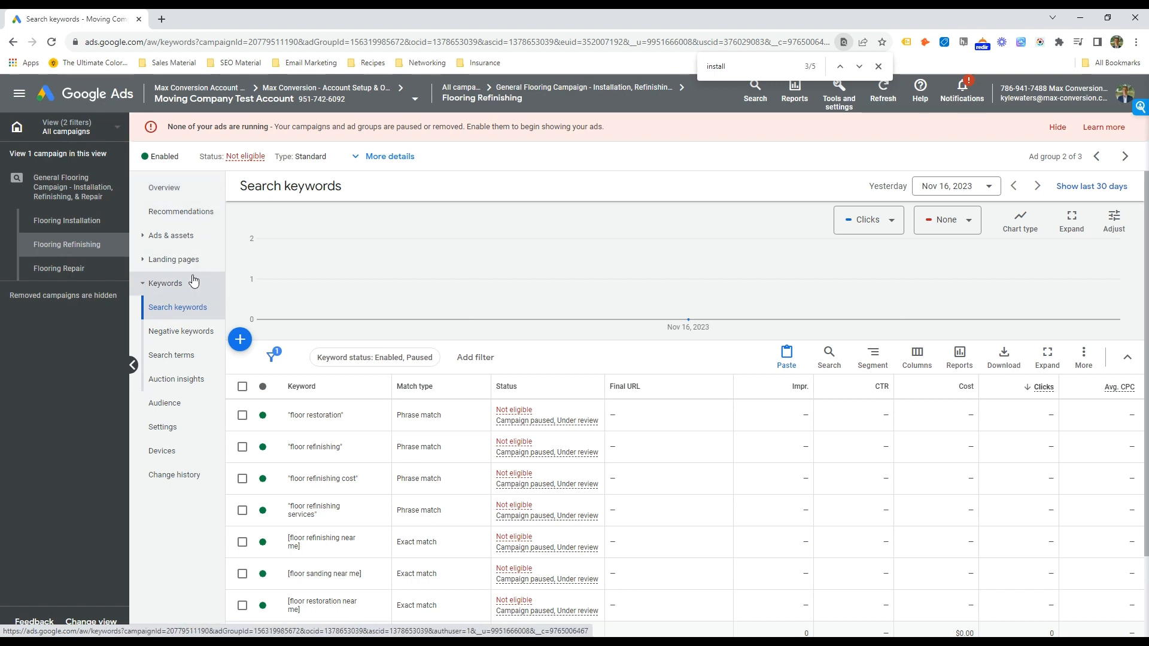
Step: Open the Flooring Refinishing ad group's ad for editing and set the second part of its display path to "Refinishing"
click(171, 236)
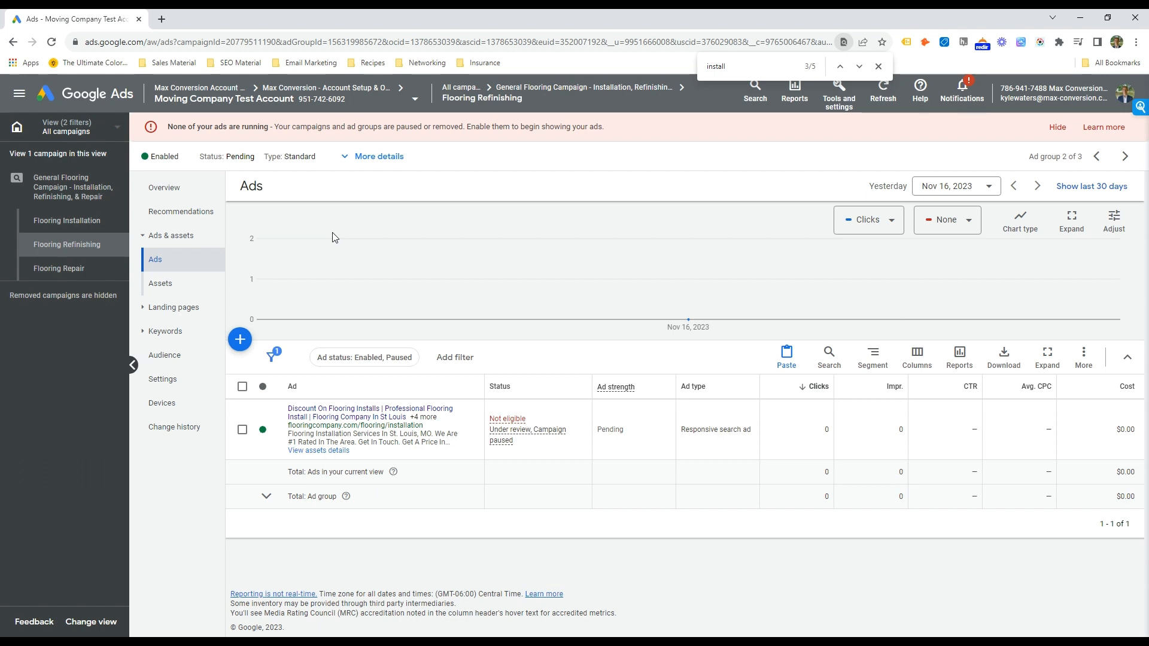
click(437, 438)
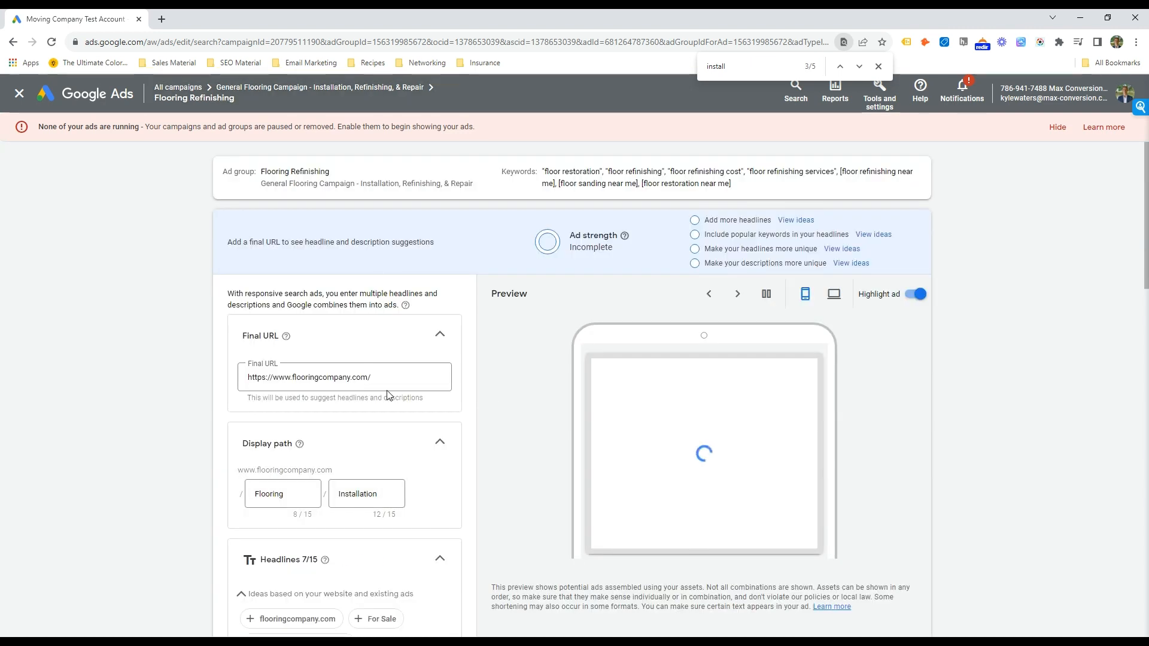
click(367, 493)
double_click(367, 494)
text(Refinsi)
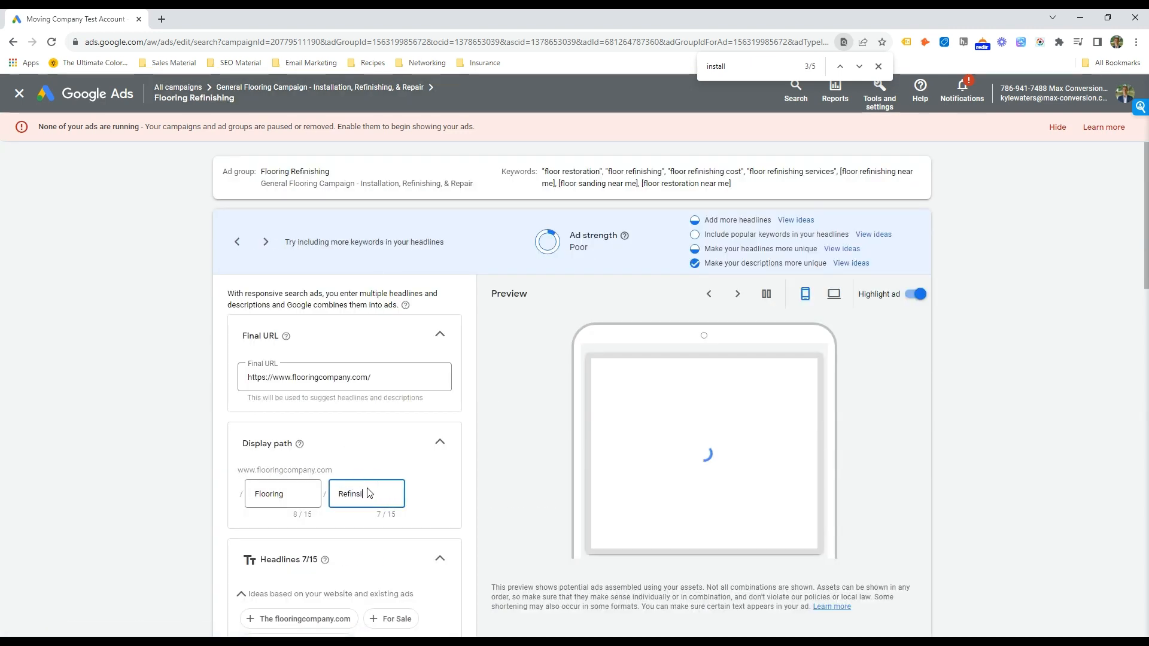
double_click(368, 493)
text(F)
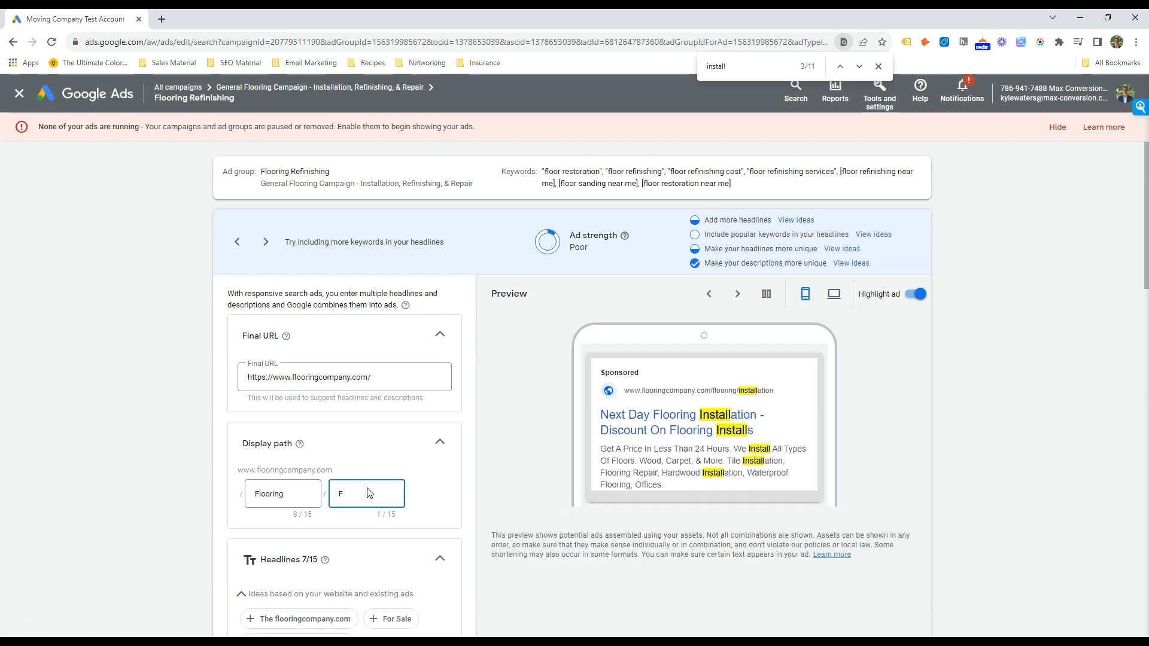
text(reinishing)
Step: Reword the first headline as "Discount On Flooring Refinishes"
double_click(366, 494)
key(ctrl+c)
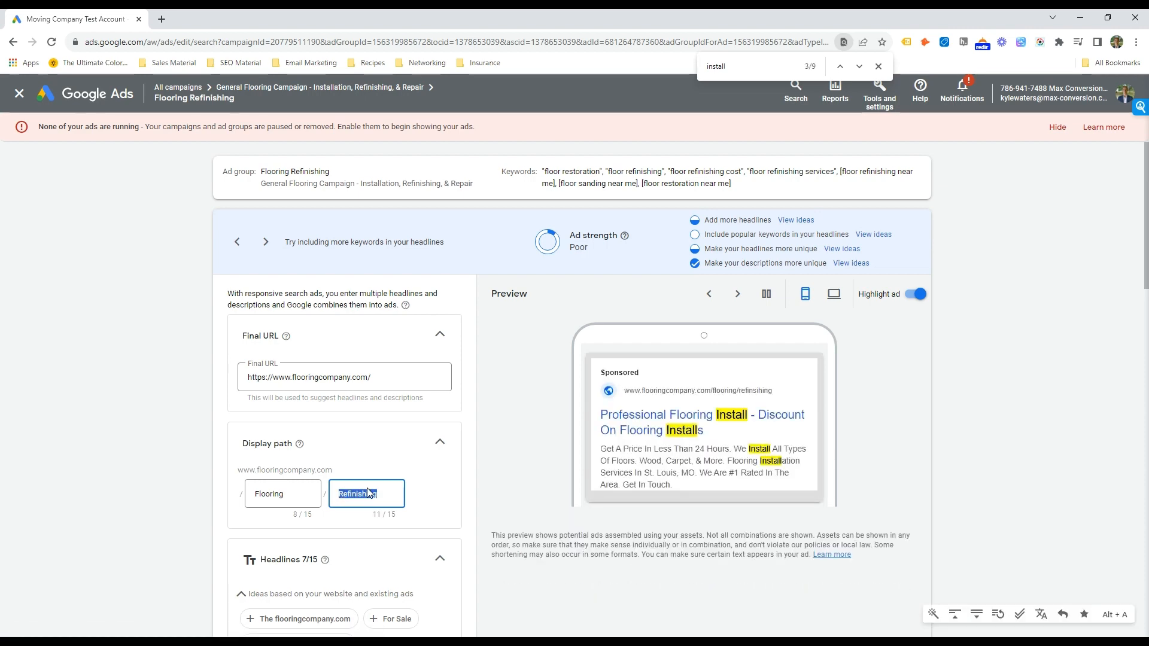
scroll(357, 443, down, 4)
scroll(356, 443, down, 1)
double_click(338, 426)
key(ctrl+v)
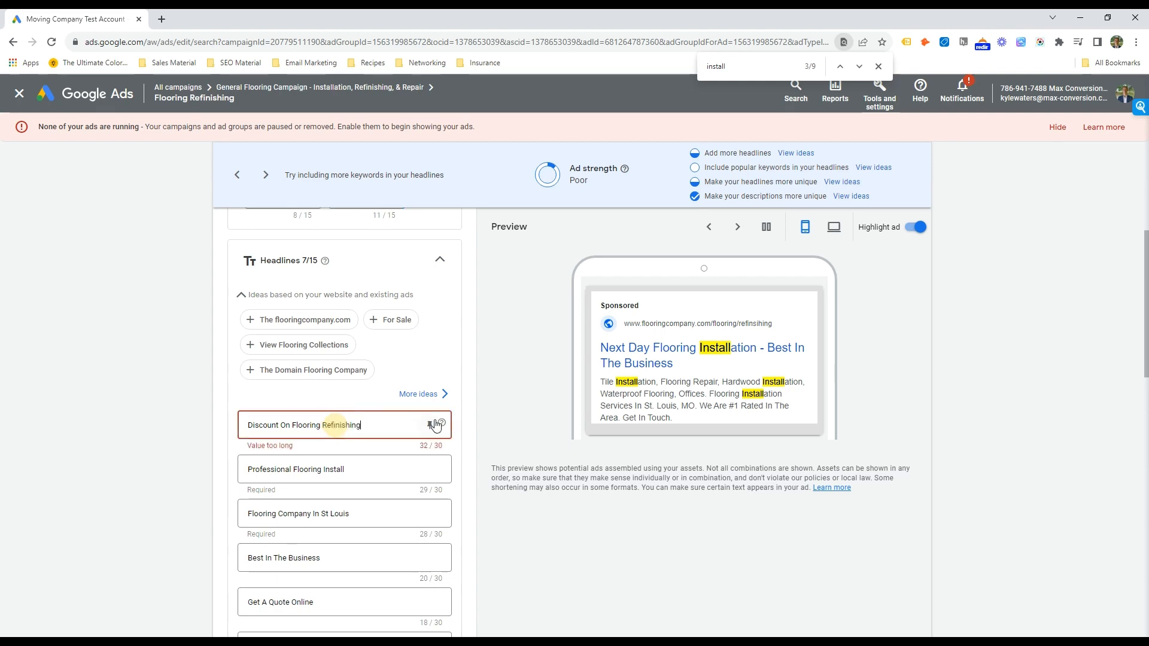
scroll(370, 425, down, 1)
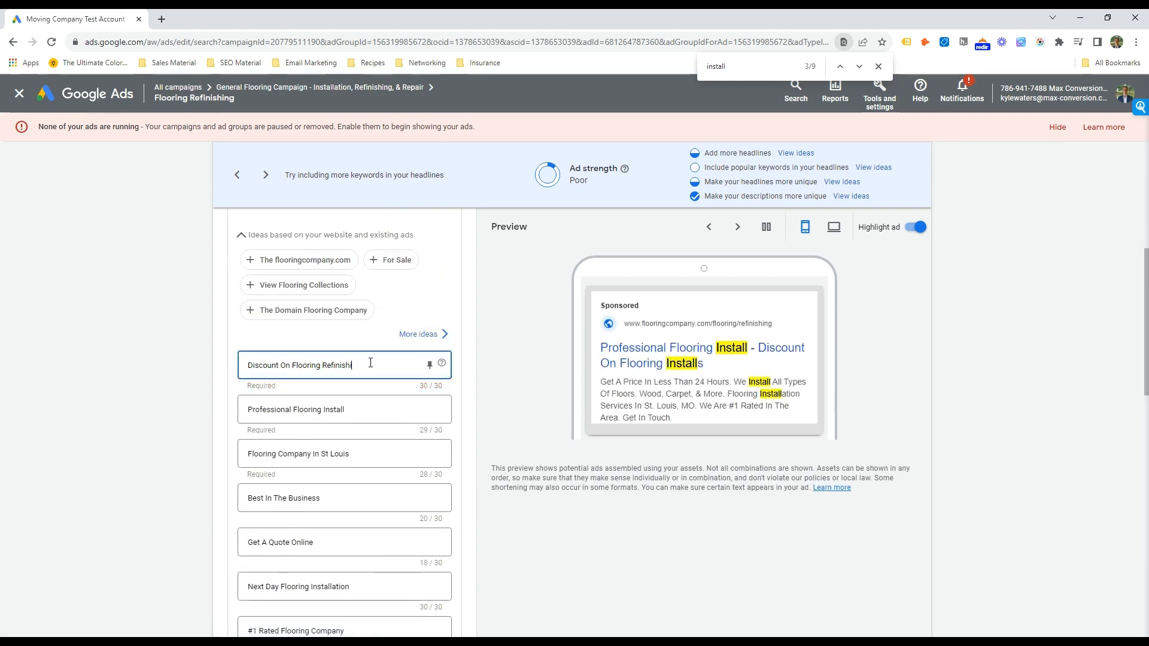
key(BackSpace)
key(BackSpace)
text(es)
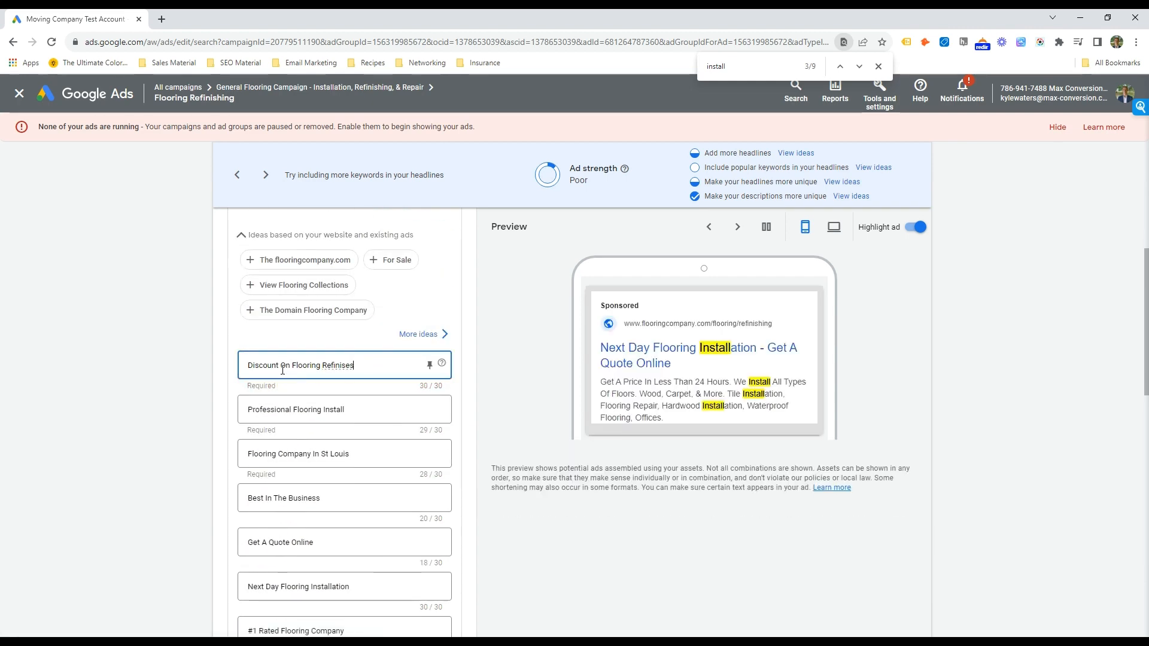
right_click(344, 365)
click(374, 374)
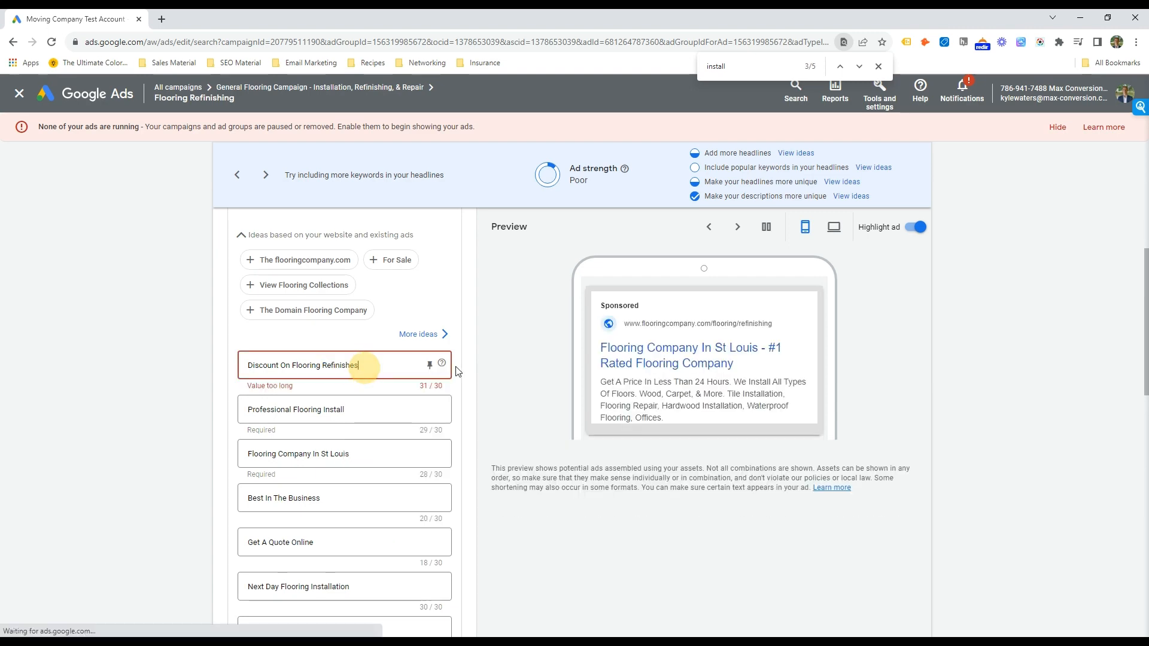
Step: Shorten the first headline to "Discount Flooring Refinishes" and reword the second headline as "Professional Floor Refinishing"
double_click(289, 366)
key(BackSpace)
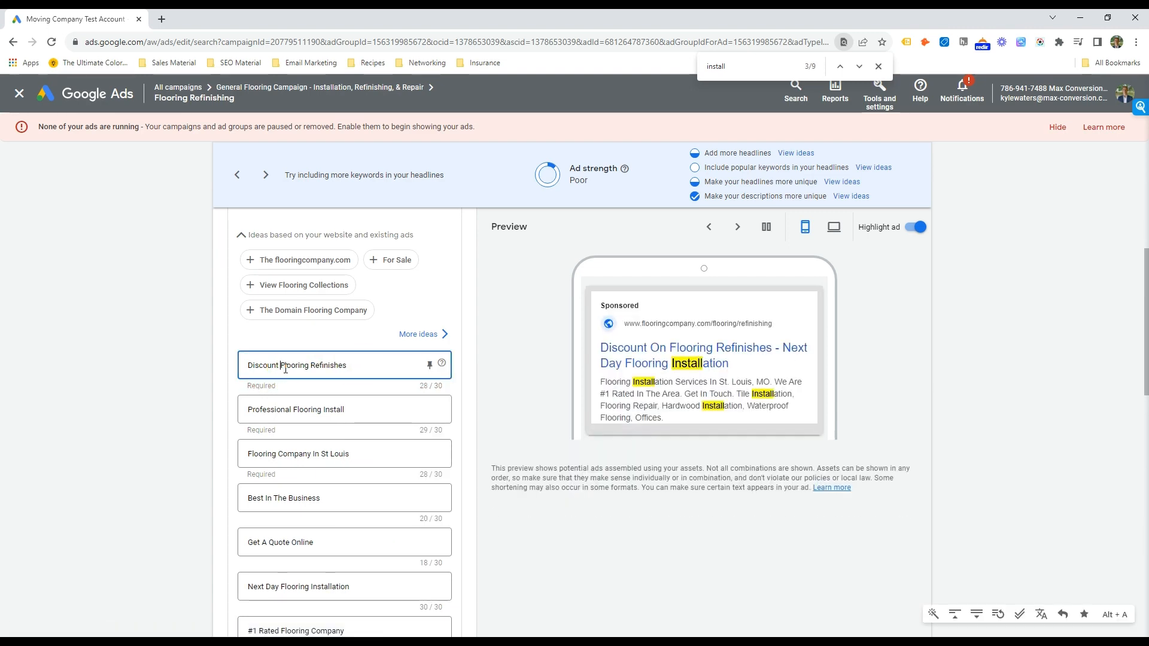
double_click(335, 410)
text(Refinishing)
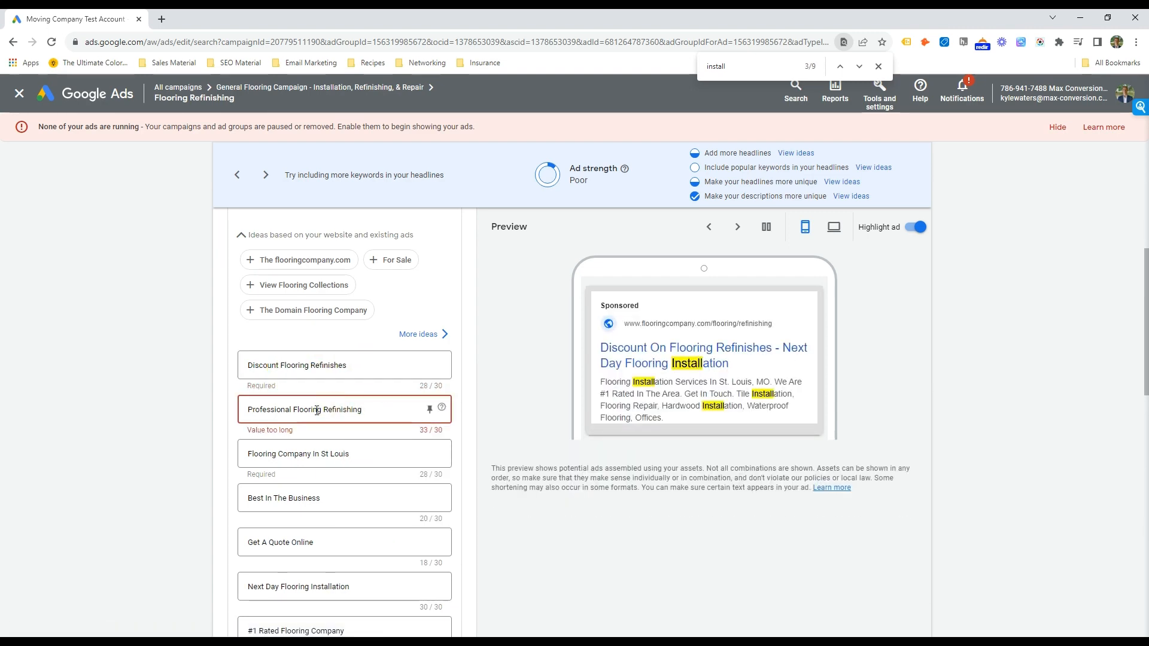
click(321, 411)
key(BackSpace)
key(BackSpace)
key(BackSpace)
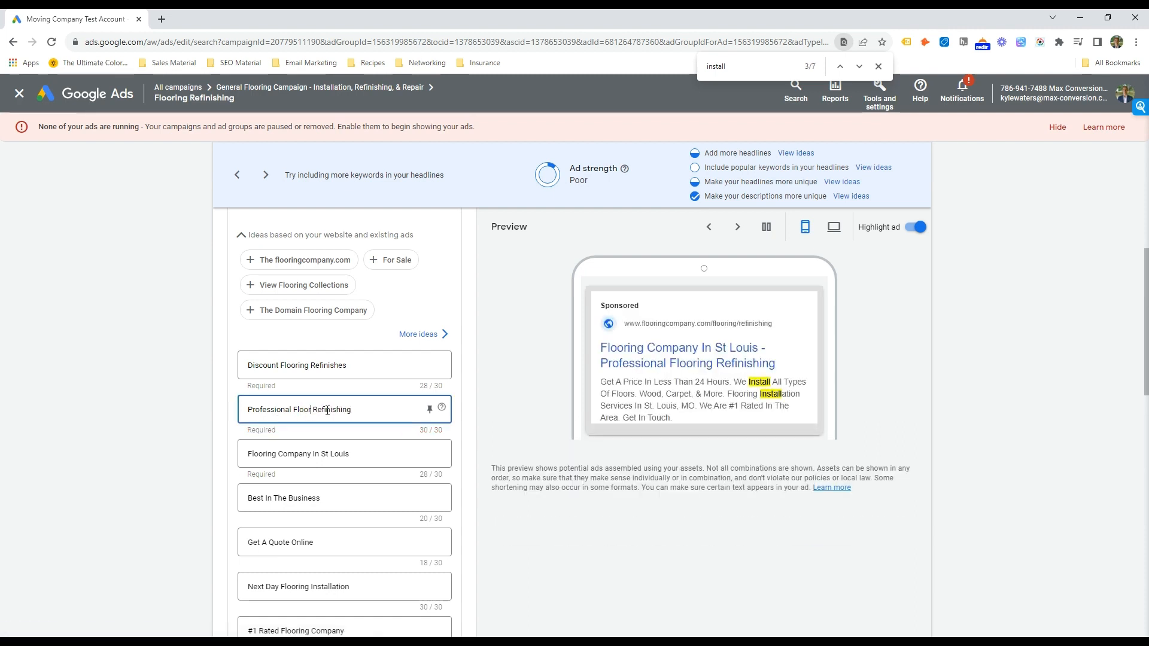
Step: Reword the next-day installation headline as "Next Day Flooring Refinishing"
scroll(334, 406, down, 3)
double_click(330, 410)
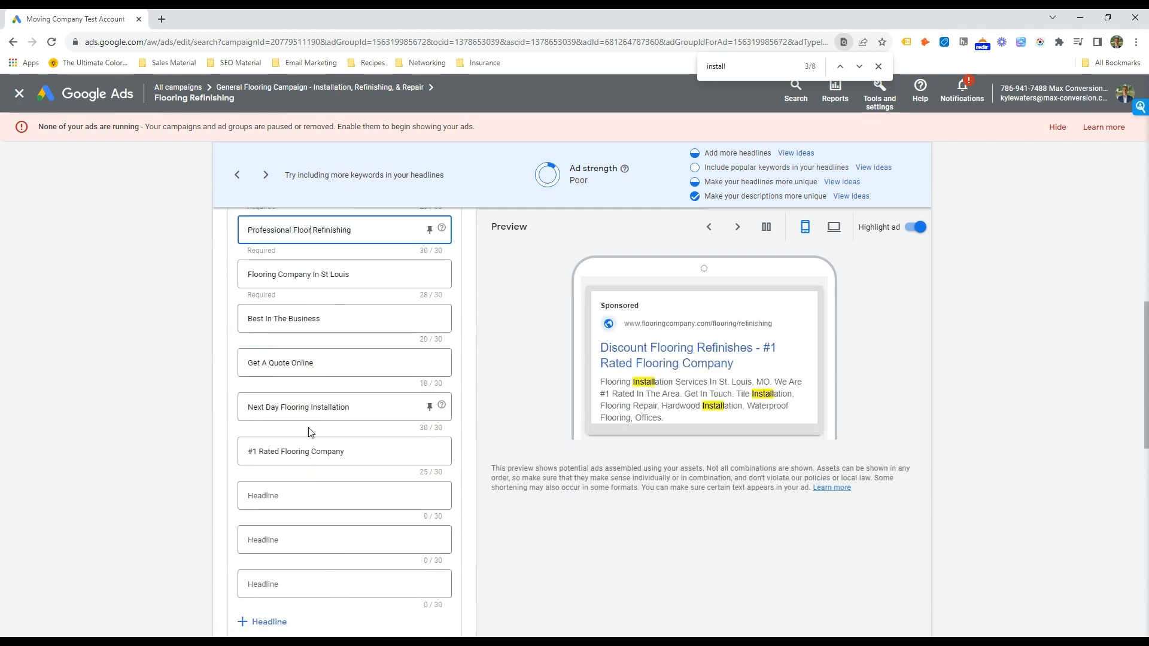
text(Refinishing)
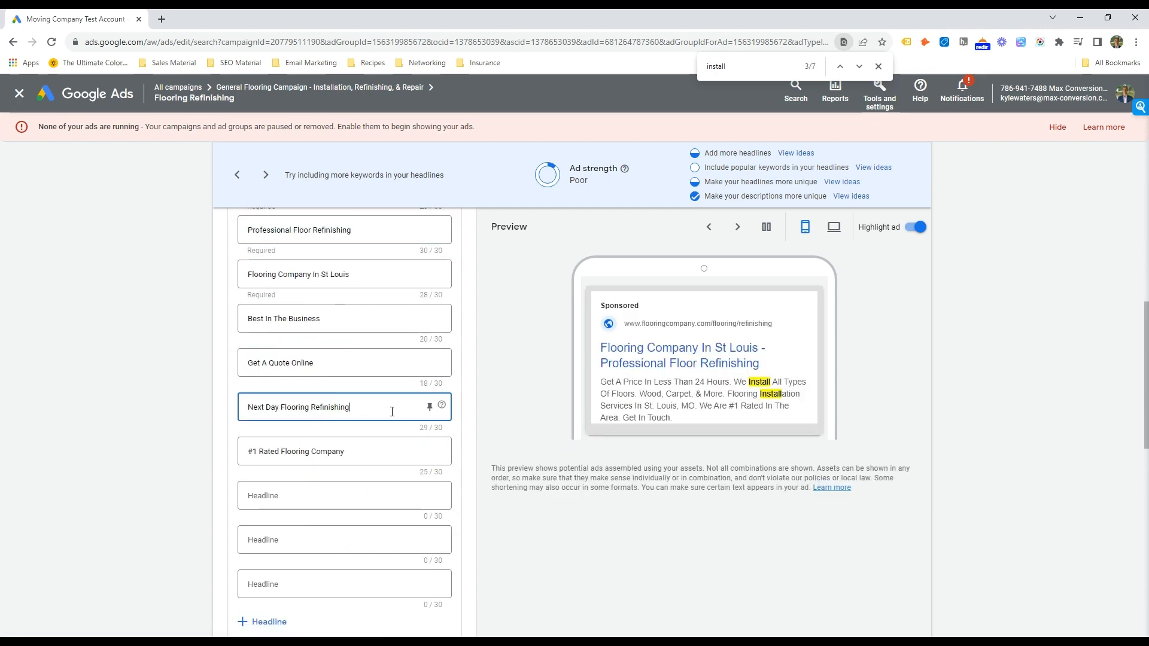
Step: Replace "Installation" with "Refinishing" in the first description so it begins "Flooring Refinishing Services In St. Louis, MO"
scroll(285, 462, down, 4)
click(297, 469)
double_click(298, 470)
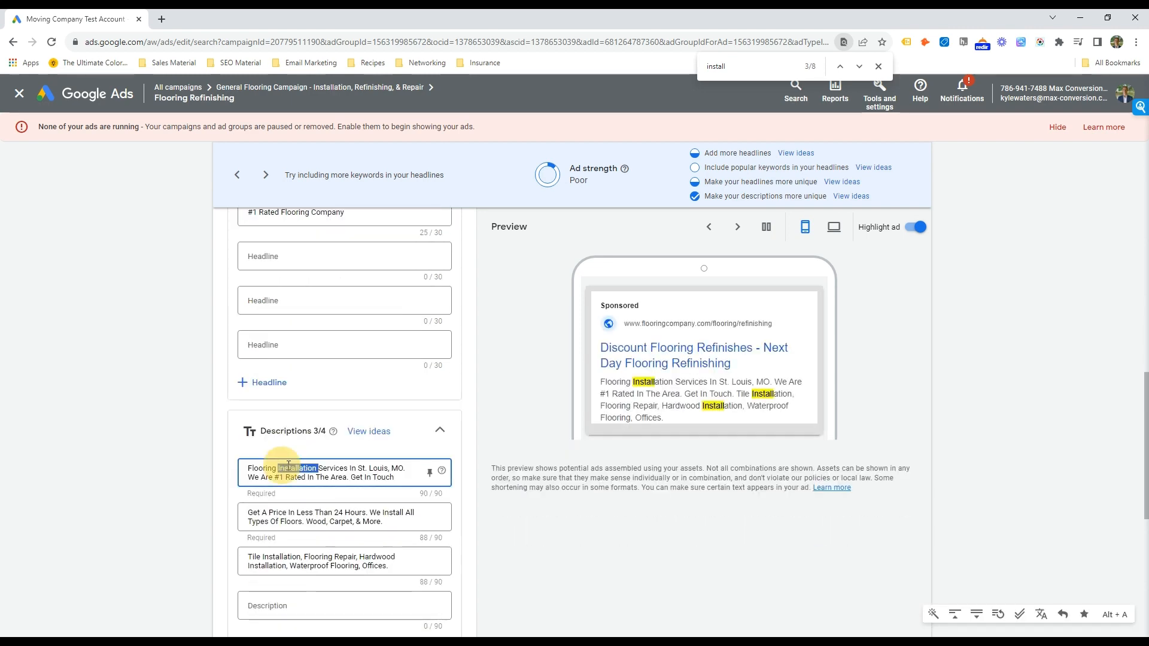
text(Refinishing)
scroll(318, 487, down, 2)
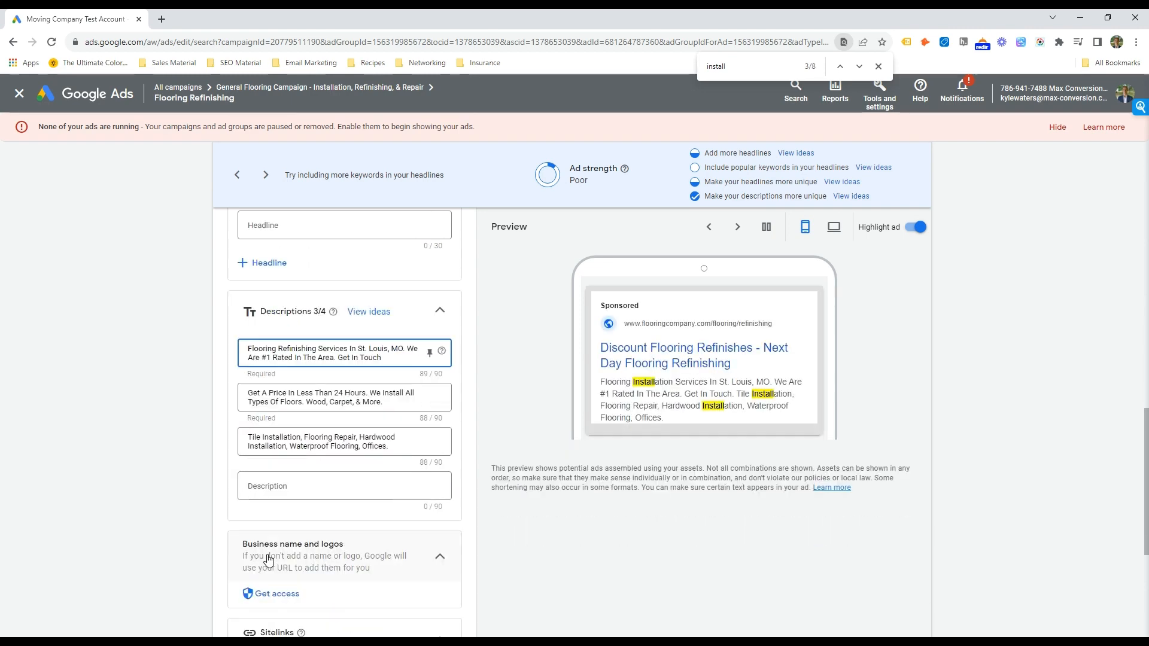
Step: Reword the third description as "Tile Installation, Flooring Refinishing, Hardwood Refinishing, Waterproof Flooring & More."
click(281, 437)
double_click(280, 437)
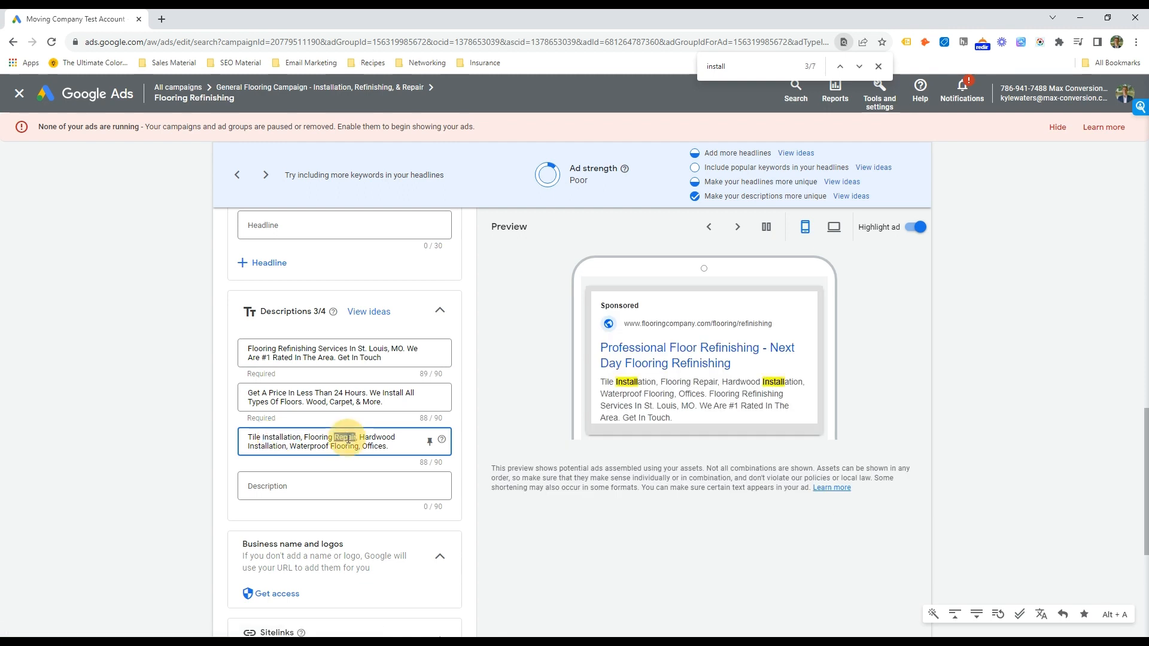
double_click(267, 446)
text(Refinishing)
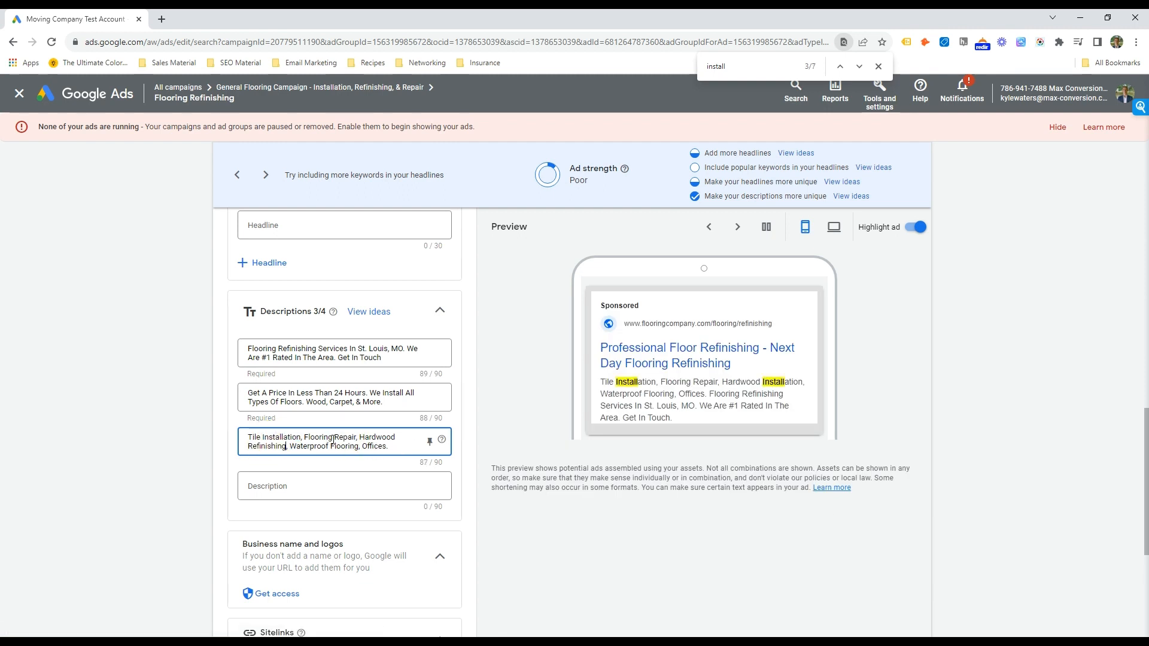
double_click(334, 438)
text(Refinishing)
key(BackSpace)
key(BackSpace)
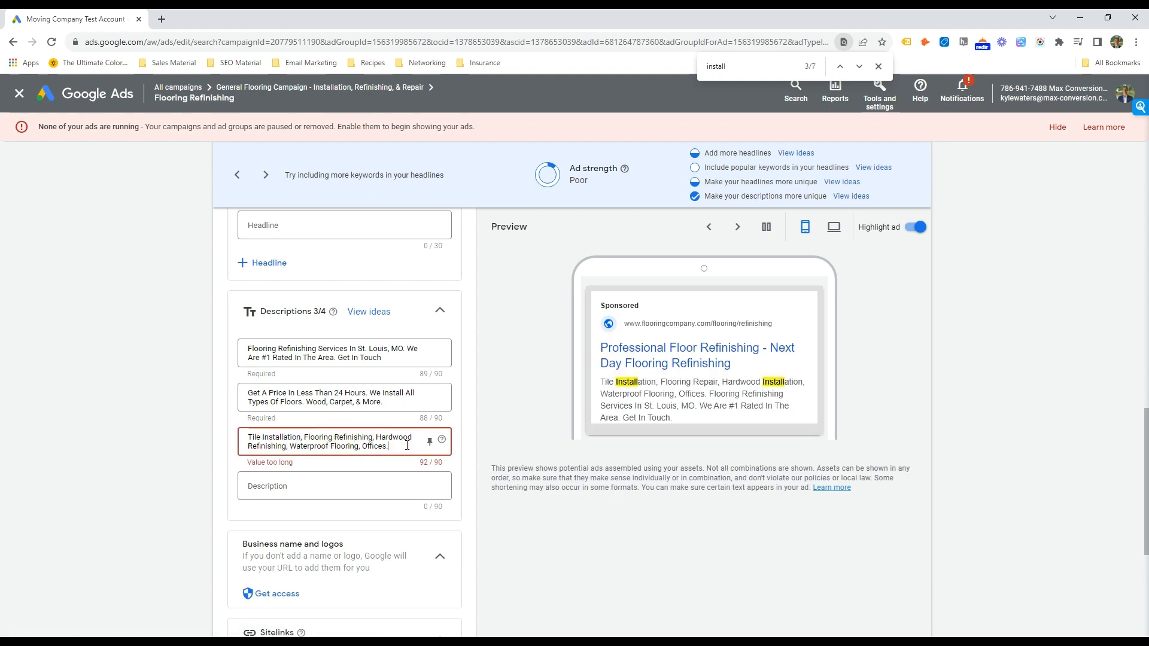
key(BackSpace)
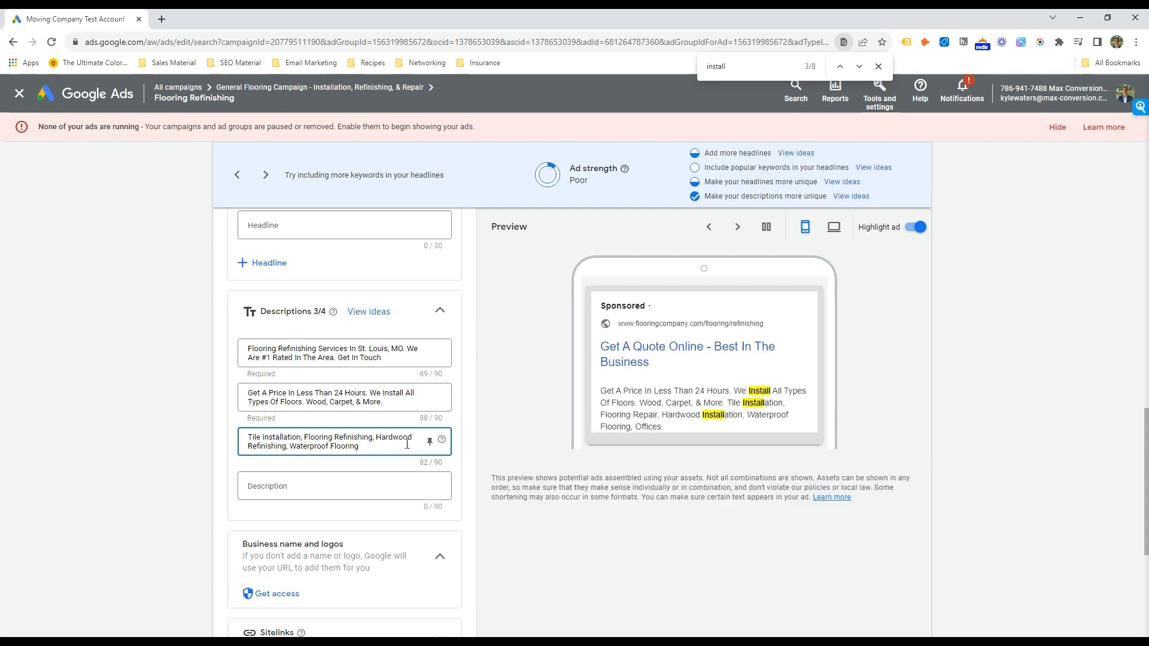
click(406, 444)
text(& More.)
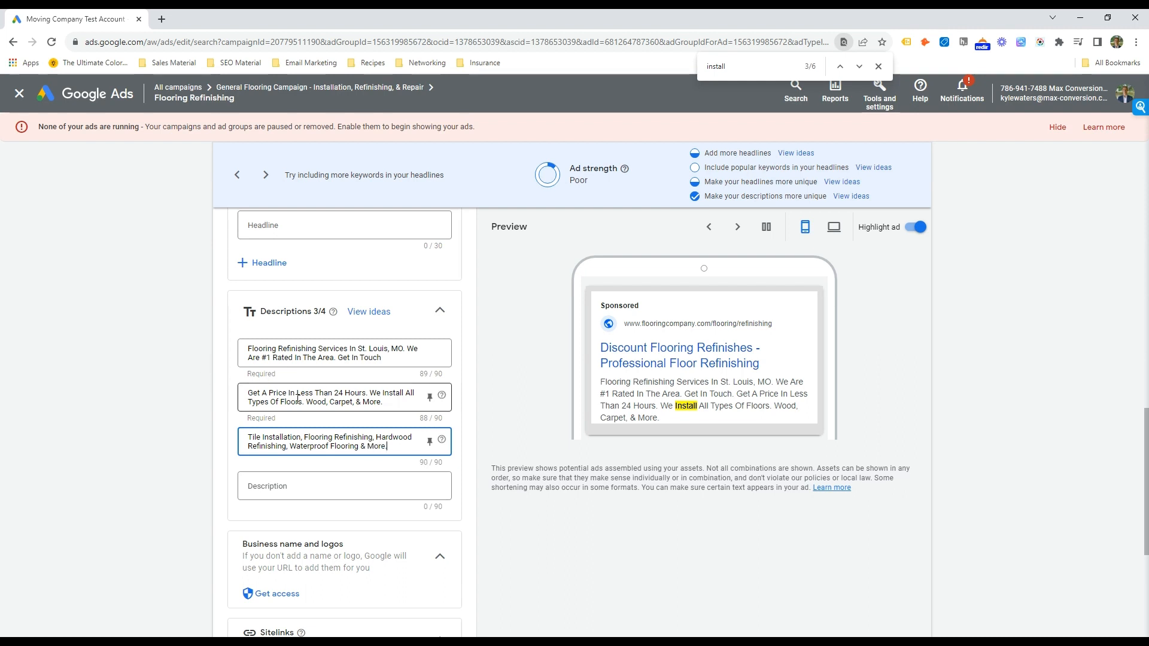
Step: Change the second description's middle sentence to "We Refinish All Types Of Floors."
double_click(392, 395)
text(Refinishing)
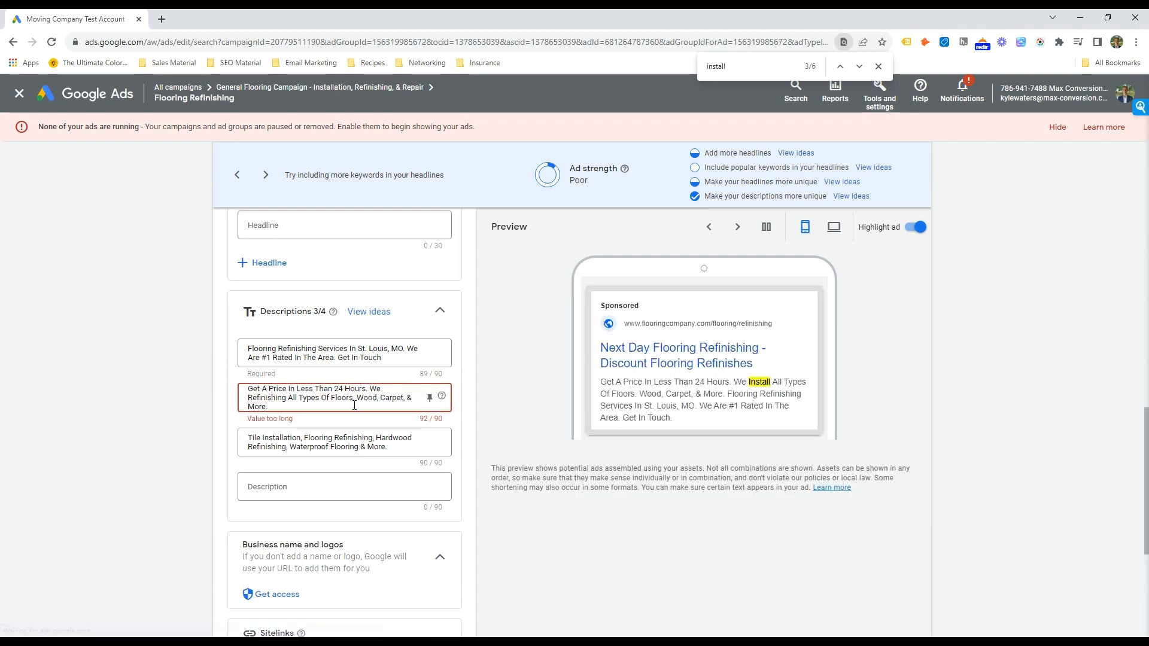
key(ctrl+shift+Left)
text(Refin)
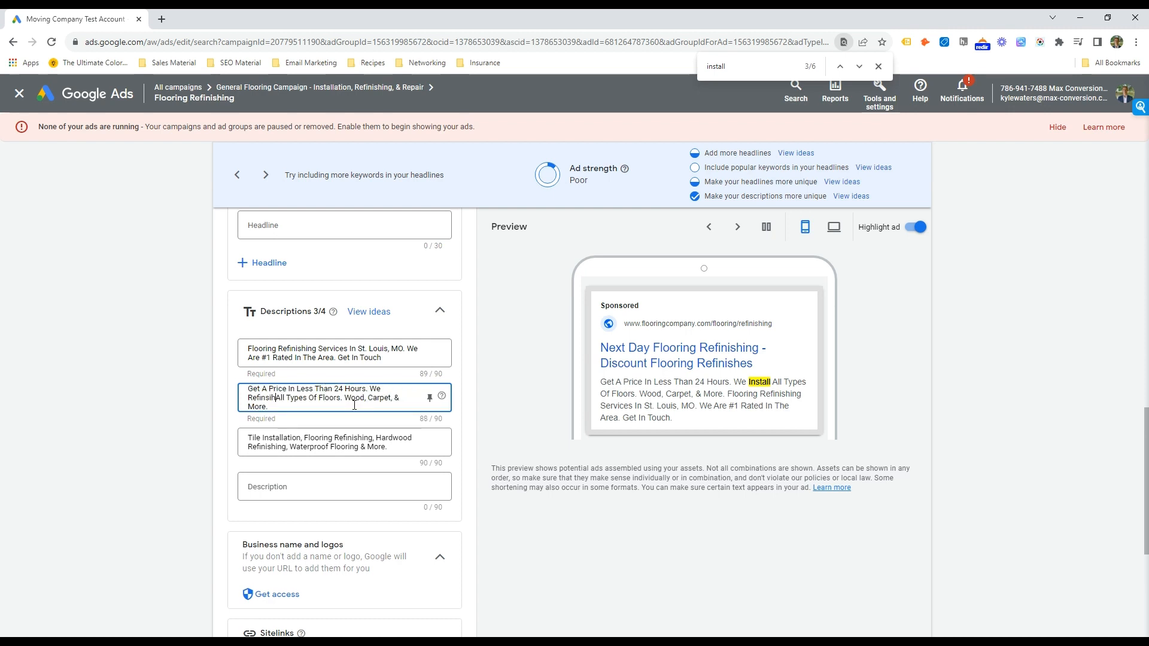
text(ish)
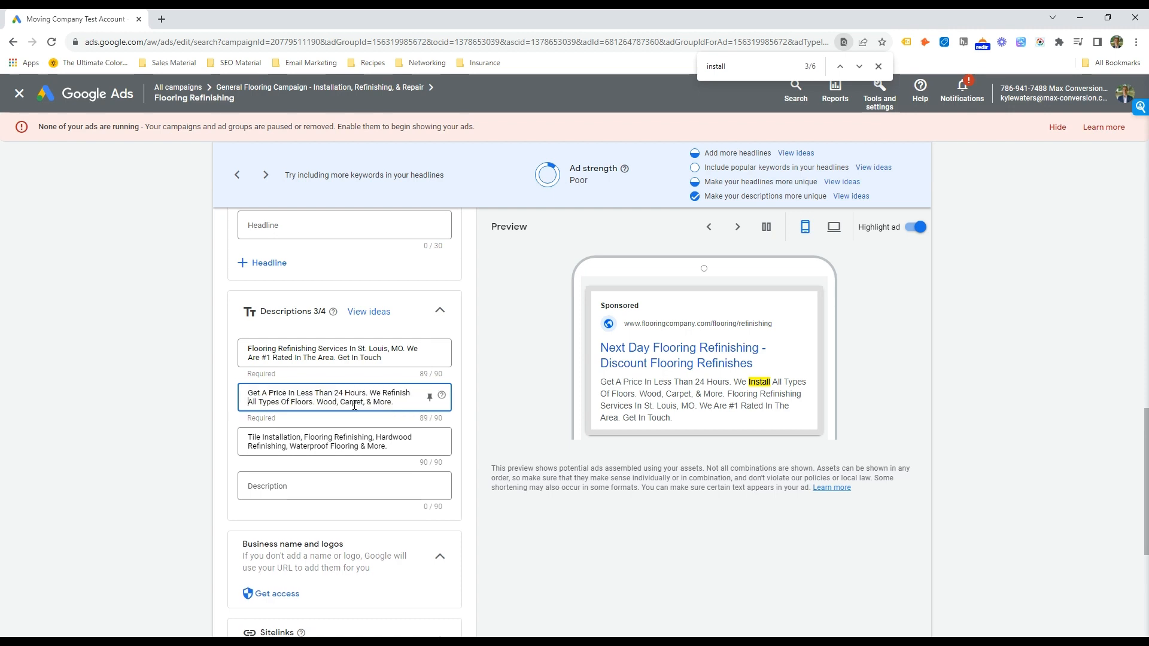
Step: Check the ad's headlines, descriptions and display path, save the ad, and show the ads of the whole general flooring campaign
scroll(369, 442, up, 10)
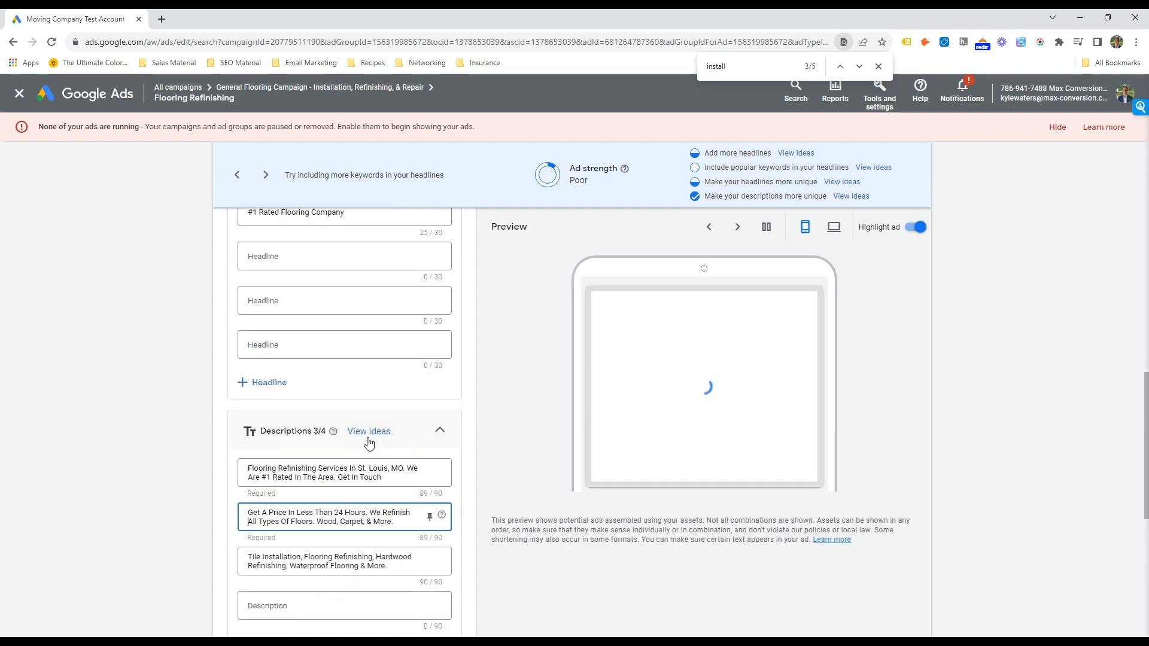
scroll(393, 406, down, 4)
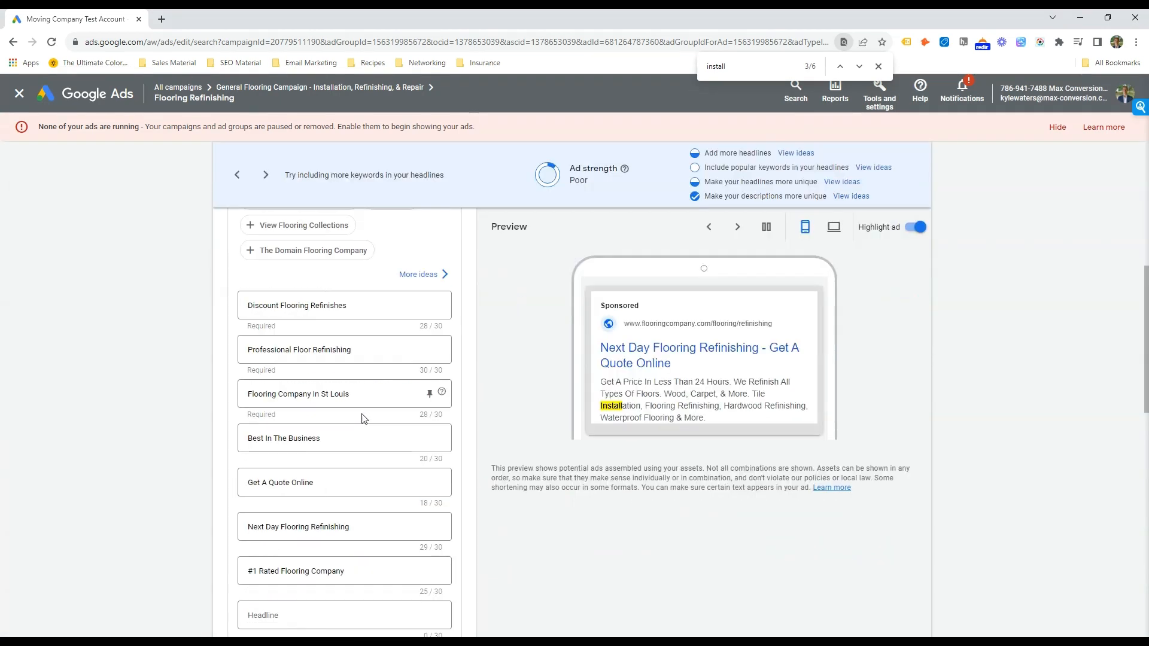
click(324, 394)
click(349, 349)
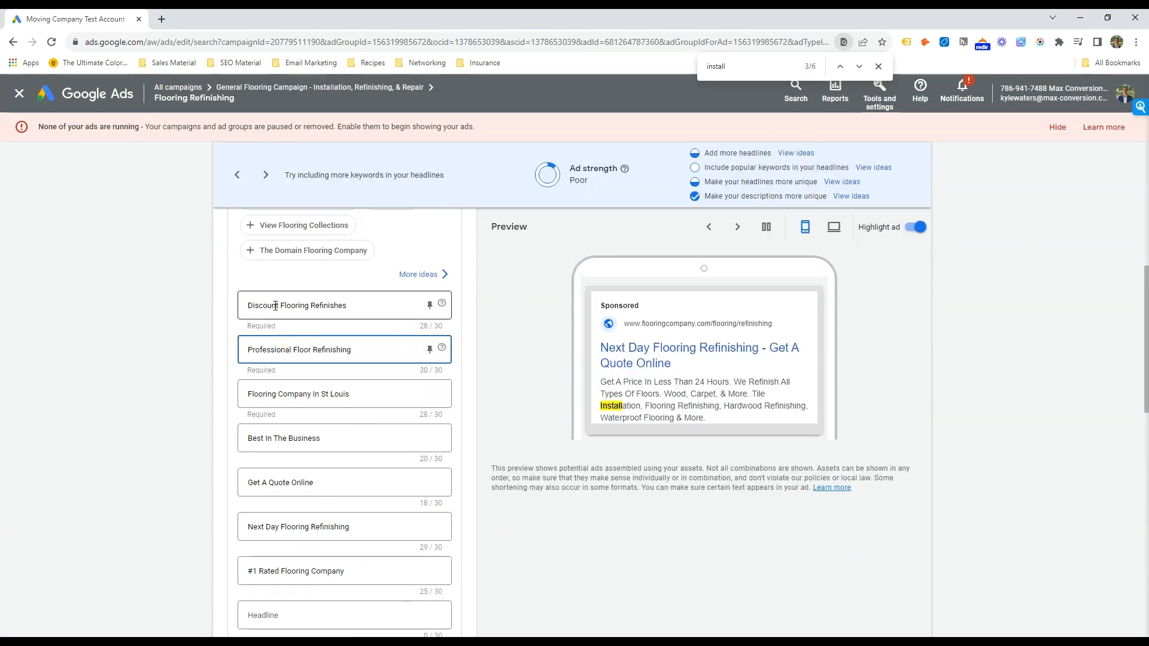
scroll(347, 348, down, 6)
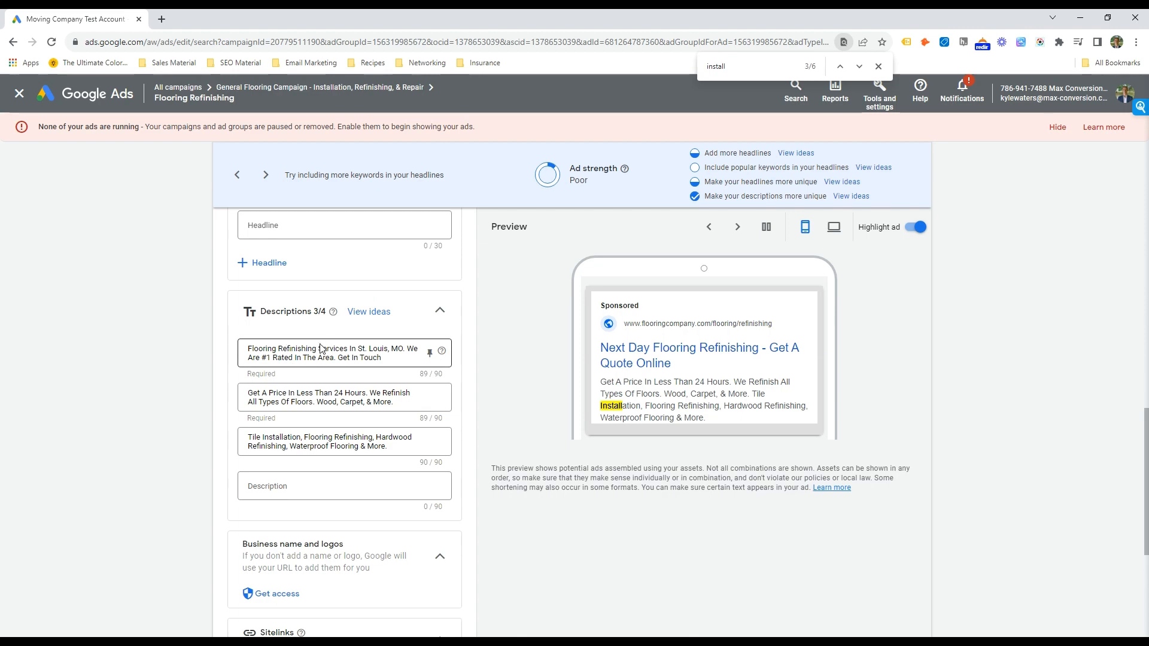
scroll(359, 443, up, 7)
scroll(396, 406, up, 5)
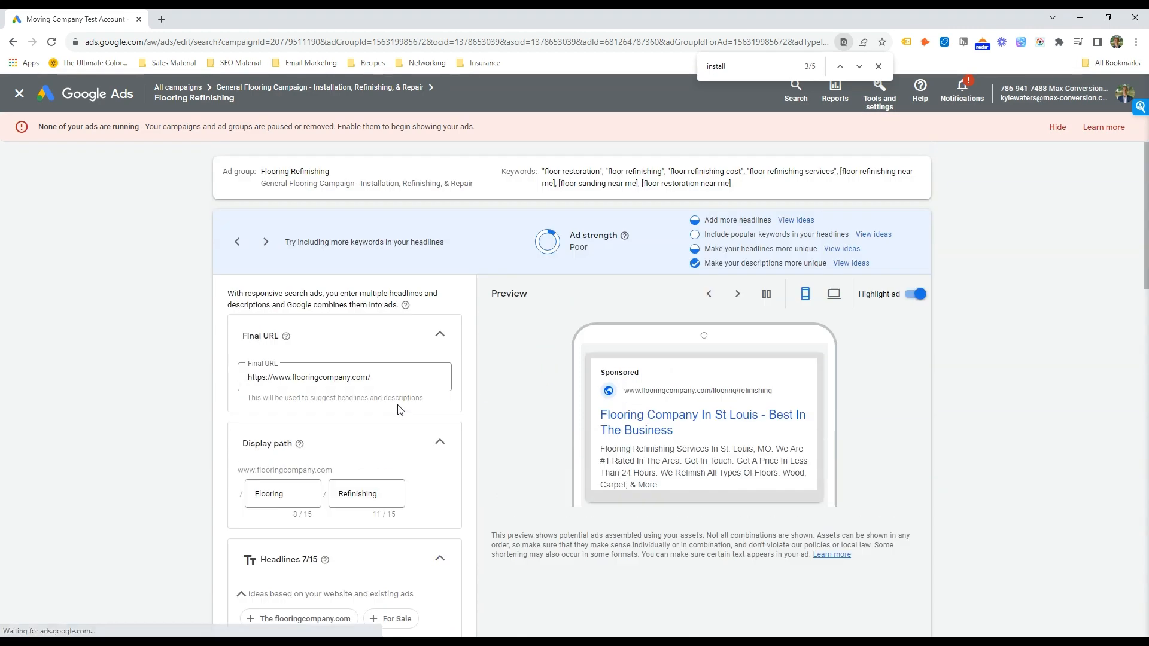
scroll(390, 410, down, 20)
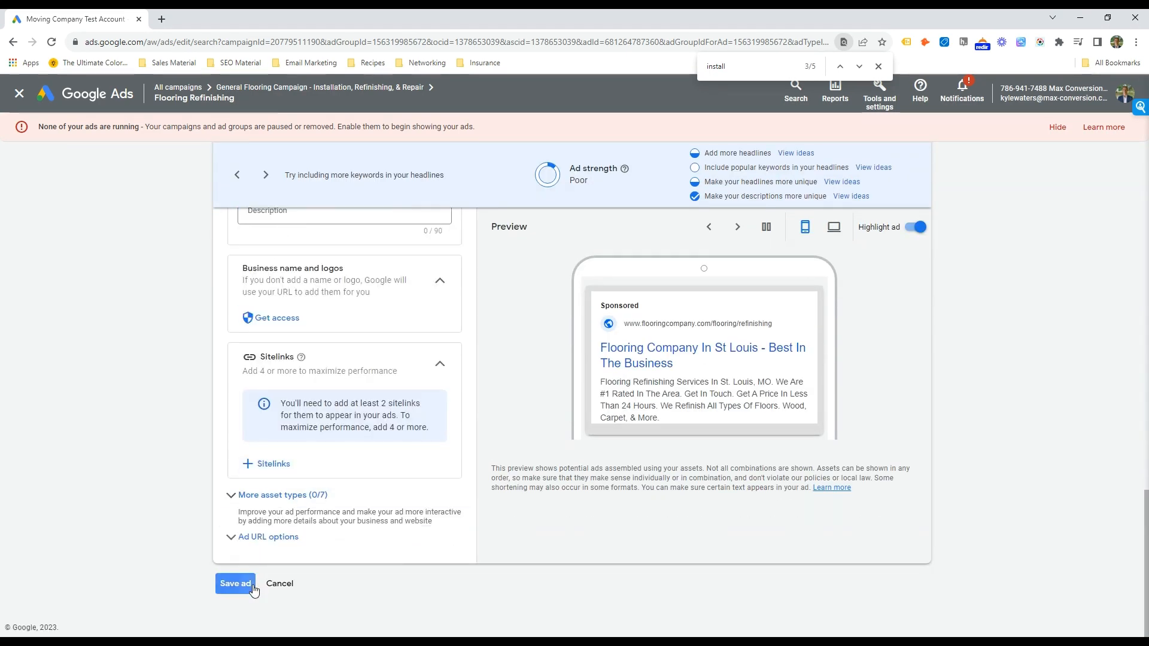
click(253, 584)
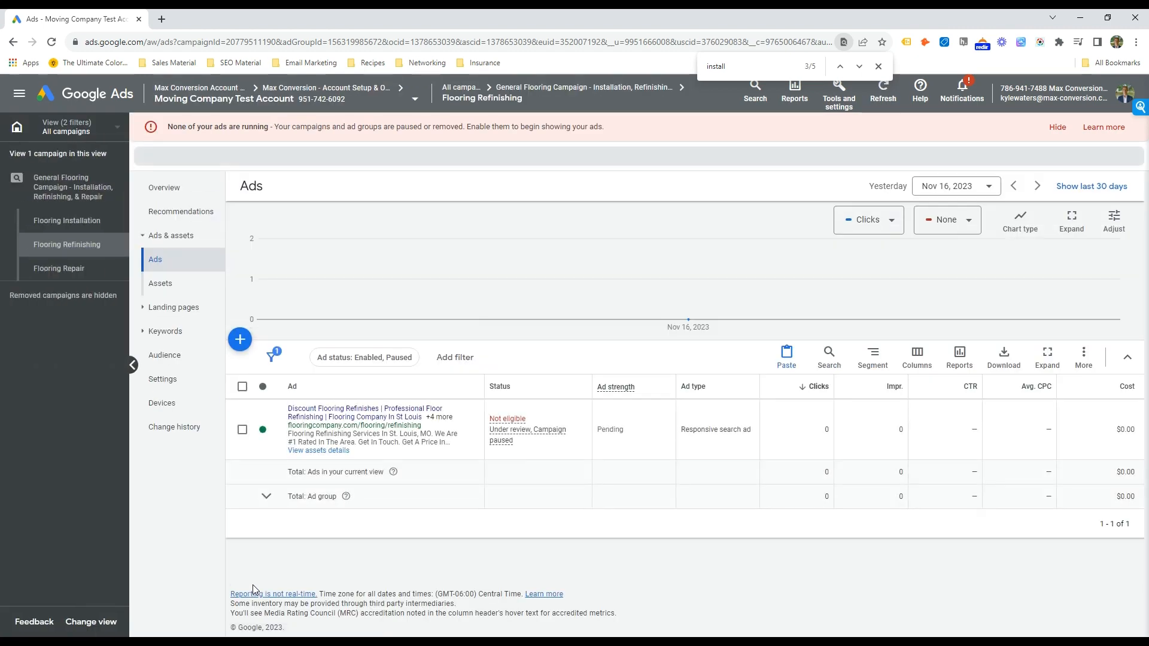
click(61, 194)
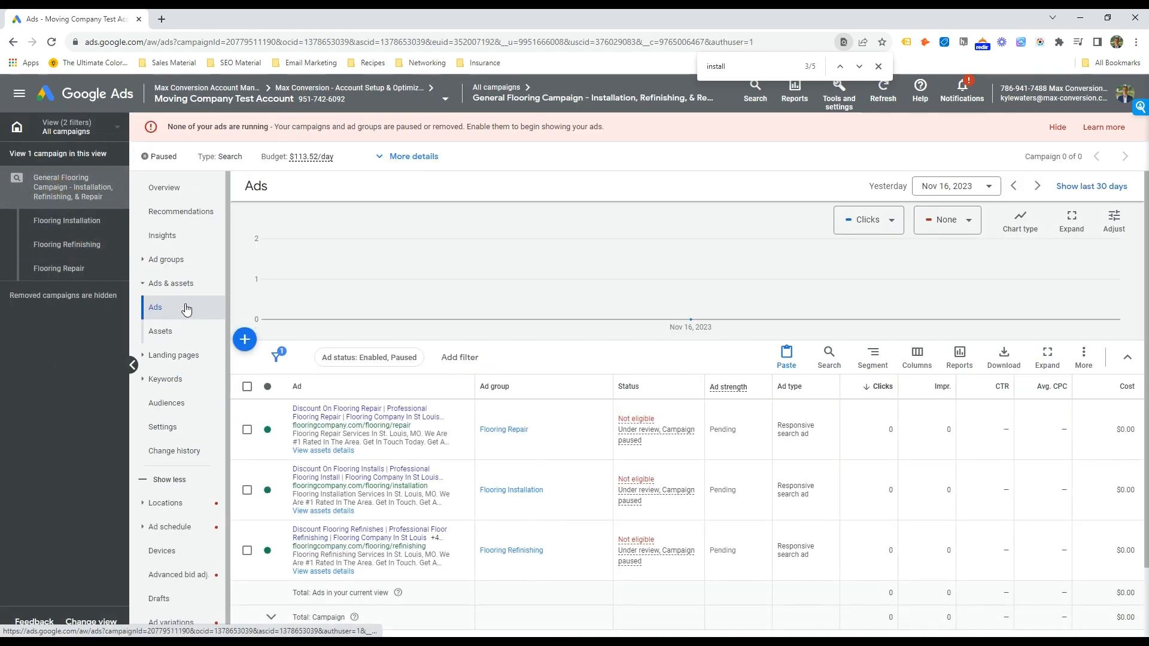
Step: Switch to the Flooring Ad Groups list in Notepad and put a ✓ before floor repair, floor refinishing and flooring installation
key(alt+Tab)
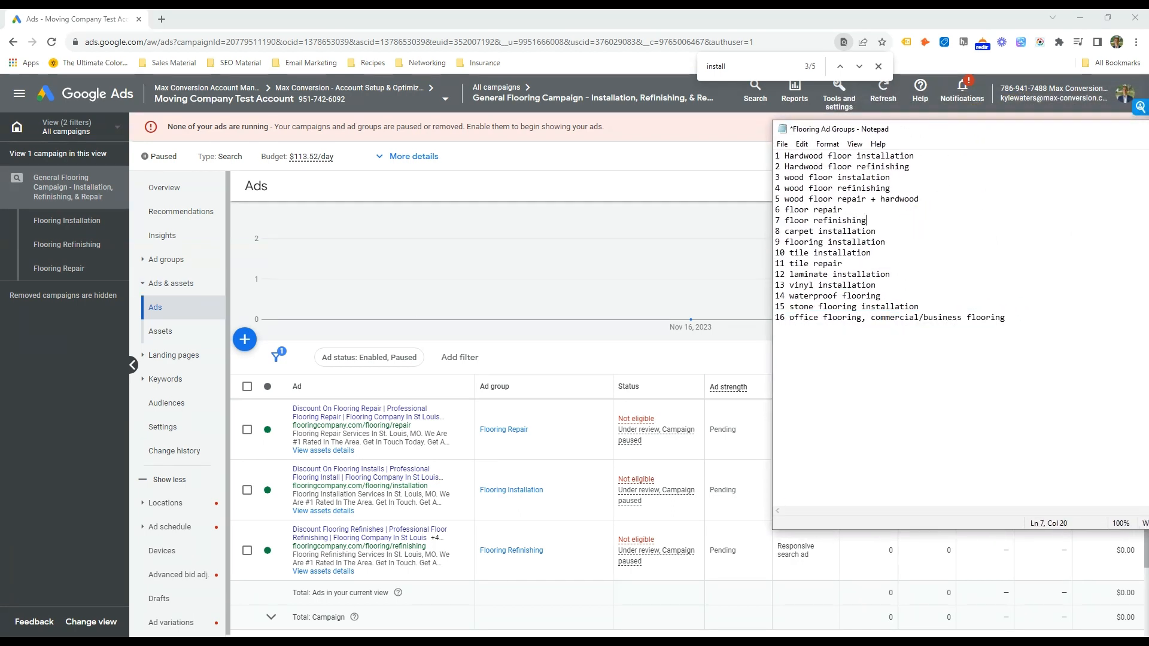
key(alt+Tab)
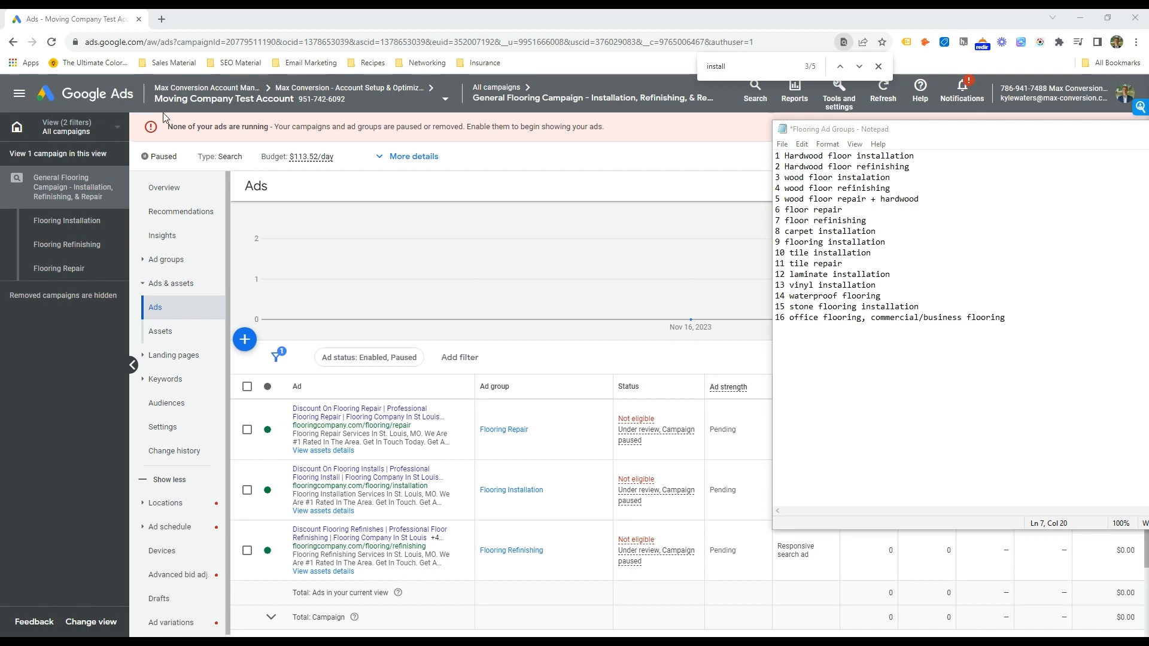
click(784, 211)
text(✓)
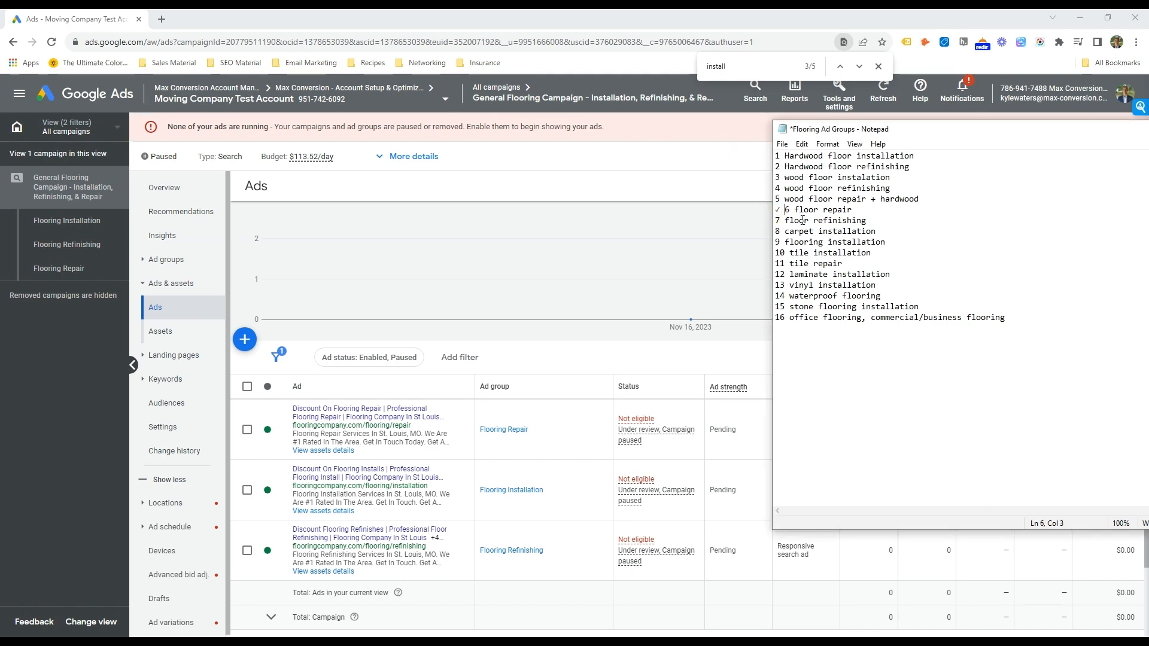
click(775, 221)
text(✓)
click(777, 243)
text(✓)
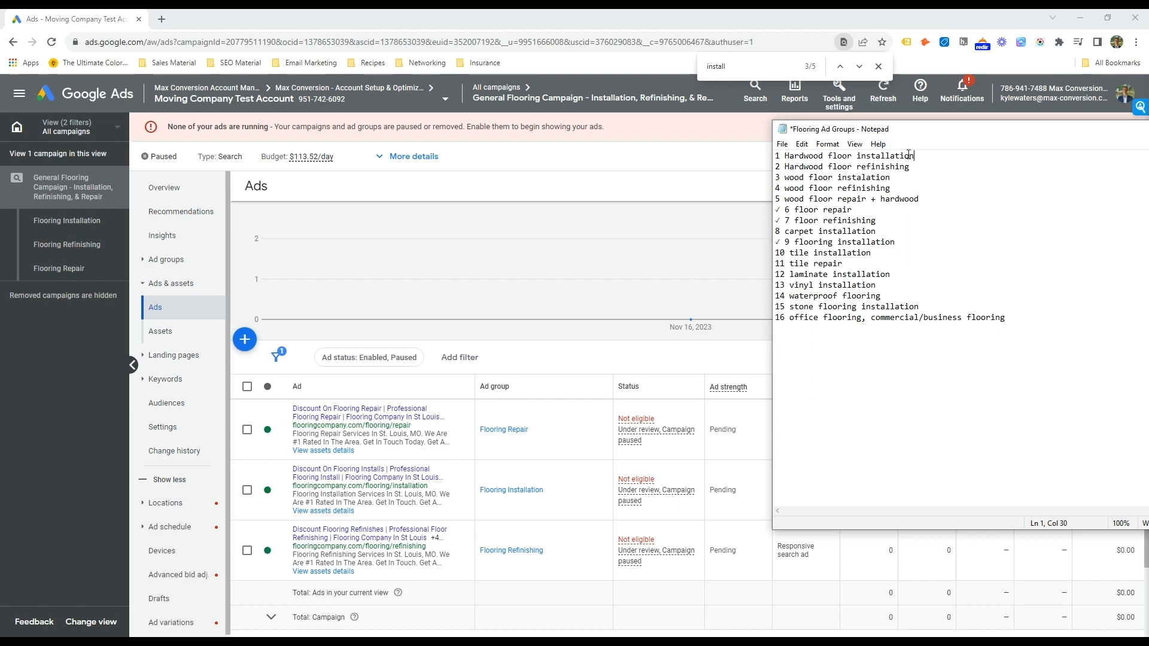
Step: Examine the unchecked ad group ideas in the list, such as hardwood, carpet, tile, laminate, stone and office flooring, and return to Google Ads
drag(915, 156, 769, 157)
click(929, 161)
drag(787, 178, 862, 179)
drag(790, 157, 866, 157)
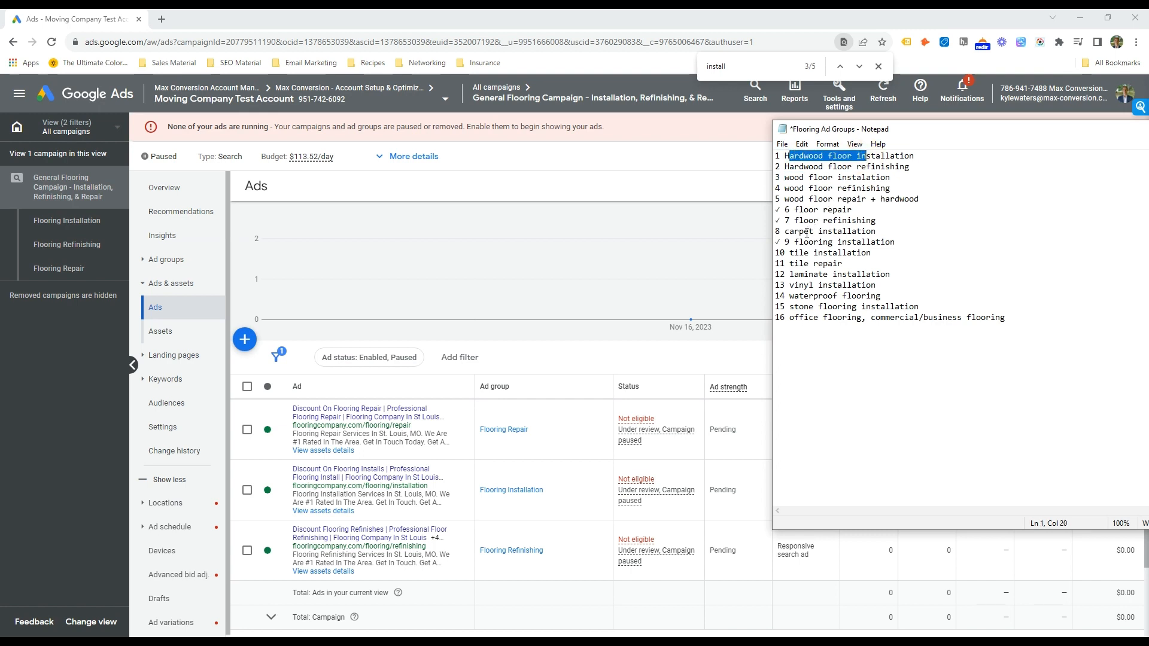
drag(800, 232, 874, 232)
drag(809, 253, 861, 254)
drag(800, 285, 890, 275)
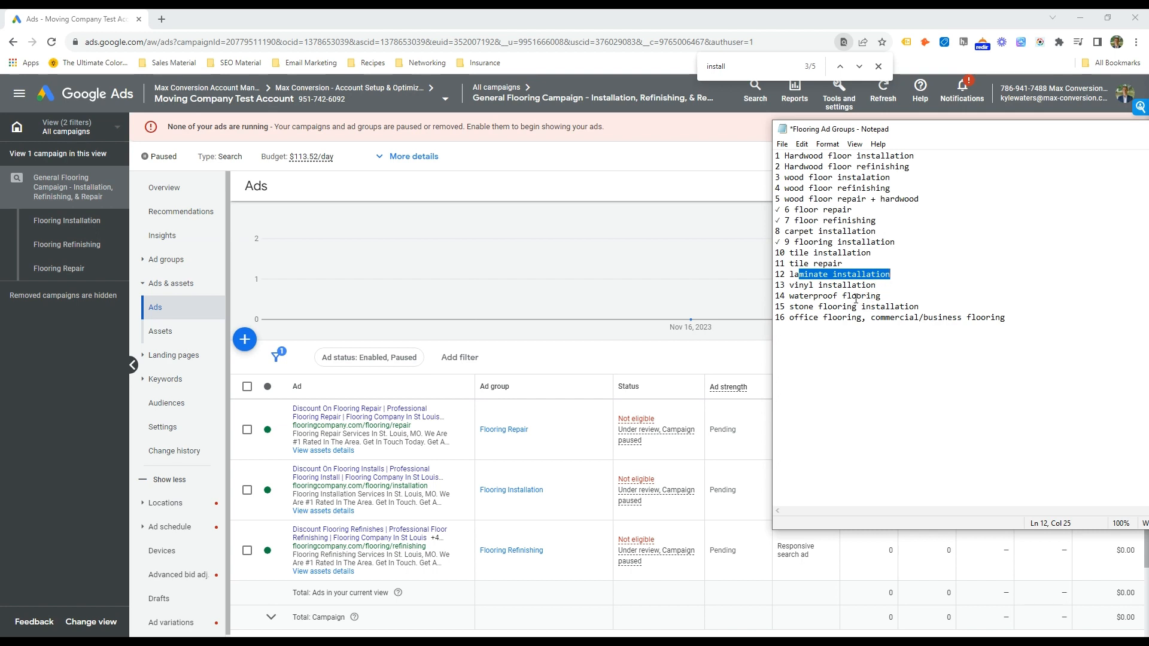
drag(808, 307, 921, 306)
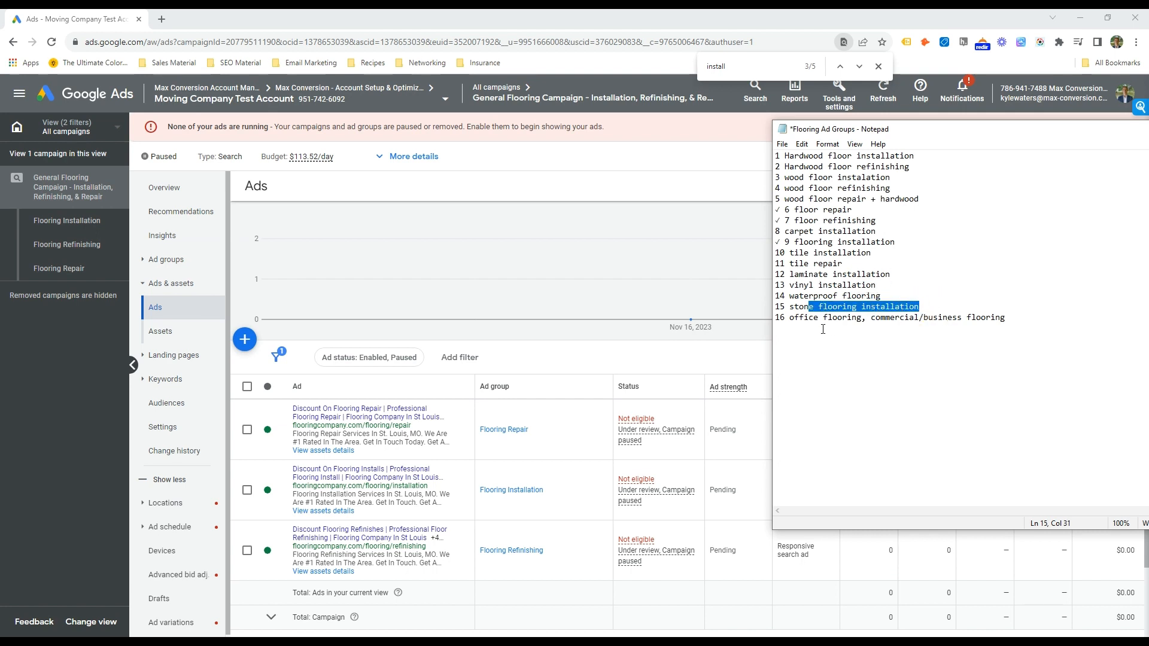
drag(800, 318, 910, 317)
click(810, 317)
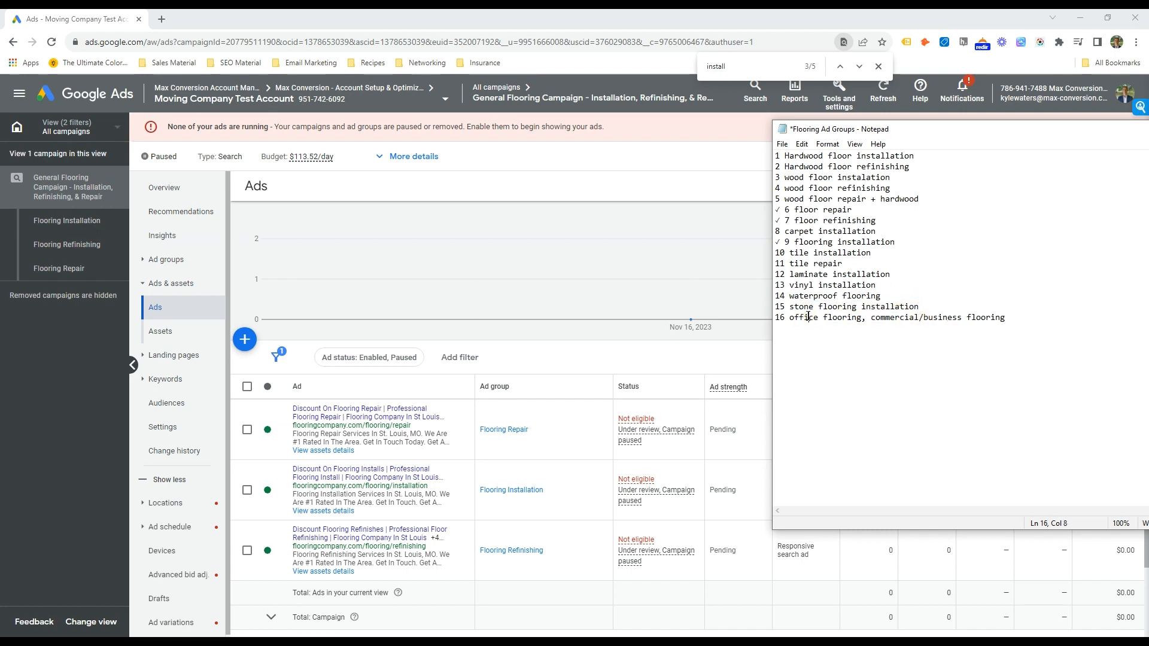
click(810, 298)
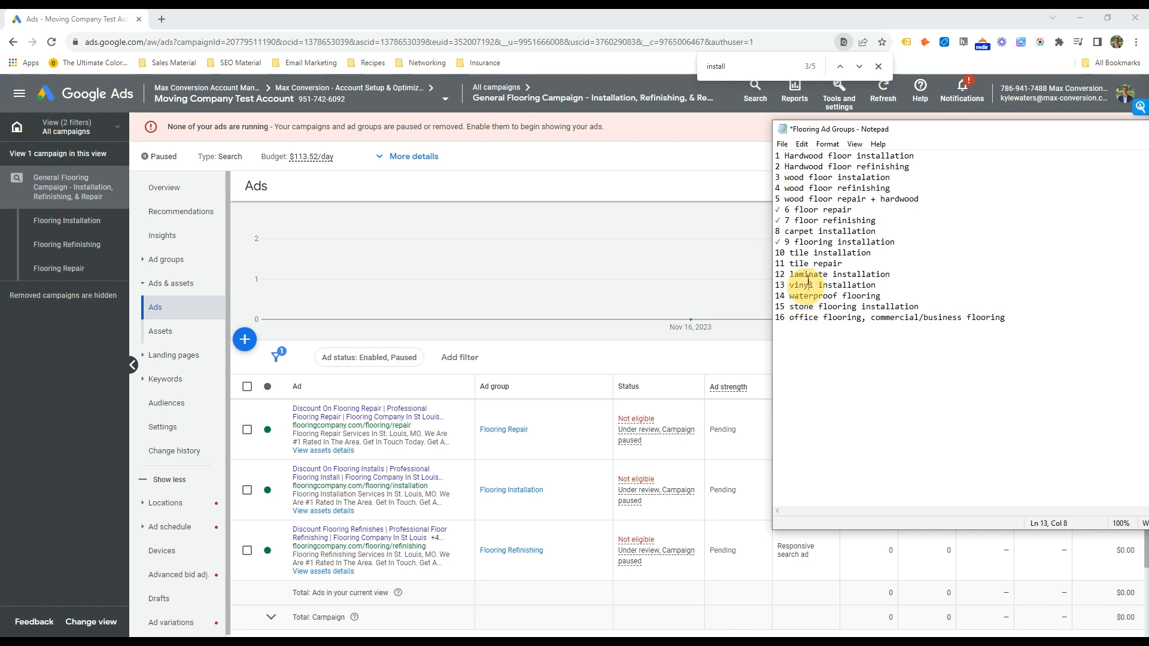
click(808, 274)
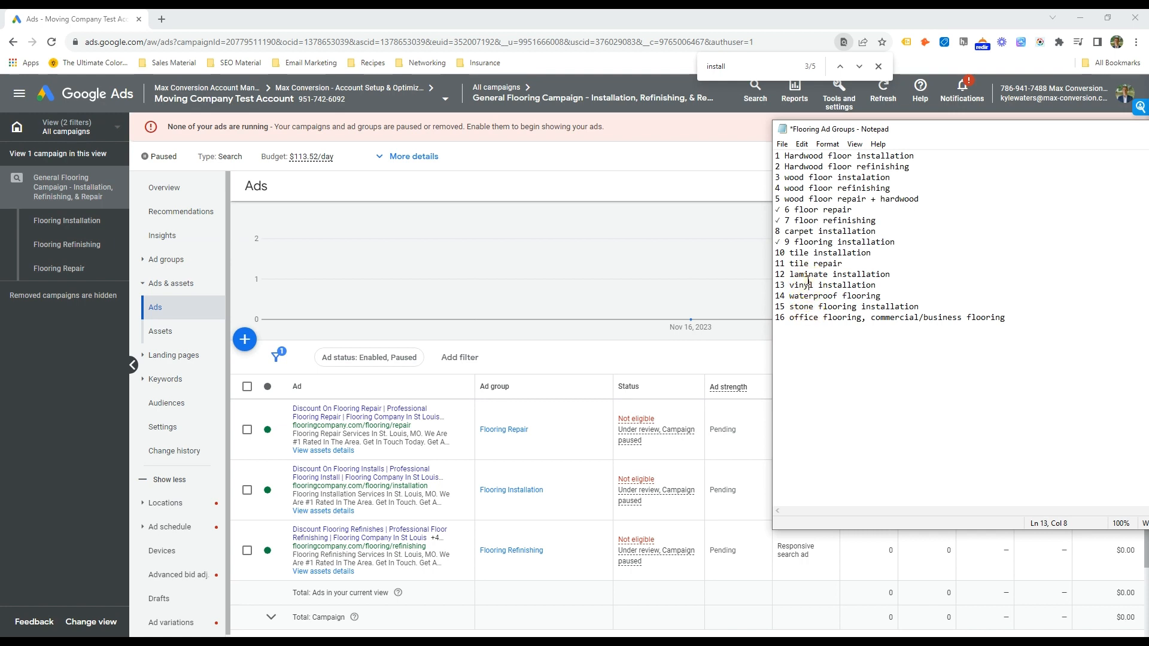
click(828, 232)
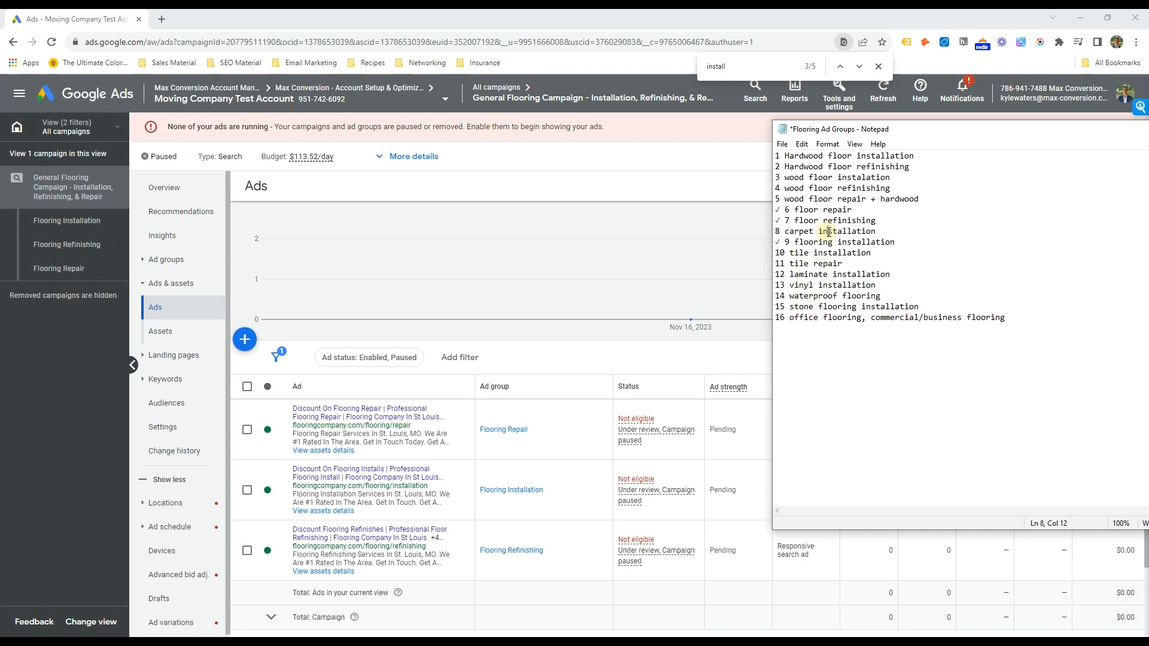
click(848, 178)
click(476, 135)
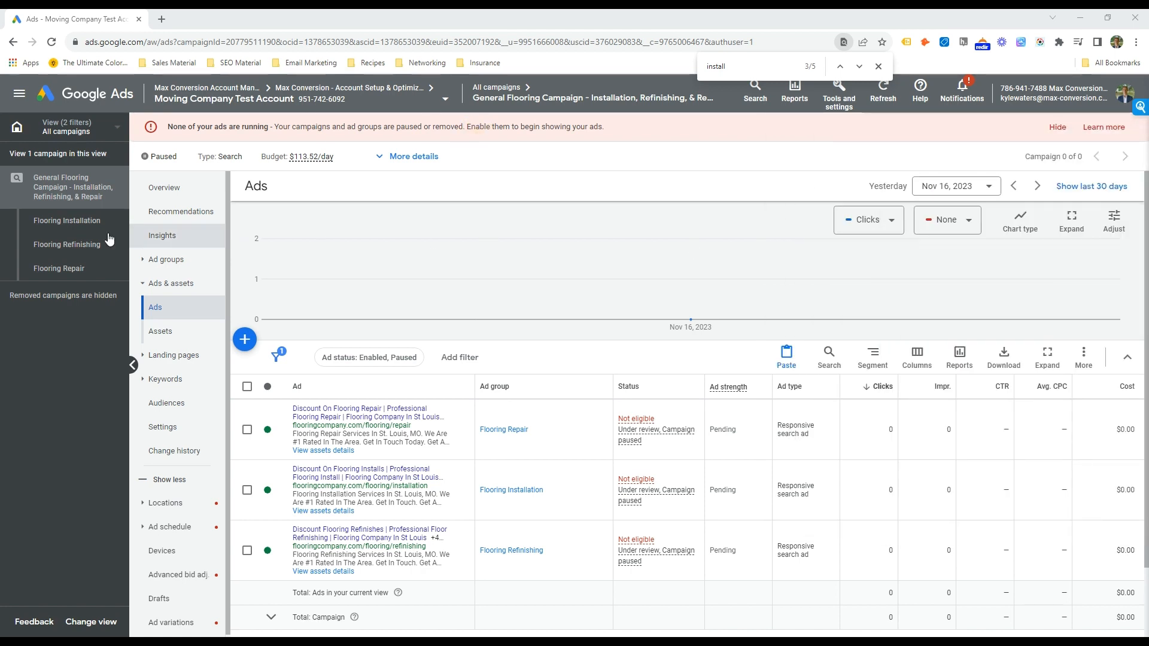
Step: Show the campaign's ad groups, copy the Flooring Installation ad group, and paste it into the same general flooring campaign
click(163, 258)
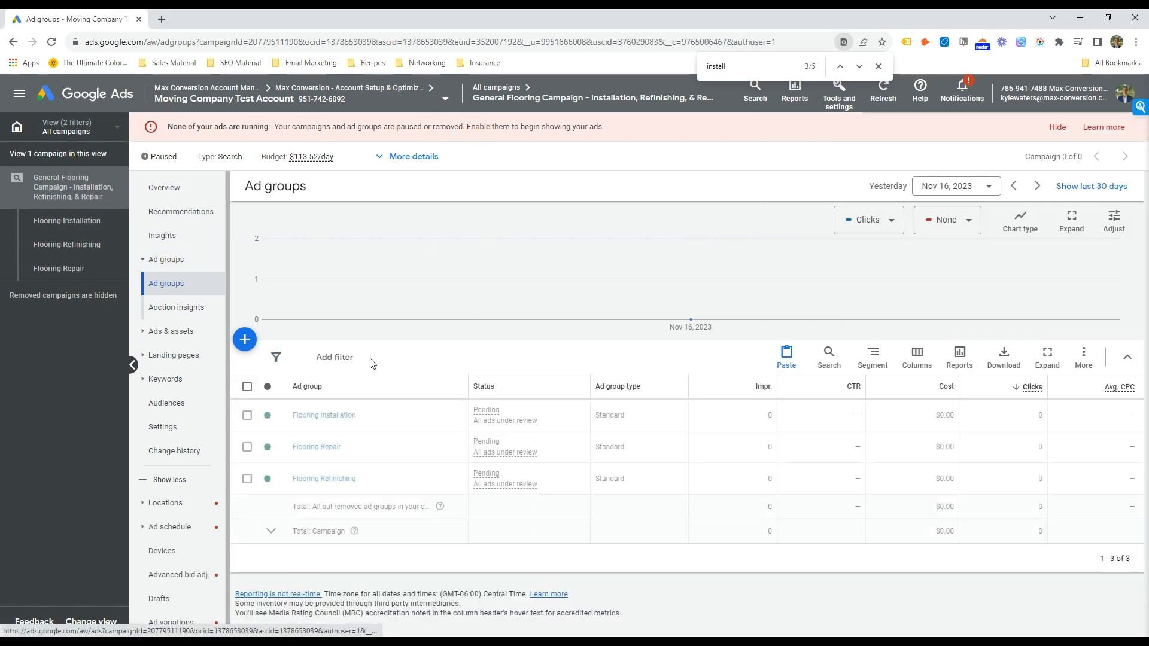
click(246, 415)
click(310, 360)
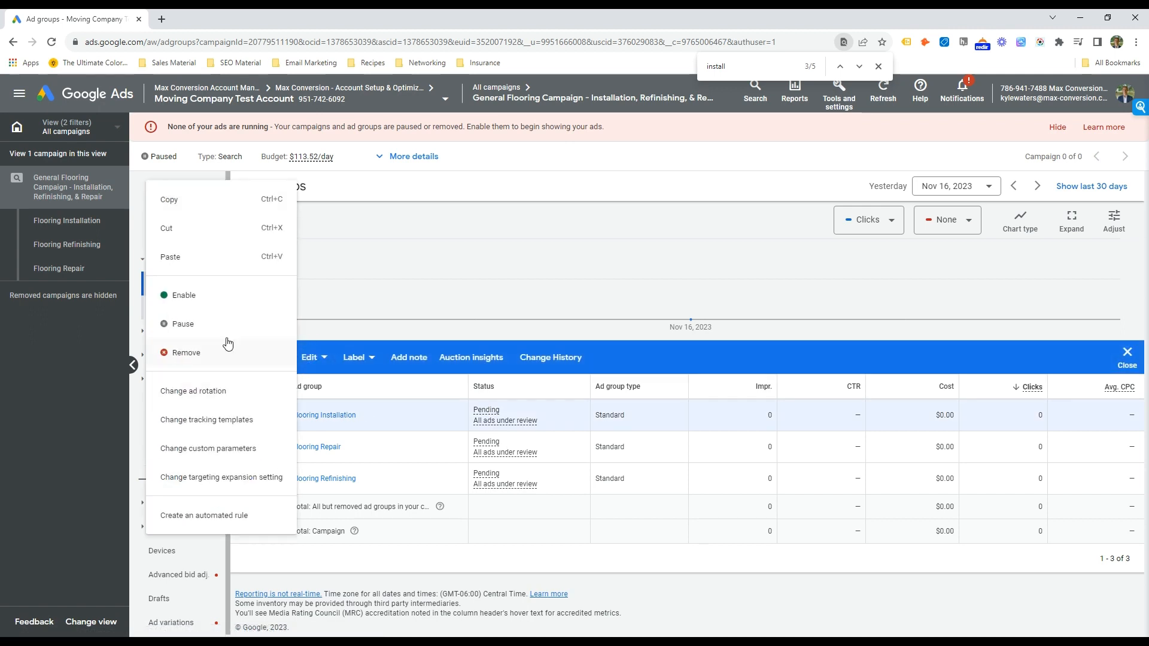
click(202, 201)
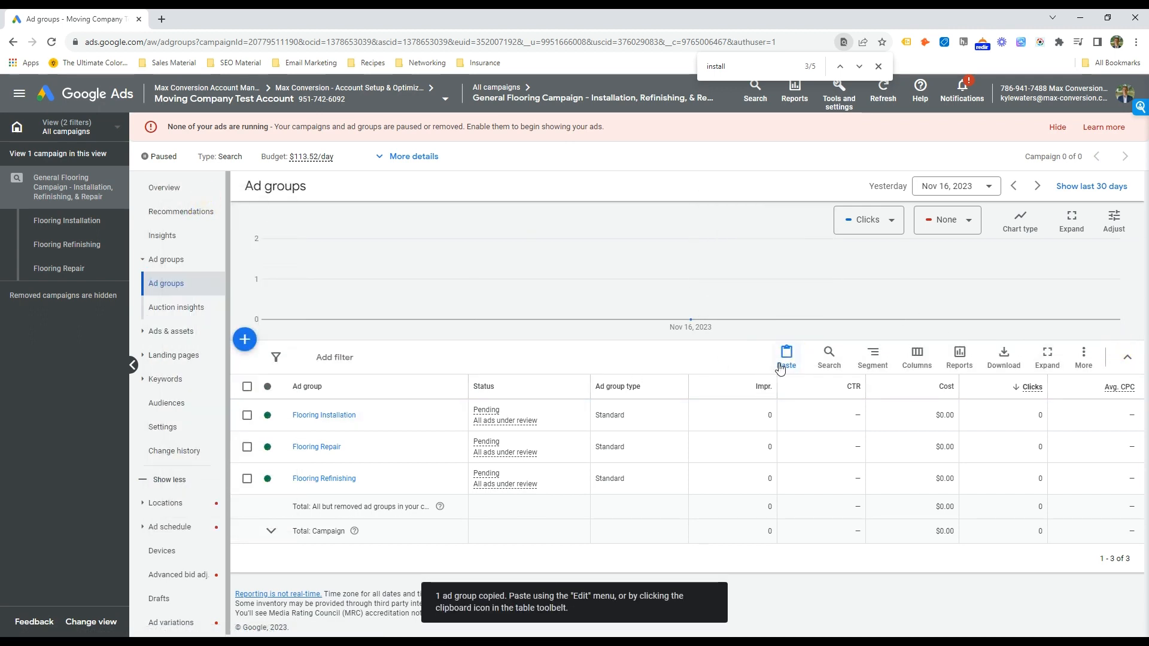
click(781, 366)
click(764, 486)
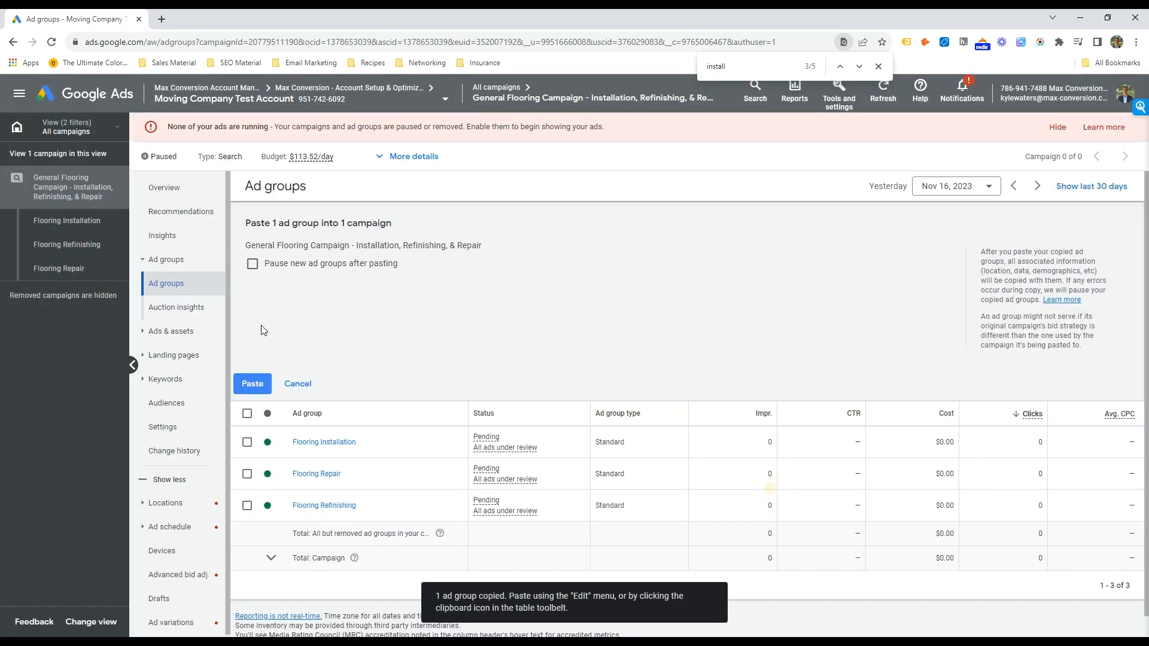
click(252, 384)
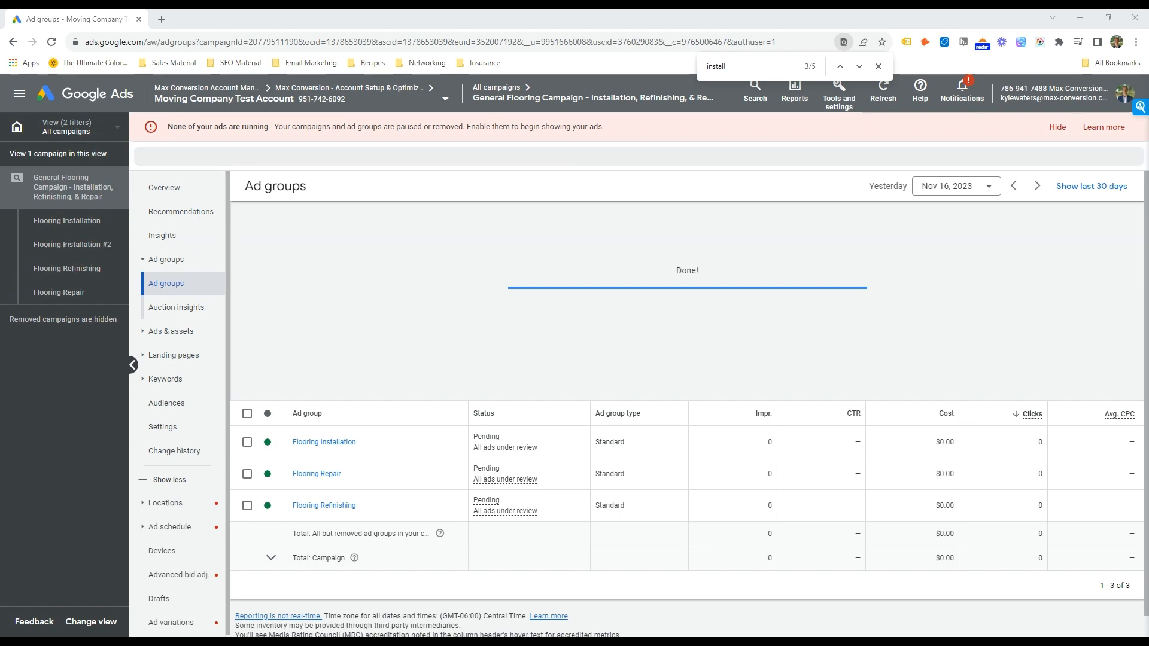
Step: Copy the Flooring Installation and Flooring Installation #2 ad groups together and paste them into the general flooring campaign
click(310, 359)
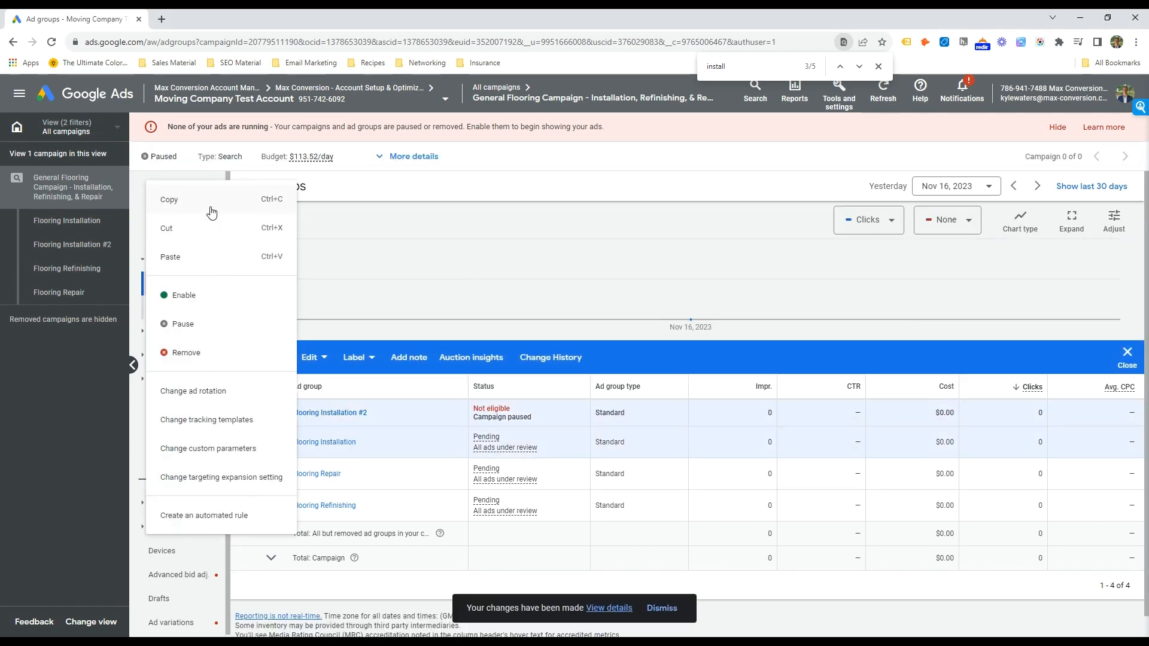
click(209, 200)
click(777, 363)
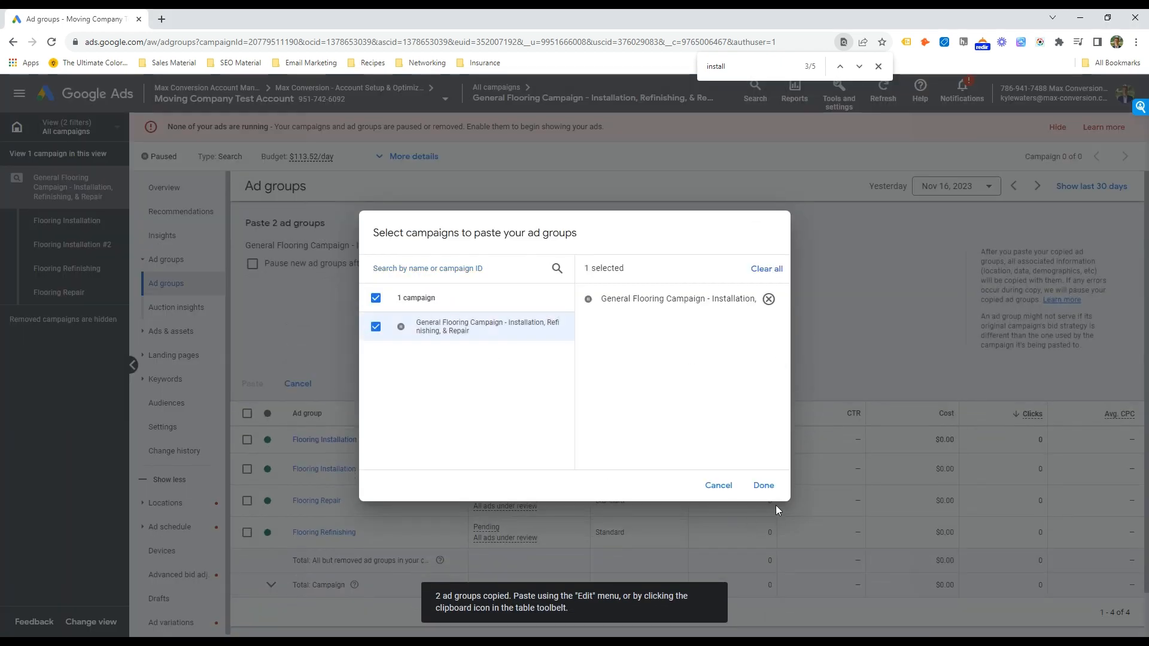
click(763, 482)
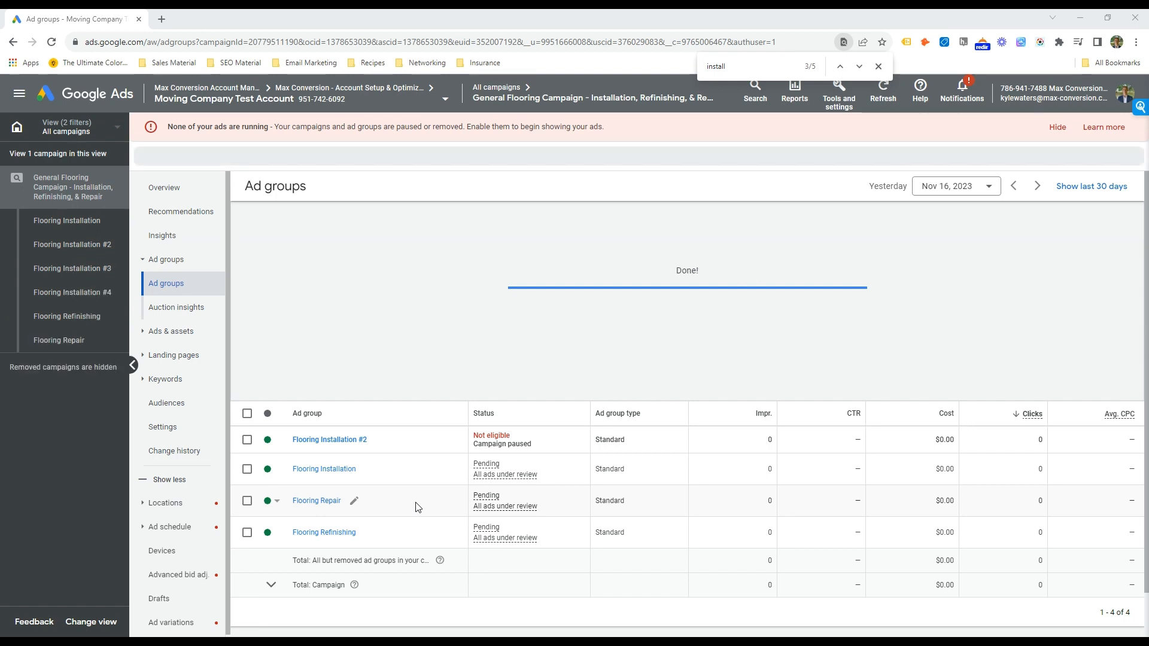
Step: Copy all four Flooring Installation ad groups, the original and #2 to #4, and paste them into the general flooring campaign
click(247, 413)
click(246, 439)
click(246, 466)
click(247, 495)
click(313, 357)
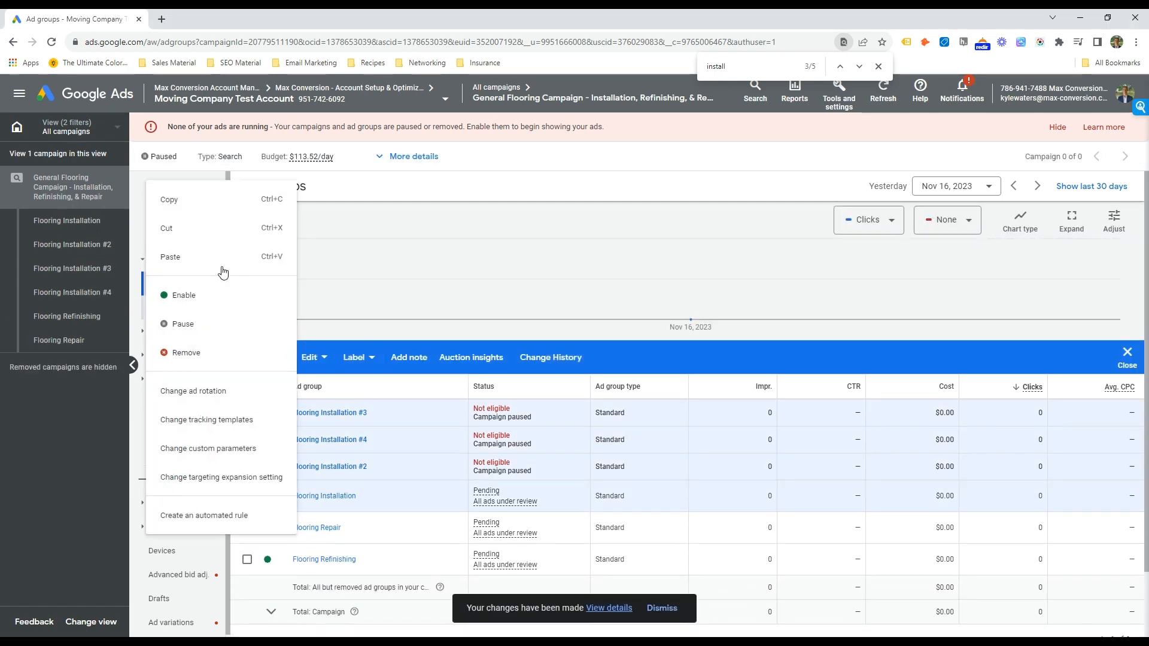
click(198, 199)
click(1116, 368)
click(790, 357)
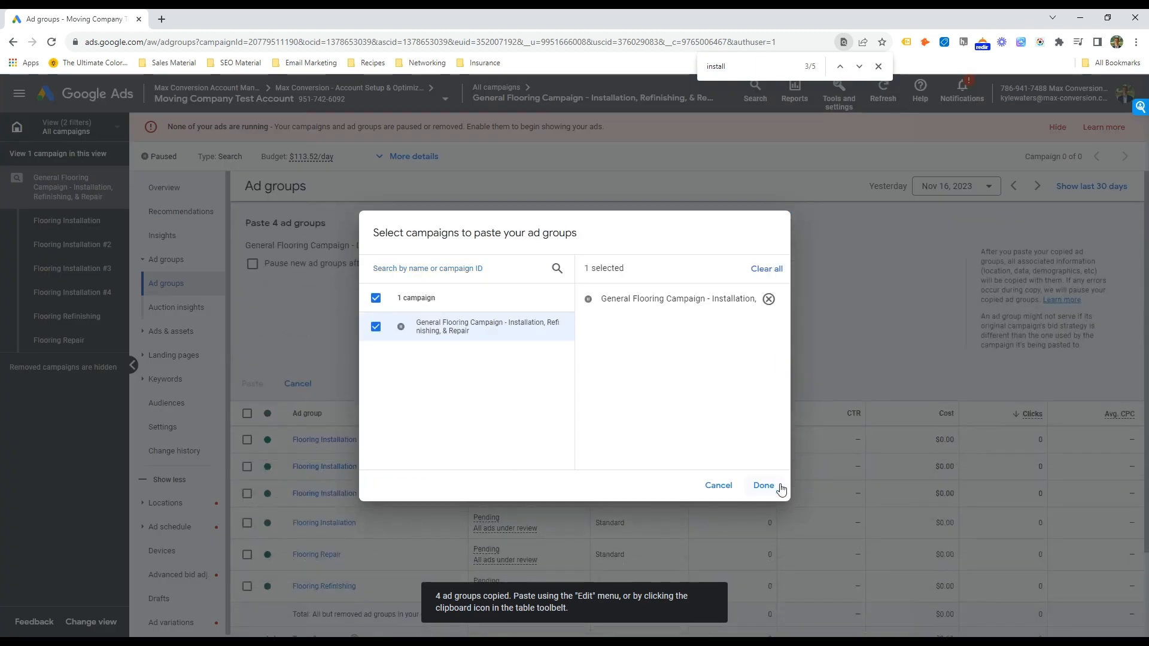
click(778, 484)
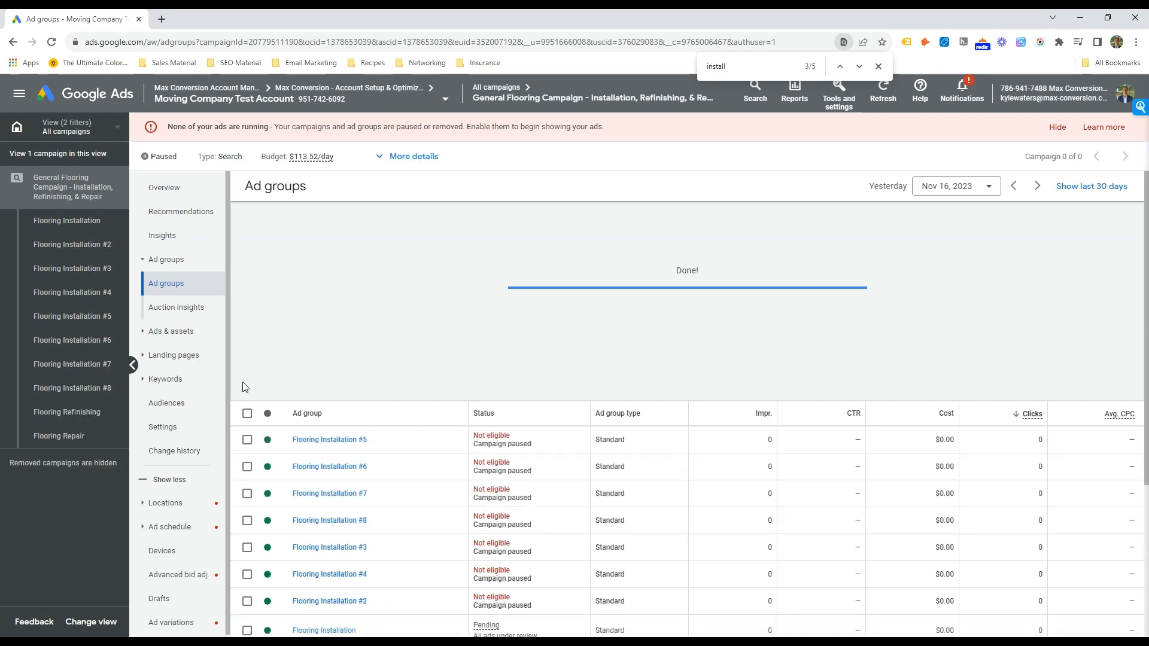
Step: Copy two of the duplicated Flooring Installation ad groups and paste them into the same campaign without pausing them
click(248, 575)
click(247, 547)
click(314, 358)
click(194, 198)
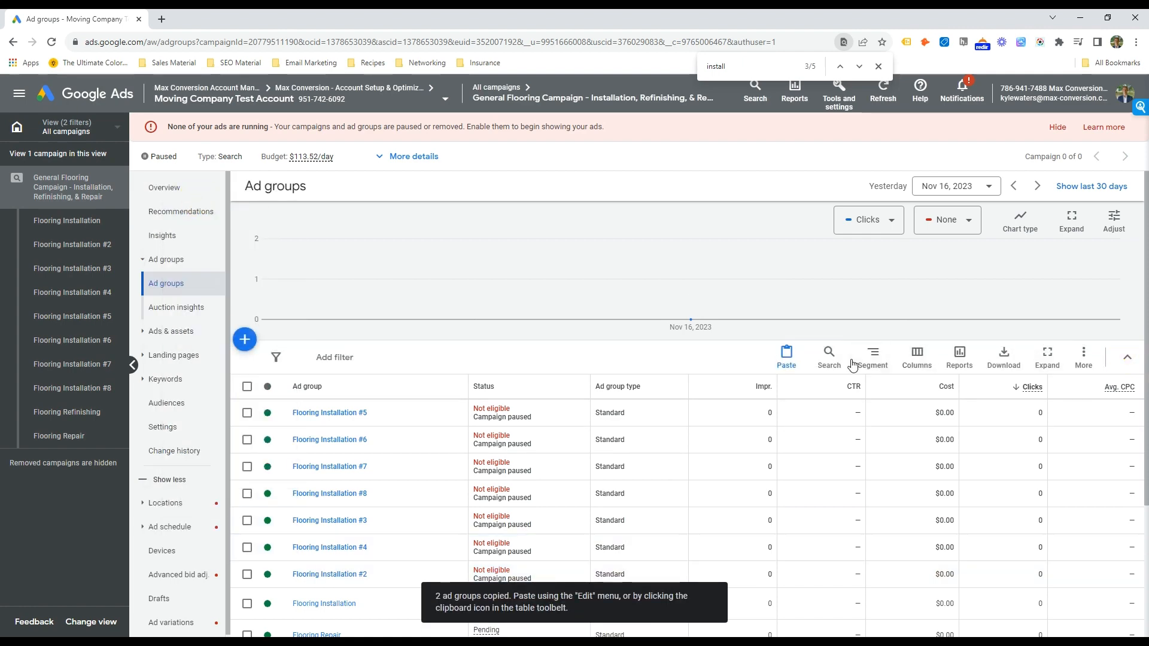
click(786, 358)
click(762, 483)
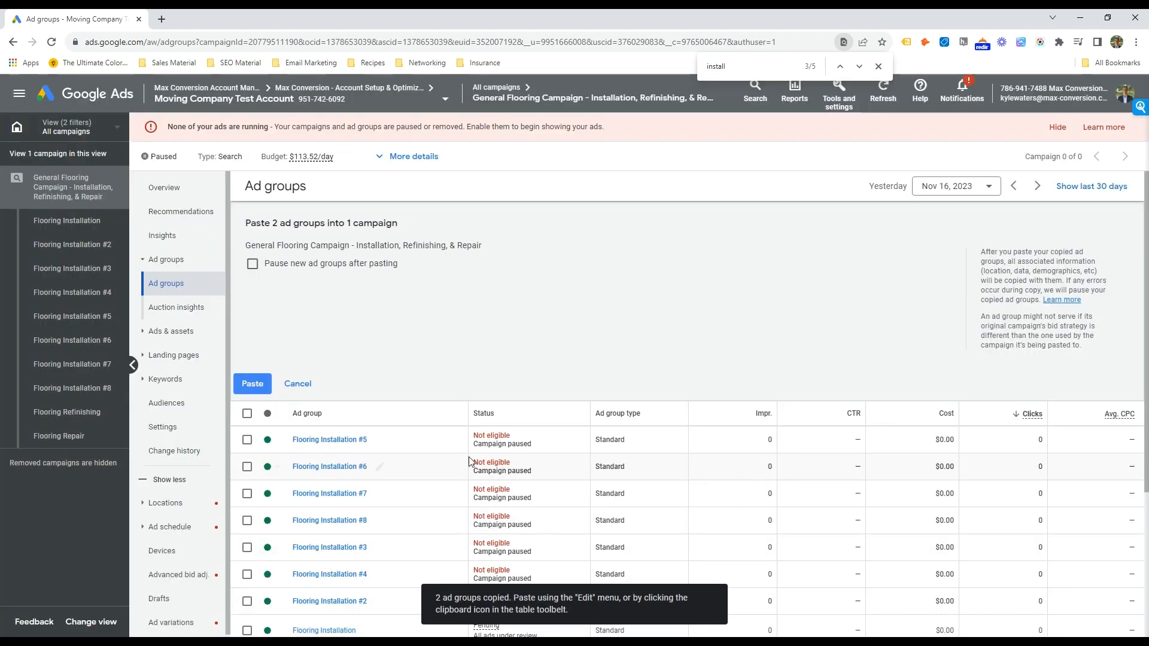
click(283, 381)
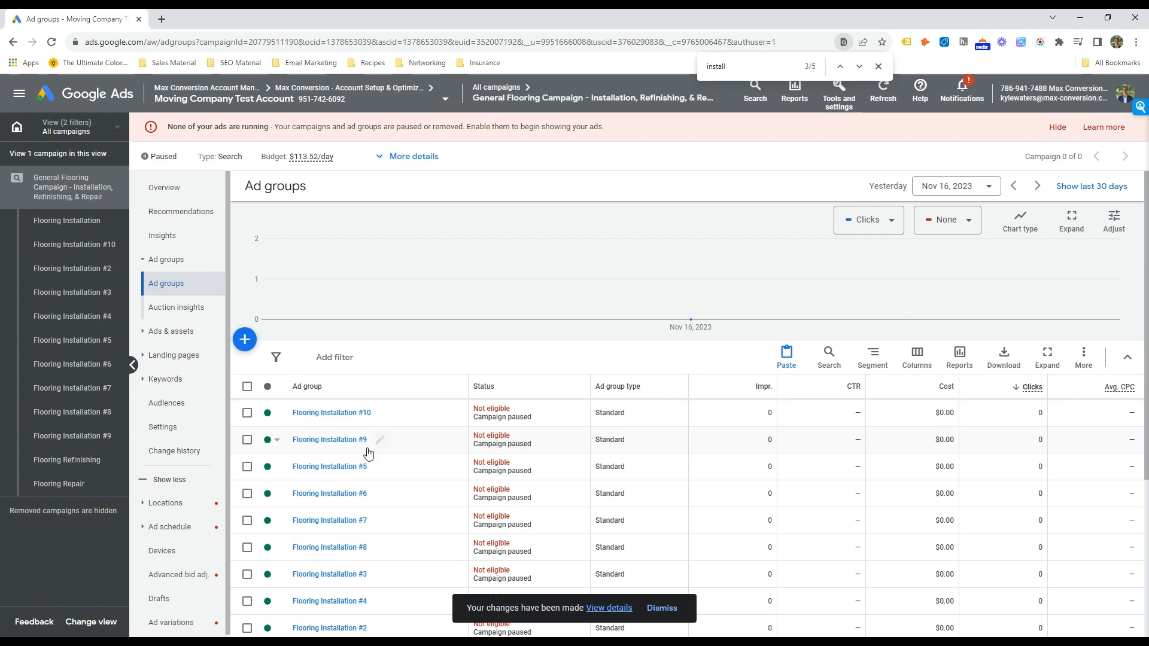
Step: Switch to the Flooring Ad Groups list in Notepad, go over the flooring types, and copy the word Hardwood
scroll(368, 455, down, 1)
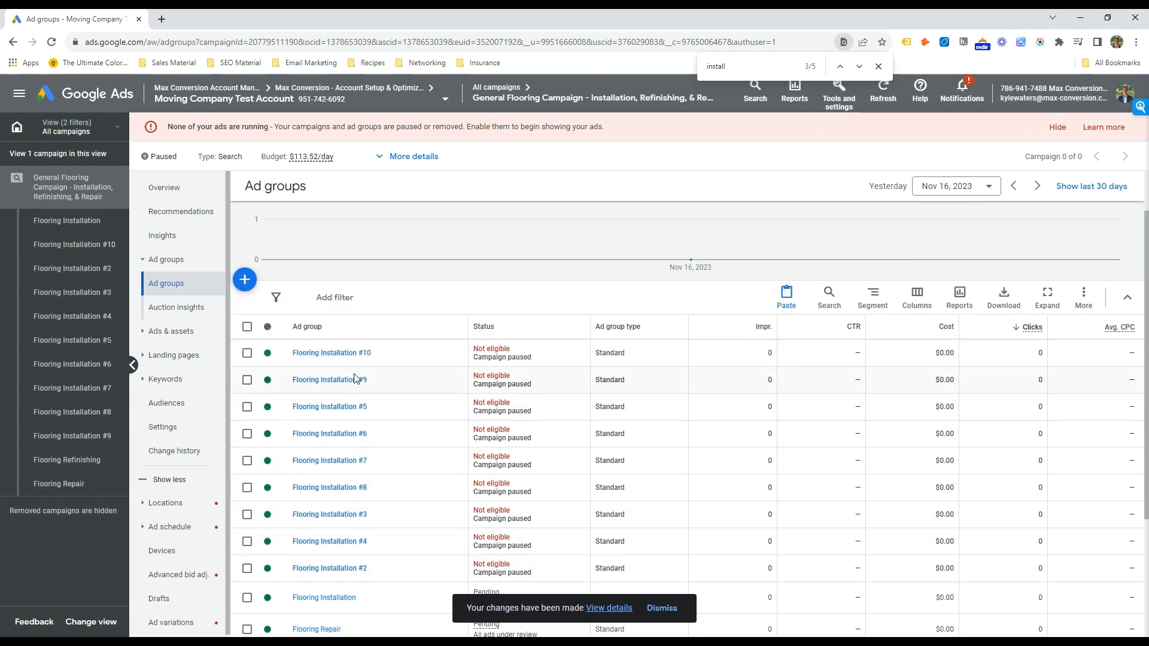
key(alt+Tab)
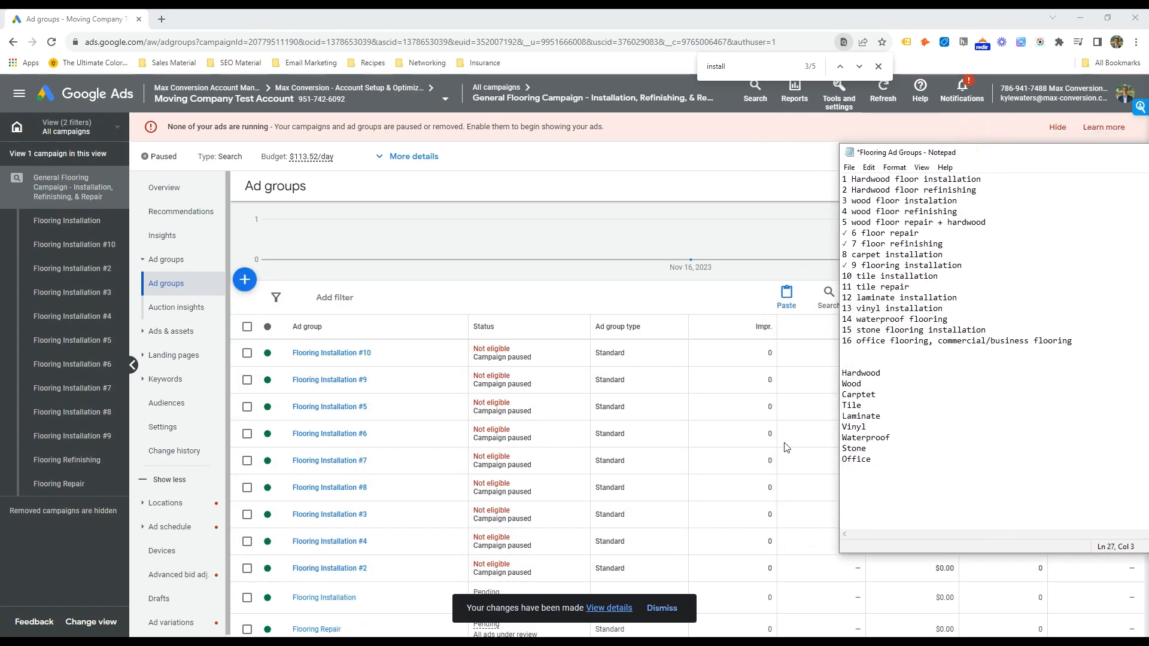
scroll(338, 526, down, 1)
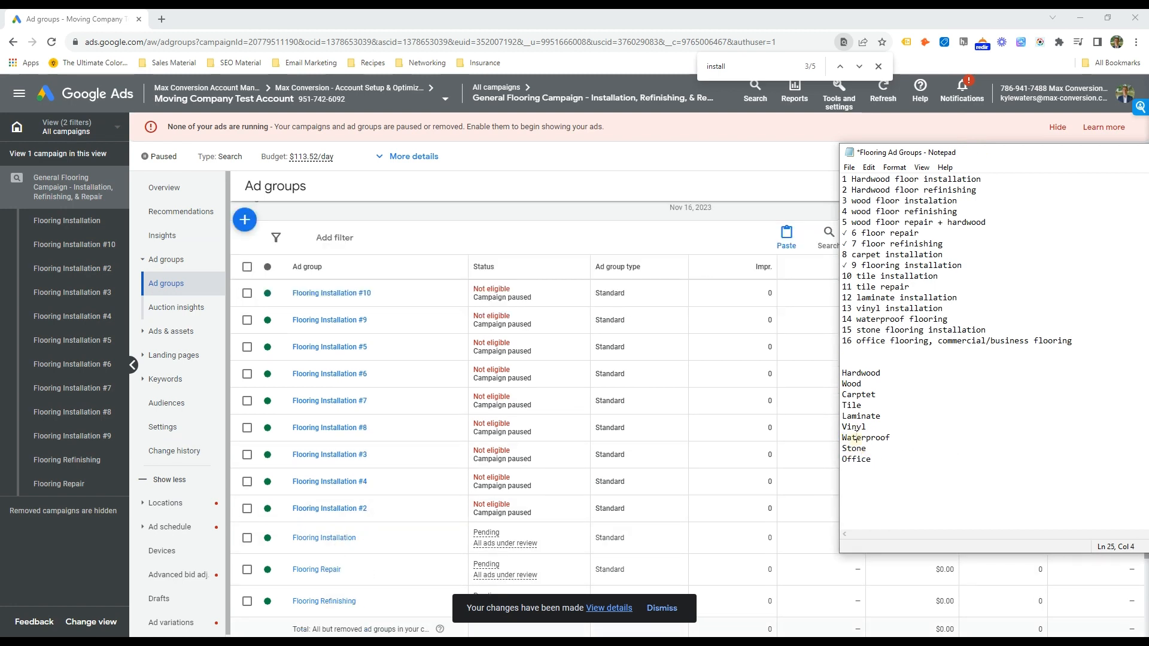
click(851, 405)
click(857, 373)
double_click(878, 371)
click(909, 373)
Step: Rename the Flooring Installation #2 ad group in Google Ads as Hardwood Installation and save it
click(382, 508)
double_click(326, 536)
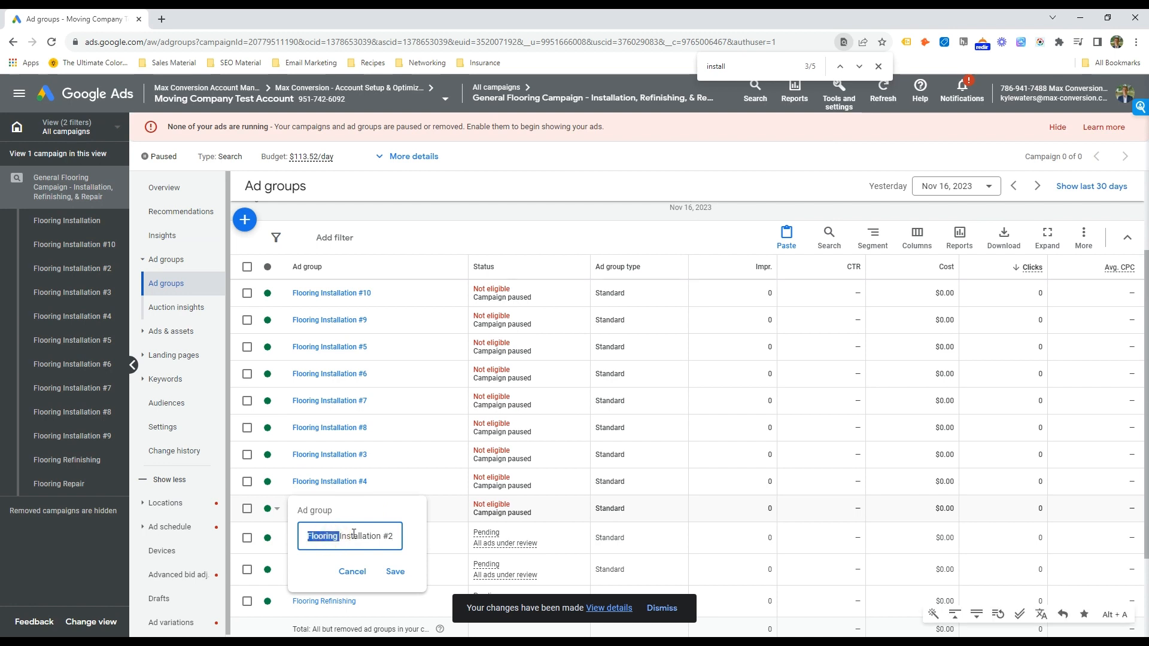
text(Hardwood)
key(ctrl+shift+Left)
text(Ha)
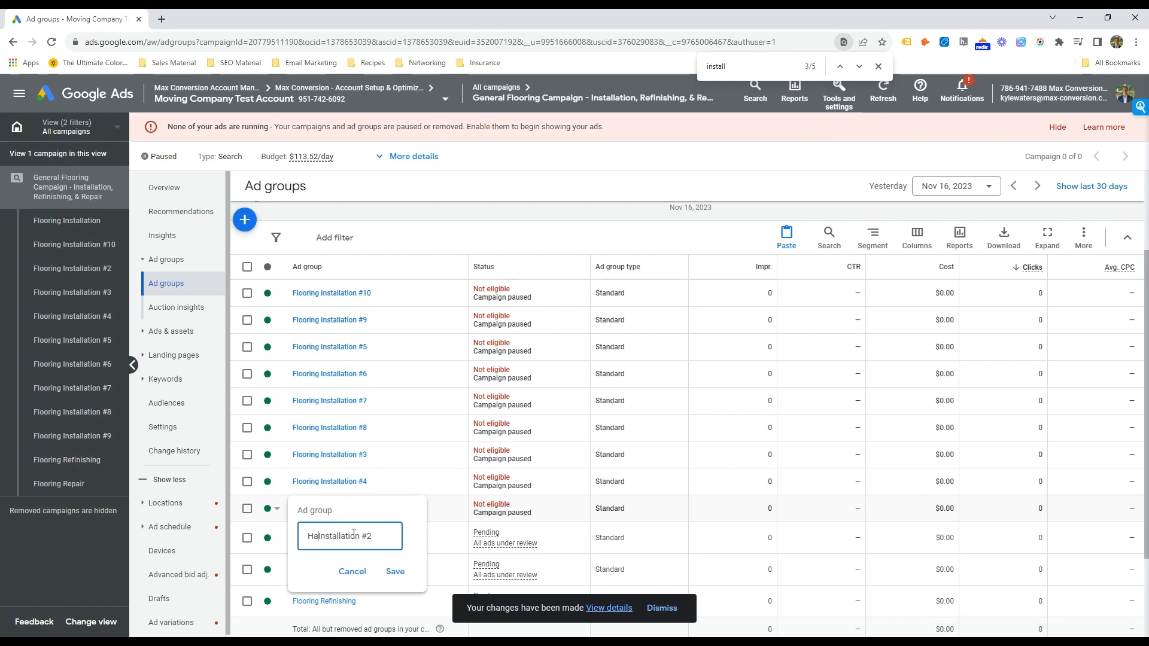
text(rdwood)
key(ctrl+Right)
key(ctrl+shift+Right)
key(BackSpace)
click(395, 571)
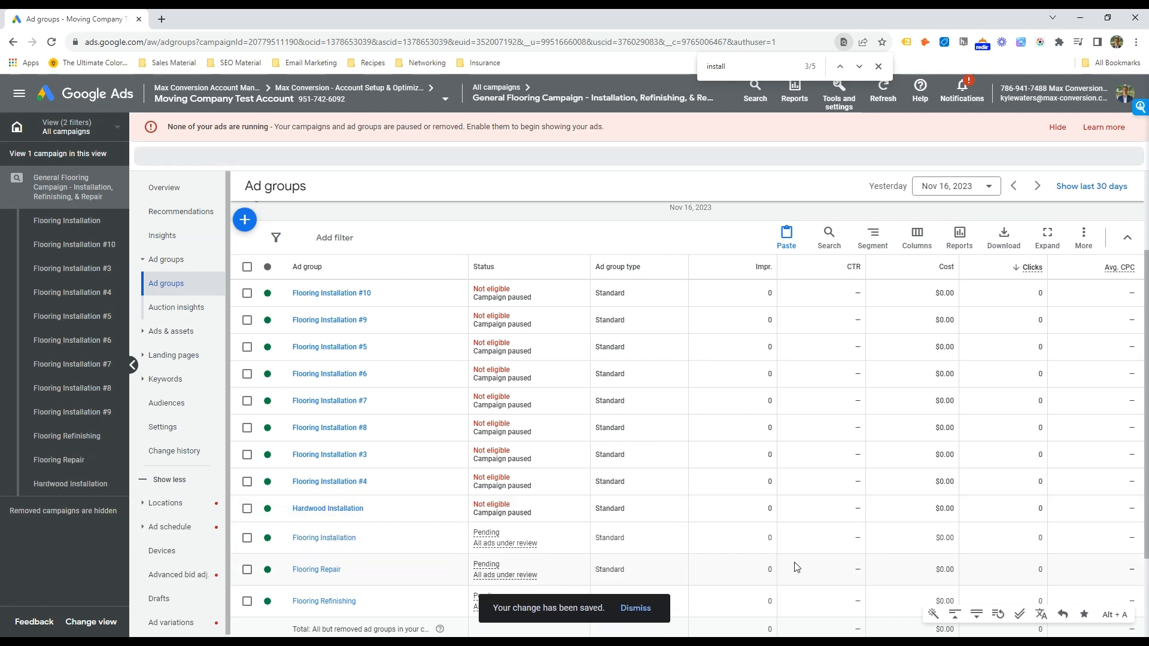
Step: Copy Wood from the Notepad list and rename the Flooring Installation #3 ad group in Google Ads as Wood Installation
key(alt+Tab)
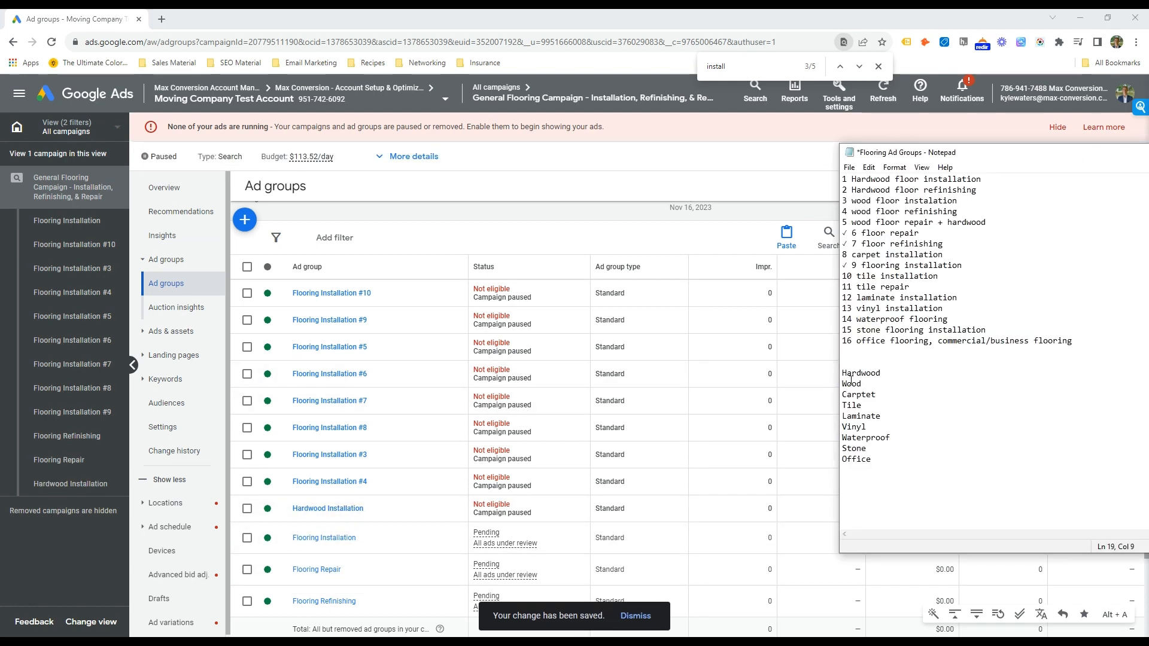
double_click(851, 384)
click(377, 455)
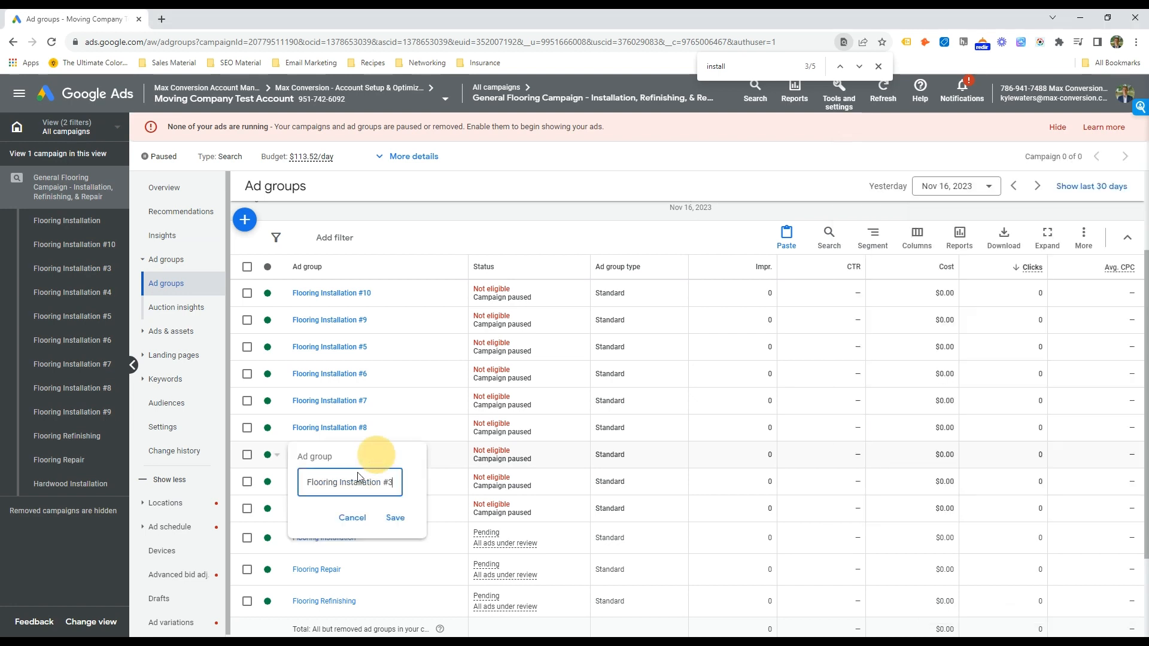
double_click(335, 482)
key(ctrl+v)
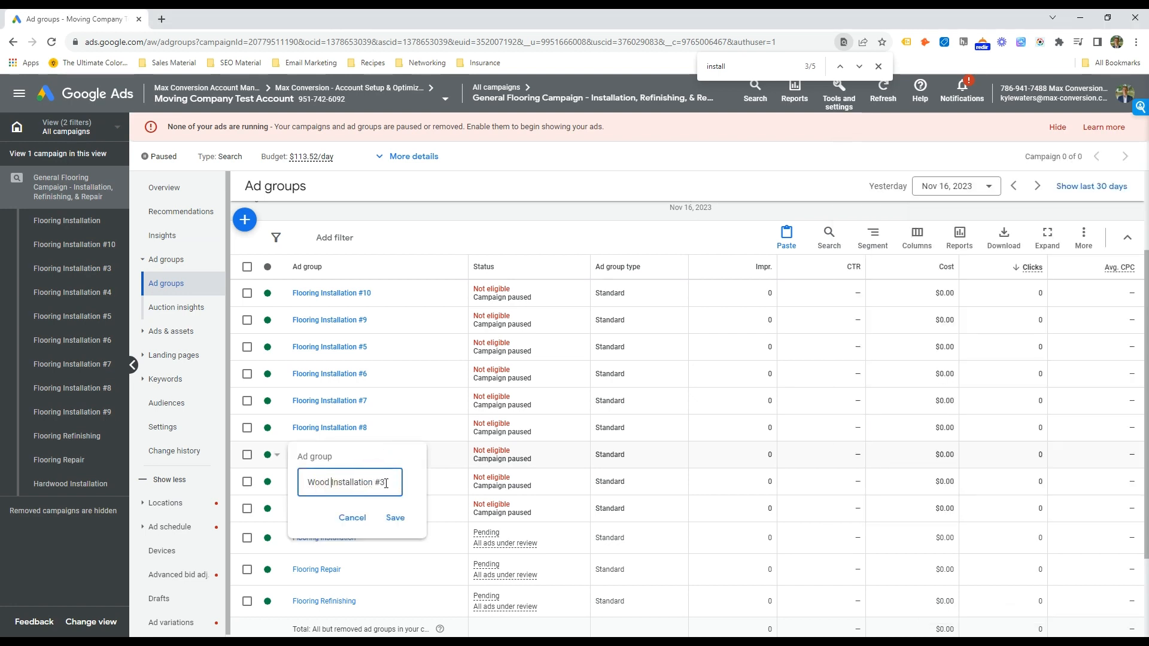
drag(393, 483, 368, 482)
key(BackSpace)
click(394, 518)
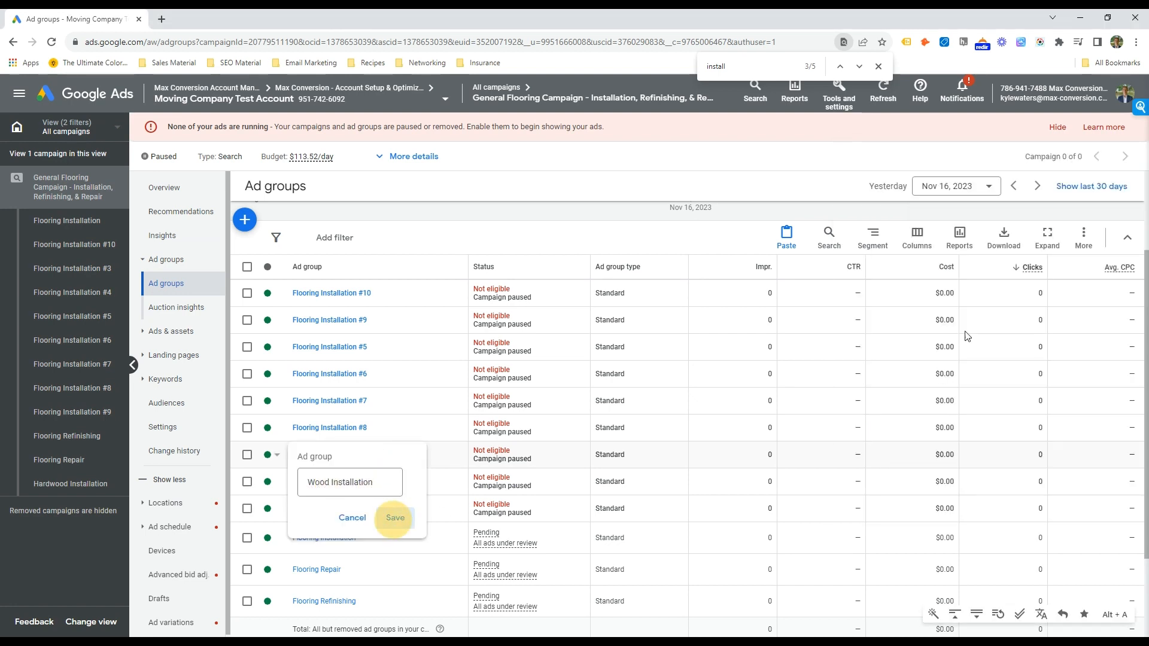
Step: Rename the Flooring Installation #4 ad group with the carpet entry from the Notepad list, correcting its spelling to Carpet Installation
key(alt+Tab)
double_click(851, 405)
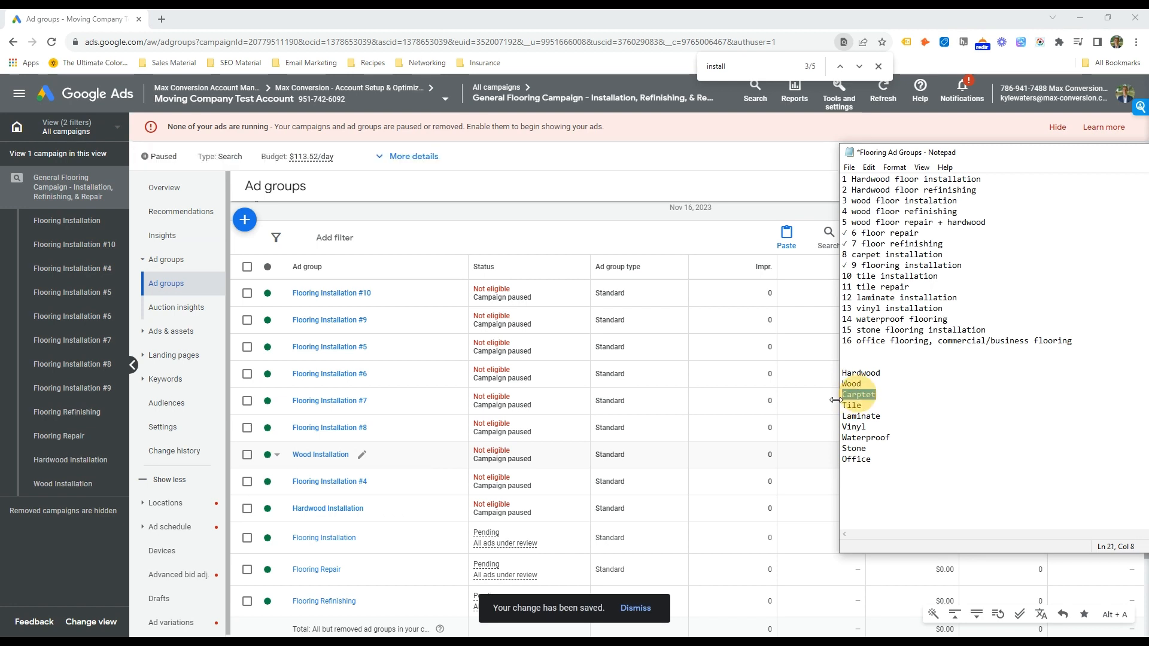
click(377, 482)
double_click(334, 509)
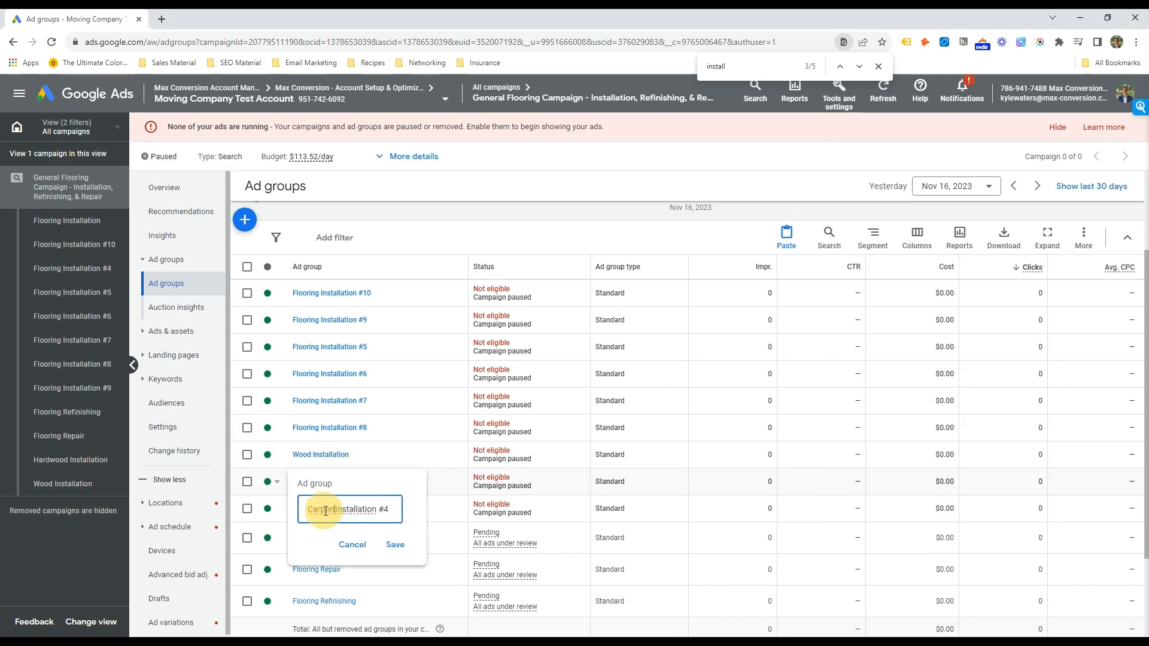
text(Carptet)
drag(385, 510, 418, 486)
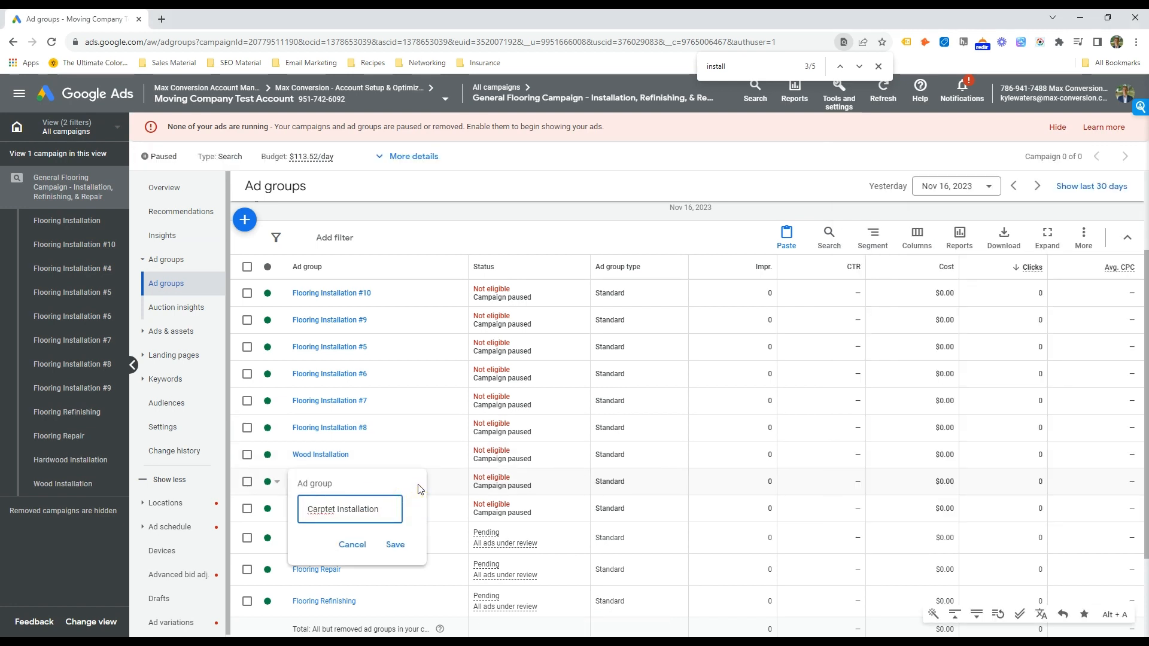
right_click(316, 509)
click(364, 326)
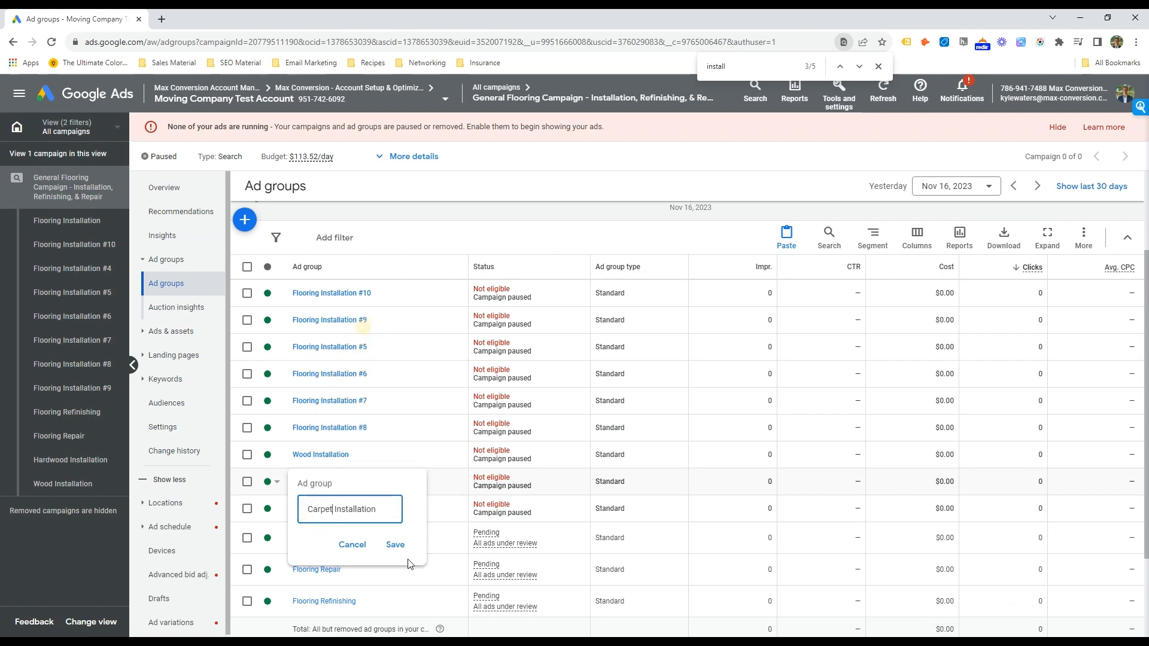
click(395, 545)
Step: Copy Tile from the Notepad list and rename the Flooring Installation #5 ad group in Google Ads as Tile Installation
key(alt+Tab)
click(870, 404)
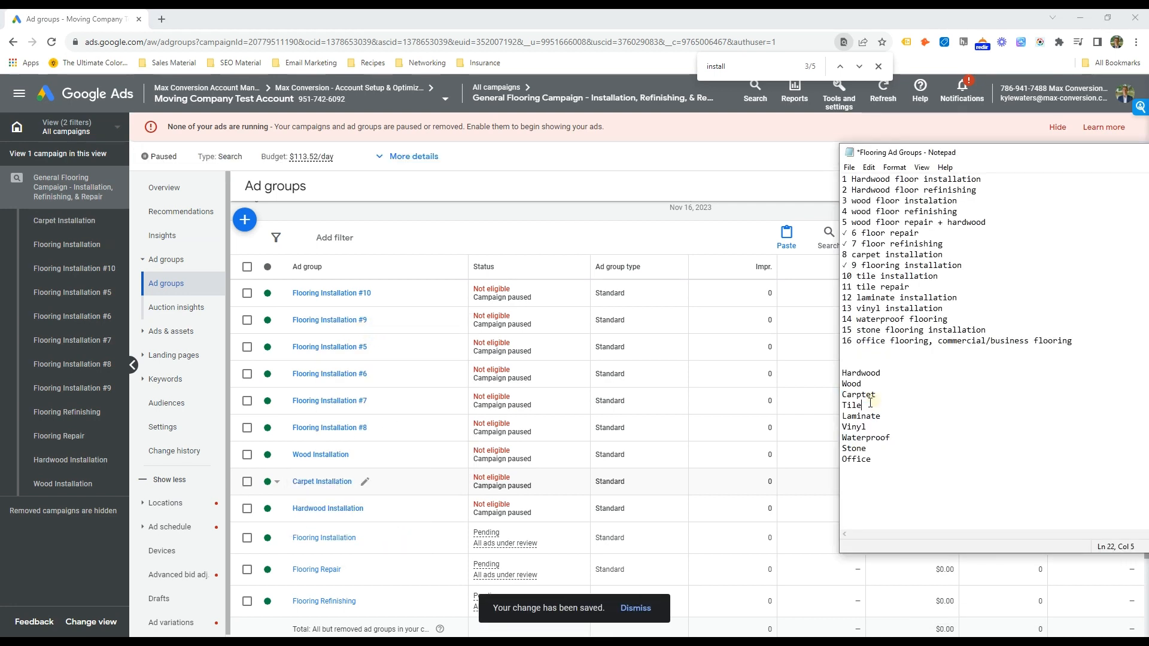
drag(870, 404, 842, 405)
key(ctrl+c)
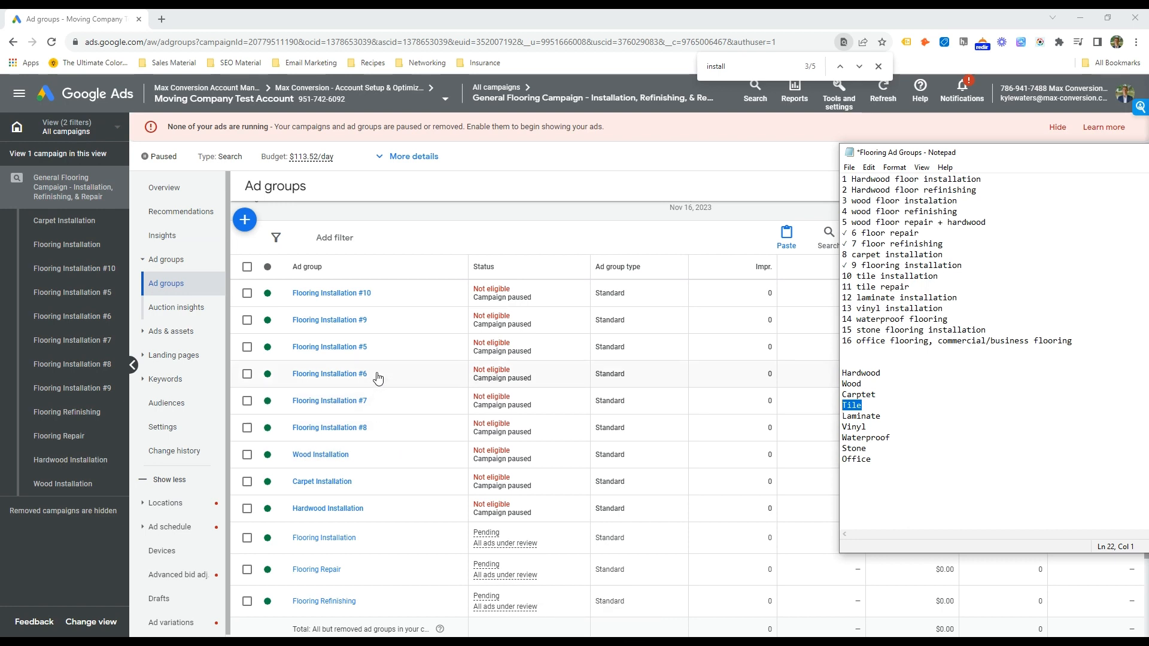
click(379, 342)
double_click(322, 375)
key(ctrl+v)
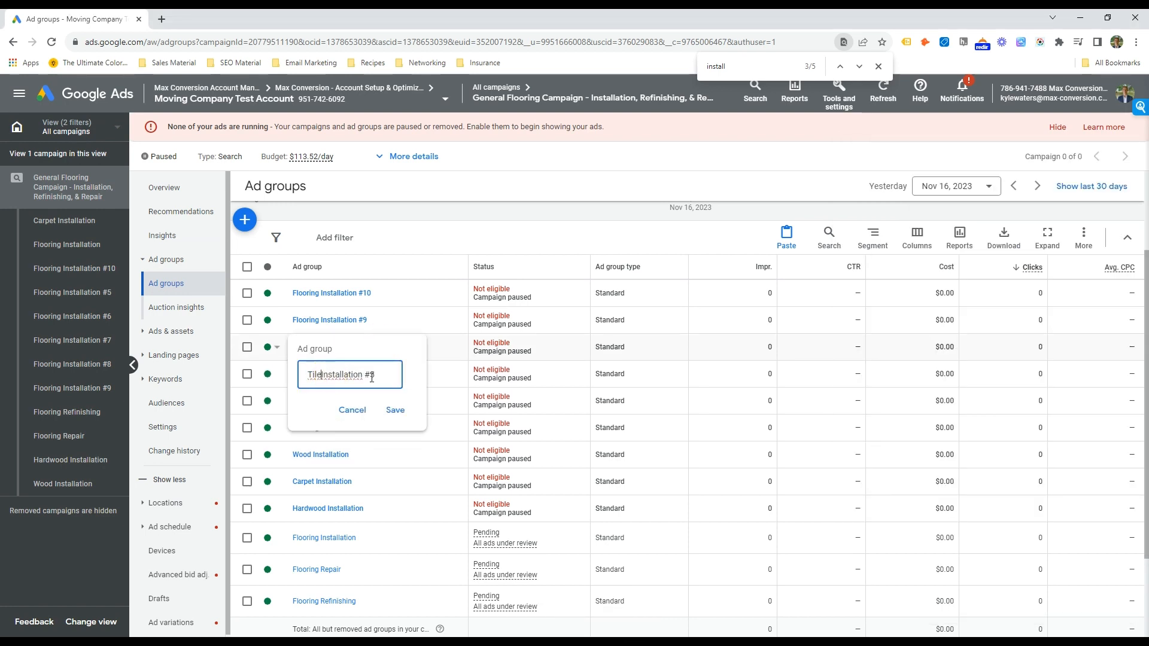
key(End)
key(BackSpace)
key(BackSpace)
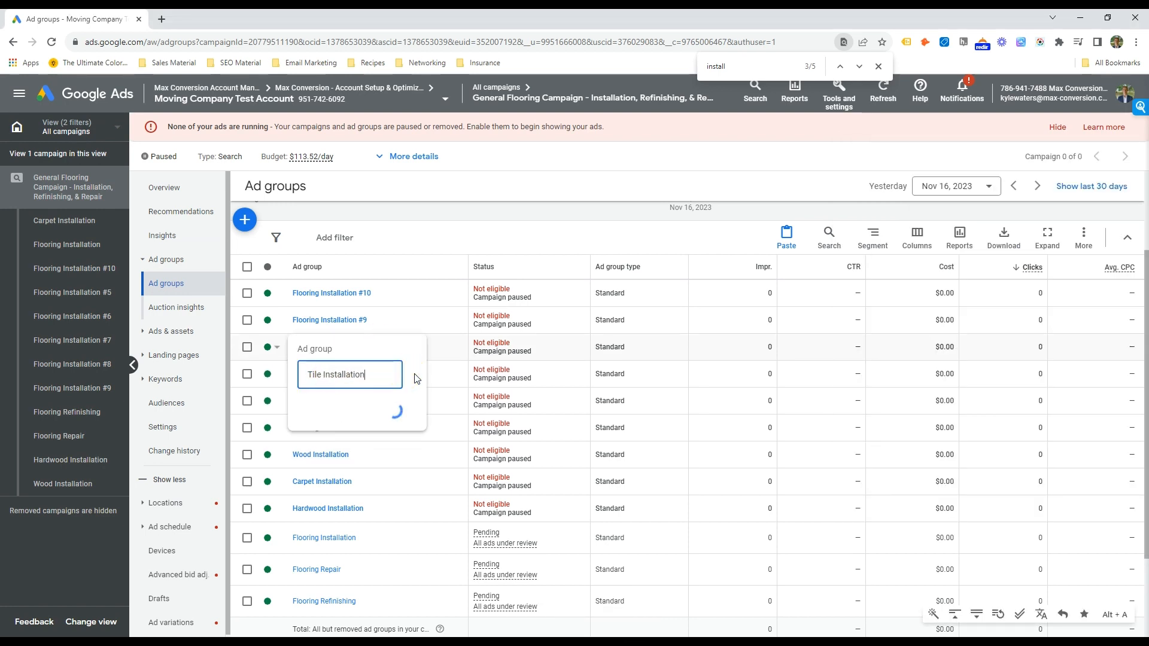
click(395, 410)
Step: Copy Laminate from the Notepad list and rename the Flooring Installation #6 ad group in Google Ads as Laminate Installation
key(alt+Tab)
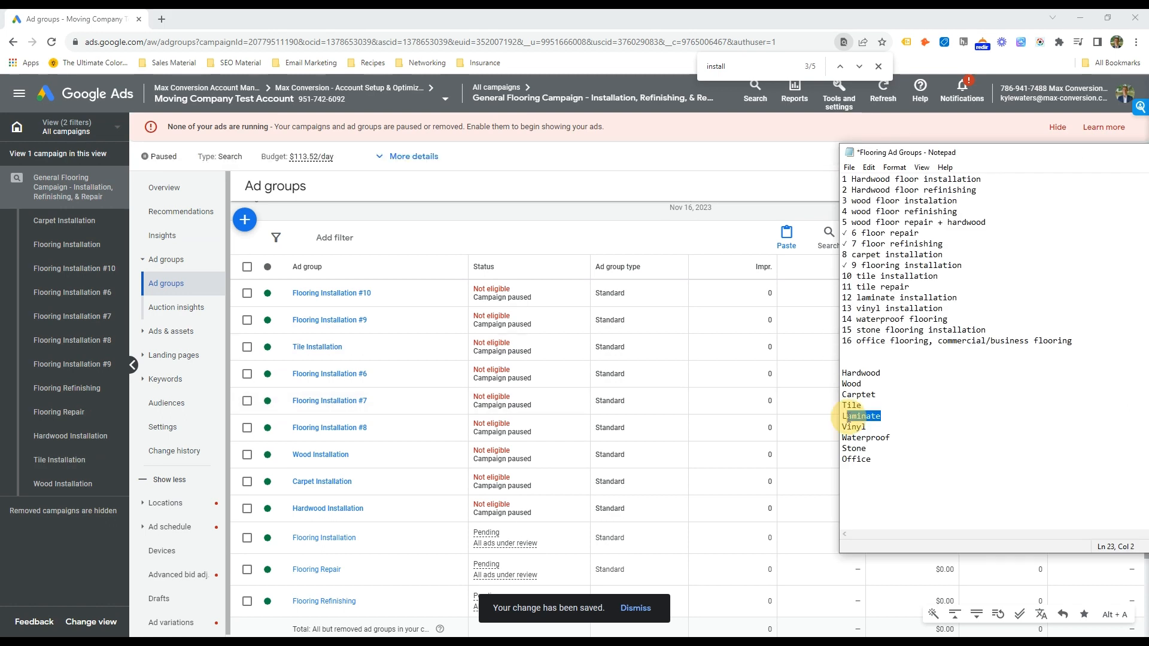
double_click(861, 416)
key(ctrl+c)
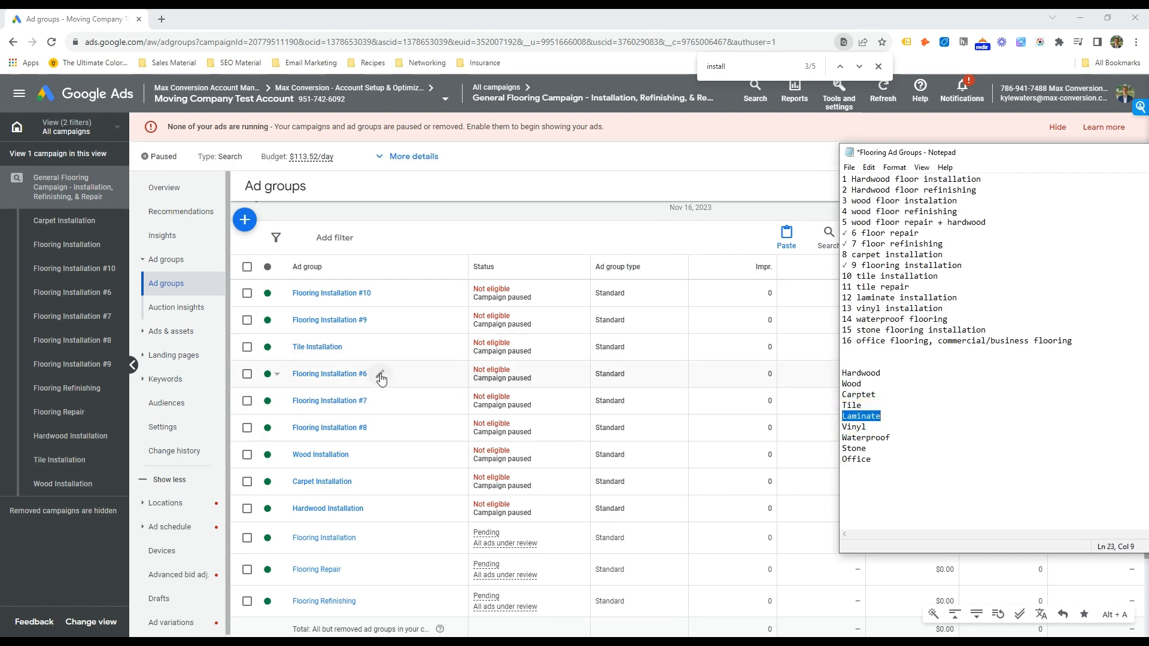
click(380, 375)
double_click(315, 402)
key(ctrl+v)
key(End)
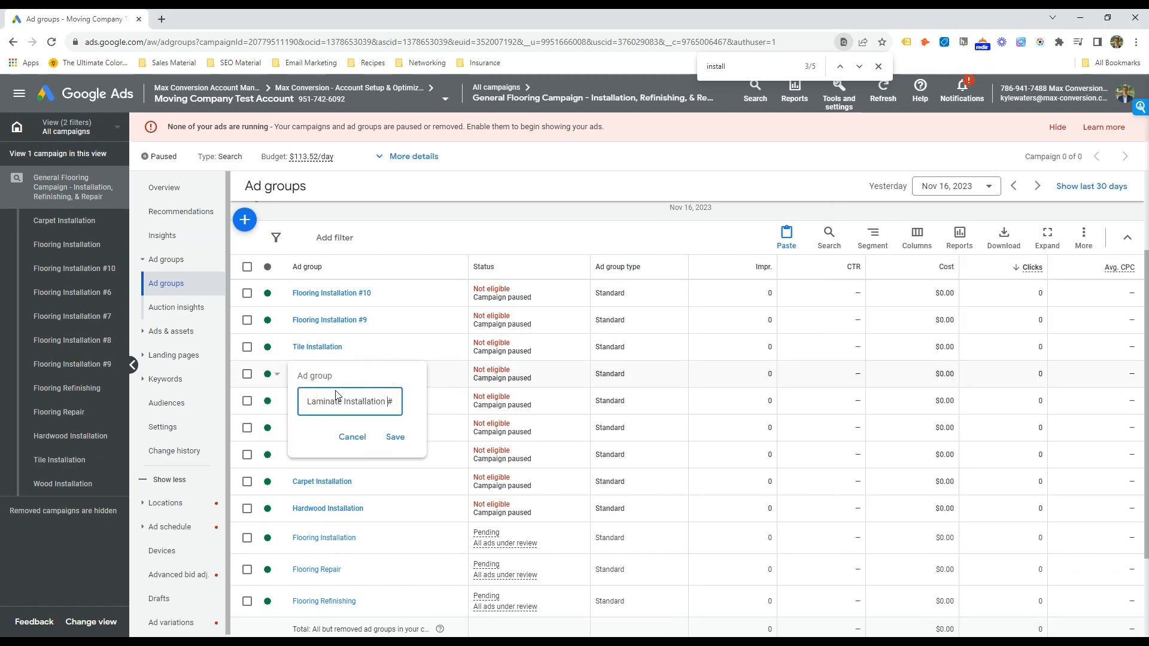
key(BackSpace)
key(BackSpace)
key(Return)
Step: Copy Vinyl from the Notepad list and rename the Flooring Installation #7 ad group in Google Ads as Vinyl Installation
key(alt+Tab)
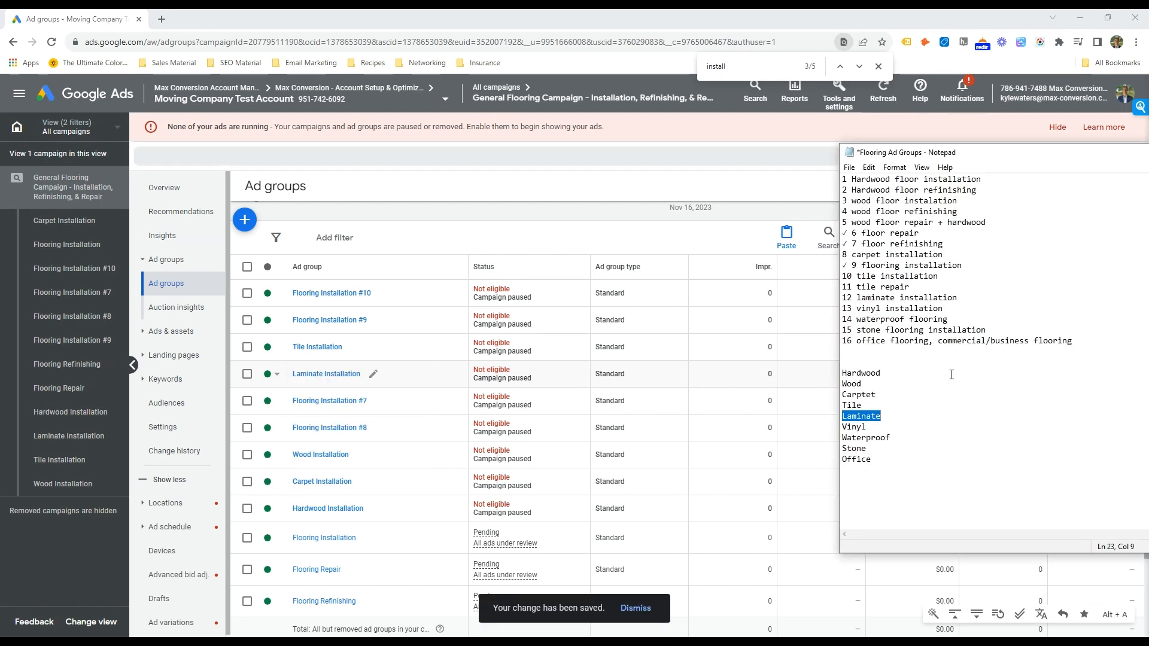
double_click(854, 427)
key(ctrl+c)
key(alt+Tab)
click(380, 401)
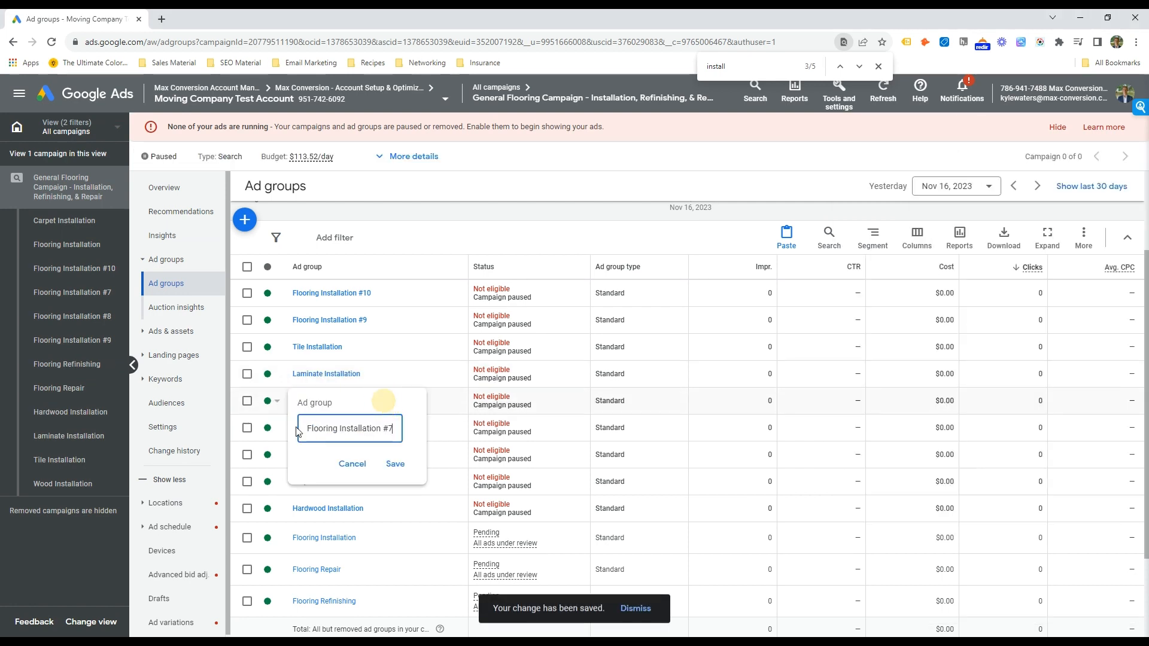
double_click(317, 429)
key(ctrl+v)
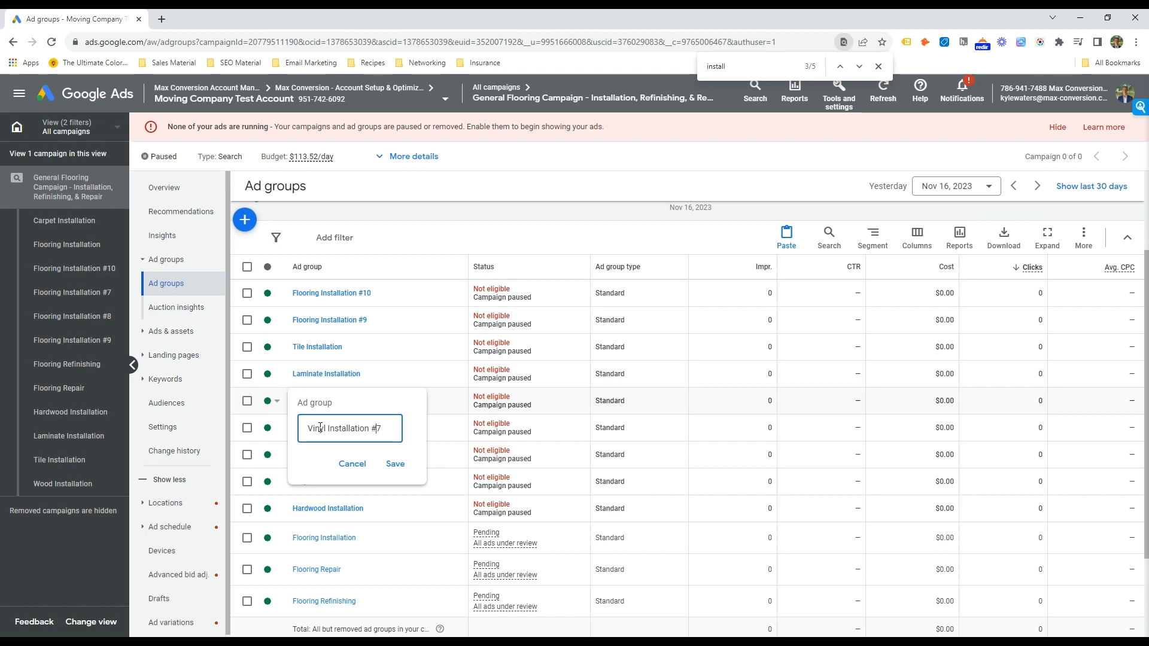
key(shift+Left)
click(397, 463)
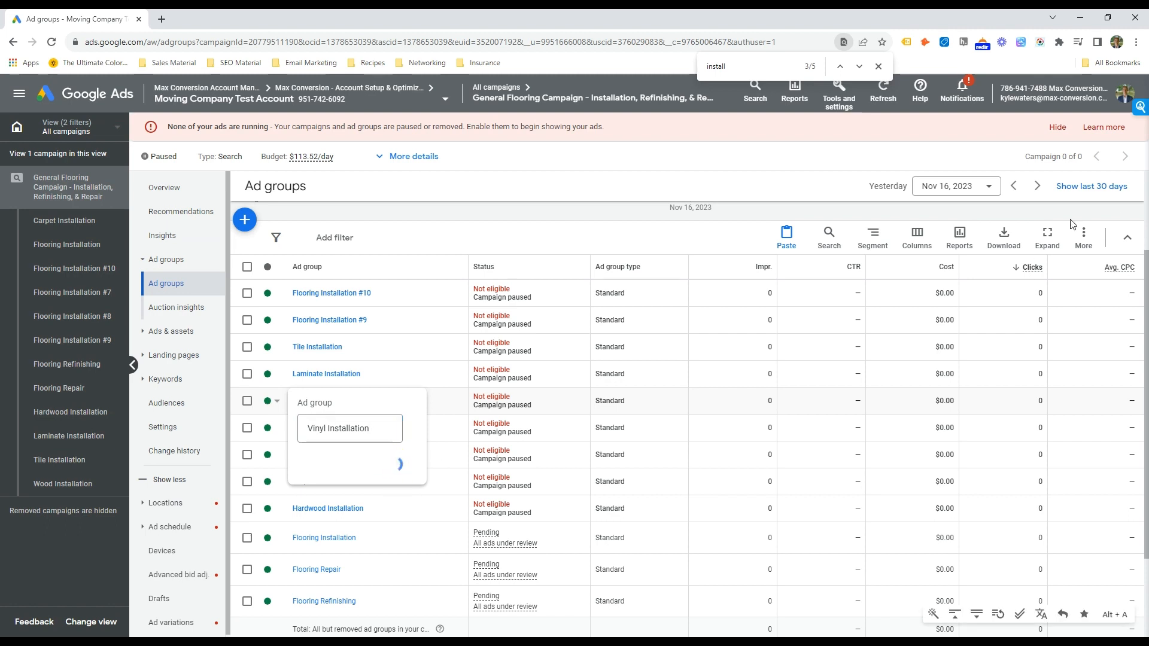
Step: Copy Waterproof from the Notepad list and rename the Flooring Installation #8 ad group in Google Ads as Waterproof Installation
key(alt+Tab)
double_click(862, 437)
key(ctrl+c)
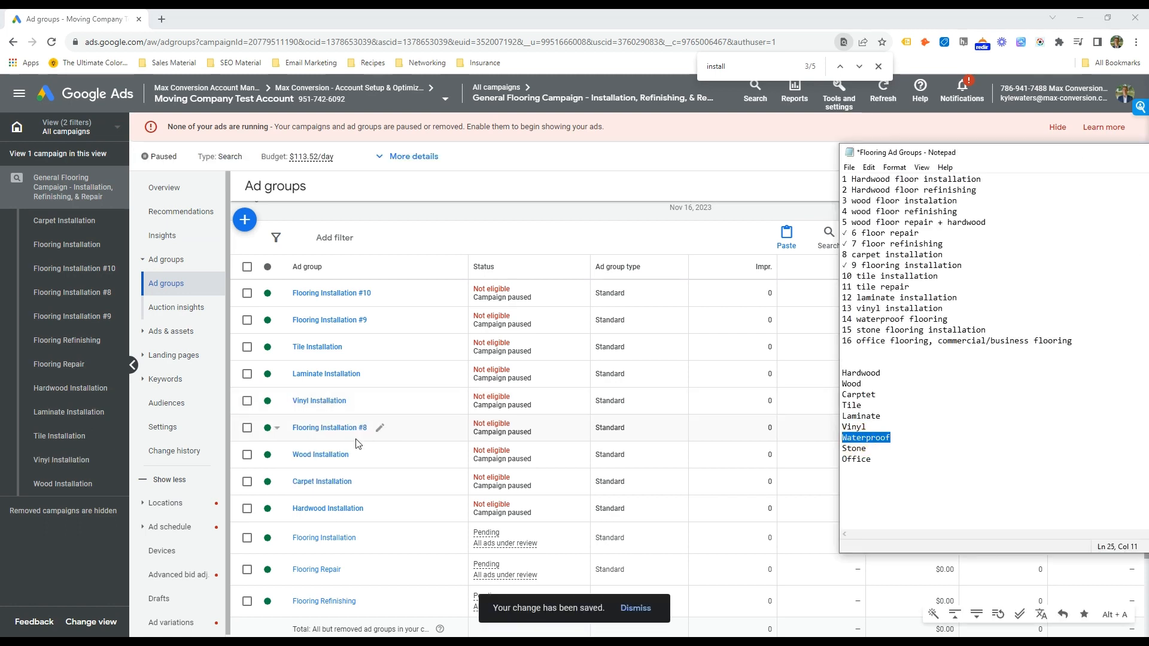
click(359, 427)
double_click(326, 455)
key(ctrl+v)
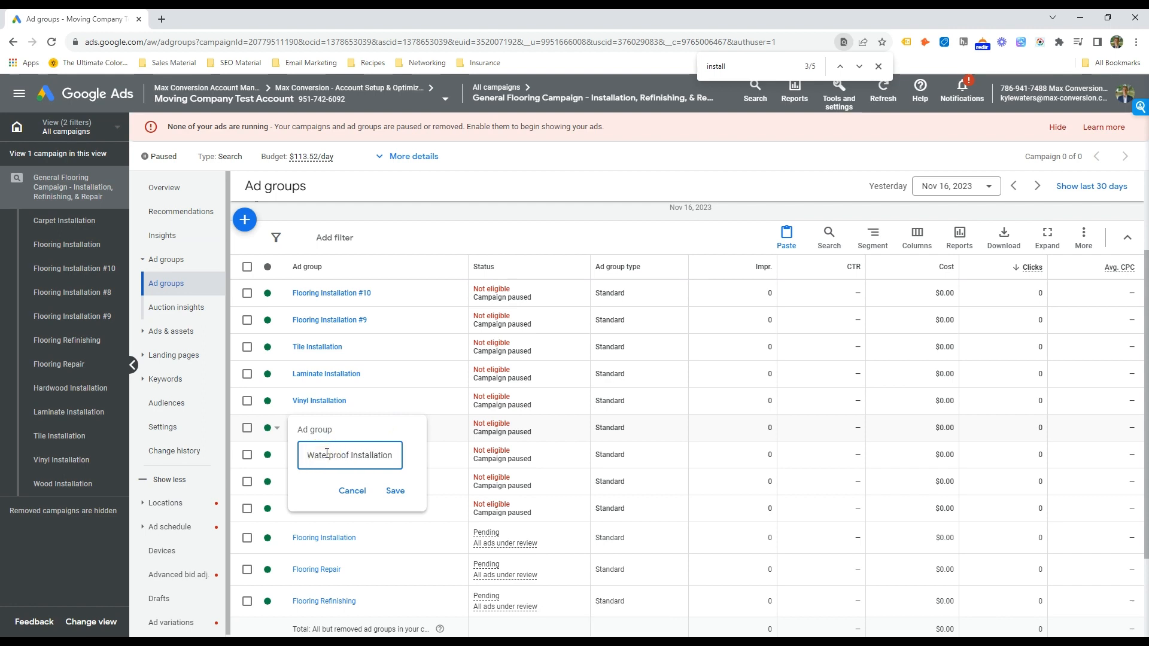
key(End)
key(BackSpace)
key(BackSpace)
key(BackSpace)
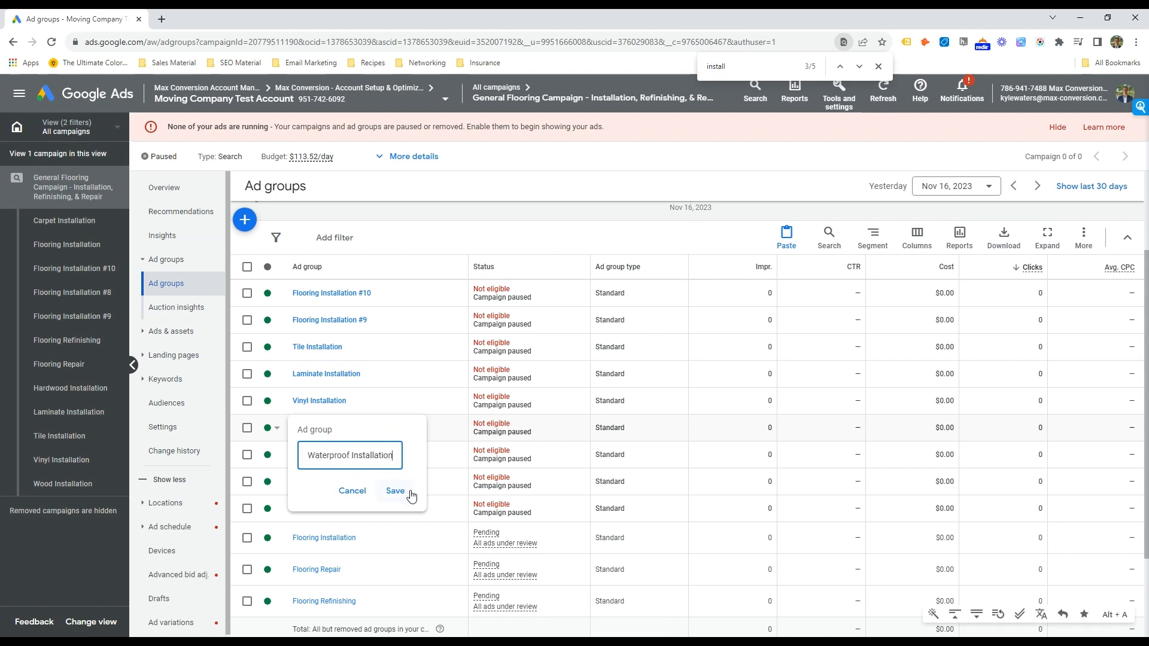
click(395, 491)
Step: Copy Stone from the Notepad list and rename the Flooring Installation #9 ad group in Google Ads as Stone Installation
key(alt+Tab)
double_click(855, 448)
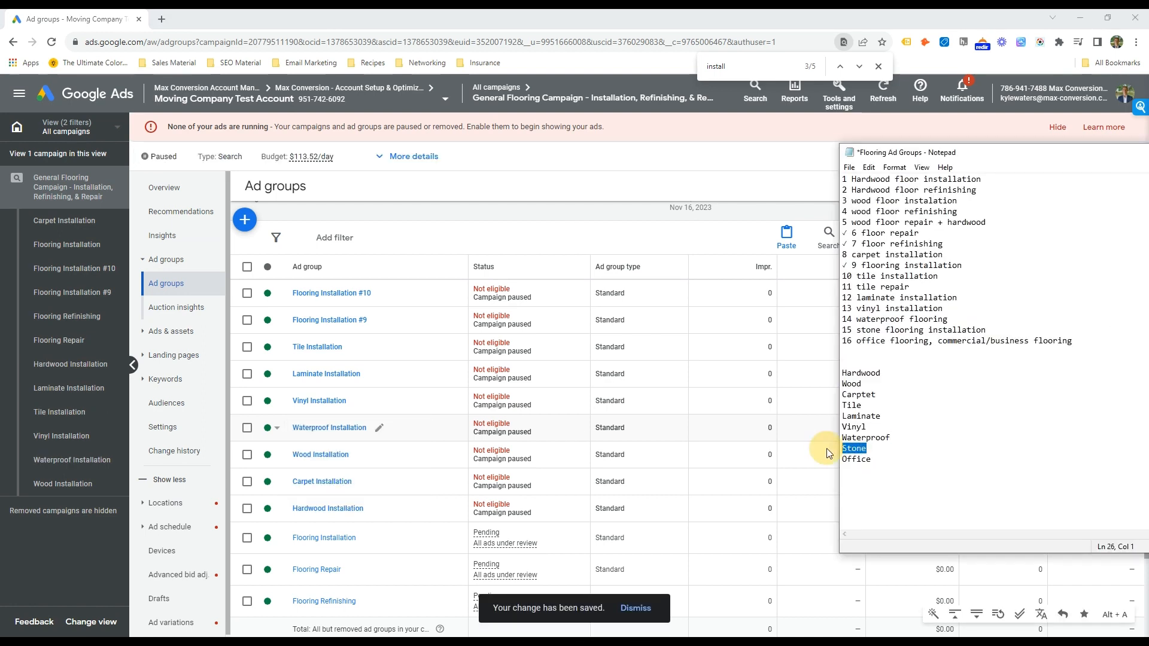
key(ctrl+c)
click(379, 320)
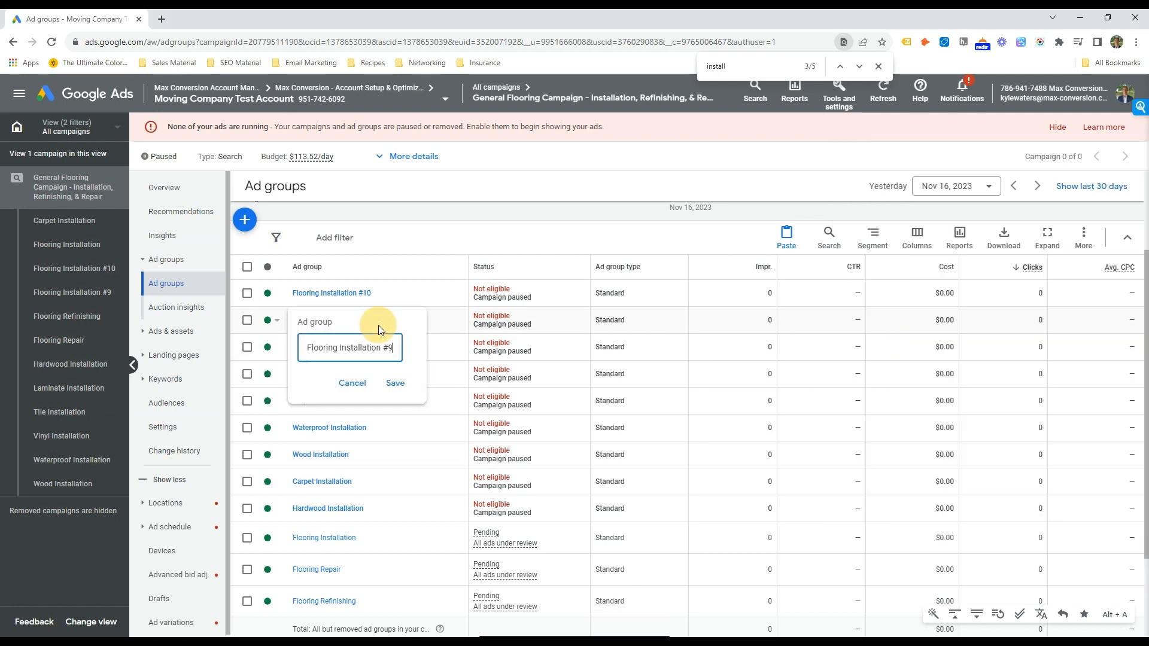
double_click(323, 350)
key(ctrl+v)
key(shift+Left)
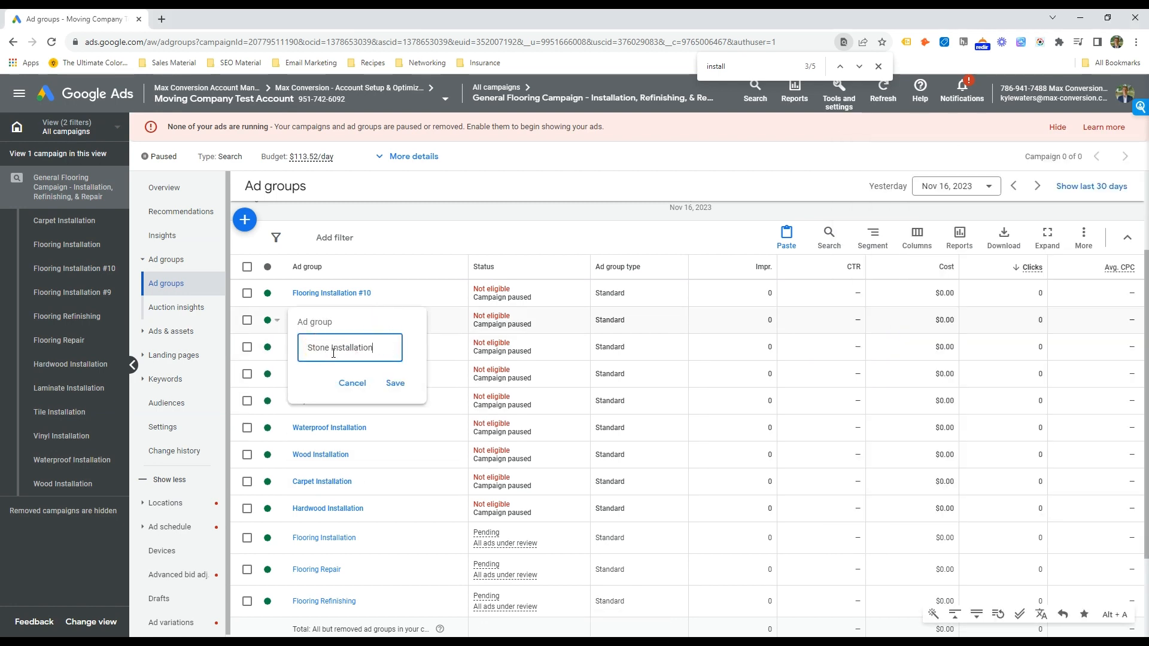
click(393, 379)
Step: Copy Office from the Notepad list and rename the Flooring Installation #10 ad group in Google Ads as Office/Business/Commercial Installation
key(alt+Tab)
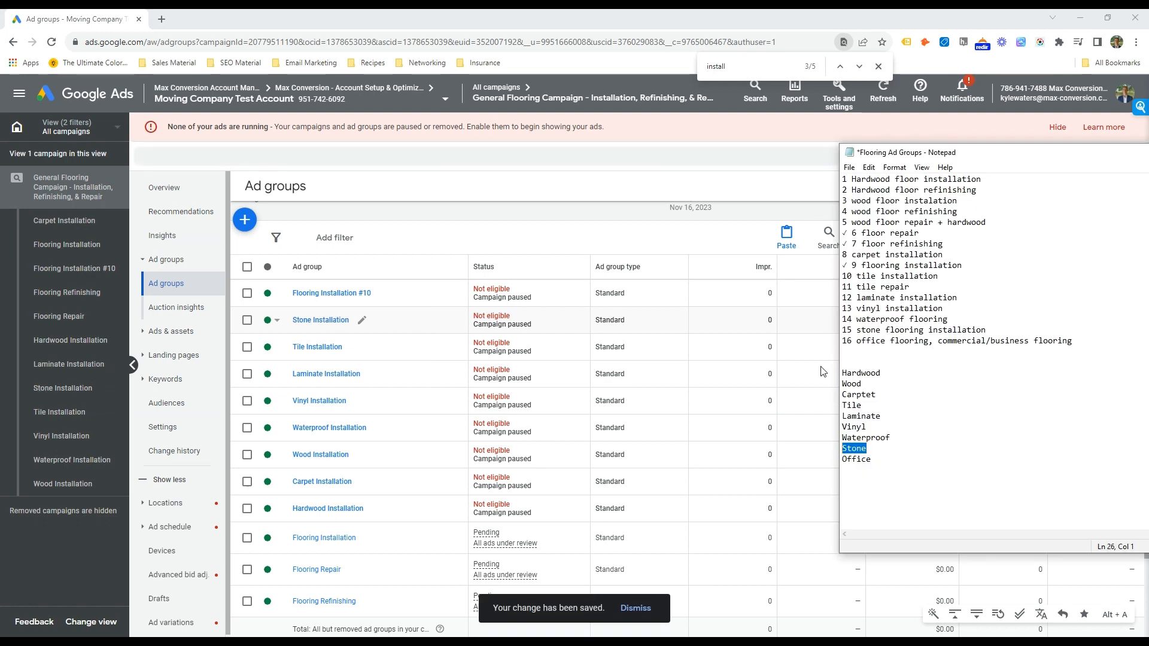
drag(869, 461, 845, 464)
click(420, 290)
double_click(317, 321)
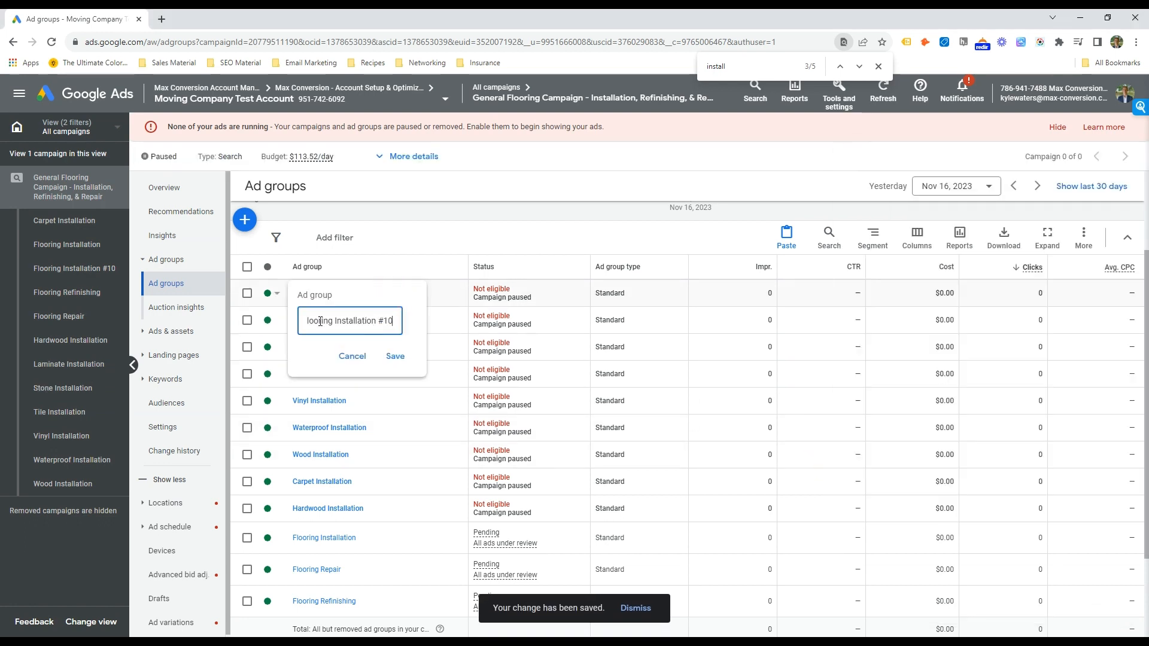
key(ctrl+v)
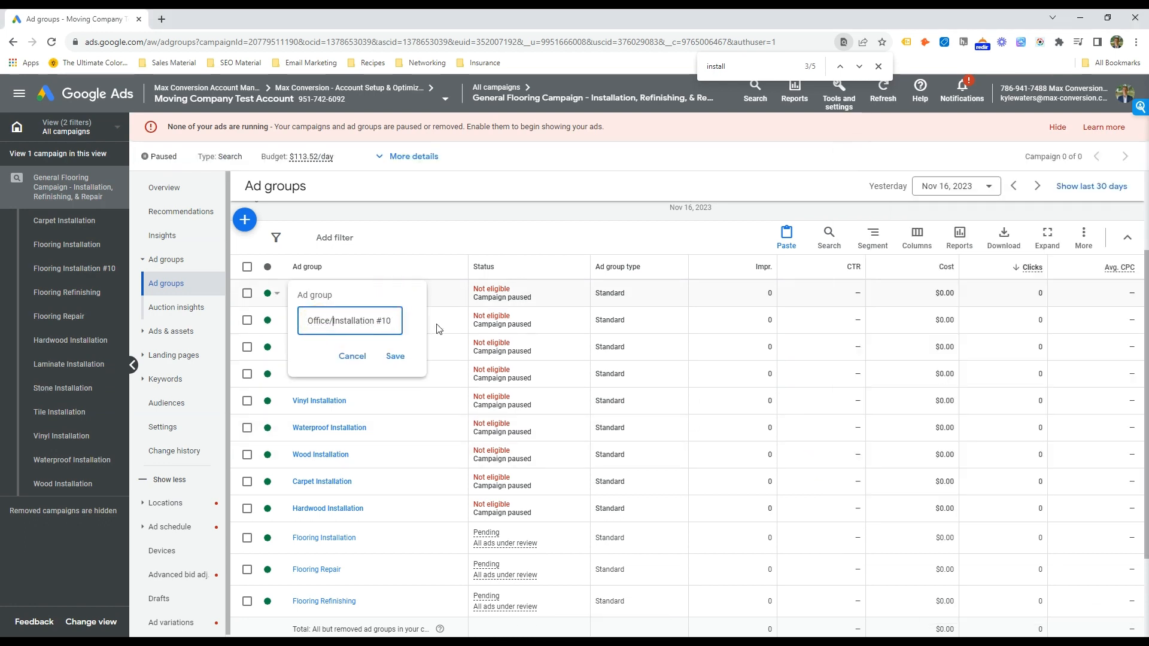
text(/Business/Commercial)
key(ctrl+Right)
key(ctrl+Right)
key(ctrl+Right)
key(BackSpace)
key(BackSpace)
key(BackSpace)
key(BackSpace)
click(395, 356)
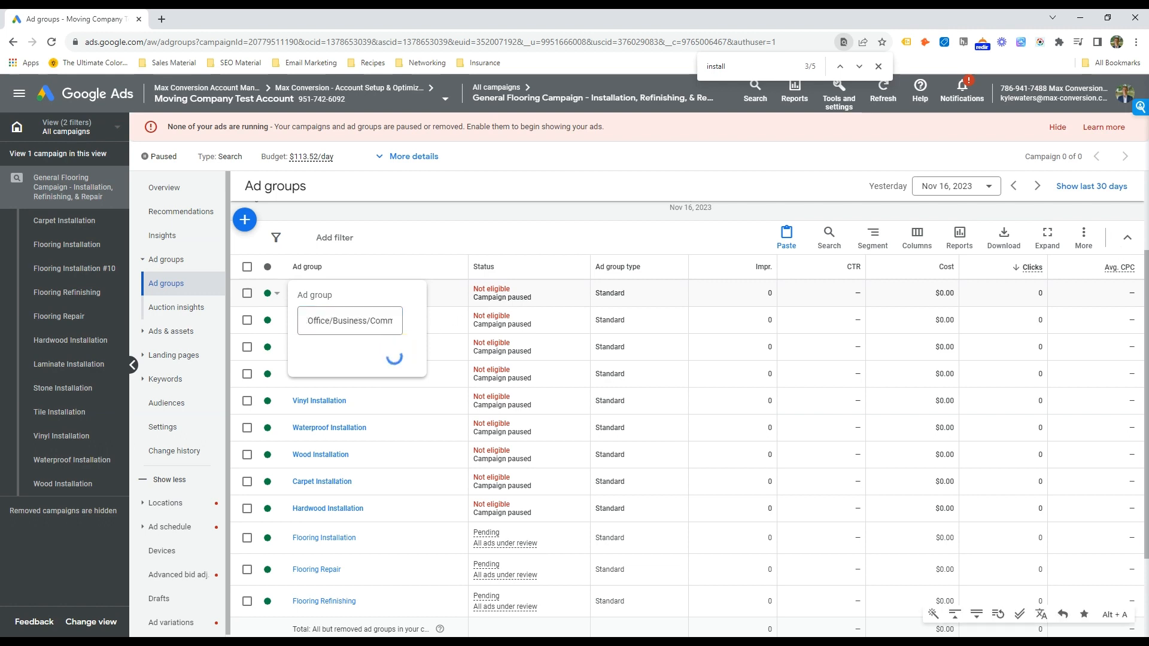
Step: Open the Hardwood Installation ad group in Google Ads and remove all of its copied flooring keywords
key(alt+Tab)
double_click(859, 375)
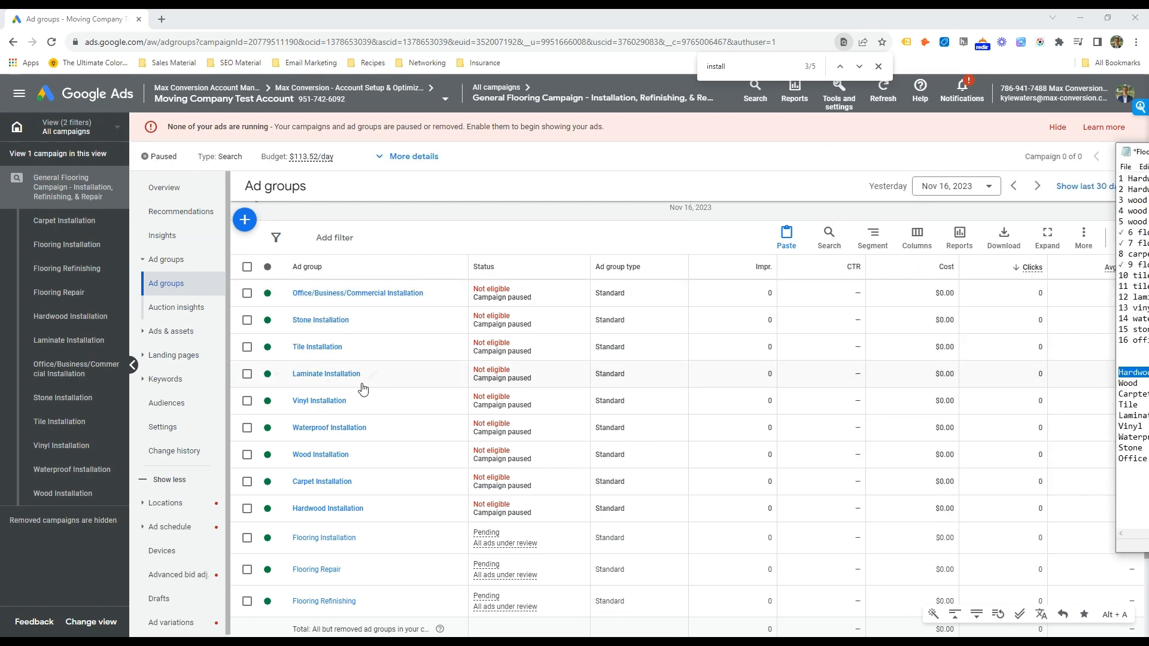
scroll(360, 400, down, 1)
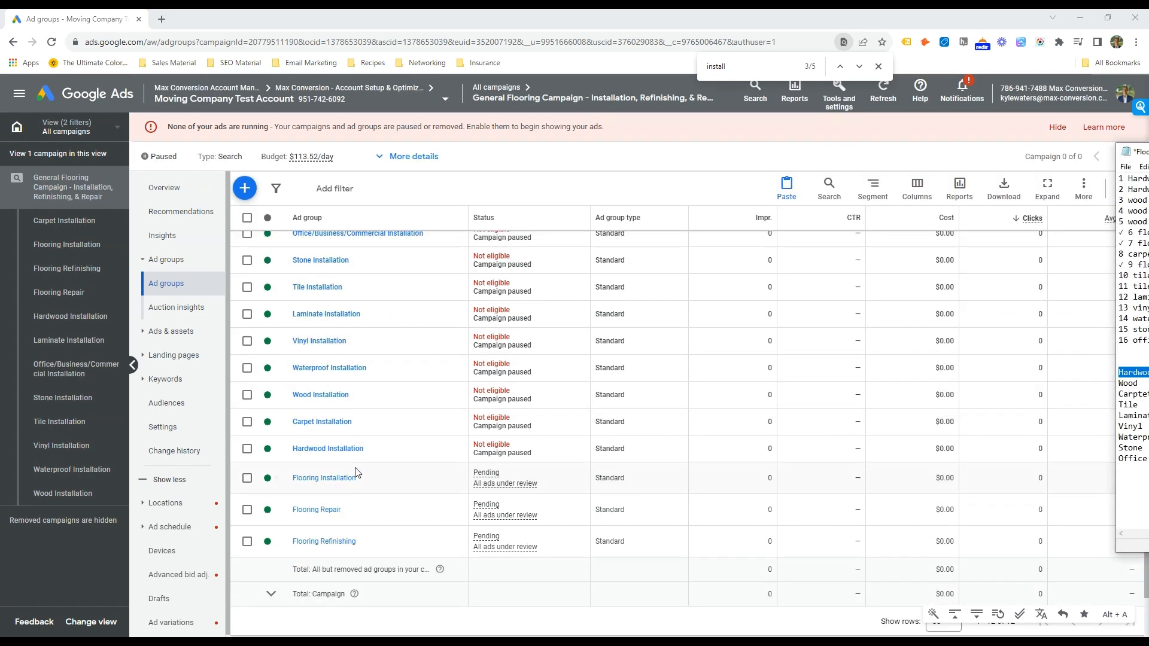
click(324, 447)
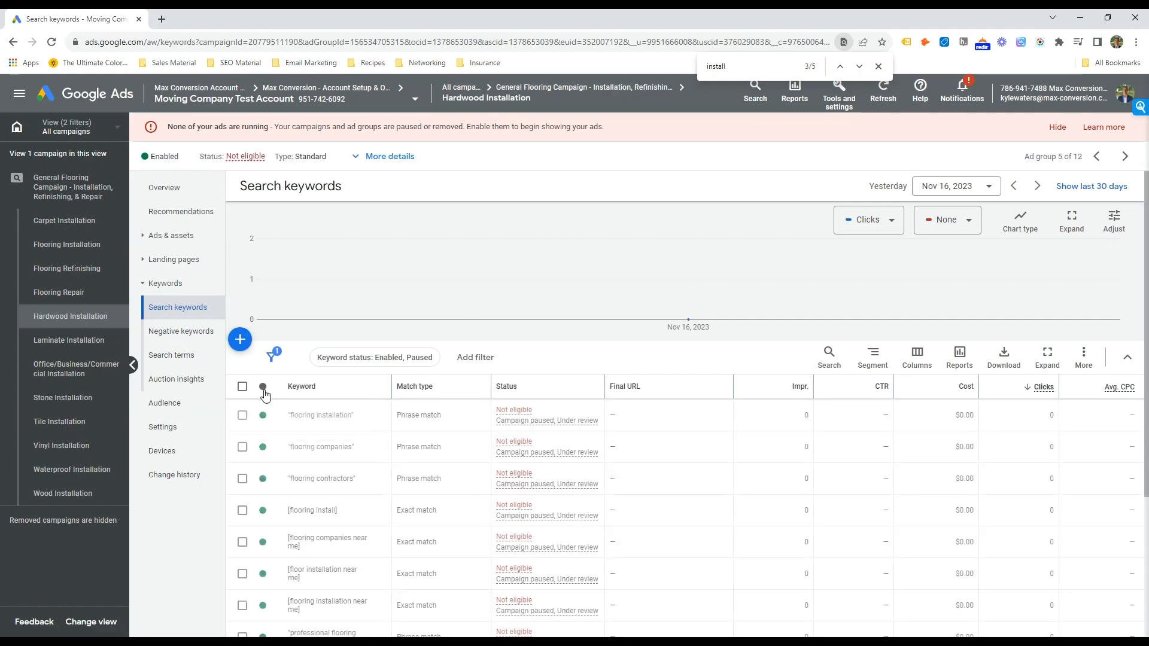
click(242, 387)
click(320, 357)
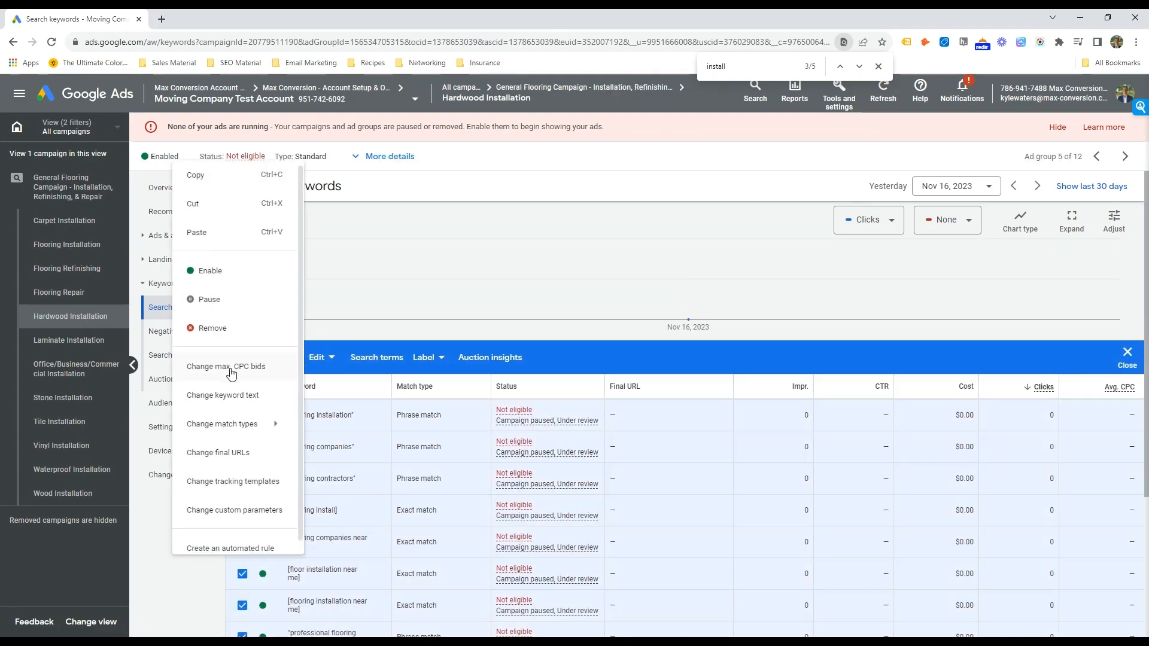
click(225, 327)
click(689, 400)
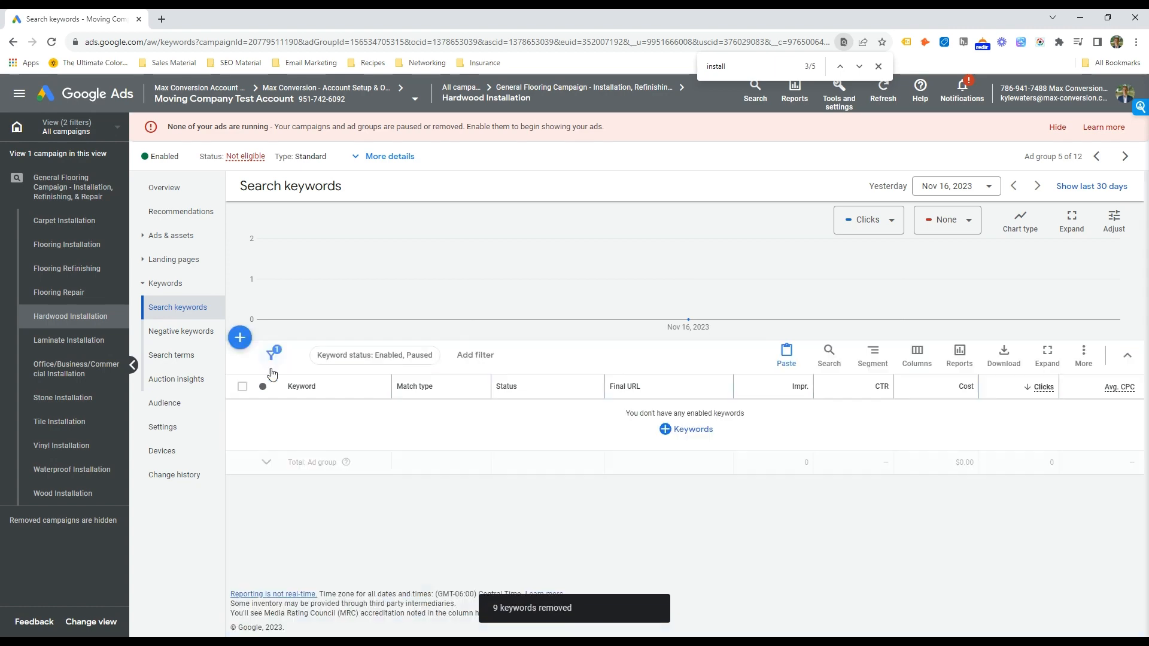
Step: Start adding keywords to the Hardwood Installation ad group and get keyword ideas for hardwood installation
click(240, 338)
click(591, 334)
text(ha)
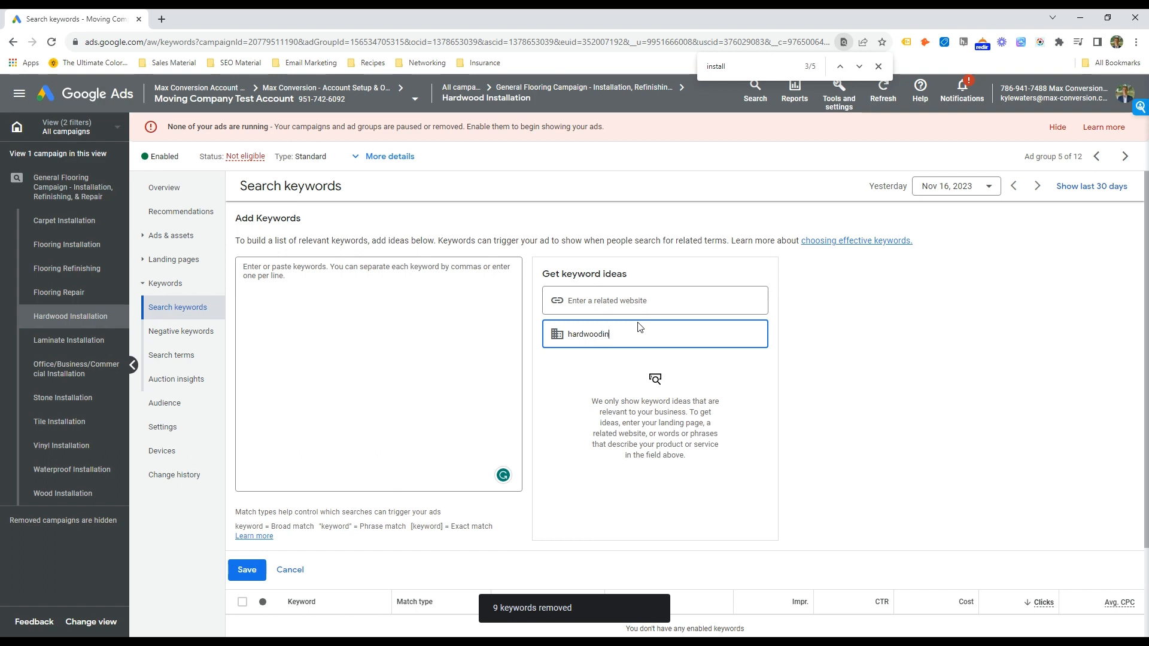
text(rdwood installation)
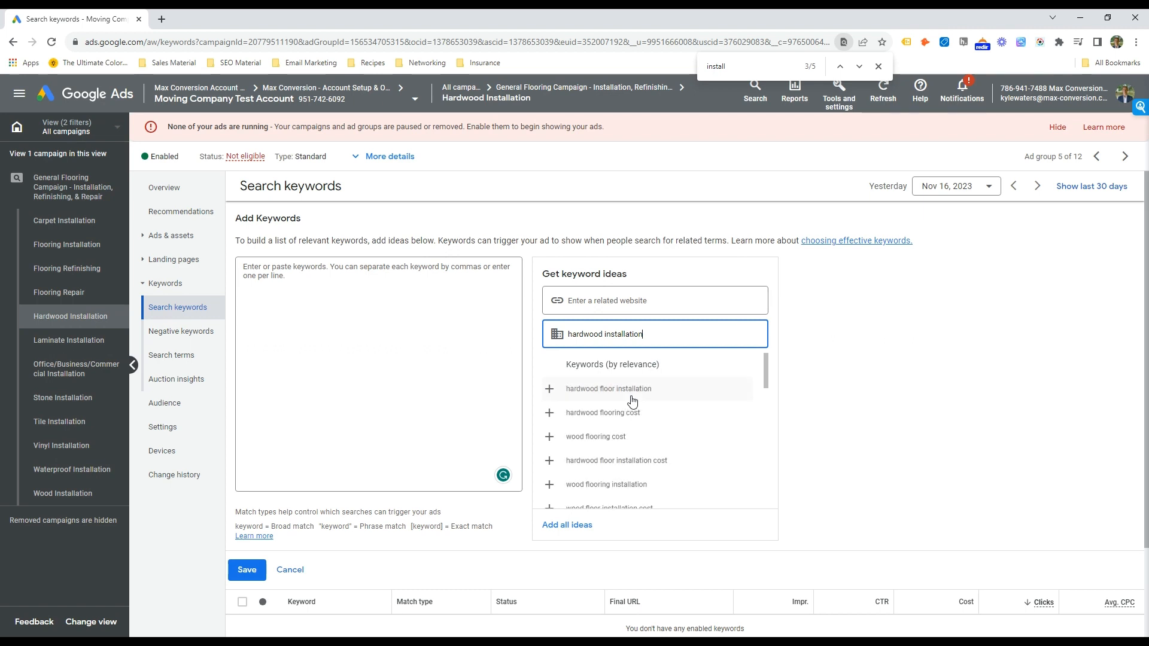
Step: Add the ideas hardwood floor installation, hardwood flooring cost and wood flooring cost, shortening the last one to wood flooring
click(638, 389)
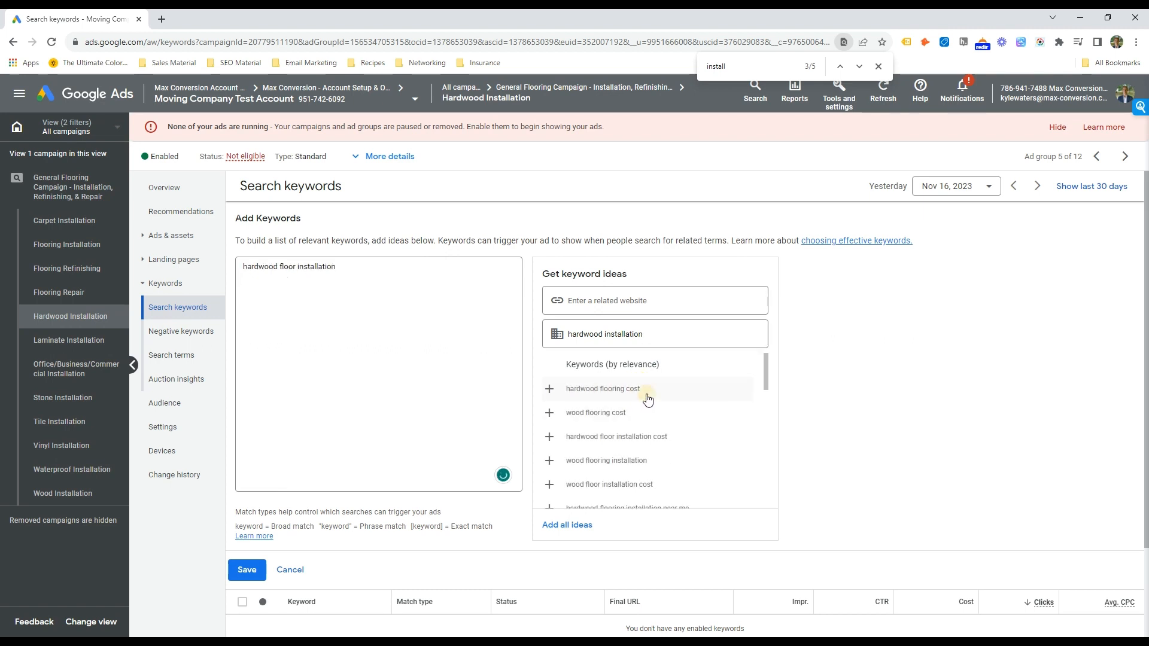
click(648, 395)
click(635, 390)
double_click(299, 286)
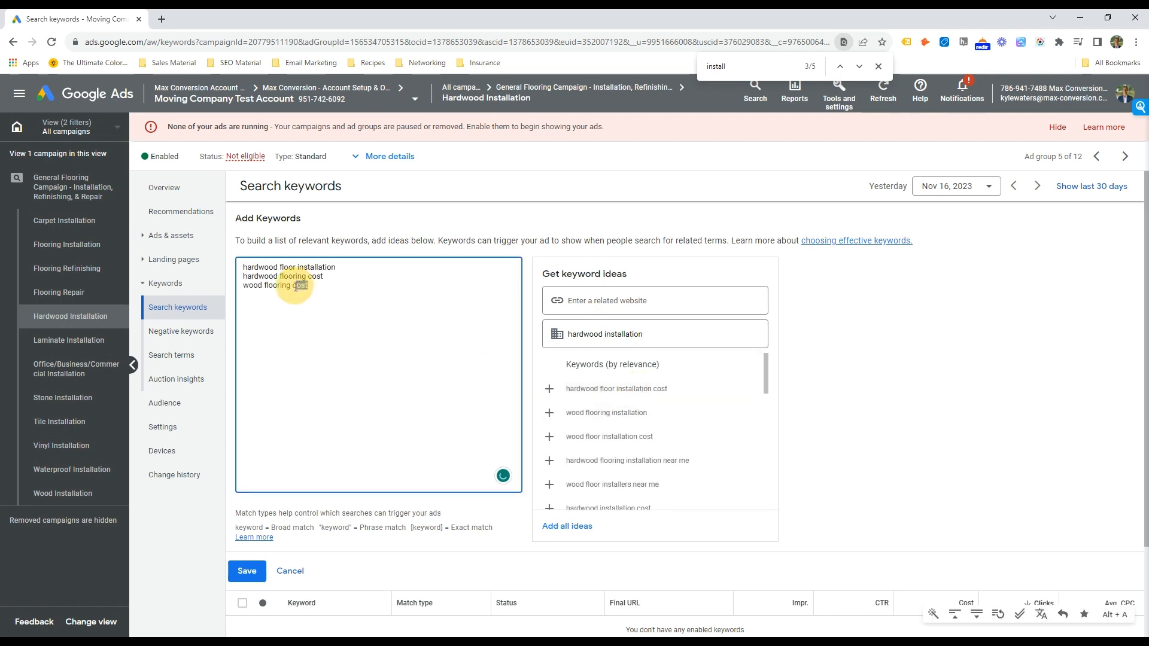
key(BackSpace)
Step: Change the wood flooring keyword to hardwood flooring, and add and delete the wood floor installation cost idea
click(655, 438)
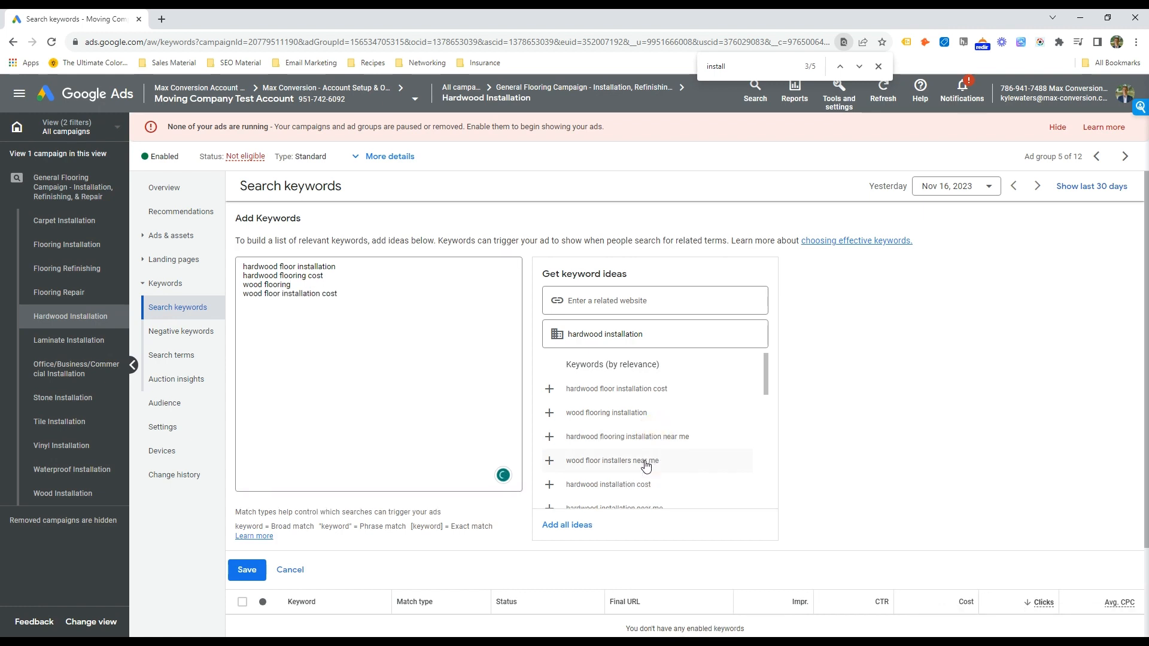
drag(353, 296, 196, 300)
click(330, 296)
key(BackSpace)
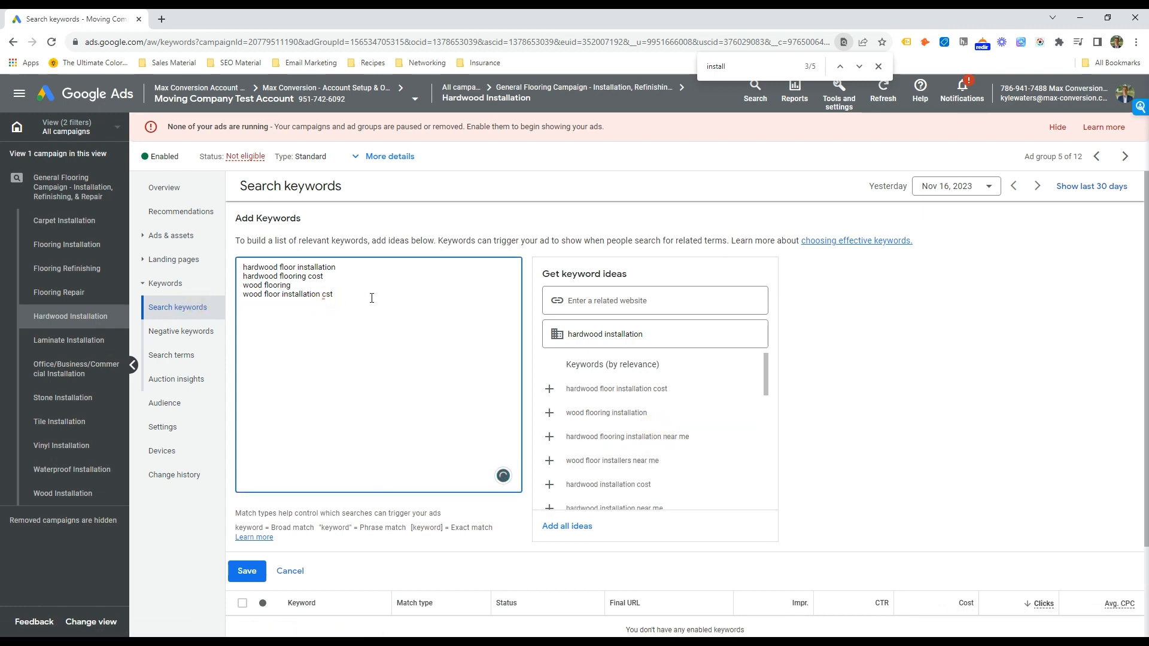
drag(371, 298, 239, 286)
click(239, 286)
triple_click(274, 296)
key(BackSpace)
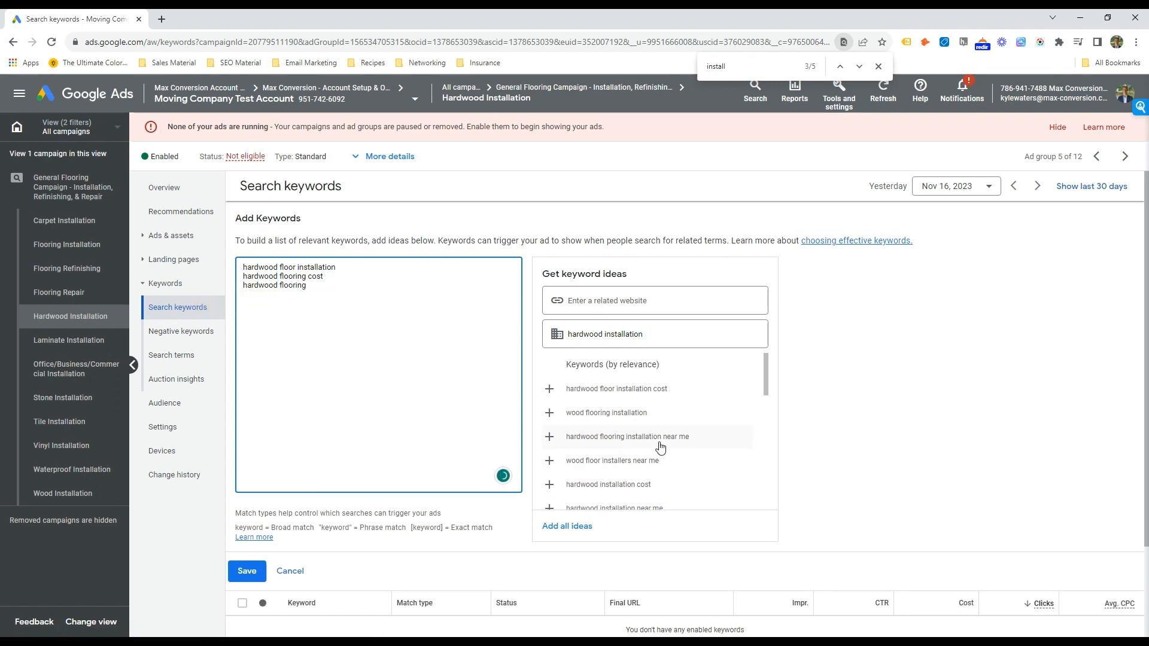
Step: Add the ideas hardwood installation cost and wood floor installers near me, rewording the latter as hardfloor installers near me
click(652, 484)
click(643, 461)
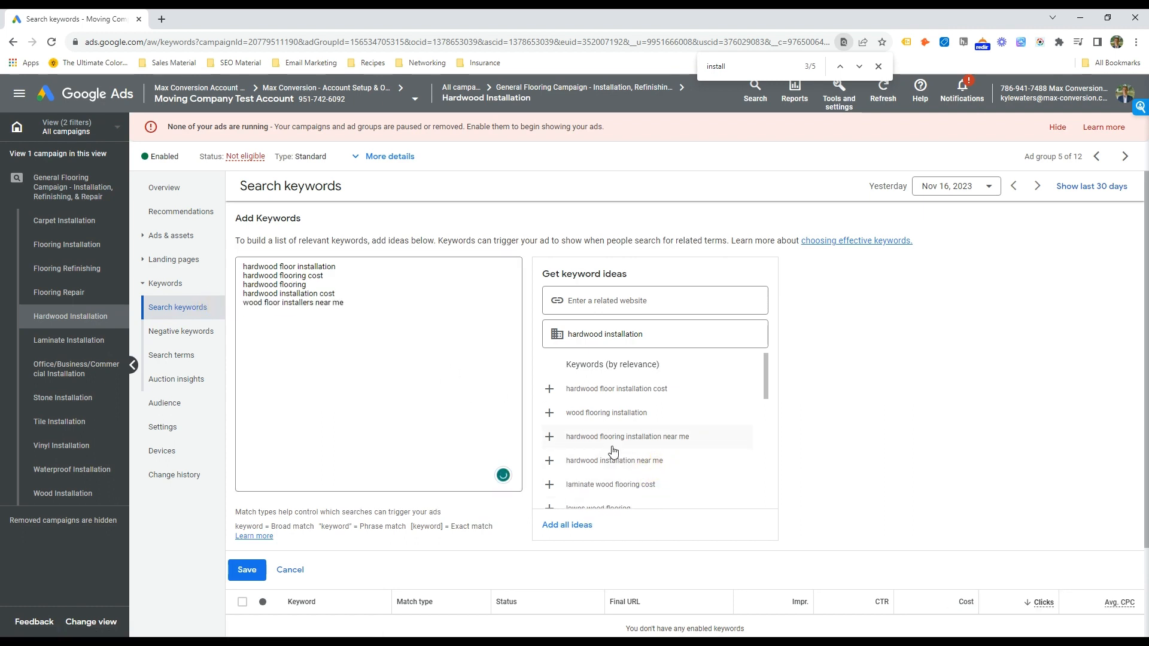
double_click(250, 304)
text(har)
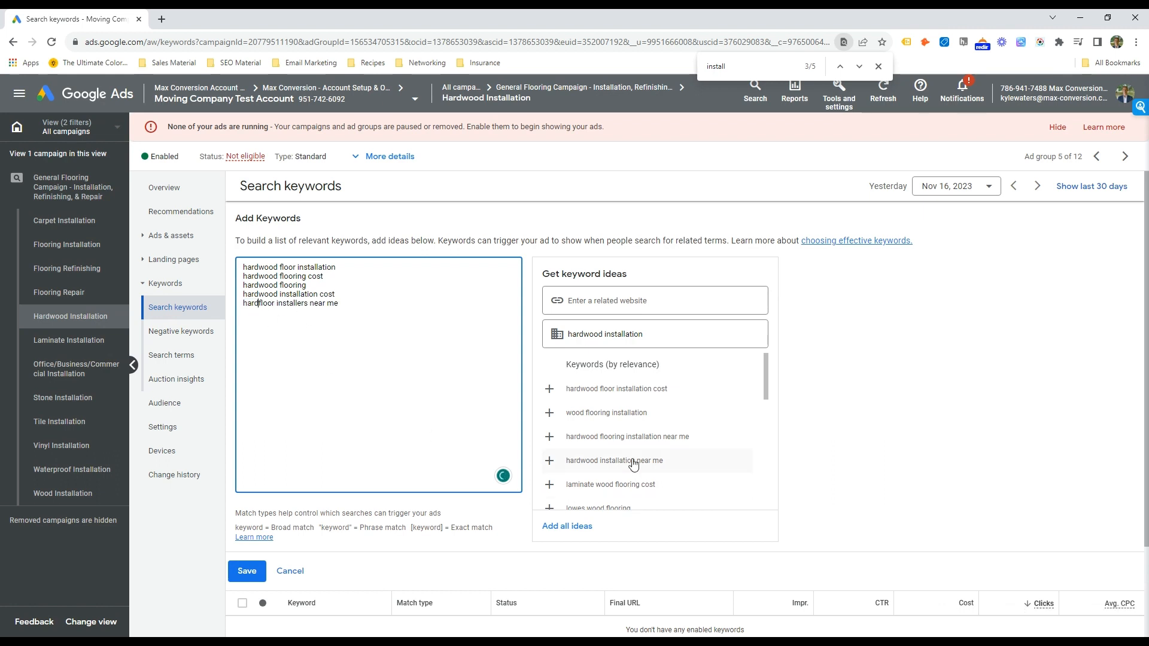
key(alt+Tab)
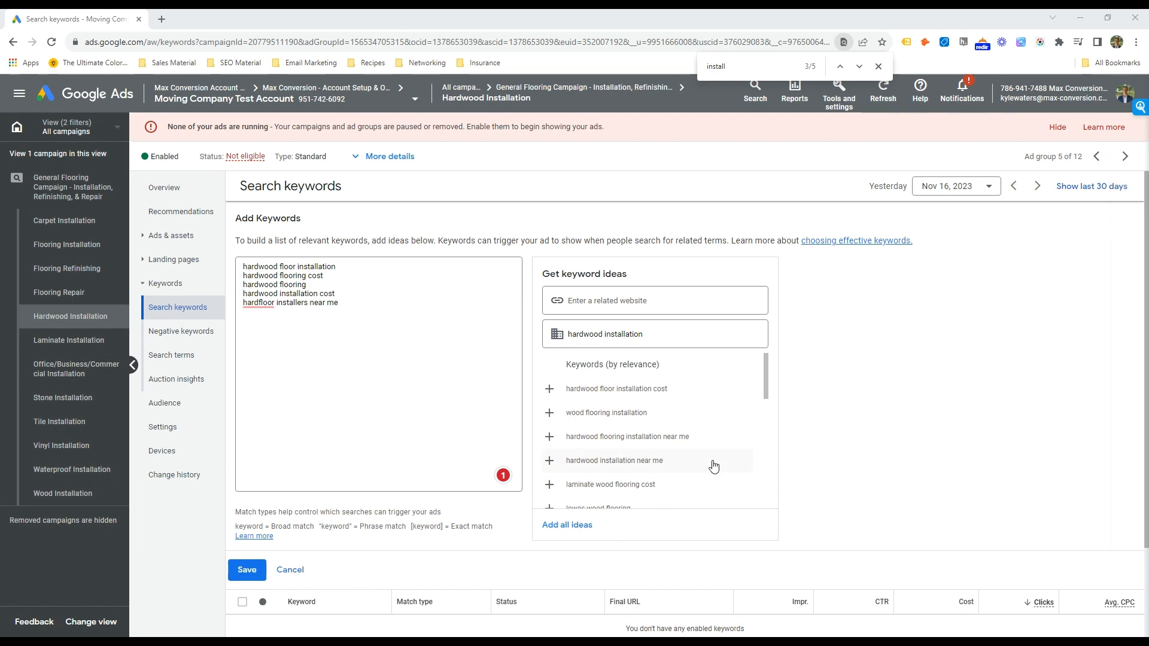
scroll(626, 483, down, 1)
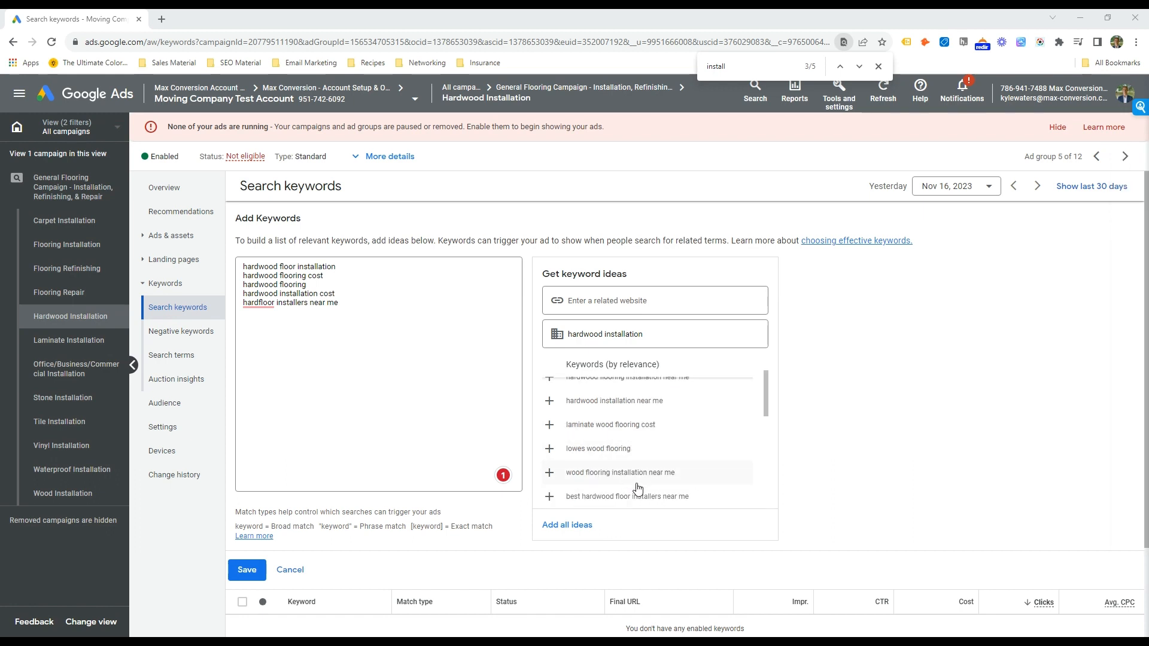
click(637, 478)
double_click(253, 312)
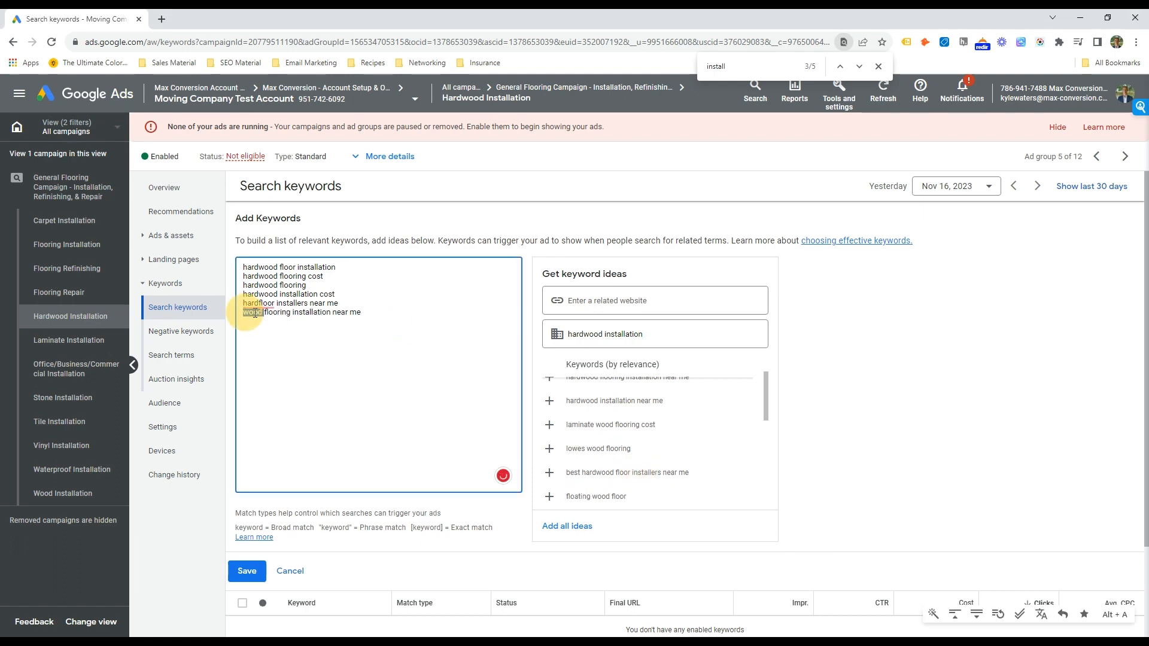
drag(377, 316, 205, 317)
key(BackSpace)
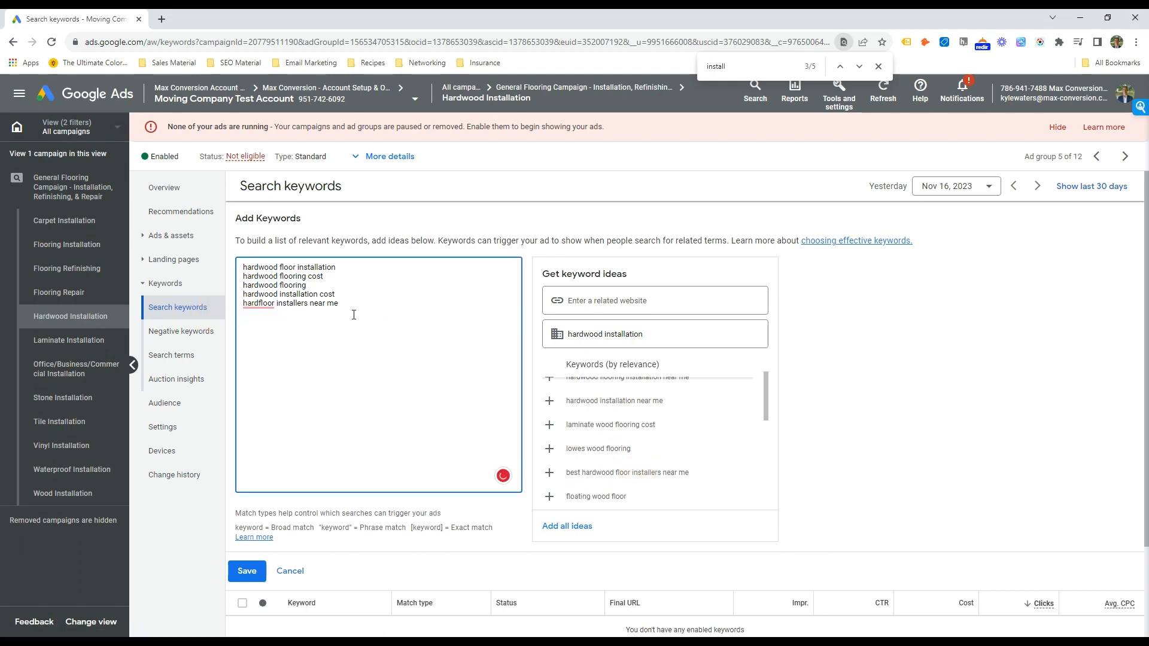
Step: Add hardwood floor installers and hardwood flooring installation near me to the Hardwood Installation keyword list
text(hardwood floor installers)
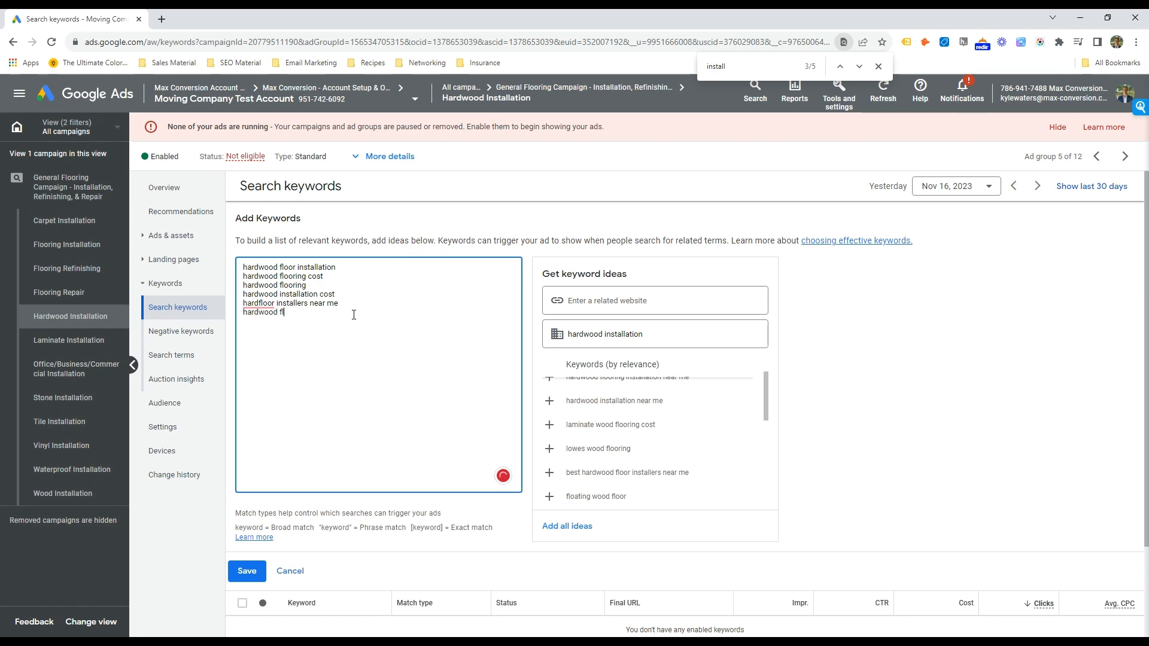
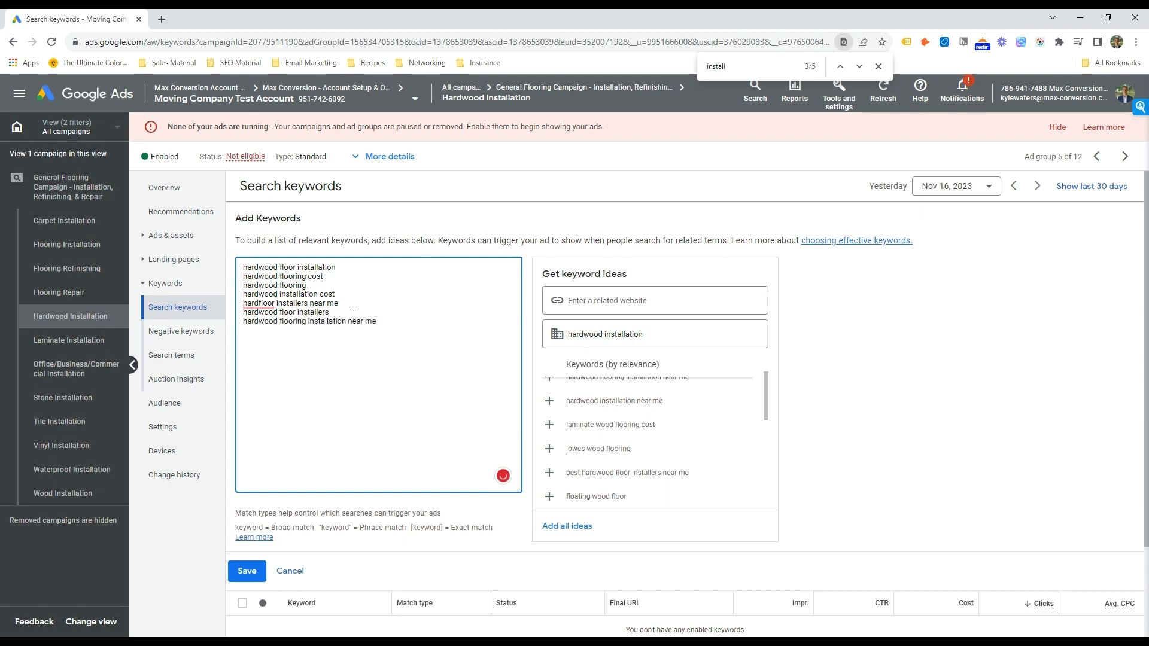
Step: Mark the two near me keywords as exact match and all the others as phrase match, and save the keywords
text(])
key(Up)
text(")
key(Up)
text(")
key(Left)
key(Down)
text(")
key(Left)
key(Down)
text(" )
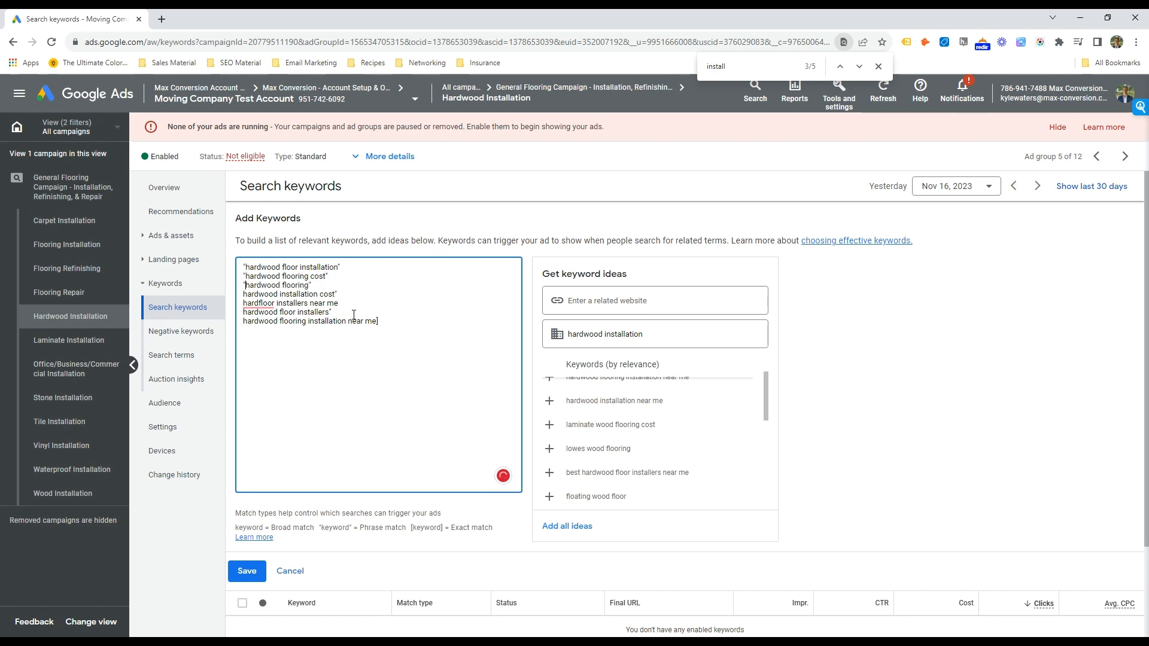
text(")
key(Left)
key(Down)
text(")
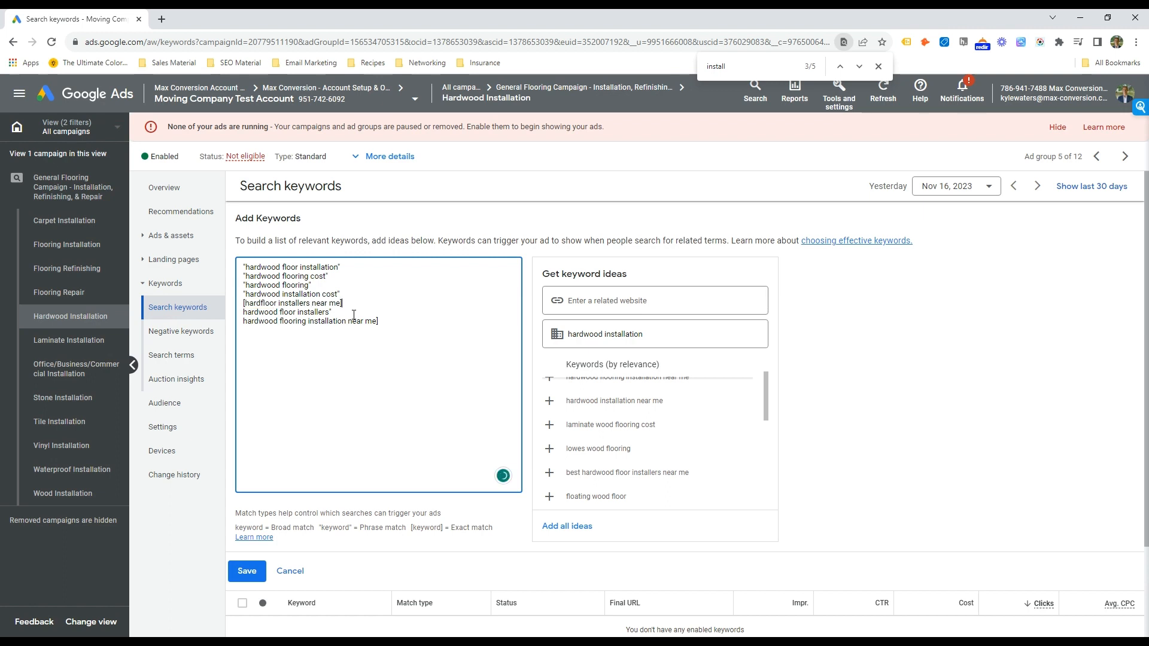
key(Home)
text(")
key(Down)
text([)
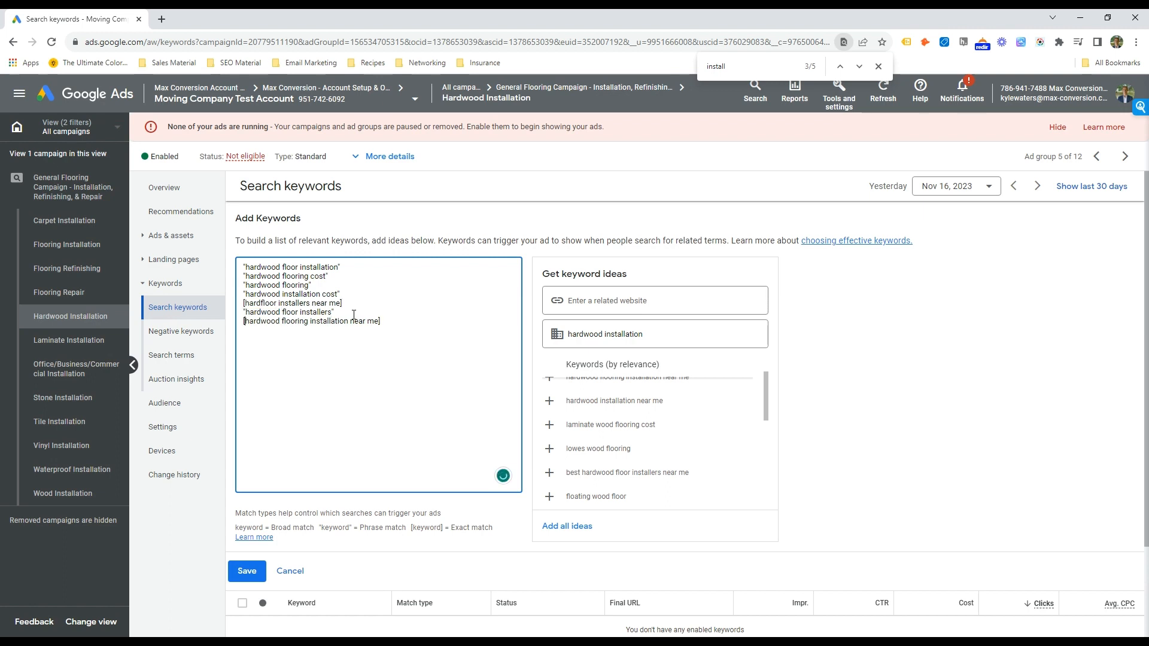
click(256, 569)
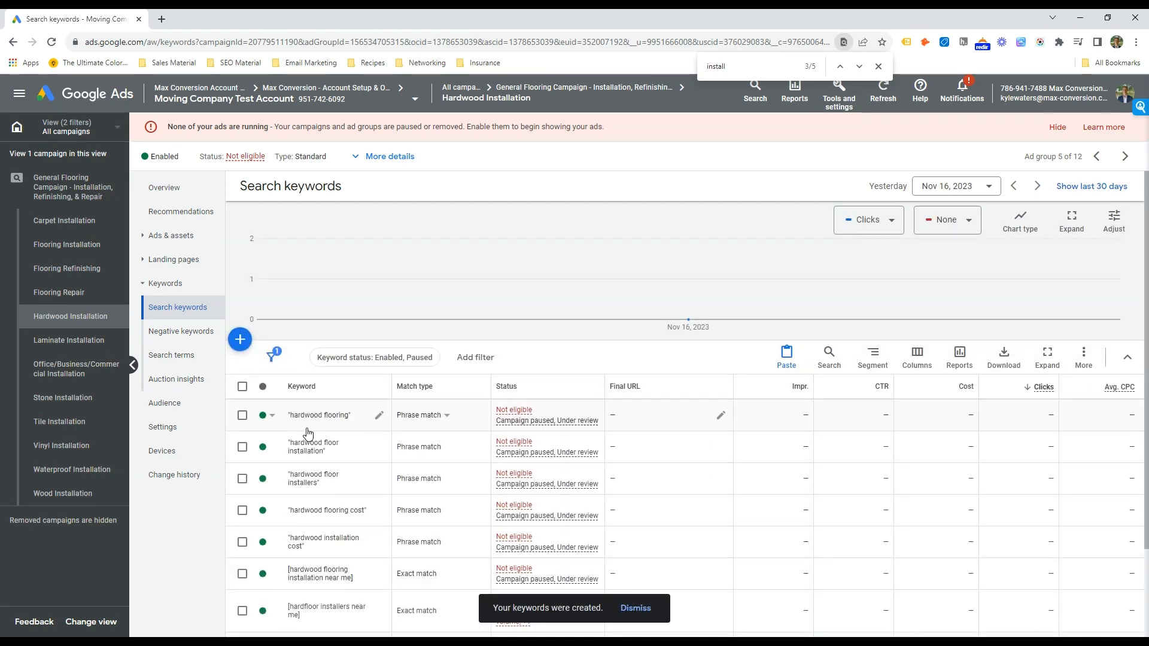
Step: Edit the Hardwood Installation ad group's responsive search ad, rewording the first headline to Discount On Hardwood Installs
click(173, 235)
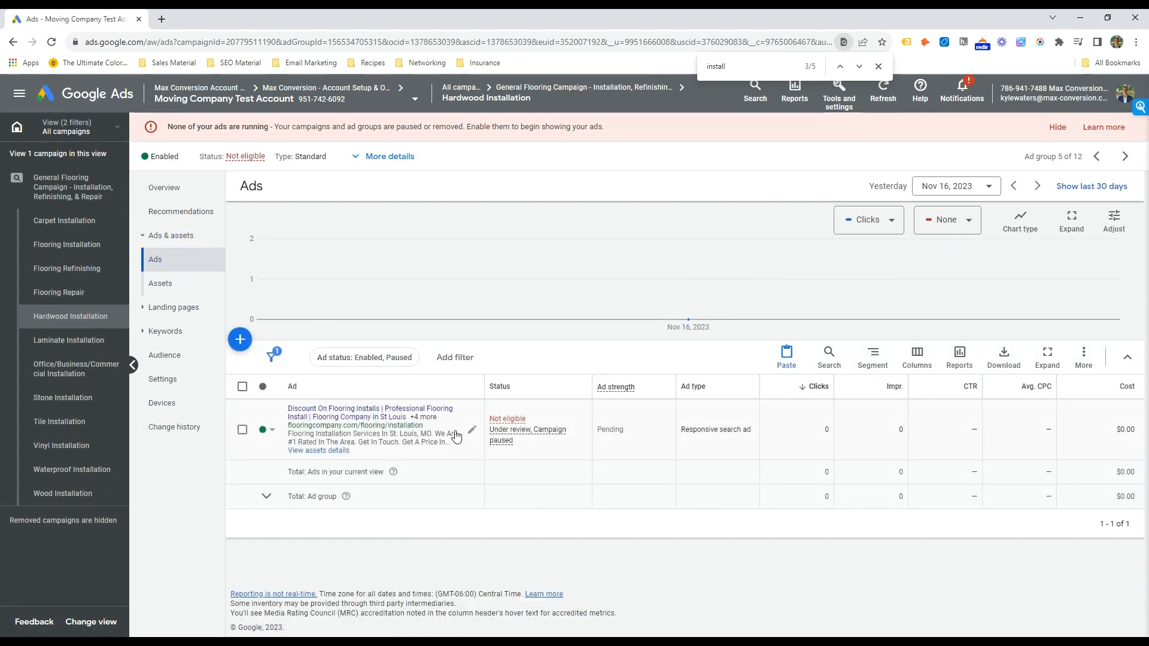
click(462, 434)
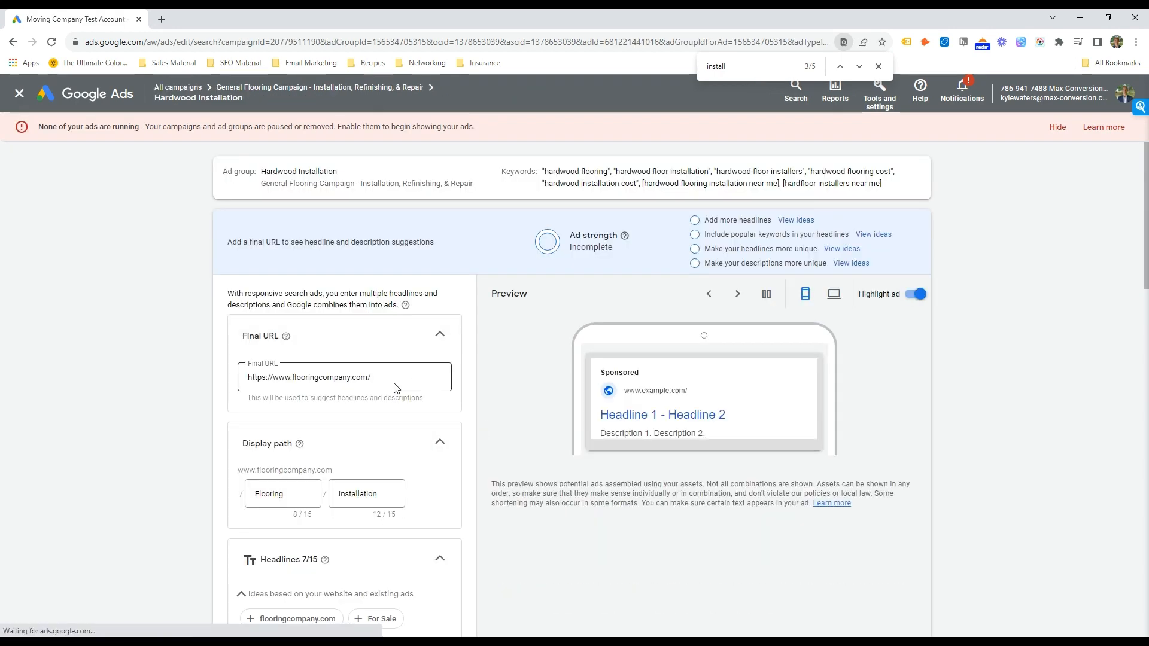
scroll(344, 434, down, 2)
scroll(344, 434, down, 4)
click(358, 373)
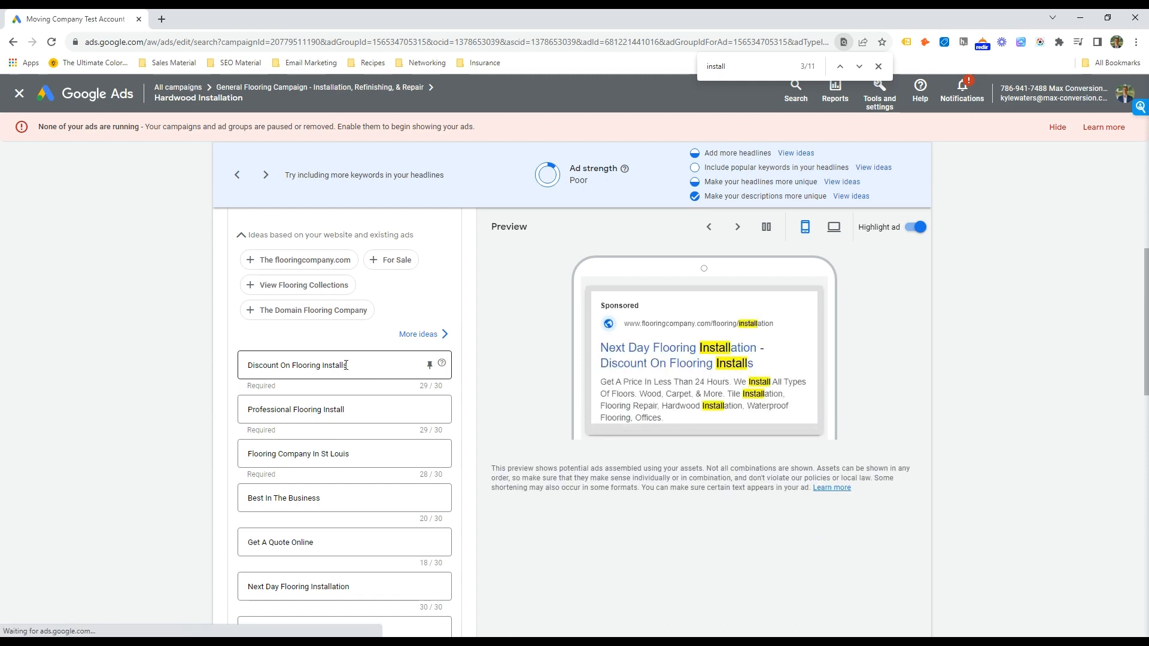
double_click(295, 365)
text(Hoardw)
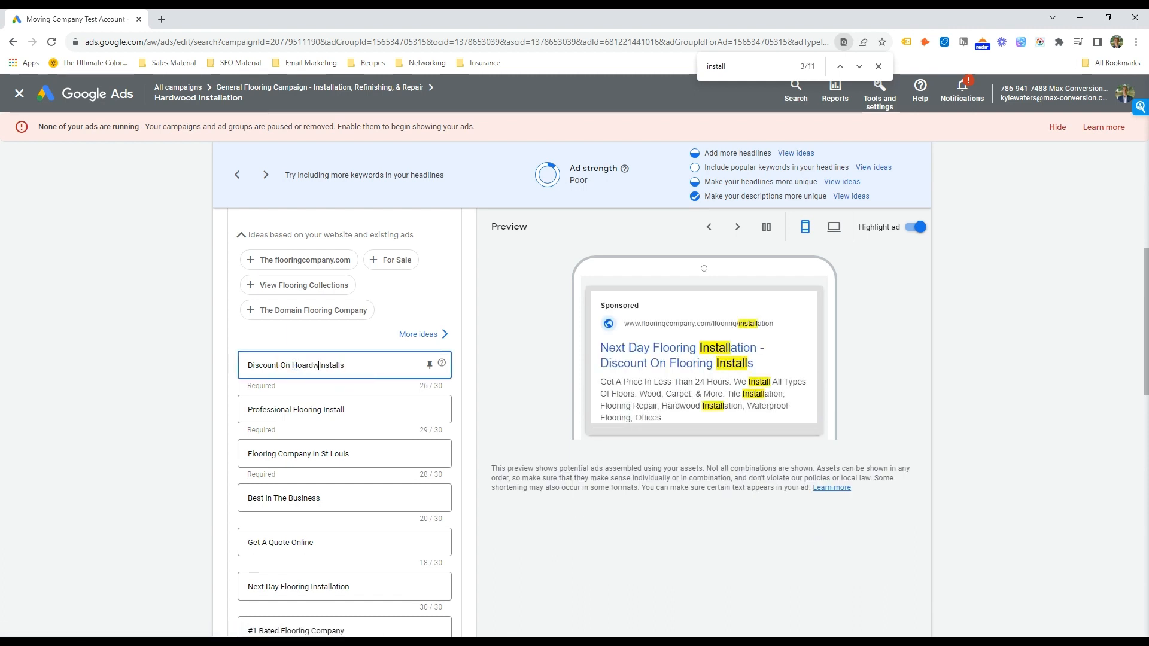
text(ood)
Step: Replace Flooring with Hardwood in the first part of the ad's display path
double_click(303, 365)
key(ctrl+c)
scroll(293, 333, up, 3)
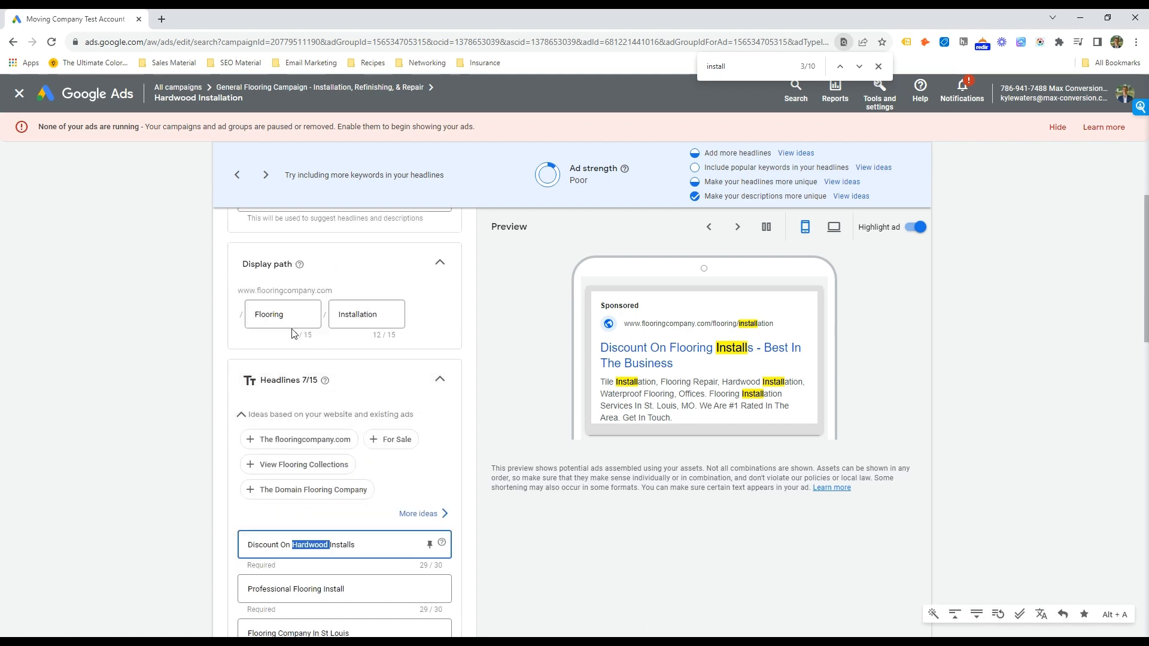
double_click(281, 318)
key(ctrl+v)
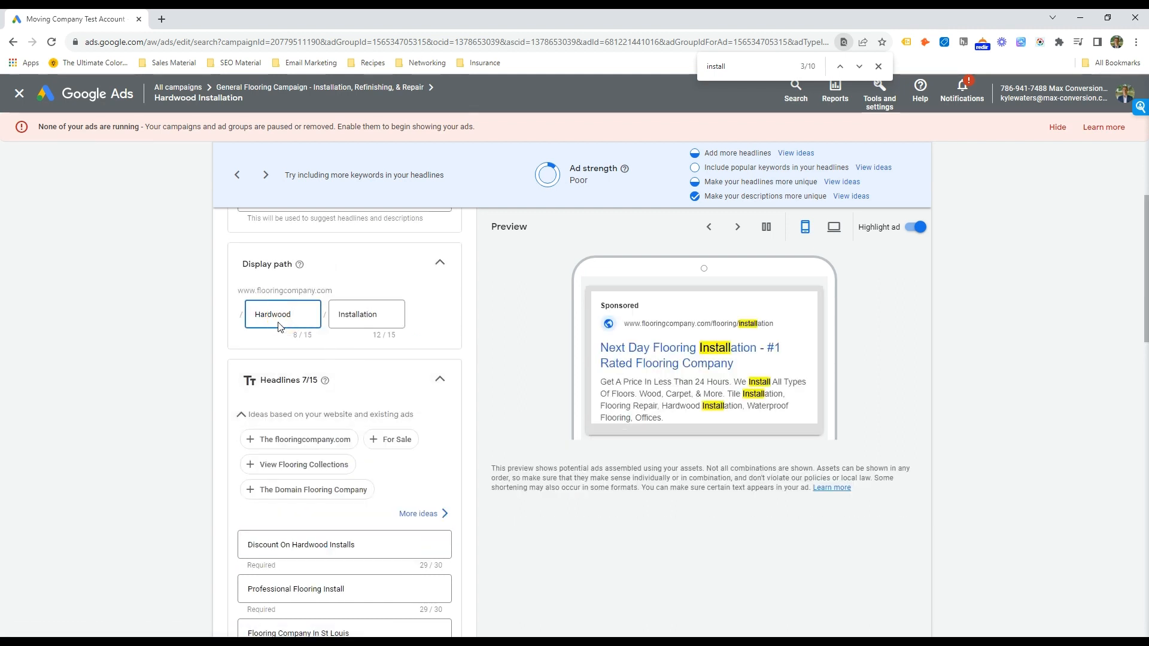
Step: Reword the flooring install headlines to Professional Hardwood Install and Next Day Hardwood Installation
double_click(287, 315)
key(ctrl+c)
scroll(314, 372, down, 4)
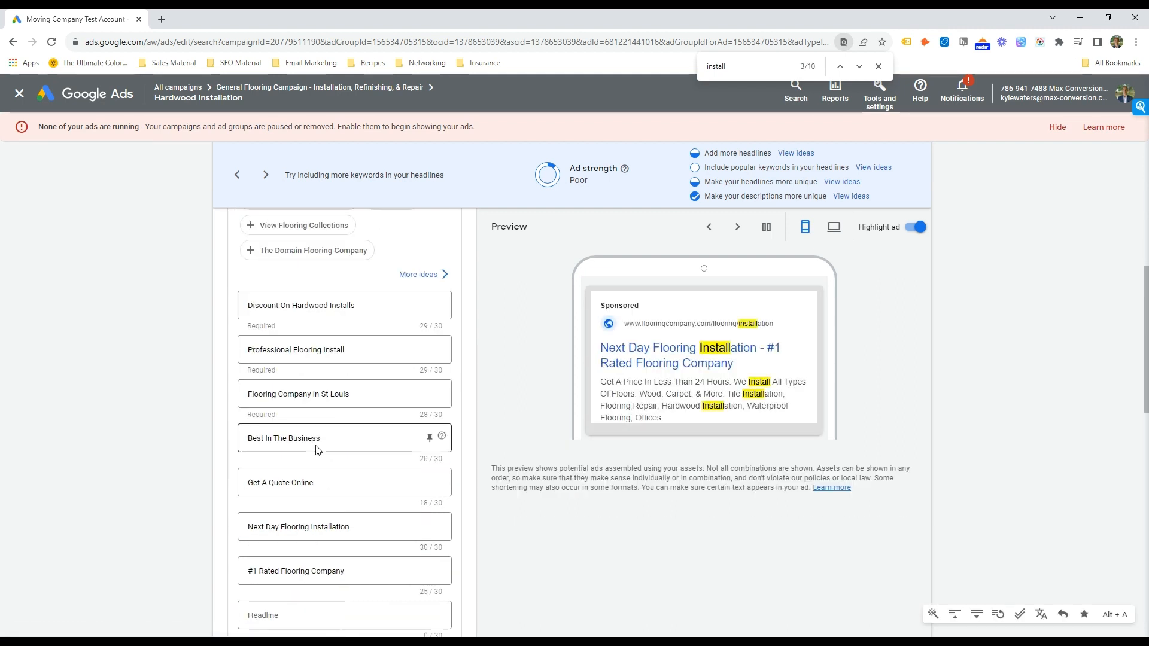
double_click(294, 350)
key(ctrl+v)
click(361, 350)
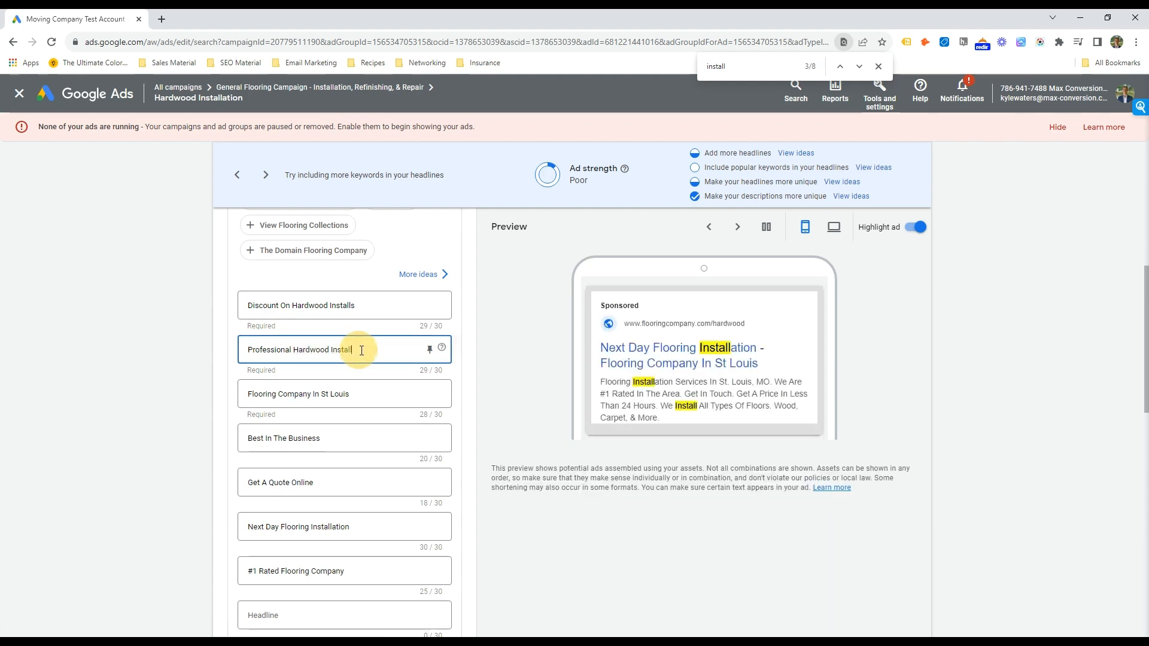
text(ers)
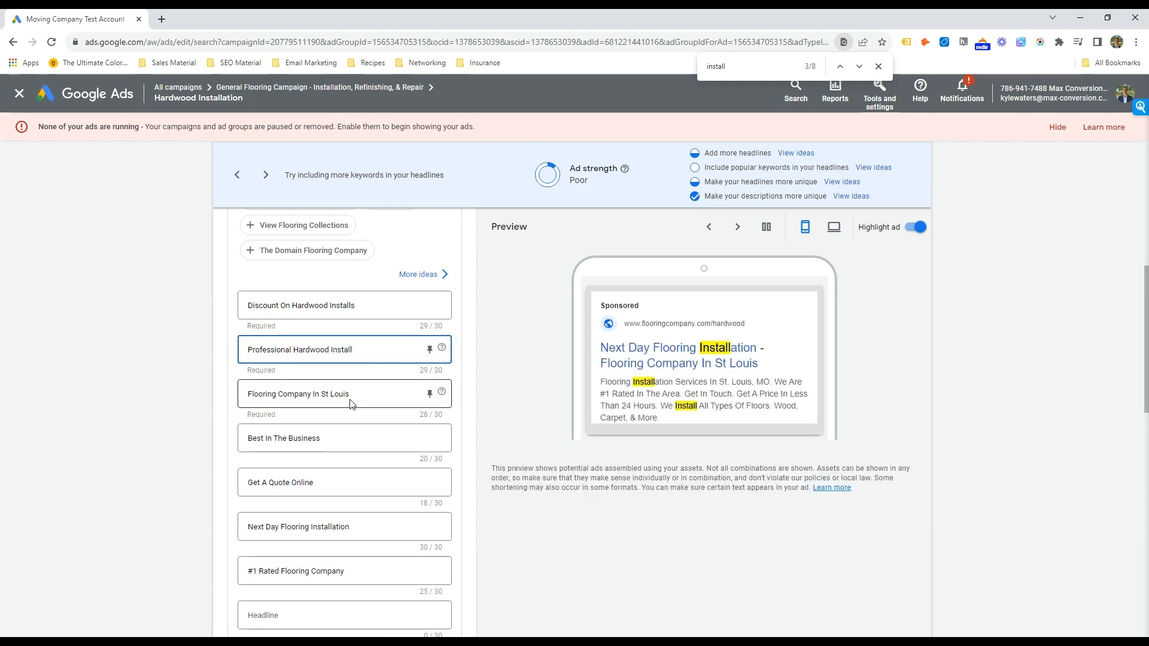
double_click(296, 527)
key(ctrl+v)
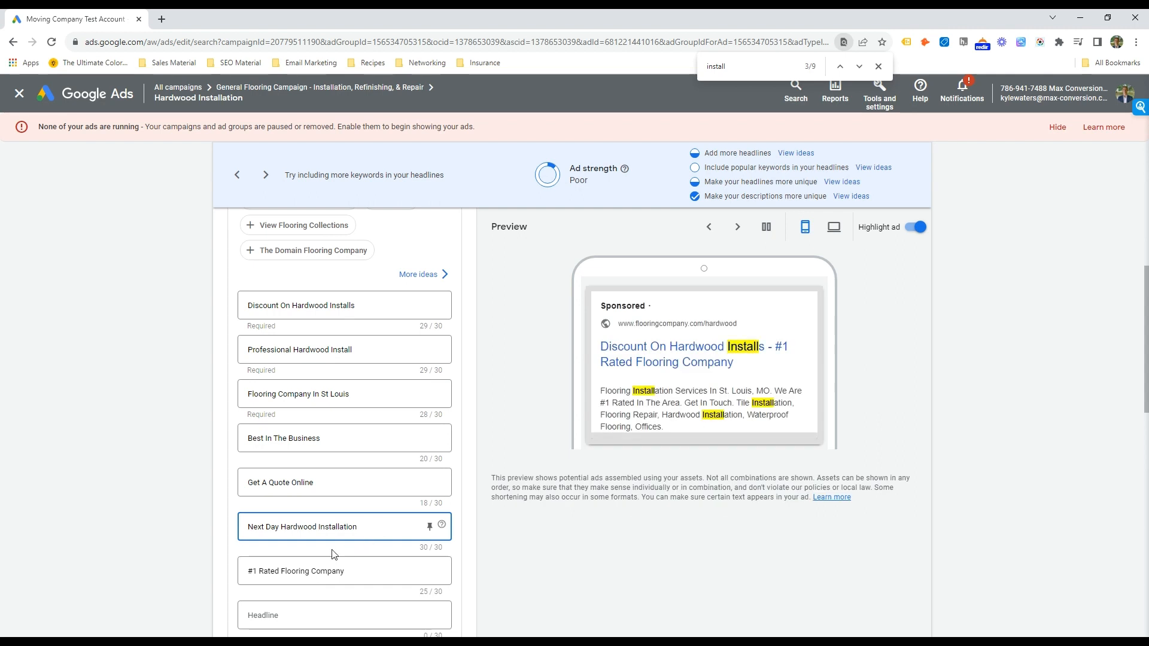
Step: Fill the first empty headline with Hardwood Installation Service
scroll(335, 556, down, 2)
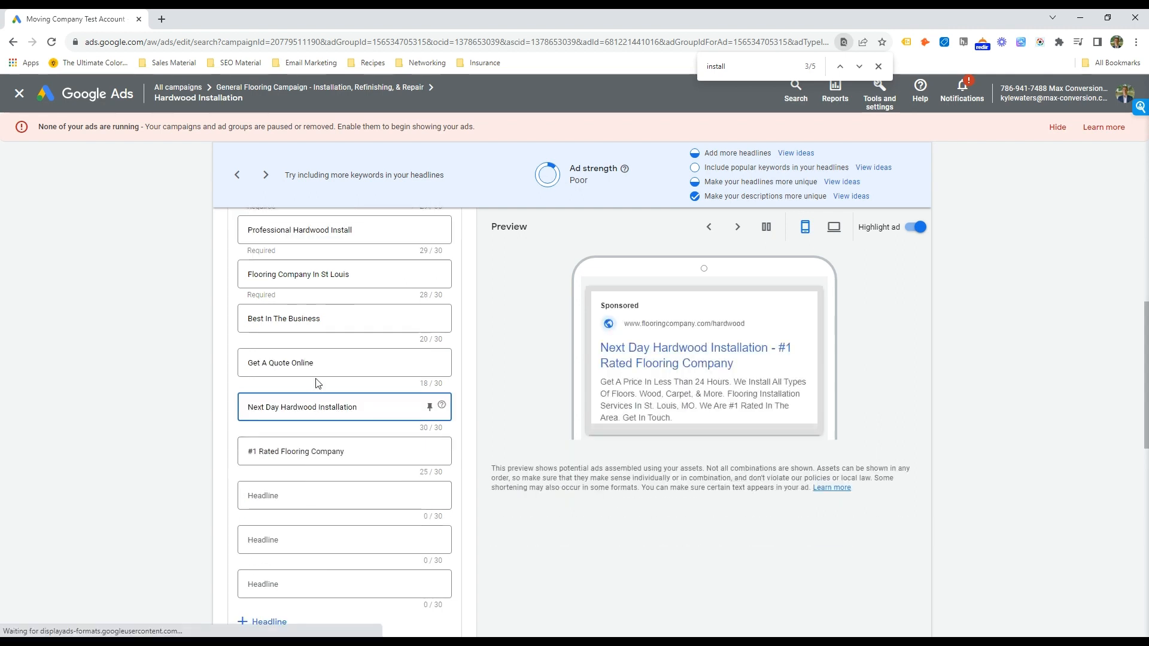
double_click(259, 276)
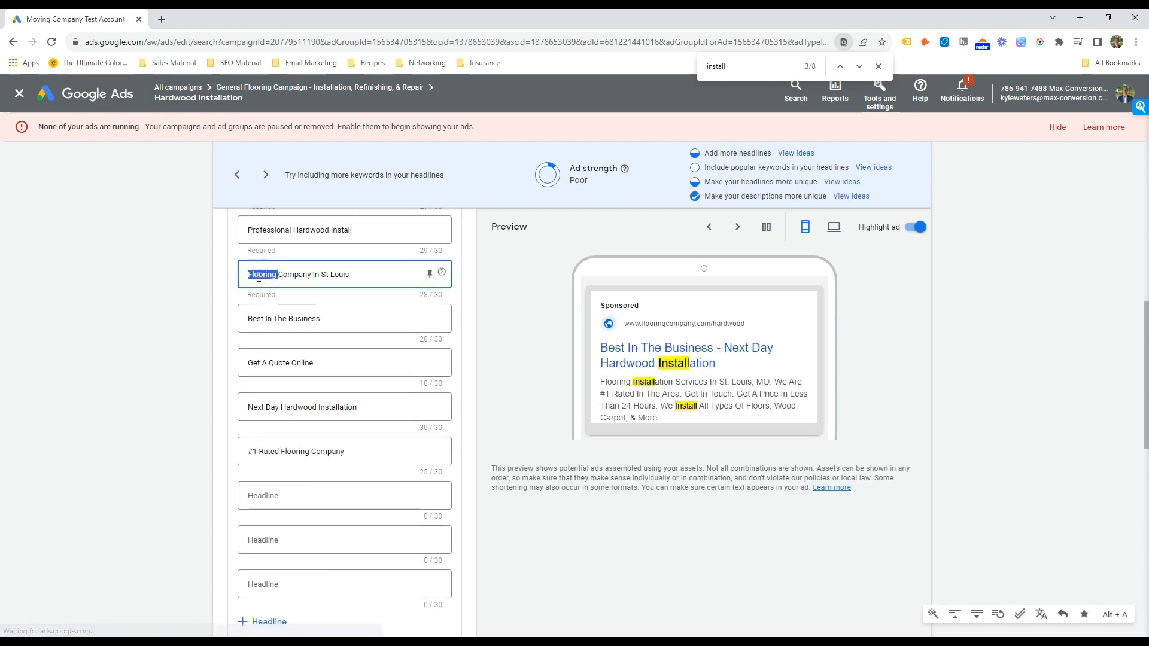
scroll(310, 456, down, 2)
click(276, 377)
text(Hardwood Installation Service)
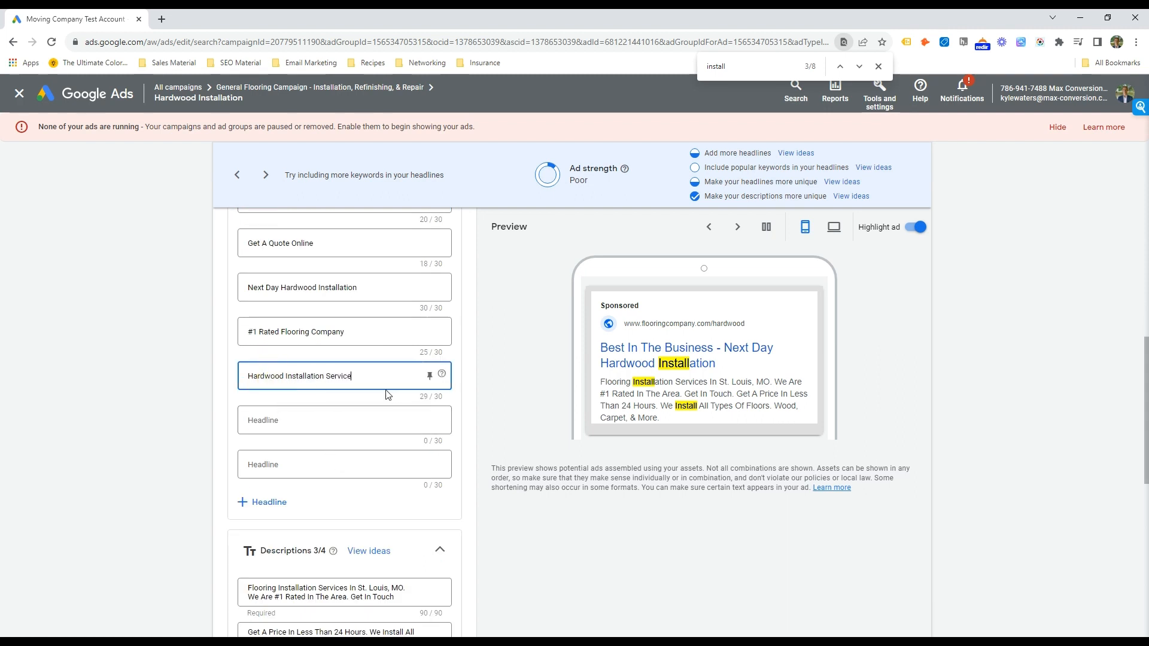
Step: Replace Flooring with Hardwood at the start of the first description, keeping it within the character limit
scroll(388, 395, down, 2)
double_click(264, 469)
key(ctrl+v)
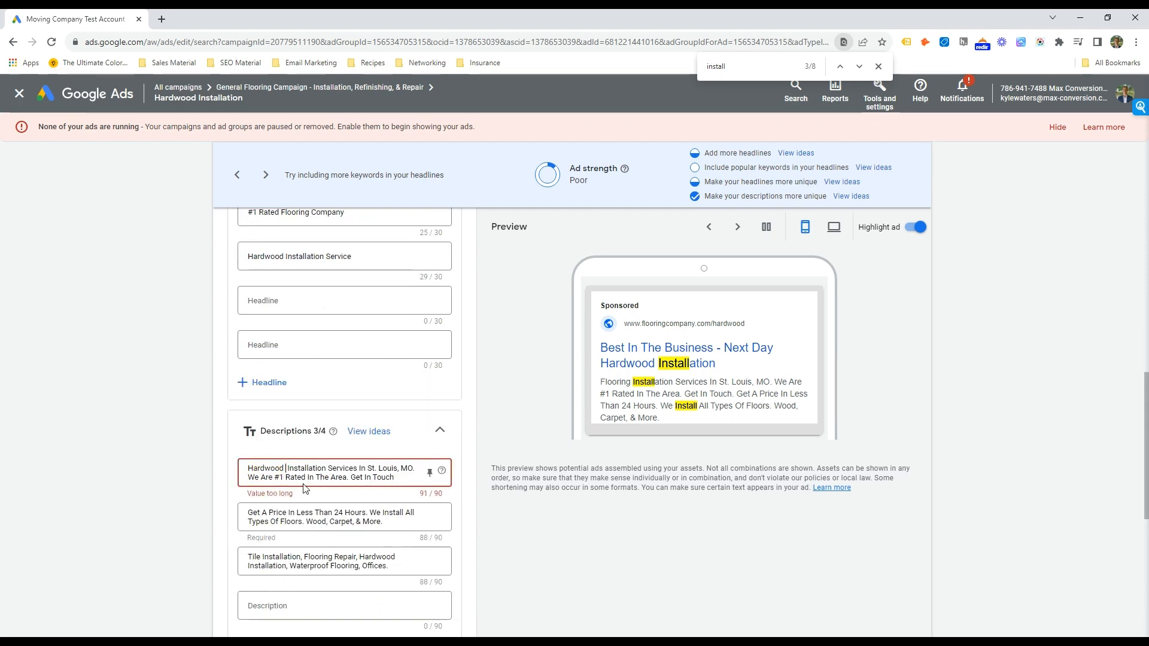
key(BackSpace)
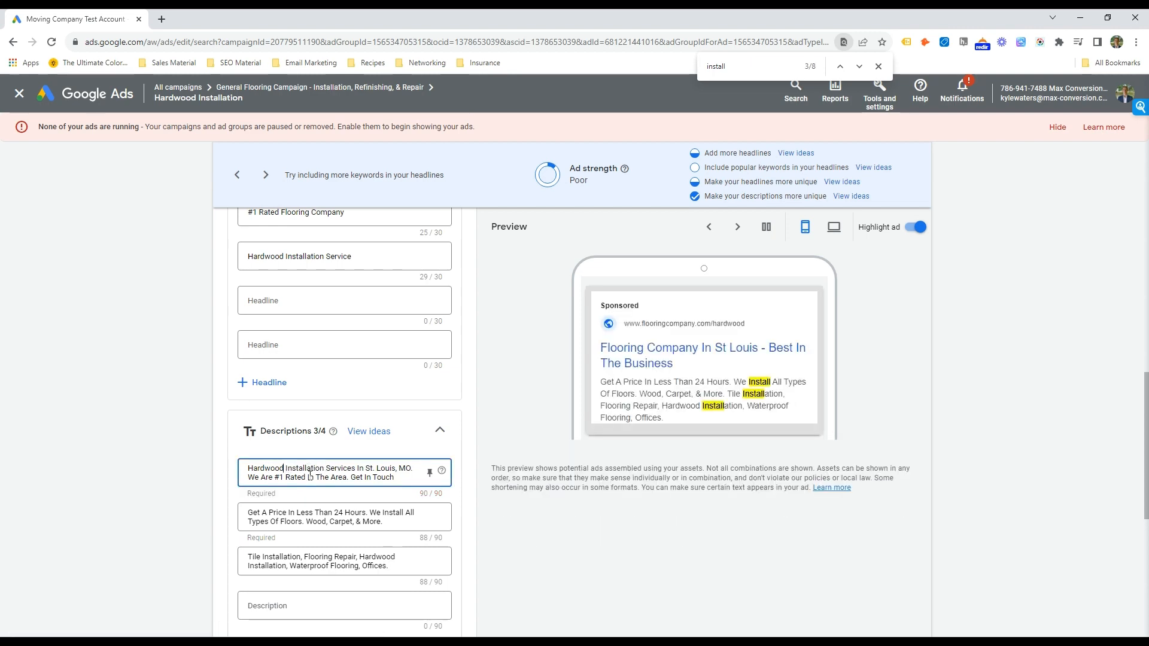
Step: Review the hardwood ad's descriptions, display path and headlines, and save the ad
drag(268, 557, 342, 567)
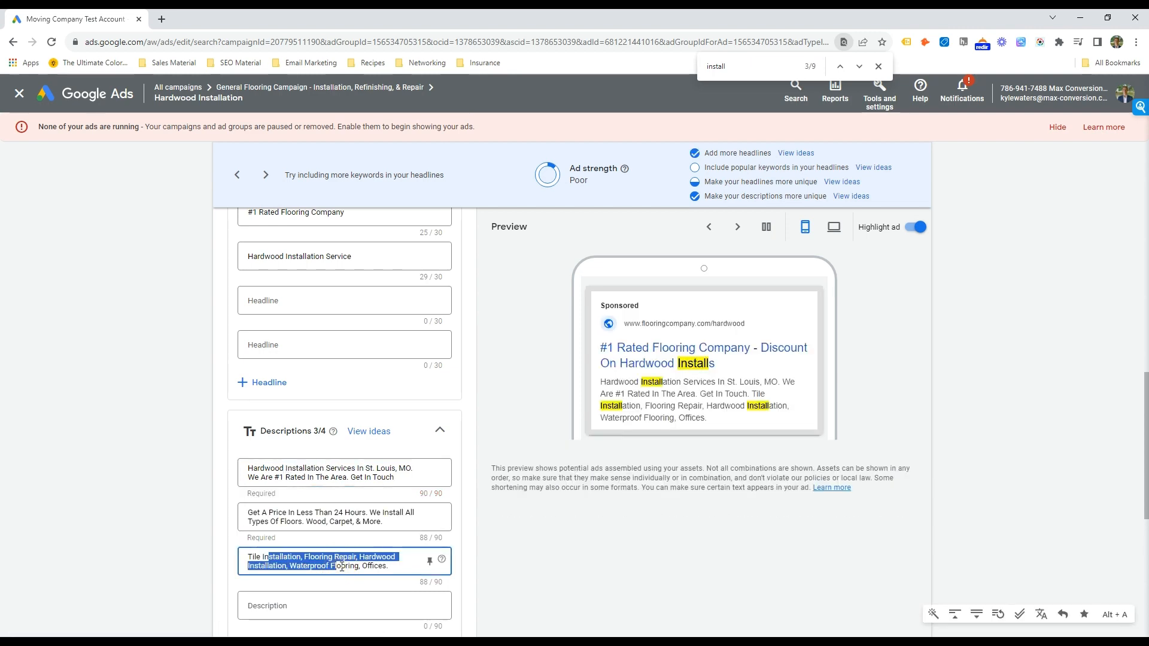
scroll(341, 567, down, 3)
scroll(300, 479, up, 2)
click(279, 418)
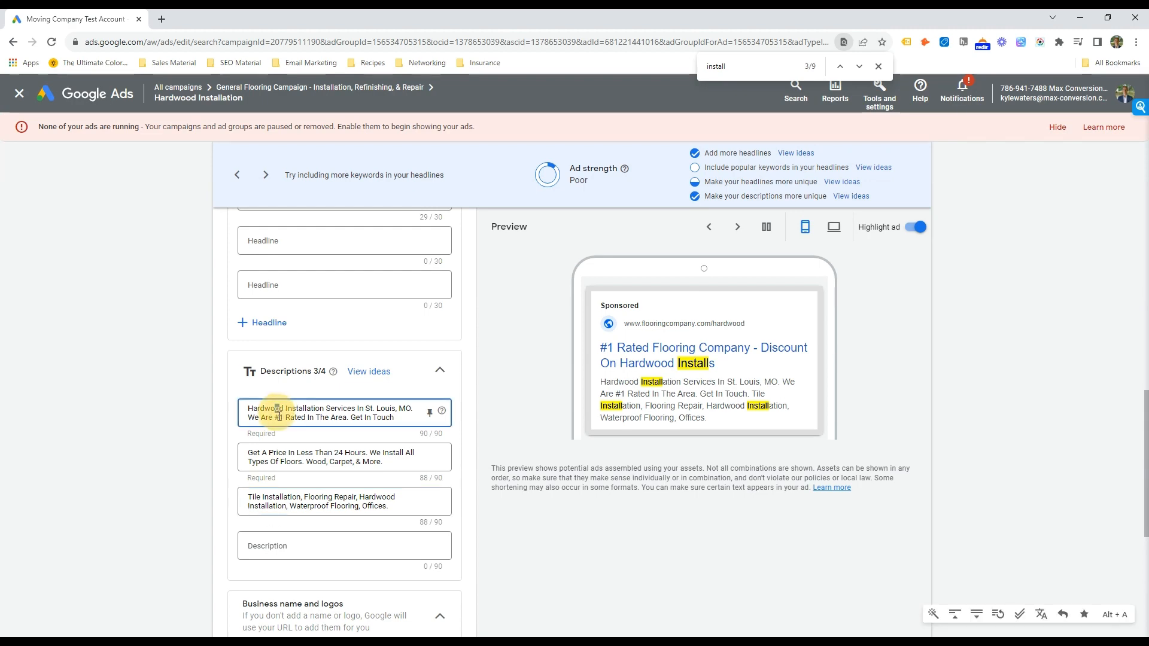
scroll(355, 337, up, 7)
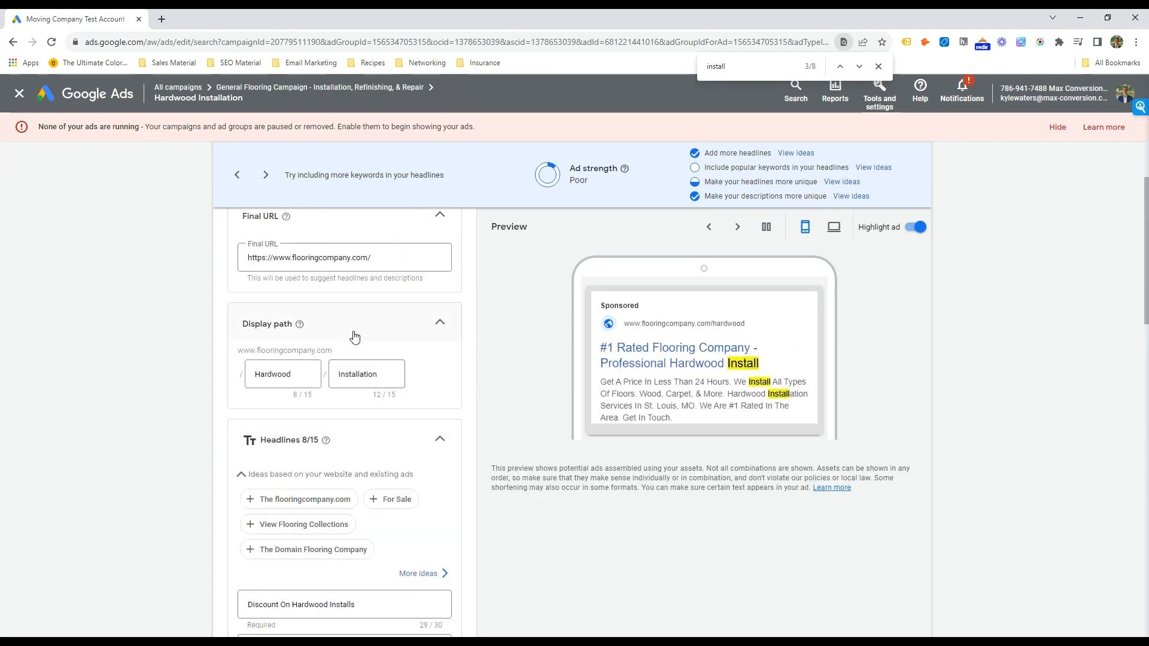
scroll(355, 337, down, 2)
scroll(352, 326, up, 2)
scroll(359, 347, down, 6)
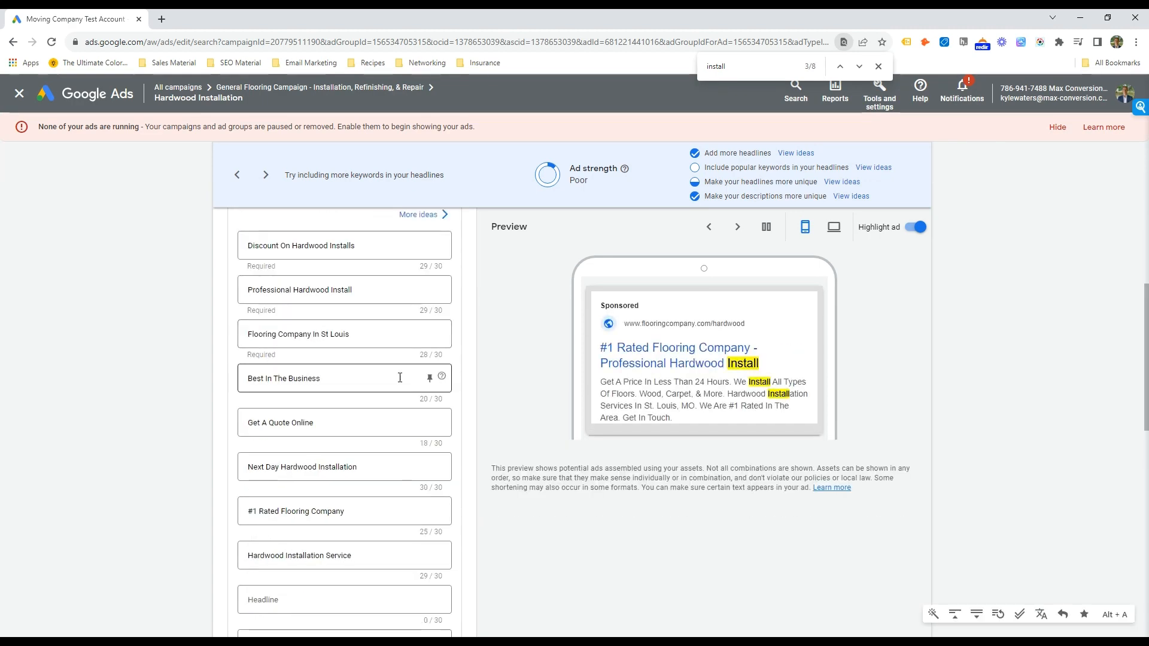
scroll(400, 378, down, 10)
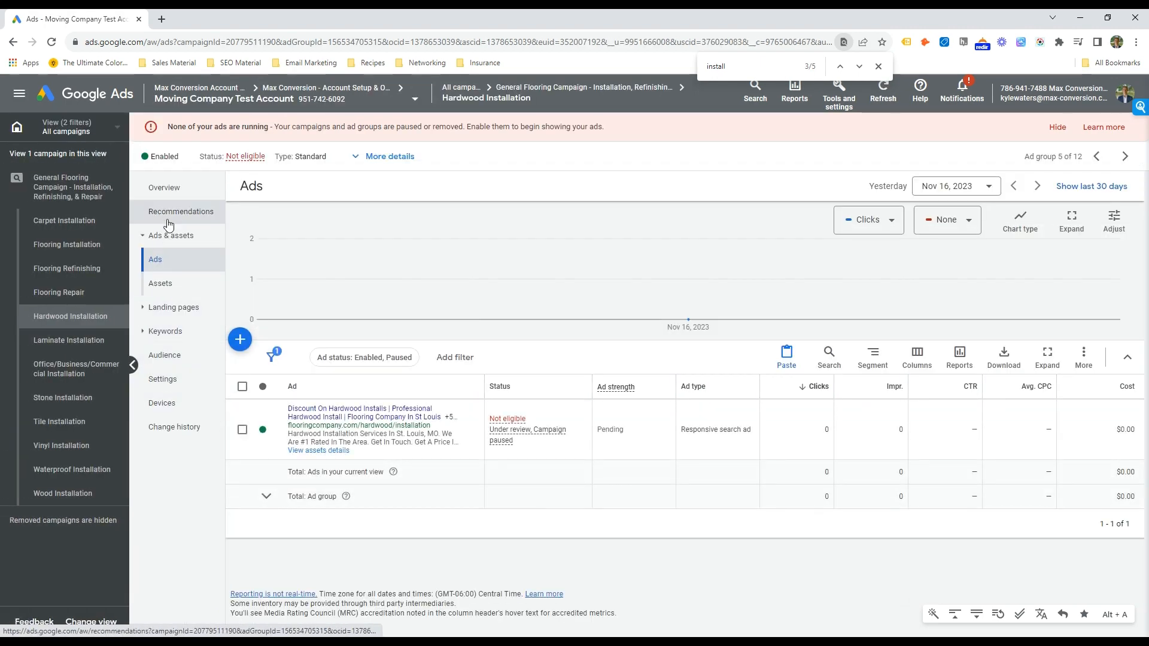
Step: Return to the campaign's ad groups and check the next flooring type, Wood, in the Flooring Ad Groups Notepad list
click(172, 193)
click(76, 185)
click(168, 262)
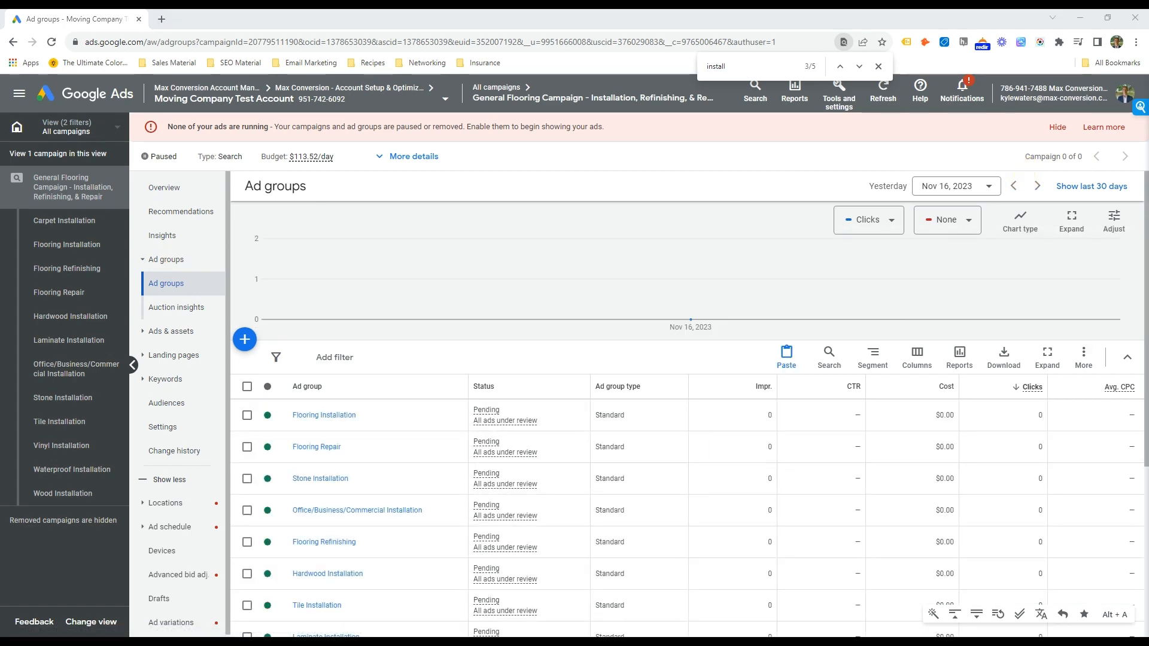
drag(1148, 185, 966, 185)
drag(880, 427, 852, 416)
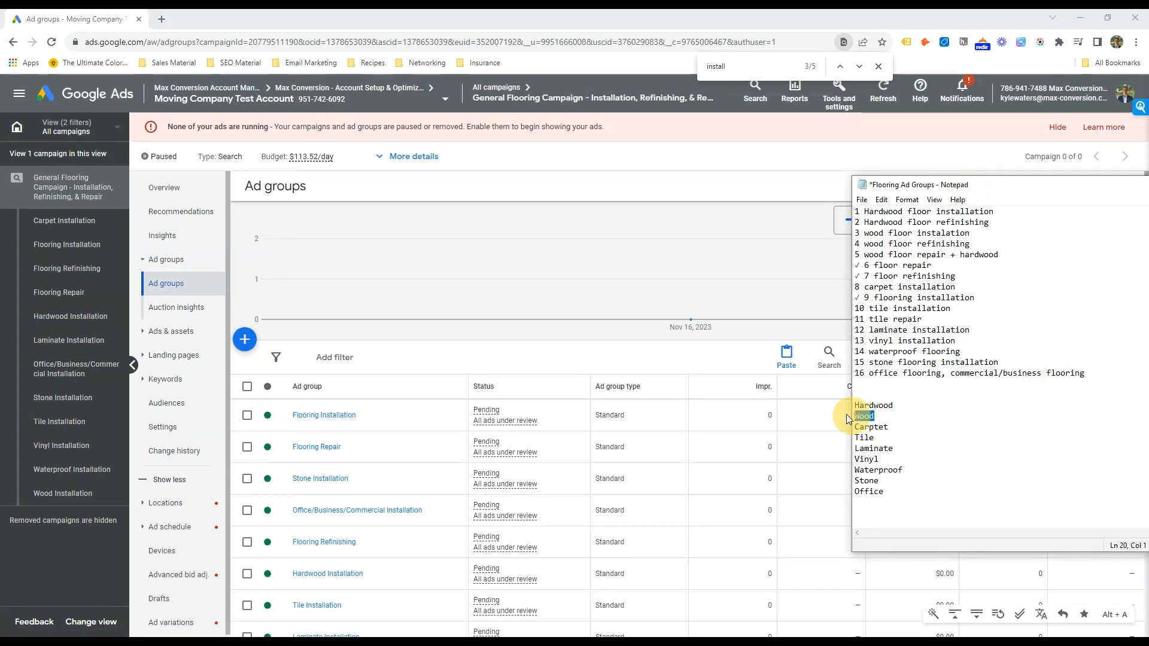
drag(948, 185, 1148, 182)
Step: Open the Wood Installation ad group and permanently remove all of its copied keywords
scroll(394, 476, down, 1)
scroll(393, 479, down, 2)
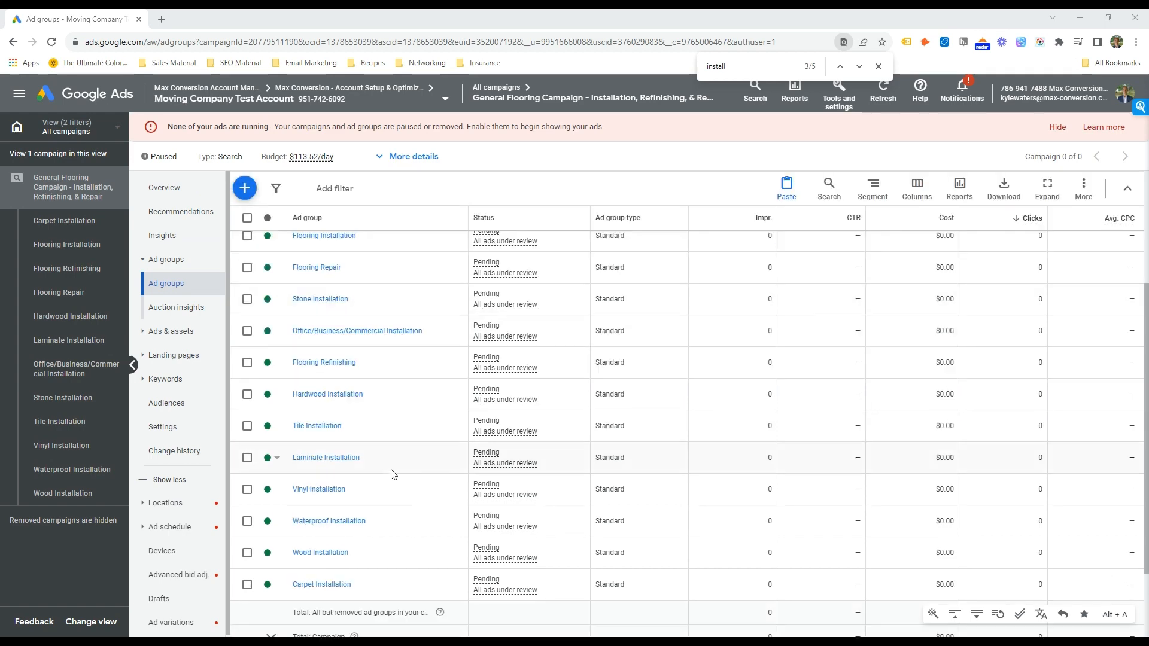
click(333, 552)
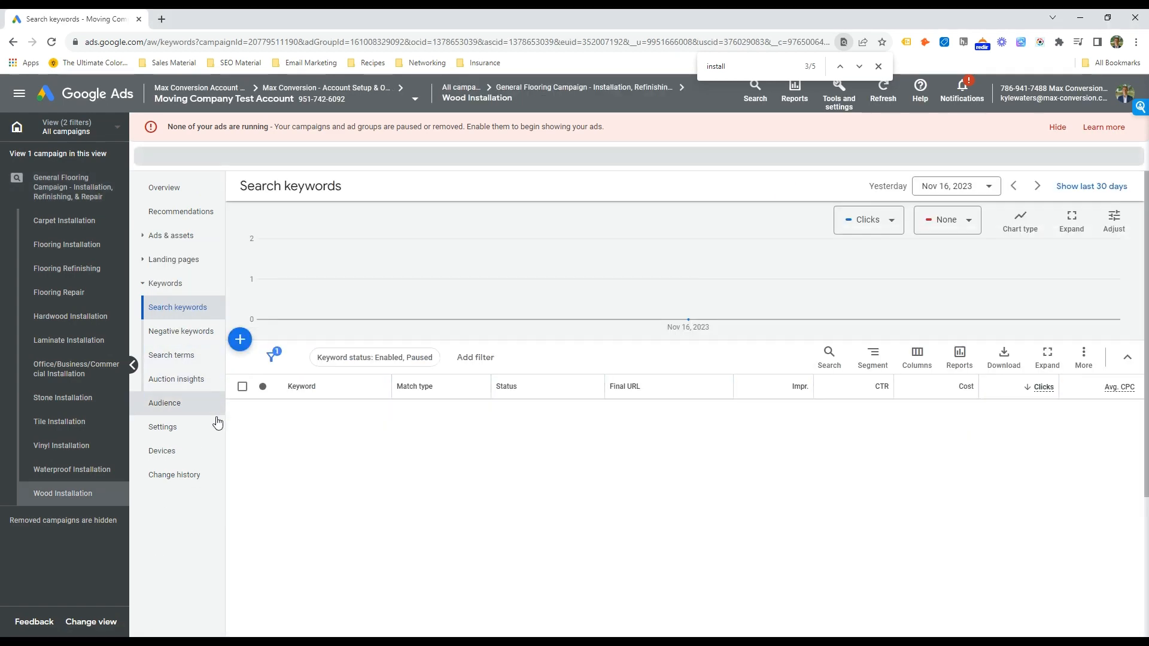
click(242, 386)
click(323, 358)
click(213, 328)
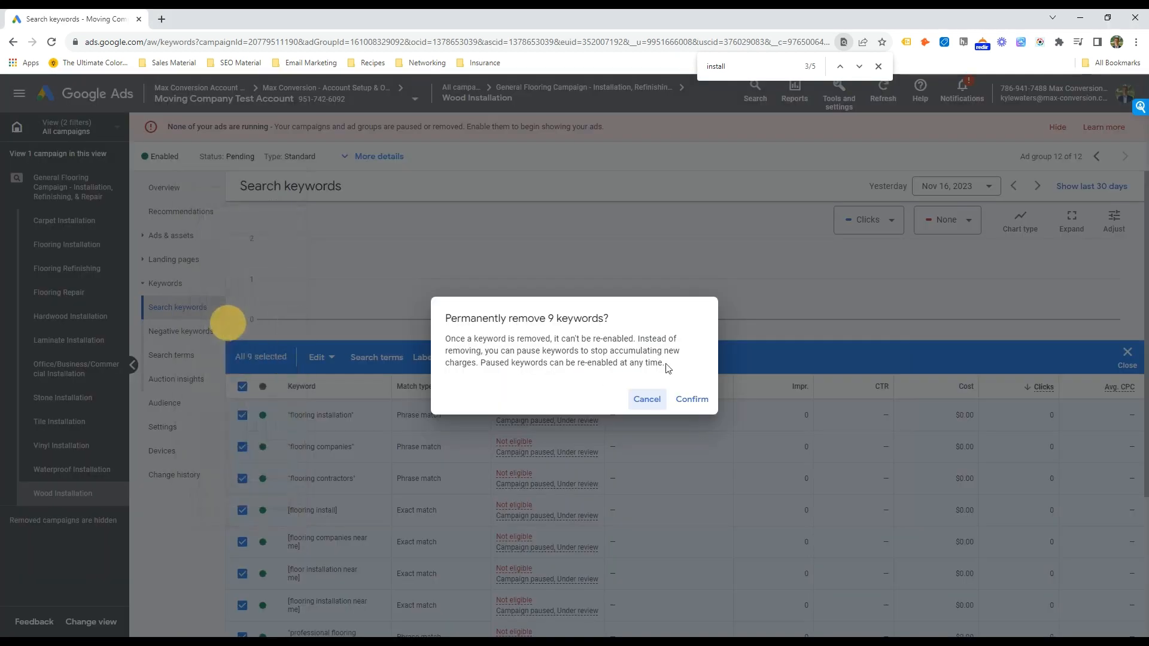
click(694, 400)
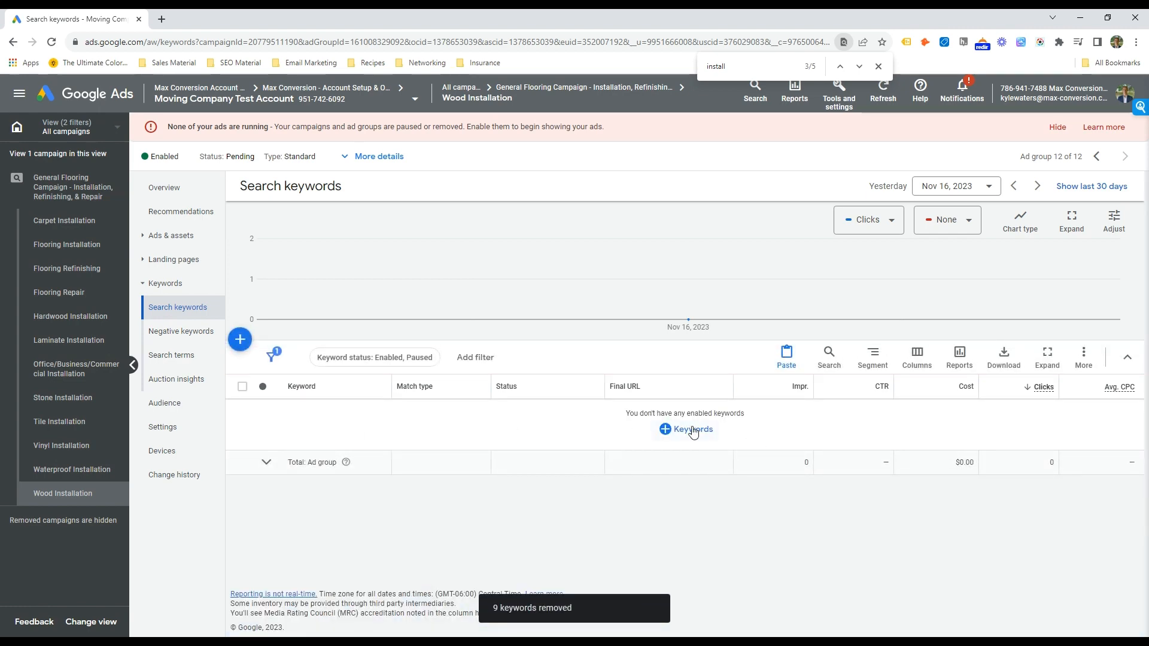
Step: Start adding keywords to the Wood Installation ad group and get keyword ideas for wood installation
click(693, 431)
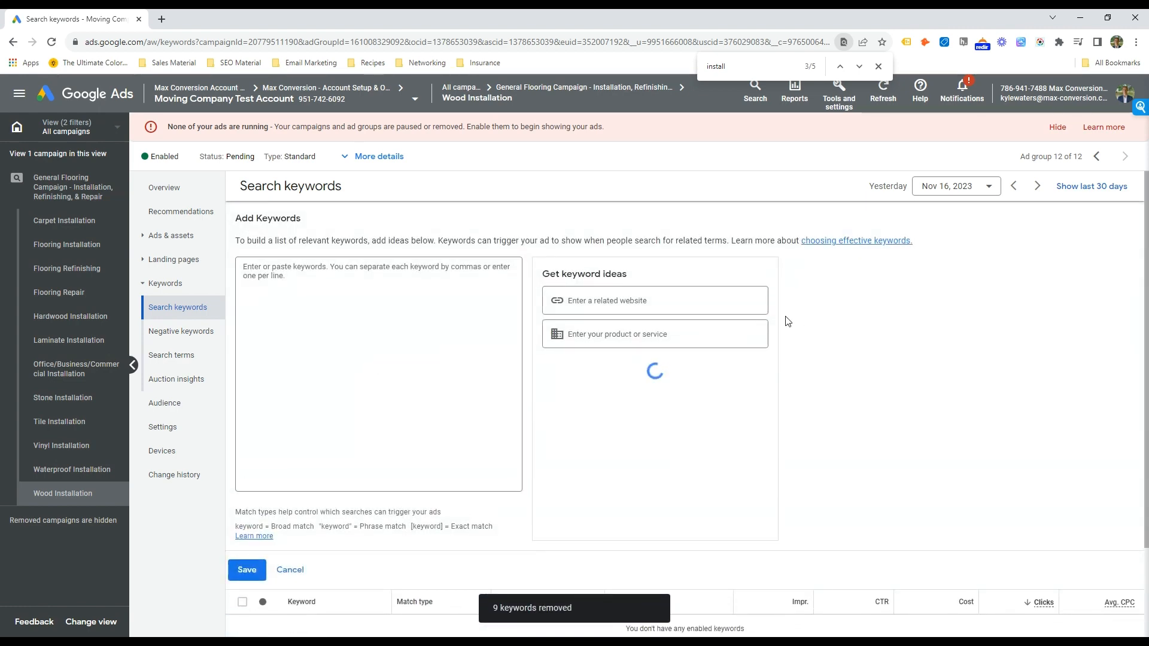
click(656, 340)
text(wood installatio)
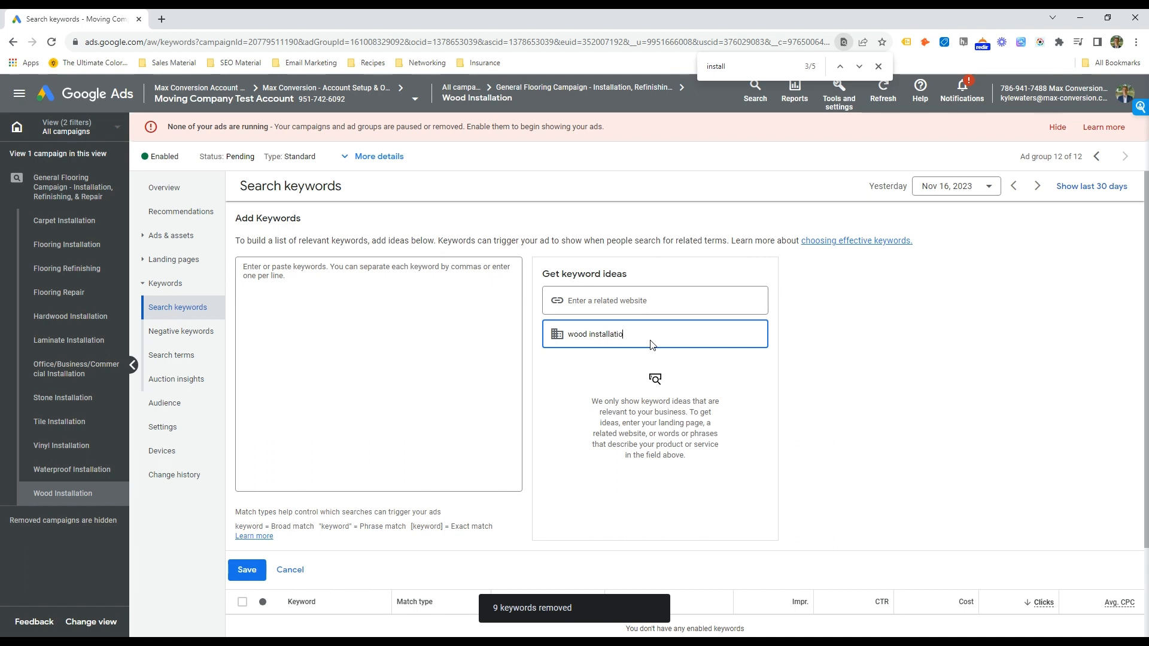
text(n)
key(Return)
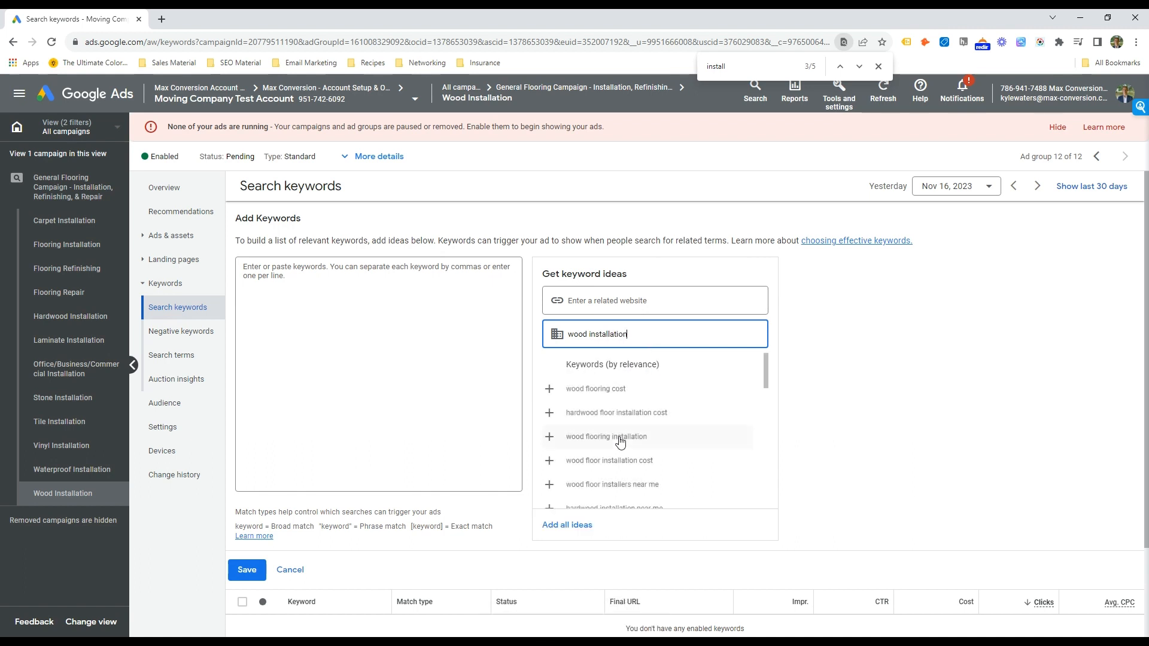
Step: Enter wood flooring install and wood flooring installation as the first keywords for the Wood Installation ad group
click(618, 397)
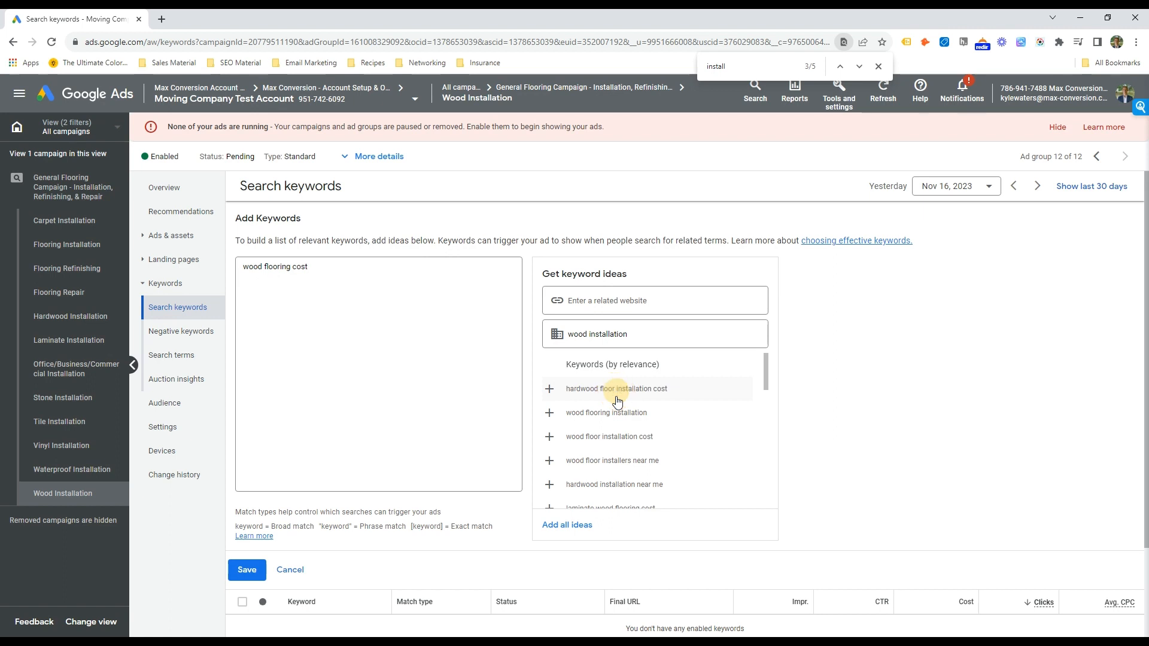
click(412, 302)
double_click(412, 303)
text(install)
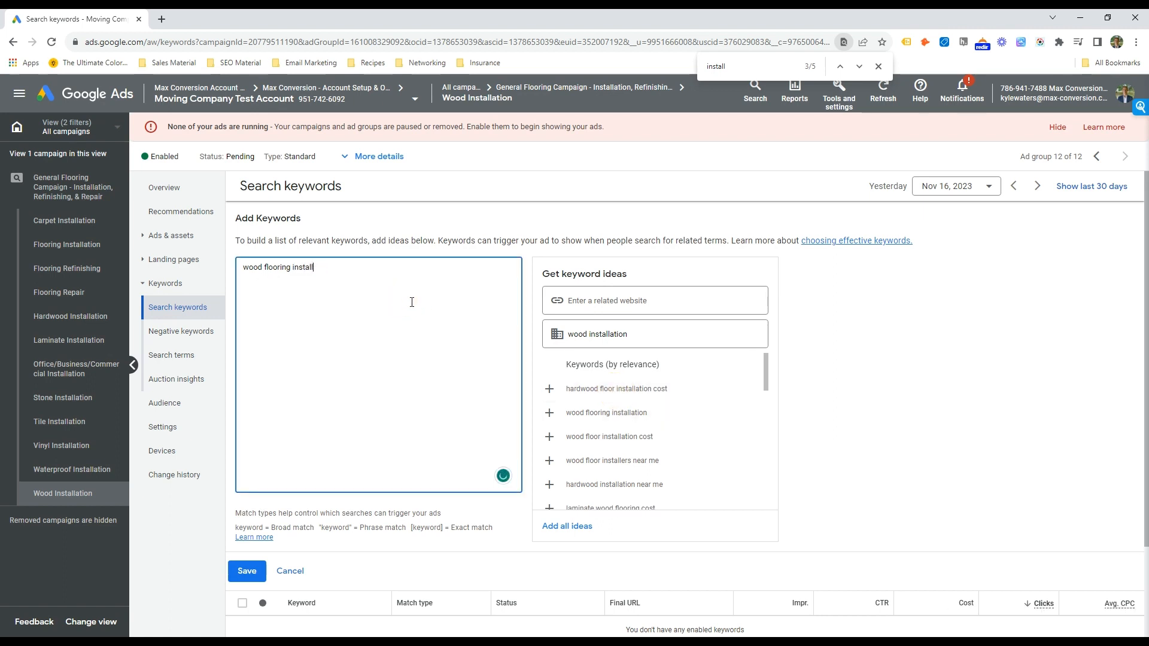
key(ctrl+a)
key(ctrl+c)
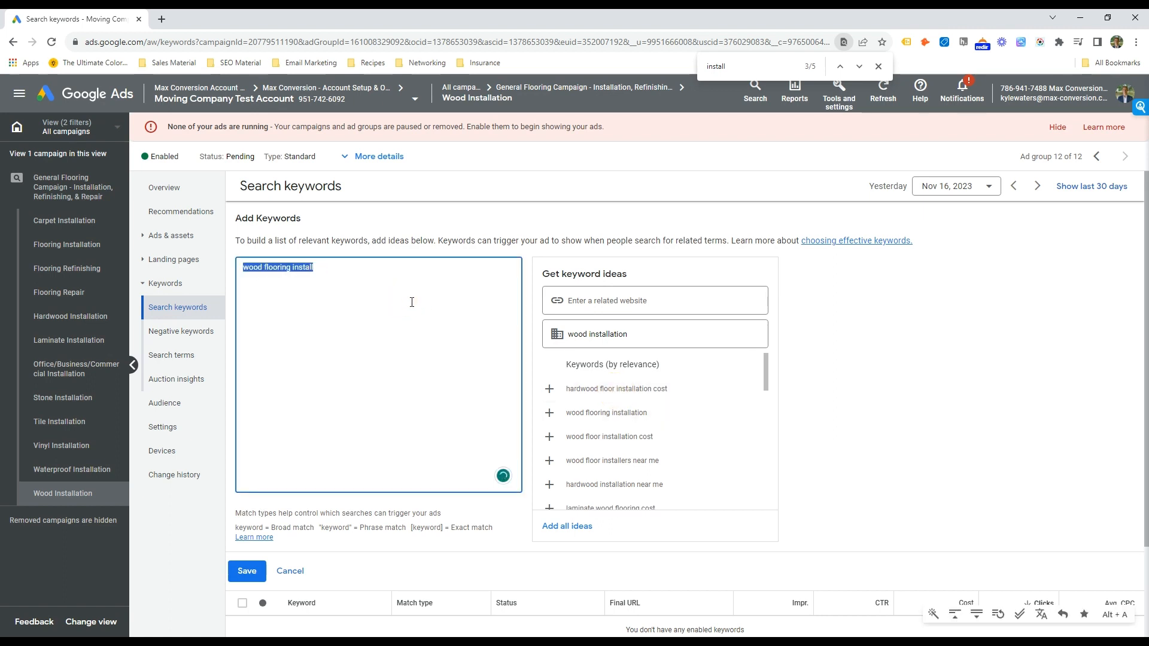
key(ctrl+Left)
key(ctrl+Left)
key(ctrl+v)
text(ation)
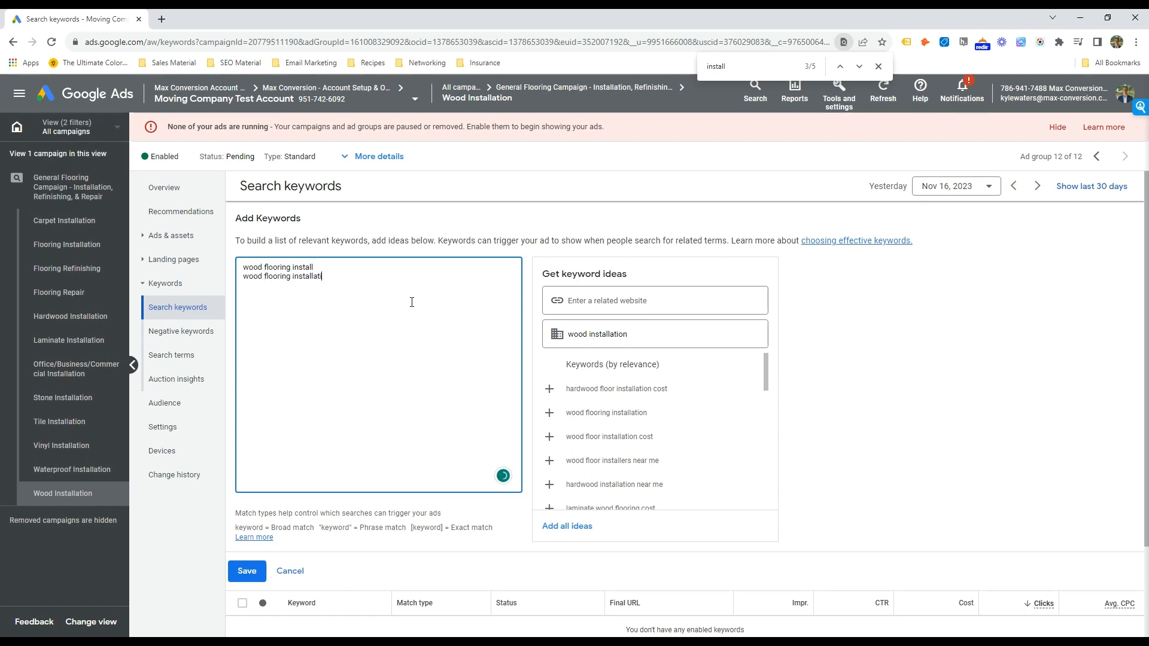
key(Return)
Step: Add the keywords wood installation service, wood flooring contractor, wood flooring service and wood flooring company, correcting any misspelling
click(651, 332)
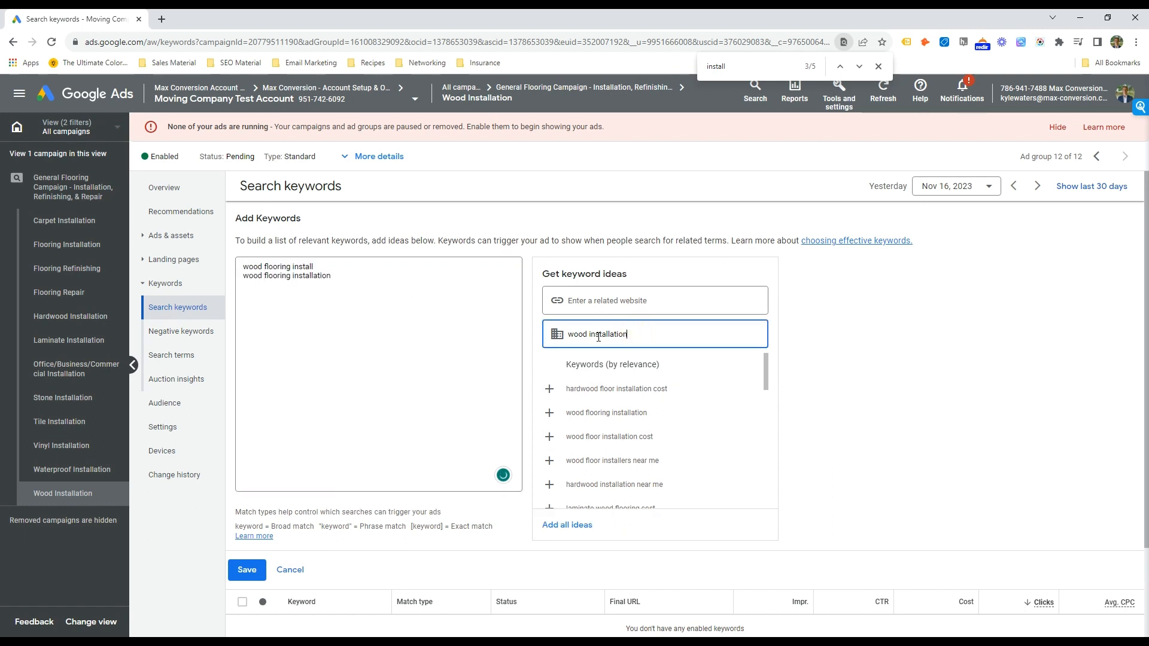
text(service)
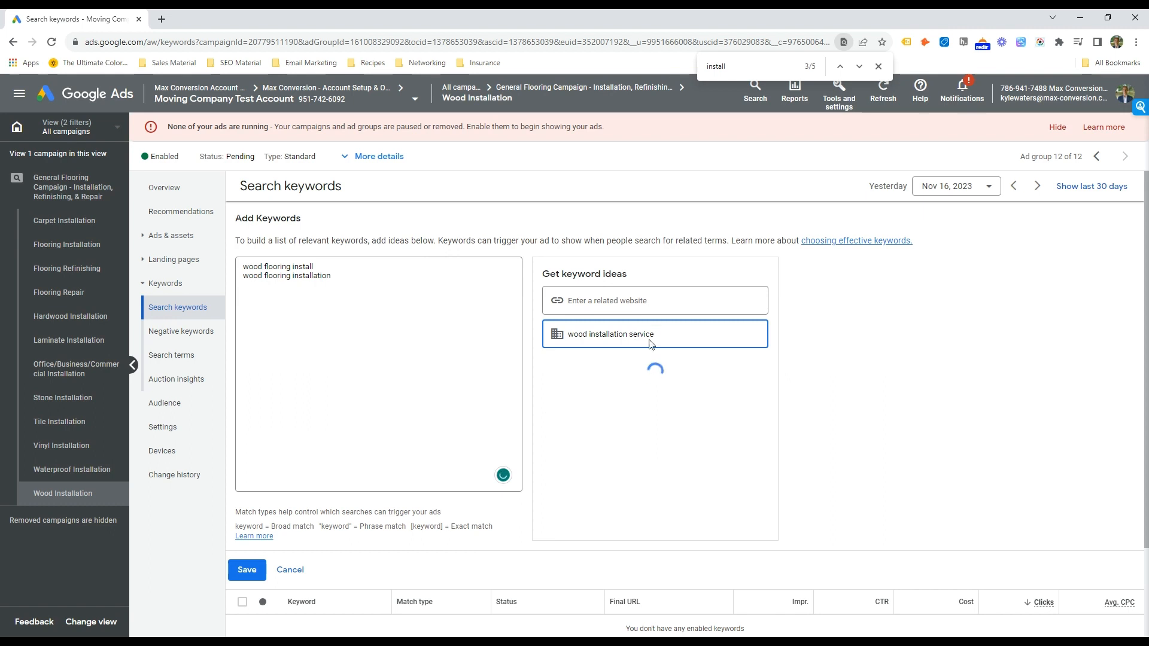
key(ctrl+a)
key(ctrl+c)
click(354, 336)
key(ctrl+v)
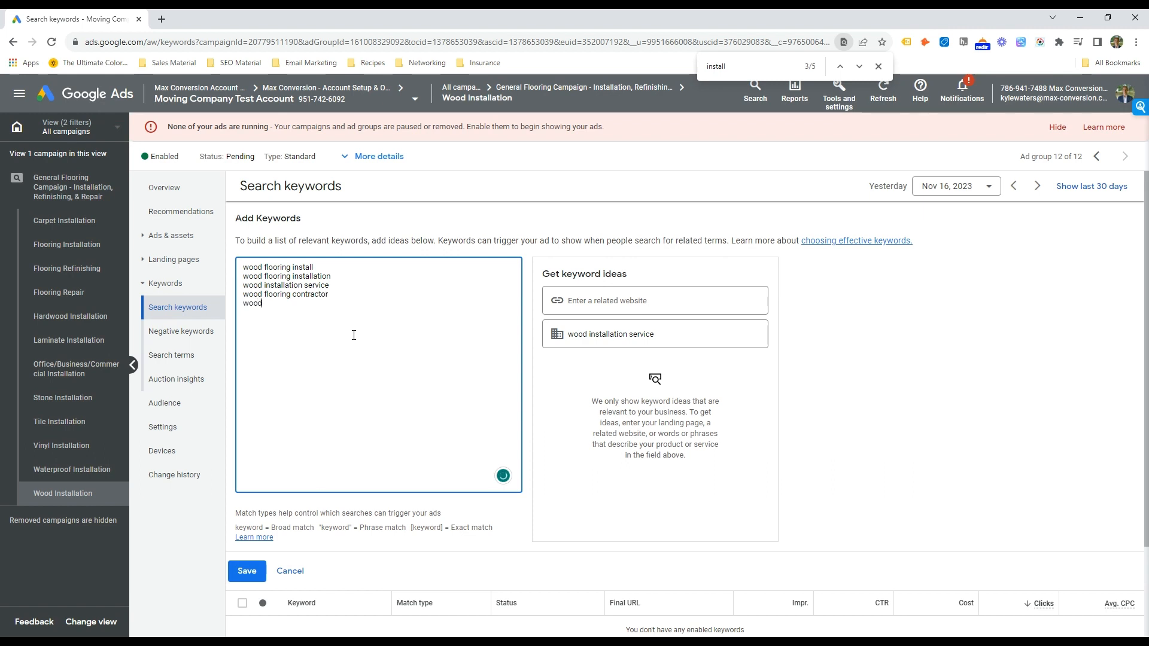
text(clooring service)
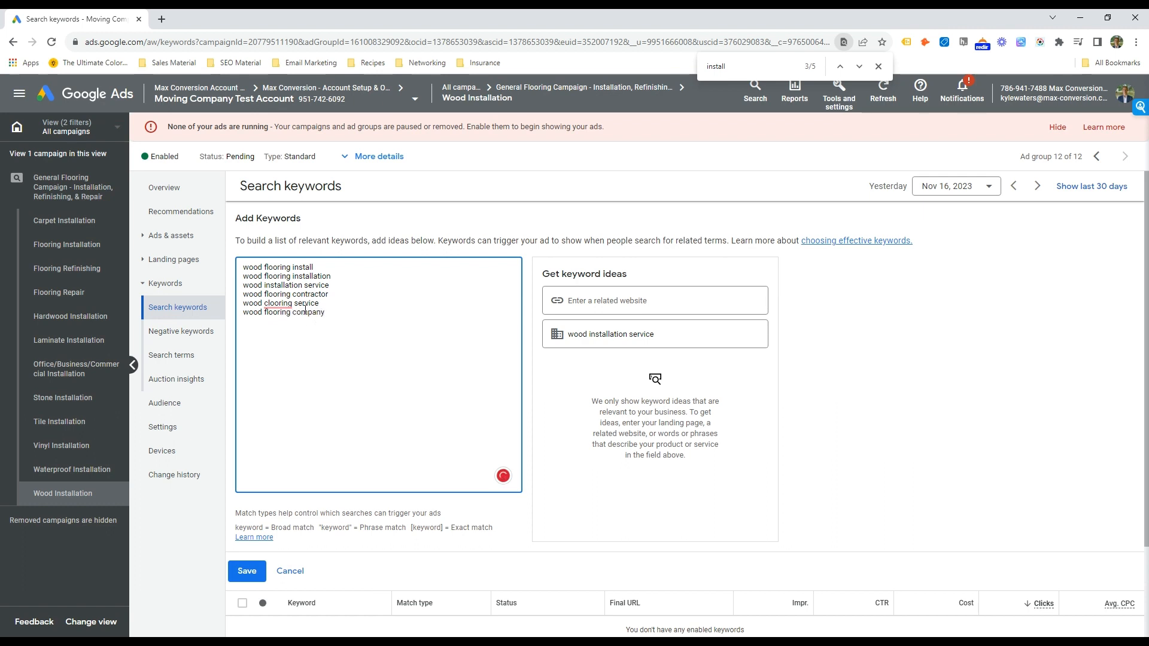
right_click(288, 303)
click(305, 335)
Step: Enclose all six wood keywords in quotation marks to make them phrase match, and save them
text(")
key(Up)
text(")
key(Up)
text(")
key(Up)
text(")
key(Up)
key(Home)
text(")
key(Down)
key(Home)
text(" )
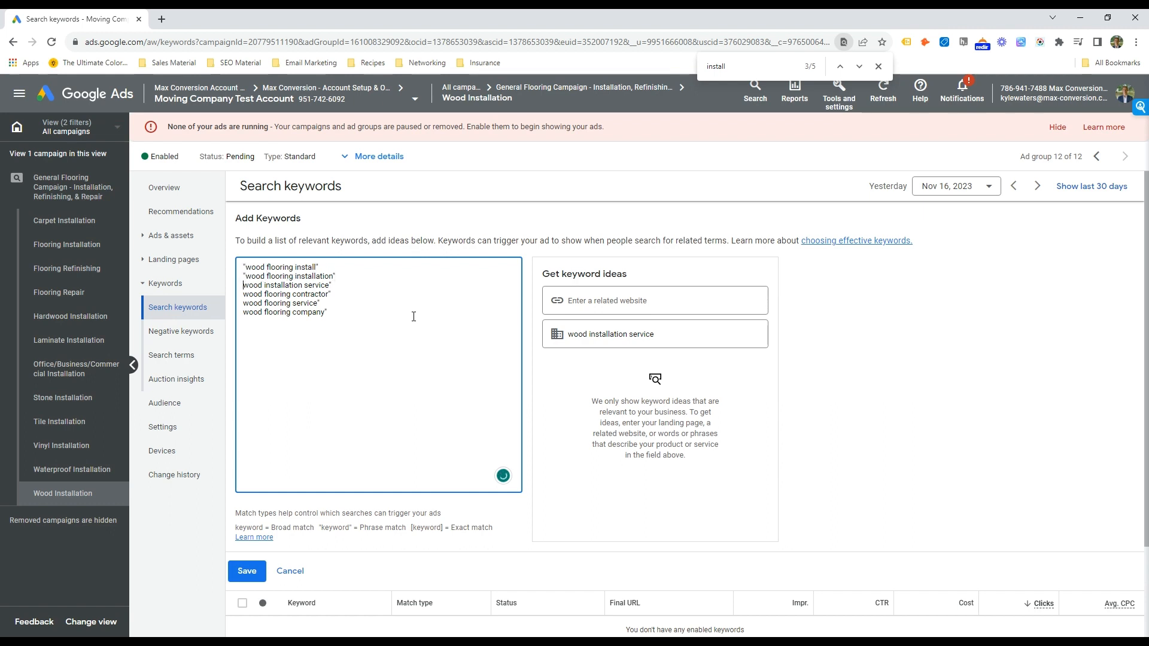
text(")
key(Down)
key(Home)
text(")
key(Down)
key(Home)
text(")
key(Down)
key(Home)
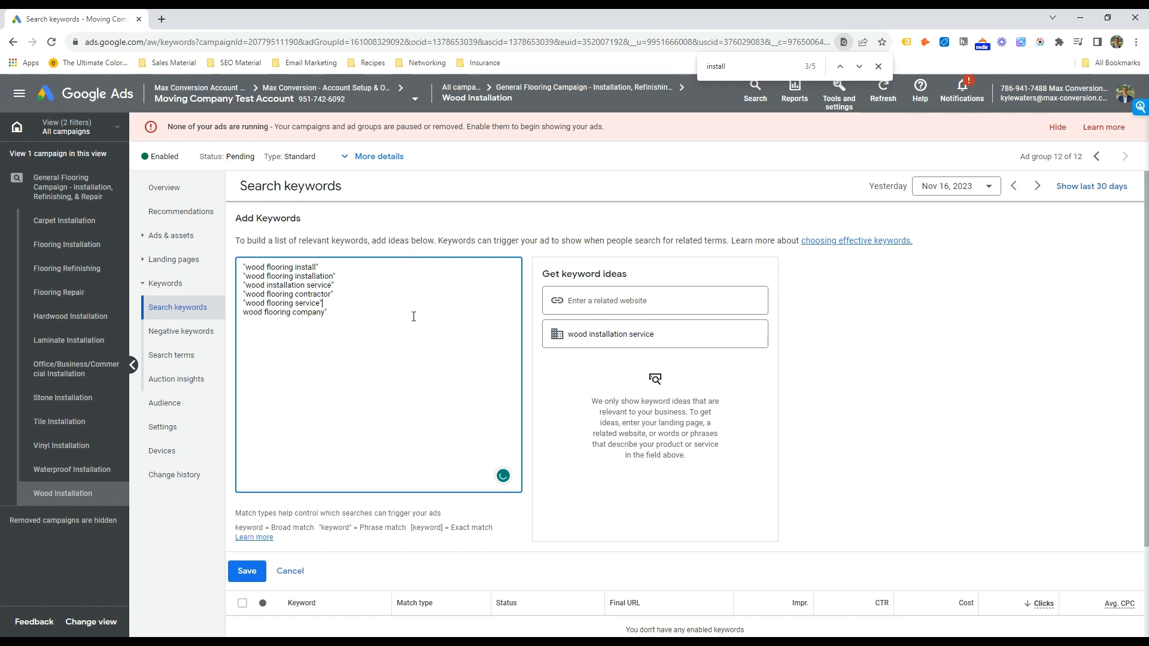
text(")
click(246, 572)
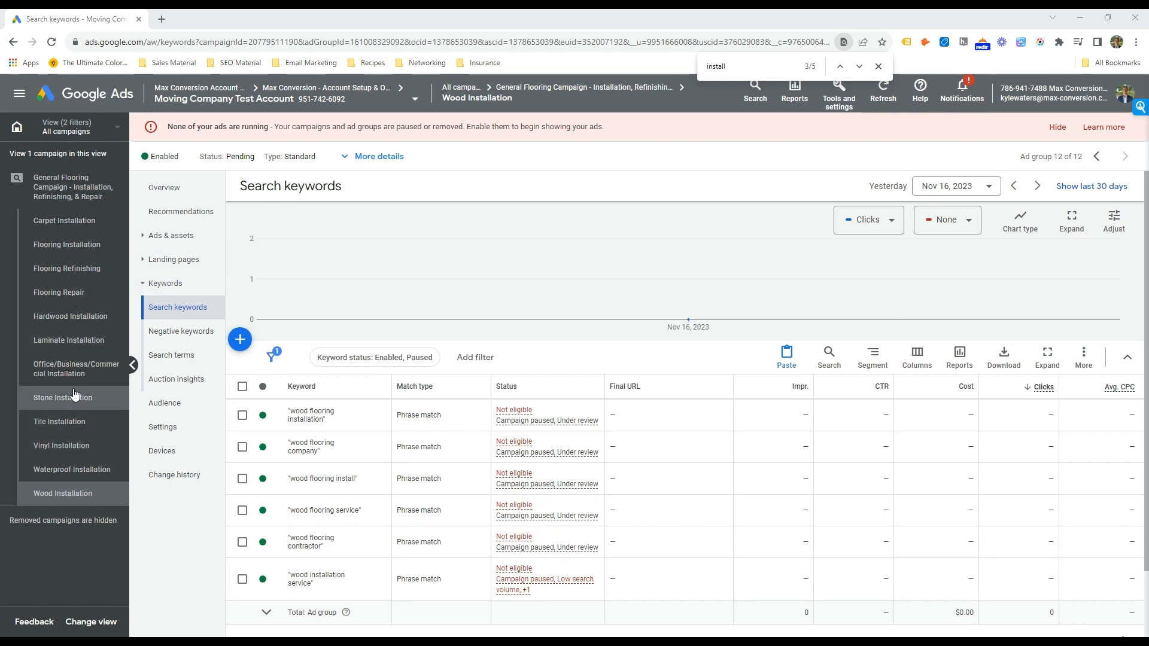
Step: Open the Carpet Installation ad group's keywords and permanently remove all of them
click(64, 220)
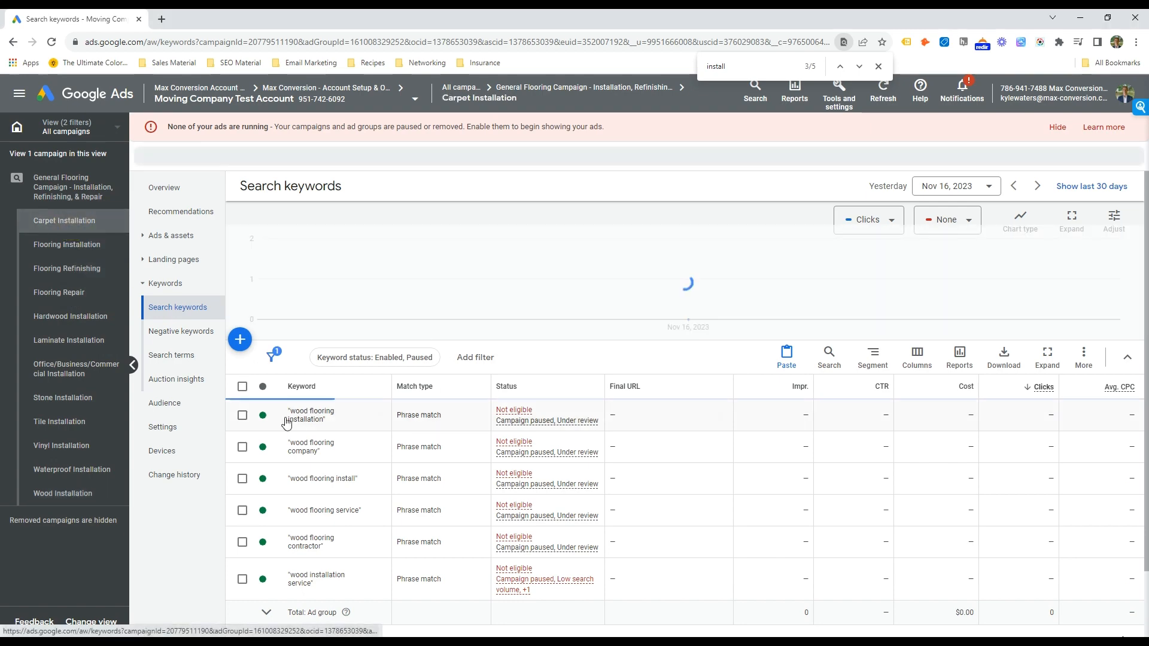
click(241, 386)
click(317, 357)
click(222, 332)
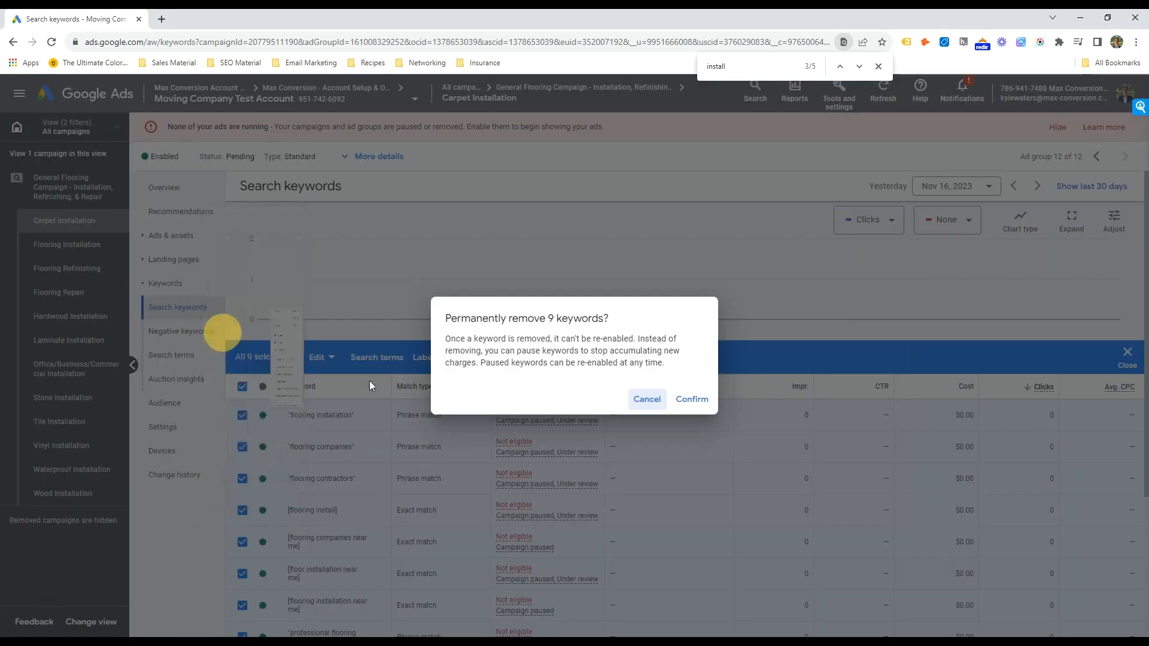
click(692, 399)
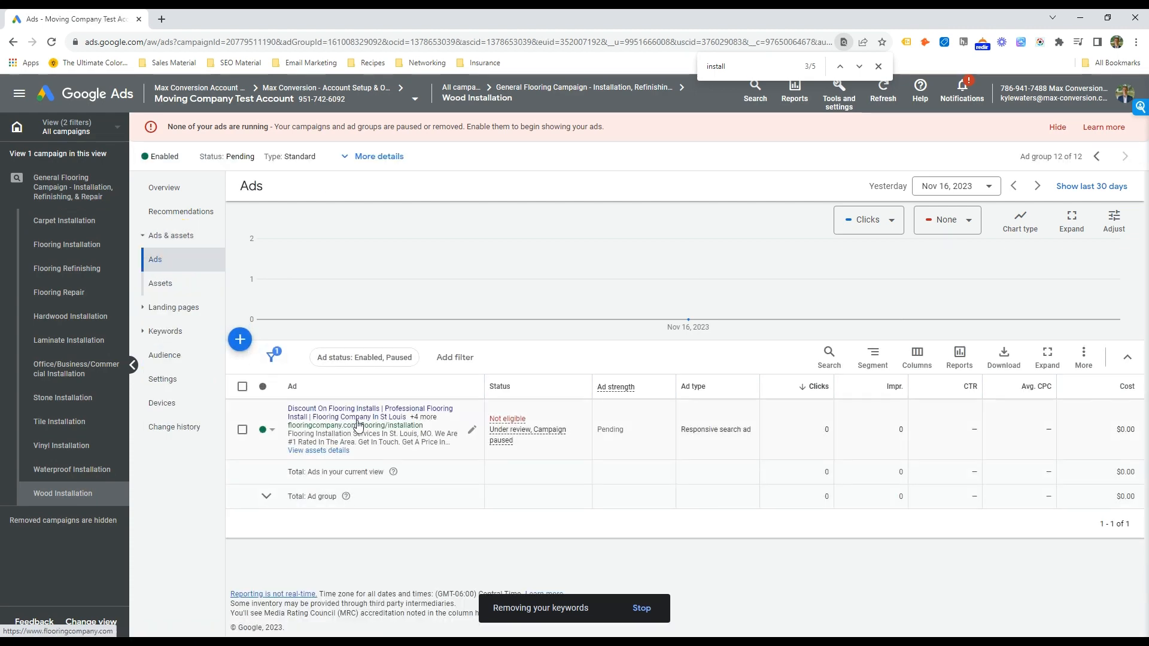
Step: Open the Wood Installation ad for editing and set the first part of its display path to Wood-Flooring
click(472, 430)
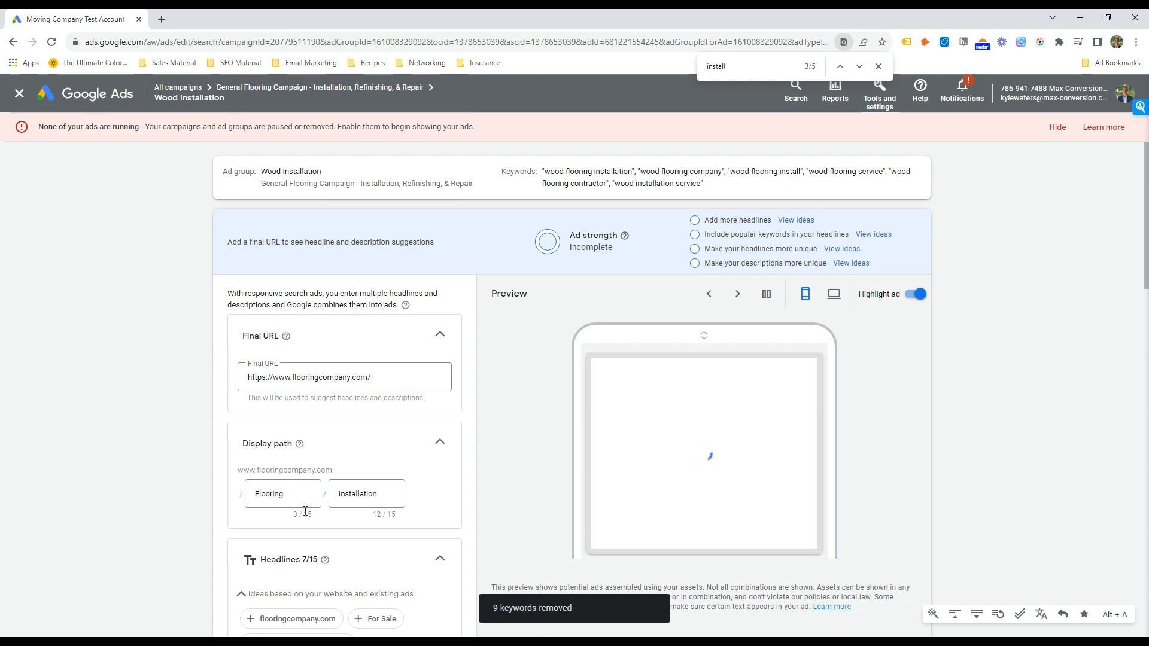
double_click(281, 492)
text(Wood-Flooring)
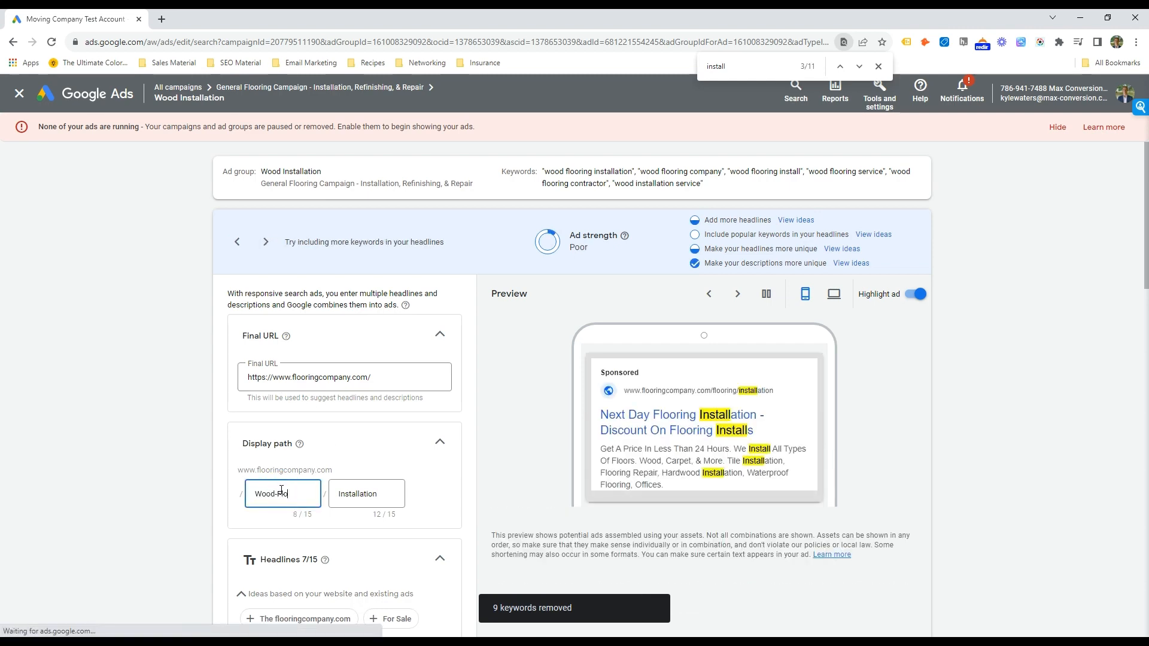
key(Tab)
Step: Change the first headline to "Discount On Wood Flooring" and copy the words "Wood Flooring" from it
scroll(282, 492, down, 4)
click(292, 484)
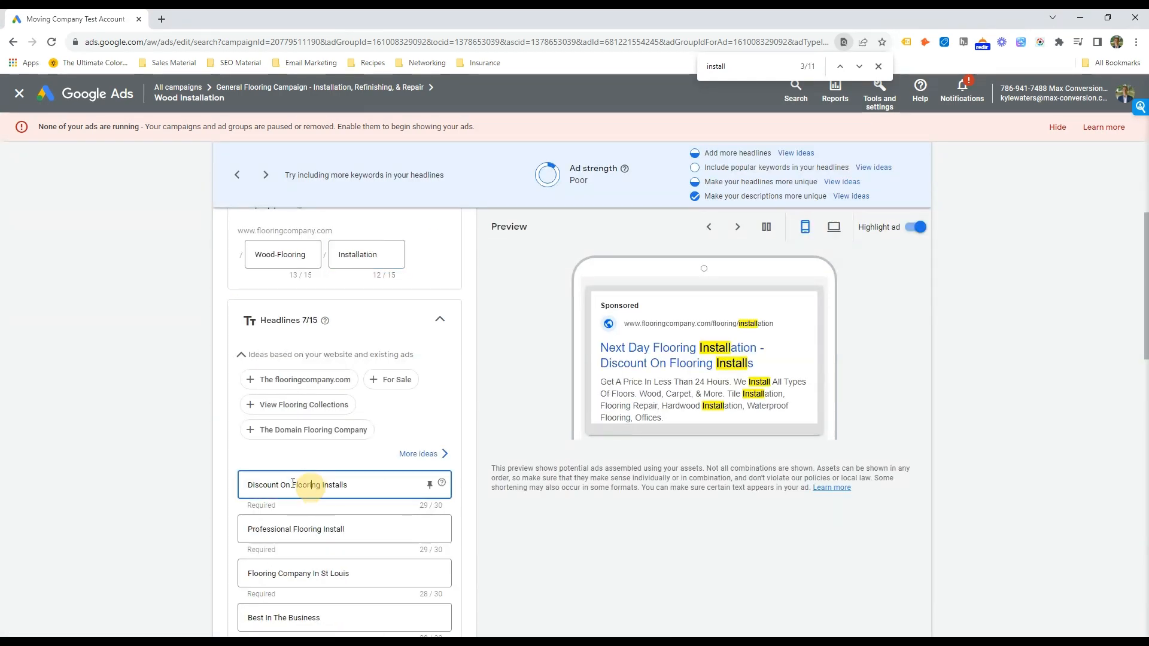
text(Wood)
key(ctrl+shift+Right)
key(ctrl+shift+Right)
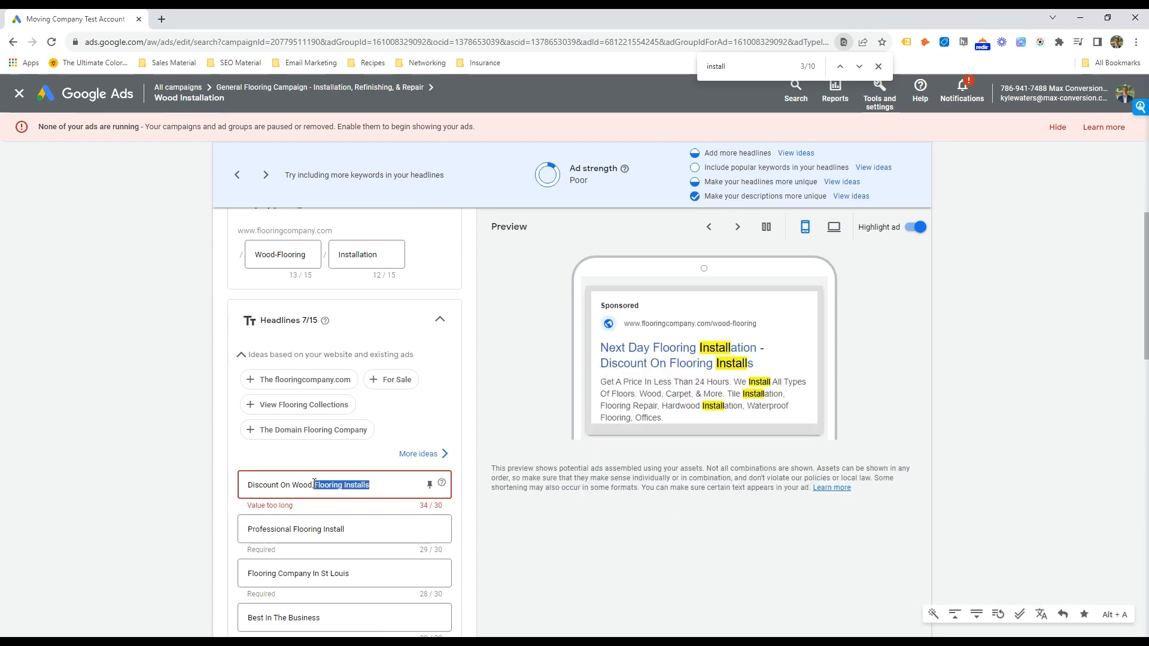
key(Right)
key(ctrl+shift+Left)
key(BackSpace)
key(BackSpace)
key(ctrl+shift+Left)
key(ctrl+shift+Left)
key(ctrl+c)
Step: Add the headline "Wood Flooring Installation" in the first empty headline slot
scroll(315, 484, down, 3)
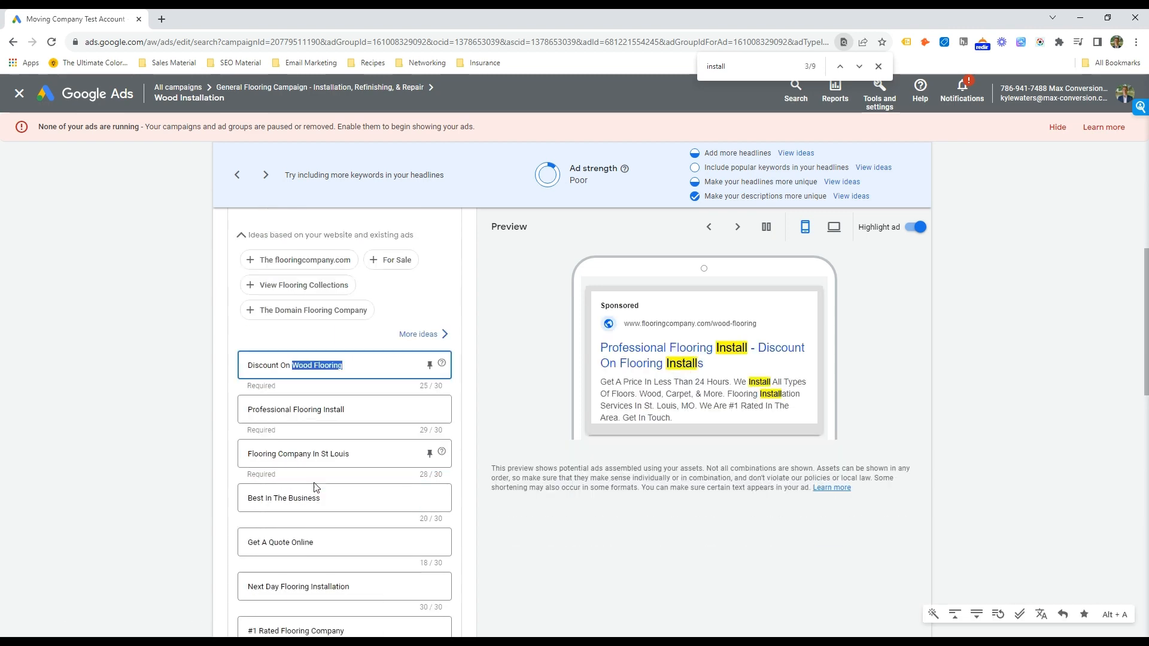
click(358, 350)
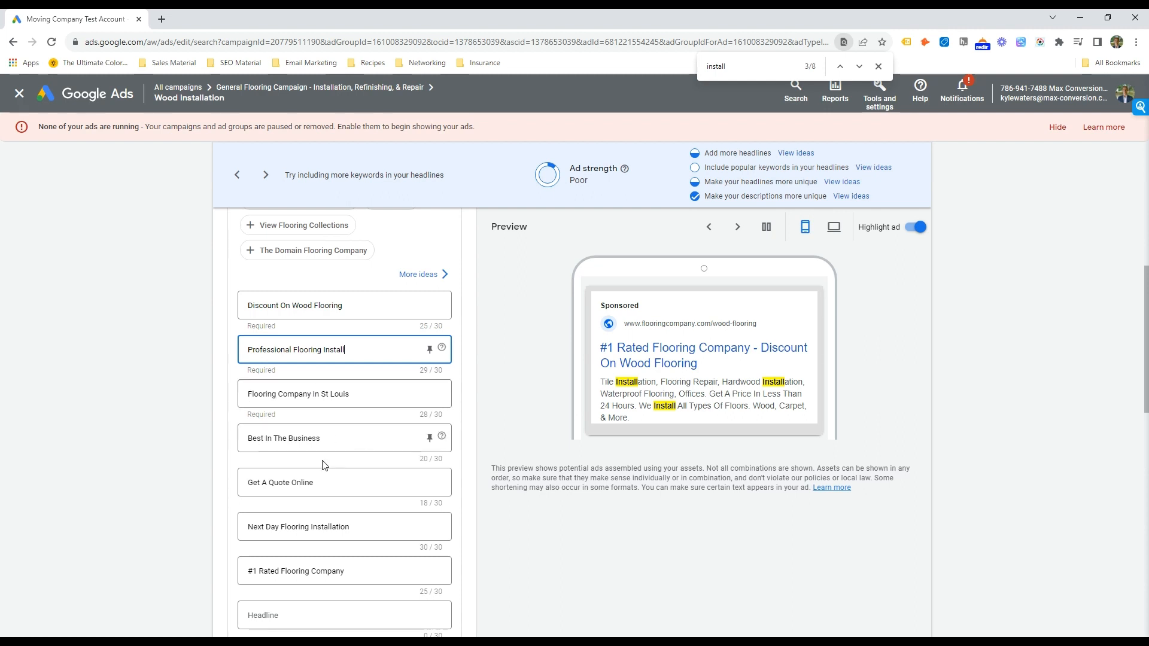
scroll(311, 479, down, 1)
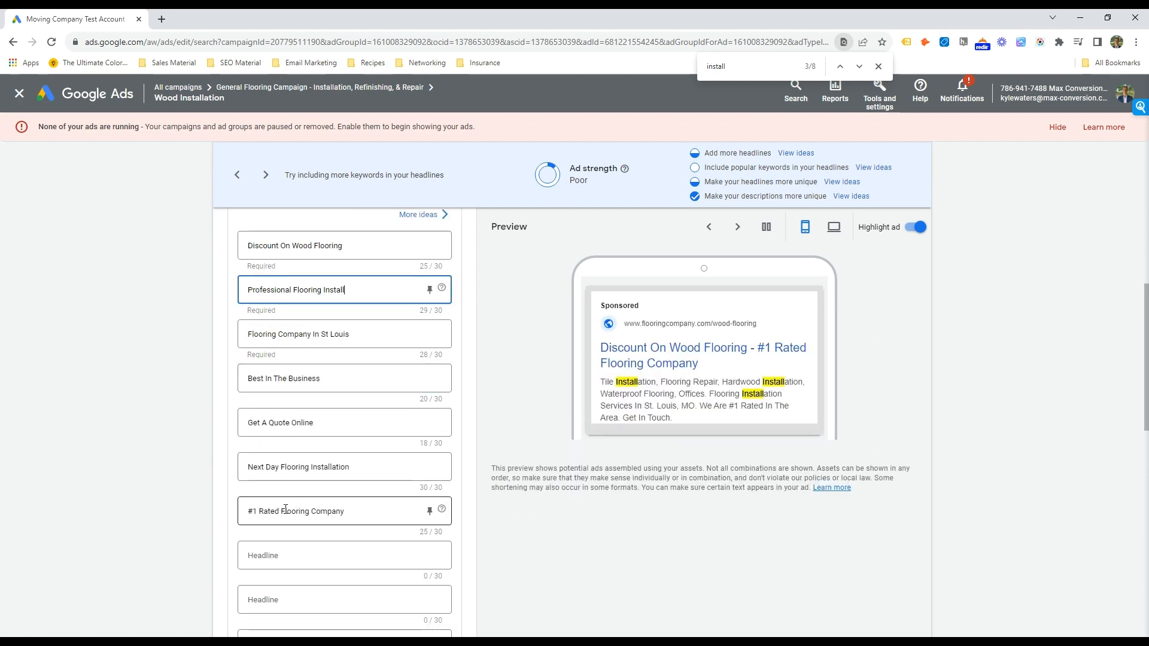
scroll(309, 478, down, 2)
click(275, 436)
text(Wood Flooring Installation)
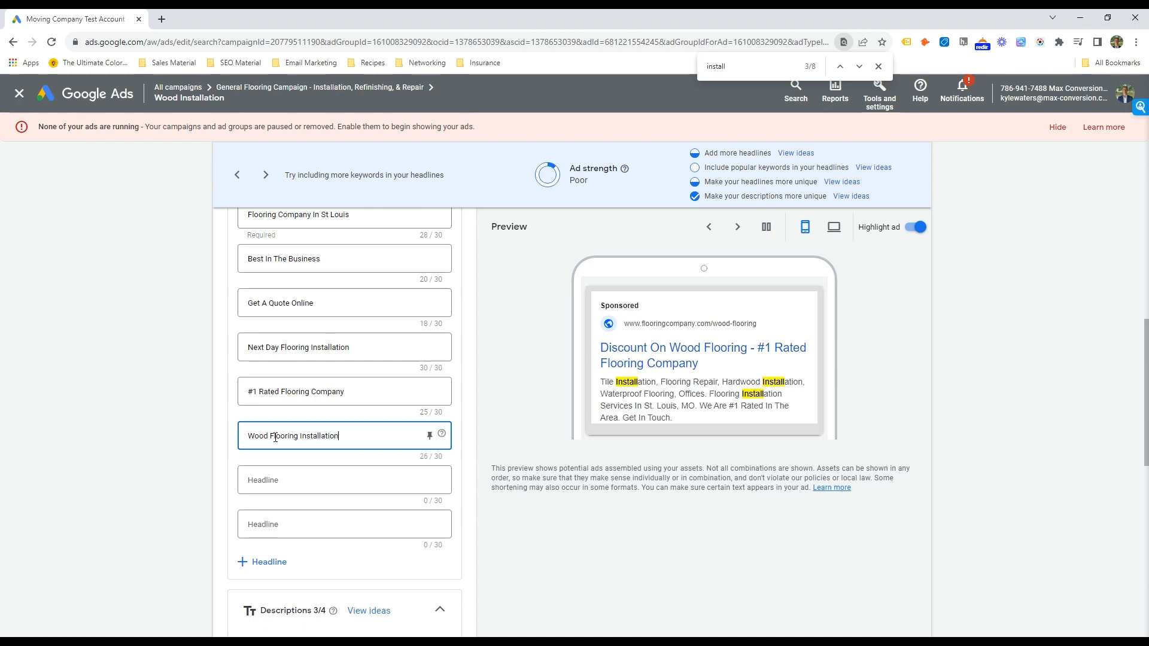
Step: Change the first description to "Wood Flooring Installation Services In St. Louis, MO. We Are #1 Rated In The Area." and save the ad
scroll(276, 438, down, 3)
double_click(263, 468)
key(ctrl+v)
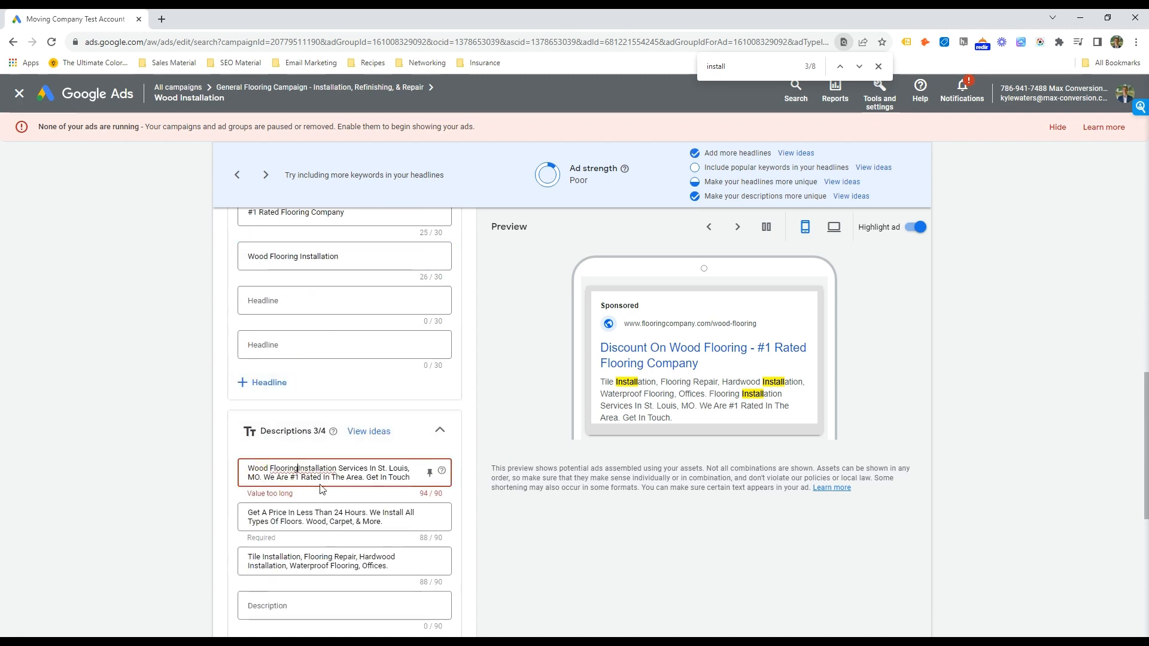
double_click(321, 469)
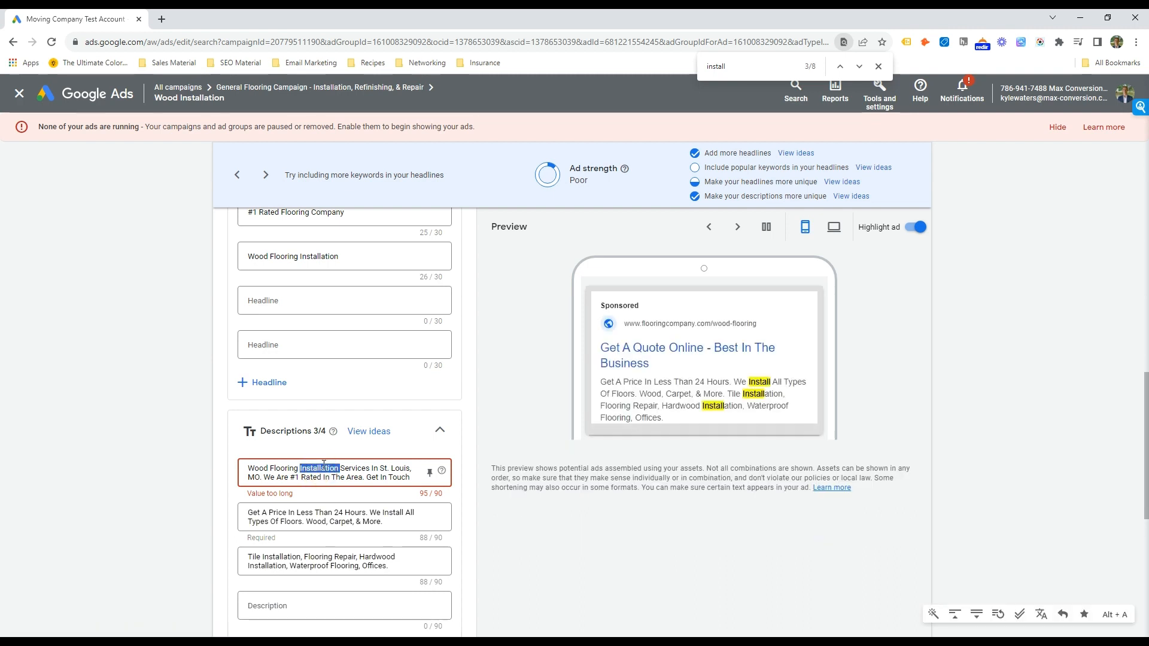
key(Right)
key(Right)
key(Right)
key(Right)
key(Right)
key(Right)
key(Right)
key(Right)
key(Right)
key(Right)
key(Right)
key(Right)
key(Right)
key(Right)
key(Right)
key(Right)
key(Right)
key(Right)
key(Right)
key(Right)
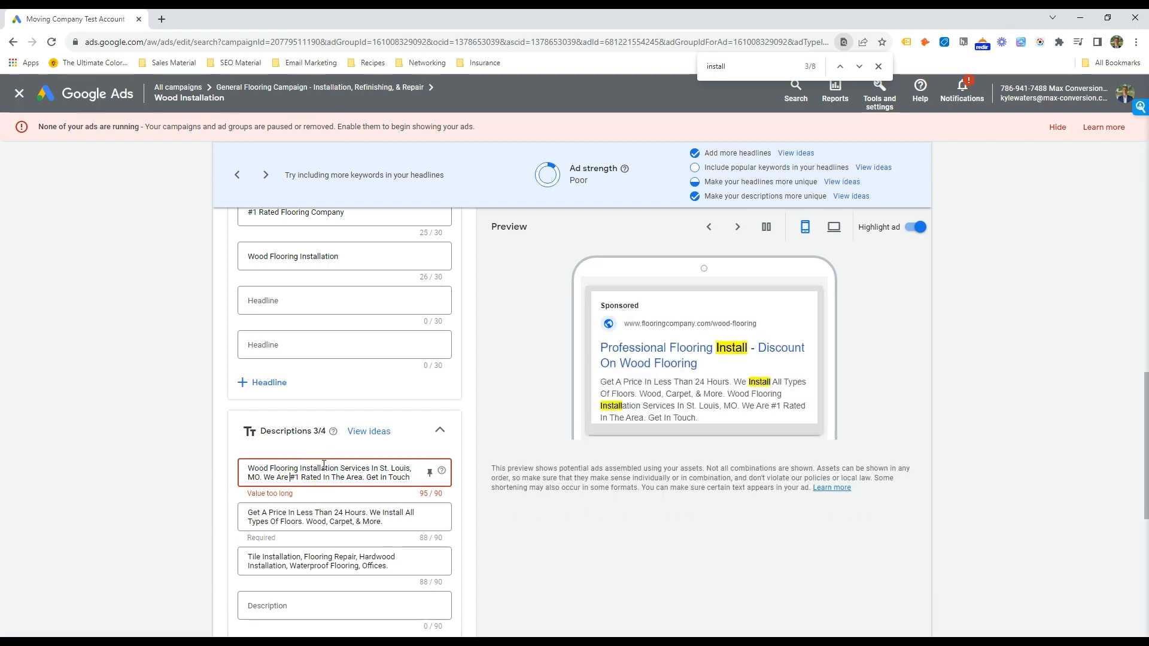
drag(367, 478, 423, 482)
key(BackSpace)
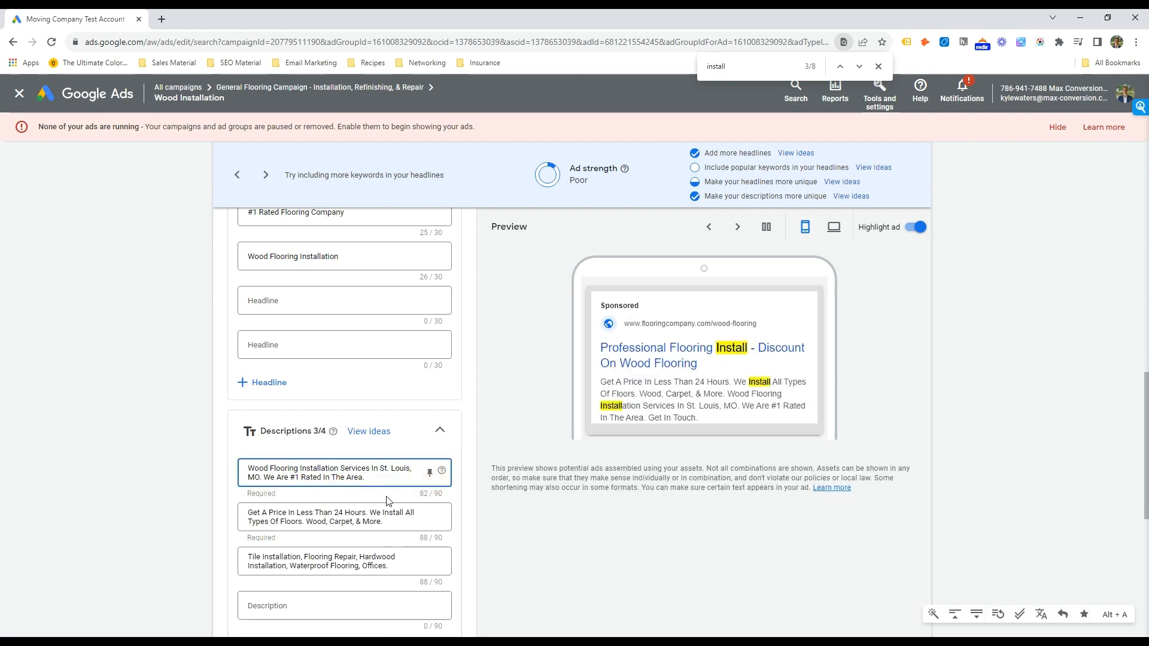
scroll(264, 563, down, 5)
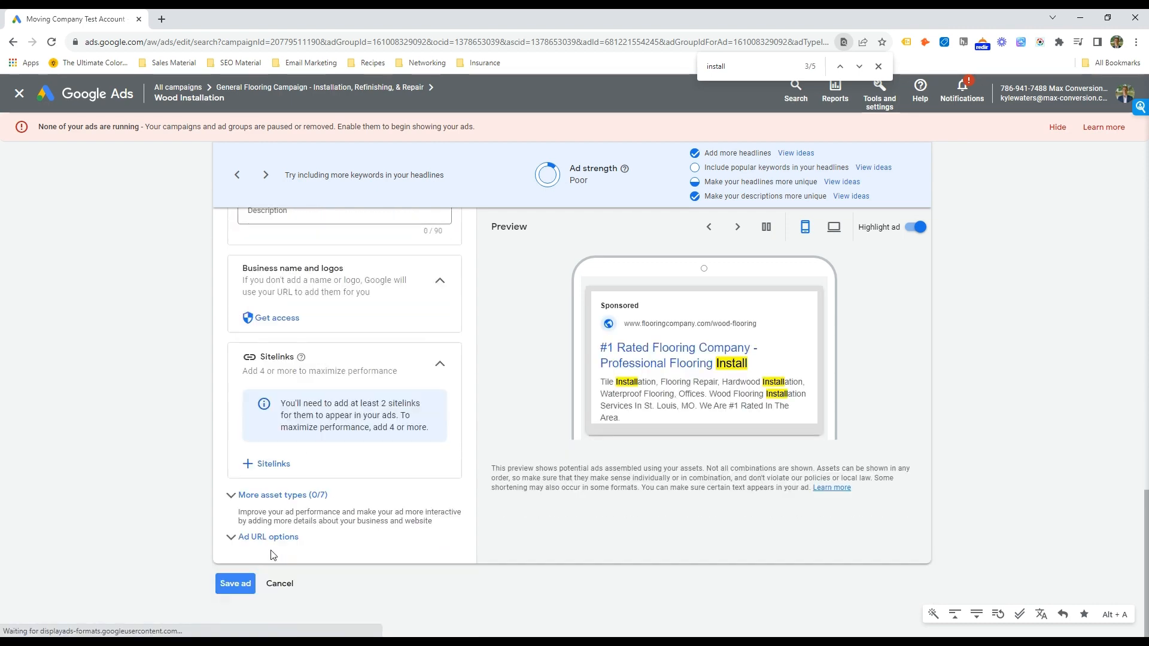
click(234, 585)
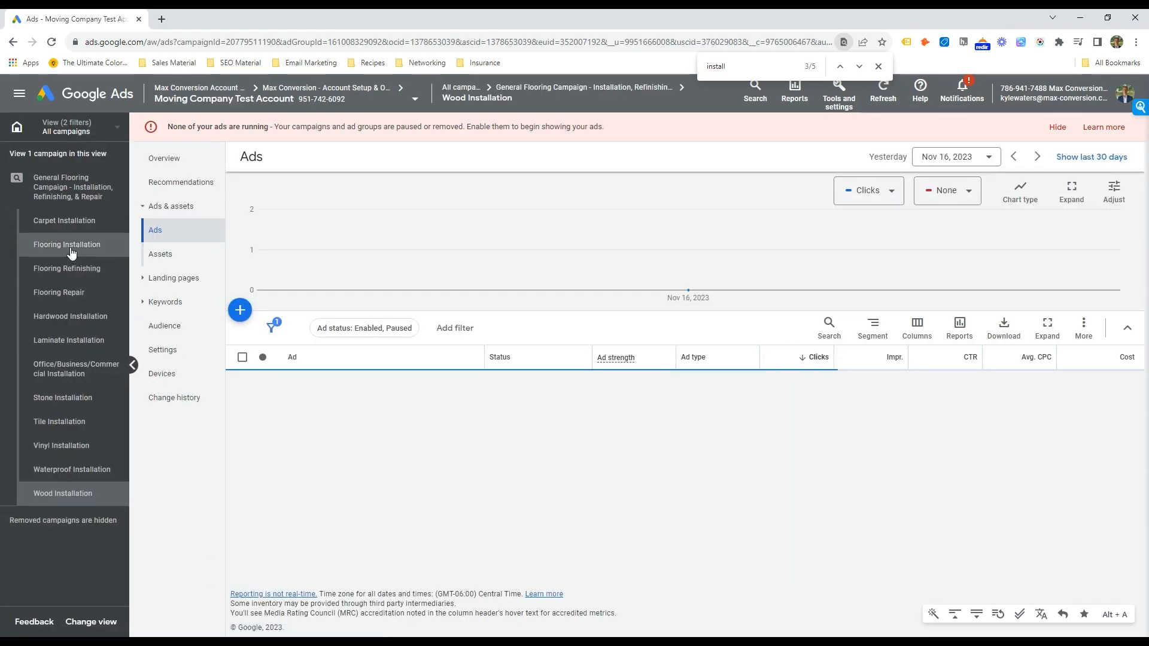
Step: Start adding keywords to the Carpet Installation ad group and get keyword ideas for carpet installation
click(64, 220)
click(172, 331)
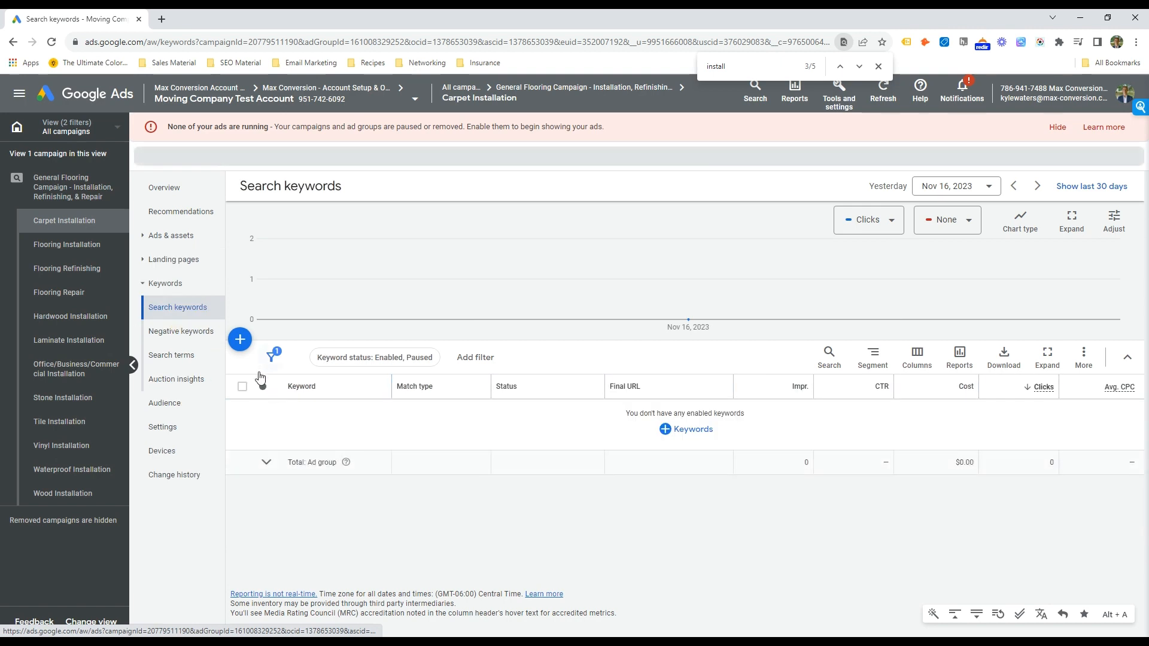
click(675, 431)
click(659, 342)
text(carpet installation)
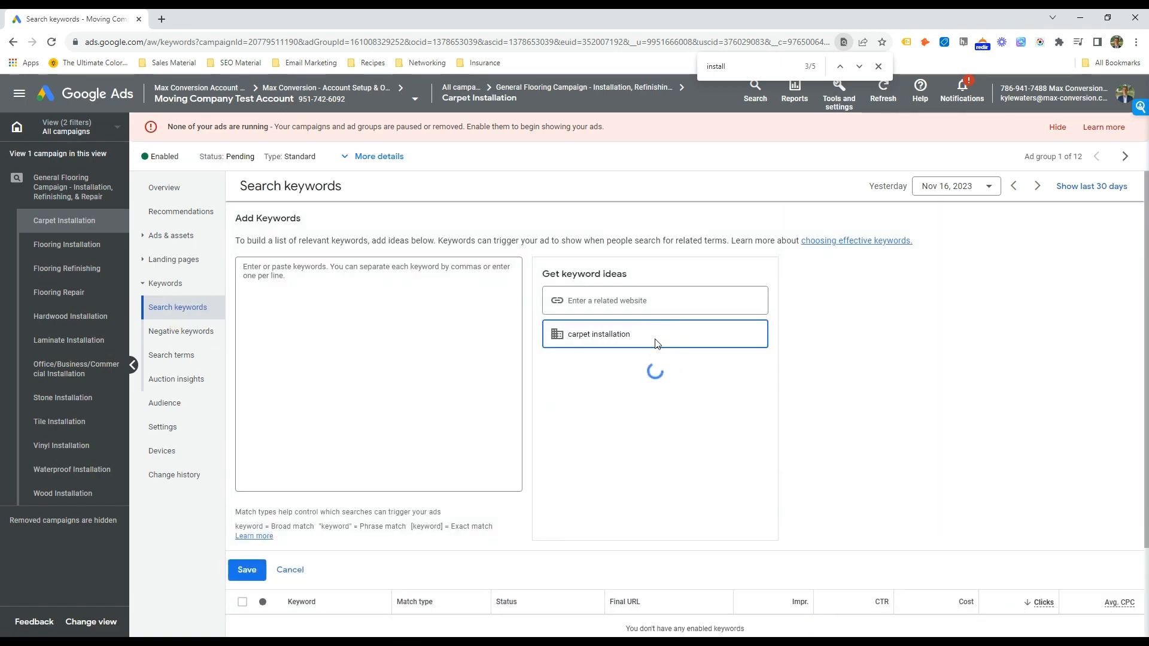
Step: Enter the keywords "carpet installation", "carpet installation near me", "carpet replacement cost" and "carpet installation cost" for the Carpet Installation ad group
triple_click(647, 334)
key(ctrl+c)
click(385, 313)
key(ctrl+v)
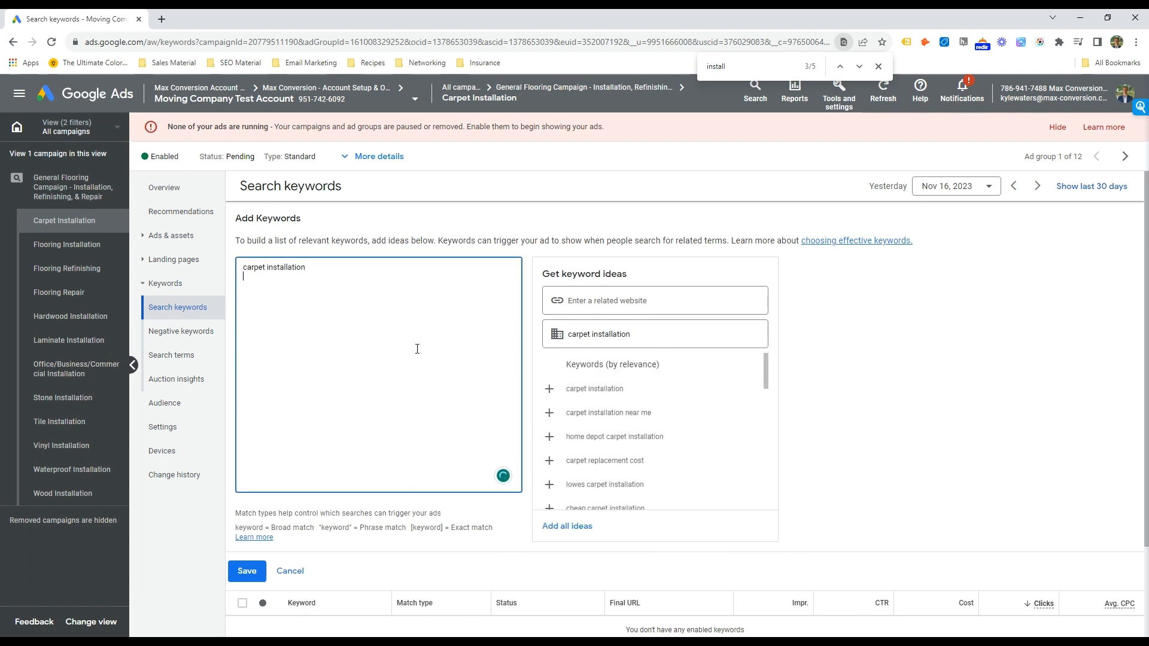
click(610, 413)
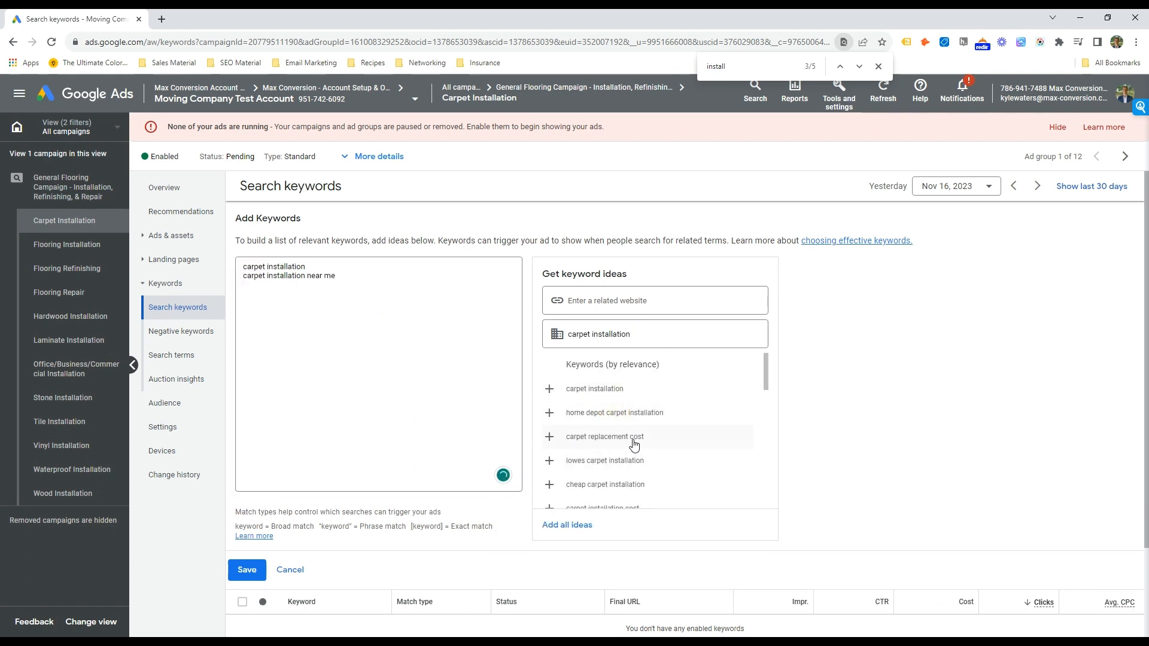
click(635, 442)
scroll(624, 463, down, 1)
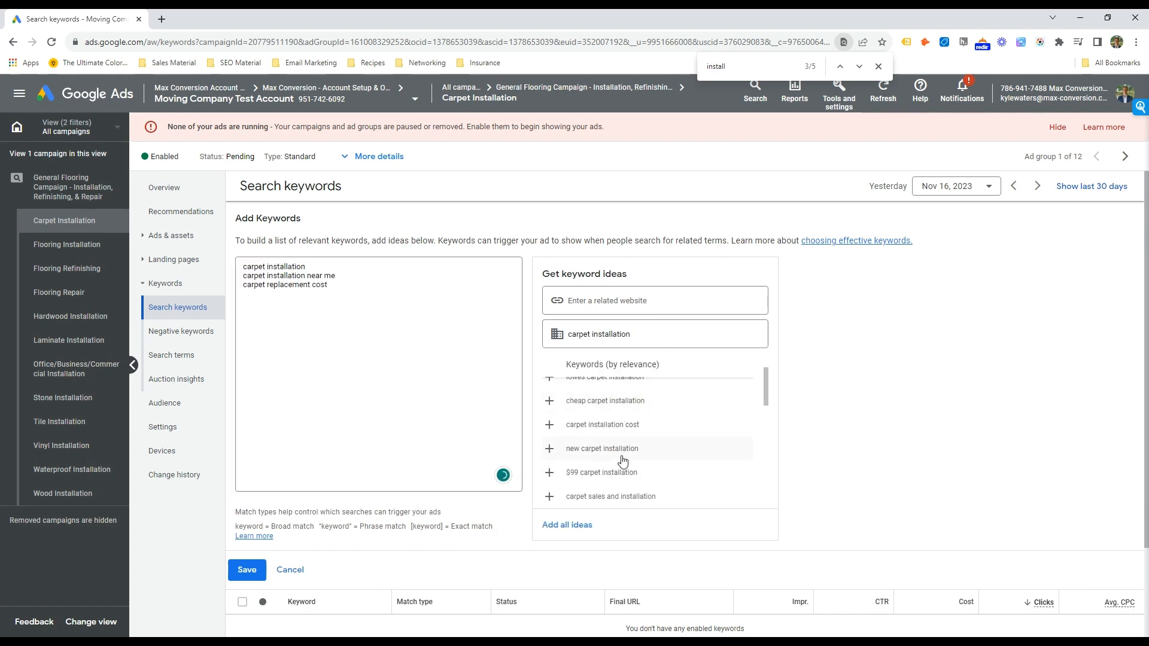
click(610, 430)
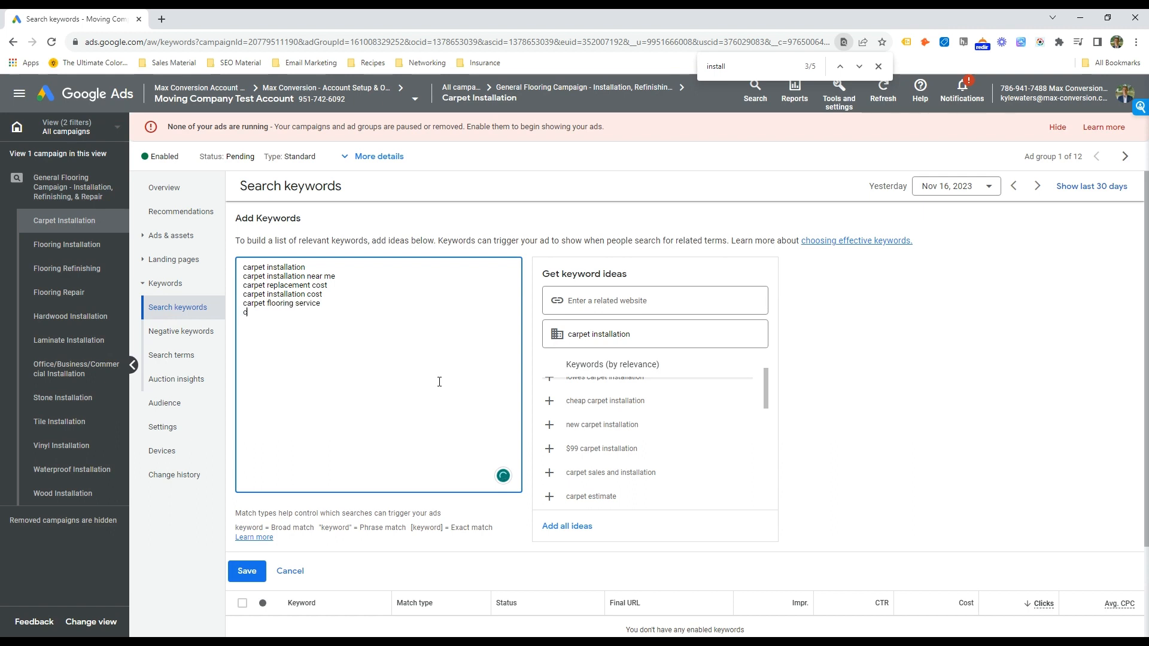
Step: Extend the keyword list with "carpet flooring service", "carpet estimate" and "same day carpet installation"
text(arpet es)
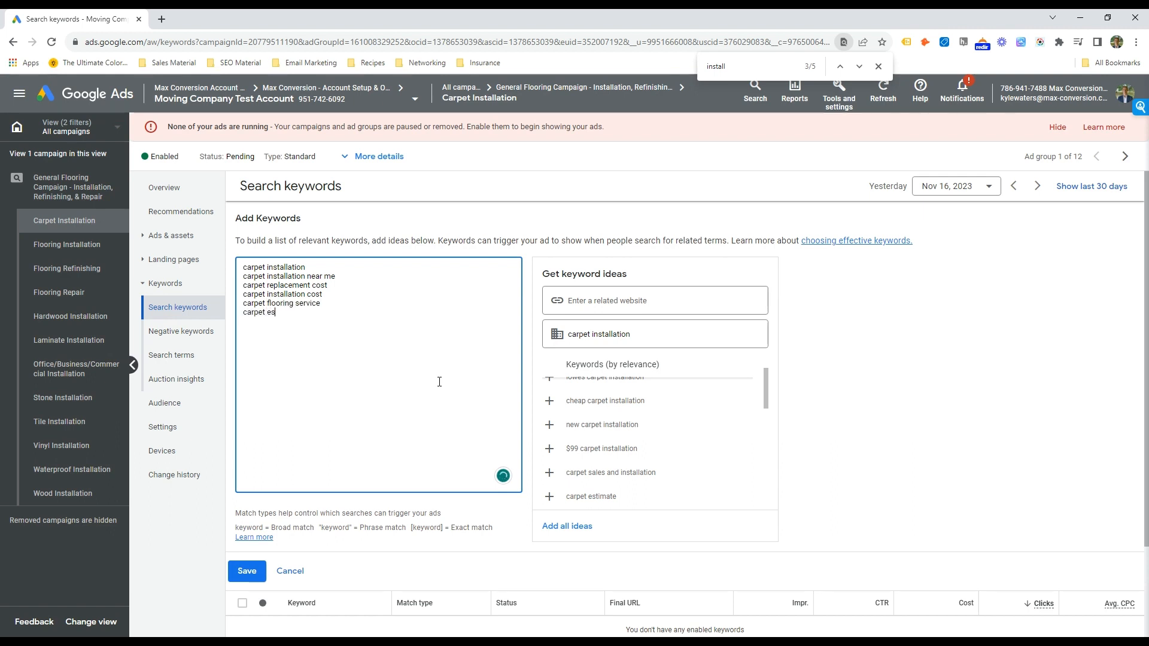
text(timate)
scroll(611, 479, down, 2)
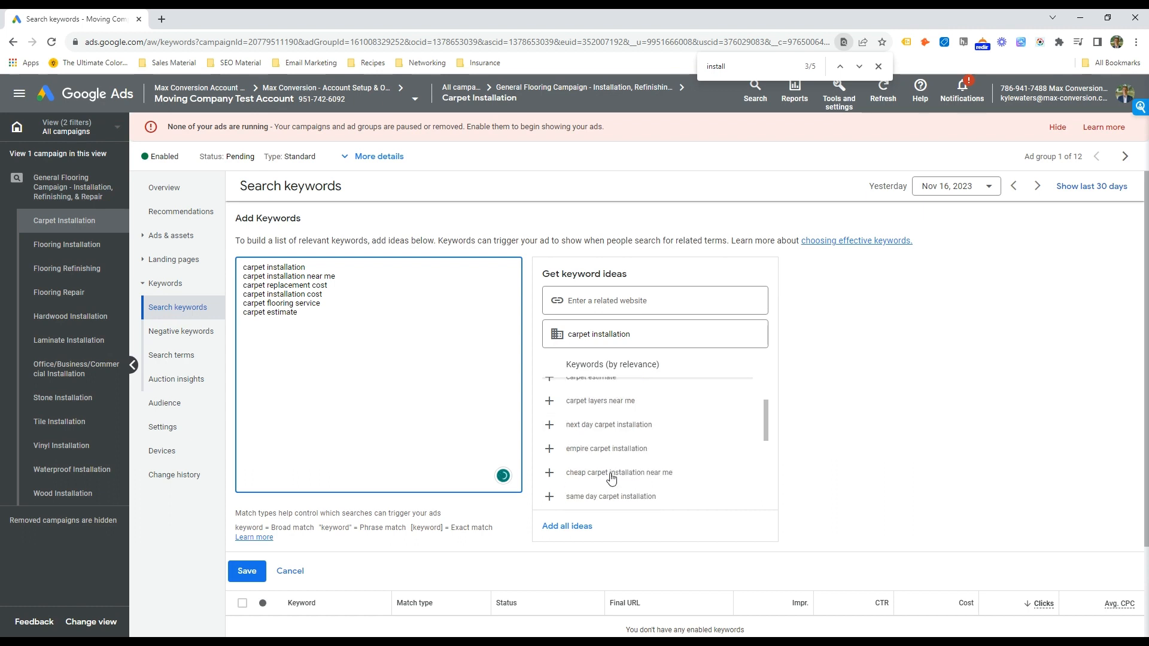
click(606, 498)
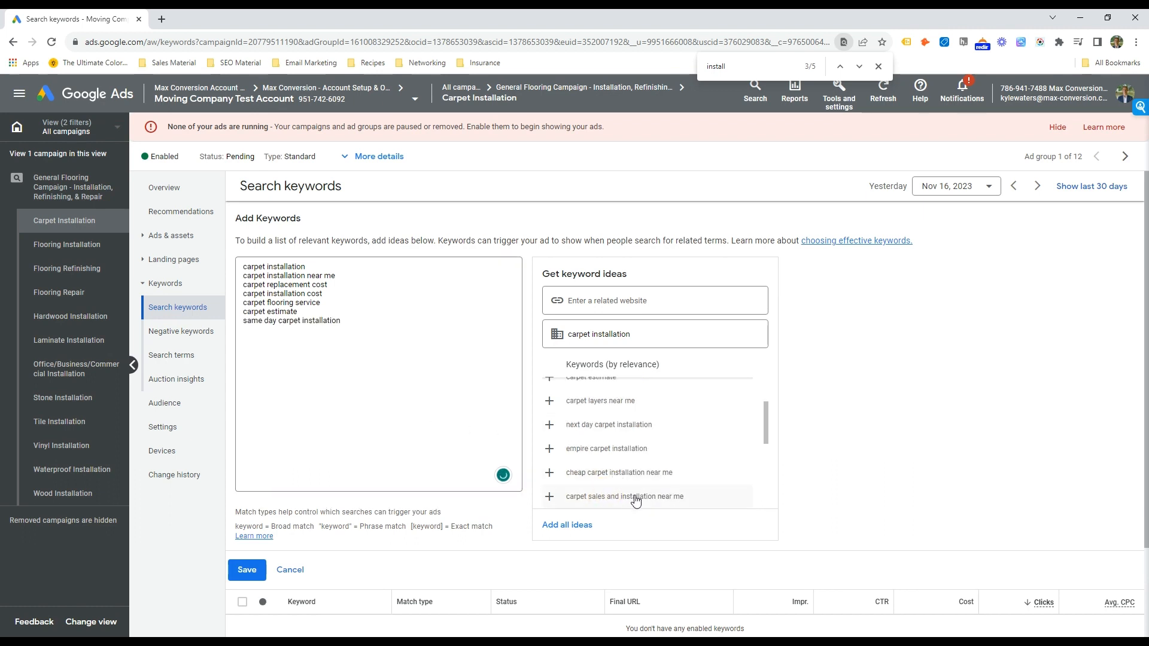
Step: Convert every carpet keyword except "carpet installation near me" to phrase match by enclosing each in quotation marks
click(373, 319)
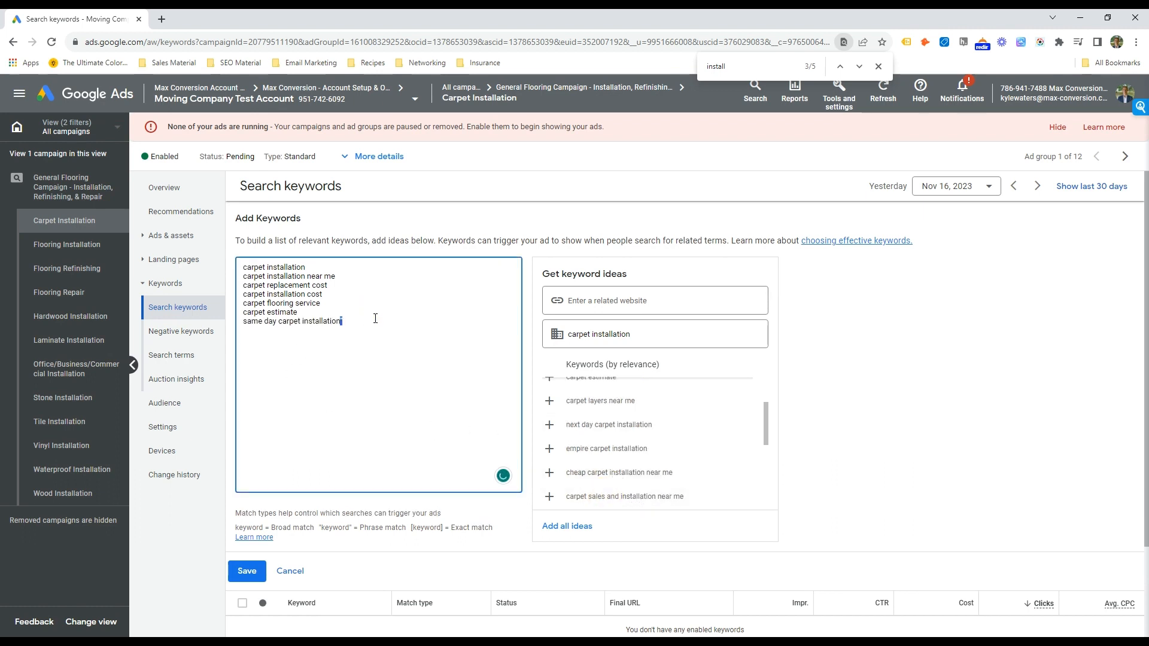
text(")
key(Up)
text(")
text(")
key(Down)
key(Home)
text(")
key(Up)
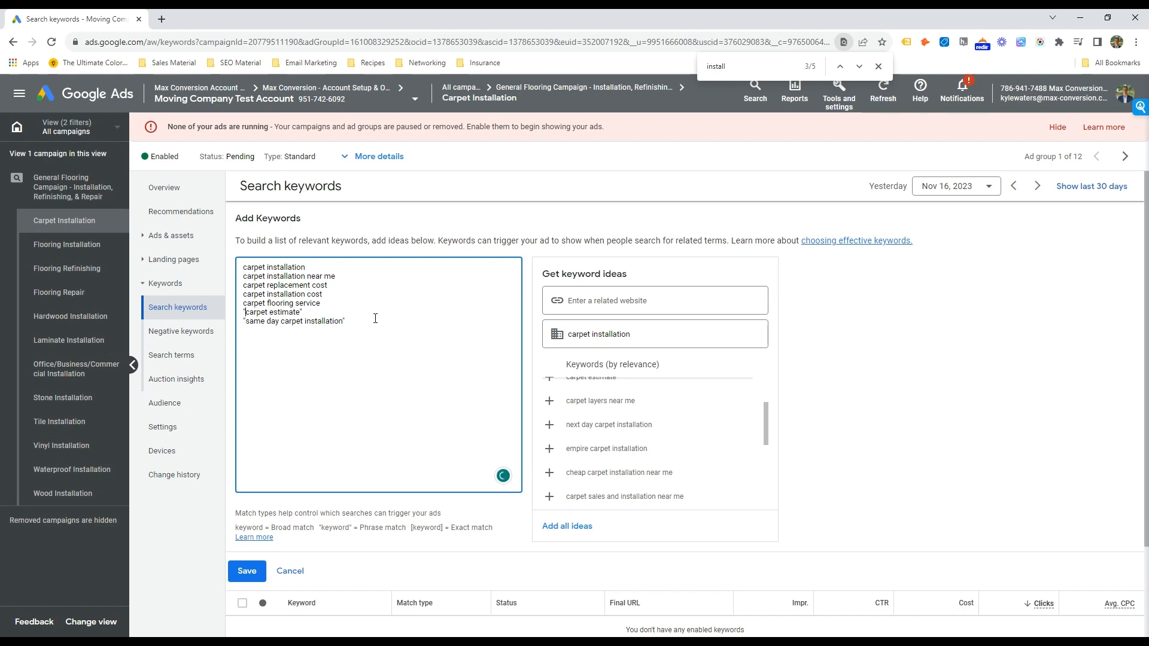
text(")
key(End)
key(Home)
text(")
key(Up)
key(Home)
text(")
key(Up)
key(Up)
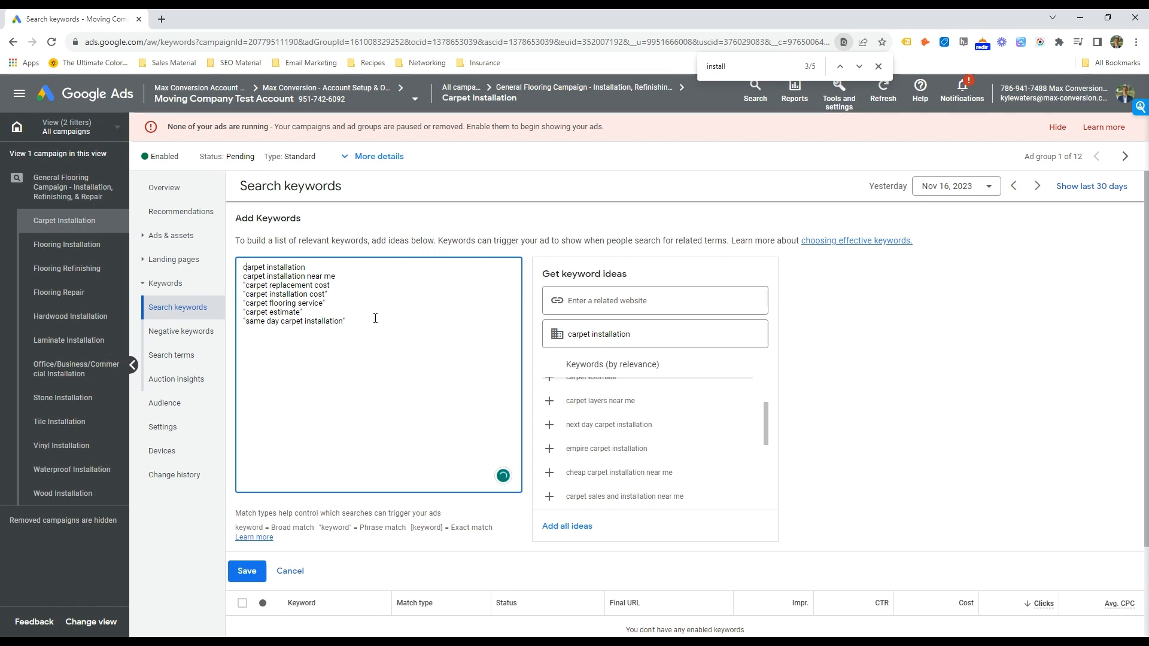
text(")
key(End)
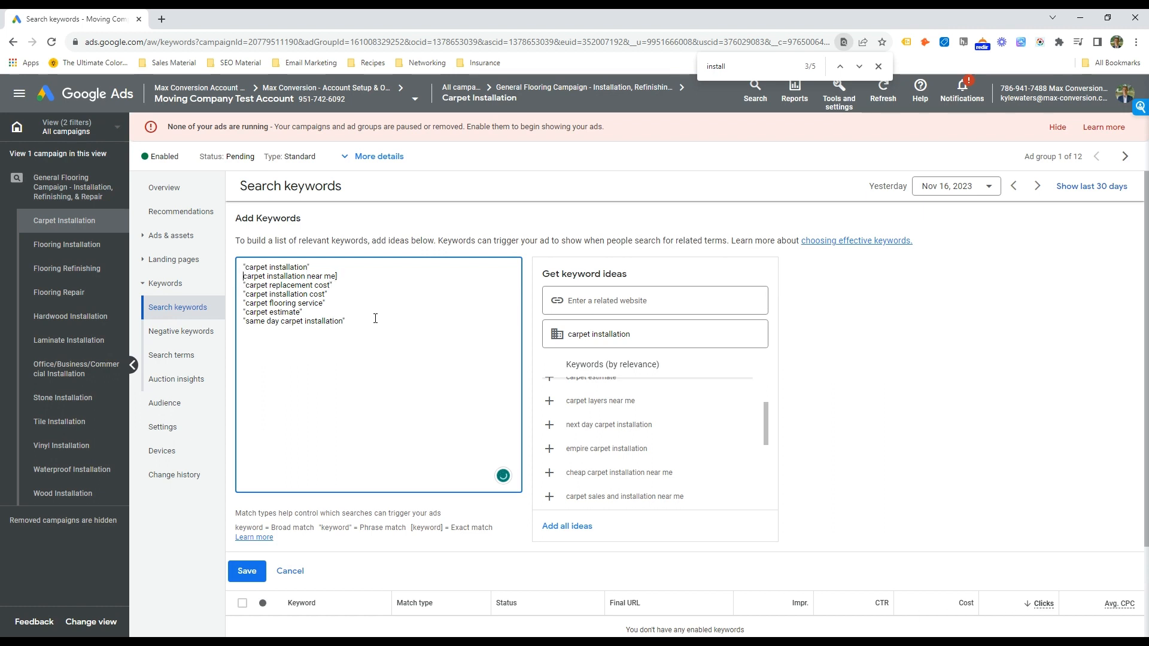
Step: Make "carpet installation near me" an exact match keyword with square brackets and save the carpet keywords
key(Down)
key(Home)
text([)
click(244, 571)
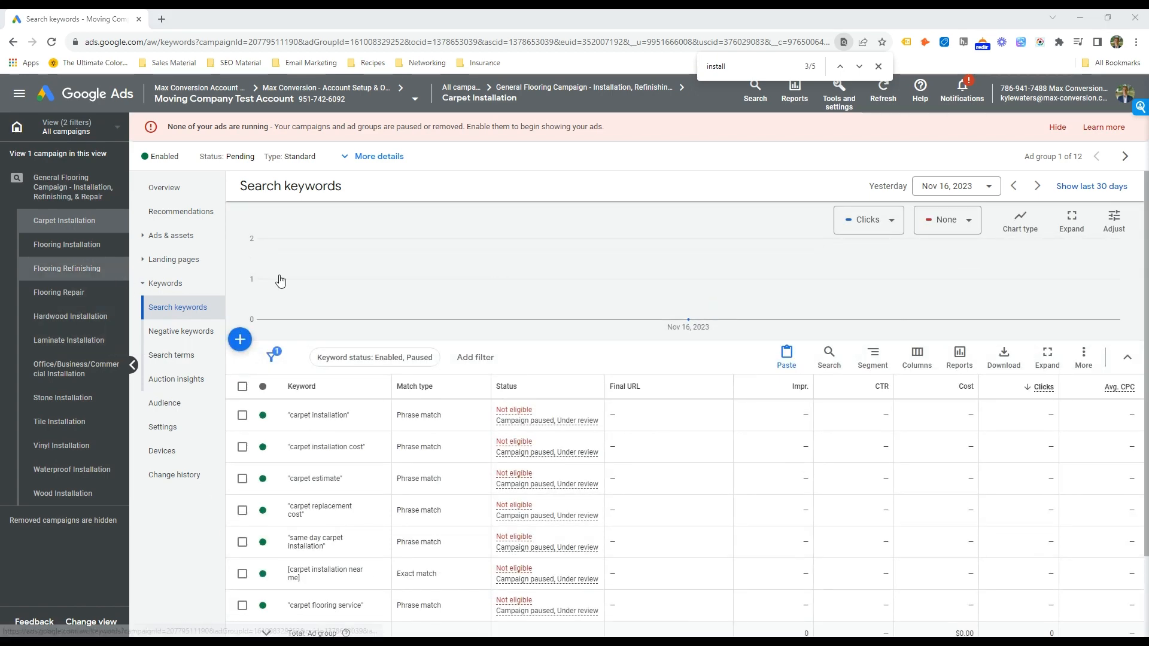
Step: Permanently remove all the copied flooring keywords from the Tile Installation ad group
drag(1148, 185, 386, 188)
click(710, 436)
click(60, 422)
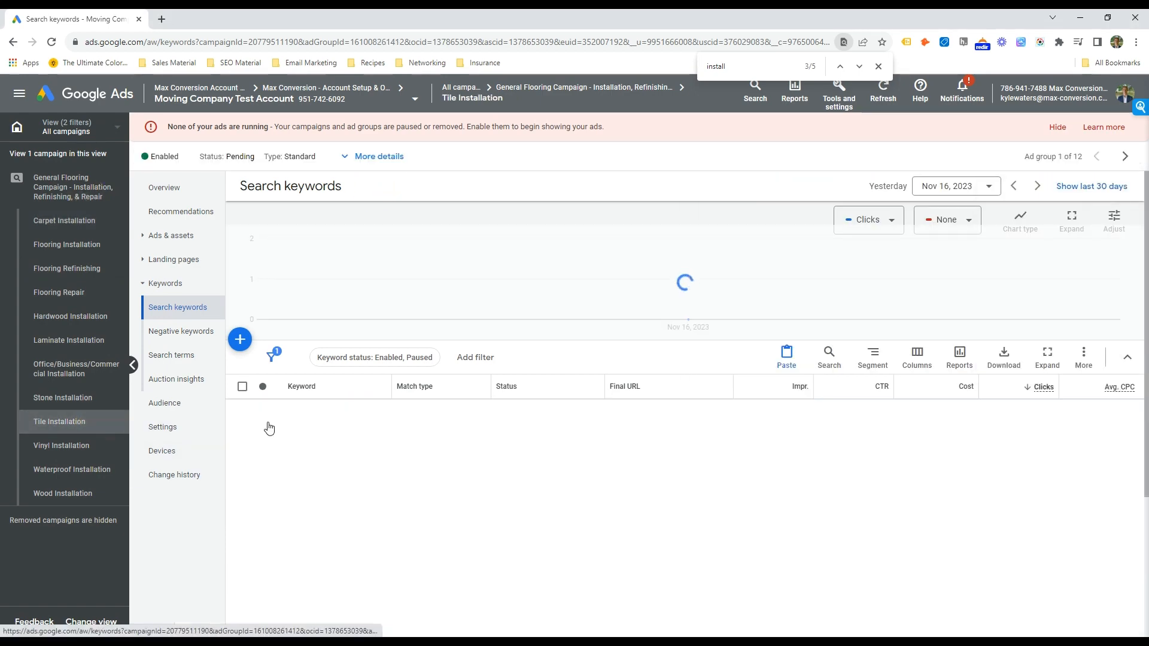
click(243, 387)
click(321, 357)
click(218, 328)
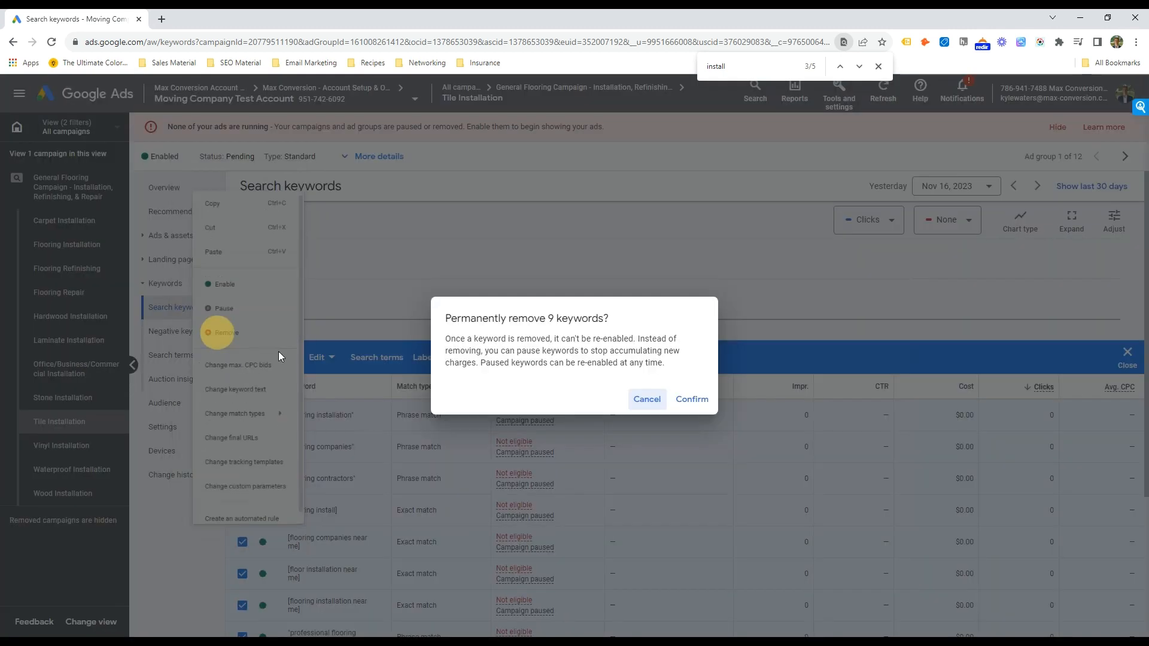
click(692, 399)
Step: Edit the Carpet Installation ad group's ad and change the first display path field to "Carpet"
click(76, 219)
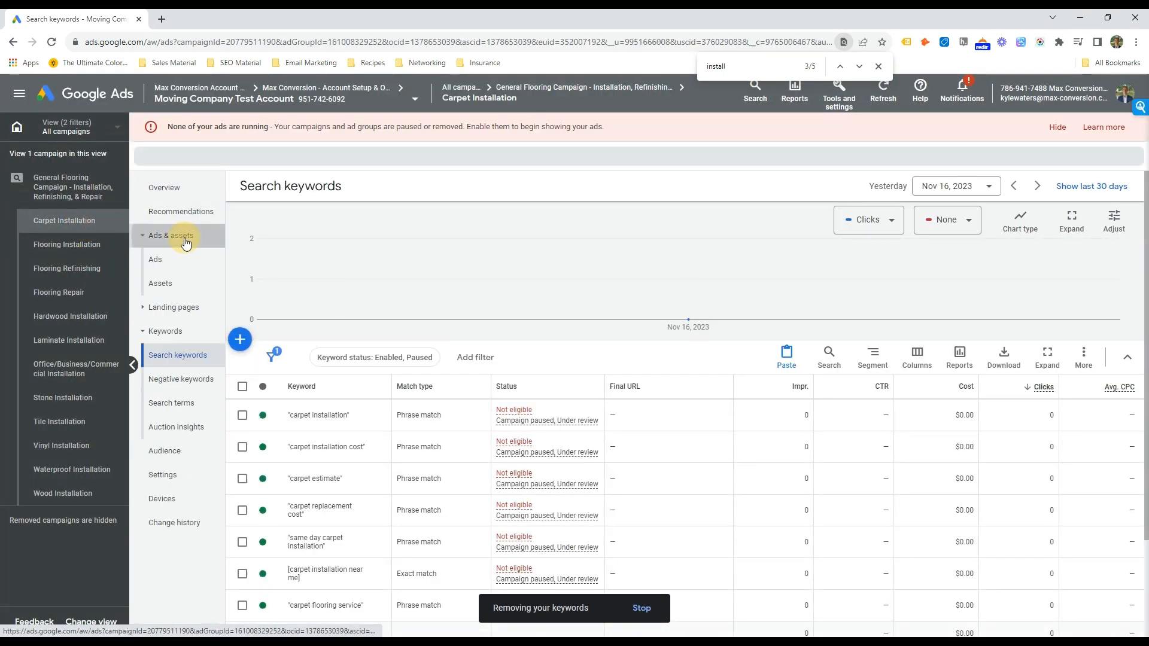
click(179, 235)
click(418, 437)
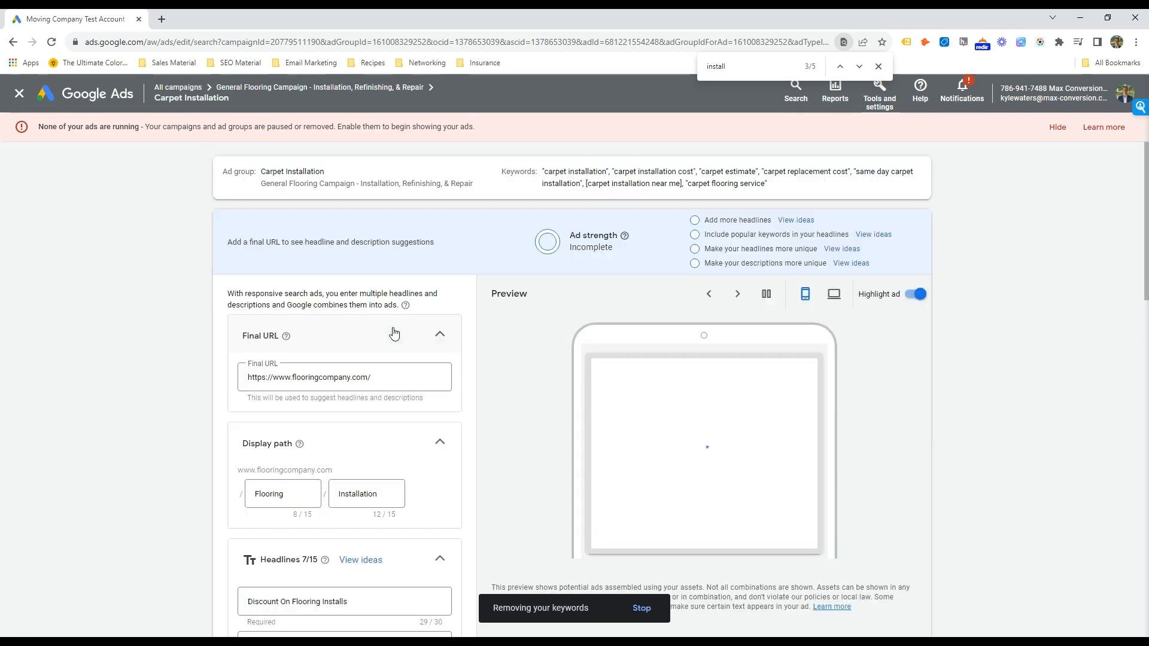
click(291, 482)
text(Carpet)
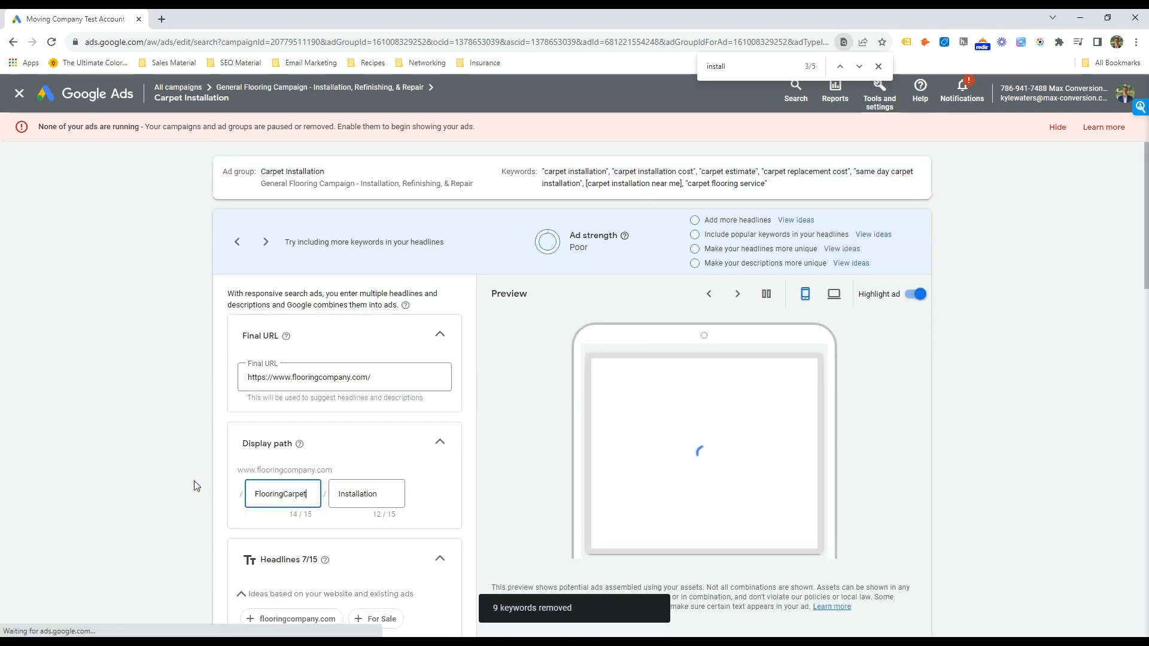
key(ctrl+a)
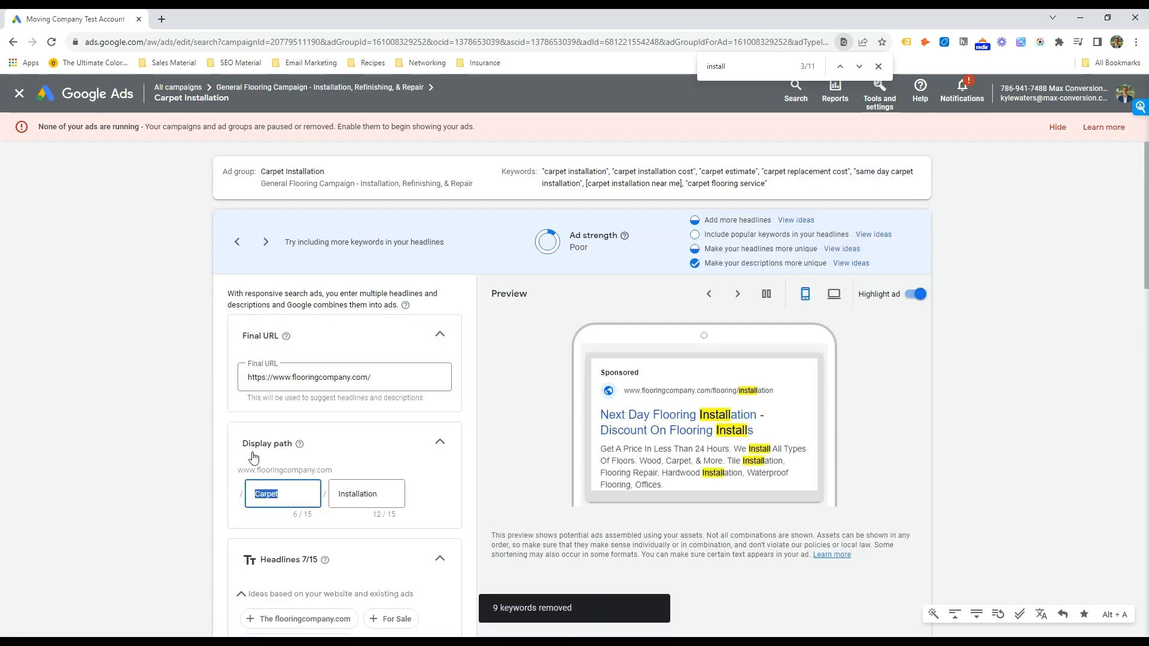
Step: Change the first three headlines to "Discount On Carpet Installs", "Professional Carpet Install" and "Carpet Company In St Louis"
scroll(290, 419, down, 6)
double_click(295, 365)
text(Carpet Installs)
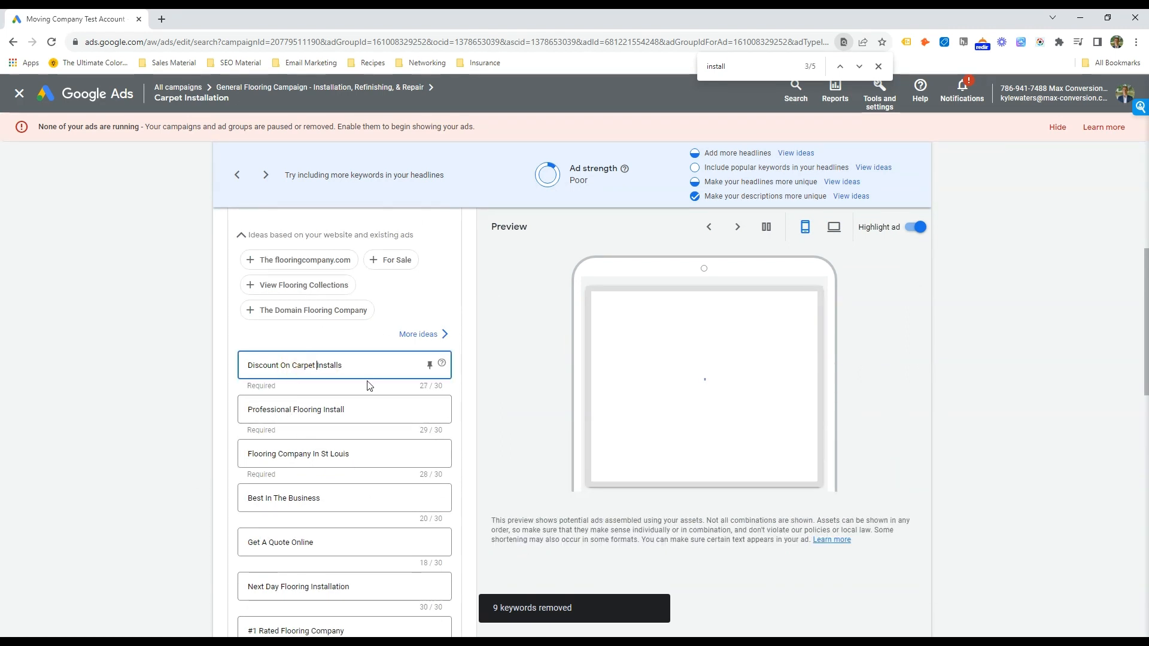
double_click(314, 411)
text(Carpet)
click(345, 405)
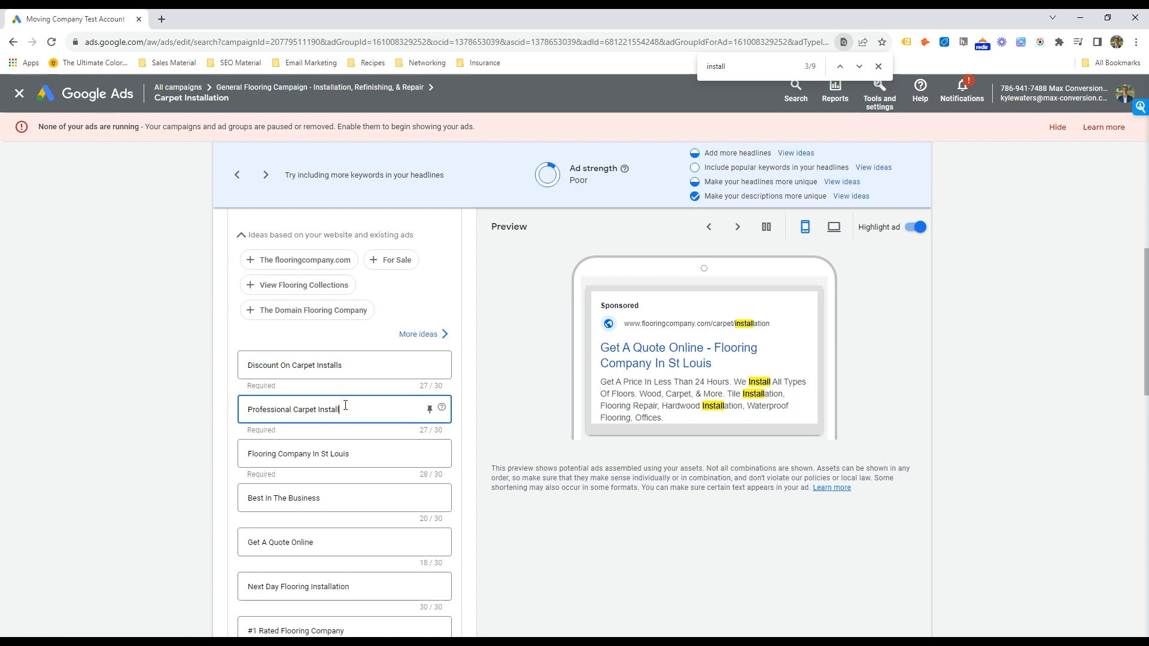
double_click(263, 454)
text(Carpet)
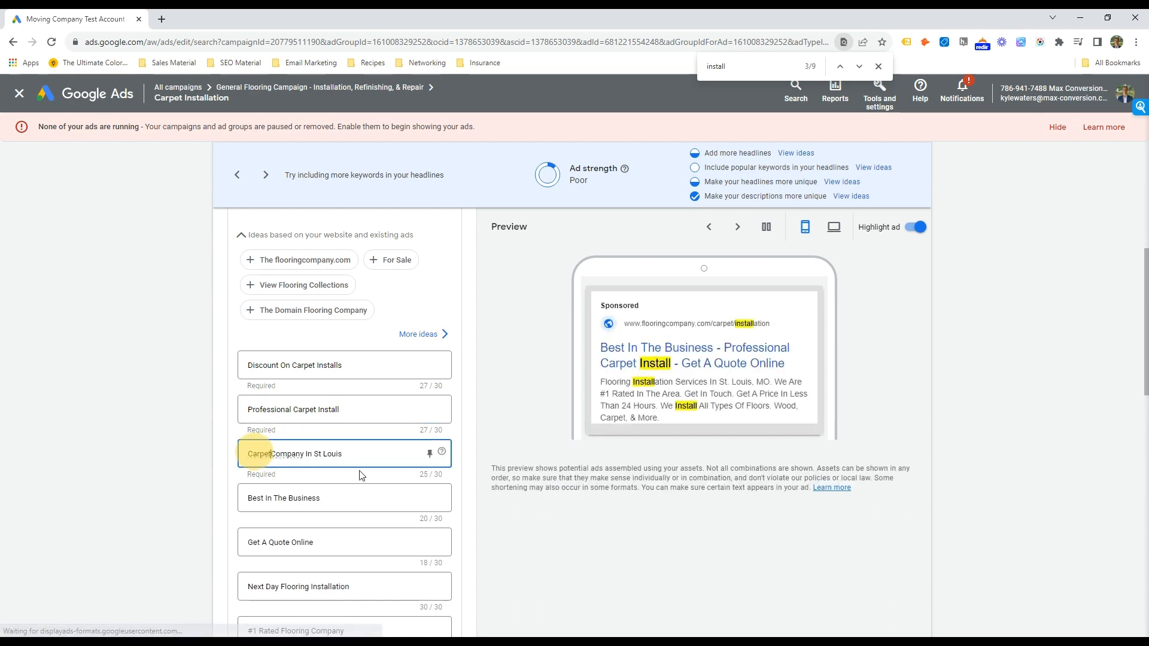
Step: Change the next-day headline to "Next Day Carpet Installation" and add the headline "Carpet Installation in STL"
scroll(345, 472, down, 2)
double_click(300, 466)
text(Carpet)
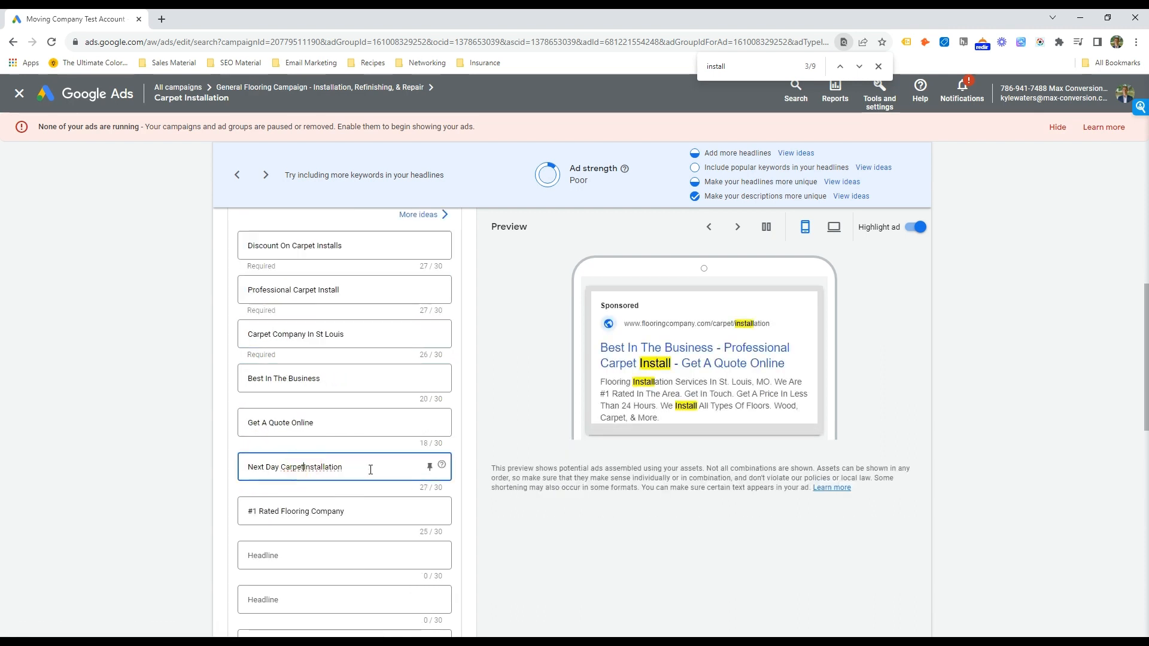
click(291, 553)
text(Carpet Installation in STL)
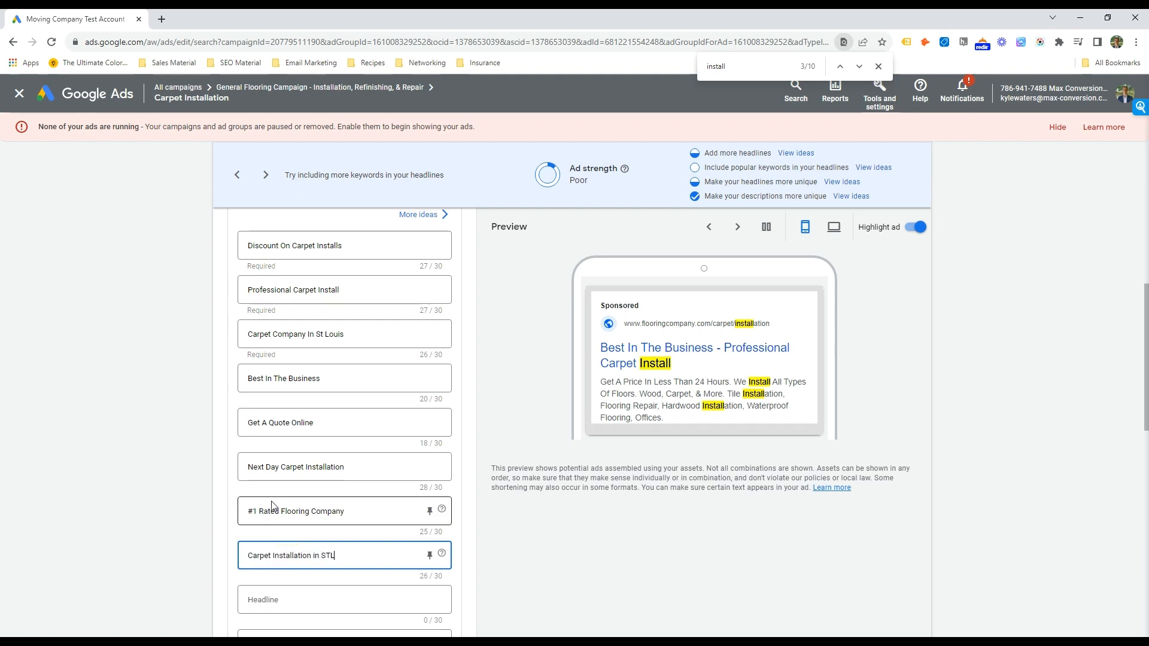
Step: Make the first description begin with "Carpet Installation Services" instead of flooring and save the ad
scroll(272, 506, down, 5)
double_click(259, 468)
text(Carpet)
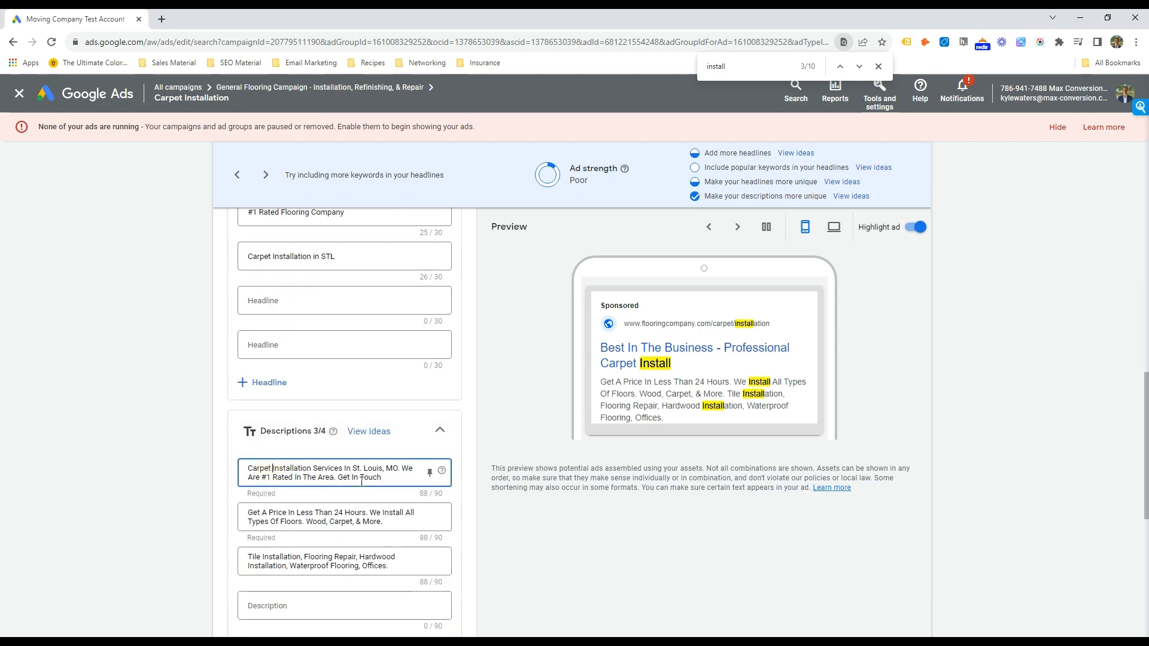
scroll(316, 445, down, 10)
click(238, 584)
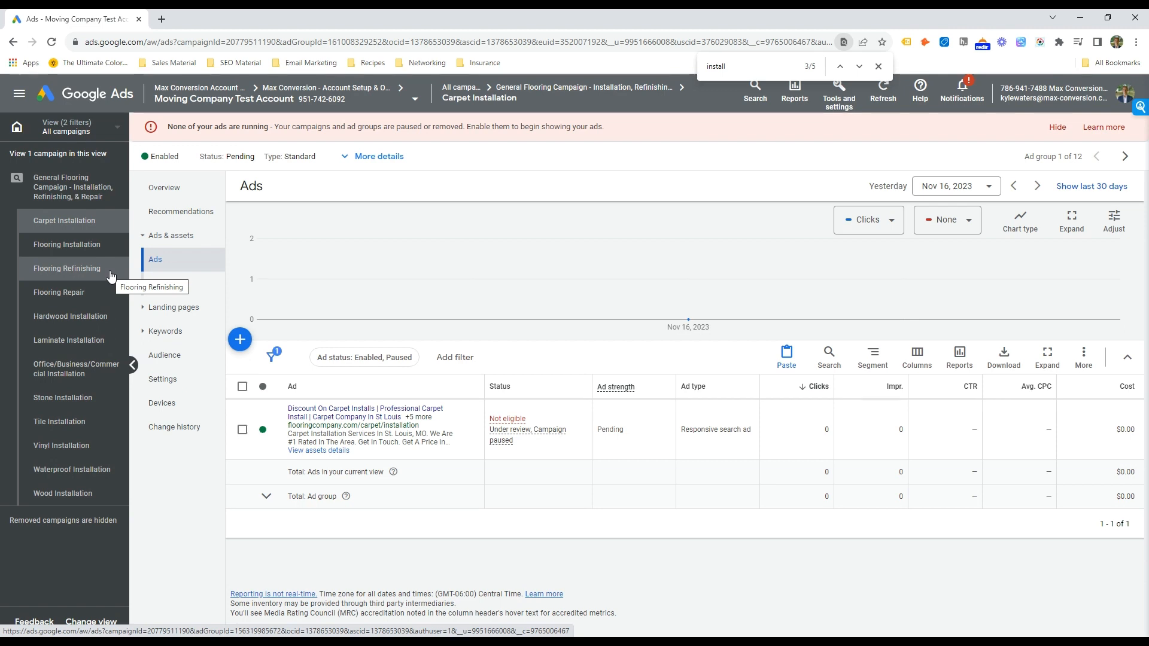
Step: Mark Tile in the Notepad list of flooring types and start adding search keywords to the Tile Installation ad group
click(203, 331)
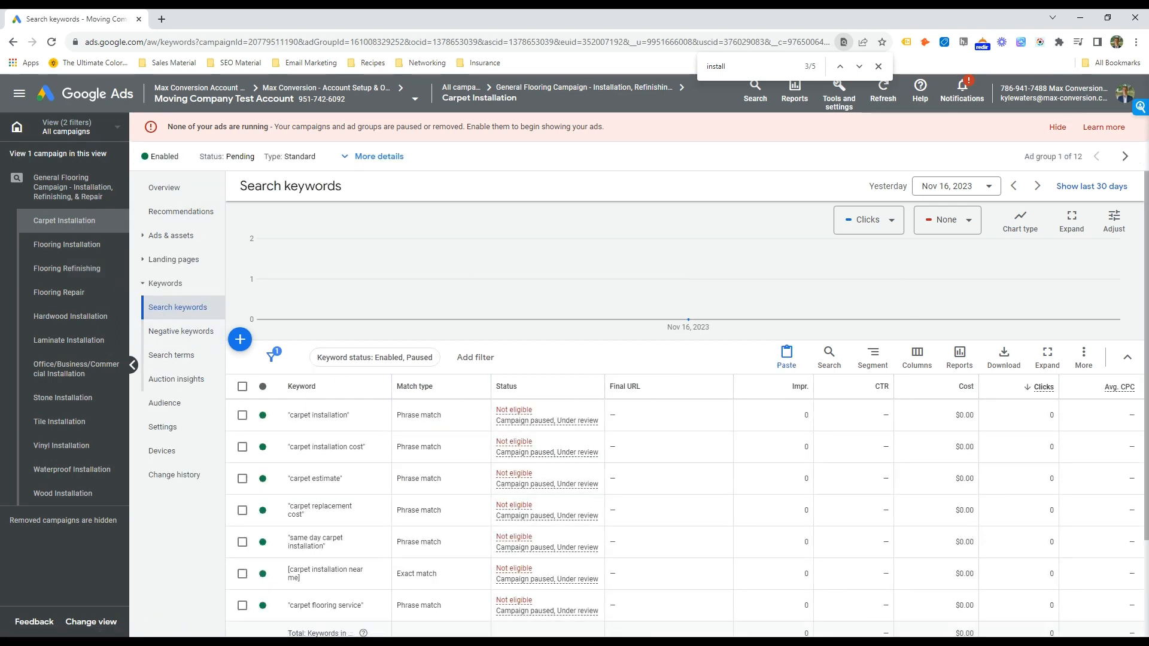
drag(1148, 177, 1067, 177)
drag(965, 430, 932, 427)
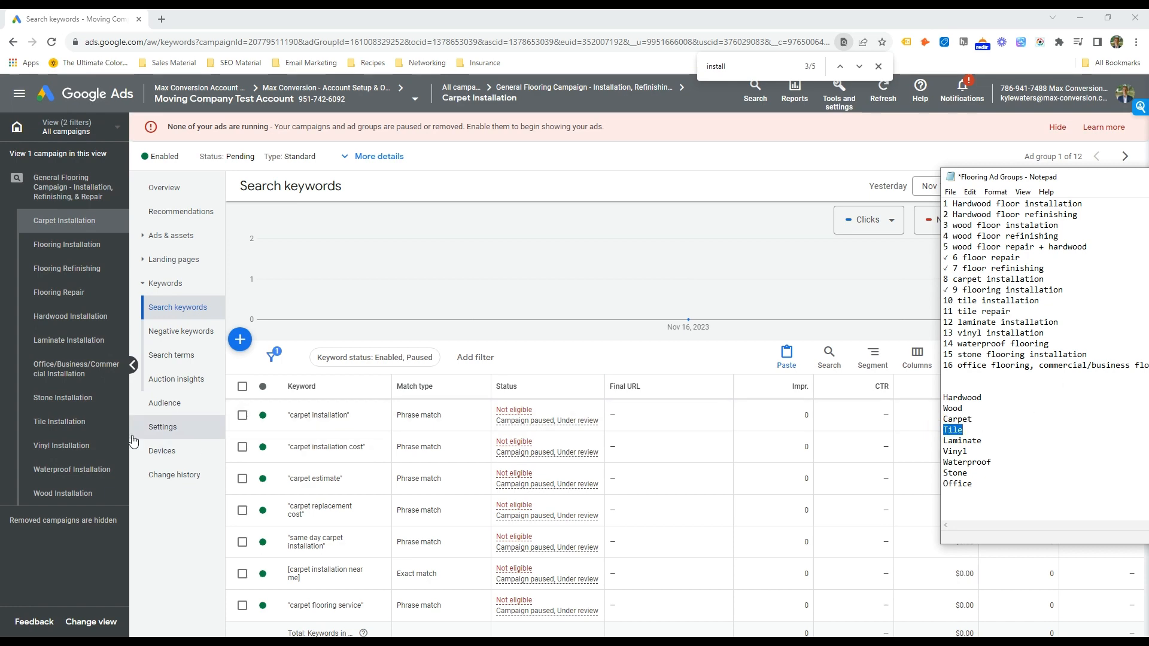
click(90, 421)
click(718, 431)
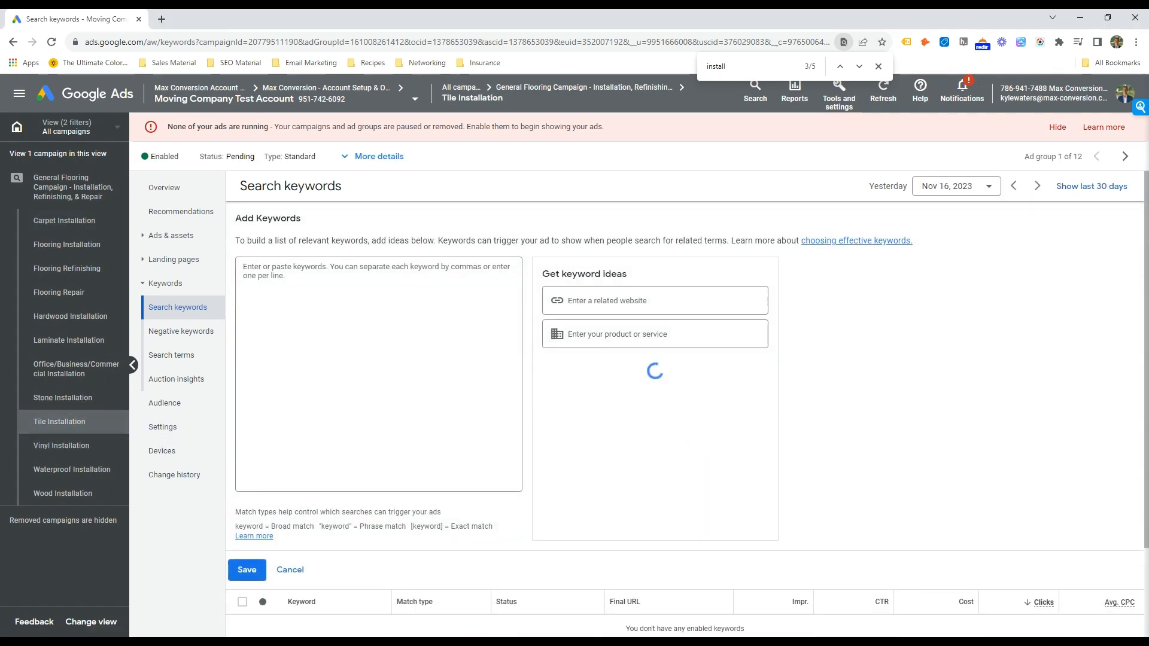
Step: Enter the keyword "tile installation" and get keyword ideas for that same phrase
key(alt+Tab)
key(alt+Tab)
click(376, 320)
text(tile )
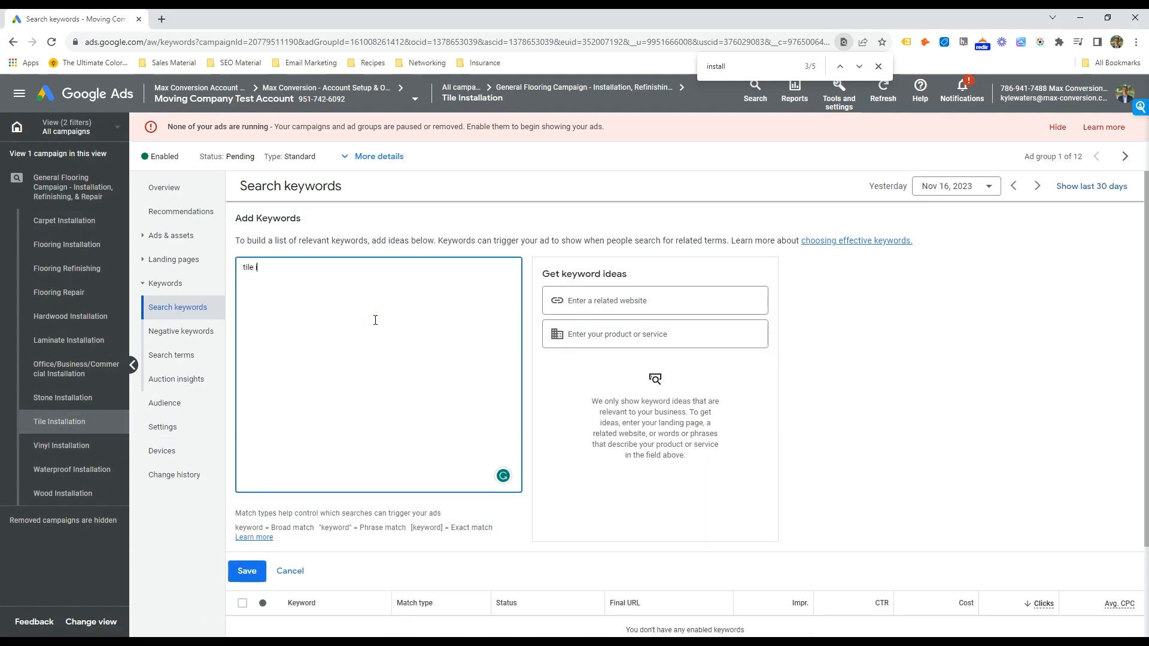
text(installation)
key(ctrl+a)
key(ctrl+c)
click(688, 334)
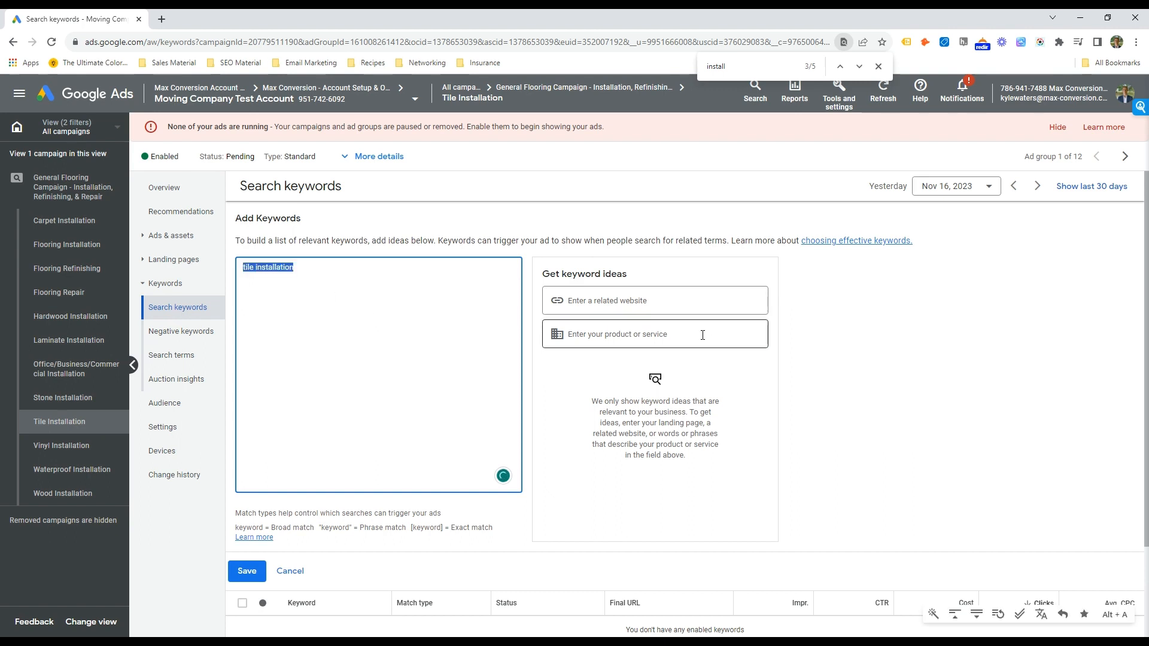
key(ctrl+v)
drag(323, 273, 130, 266)
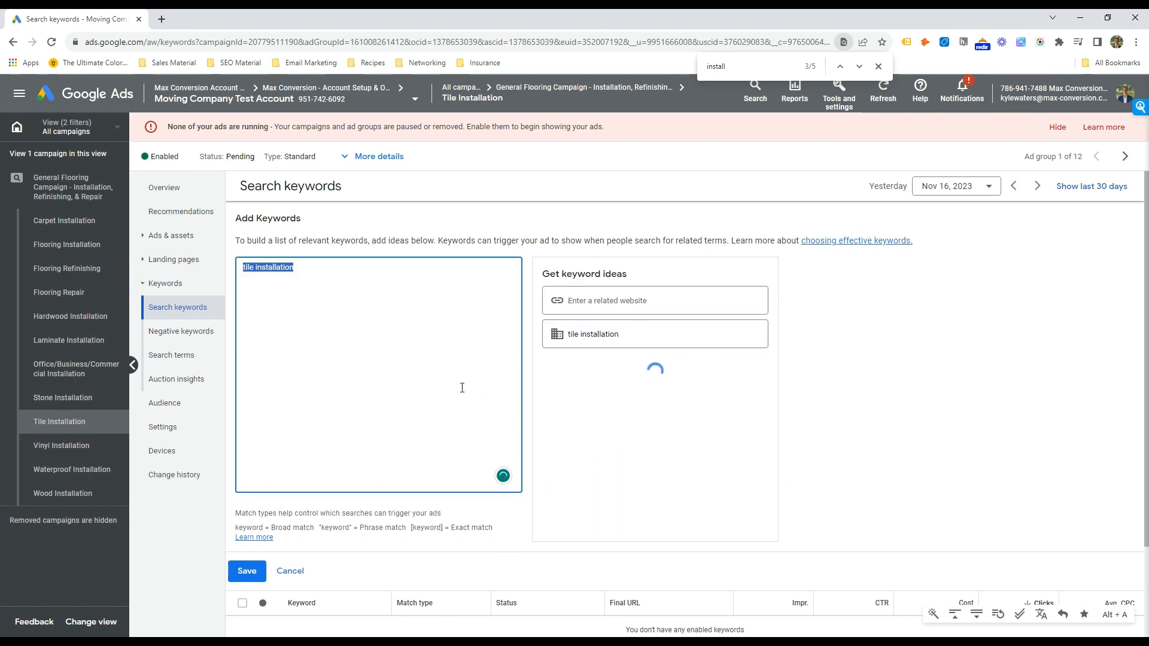
Step: Add the suggested keywords "tile installers near me", "tile contractor near me" and "tile contractors" to the list
click(642, 400)
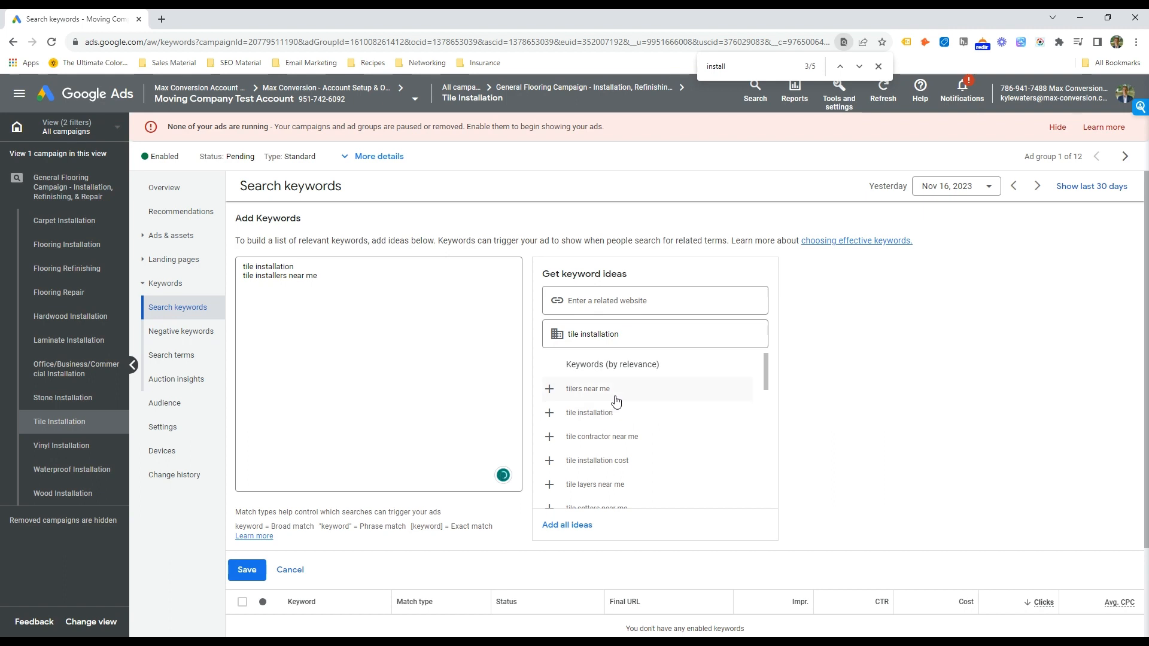
click(643, 438)
scroll(632, 466, down, 1)
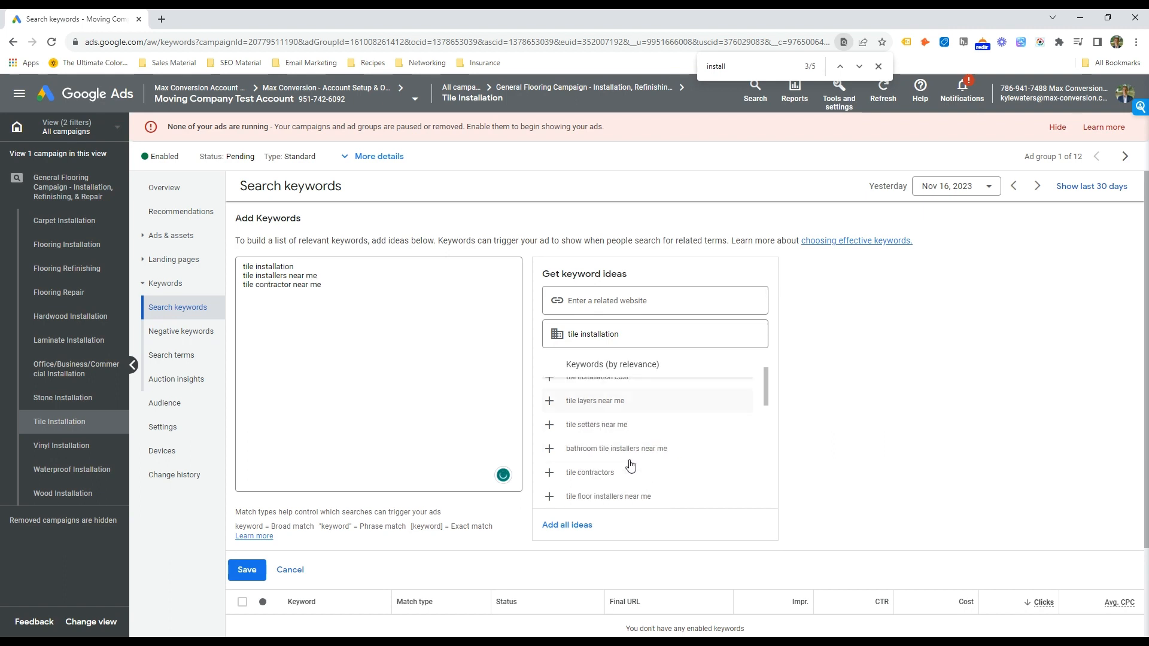
click(644, 474)
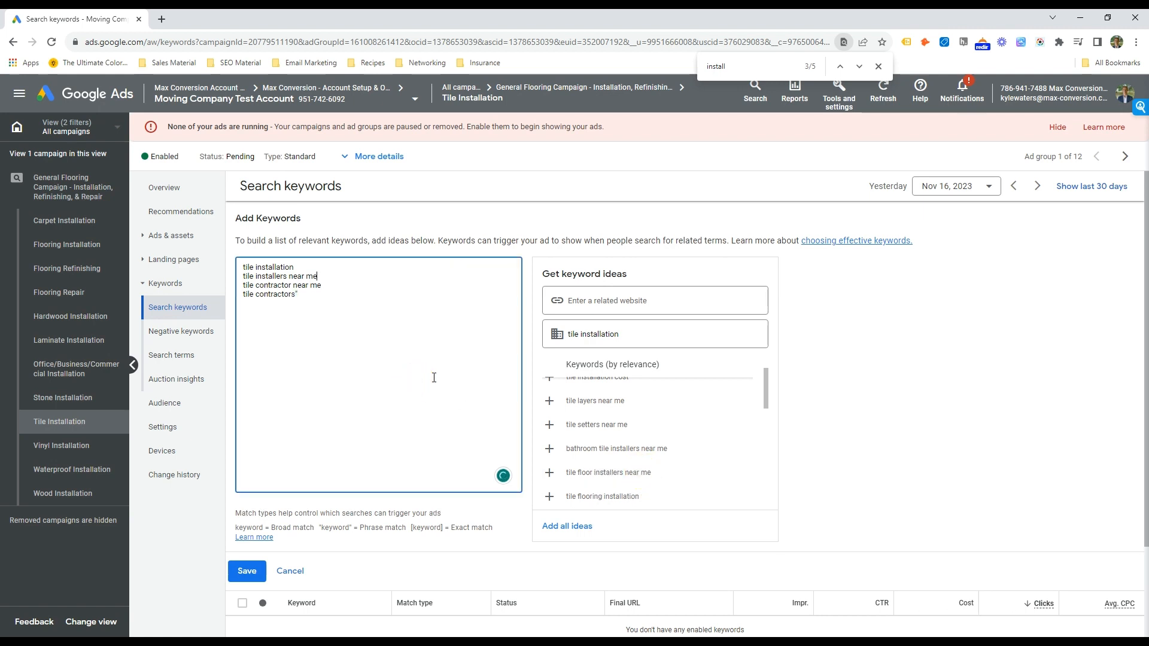
Step: Add "tile company" to the keyword list and put "tile installation", "tile contractors" and "tile company" in phrase-match quotes
key(Up)
text(")
key(Home)
text(")
key(Down)
key(Down)
key(Down)
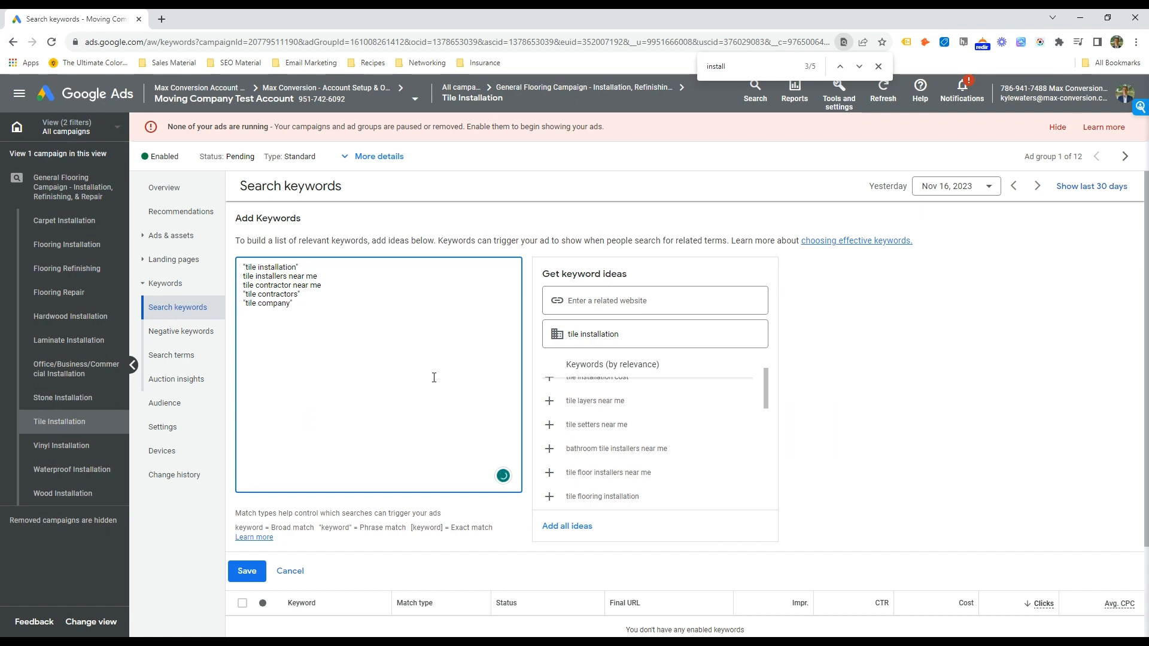
Step: Make "tile installers near me" and "tile contractor near me" exact match with square brackets and save the keywords
text(")
drag(298, 267, 233, 267)
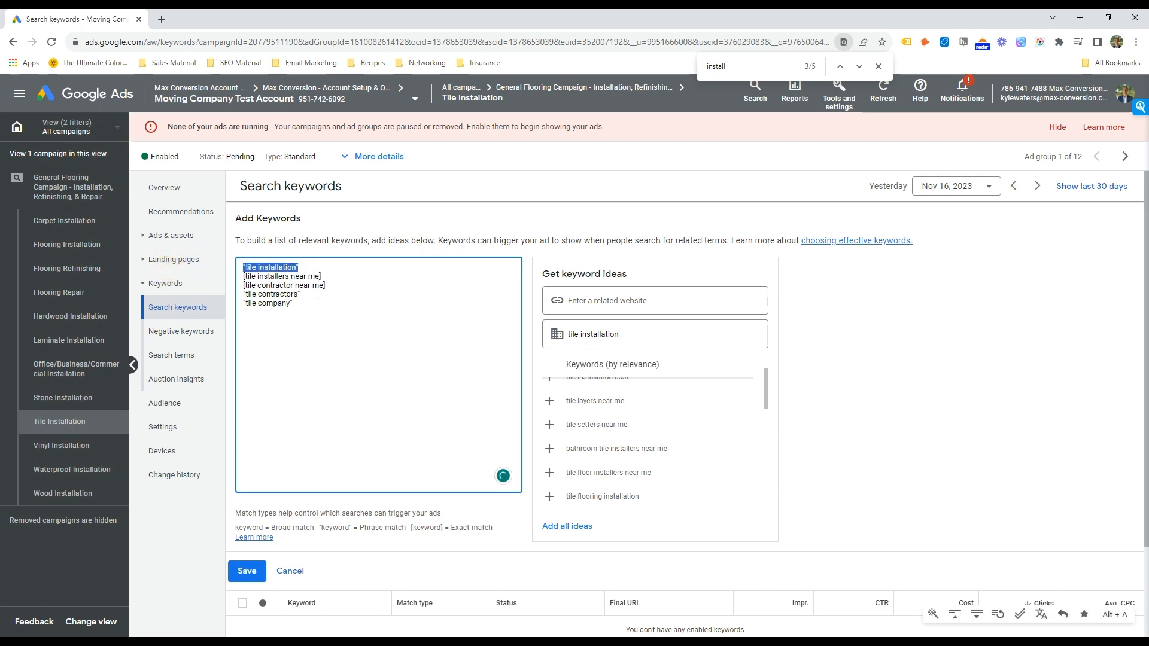
drag(317, 302, 239, 304)
click(247, 571)
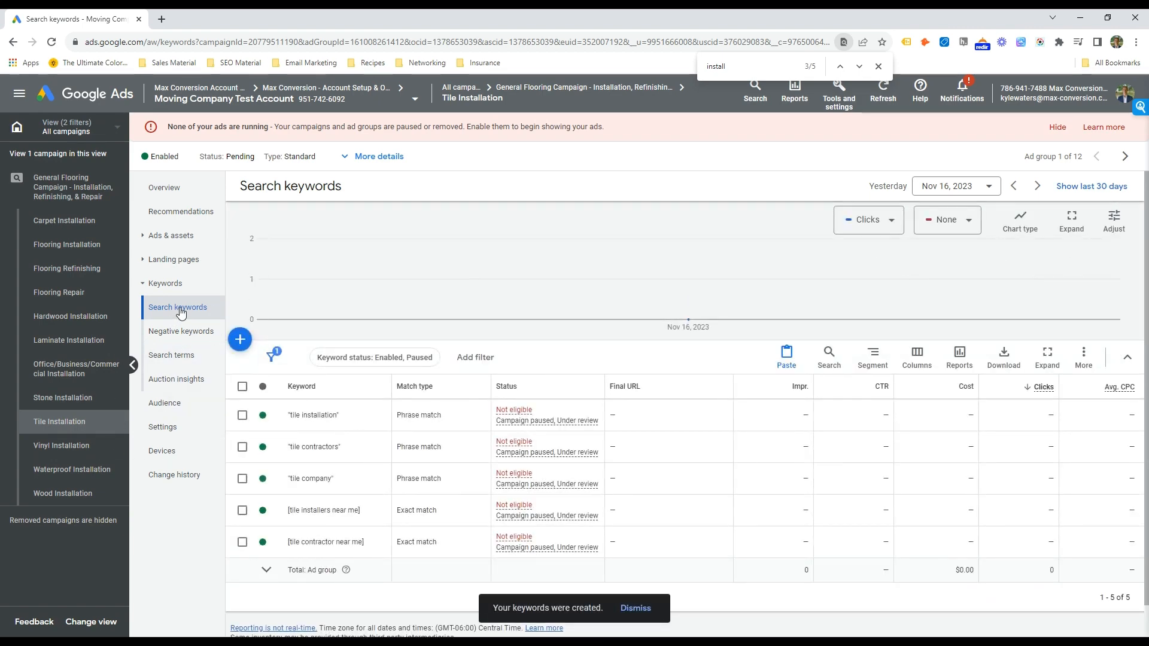
Step: Open the Tile Installation ad for editing and set the first part of its display path to "Tile"
click(171, 235)
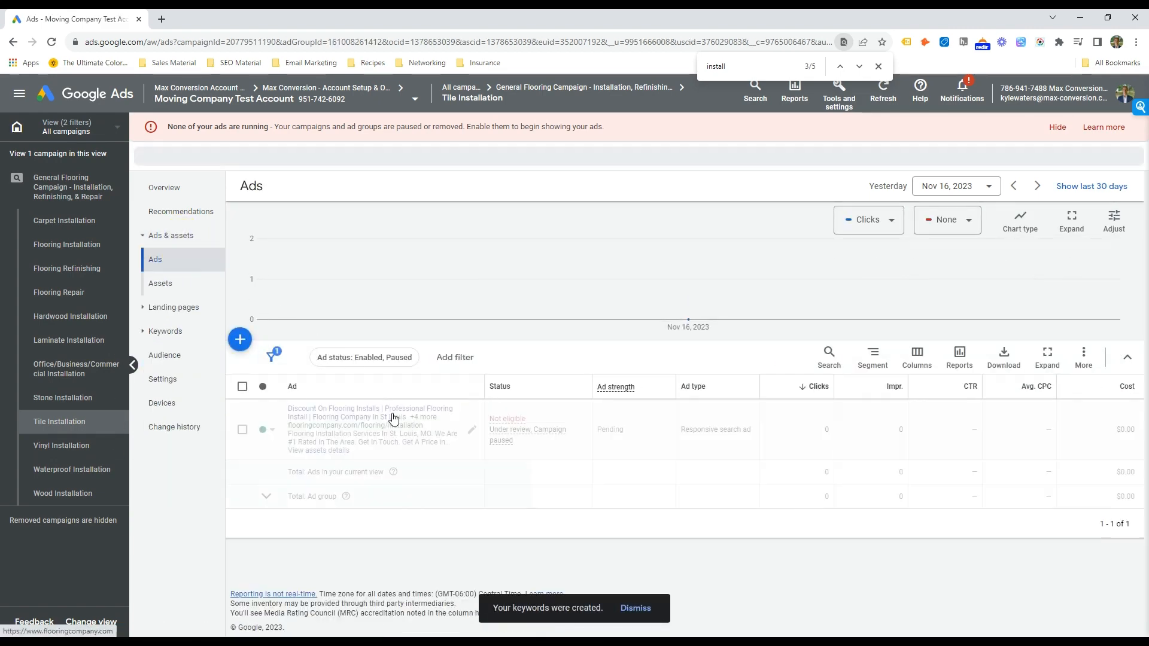
click(394, 422)
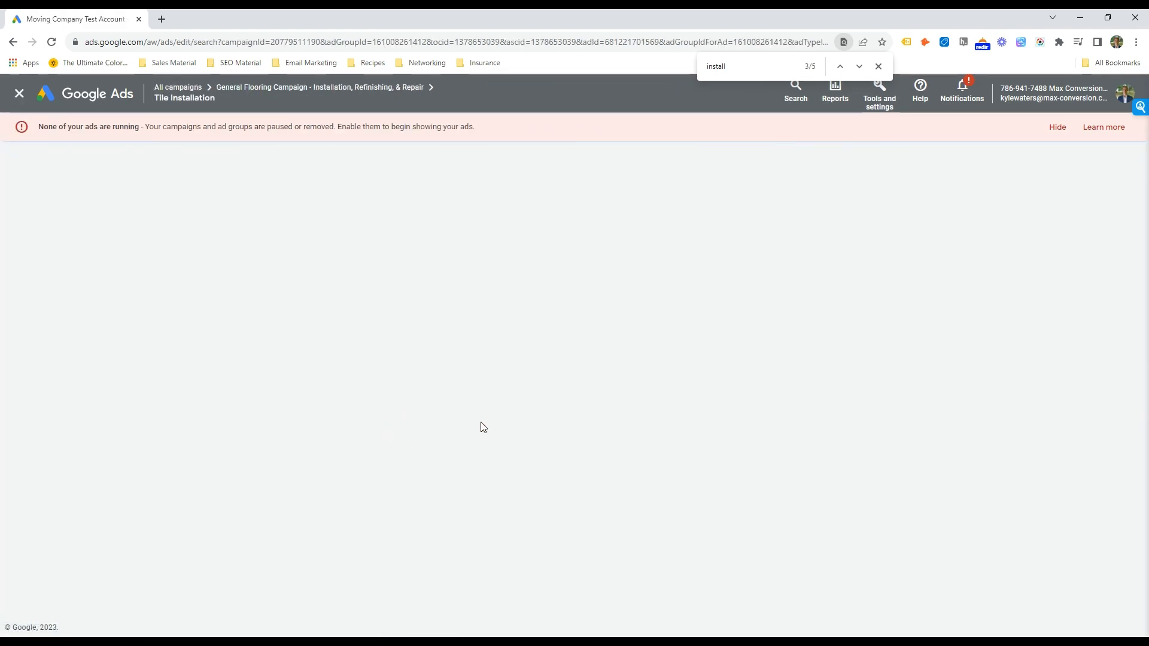
drag(285, 494, 245, 480)
text(tile)
key(ctrl+a)
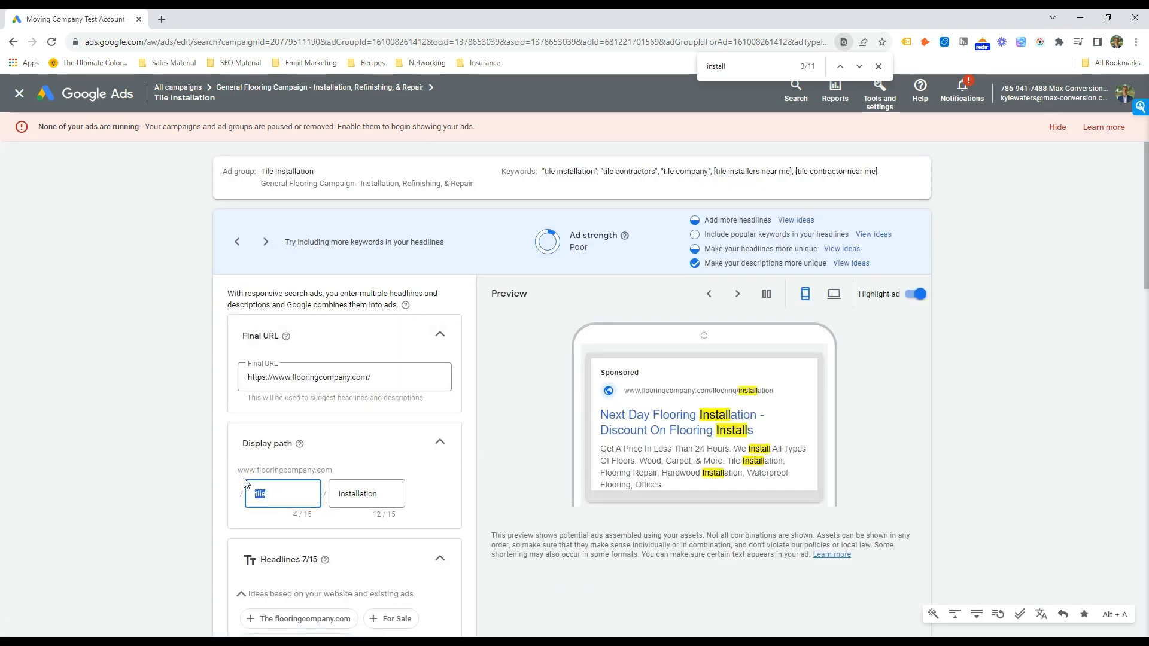
text(Tile)
Step: Change the ad's first headline to "Discount On Tile Installation"
scroll(314, 509, down, 4)
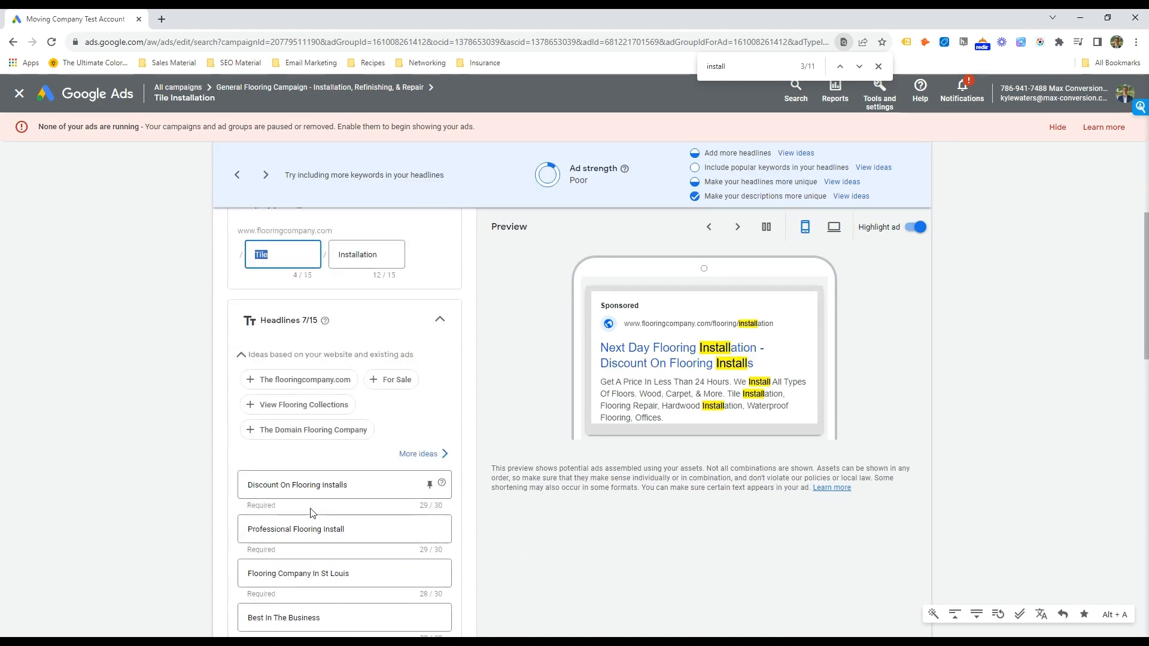
double_click(304, 486)
key(ctrl+v)
scroll(353, 481, down, 1)
click(349, 423)
key(BackSpace)
key(BackSpace)
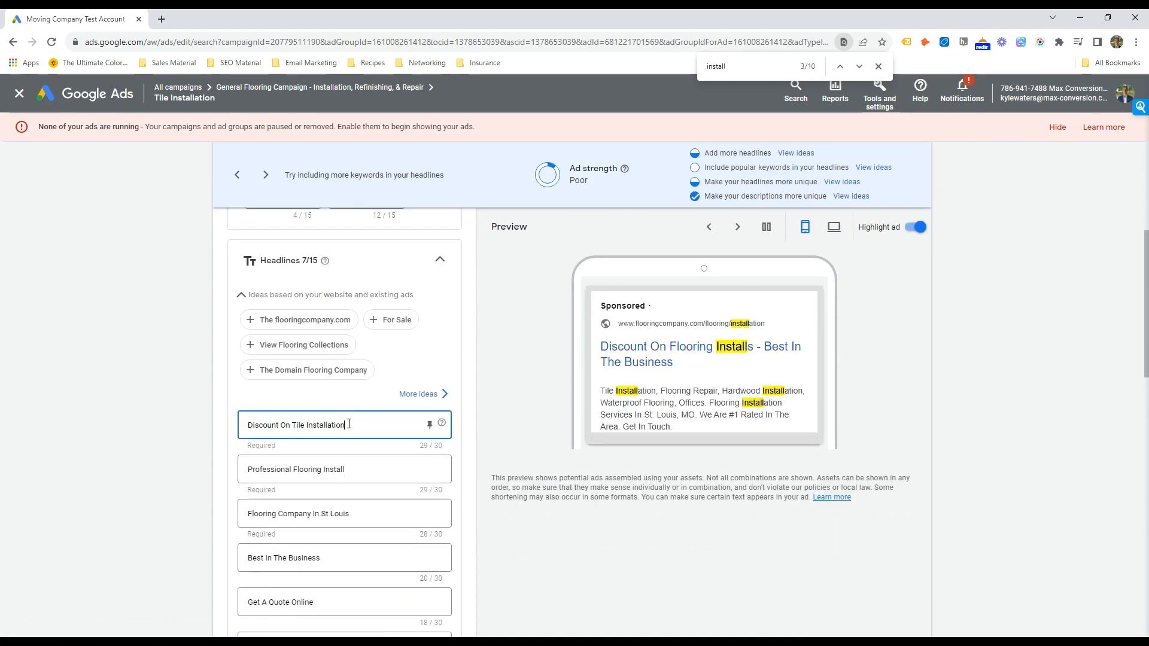
Step: Reword the flooring installation headlines as "Next Day Tile Installation" and "Professional Tile Installation"
scroll(349, 424, down, 3)
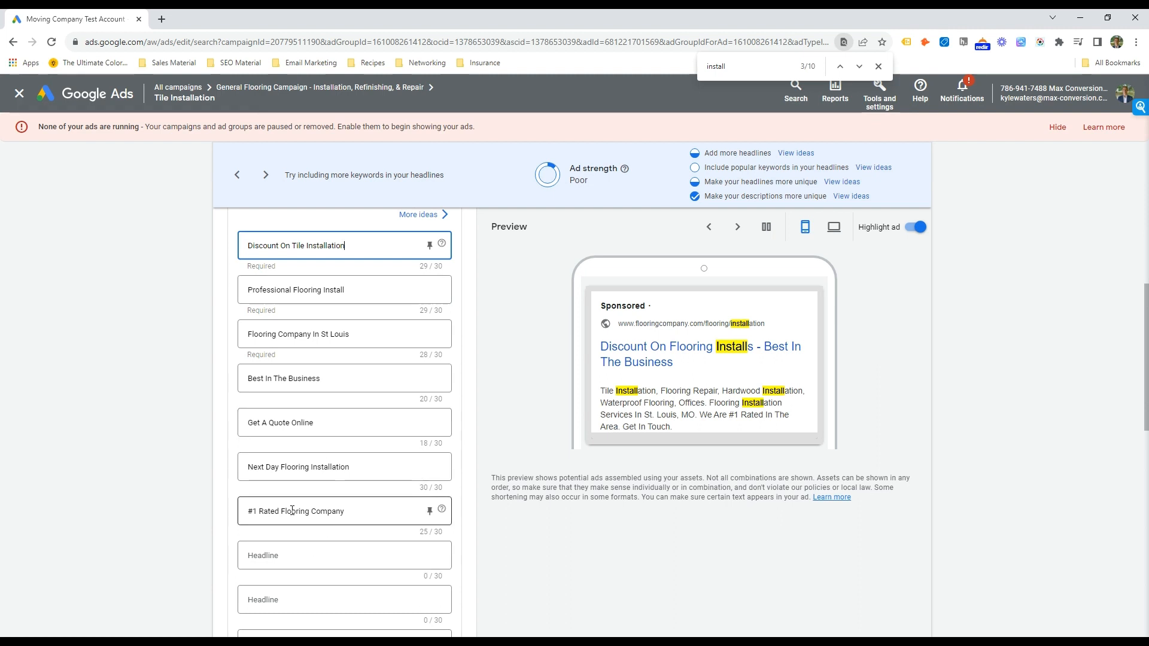
double_click(291, 468)
text(Tile)
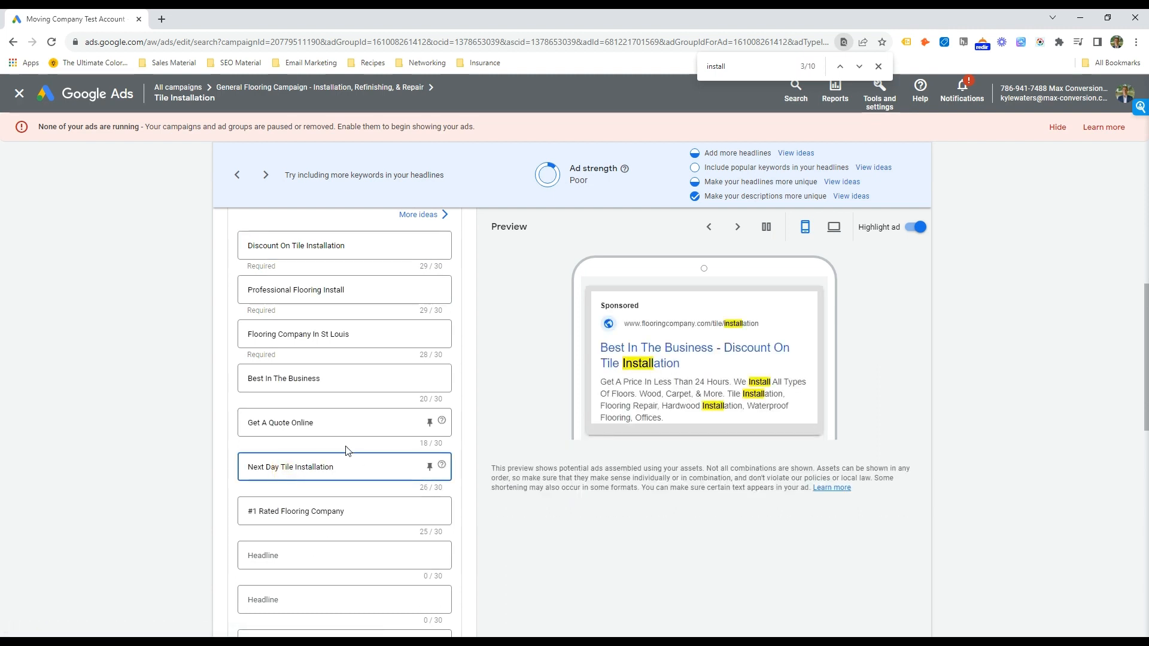
double_click(308, 290)
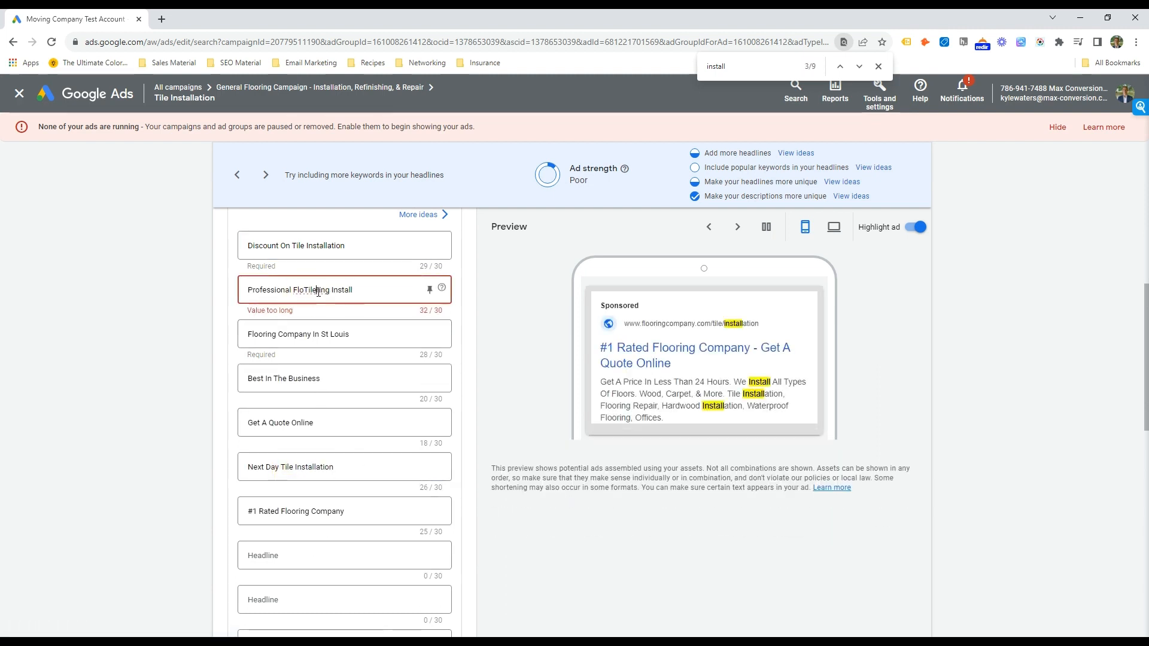
text(Tile)
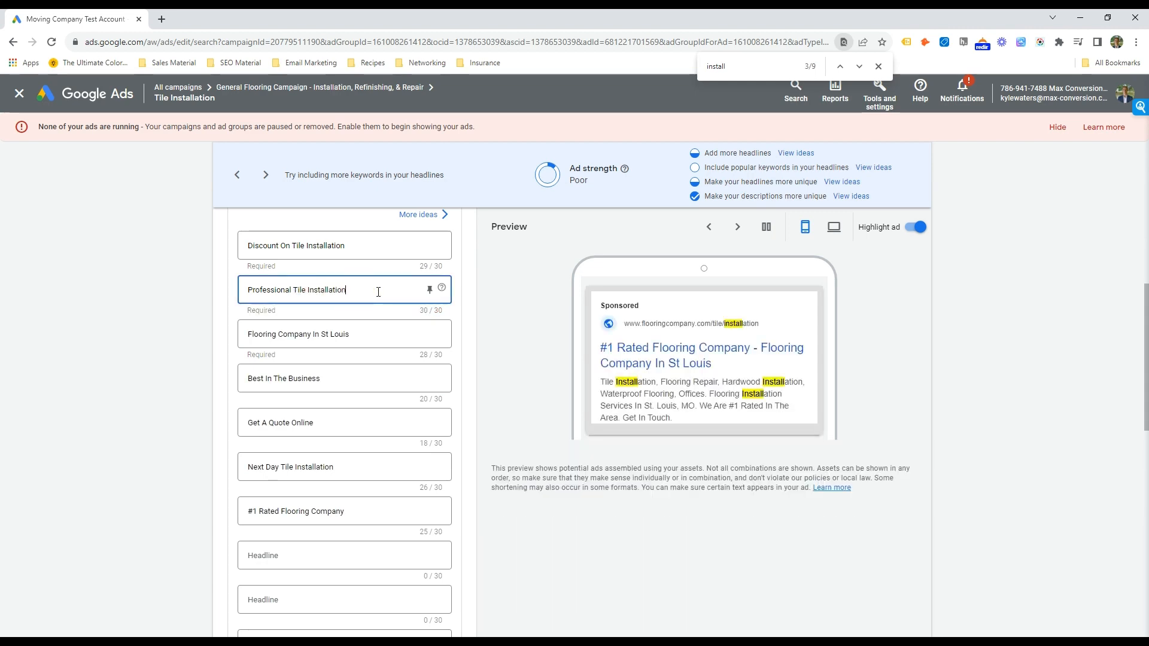
Step: Make the first description begin with "Tile Installation Services" instead of flooring and save the ad
scroll(372, 372, down, 5)
double_click(263, 408)
text(Tile)
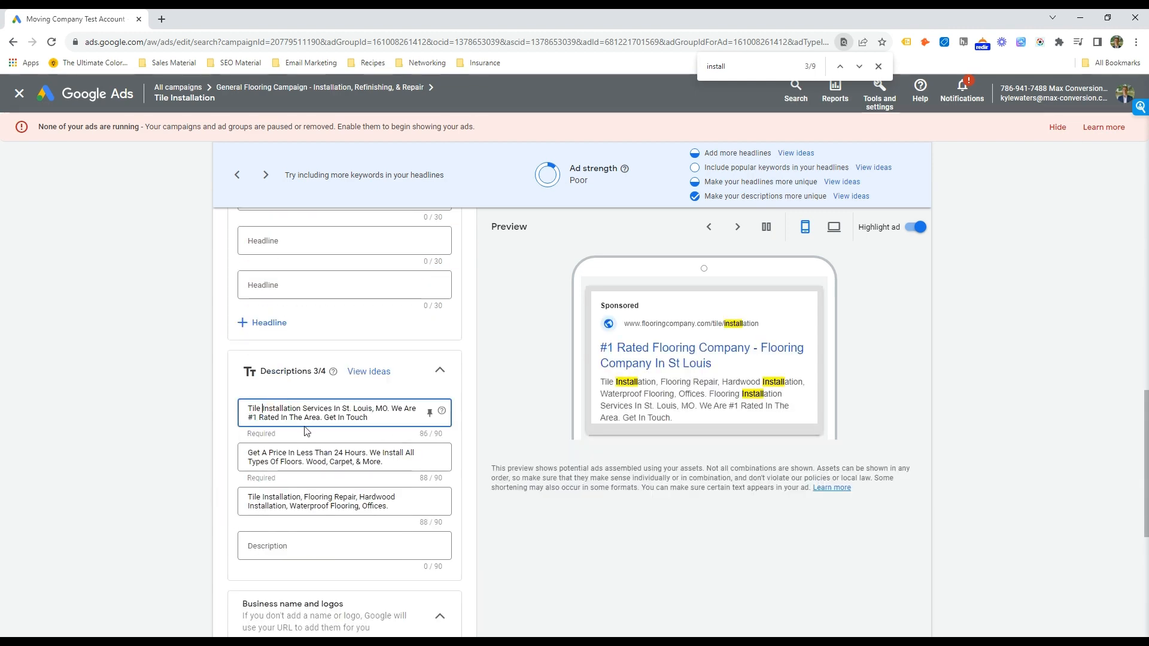
scroll(305, 431, down, 10)
click(233, 619)
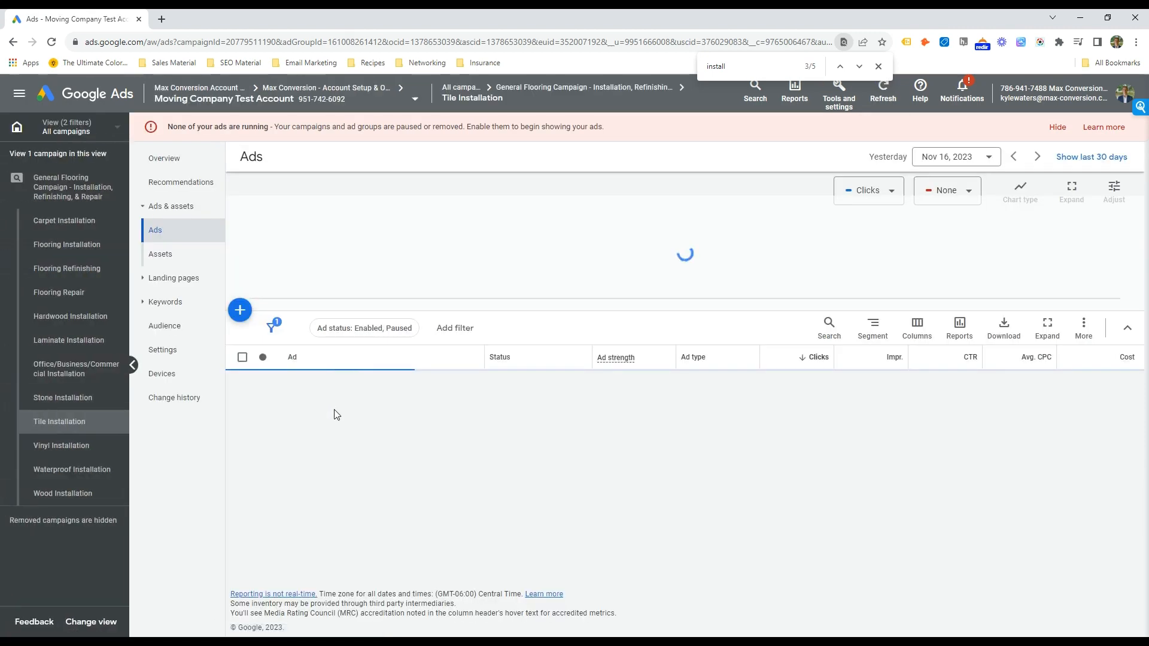
Step: Mark Laminate in the Notepad list of flooring types and open the Laminate Installation ad group's search keywords
key(alt+Tab)
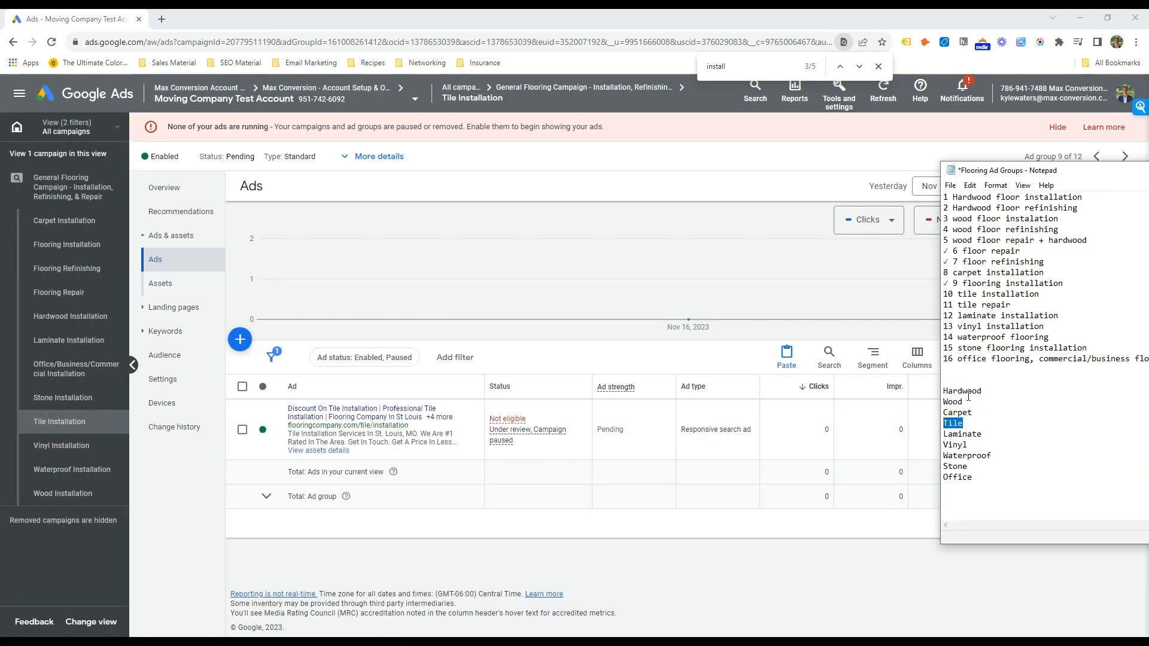
double_click(962, 434)
click(99, 341)
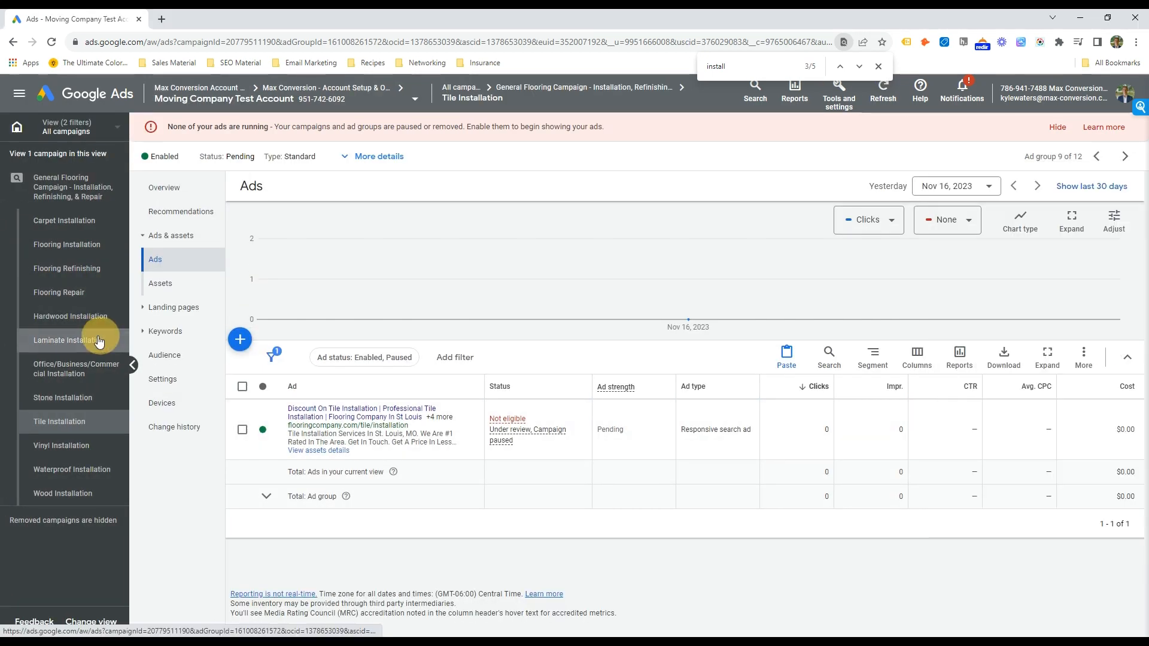
click(242, 387)
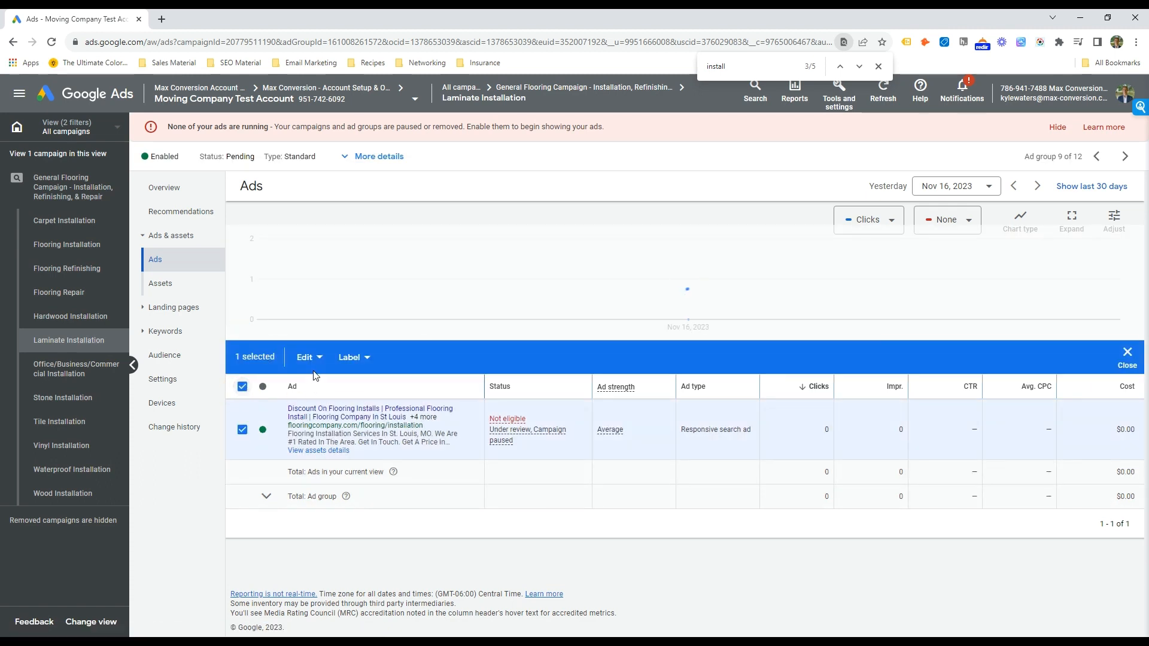
click(242, 387)
click(165, 330)
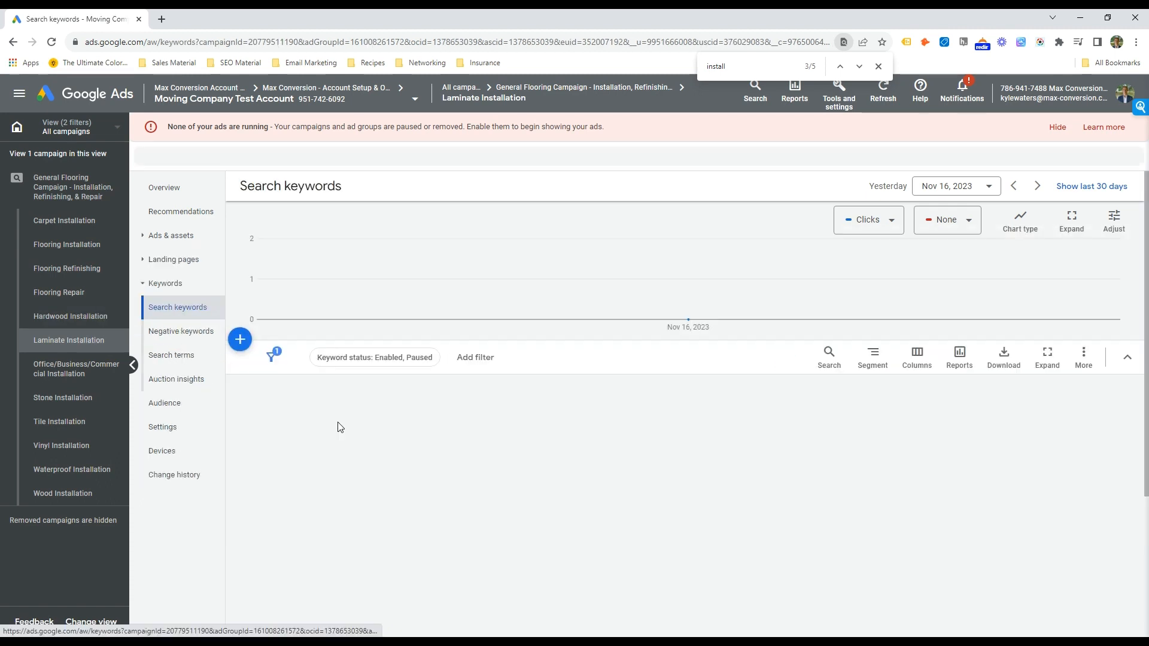
Step: Remove all the existing flooring keywords from the Laminate Installation ad group
click(243, 387)
click(316, 357)
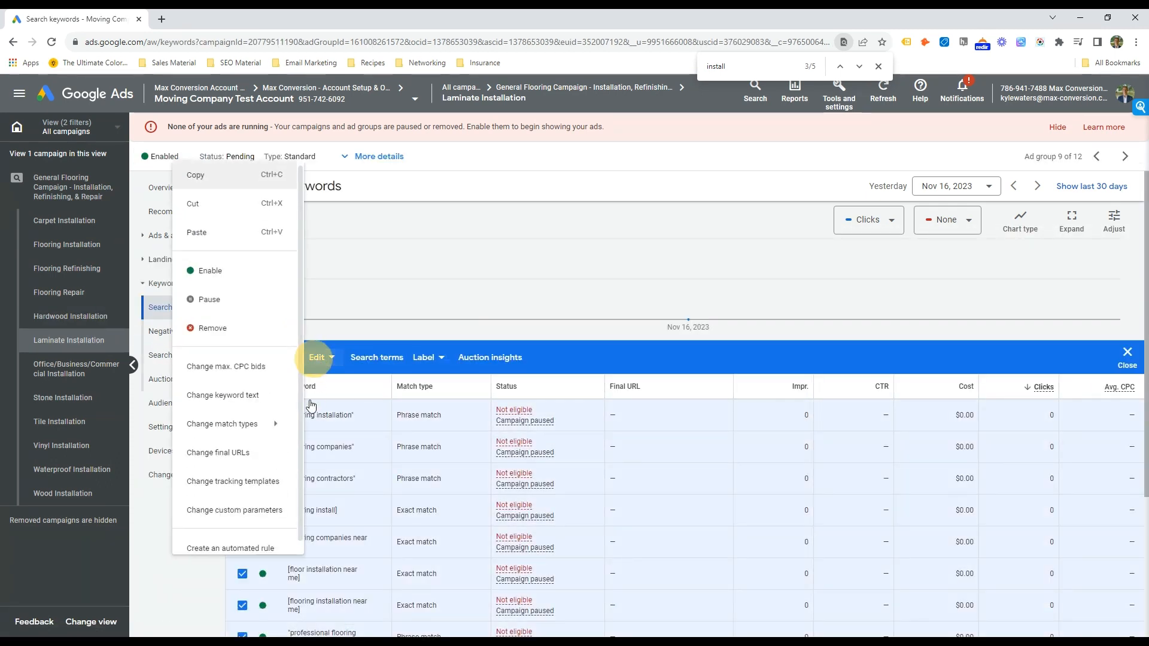
click(223, 331)
click(723, 397)
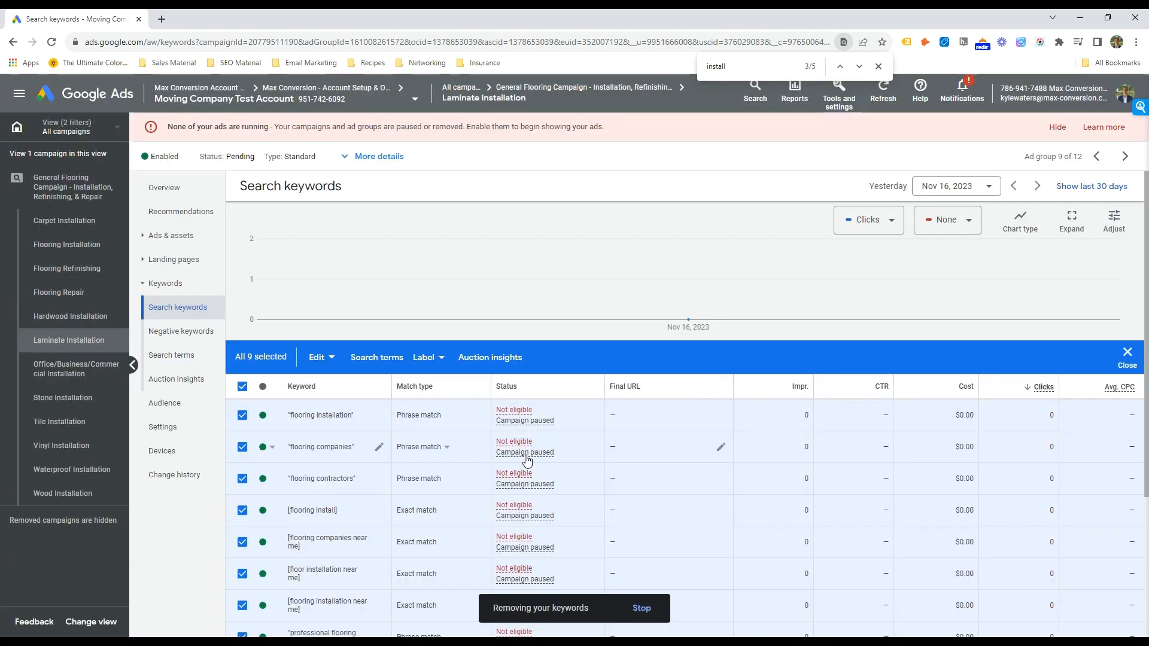
mouse_move(526, 459)
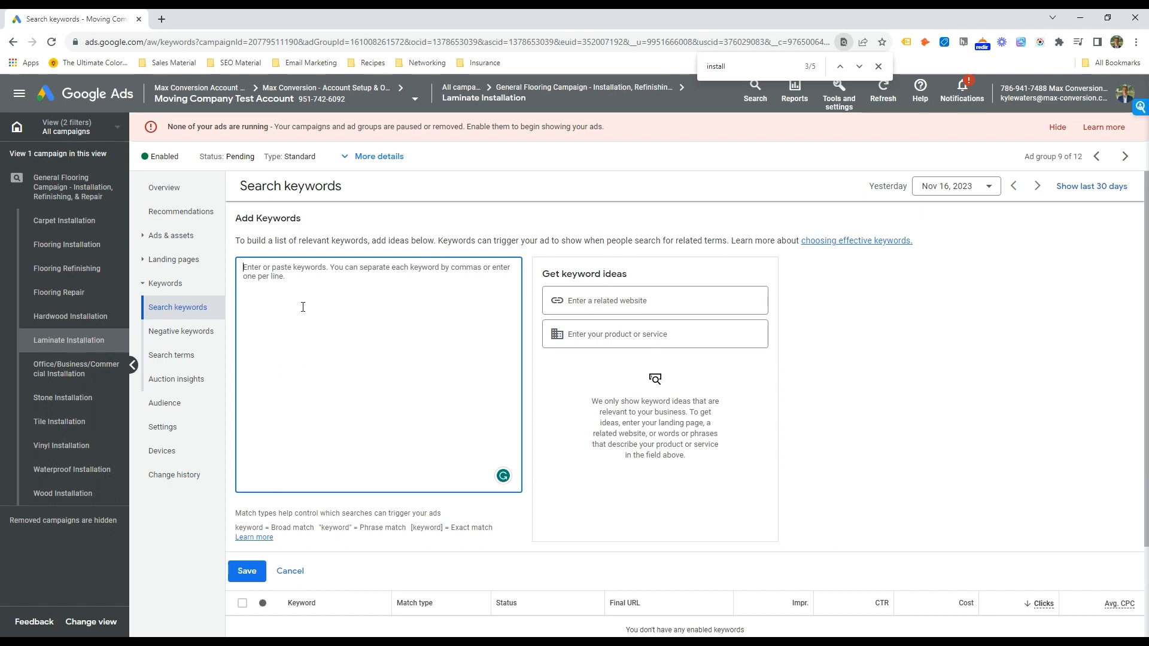
Step: Get keyword ideas for "laminate installation" and enter that same phrase as the first keyword
key(alt+Tab)
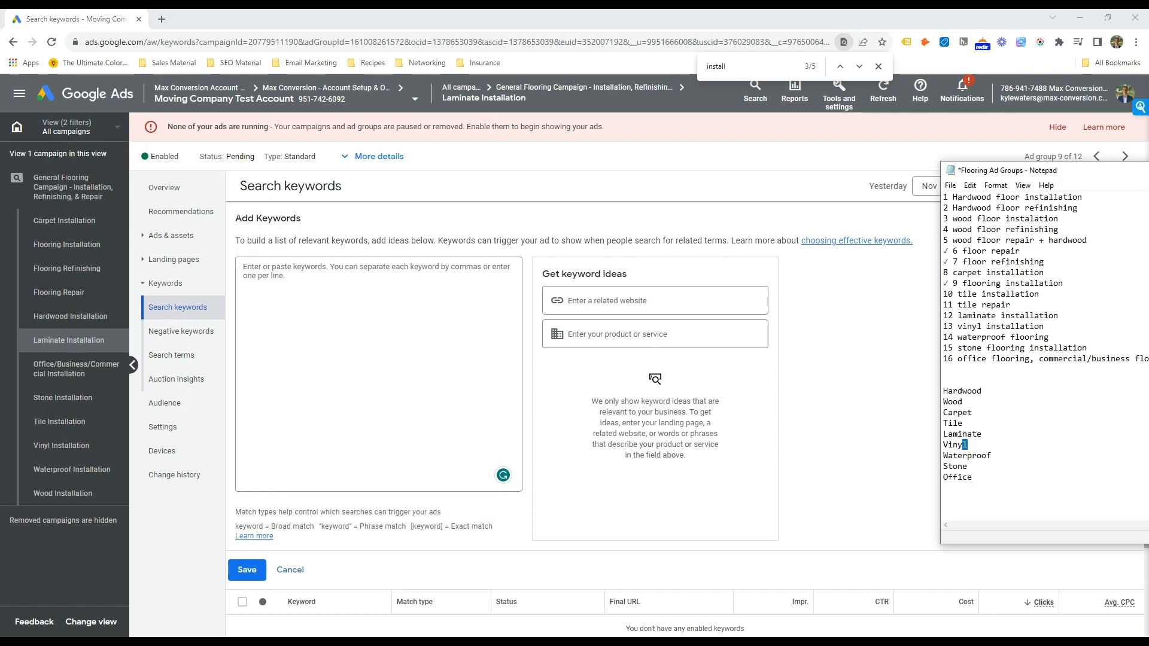
click(450, 302)
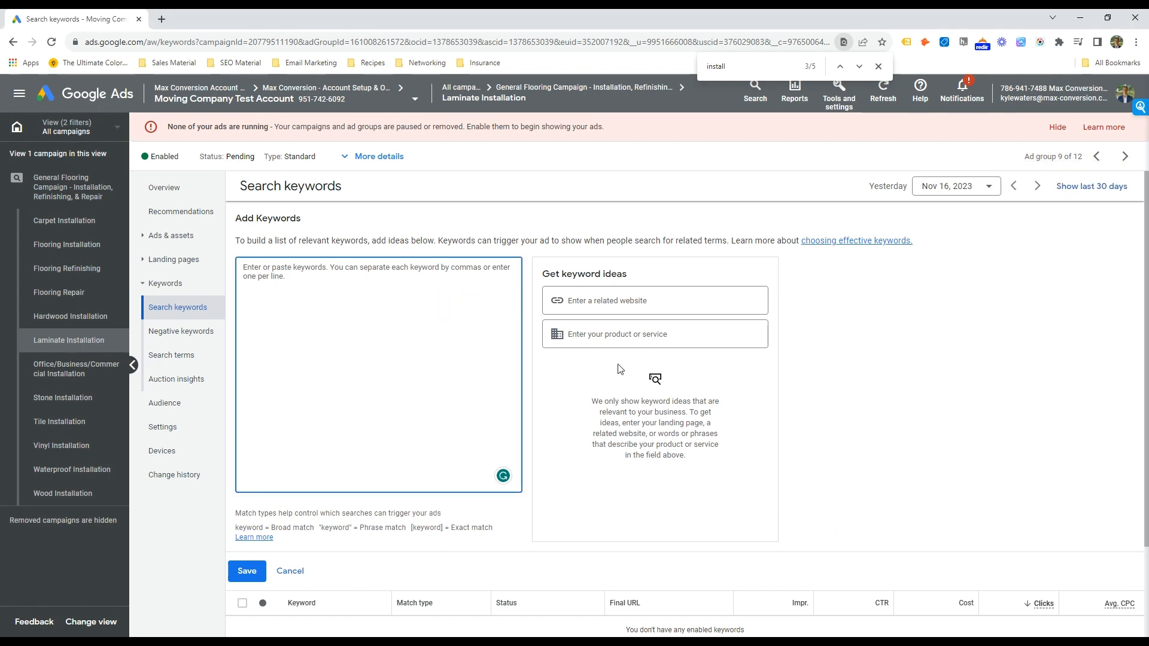
click(619, 334)
text(lamina)
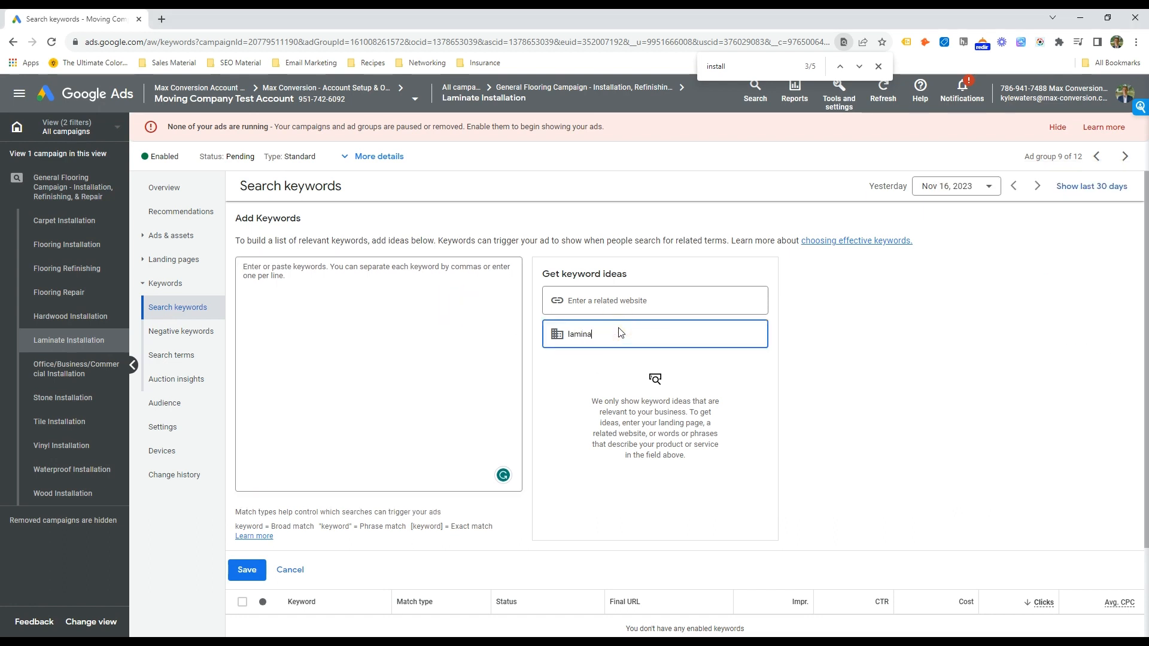
text(te installation)
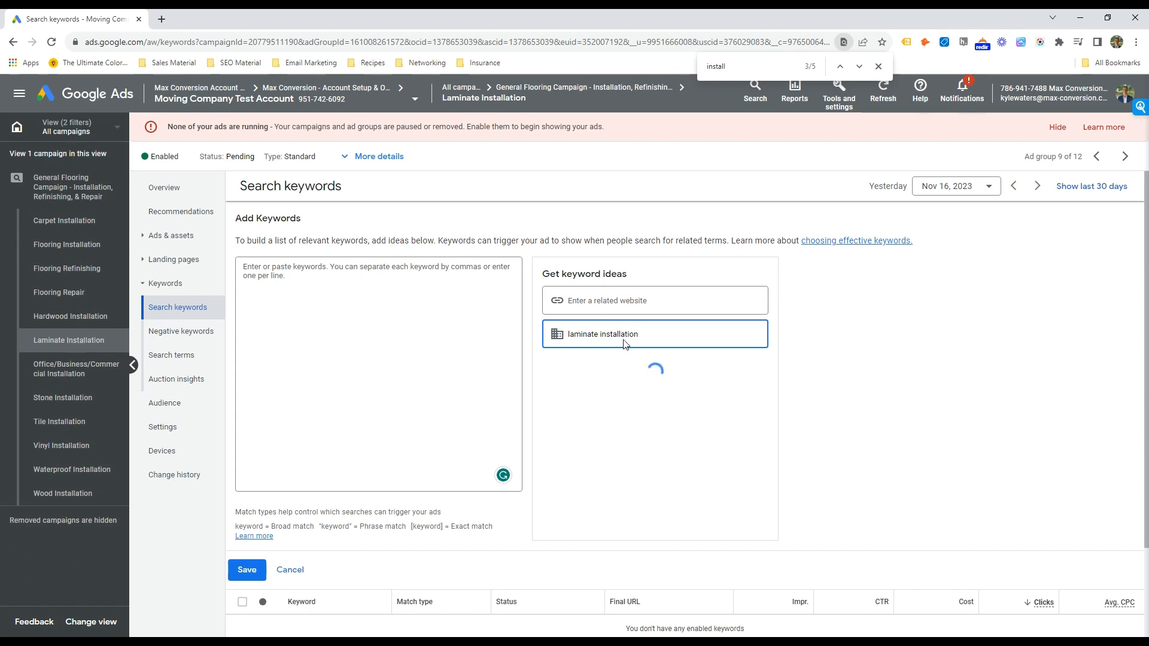
click(384, 315)
text(laminate installation)
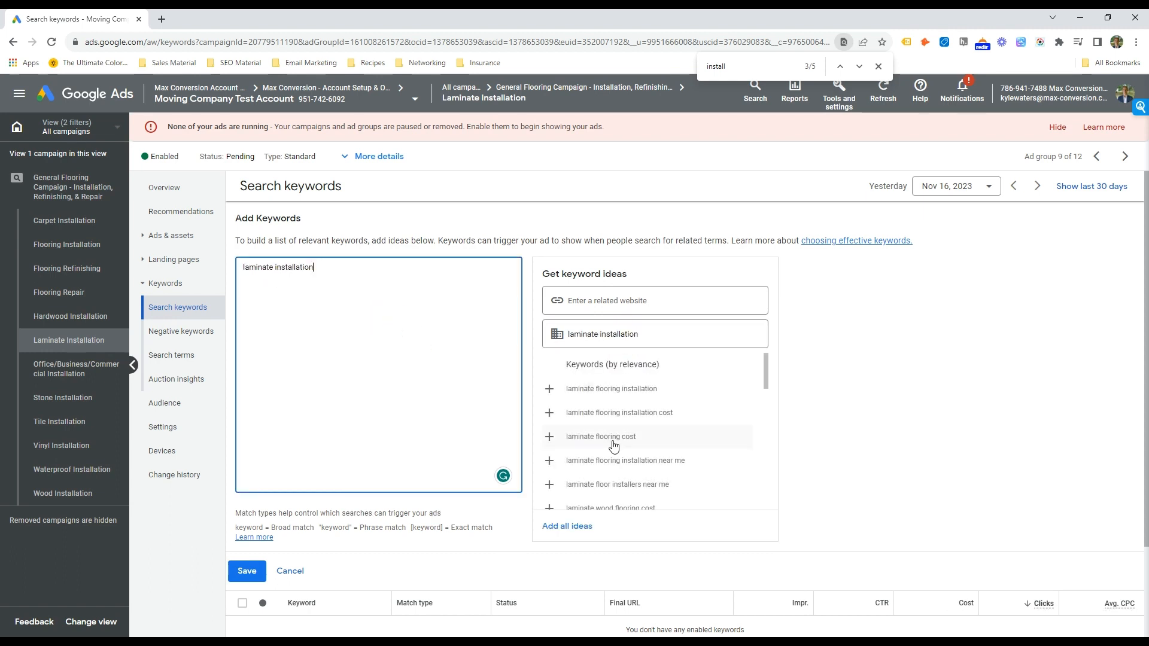
Step: Add the suggested keywords "laminate flooring installation", "laminate flooring cost", "laminate floor installers near me" and "laminate flooring installation near me"
click(616, 390)
click(649, 416)
click(661, 437)
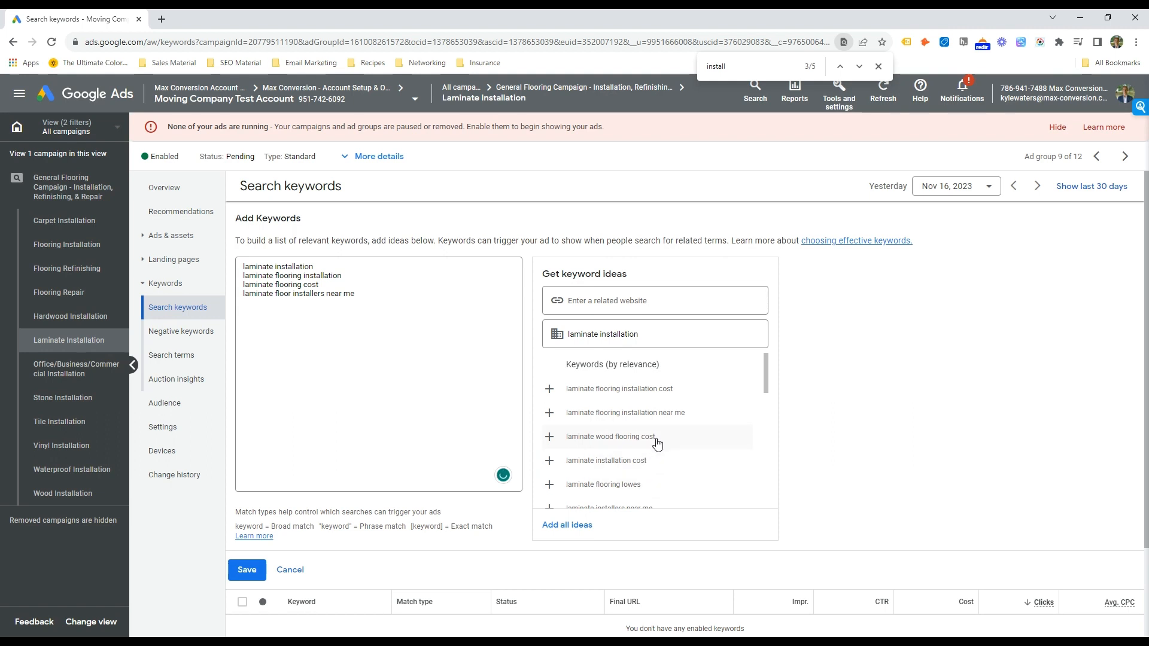
click(642, 416)
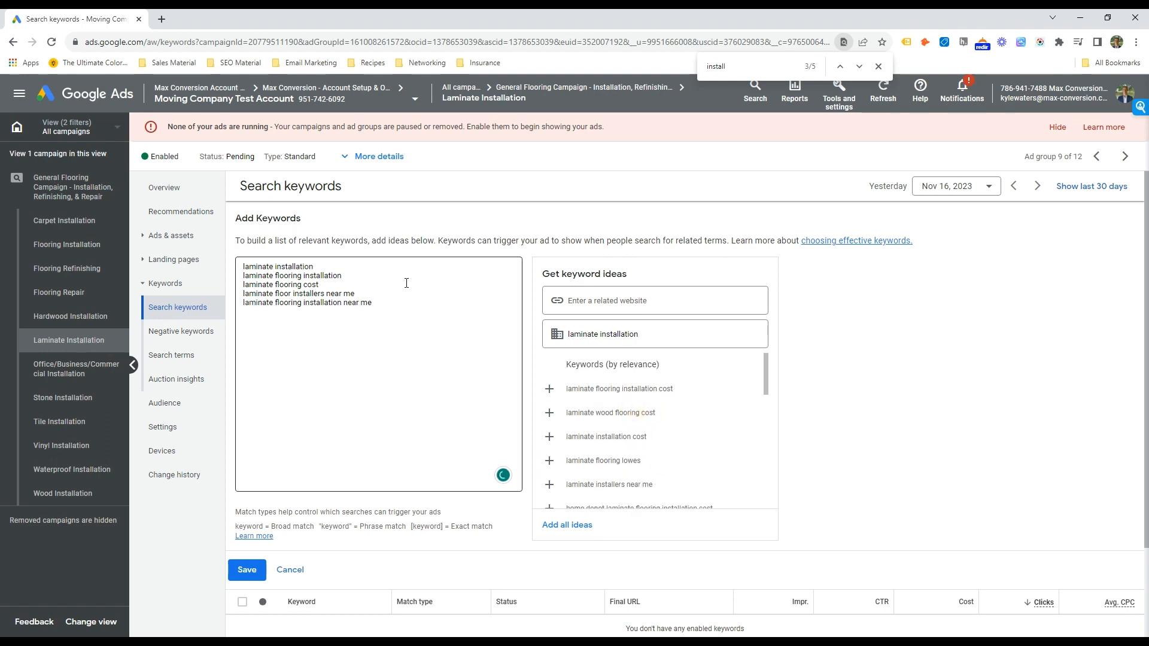
Step: Put the keyword "laminate installation" in quotation marks to make it phrase match
click(329, 264)
text(")
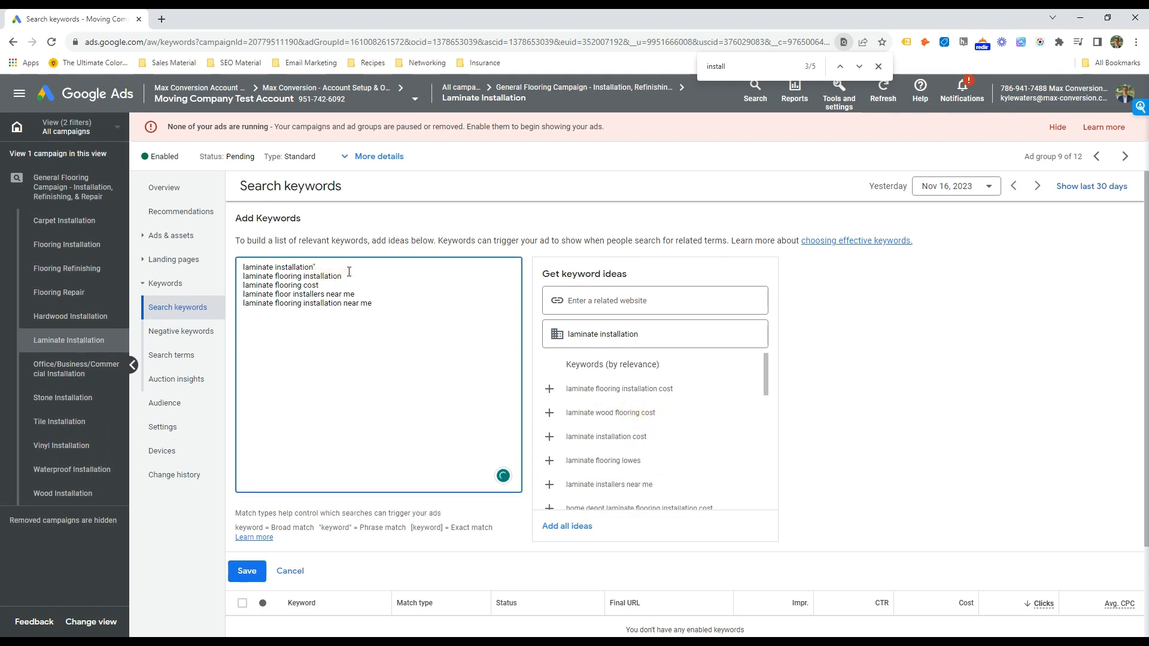
key(Home)
text(")
Step: Add the keywords "laminate contractor" and "laminate company" at the end of the list
key(ctrl+End)
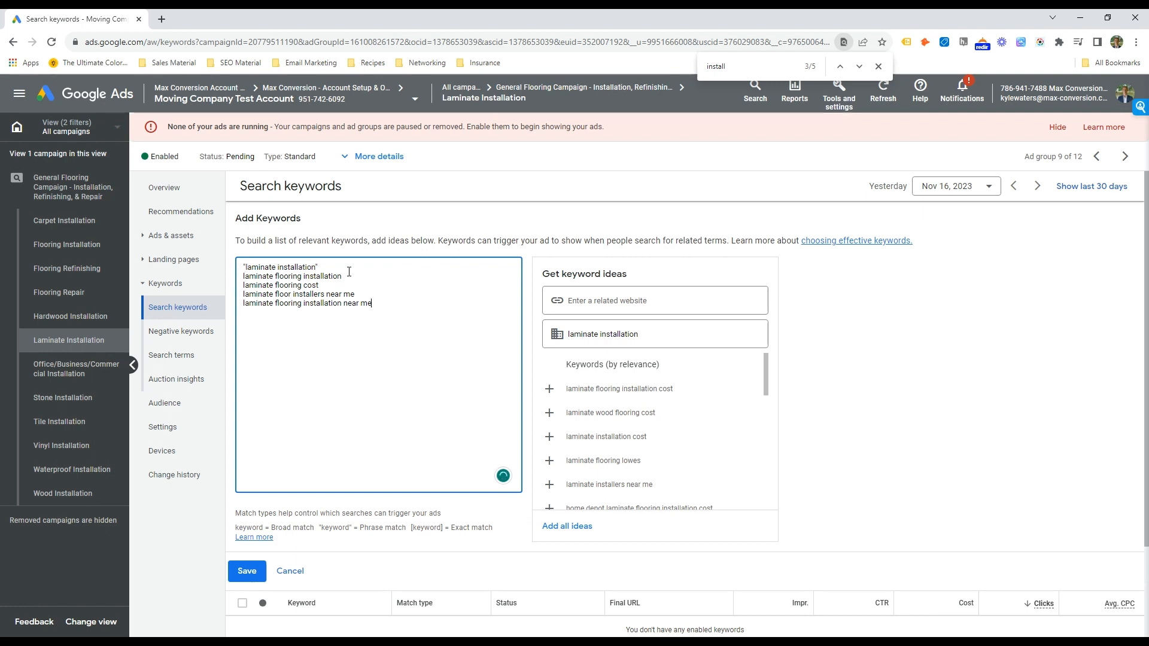
key(Return)
text(laminate repaircompany)
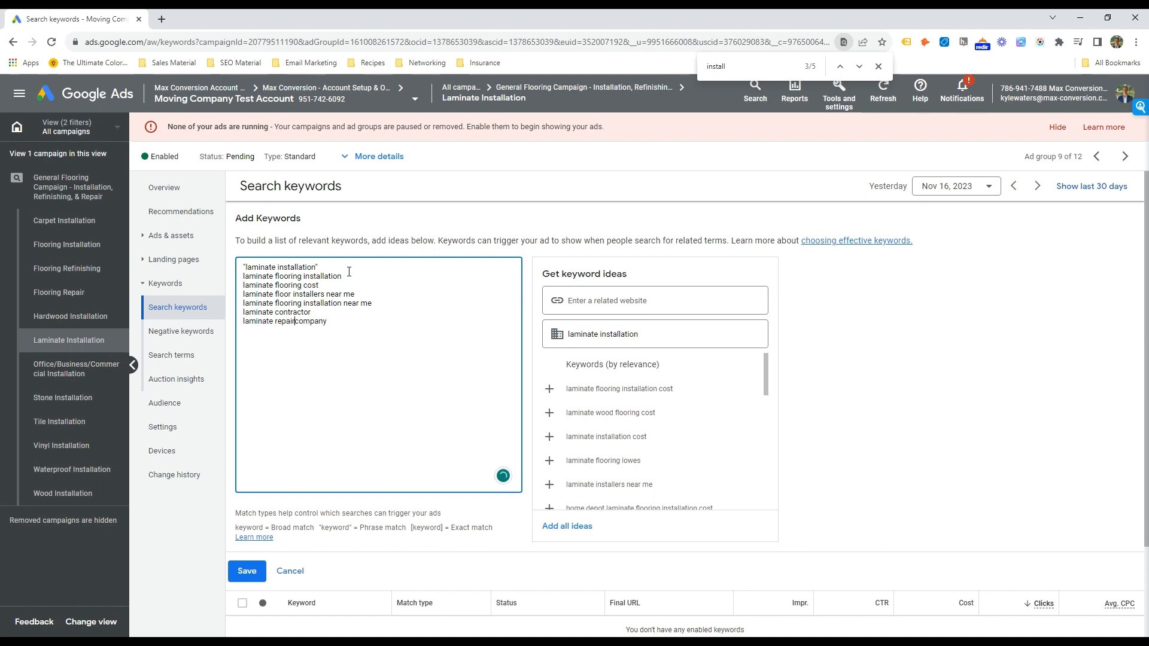
key(ctrl+BackSpace)
Step: Put the laminate contractor, laminate company, laminate flooring installation and laminate flooring cost keywords in phrase-match quotes
key(End)
key(Home)
text(")
key(Down)
key(Home)
text(" ")
key(Up)
key(Home)
text(")
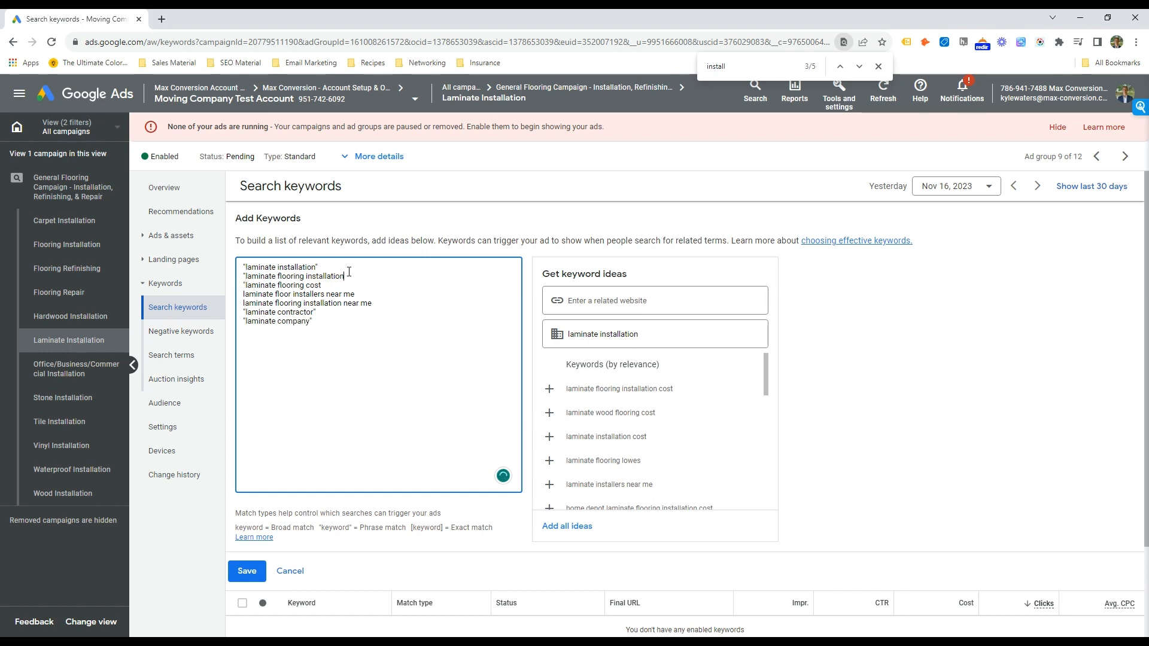
Step: Make "laminate floor installers near me" and "laminate flooring installation near me" exact match with square brackets
text(])
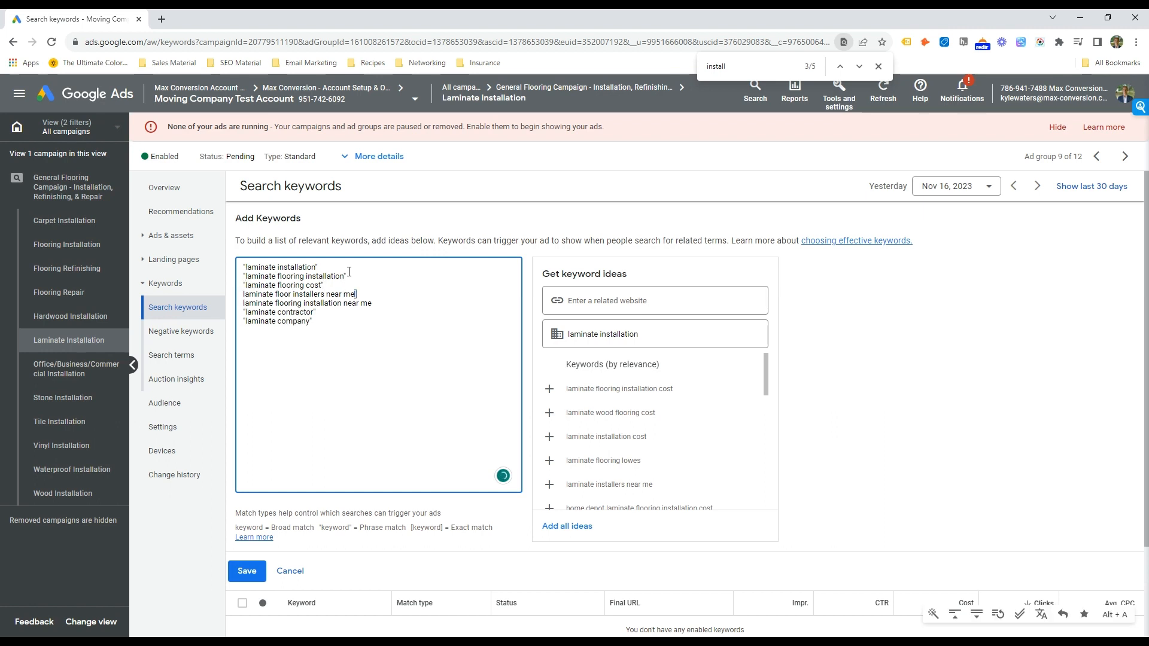
key(Down)
key(End)
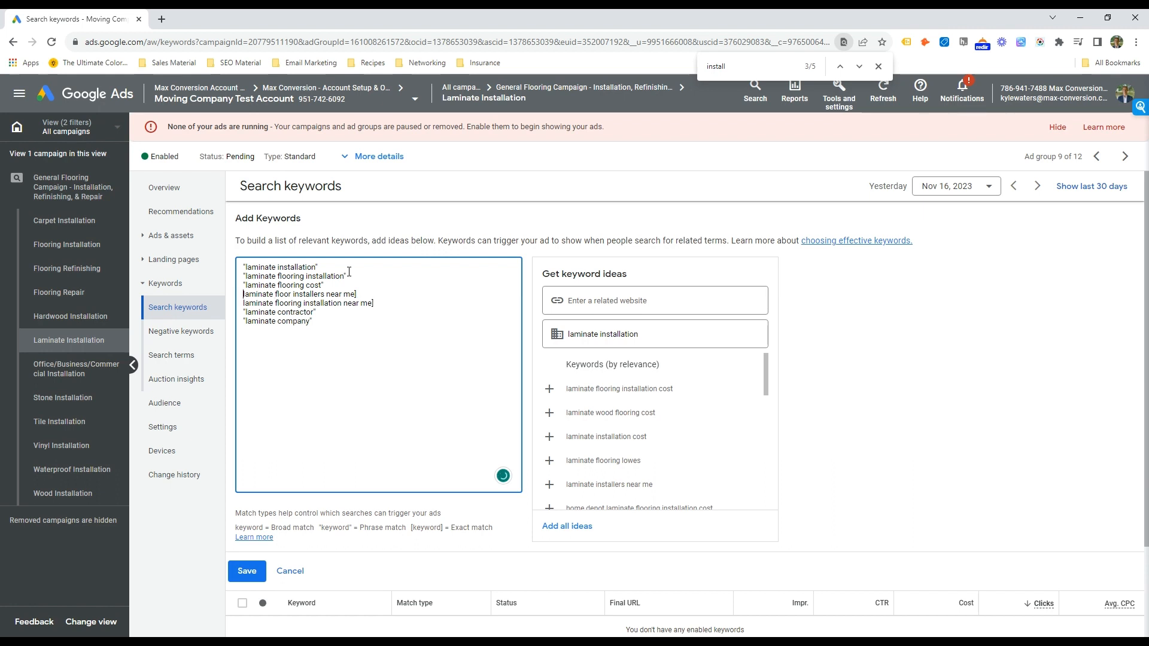
text([)
text([)
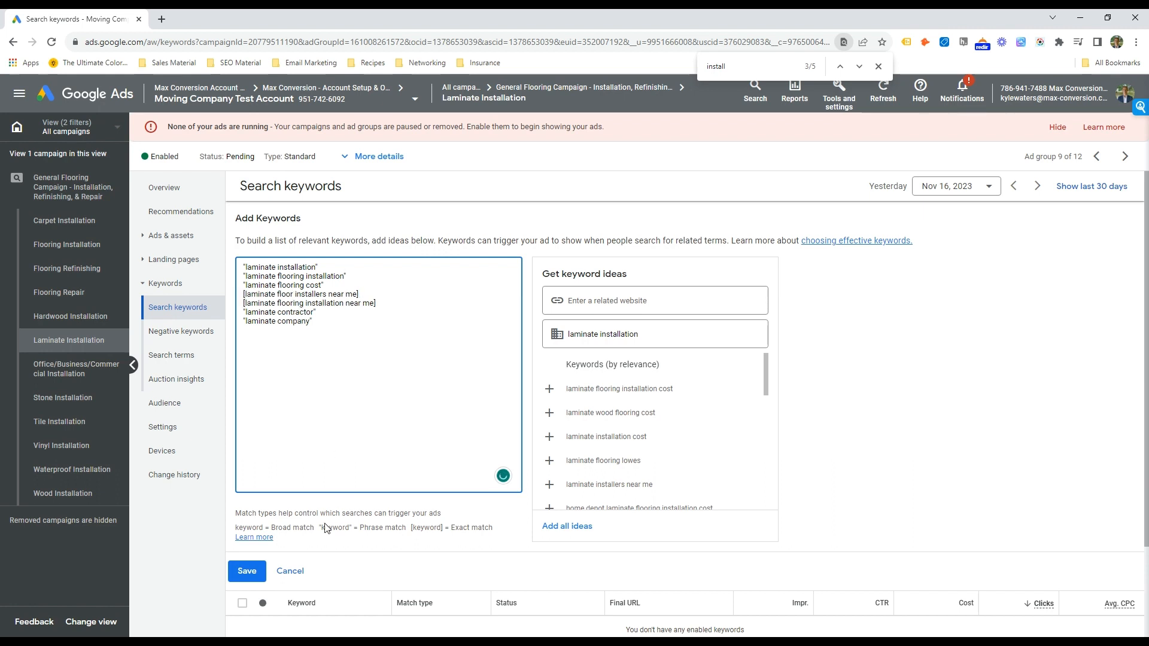
Step: Save the laminate keywords and open the Laminate Installation ad group's responsive search ad for editing
click(247, 571)
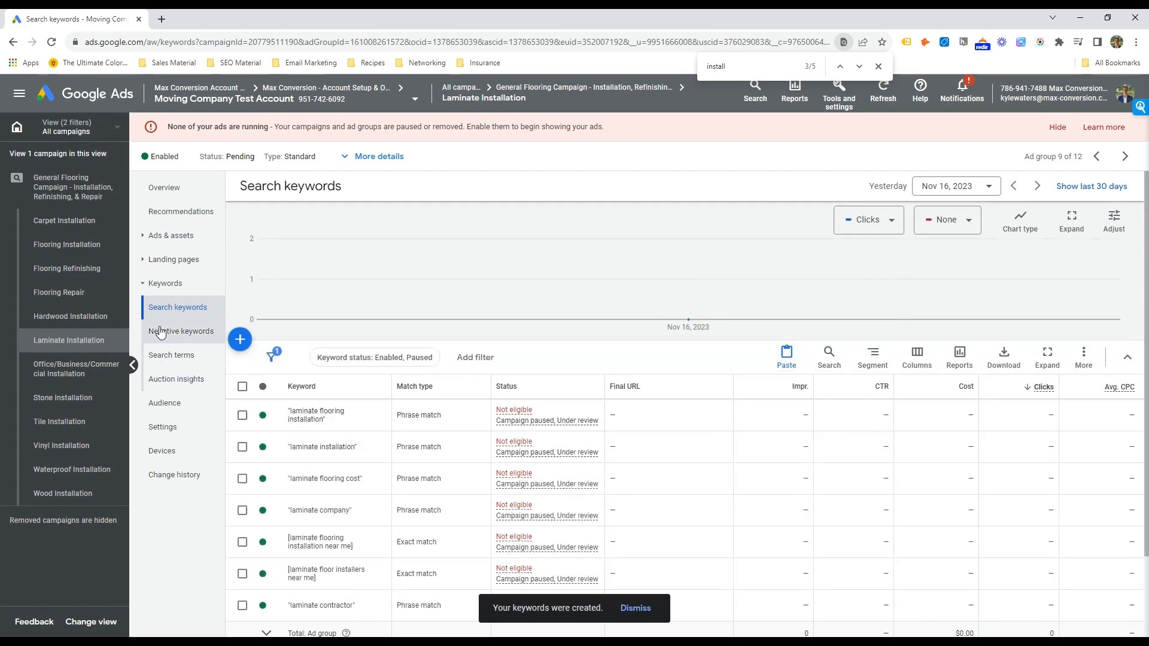
click(172, 235)
click(410, 448)
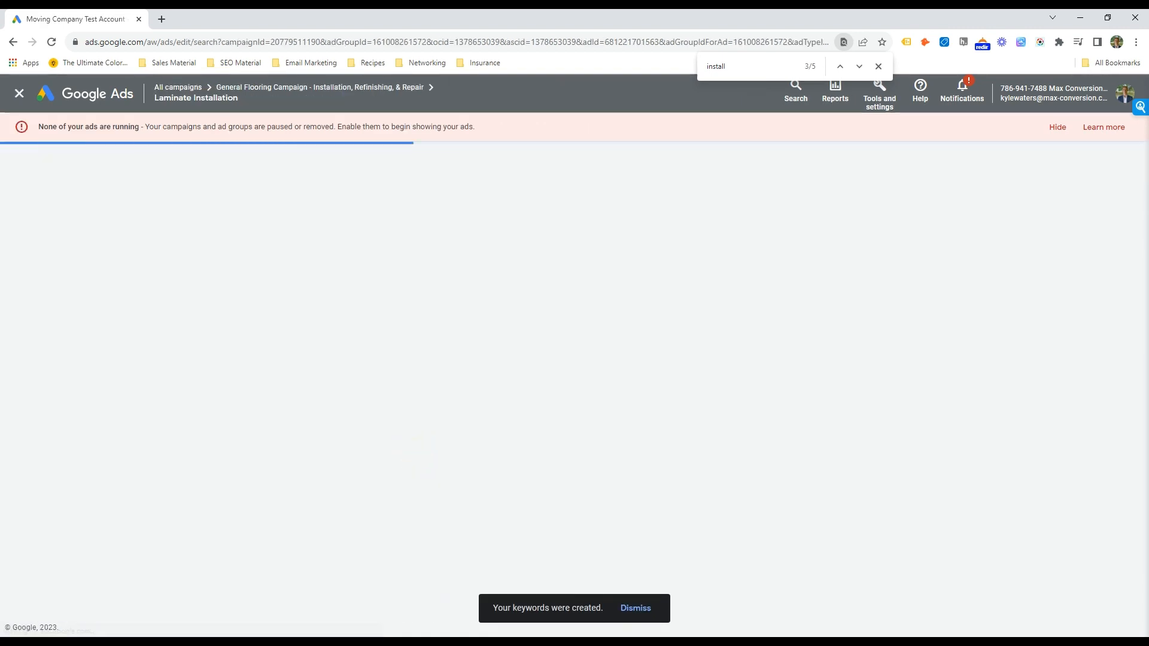
Step: Copy "Laminate" from the Notepad list and use it to replace "Flooring" in the ad's display path
key(alt+Tab)
double_click(963, 434)
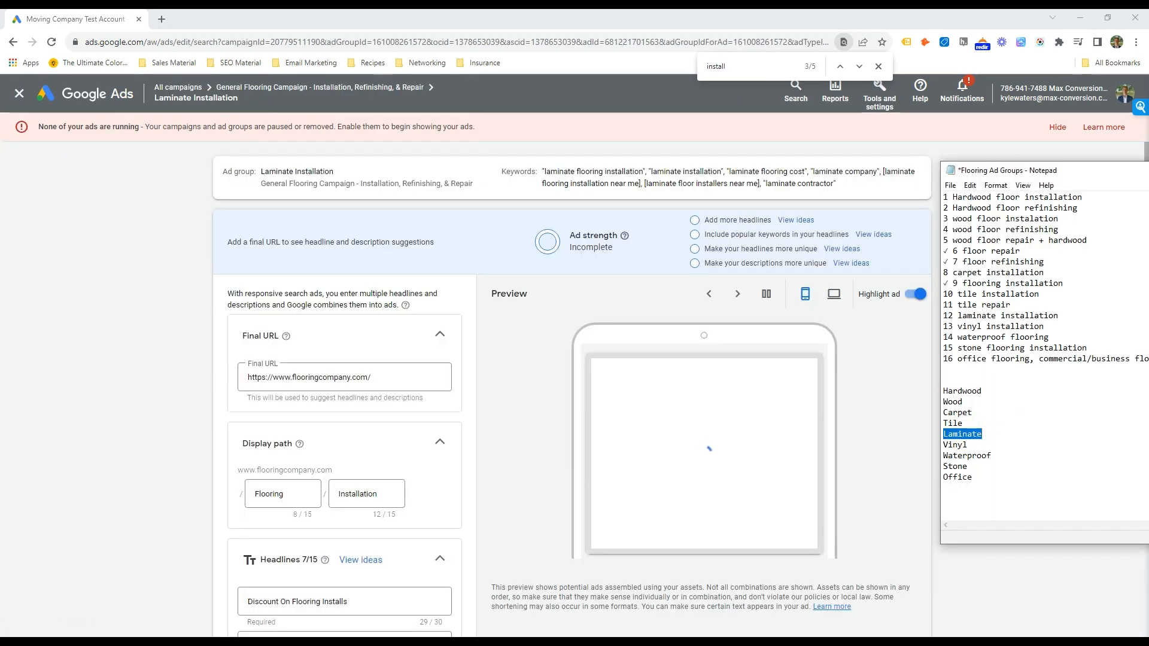
key(ctrl+c)
double_click(281, 493)
key(ctrl+v)
Step: Change the first headline to "Discount On Laminate Installs" using the copied word
scroll(299, 514, down, 3)
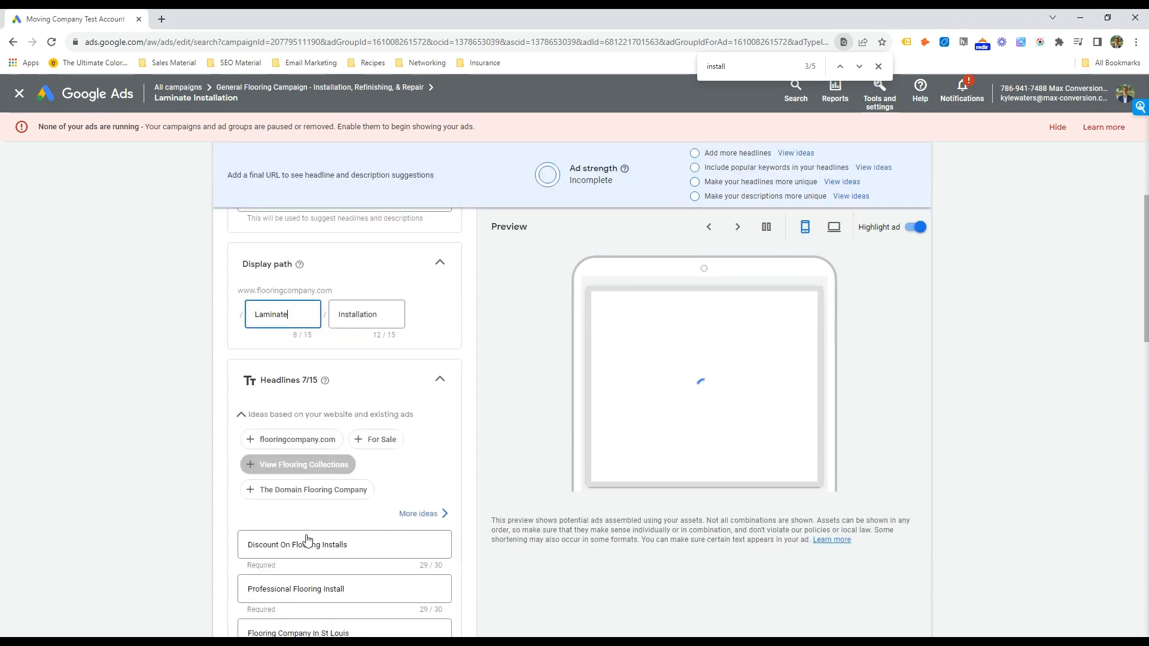
scroll(307, 541, down, 3)
double_click(306, 365)
key(ctrl+v)
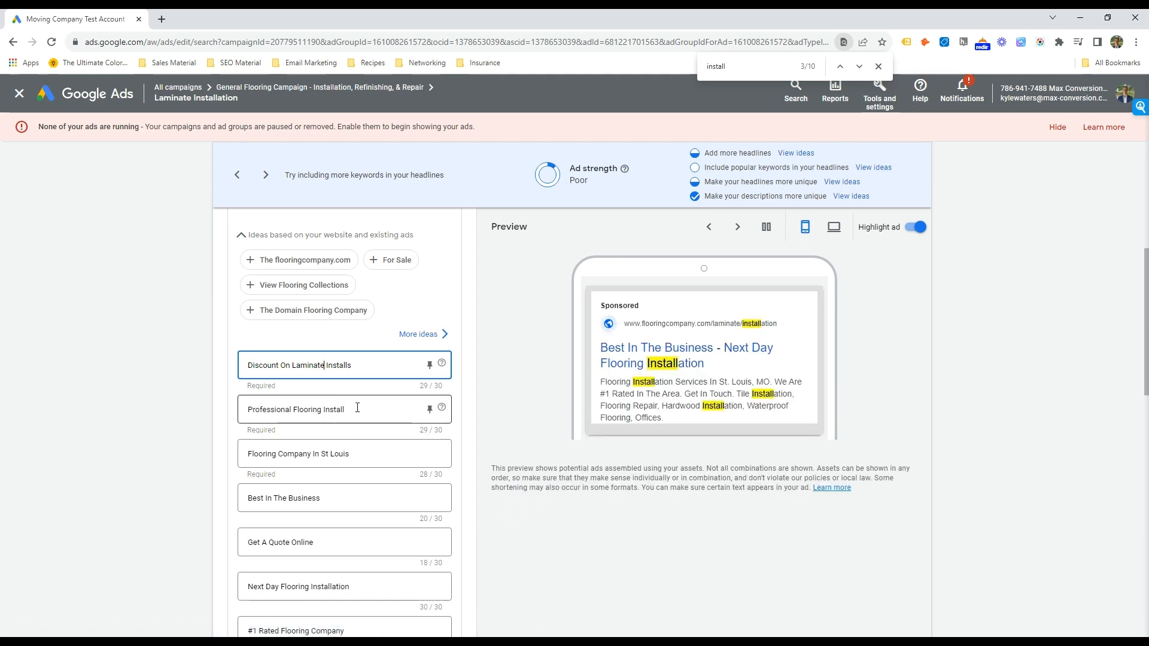
drag(345, 407, 139, 398)
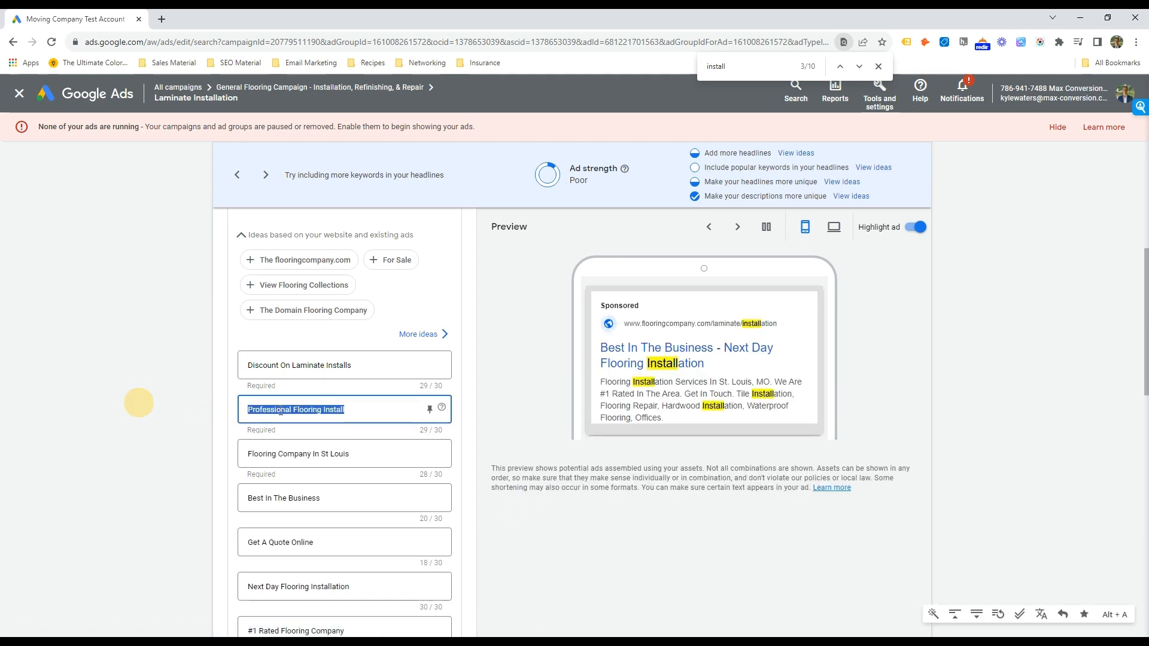
click(355, 408)
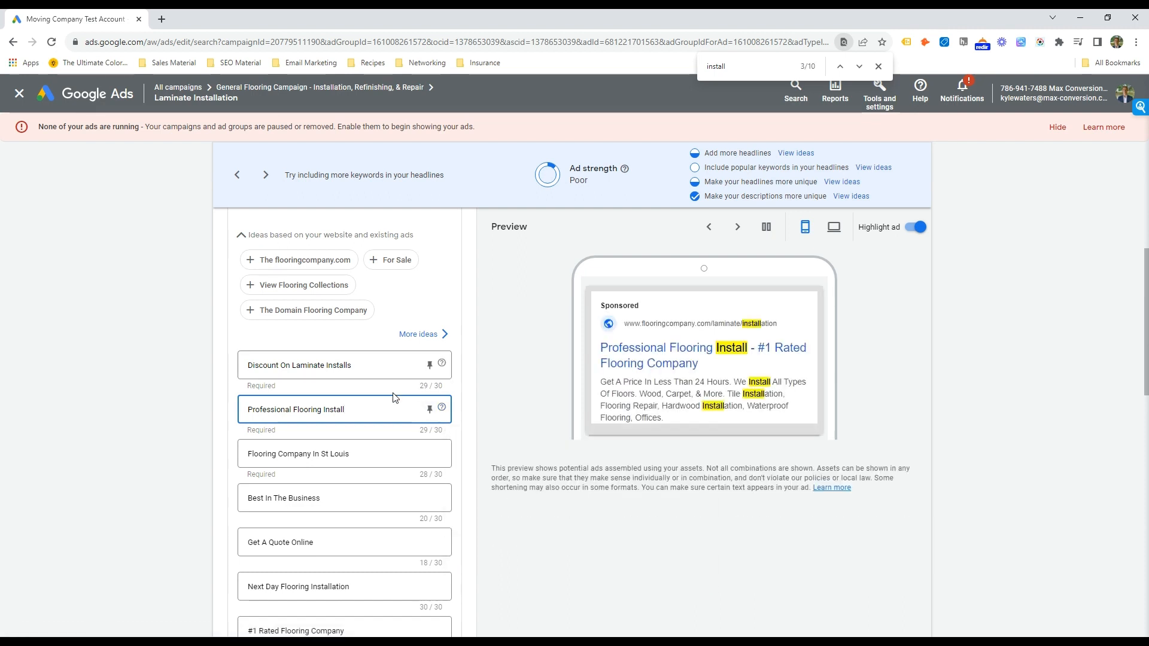
double_click(308, 366)
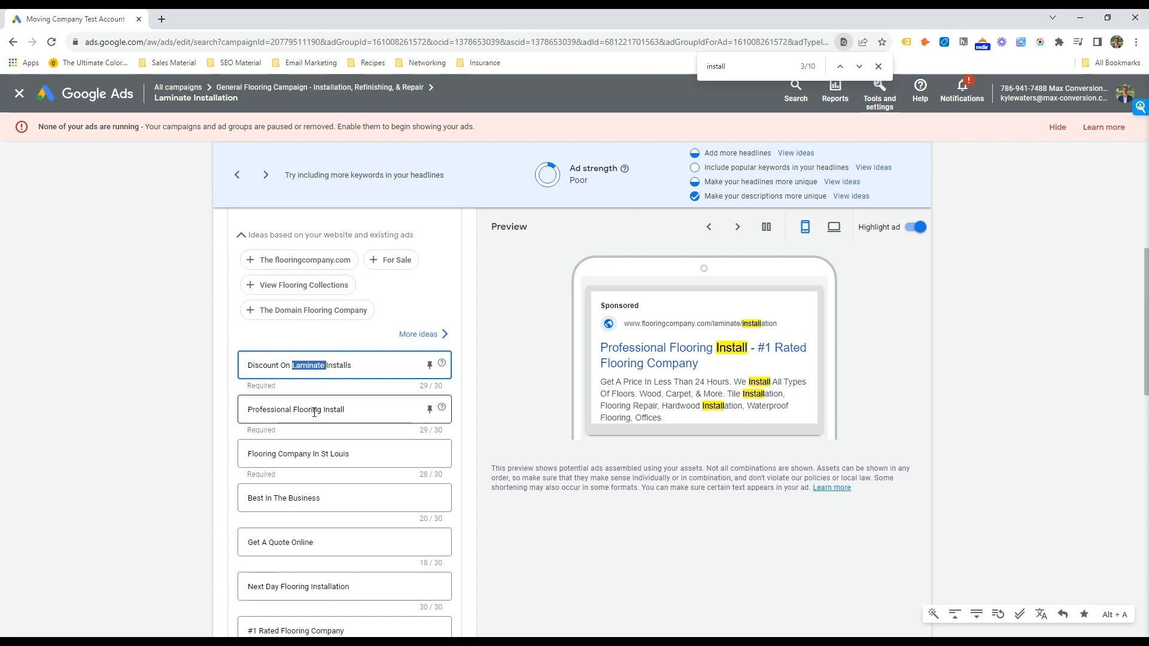
click(314, 412)
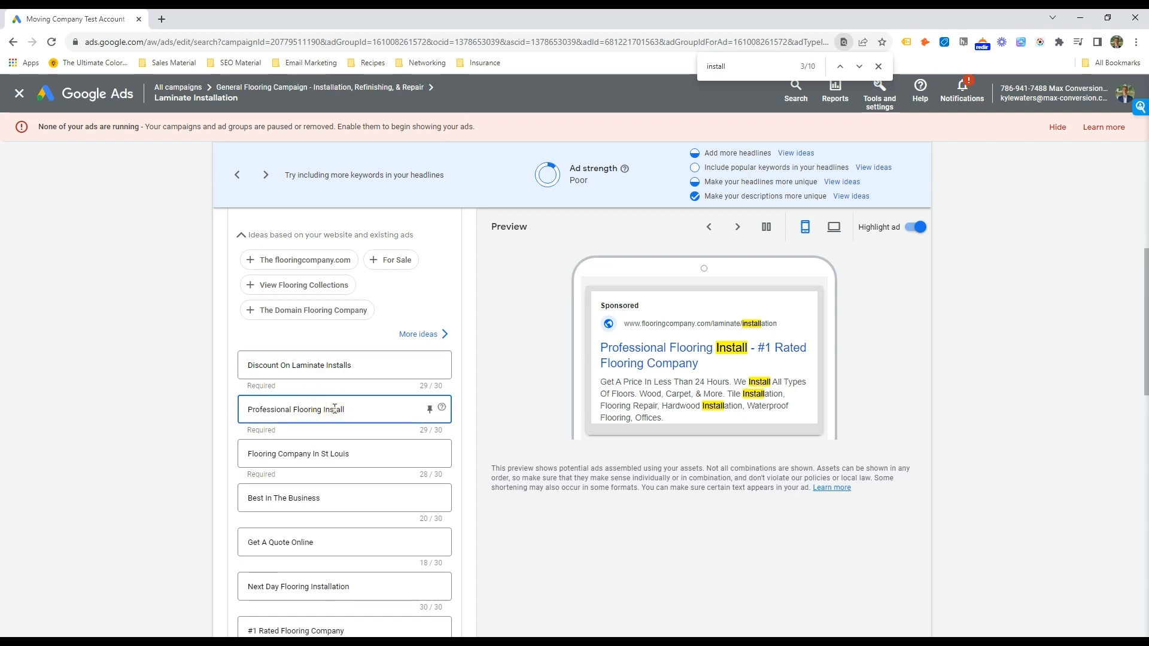
Step: Change the next-day headline to "Next Day Laminate Installation"
scroll(341, 405, down, 2)
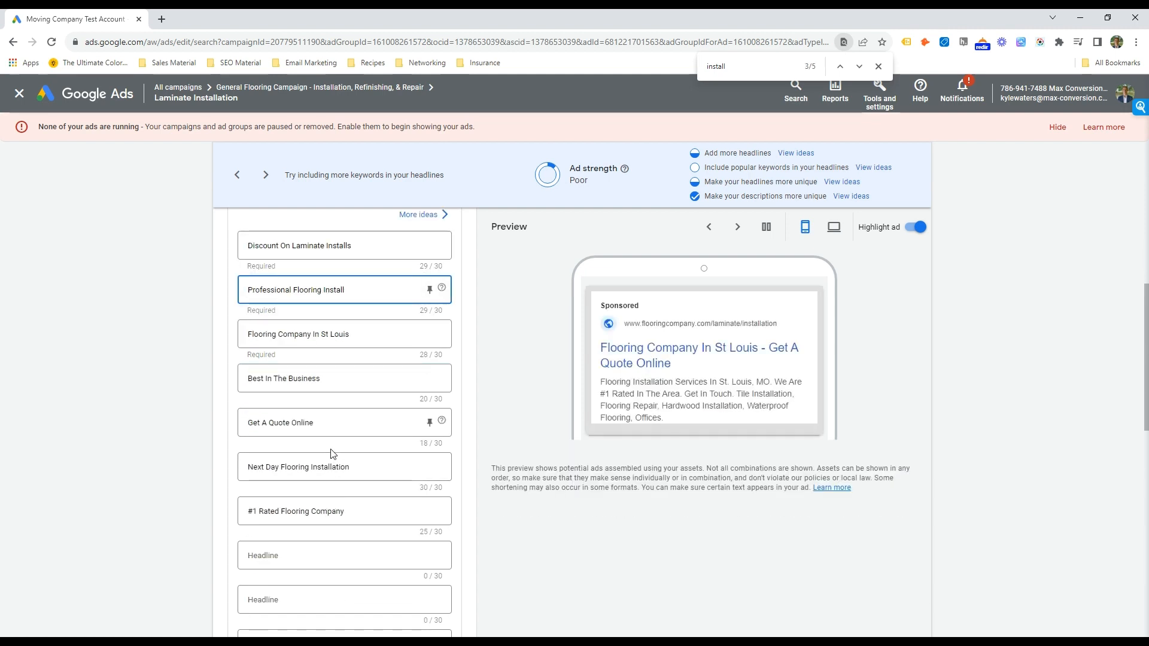
double_click(299, 467)
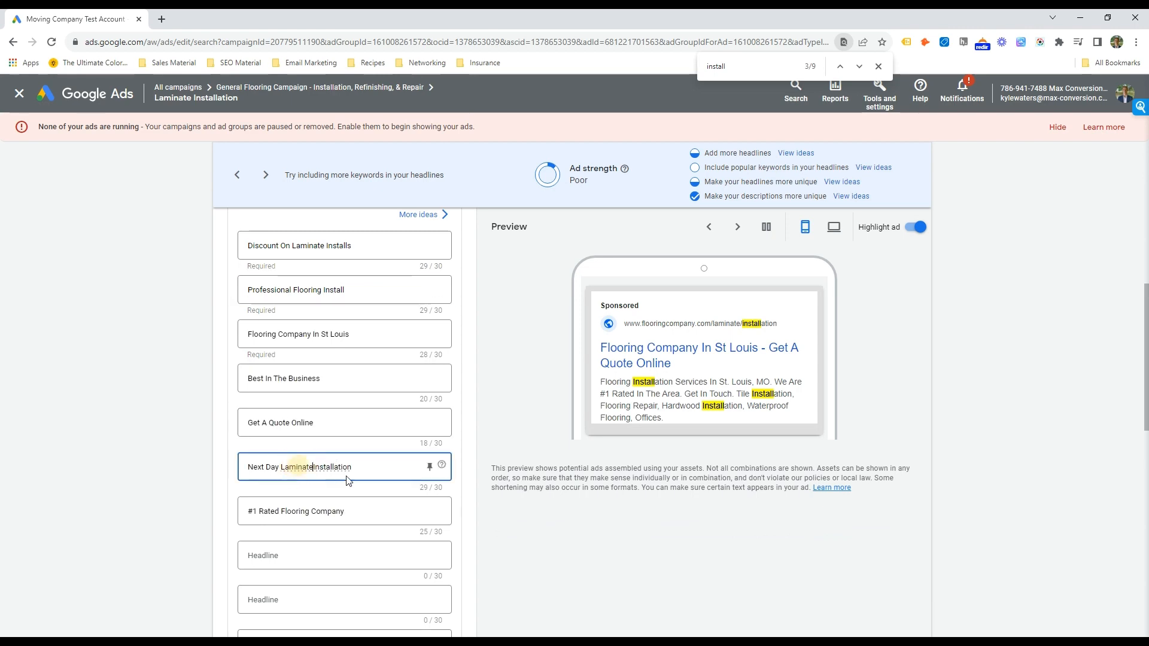
key(ctrl+v)
Step: Make the first description begin with "Laminate Installation Services In St. Louis, MO" and save the ad
scroll(305, 452, down, 5)
click(331, 479)
double_click(262, 468)
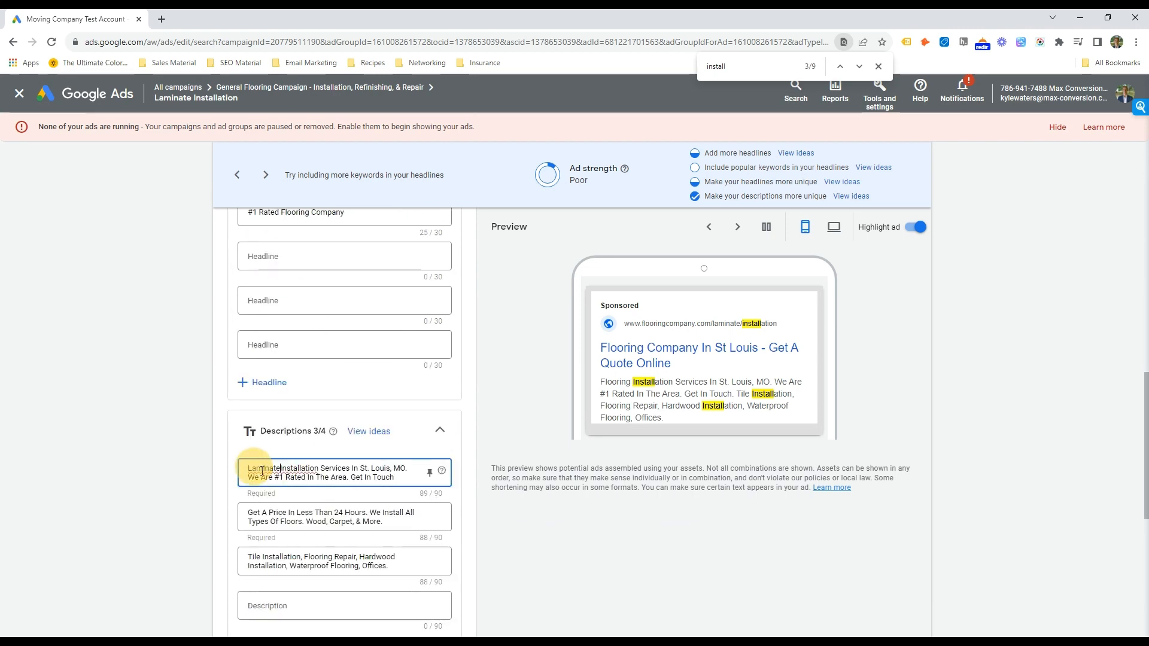
key(ctrl+v)
scroll(317, 503, down, 7)
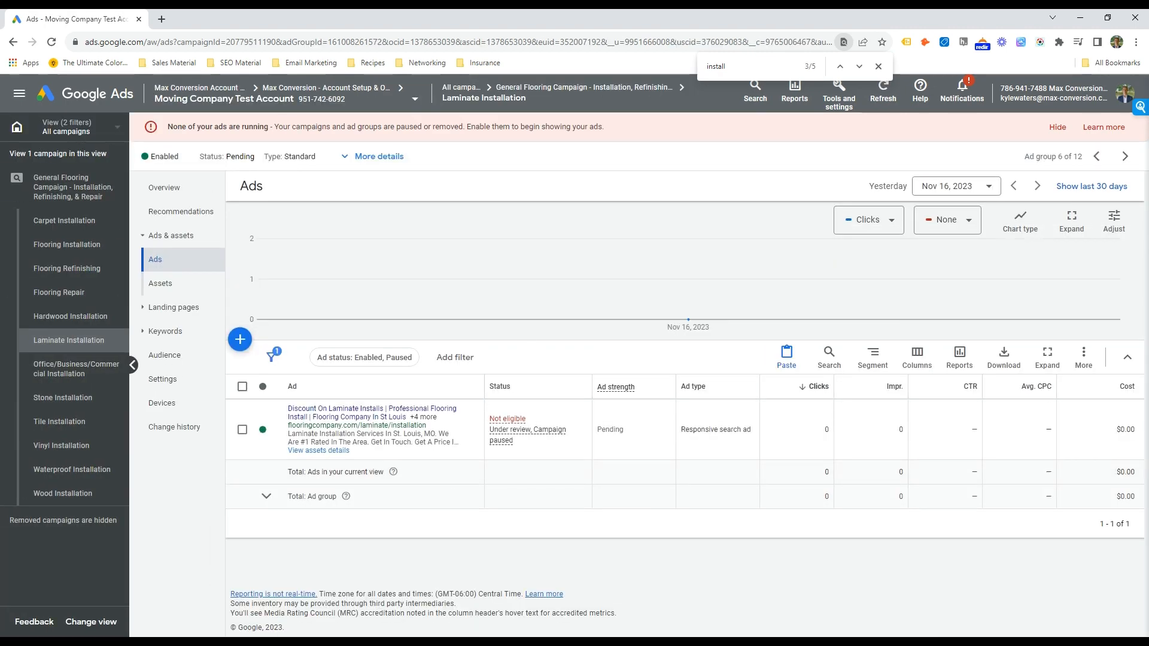
Step: Select "Vinyl" in the Notepad list and open the search keywords of the Vinyl Installation ad group
key(alt+Tab)
double_click(965, 445)
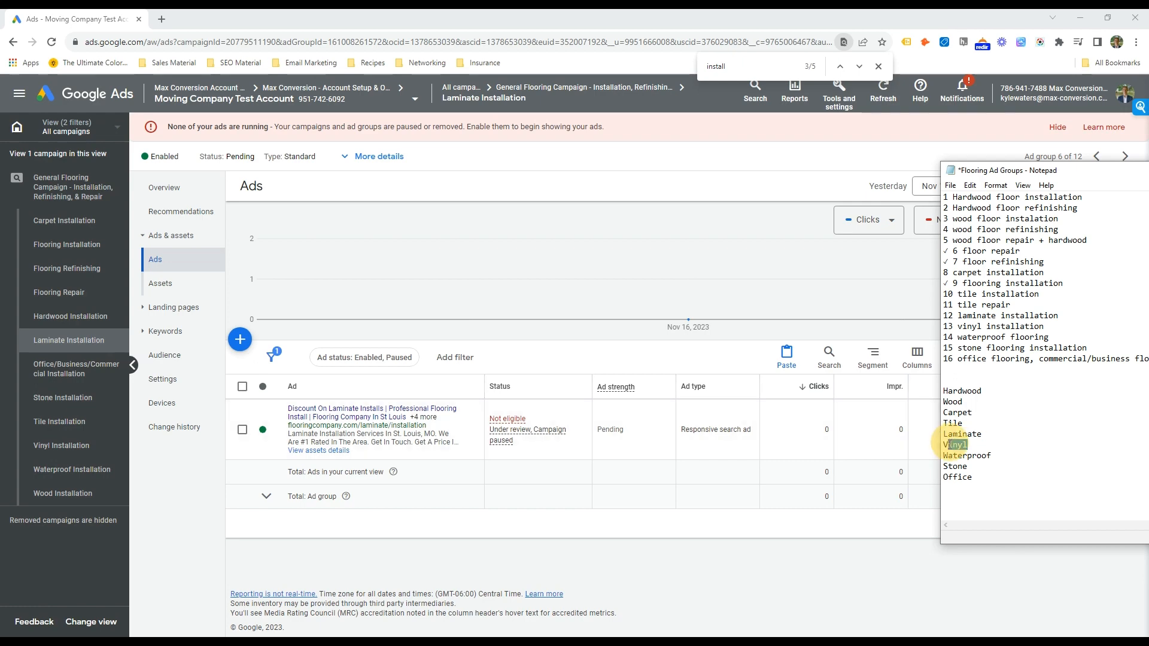
click(165, 331)
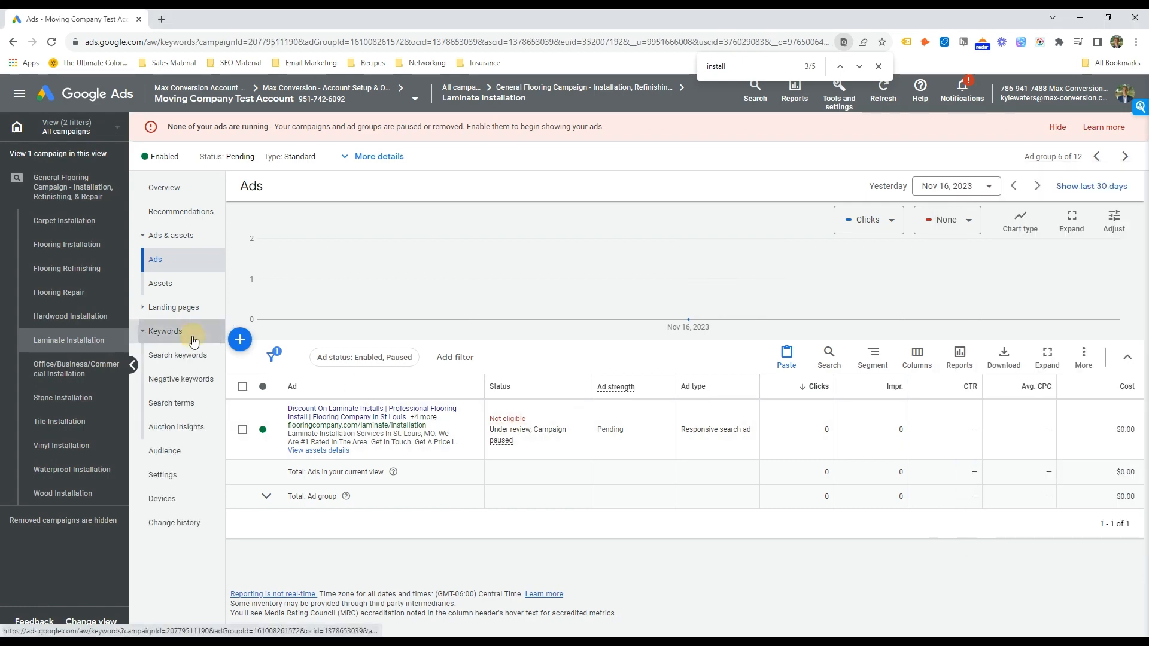
click(62, 445)
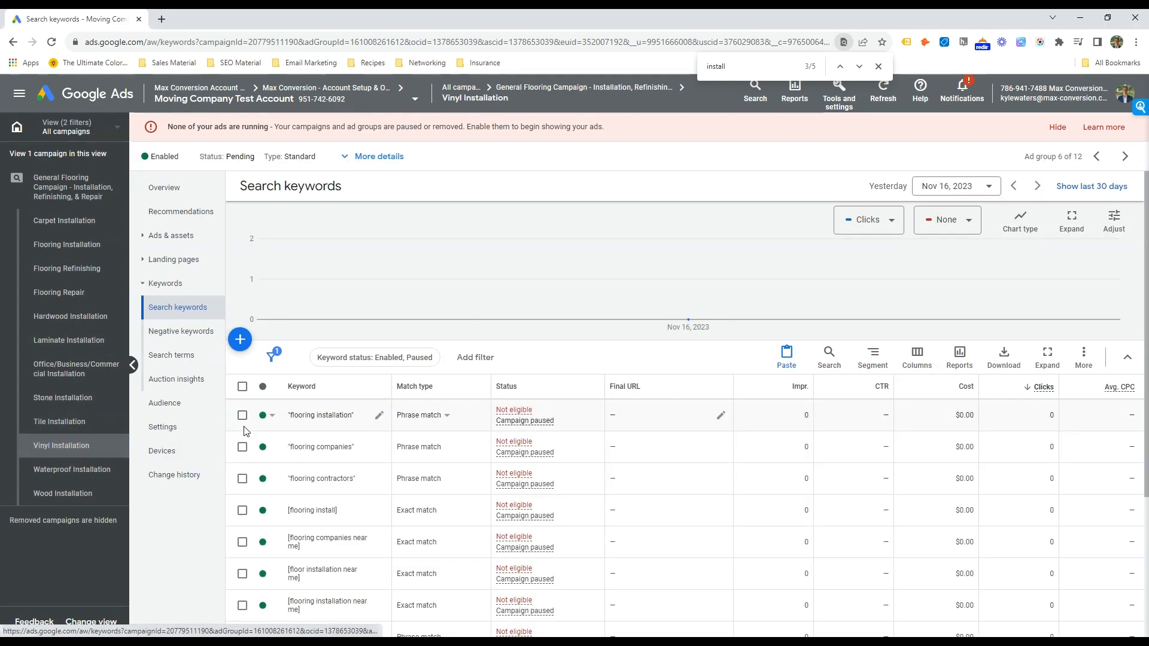
Step: Permanently remove all existing keywords from the Vinyl Installation ad group
click(243, 387)
click(329, 357)
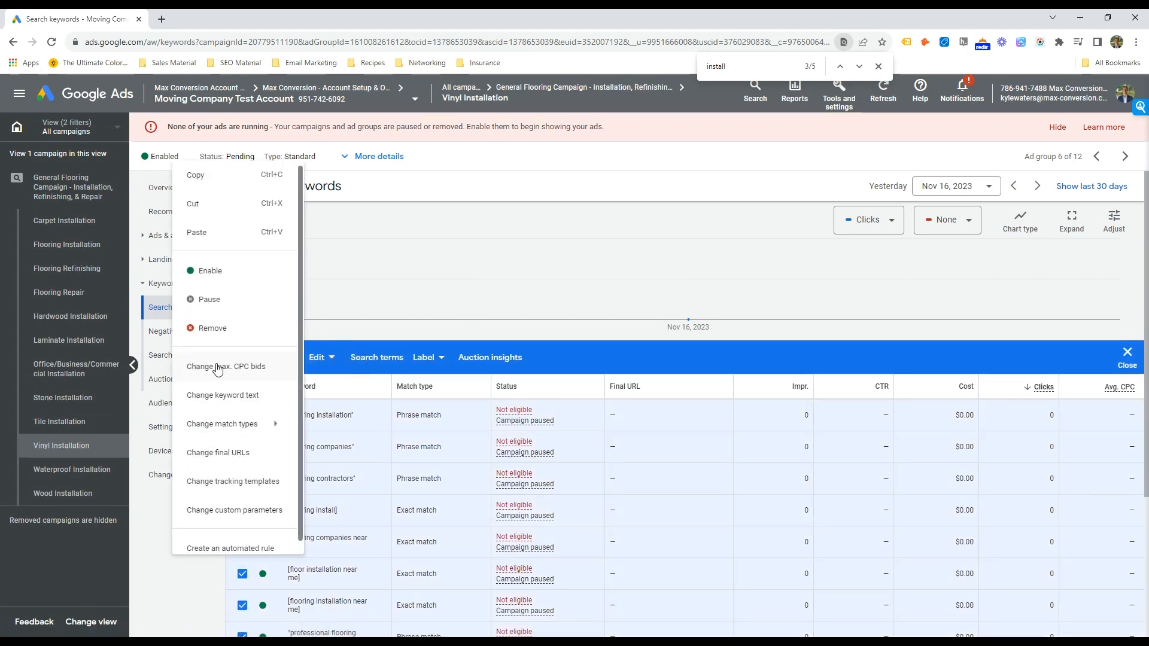
click(225, 328)
click(691, 399)
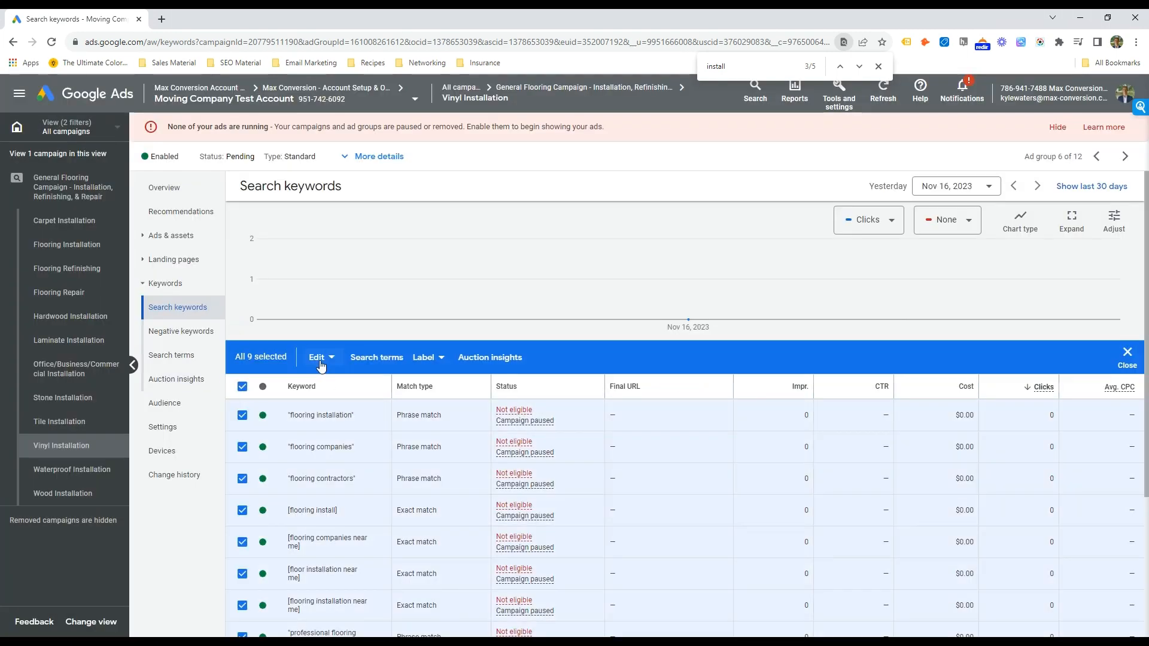
click(317, 358)
click(229, 329)
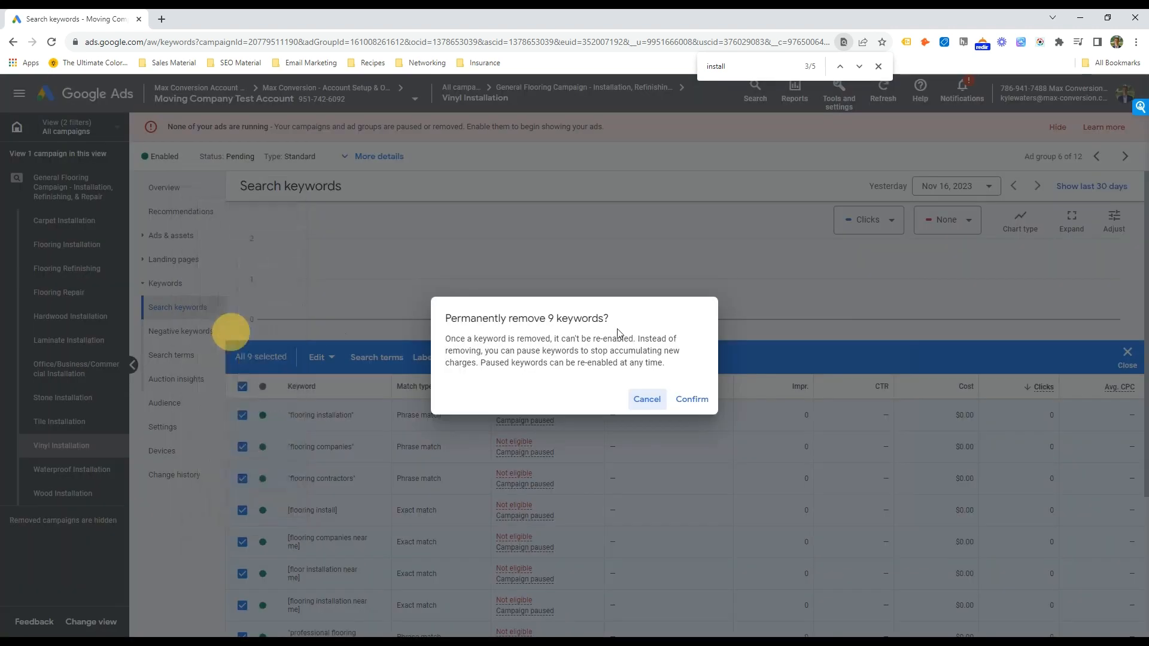
click(689, 400)
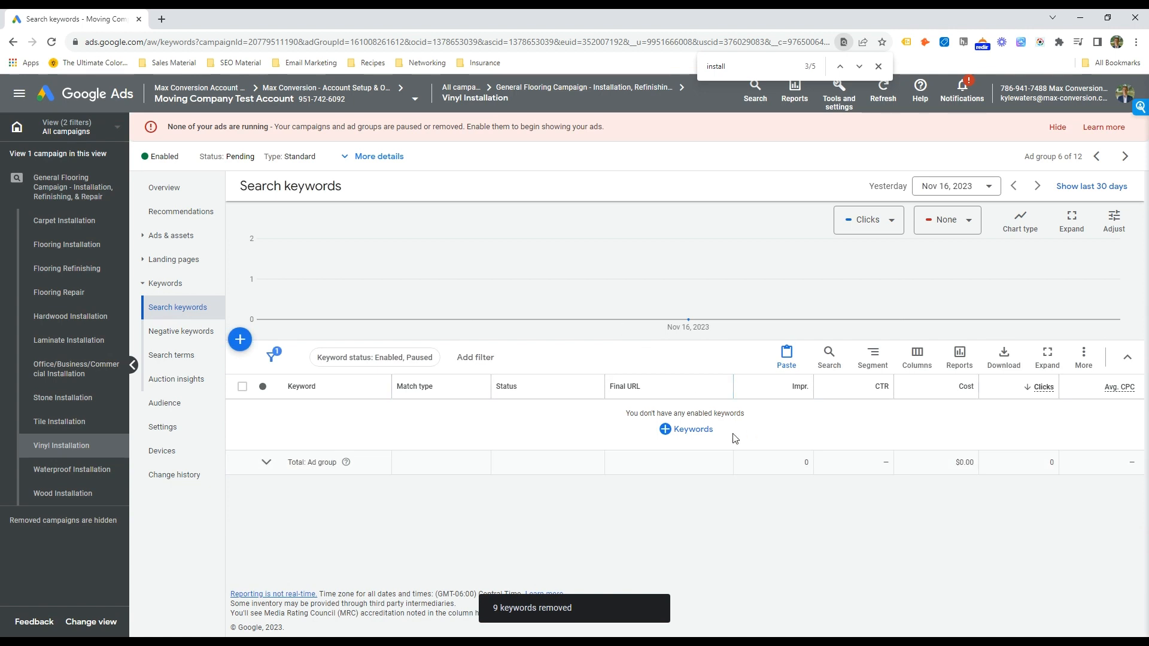
Step: Start adding keywords and get keyword ideas for the service "Vinyl installation"
click(677, 442)
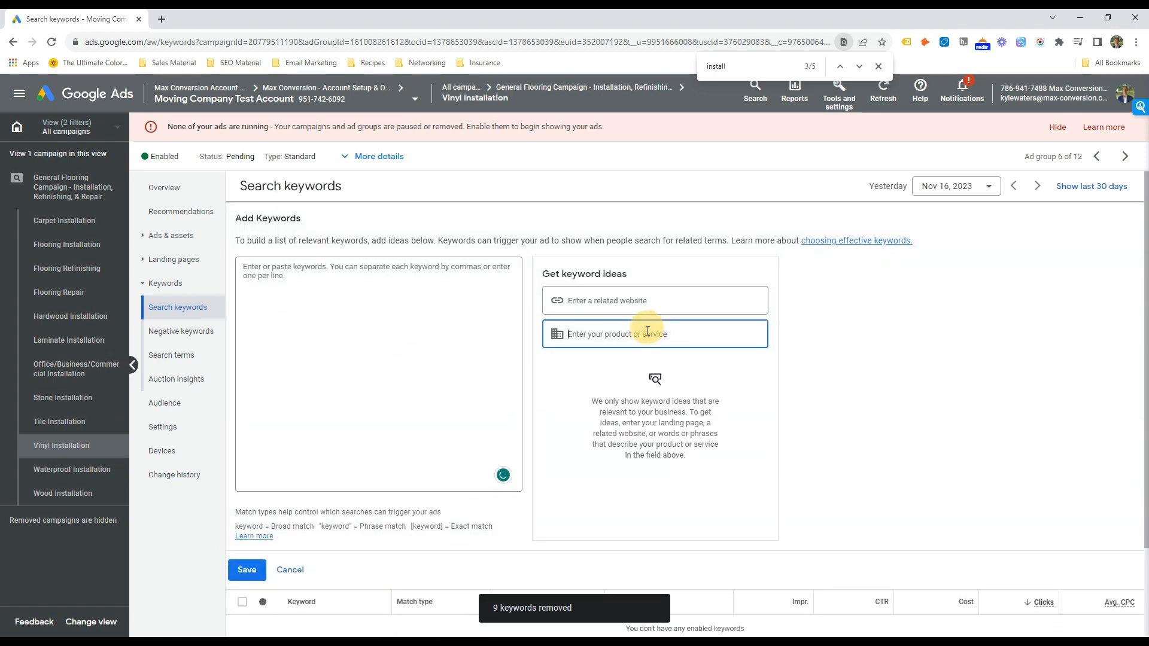
text(vinyln)
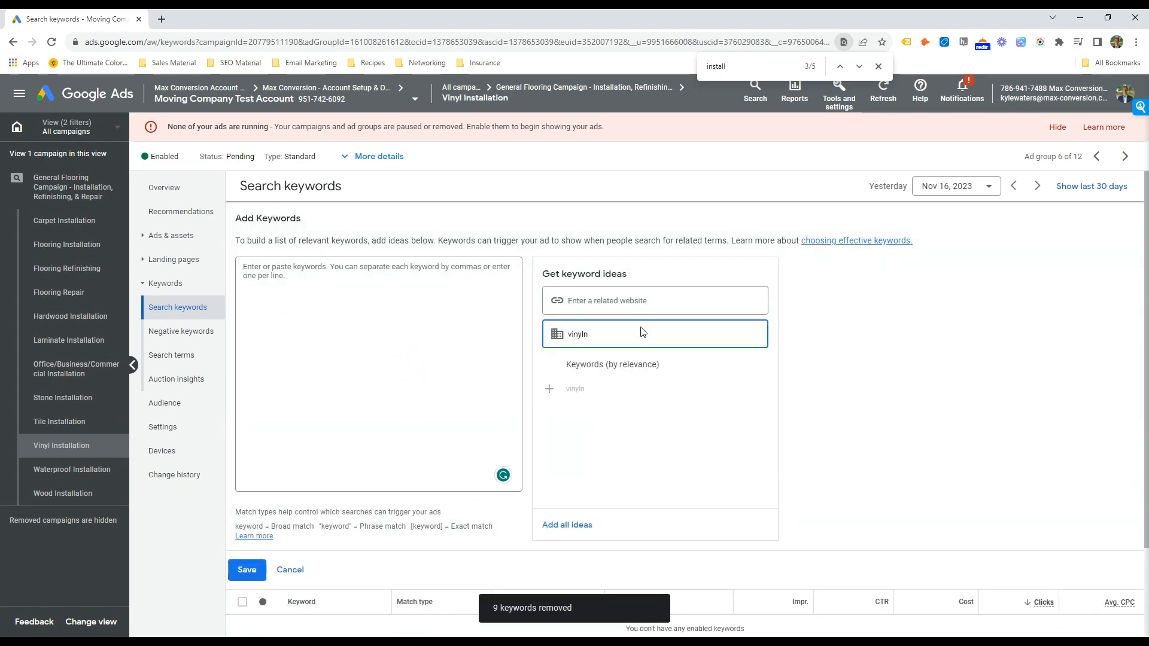
click(618, 334)
click(611, 346)
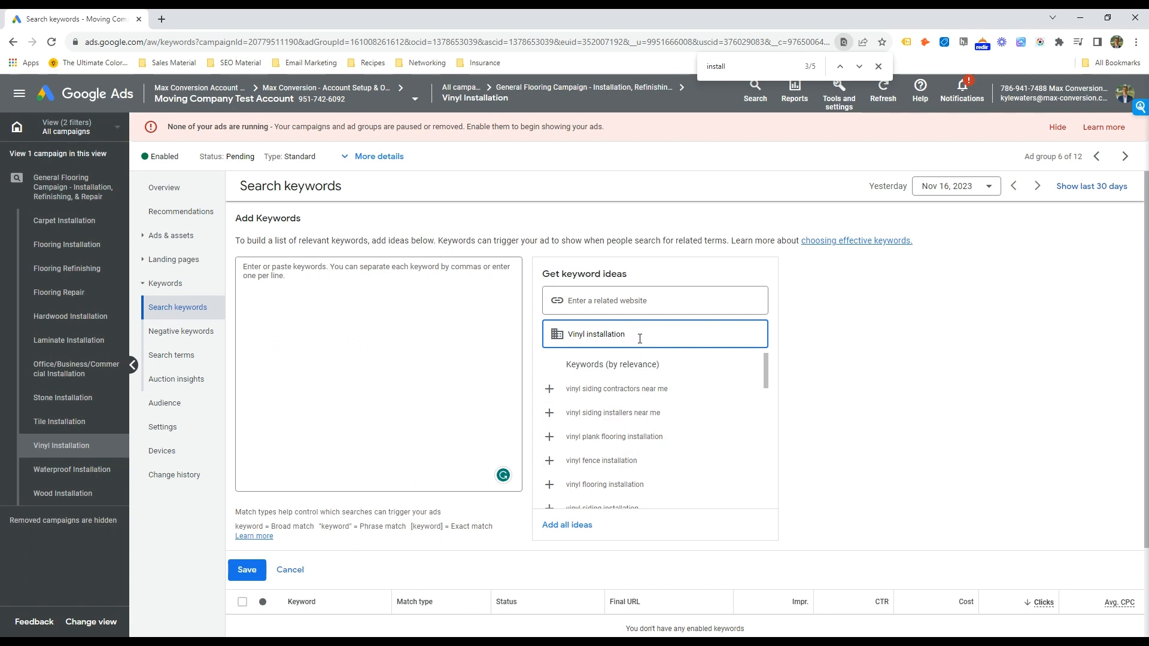
Step: Enter the keywords "Vinyl floor installation" and "Vinyl floor contractor" on separate lines
click(394, 331)
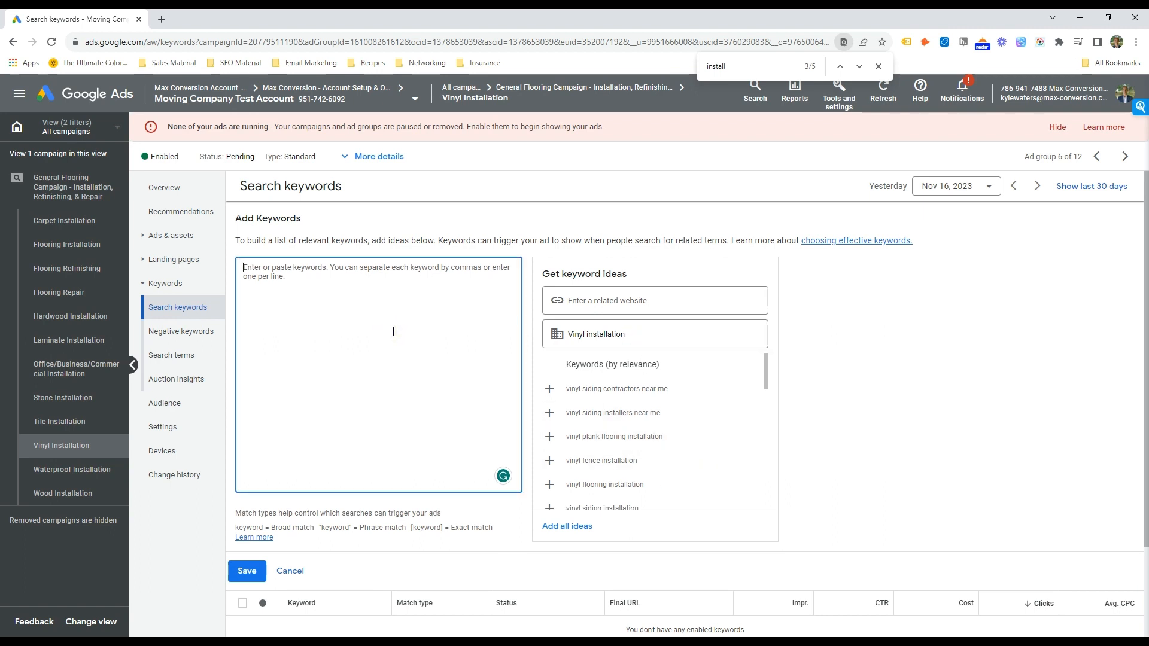
text(Vinyl floor ins)
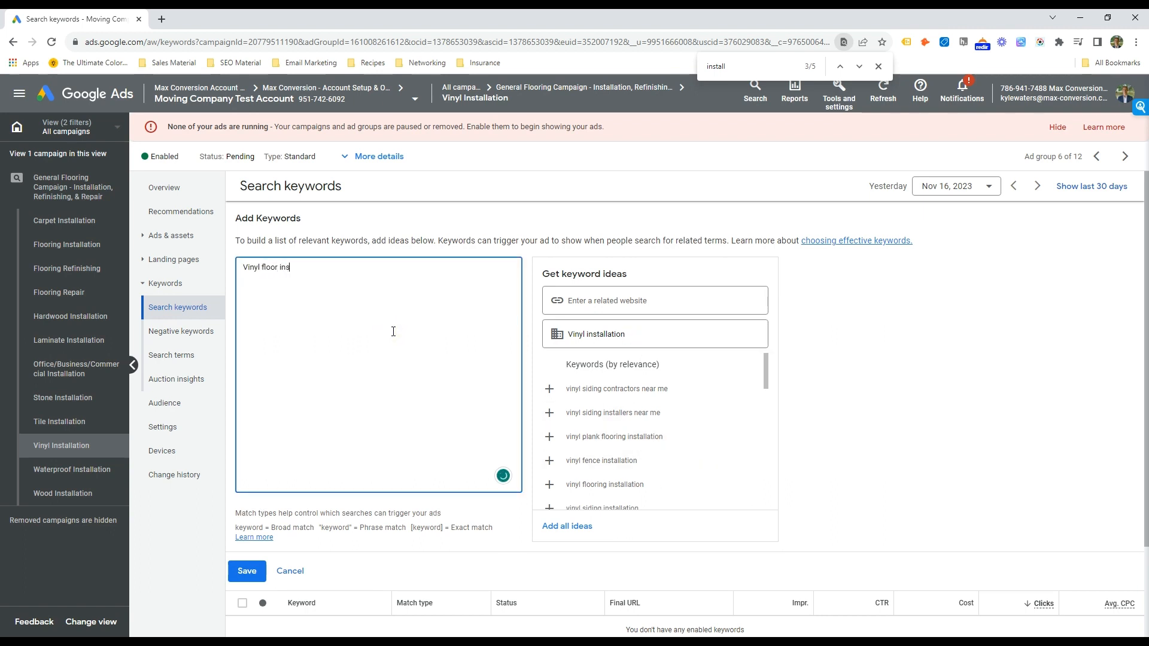
text(tallation)
key(ctrl+shift+Left)
key(ctrl+shift+Left)
key(Left)
key(Return)
text(Vinyl floor installation)
key(ctrl+shift+Left)
text(contractor)
key(Return)
Step: Add the keywords "Vinyl floor company" and "Vinyl floor service" to the list
text(Vinyl floor installation)
key(ctrl+shift+Left)
text(compa)
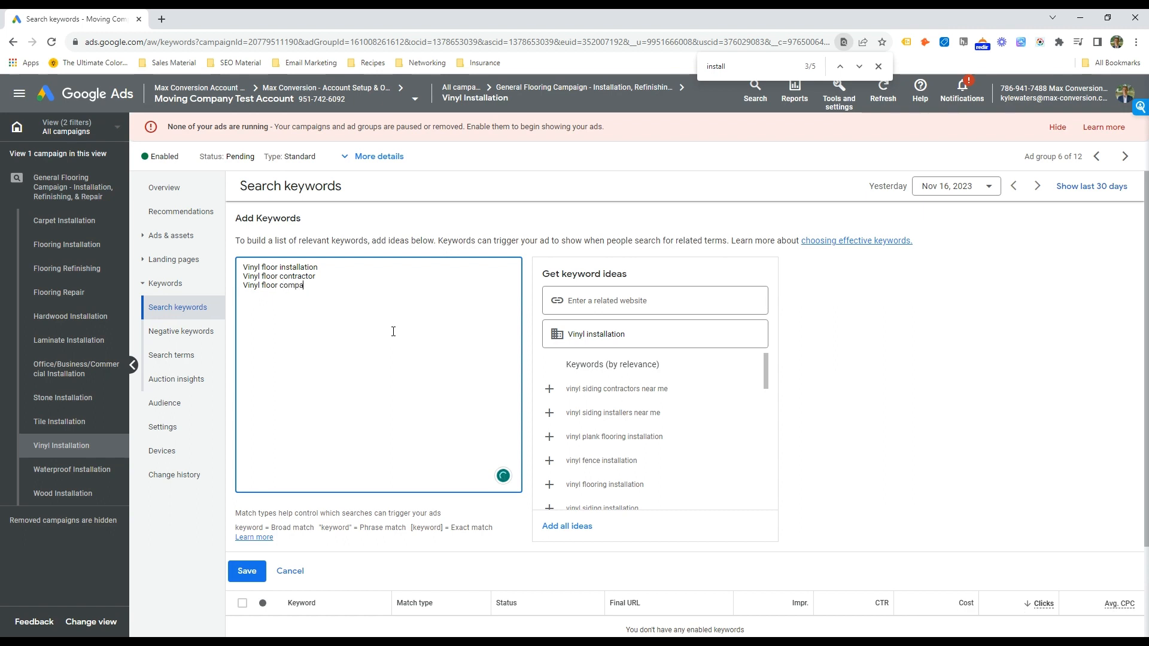
text(Vinyl floor installation)
key(ctrl+shift+Left)
text(se)
Step: Add the suggested keywords "vinyl flooring installation" and "vinyl flooring installers near me" to the list
click(621, 487)
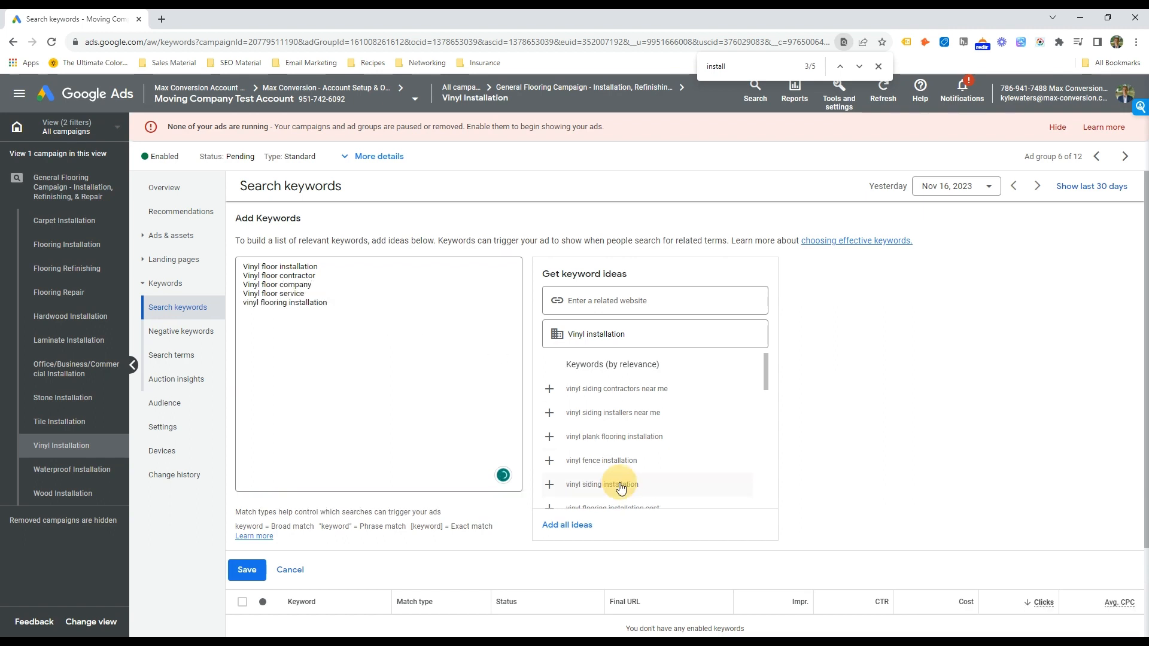
scroll(644, 485, down, 1)
scroll(643, 480, down, 1)
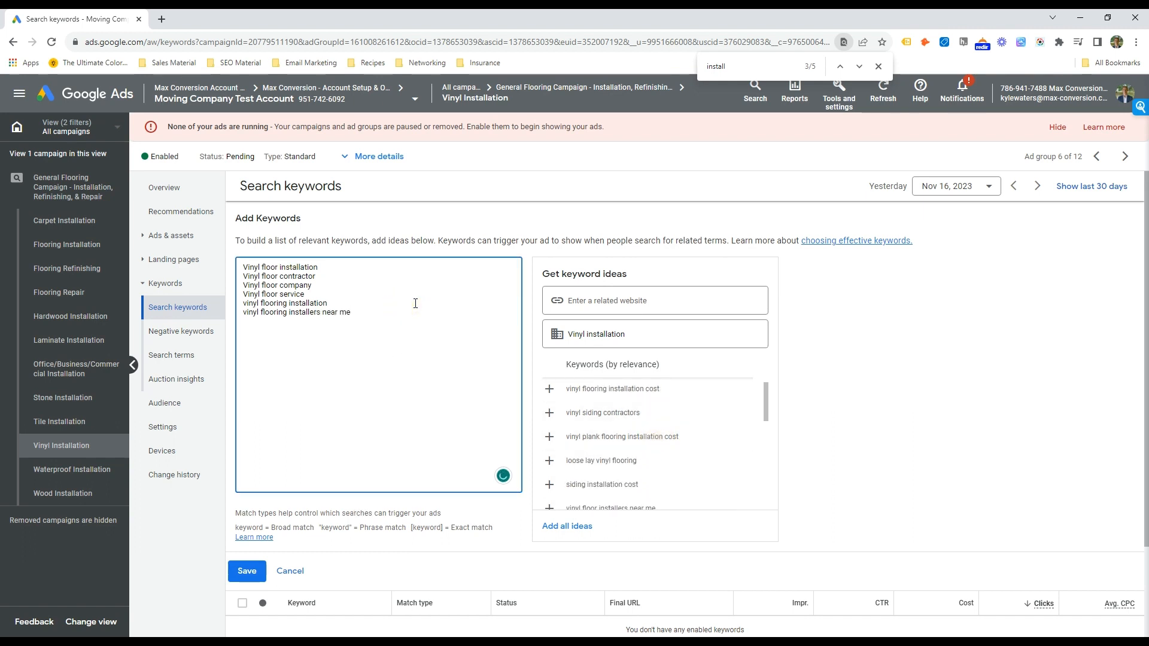
Step: Make "vinyl flooring installers near me" exact match with square brackets and put all other vinyl keywords in phrase-match quotes
text(])
key(Up)
text(")
key(Up)
text(")
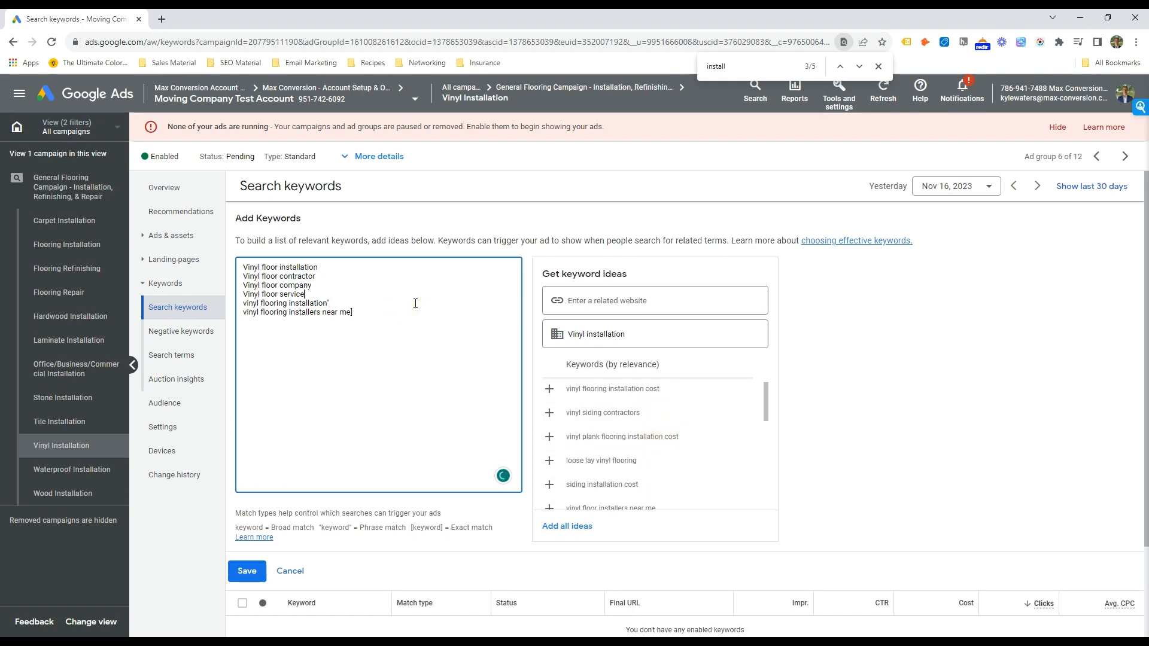
key(Up)
text(")
key(Up)
text(")
key(Up)
key(Home)
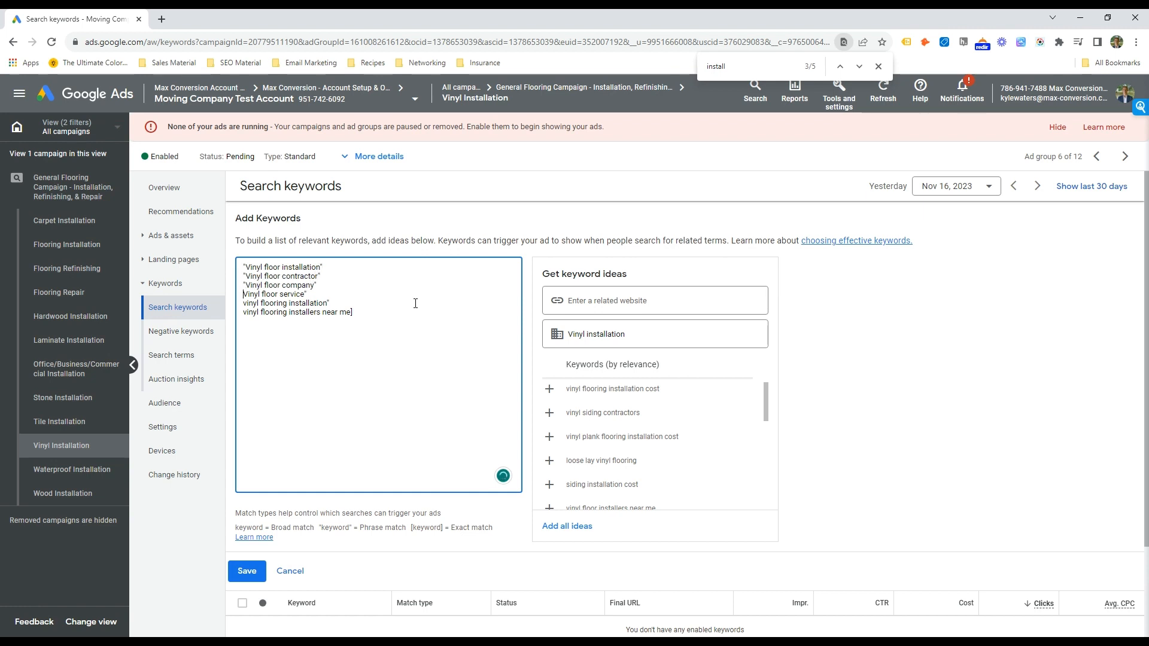
text([)
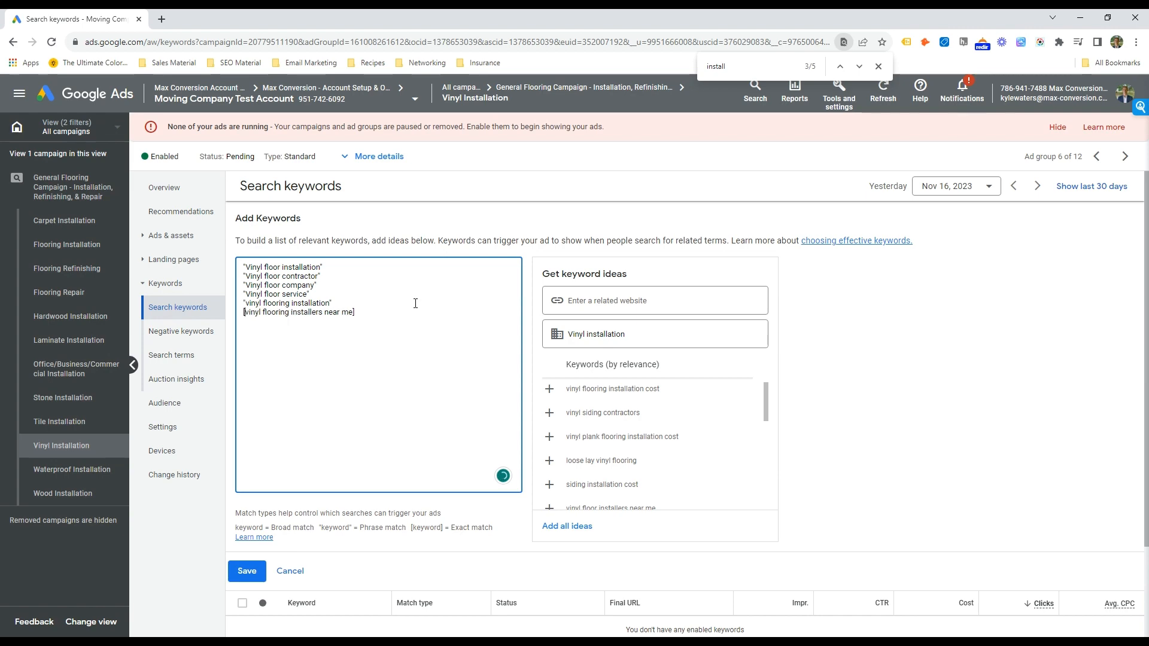
Step: Save the vinyl keywords and open the Vinyl Installation ad group's responsive search ad for editing
click(247, 571)
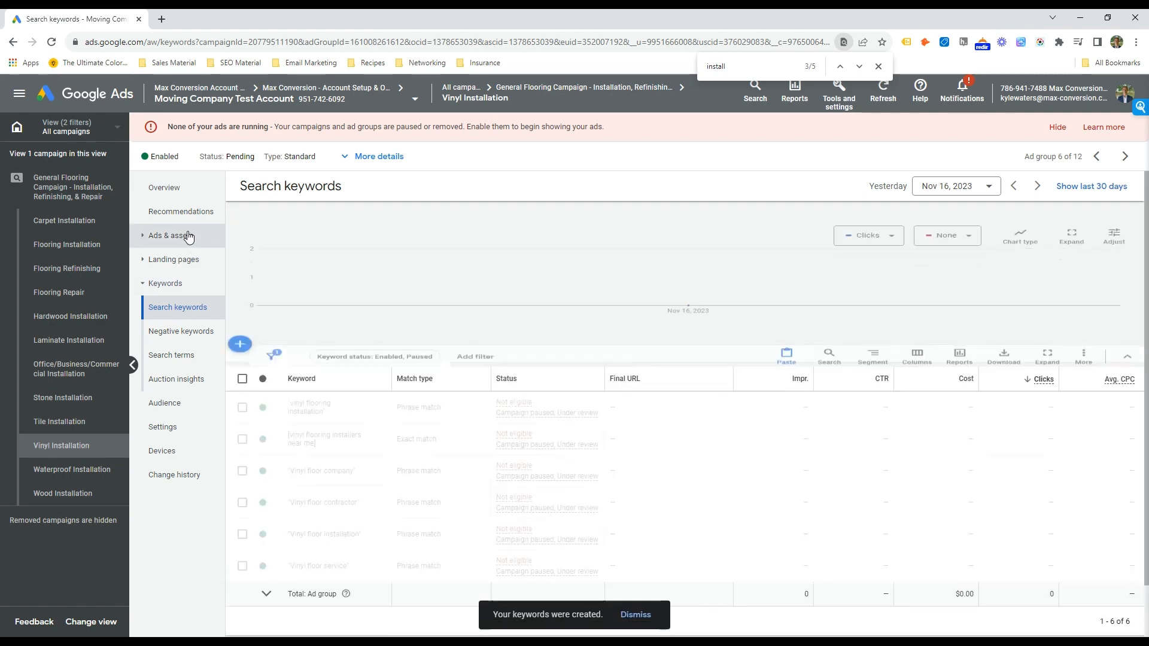
click(186, 235)
click(470, 429)
Step: Switch to Notepad and copy the word "Vinyl" from the flooring types list
key(alt+Tab)
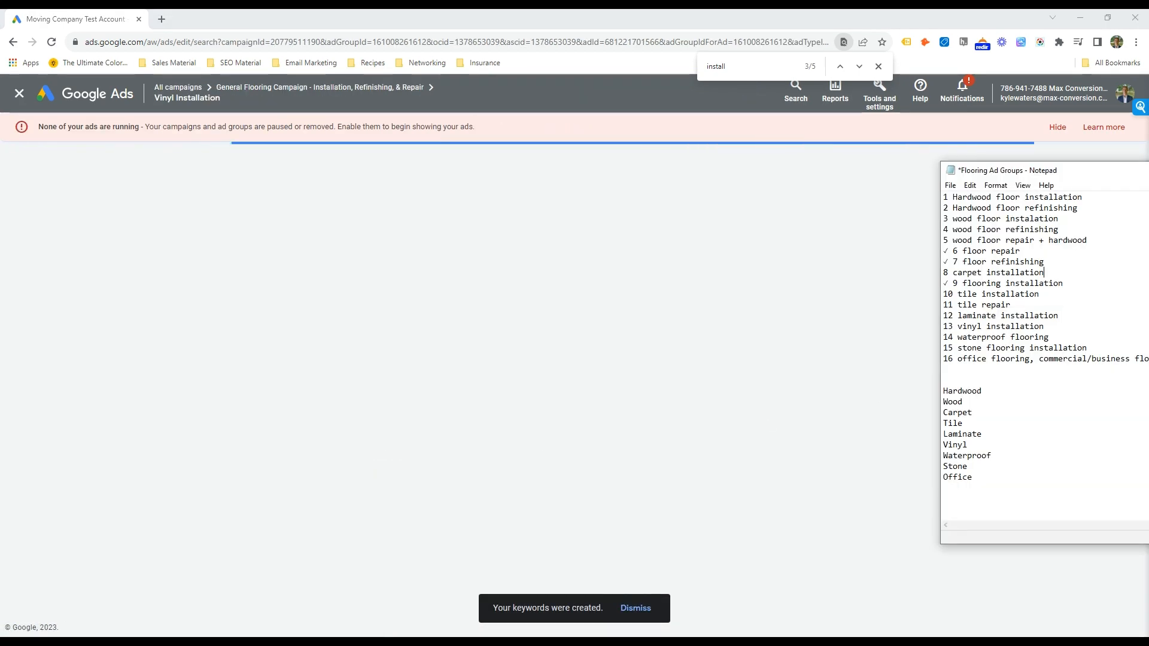
drag(972, 446, 929, 439)
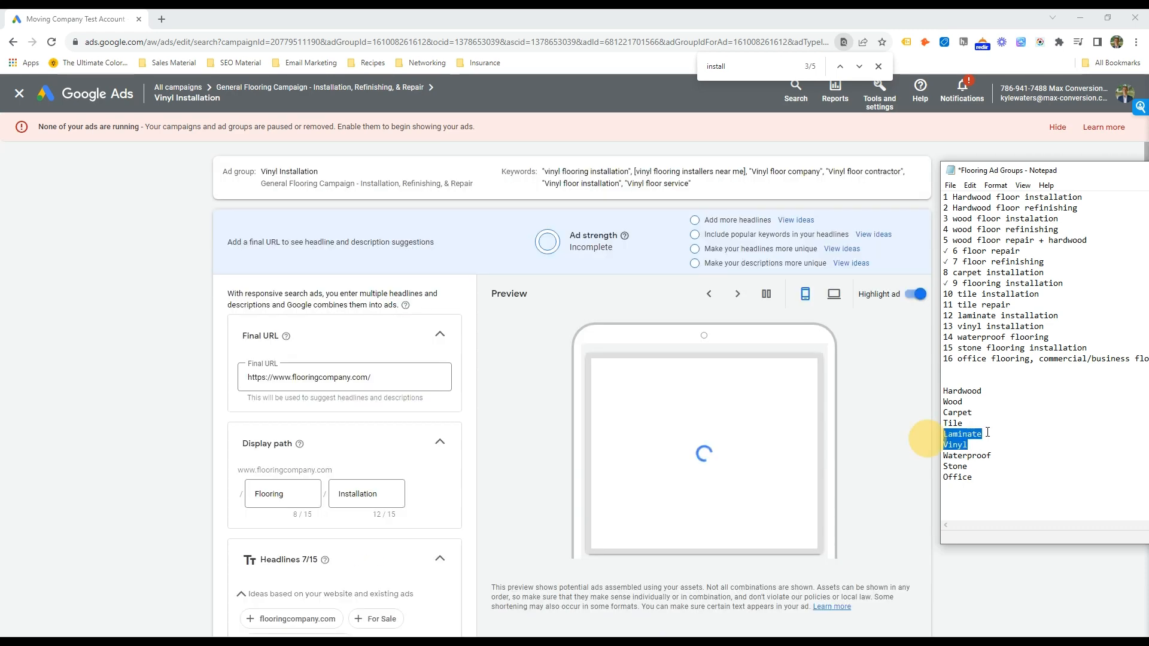
click(958, 443)
double_click(958, 444)
key(ctrl+c)
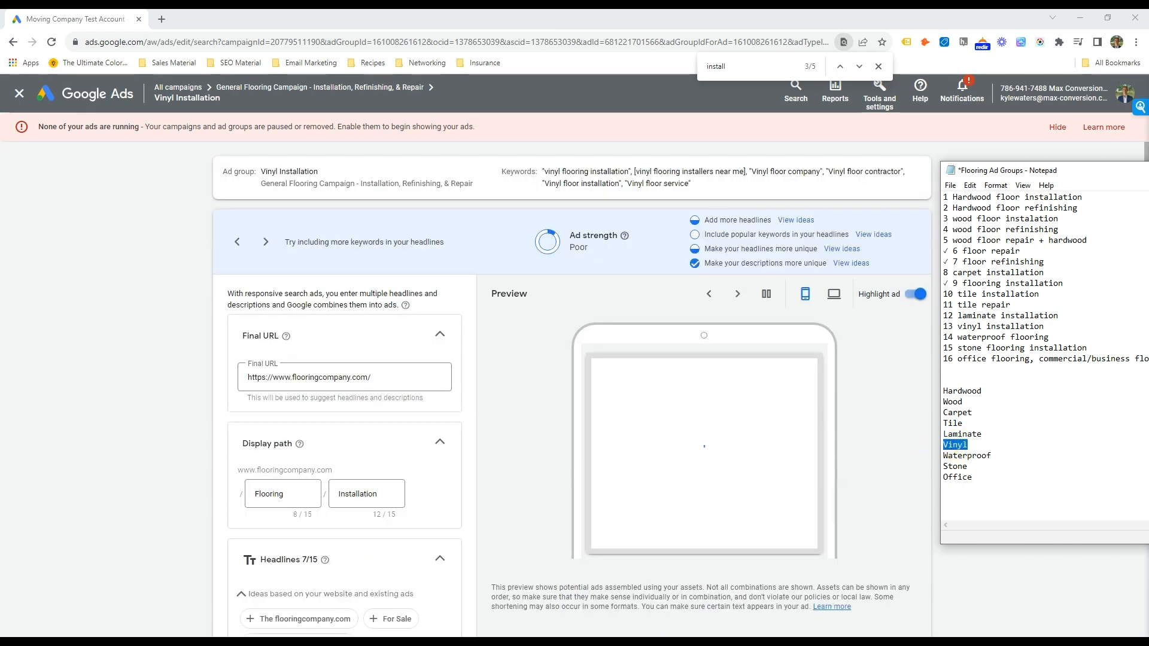
Step: Set the first display path field to "Vinyl" and reword the first headline as "Discount Vinyl Installation"
double_click(268, 493)
key(ctrl+v)
scroll(359, 419, down, 4)
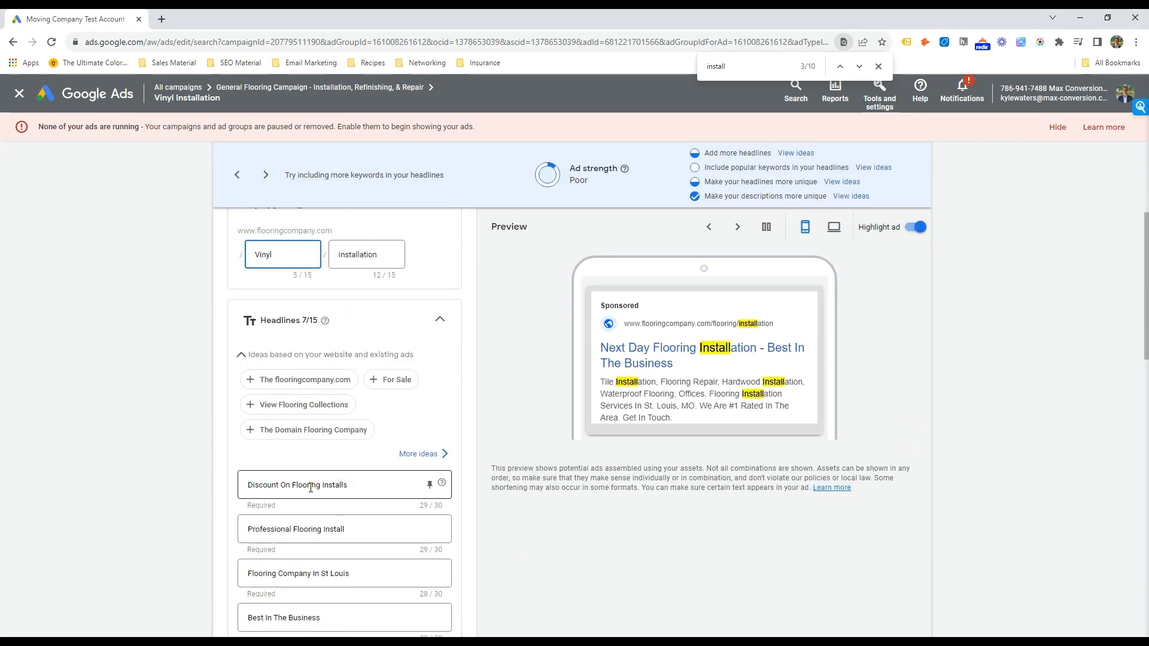
double_click(306, 485)
key(ctrl+v)
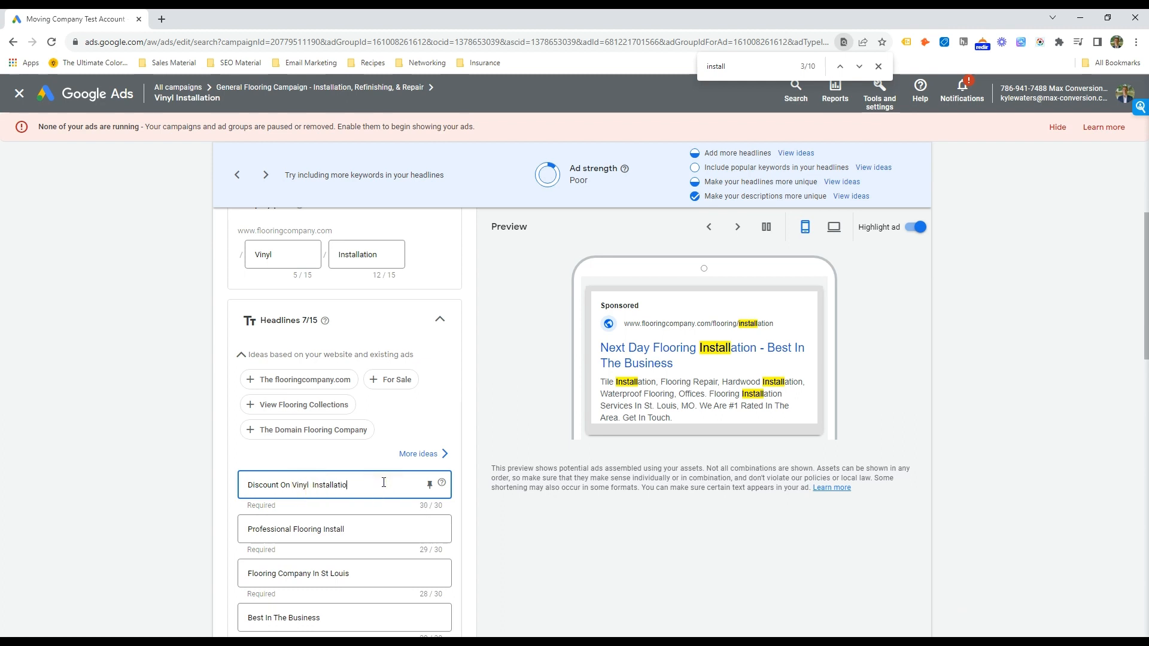
text(n)
double_click(286, 485)
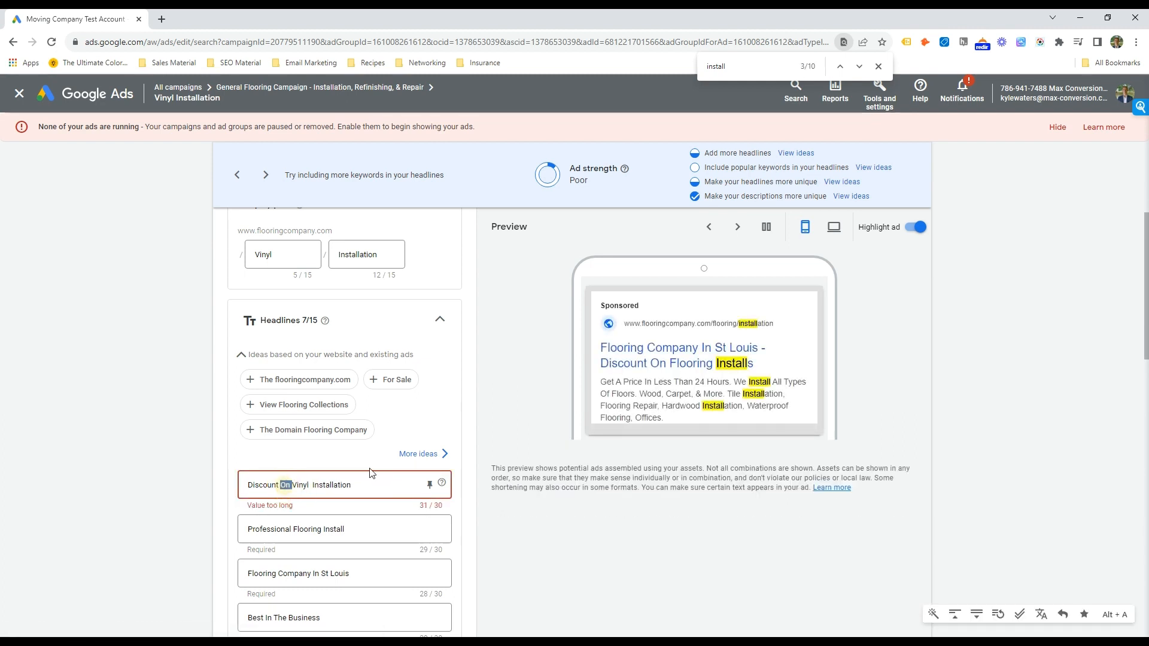
key(BackSpace)
Step: Add the headline "Vinyl Flooring Installation" in the first empty headline field
scroll(374, 467, down, 2)
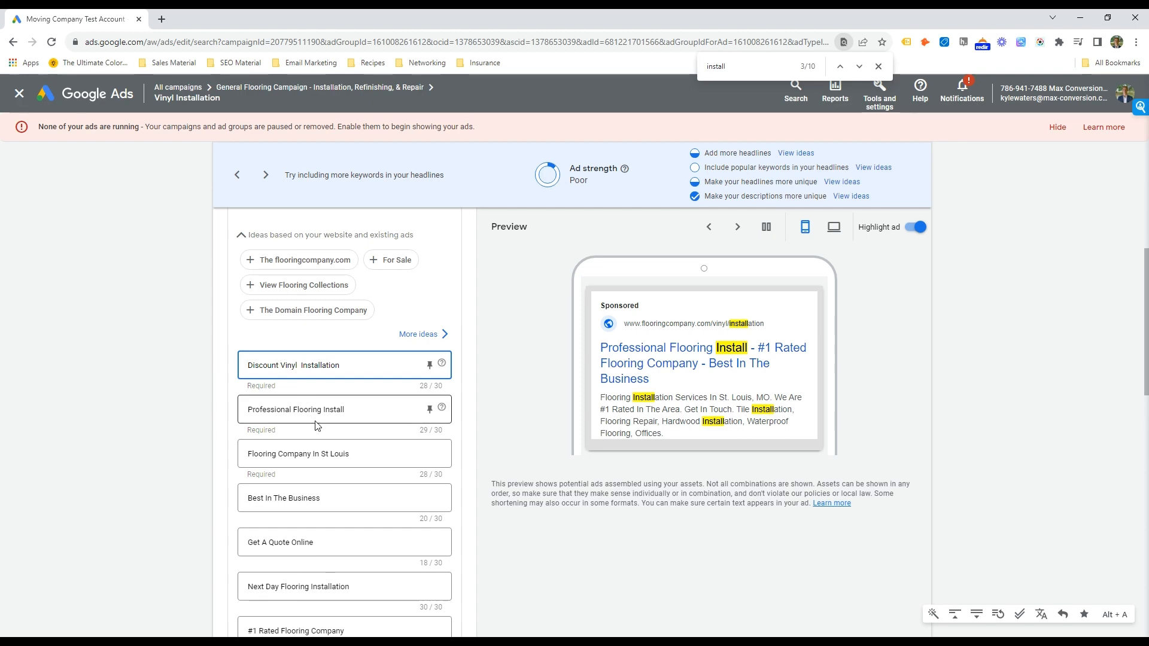
scroll(317, 426, down, 2)
click(317, 542)
key(ctrl+v)
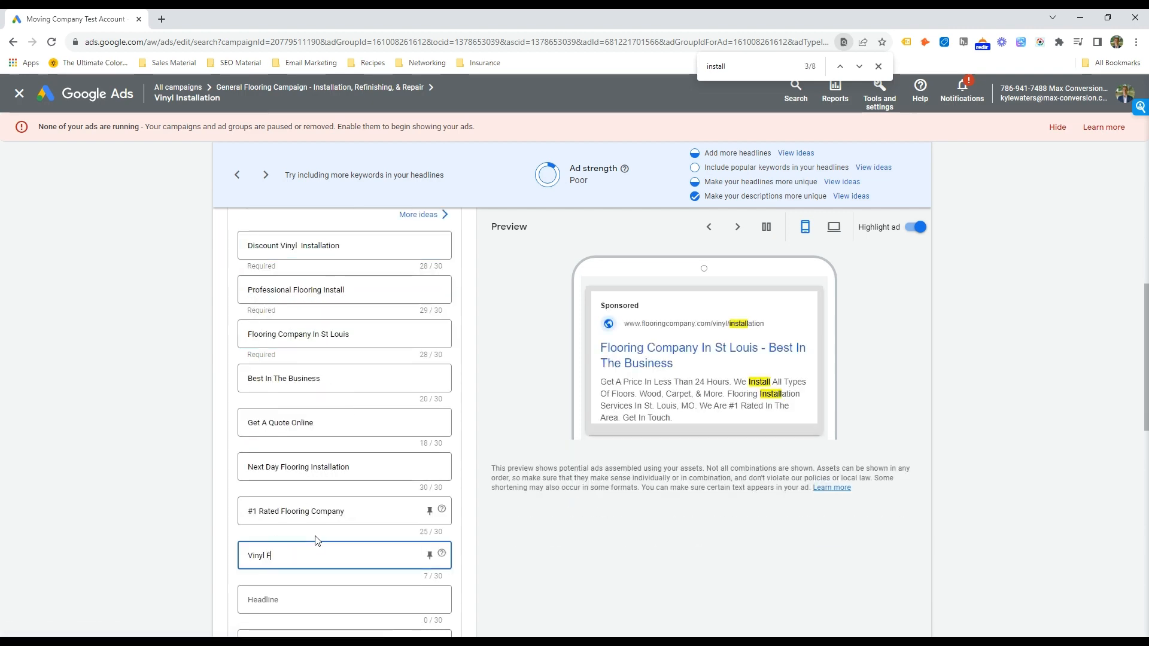
text(Flooring Installation)
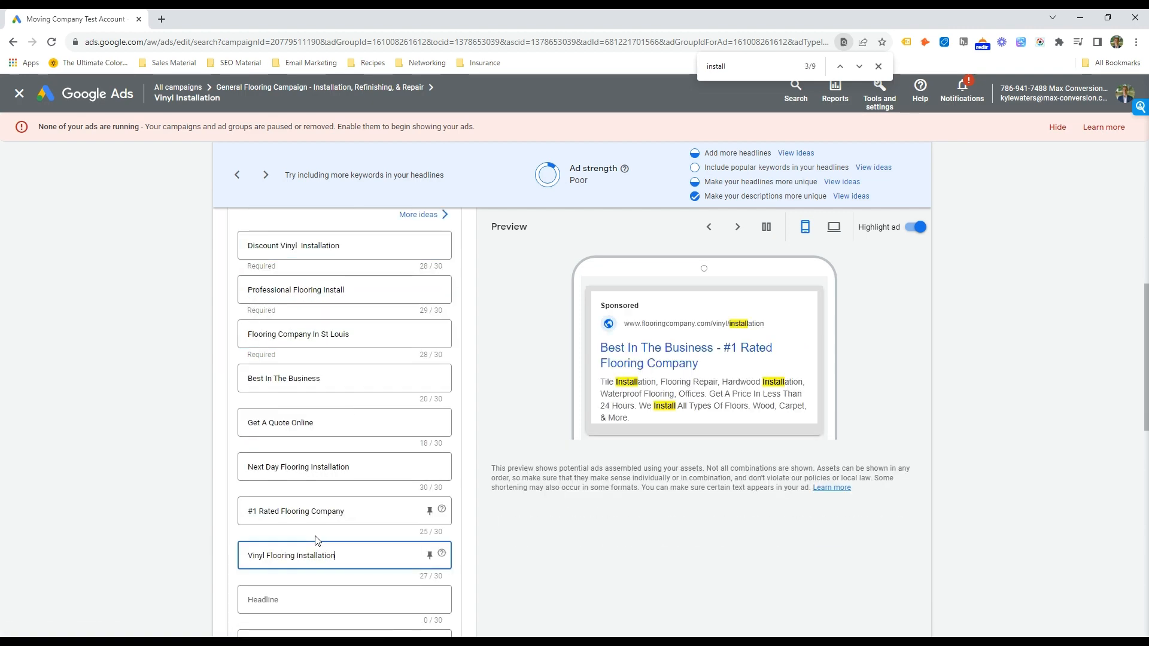
Step: Reword the first description to open with "Vinyl Floor Installation Services" and select its closing phrase "Get In Touch"
scroll(316, 541, down, 4)
double_click(256, 529)
key(ctrl+v)
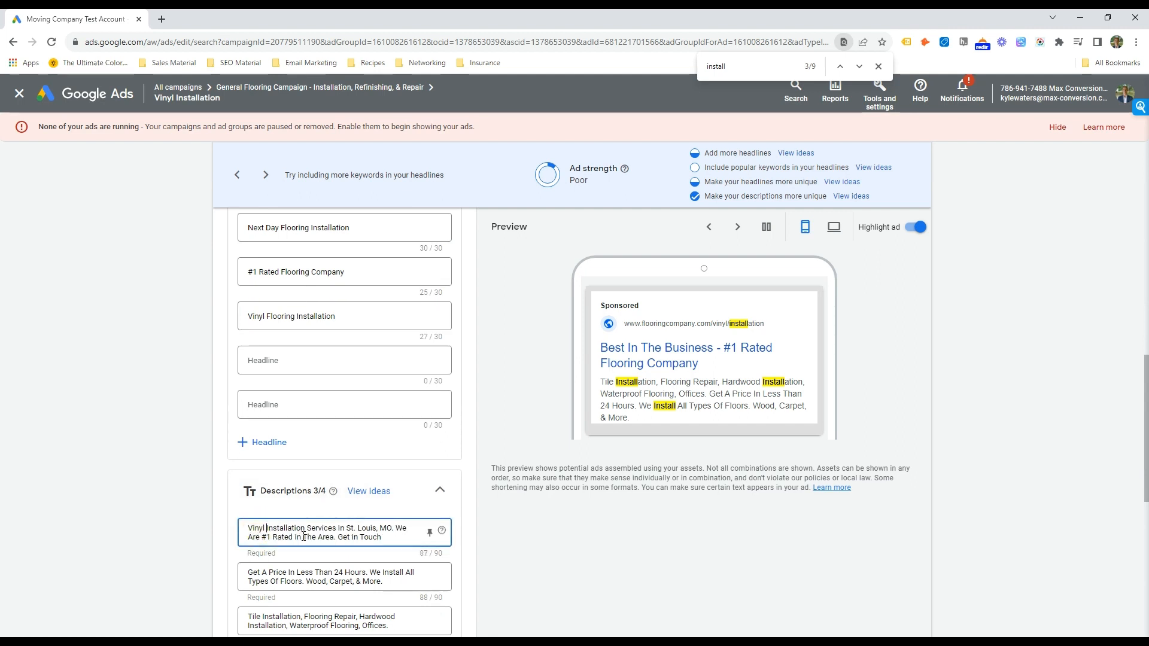
text(Floor)
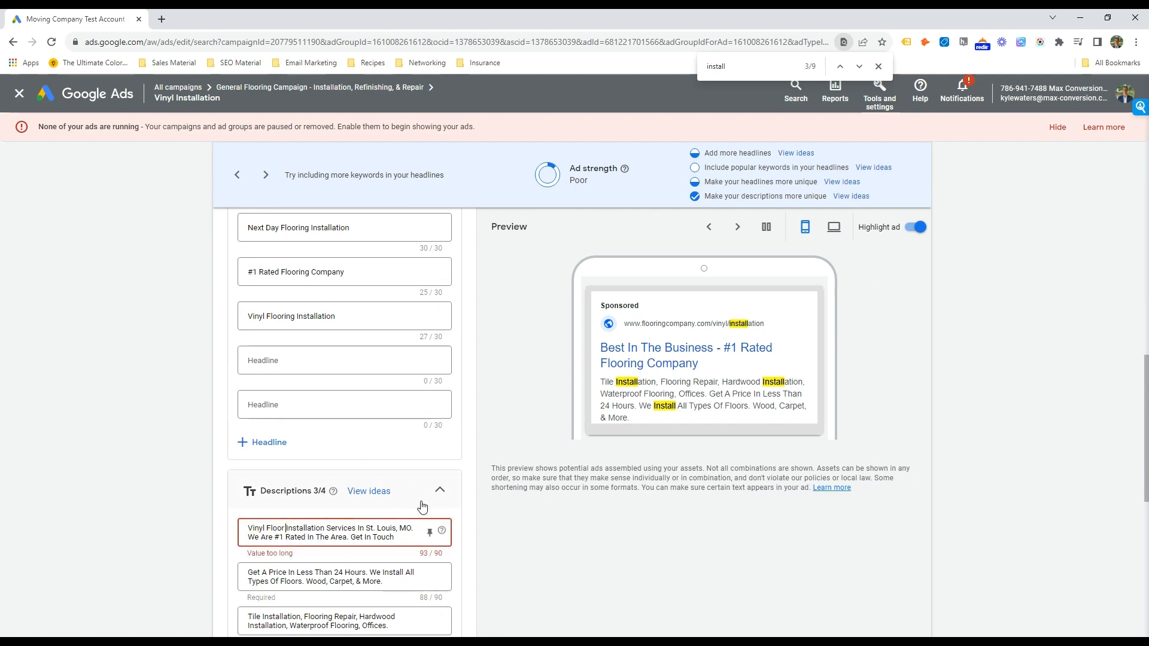
drag(395, 538, 356, 539)
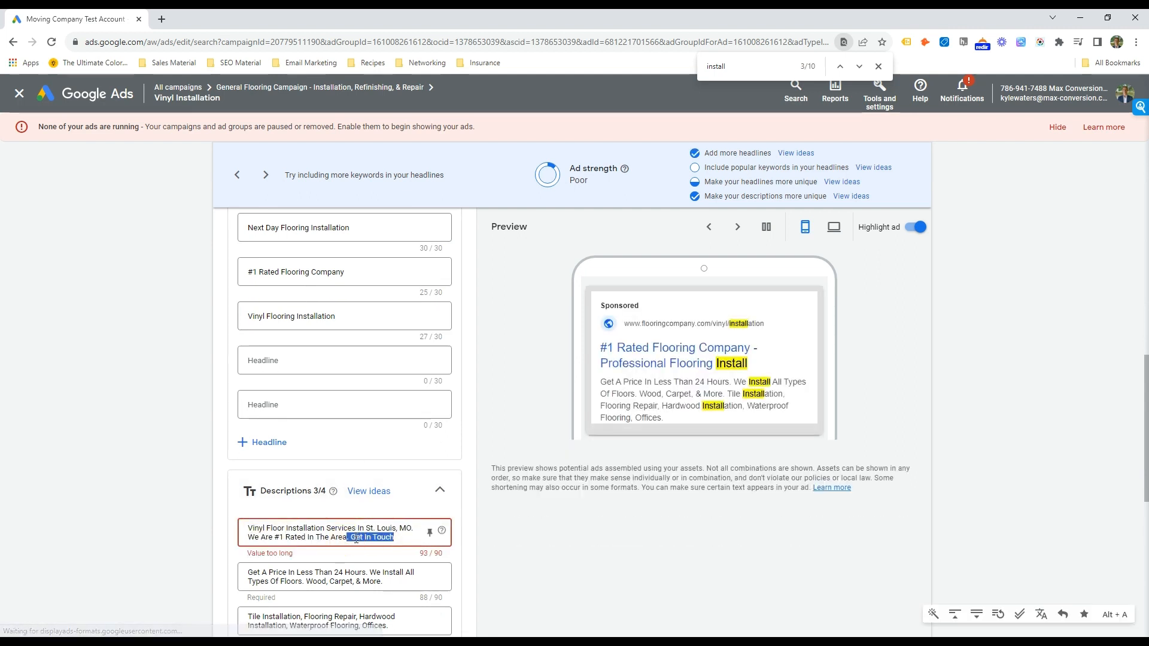
Step: Delete "Get In Touch" from the first description of the Vinyl Installation ad and save the ad
key(BackSpace)
scroll(261, 527, down, 7)
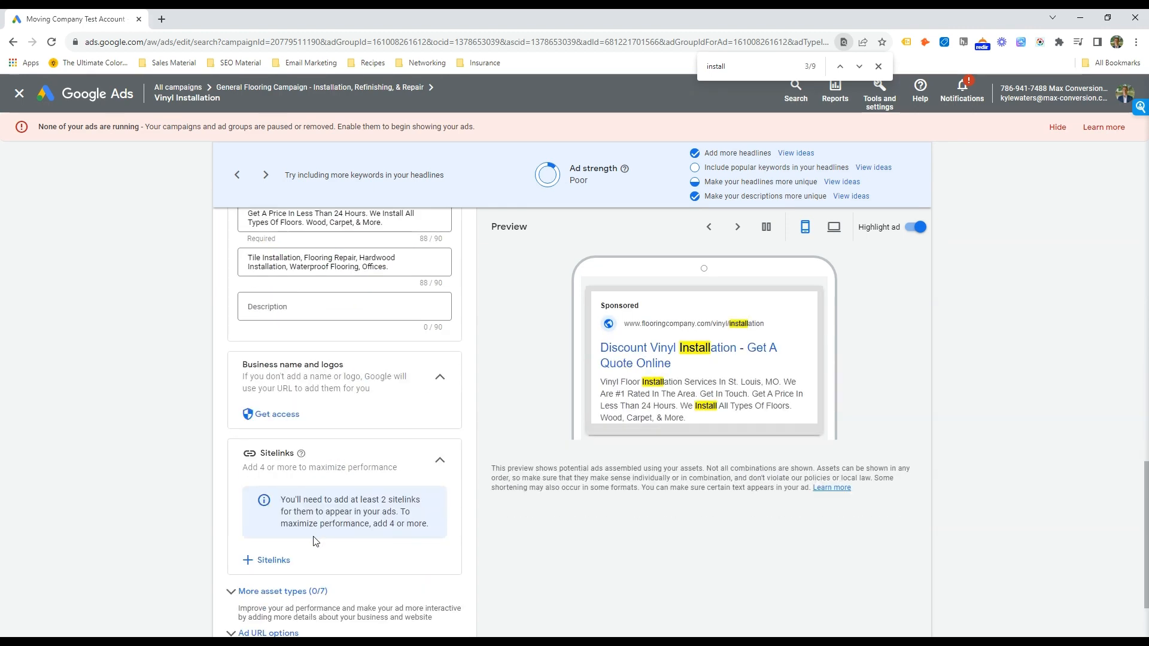
click(229, 590)
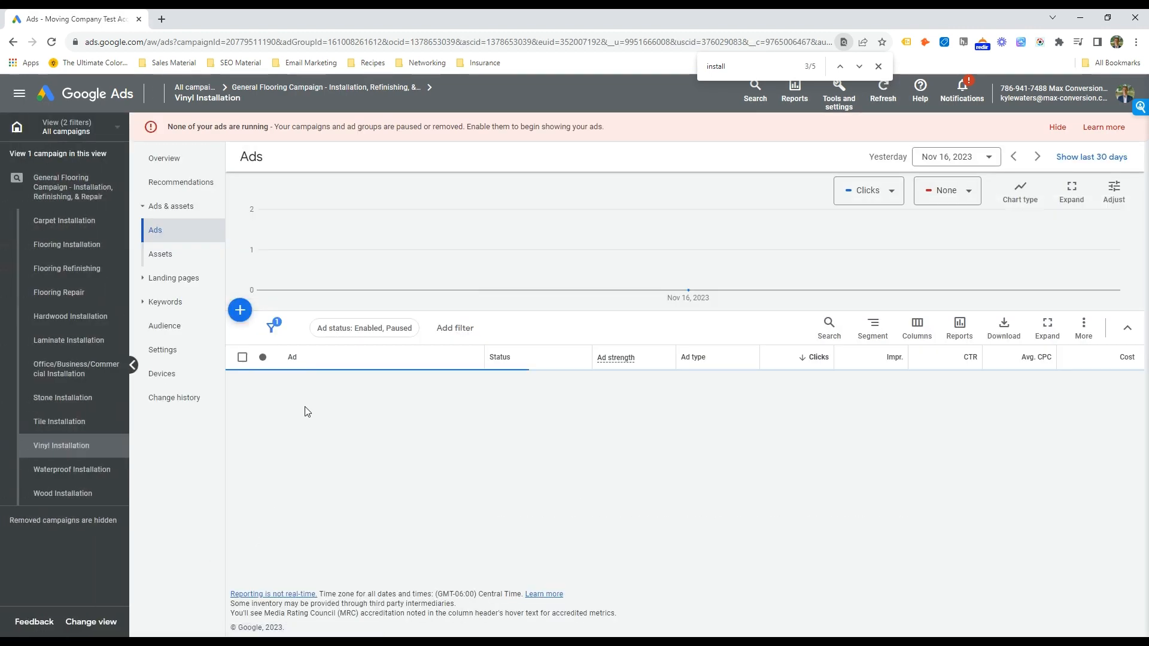
Step: Check the service list in Notepad, then remove all existing search keywords from the Waterproof Installation ad group
key(alt+Tab)
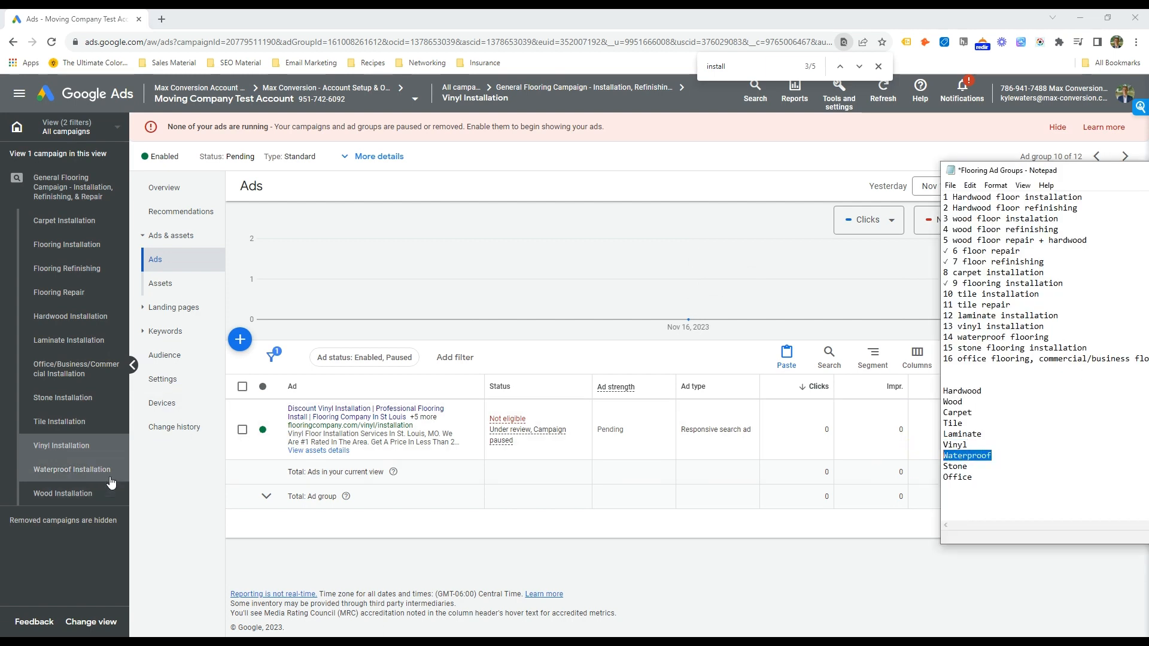
click(72, 469)
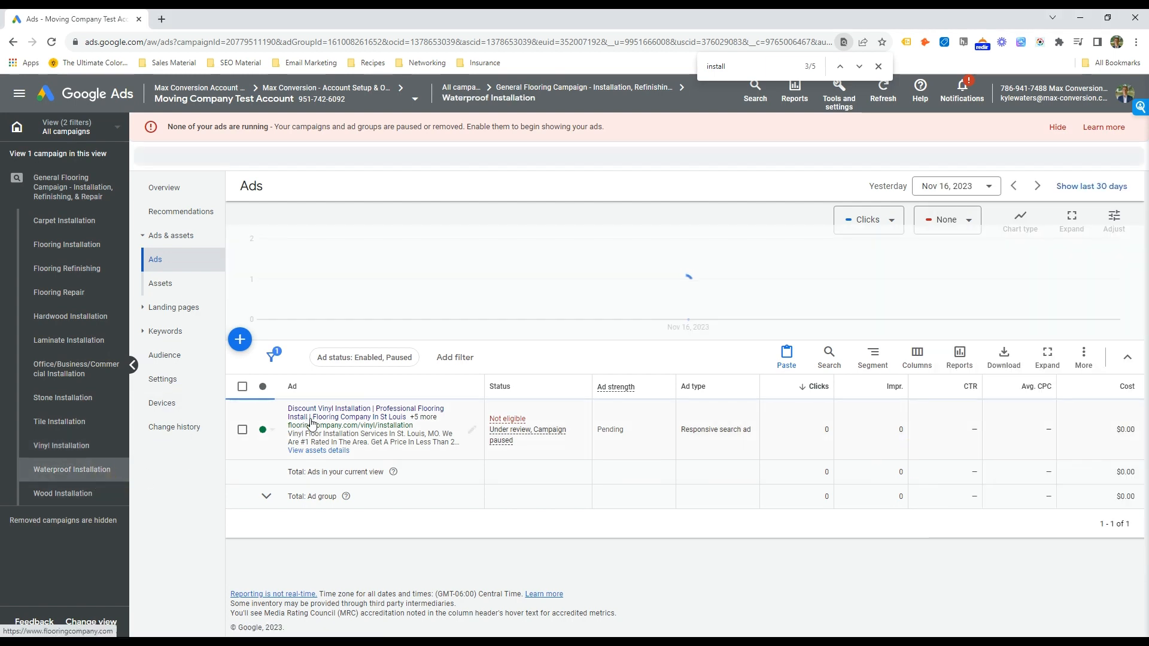
click(188, 339)
click(241, 387)
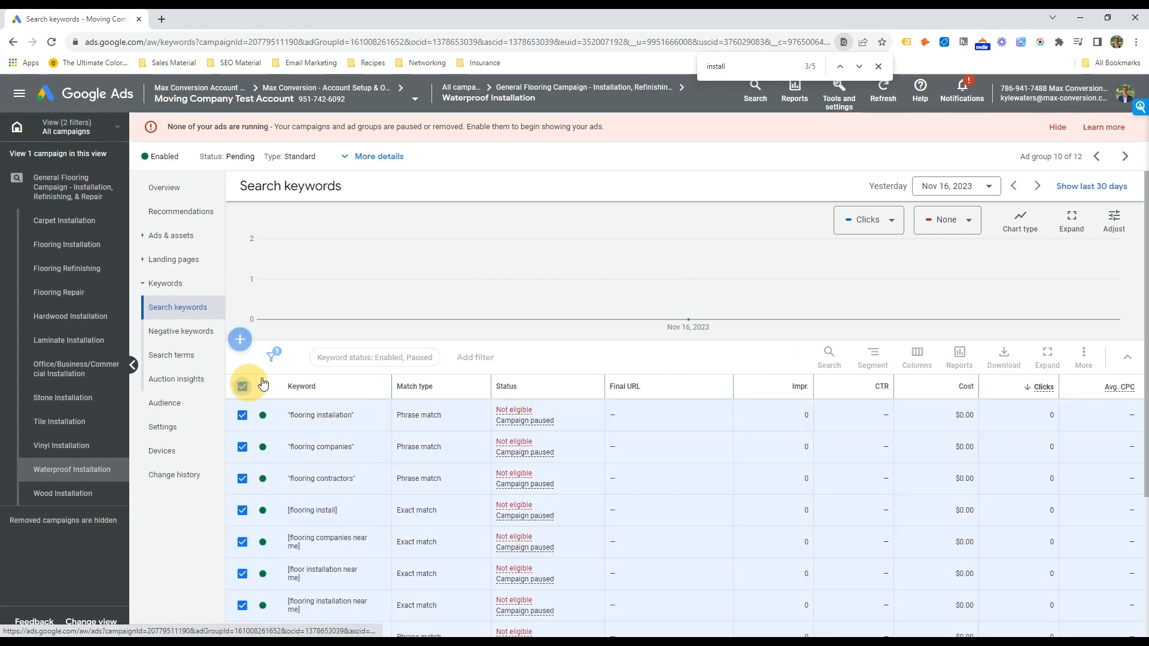
click(314, 357)
click(230, 339)
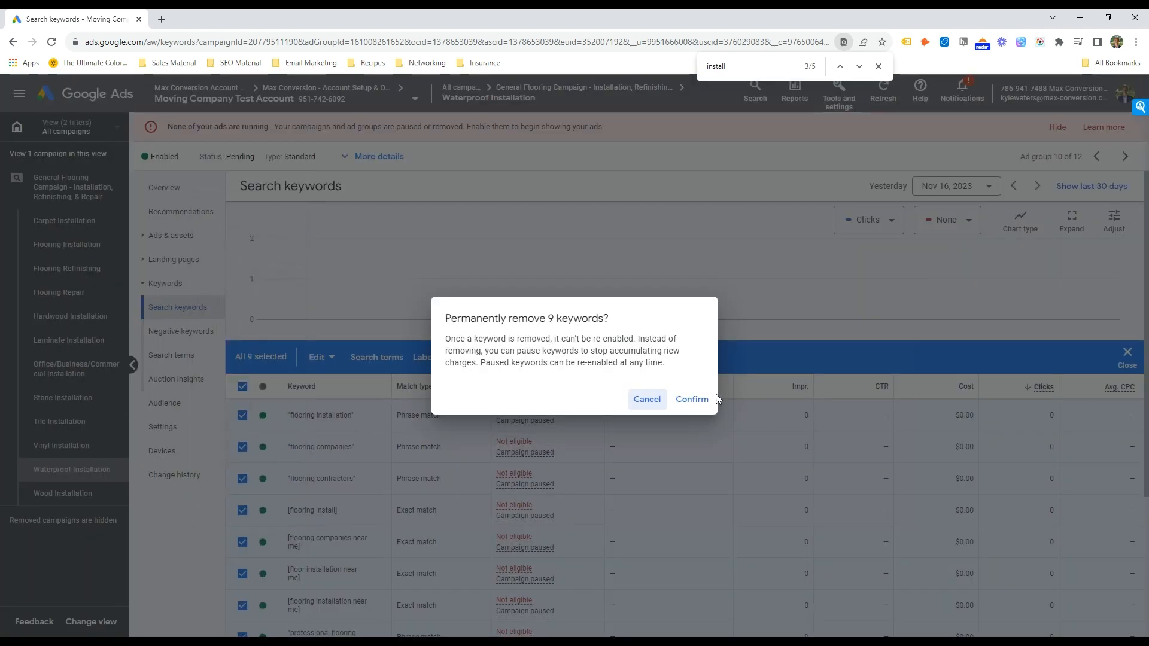
click(697, 400)
mouse_move(546, 410)
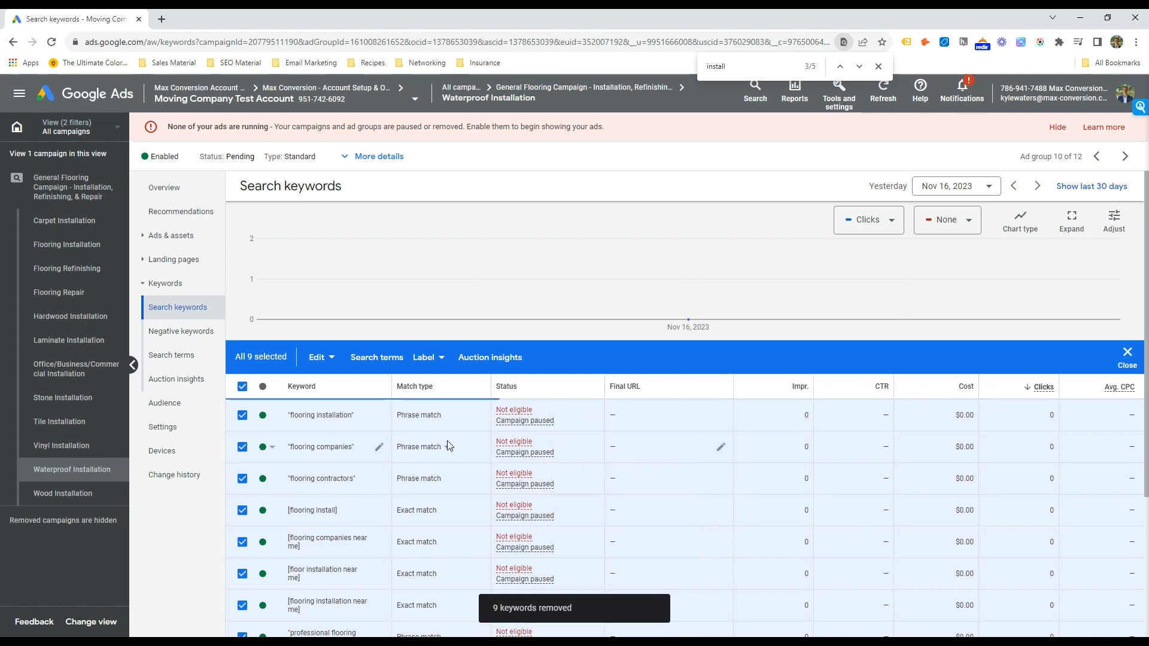
Step: Start adding keywords to the ad group and get keyword ideas for "waterproof floor installation"
click(703, 428)
click(435, 389)
click(655, 331)
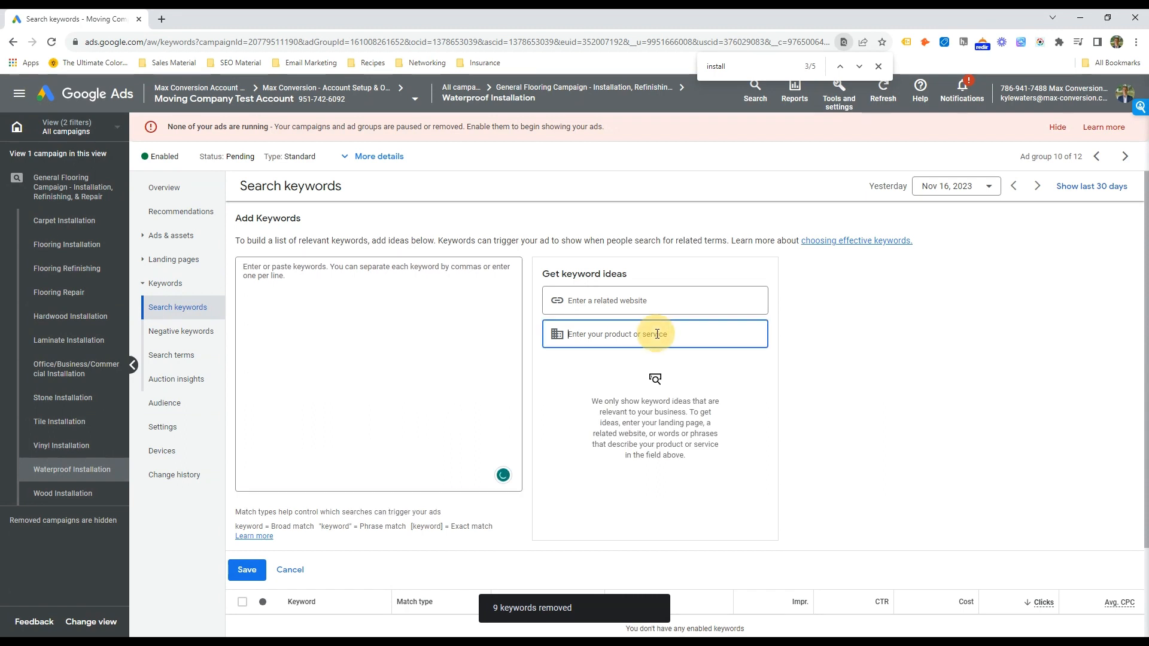
text(waterproof installation)
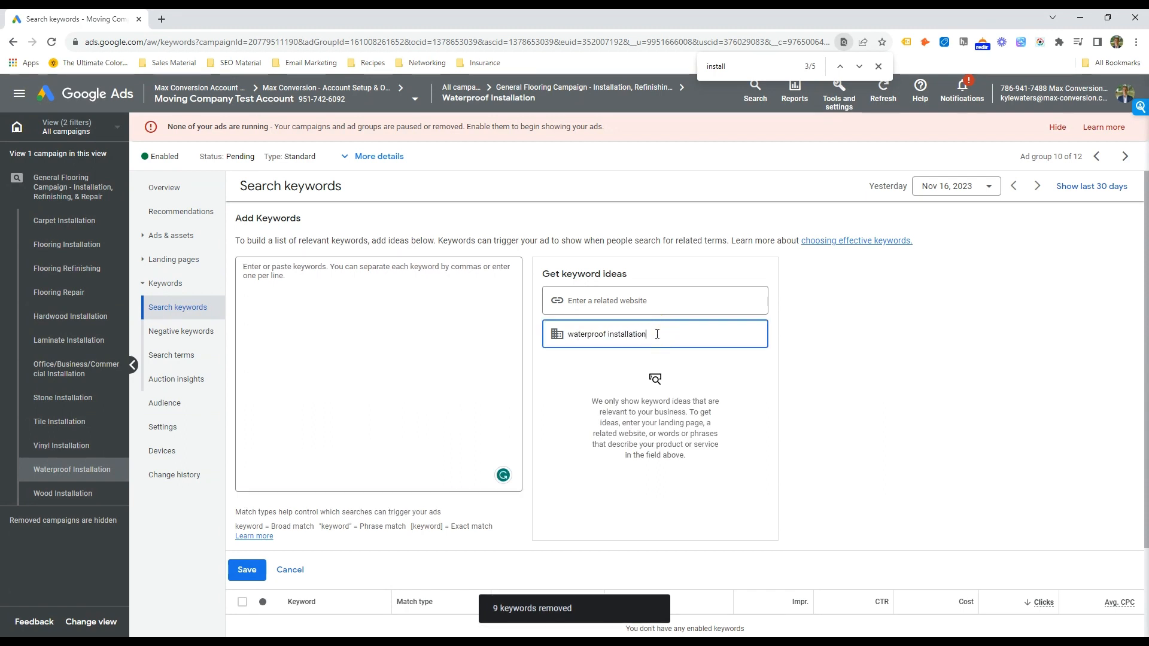
text(floor c)
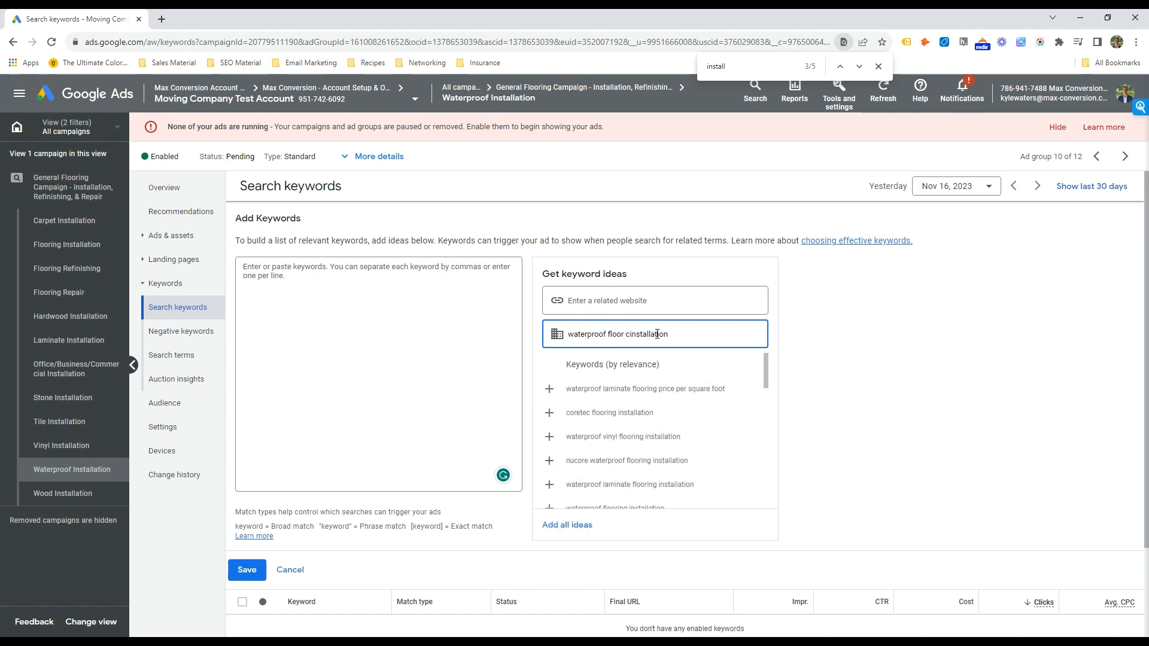
Step: Add the keywords waterproof floor installation and waterproof laminate flooring to the list, trimming the price wording from the suggested idea
triple_click(667, 333)
key(ctrl+c)
click(351, 339)
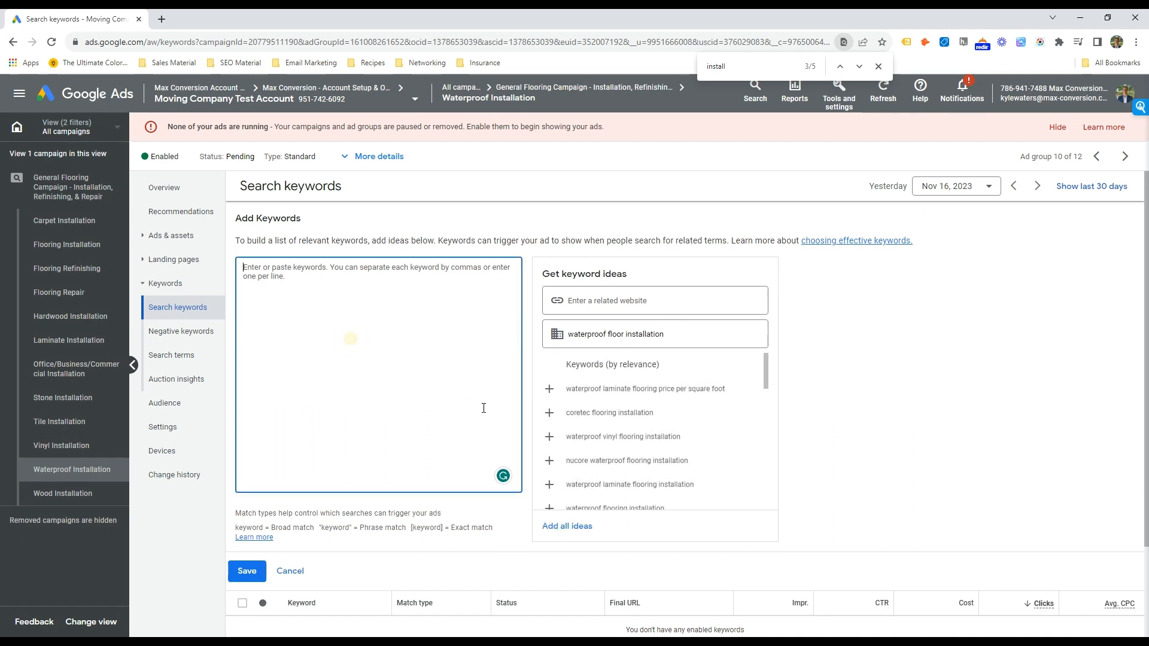
key(ctrl+v)
click(635, 389)
drag(430, 277, 513, 279)
click(343, 277)
key(BackSpace)
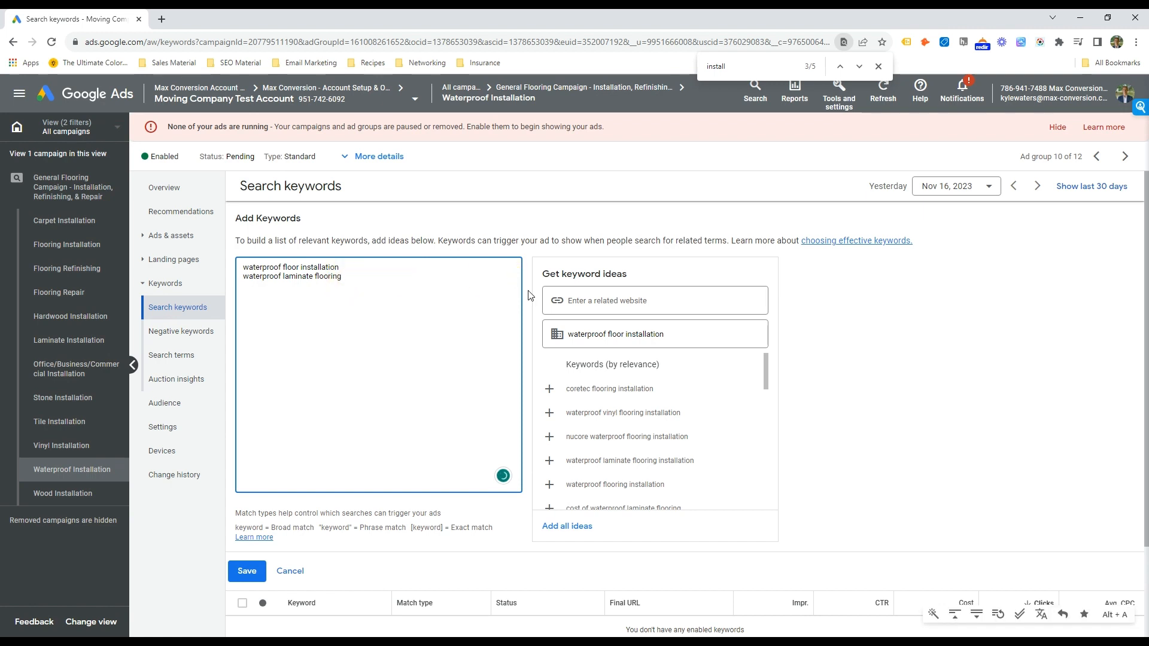
Step: Add waterproof flooring installation and the exact-match keyword [waterproof flooring] from the ideas, removing "diy" from the latter
click(629, 488)
scroll(640, 488, down, 2)
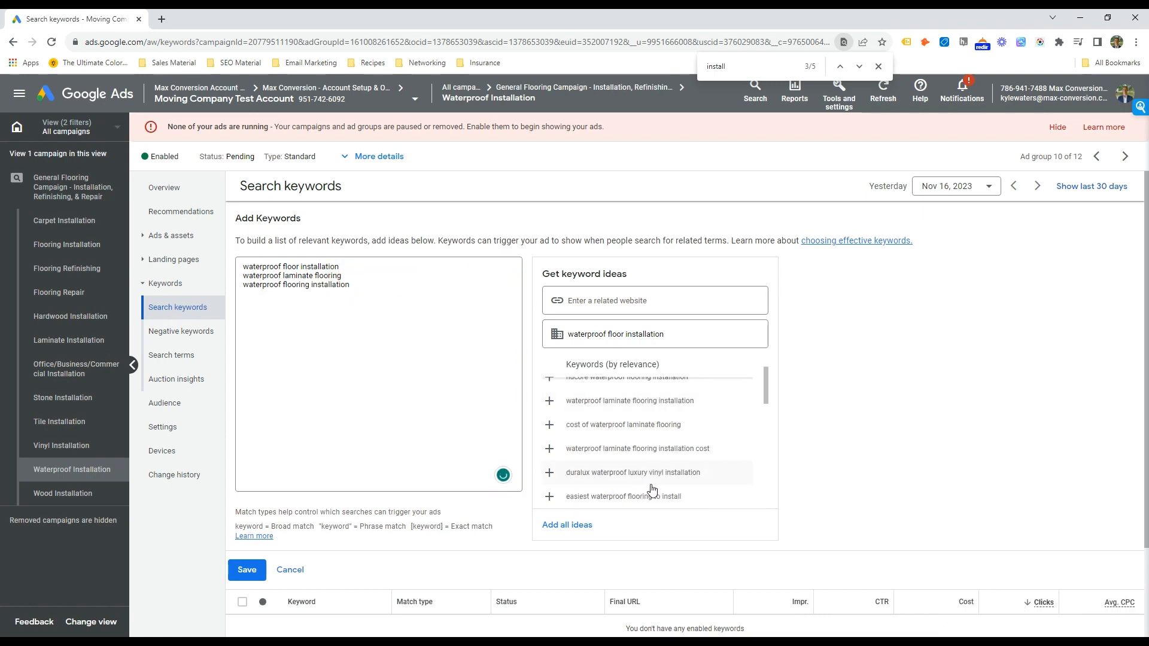
scroll(652, 488, down, 2)
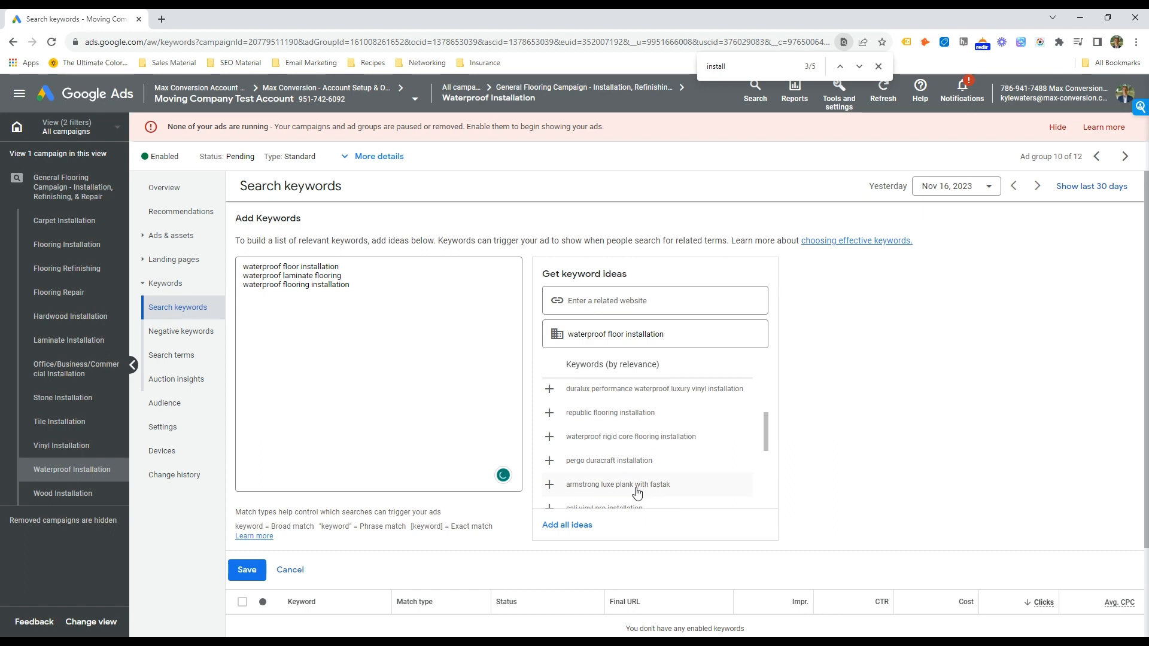
scroll(638, 492, down, 2)
click(600, 466)
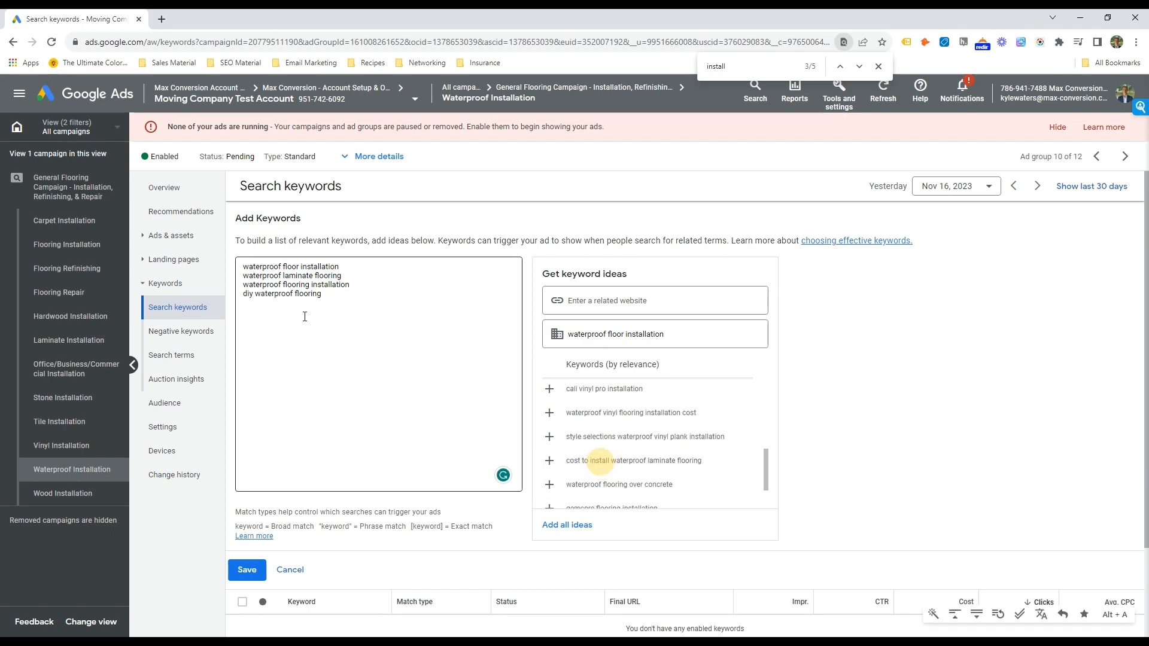
double_click(248, 294)
key(BackSpace)
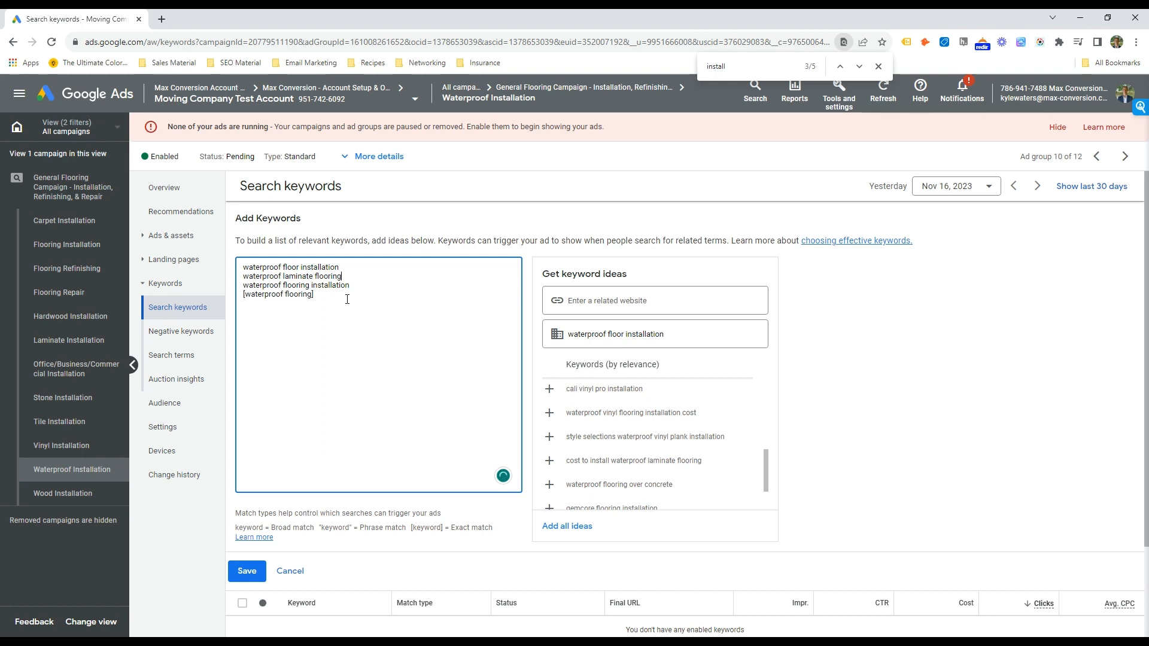
Step: Make the waterproof floor installation, waterproof laminate flooring and waterproof flooring installation keywords phrase match with quotation marks
text(")
key(Up)
key(Home)
text(")
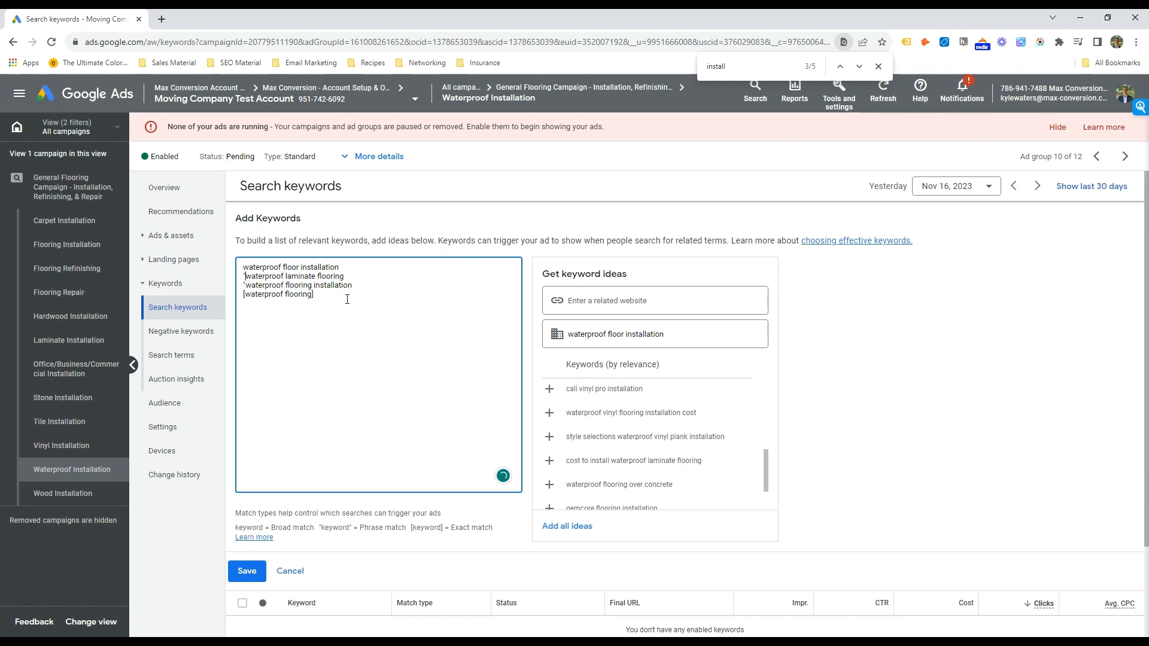
key(Up)
key(Home)
text(")
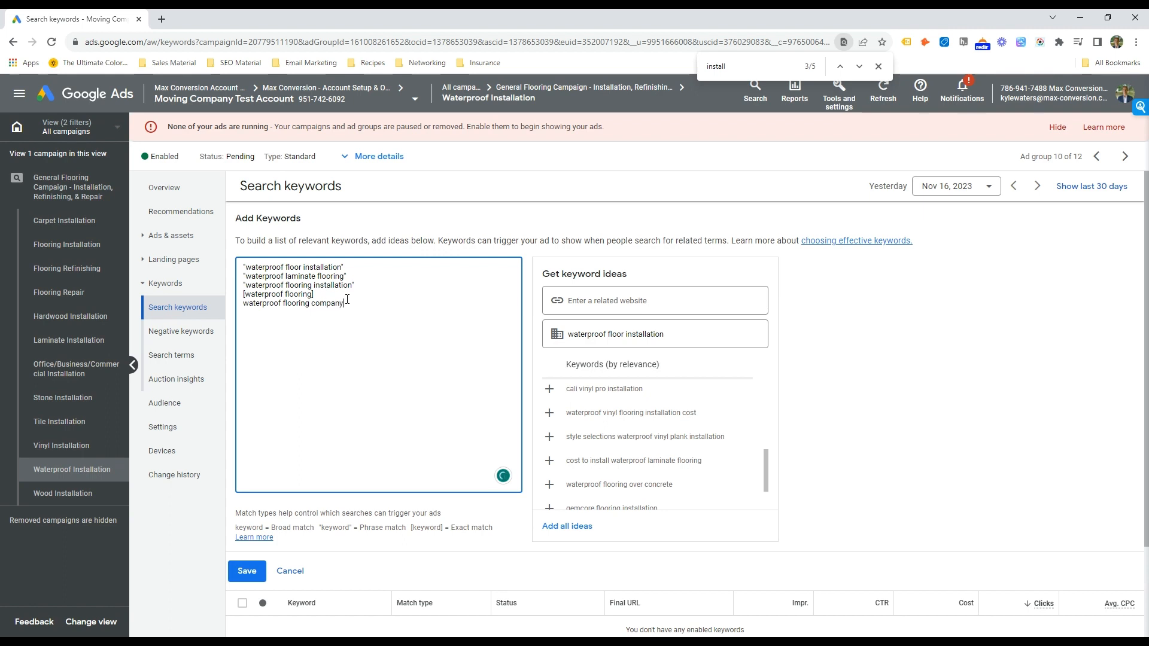
Step: Complete the list with the broad keywords waterproof flooring company and waterproof flooring contractor, and save the keywords
key(ctrl+shift+Left)
key(ctrl+shift+Left)
key(Left)
key(Return)
key(ctrl+v)
key(ctrl+shift+Left)
text(con)
click(243, 570)
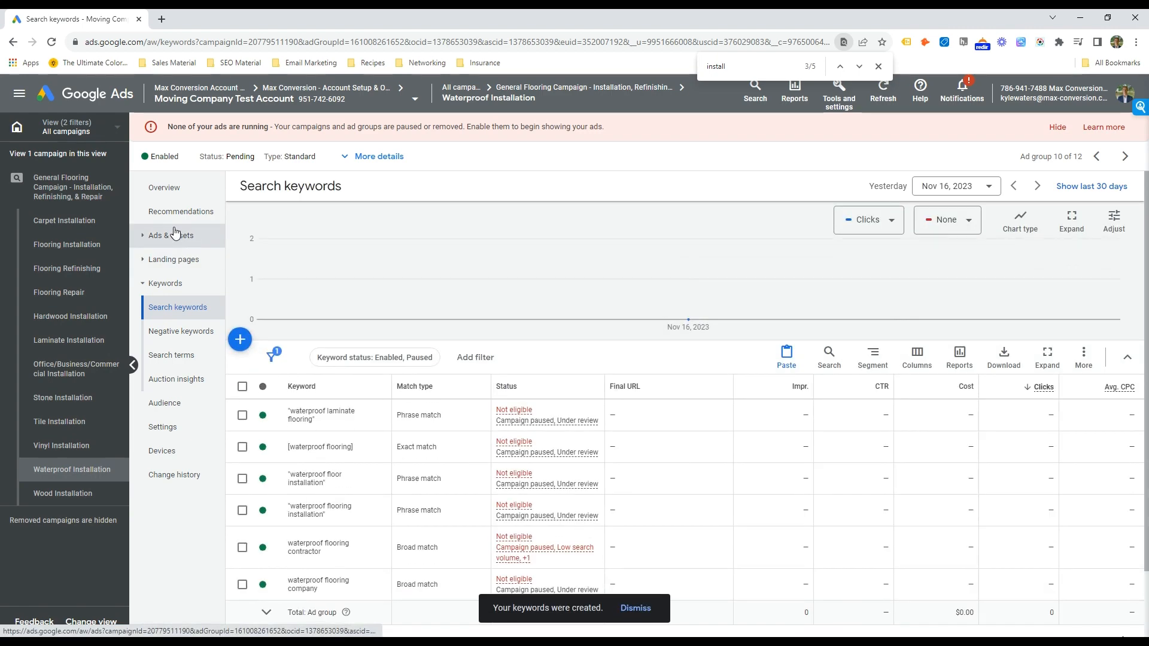
Step: Open the Waterproof Installation ad for editing and set the first display path field to Waterproof, copied from the Notepad list
click(174, 234)
click(367, 429)
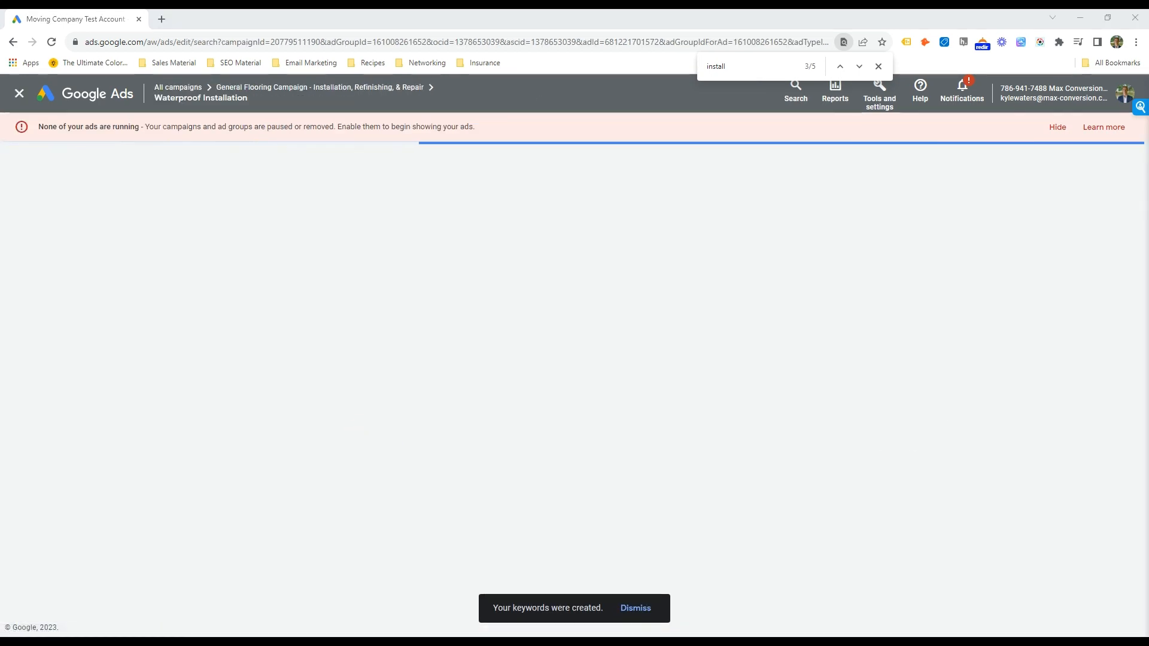
key(alt+Tab)
drag(993, 455, 915, 457)
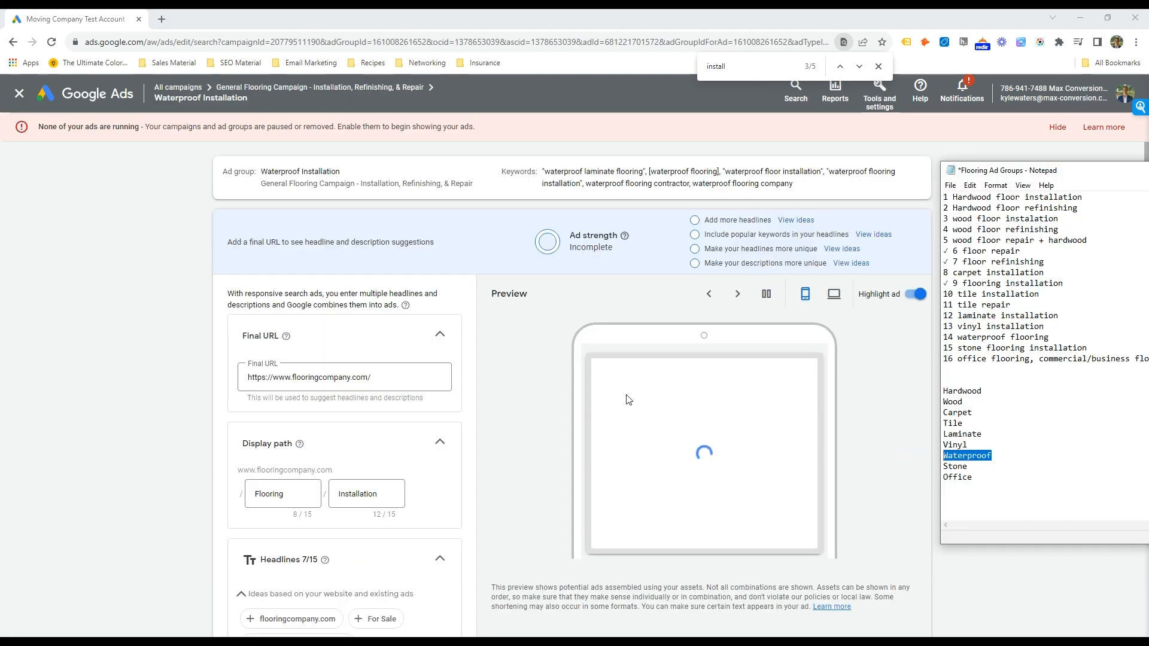
key(ctrl+c)
double_click(279, 508)
key(ctrl+v)
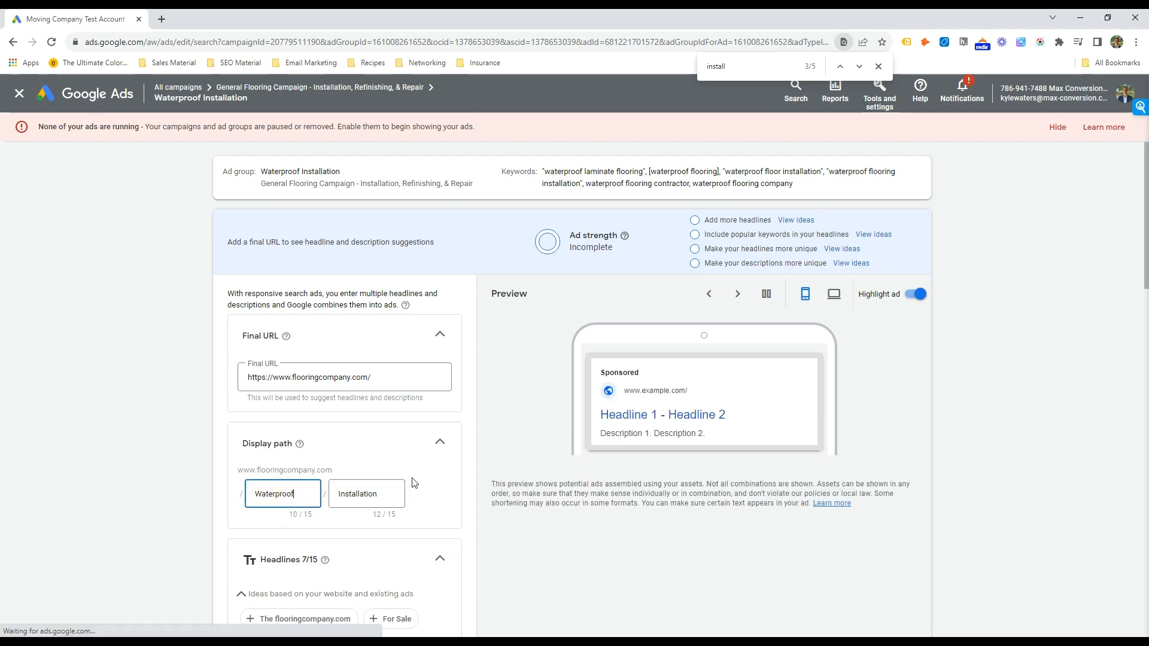
Step: Add the headline "Waterproof Floor Installation" in the first empty headline field
scroll(413, 482, down, 4)
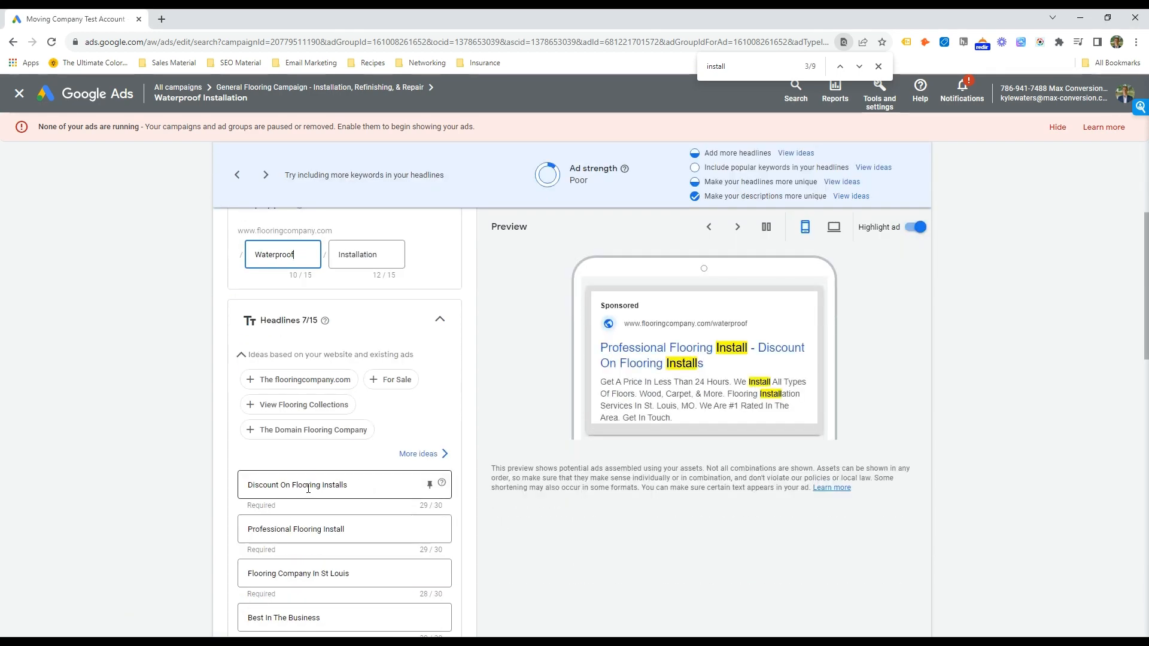
scroll(311, 490, down, 4)
click(282, 549)
text(Waterproof )
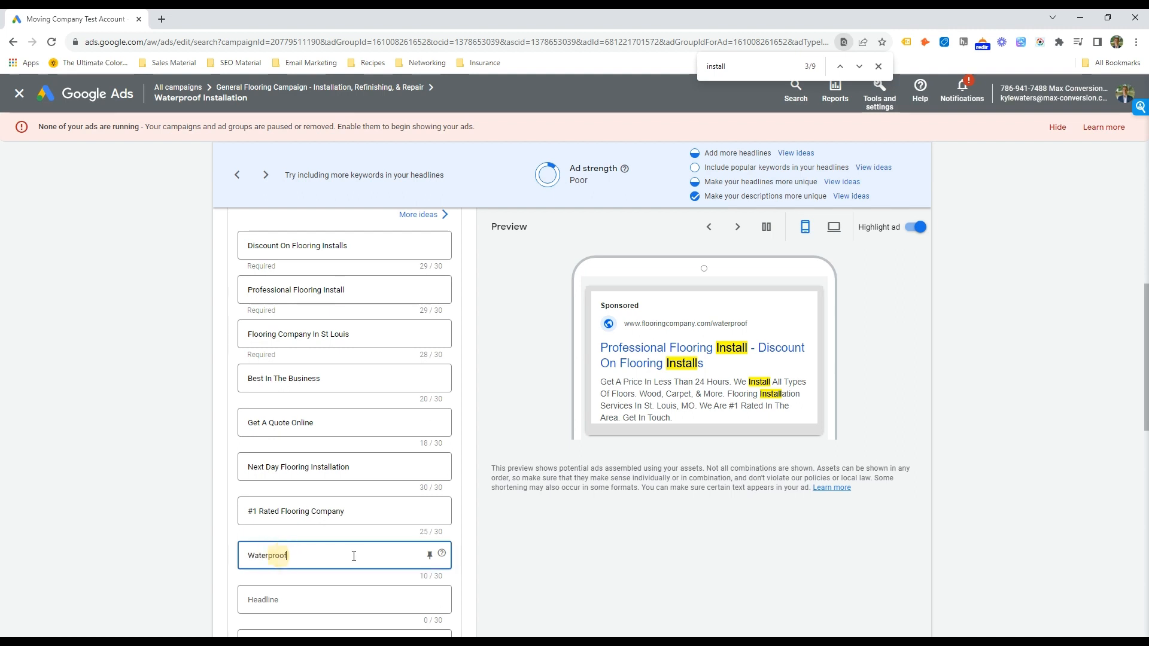
text(Pr)
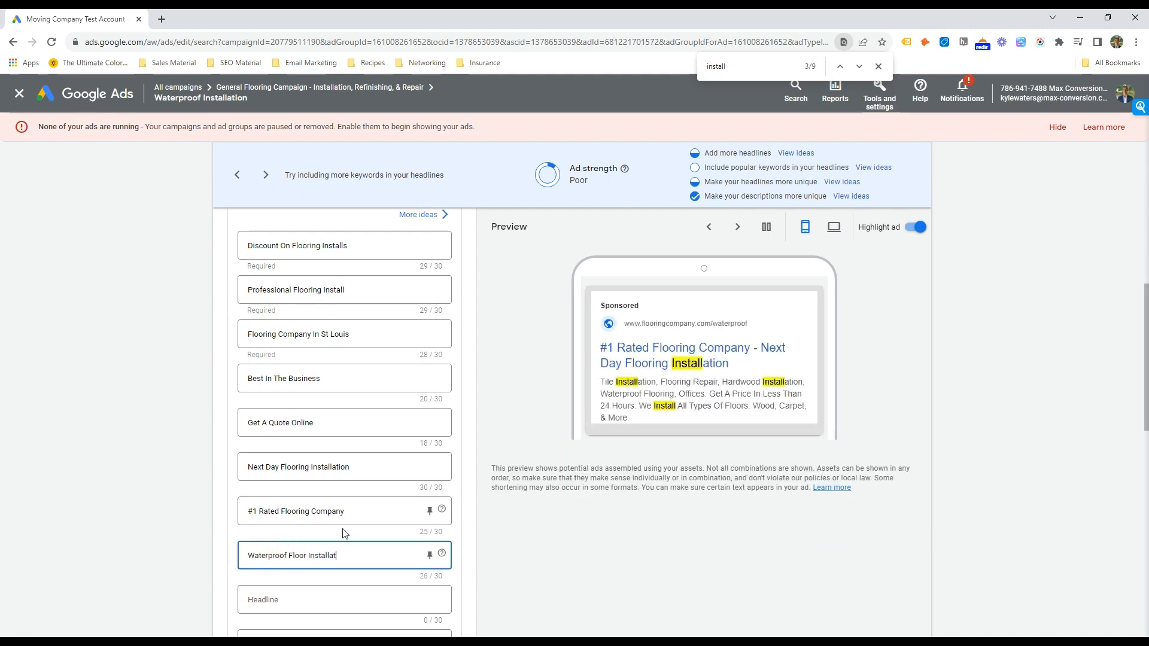
Step: Change the first description to "Waterproof Floor Installation Services In St. Louis, MO. We Are #1 Rated In The Area.", dropping "Get In Touch"
scroll(344, 532, down, 5)
click(257, 468)
text(Waterproof )
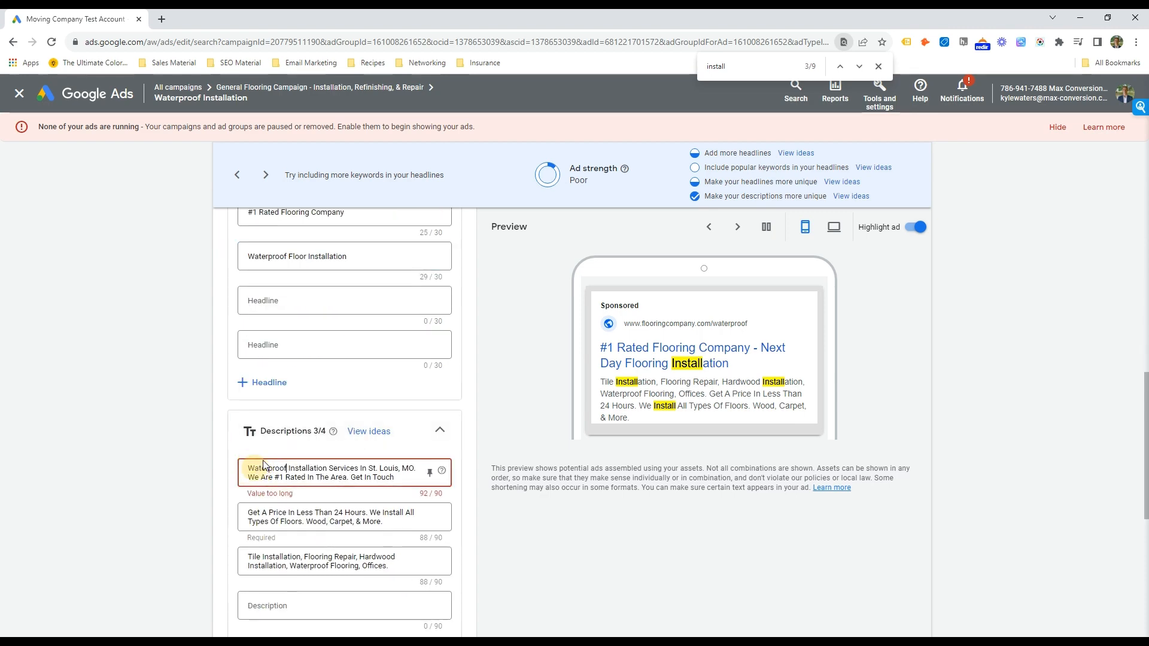
text(Floor)
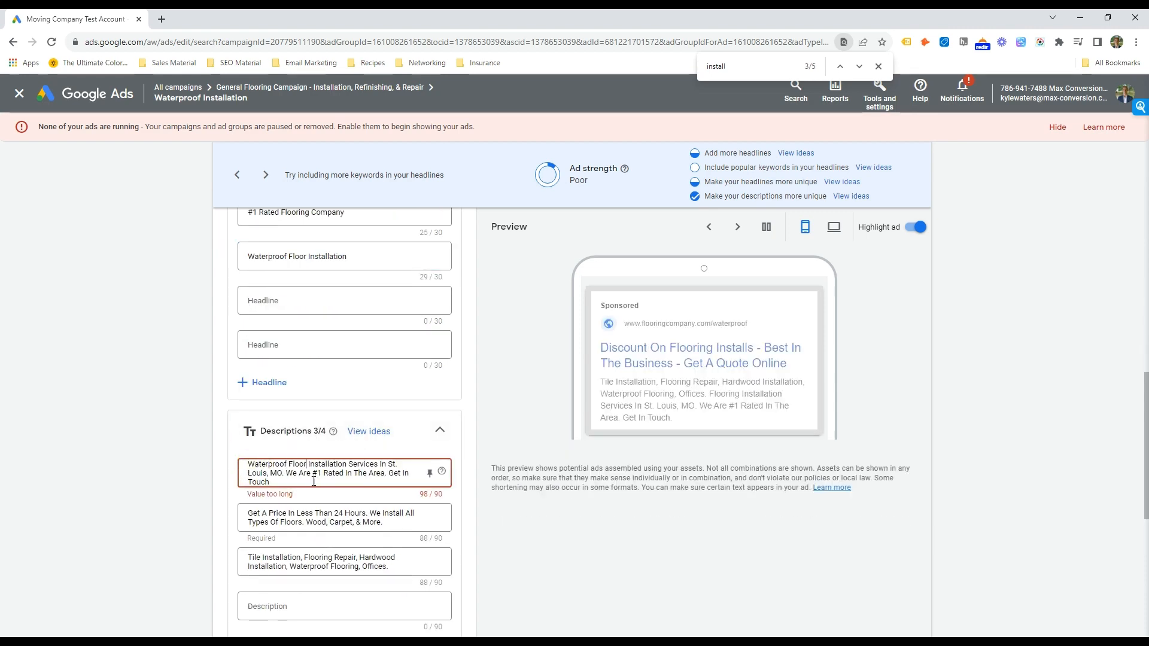
drag(287, 474, 402, 482)
click(392, 474)
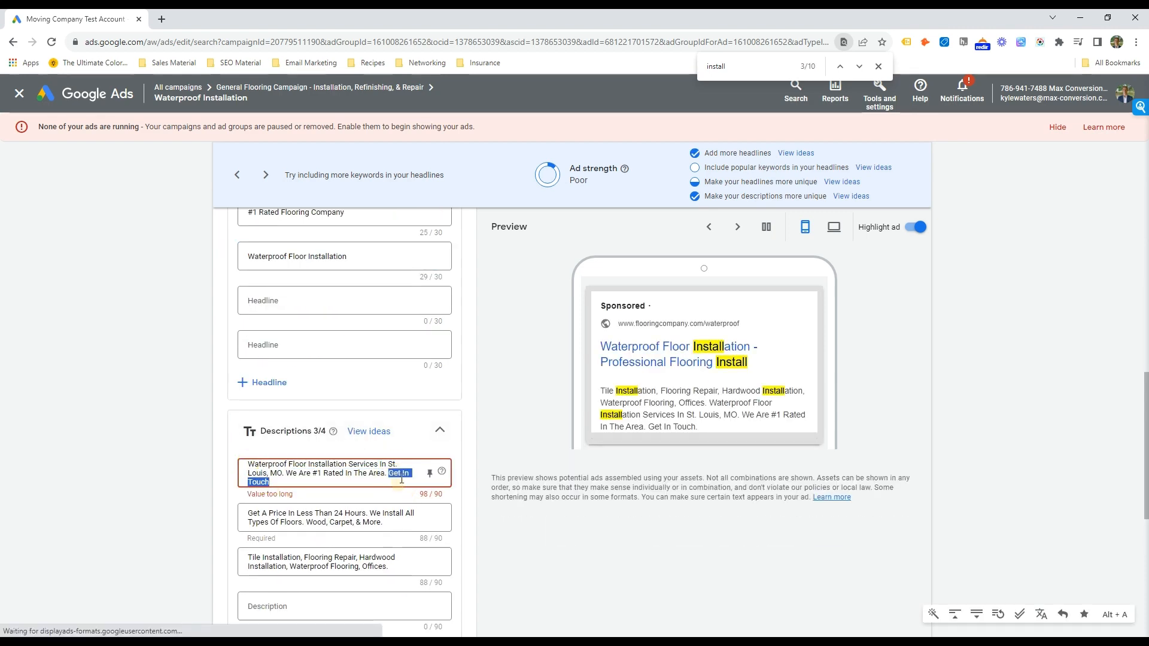
key(BackSpace)
Step: Change the second headline to "Professional Waterproof Floors" and save the ad
scroll(372, 467, up, 7)
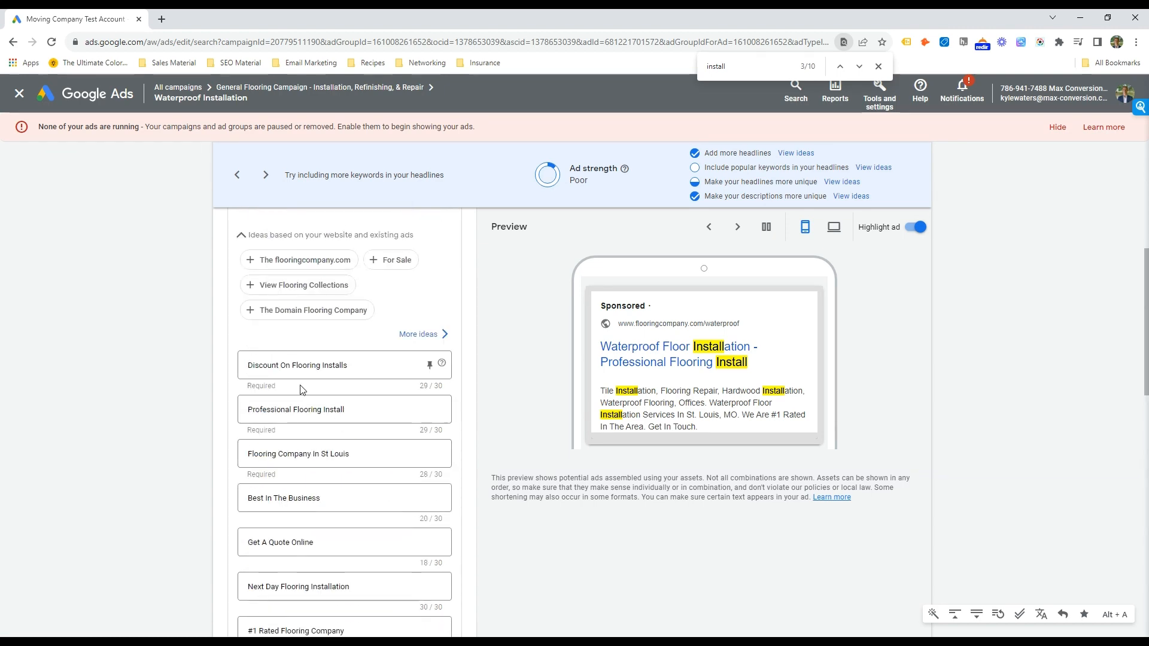
click(308, 411)
double_click(309, 411)
key(ctrl+v)
double_click(355, 411)
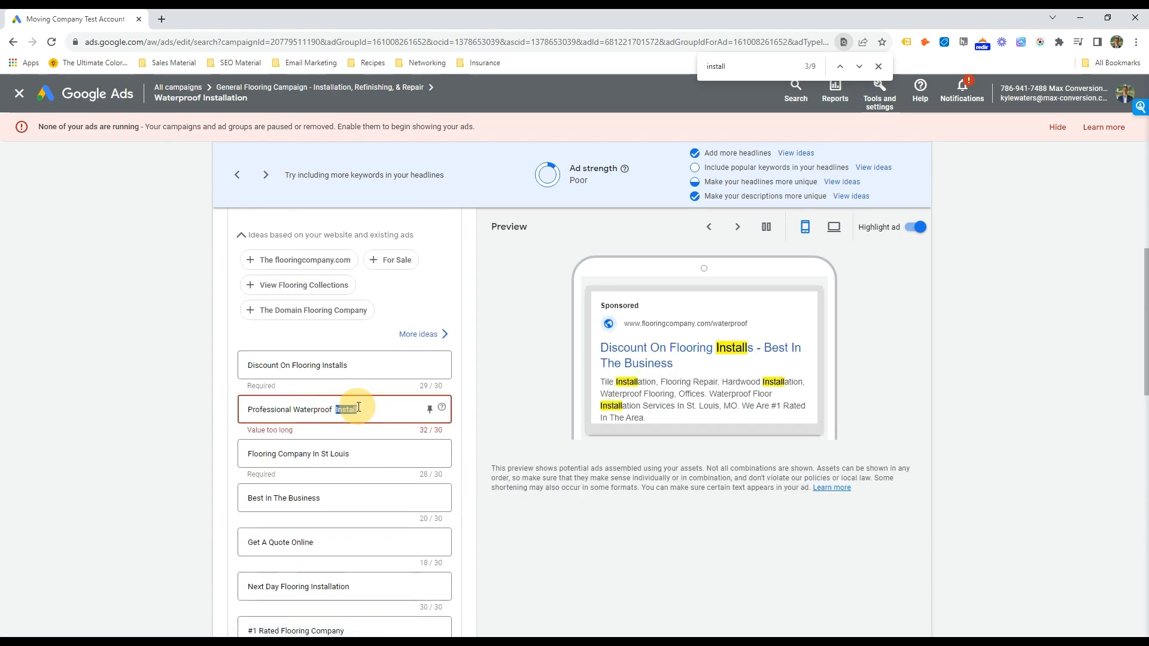
key(BackSpace)
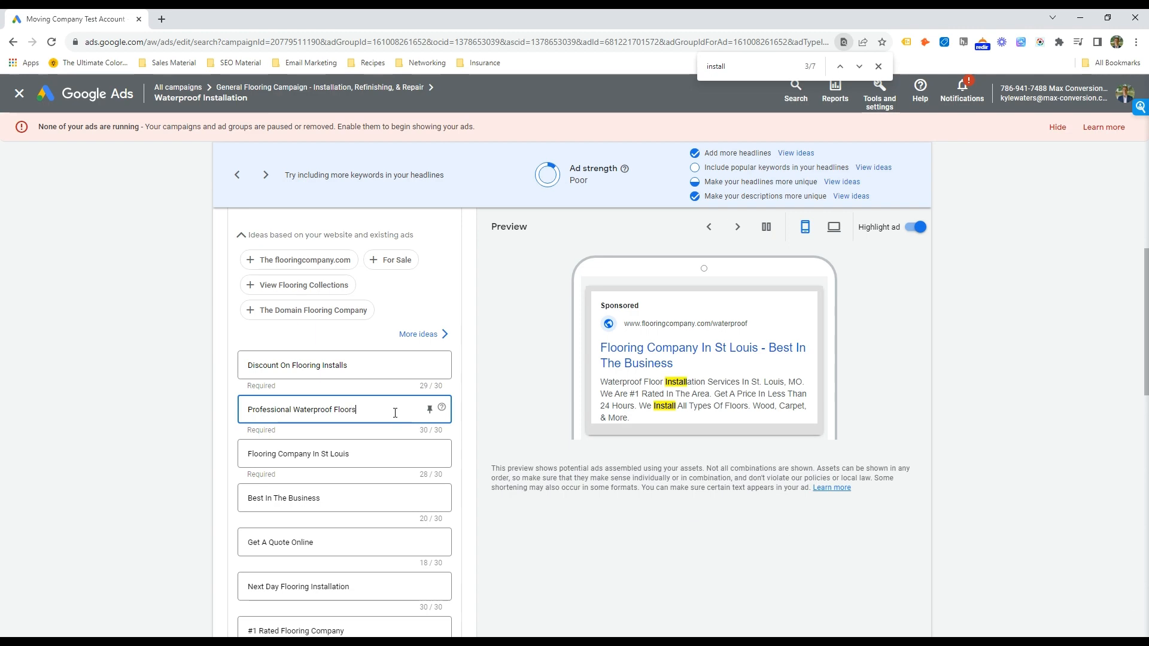
scroll(359, 449, down, 15)
click(234, 617)
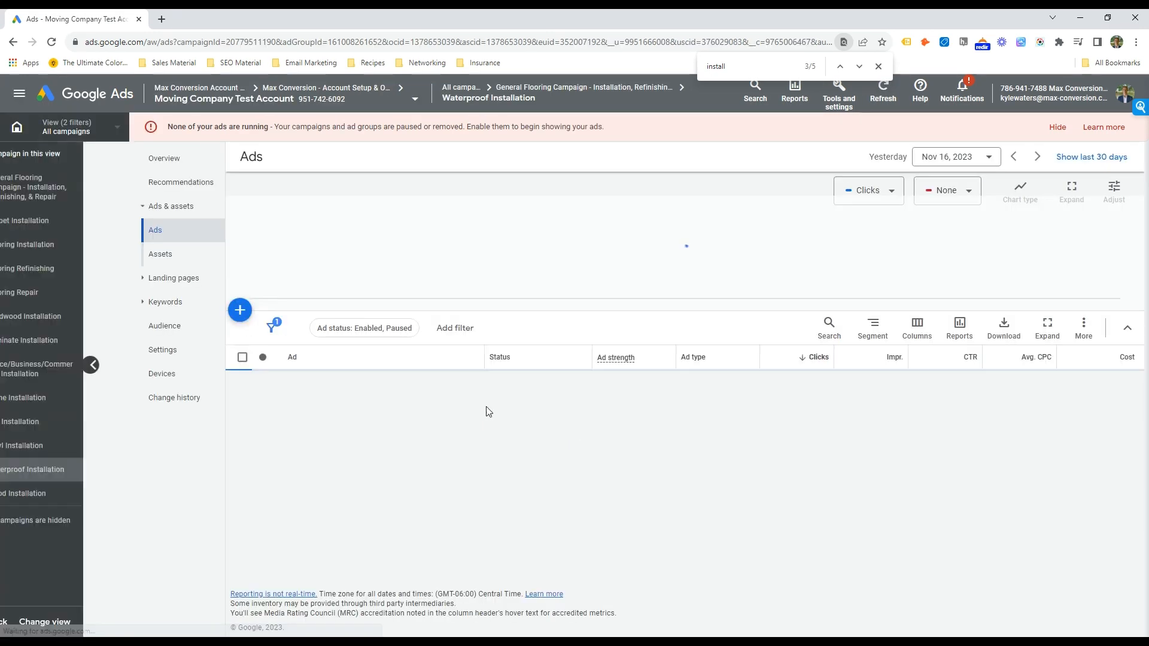
Step: Copy "Stone" from the Notepad list and open the search keywords of the Stone Installation ad group
key(alt+Tab)
double_click(955, 466)
key(ctrl+c)
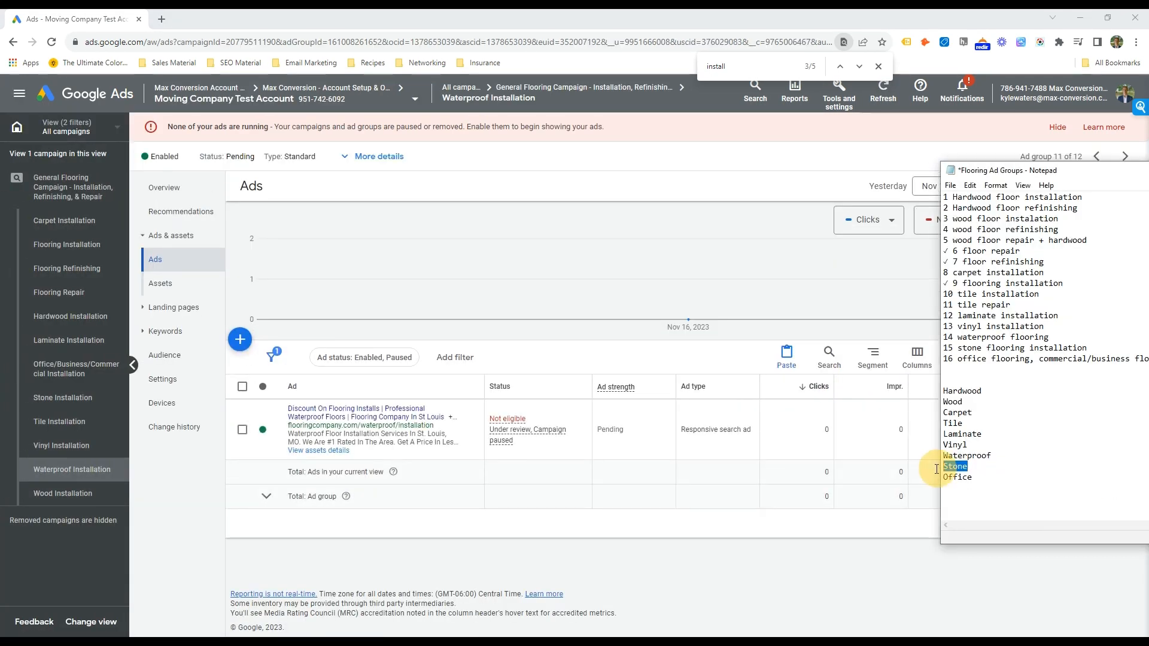
click(165, 331)
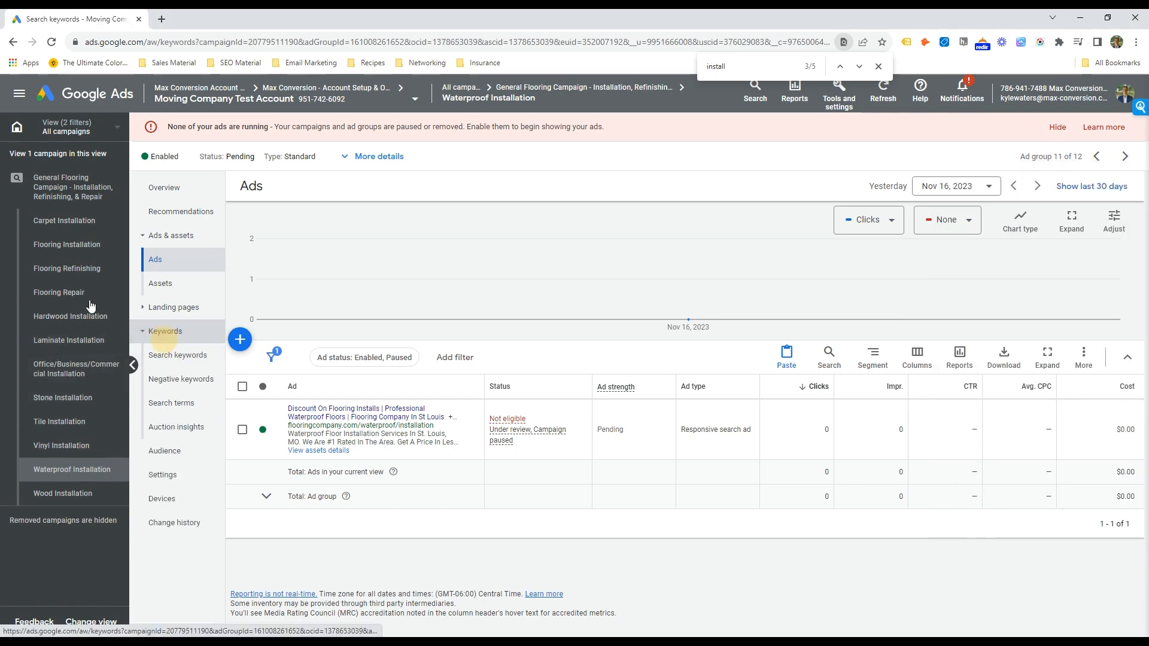
click(79, 390)
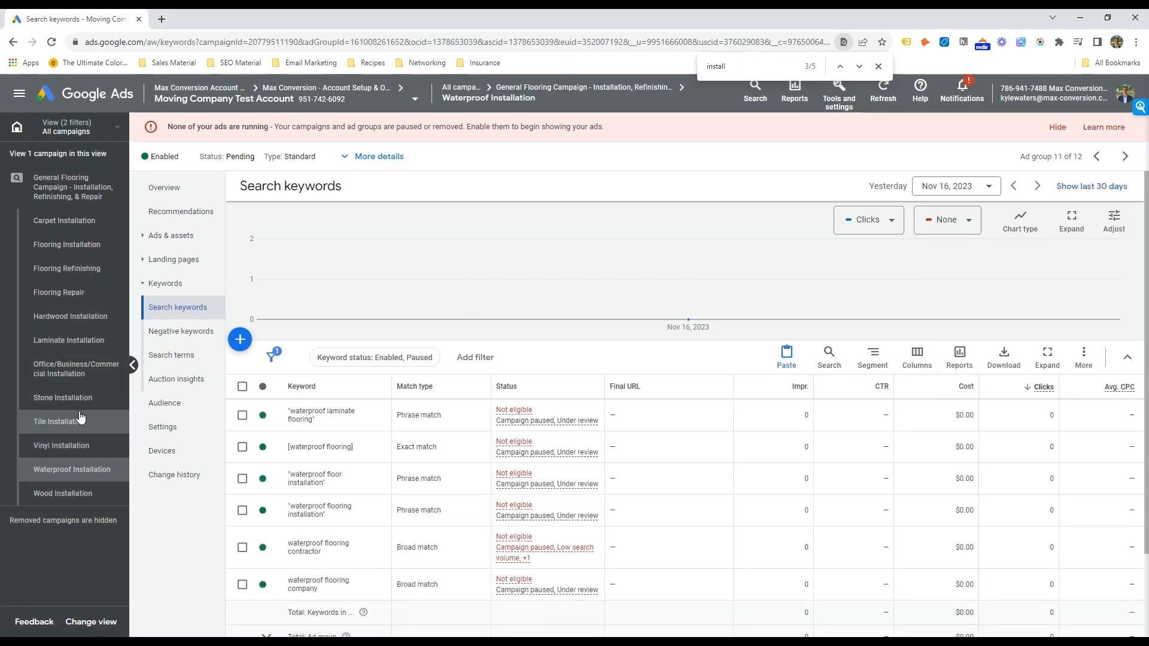
Step: Remove all existing keywords from the Stone Installation ad group
click(243, 386)
click(320, 356)
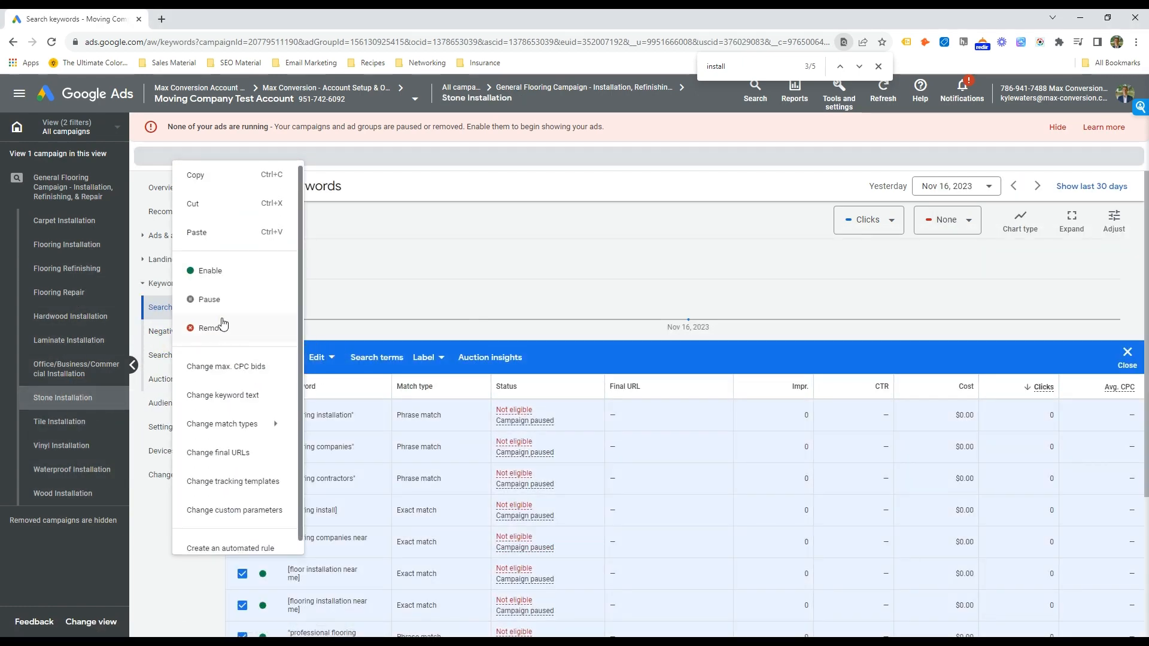
click(223, 325)
click(684, 399)
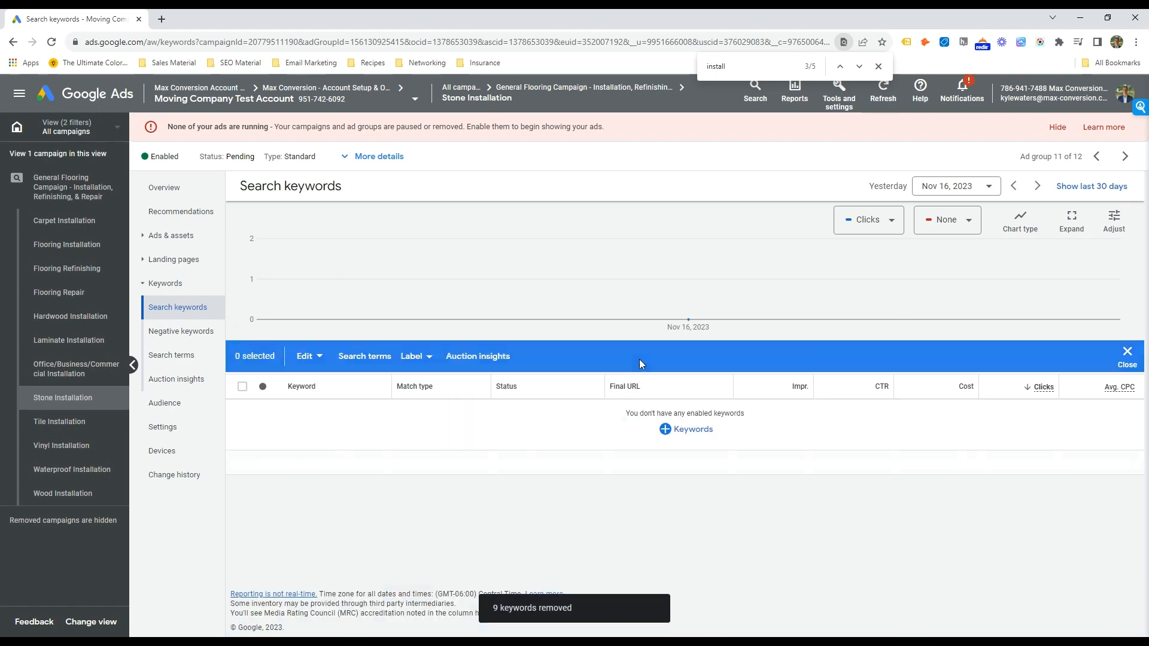
Step: Start adding keywords to the ad group and look up keyword ideas for "Stone floor installation"
click(677, 434)
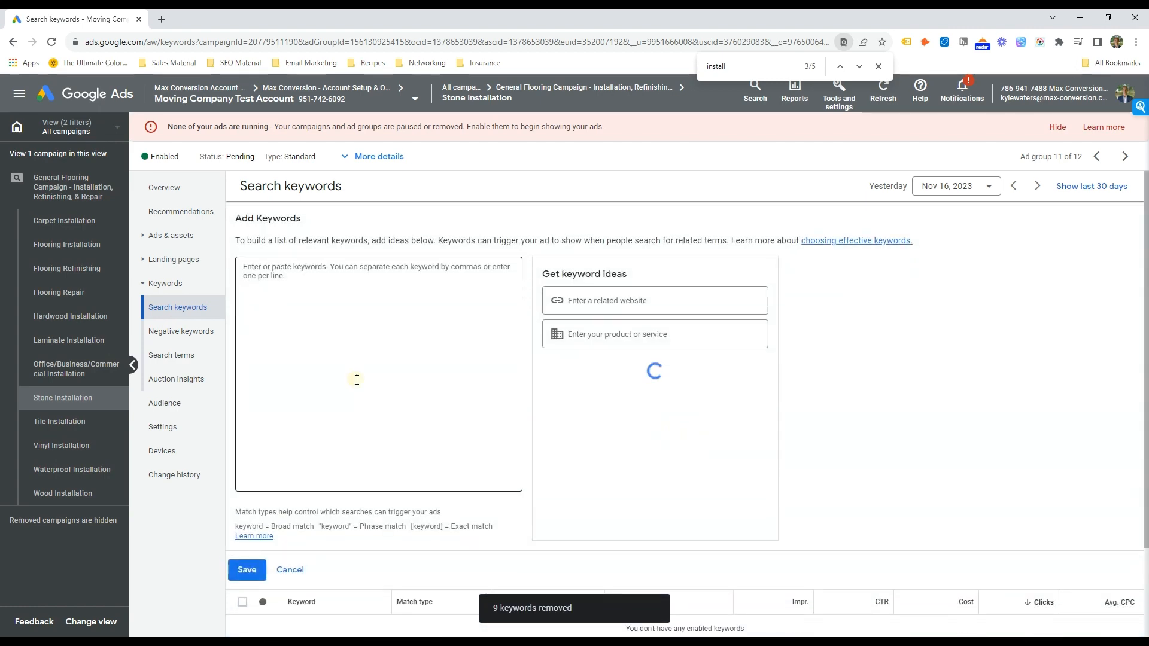
text(Stone)
click(656, 346)
key(ctrl+v)
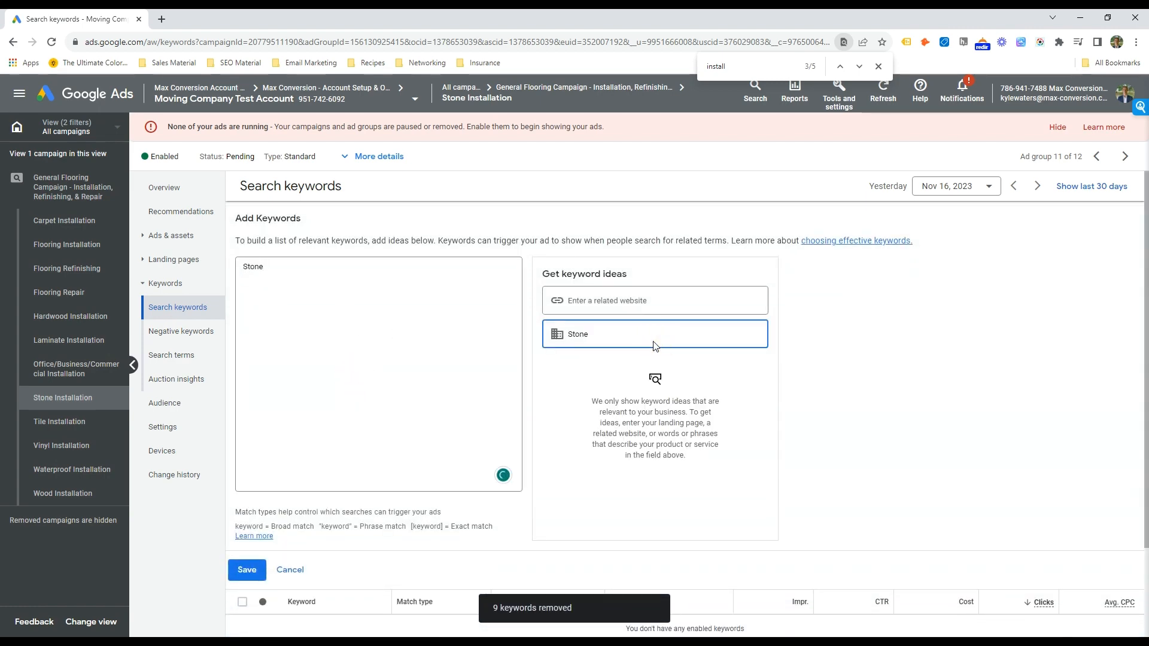
text(floor installation)
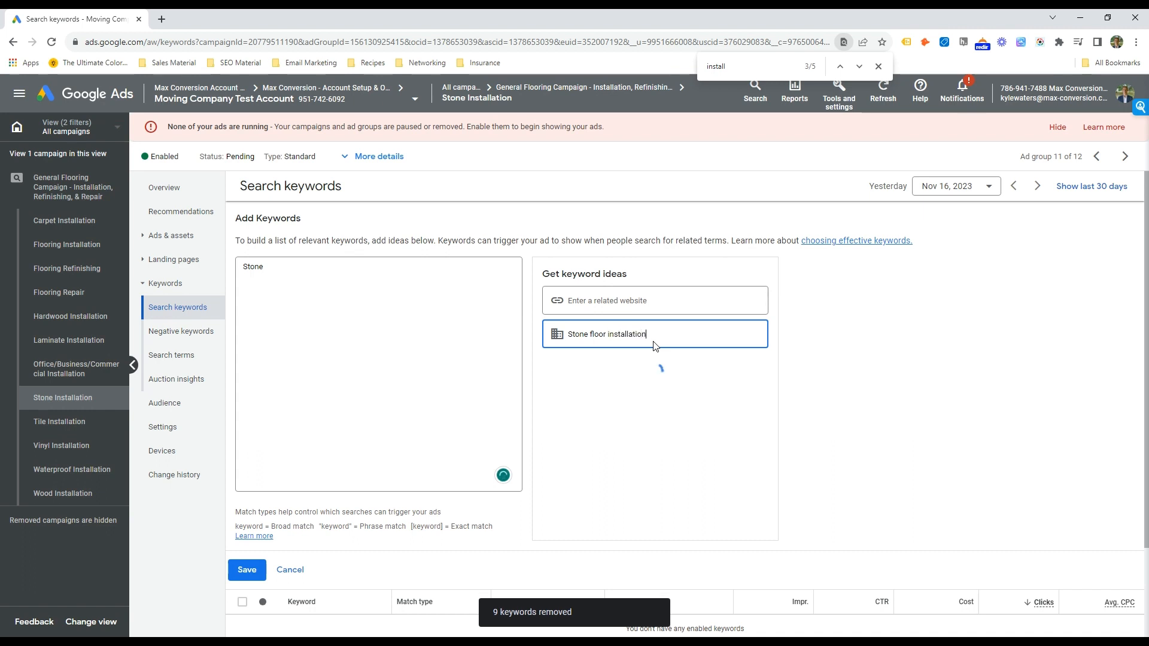
Step: Add the suggested marble floor, granite floor, stone floor and stone tile installation keywords plus "stone tile installers near me", deleting the stray "Stone" line
click(618, 393)
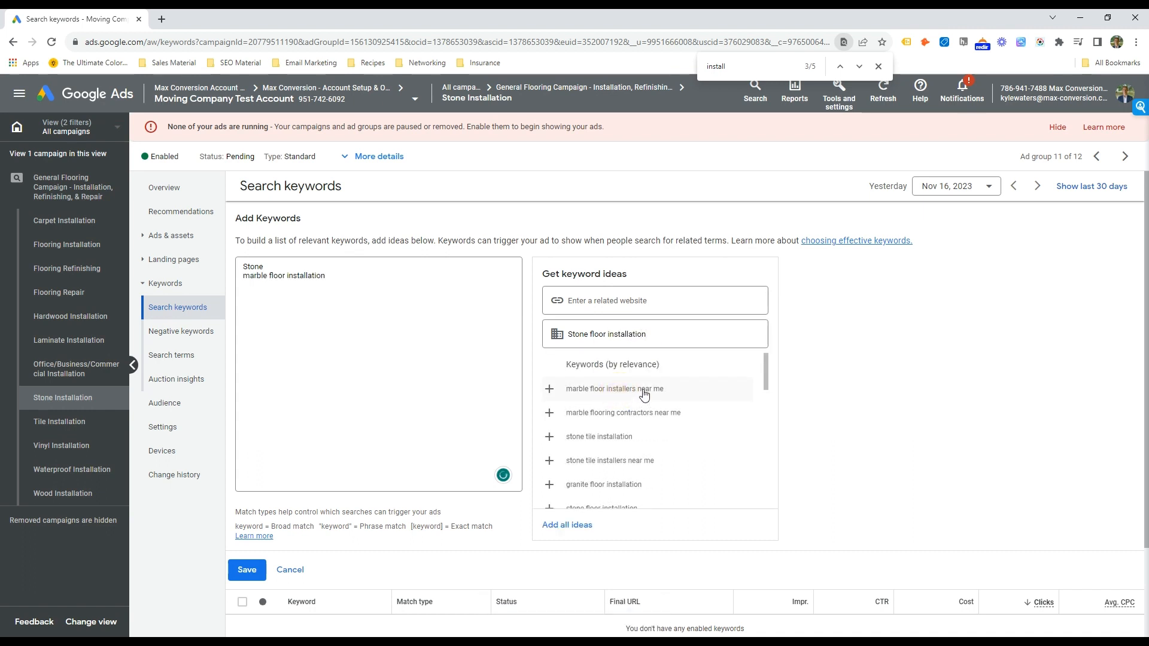
double_click(268, 265)
key(Delete)
key(Delete)
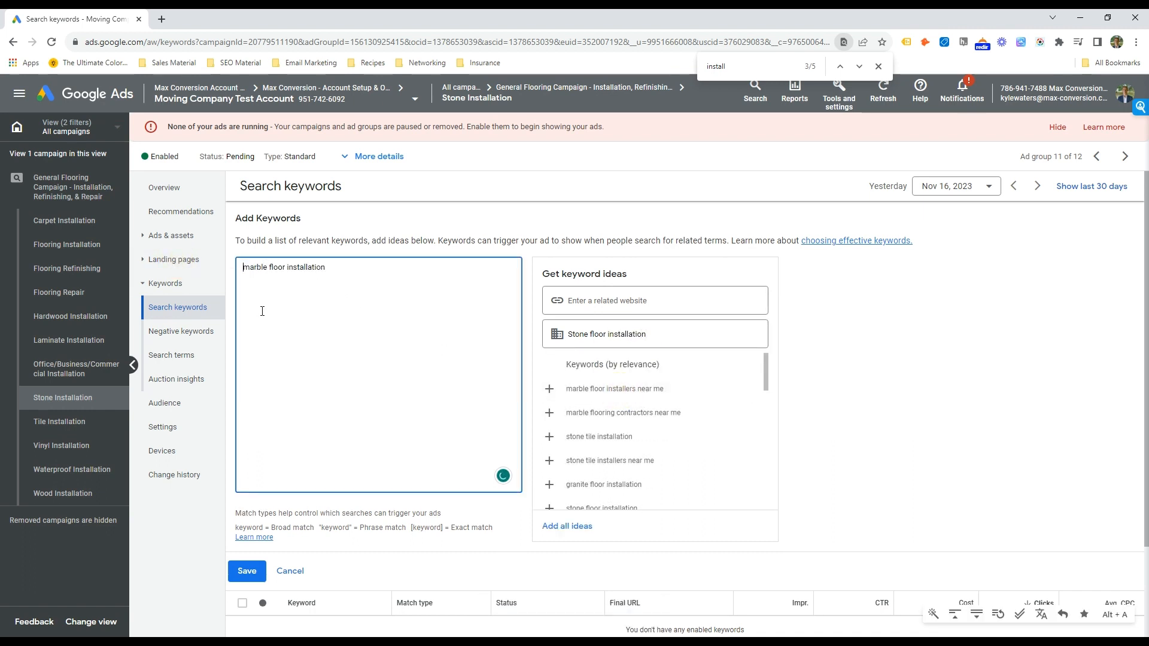
click(633, 485)
click(622, 462)
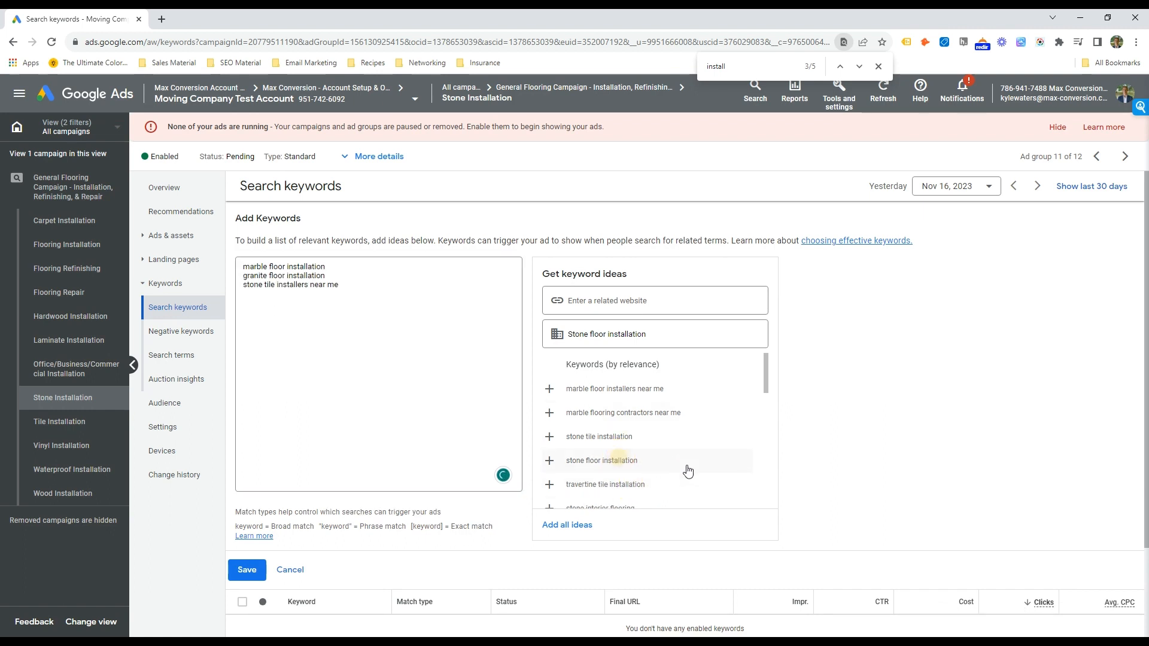
click(619, 456)
click(627, 446)
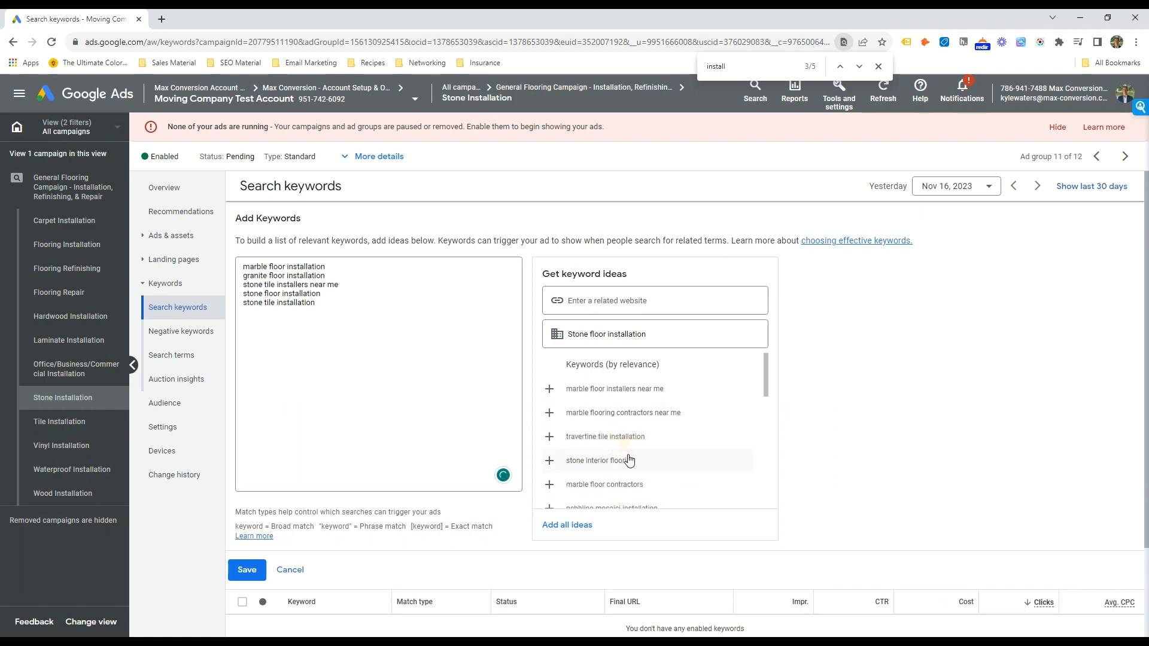
Step: Add the suggestions "stone interior flooring", "marble flooring contractors near me", "marble floor installers near me" and "travertine tile installation"
click(663, 463)
click(654, 415)
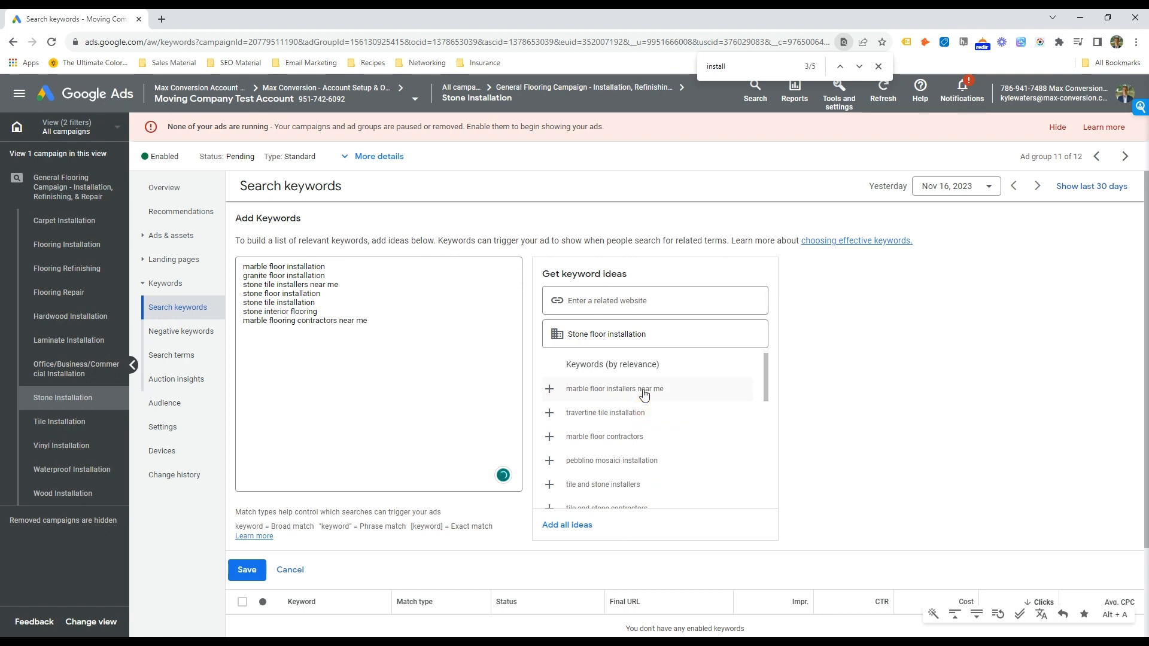
click(644, 395)
click(597, 394)
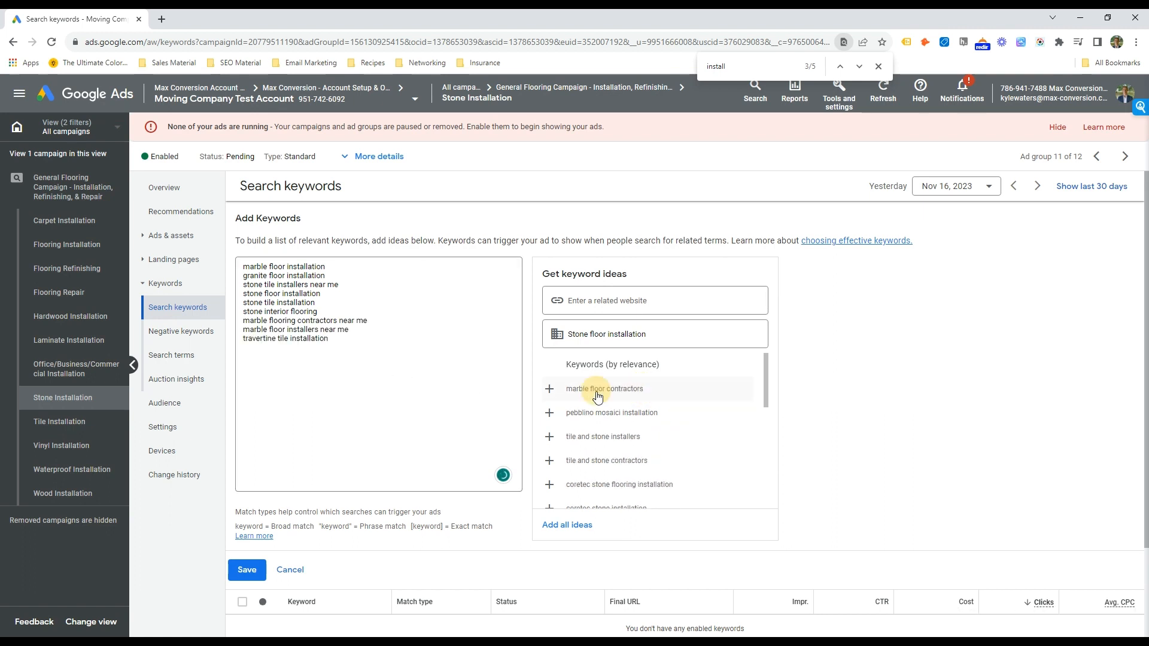
click(602, 462)
drag(342, 364, 123, 351)
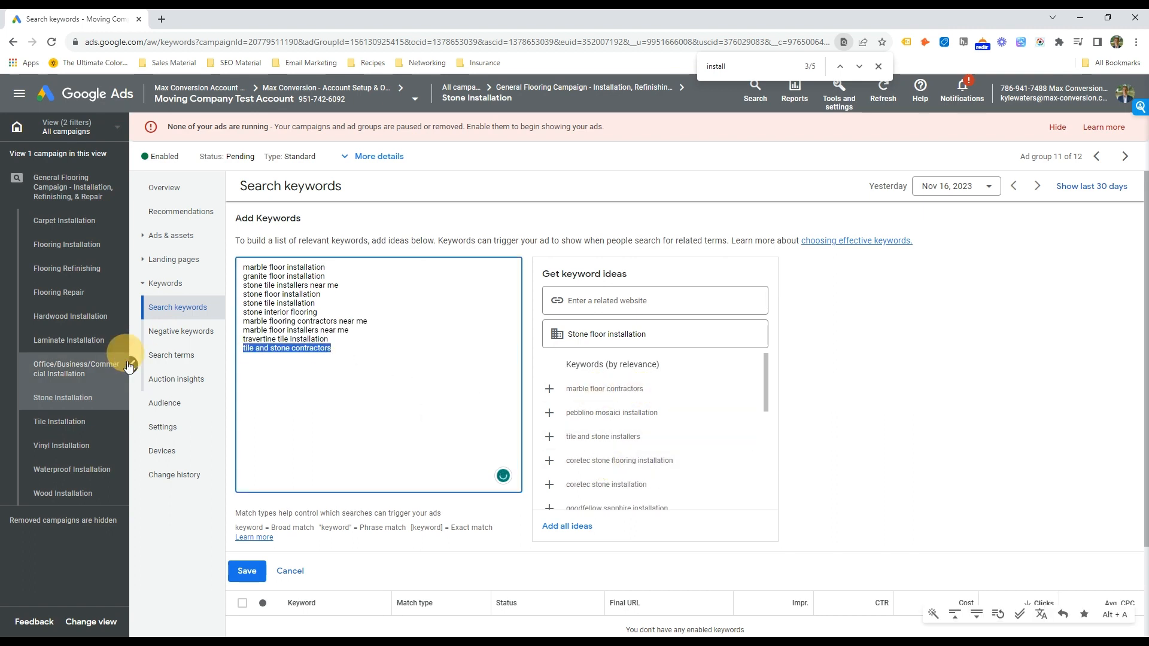
key(BackSpace)
Step: Make every keyword without "near me" phrase match by enclosing it in quotation marks
drag(376, 345, 198, 342)
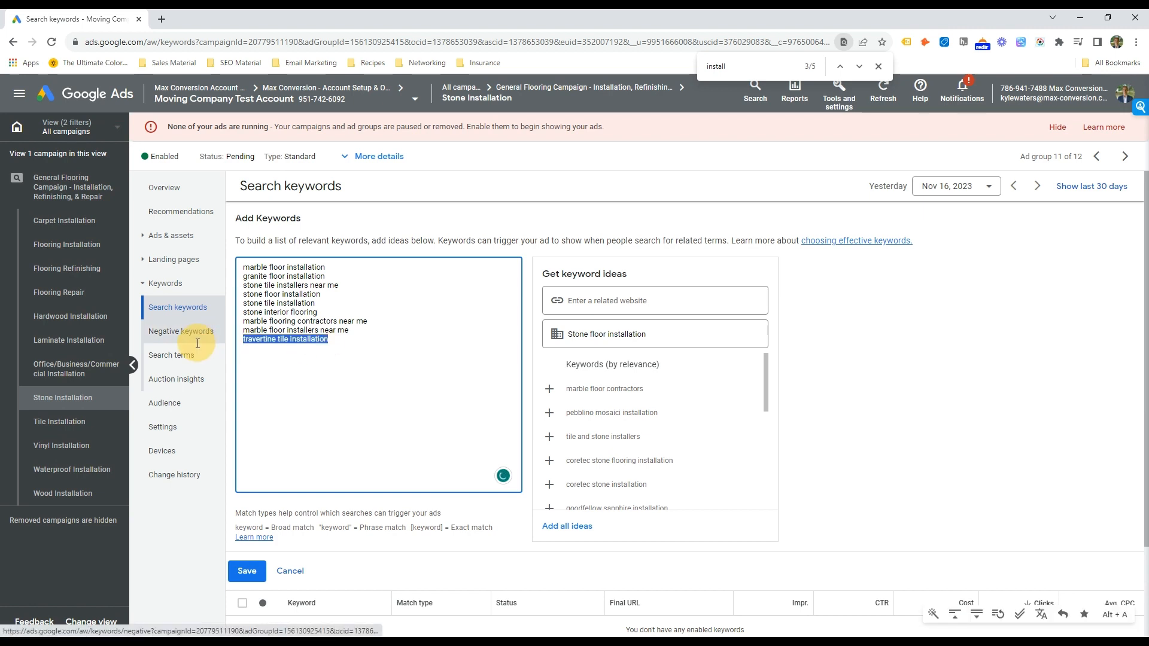
click(367, 341)
key(Up)
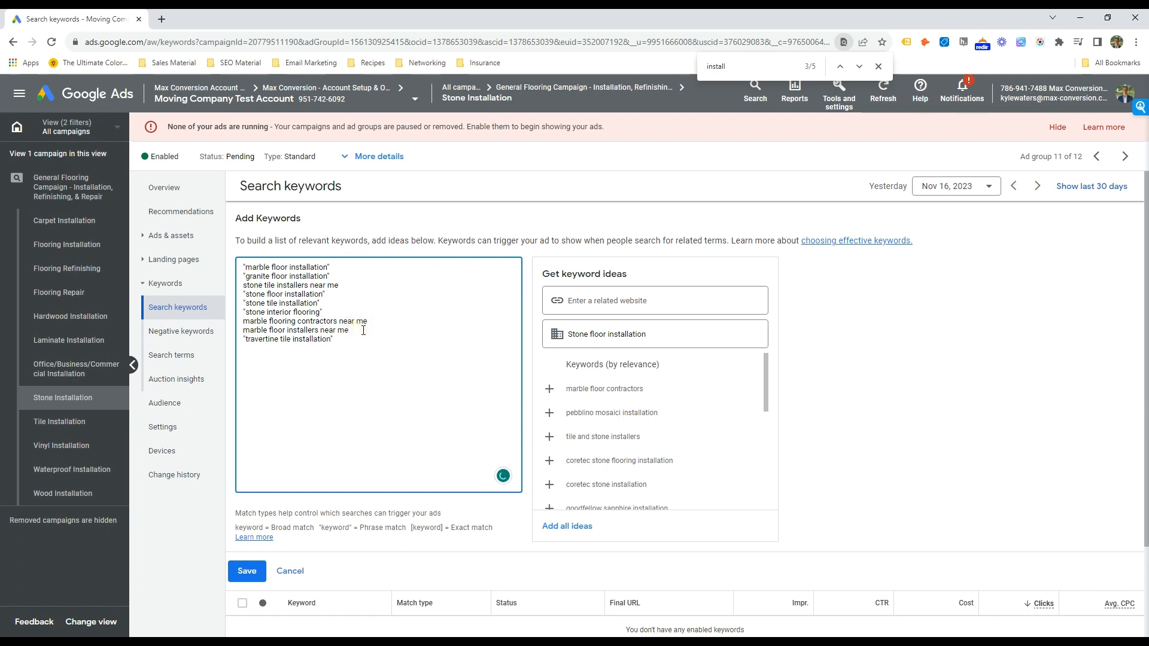
Step: Make the three "near me" keywords exact match by enclosing them in square brackets, and save the keyword list
text(])
key(Up)
key(End)
text([)
key(Down)
key(Home)
text([)
key(Down)
key(Home)
text([)
click(246, 571)
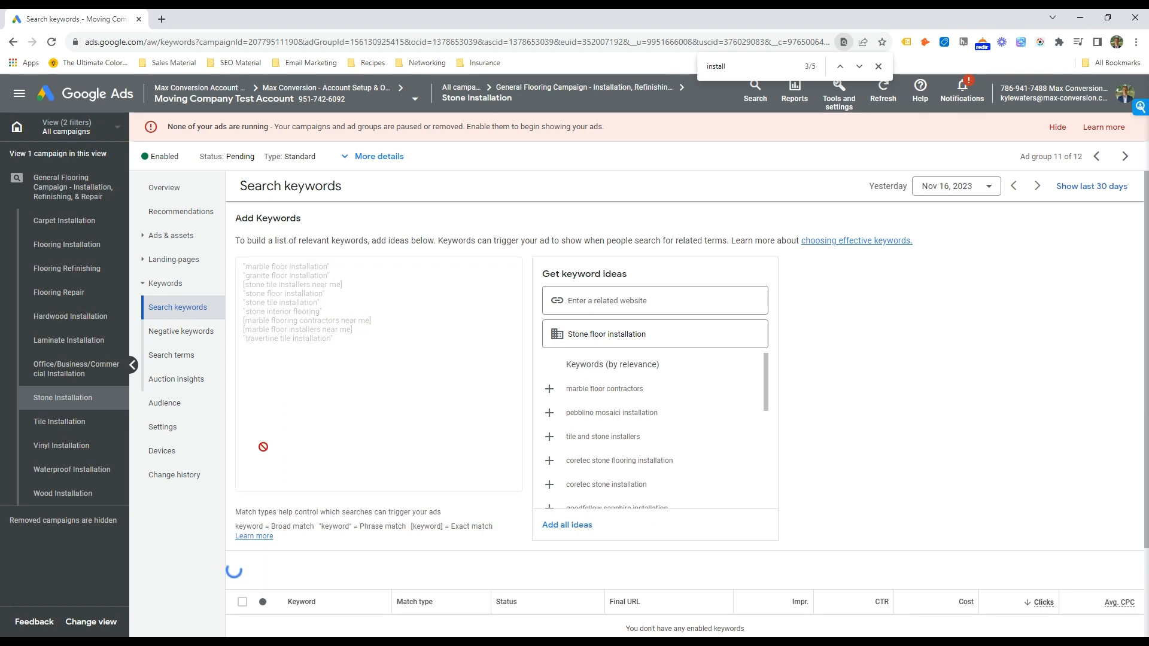
Step: Open the Stone Installation ad for editing and set the first display path field to Stone-Marble
click(178, 235)
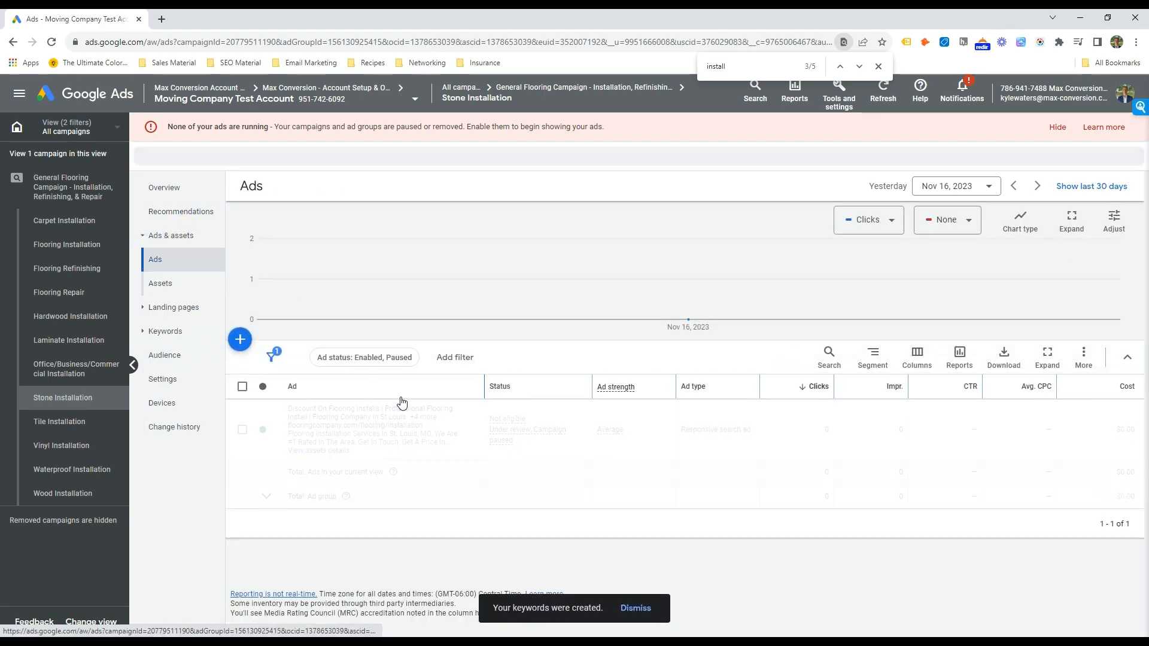
click(393, 444)
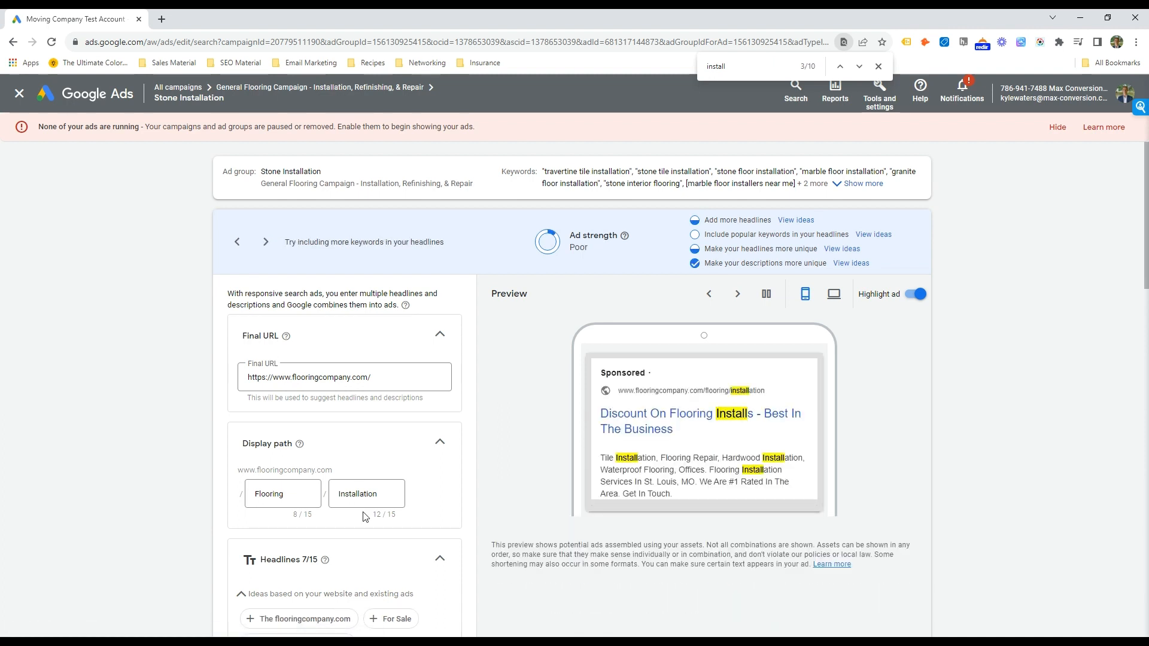
drag(287, 494, 227, 491)
text(Stone-Marble)
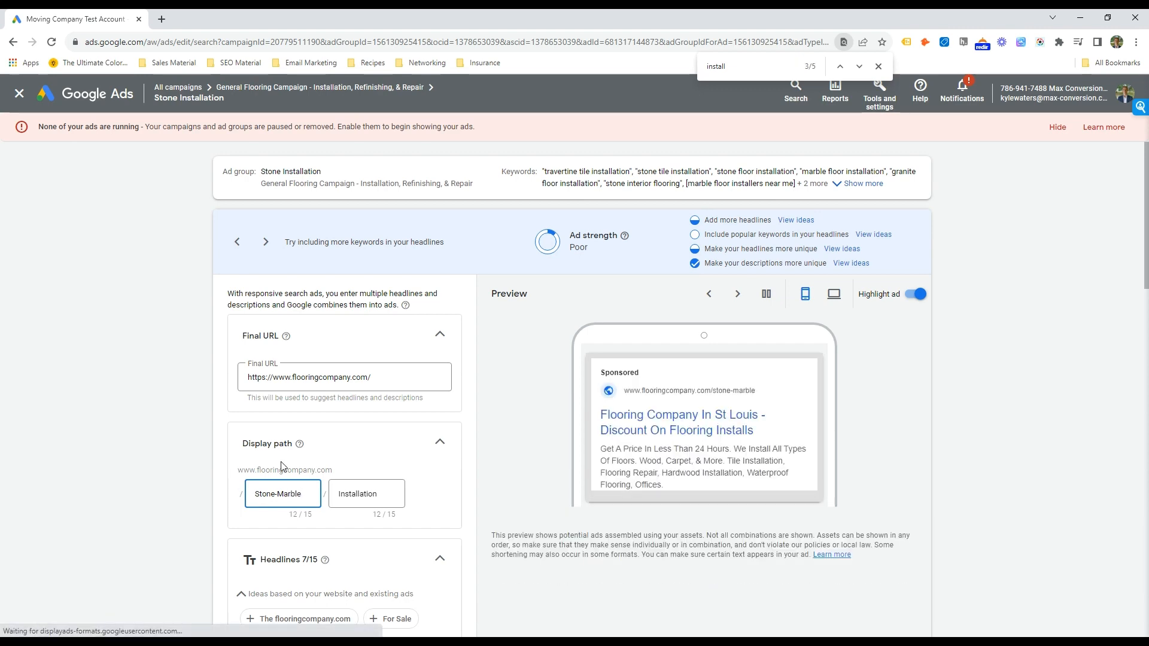
Step: Change the first headline to "Discount On Stone Flooring"
scroll(324, 487, down, 4)
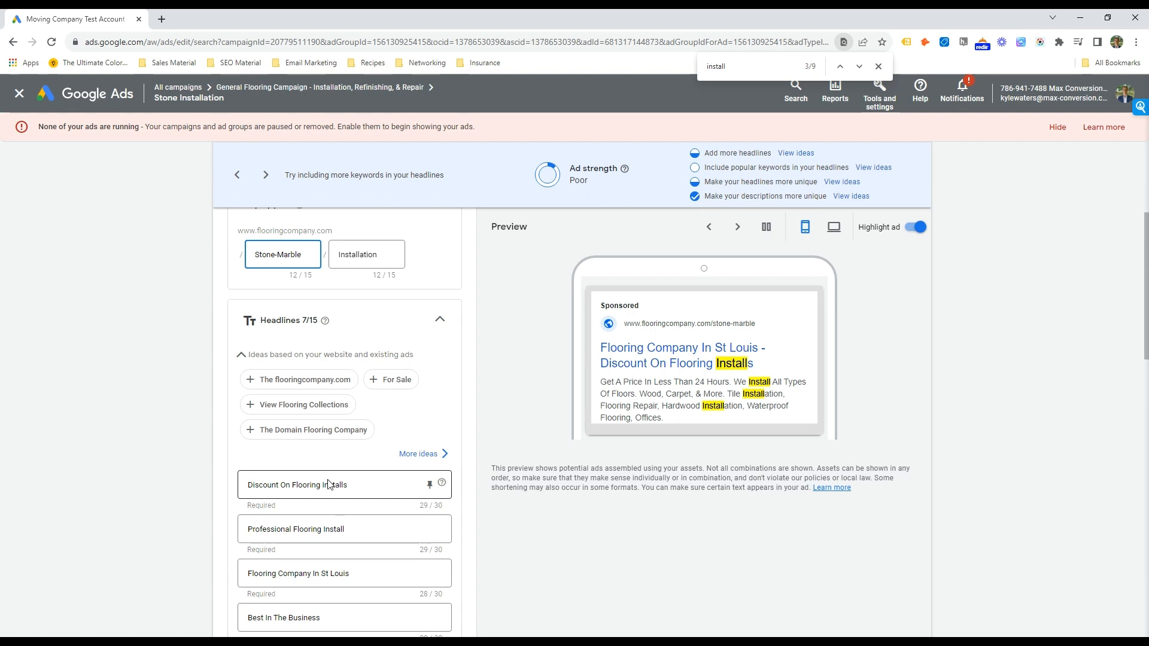
click(306, 483)
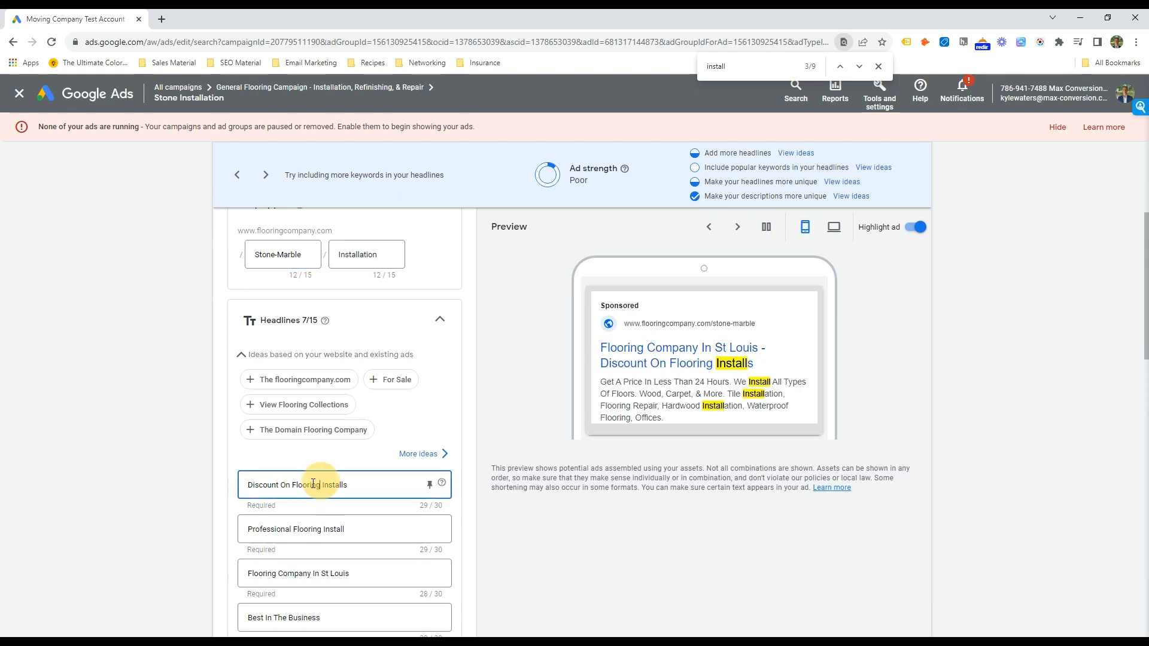
double_click(311, 484)
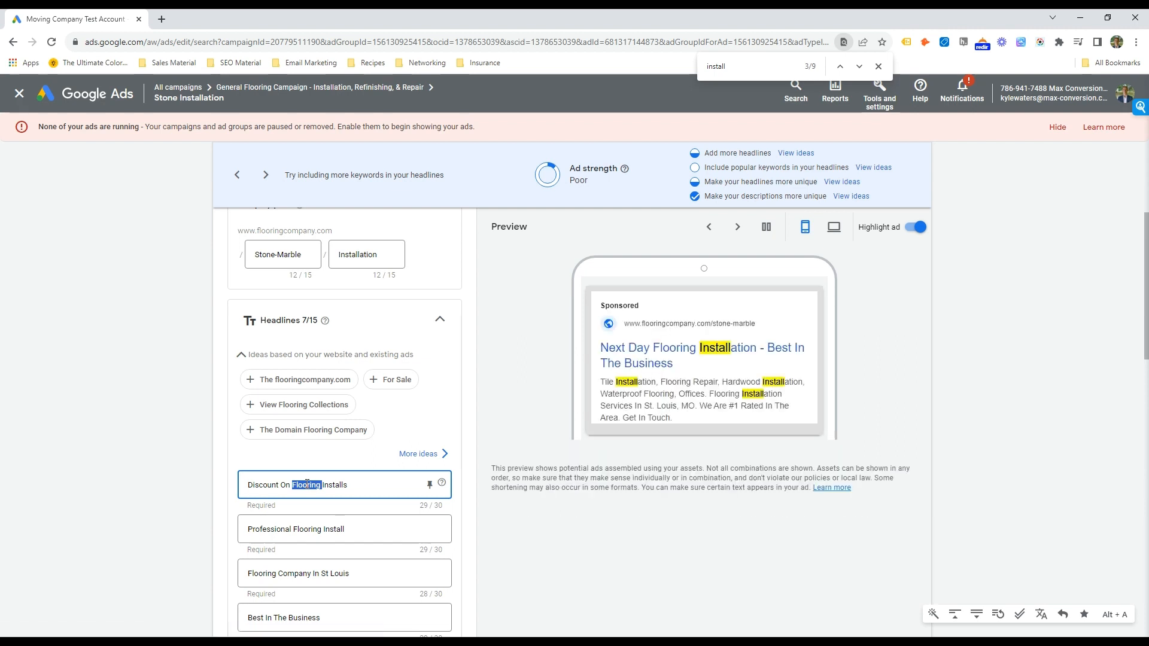
text(Stone Flooring)
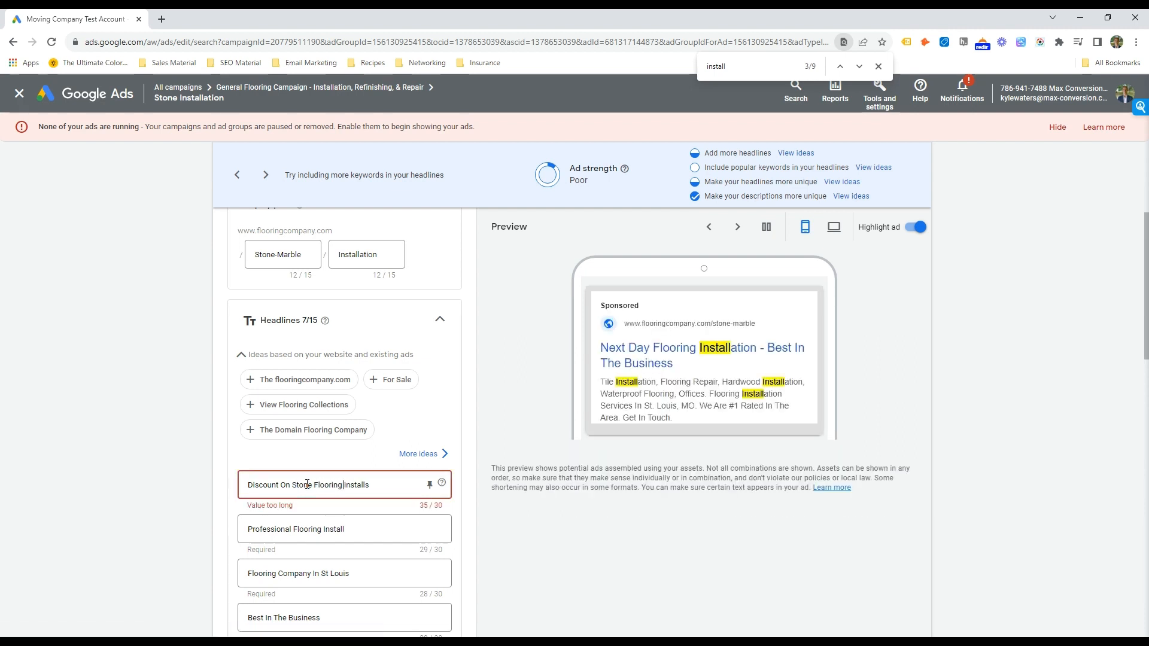
key(shift+End)
key(Delete)
Step: Add the headlines "Marble Flooring Installation" and "Stone Flooring Installation" in the first two empty headline fields
scroll(298, 480, down, 5)
click(310, 495)
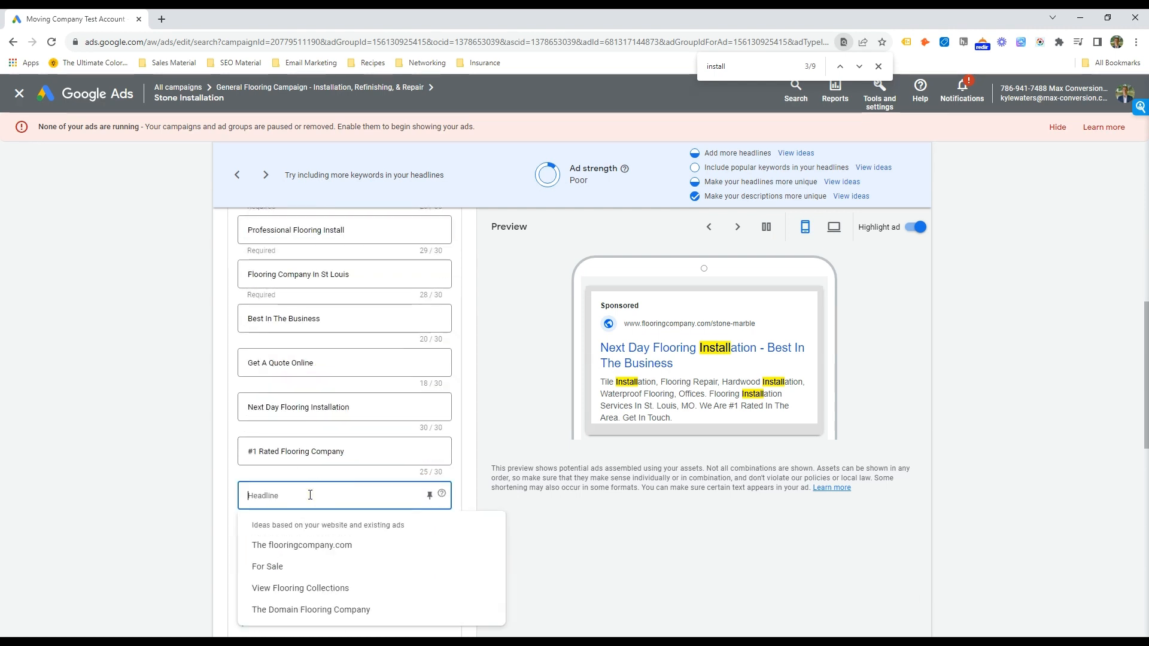
text(Marble Flooring Installation)
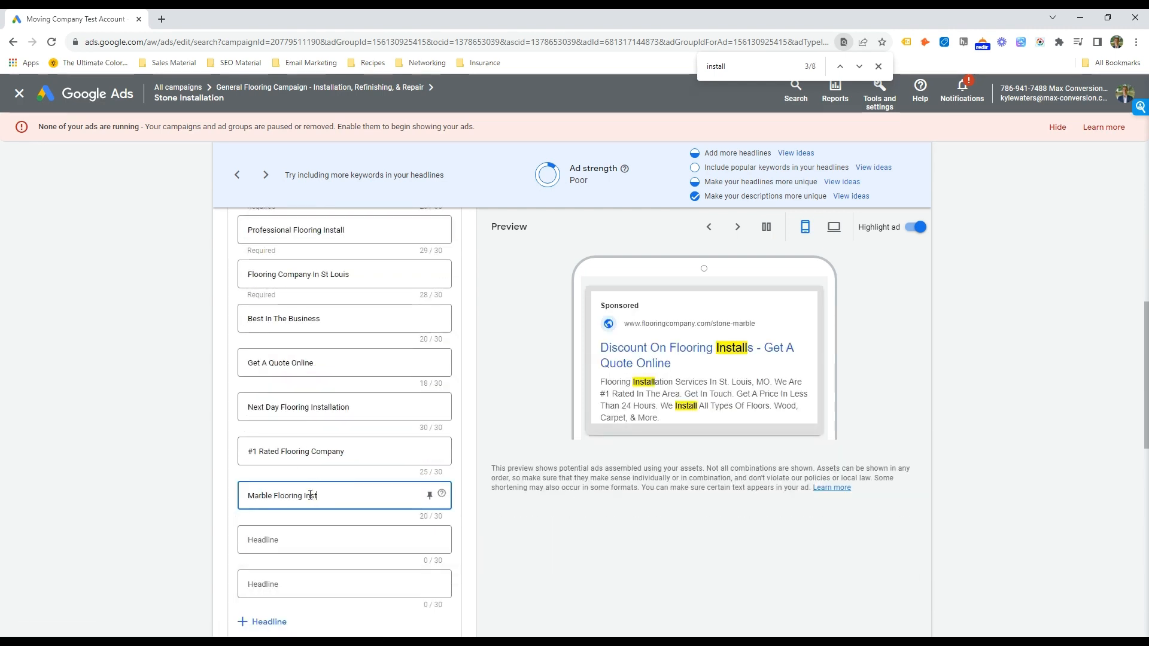
key(Tab)
key(Tab)
text(St)
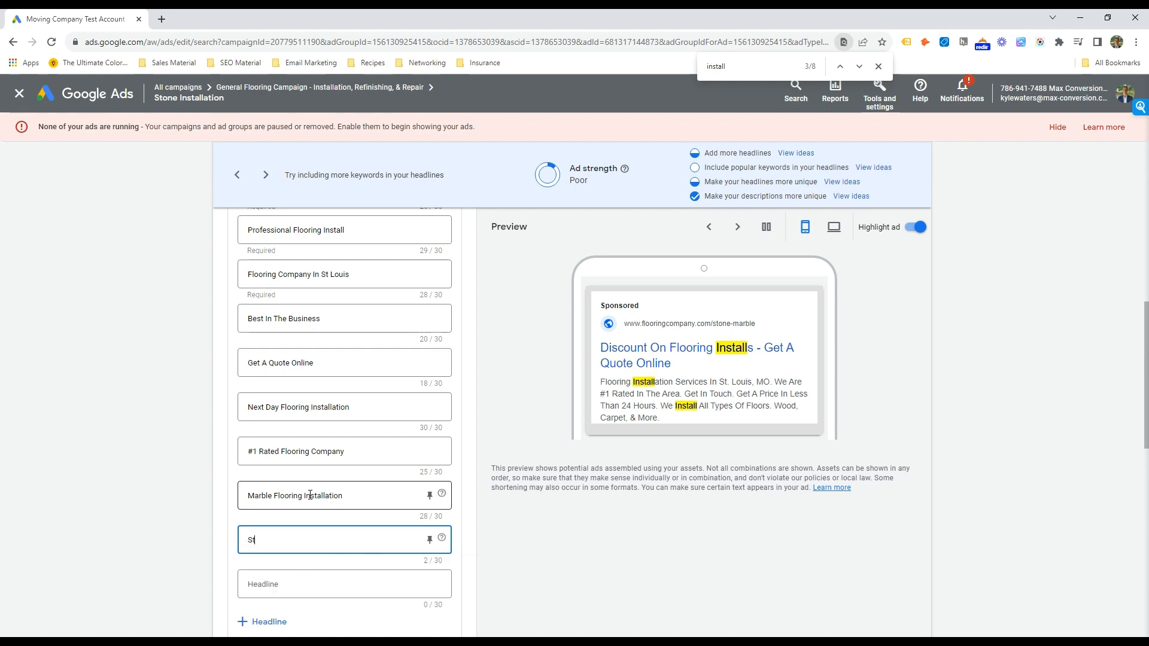
text(one Flooring Installation)
Step: Change the first description to "Stone & Marble Floor Installation Services In St. Louis, MO. We Are #1 Rated In The Area." and save the ad
scroll(316, 491, down, 3)
click(266, 526)
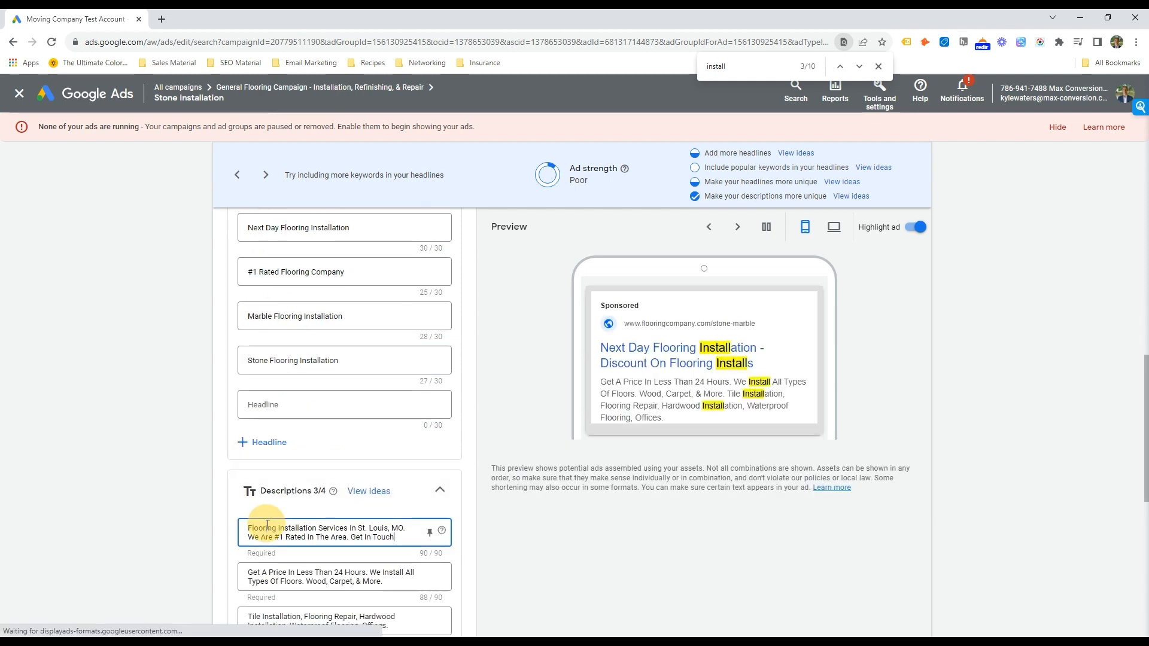
double_click(266, 527)
text(Stone & Marble )
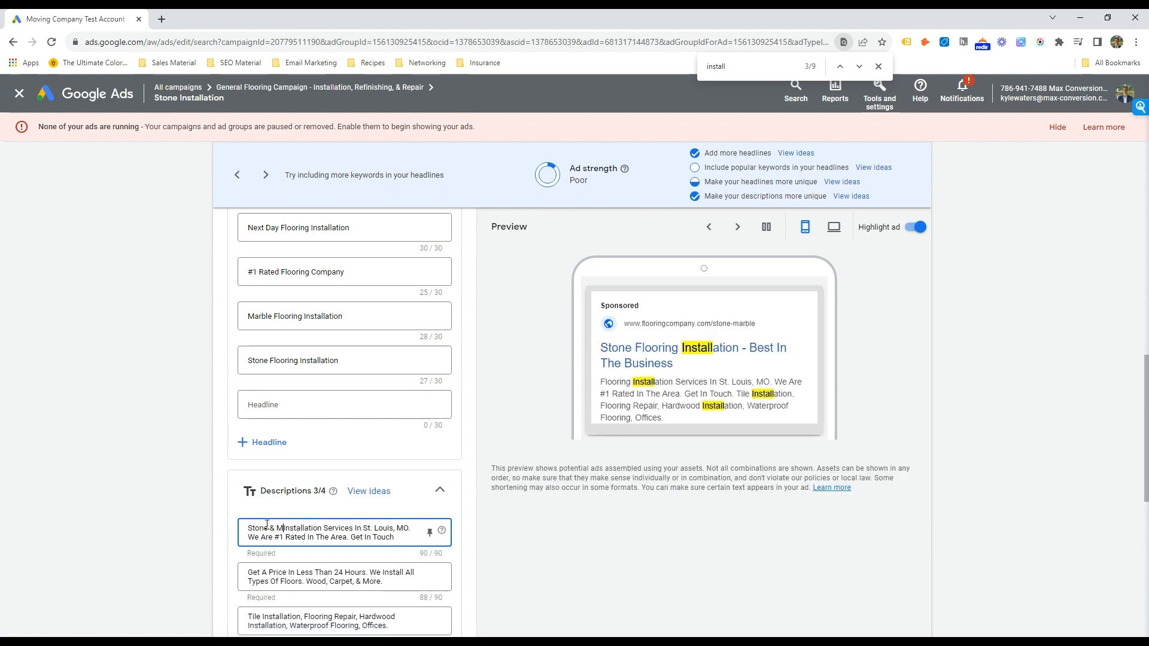
text(Floor)
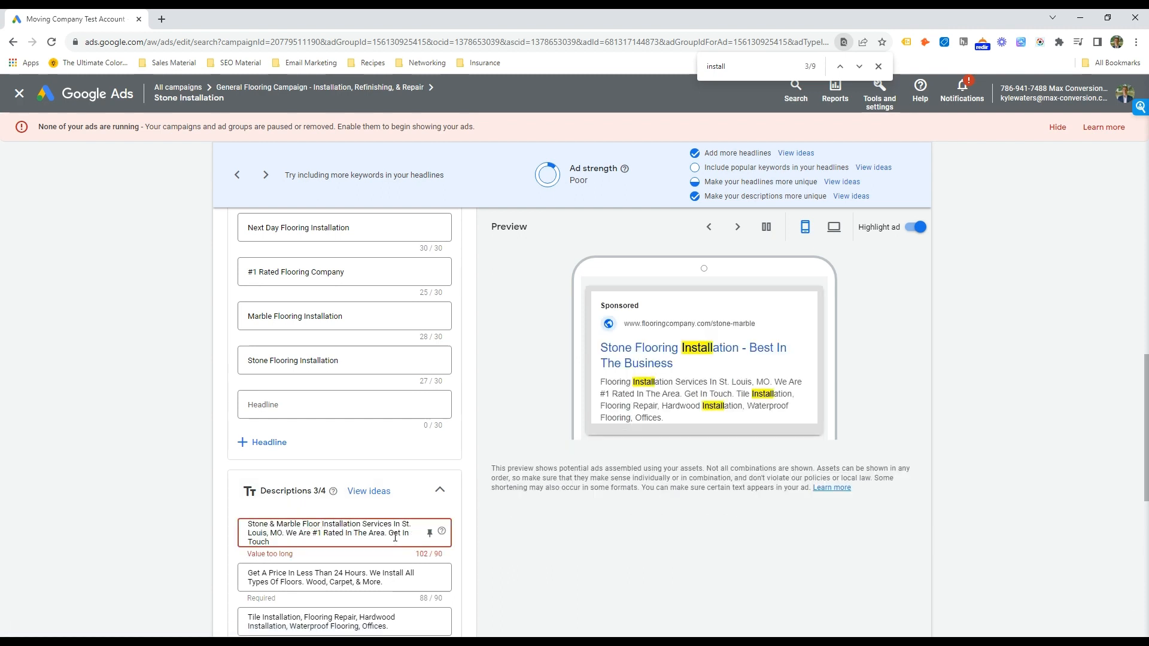
drag(387, 534, 414, 564)
key(BackSpace)
scroll(428, 566, down, 10)
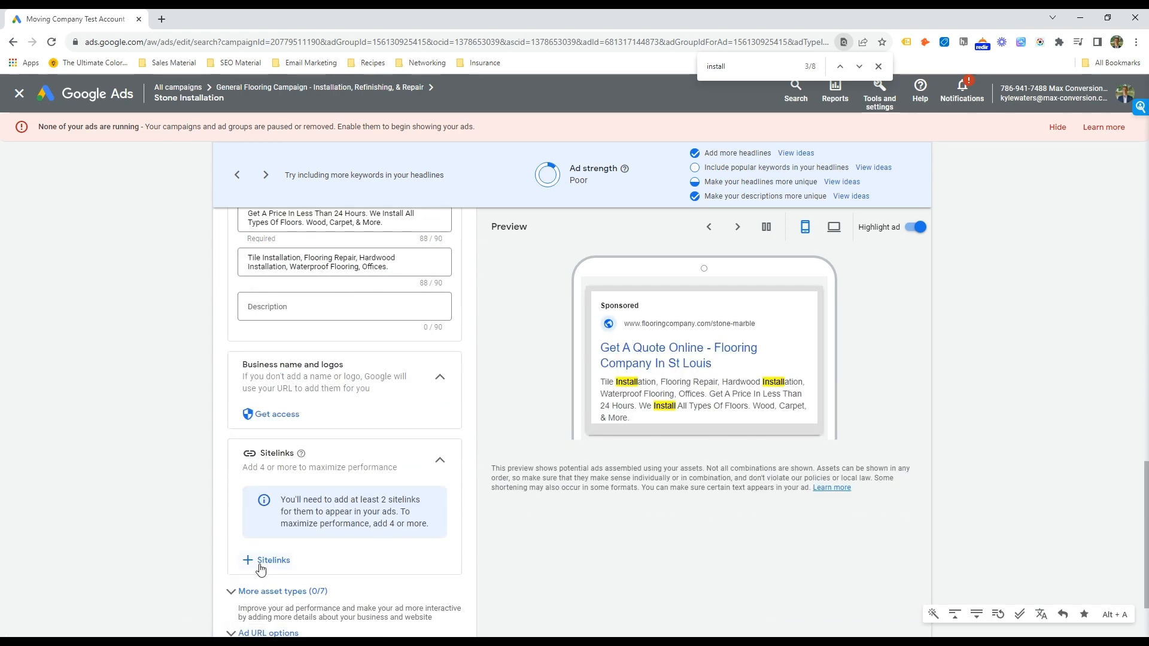
click(229, 584)
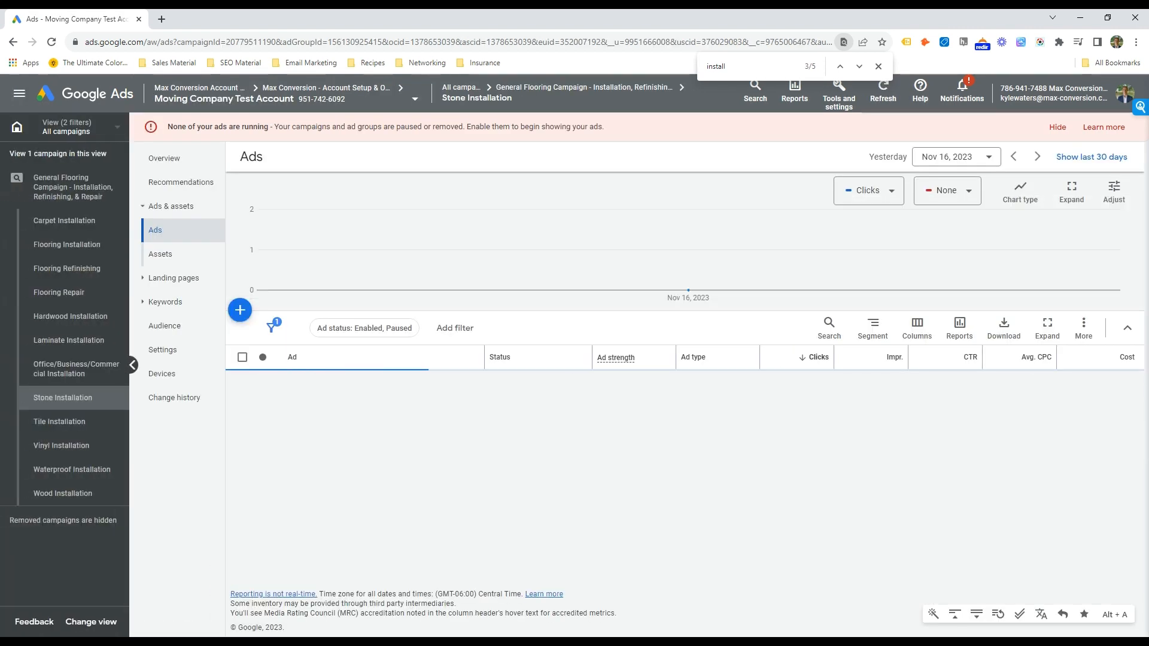
Step: Select "Office" in the Notepad list and open the Office/Business/Commercial Installation ad group
key(alt+Tab)
drag(984, 474, 944, 466)
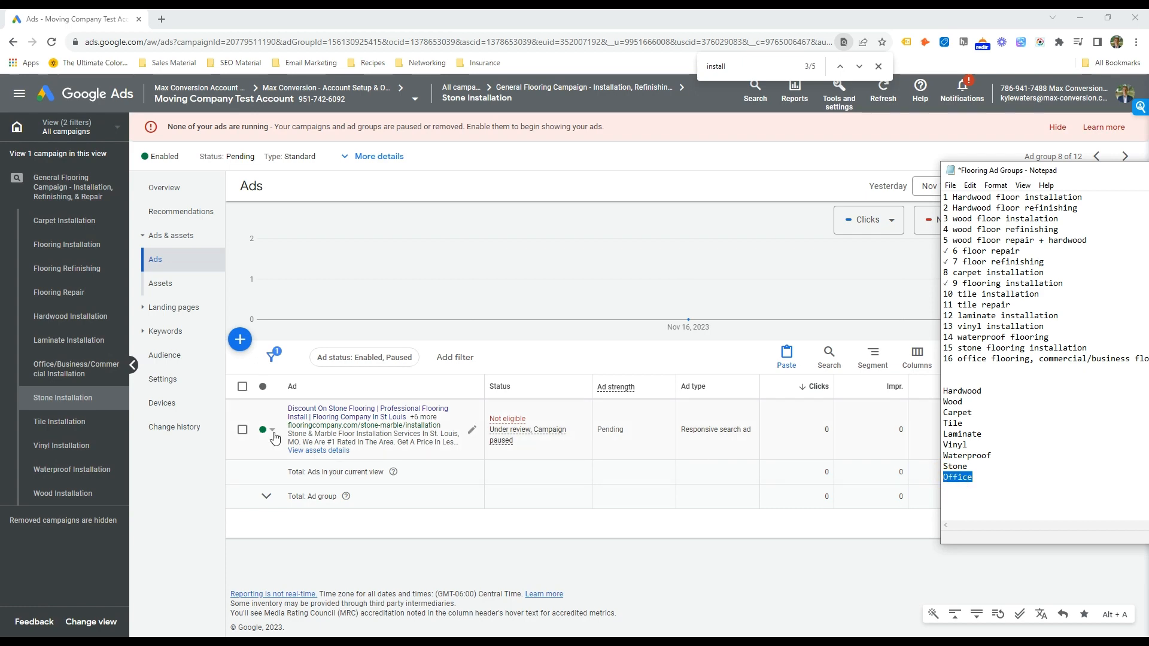
click(87, 369)
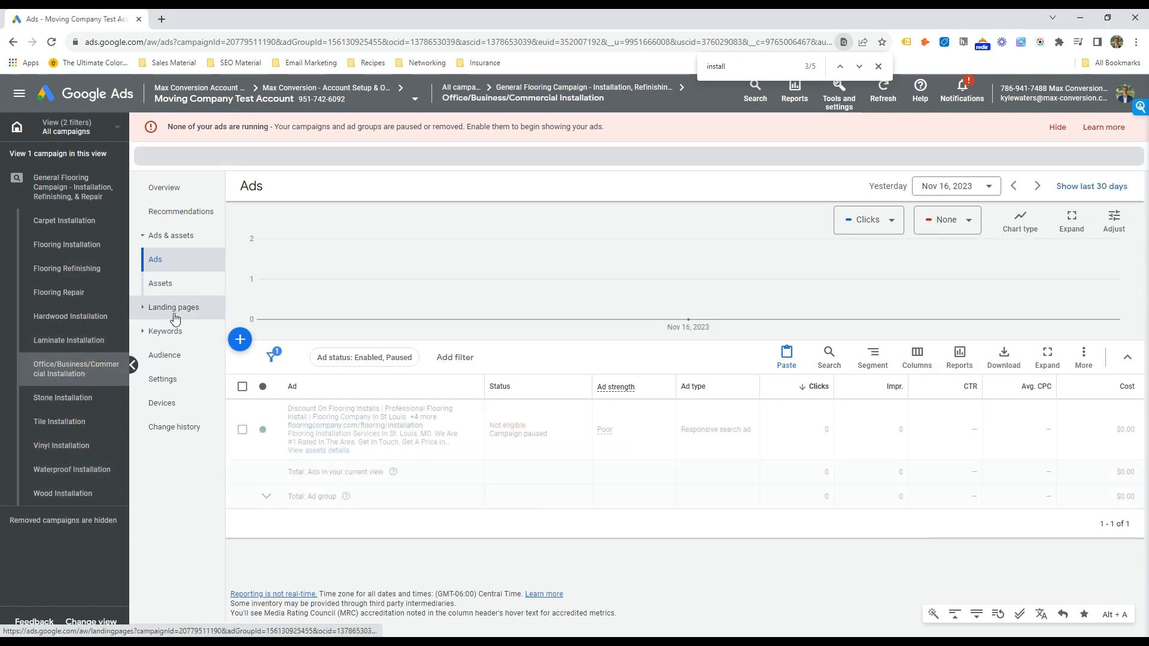
Step: Remove all existing search keywords from the Office/Business/Commercial Installation ad group
click(163, 331)
click(241, 386)
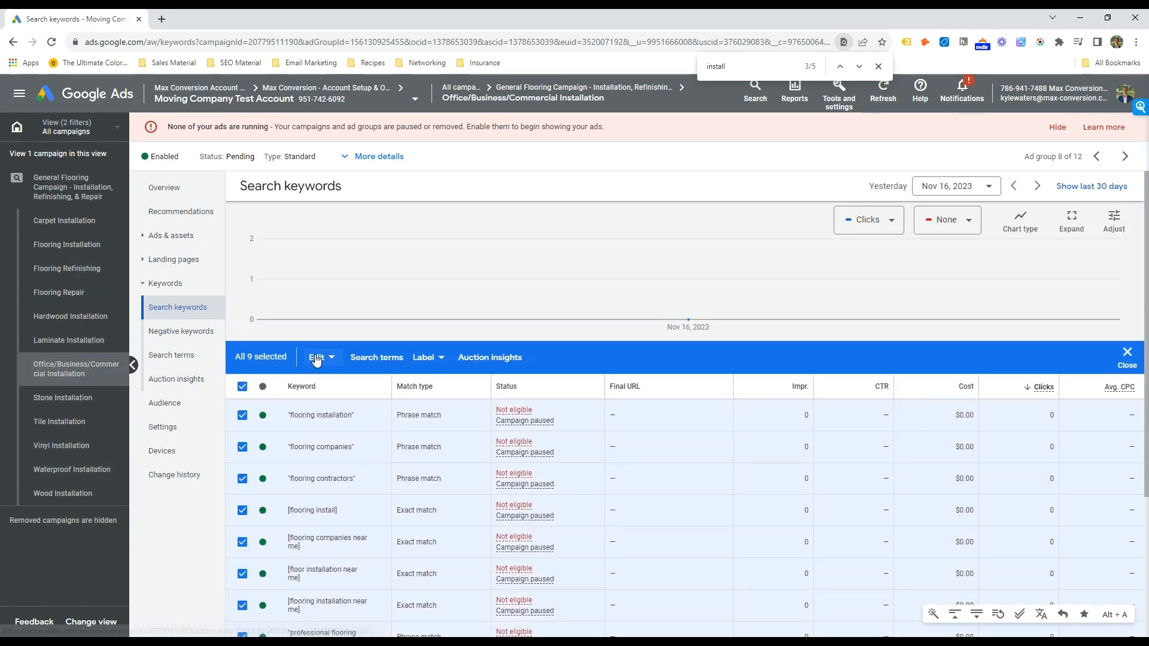
click(320, 356)
click(221, 326)
click(693, 399)
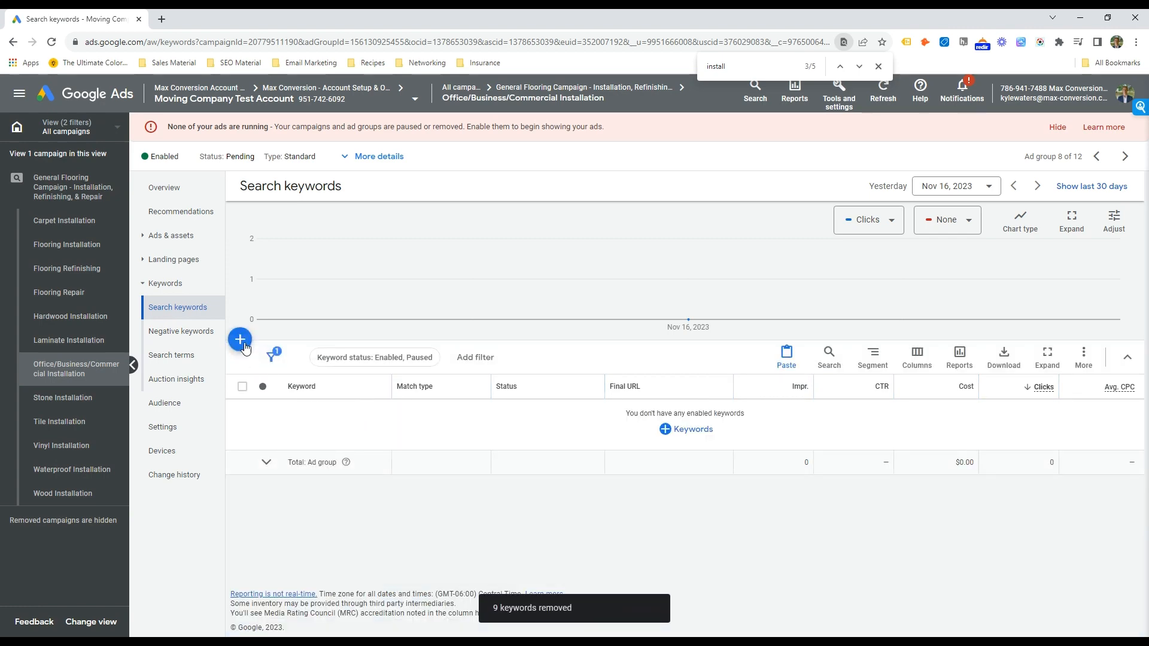
Step: Start adding keywords and enter "office flooring contractor" on three separate lines of the keyword list
click(241, 341)
click(629, 328)
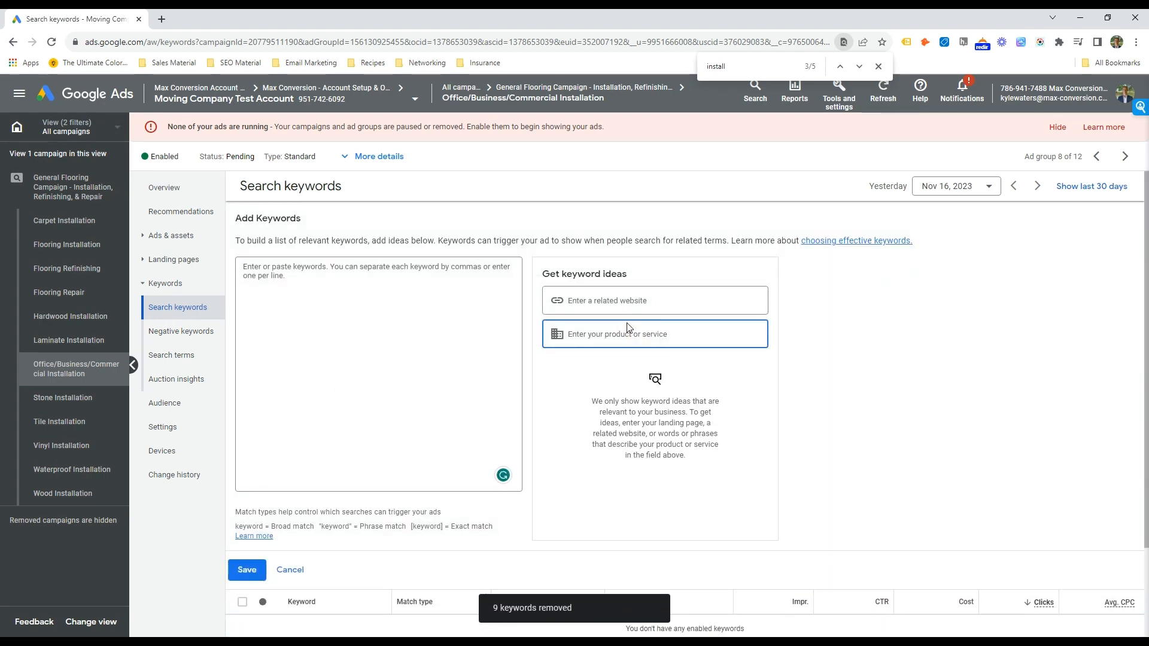
text(office flooring contractor)
triple_click(627, 331)
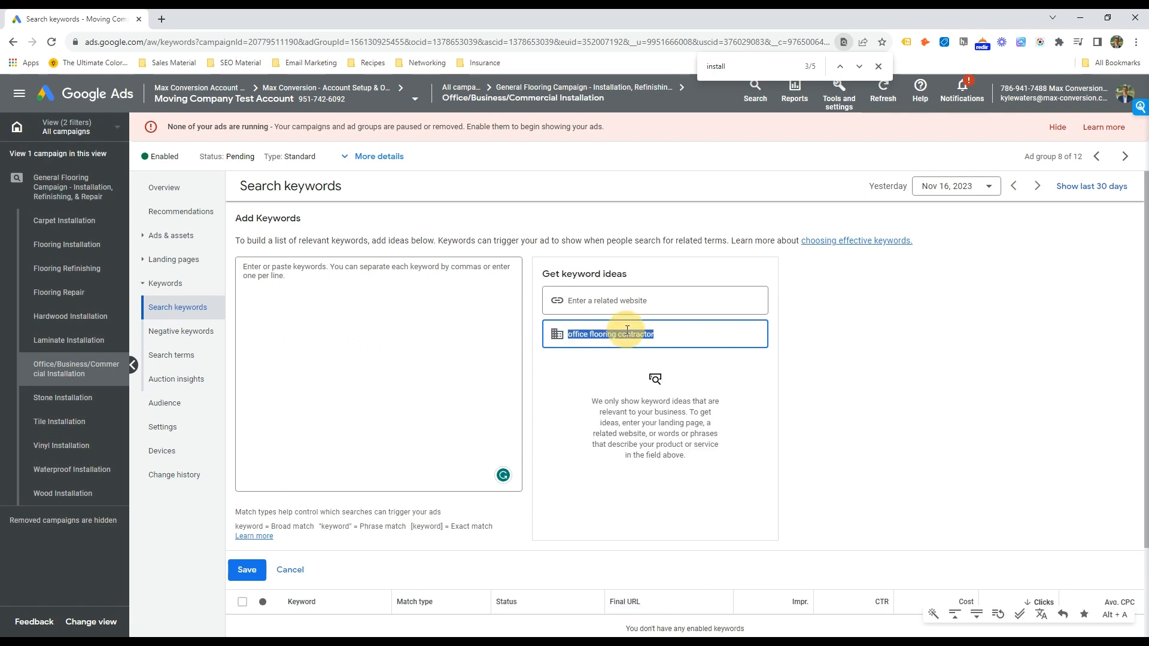
key(ctrl+c)
click(306, 325)
key(ctrl+v)
key(ctrl+v)
key(ctrl+v)
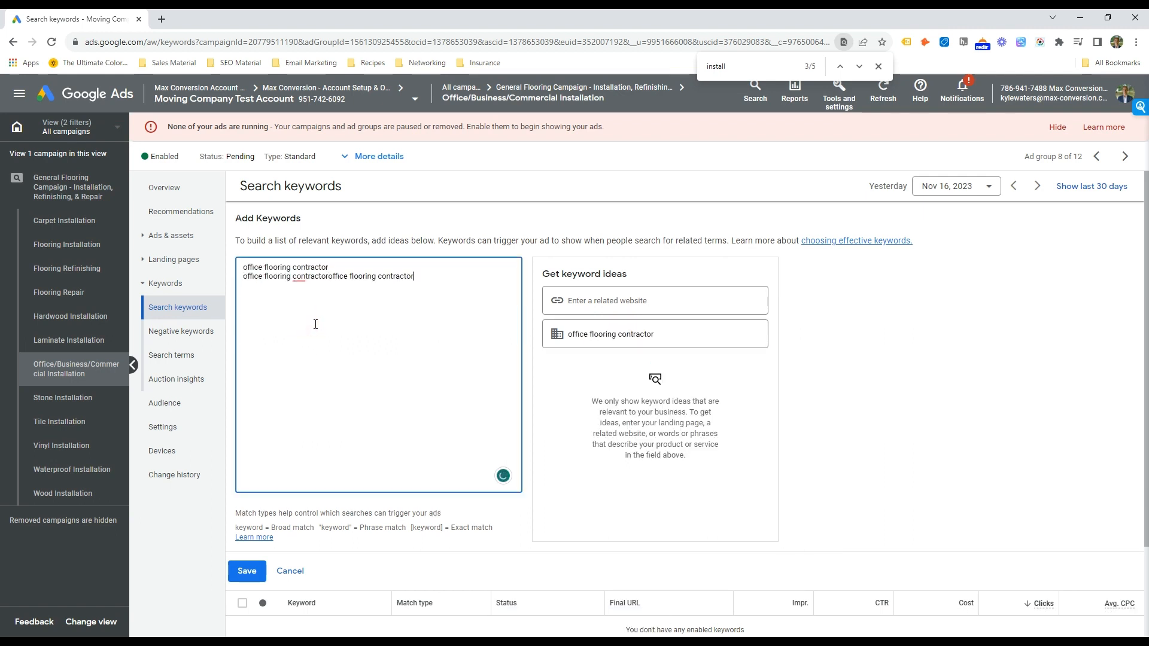
key(ctrl+z)
key(Return)
key(ctrl+v)
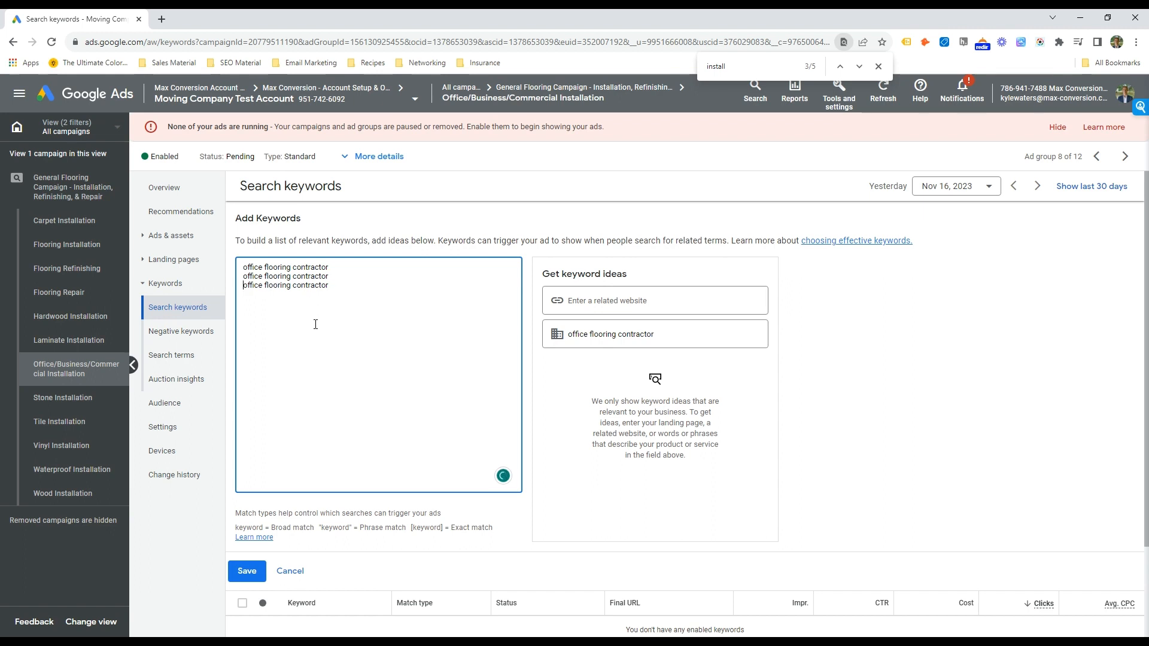
Step: Change the two duplicate lines to "commercial flooring contractor" and "business flooring contractor", correcting the spelling of "commercial"
key(Home)
key(ctrl+shift+Right)
key(BackSpace)
text(business)
key(ctrl+shift+Left)
text(commrecial)
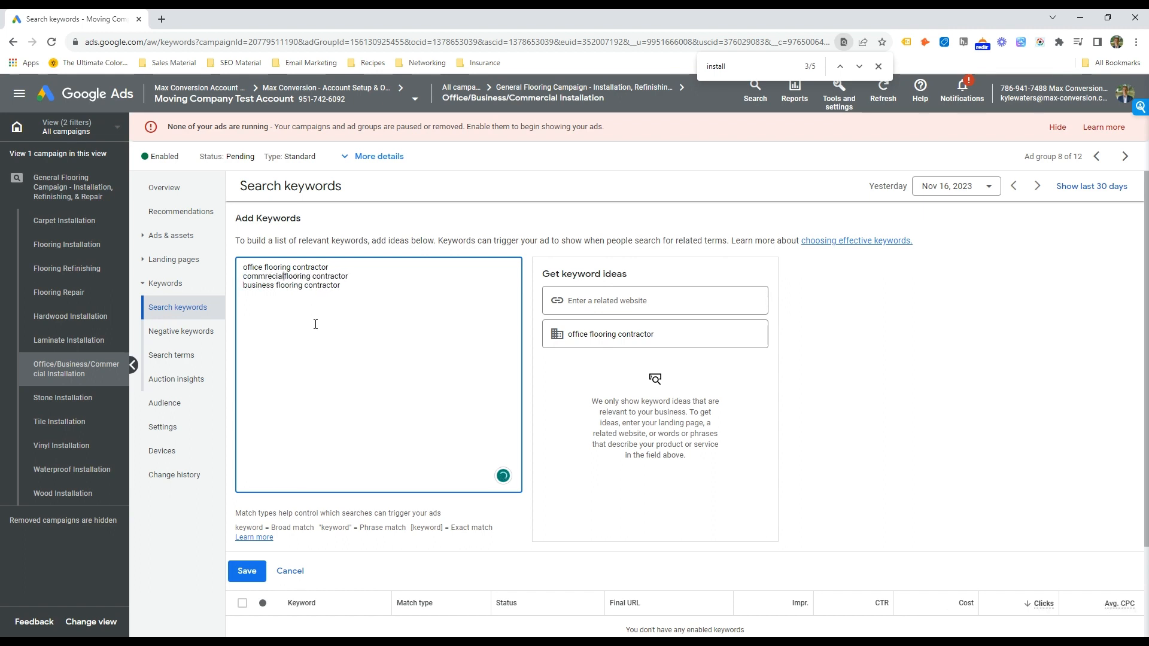
click(264, 277)
click(274, 314)
Step: Get keyword ideas for "commercial flooring contractor" and add the suggestion "commercial flooring installers" to the keyword list
click(650, 343)
key(Home)
key(ctrl+shift+Right)
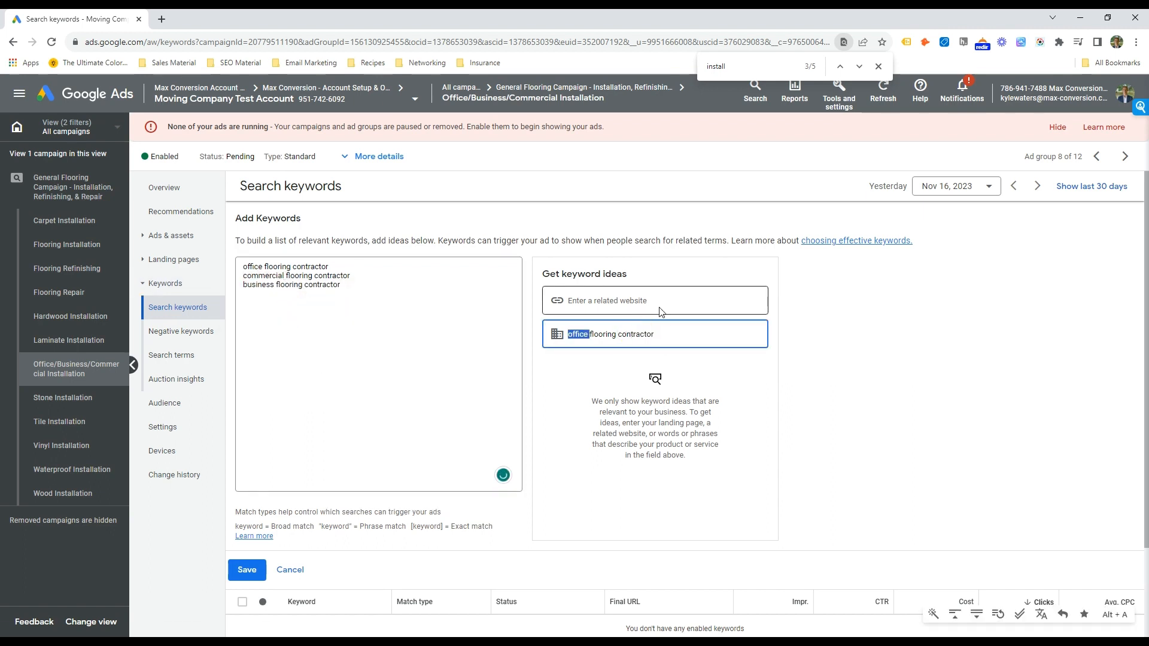
text(commercial)
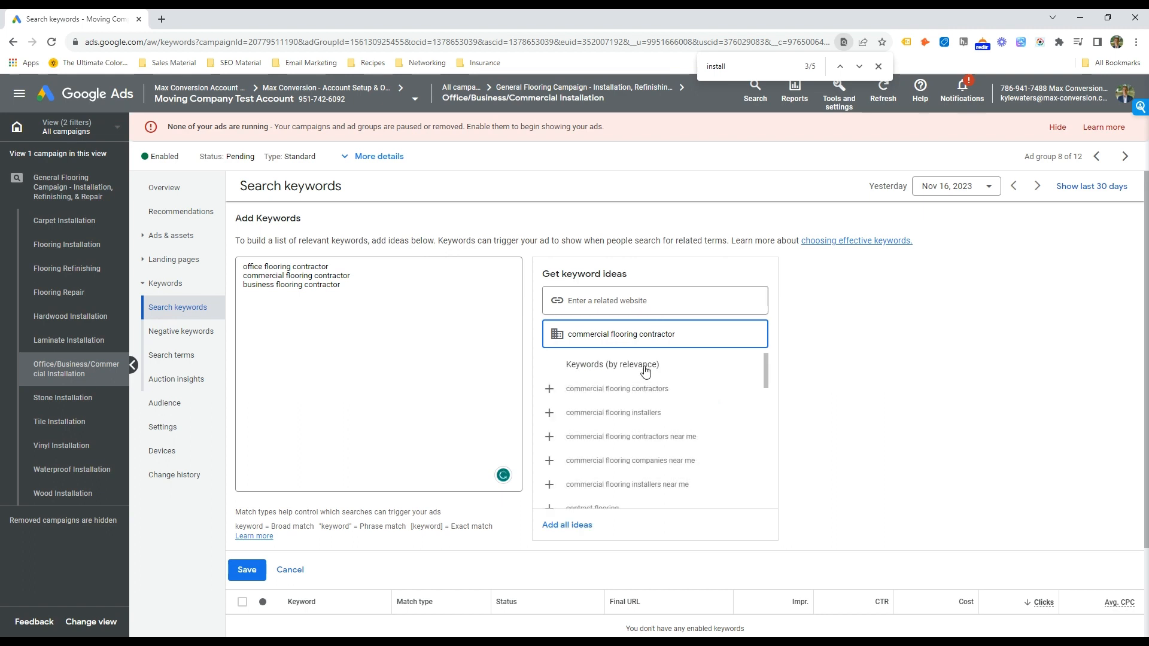
click(652, 413)
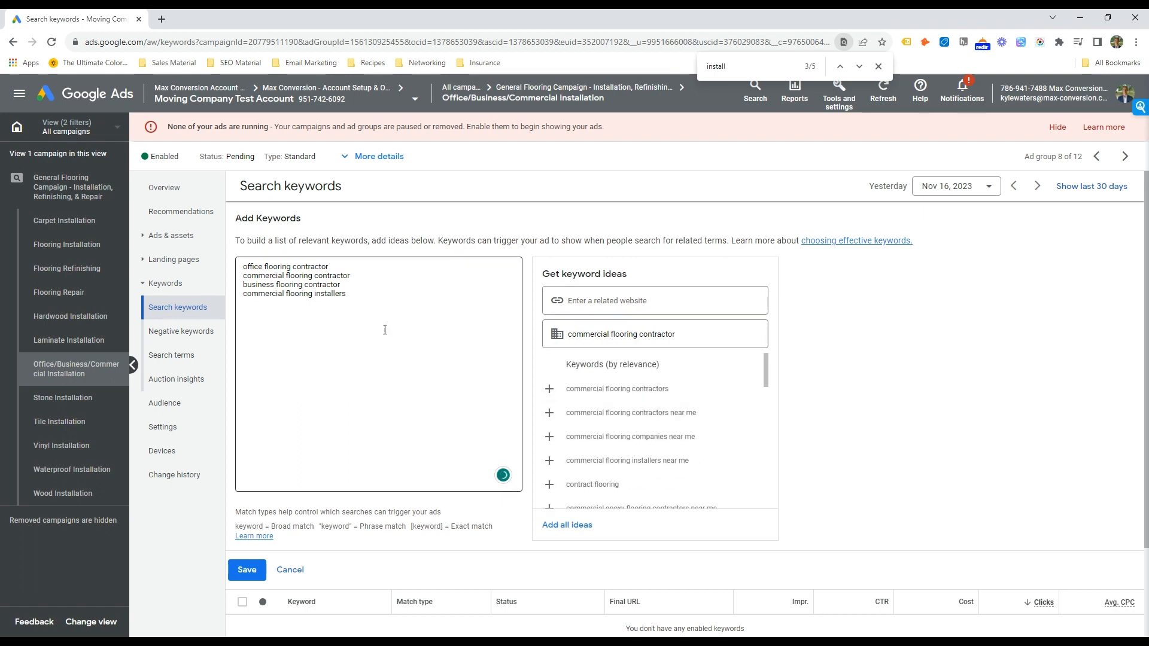
Step: Duplicate the installers keyword twice and change the copies to "business flooring installers" and "office flooring installers"
key(ctrl+c)
click(352, 297)
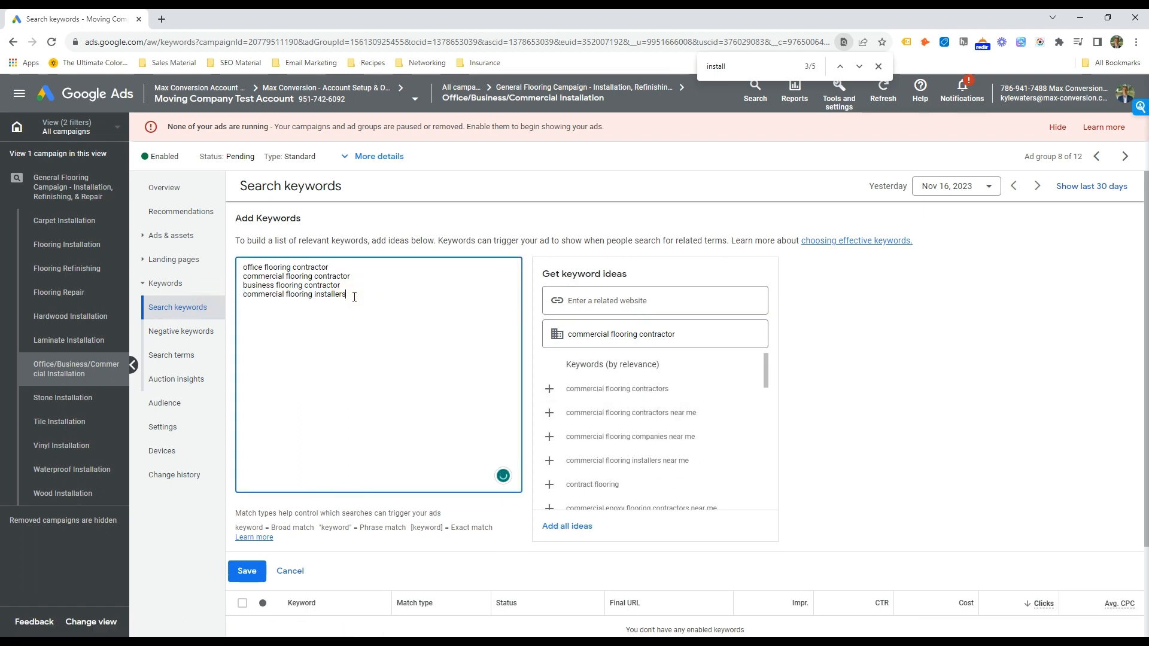
key(Return)
key(ctrl+v)
key(Return)
key(ctrl+v)
double_click(265, 284)
key(ctrl+c)
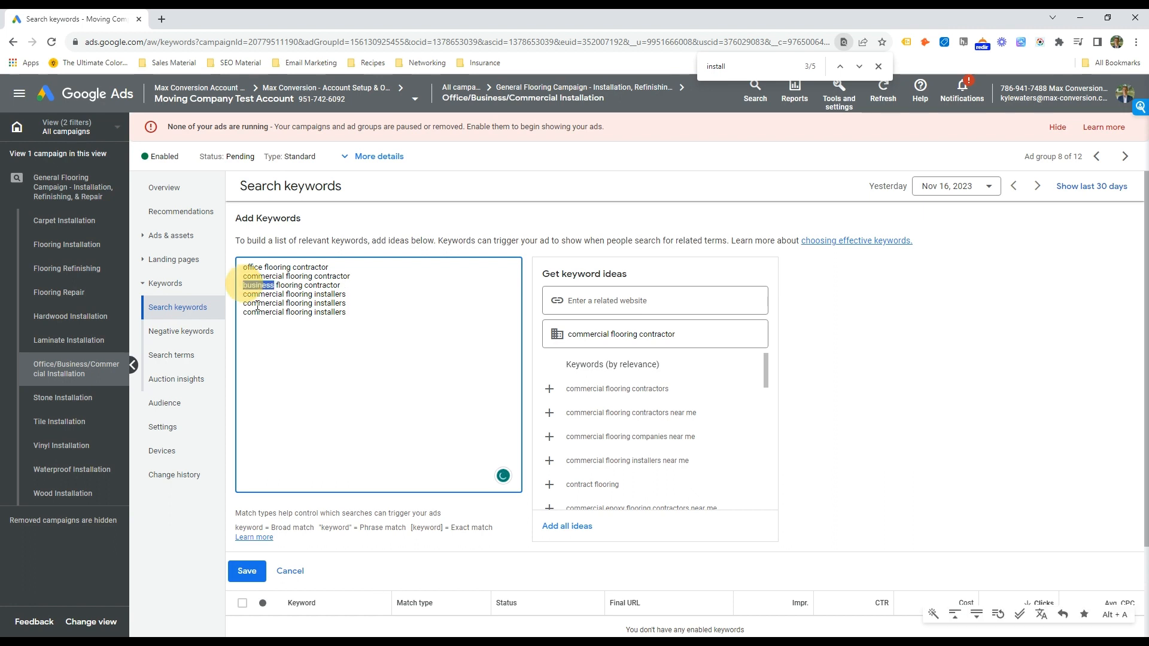
double_click(261, 303)
key(ctrl+v)
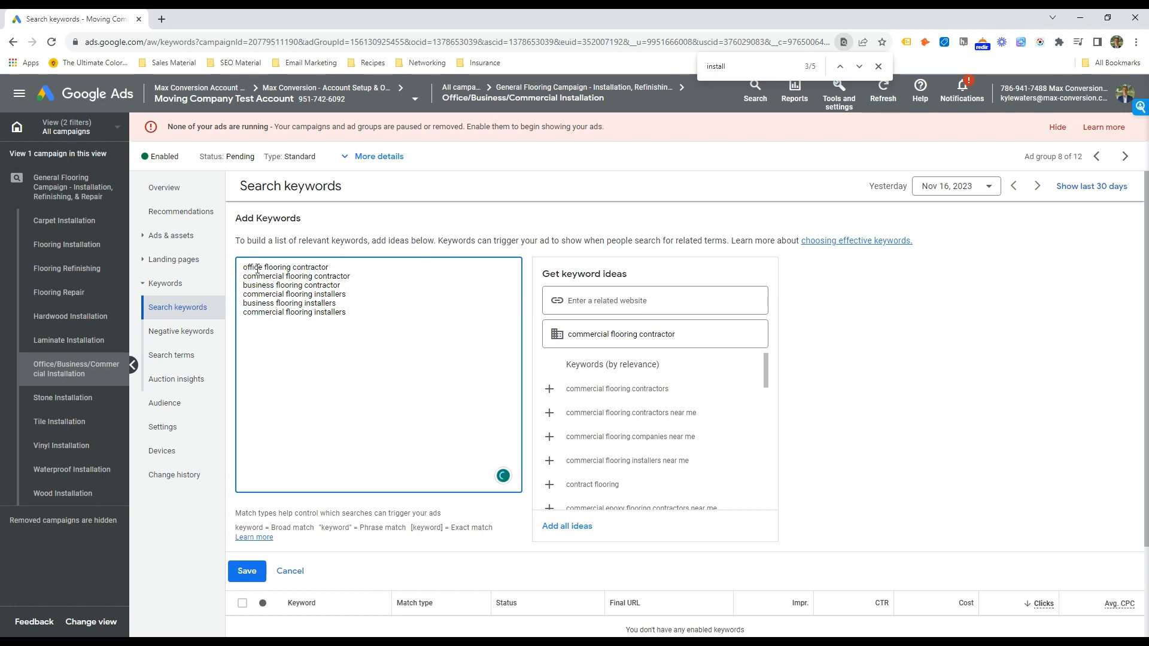
double_click(254, 267)
key(ctrl+c)
double_click(260, 312)
key(ctrl+v)
Step: Enclose all six keywords in quotation marks for phrase match and save them
key(Home)
text(")
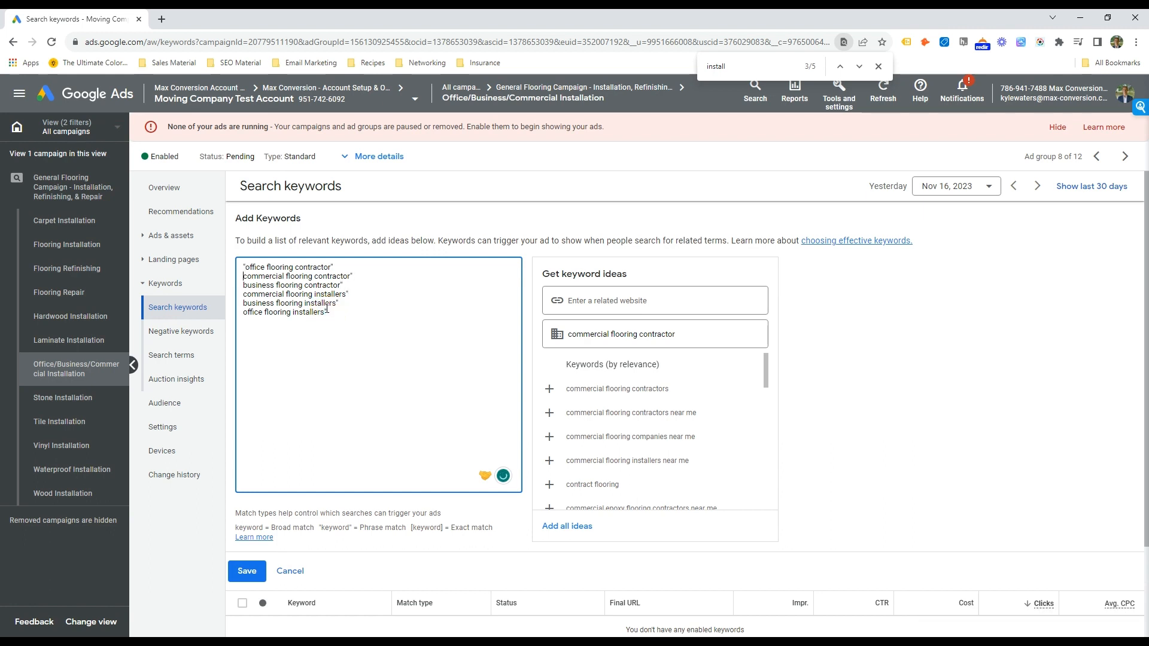
key(Down)
key(Home)
text(")
key(Down)
key(Home)
text(")
key(Down)
key(Home)
key(quotedbl)
key(Down)
key(Home)
text(")
key(Down)
key(Home)
text(")
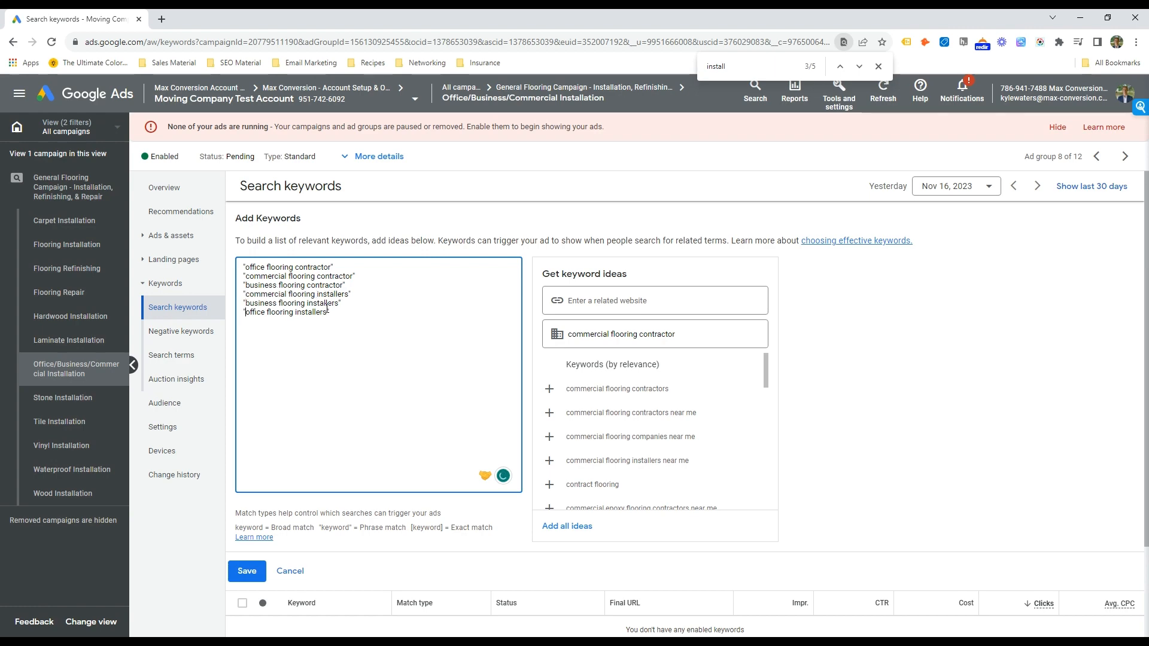
click(245, 572)
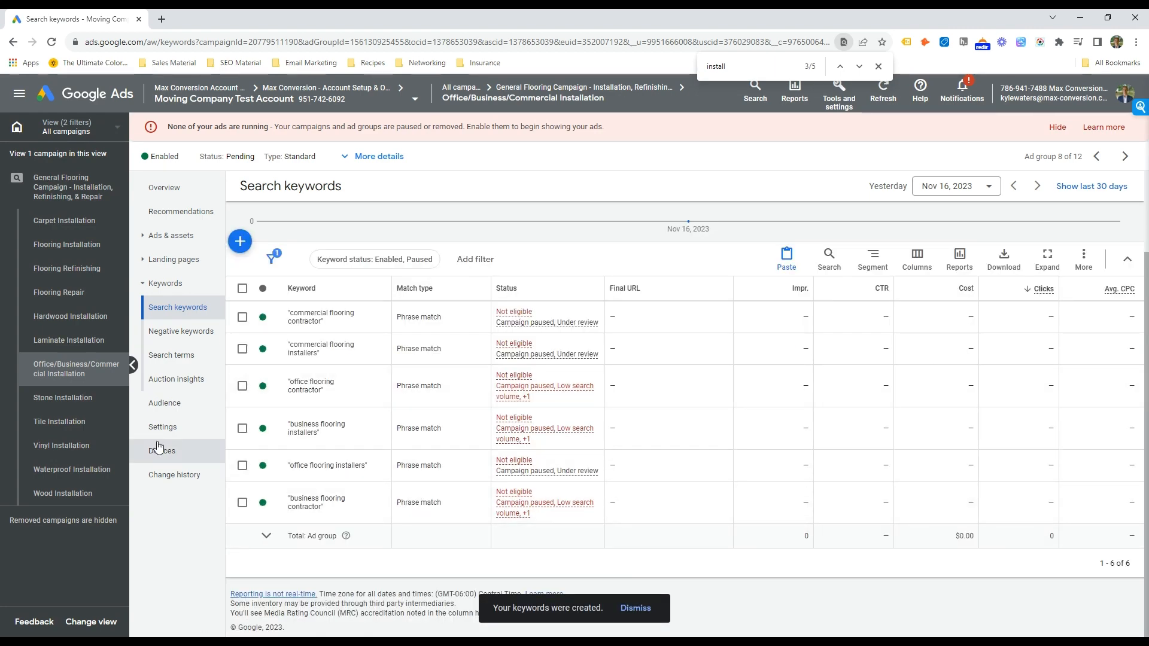
Step: Switch to the Notepad list and put a check mark before carpet installation, hardwood floor installation and item 3, wood floor installation
key(alt+Tab)
drag(990, 478, 943, 388)
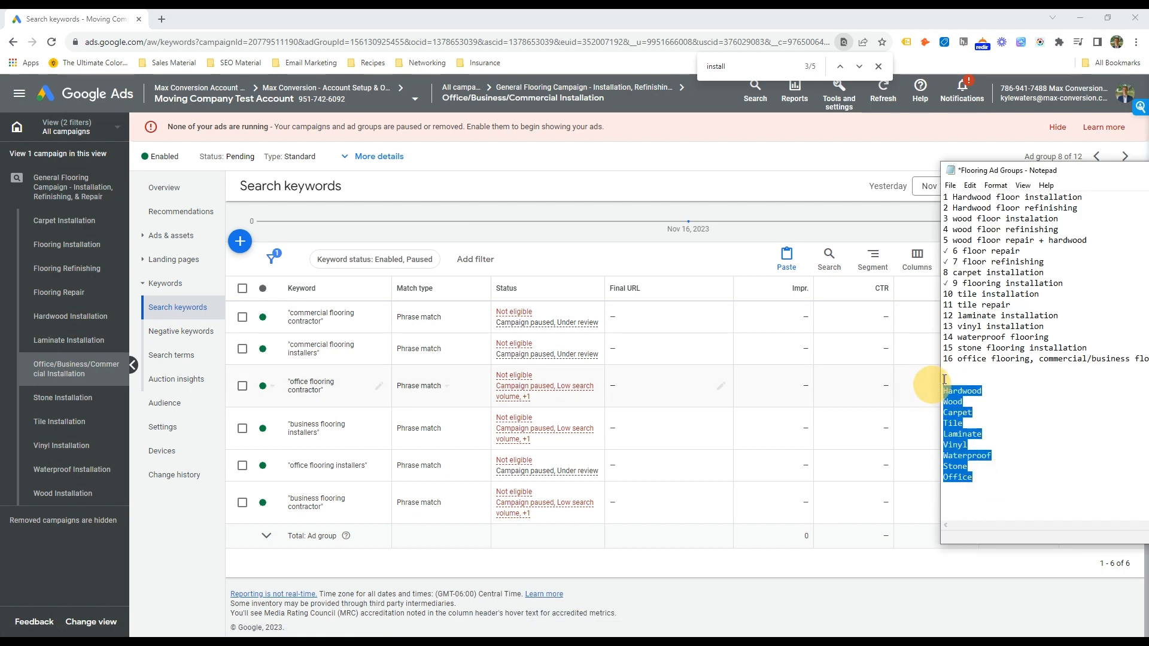
drag(948, 262, 944, 251)
key(ctrl+c)
click(943, 273)
key(ctrl+v)
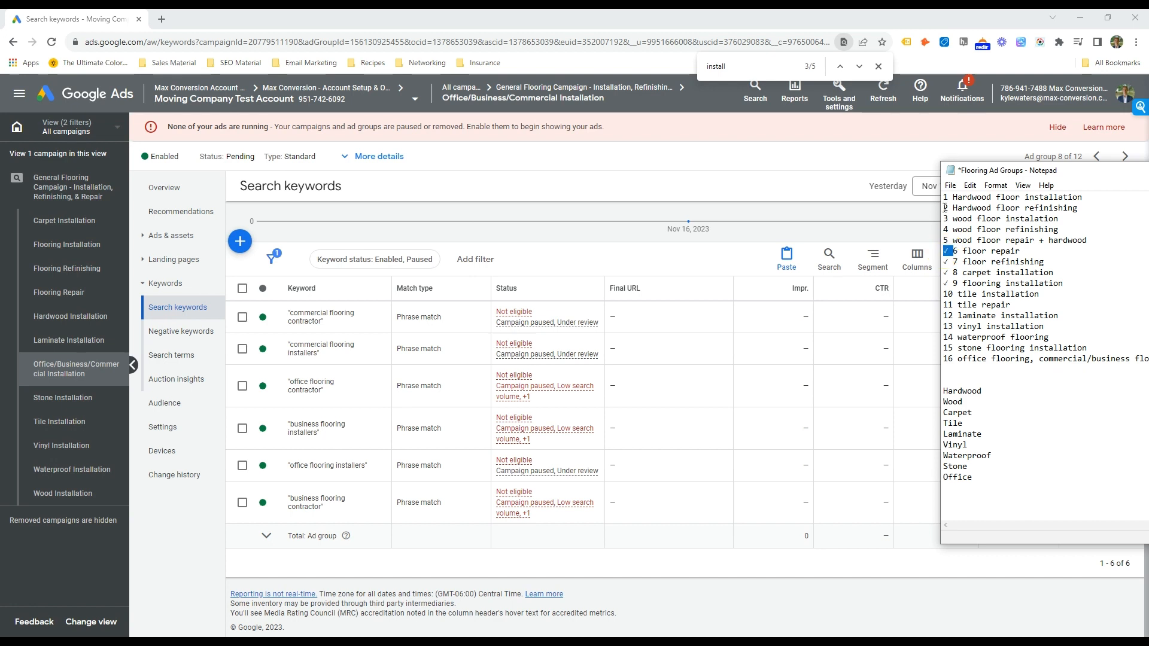
key(ctrl+c)
click(945, 198)
key(ctrl+v)
click(945, 219)
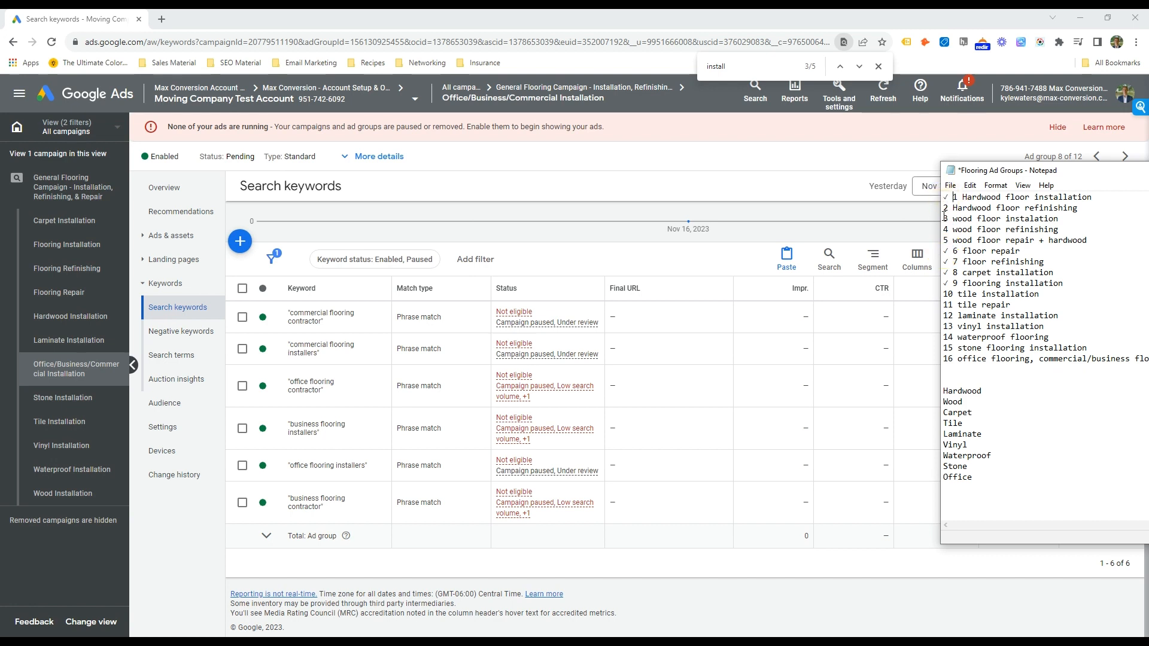
key(ctrl+v)
Step: Put a check mark before tile, laminate and vinyl installation, waterproof flooring, stone flooring installation and office flooring
click(943, 293)
key(ctrl+v)
click(944, 315)
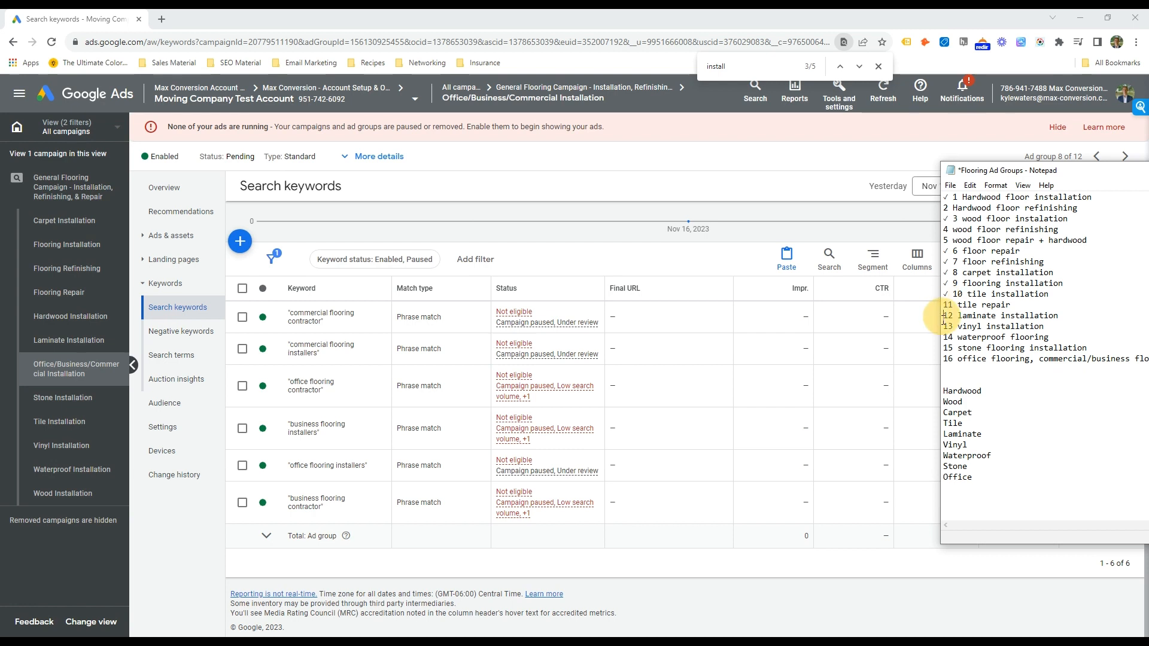
key(ctrl+v)
click(944, 327)
key(ctrl+v)
click(944, 337)
key(ctrl+v)
click(945, 348)
key(ctrl+v)
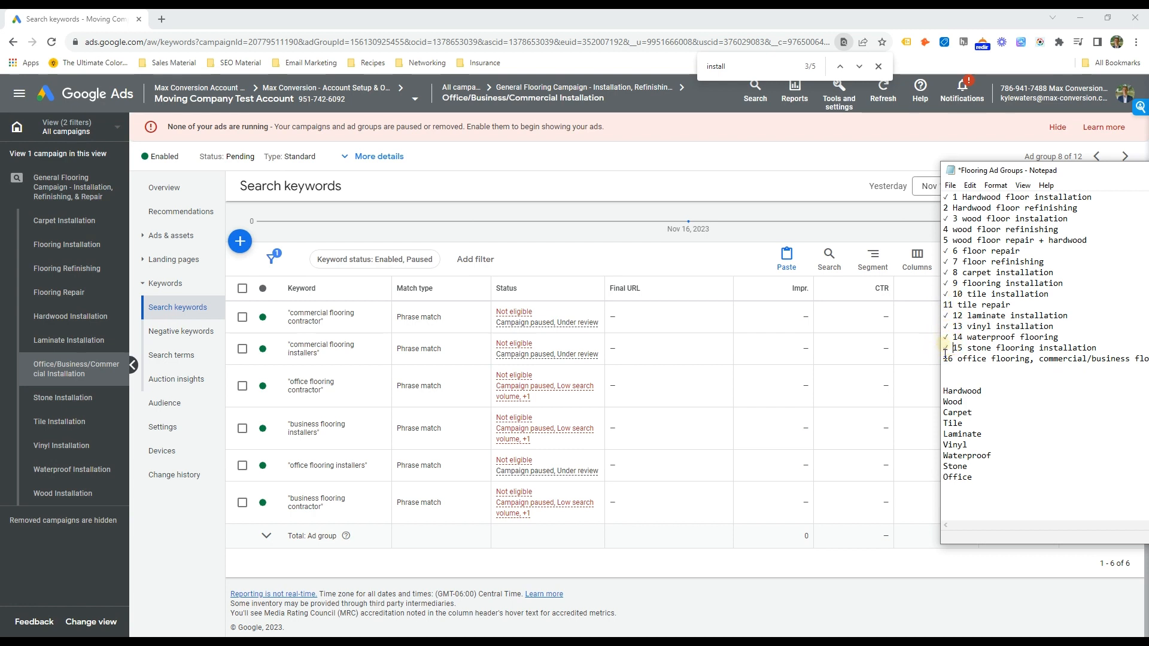
click(944, 359)
key(ctrl+v)
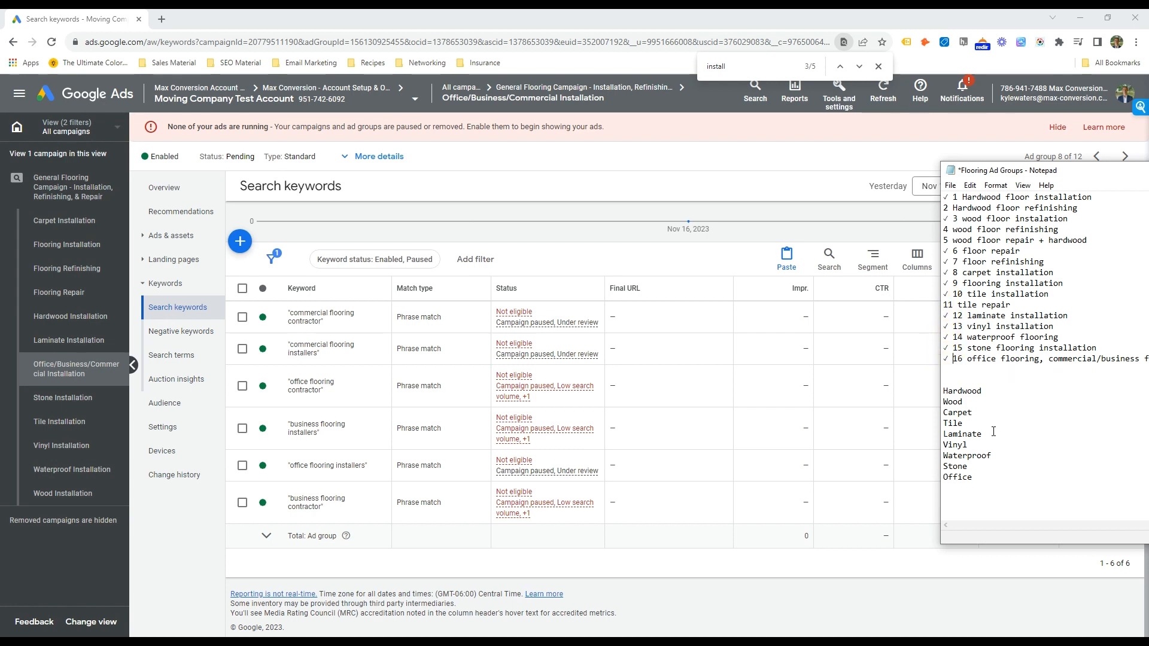
Step: Review the unchecked items in the Notepad list, such as tile repair, wood floor refinishing and wood floor repair
drag(1020, 305, 936, 305)
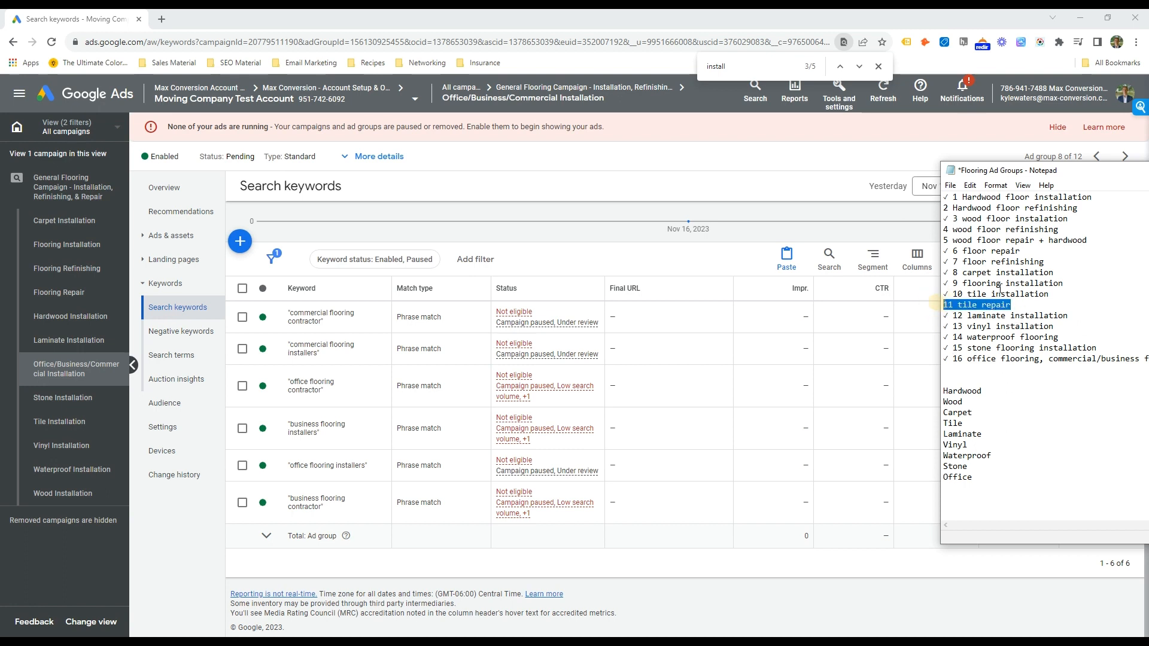
drag(944, 229, 1087, 240)
click(1052, 231)
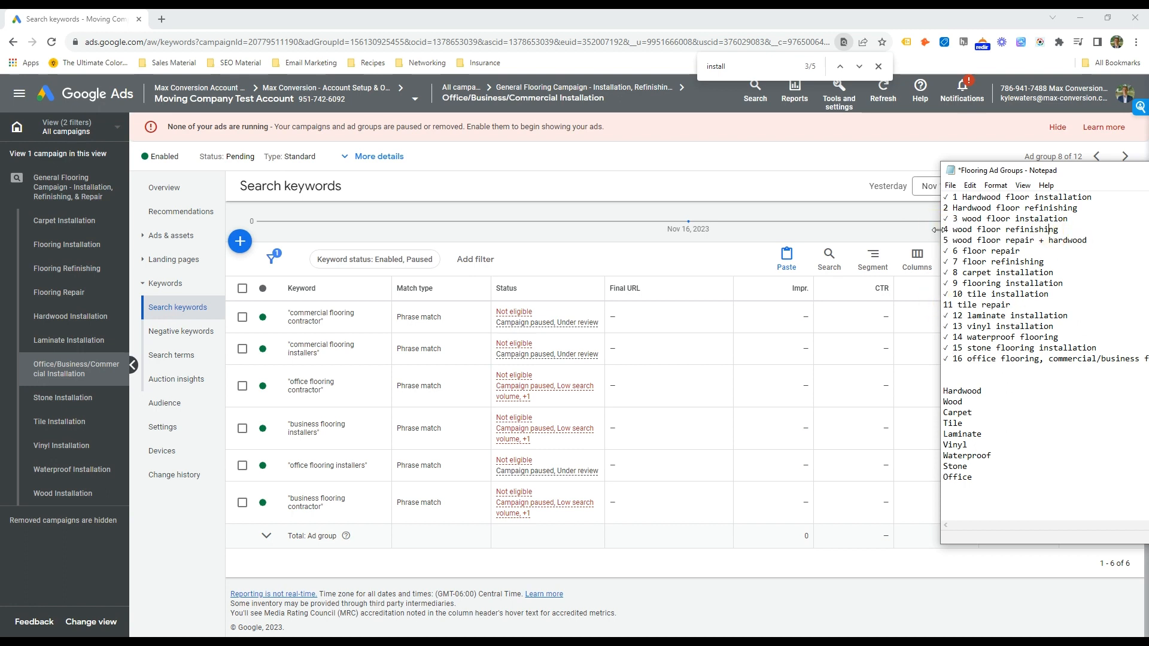
drag(941, 231, 915, 233)
drag(1046, 232, 916, 232)
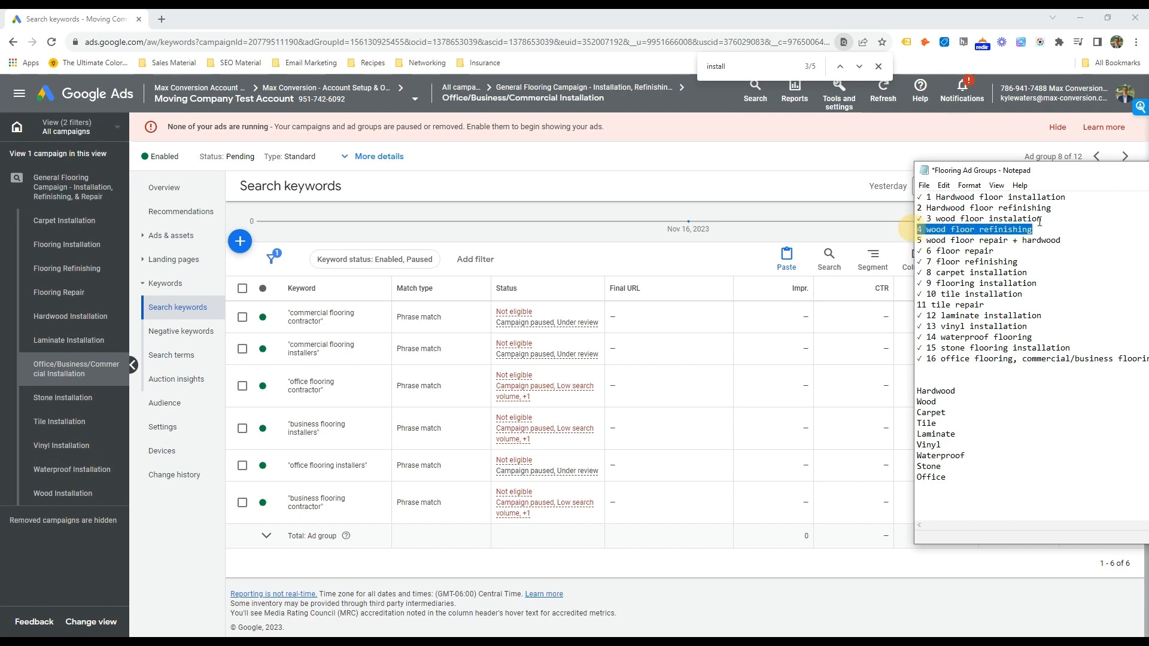
drag(1077, 198, 971, 204)
click(1071, 210)
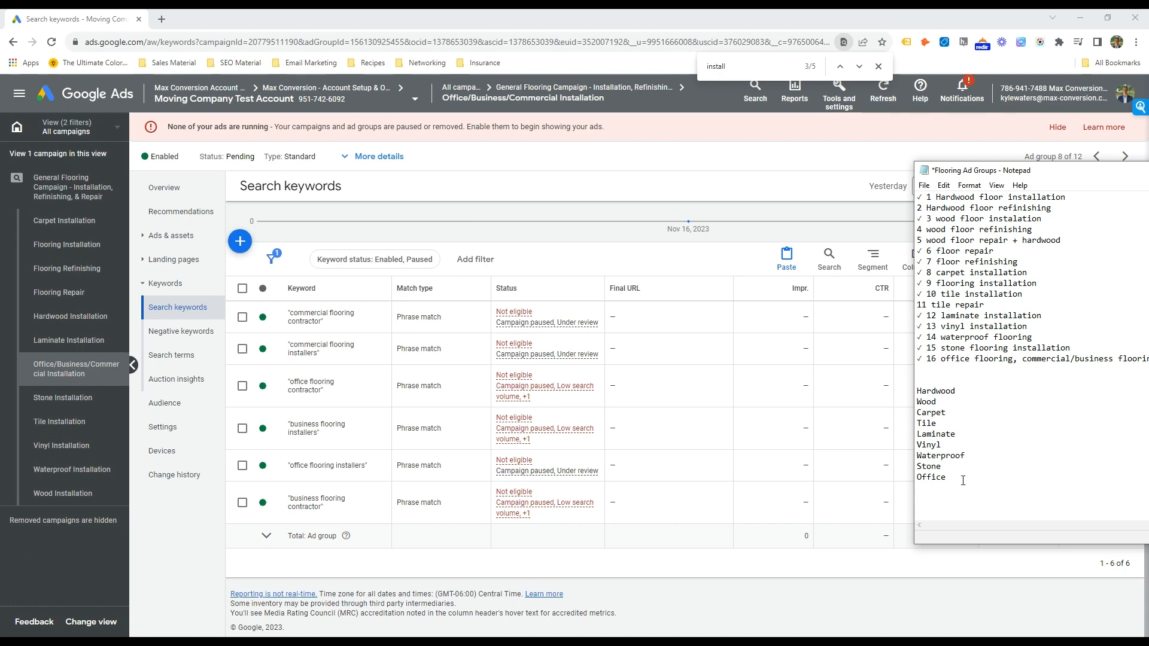
Step: Delete the material list from "Hardwood" through "Office" at the end of the Notepad file
drag(963, 482, 904, 375)
key(BackSpace)
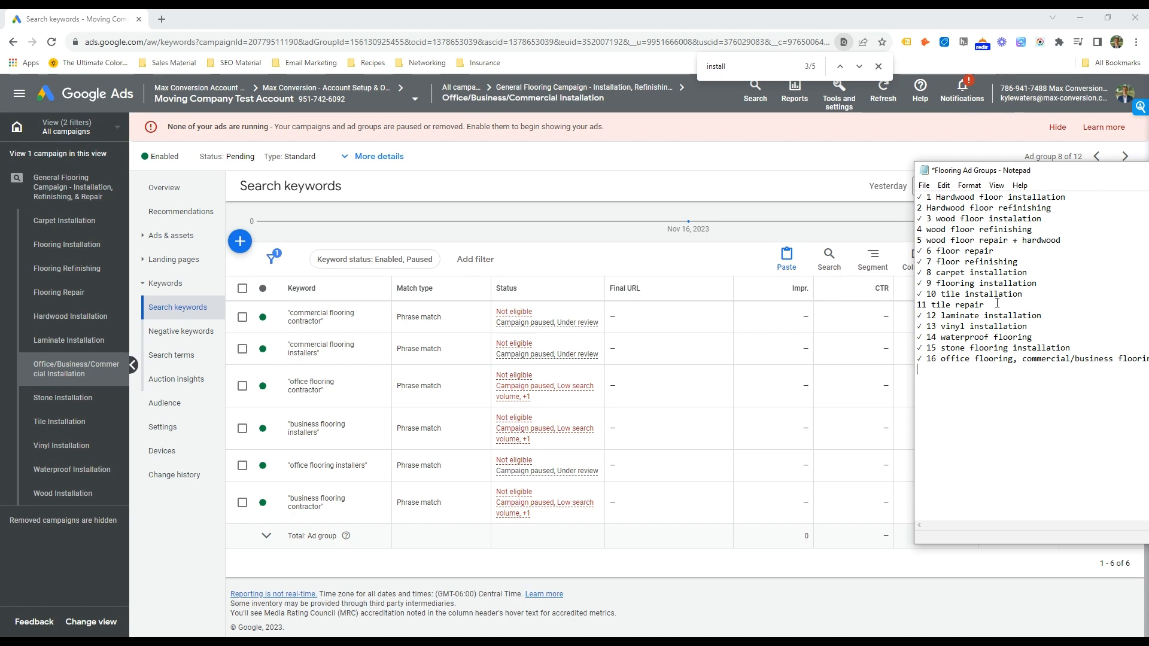
double_click(951, 273)
double_click(952, 326)
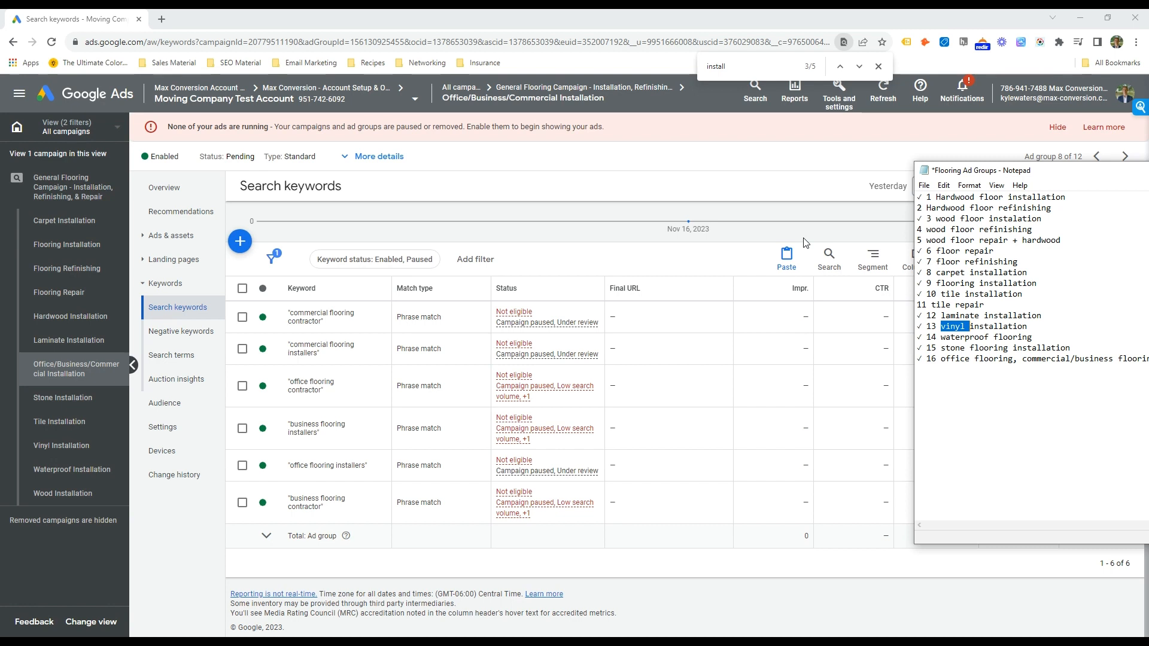
Step: Write a new list with "tile", "Hardwood" and "Wood" on separate lines below the numbered items
click(970, 368)
drag(991, 305, 884, 307)
click(956, 315)
drag(985, 305, 901, 306)
click(919, 366)
text(ile)
key(Return)
text(Hardwood)
key(Return)
text(t)
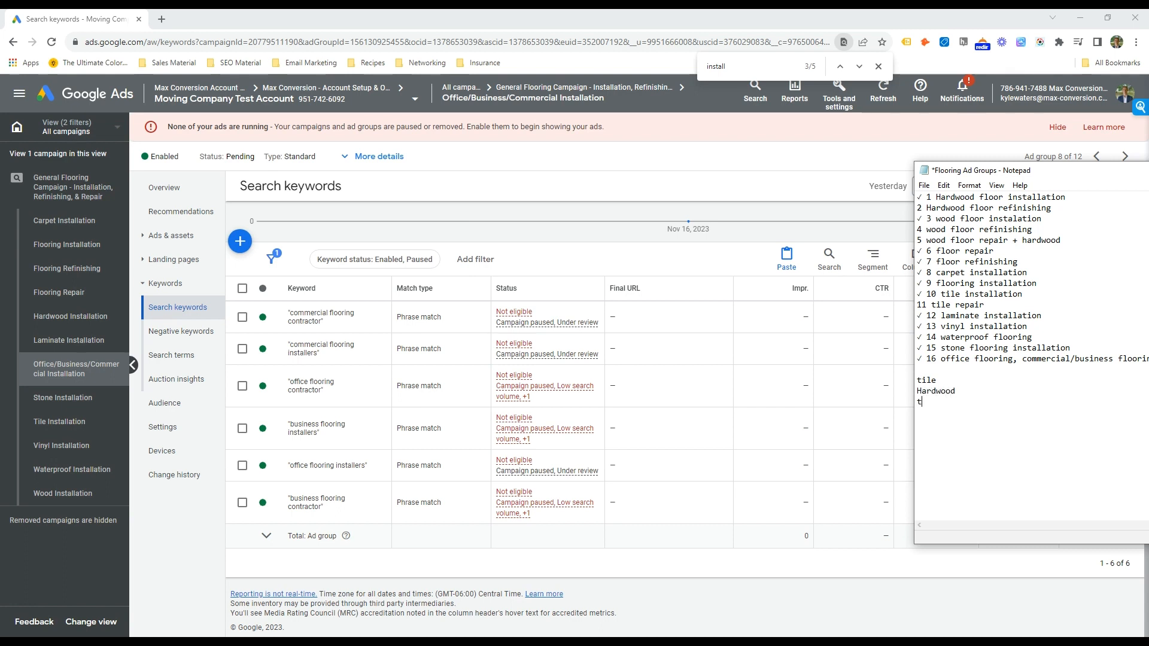
key(BackSpace)
text(Wood)
key(Return)
Step: Add the line "17. Hardwood repair" below item 16 of the numbered ad group list
click(1064, 206)
key(Return)
text(17. H)
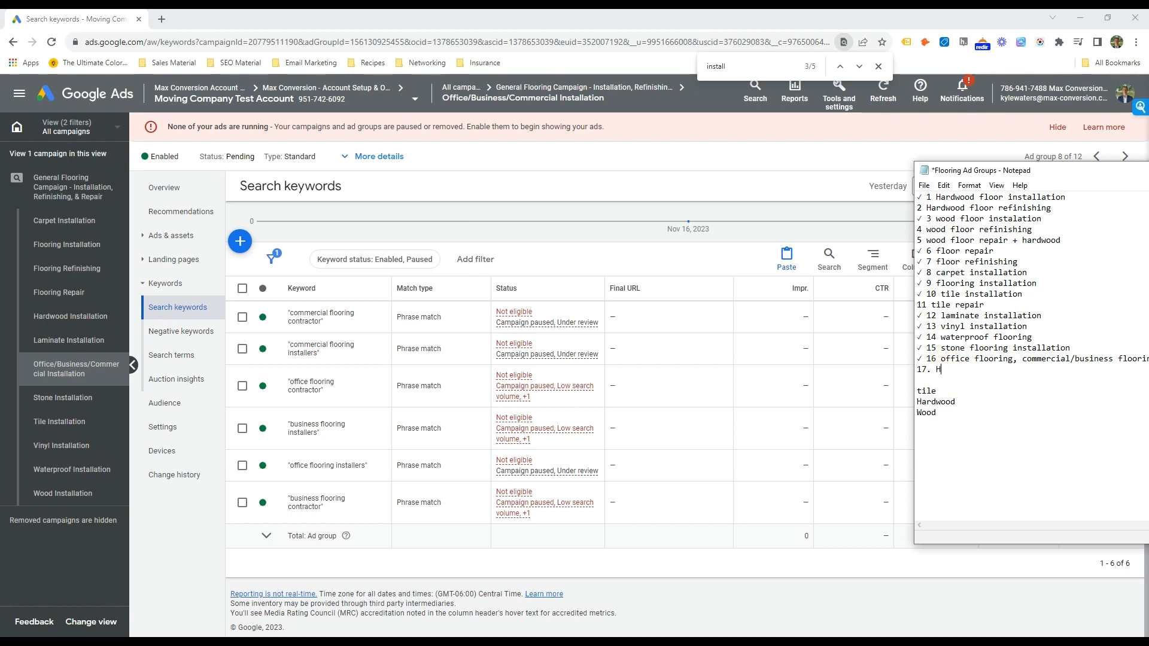
text(ardwood repair)
Step: Duplicate the Flooring Repair ad group within the General Flooring Campaign, leaving the new ad group unpaused
click(422, 143)
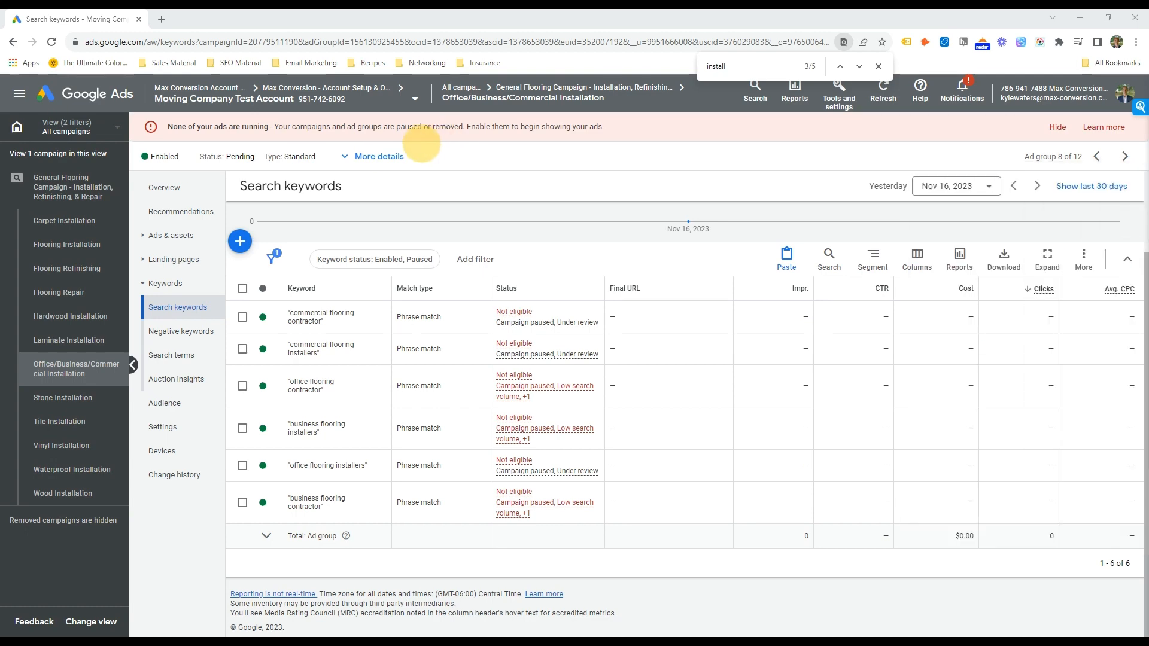
click(93, 182)
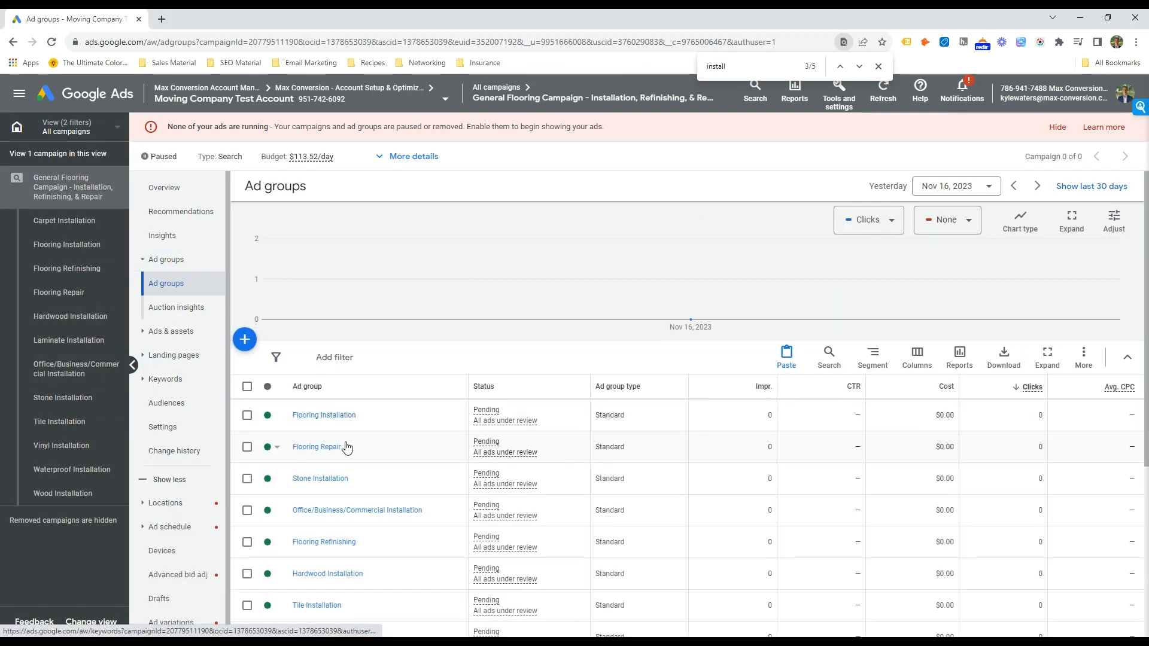
click(247, 447)
click(309, 358)
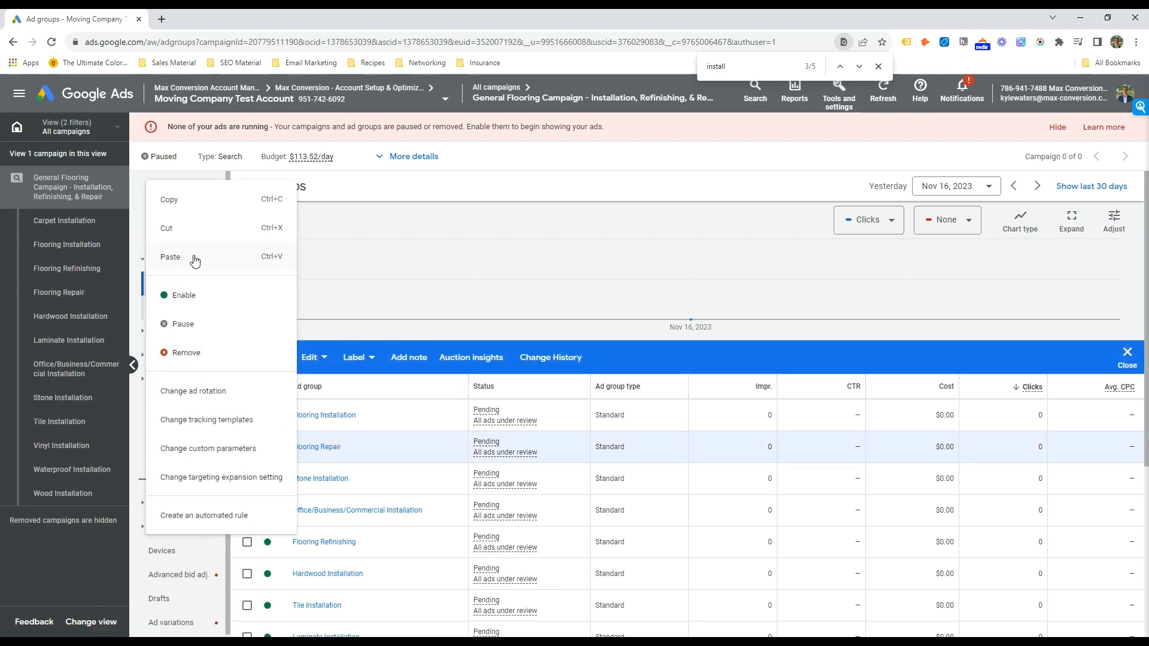
click(186, 204)
click(1121, 357)
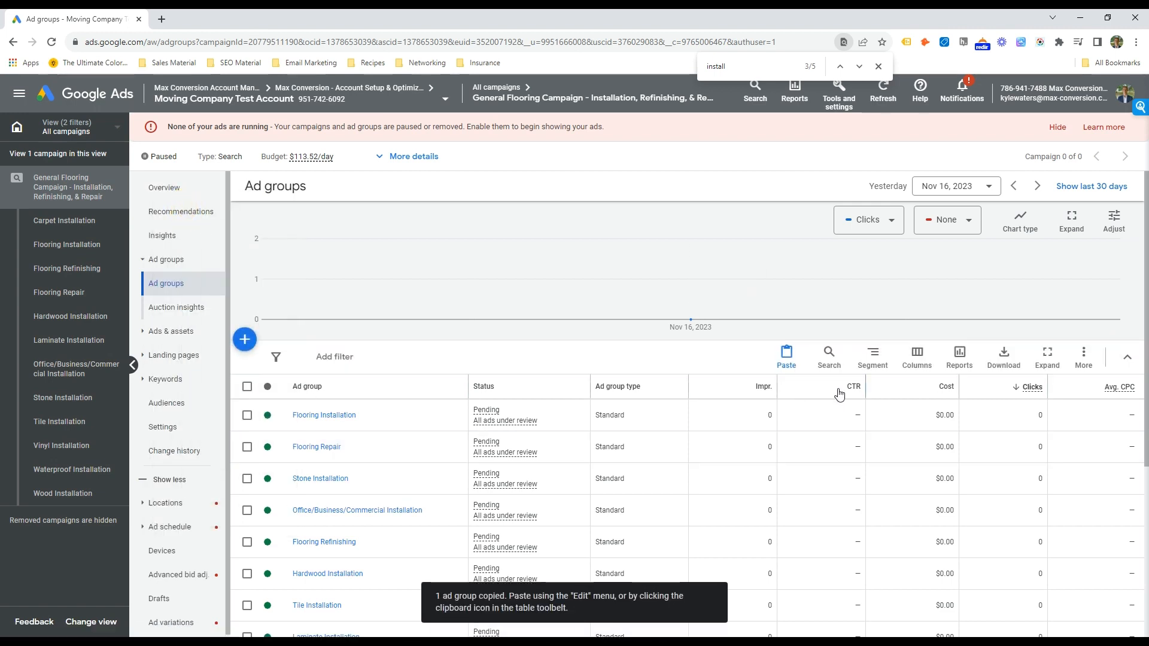
click(787, 357)
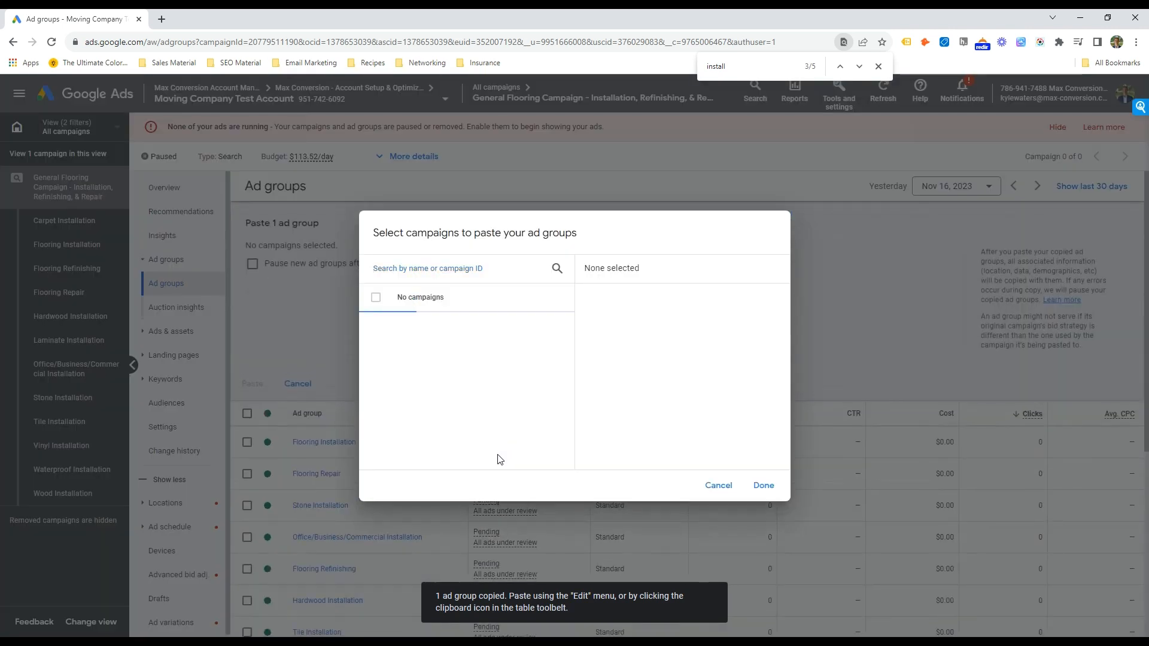
click(467, 327)
click(764, 486)
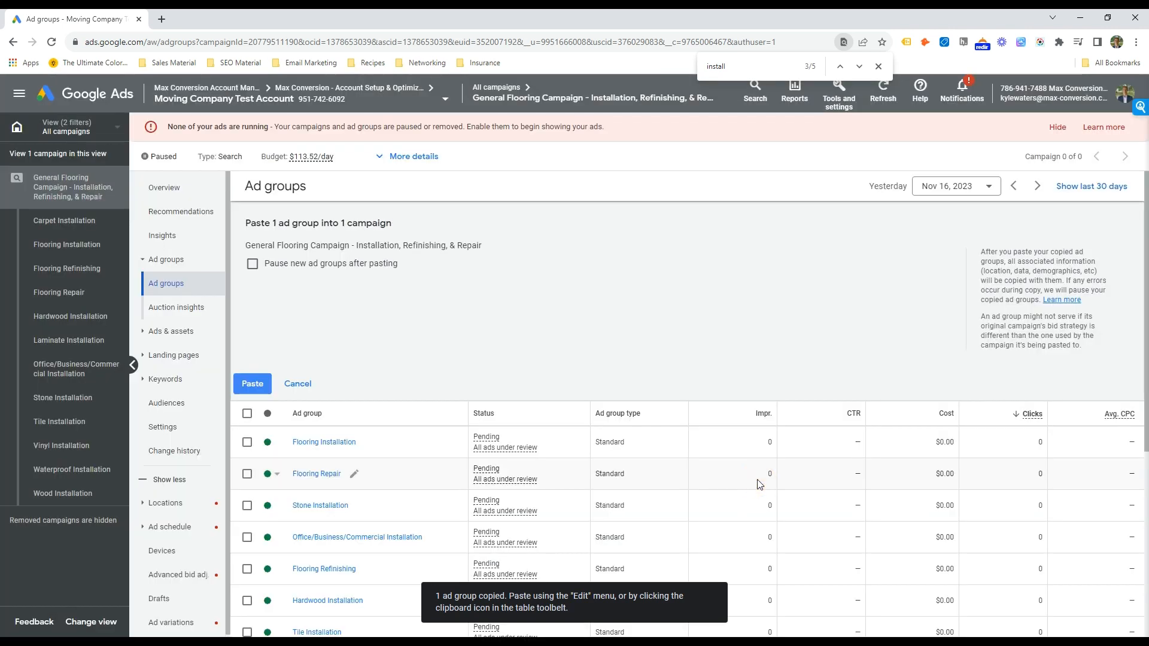
click(254, 385)
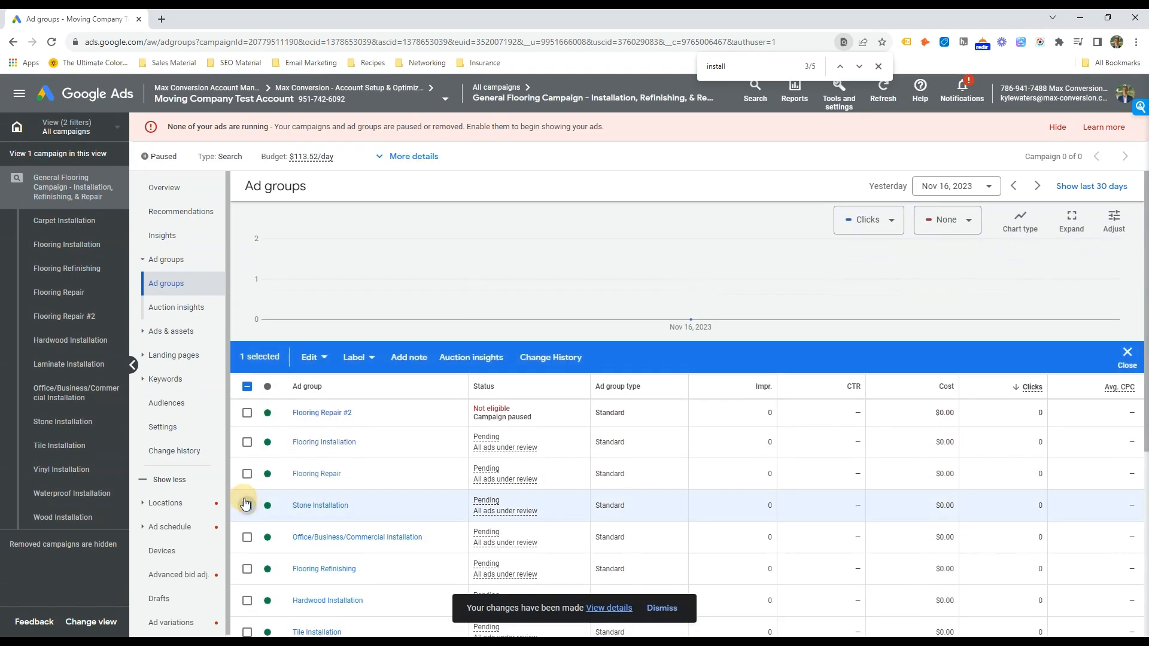
Step: Copy the Flooring Repair and Flooring Repair #2 ad groups together and paste them into the same General Flooring Campaign
click(247, 474)
click(247, 413)
click(310, 358)
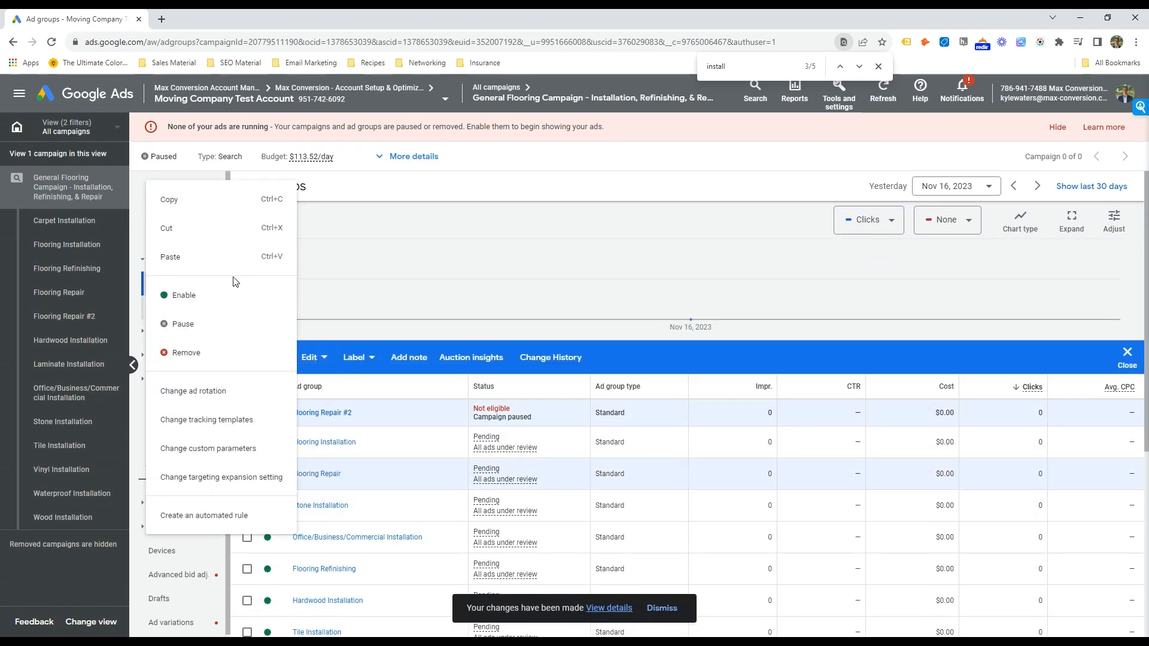
click(202, 207)
click(1128, 356)
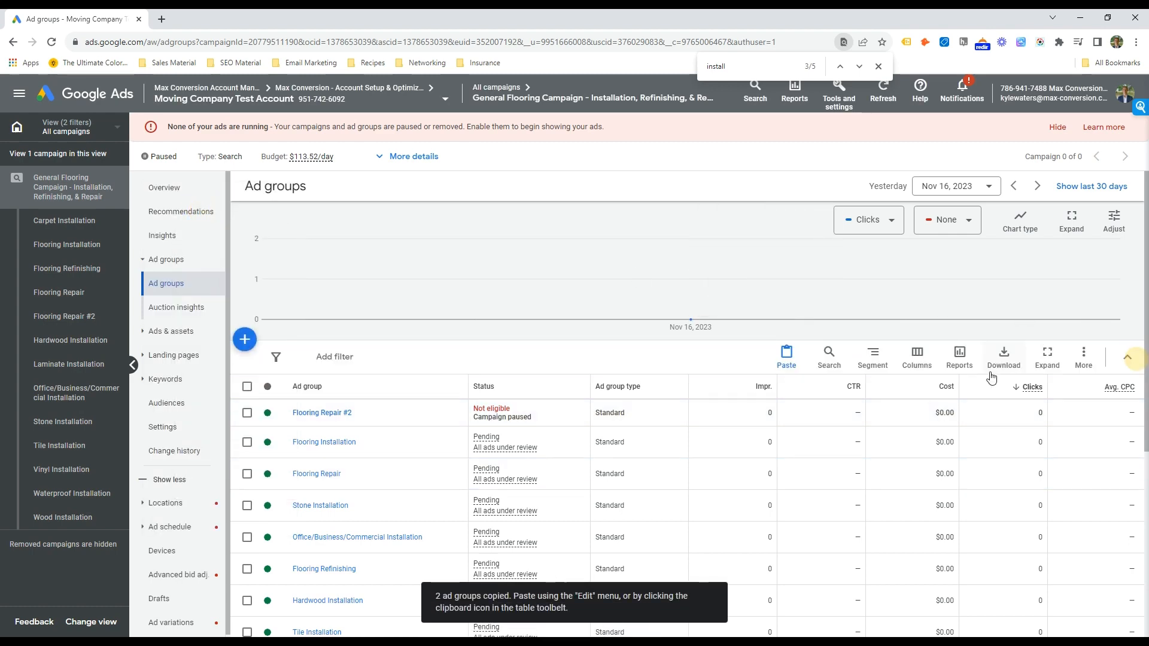
click(785, 359)
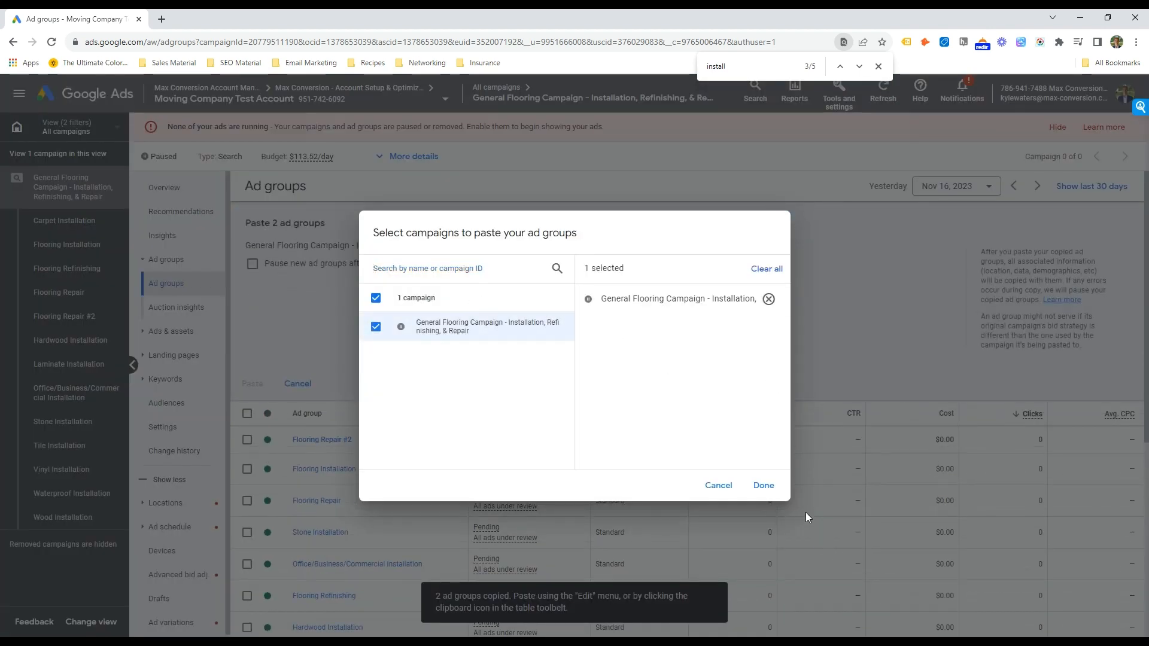
click(763, 485)
click(252, 384)
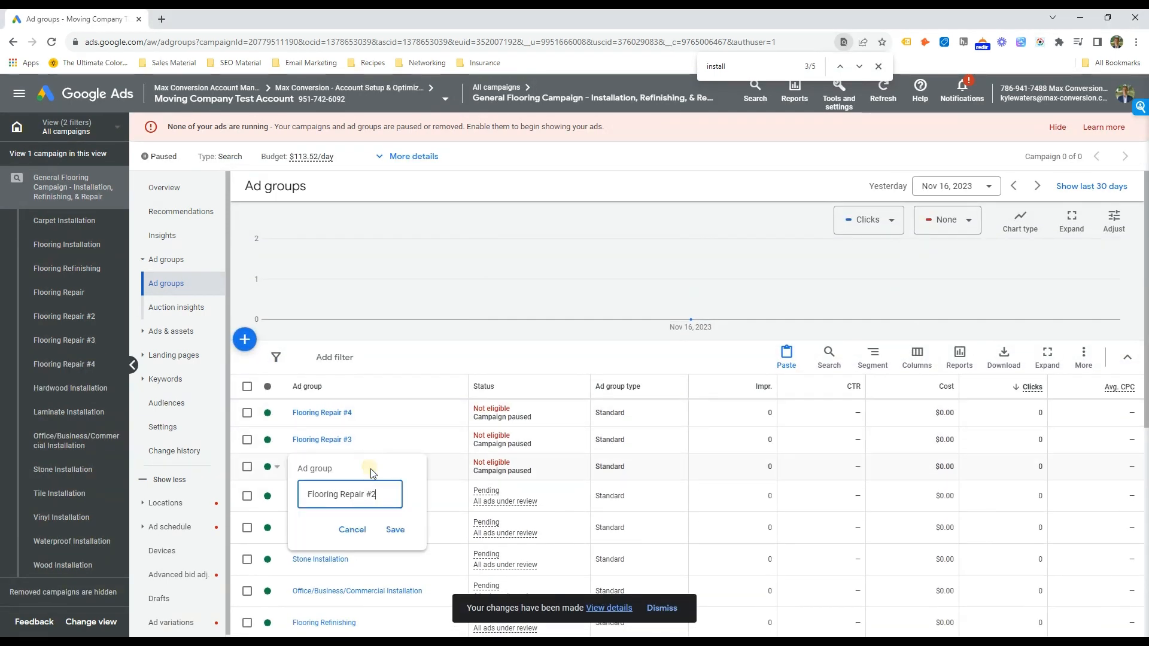
Step: Rename the Flooring Repair #2 ad group as "Tile Repair"
click(370, 468)
drag(382, 494, 302, 500)
text(Tile Repair)
click(395, 530)
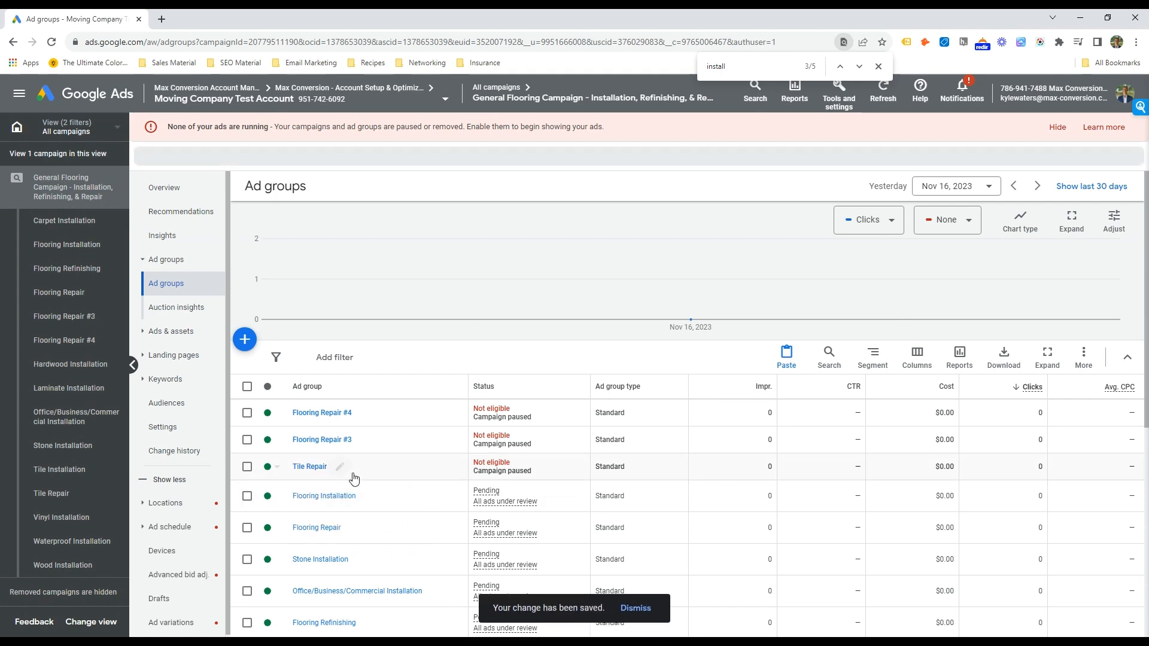
Step: Rename the Flooring Repair #3 ad group as "Hardwood Repair"
click(369, 440)
click(375, 466)
drag(375, 466, 366, 464)
key(BackSpace)
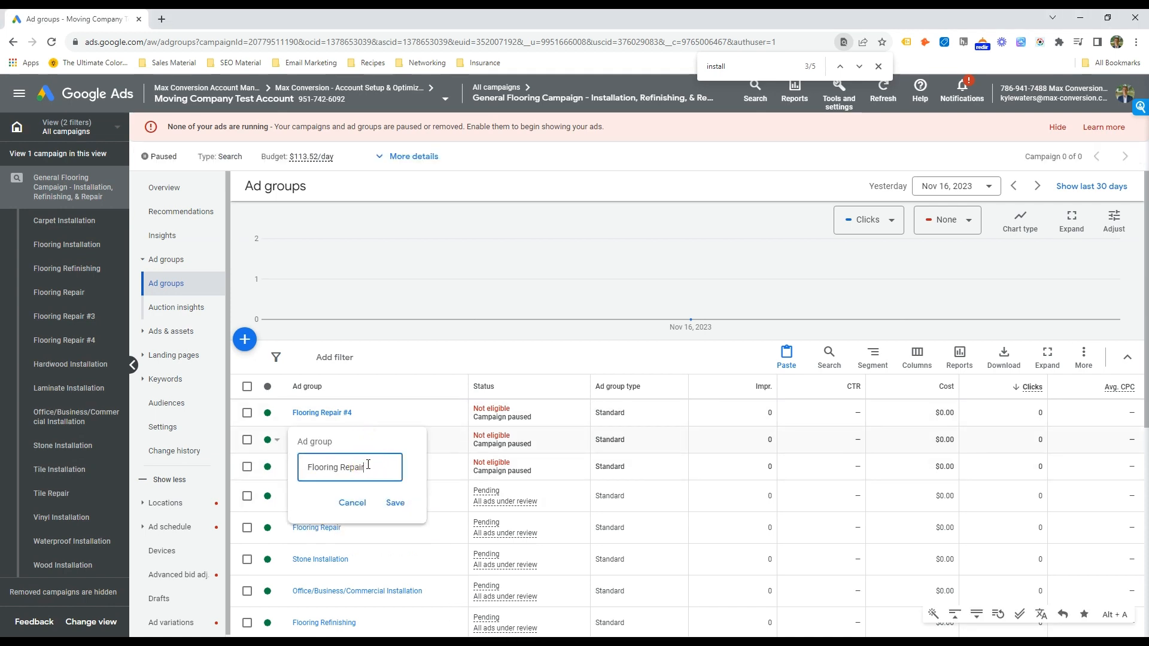
text(Hardwood)
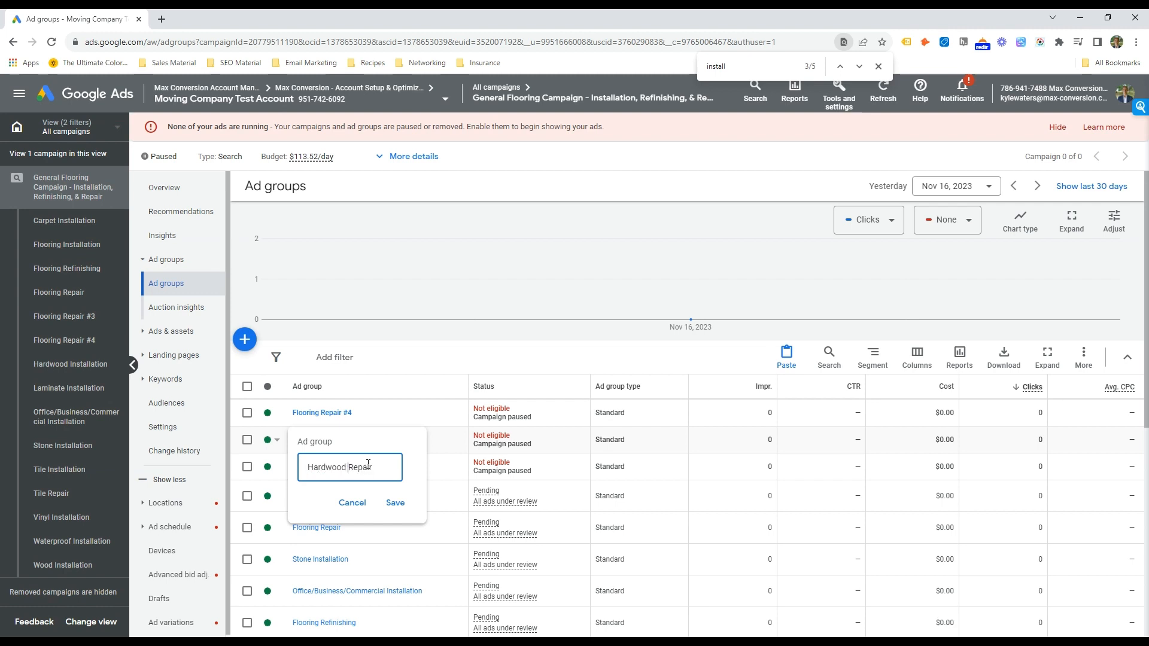
click(392, 503)
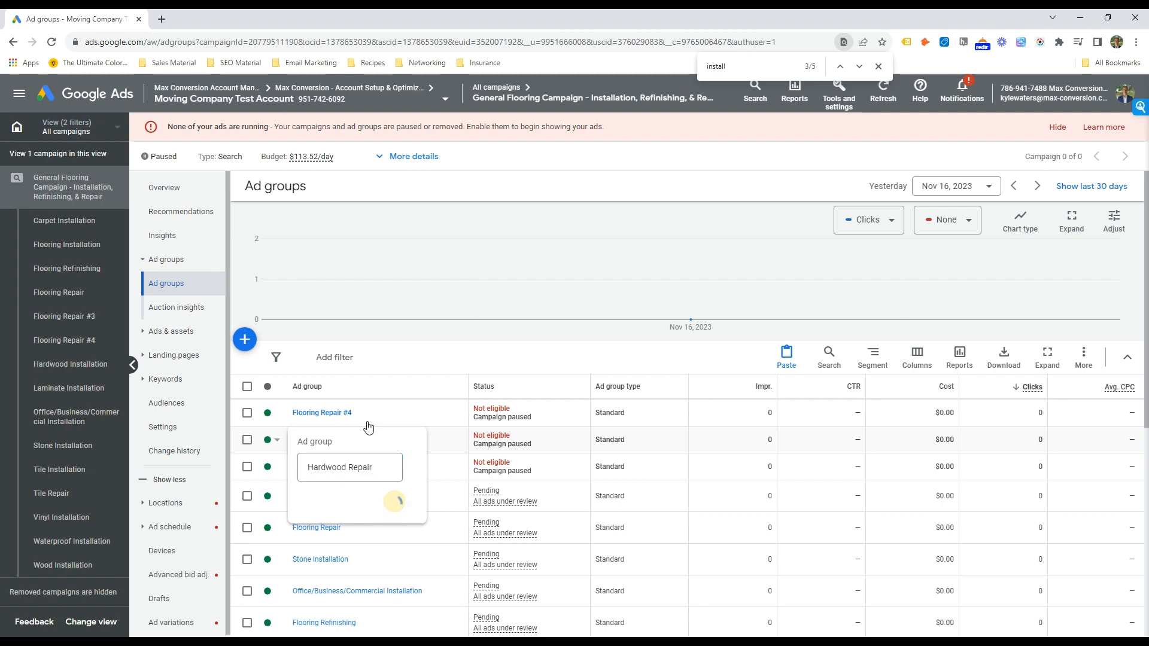
Step: Rename the Flooring Repair #4 ad group as "Wood Floor Repair"
click(366, 413)
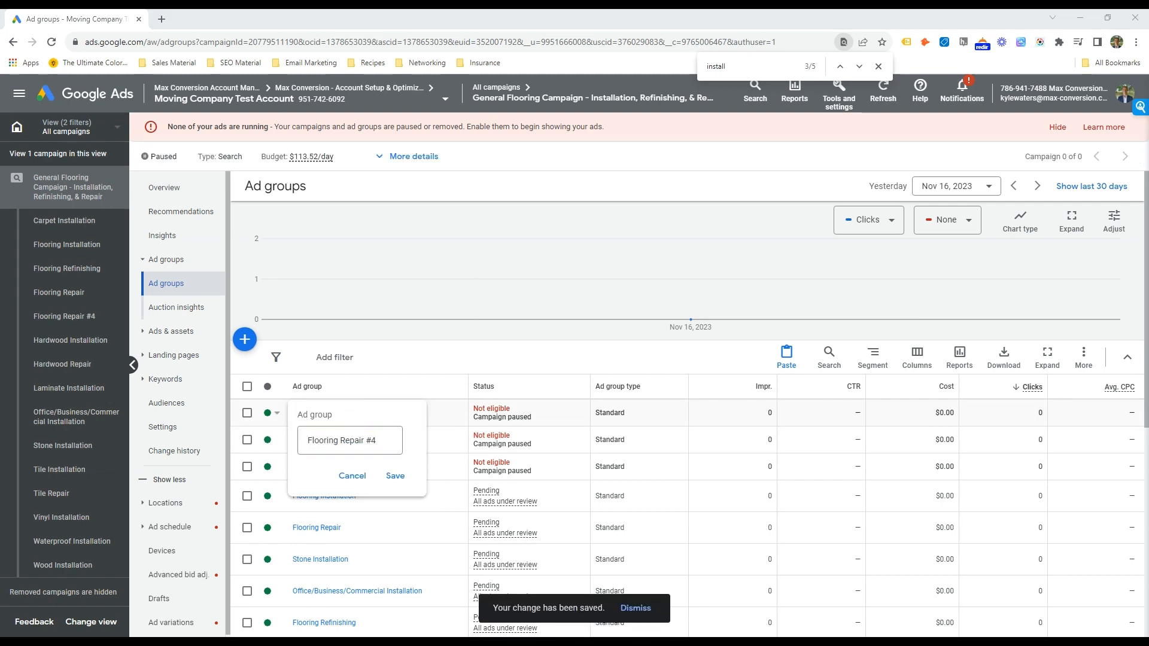
triple_click(385, 442)
text(Wood)
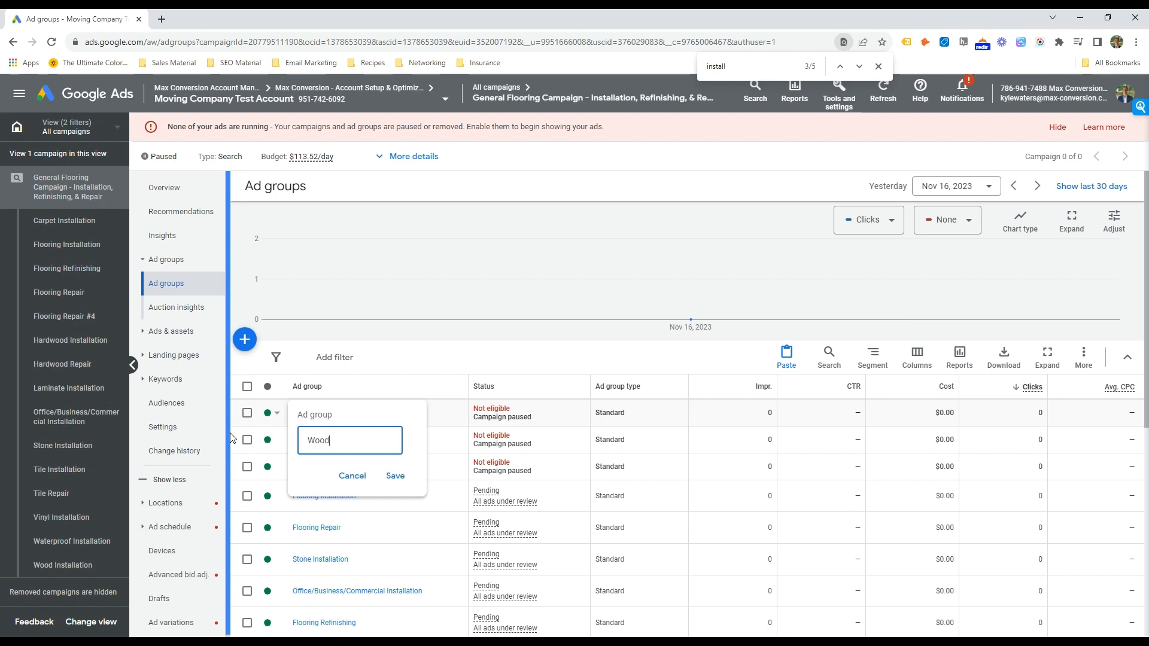
text( Floor Repair)
click(395, 476)
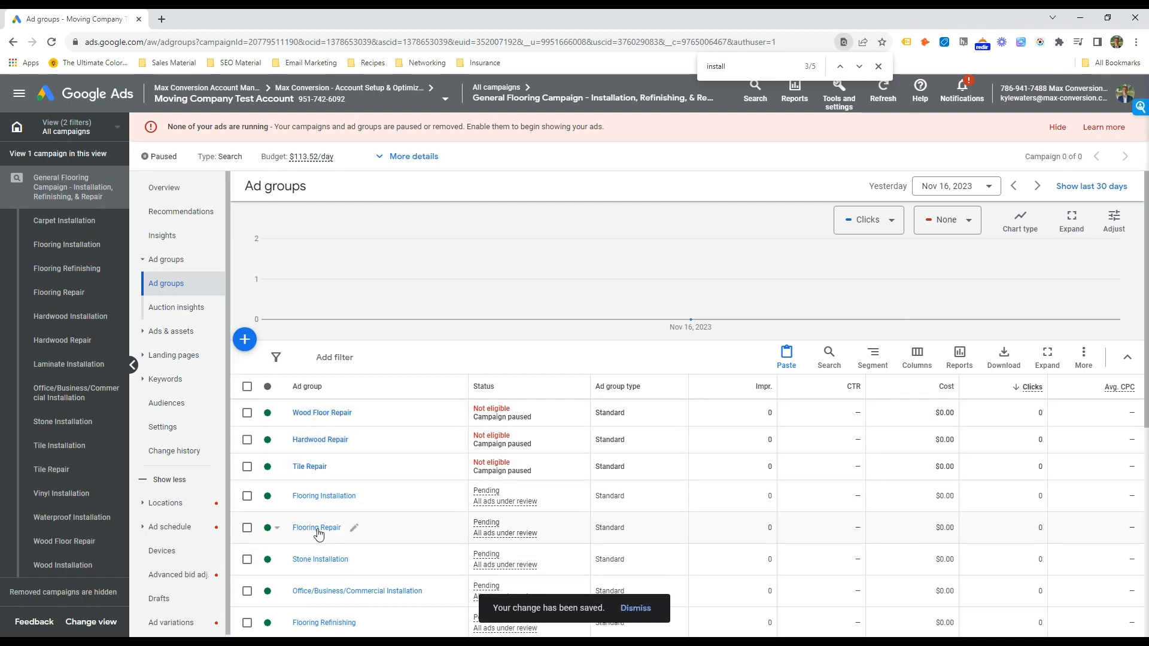
Step: Remove all the copied flooring repair keywords from the Tile Repair ad group
click(313, 467)
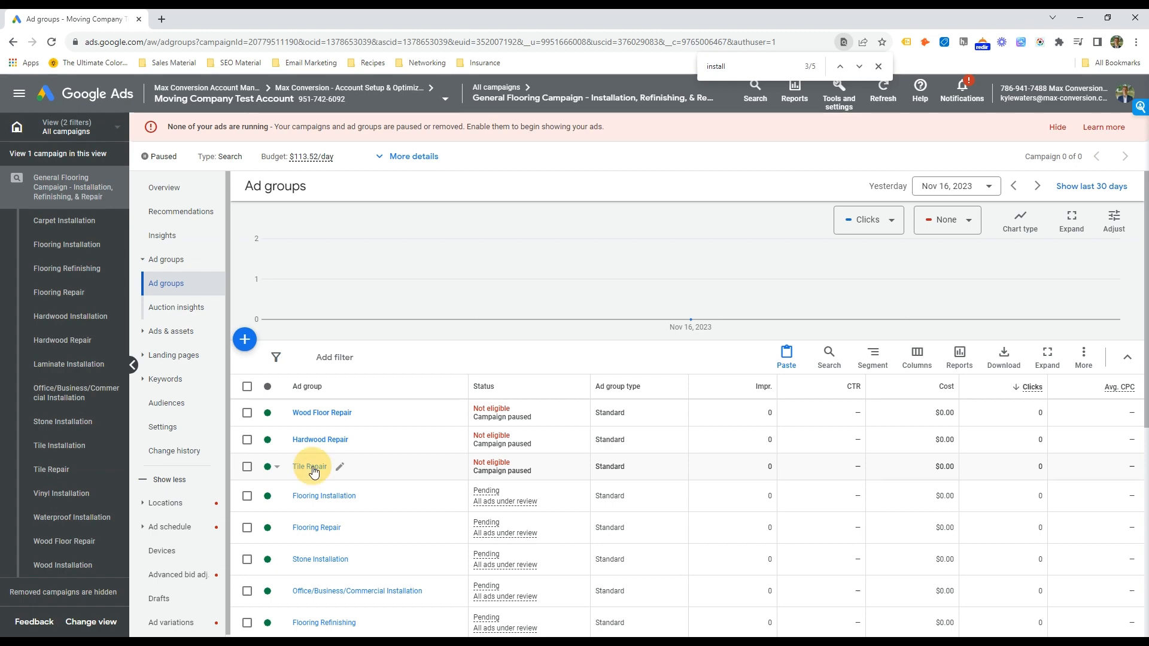
click(242, 387)
click(322, 358)
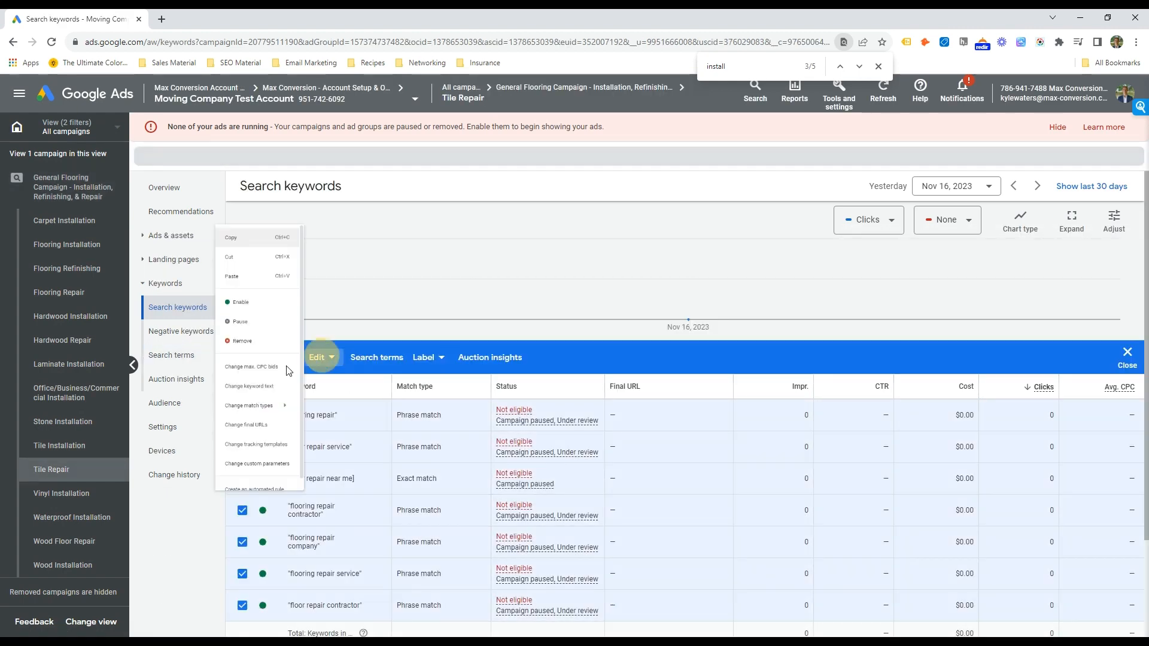
click(230, 332)
click(691, 400)
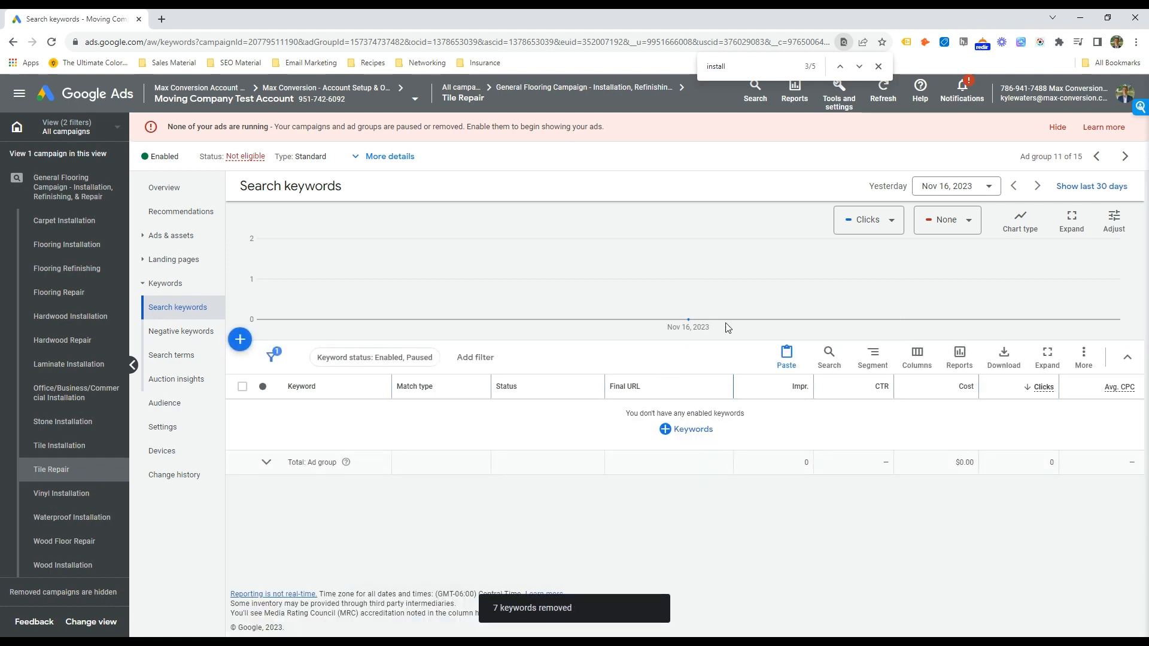
Step: Start a new keyword list for Tile Repair with "tile floor repair" and look up keyword ideas for that phrase
click(667, 427)
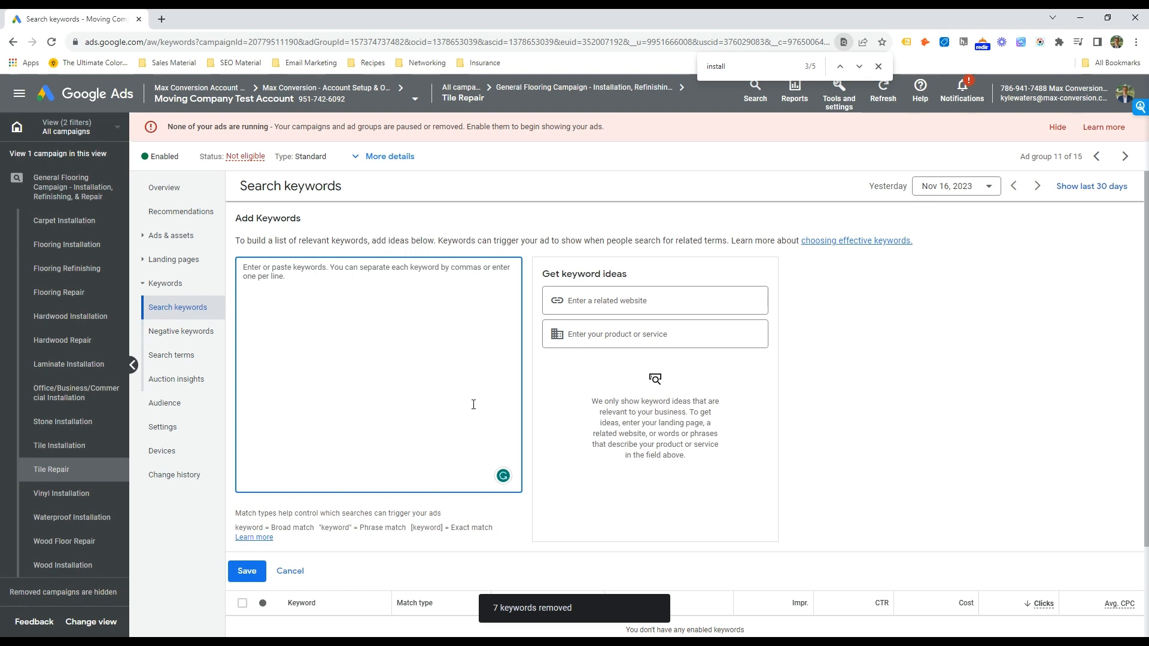
text(tile repair)
text(floor)
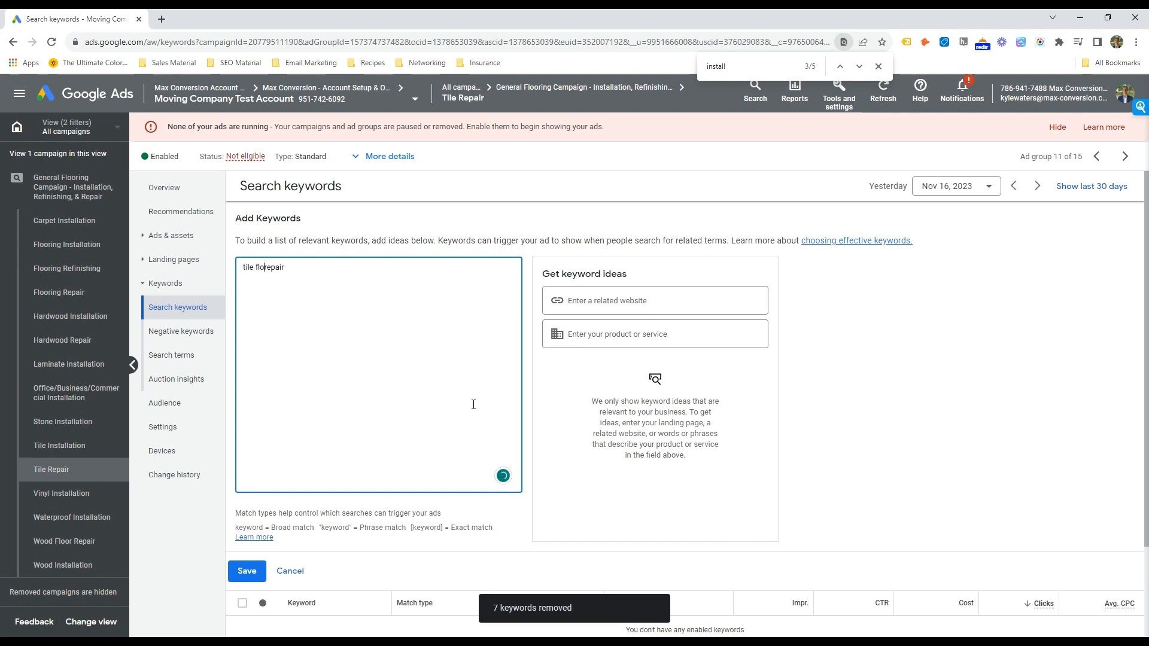
triple_click(413, 334)
key(ctrl+c)
click(599, 334)
key(ctrl+v)
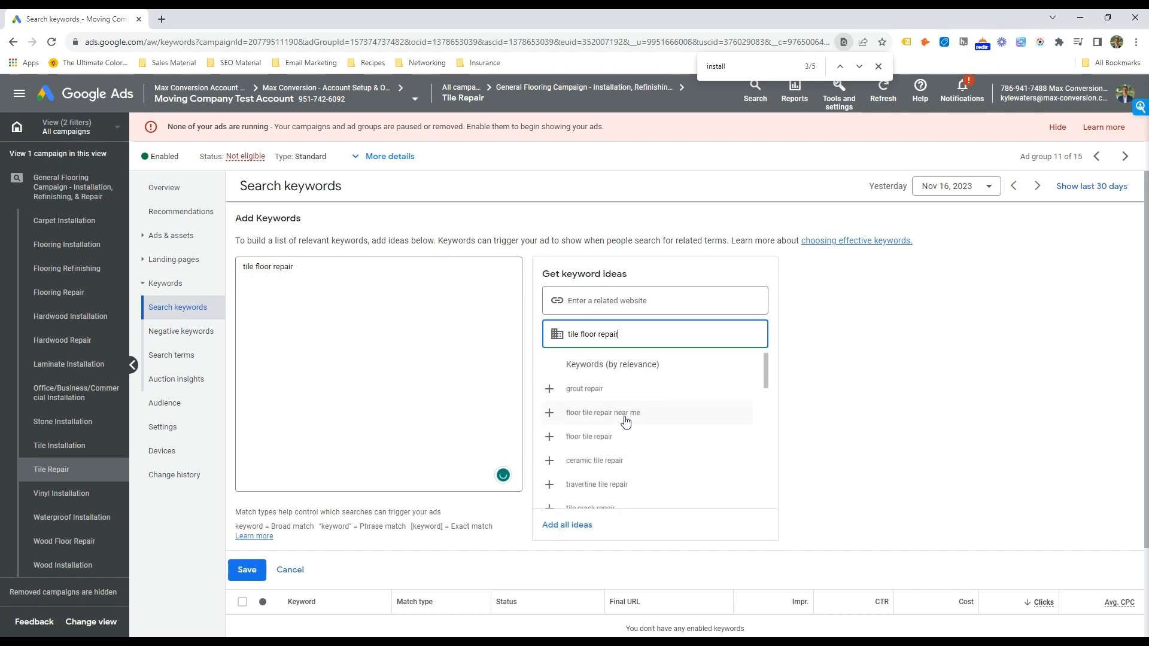
Step: Add the suggested keywords "floor tile repair near me", "floor tile repair" and "ceramic tile repair" to the list
click(626, 423)
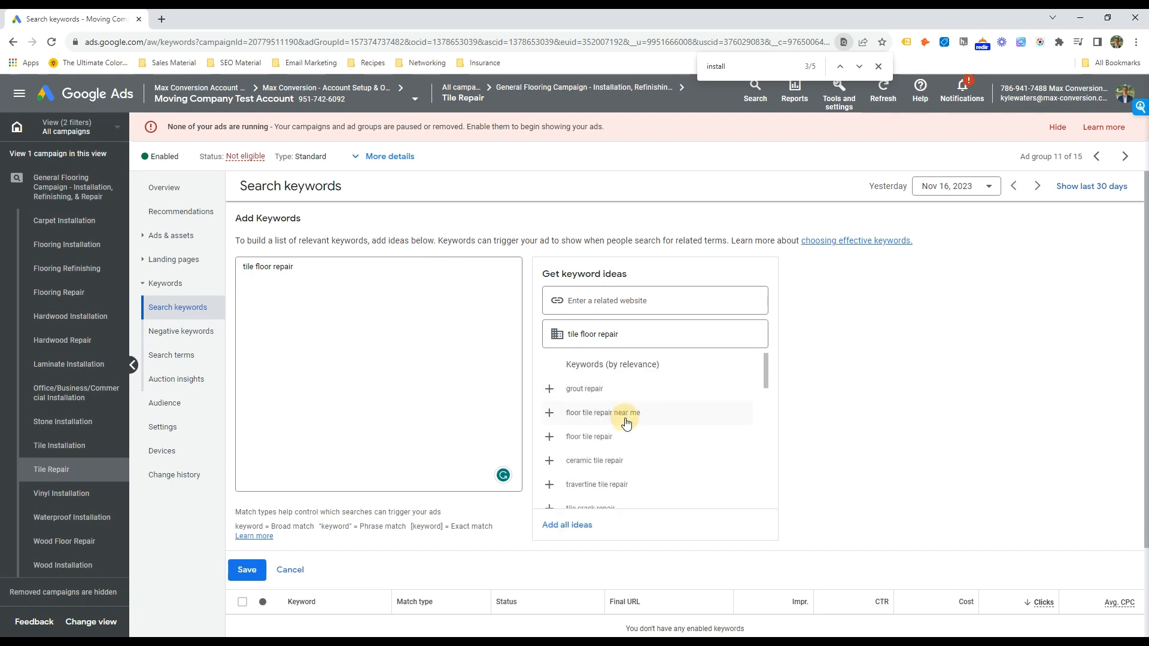
click(624, 422)
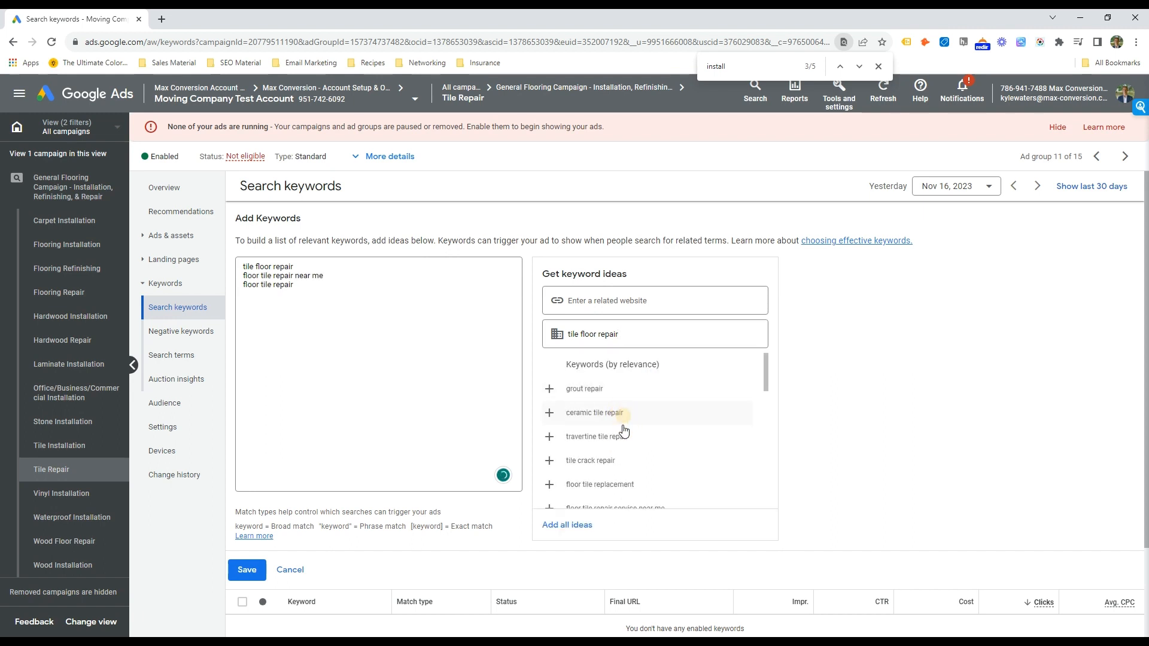
click(626, 424)
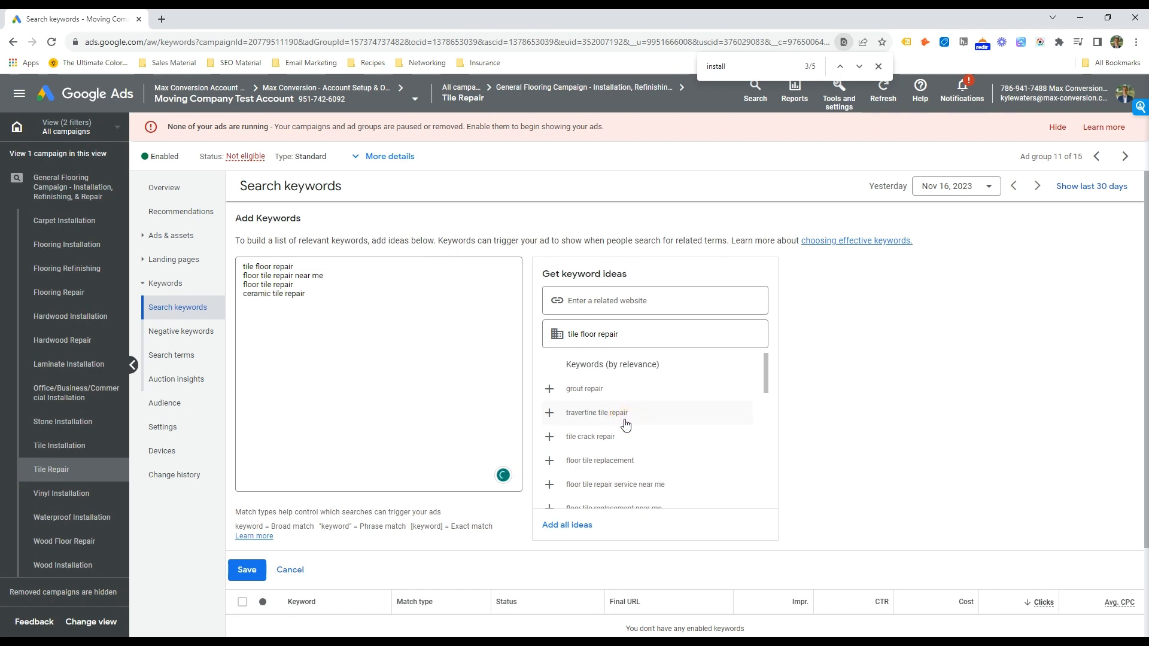
click(641, 461)
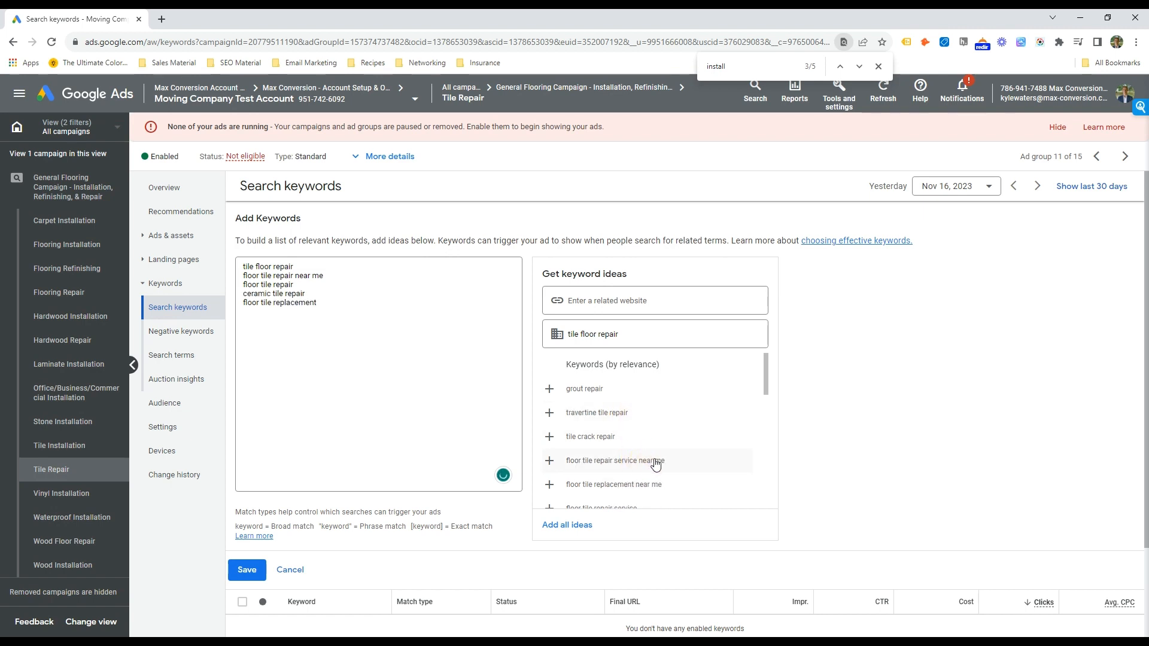
triple_click(293, 296)
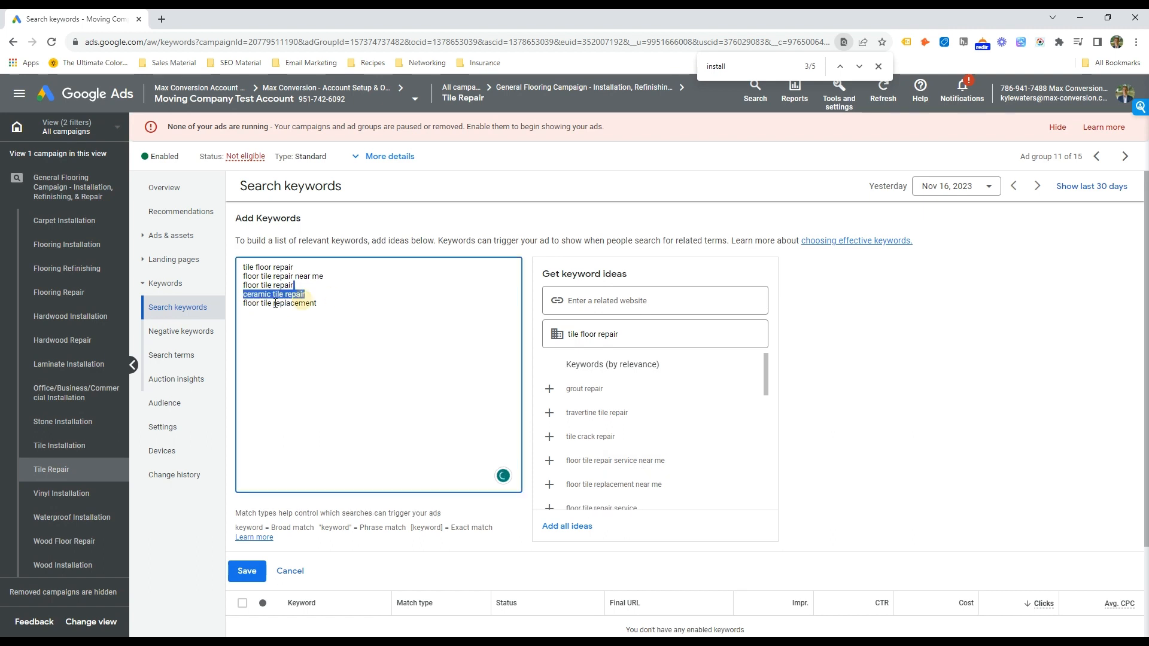
triple_click(265, 306)
key(BackSpace)
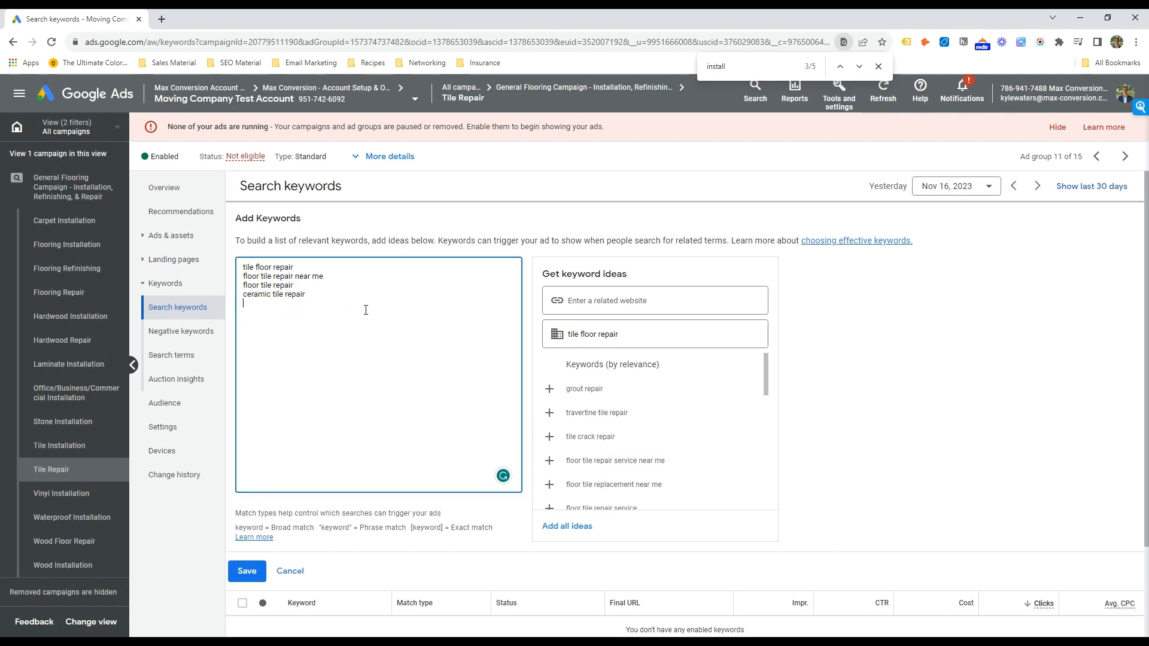
Step: Add the idea "floor tile repair service near me" and save the list with both "near me" keywords as exact match and the others as phrase match
click(634, 468)
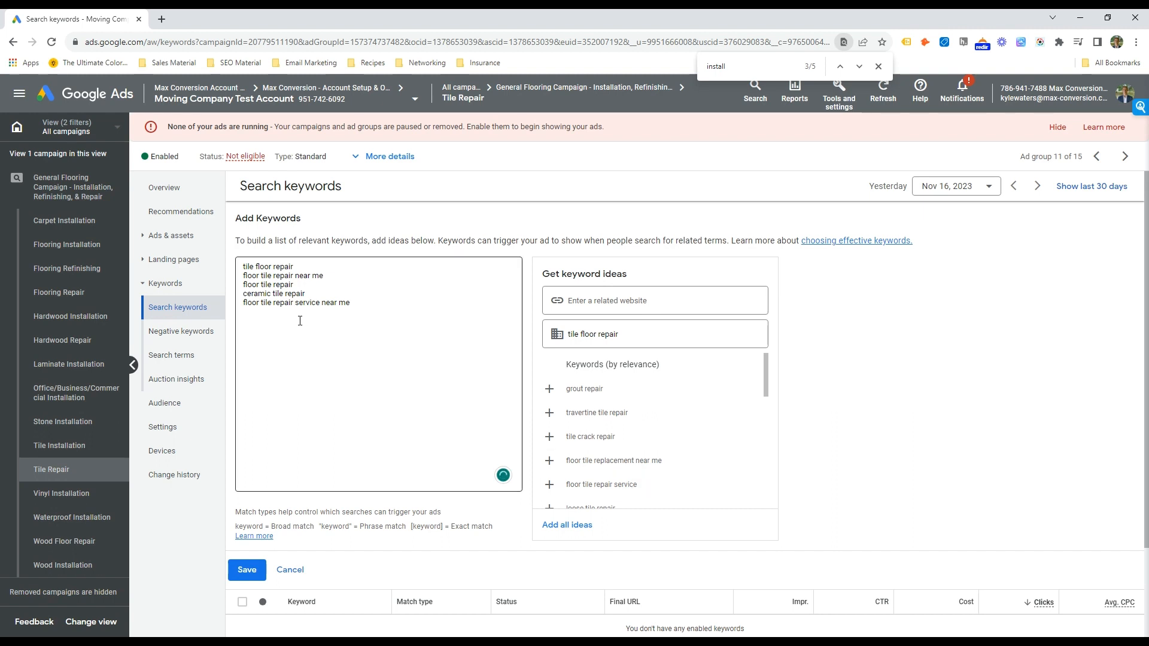
click(425, 312)
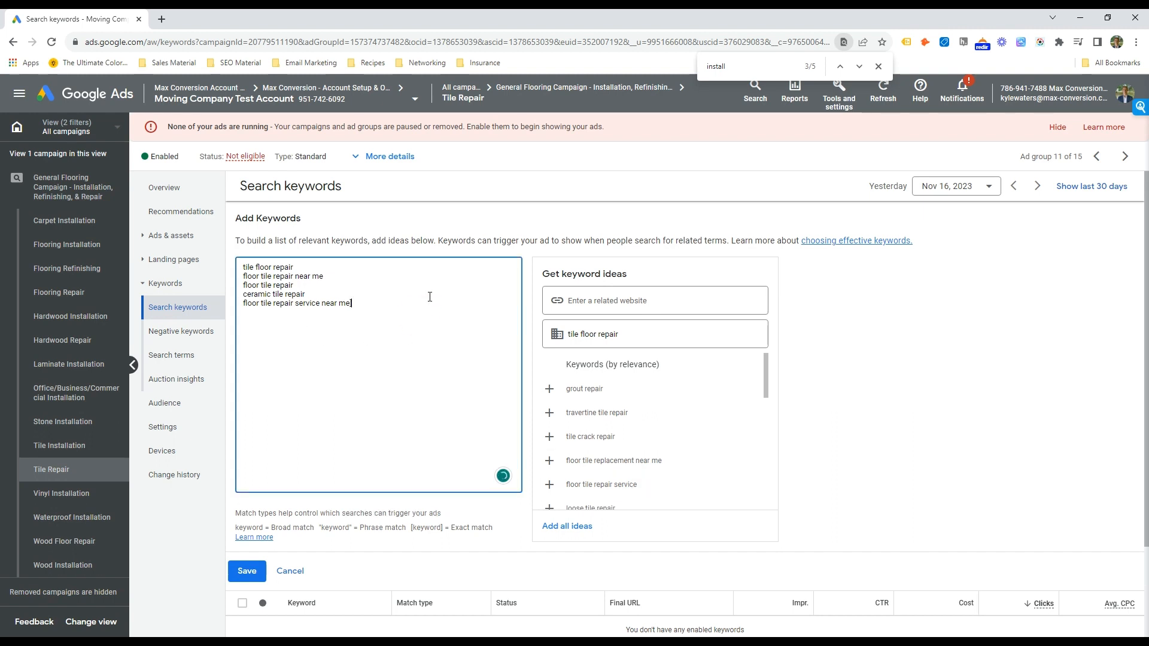
text(])
key(Home)
text([)
key(Right)
text(")
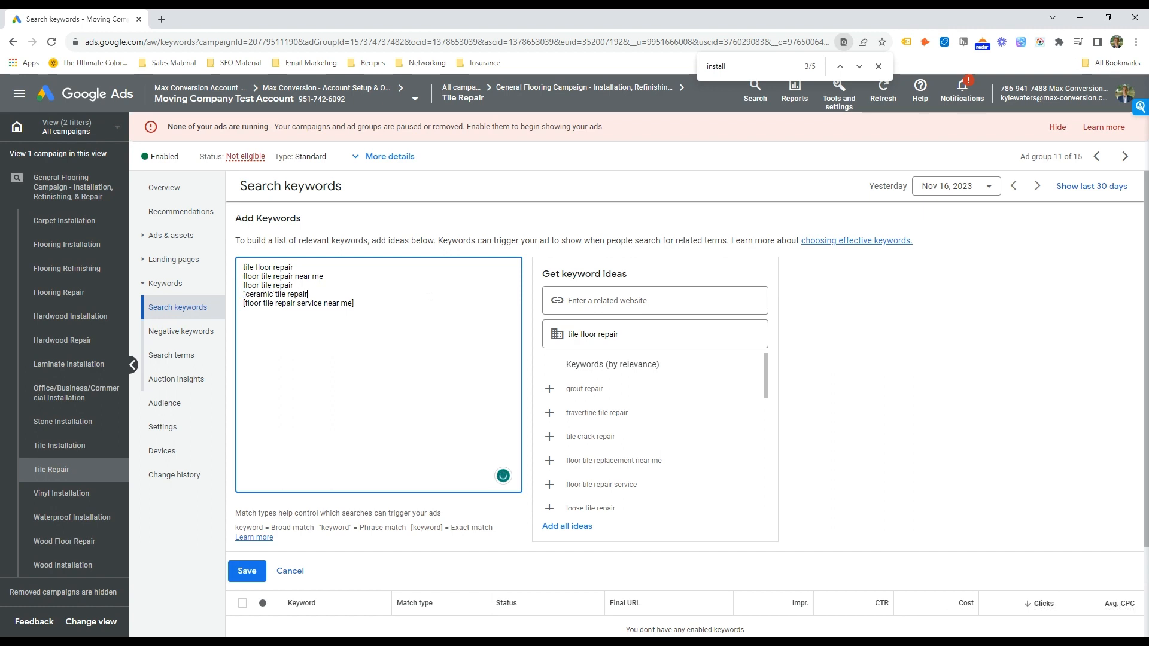
key(Right)
text(")
key(Up)
key(Up)
key(Home)
text(")
key(ctrl+Right)
key(ctrl+Left)
key(ctrl+Left)
key(Home)
text([)
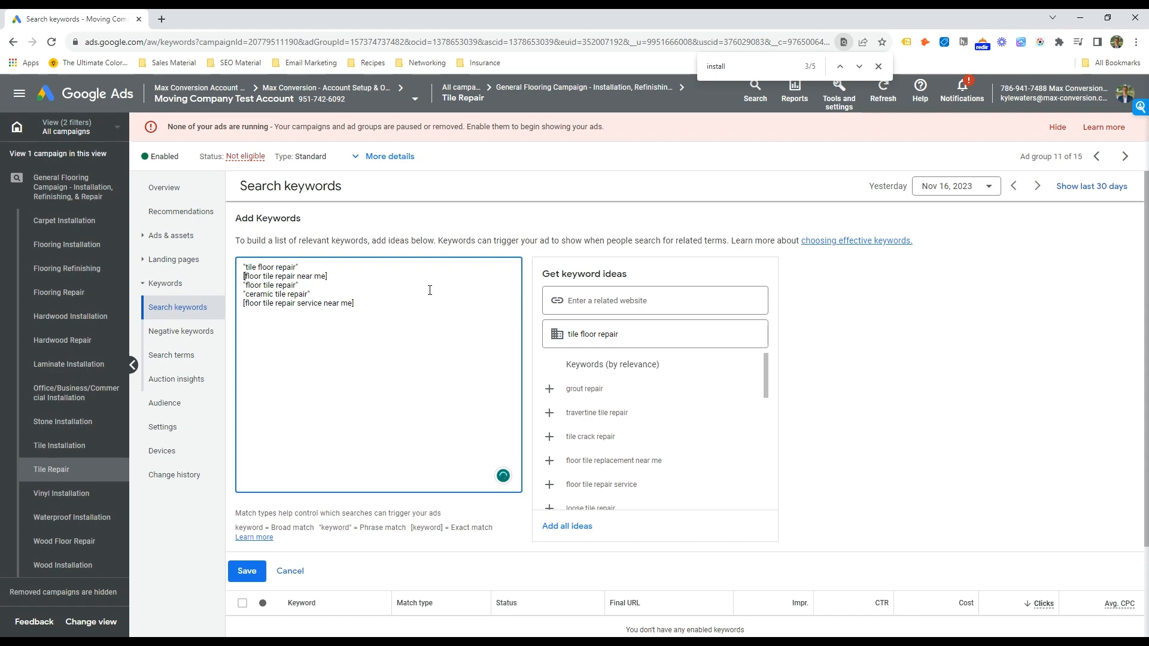
click(240, 570)
Step: Open the Tile Repair ad group's responsive search ad for editing and set the first display path field to "Tile"
click(184, 236)
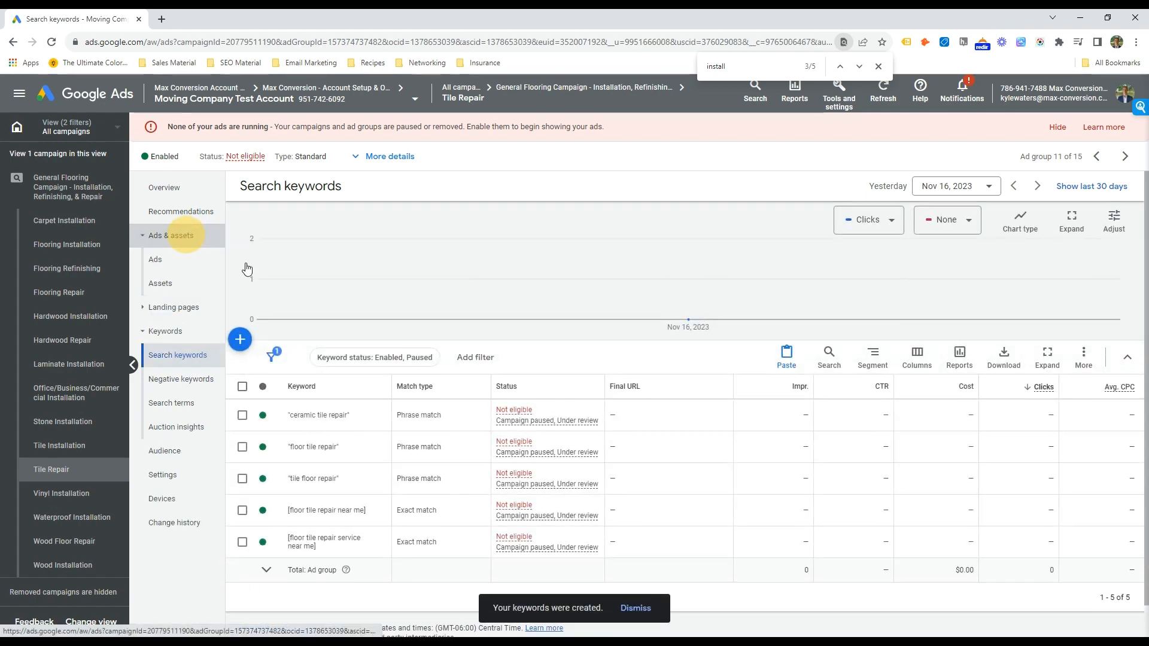
click(469, 428)
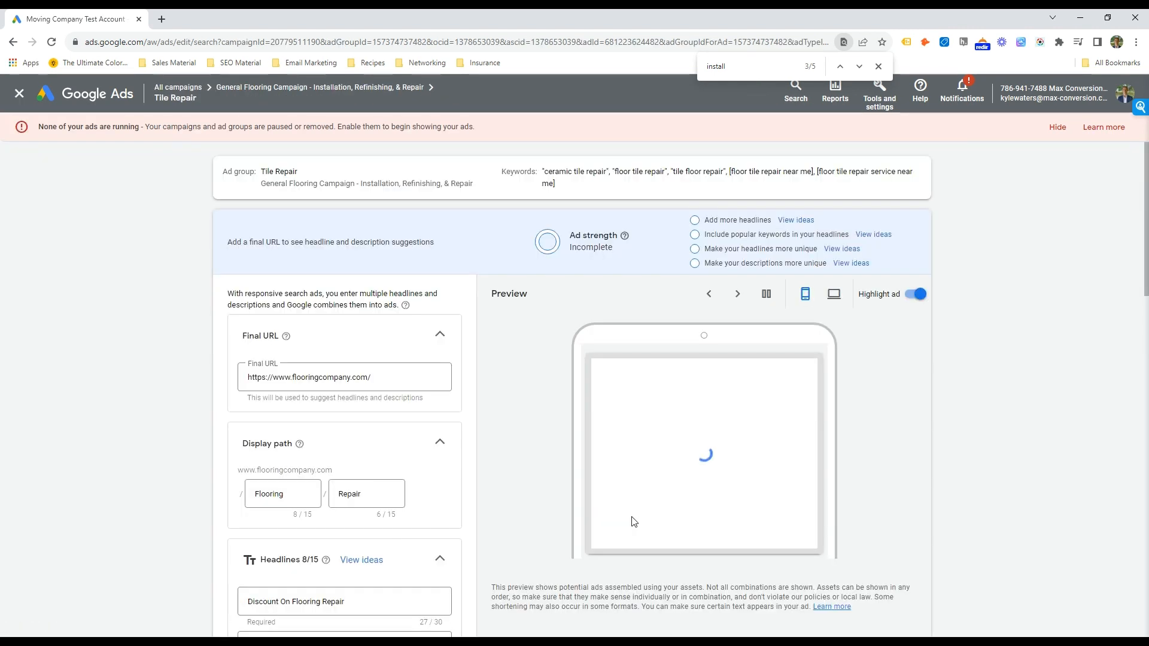
double_click(287, 506)
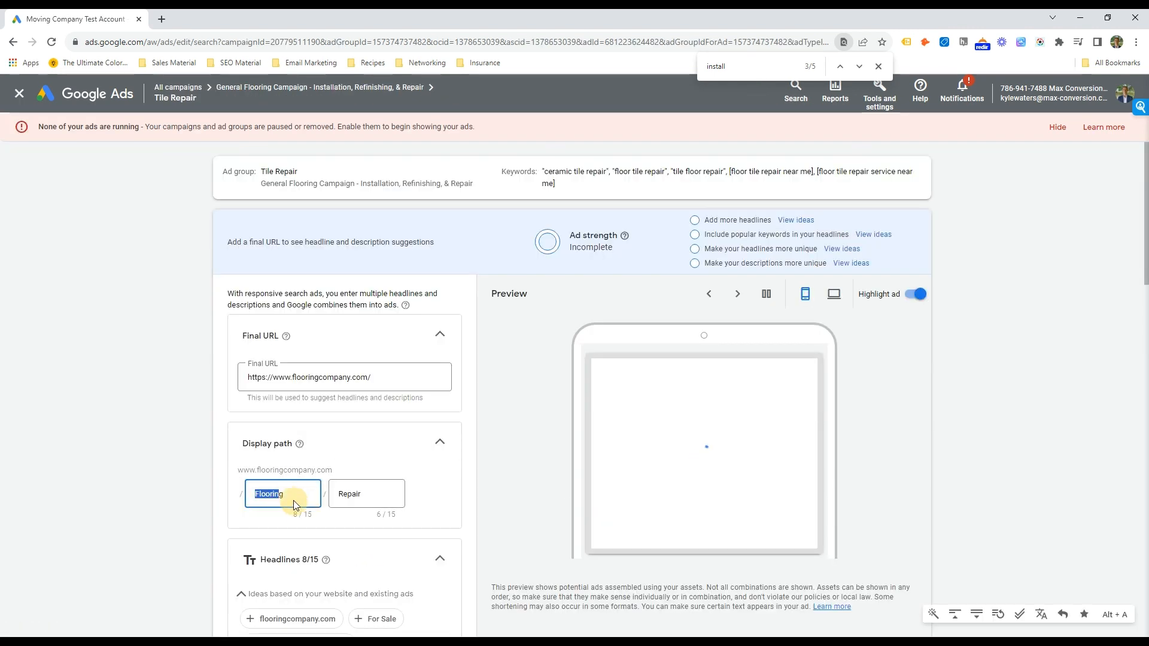
text(Tile)
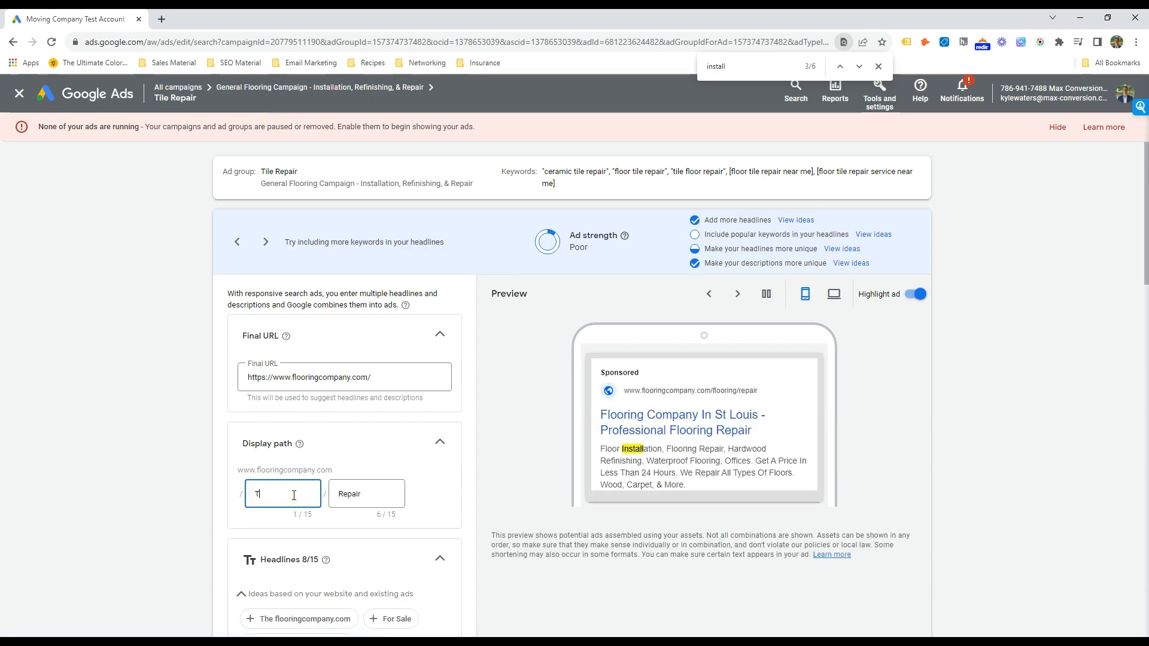
key(Tab)
scroll(302, 473, down, 7)
scroll(298, 317, up, 4)
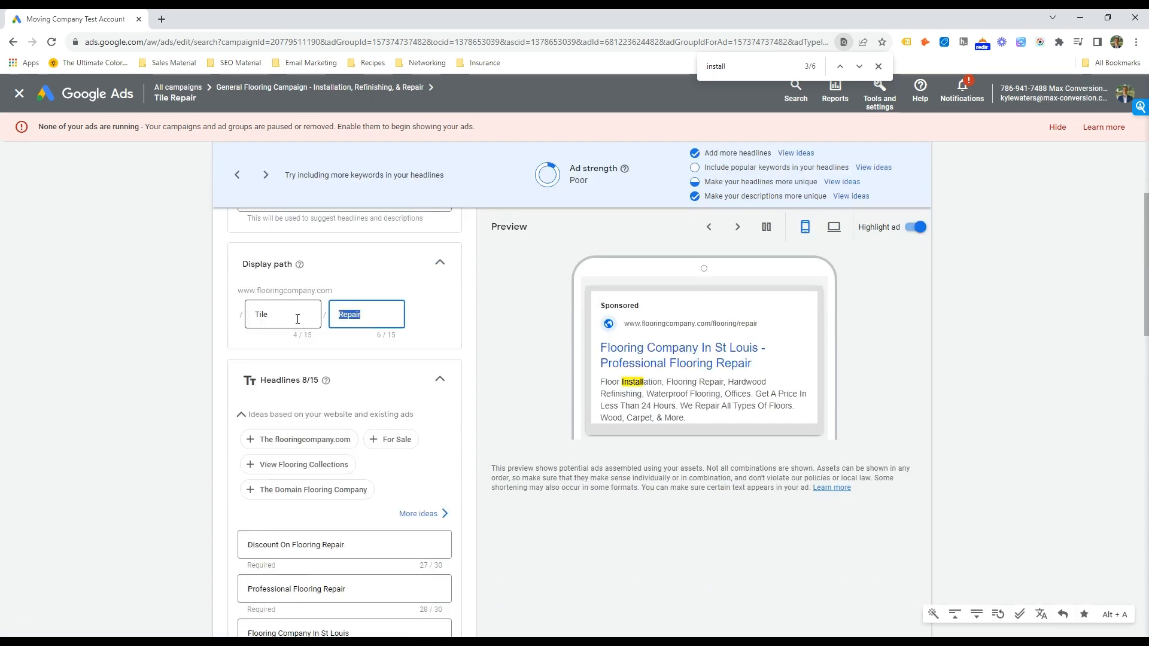
double_click(287, 314)
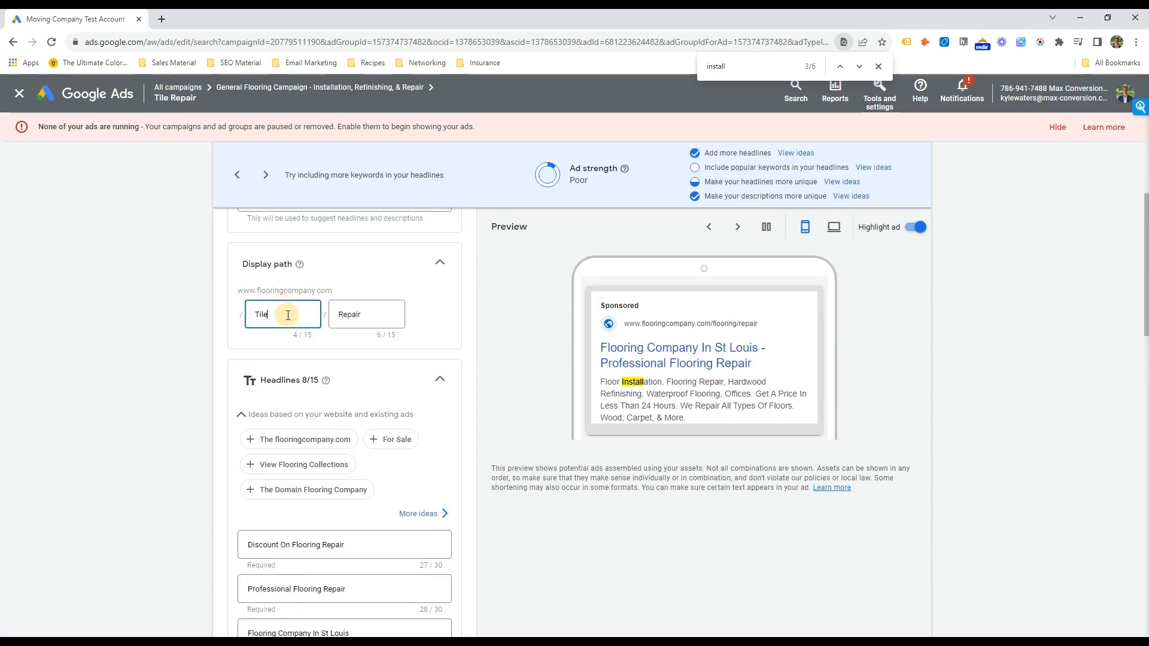
Step: Change the first two headlines to "Discount On Tile Floor Repair" and "Professional Tile Repair"
double_click(294, 545)
text(Tile Floor)
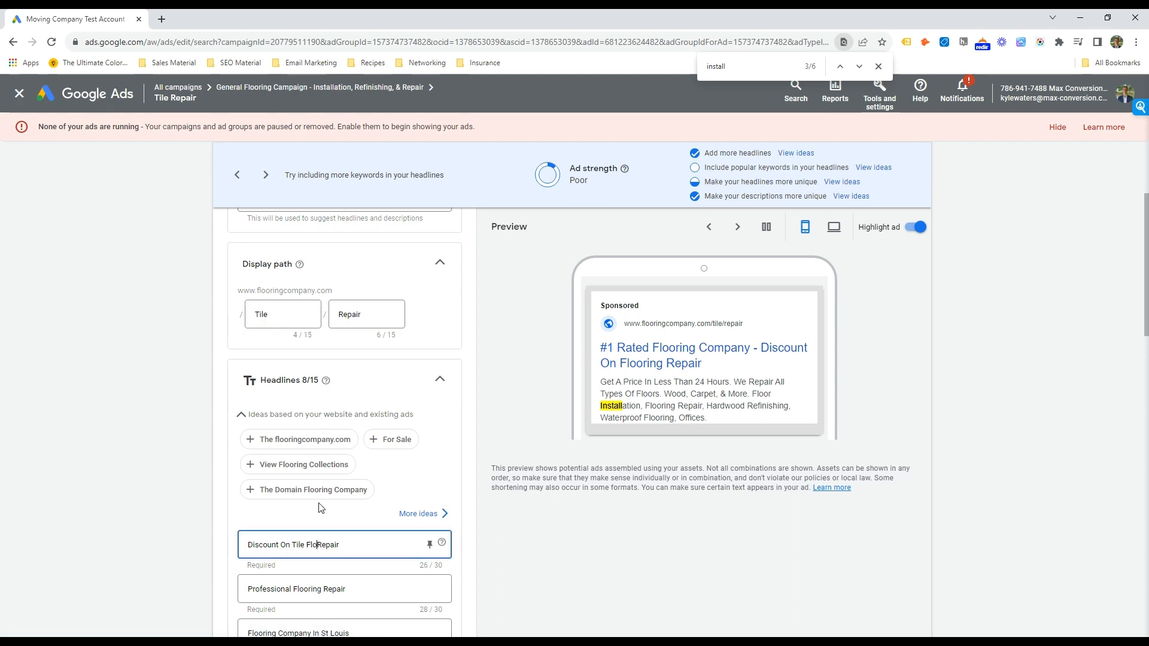
scroll(316, 507, down, 3)
double_click(313, 409)
text(Tile)
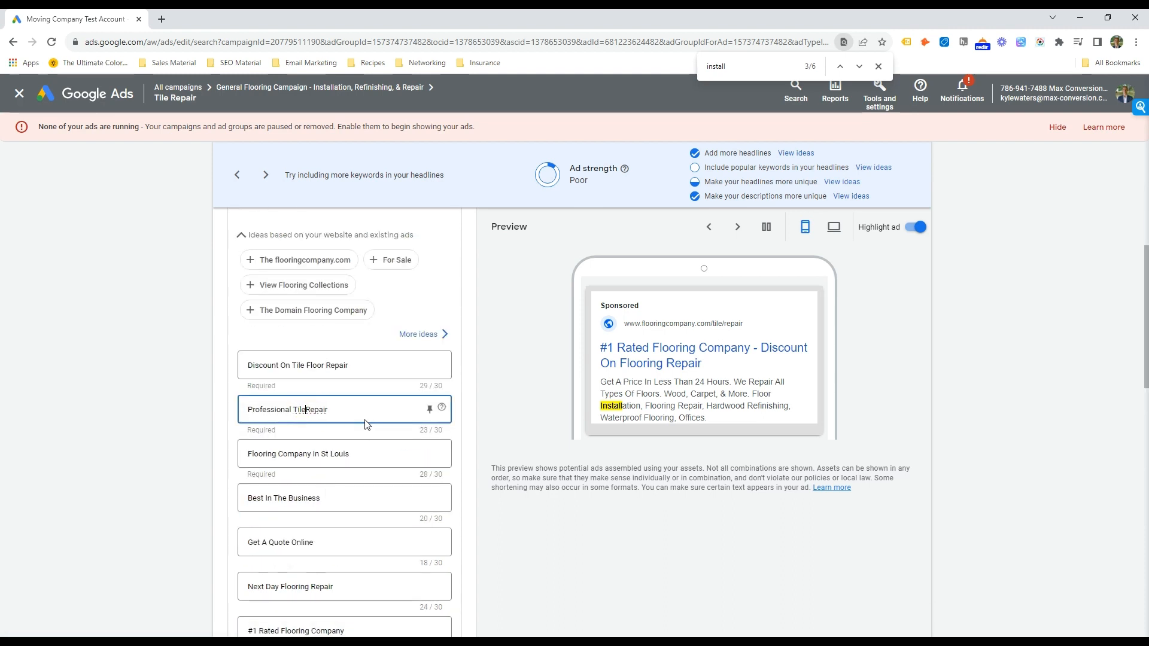
Step: Add the headline "Tile Repair in St Louis" in the first empty headline field
scroll(309, 413, down, 1)
scroll(306, 416, down, 4)
click(306, 416)
text(Tile)
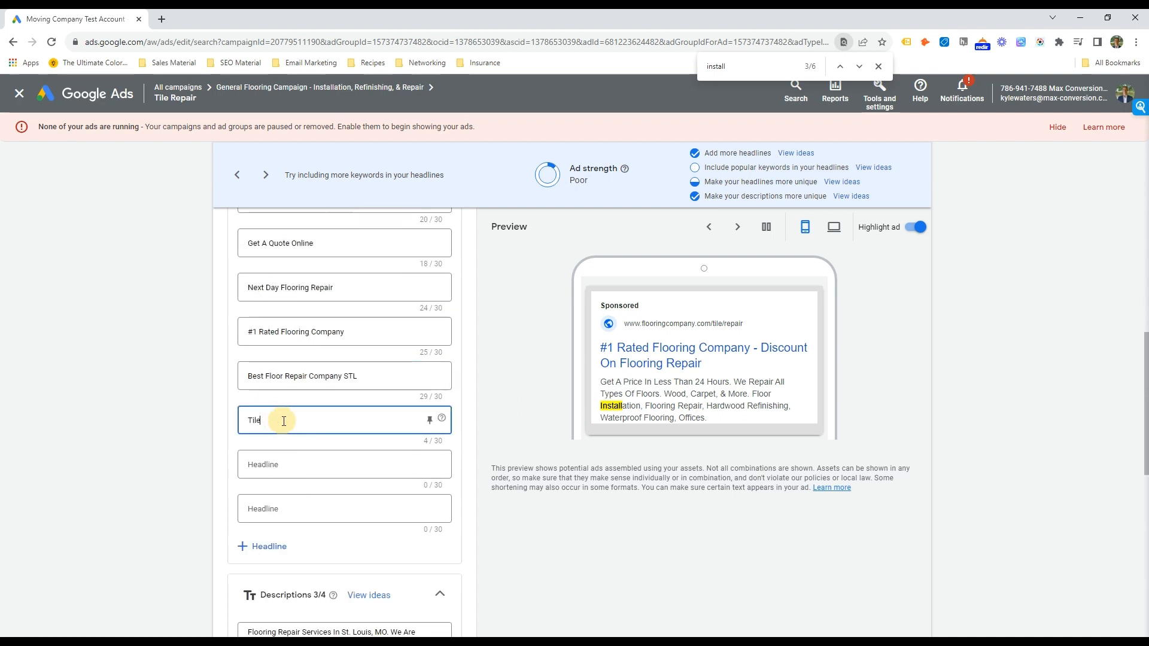
text( Repair)
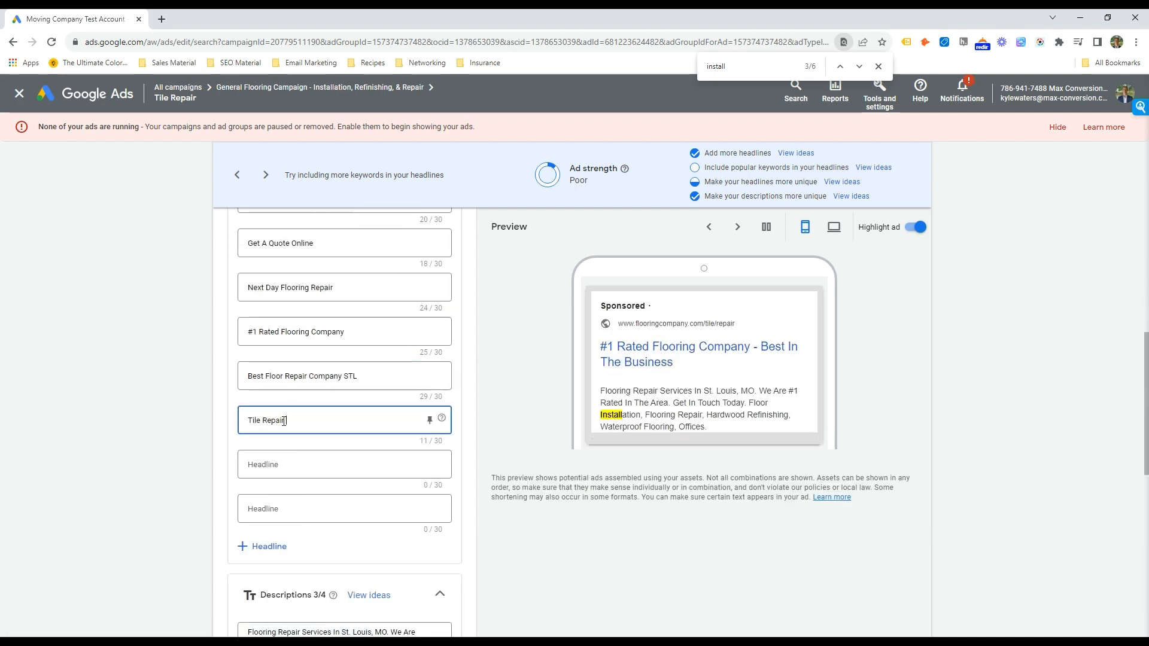
text( in St Louis)
Step: Begin the first description with "Tile Floor Repair Services", remove its closing "Get In Touch Today" to fit the limit, and save the ad
scroll(305, 437, down, 1)
click(264, 569)
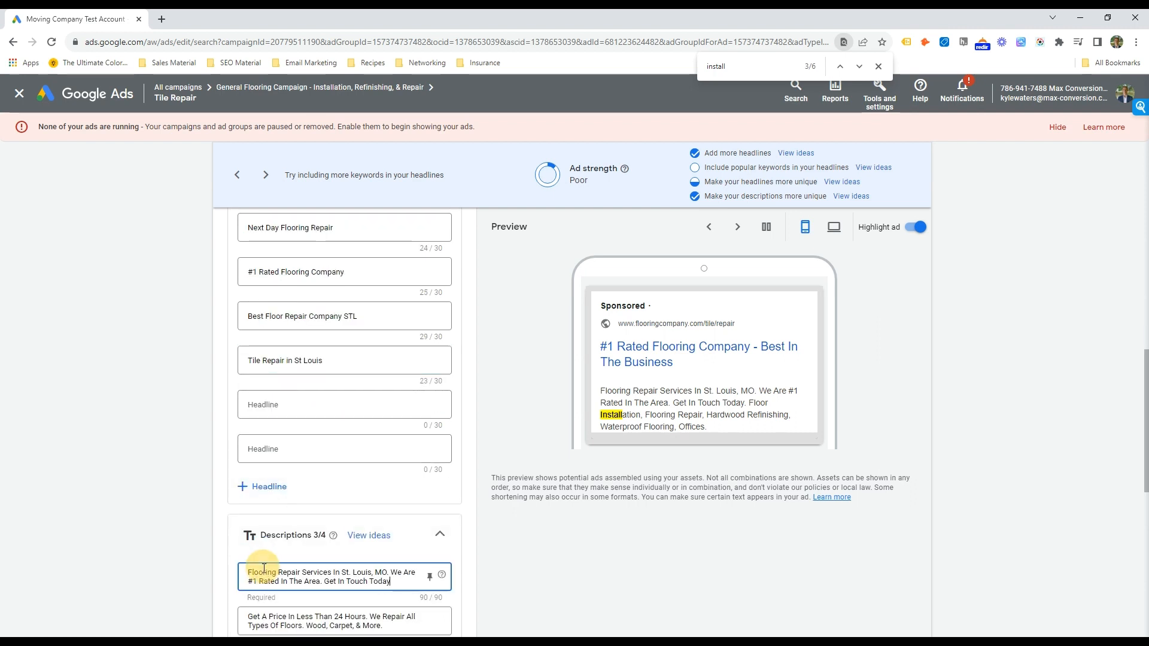
double_click(264, 572)
text(Tile )
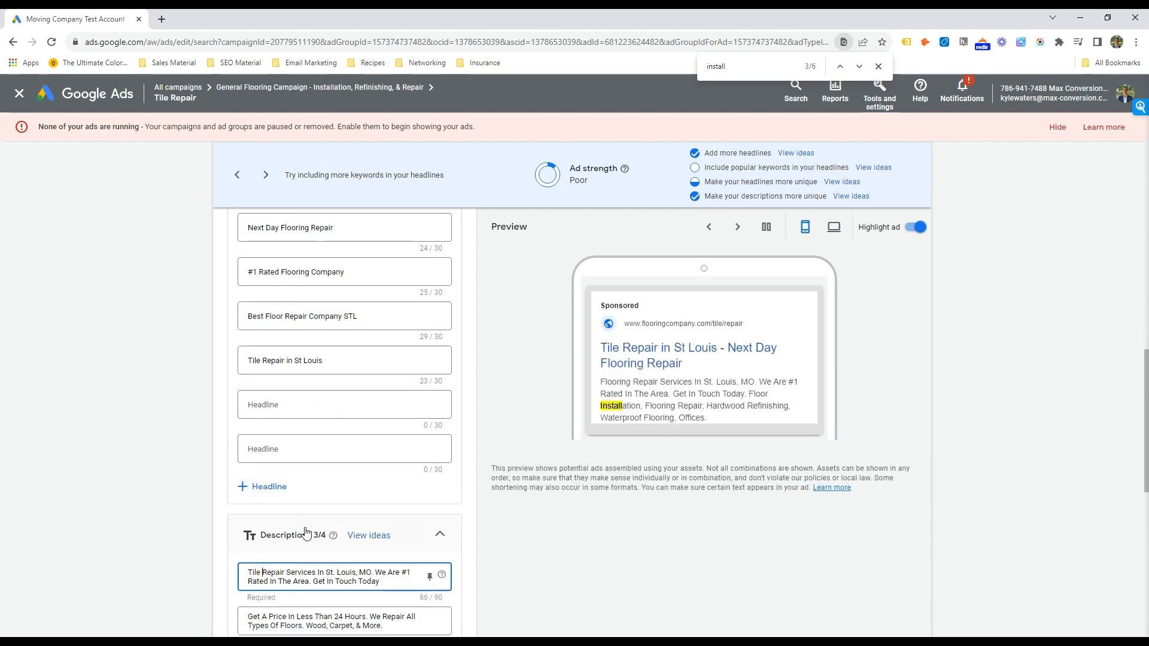
text(Floor)
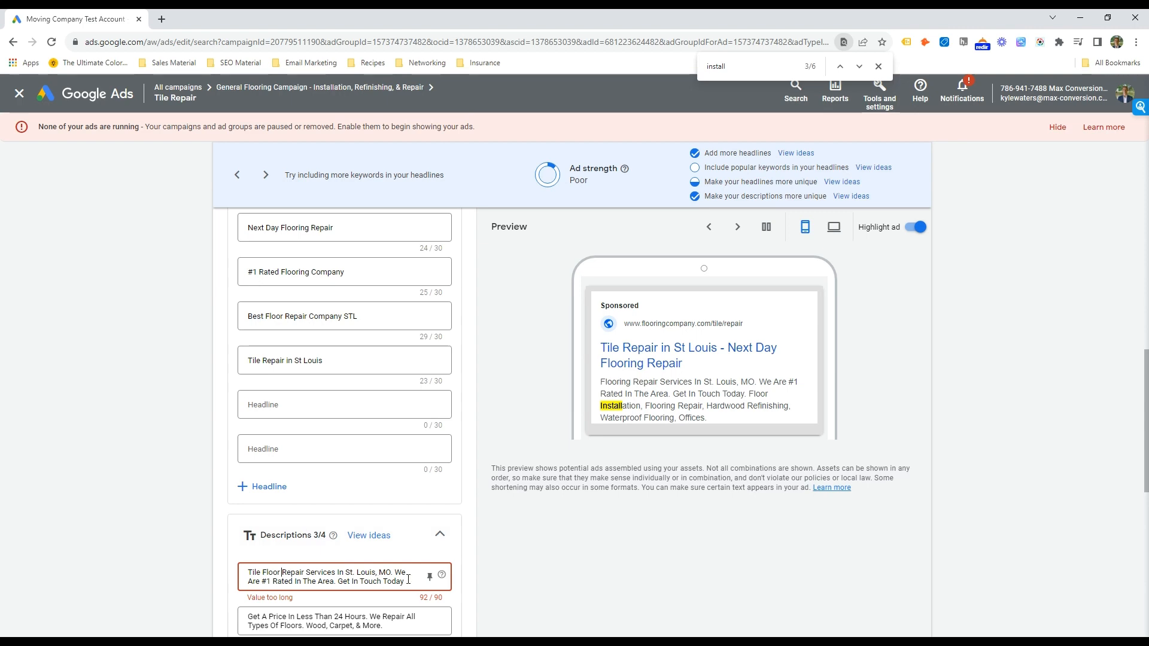
drag(409, 580, 337, 582)
key(BackSpace)
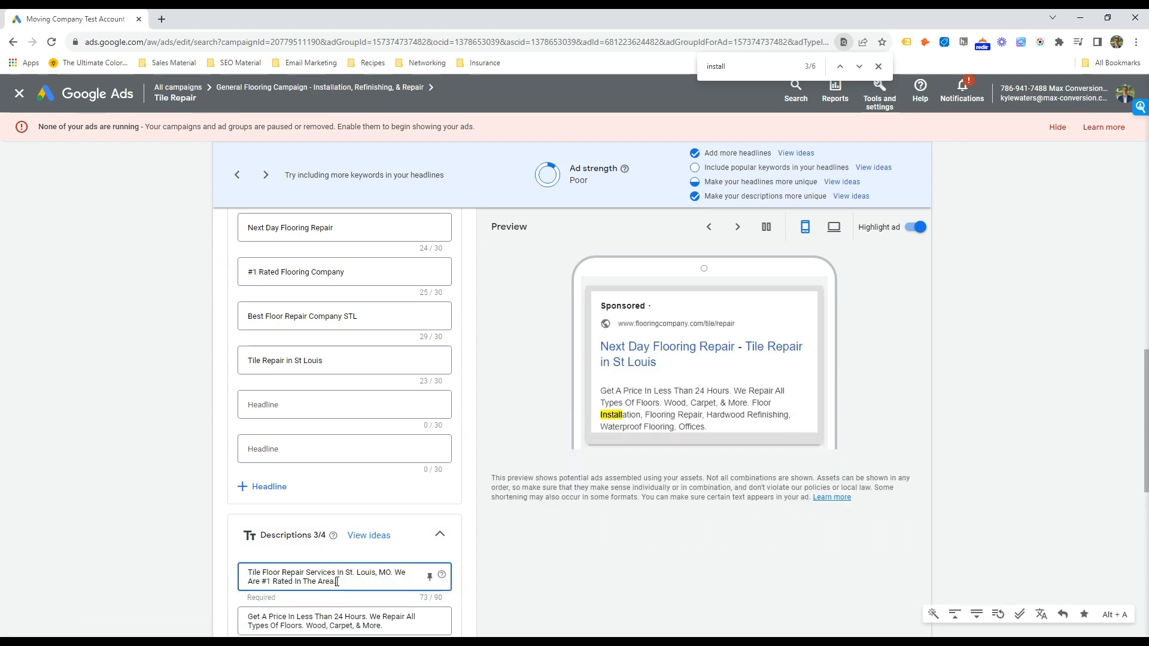
scroll(337, 582, down, 10)
click(237, 605)
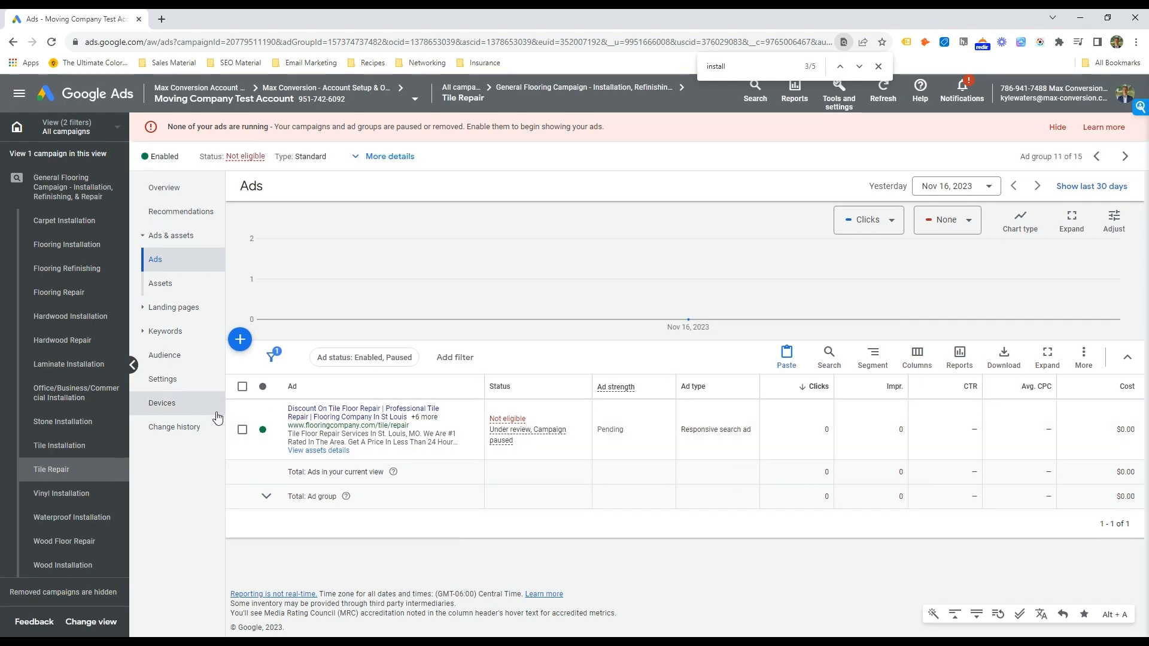
Step: Remove all the copied flooring repair keywords from the Hardwood Repair ad group
click(184, 337)
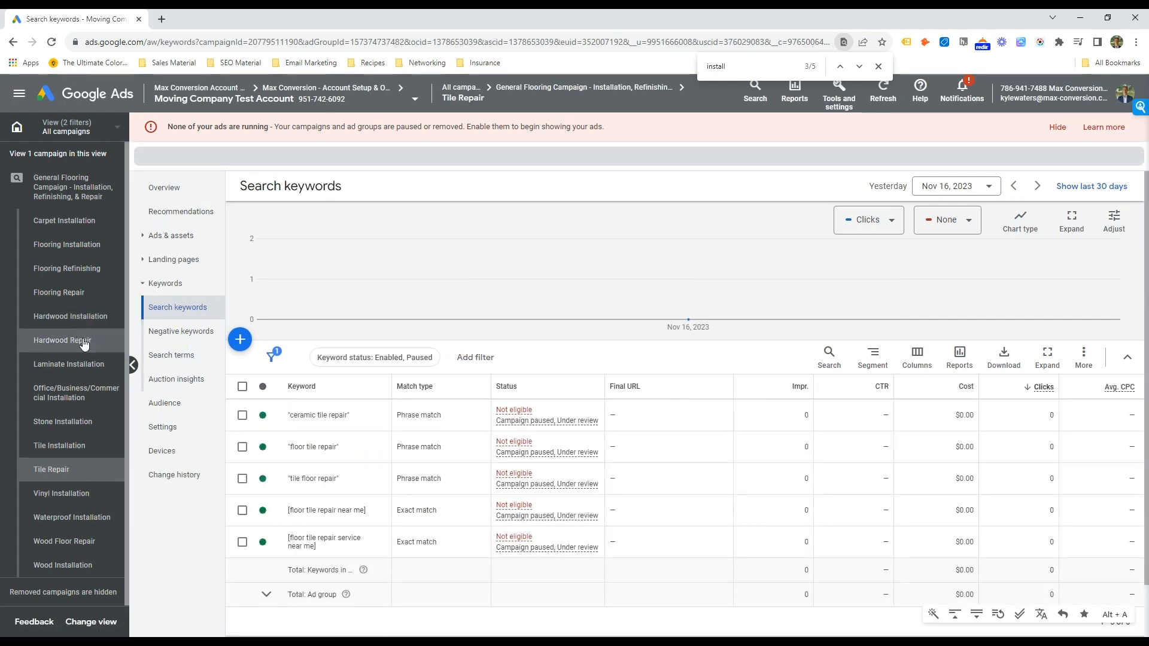
click(84, 341)
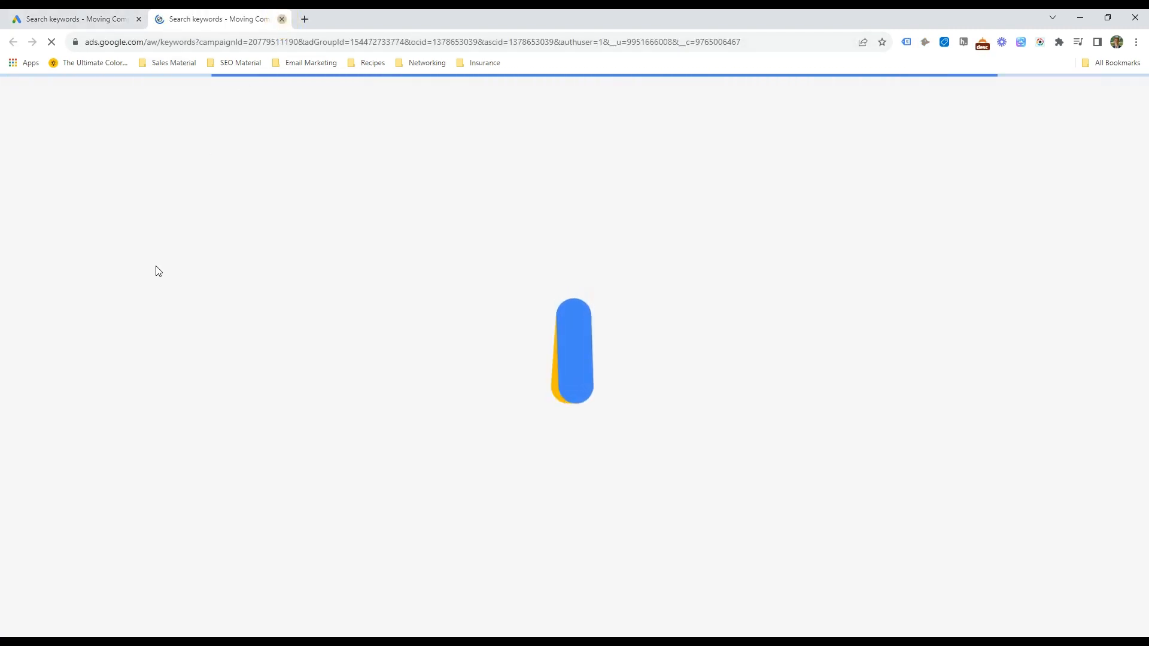
key(ctrl+w)
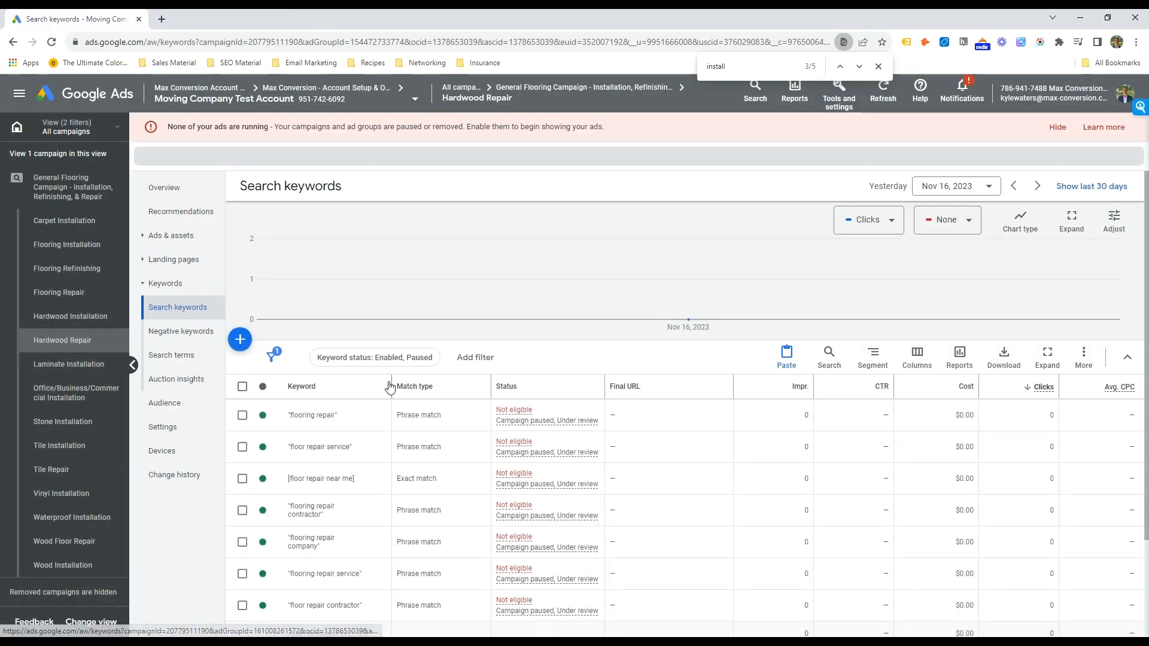
click(242, 386)
click(321, 358)
click(239, 326)
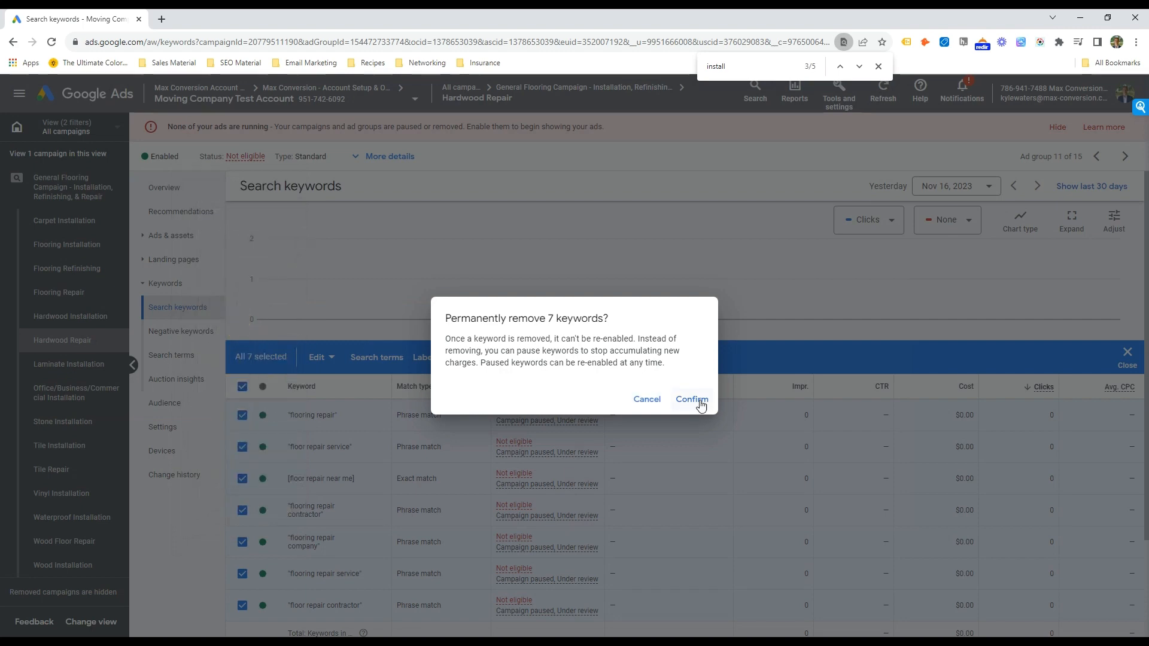
click(692, 400)
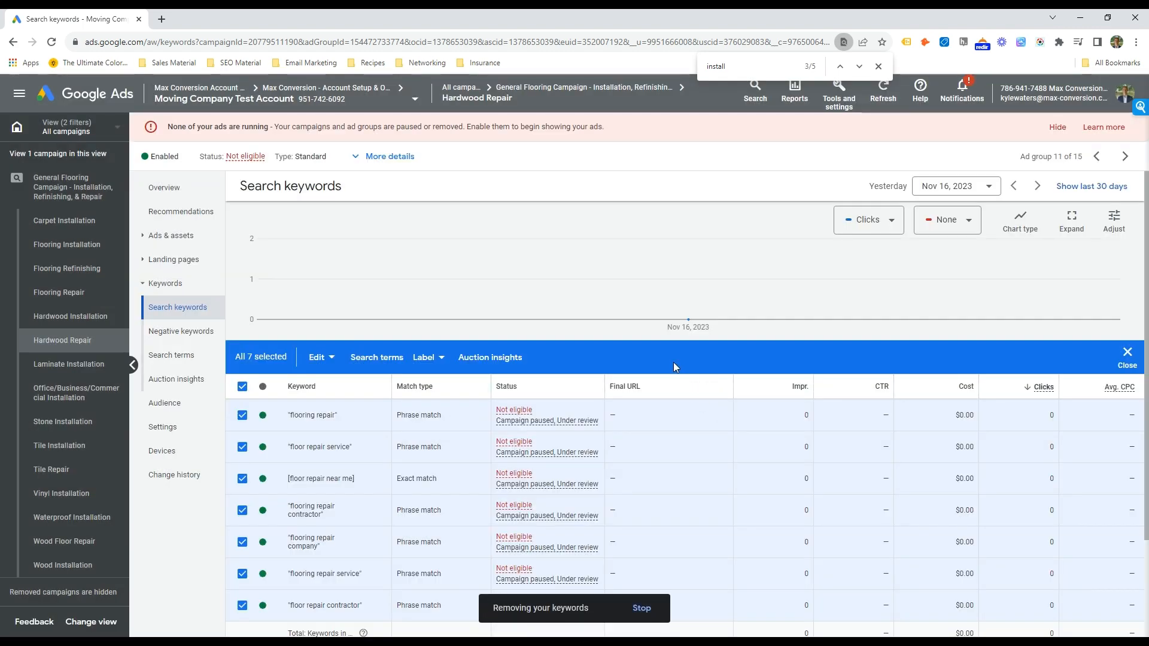
Step: Start a new keyword list for Hardwood Repair with "Hardwood" and look up keyword ideas for "Hardwood repair"
click(683, 432)
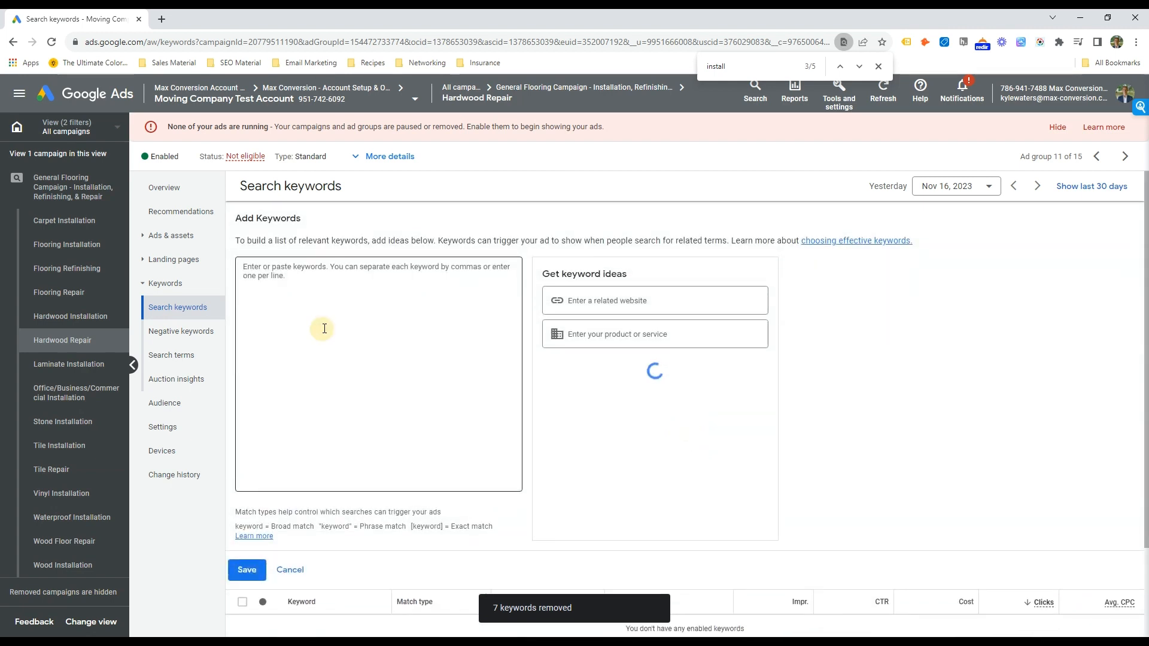
click(324, 328)
text(Hardwood)
click(559, 334)
text(Hardwood)
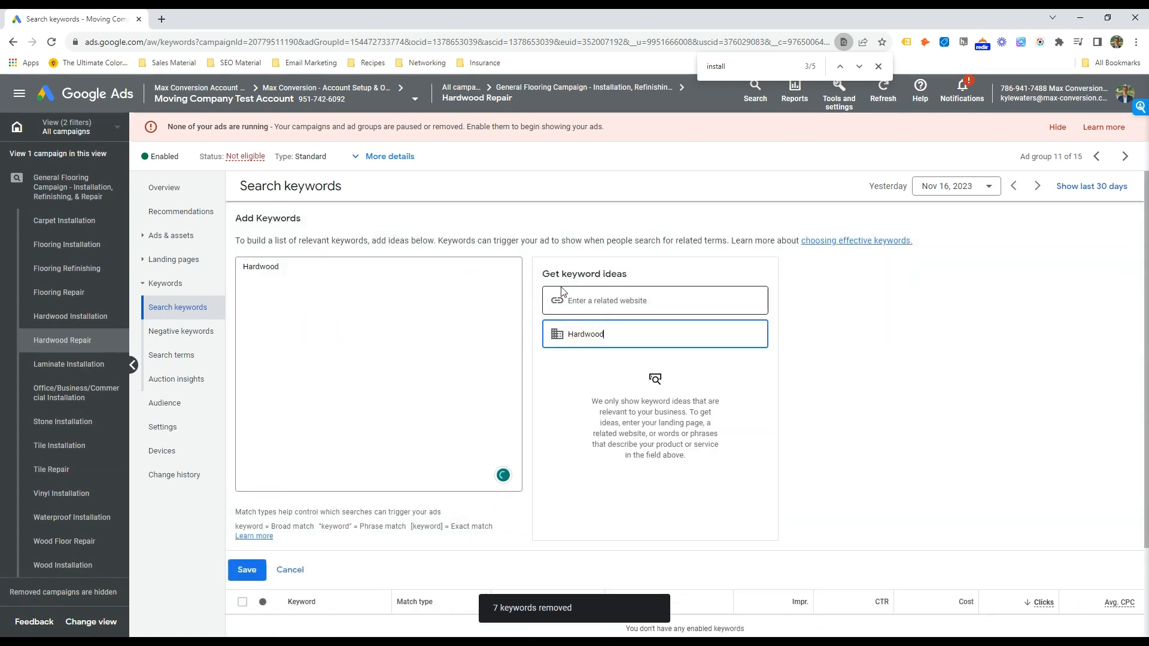
text( repair)
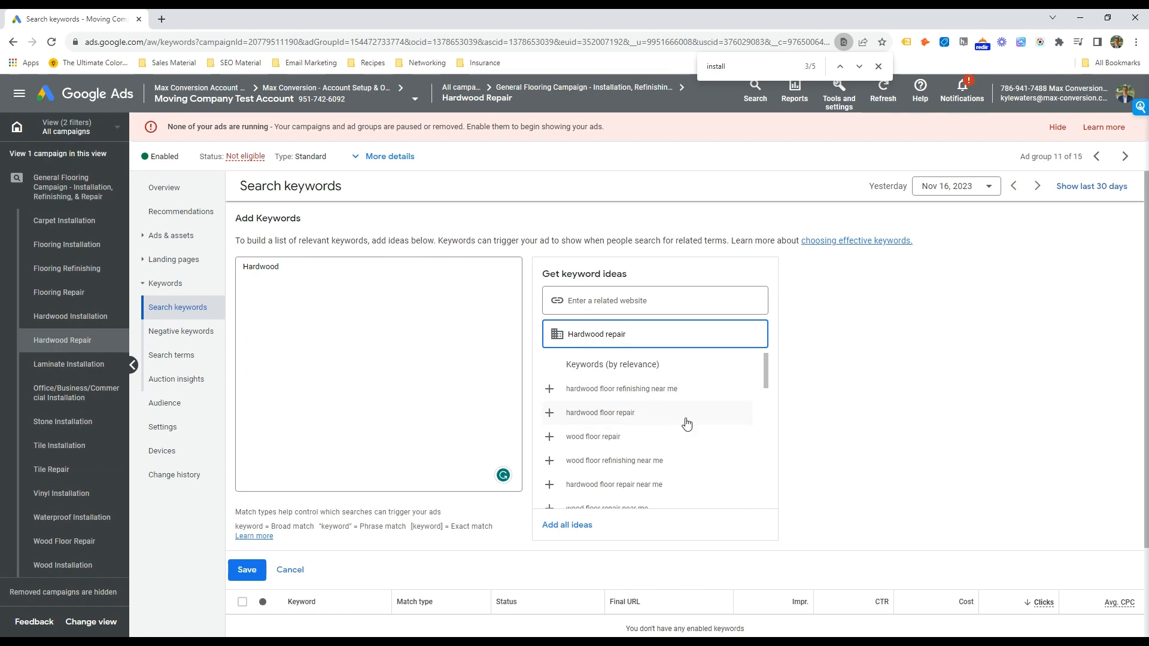
Step: Add the suggested keyword "hardwood floor repair" and delete the incomplete "Hardwood" entry from the list
click(635, 413)
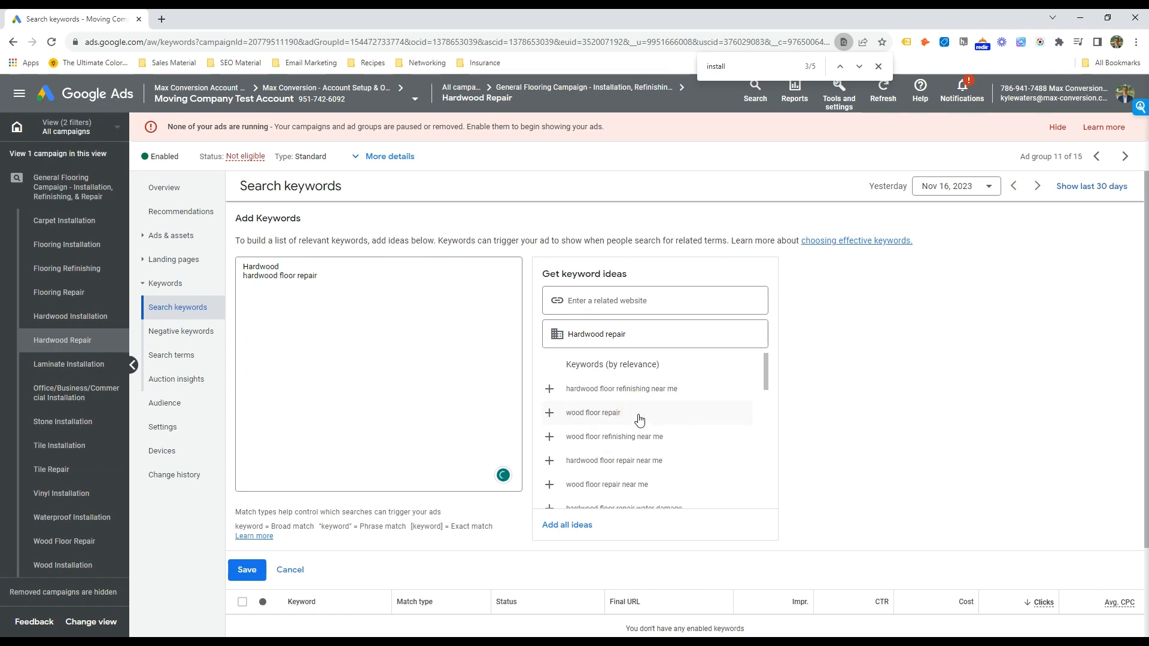
click(286, 265)
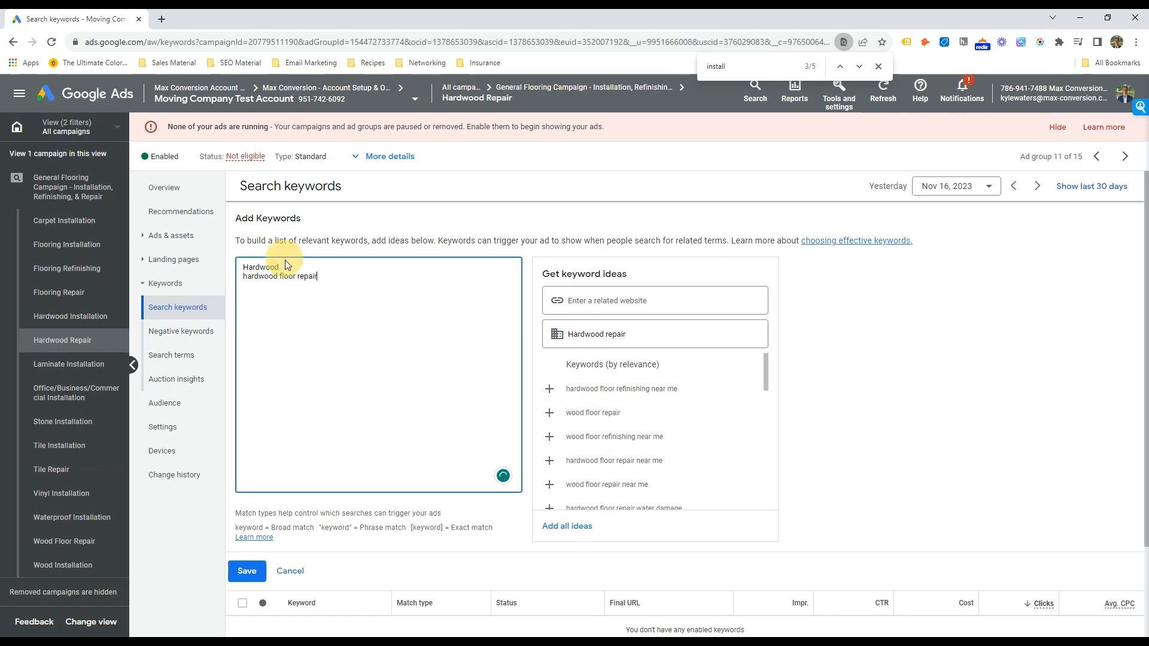
double_click(263, 267)
key(BackSpace)
key(Delete)
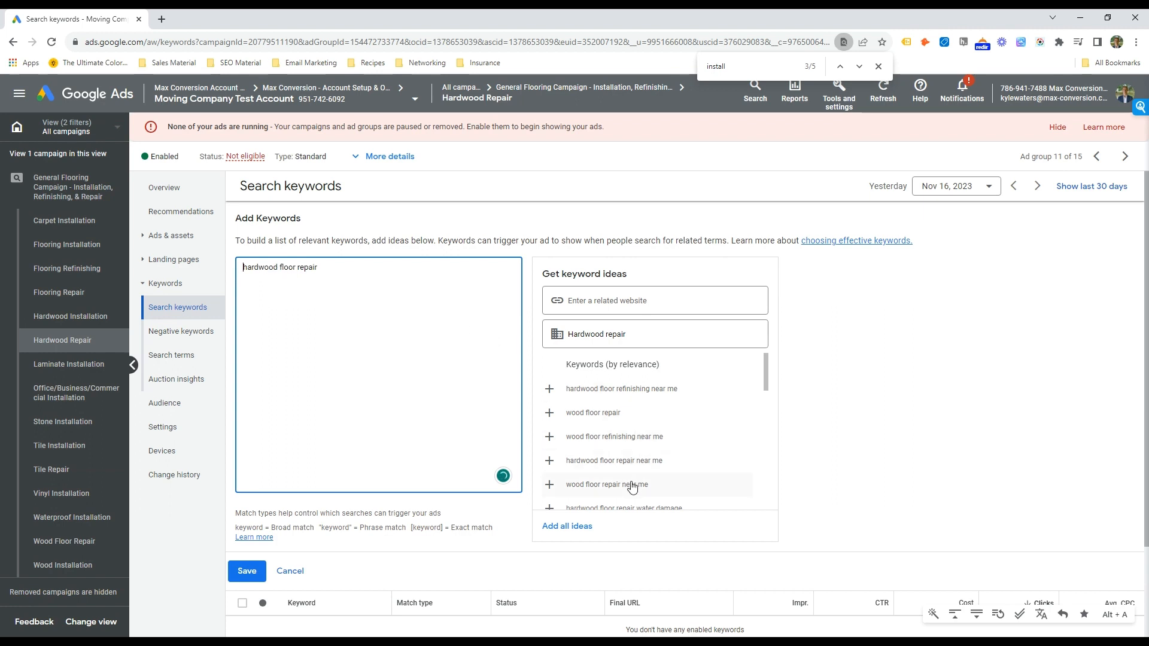
Step: Add the keyword ideas "hardwood floor repair near me" and "hardwood repair near me" to the list
click(630, 462)
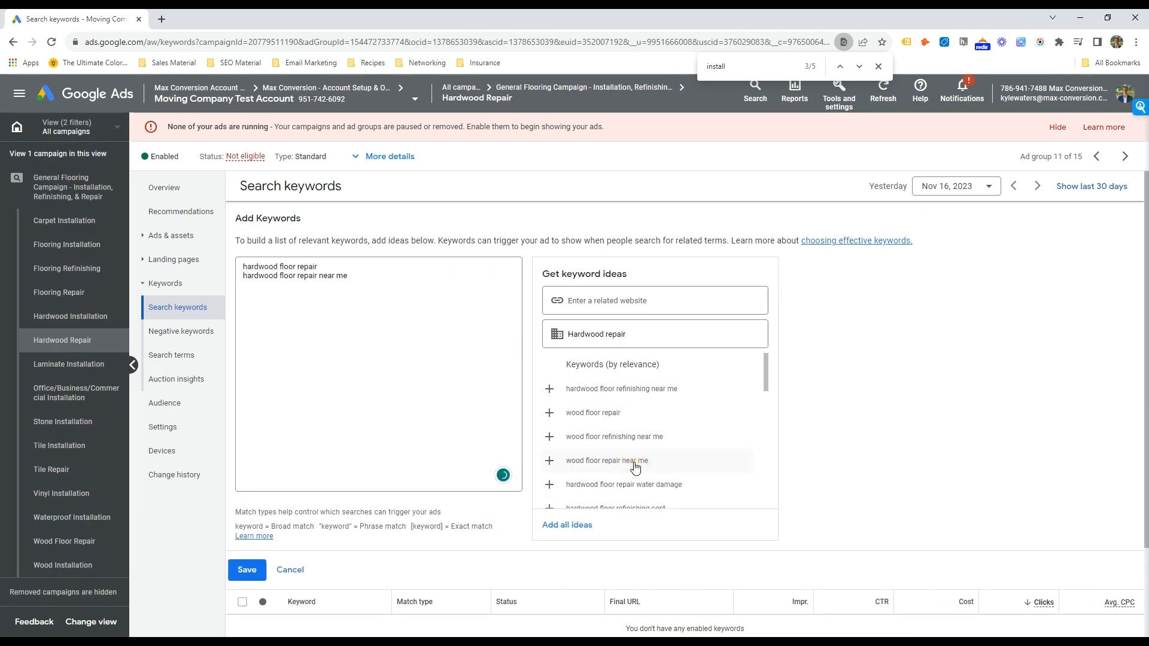
scroll(636, 468, down, 2)
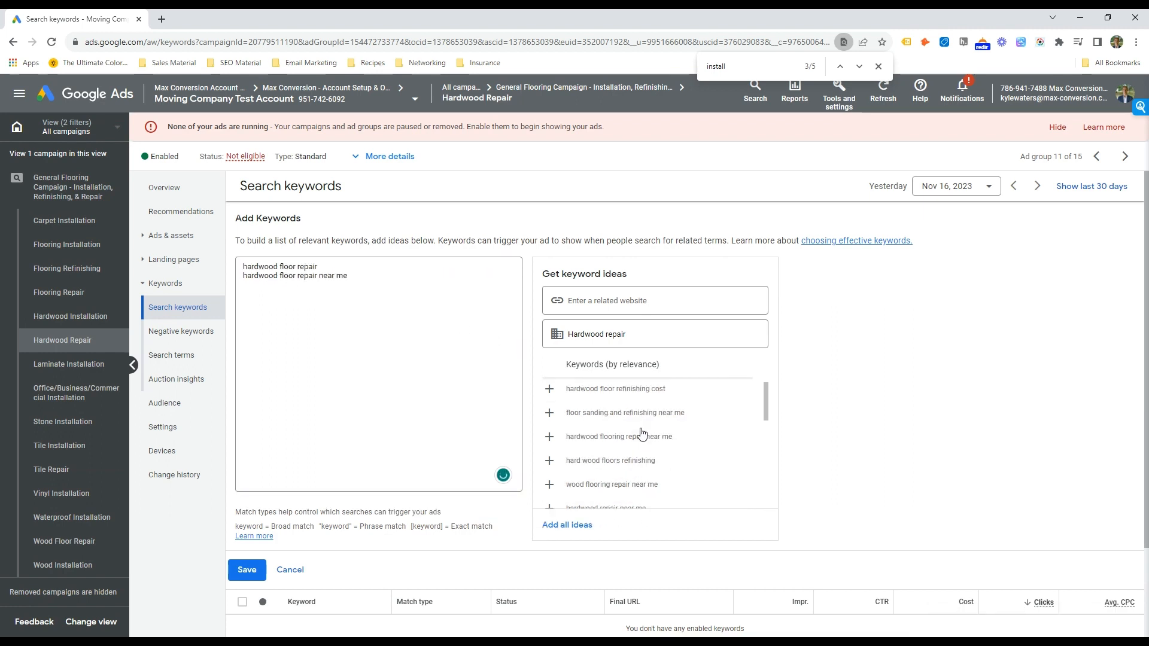
scroll(642, 436, down, 1)
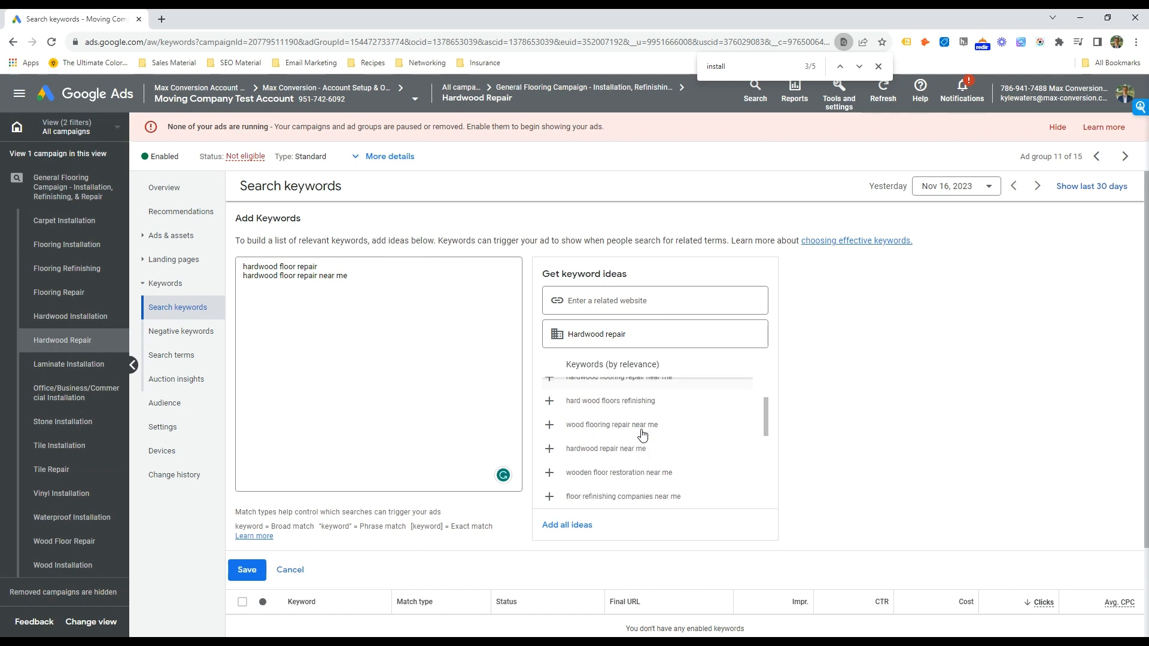
scroll(642, 434, down, 1)
click(639, 411)
Step: Add "hardwood repair" and save the list with both "near me" keywords as exact match and the others as phrase match
click(456, 326)
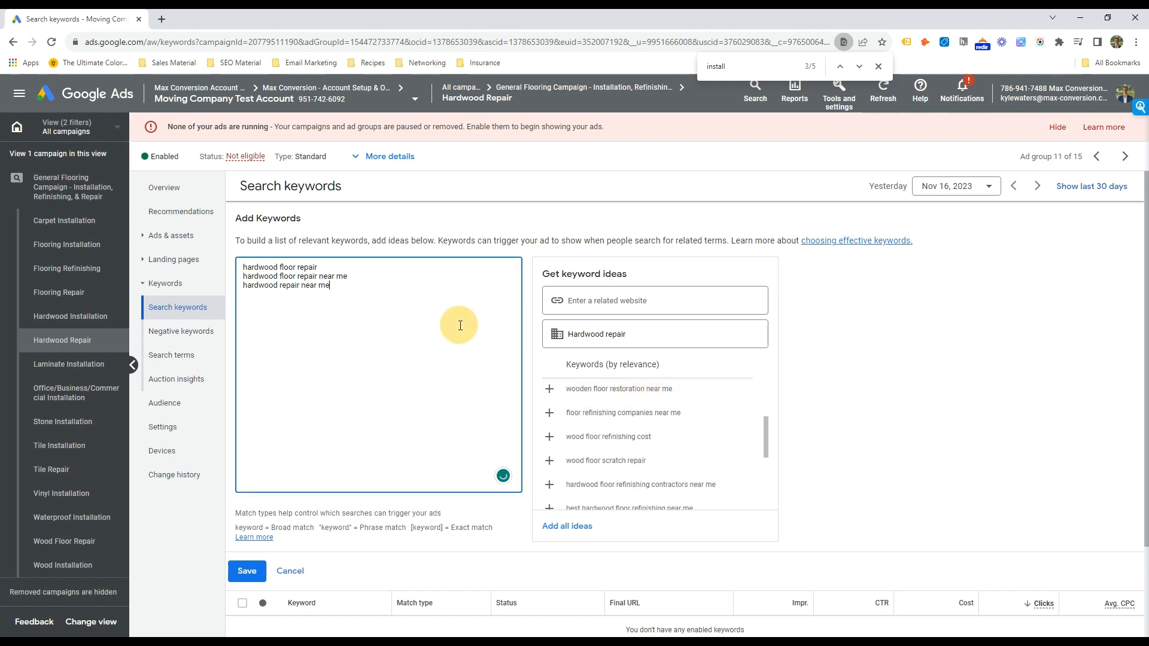
key(Return)
text(hardwood repair)
key(Up)
key(Home)
text("")
key(Up)
text([)
key(Up)
key(Home)
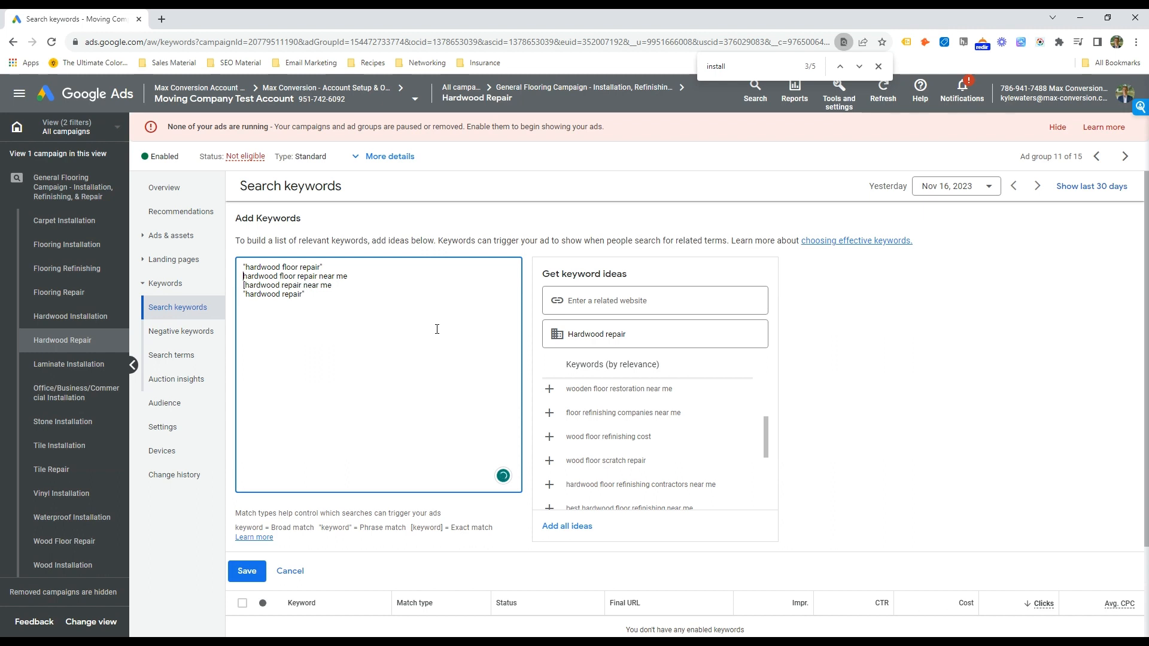
text([)
click(247, 571)
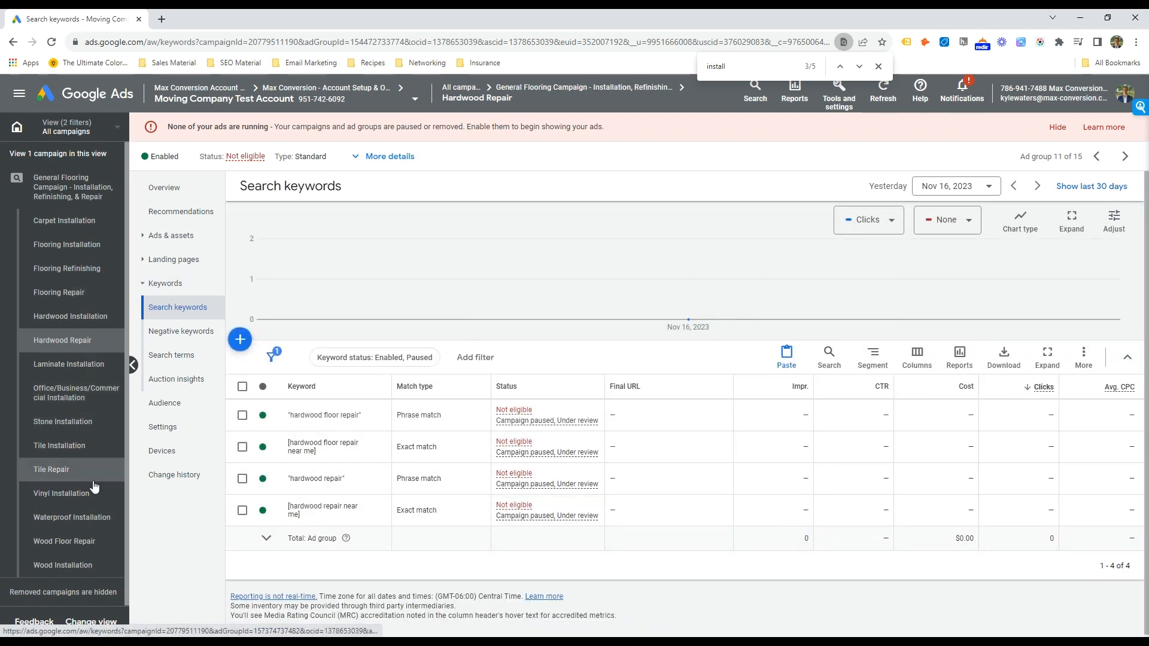
Step: Open the Wood Floor Repair ad group's search keywords and permanently remove all of the existing keywords
ctrl+click(87, 543)
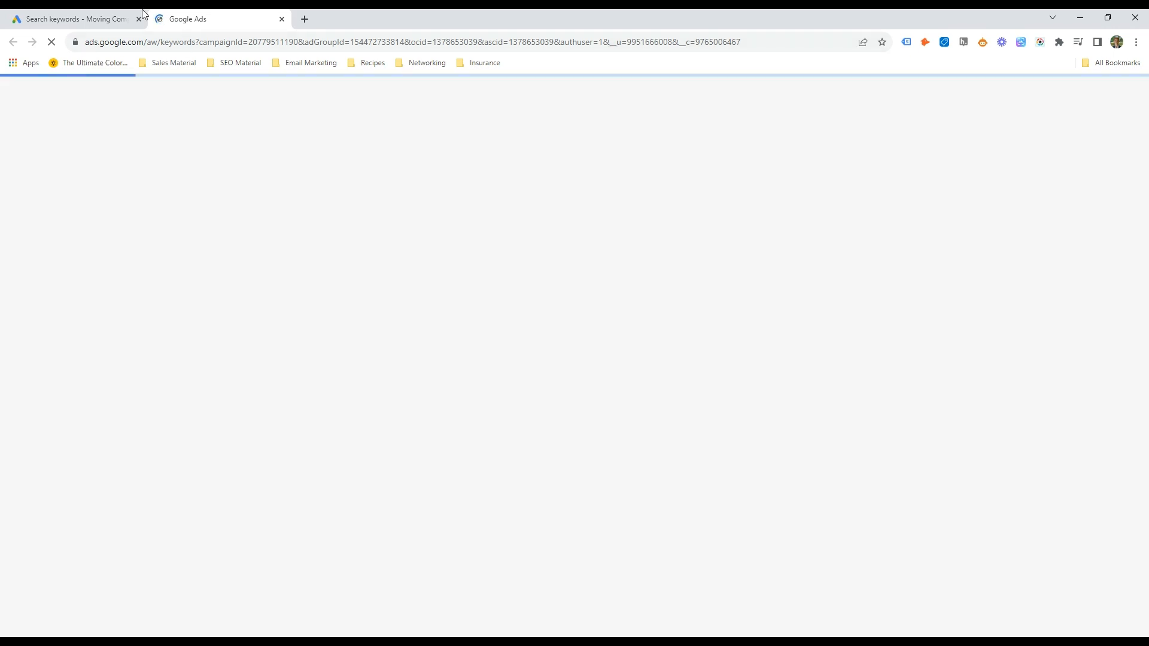
click(124, 17)
click(104, 542)
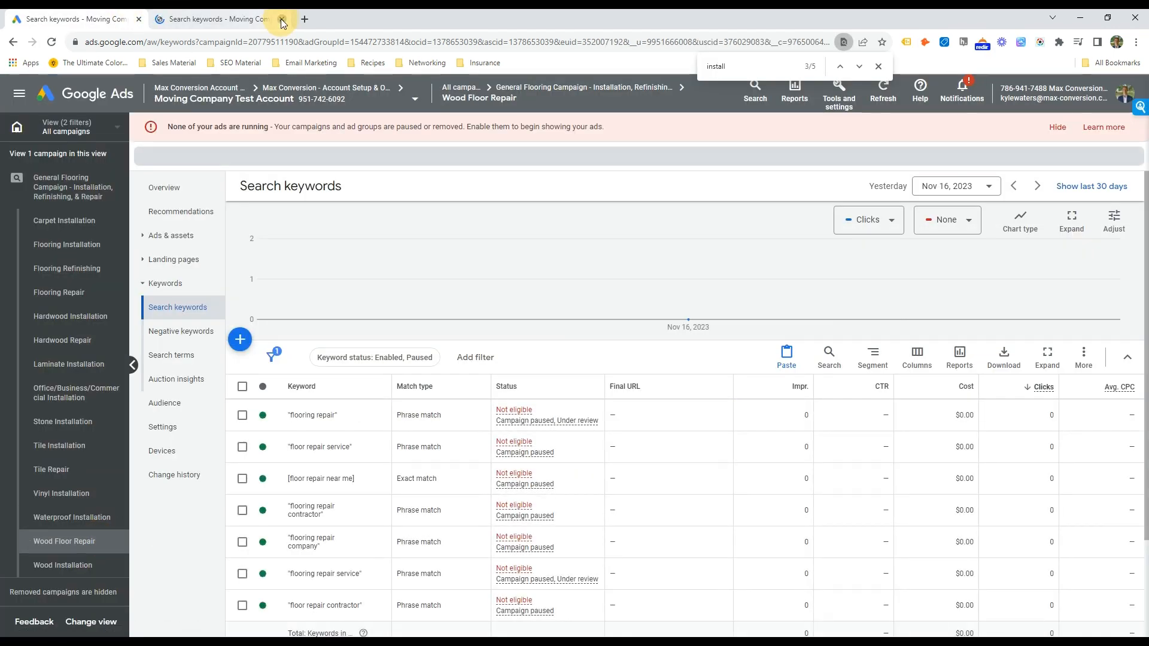
click(282, 18)
click(242, 386)
click(317, 357)
click(224, 331)
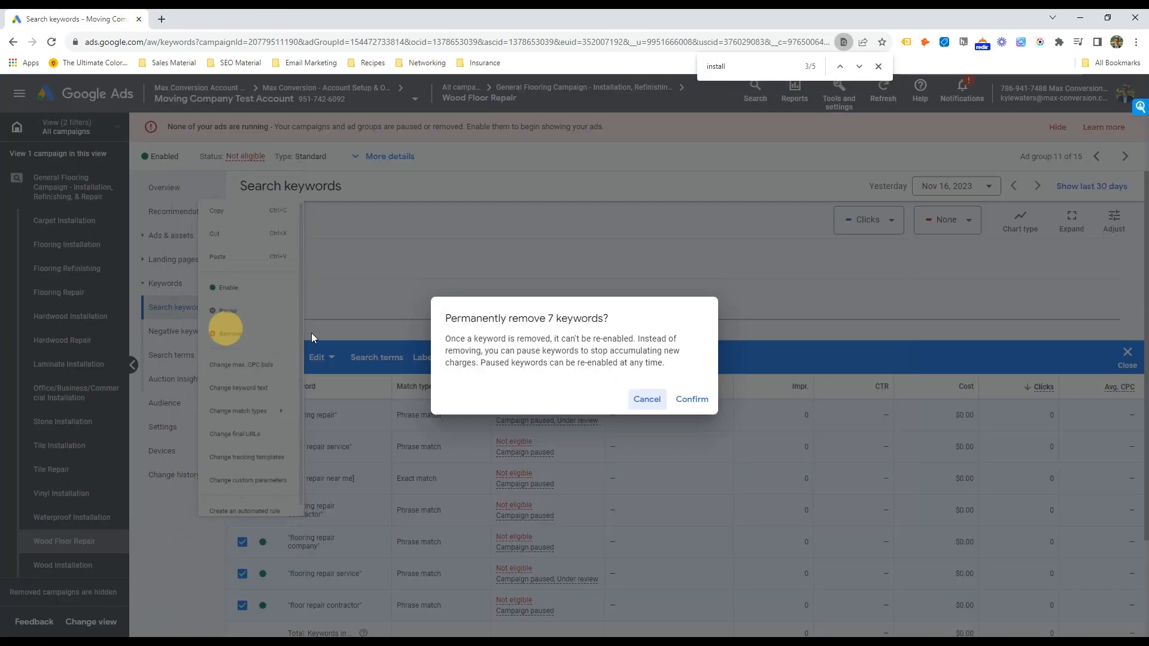
click(691, 398)
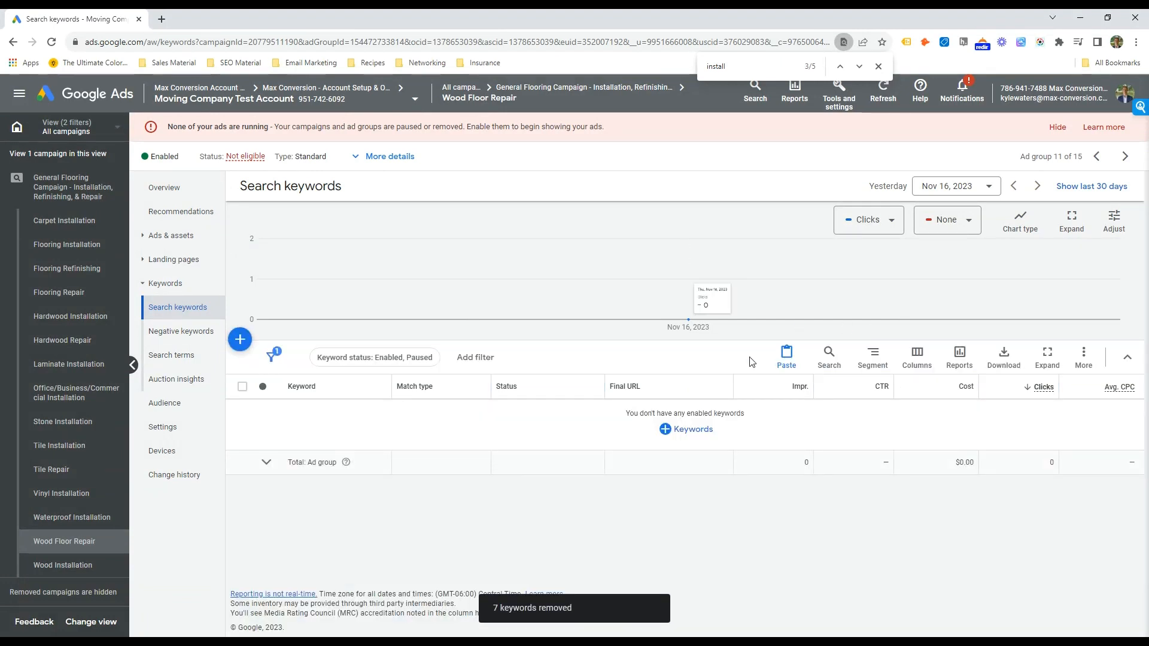
Step: Look up keyword ideas for "wood floor repair" and put "wood floor repair" and "wood floor repair near me" in the new keyword list
click(697, 429)
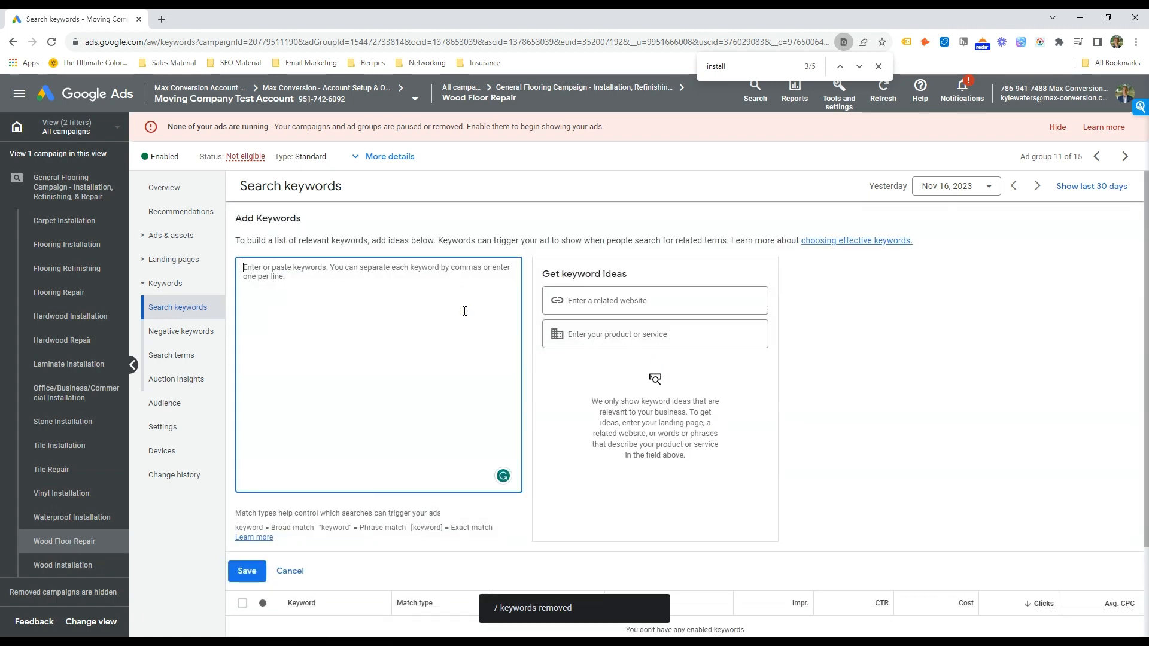
click(652, 331)
text(wood floor repair)
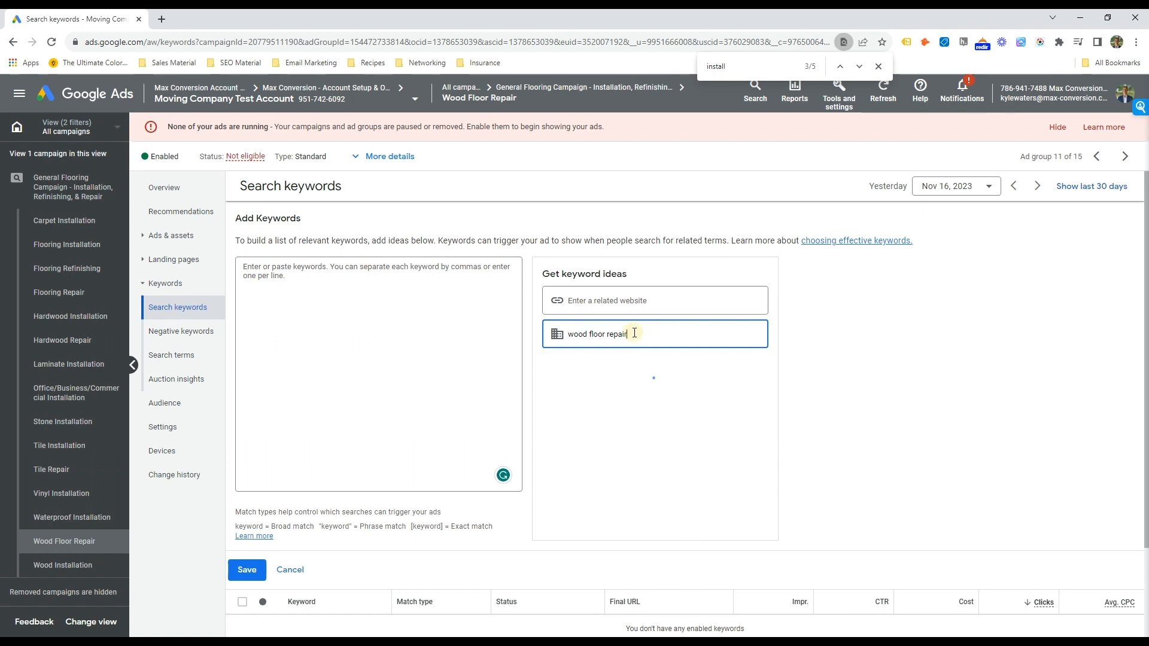
triple_click(634, 333)
click(623, 415)
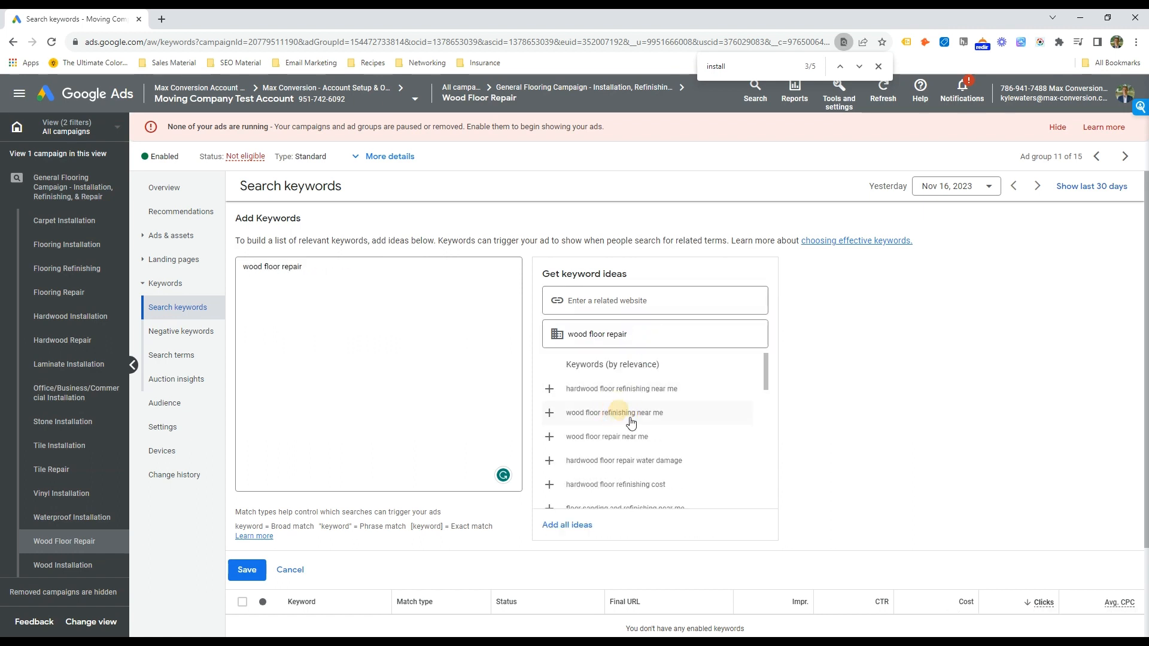
click(665, 444)
scroll(650, 503, down, 1)
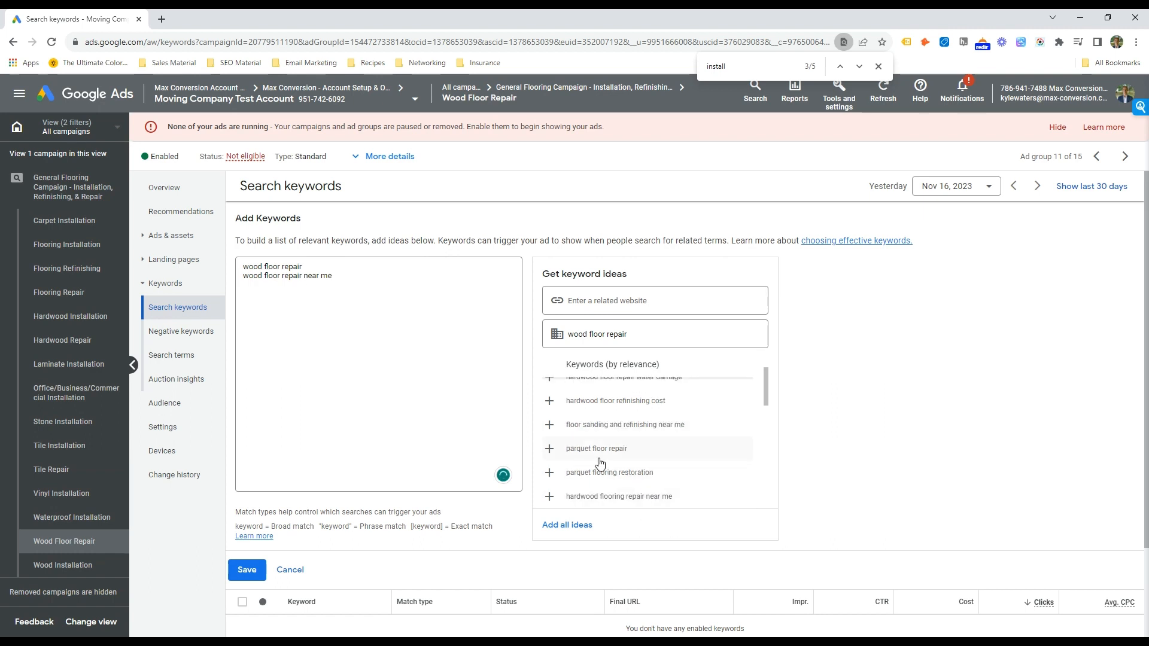
Step: Make "wood floor repair" phrase match and the "near me" keyword exact match, add "wood floor repair st louis" as phrase match, and save
click(335, 268)
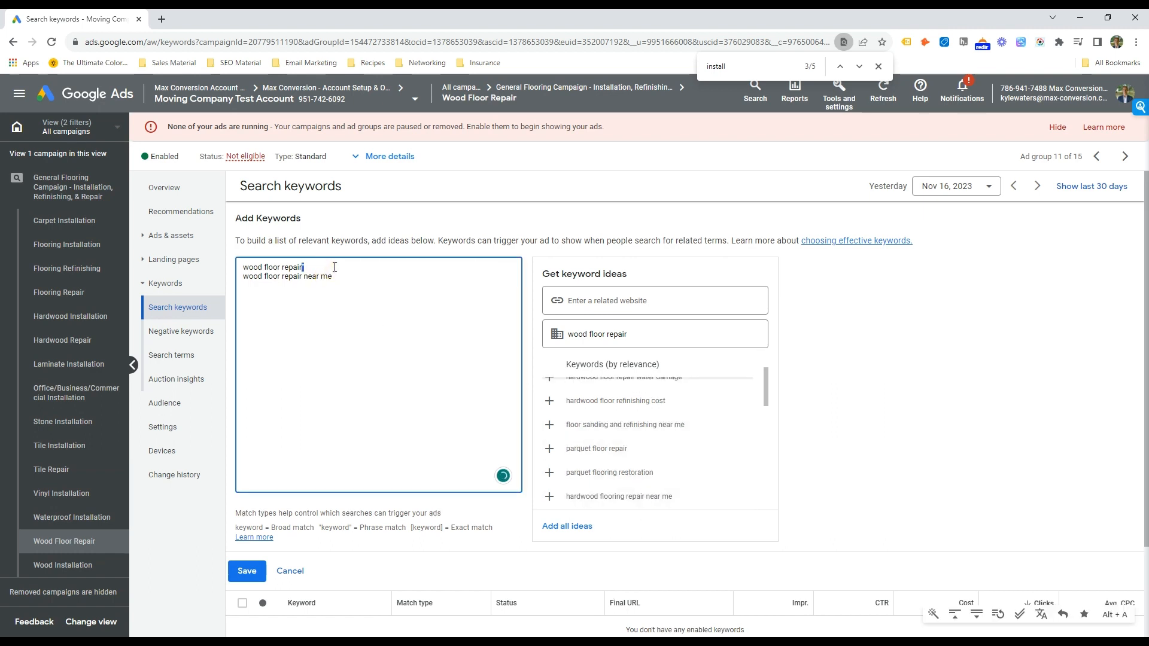
key(Home)
text(")
key(End)
text(" )
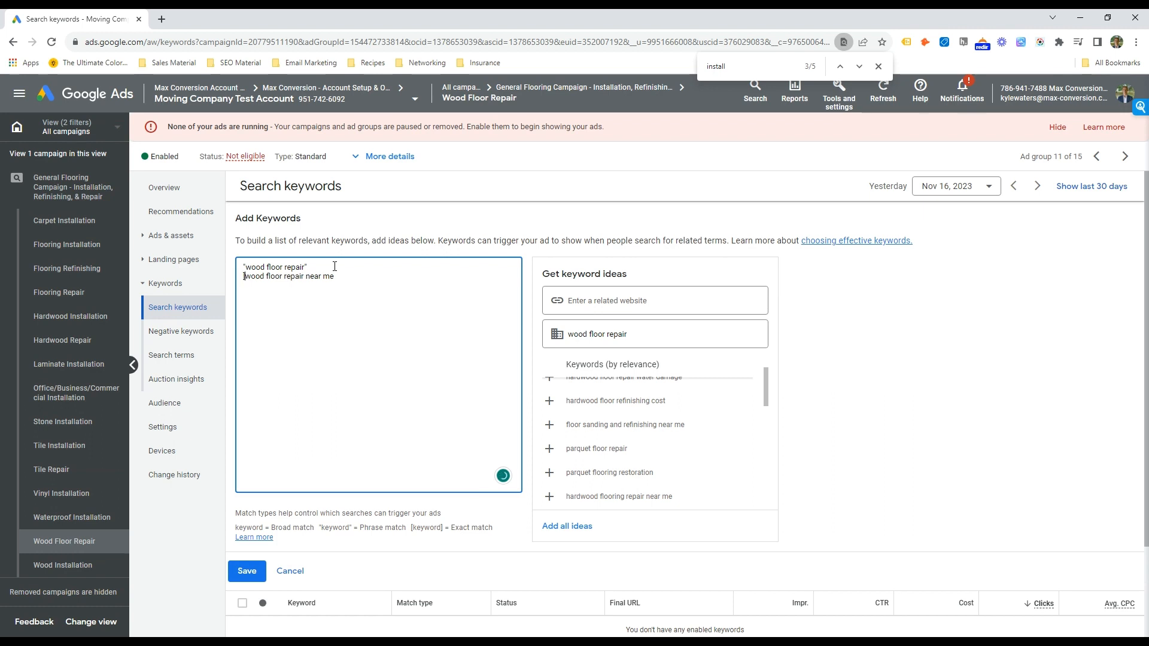
text([)
key(ctrl+Right)
key(ctrl+Right)
key(ctrl+Right)
text("wood foor rpapair st louis)
click(246, 571)
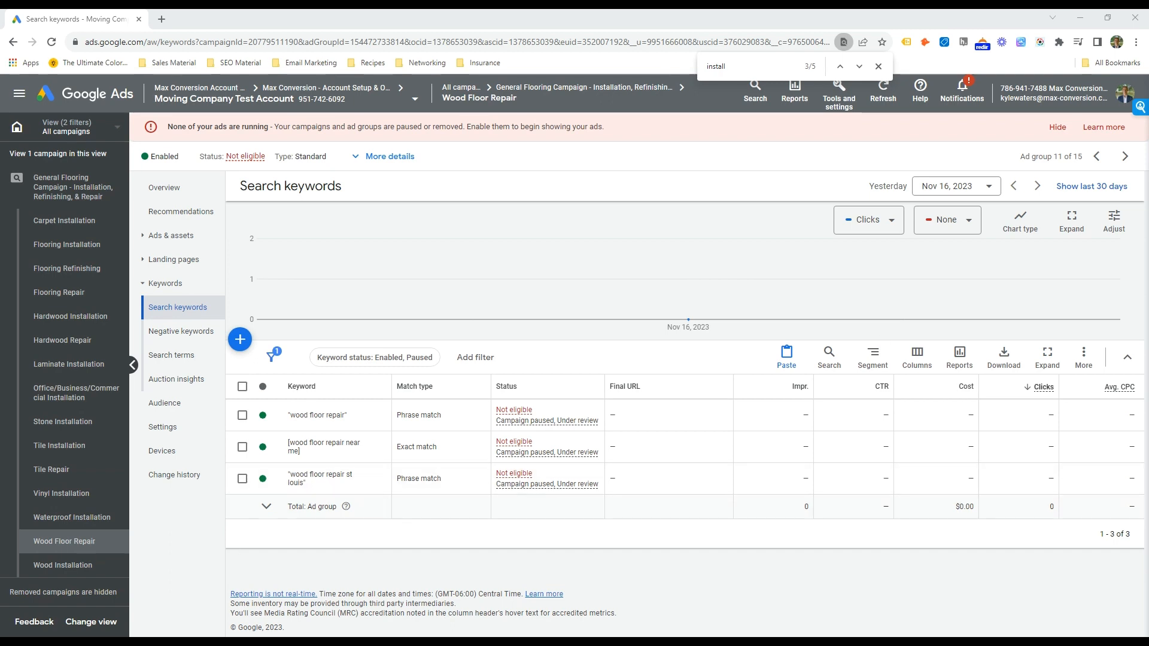
Step: Find the Flooring Refinishing ad group in the General Flooring Campaign's ad group list and copy it
click(69, 187)
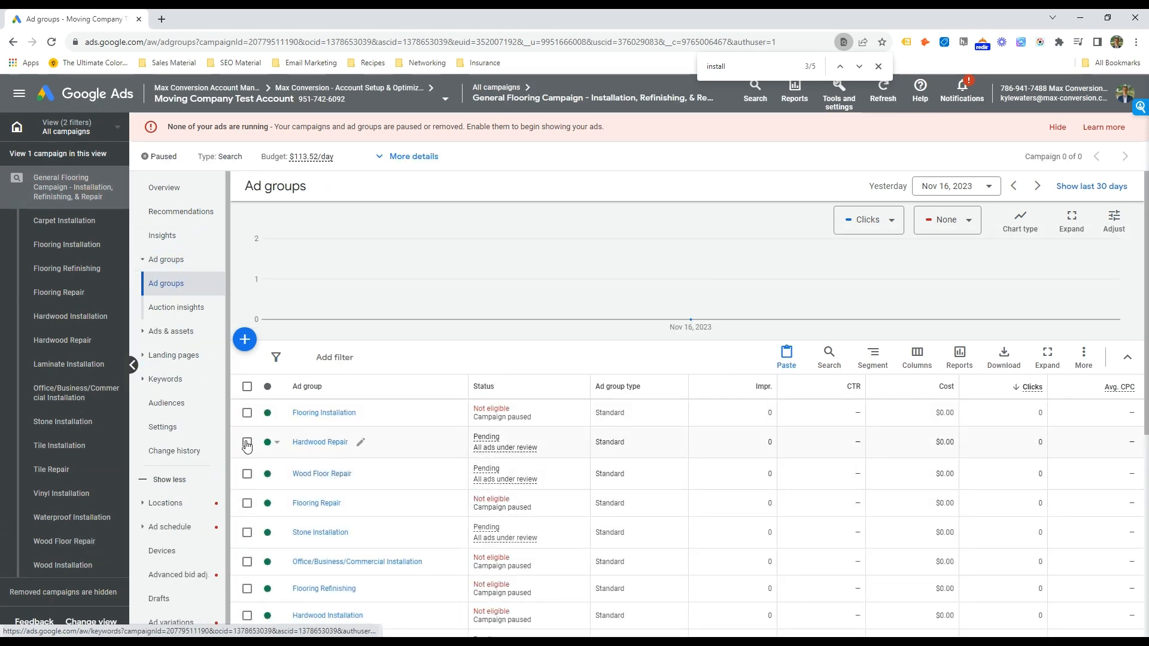
key(ctrl+f)
text(refin)
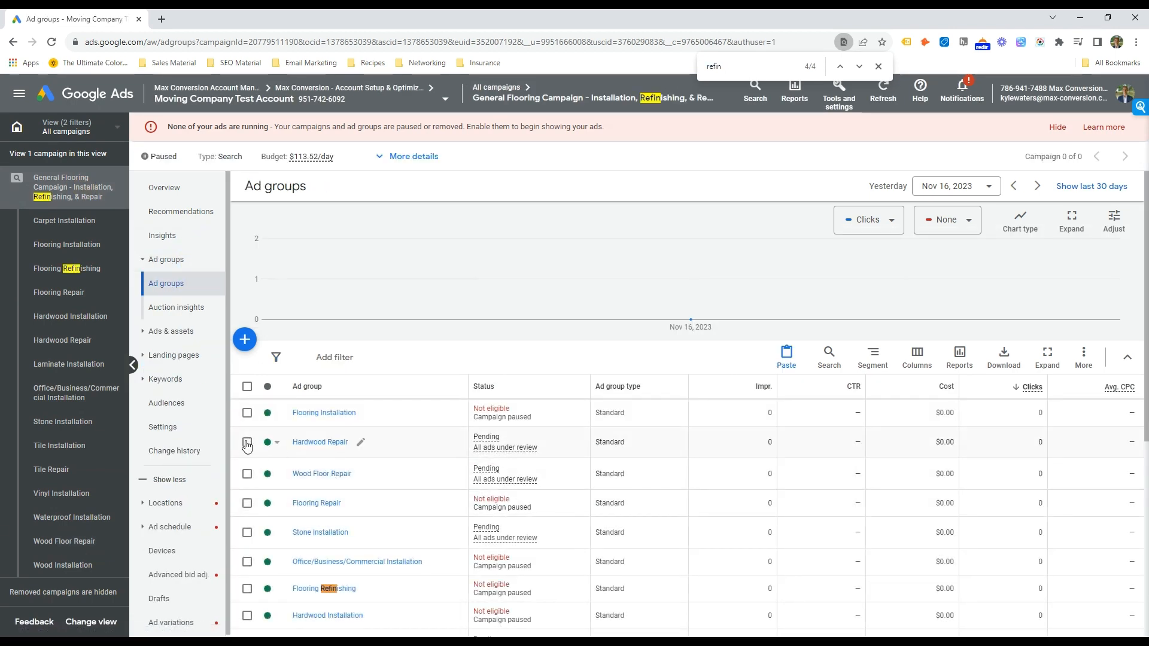
click(247, 588)
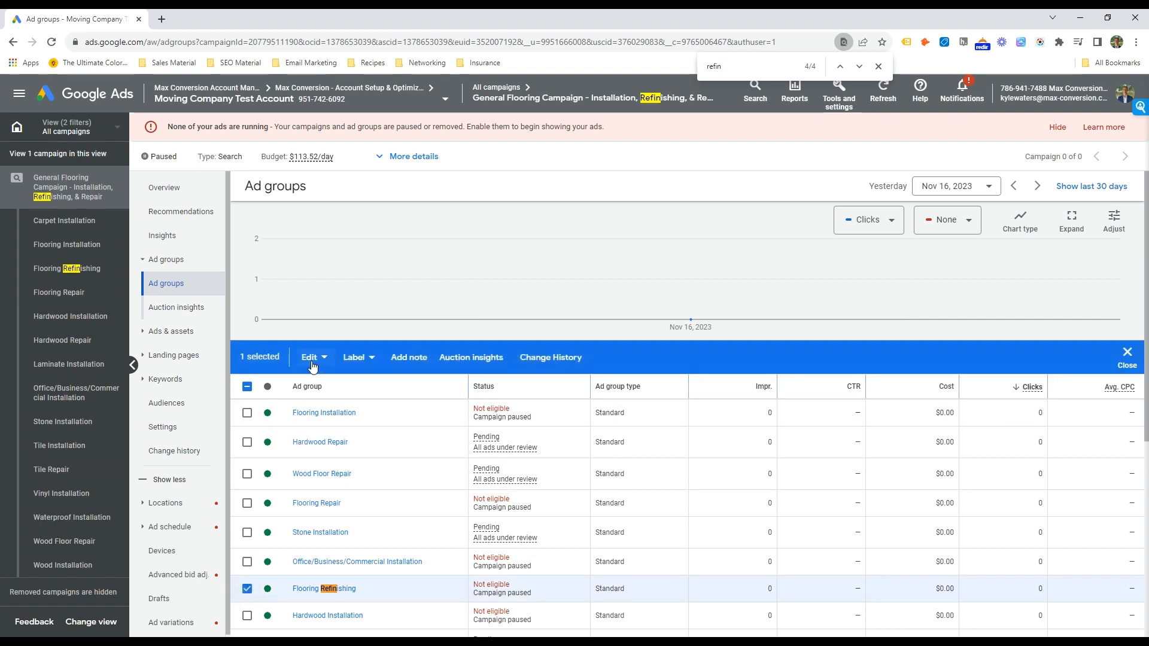
click(311, 357)
click(187, 200)
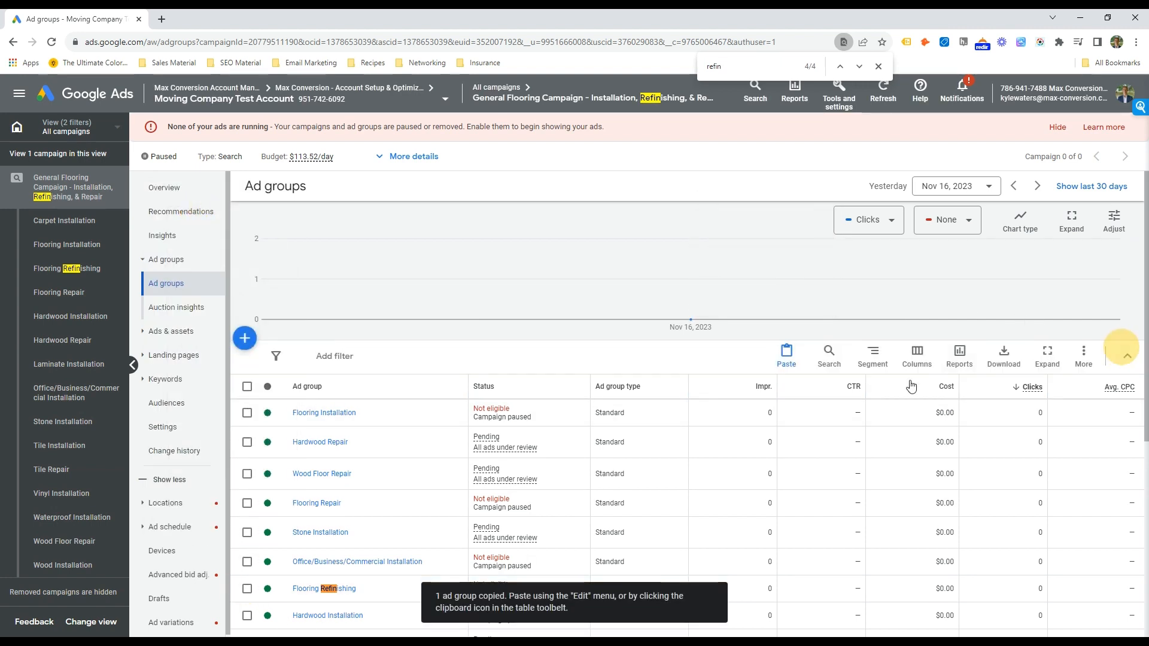
click(771, 362)
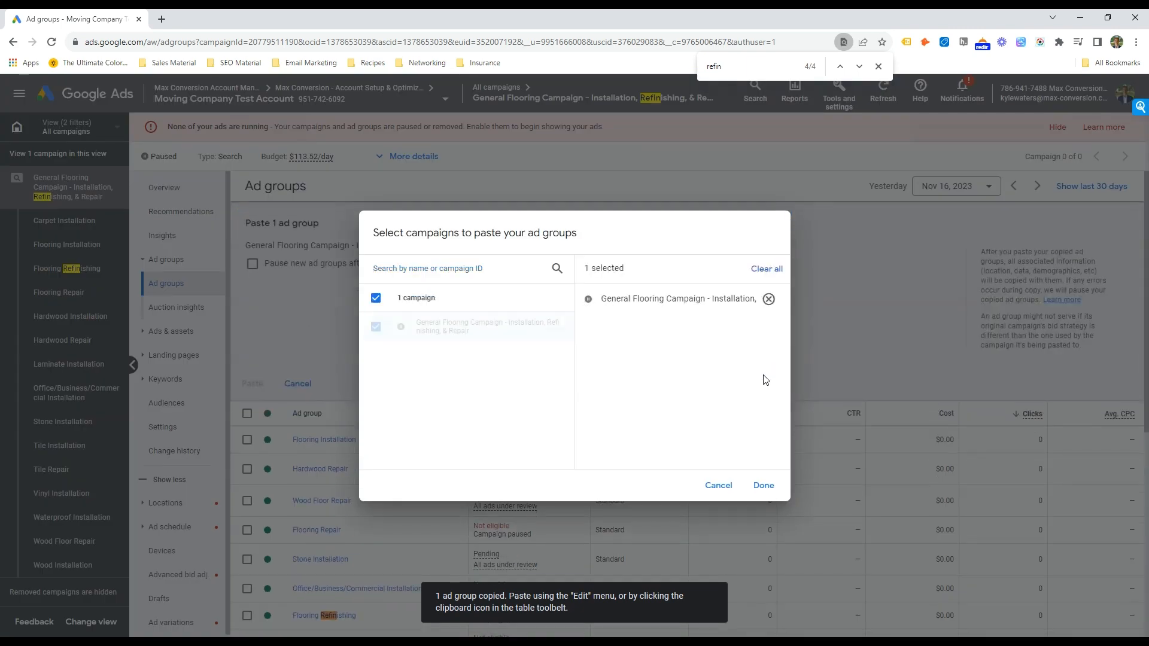
click(768, 488)
click(202, 380)
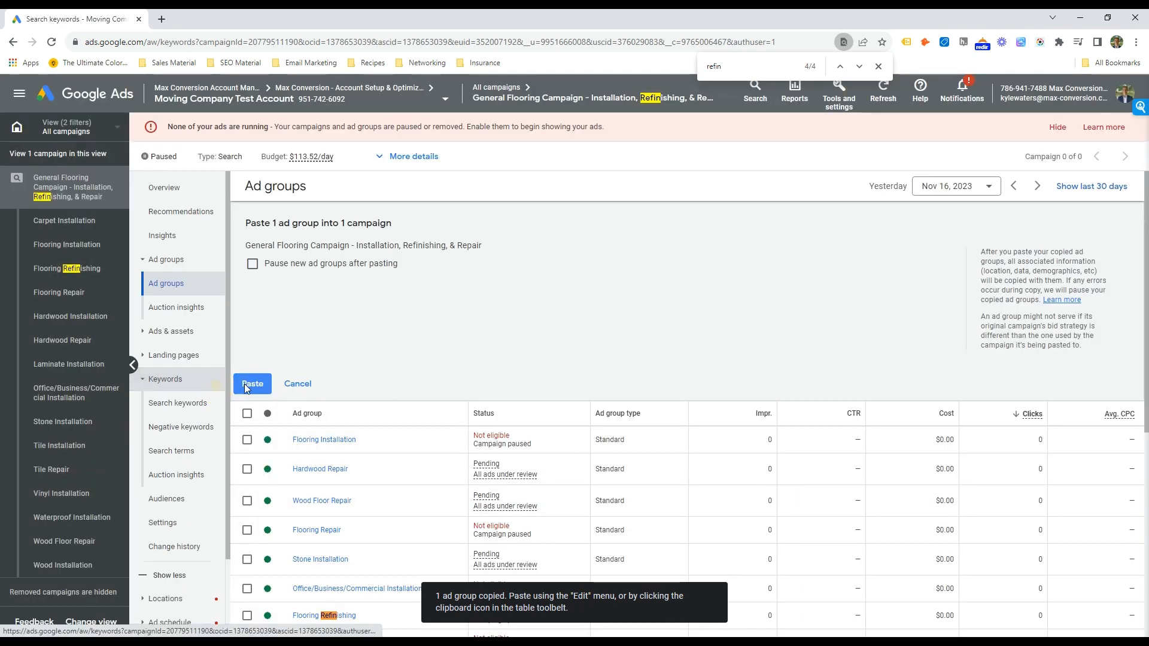
click(163, 188)
click(185, 268)
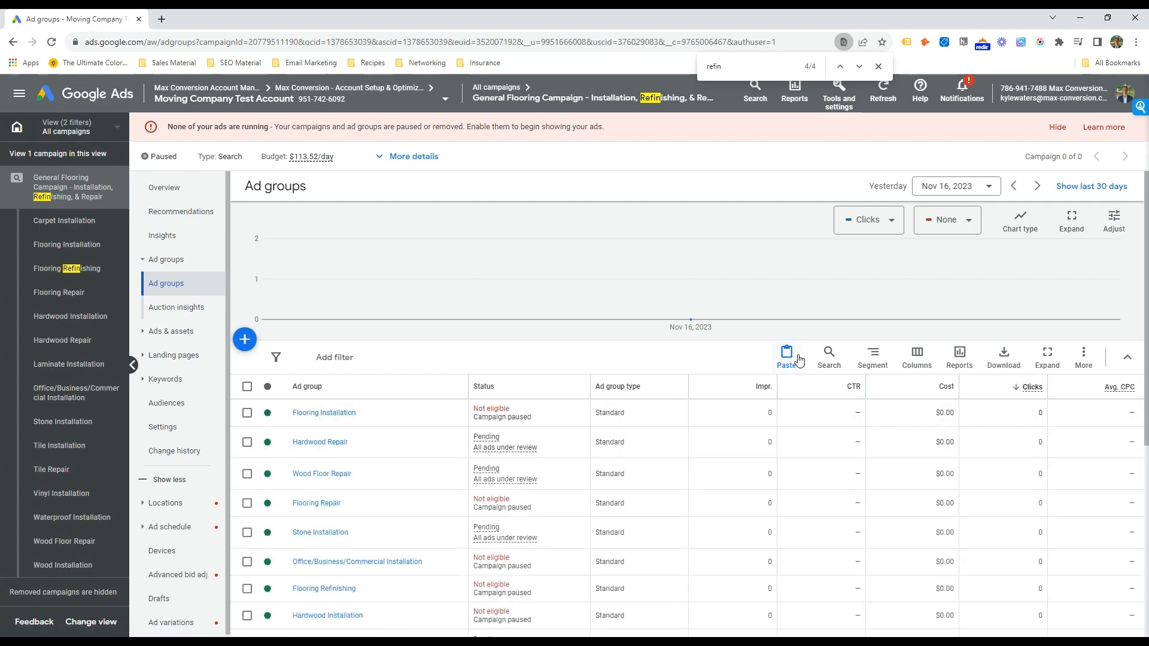
Step: Paste the copied Flooring Refinishing ad group into the General Flooring Campaign
click(770, 359)
click(772, 488)
click(252, 383)
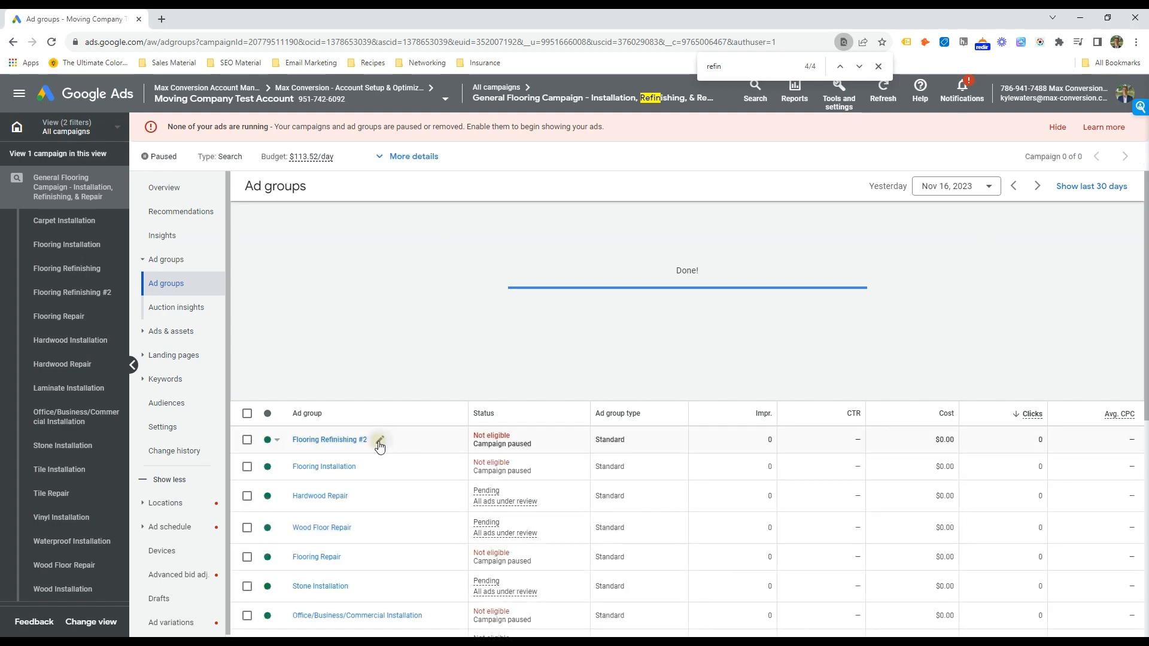
Step: Rename the pasted copy of the Flooring Refinishing ad group to "Hardwood Refinishing"
click(379, 443)
click(378, 413)
click(346, 446)
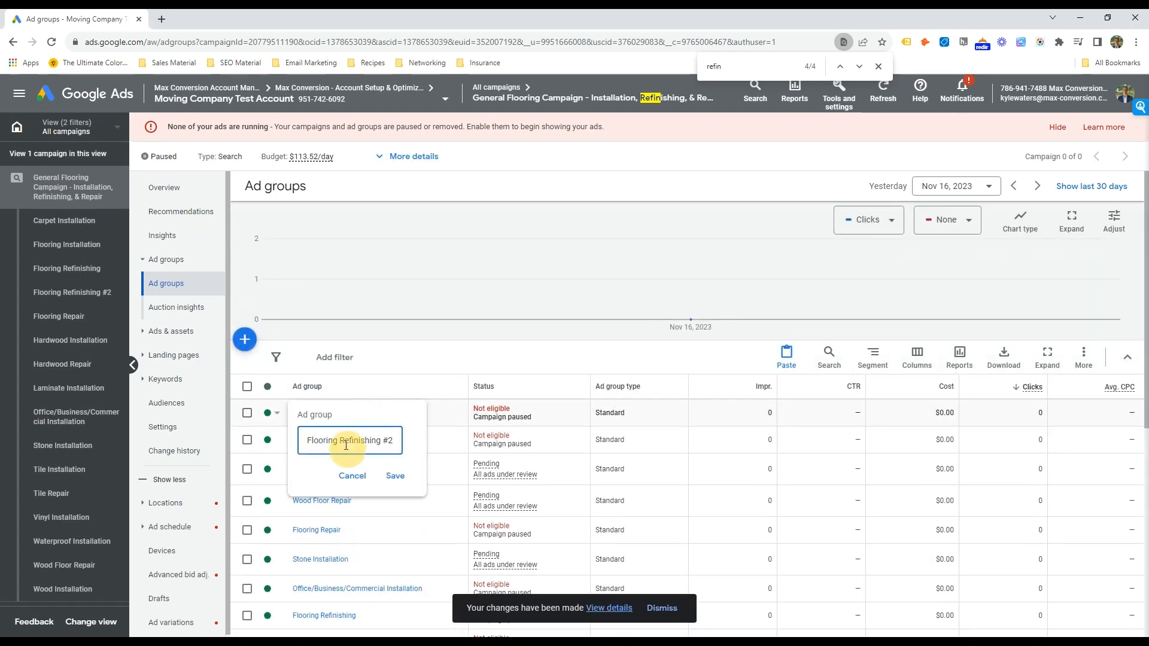
triple_click(345, 446)
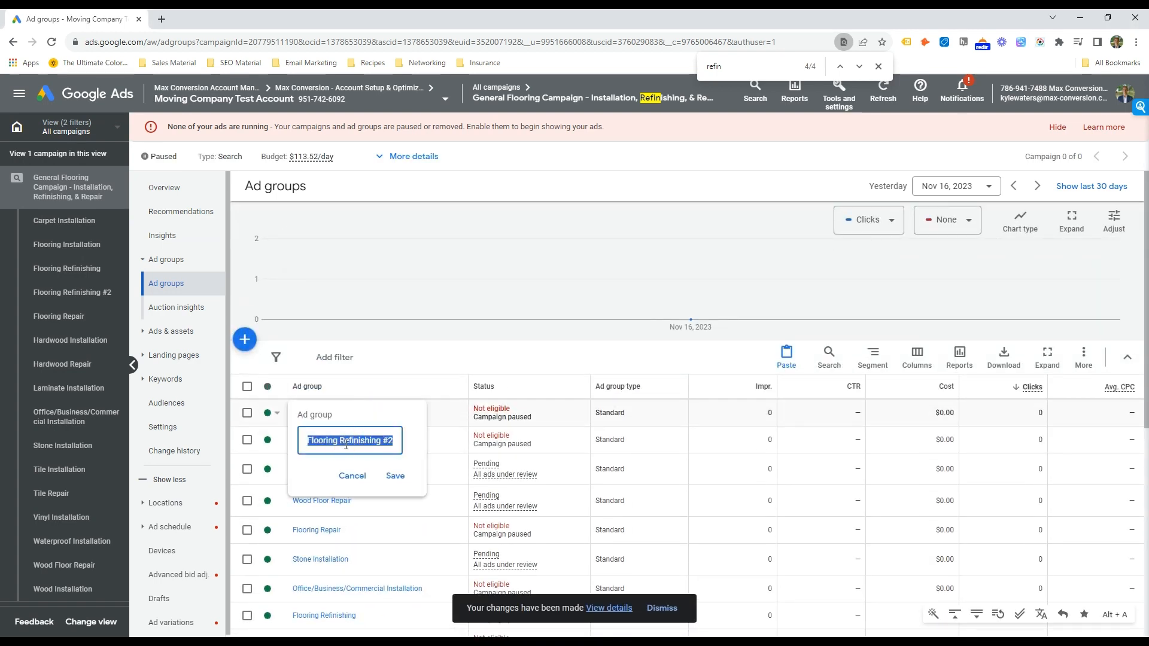
text(Hardwood)
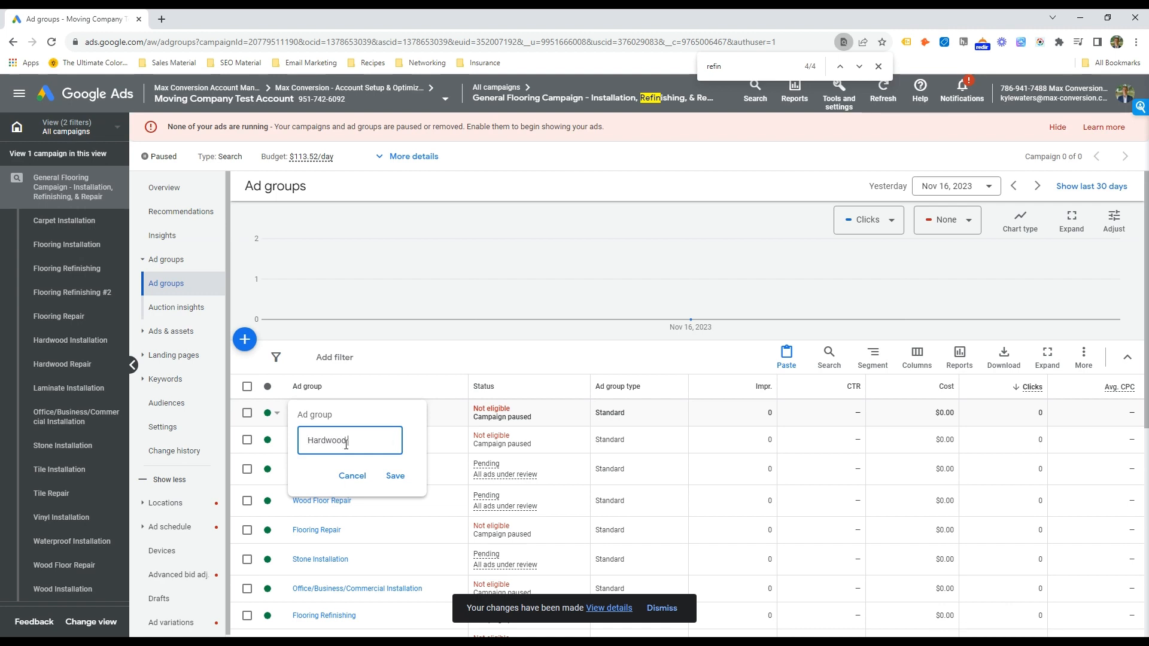
text( Refinishing)
key(Return)
Step: Open the Hardwood Refinishing ad group and permanently remove all of its copied keywords
click(317, 418)
click(244, 387)
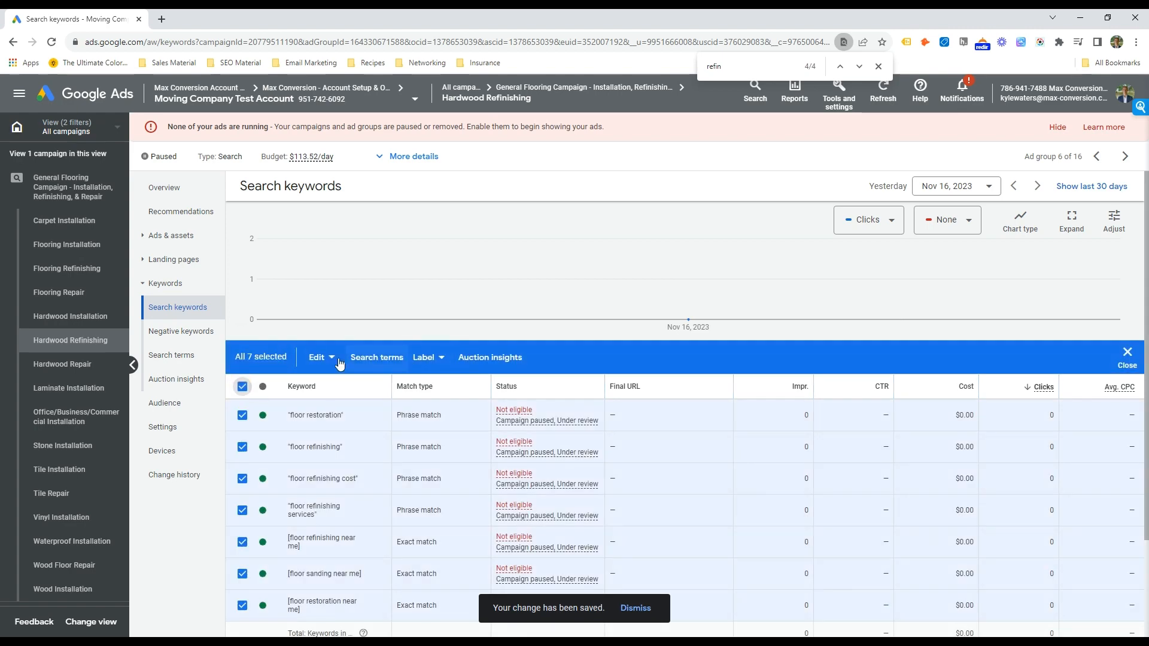
click(321, 357)
click(240, 328)
click(688, 396)
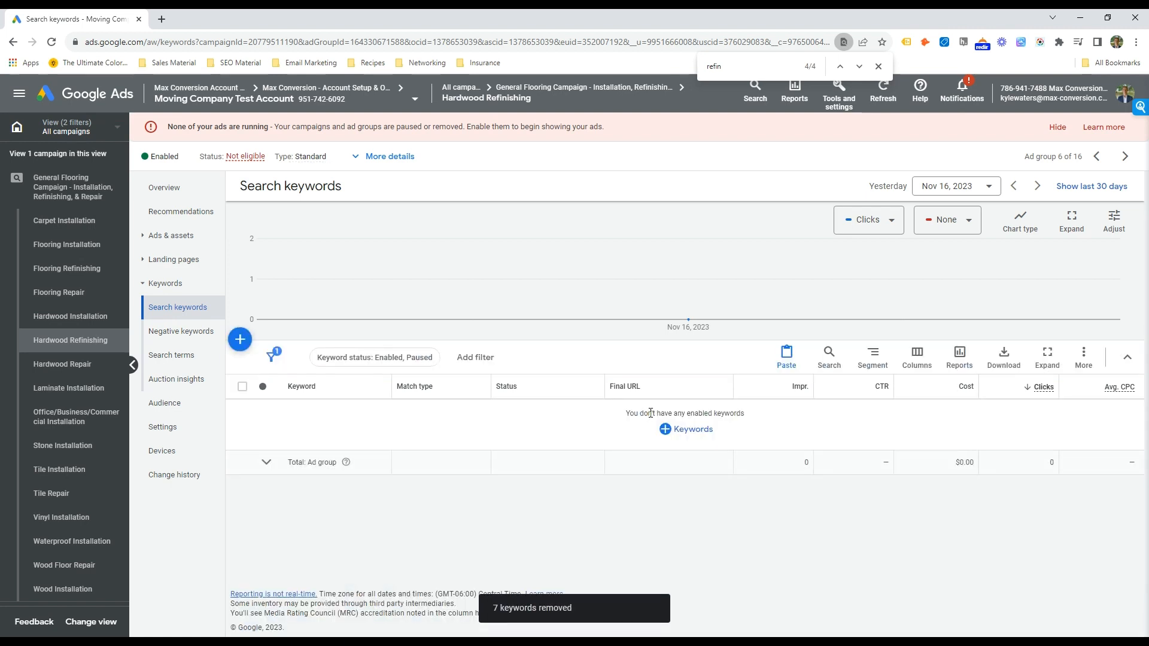
Step: Look up keyword ideas for "hardwood floor refinishing" and put that phrase in Hardwood Refinishing's new keyword list
click(675, 430)
click(575, 334)
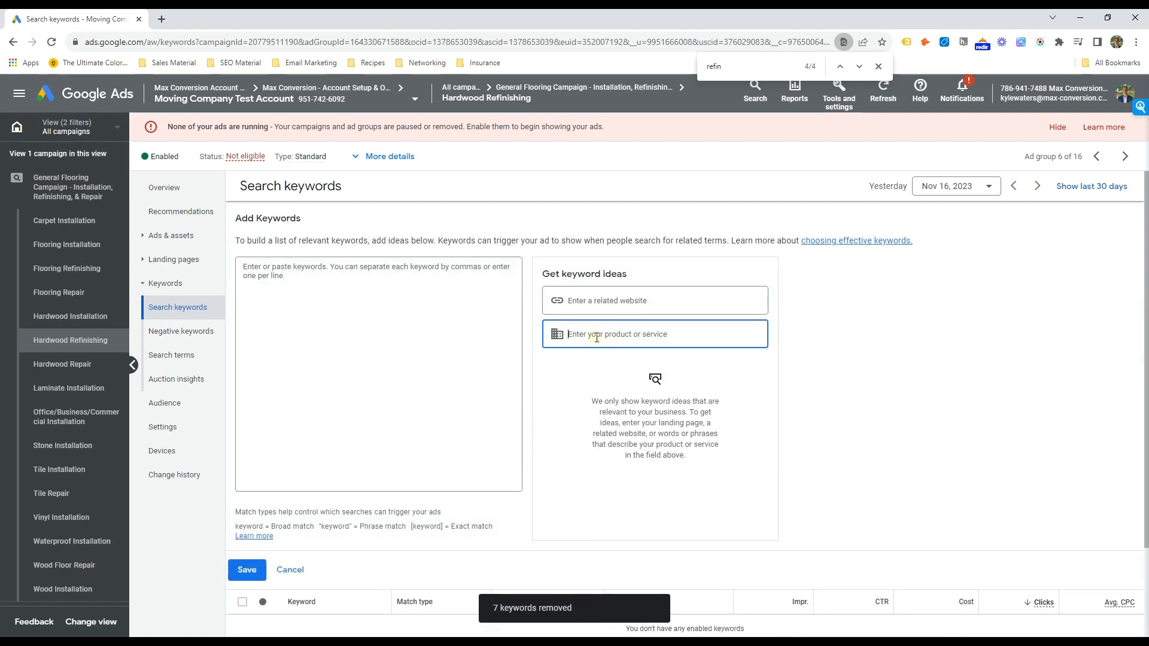
text(hardwood floor refin)
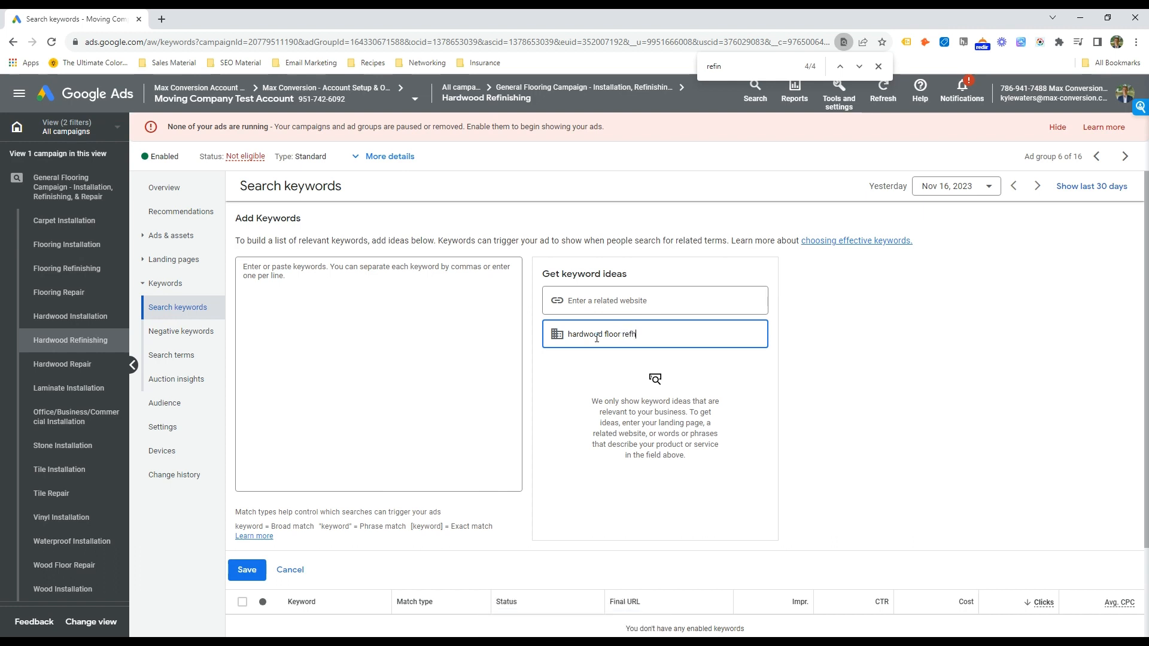
text(ishing)
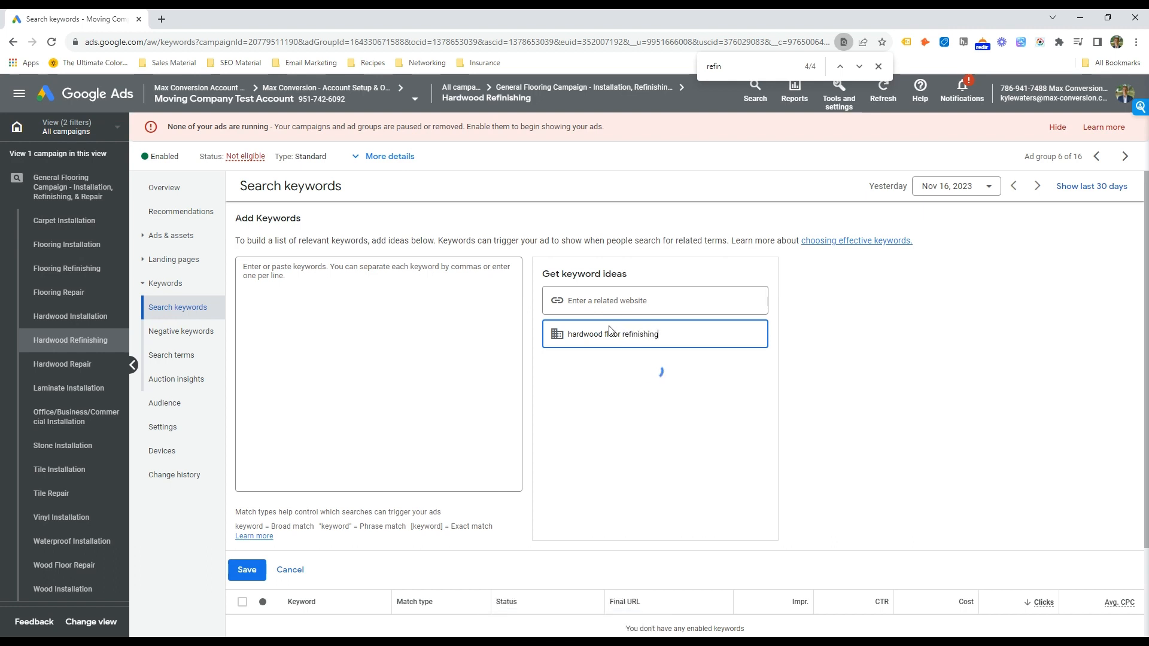
double_click(611, 335)
triple_click(610, 337)
key(ctrl+c)
click(375, 328)
key(ctrl+v)
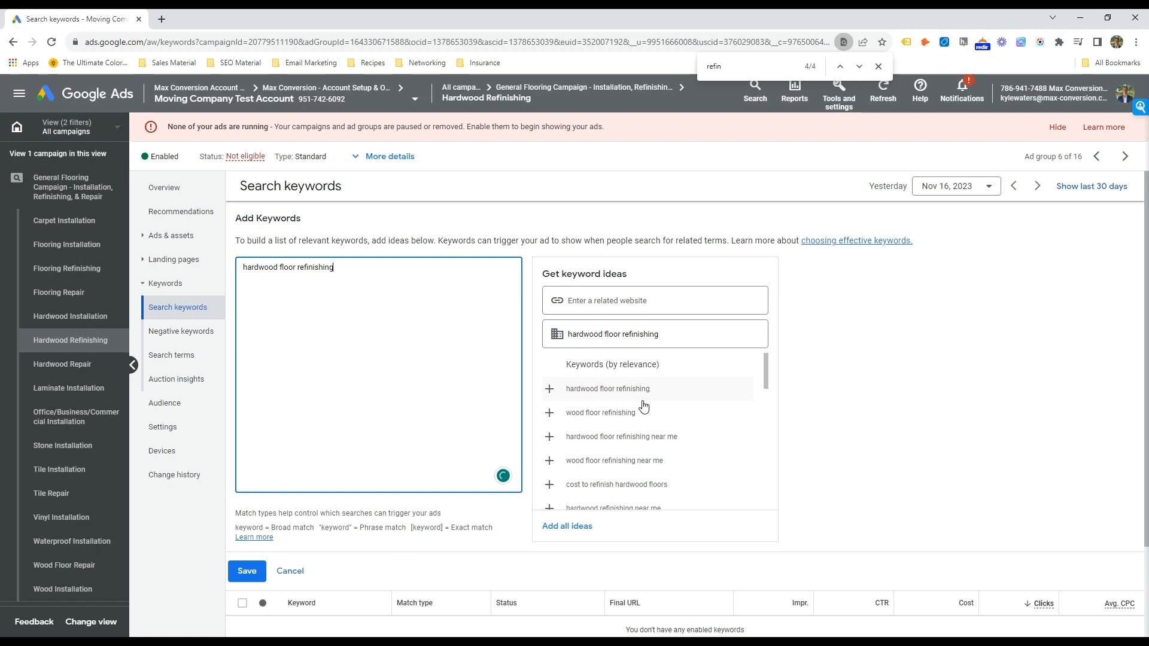
Step: Add the keyword ideas "hardwood floor refinishing near me", "hardwood refinishing near me" and "hardwood floor restoration" to the list
click(587, 442)
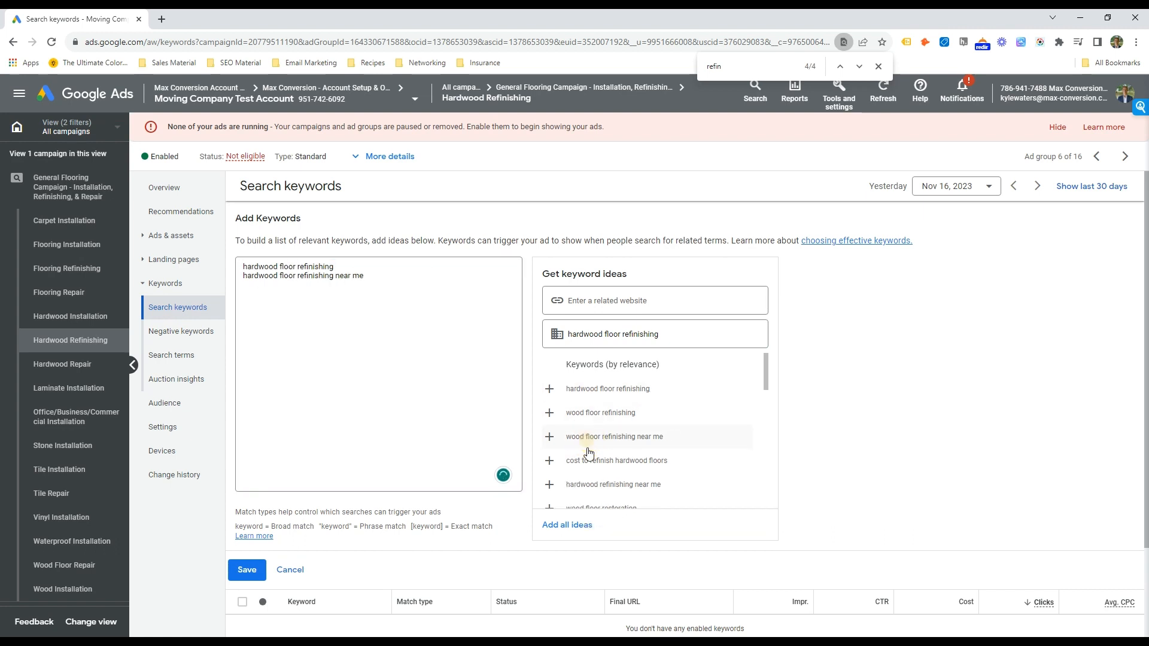
click(602, 484)
scroll(664, 469, down, 1)
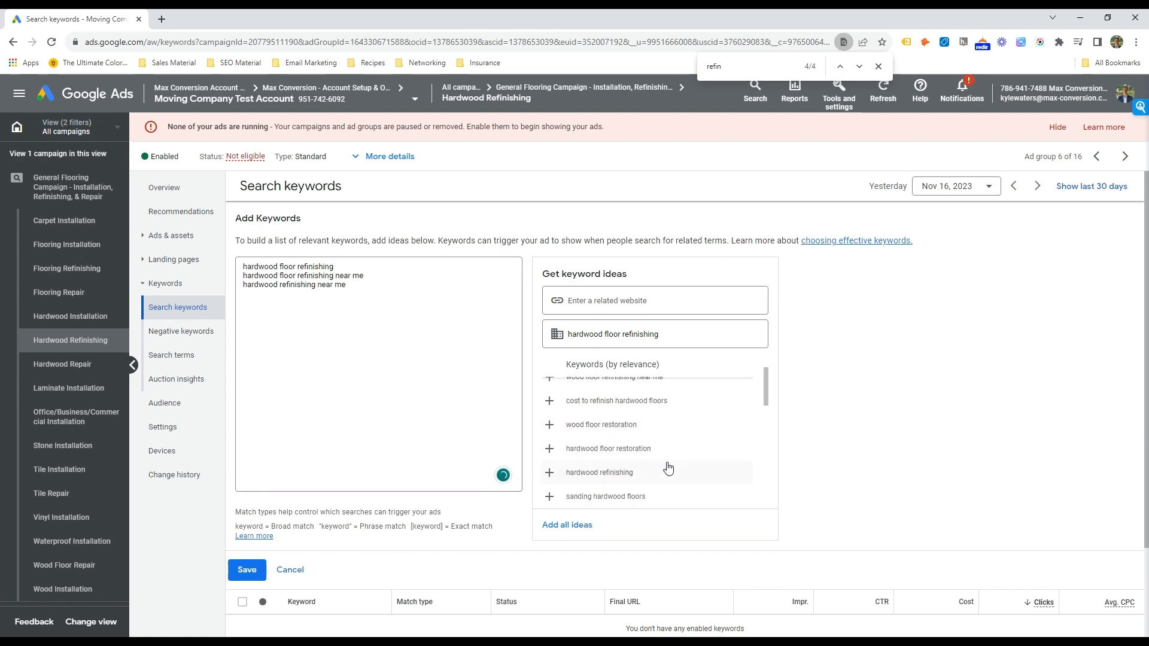
click(650, 459)
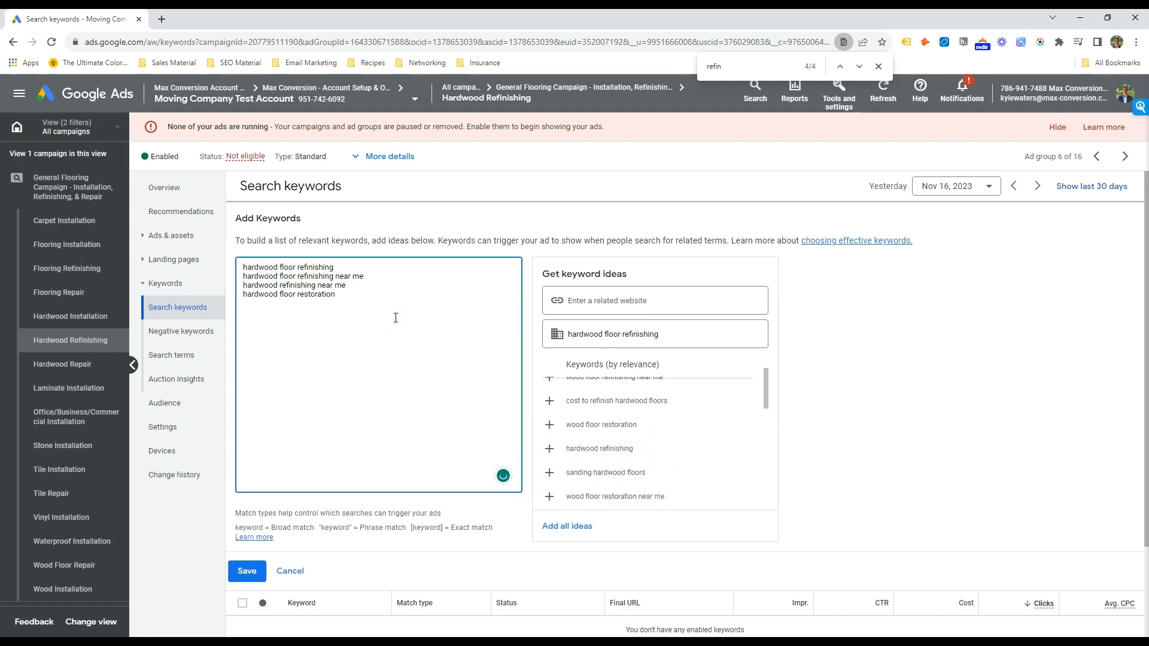
Step: Make both "near me" keywords exact match and the other two phrase match, and save Hardwood Refinishing's keyword list
text(")
key(ctrl+Left)
key(shift+Right)
key(Up)
key(Up)
key(Up)
text(")
key(ctrl+Left)
text(")
key(Down)
key(Down)
text(")
key(Up)
text([)
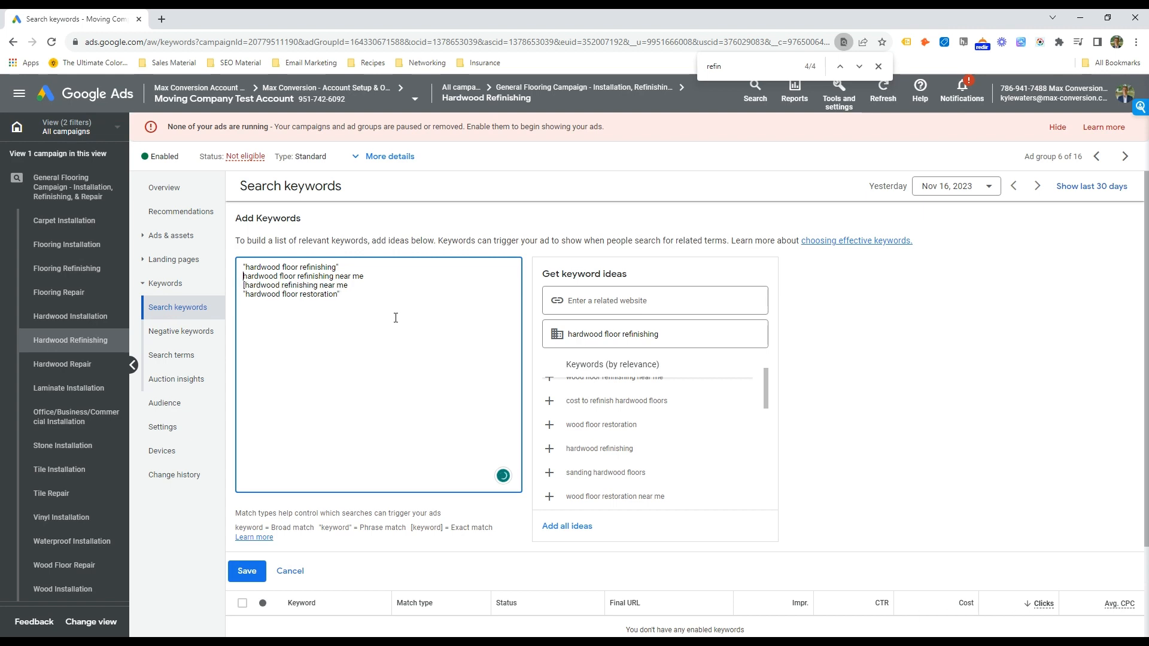
key(Up)
key(Home)
text([)
key(ctrl+Right)
key(ctrl+Right)
key(ctrl+Right)
text(])
key(Down)
click(246, 571)
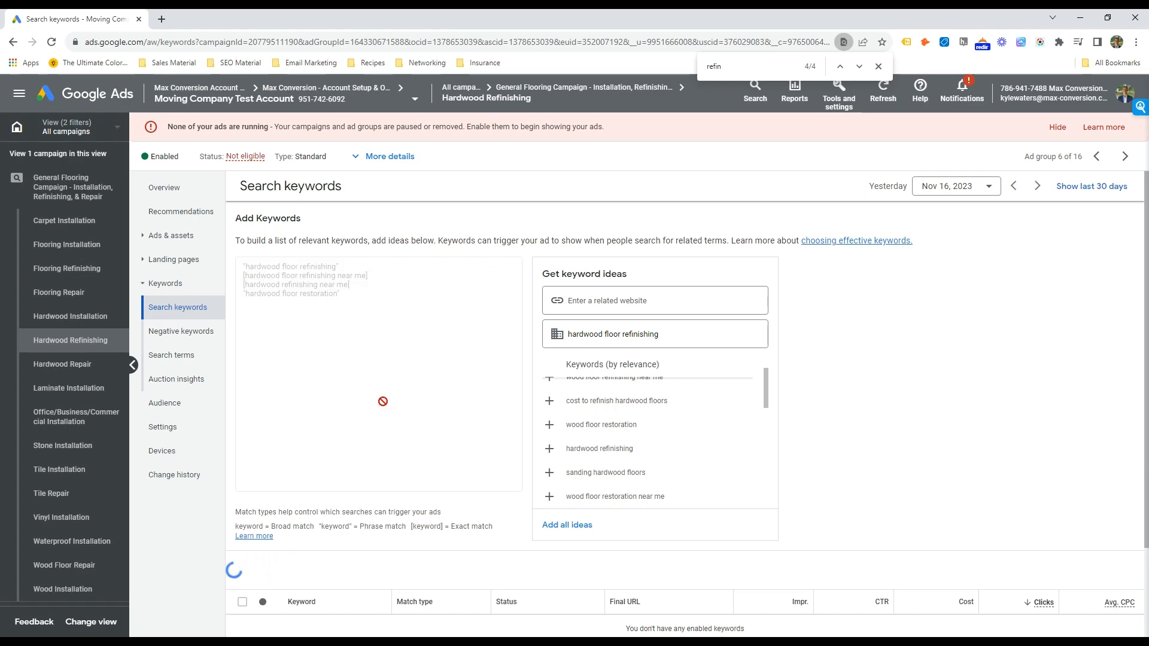
Step: Open the general flooring campaign's ad group list and review all ad groups and their statuses
click(180, 192)
click(78, 188)
click(180, 261)
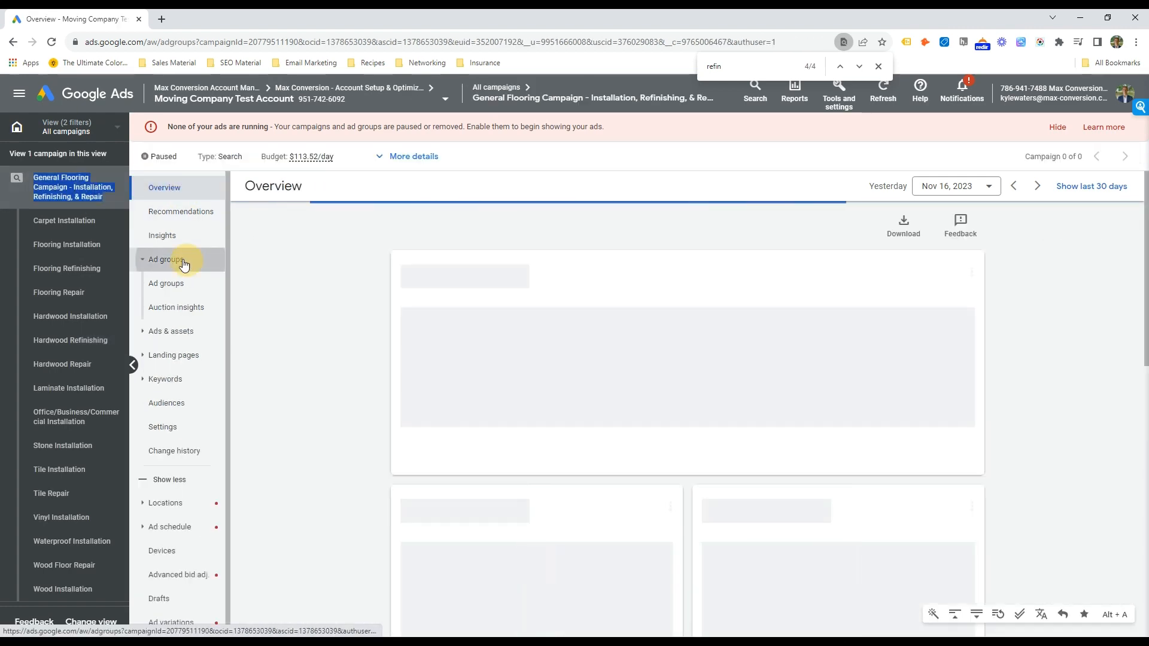
click(247, 387)
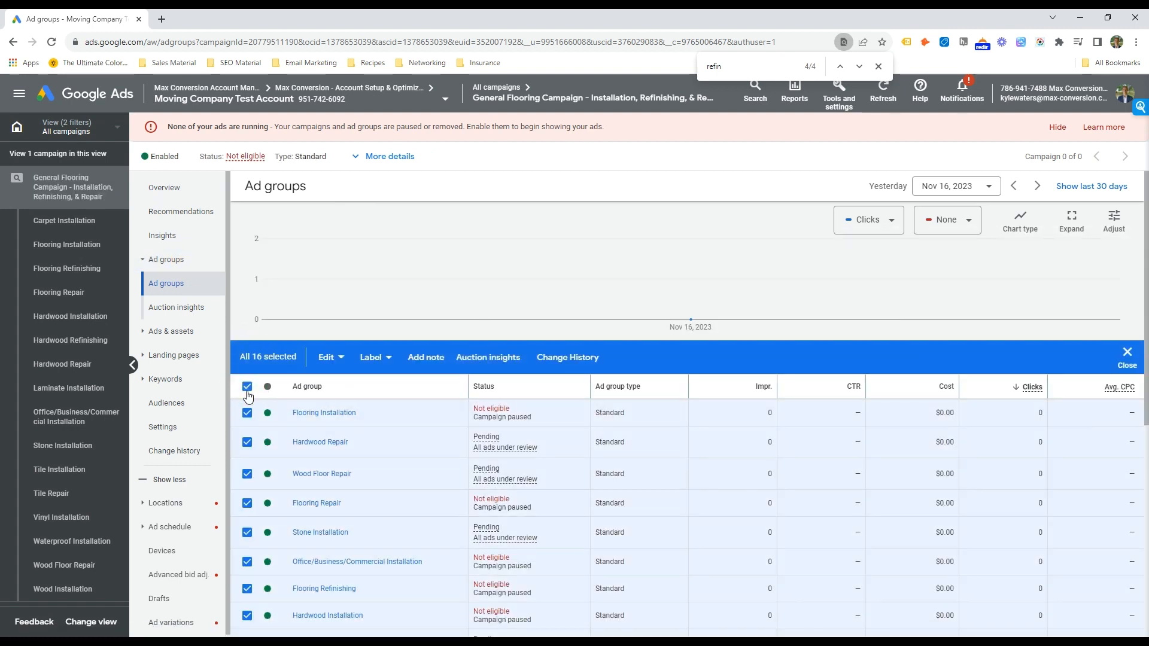
click(247, 388)
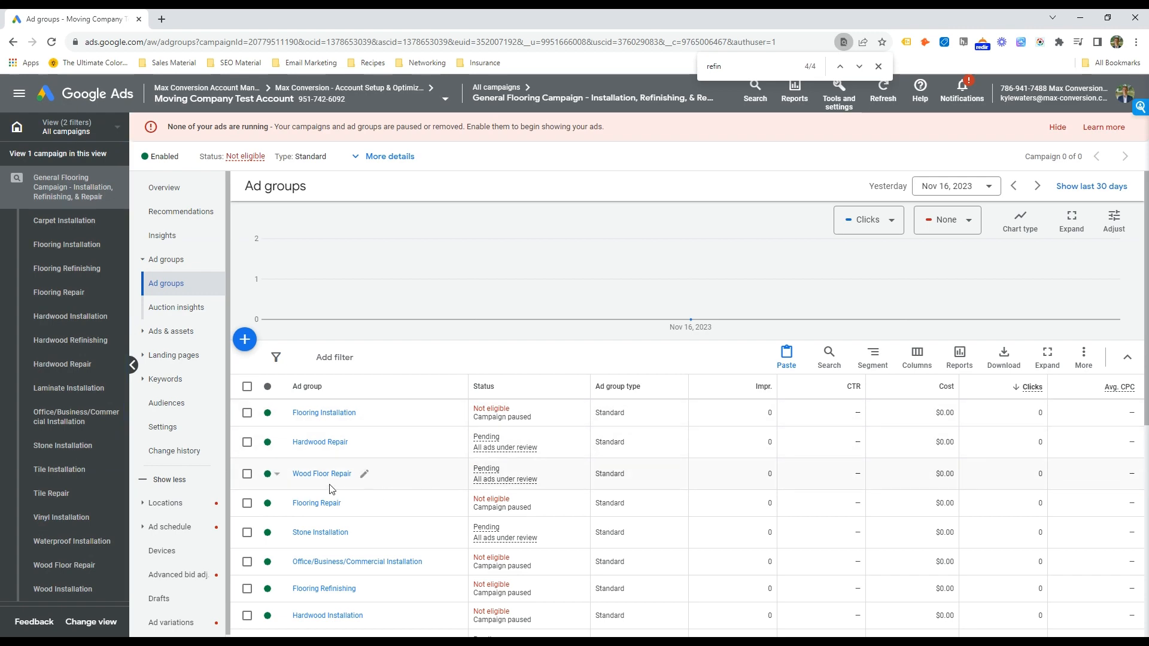
scroll(334, 491, down, 6)
scroll(401, 484, up, 3)
scroll(401, 484, up, 3)
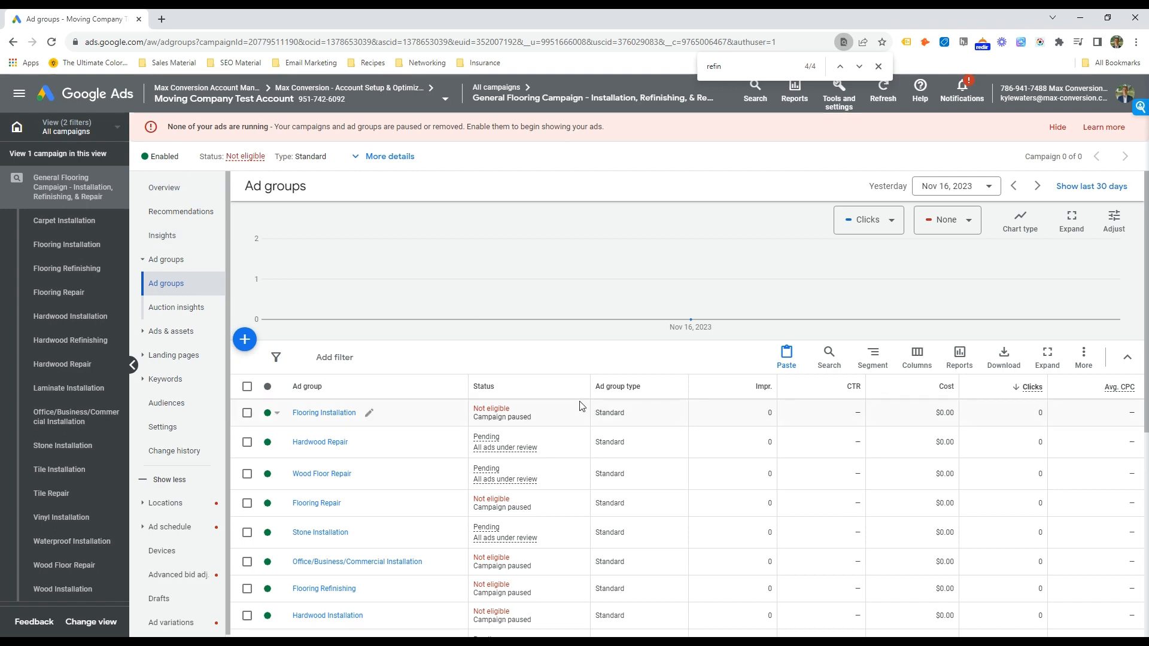
scroll(550, 409, down, 6)
scroll(551, 413, up, 6)
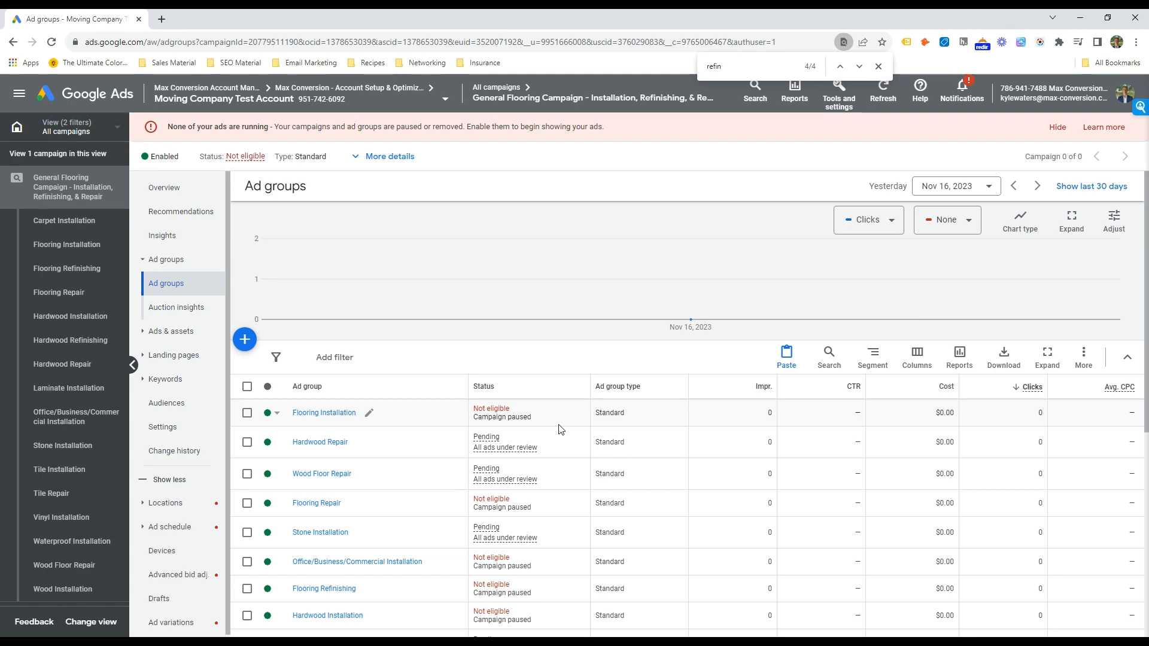
Step: Try a 50% bid decrease for computers in the campaign's device bid adjustments, discarding it without saving
click(162, 550)
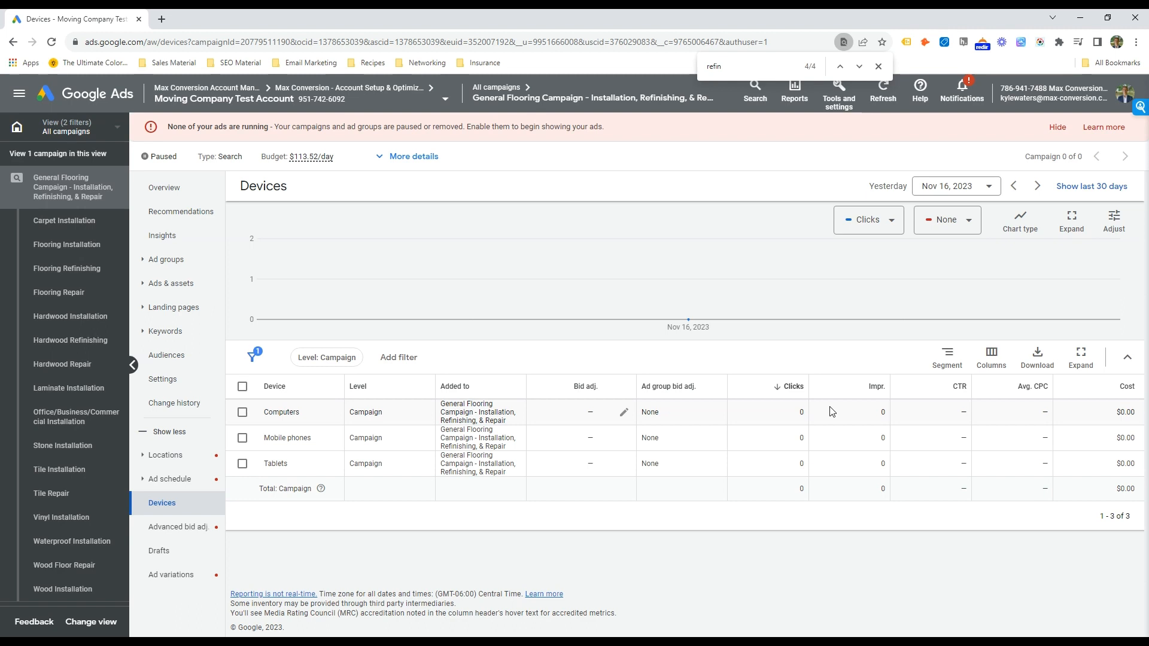
click(624, 413)
click(565, 446)
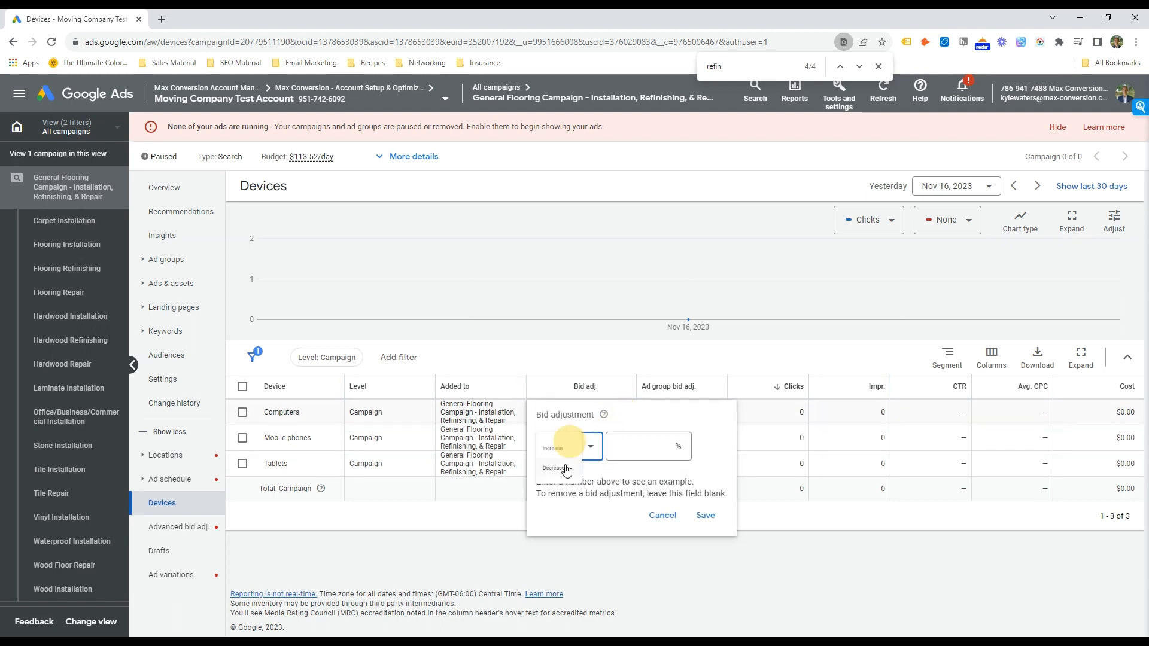
click(562, 495)
click(617, 452)
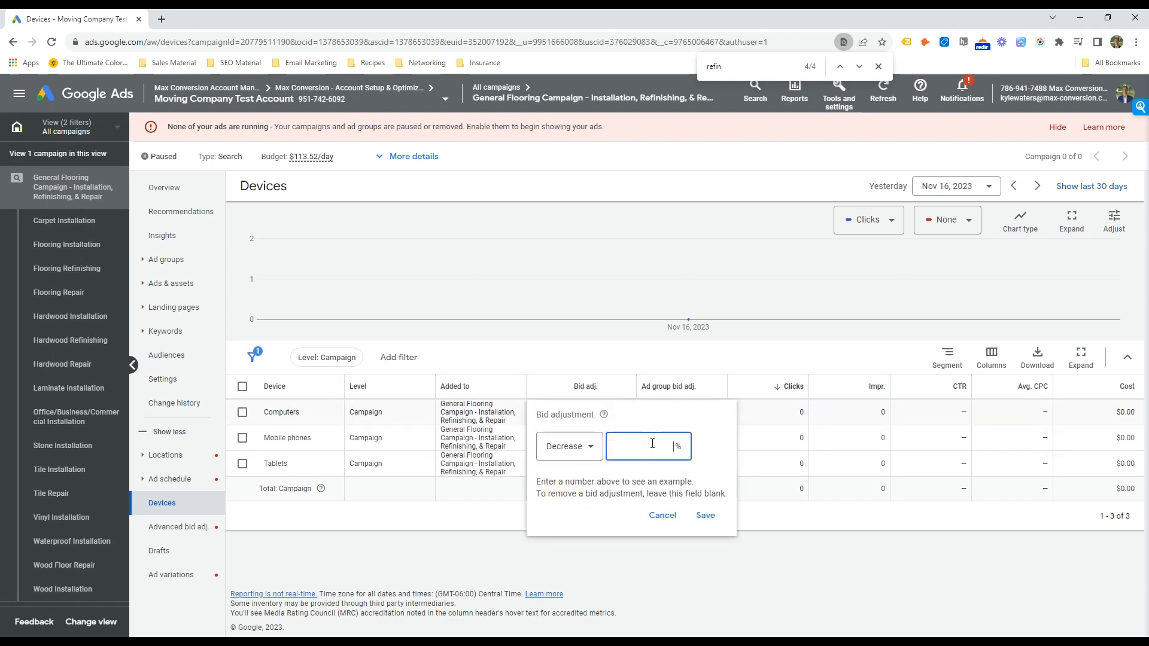
text(50)
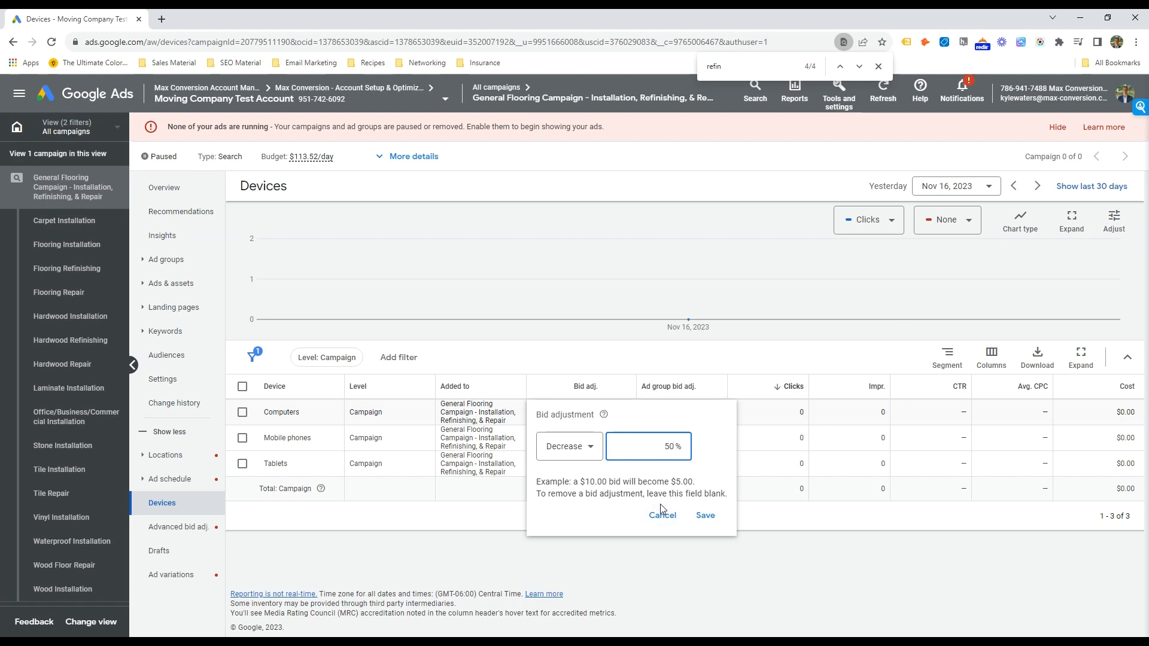
click(659, 514)
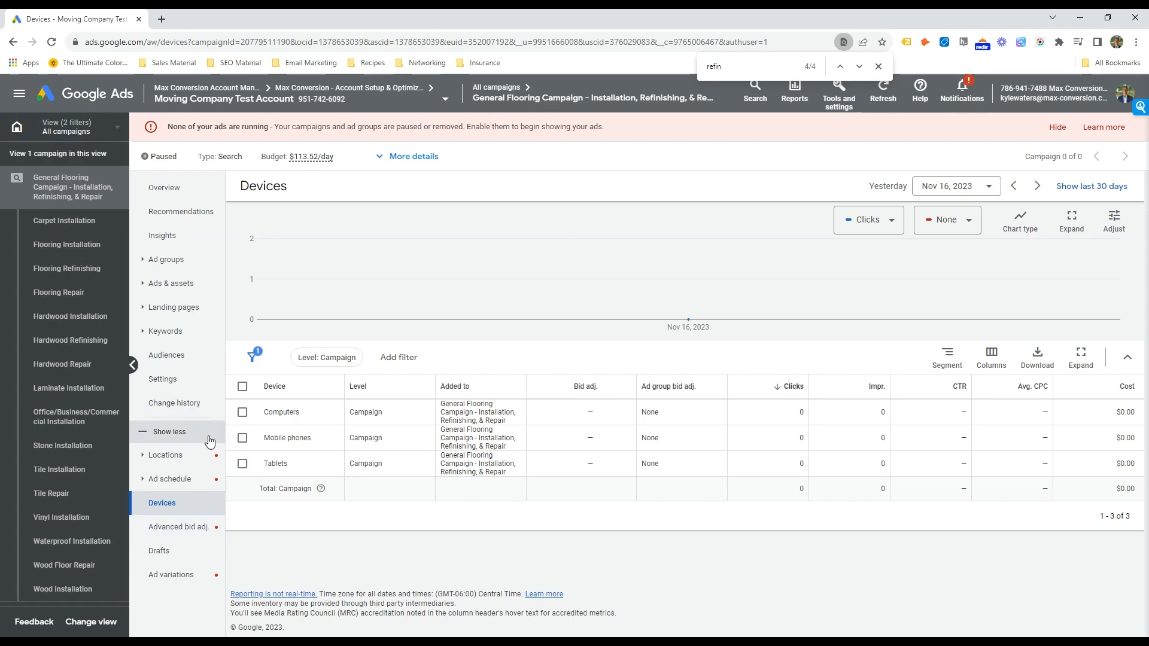
Step: Try replacing the St. Louis DMA region target with a 20-mile radius around Fenton, MO, discarding the location edits
click(208, 461)
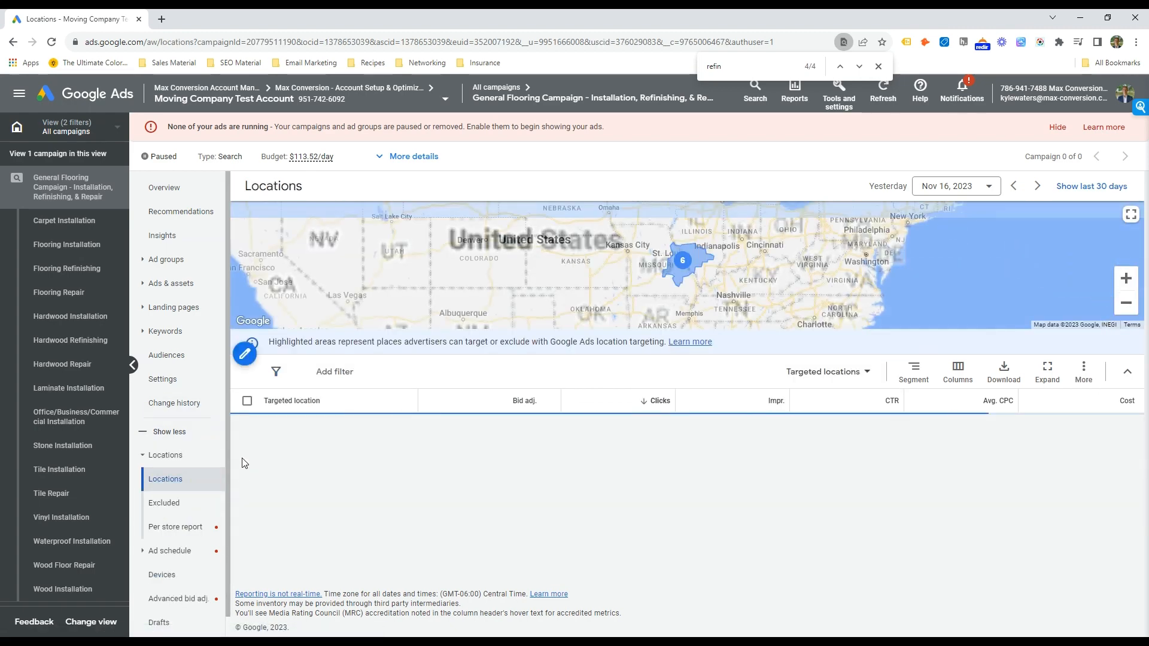
click(246, 353)
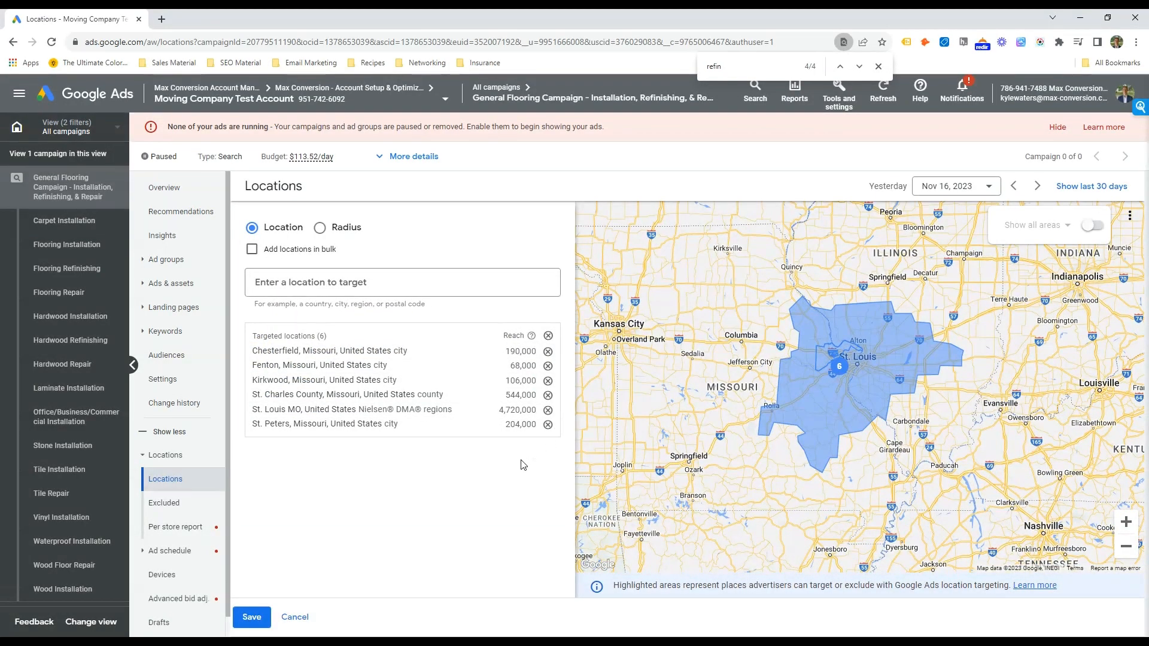
click(547, 410)
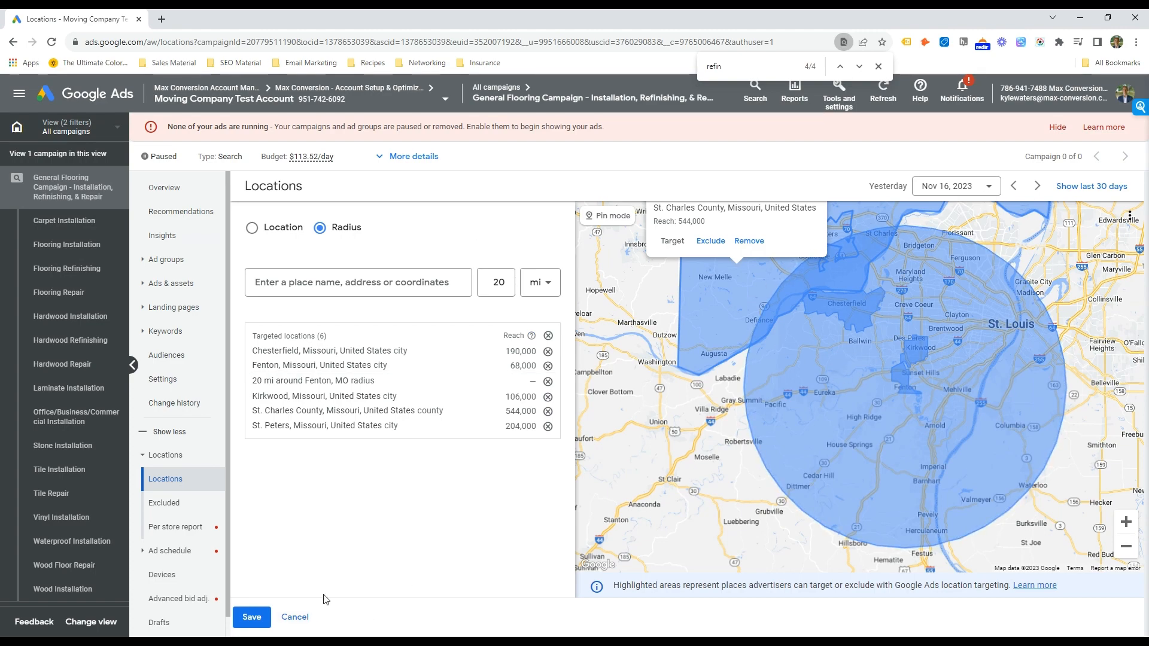
click(309, 612)
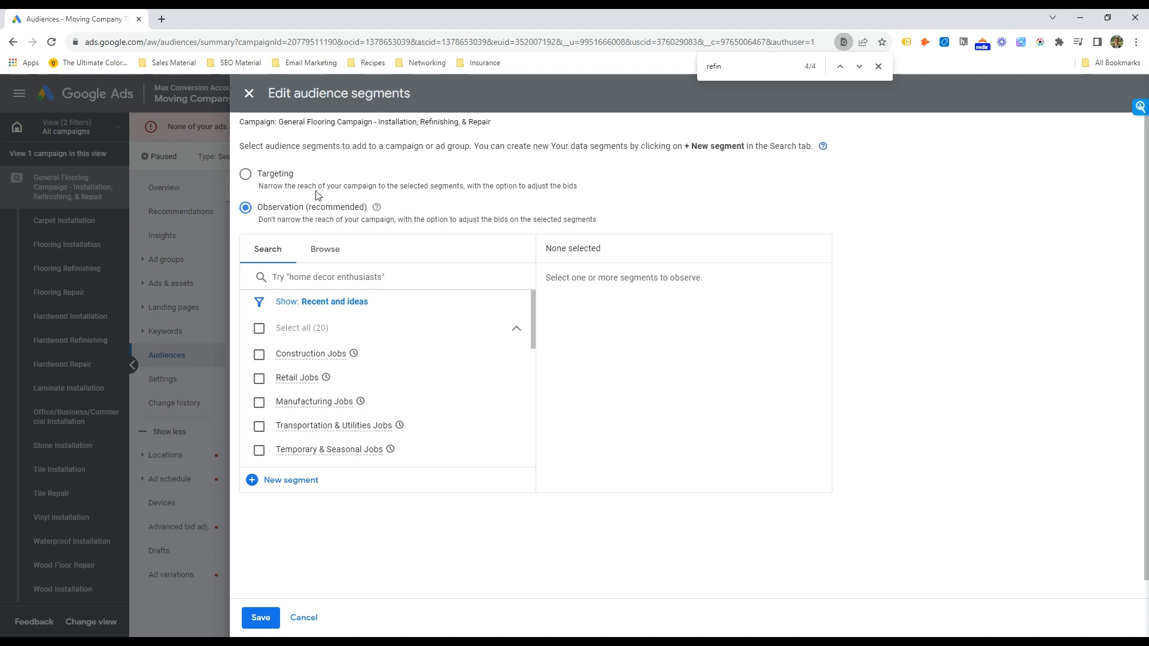
Step: Select the Homeowners segment from detailed demographics for the campaign's audiences, using the Observation setting
drag(339, 185, 498, 185)
click(498, 185)
click(383, 277)
click(333, 247)
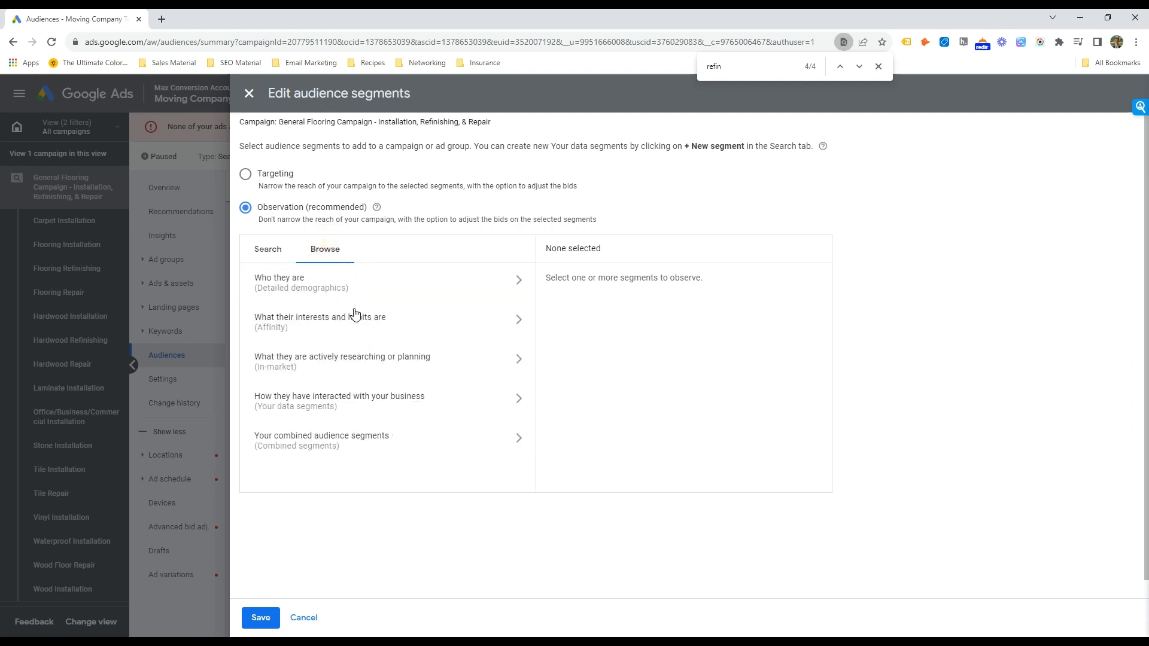
click(358, 365)
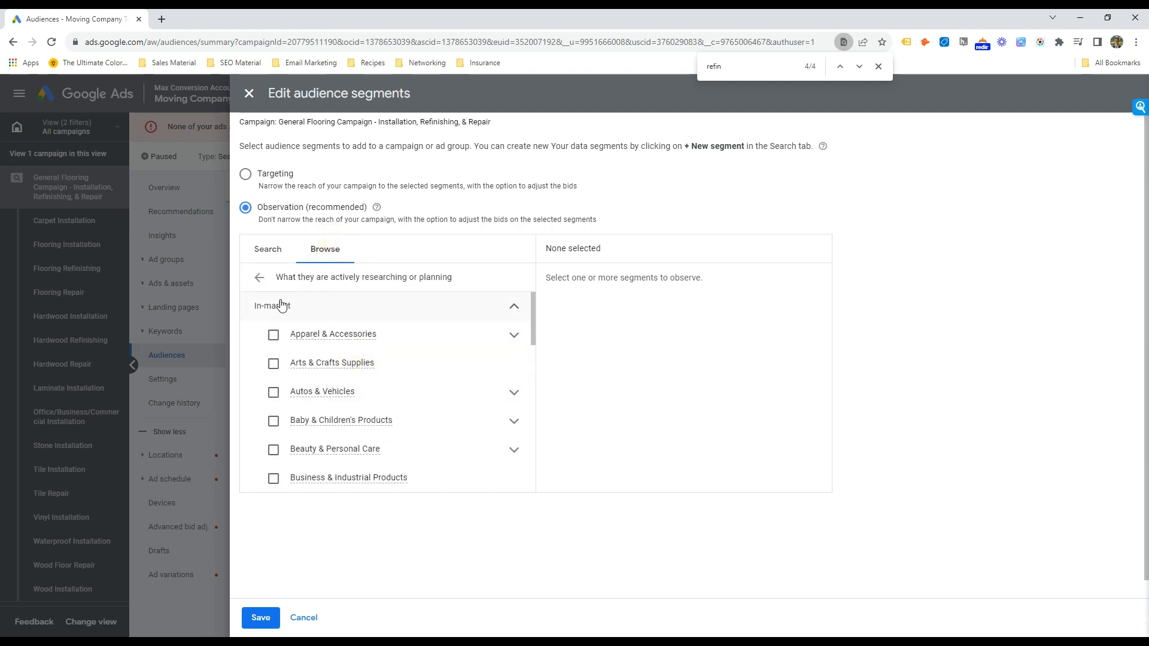
click(260, 277)
click(322, 291)
click(319, 395)
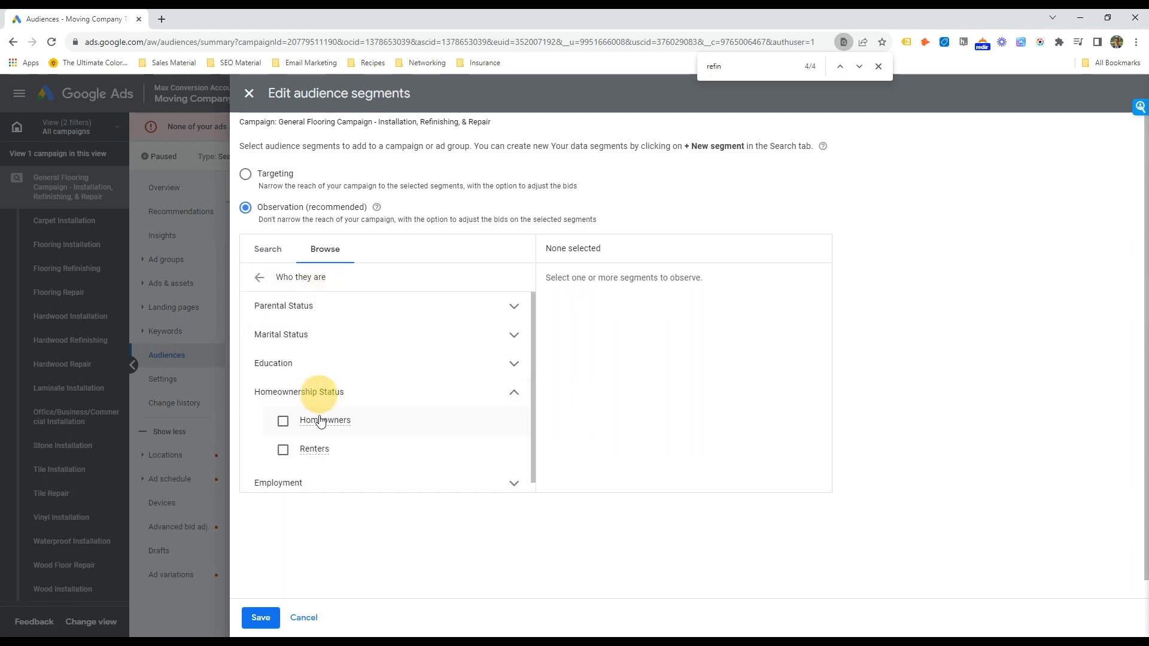
click(326, 421)
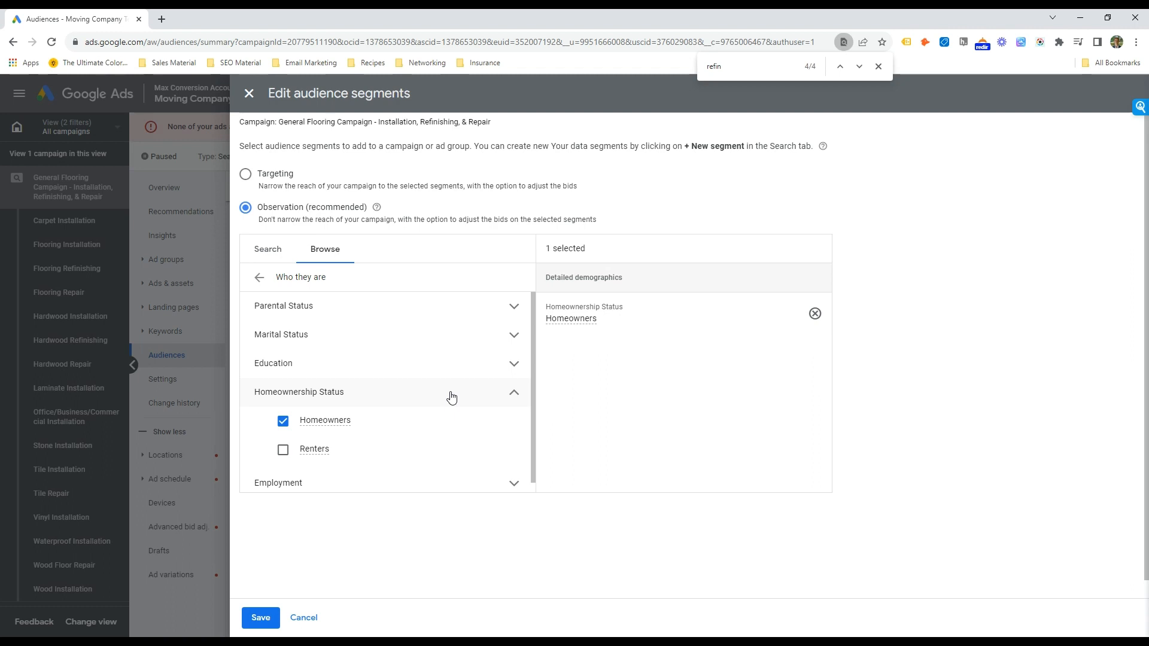
click(285, 176)
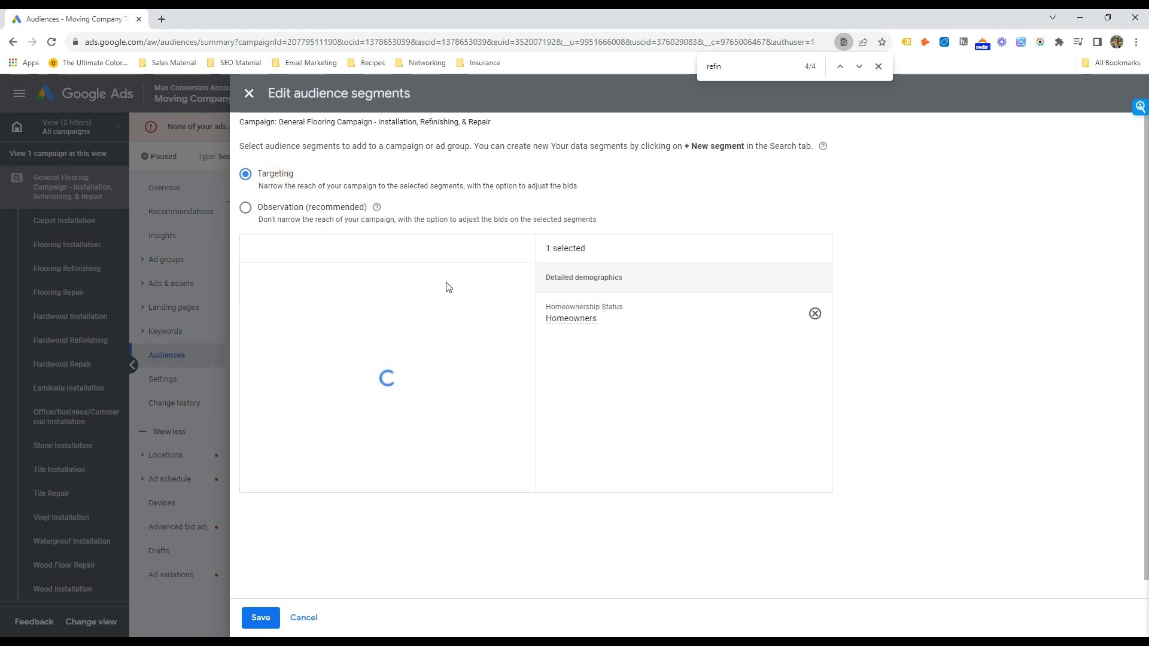
click(275, 211)
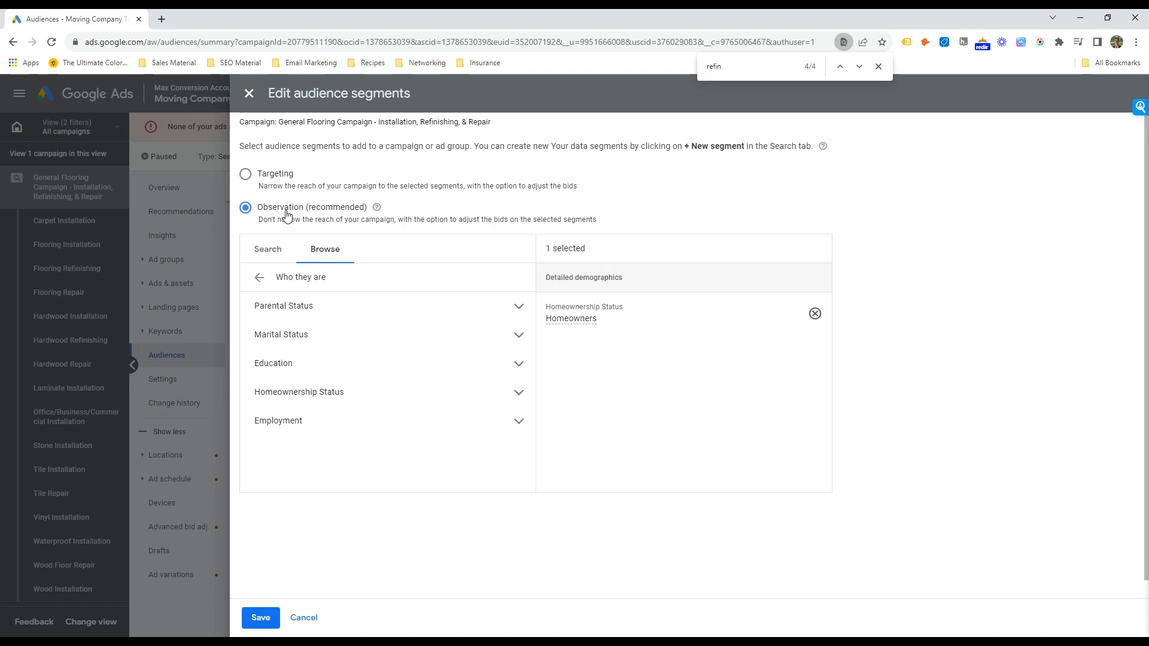
Step: Add all the parental status, marital status and education segments plus Renters to the observed audiences
click(370, 305)
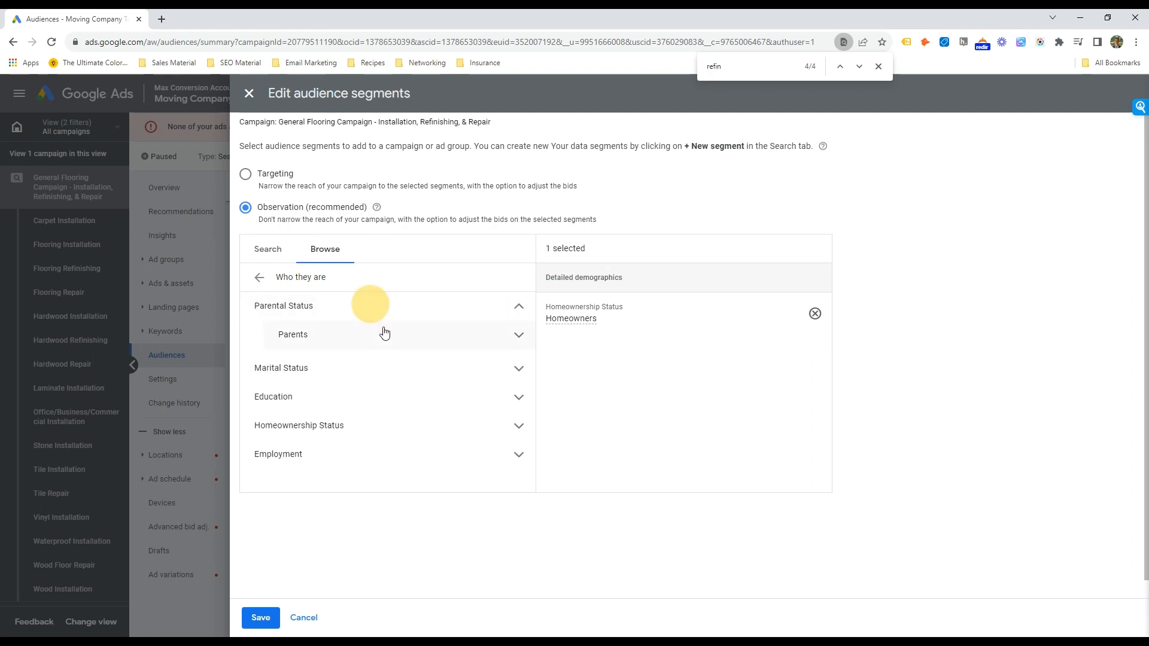
click(384, 333)
click(354, 364)
click(345, 392)
click(344, 424)
click(344, 451)
click(345, 478)
scroll(346, 415, down, 8)
click(332, 446)
scroll(353, 416, down, 1)
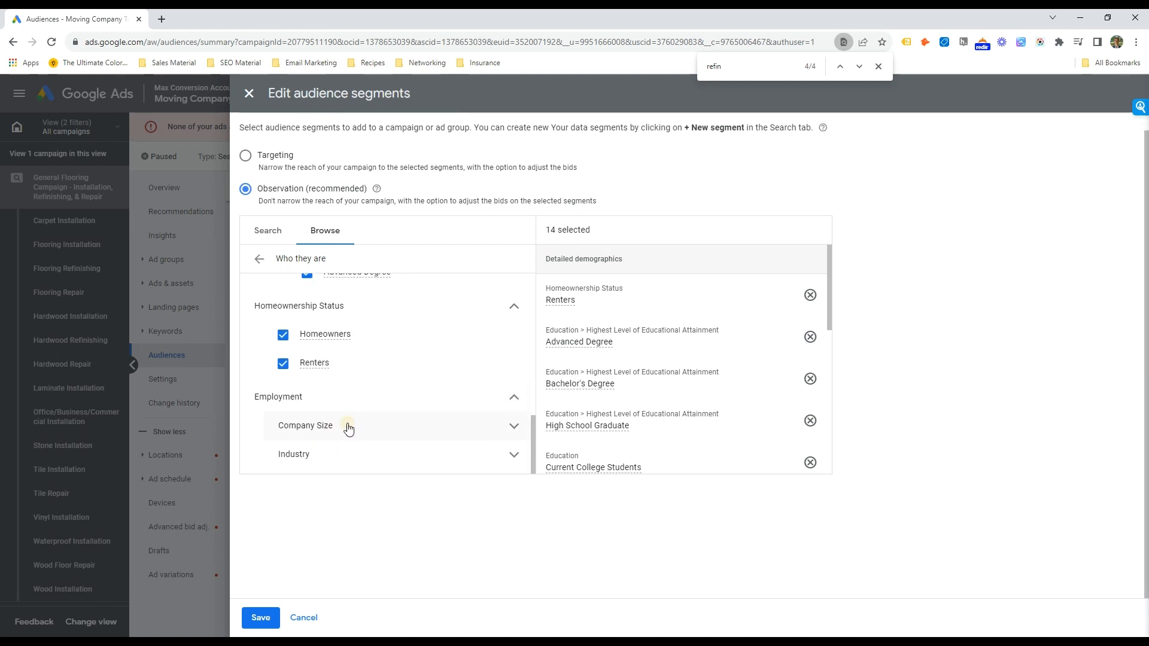
Step: Add the small, large and very large employer segments under the Company Size demographic
click(348, 426)
click(346, 446)
scroll(351, 439, down, 2)
click(356, 361)
click(358, 390)
click(362, 418)
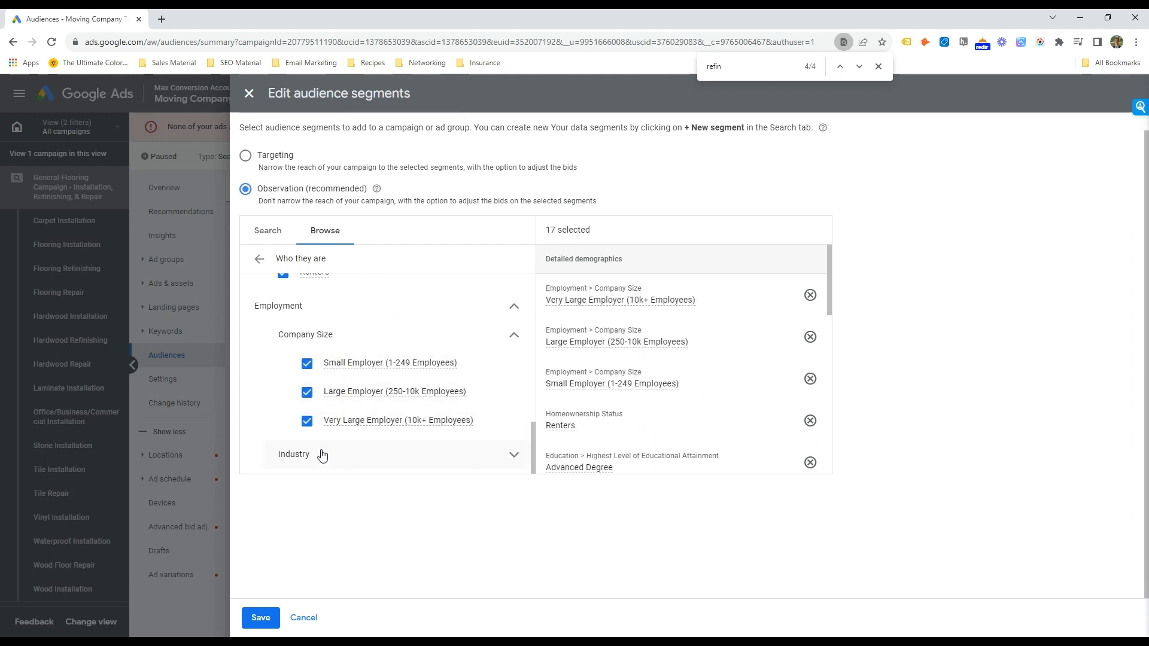
Step: Add the Education, Financial, Healthcare, Hospitality, Manufacturing, Real Estate and Technology segments under the employment Industry demographic
click(320, 455)
scroll(372, 400, down, 5)
click(350, 283)
click(353, 311)
click(353, 339)
click(353, 368)
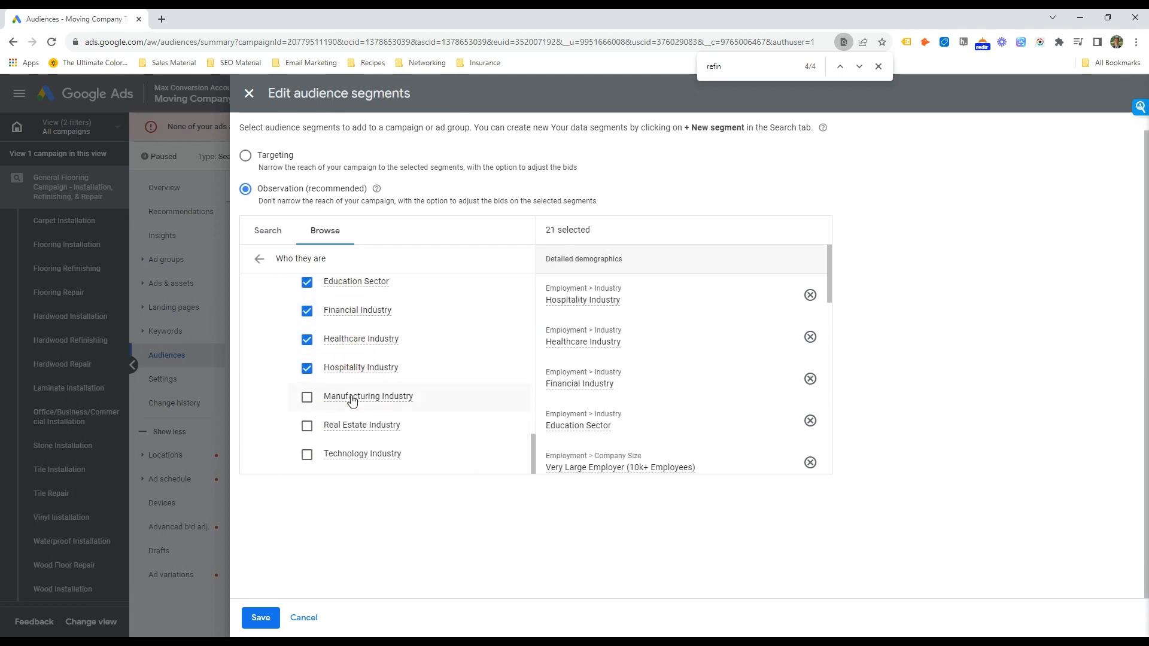
click(352, 397)
click(352, 425)
click(351, 450)
scroll(354, 377, up, 5)
click(260, 259)
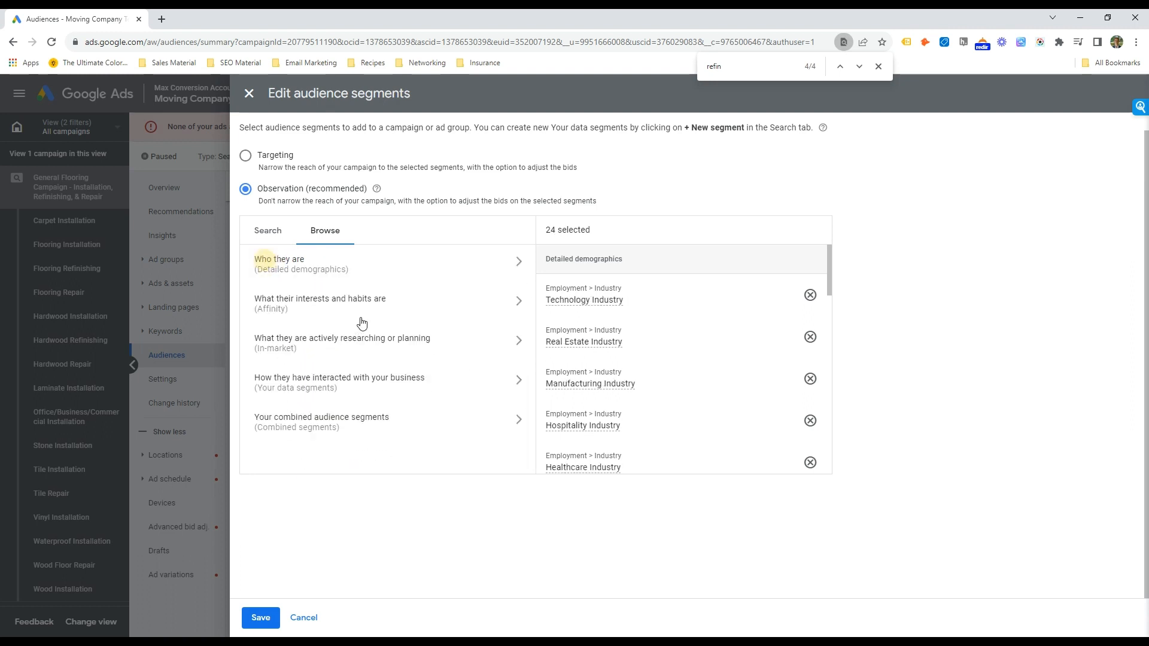
Step: Add the affinity segments Banking & Finance, Beauty & Wellness, Food & Dining, Home & Garden, Lifestyles & Hobbies, Media & Entertainment and News & Politics
click(348, 302)
click(346, 314)
click(332, 376)
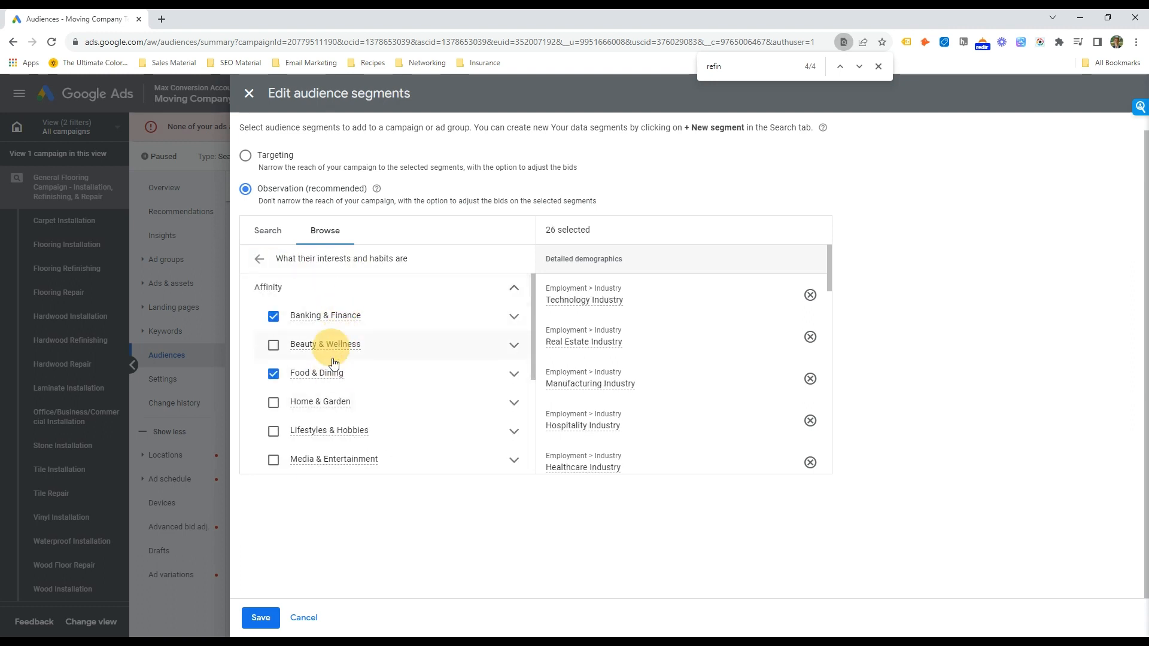
click(333, 342)
click(334, 402)
click(328, 431)
drag(324, 445, 325, 459)
scroll(333, 389, down, 3)
click(335, 286)
click(331, 313)
scroll(332, 353, up, 1)
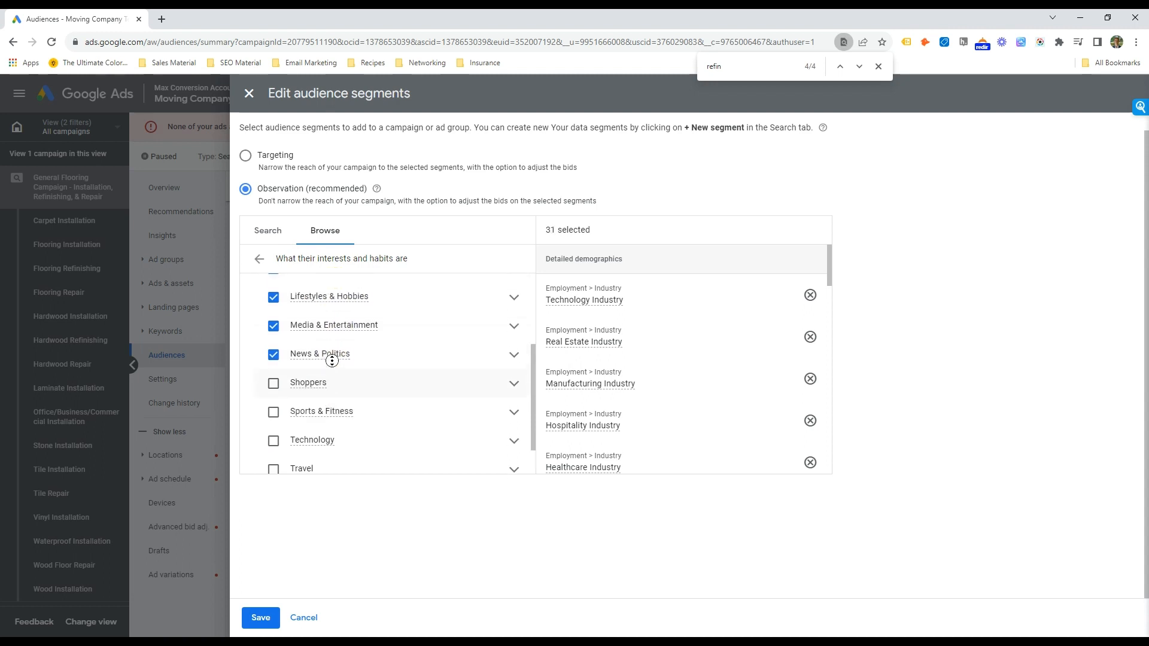
Step: Add the remaining affinity segments, including Shoppers, Sports & Fitness, Technology and Travel
click(307, 382)
click(314, 410)
click(310, 438)
click(302, 467)
scroll(312, 407, down, 2)
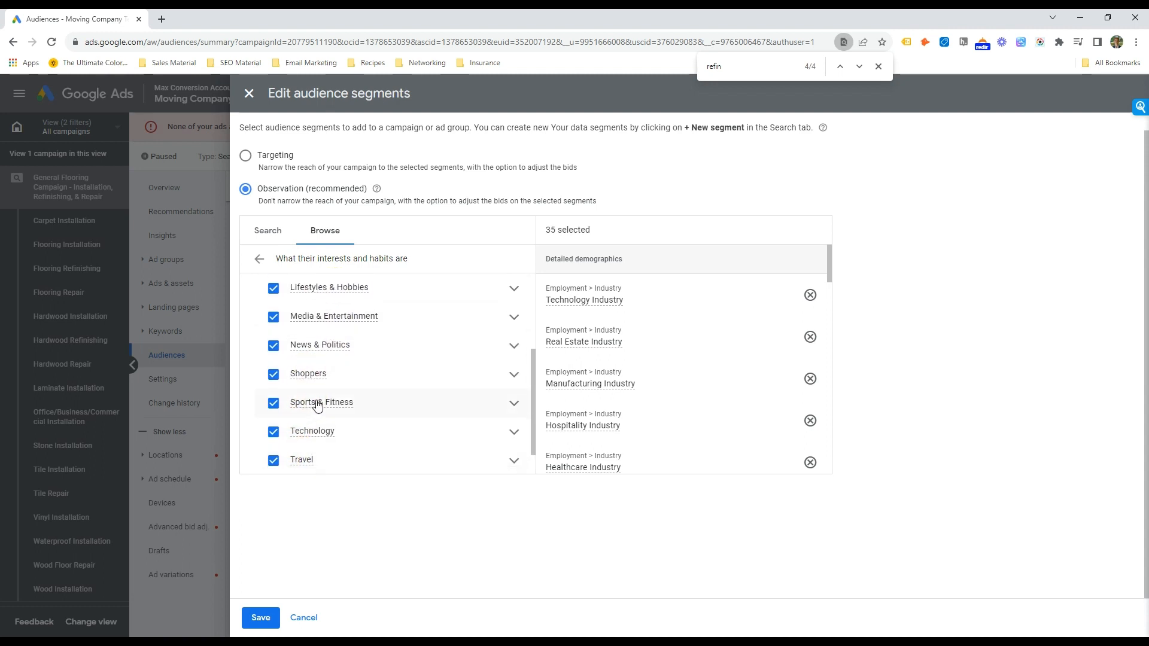
click(307, 448)
scroll(326, 407, up, 5)
Step: Finish adding the in-market segments through Travel, and check the segments based on interactions with the business
click(514, 316)
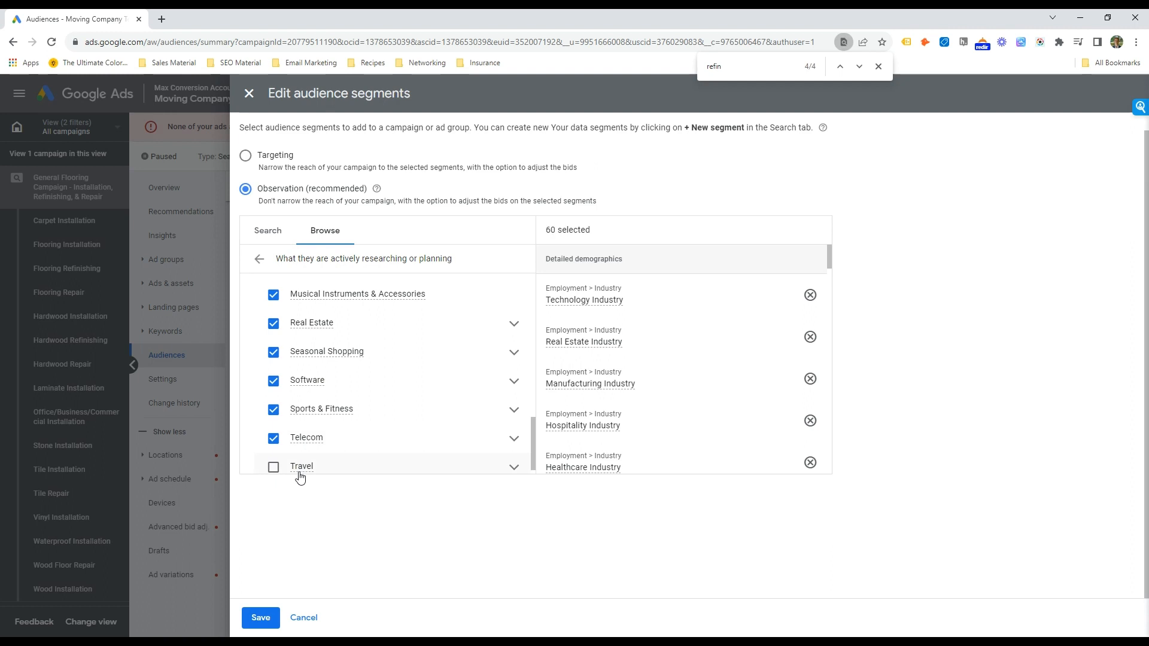
click(298, 470)
click(284, 285)
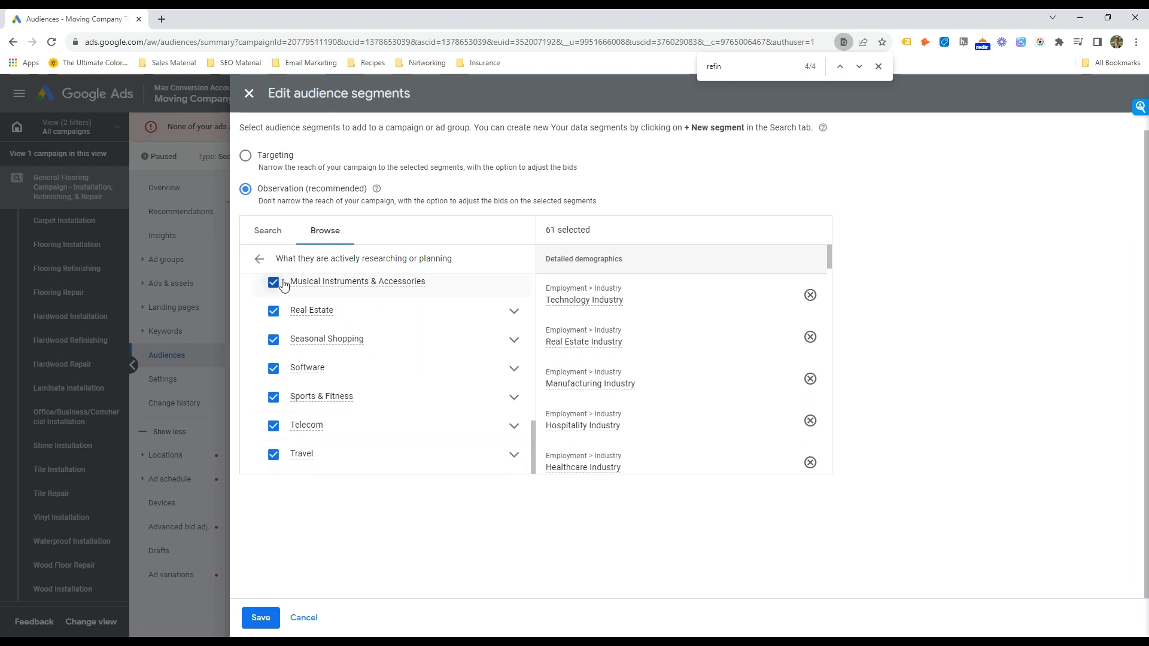
click(261, 264)
click(359, 377)
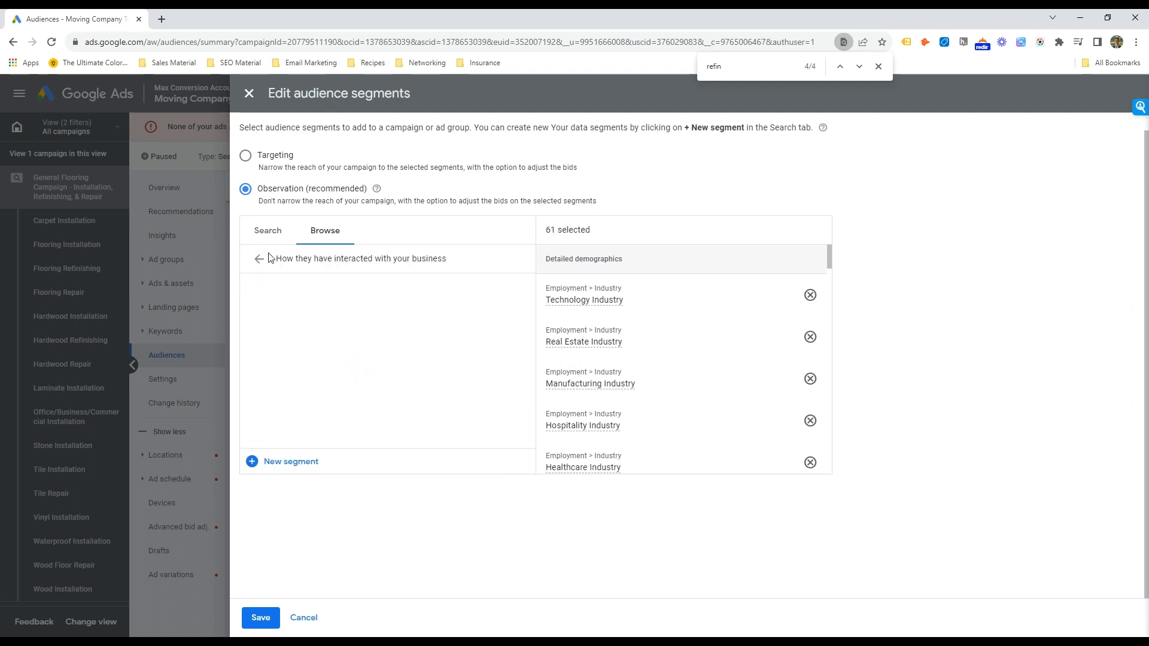
Step: Search segments for "home improvement" and add Plumbing Services, Electrician Services, Painting Services and Lawn Care & Gardening Supplies
click(266, 233)
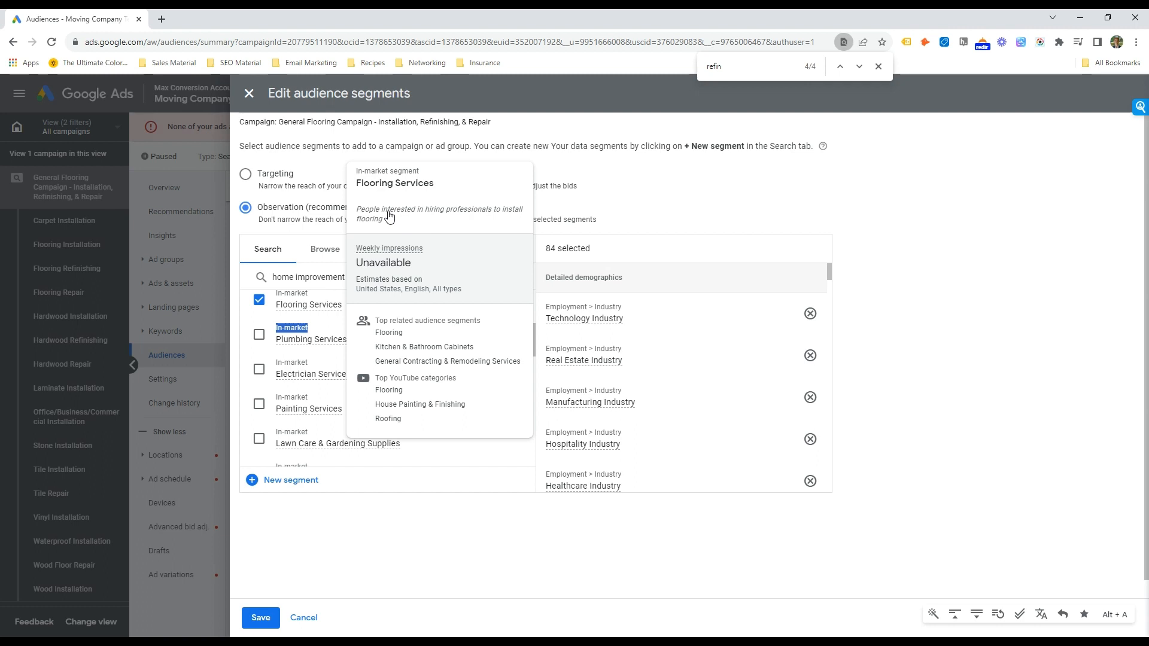
click(311, 337)
click(323, 371)
click(347, 405)
click(359, 435)
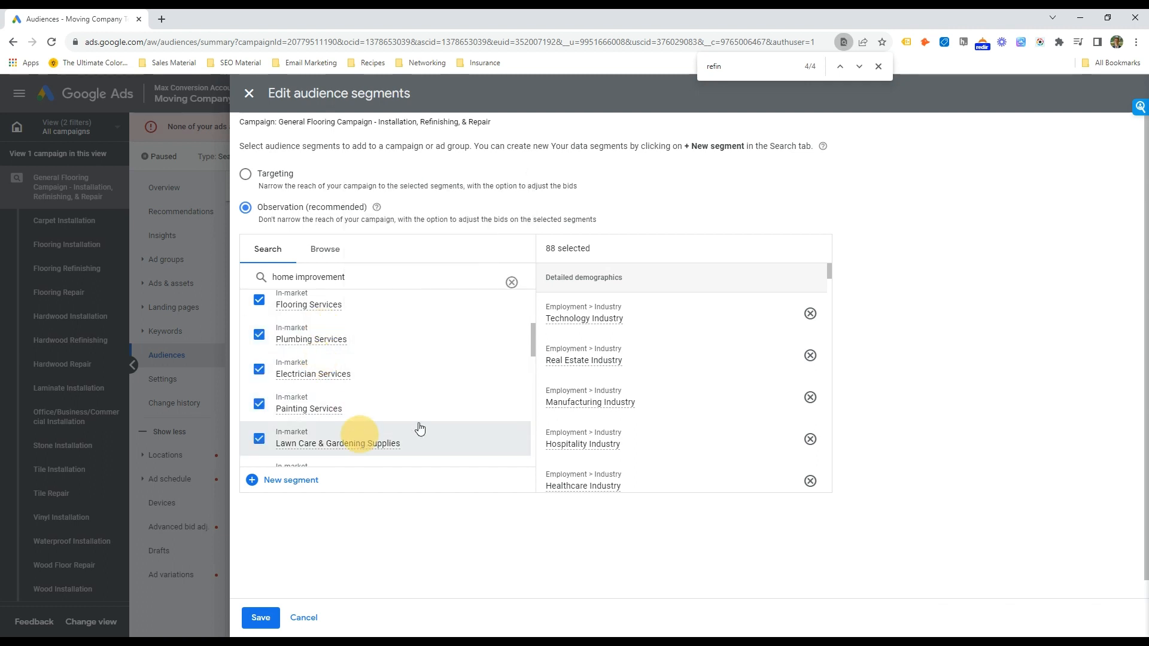
Step: Add the remaining in-market results, including Landscape Design, Interior Design & Decorating Services, Door & Window Installation and Plumbing Fixtures
scroll(420, 429, down, 2)
click(372, 397)
click(369, 421)
click(365, 460)
scroll(380, 431, down, 2)
click(346, 375)
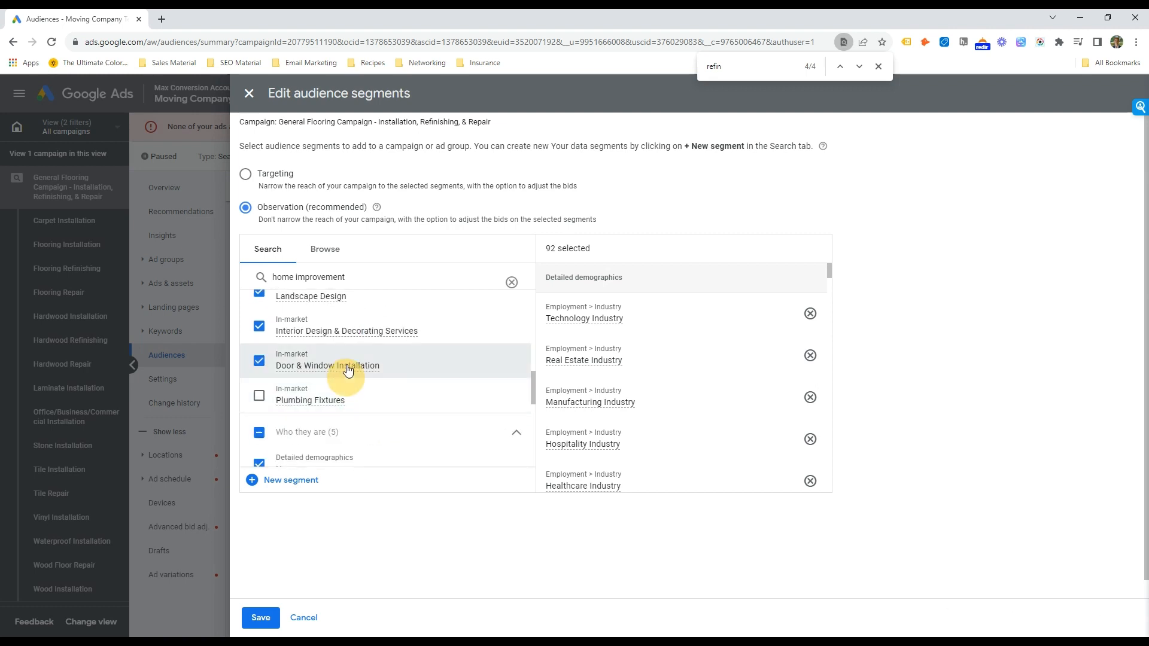
click(348, 396)
Step: Add the Construction Industry employment segment from the detailed demographics results for "home improvement"
scroll(372, 380, down, 3)
click(330, 321)
scroll(381, 342, up, 1)
scroll(364, 358, down, 4)
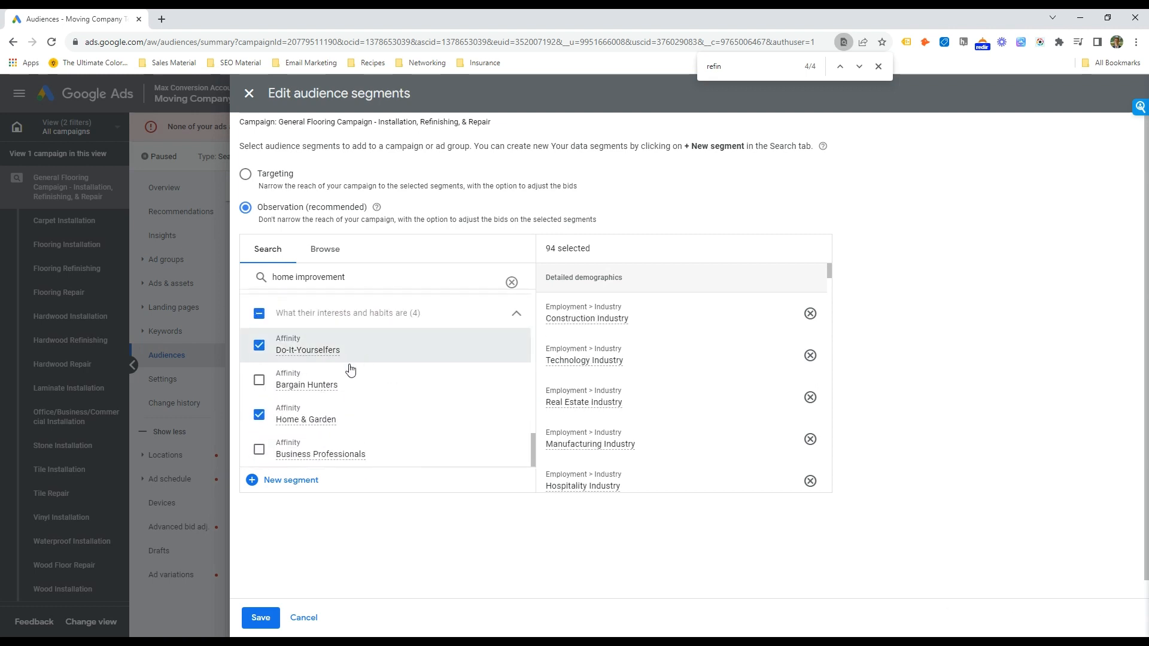
Step: Add the Bargain Hunters and Business Professionals affinity segments and save the campaign's audience segments
click(327, 383)
click(332, 449)
scroll(335, 419, down, 1)
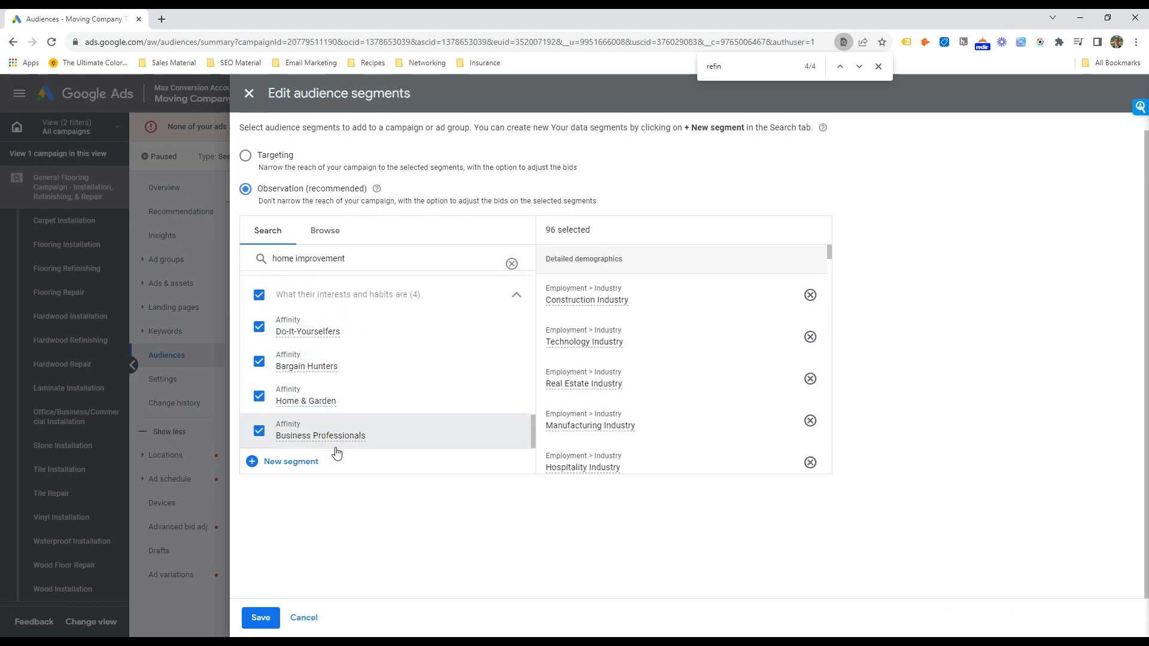
click(272, 618)
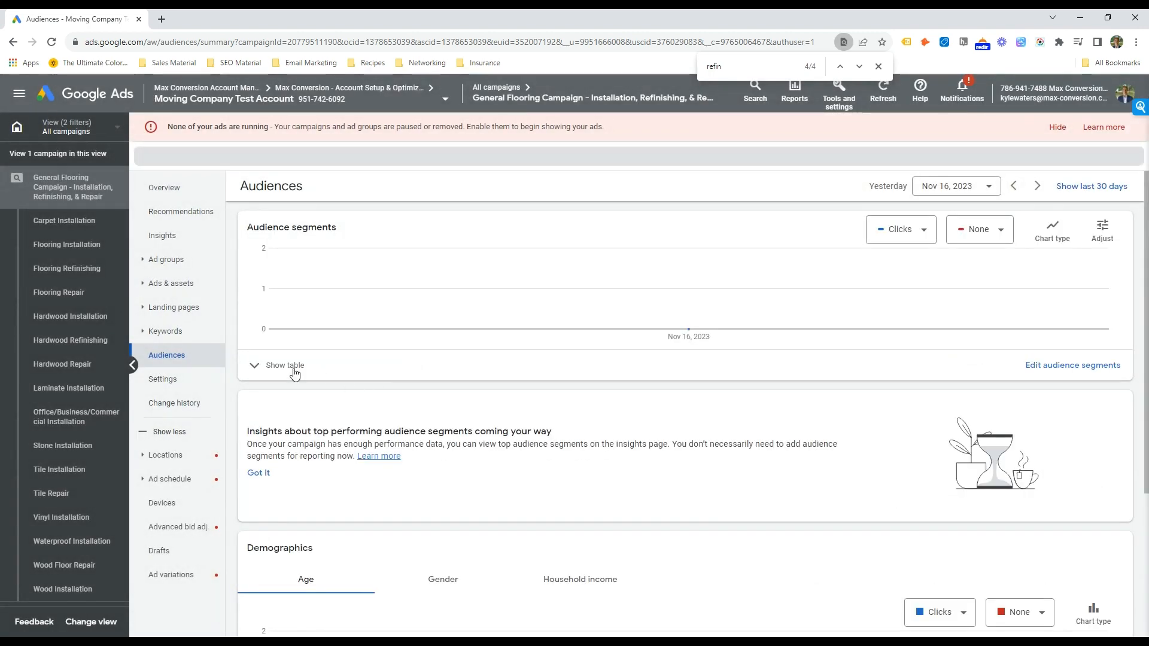
Step: Show the audience segments table and examine the added segments, their targeting setting and their performance columns
click(279, 366)
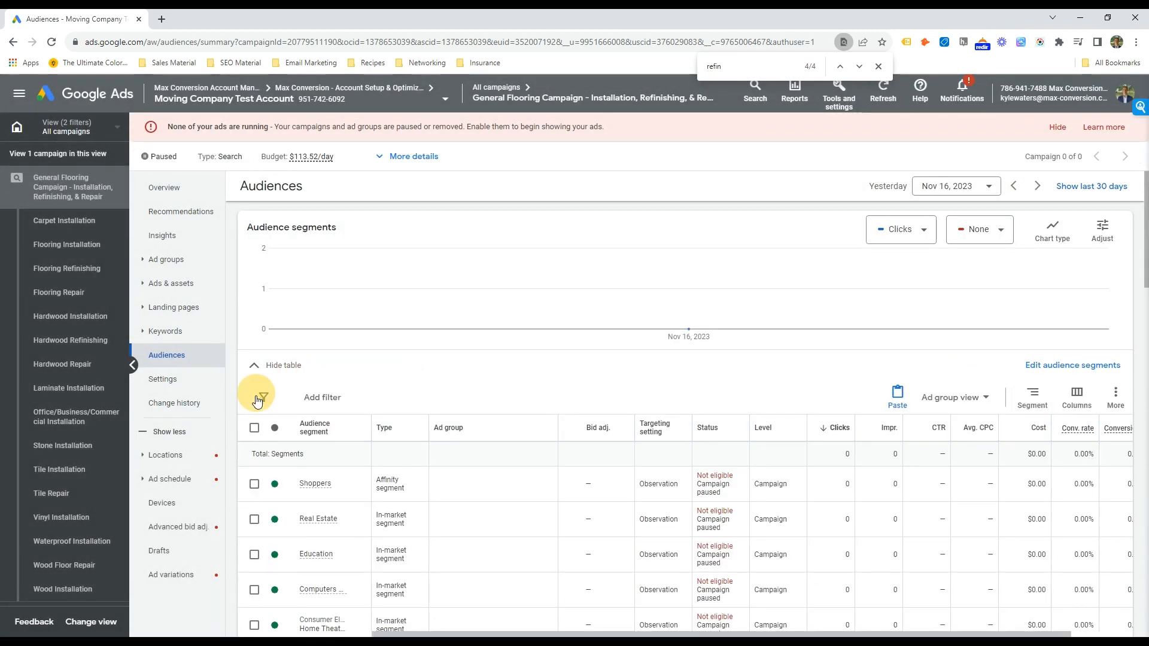
click(258, 400)
click(254, 427)
click(355, 393)
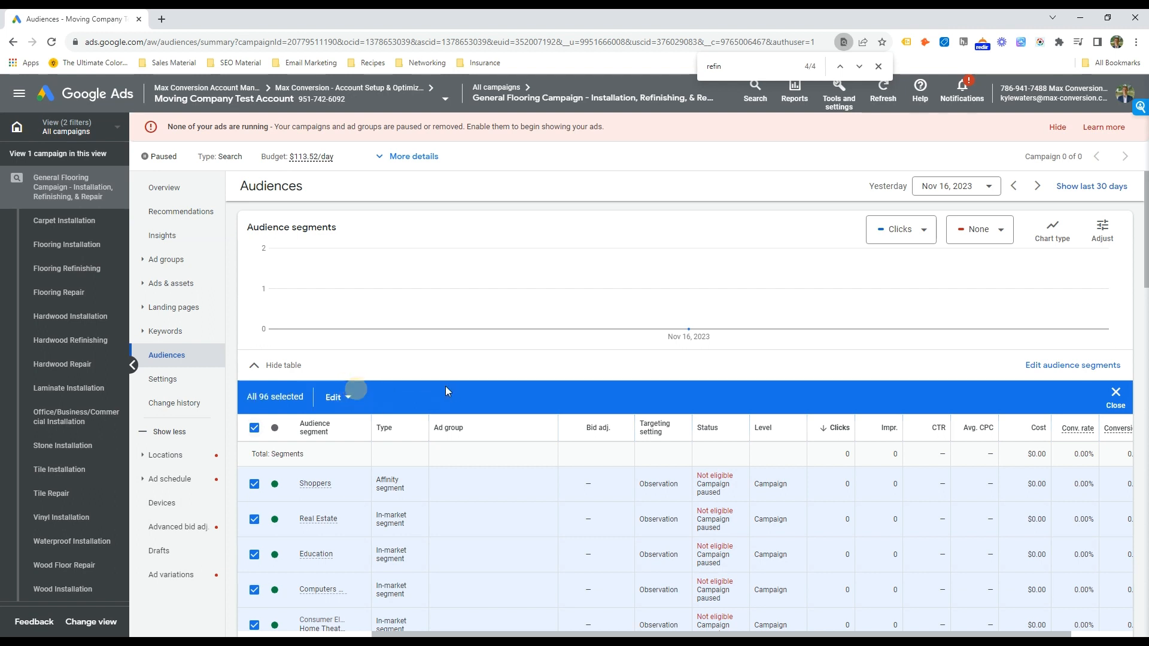
click(1115, 395)
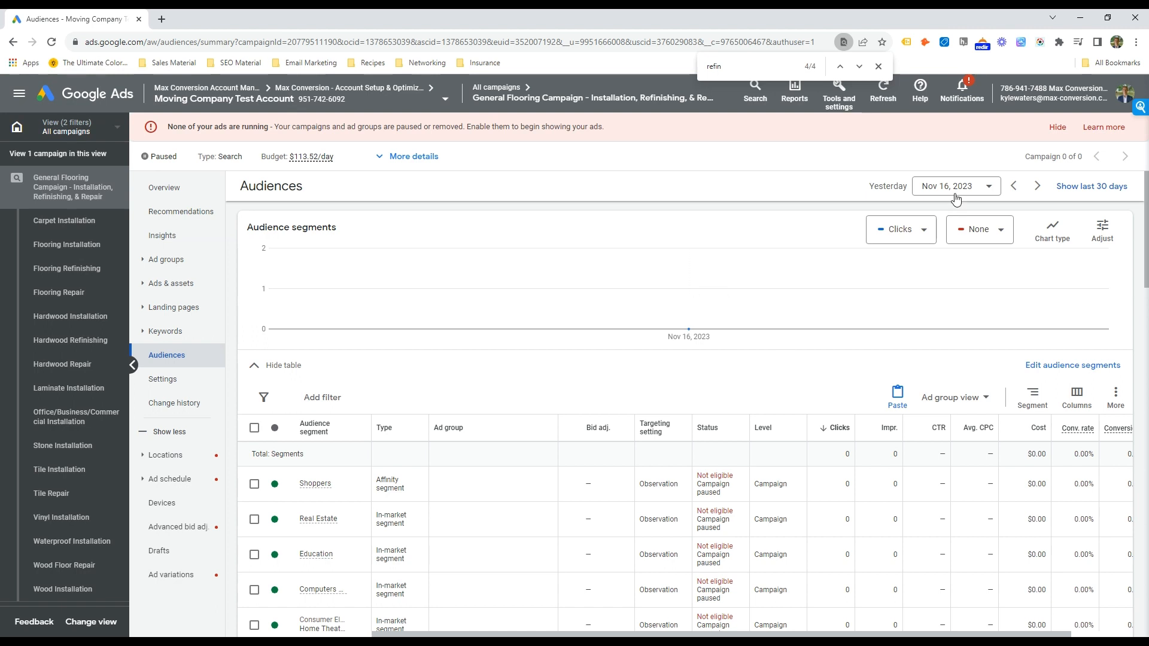
scroll(724, 300, down, 1)
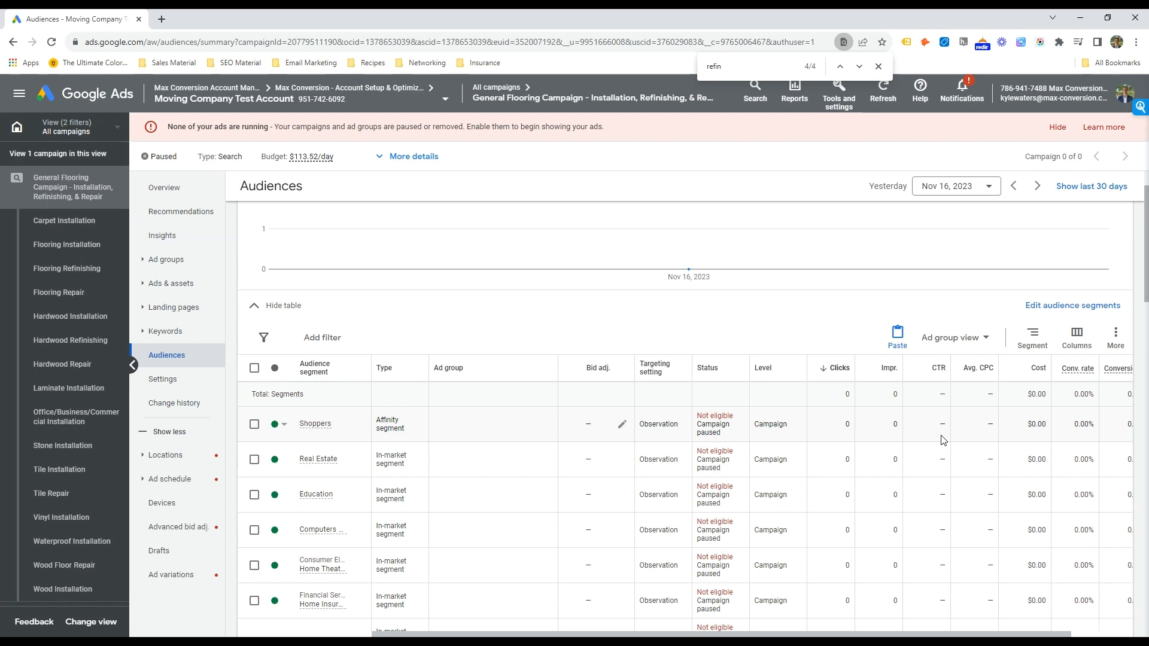
mouse_move(326, 424)
Step: Open the campaign's assets and check the Business name and Business logo asset types
click(216, 284)
click(211, 328)
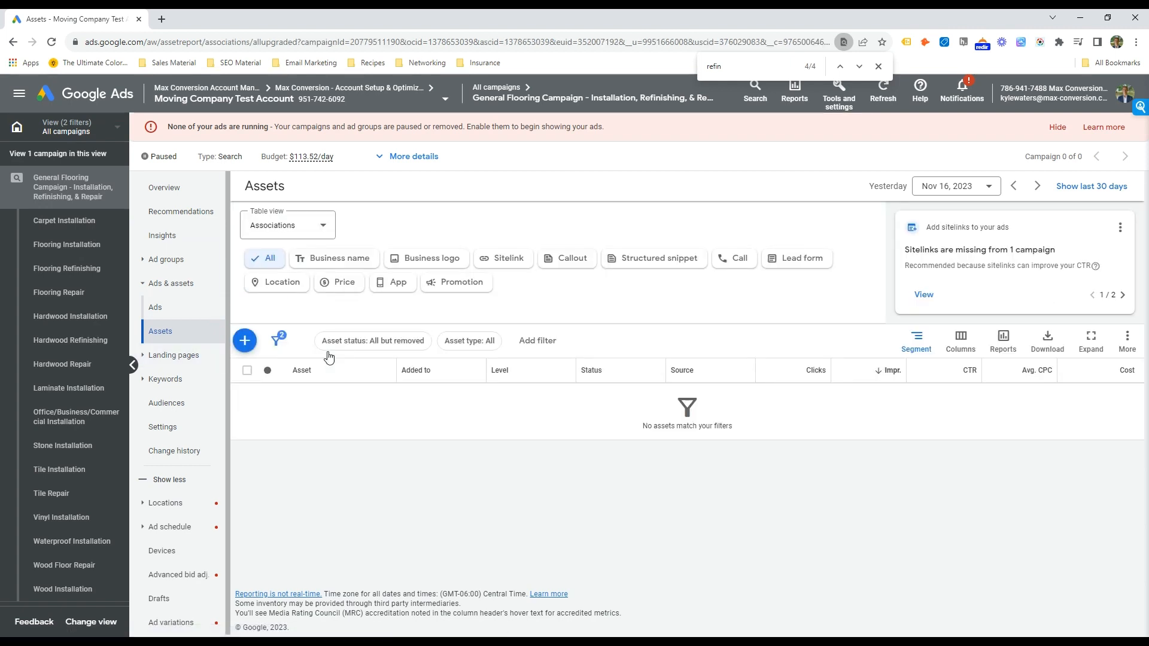
click(330, 259)
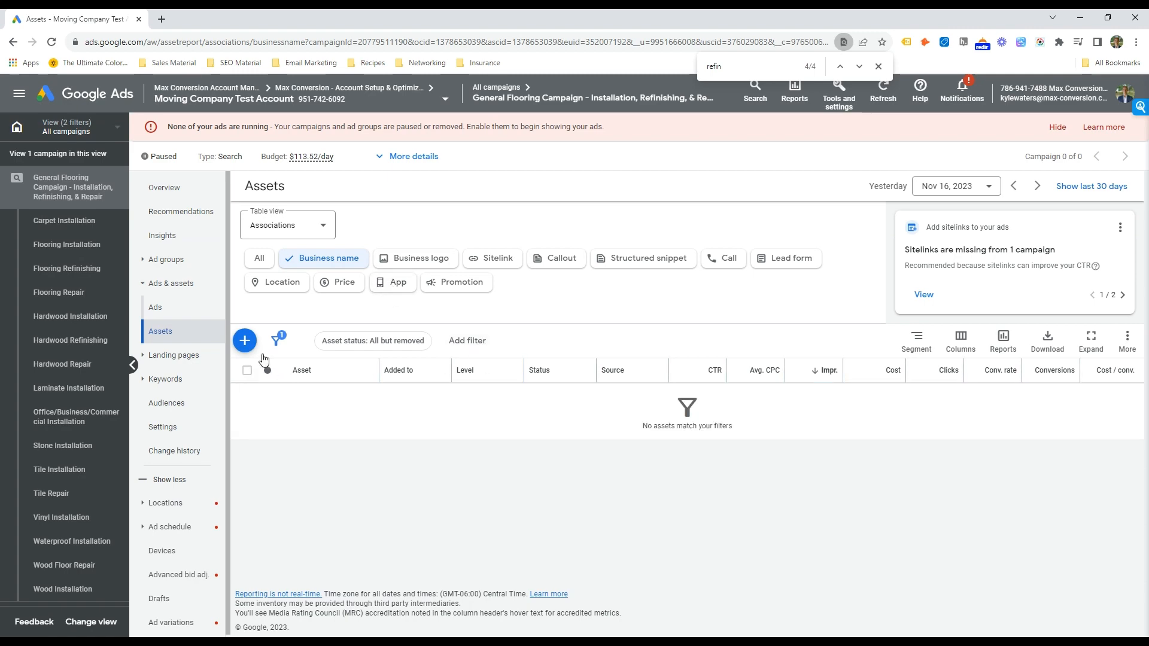
click(245, 341)
click(767, 331)
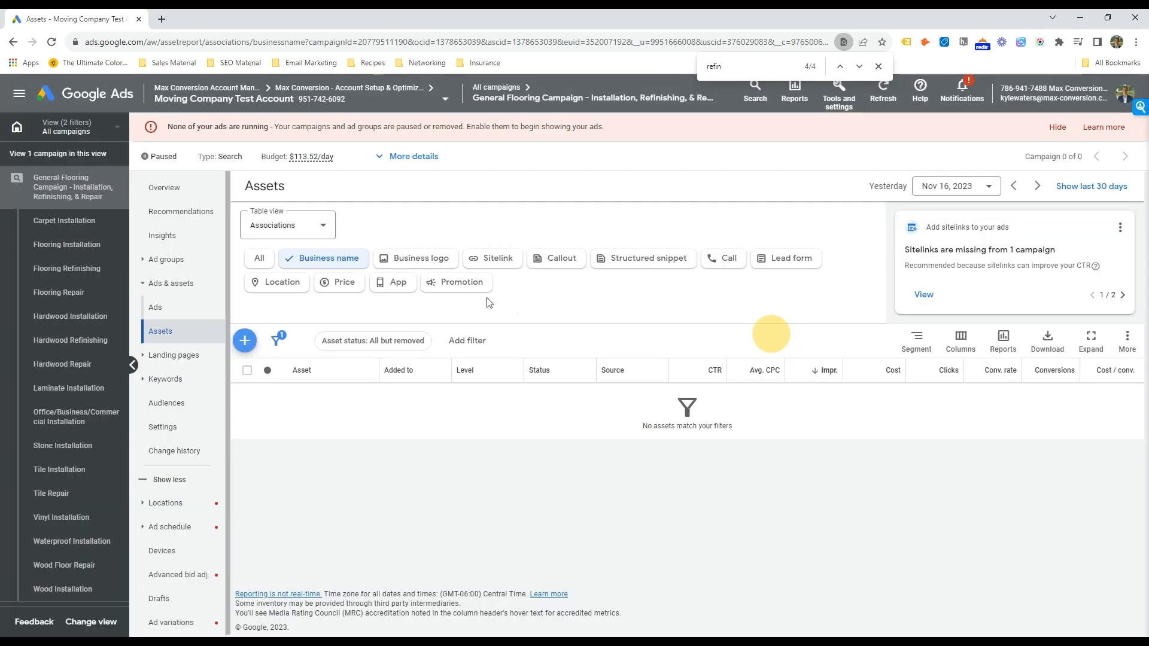
click(392, 261)
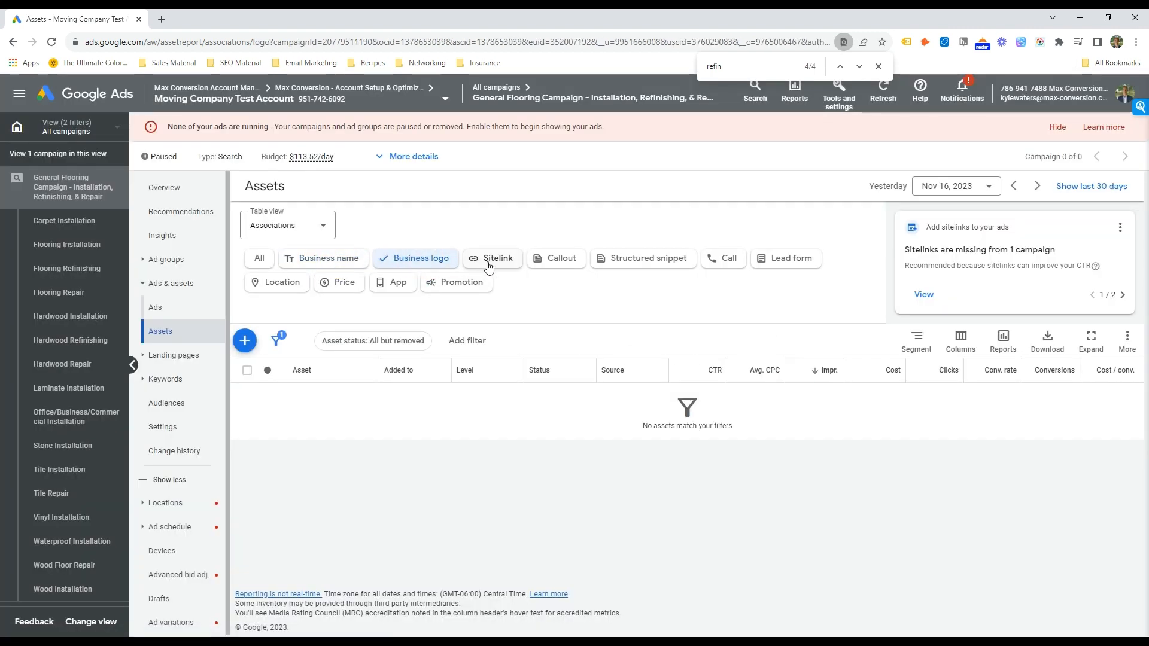
Step: Start a campaign-level sitelink and try Contact Us, Review and Inspiration as its sitelink text
click(489, 263)
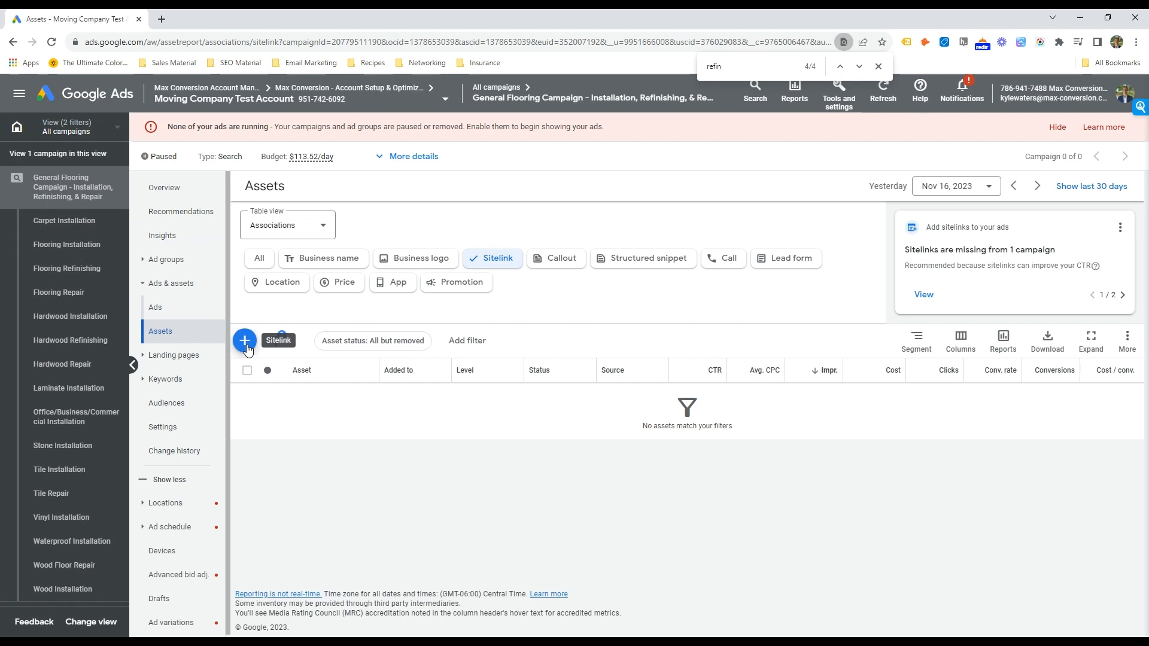
click(245, 344)
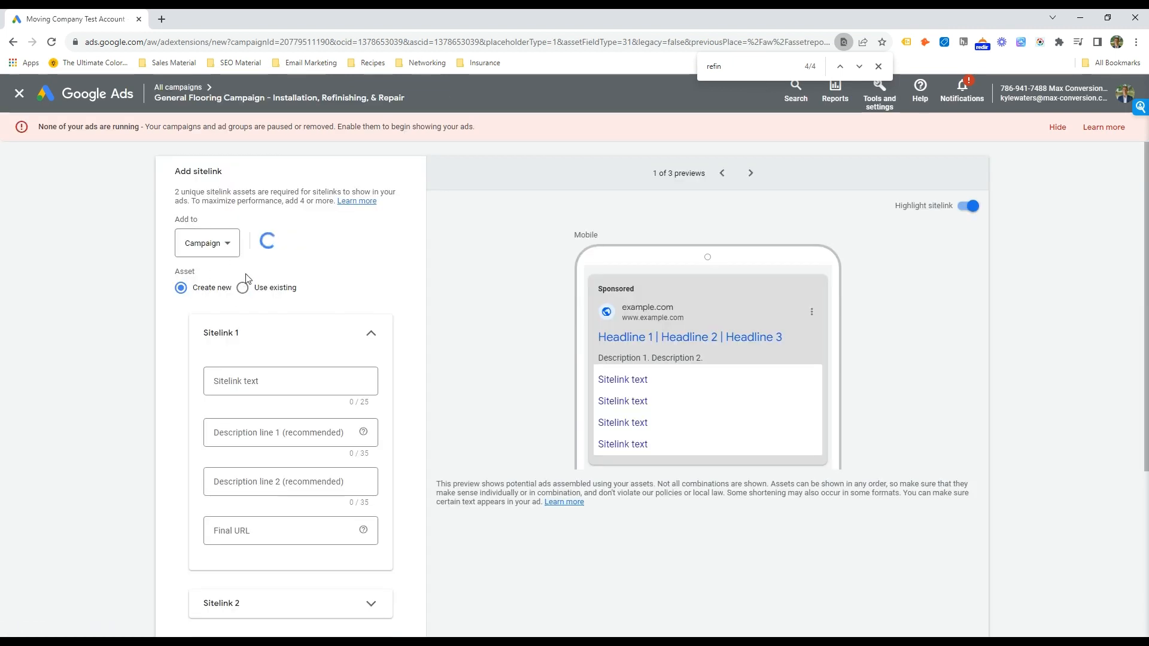
click(282, 390)
text(Contact Us)
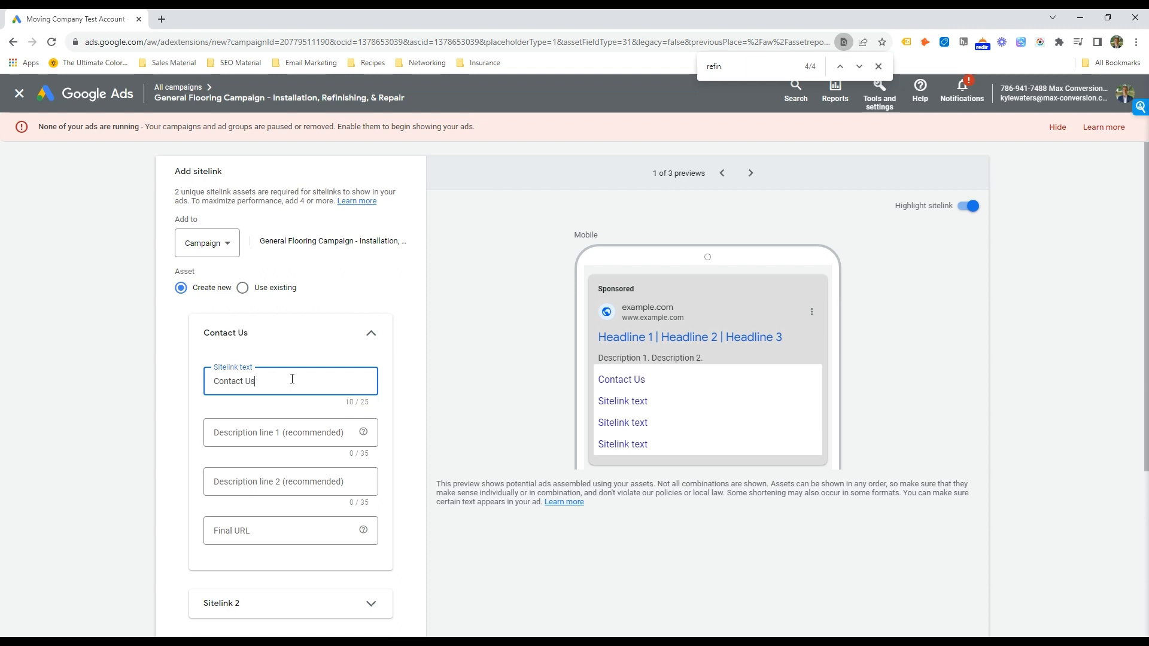
key(Tab)
key(shift+Tab)
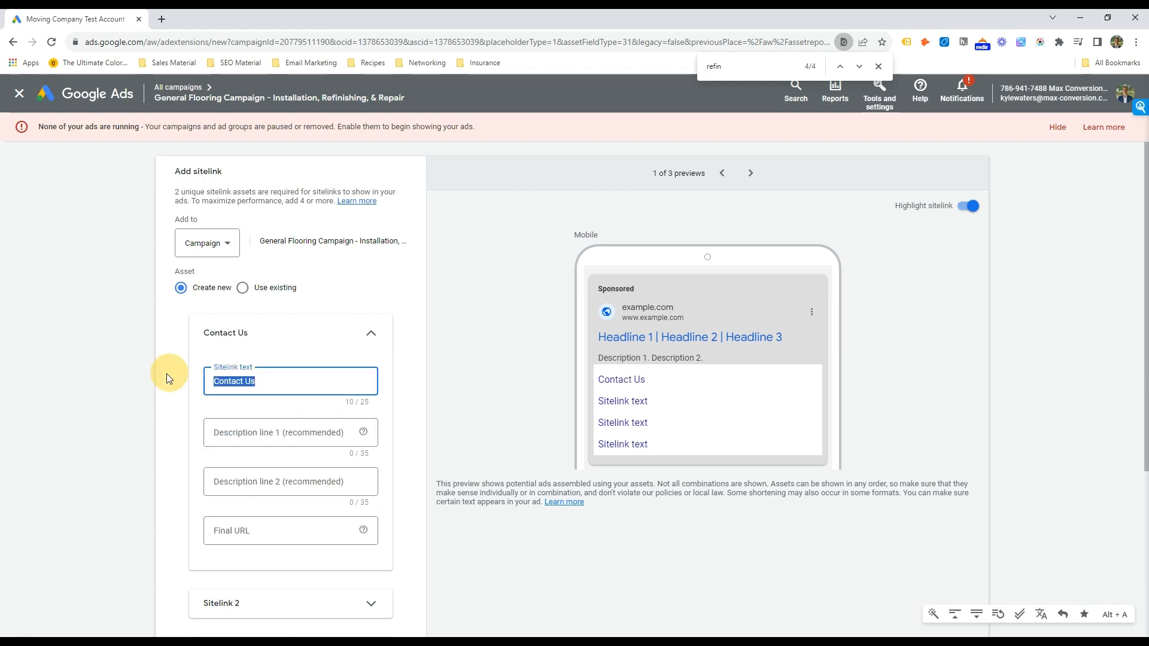
text(Review)
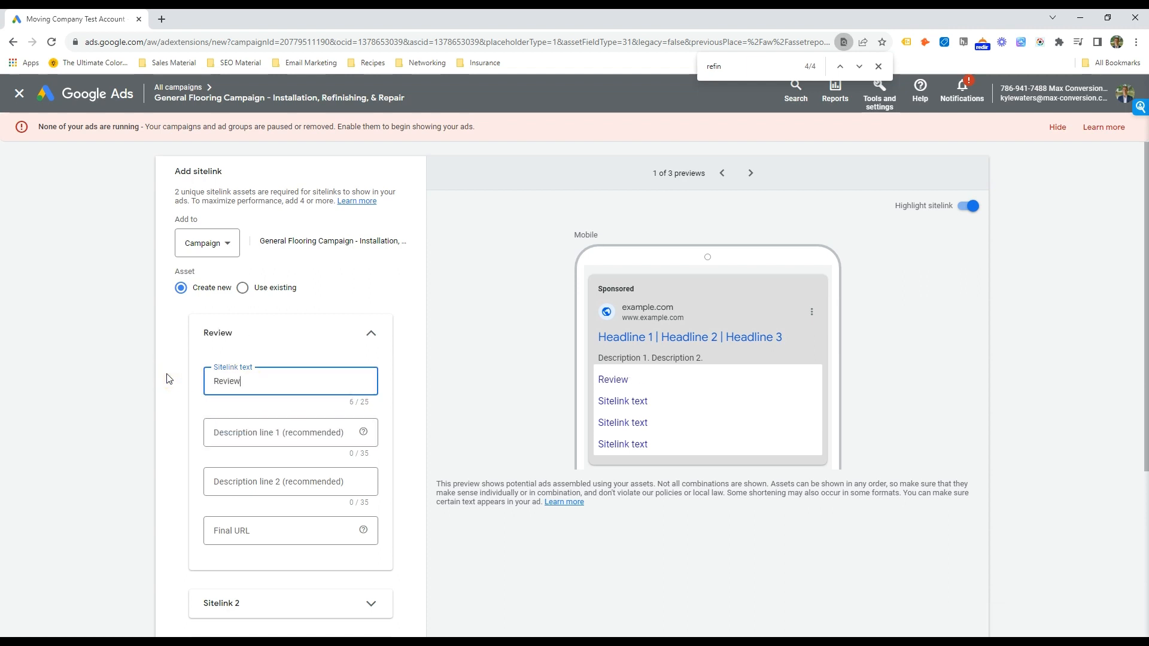
key(ctrl+a)
text(Inspiration)
key(ctrl+a)
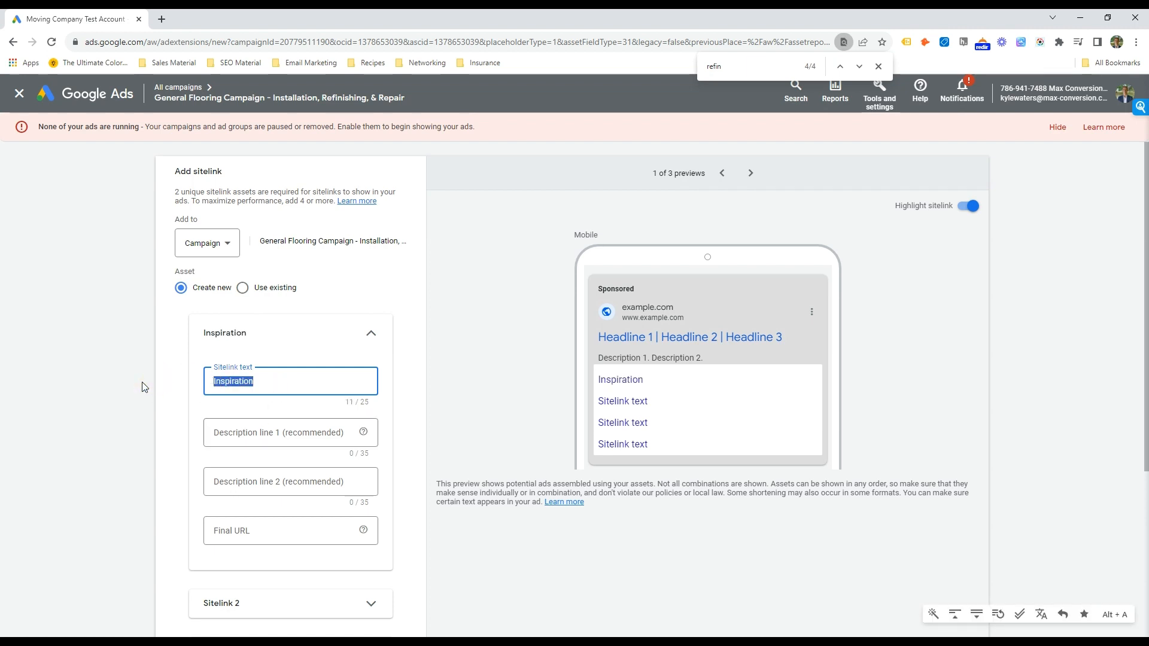
Step: Try Hardwood Install and Tile Install as the first sitelink's text, and clear the text
text(Hardwood)
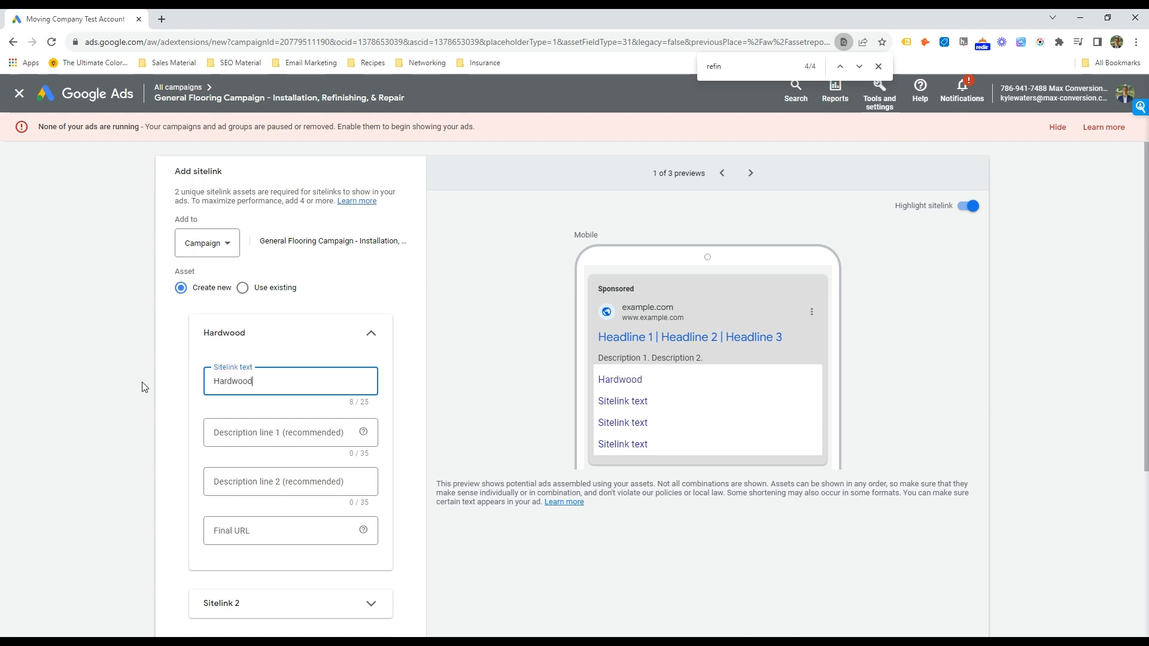
text( Install)
key(ctrl+a)
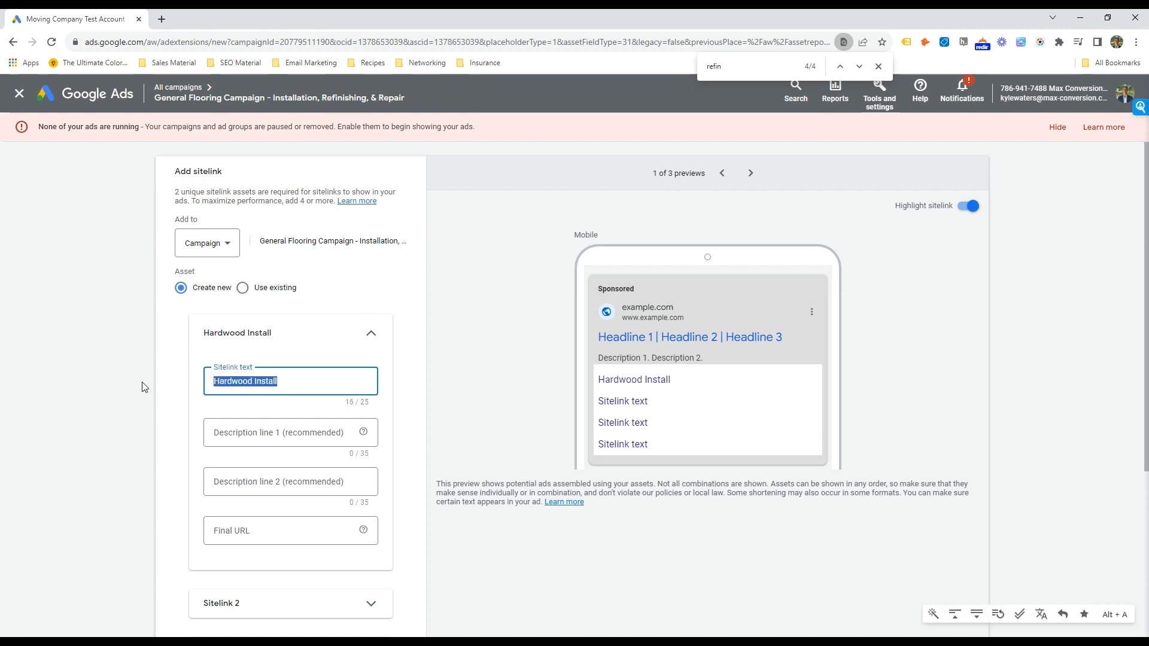
text(Tile Install)
key(ctrl+a)
key(BackSpace)
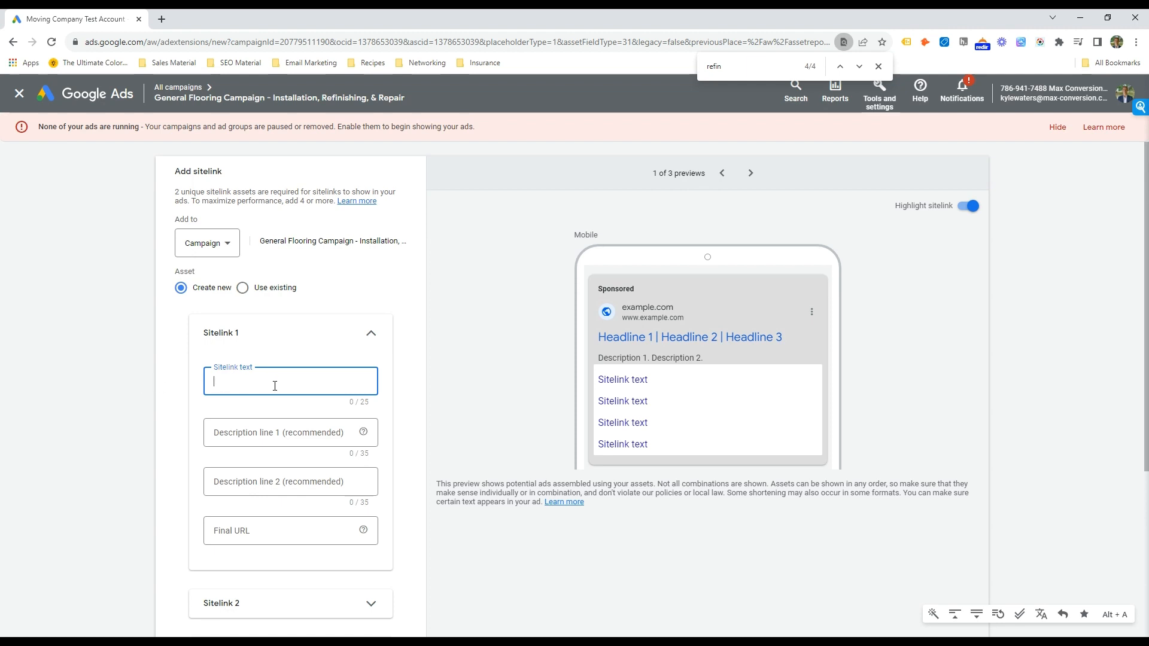
Step: Add extra blank sitelink entries after Sitelink 4
scroll(288, 455, down, 4)
click(233, 488)
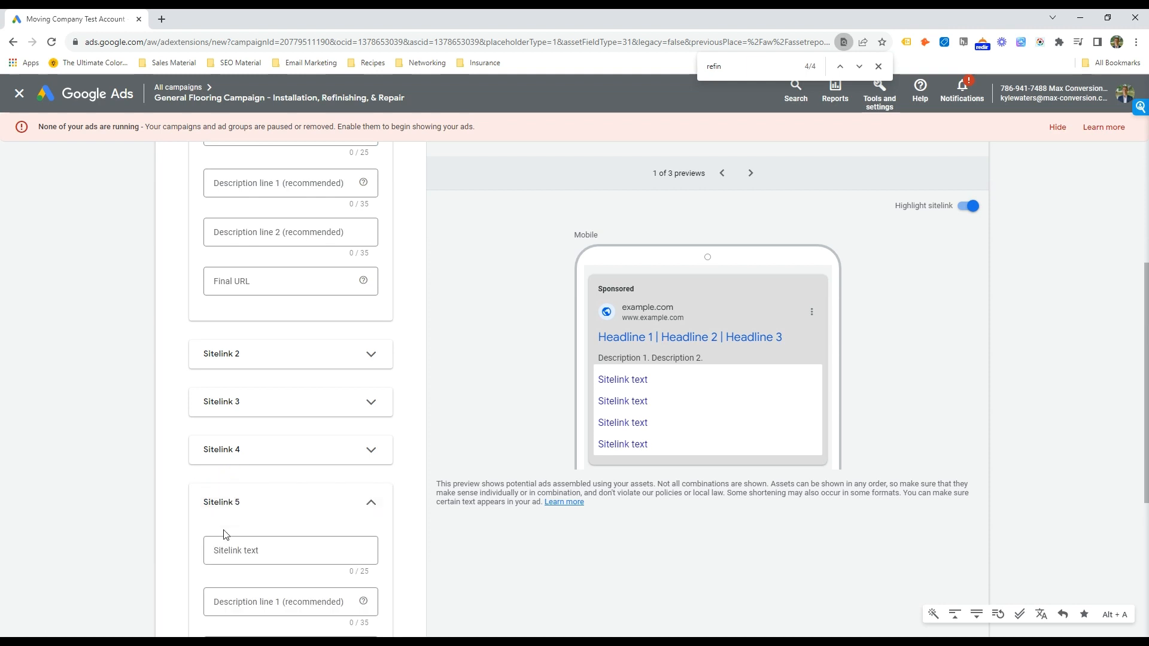
click(225, 527)
click(216, 620)
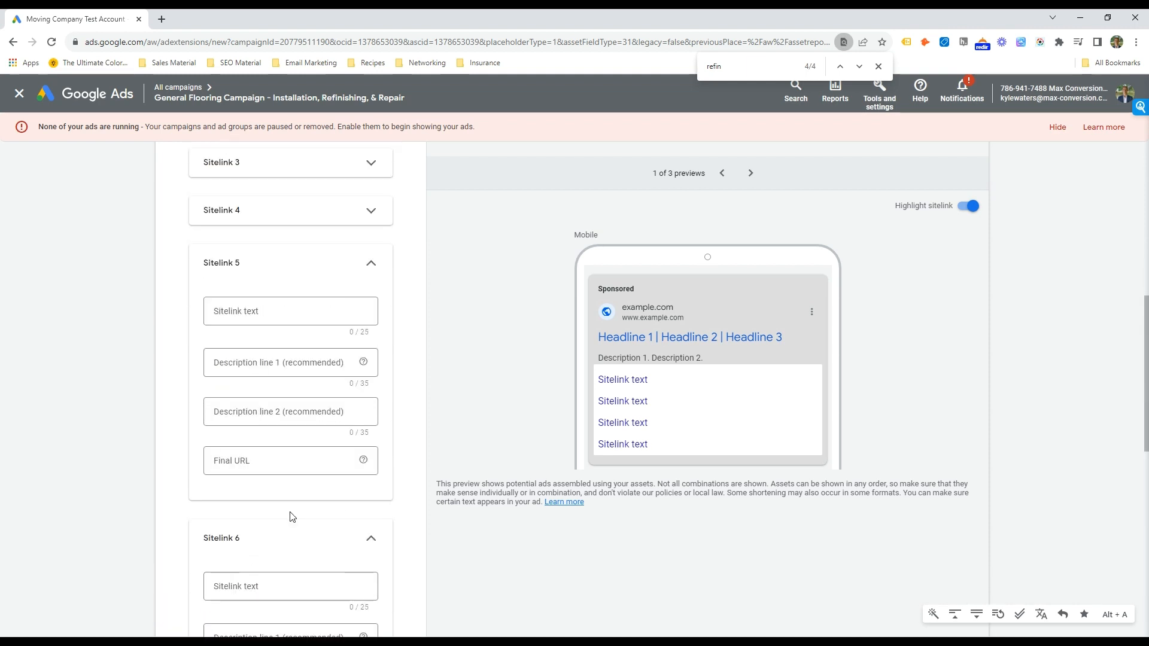
scroll(274, 420, down, 2)
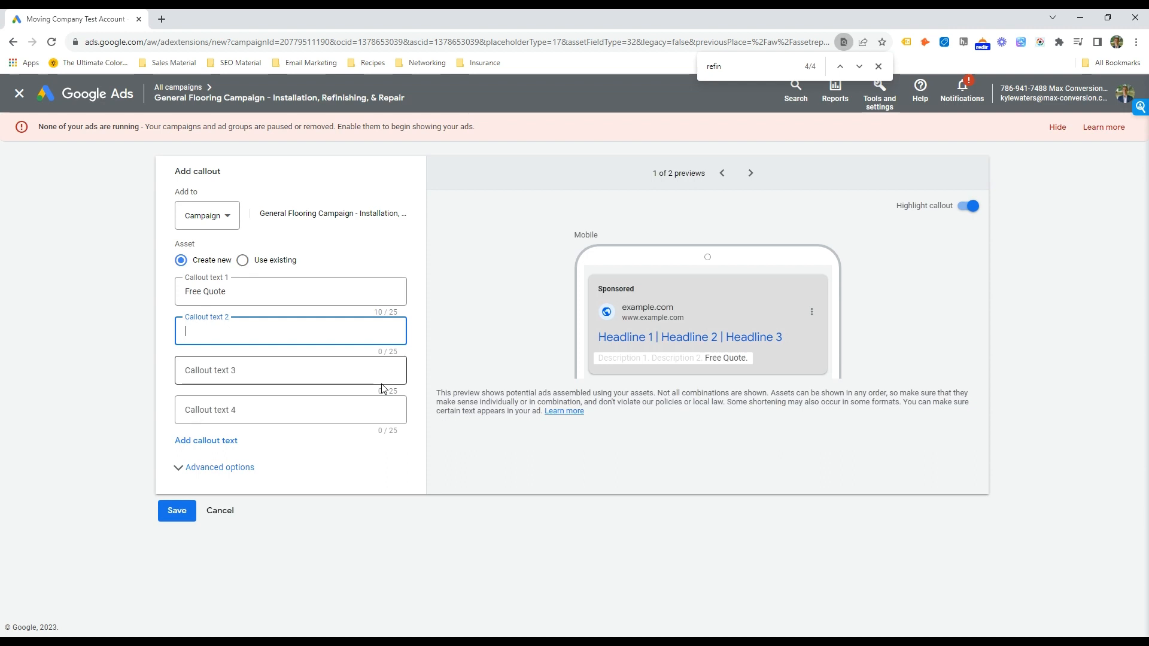
Step: Enter Same Day Service as the second callout text and "Installs, Repairs, & More" as the third
text(Same d)
key(BackSpace)
text(Day Service)
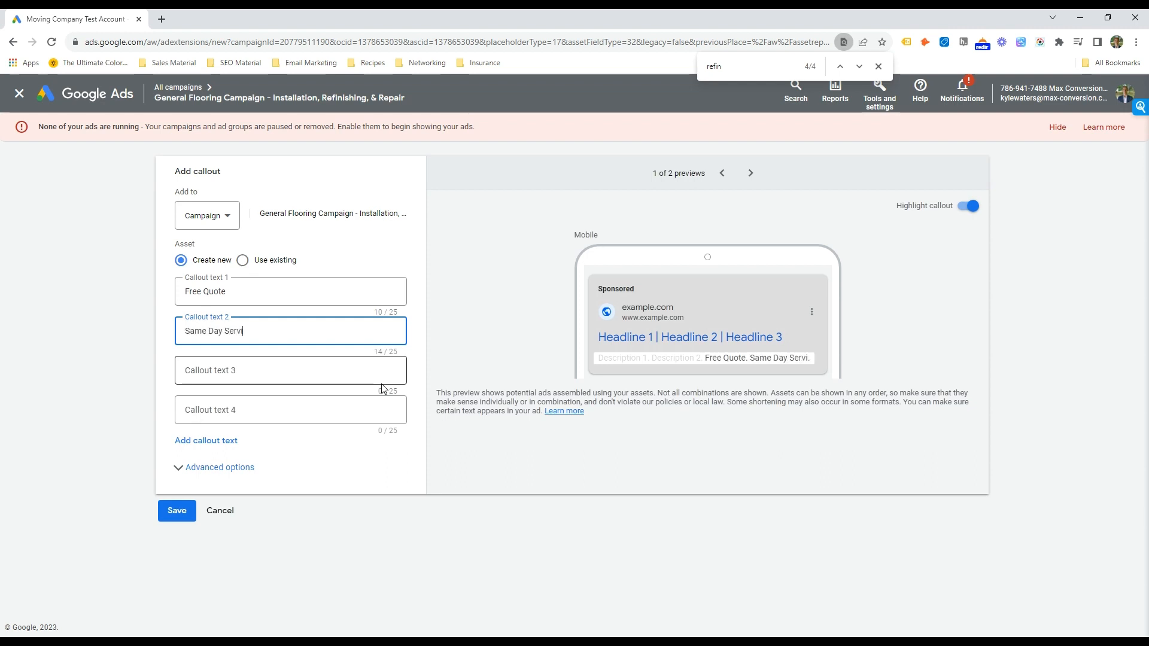
key(Tab)
text(Installs )
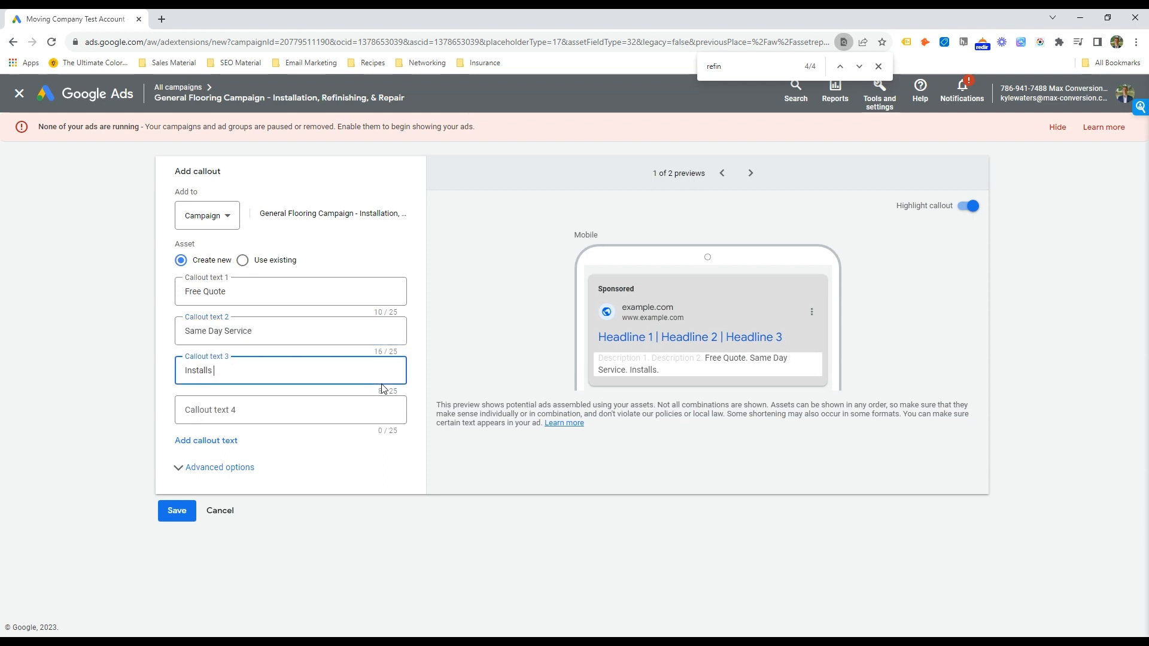
text(, Repairs, & More)
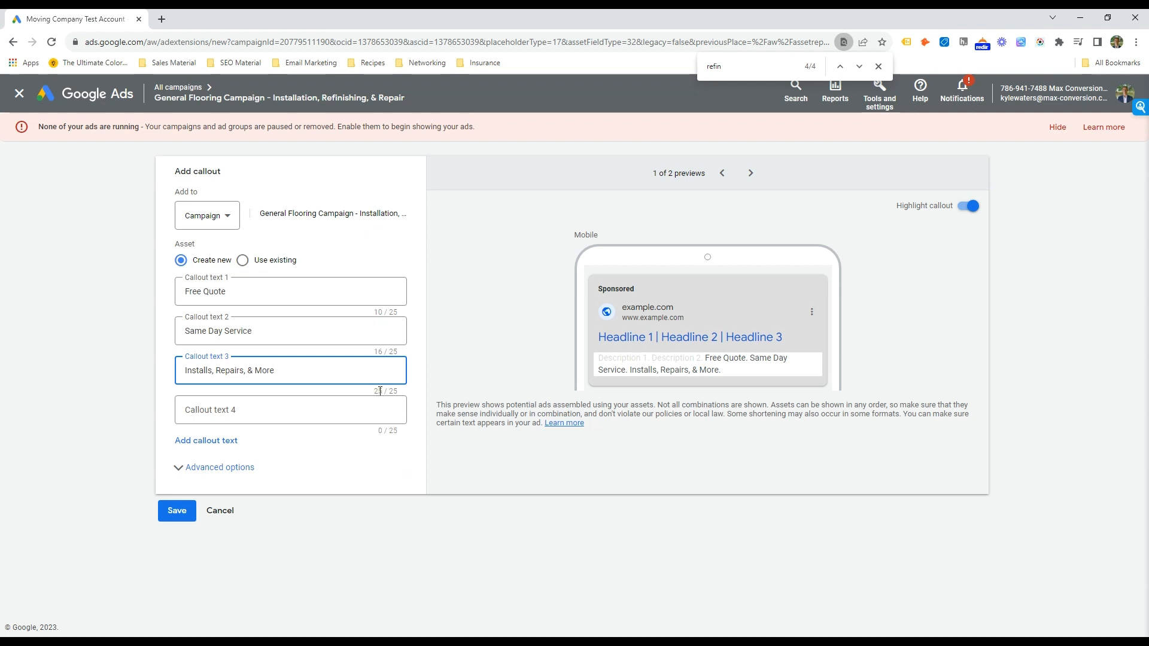
Step: Add the callouts "250+ Five Star Reviews" and "Discount Flooring Install" with its spelling corrected, and save the callouts
click(270, 418)
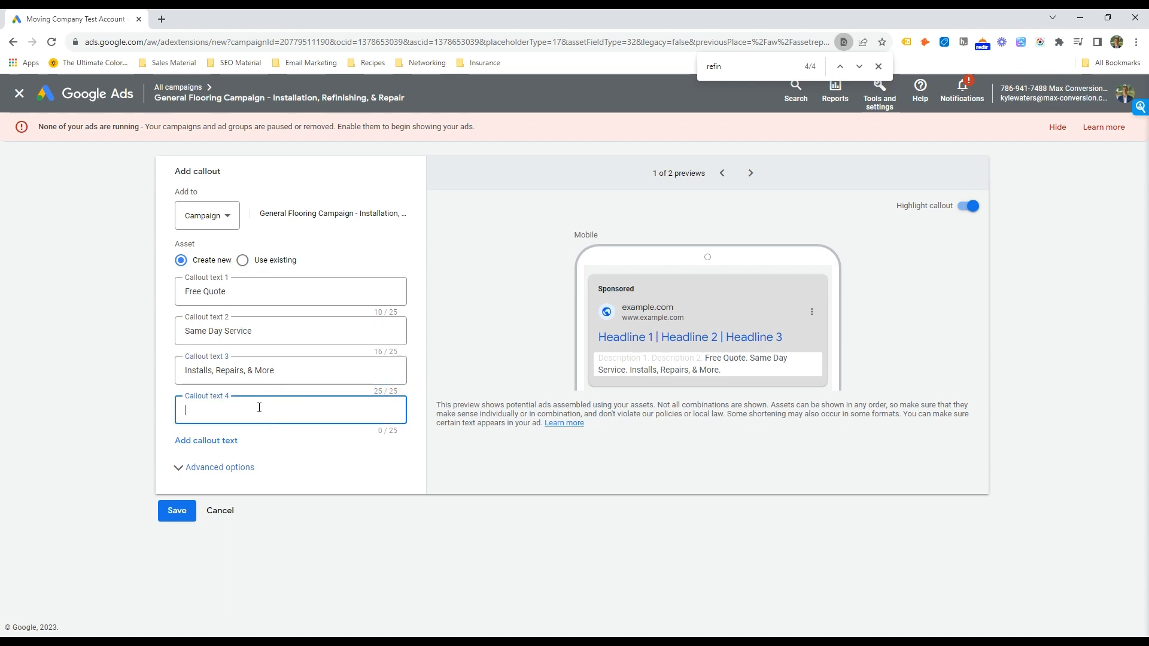
text(250+ Five Star Reviews)
click(231, 441)
text(Discount)
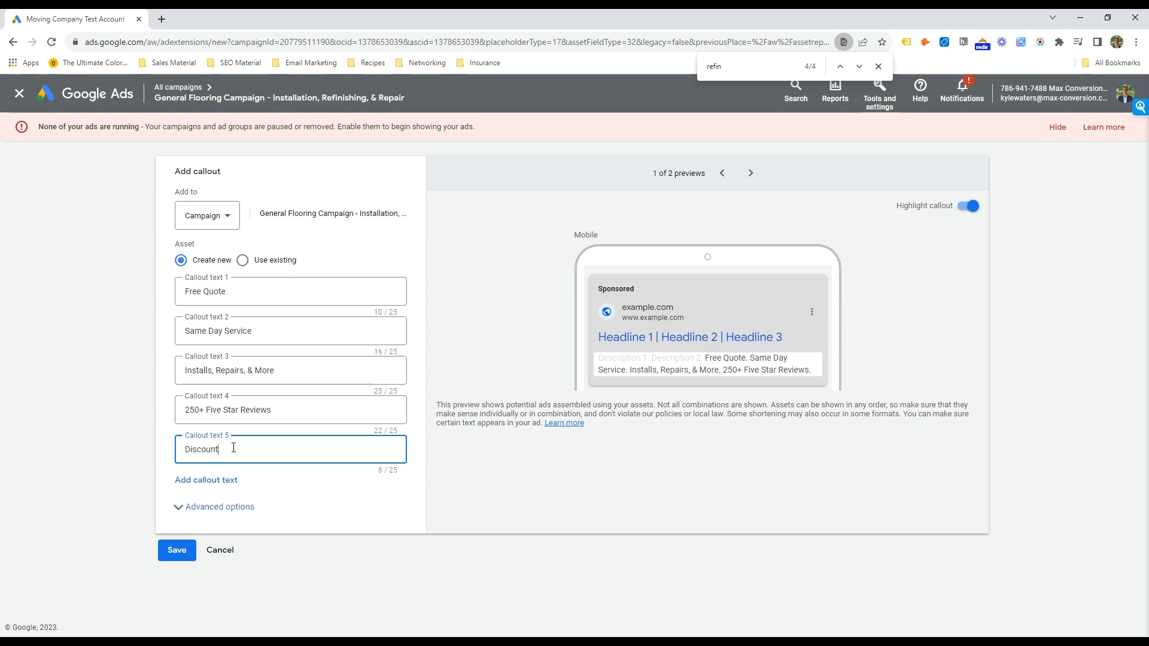
text(oring Install)
right_click(233, 448)
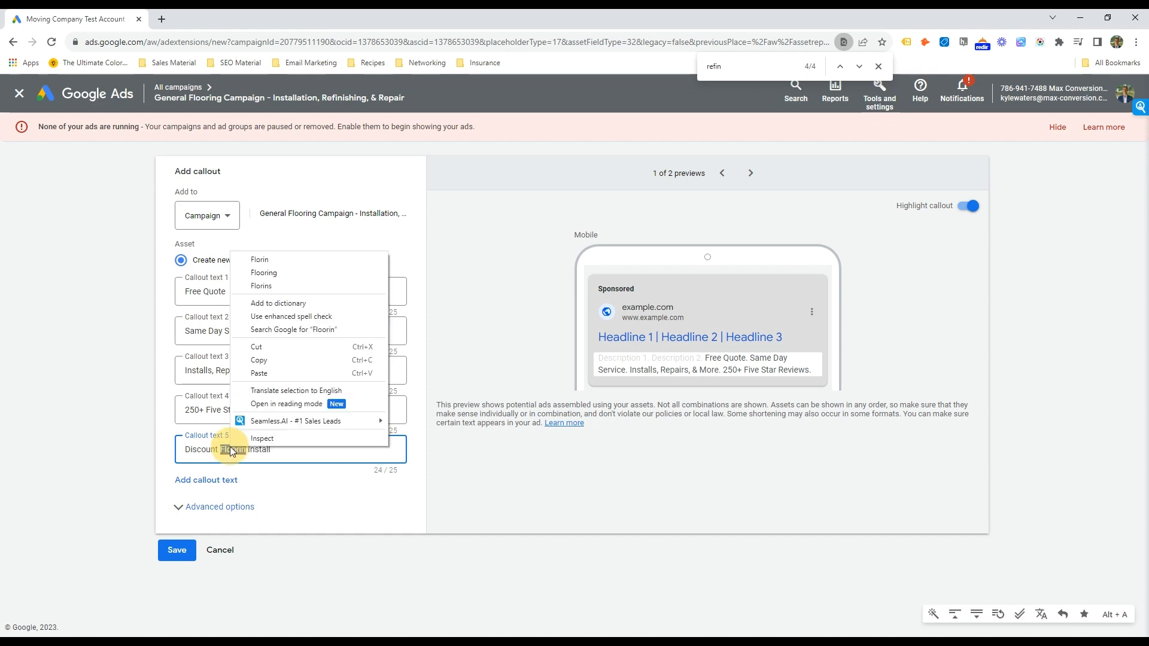
click(286, 260)
click(185, 547)
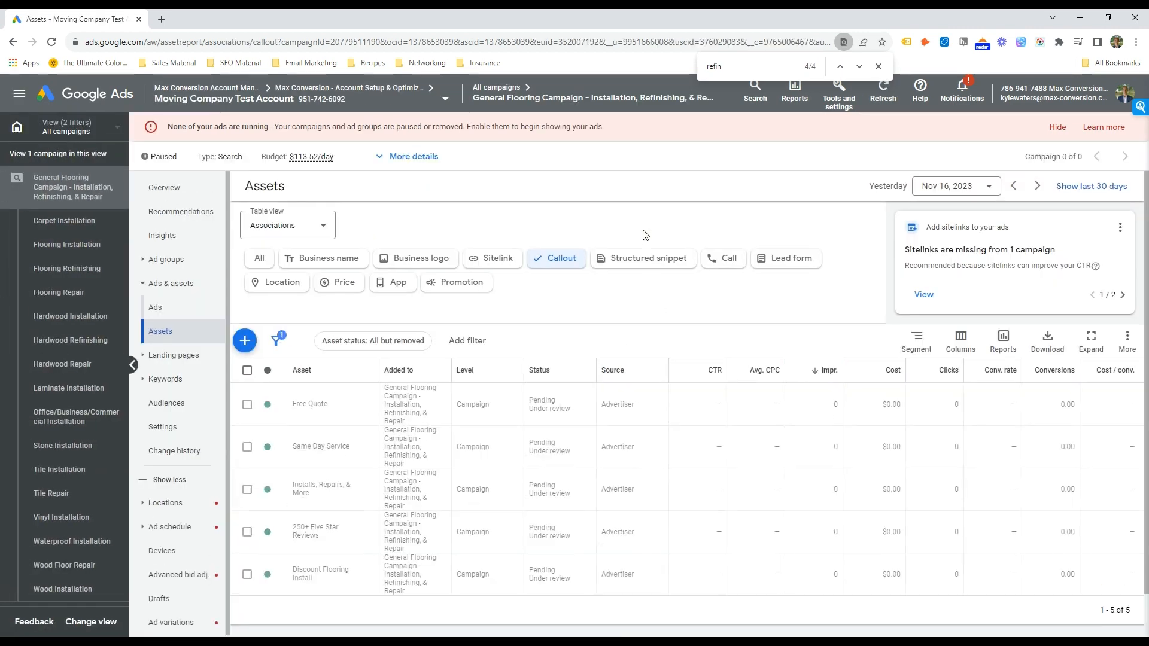
Step: Start a campaign structured snippet with the Service catalog header and enter Tile Installation as its first value
click(644, 258)
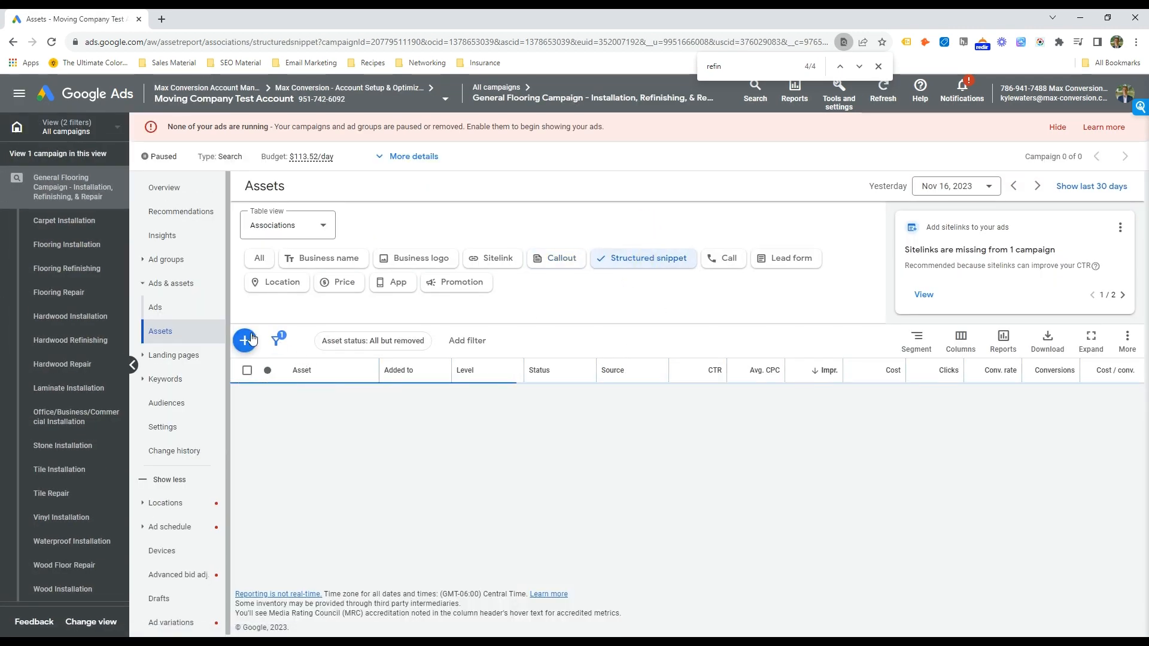
click(245, 341)
click(309, 307)
click(321, 348)
text(Tile Installation)
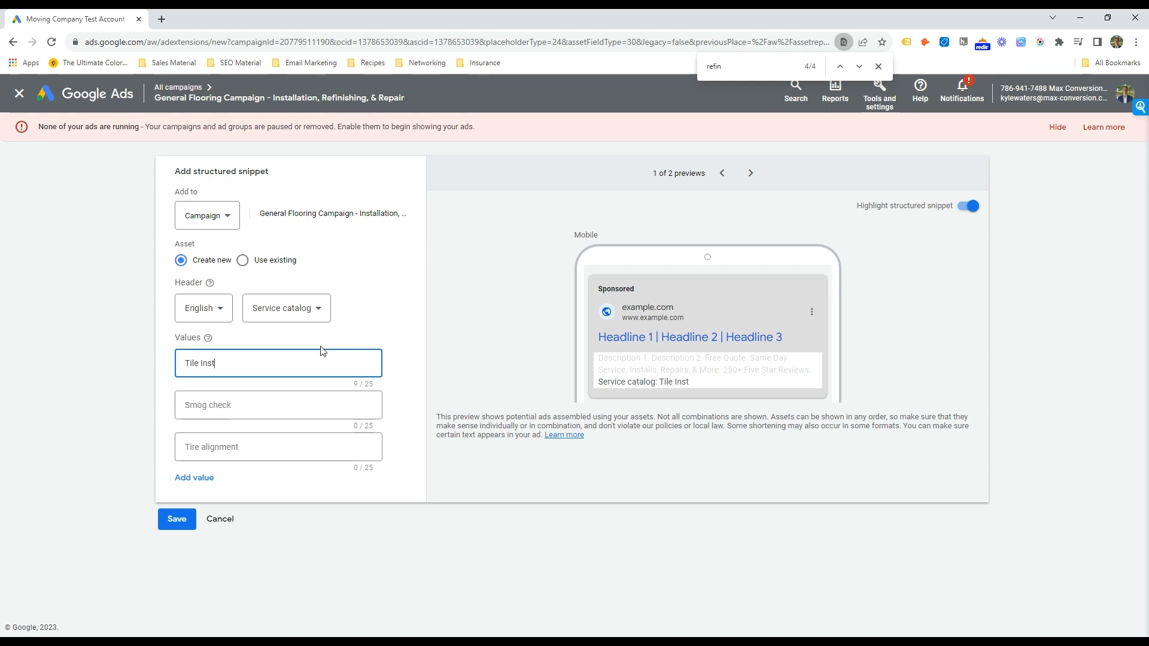
Step: Enter "Flooring Installs & More" and "Hardwood Refinishing" as the next snippet values, and add two more value fields
key(Tab)
text(Flooring I)
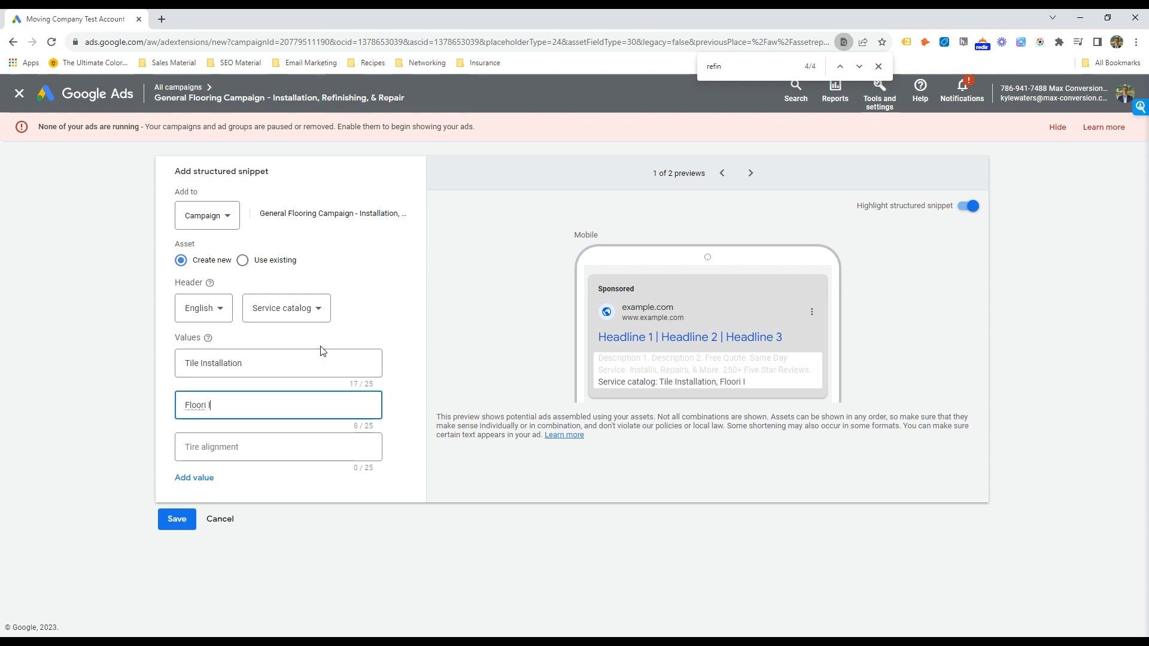
key(BackSpace)
key(BackSpace)
text(ng Installs & More)
key(Tab)
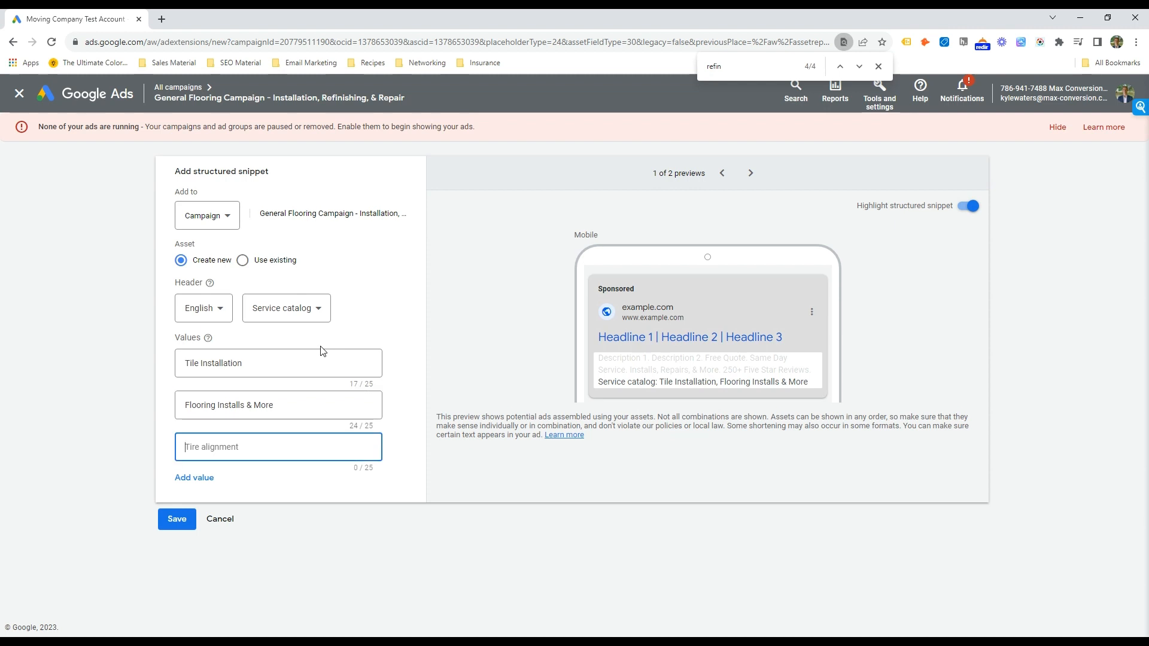
text(Hardwood Refinishi)
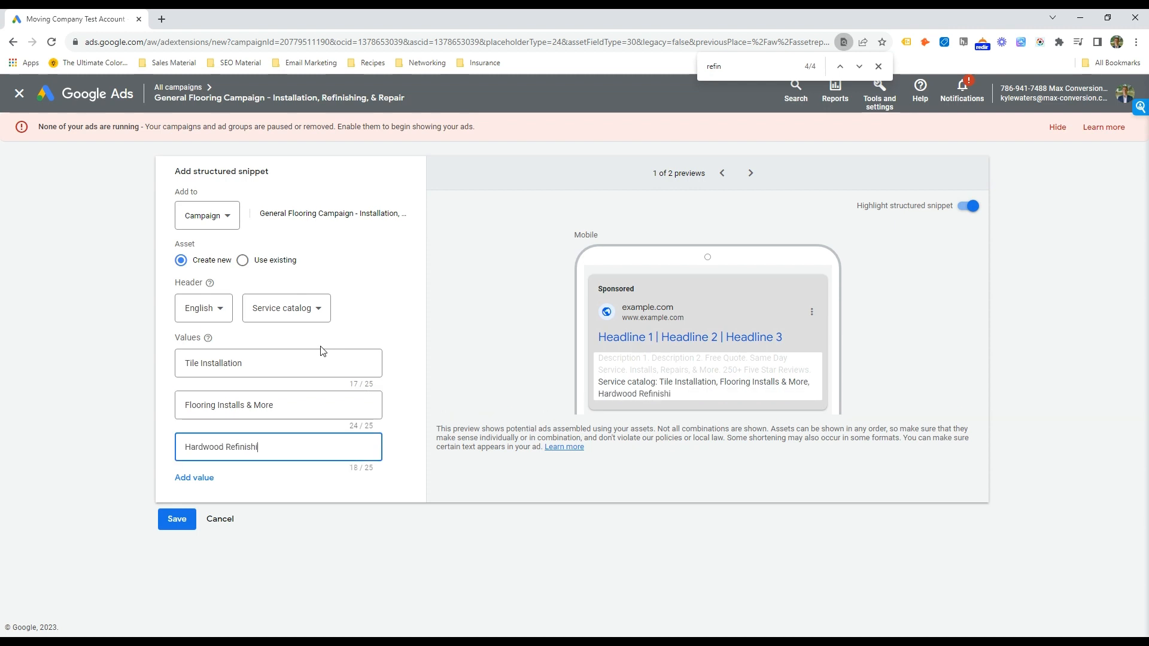
text(ng)
click(194, 478)
click(191, 520)
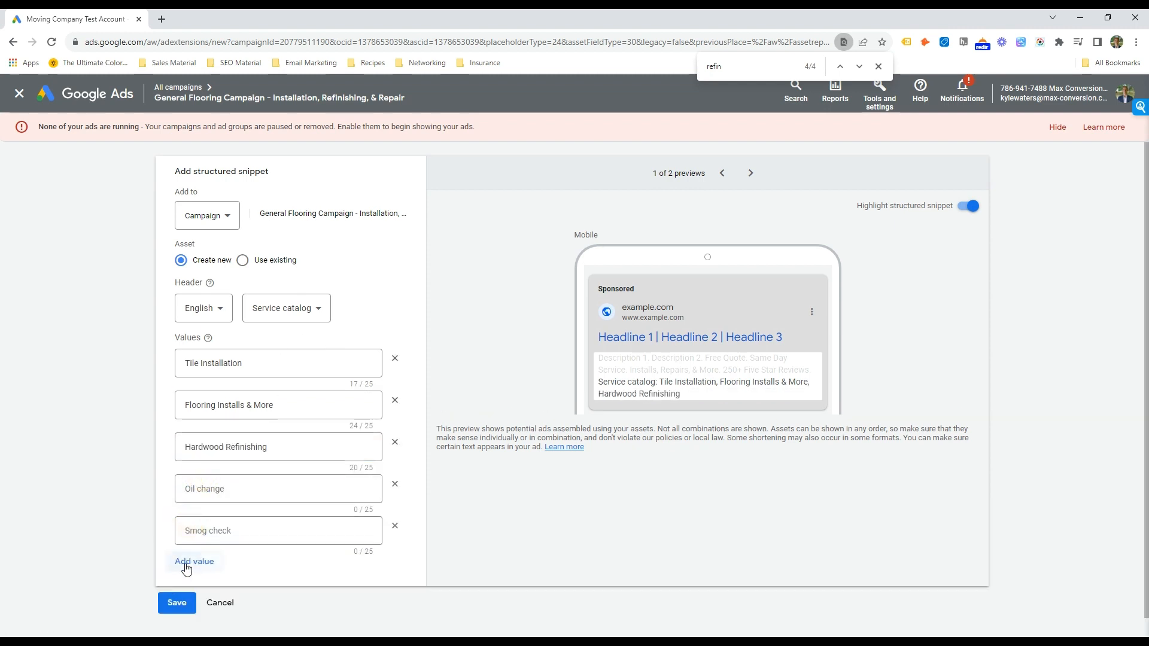
Step: Enter Waterproof Flooring, Stone & Marble Flooring, Installs & Repairs and Wood Floor Installation as the next structured snippet values
key(Tab)
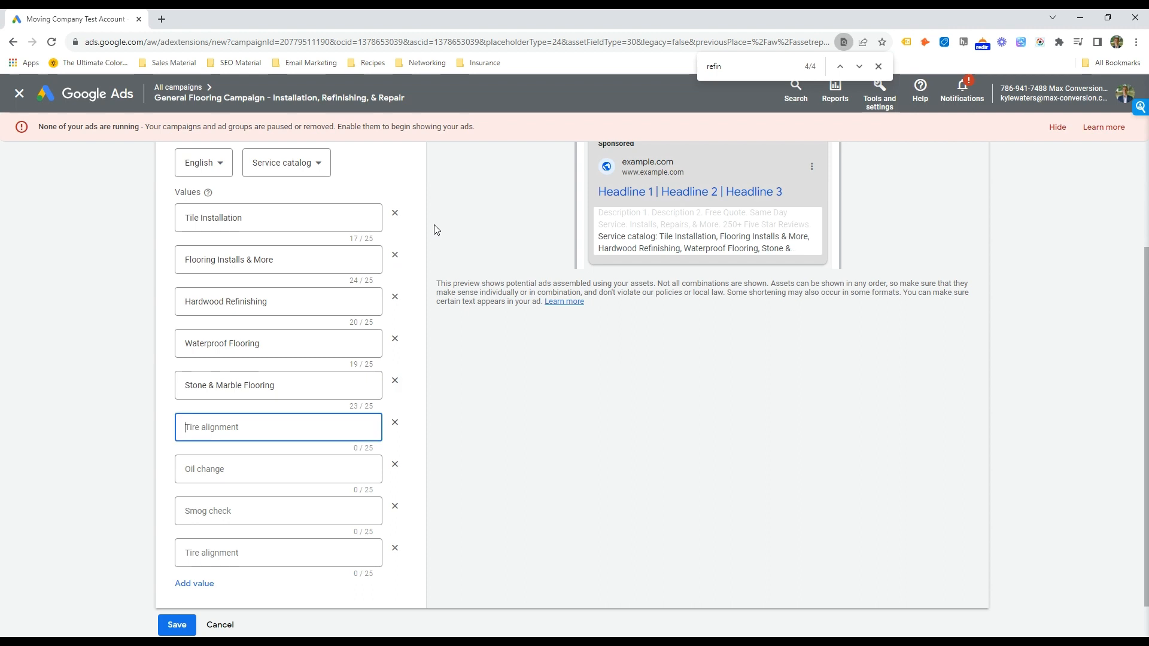
text(Installs & Repairs)
key(Tab)
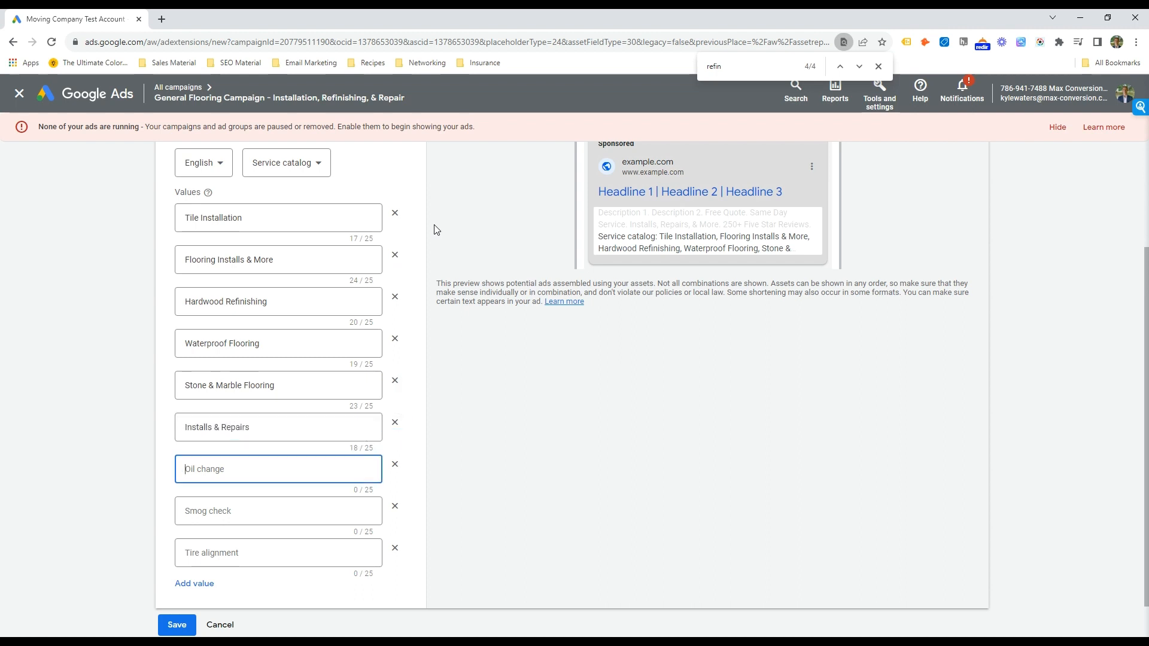
text(Wood Floor Installation)
key(Tab)
key(Tab)
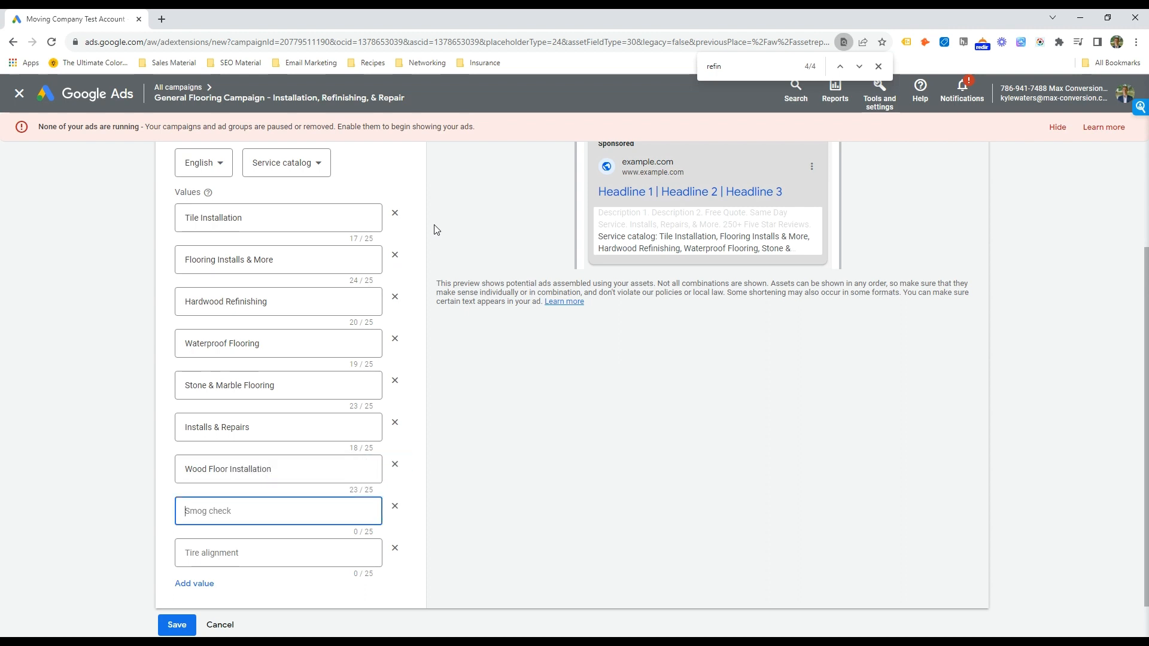
Step: Enter Laminate Installation as the eighth snippet value and save the structured snippet
text(Tile)
key(ctrl+a)
text(Laminate R)
key(BackSpace)
text(Installation)
click(176, 622)
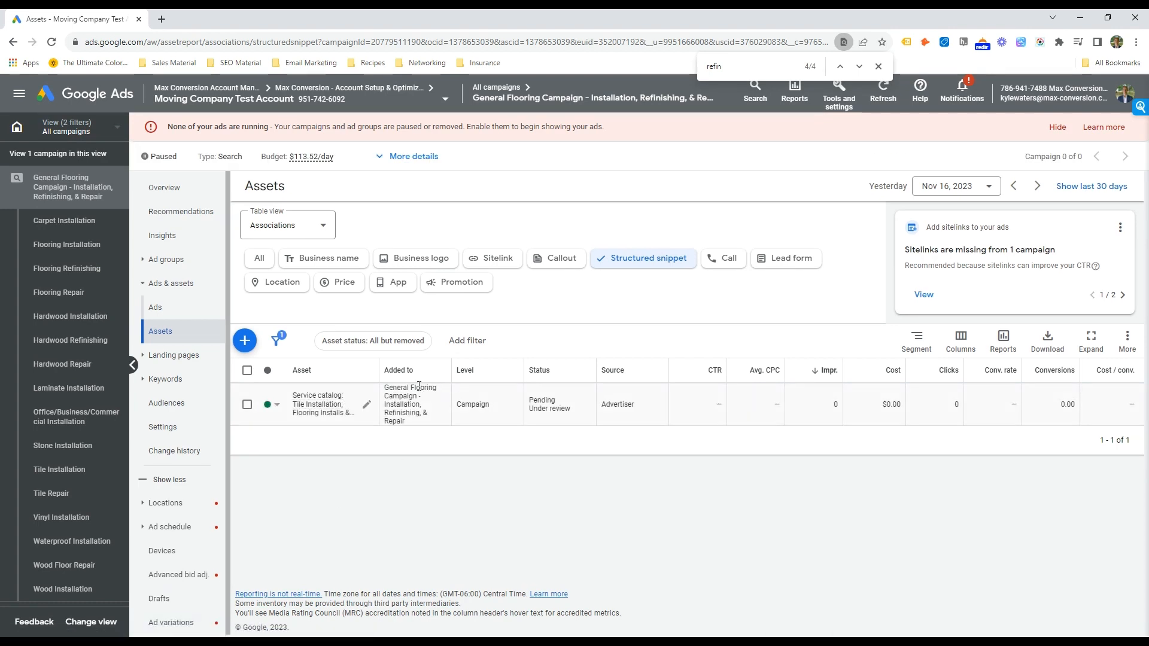
Step: Examine the phone number, bid adjustment and advanced options of a new campaign call asset, and leave it unsaved
click(724, 258)
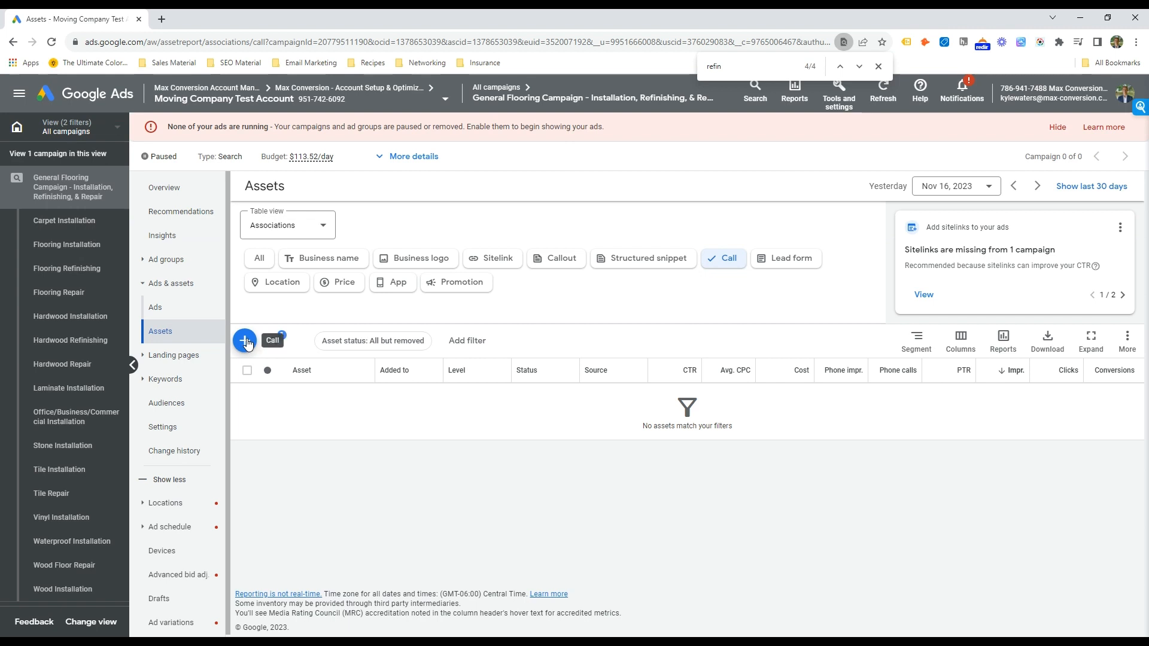
click(245, 341)
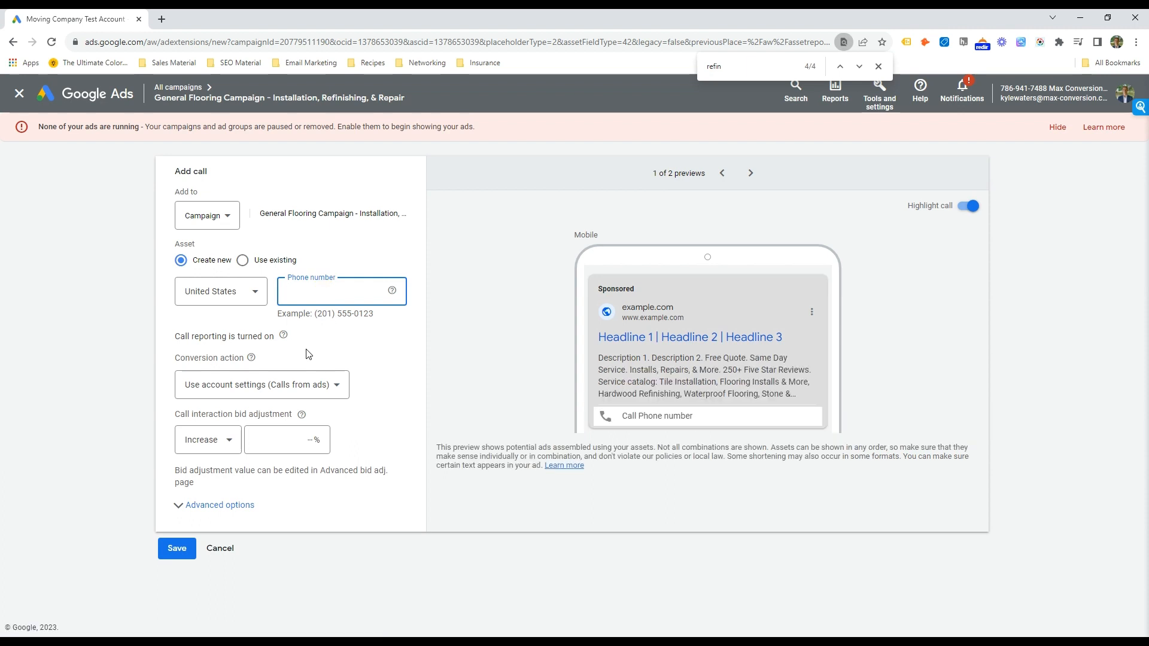
drag(215, 441, 302, 413)
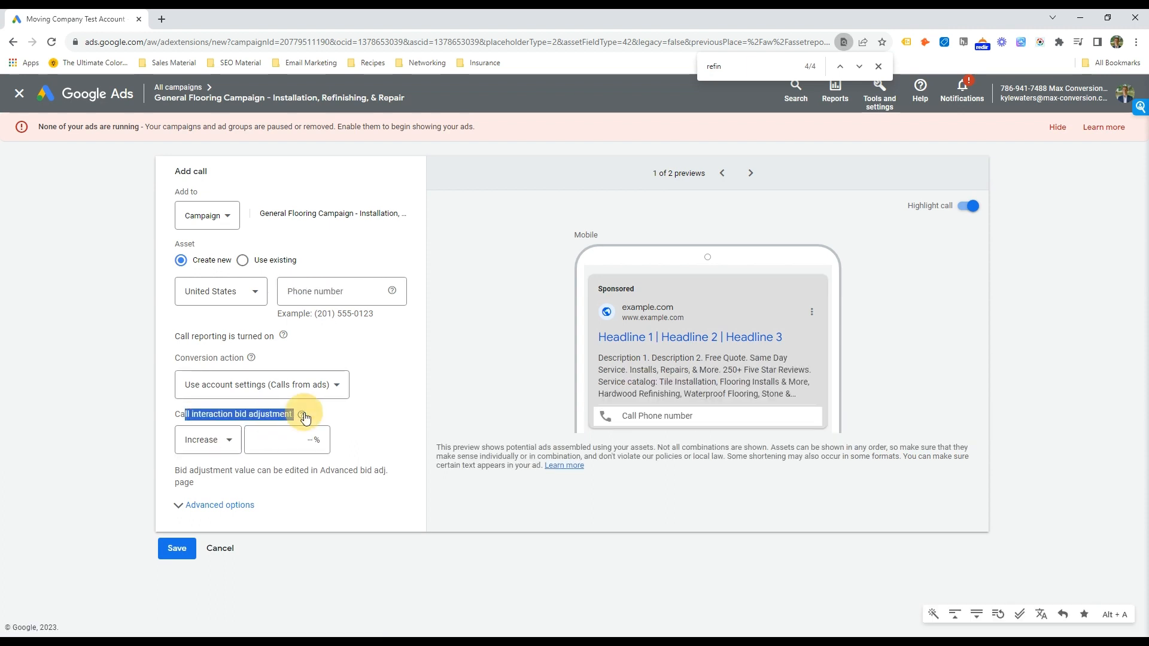
click(333, 289)
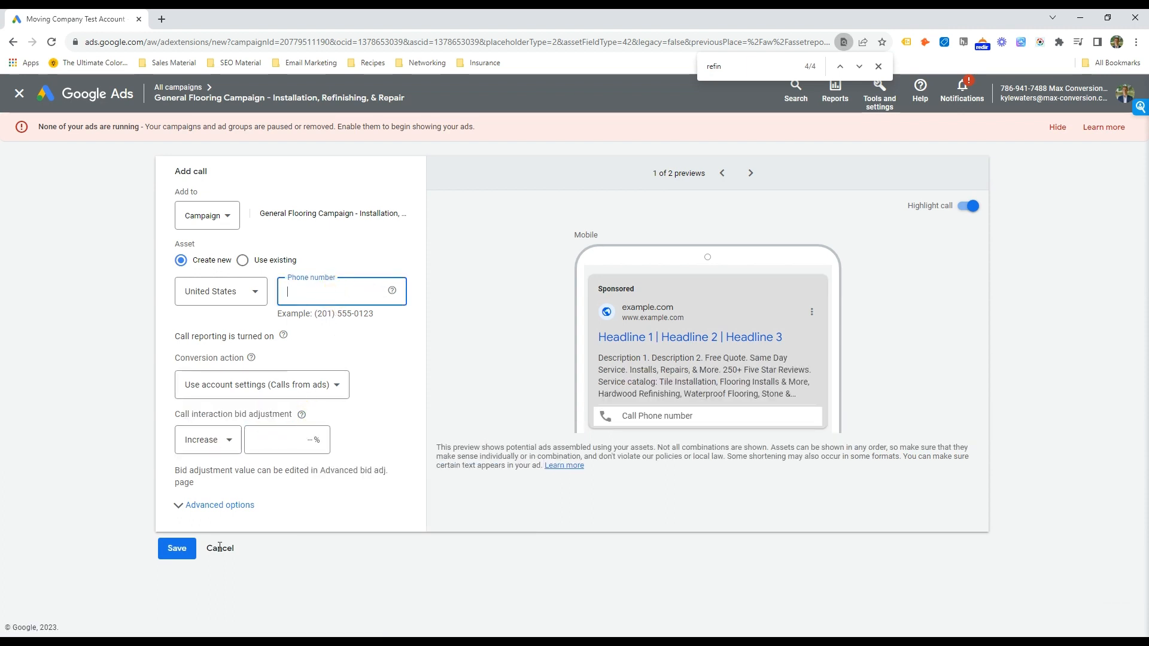
click(221, 506)
scroll(231, 586, down, 1)
click(220, 584)
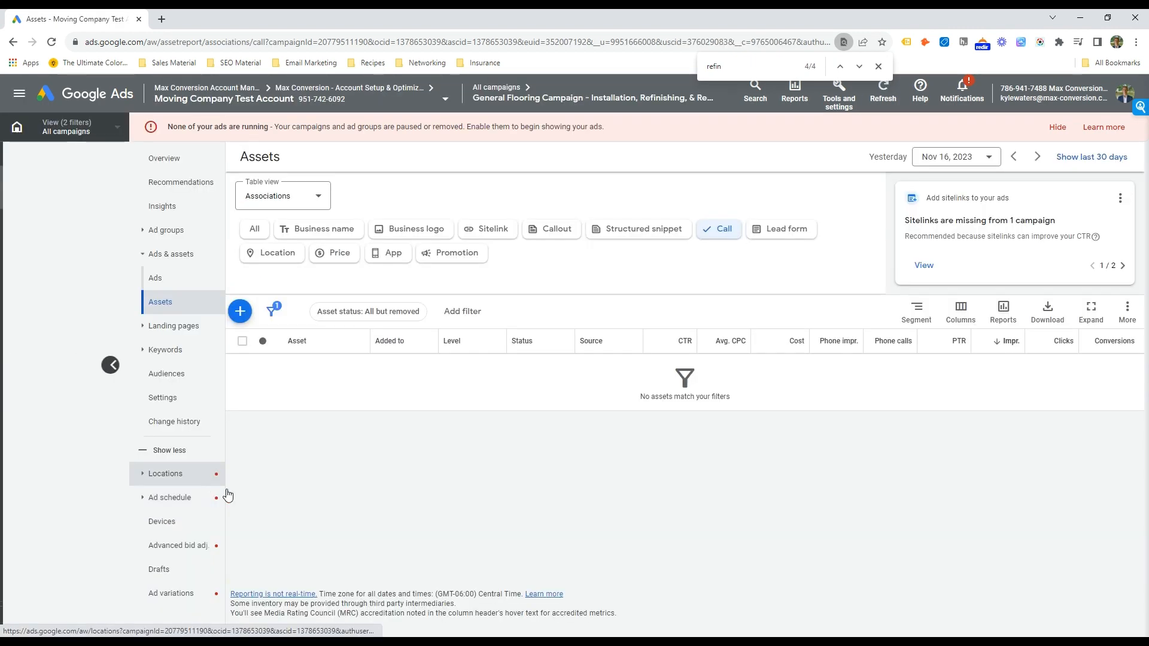
Step: View the campaign's lead form, location and promotion assets
click(796, 258)
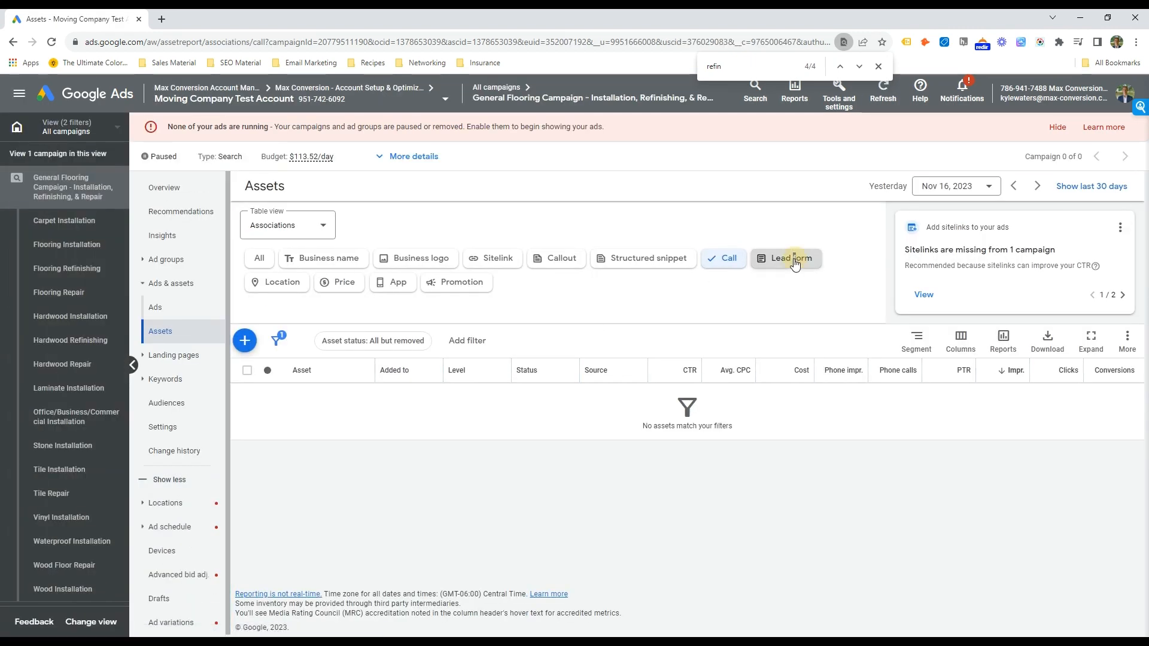
click(303, 291)
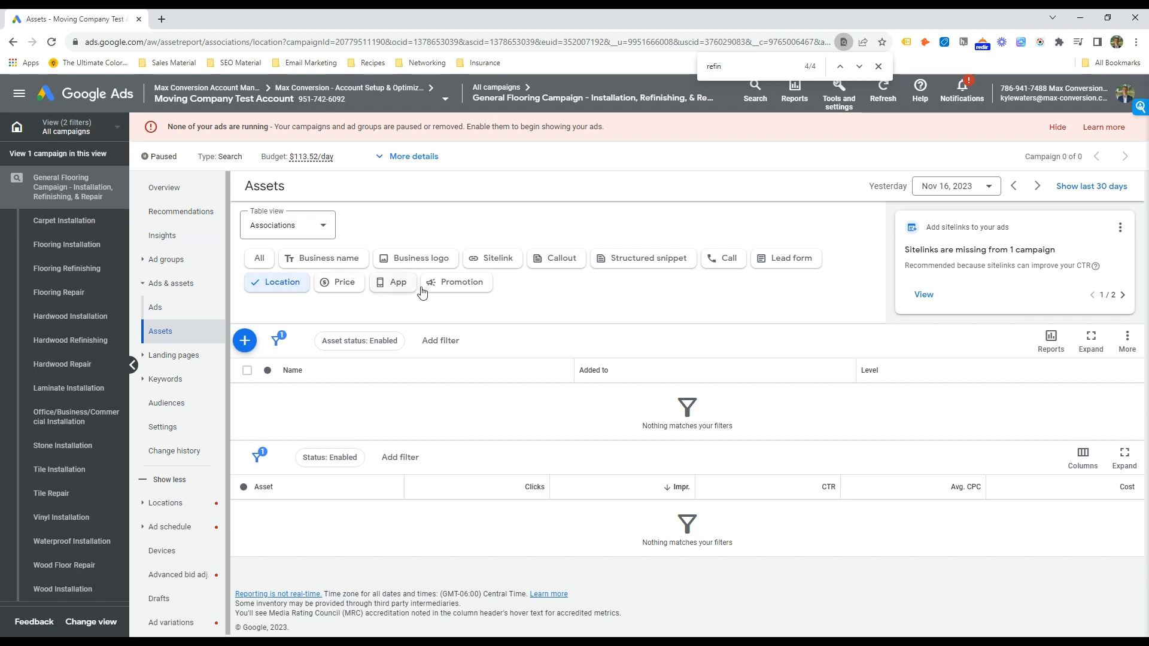
click(450, 282)
Step: Examine the fields required for a new campaign price asset, and leave it unsaved
click(354, 285)
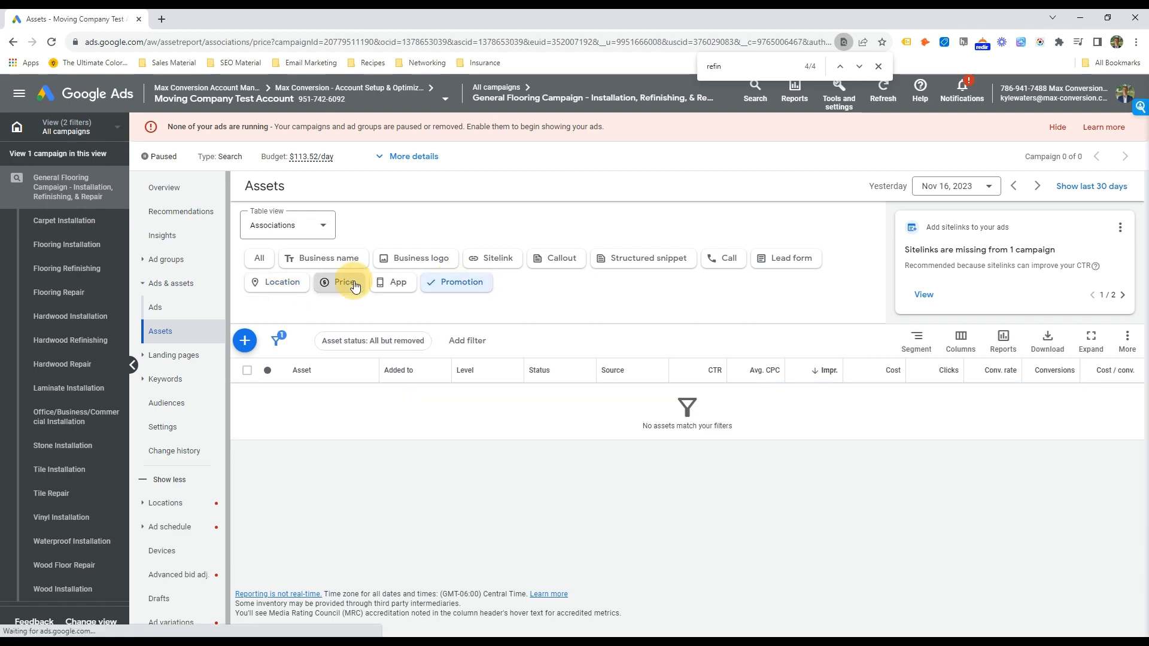
click(245, 340)
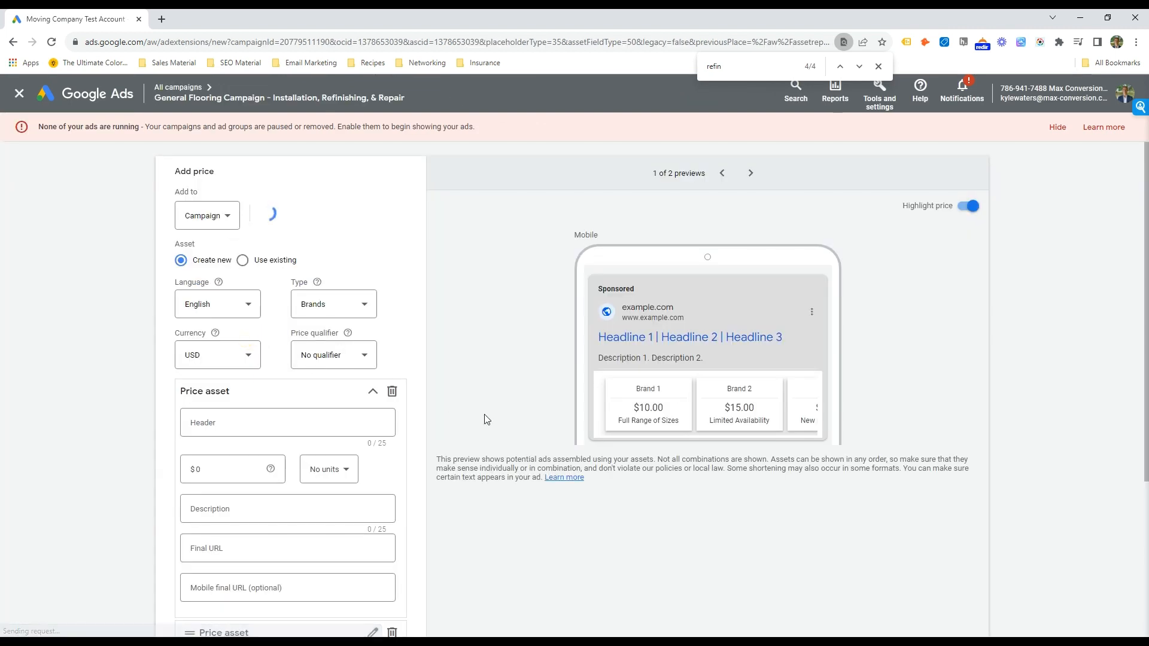
scroll(334, 383, down, 1)
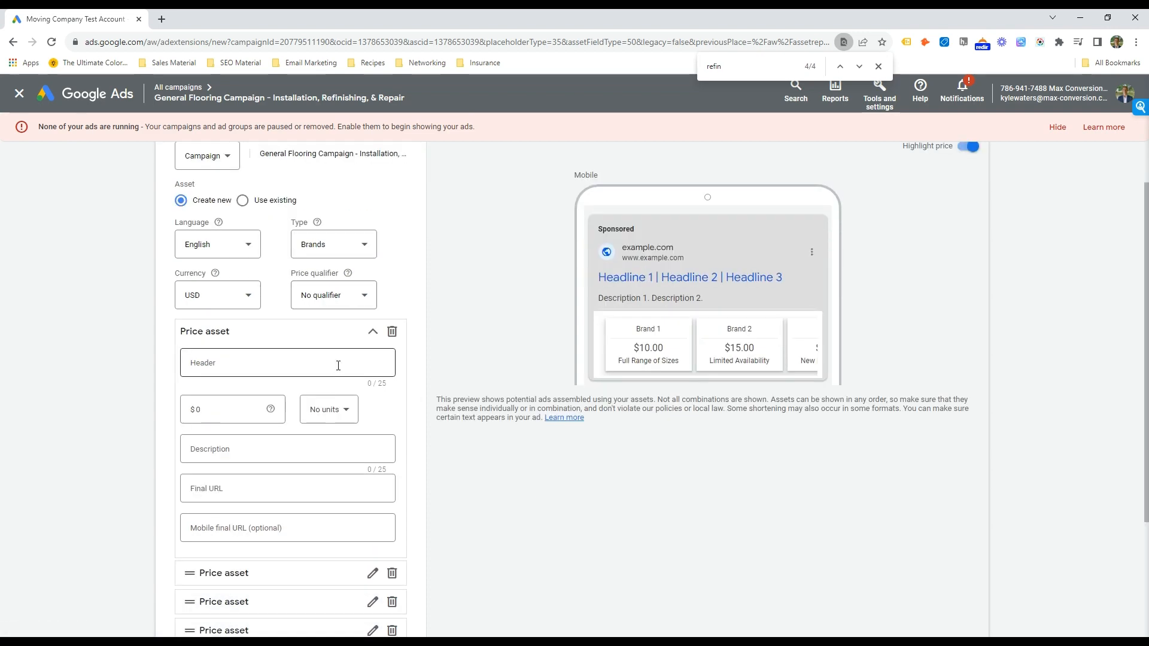
scroll(338, 366, down, 2)
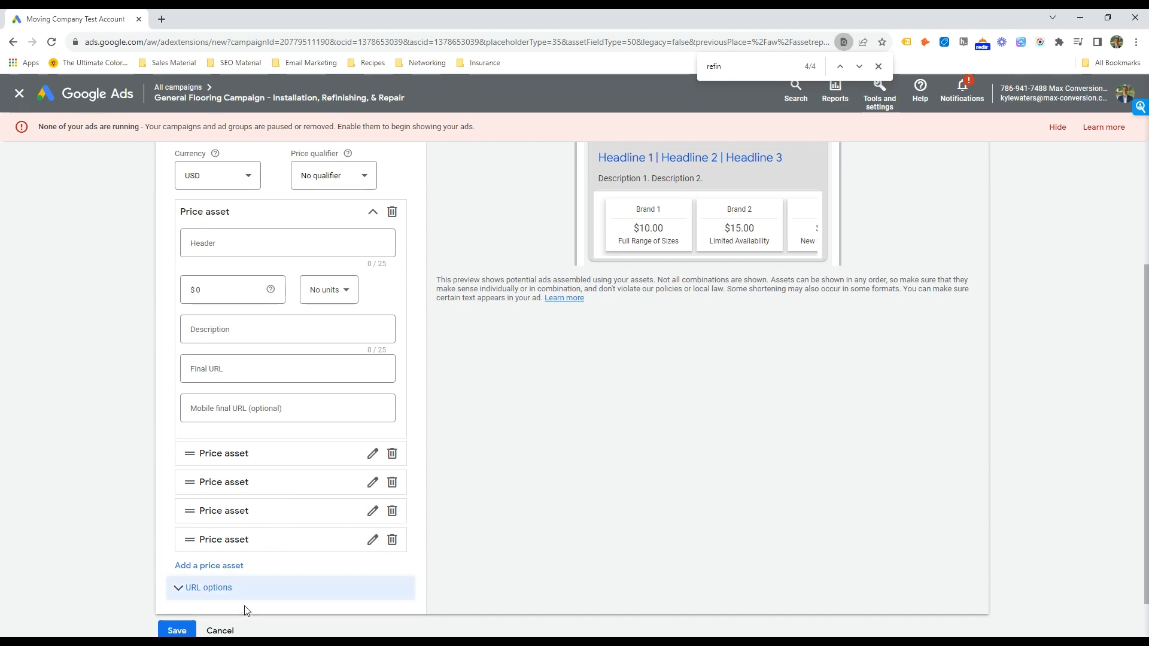
click(220, 631)
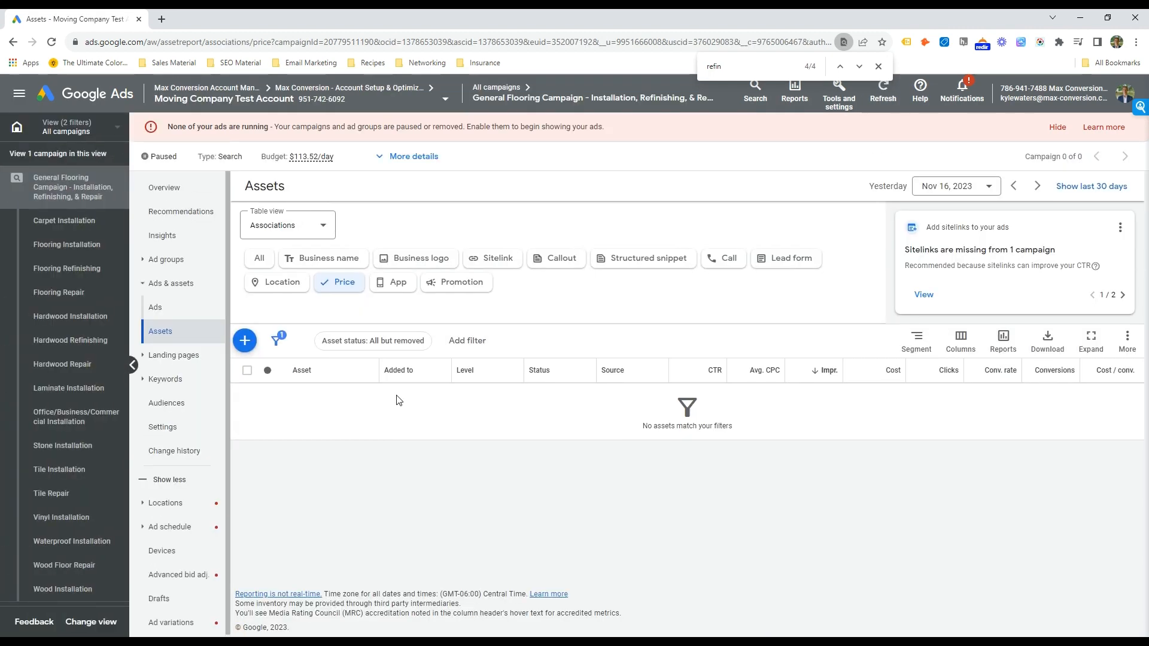
Step: Start a new campaign promotion asset and choose Back to school as its occasion
click(458, 283)
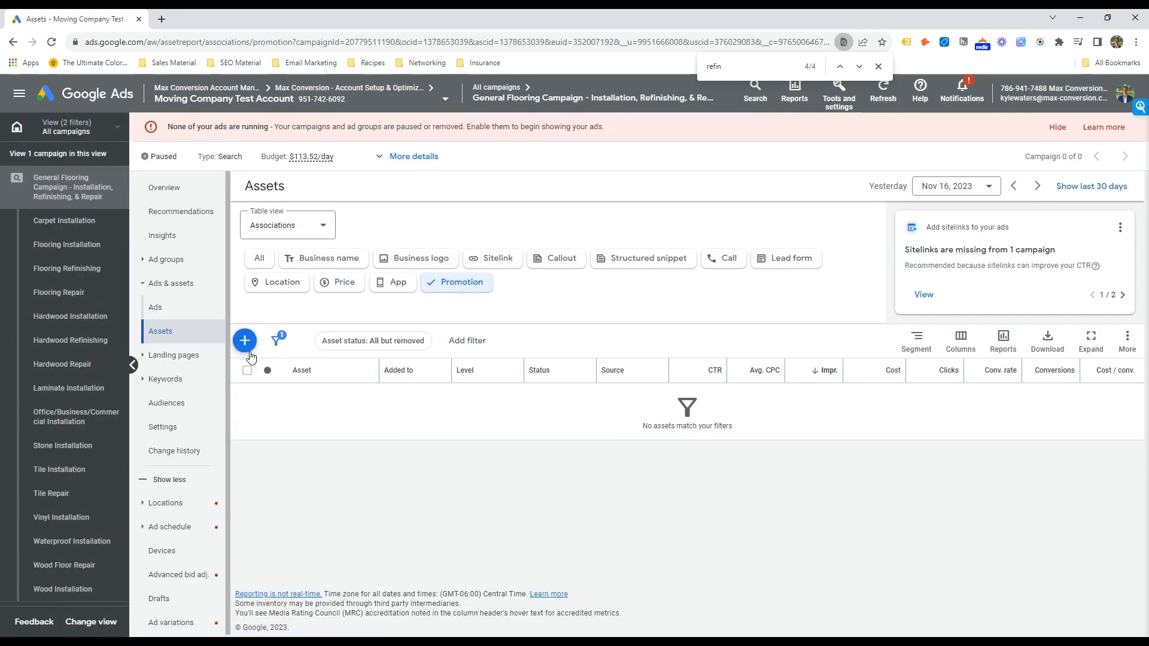
click(245, 341)
click(233, 301)
scroll(249, 366, down, 10)
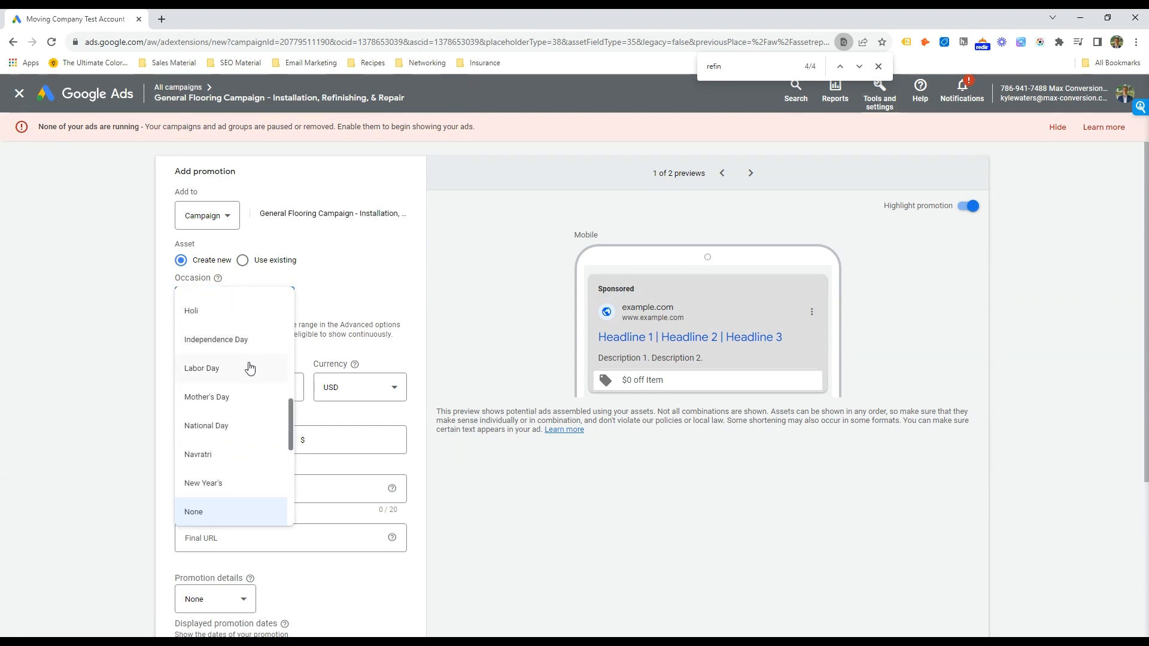
scroll(253, 391, up, 3)
click(217, 427)
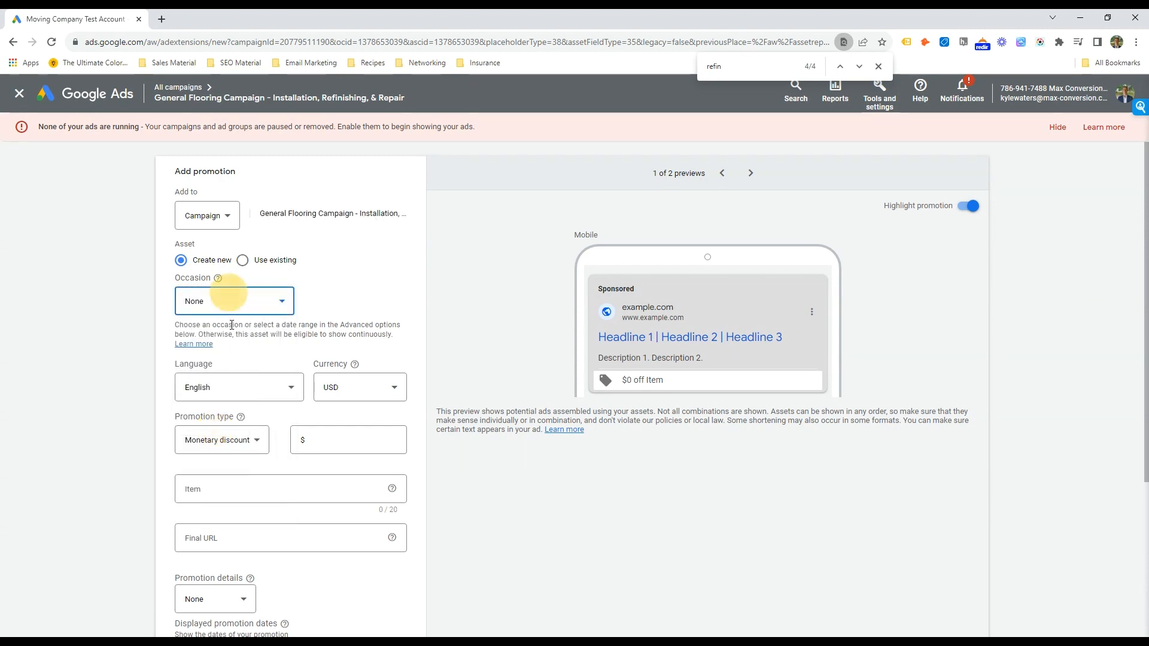
click(284, 388)
click(269, 303)
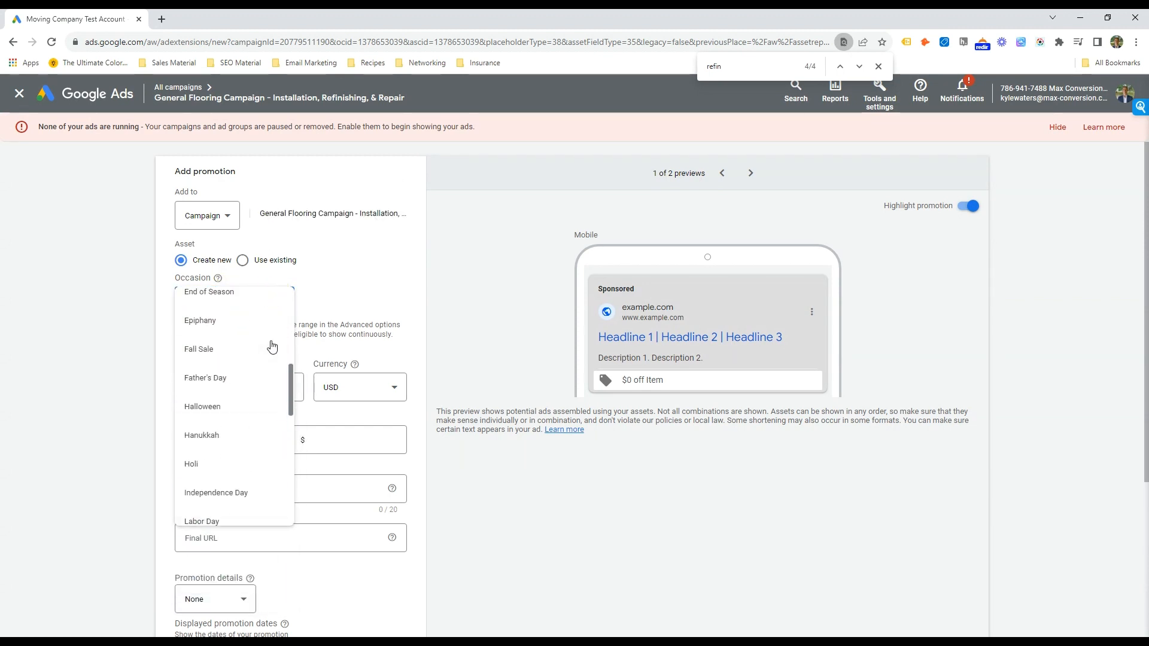
scroll(273, 342, up, 3)
scroll(258, 336, up, 1)
click(251, 311)
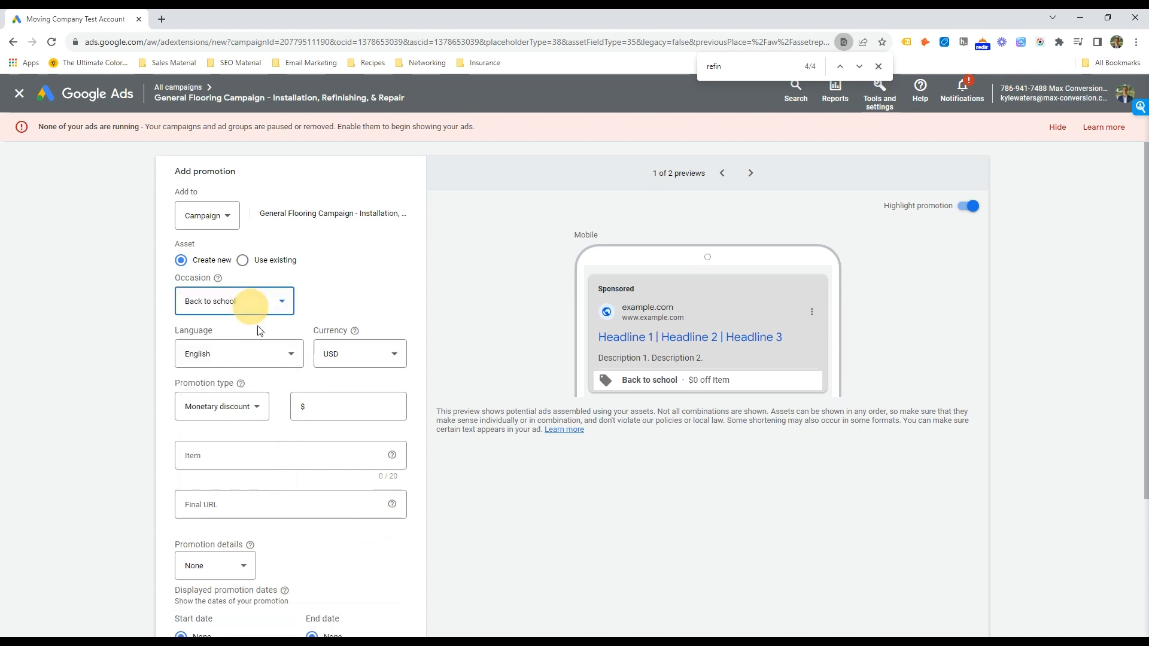
Step: Change the promotion's occasion to Winter Sale
click(269, 305)
scroll(254, 400, down, 8)
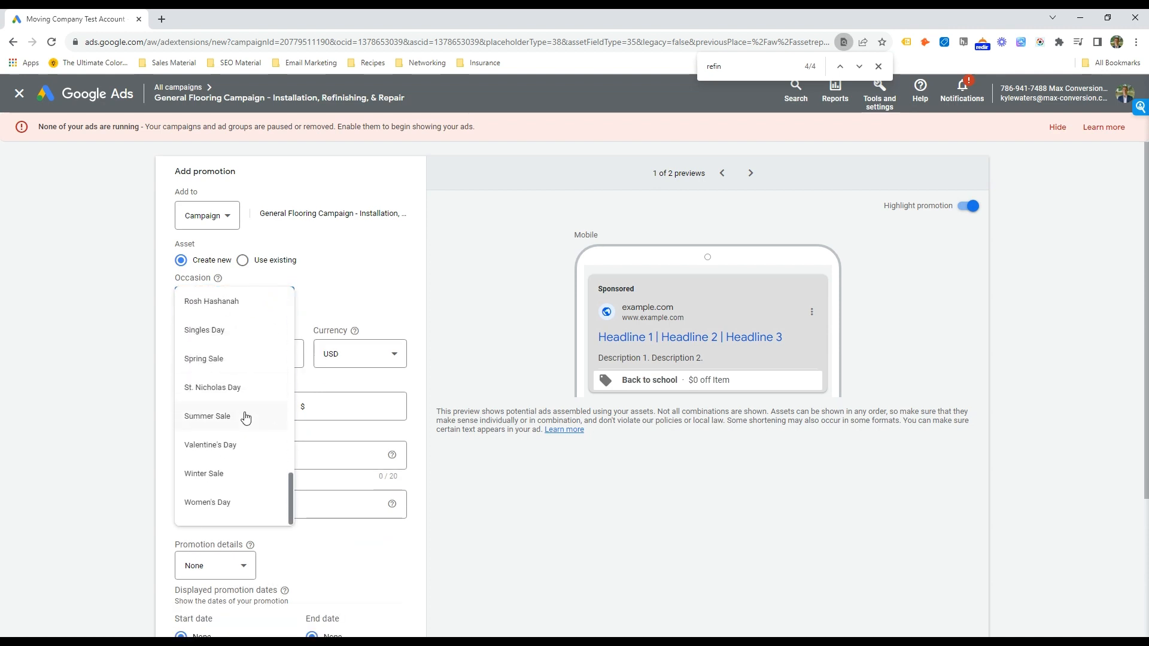
click(212, 474)
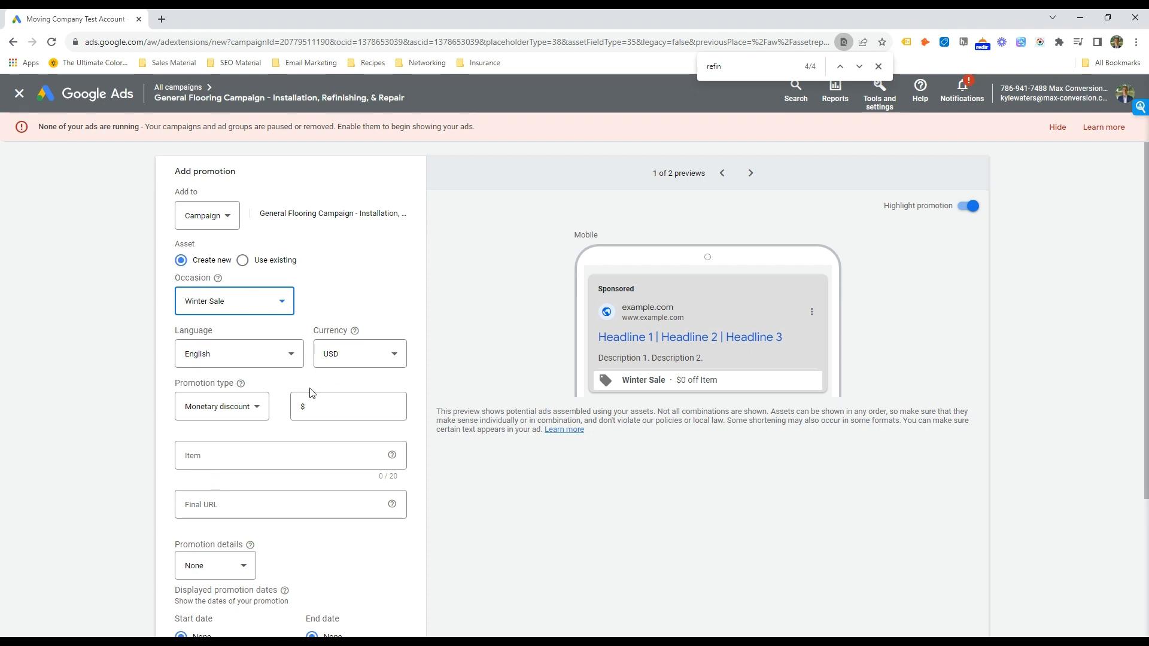
Step: Set the promotion type to Percent discount with a value of 20%
click(220, 407)
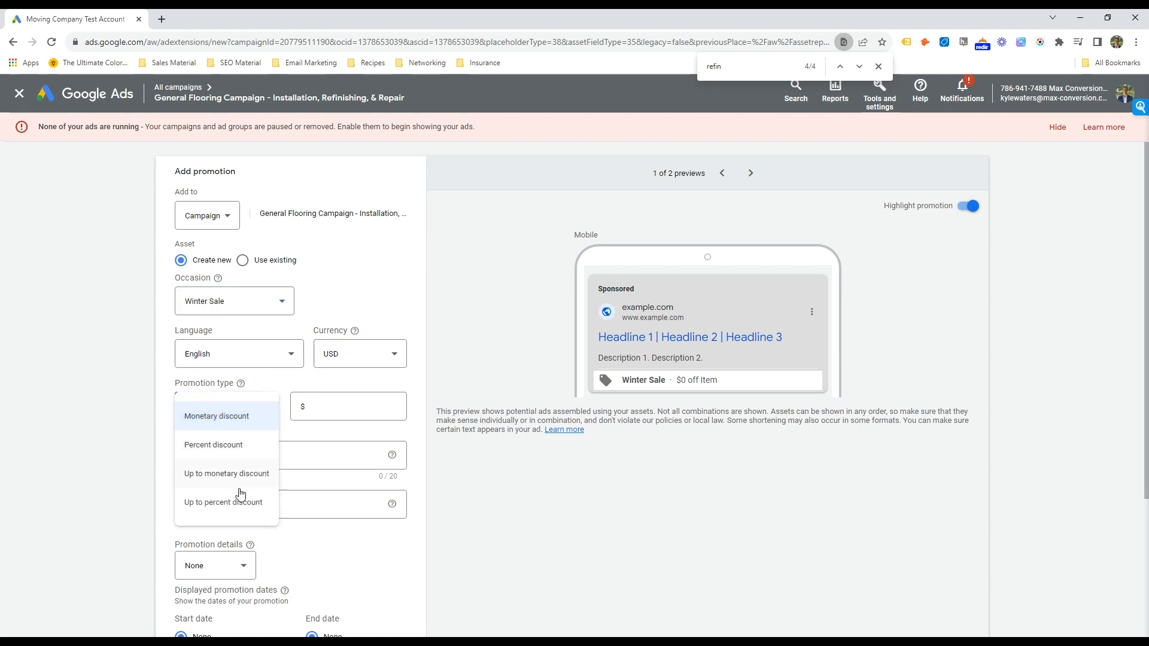
click(231, 504)
click(257, 407)
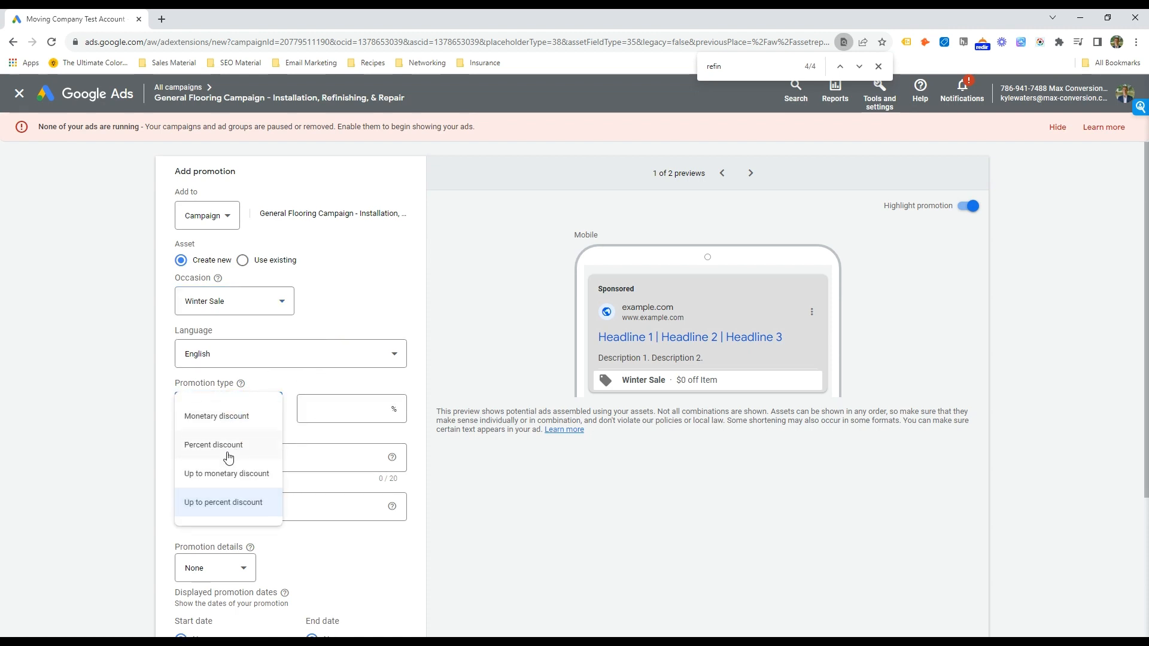
click(269, 432)
click(371, 405)
text(20)
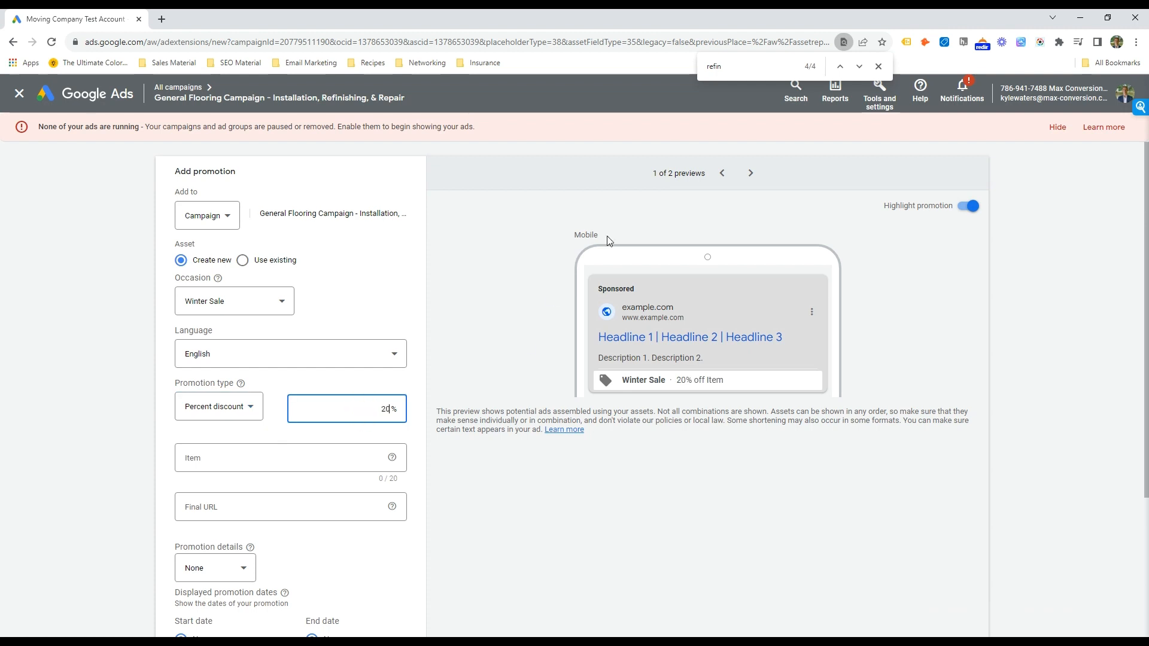
Step: Enter Flooring Installation as the promotion item and shorten it to Floor Installation to fit the character limit
click(229, 455)
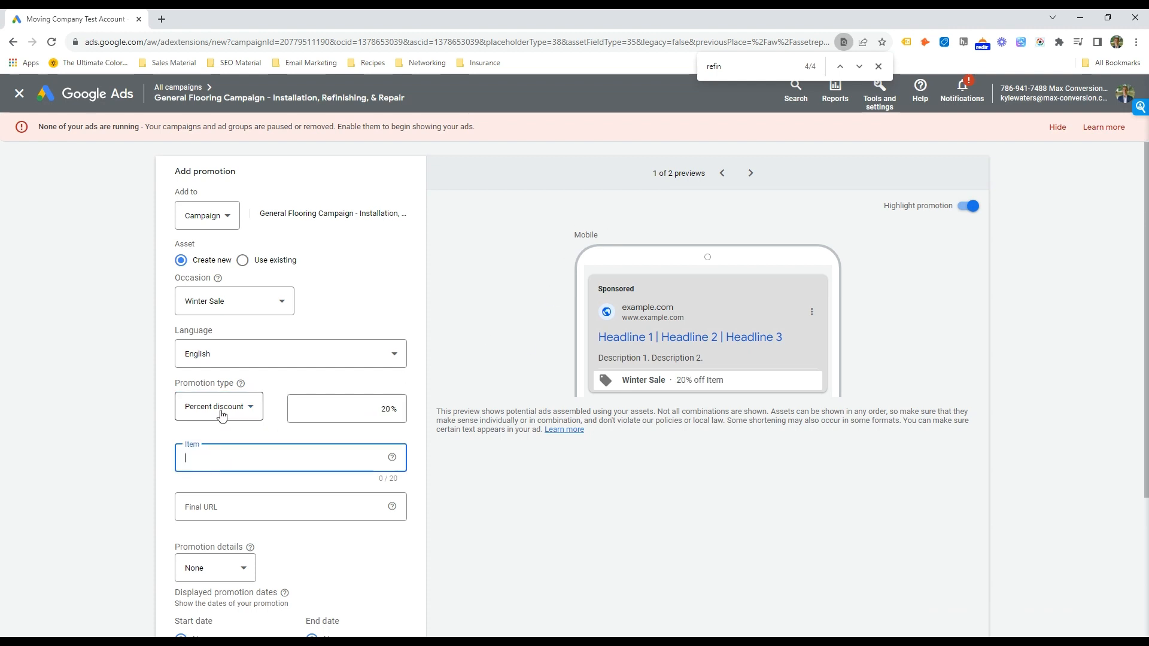
text(Flooring Installation)
key(Tab)
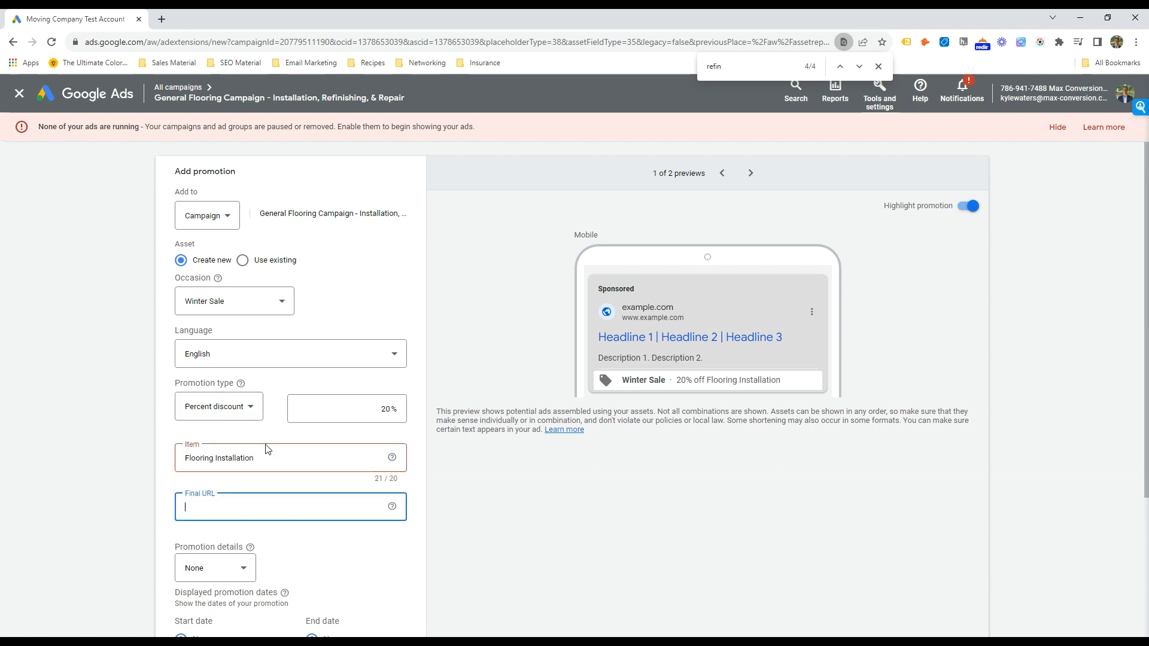
drag(259, 458, 224, 461)
click(213, 458)
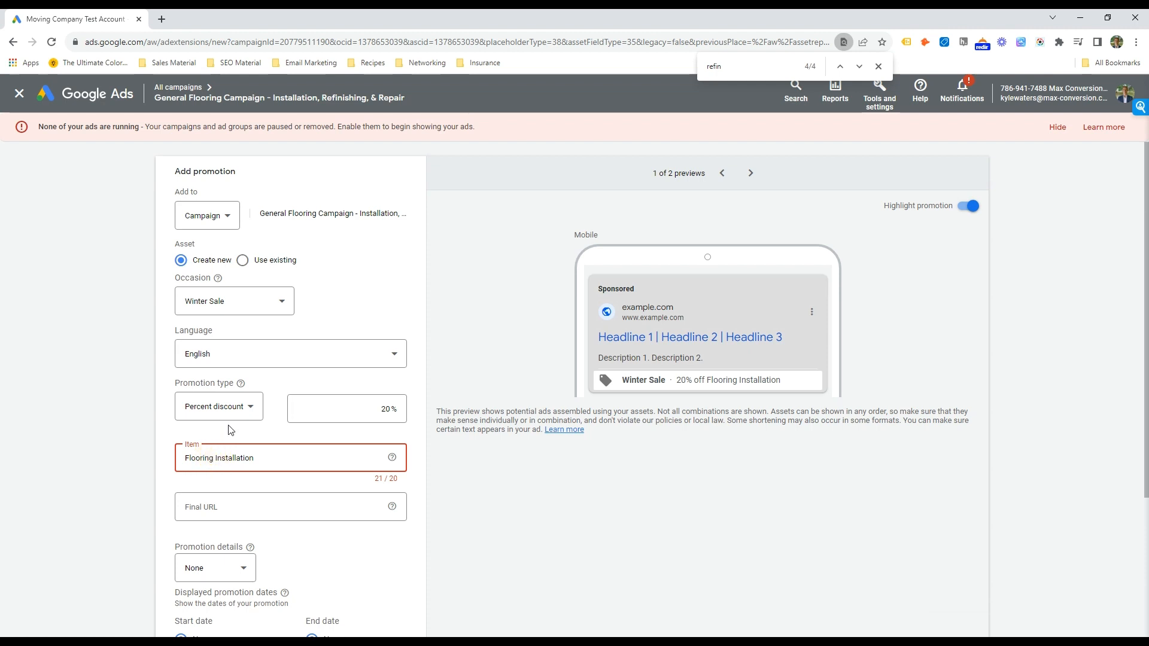
key(BackSpace)
key(BackSpace)
key(BackSpace)
click(293, 505)
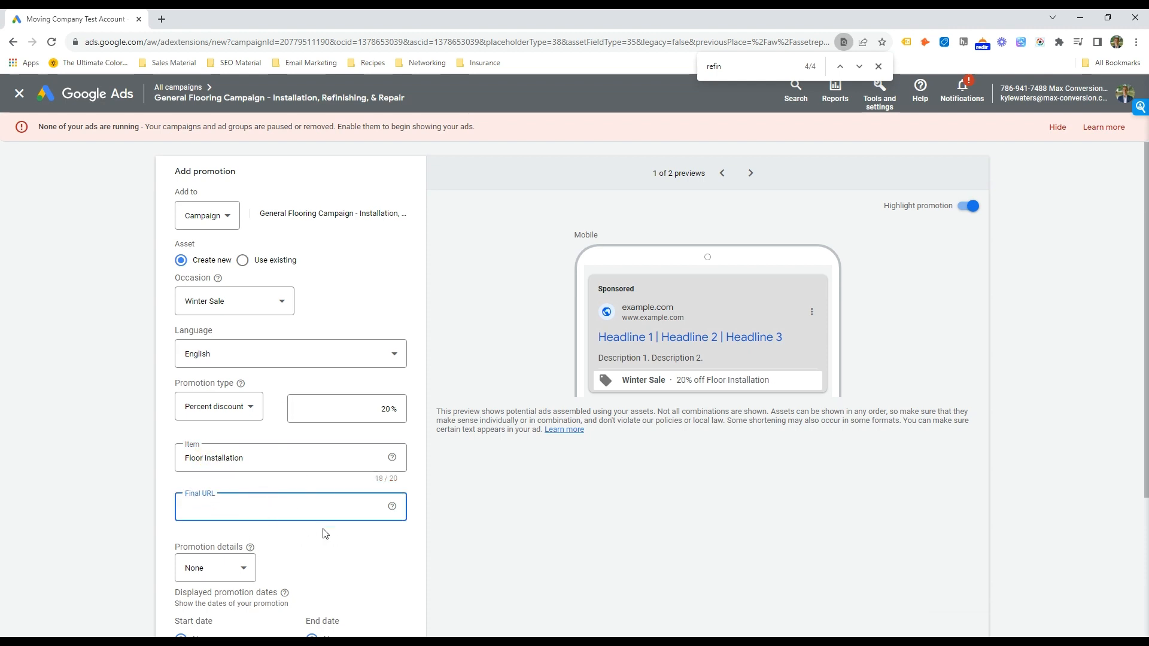
Step: Check the promotion details options and try to save the promotion without a final URL, then discard it
scroll(150, 581, down, 1)
click(213, 509)
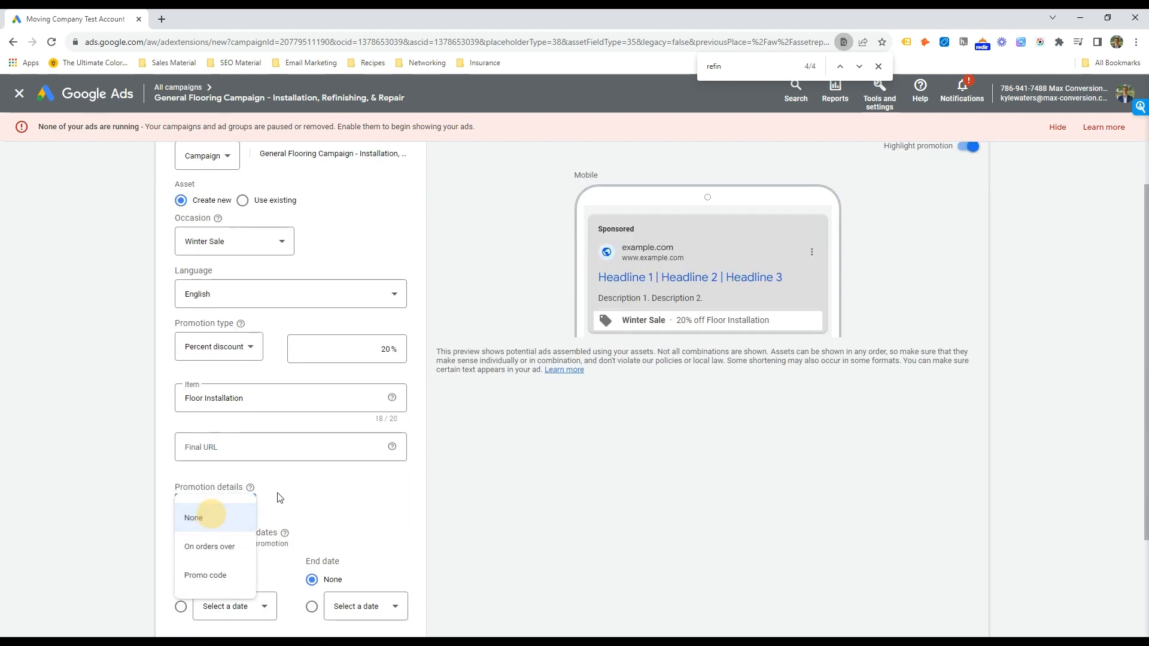
click(301, 528)
scroll(305, 523, down, 3)
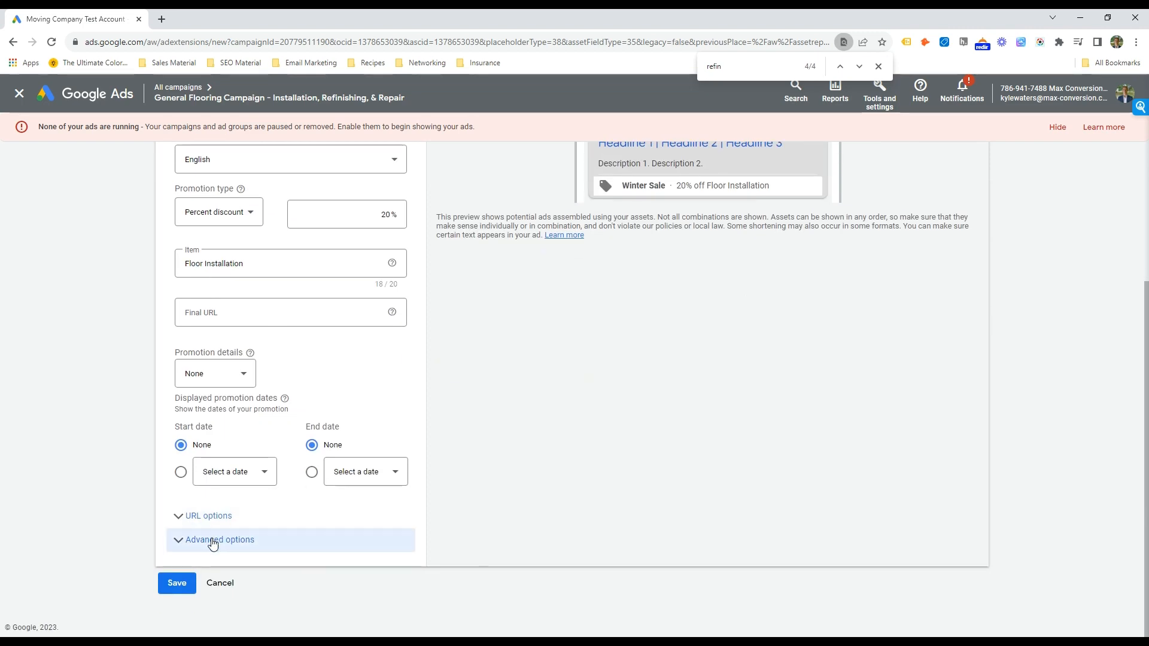
click(189, 583)
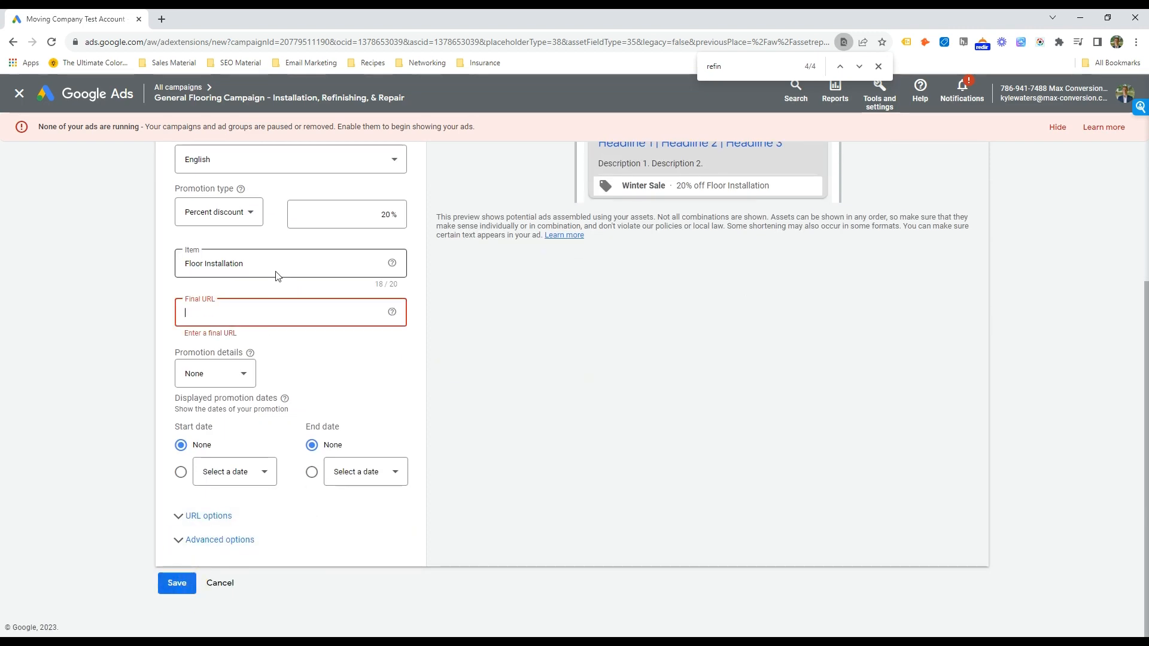
click(220, 583)
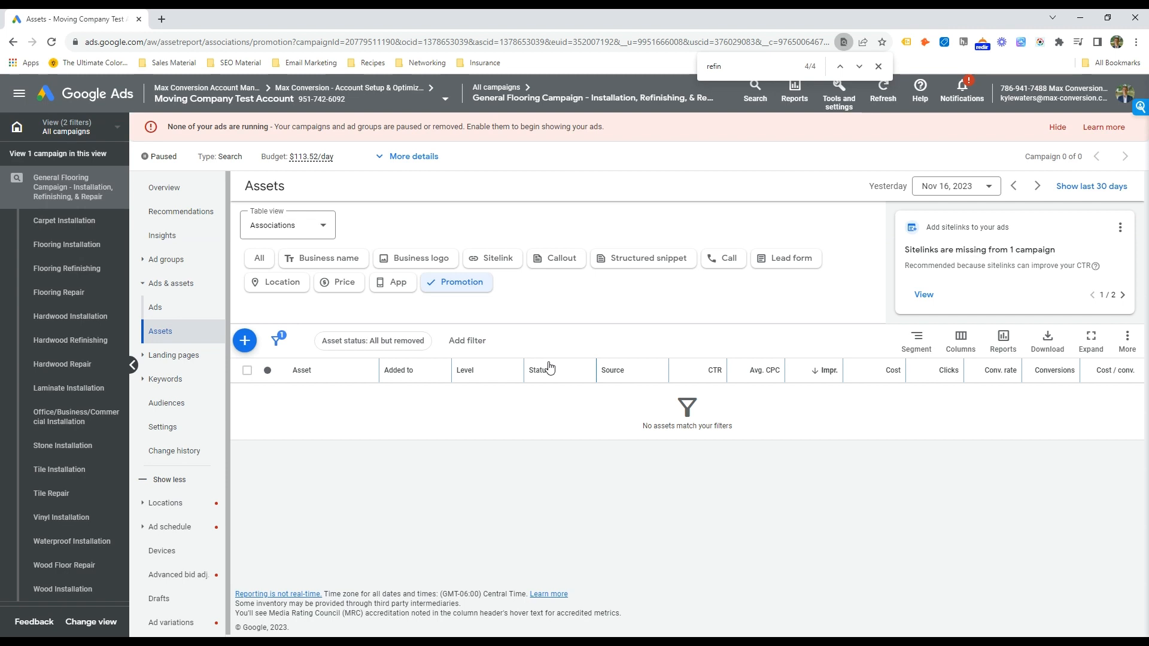
Step: Open the overview page of the General Flooring Campaign
drag(762, 293, 395, 222)
click(404, 223)
click(164, 188)
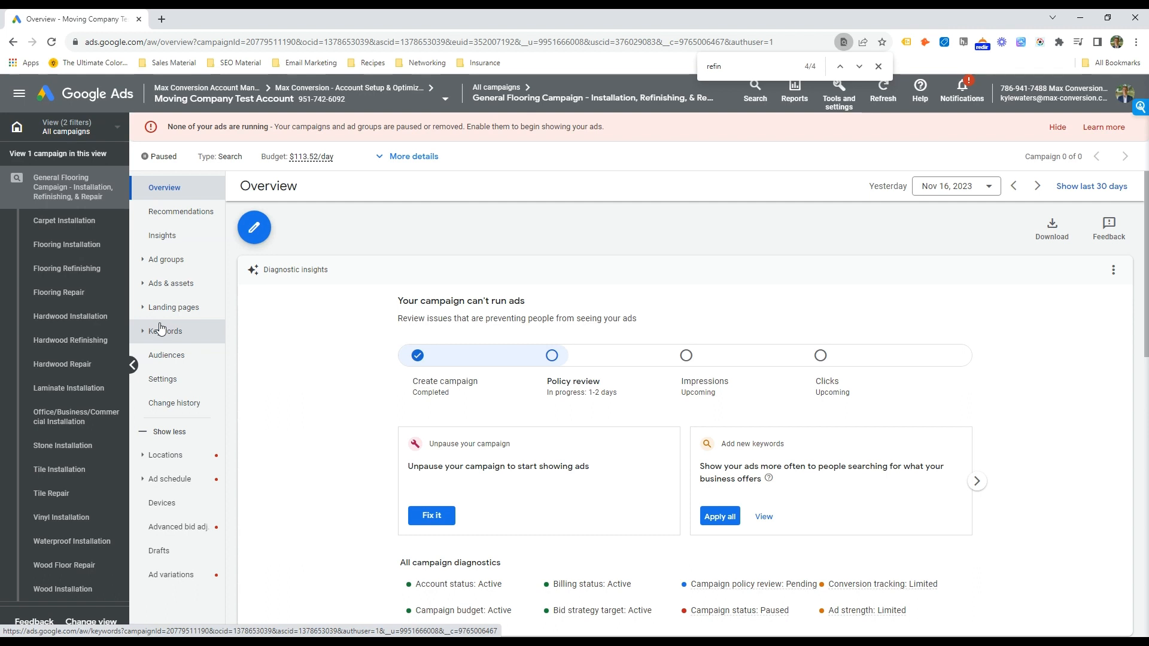
Step: Close the page text search and open the account's conversions summary
click(878, 66)
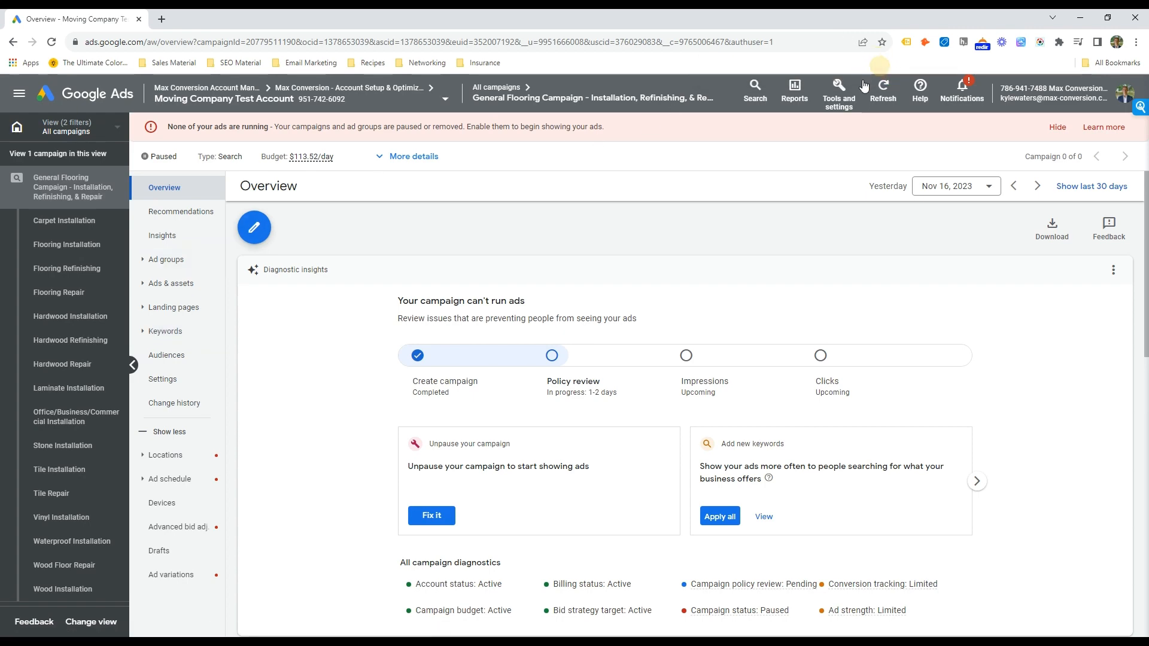
click(832, 107)
click(726, 159)
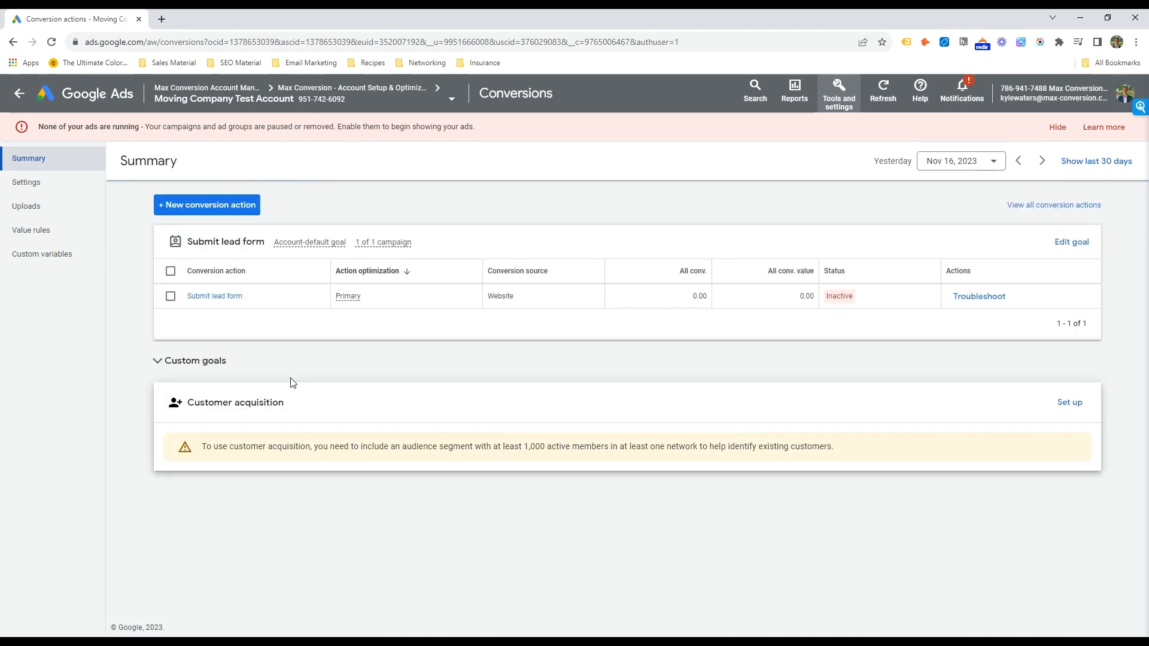
Step: Start a new phone call conversion action tracking calls from ads using call extensions or call-only ads
click(231, 215)
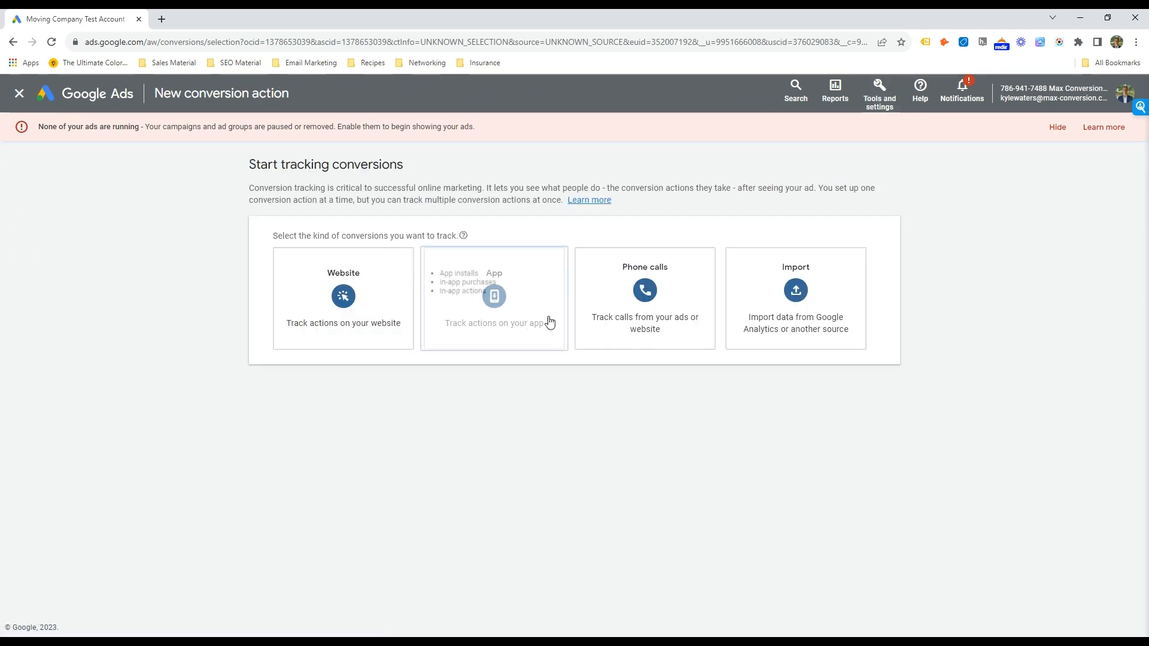
click(658, 305)
click(367, 422)
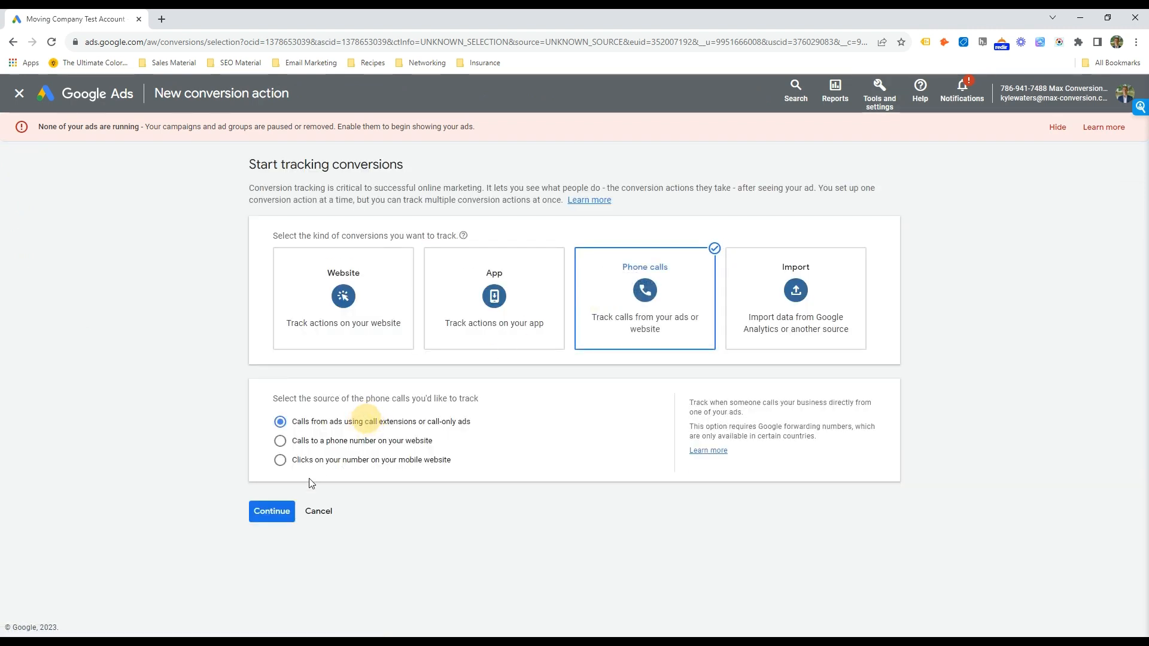
click(271, 511)
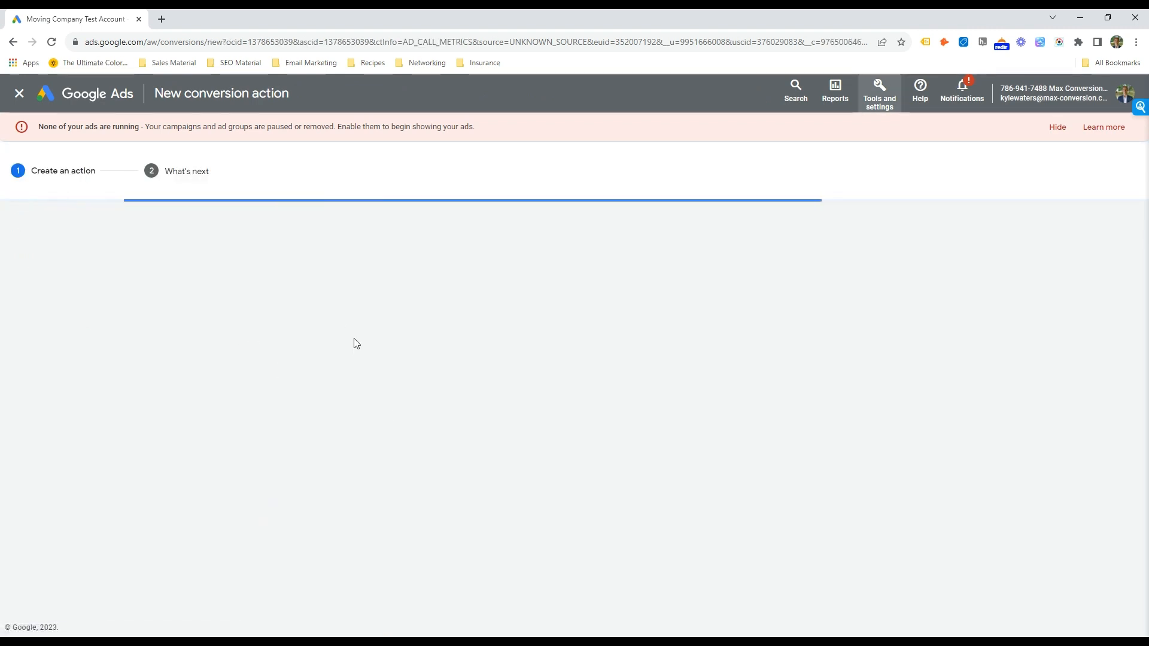
Step: Name the conversion action Call from Extension and choose not to use a value for it
click(505, 322)
text(Call f)
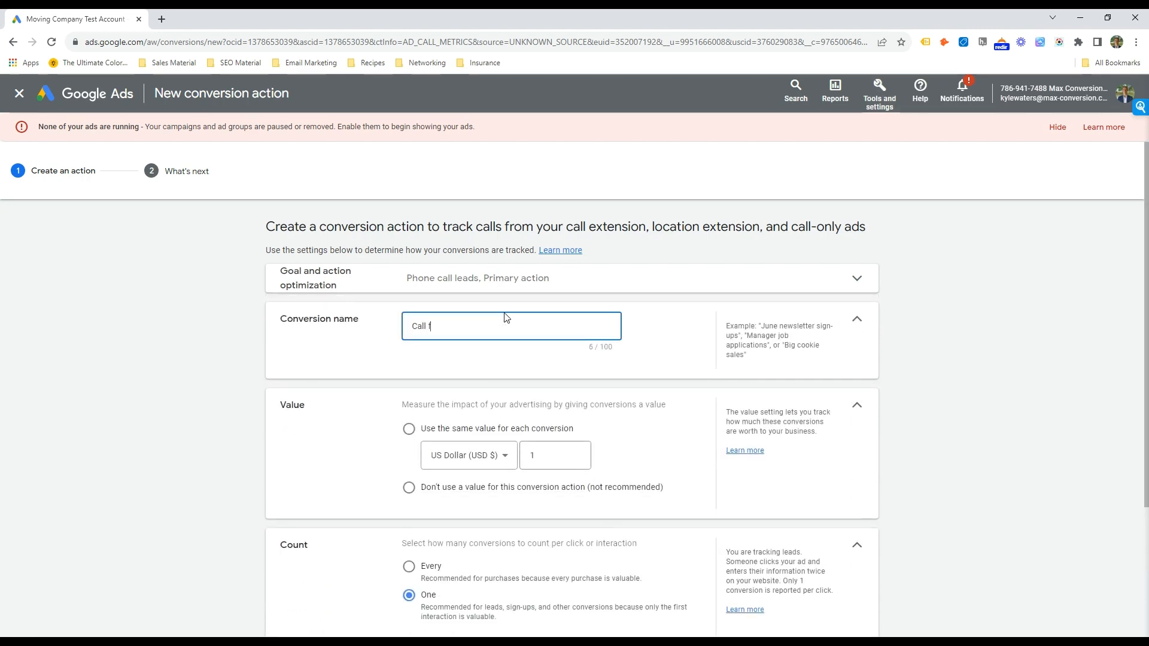
text(rom Extension)
key(Tab)
key(Tab)
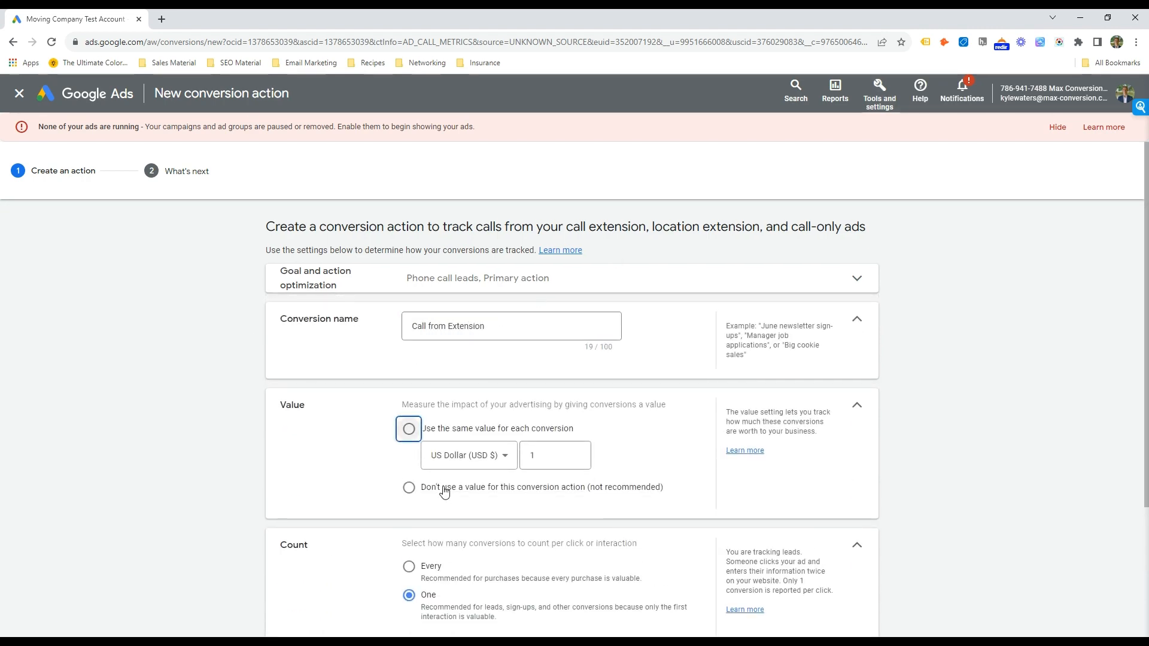
click(443, 490)
Step: Set the minimum call length that counts as a conversion to 1 second
scroll(443, 486, down, 3)
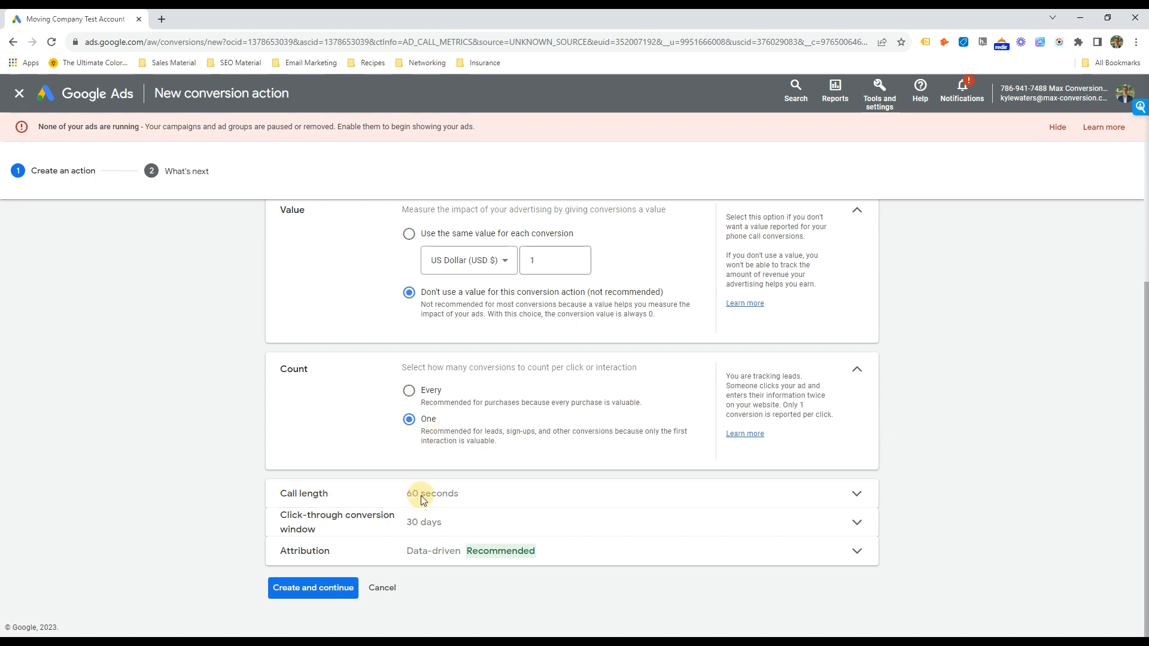
click(421, 495)
text(1)
scroll(467, 481, down, 1)
drag(423, 434, 620, 435)
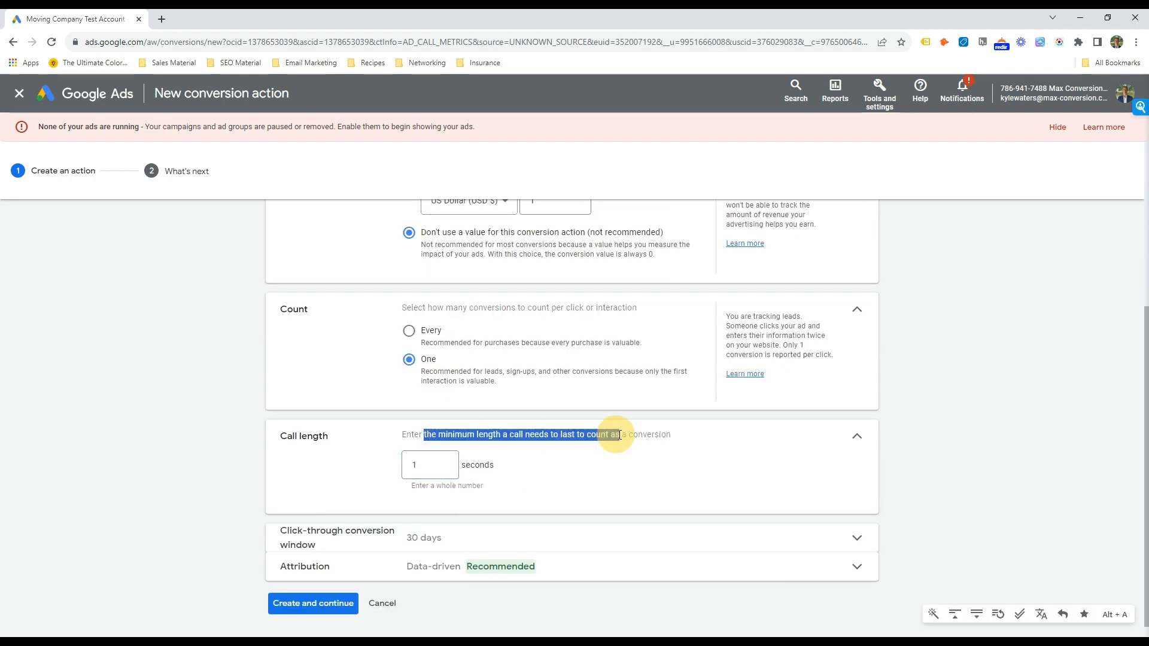
click(621, 435)
Step: Check the attribution model options, create the call conversion action and finish its setup
scroll(487, 479, down, 1)
click(443, 565)
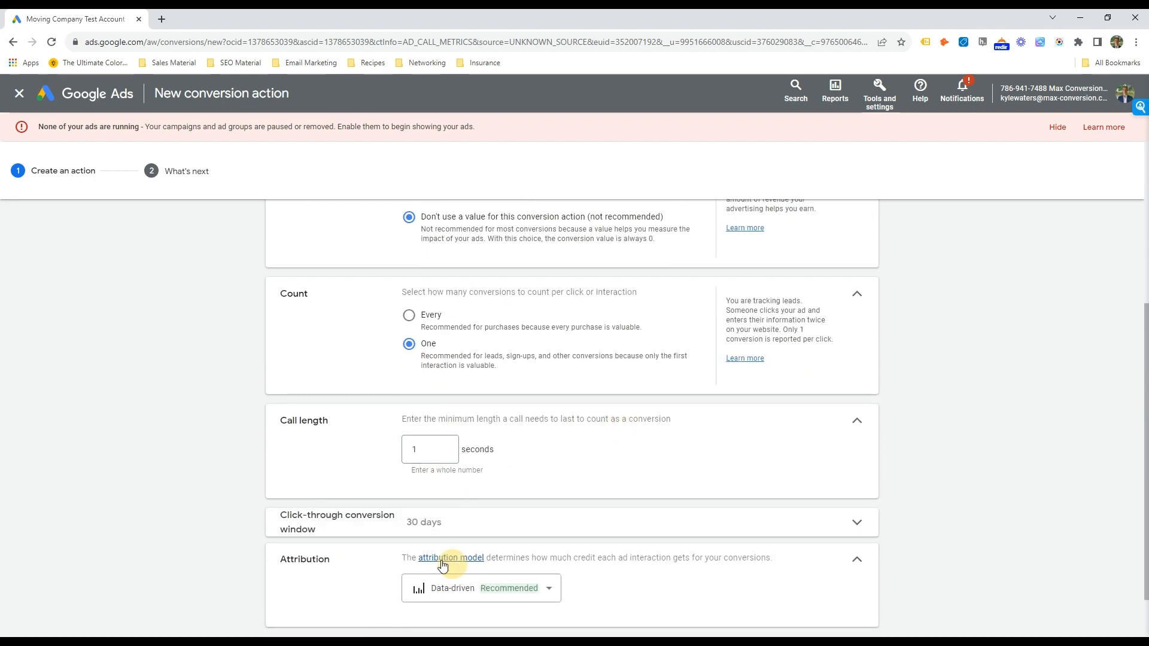
click(437, 588)
click(455, 472)
scroll(313, 567, down, 2)
click(306, 584)
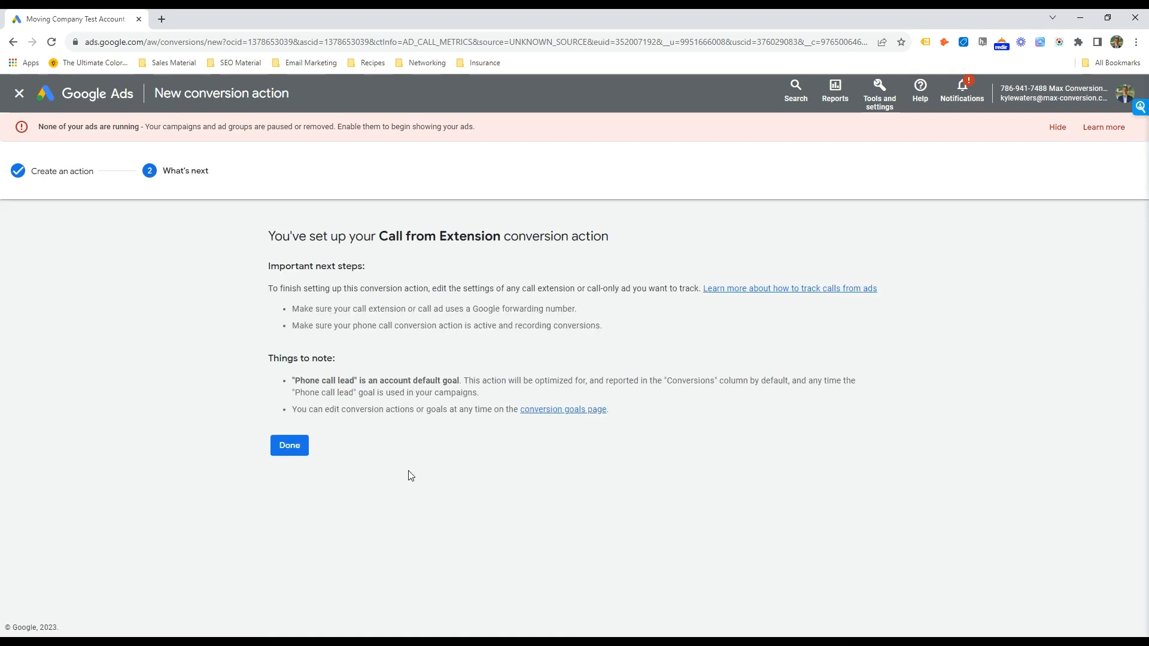
click(292, 450)
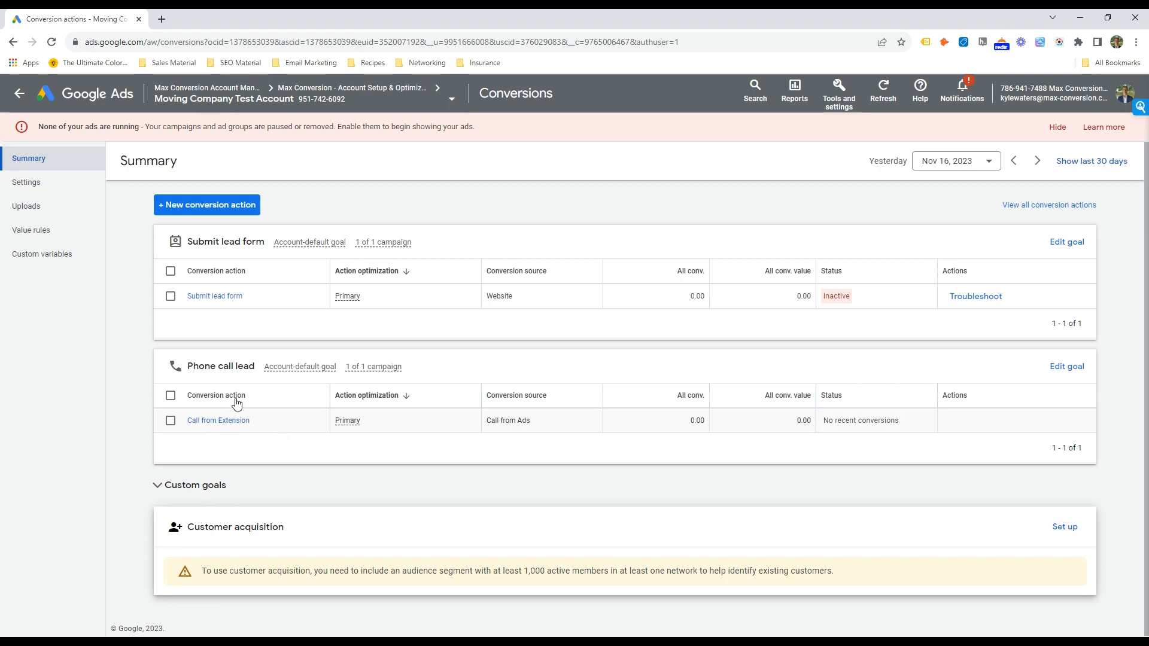
click(221, 203)
click(382, 317)
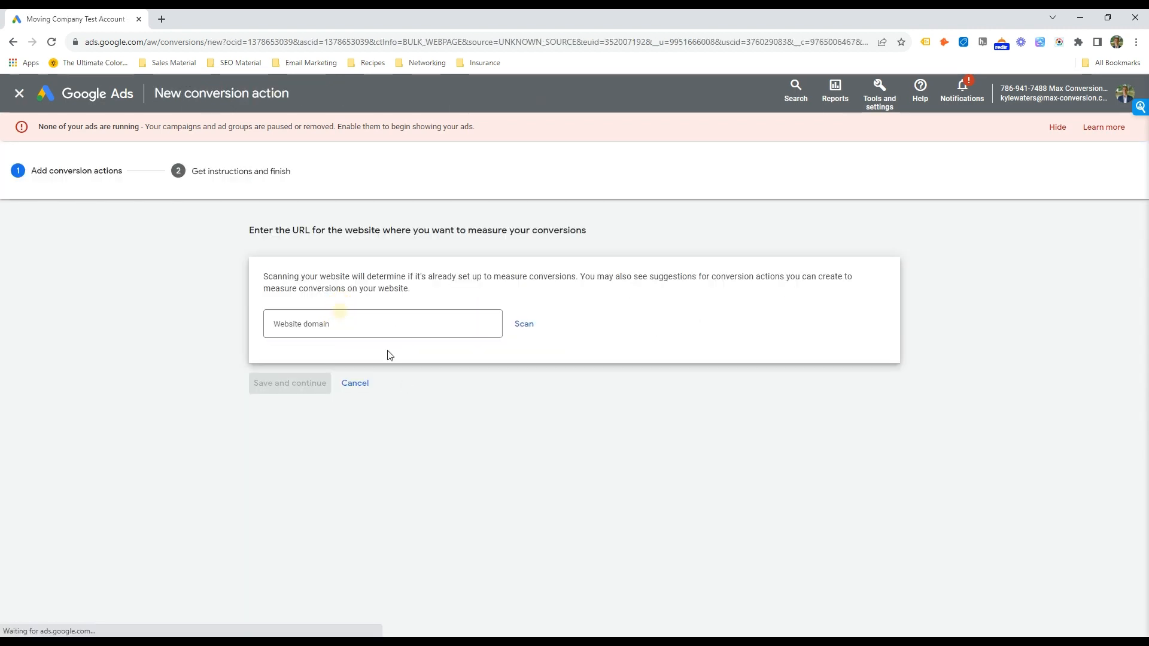
click(326, 325)
click(354, 383)
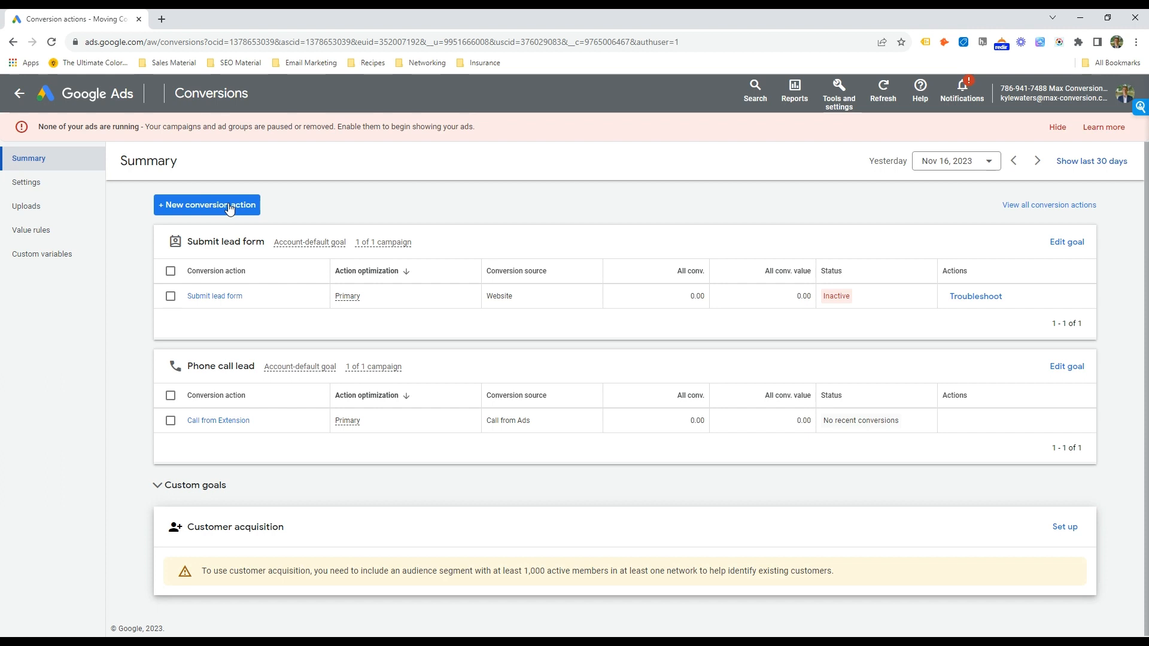
Step: Leave the conversions summary and return to the overview of all campaigns
click(19, 93)
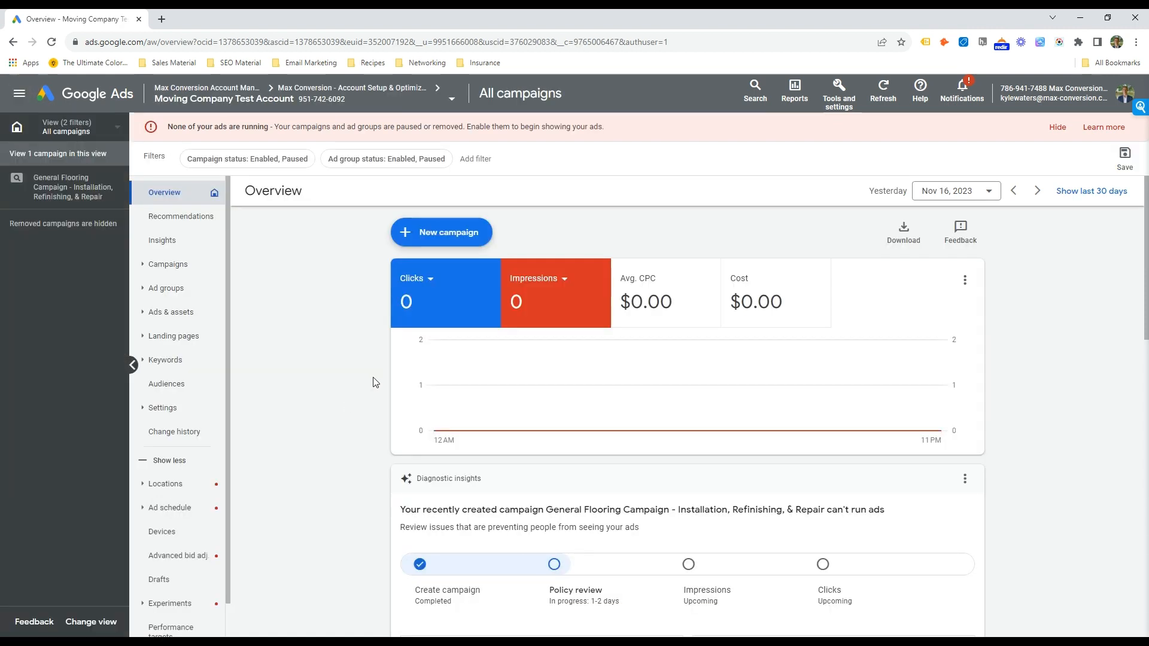